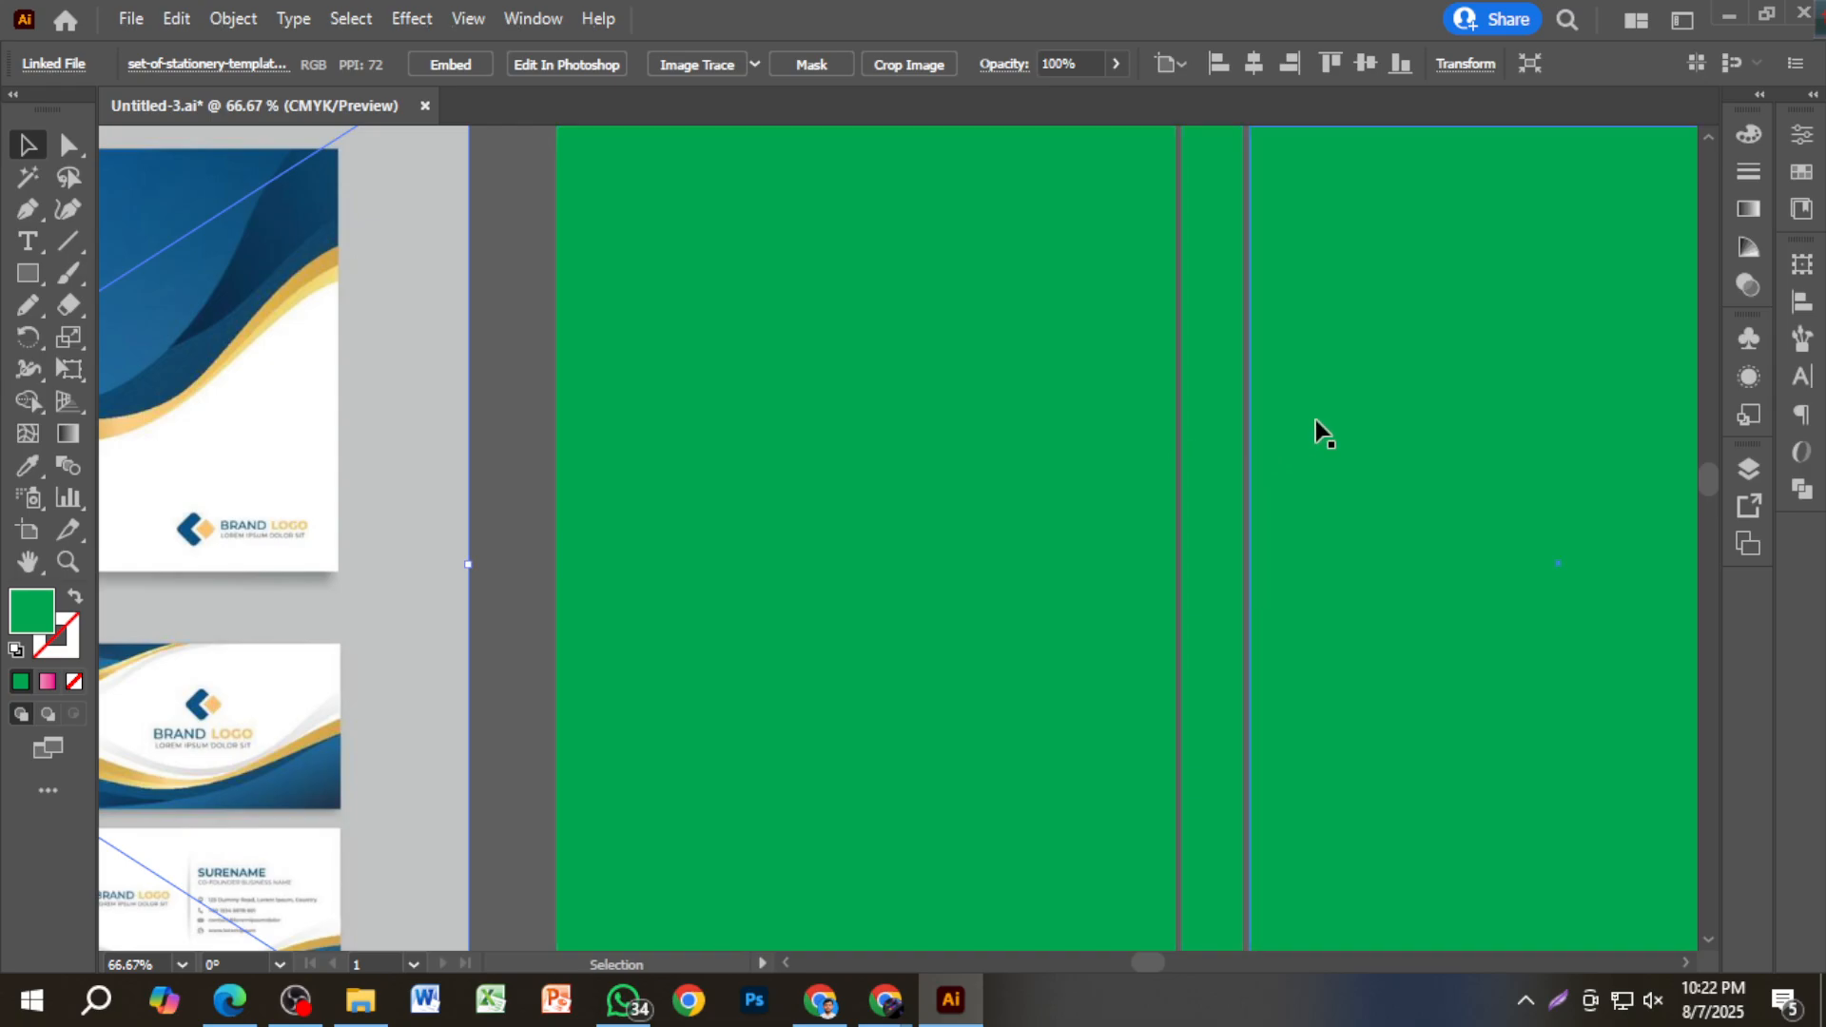
Delete the three existing green rectangles beside the stationery mockup image.
scroll(1318, 420, "down", 2)
left_click_drag(1358, 421, 1207, 495)
scroll(1176, 371, "up", 1)
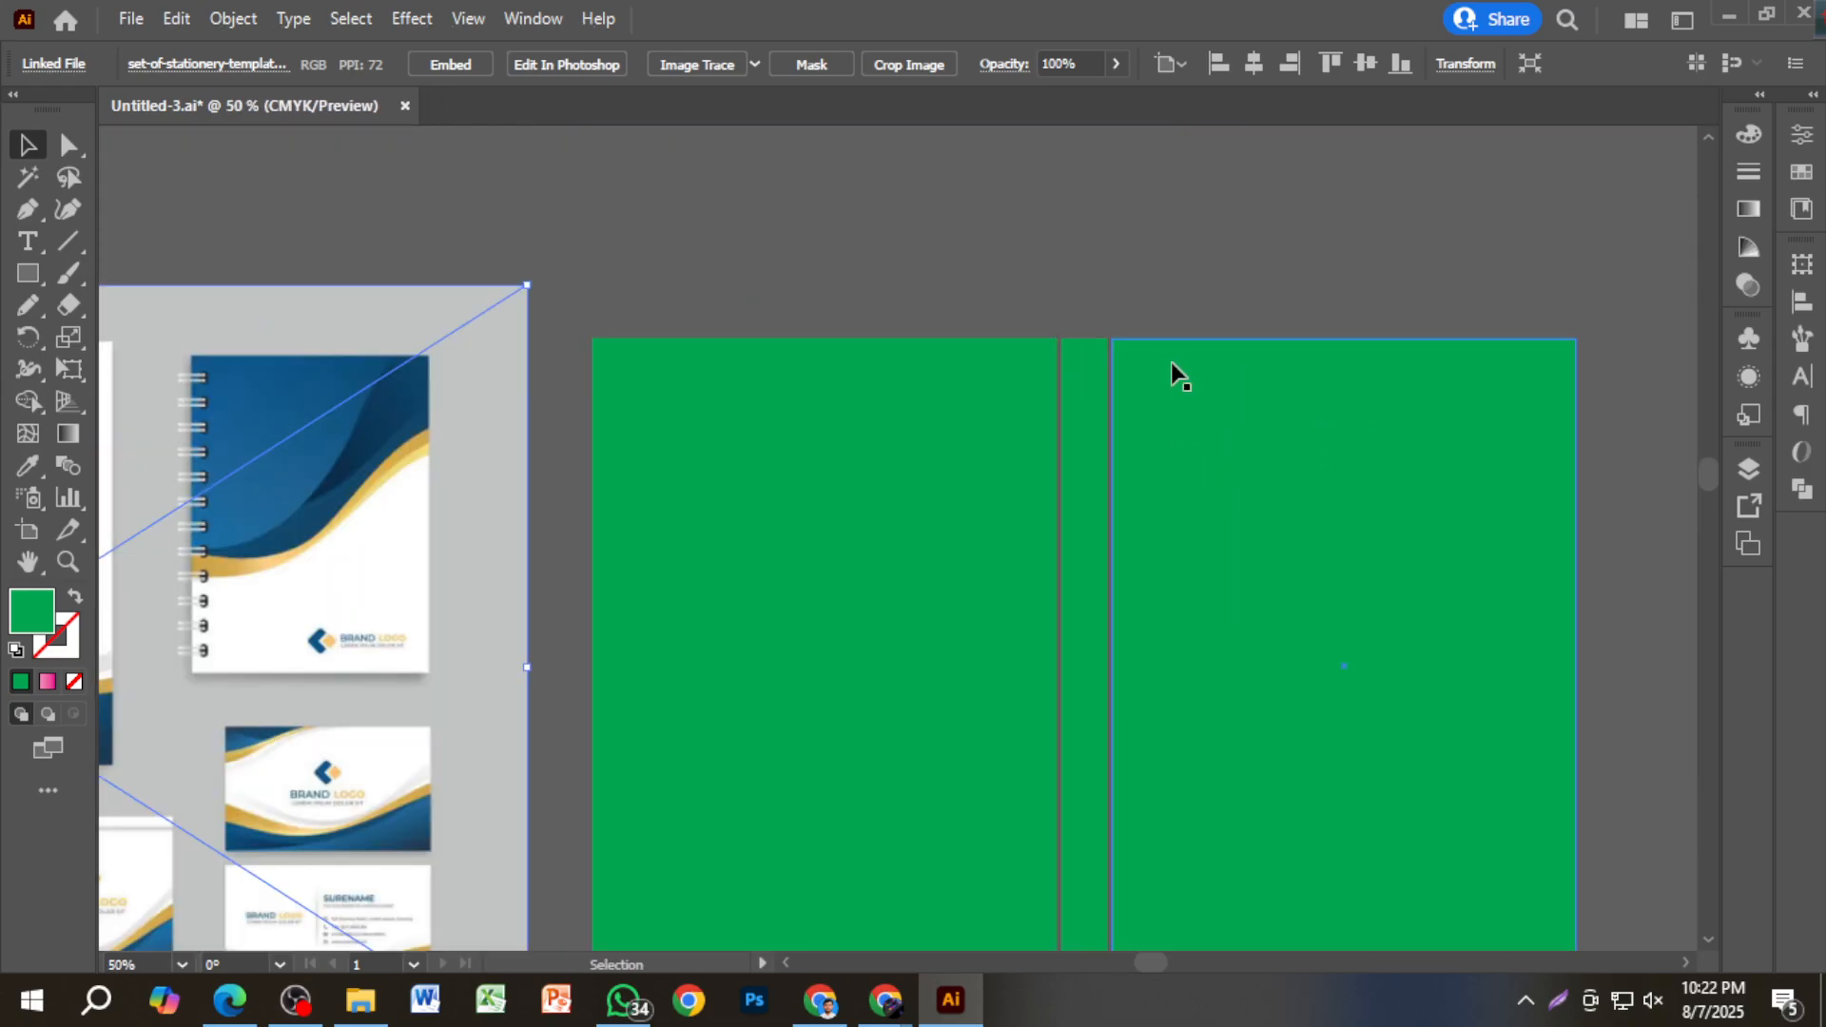
scroll(1182, 346, "down", 2)
left_click_drag(974, 233, 1235, 461)
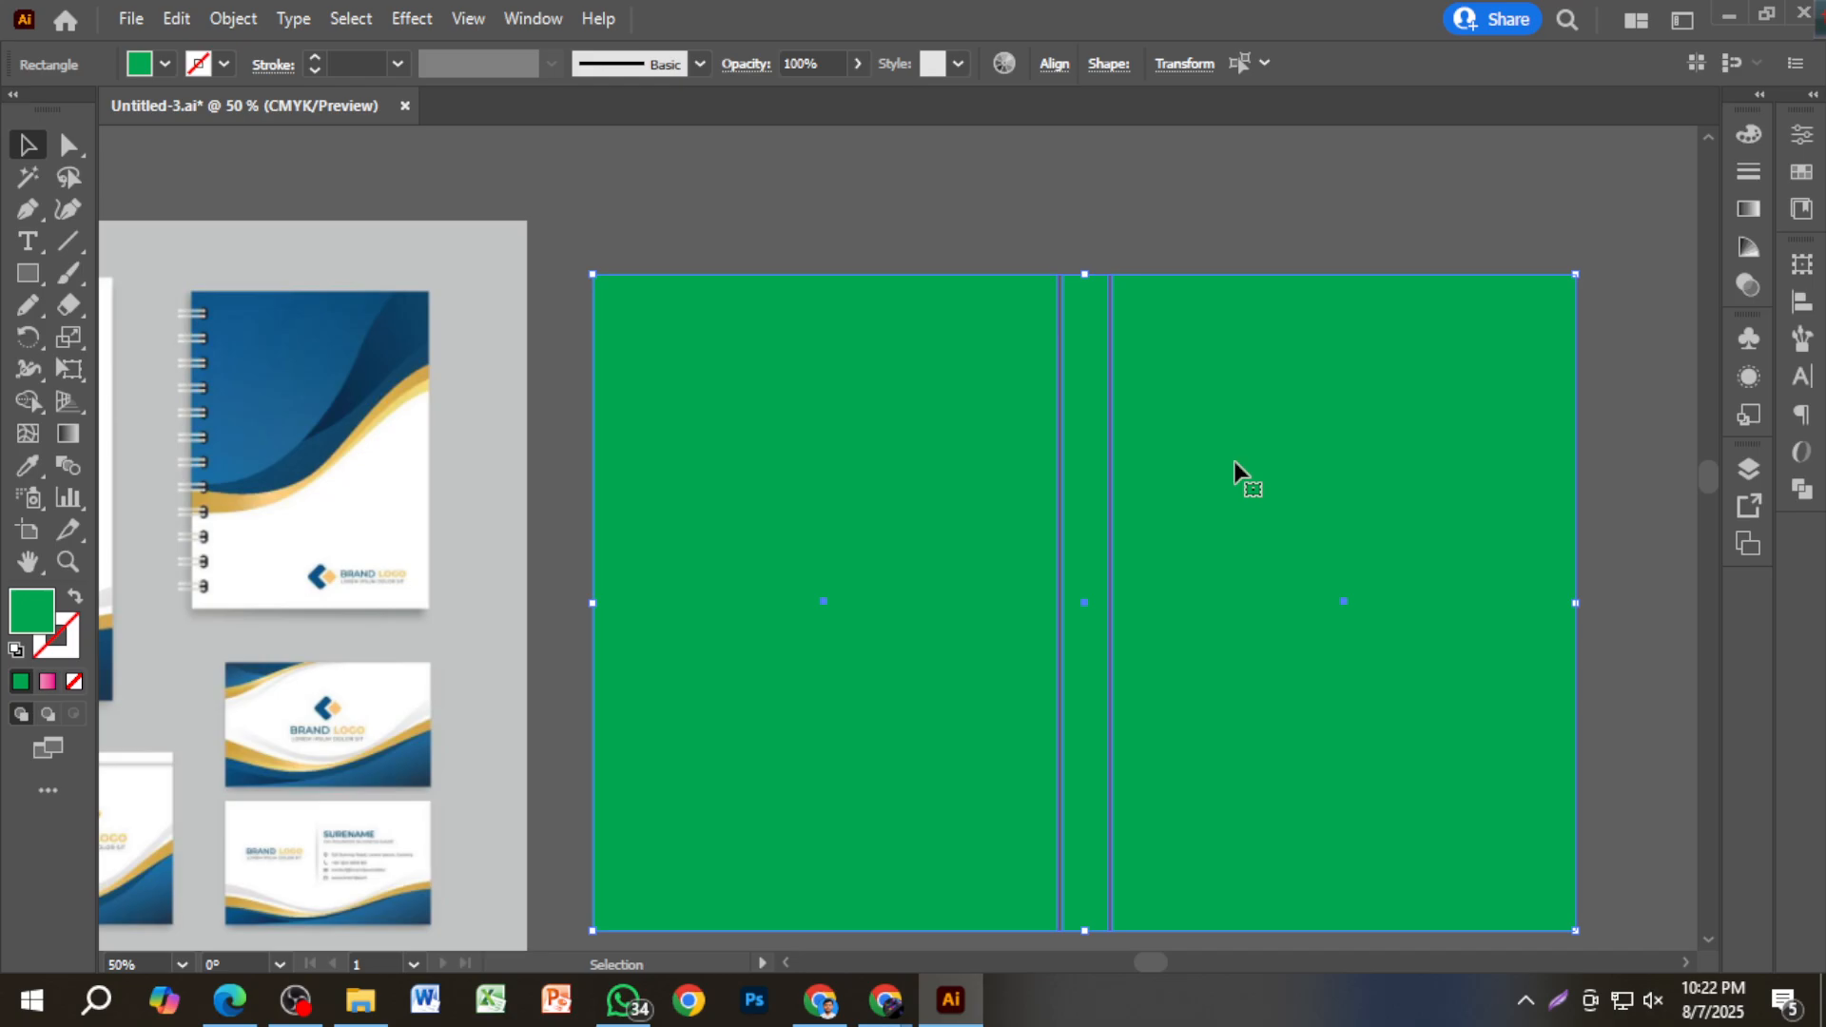
key("Delete")
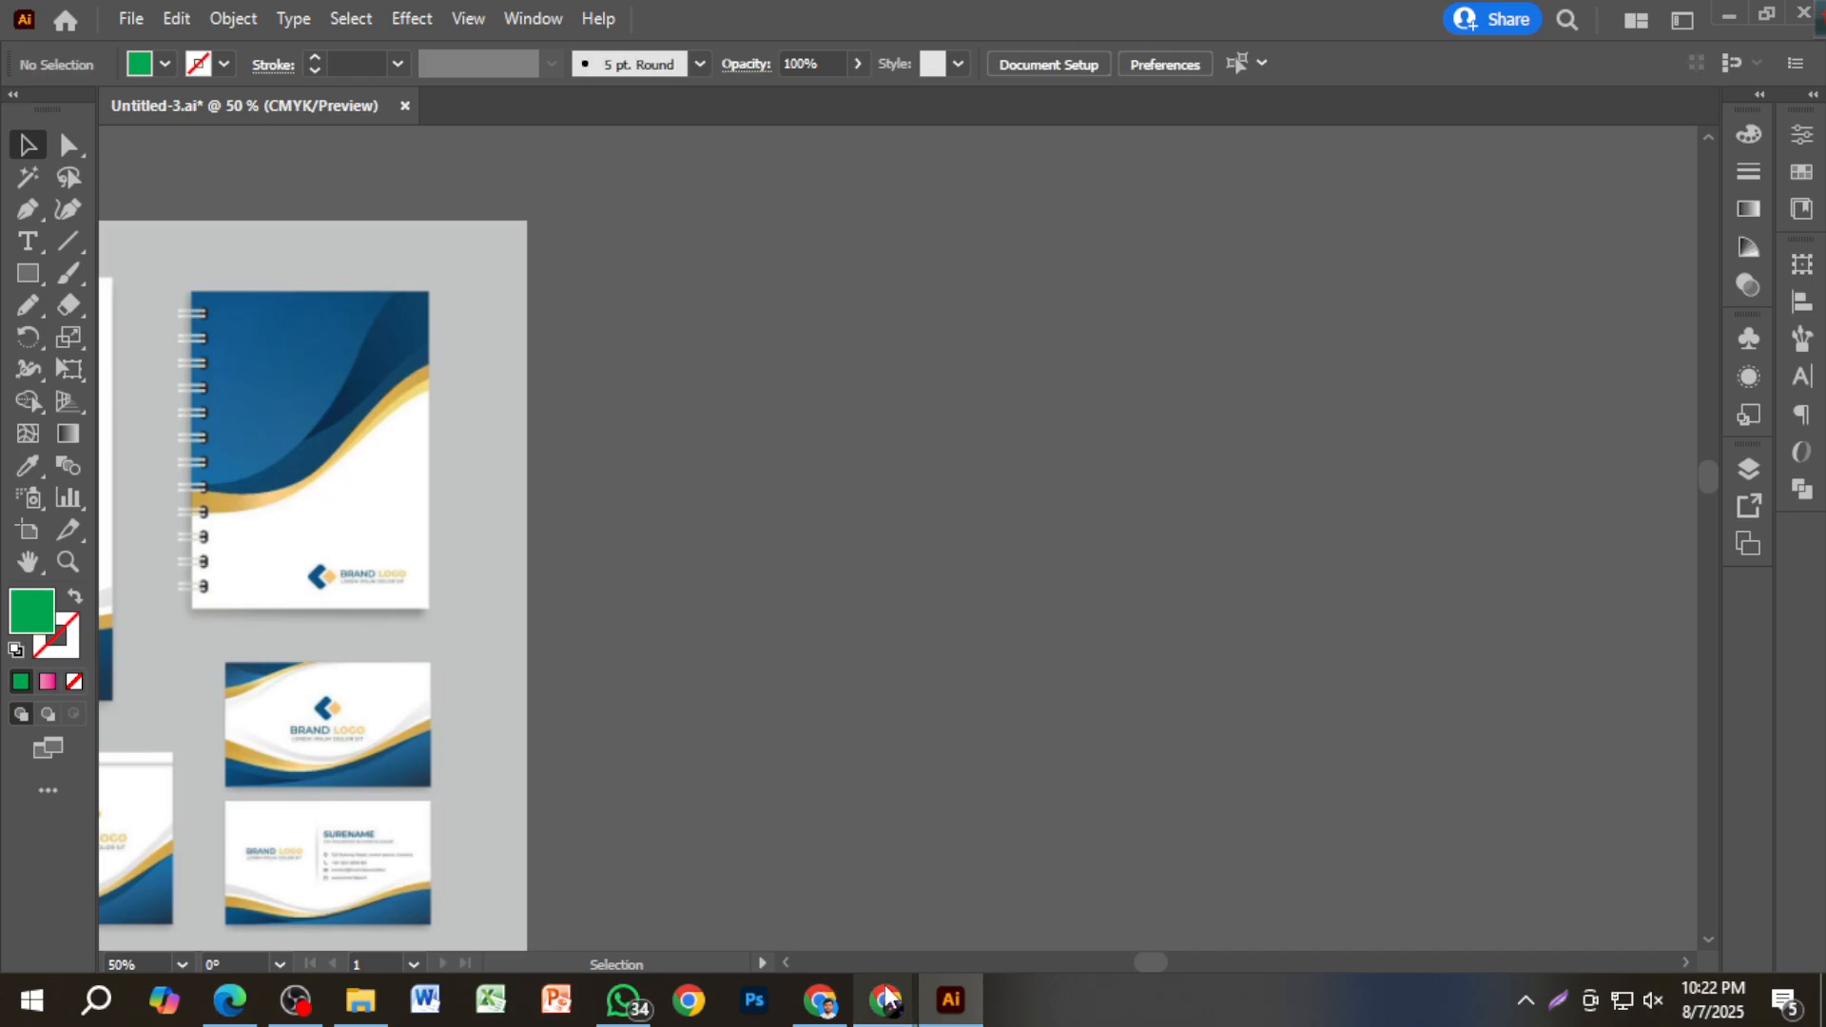
Switch to the Google Images window in Chrome and search for "book cover".
mouse_move(886, 1000)
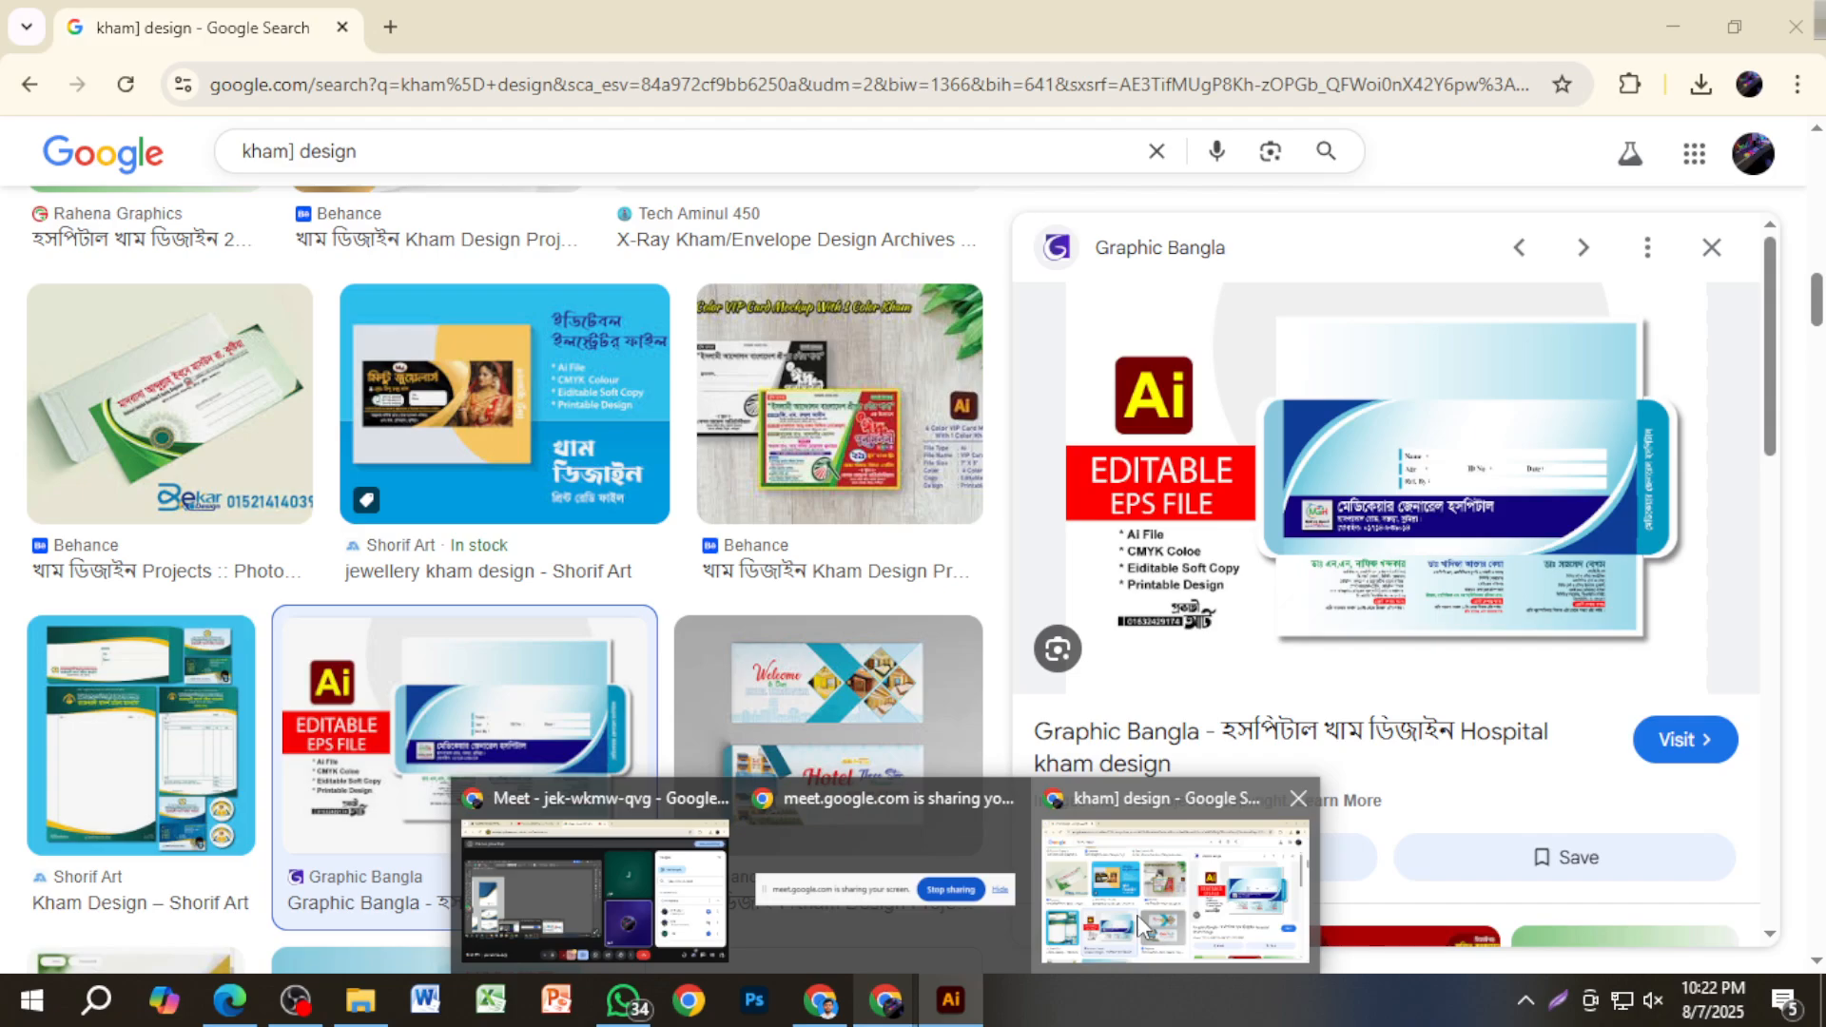
left_click(1138, 916)
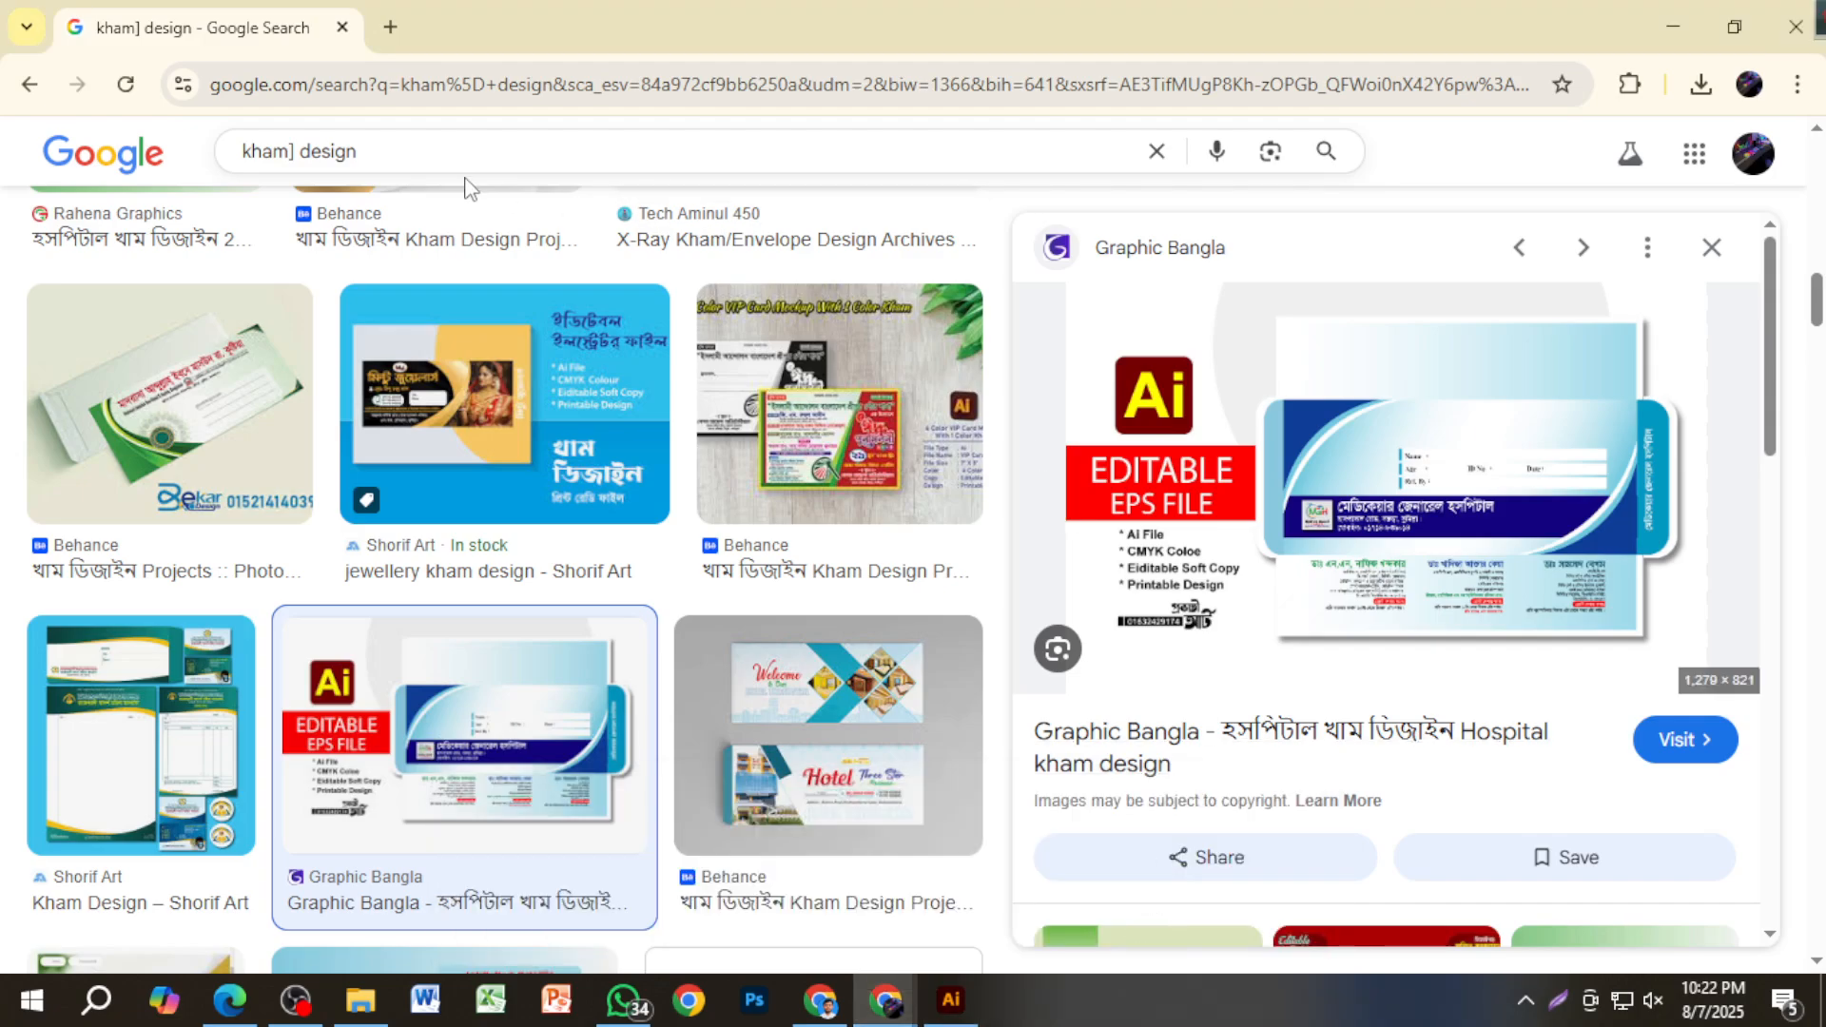
left_click_drag(445, 160, 238, 157)
type("b")
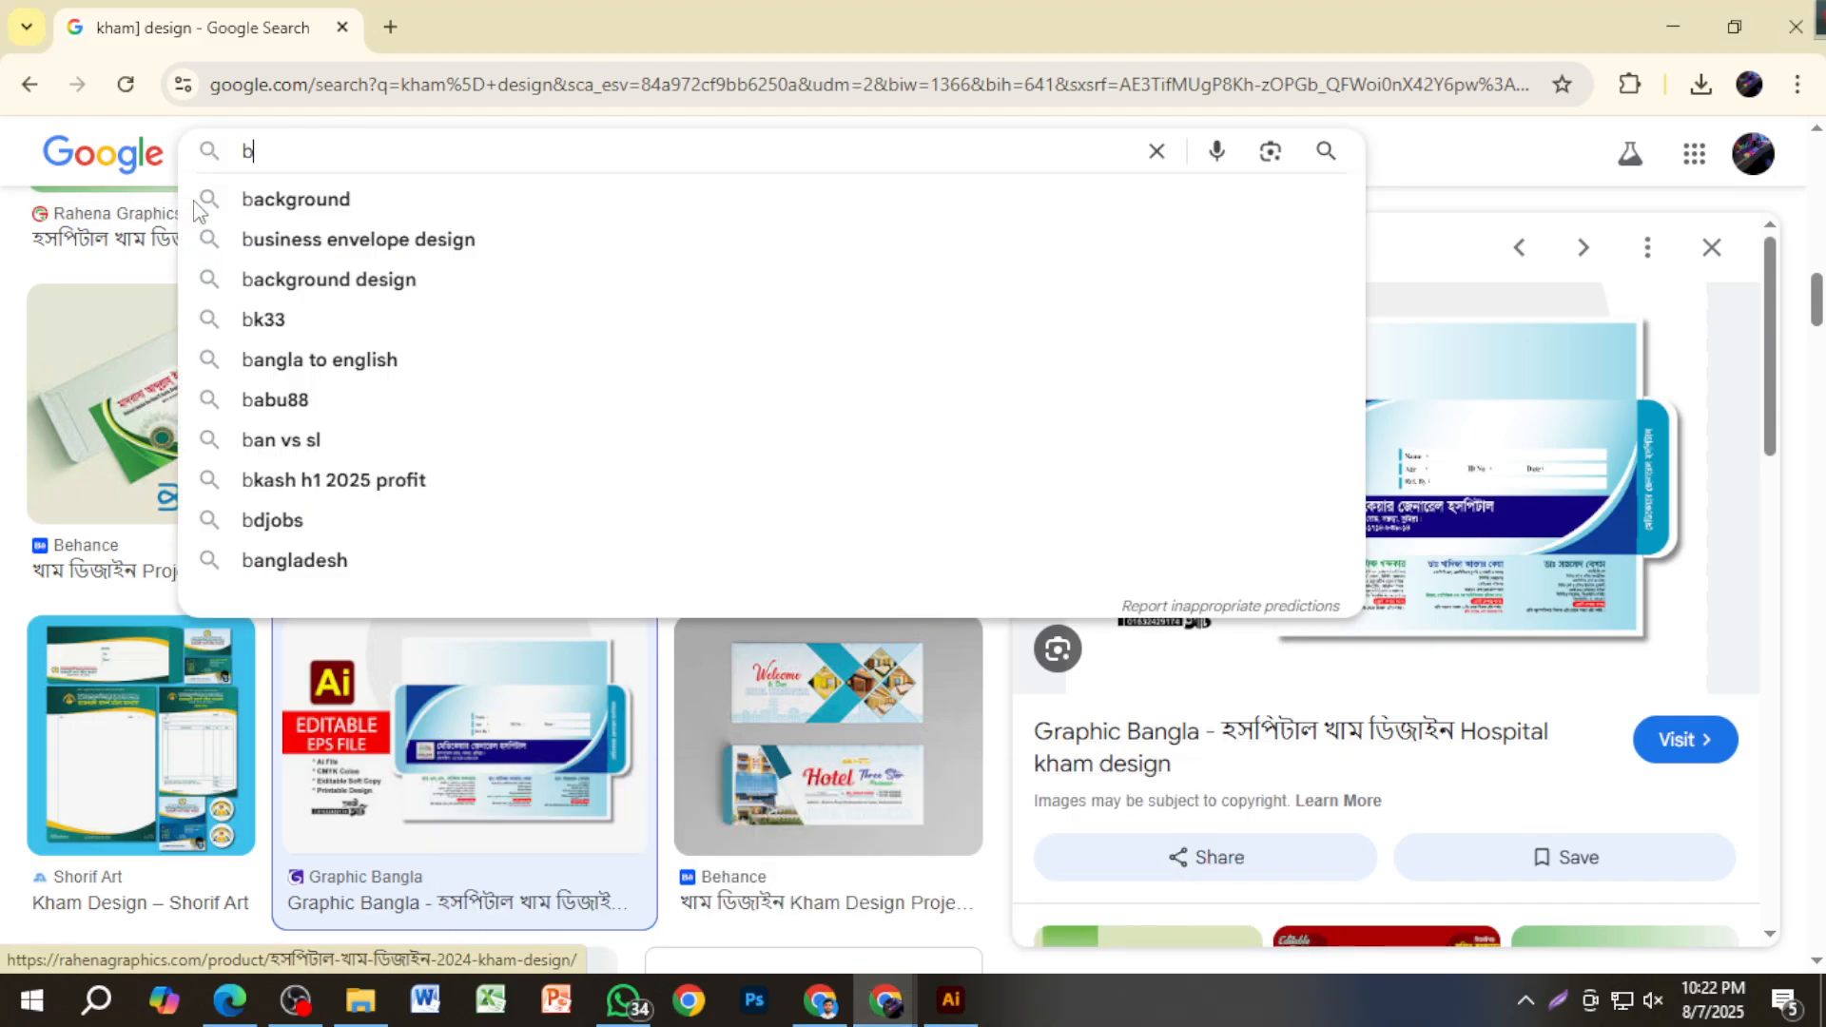
type("ook cover")
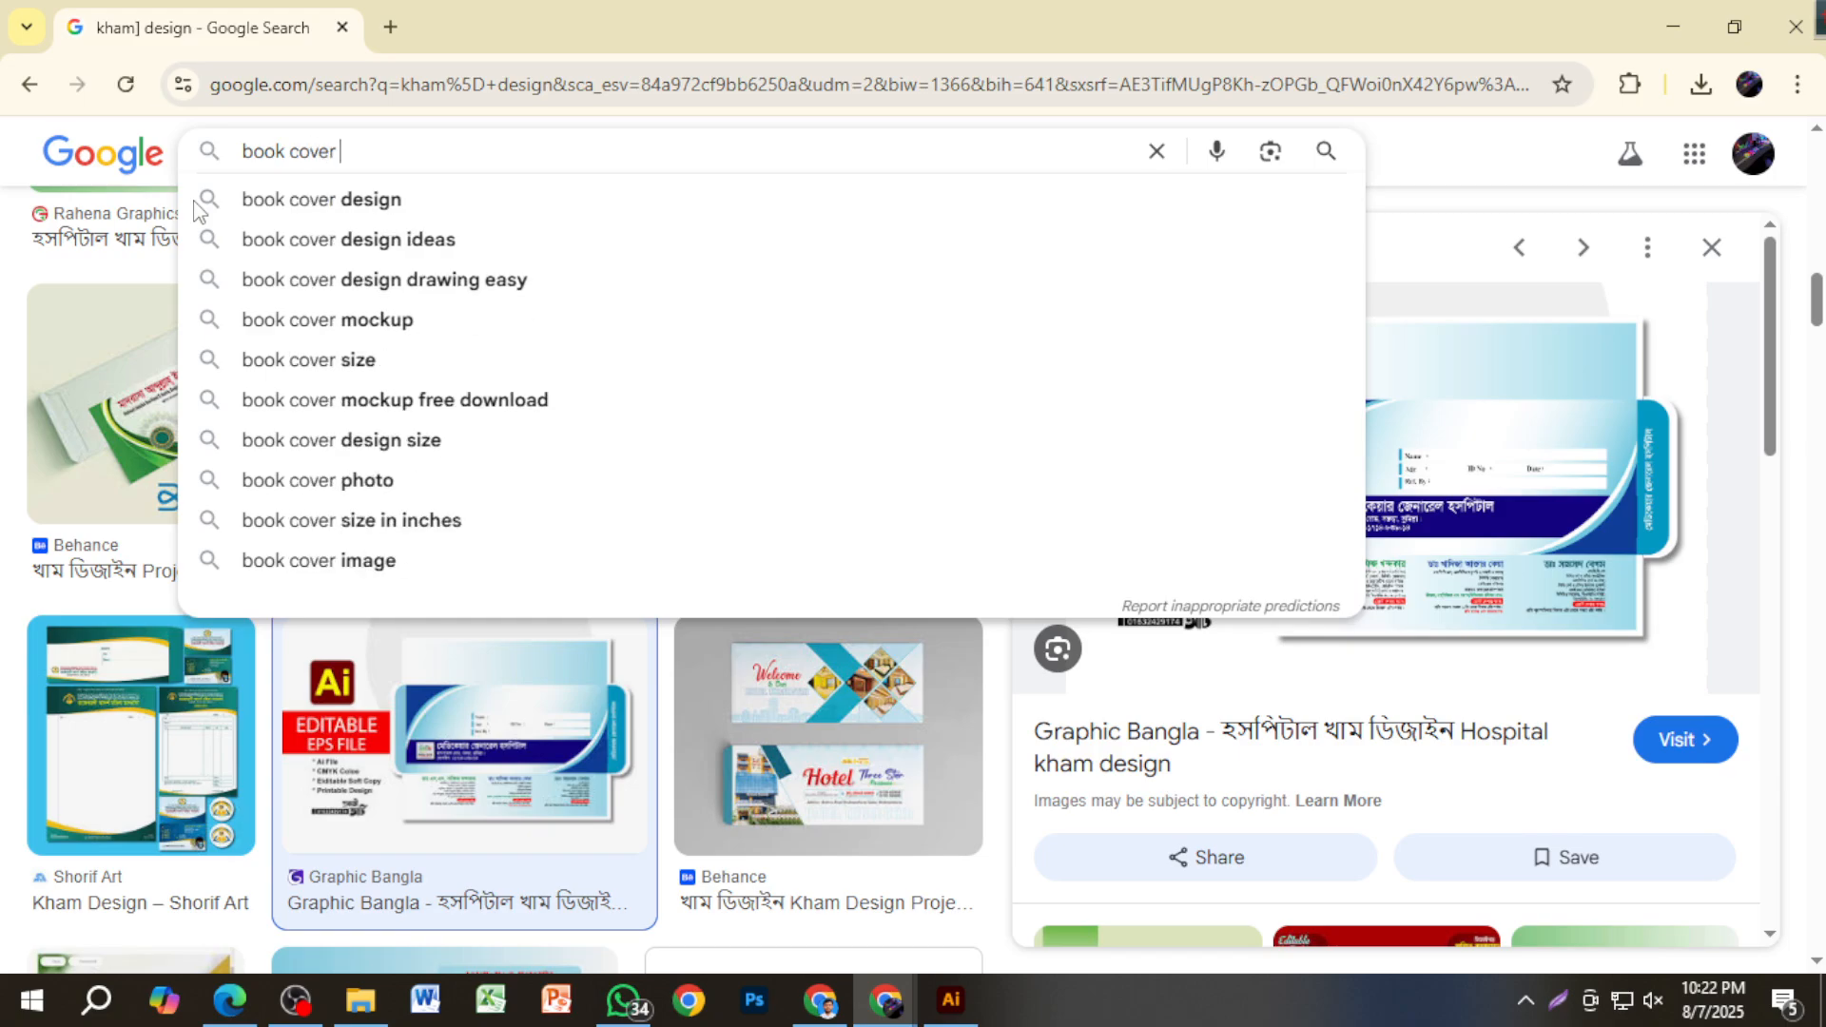
key("Return")
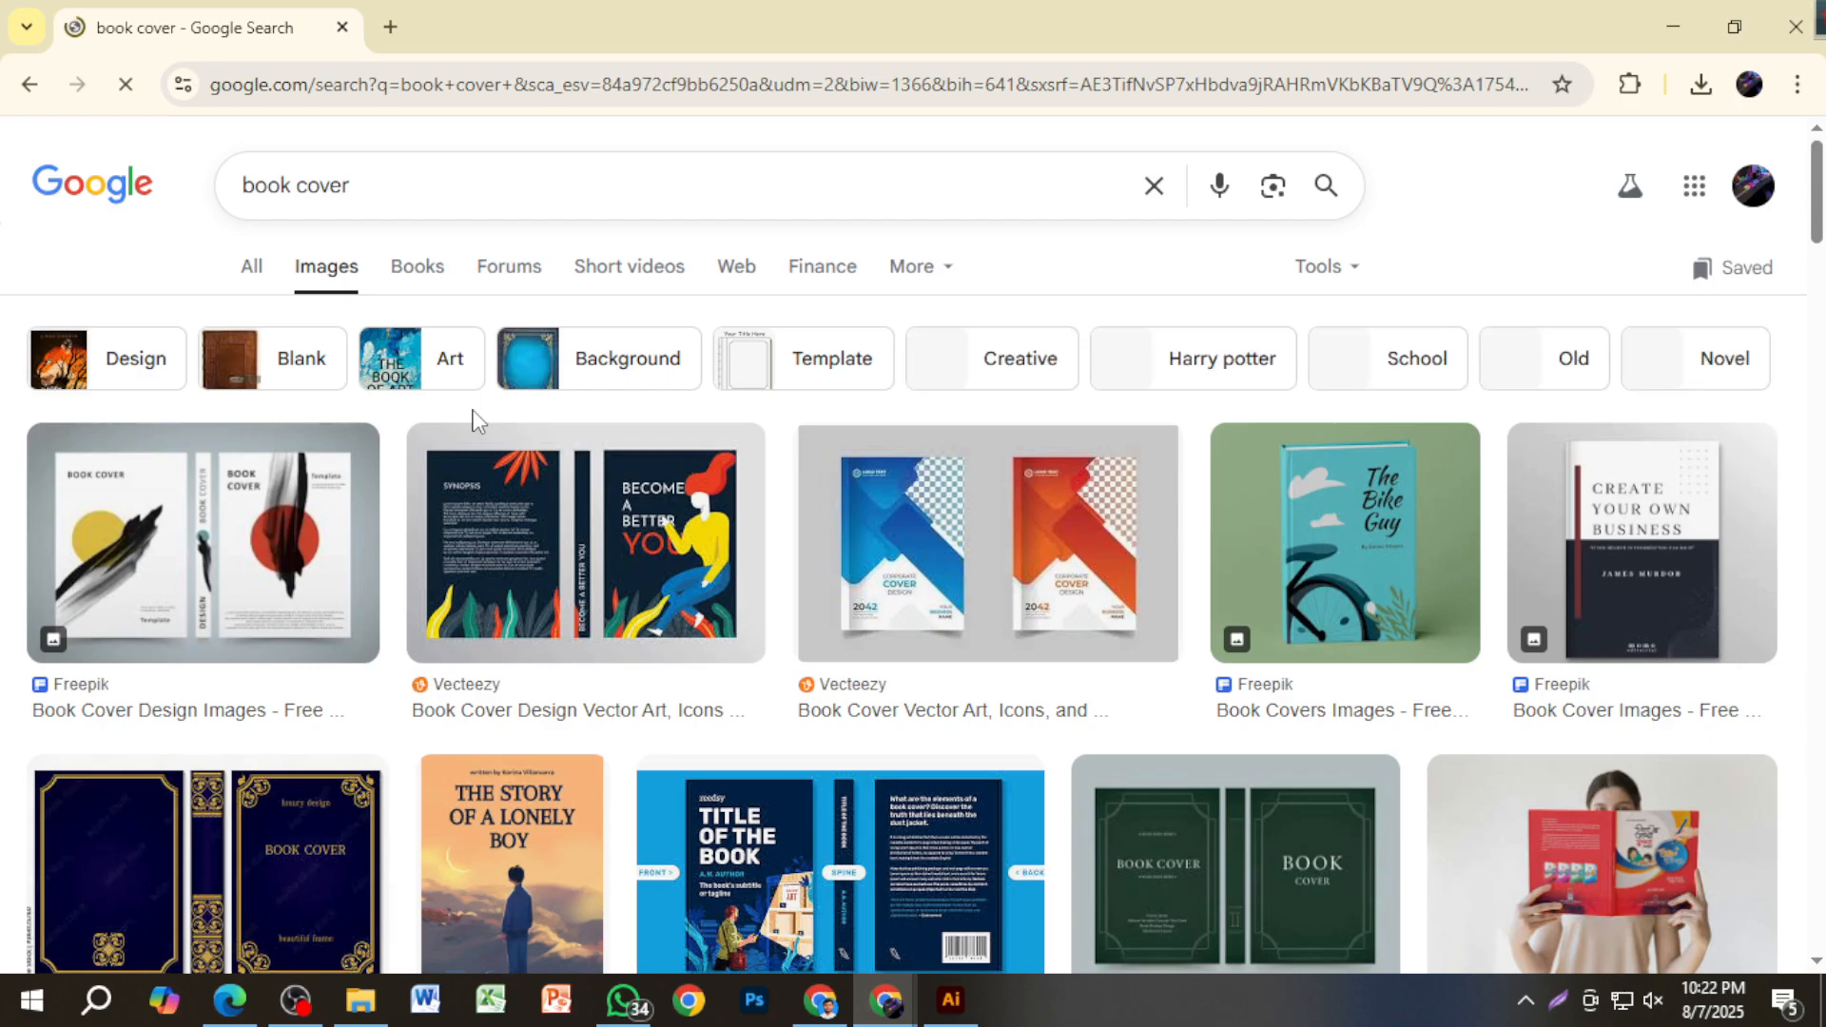
Copy the first Freepik book cover image, with covers and spine, and paste it into the Illustrator document.
left_click(203, 542)
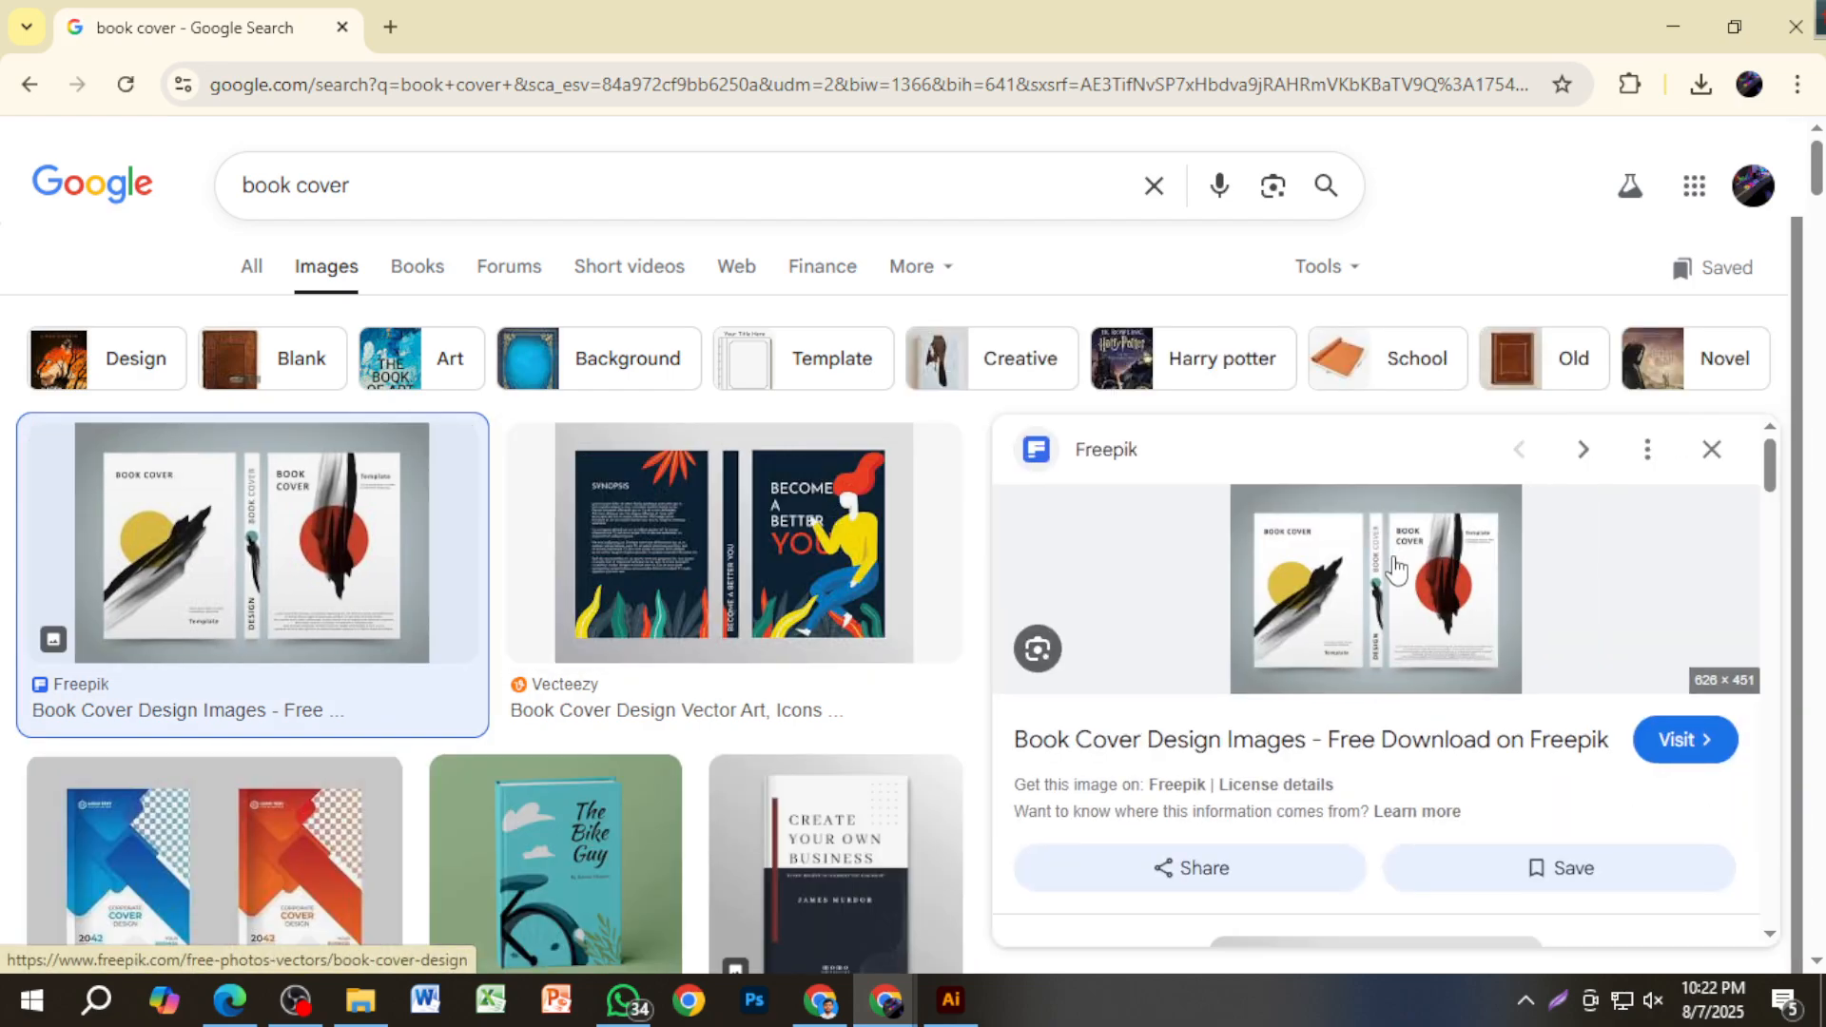
right_click(1382, 533)
left_click(1510, 800)
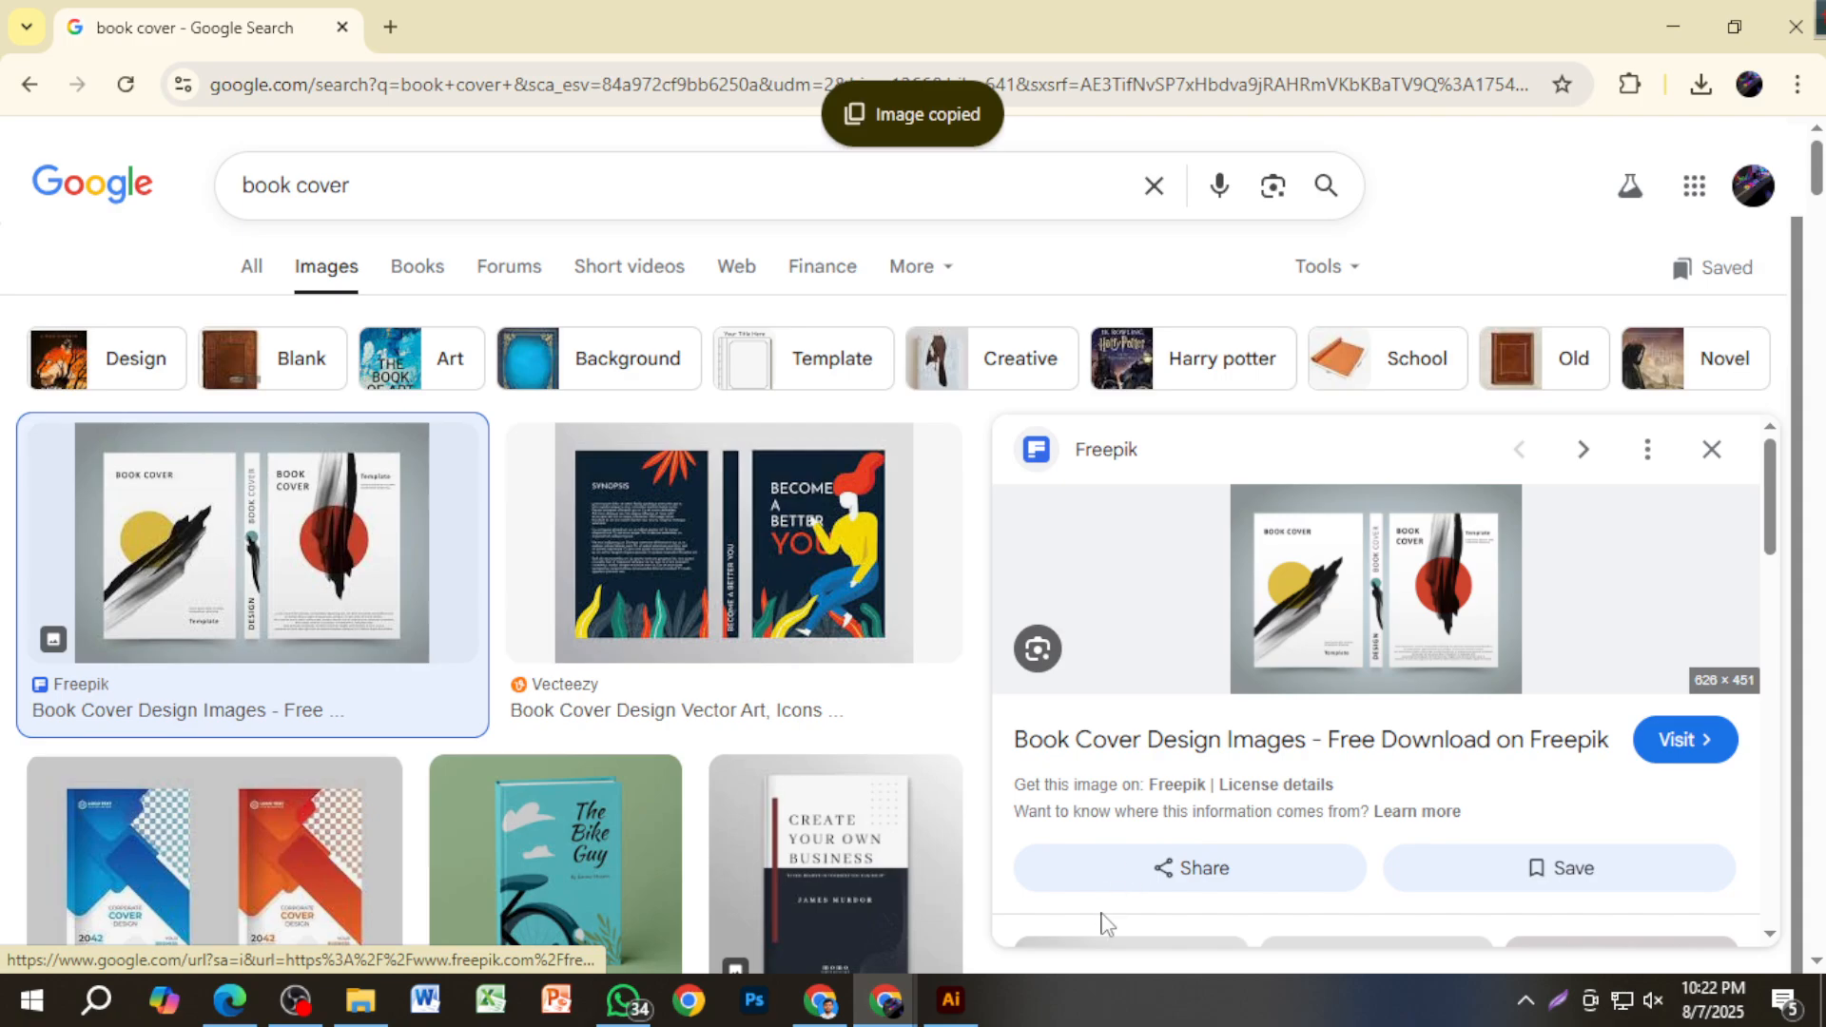
left_click(950, 1000)
key("ctrl+v")
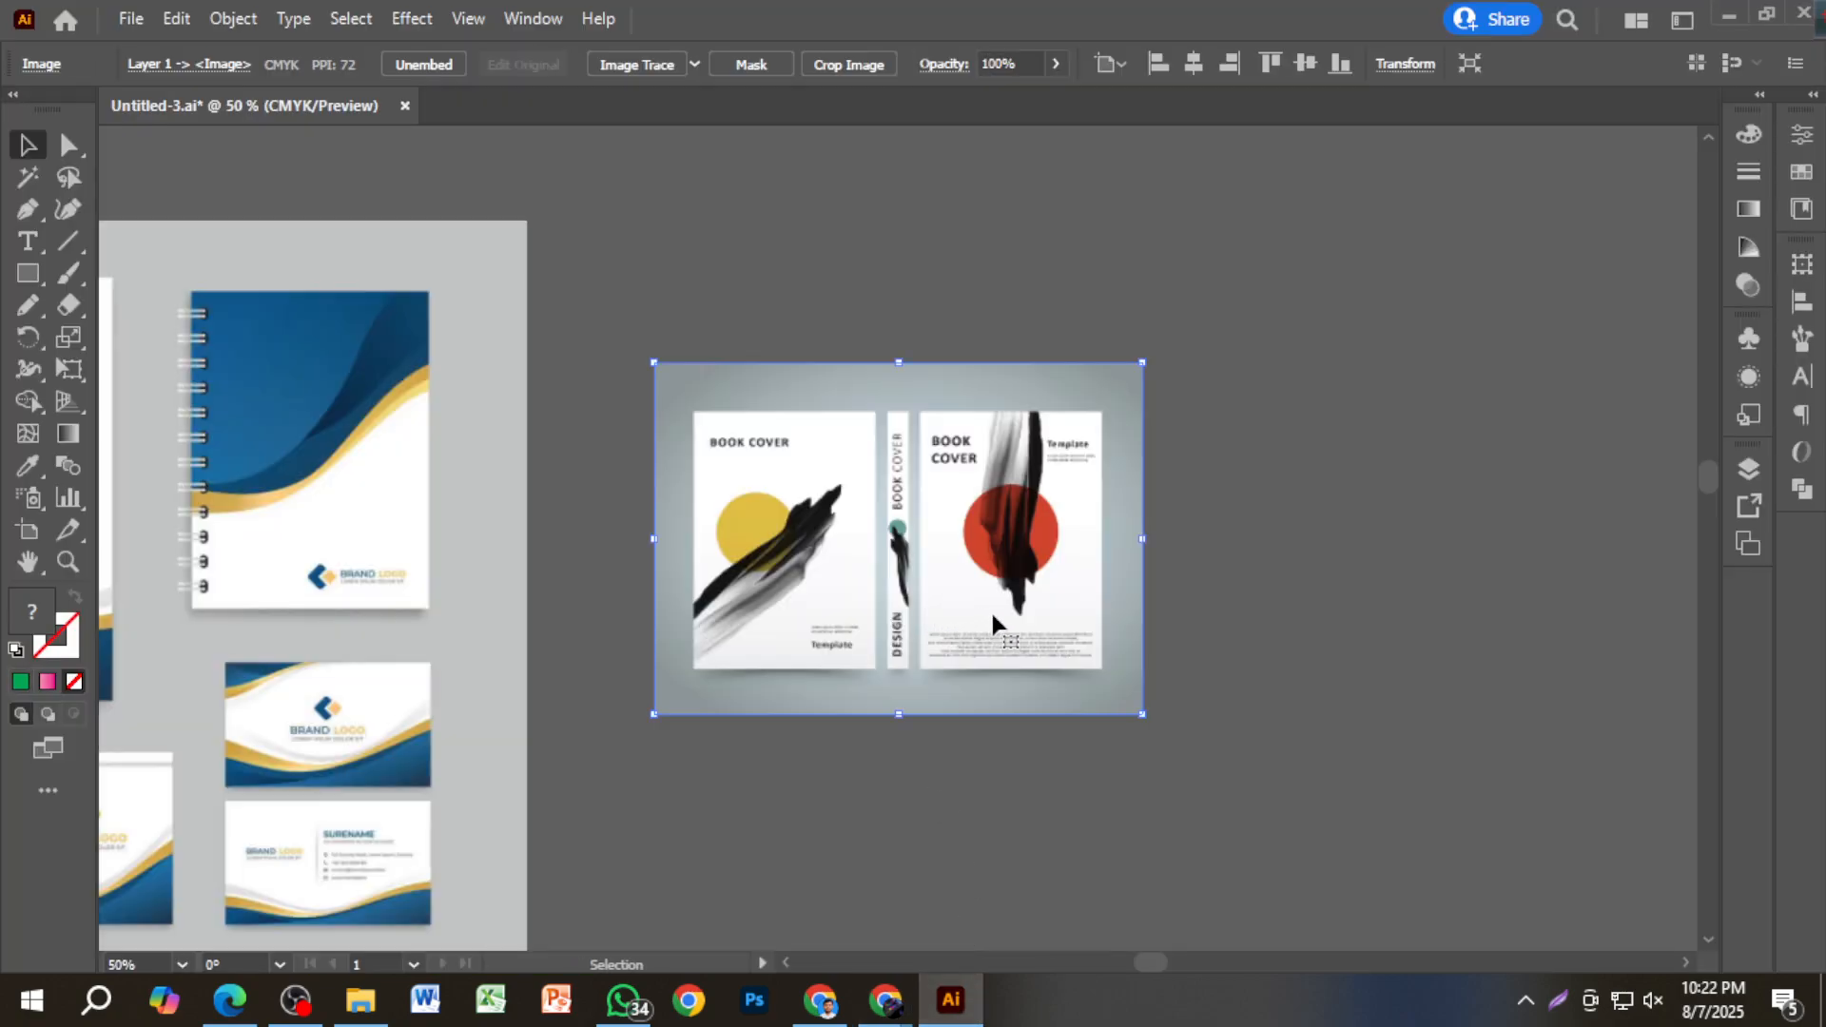
Examine the pasted book cover reference up close, comparing its two cover panels and the spine between them.
key("ctrl+1")
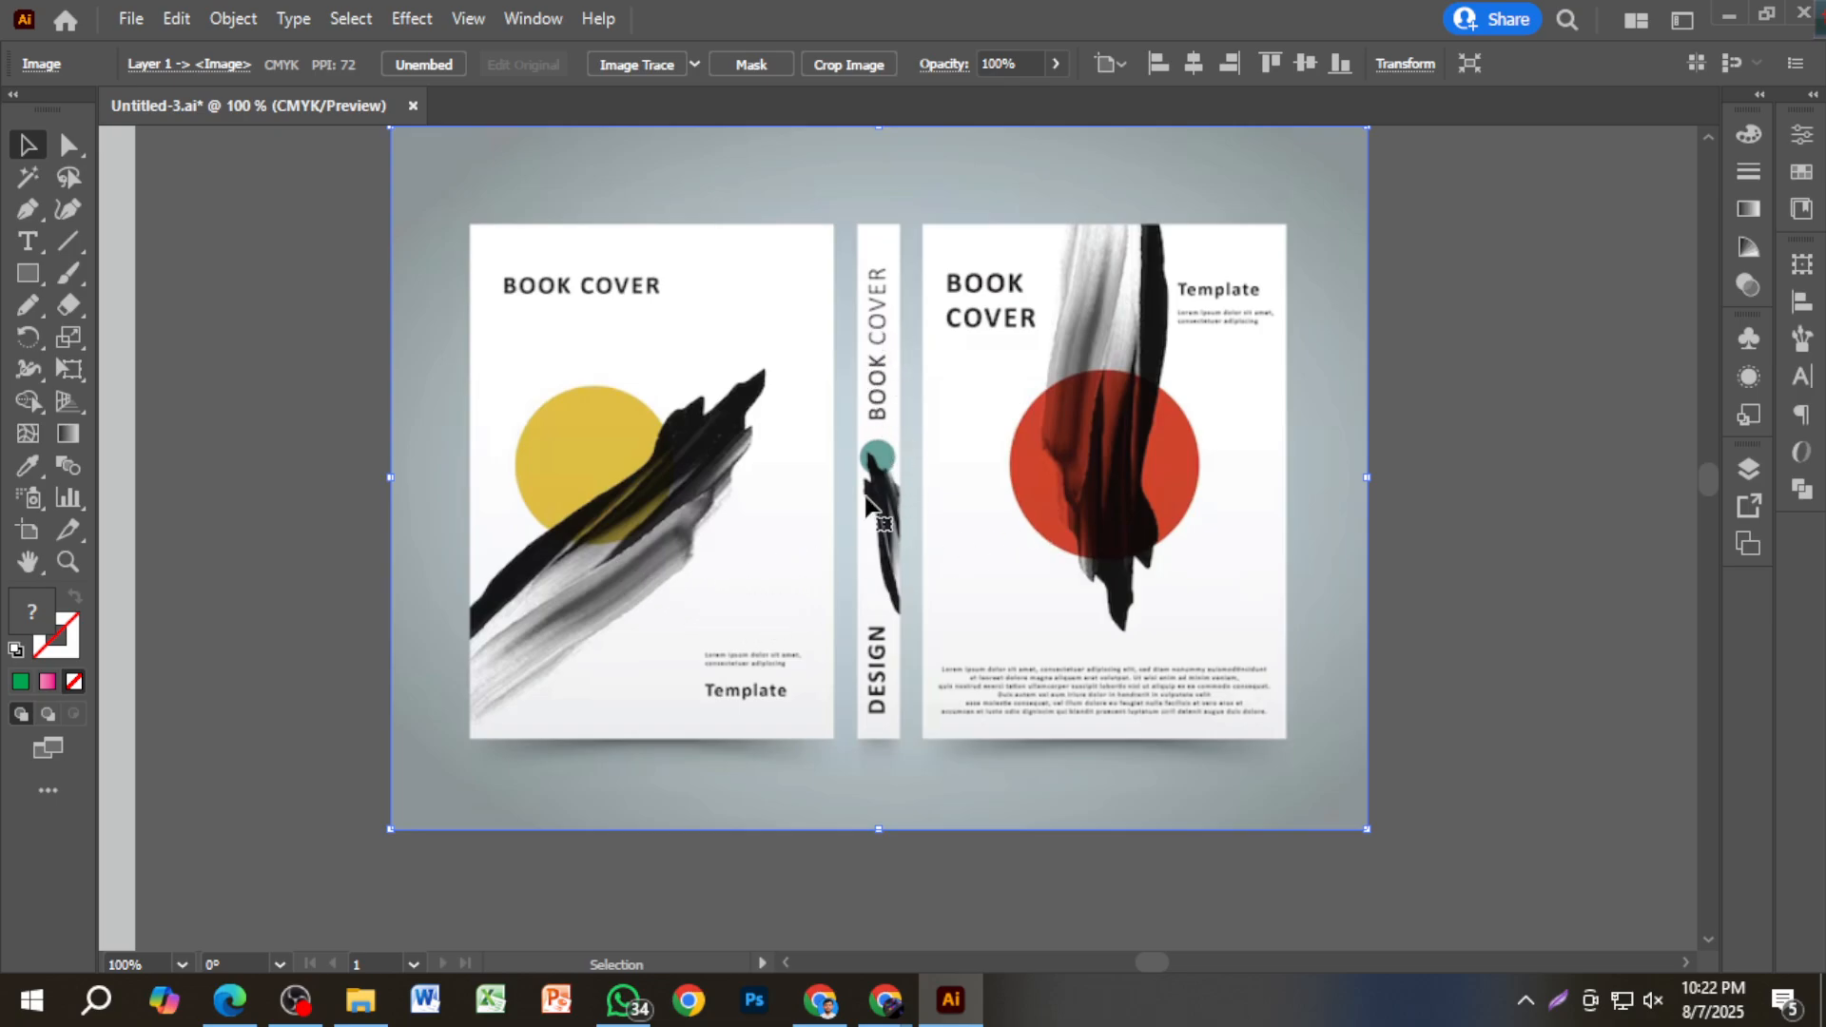
scroll(867, 504, "down", 1)
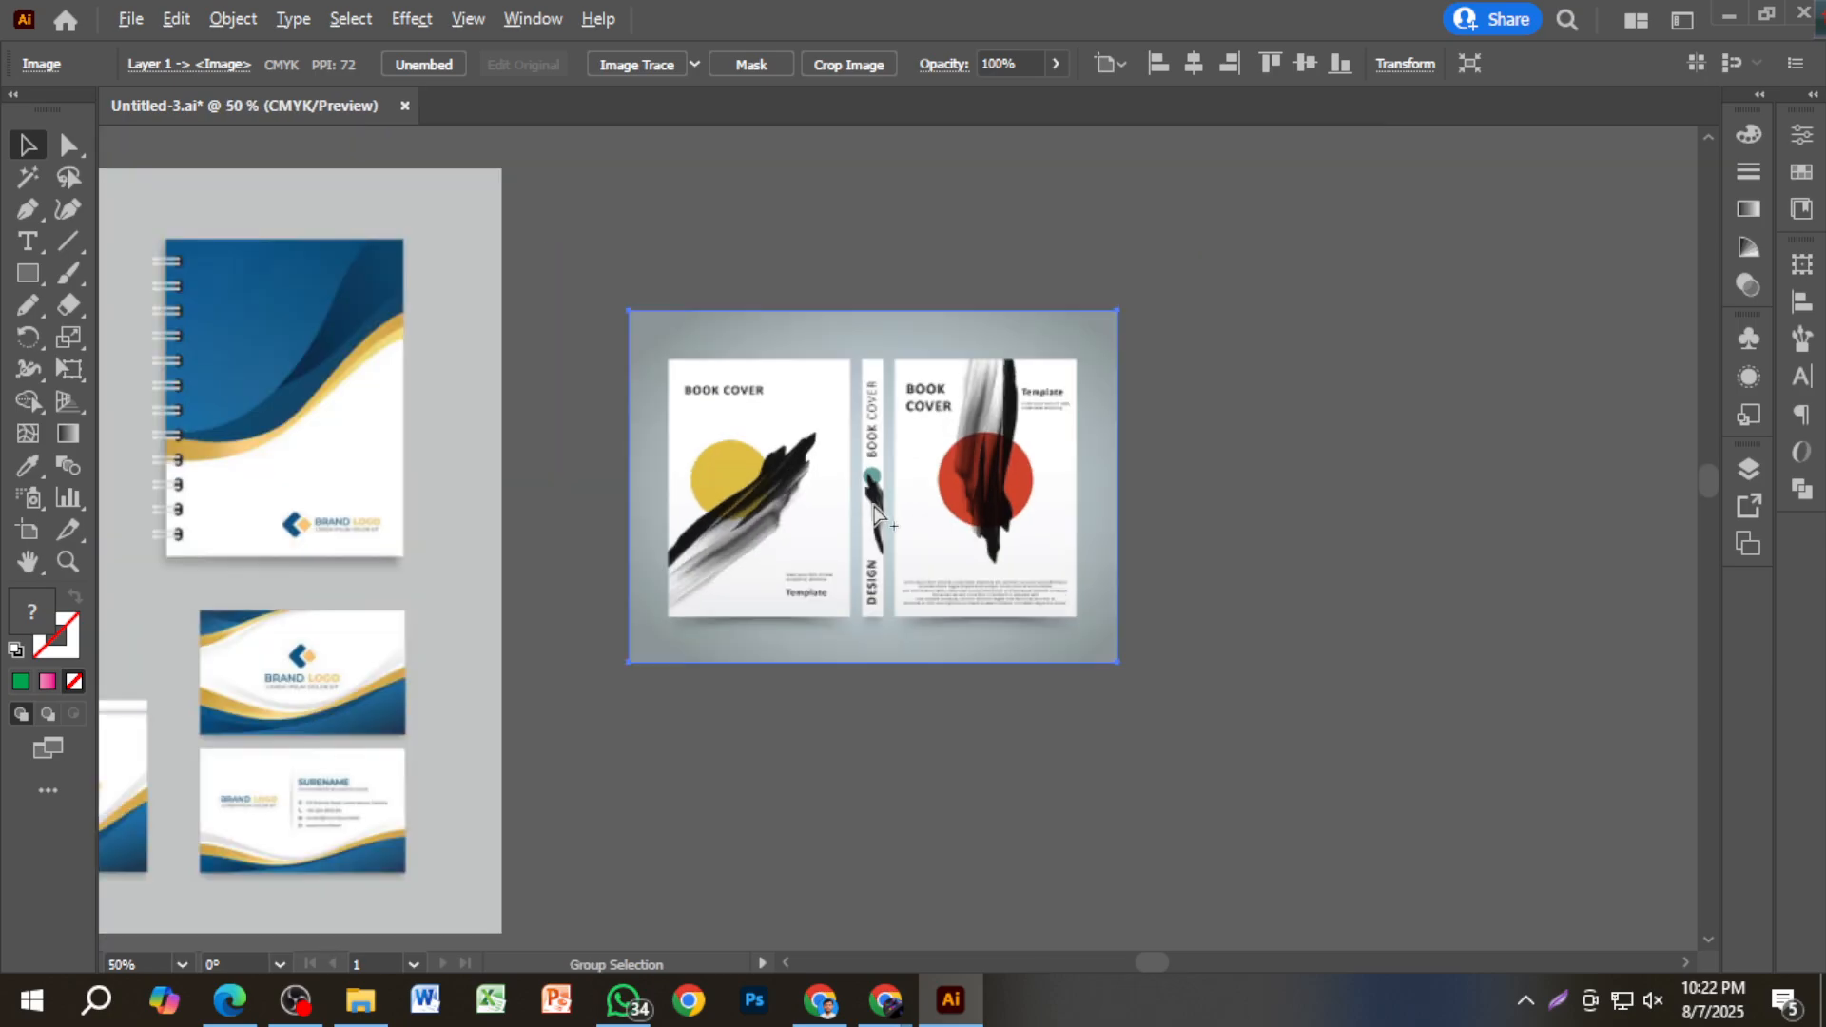
scroll(870, 514, "up", 2)
scroll(874, 521, "down", 2)
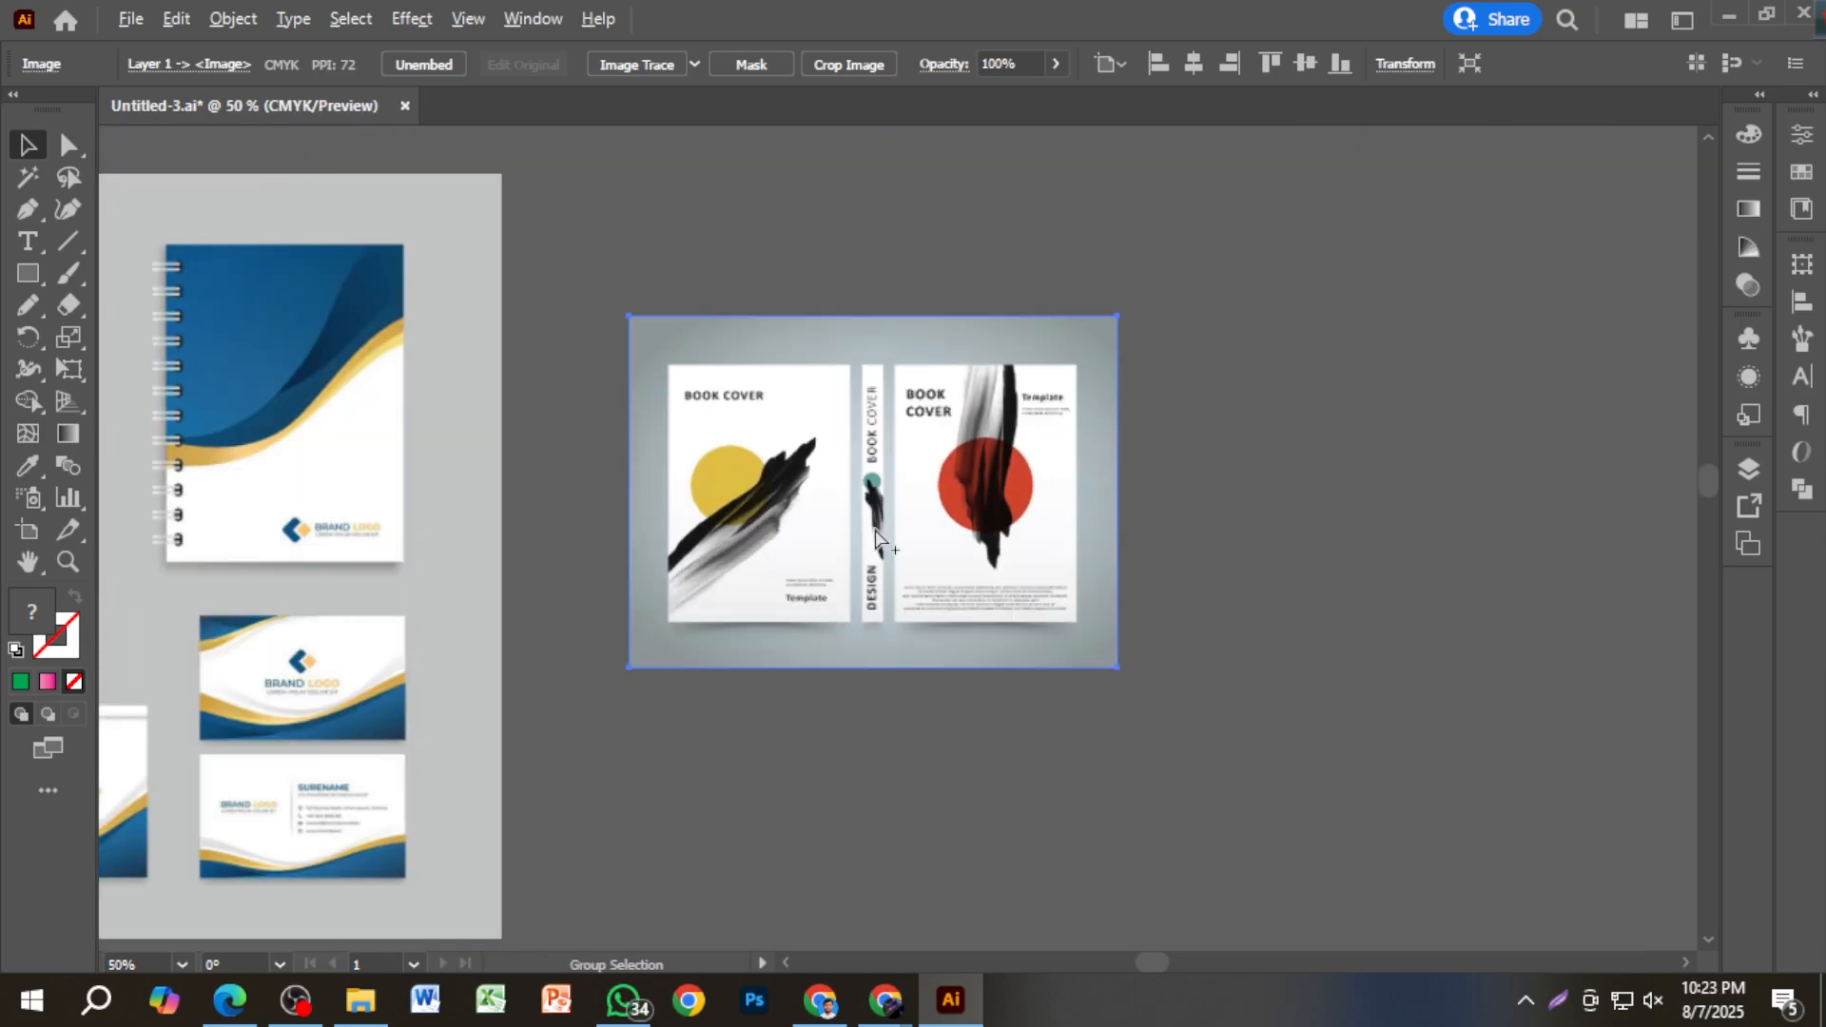
scroll(874, 519, "up", 3)
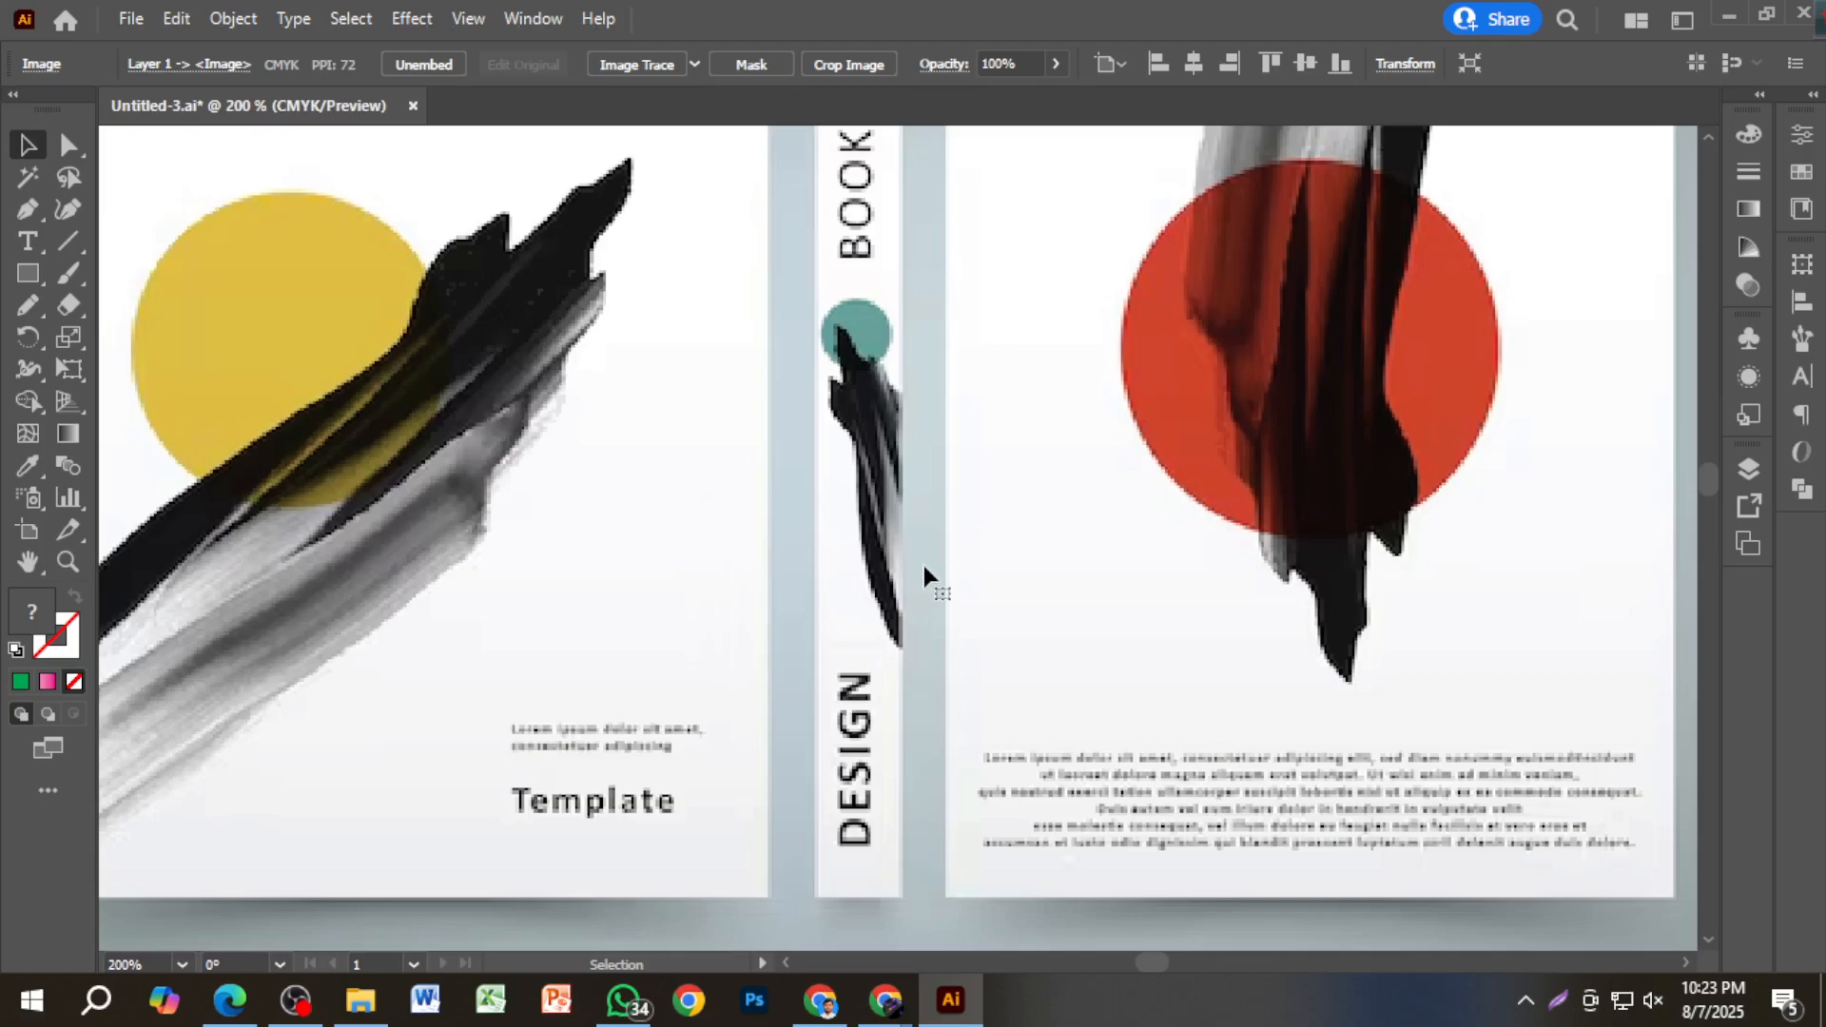
scroll(877, 560, "down", 4)
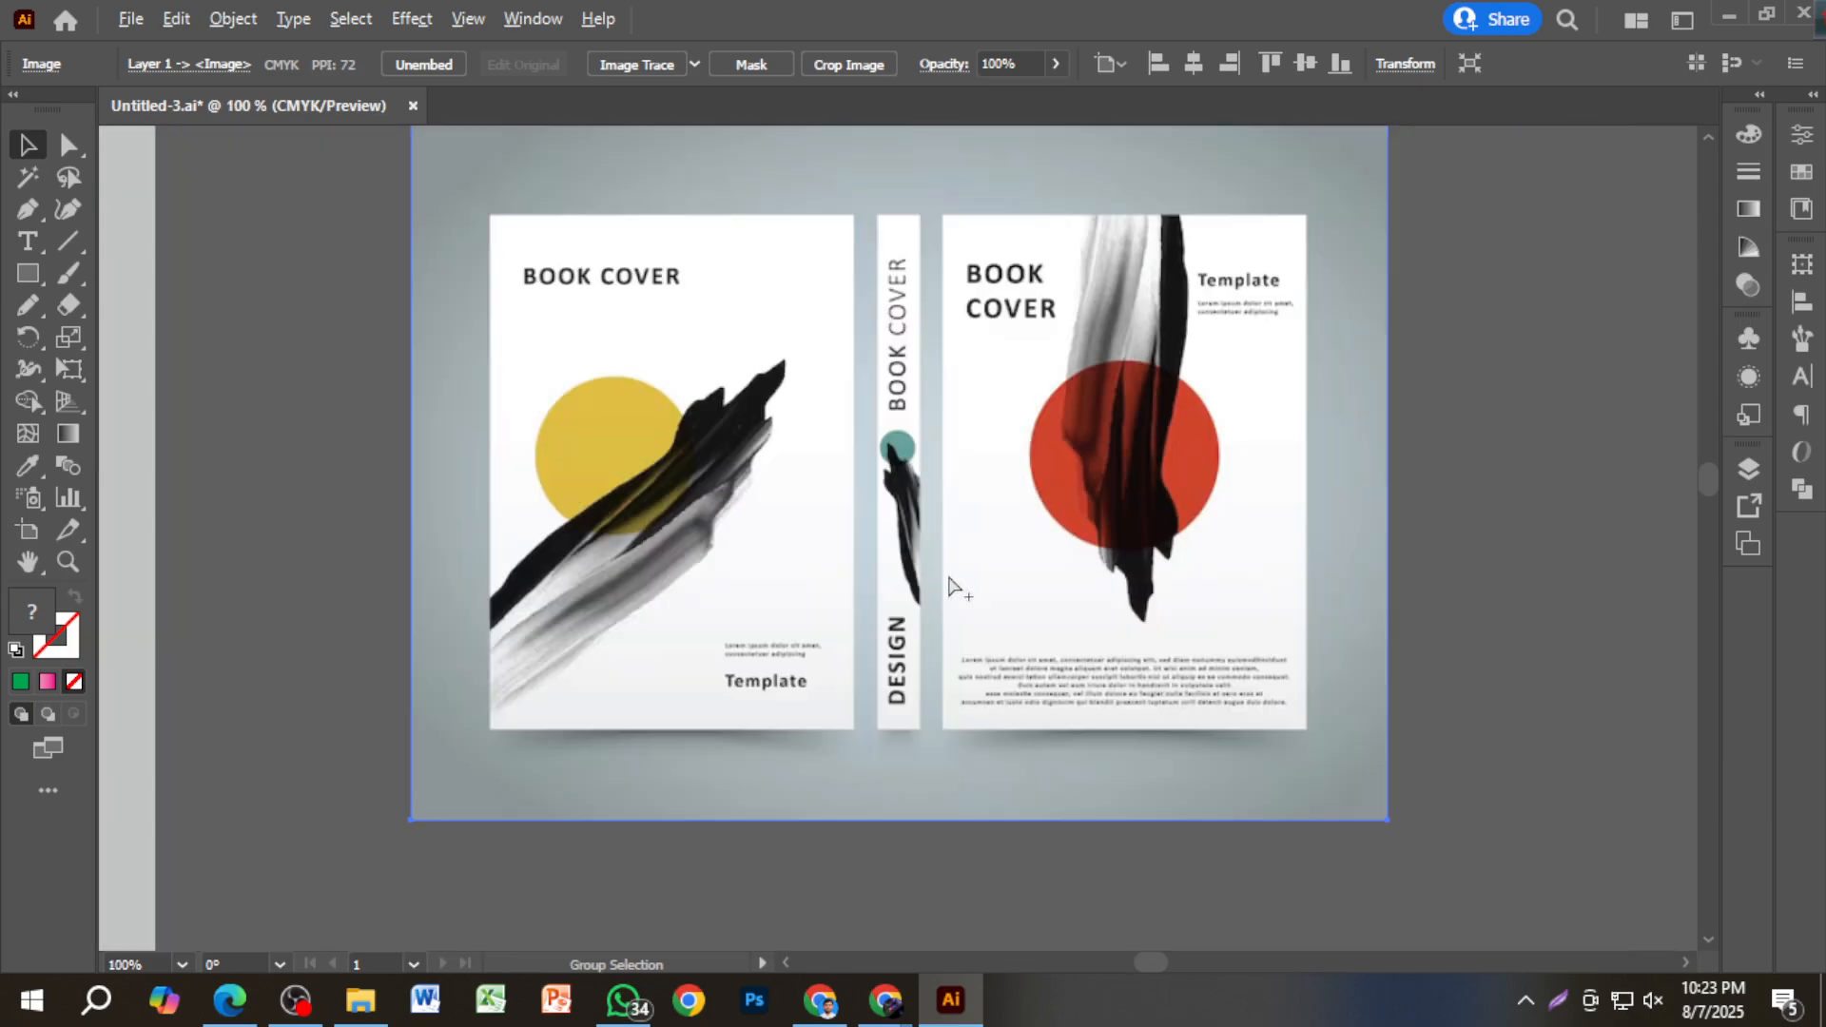
scroll(989, 678, "down", 1)
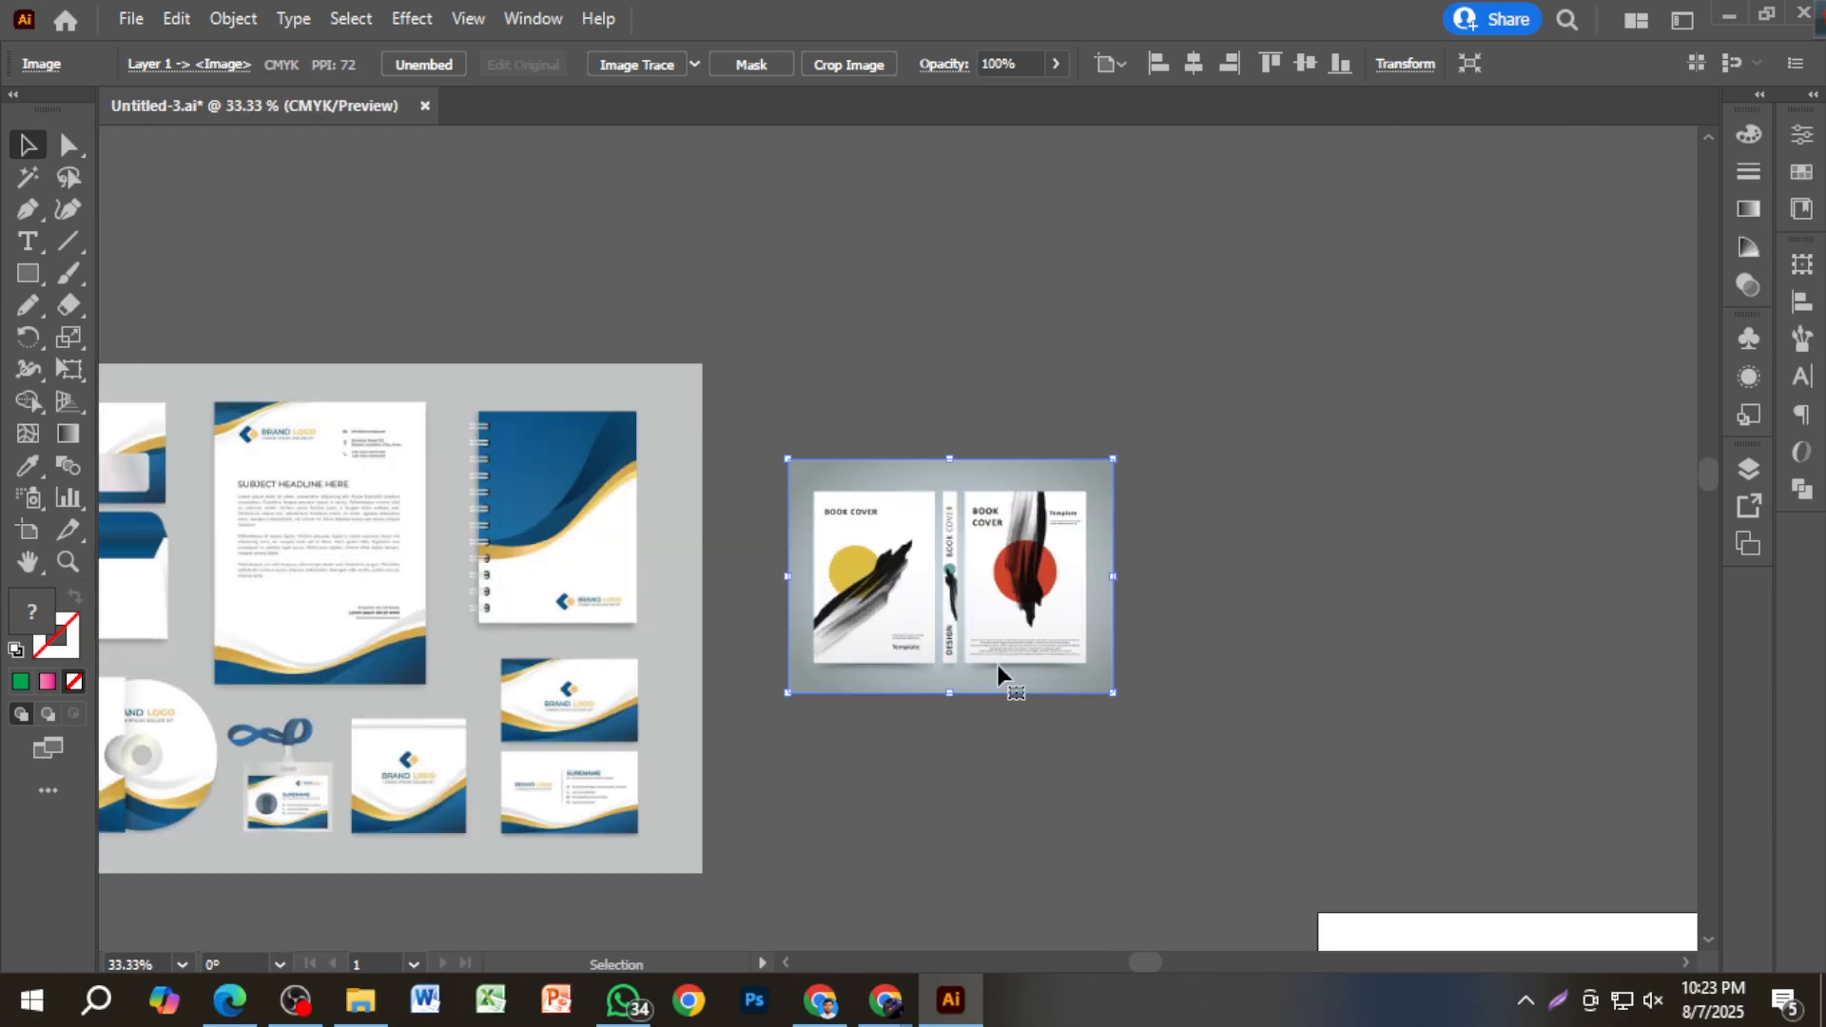
Create a rectangle 8.26 in wide and 11.69 in high in the empty area beside the book cover image.
key("m")
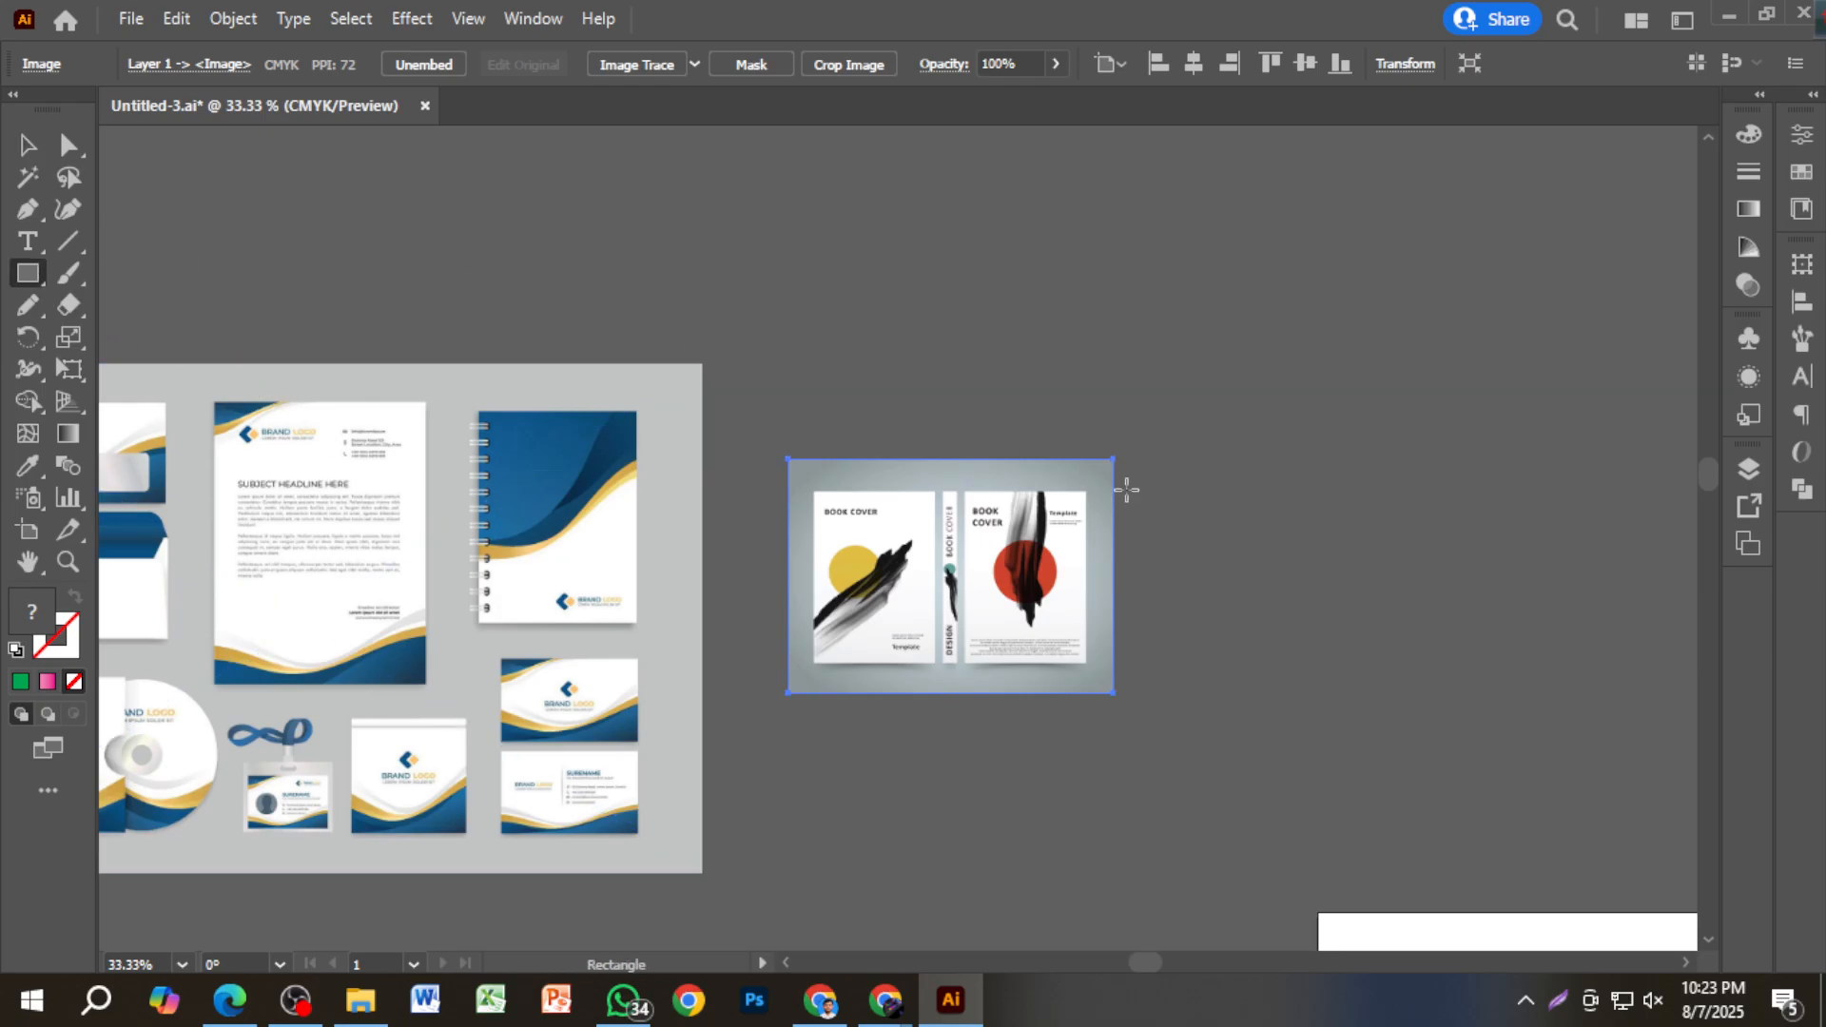
left_click(1291, 558)
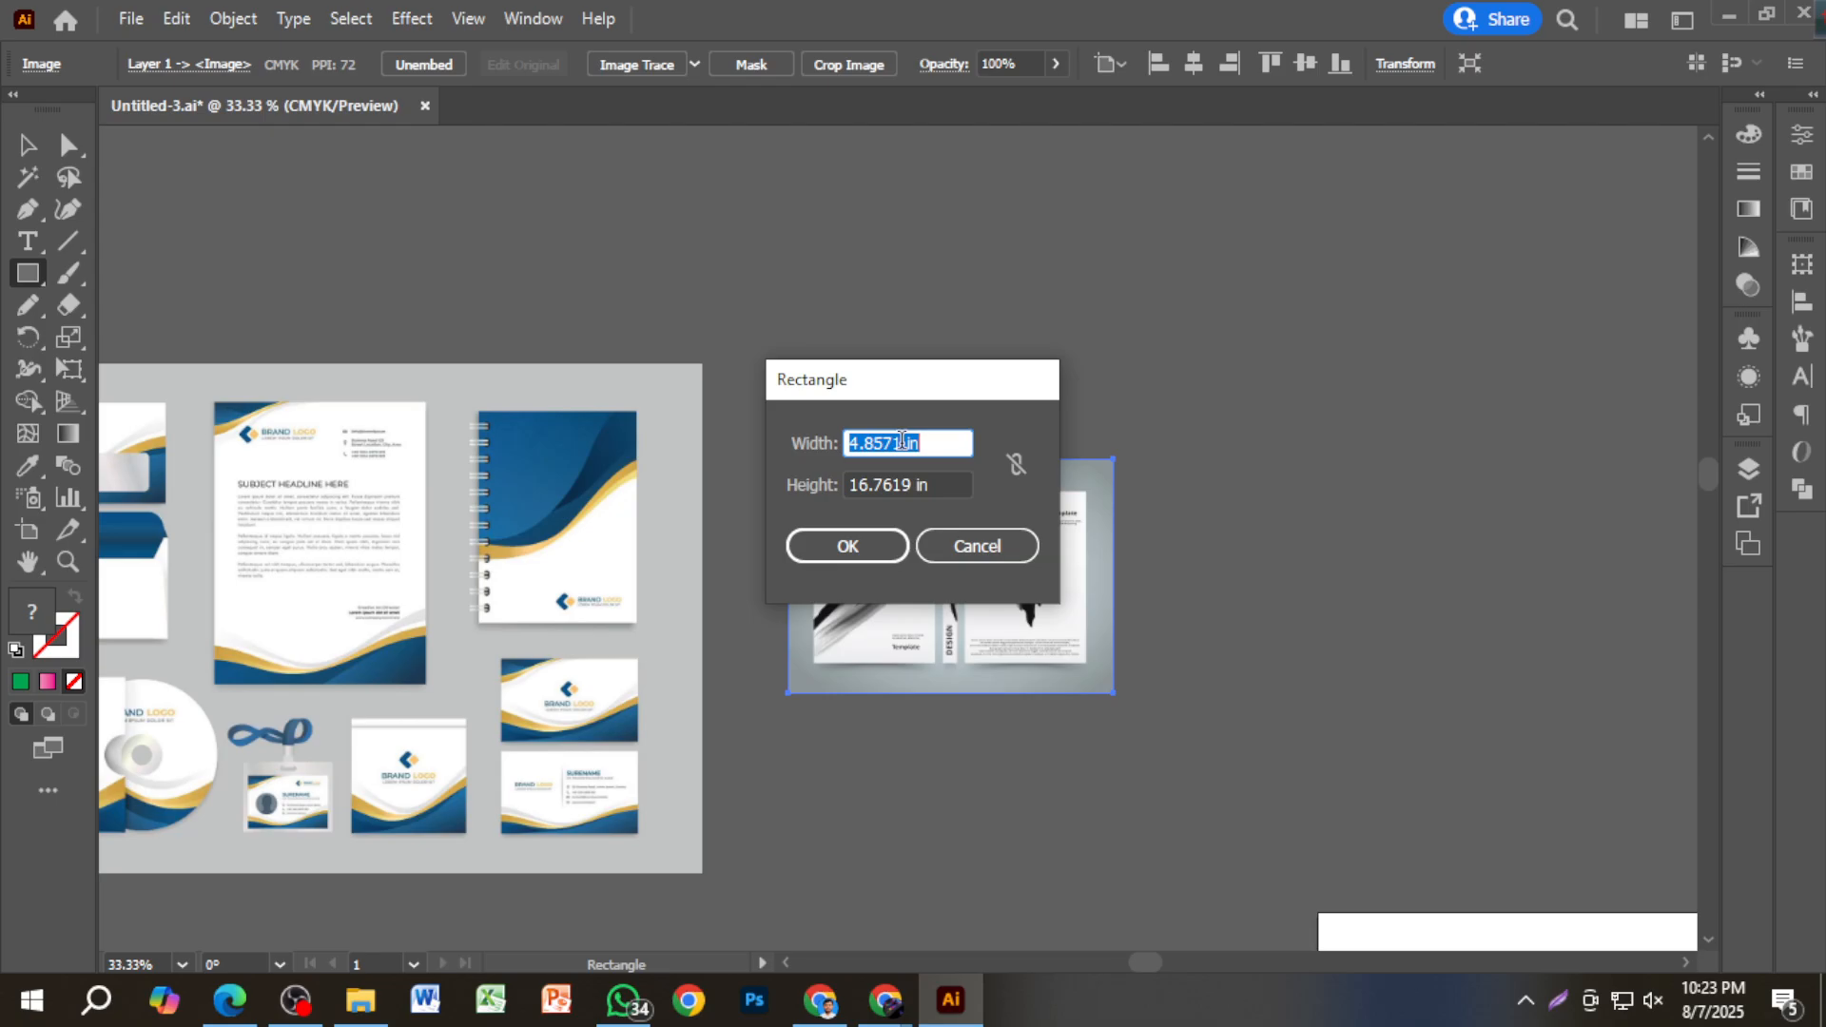
type("8.27")
key("BackSpace")
type("6")
left_click(880, 485)
type("11.69")
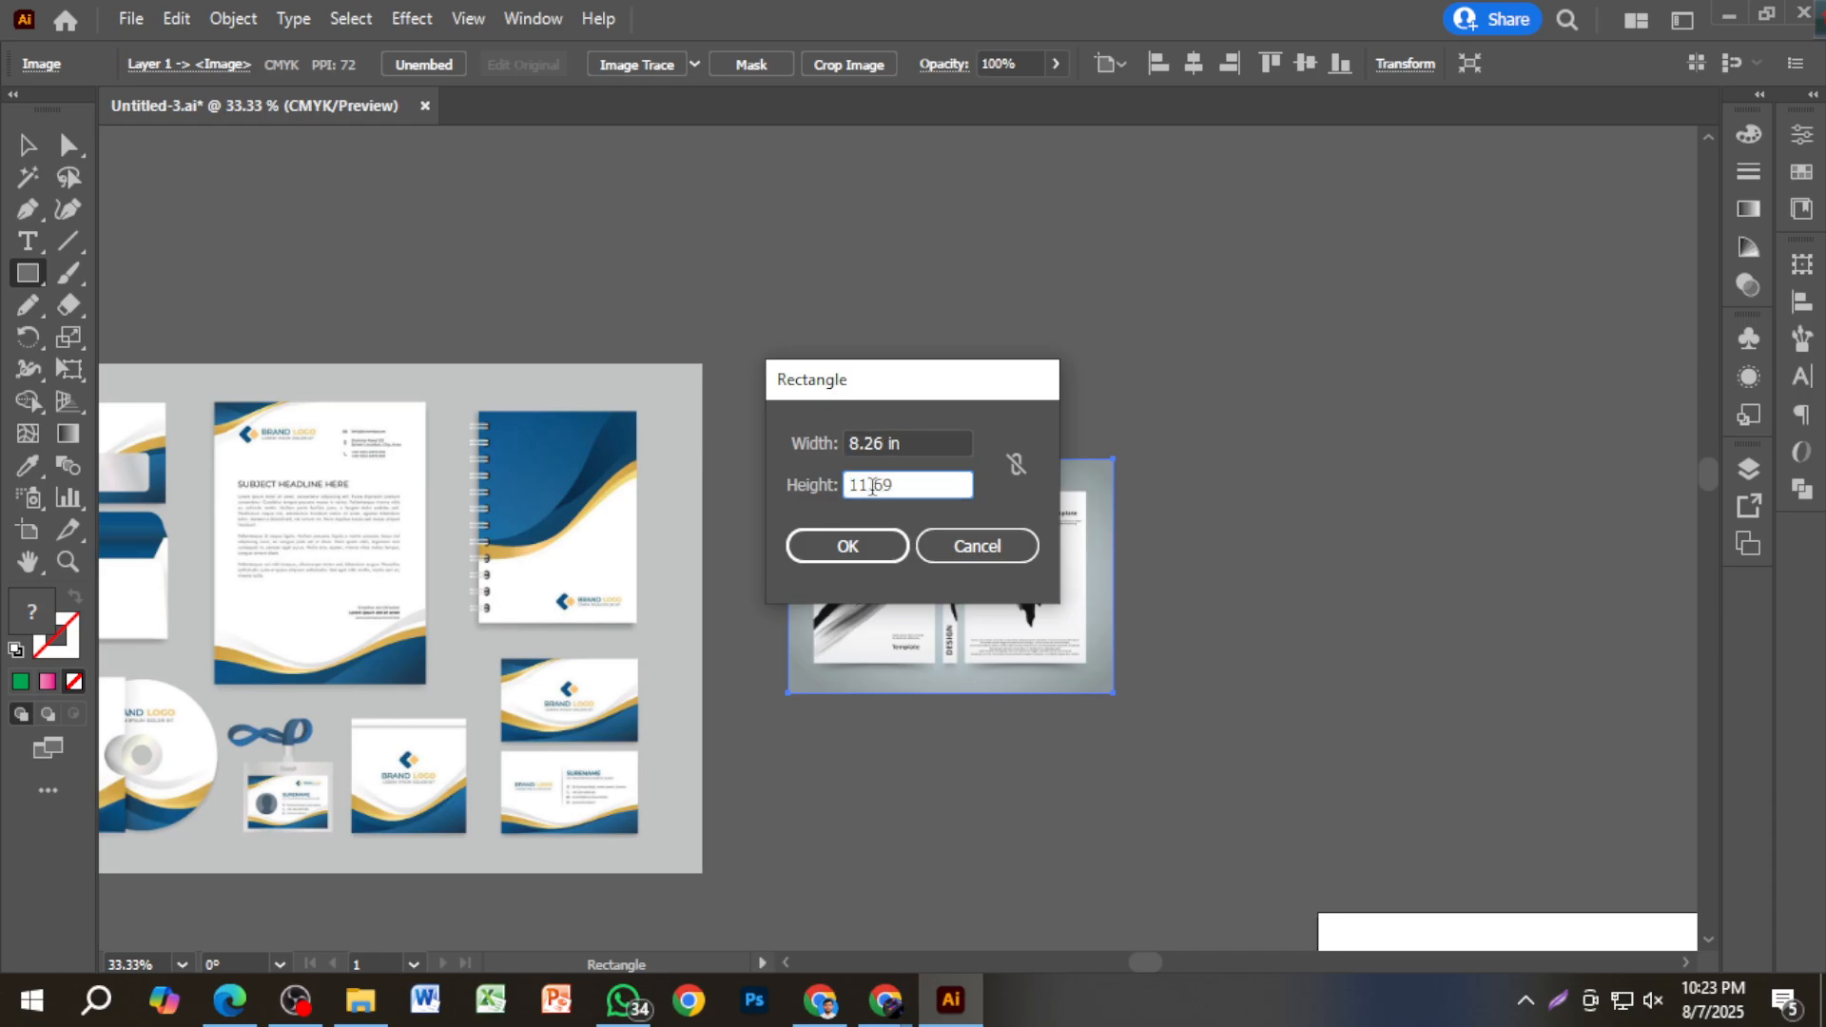
left_click(848, 546)
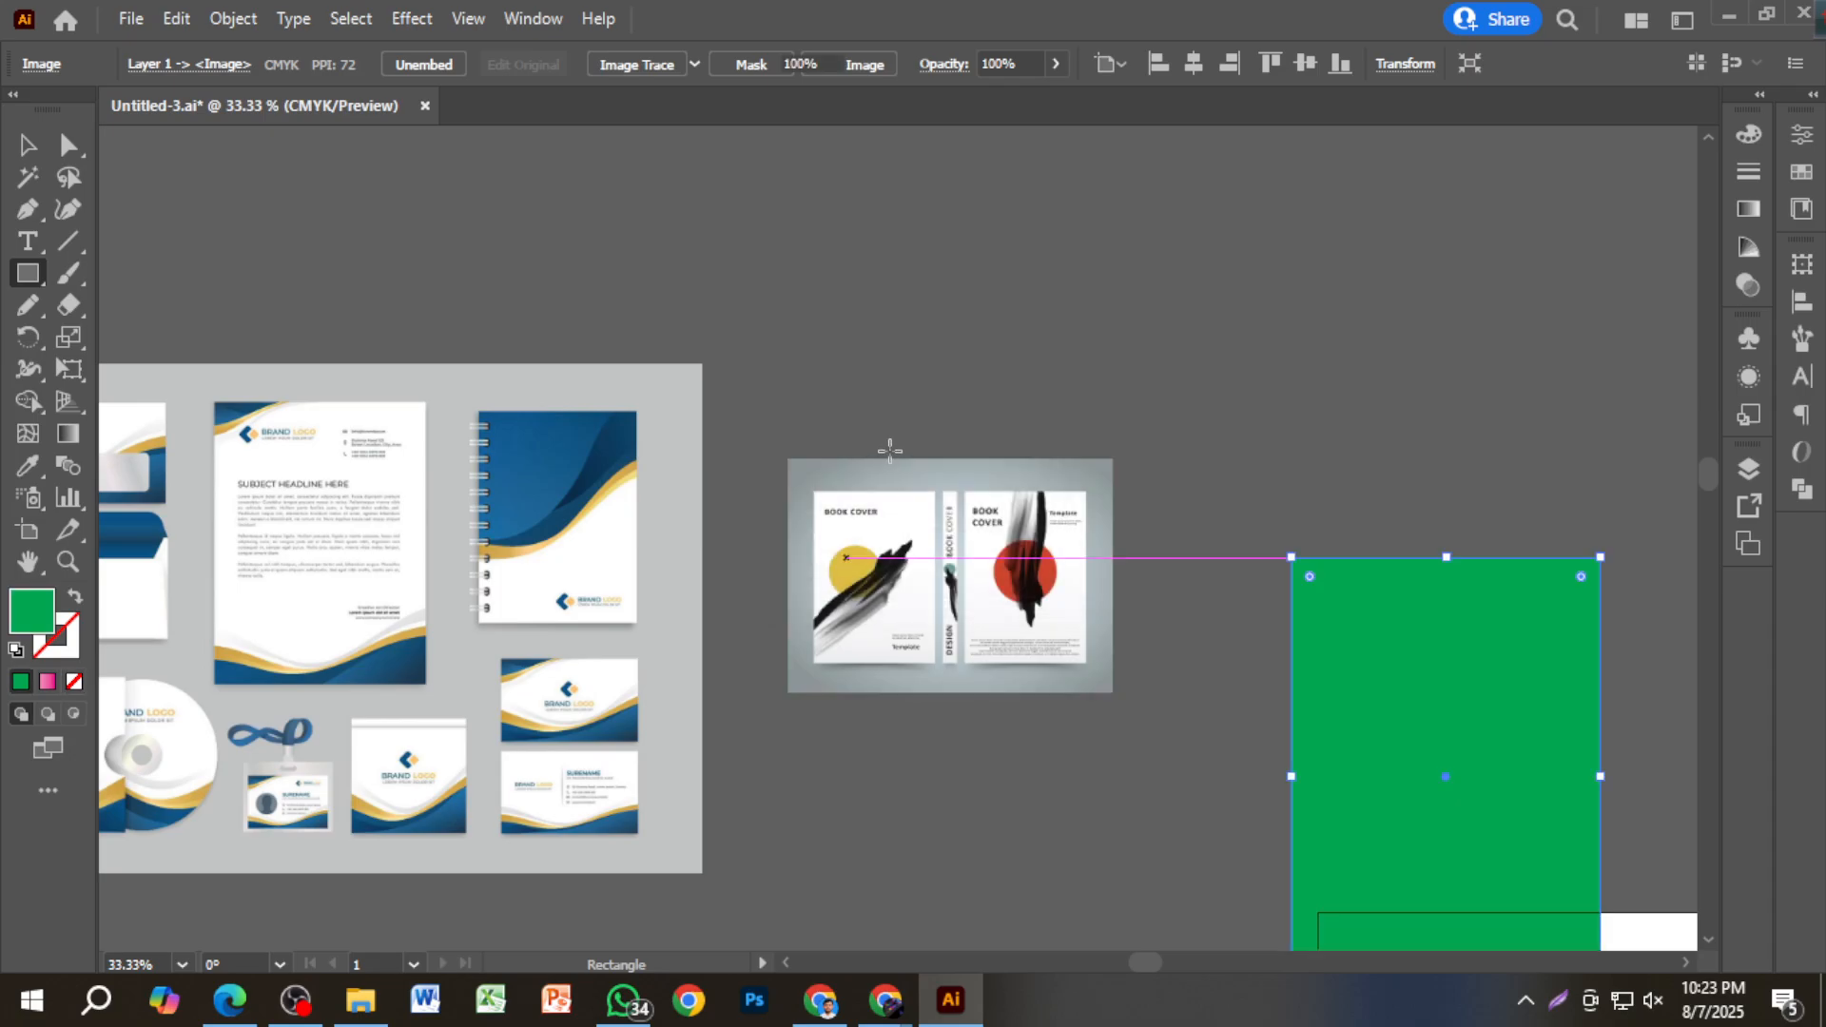
Move the green rectangle up into clear space and the book cover image above the stationery mockup.
left_click(29, 145)
left_click_drag(1471, 693, 1305, 438)
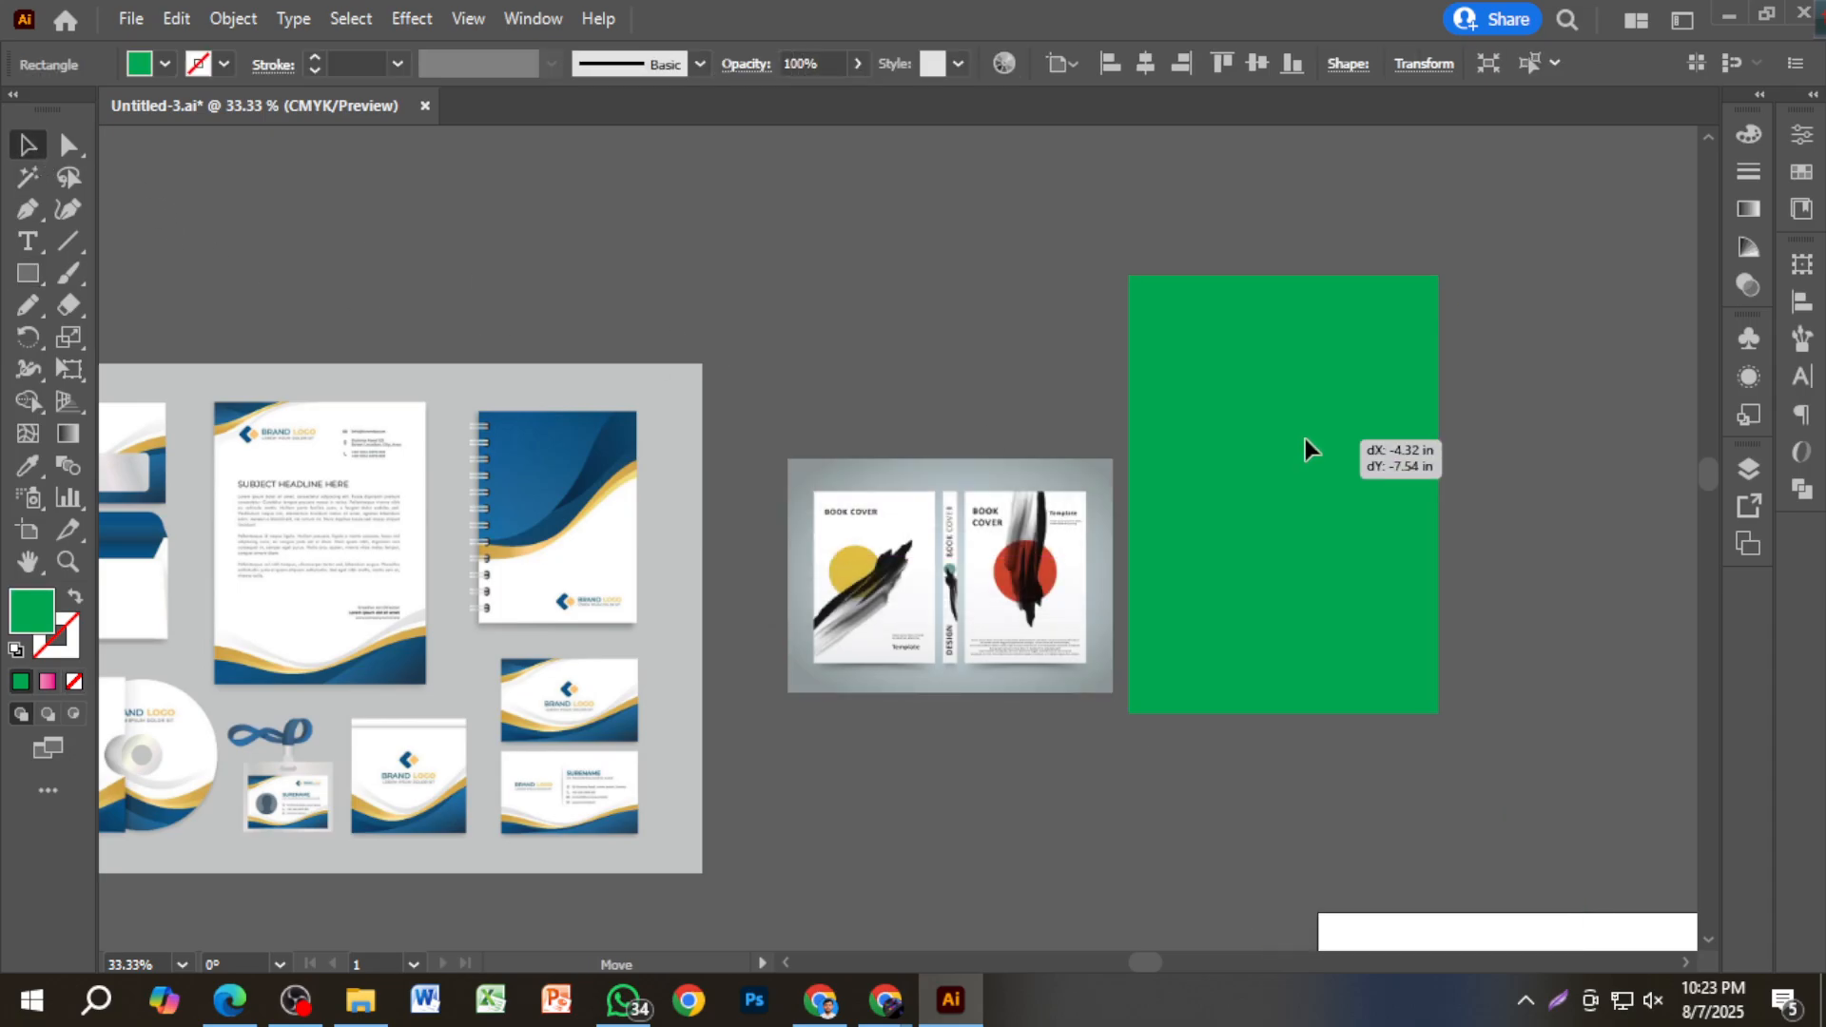
left_click_drag(1459, 599, 1165, 645)
left_click_drag(663, 650, 448, 202)
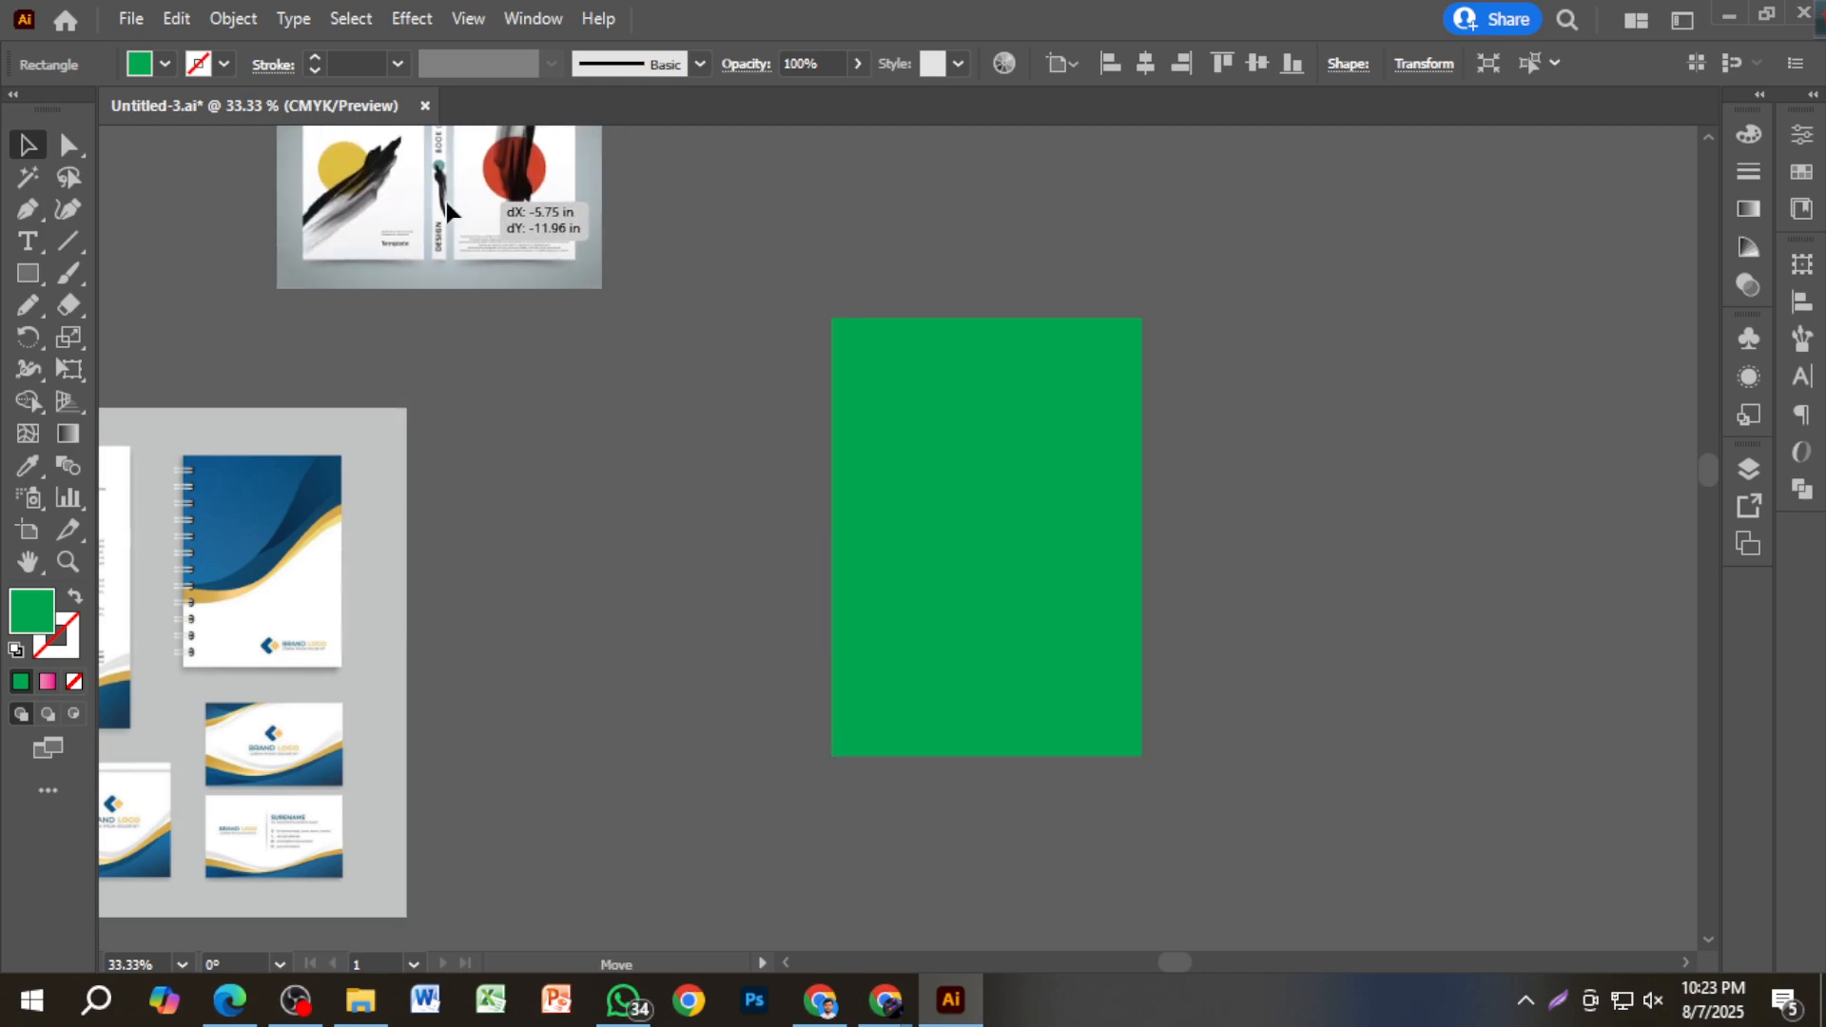
Duplicate the green rectangle once to its right and once to its left, keeping all three level.
left_click(999, 603)
left_click_drag(974, 624, 1321, 620)
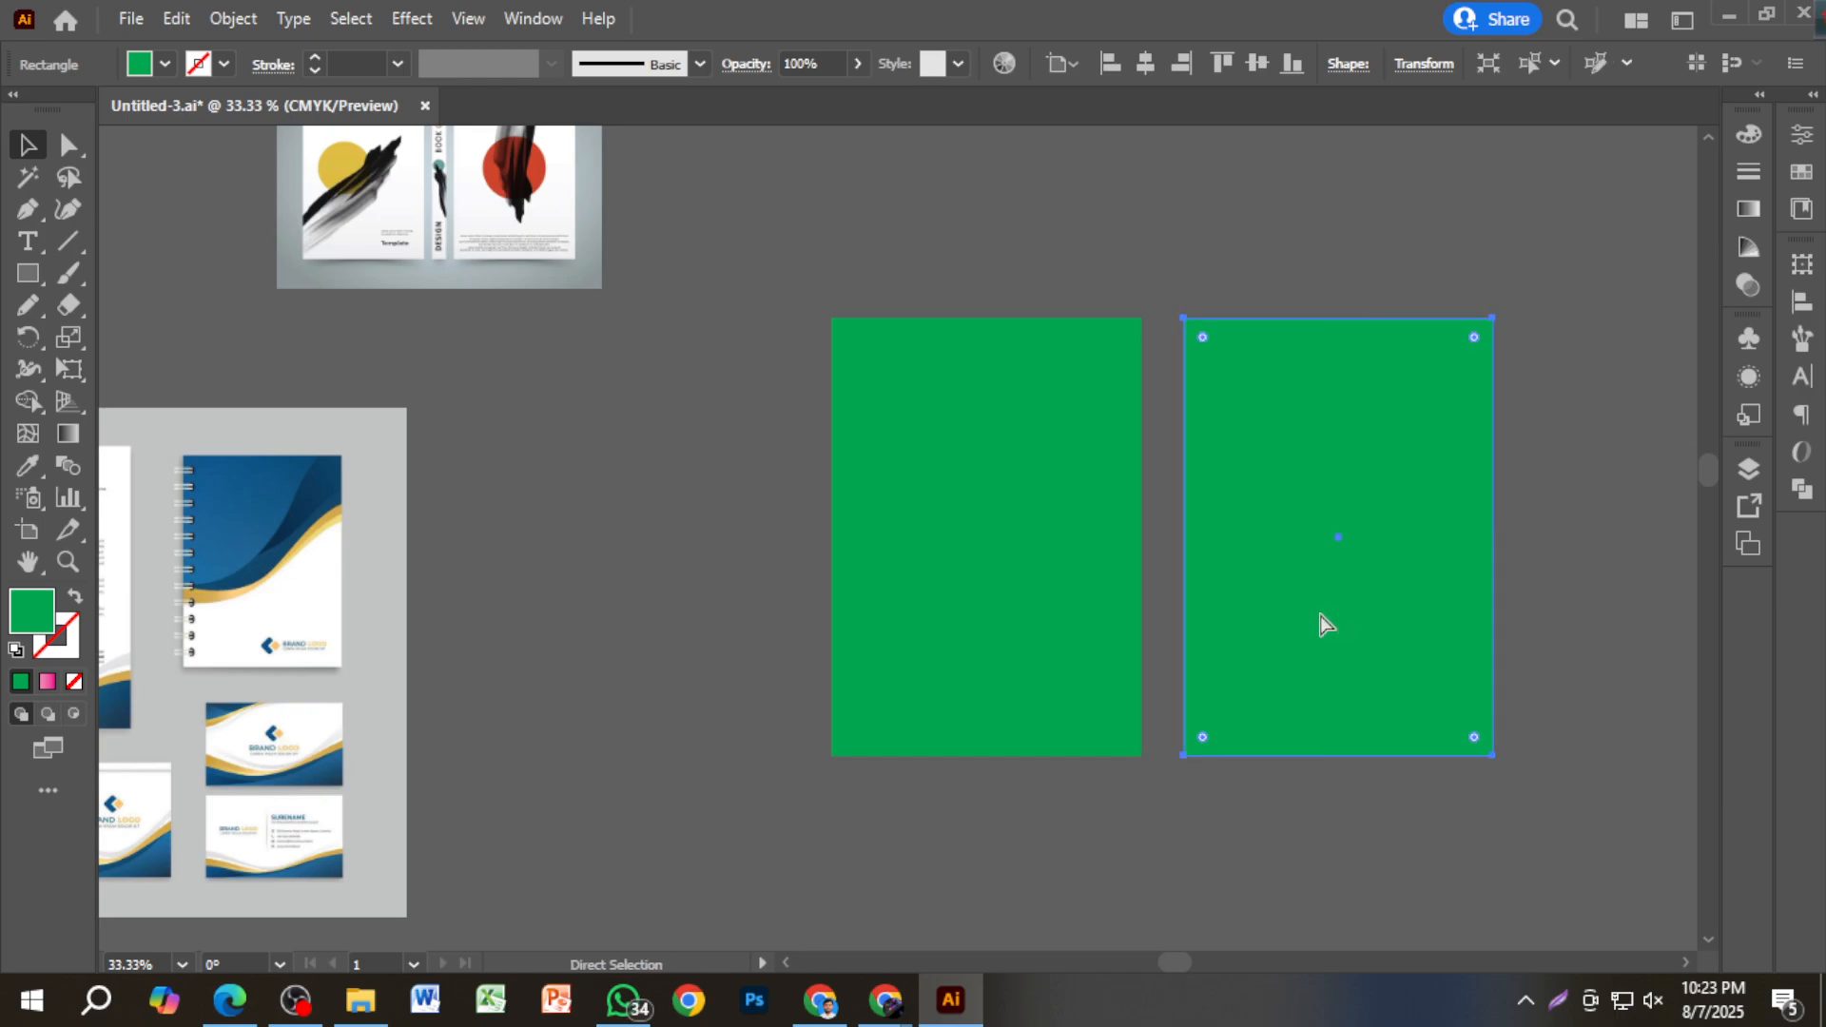
left_click(583, 561)
left_click(1248, 506)
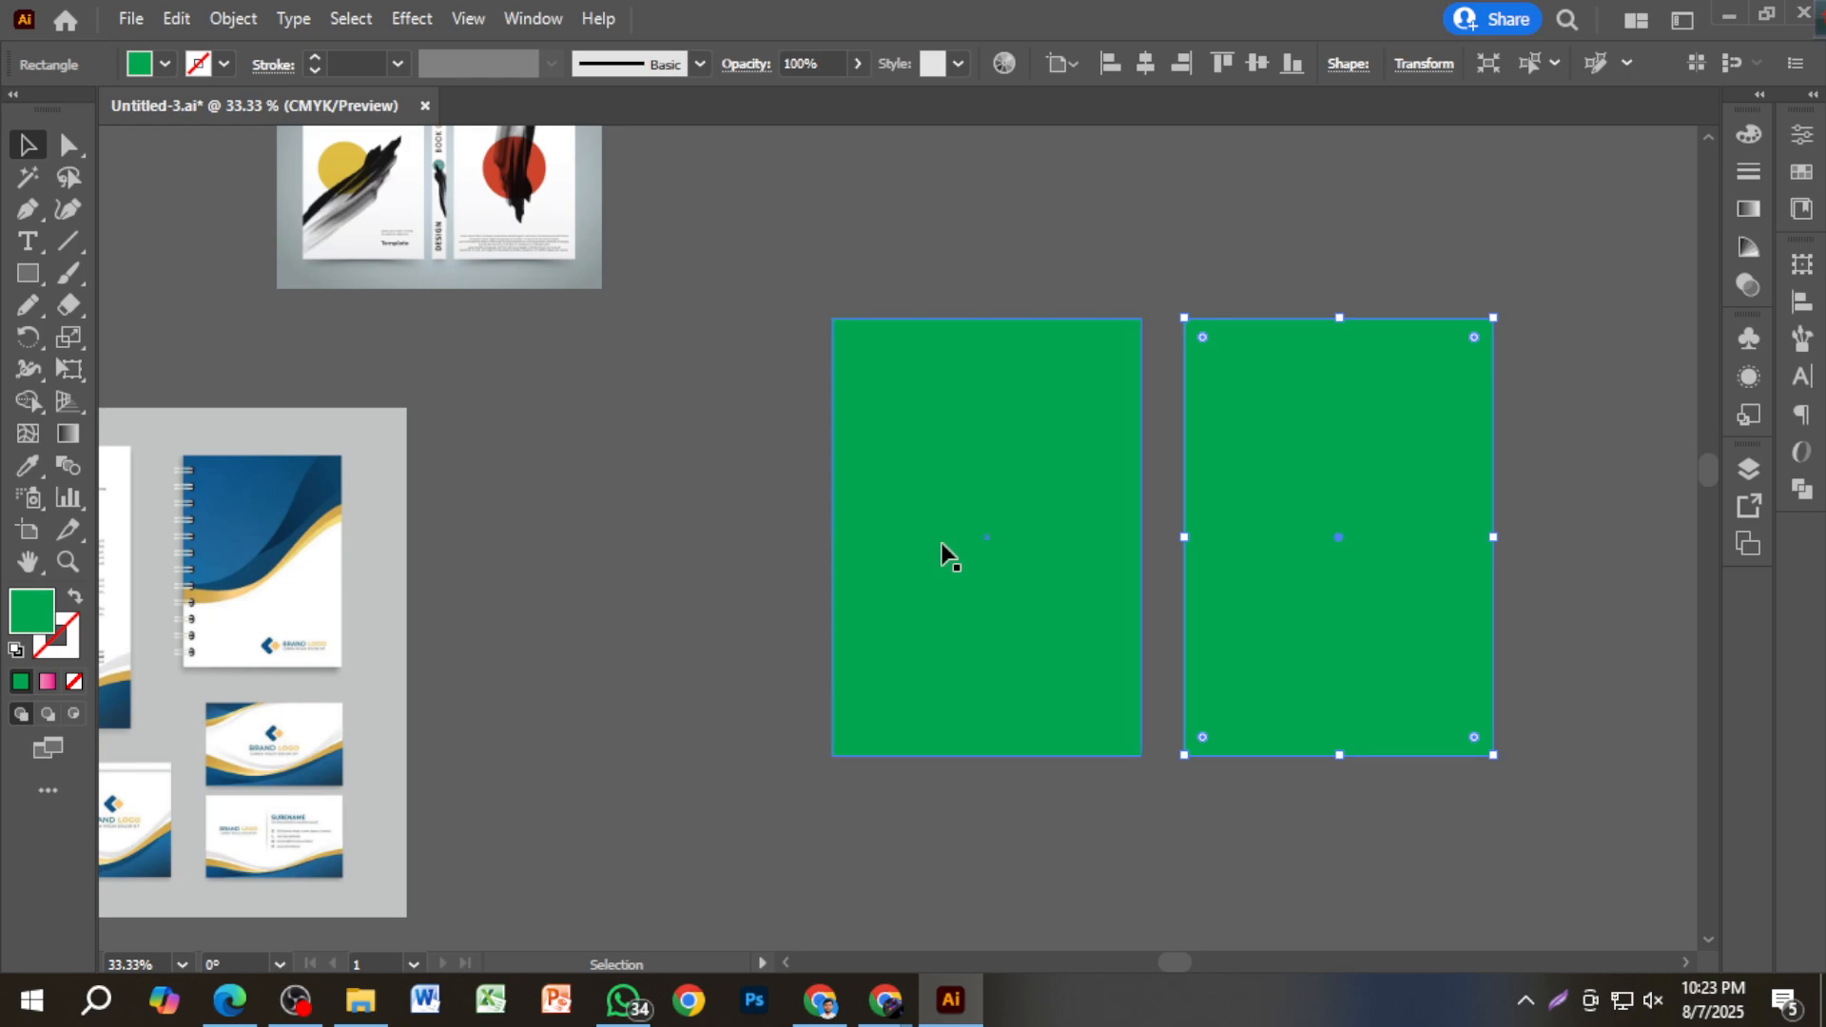
left_click_drag(939, 544, 590, 568)
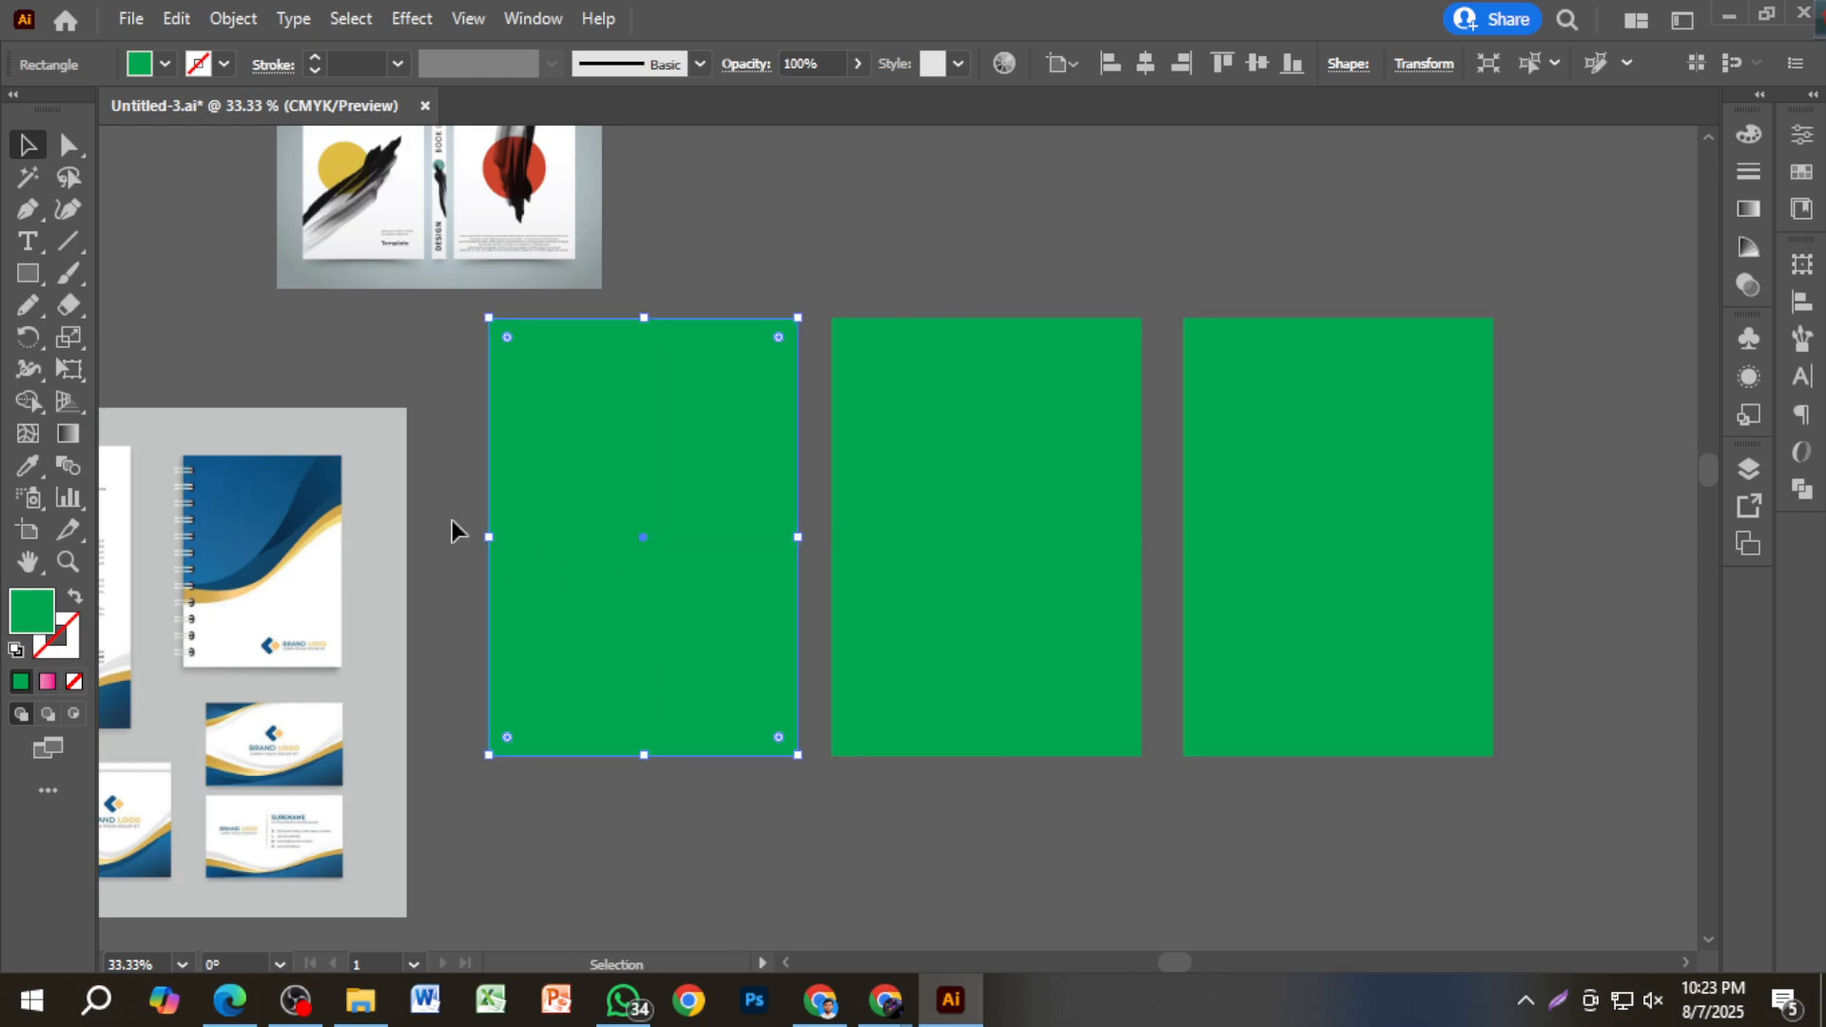
Narrow the leftmost rectangle to a thin full-height strip for the book spine.
left_click_drag(489, 536, 678, 534)
key("ctrl+z")
left_click_drag(488, 539, 613, 499)
Arrange the spine strip between the two cover rectangles, leaving a small gap on each side.
left_click_drag(997, 517, 957, 518)
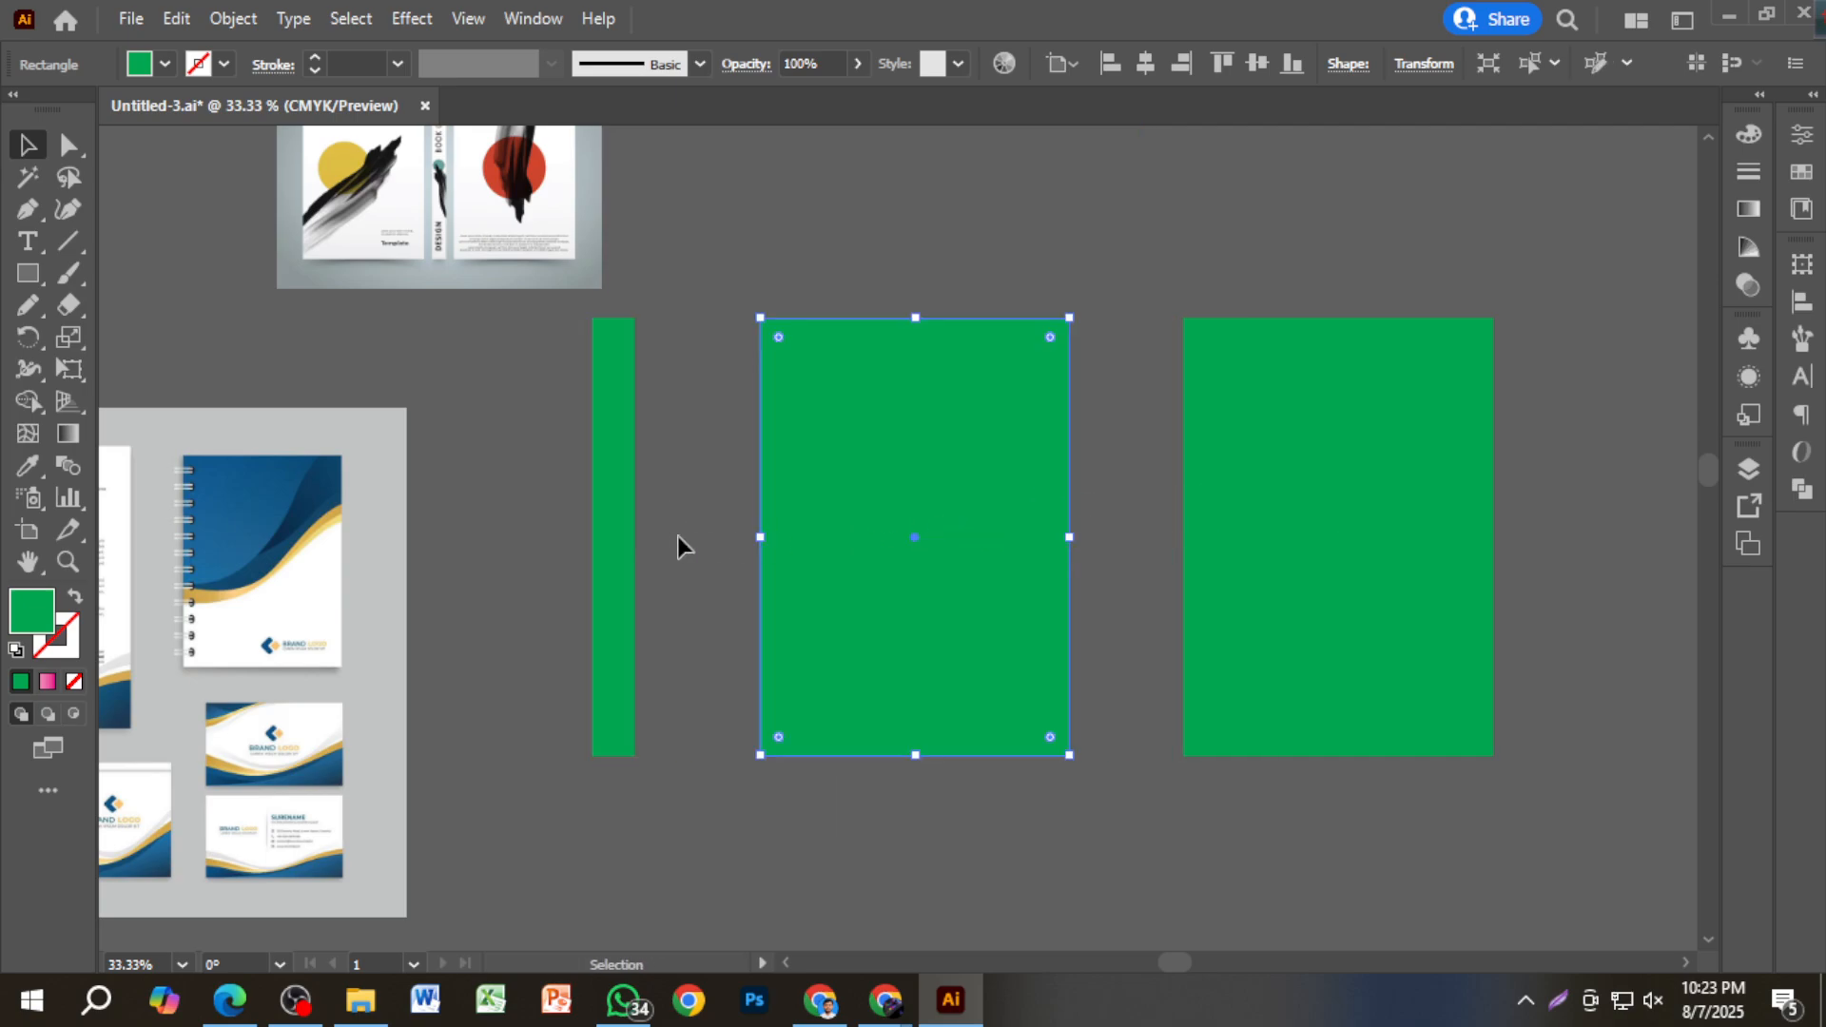
left_click_drag(614, 535, 1153, 536)
left_click_drag(1006, 533, 1052, 531)
left_click(719, 489)
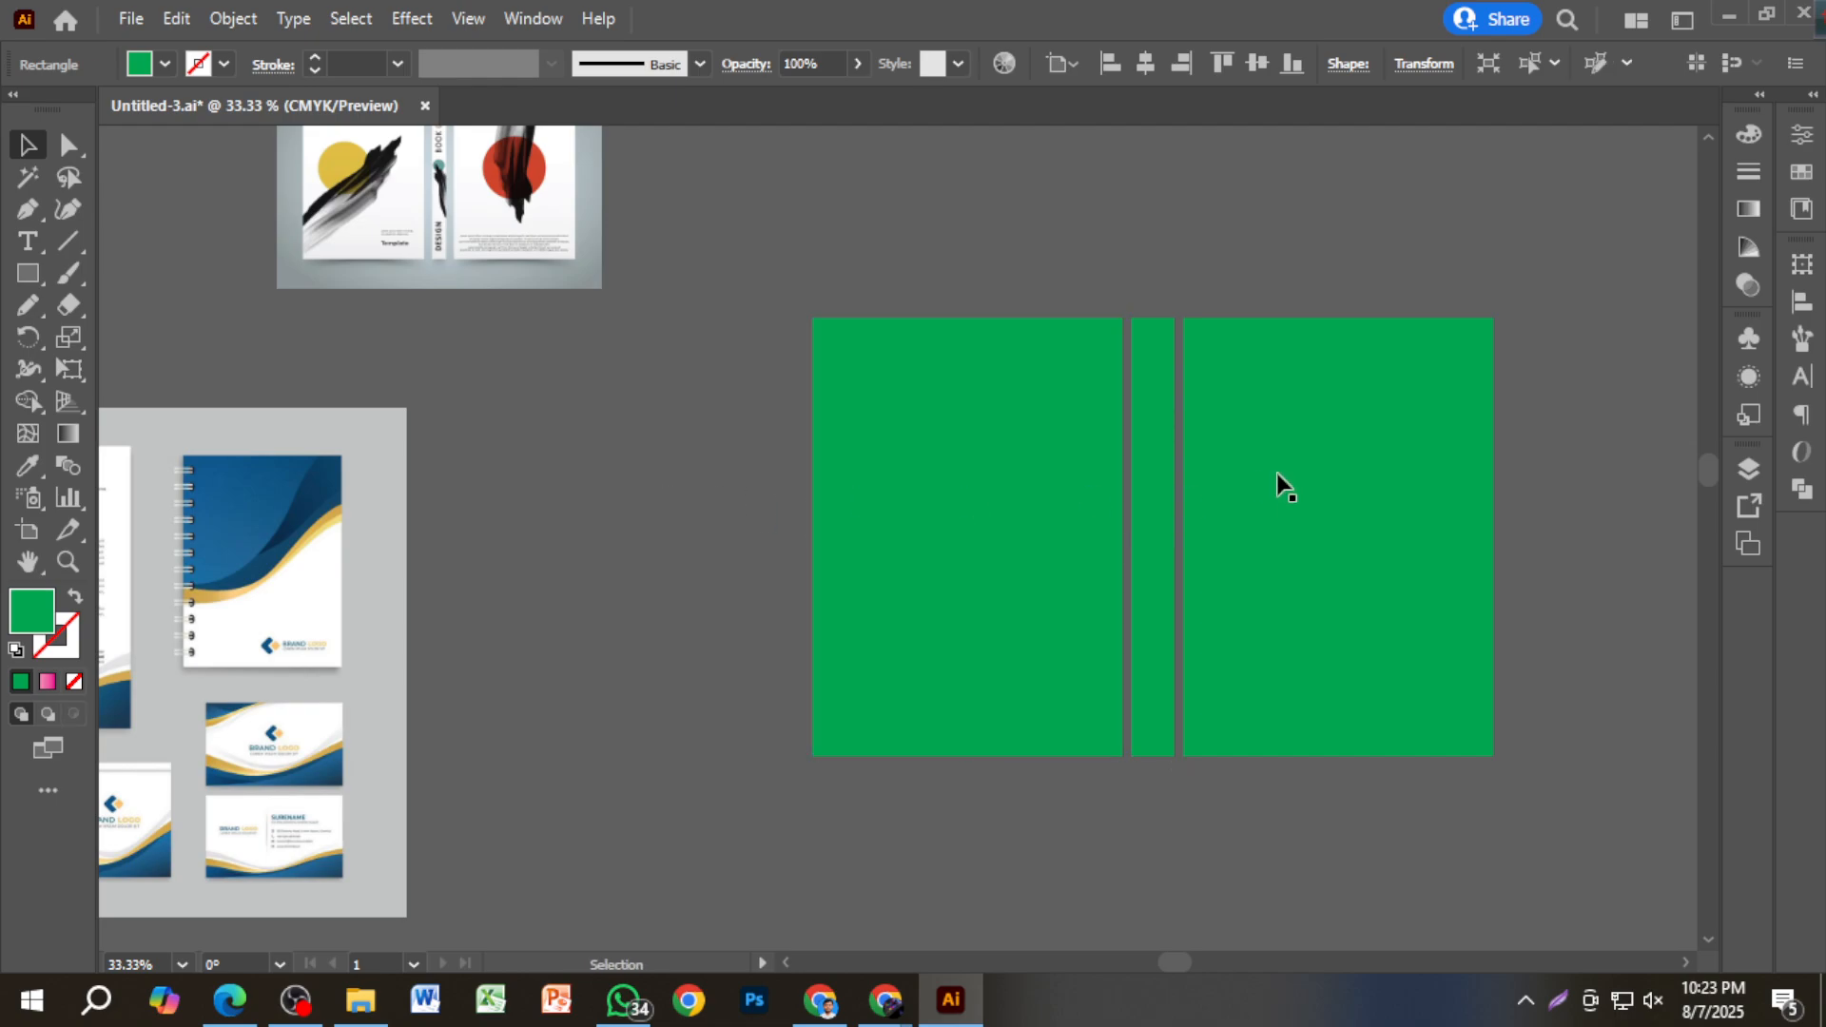
left_click_drag(946, 227, 1246, 455)
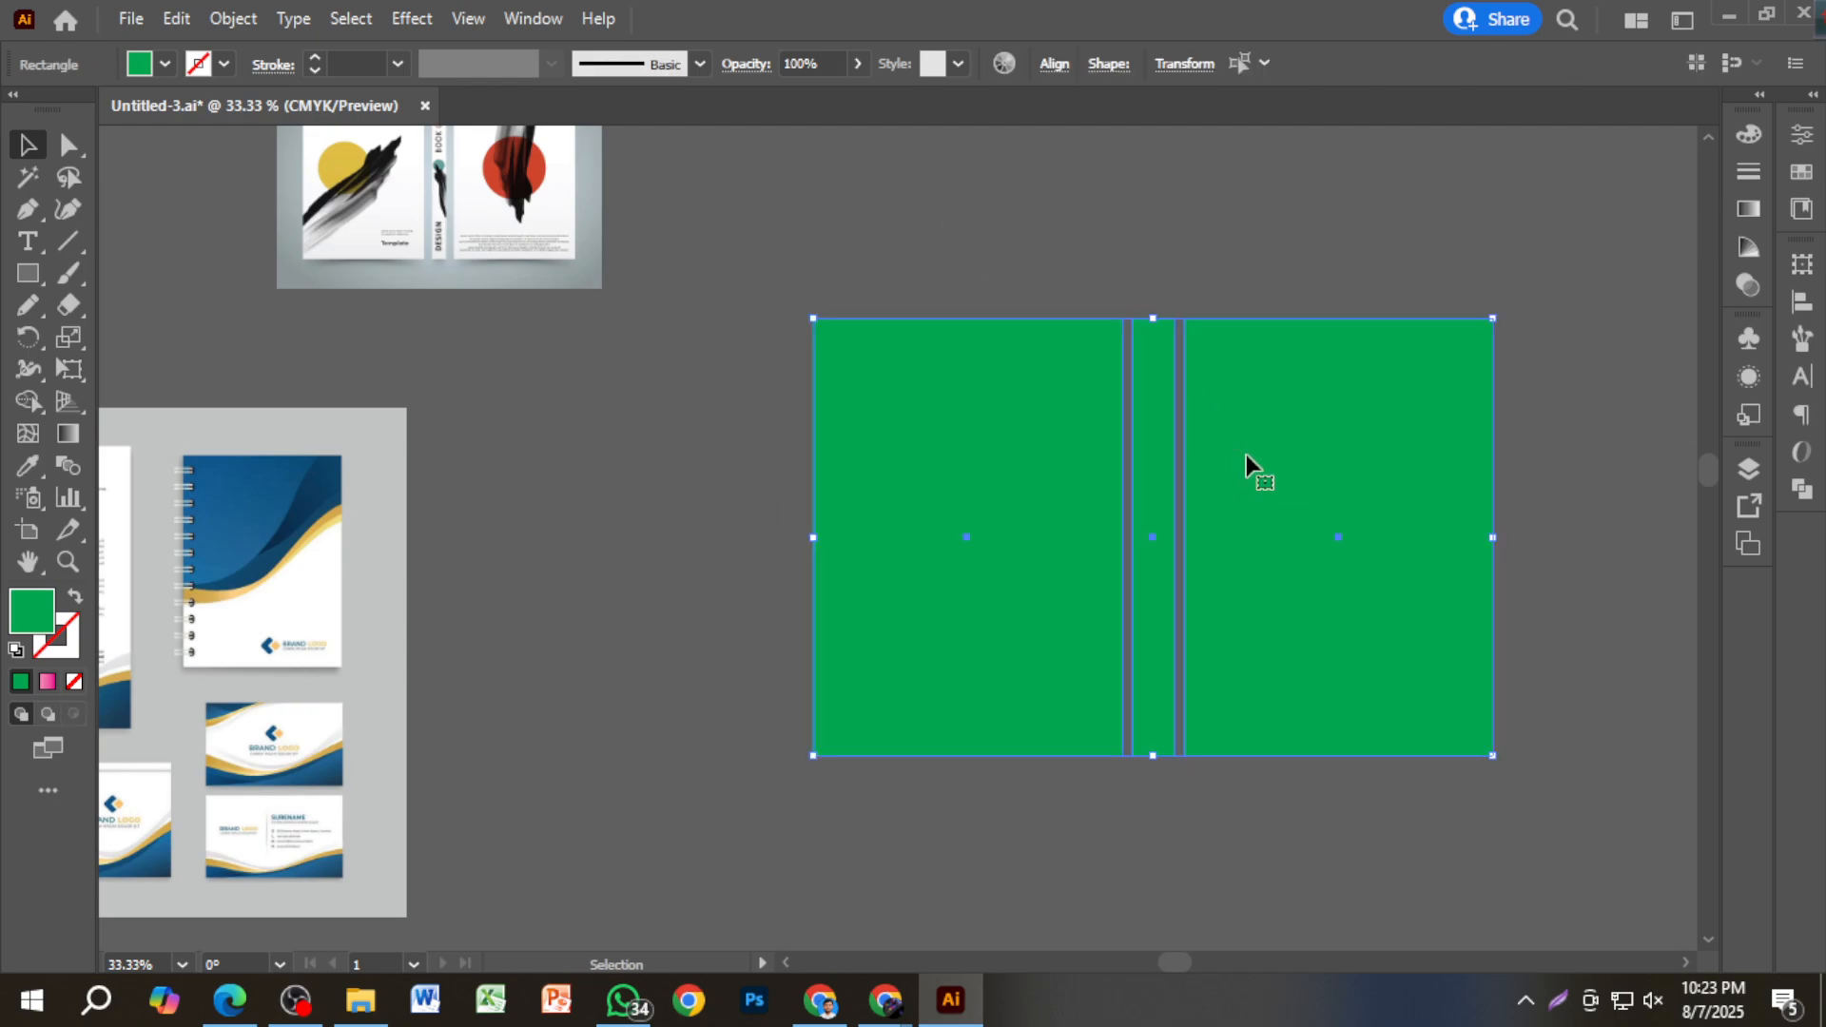
left_click(1201, 293)
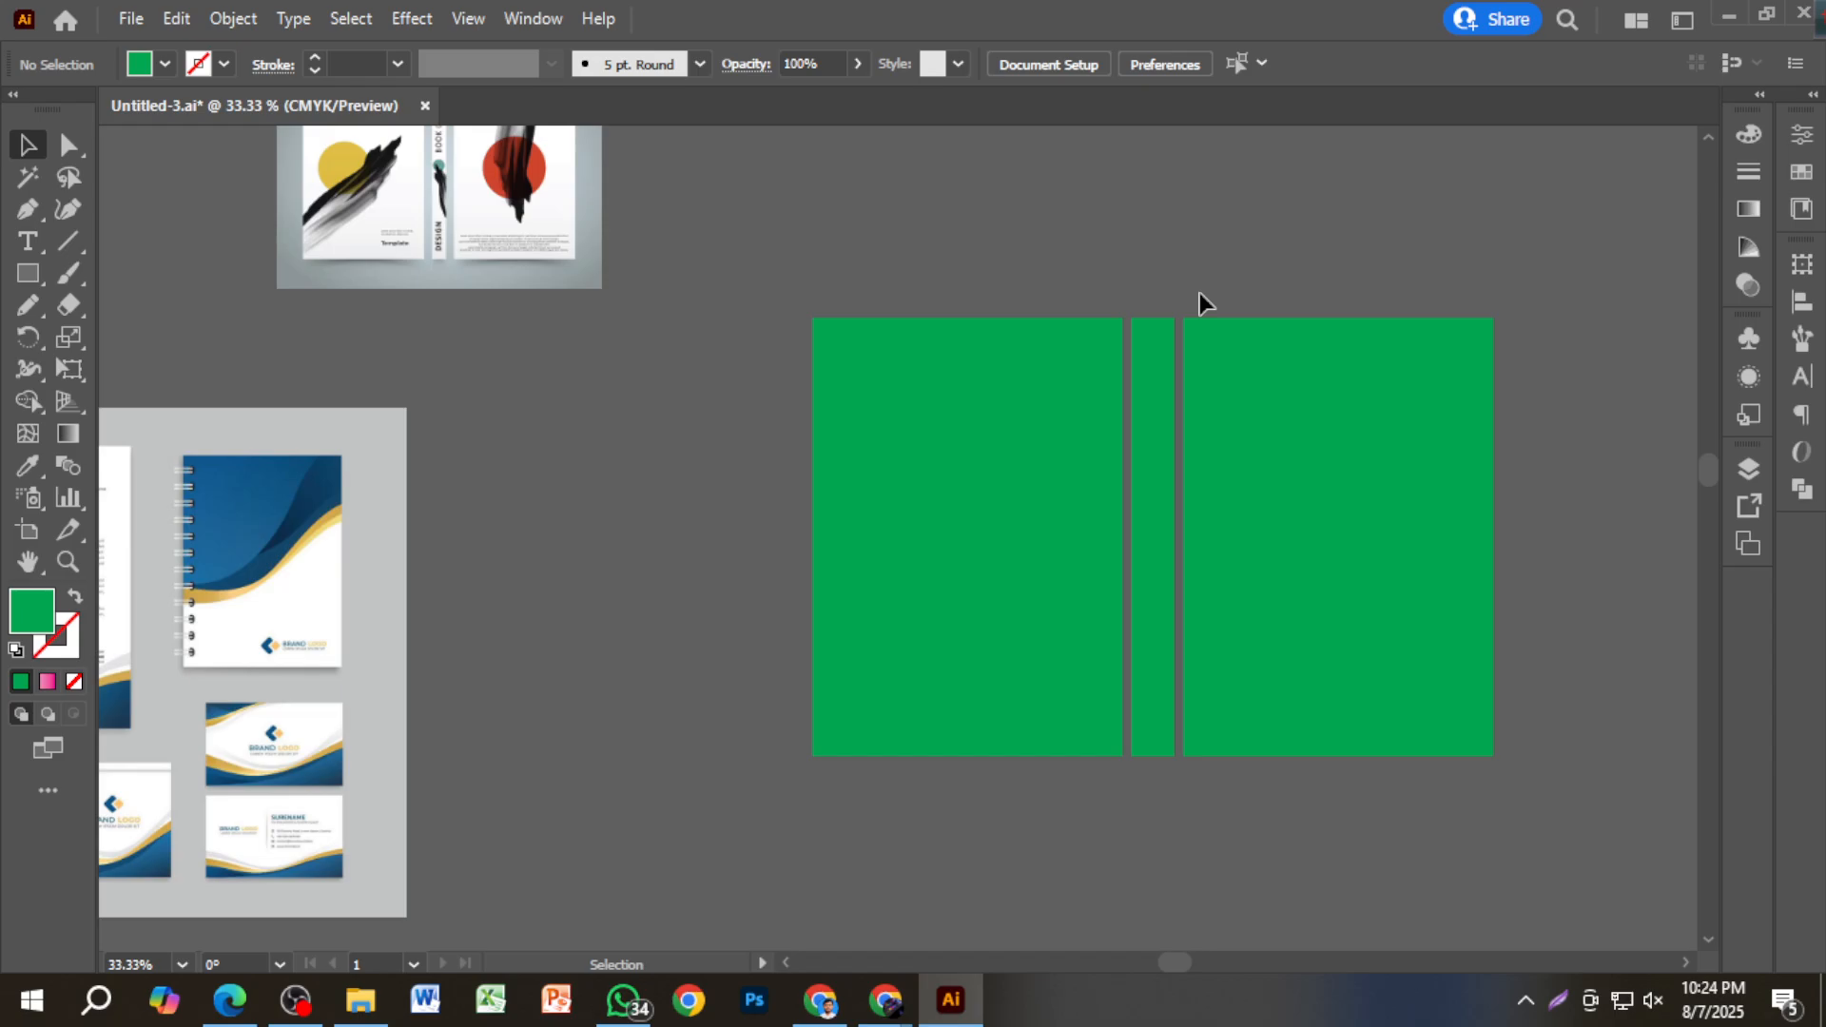
Create an inward copy of the left cover rectangle with Offset Path, using an offset of -0.5 in and Miter joins.
left_click(1043, 379)
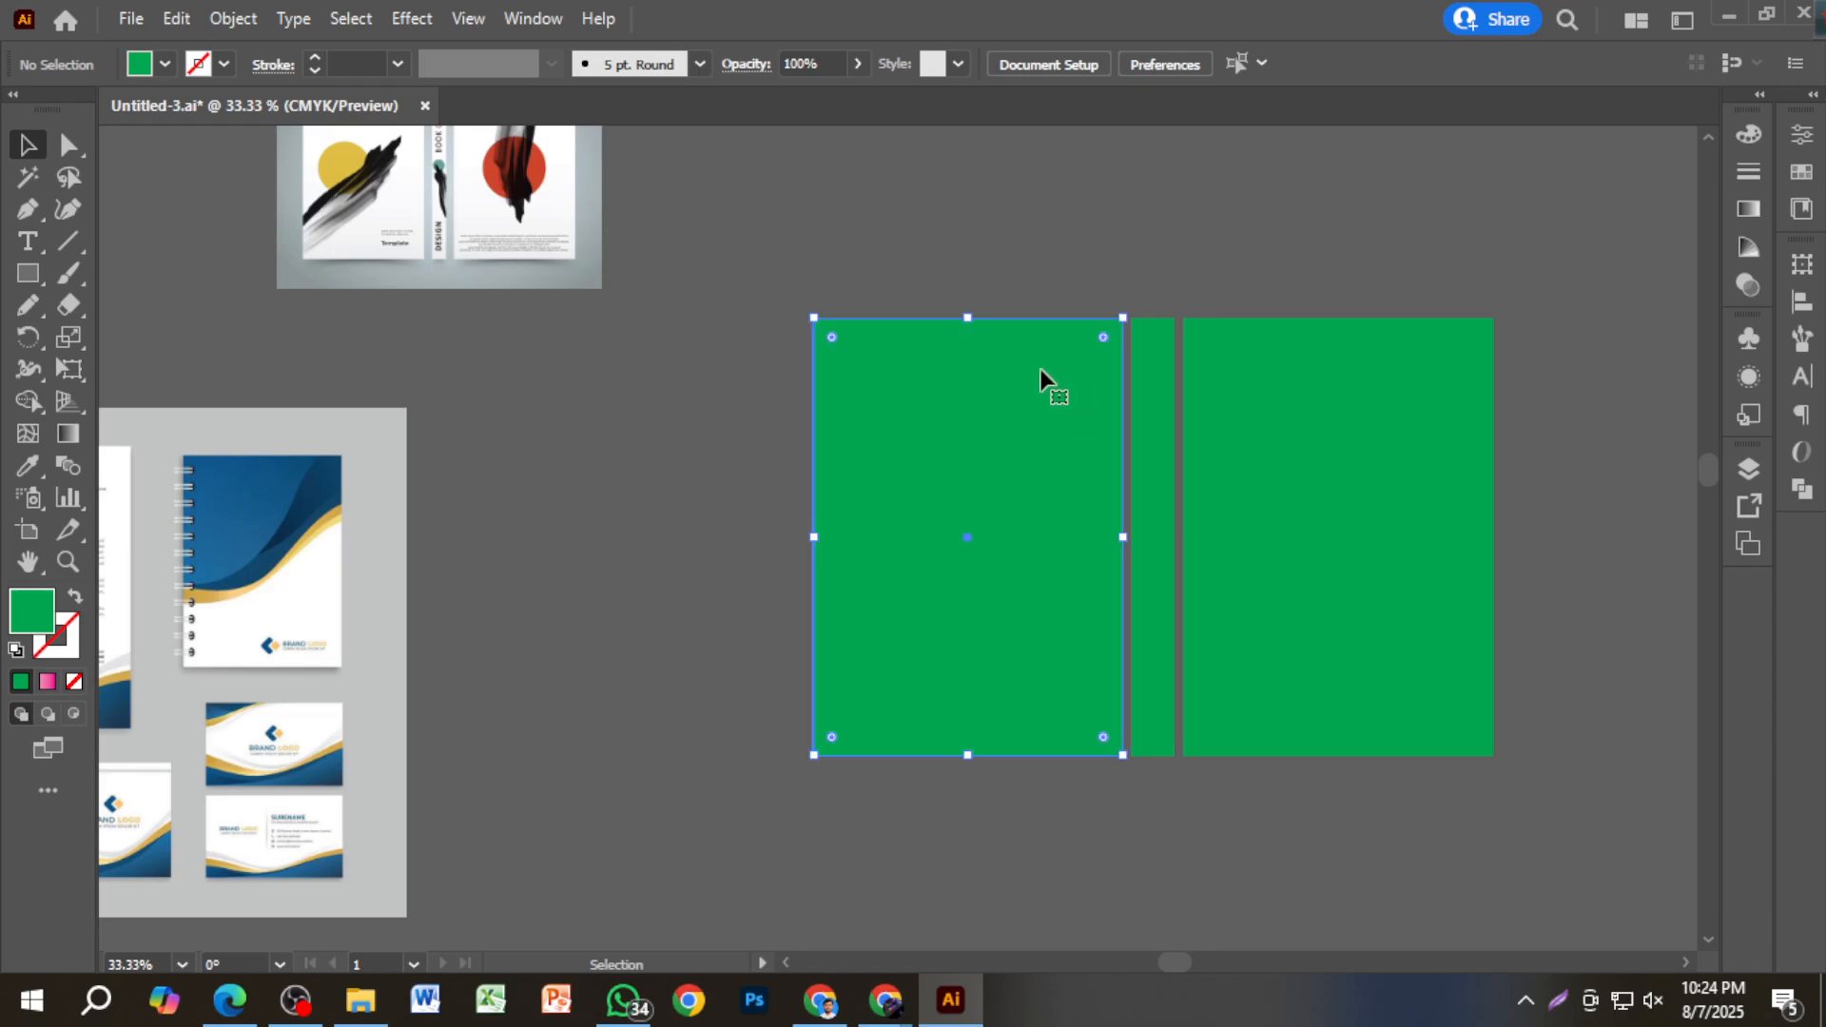
left_click(250, 25)
mouse_move(392, 639)
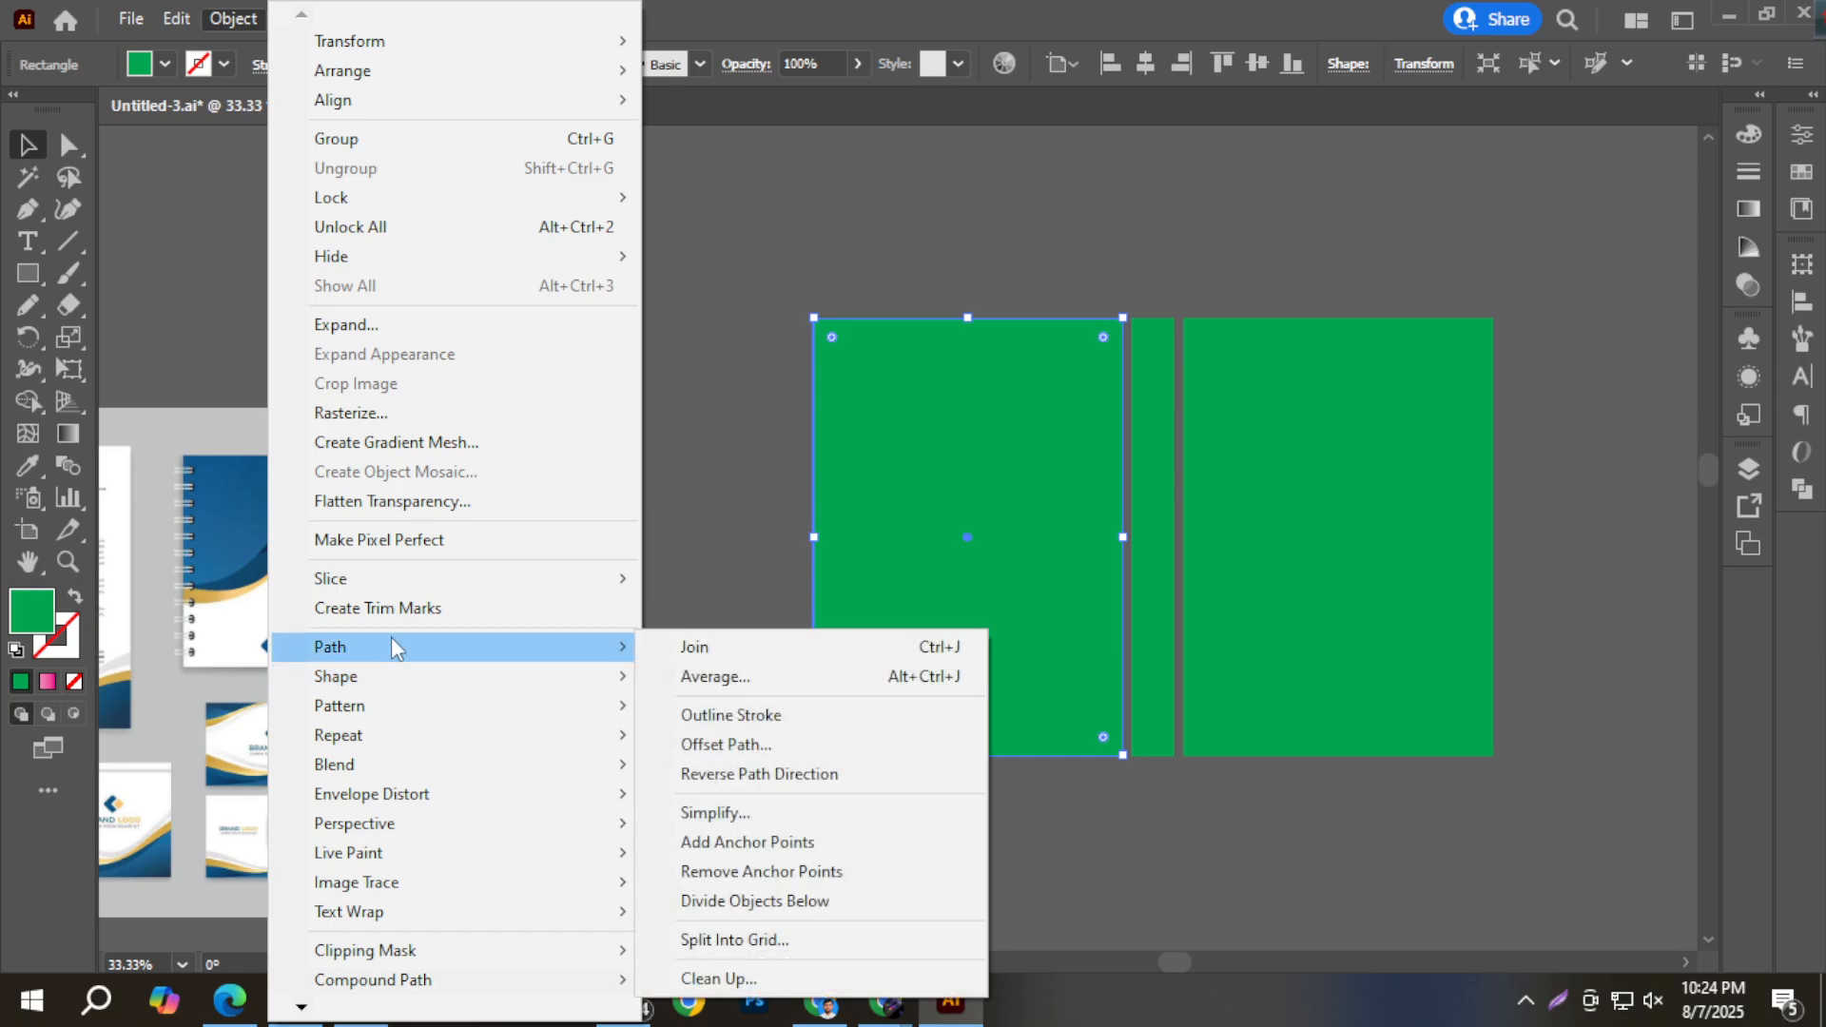
left_click(744, 744)
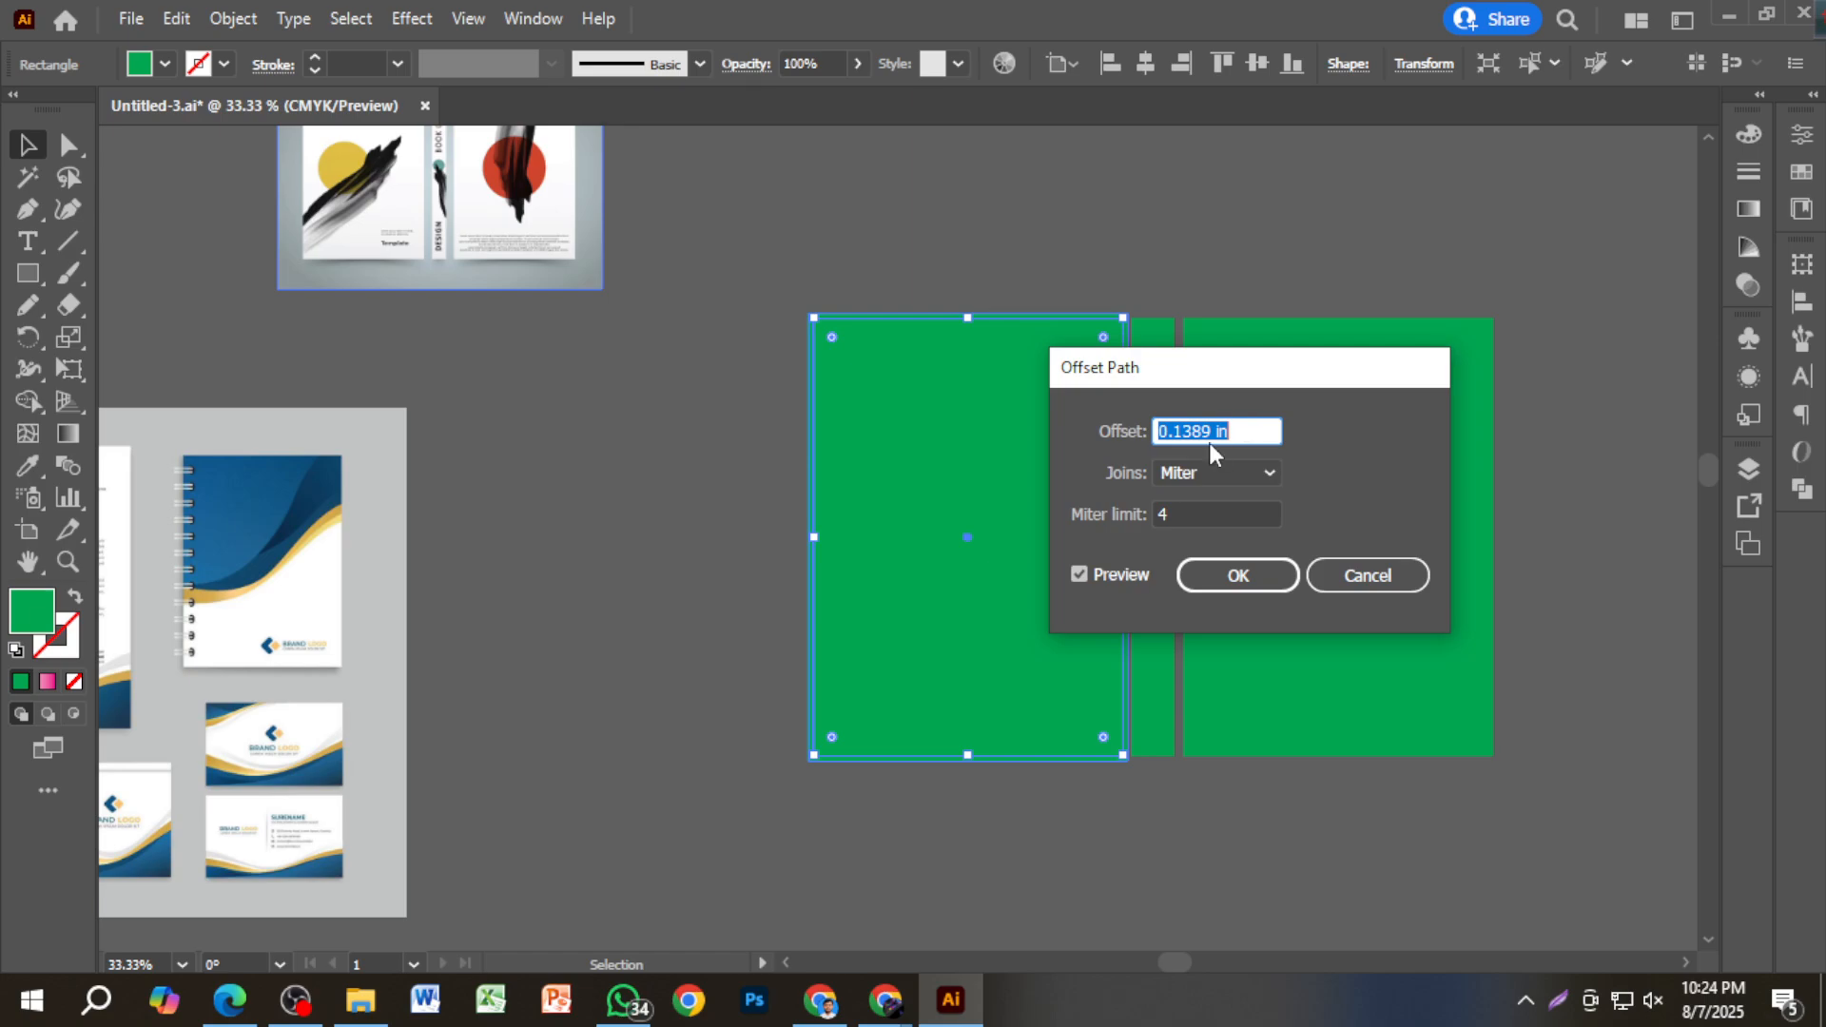
type("-")
type("-")
type(".05")
left_click(1089, 584)
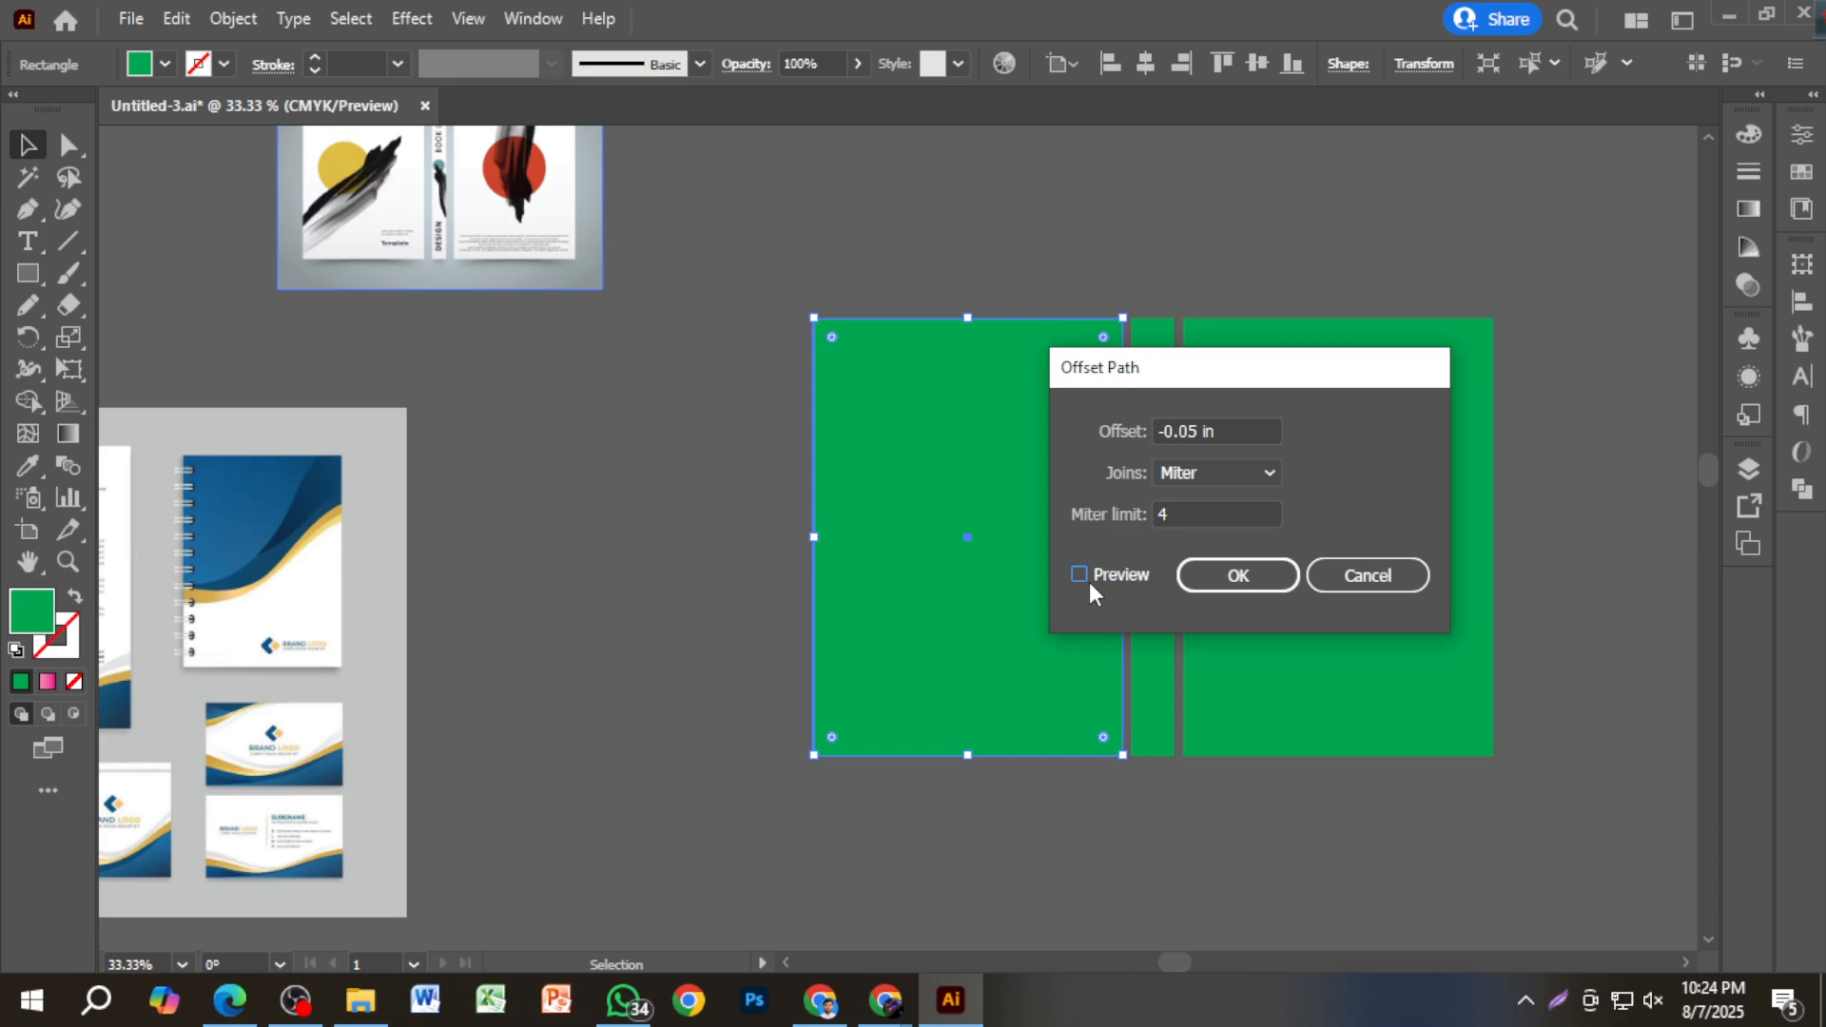
double_click(1216, 431)
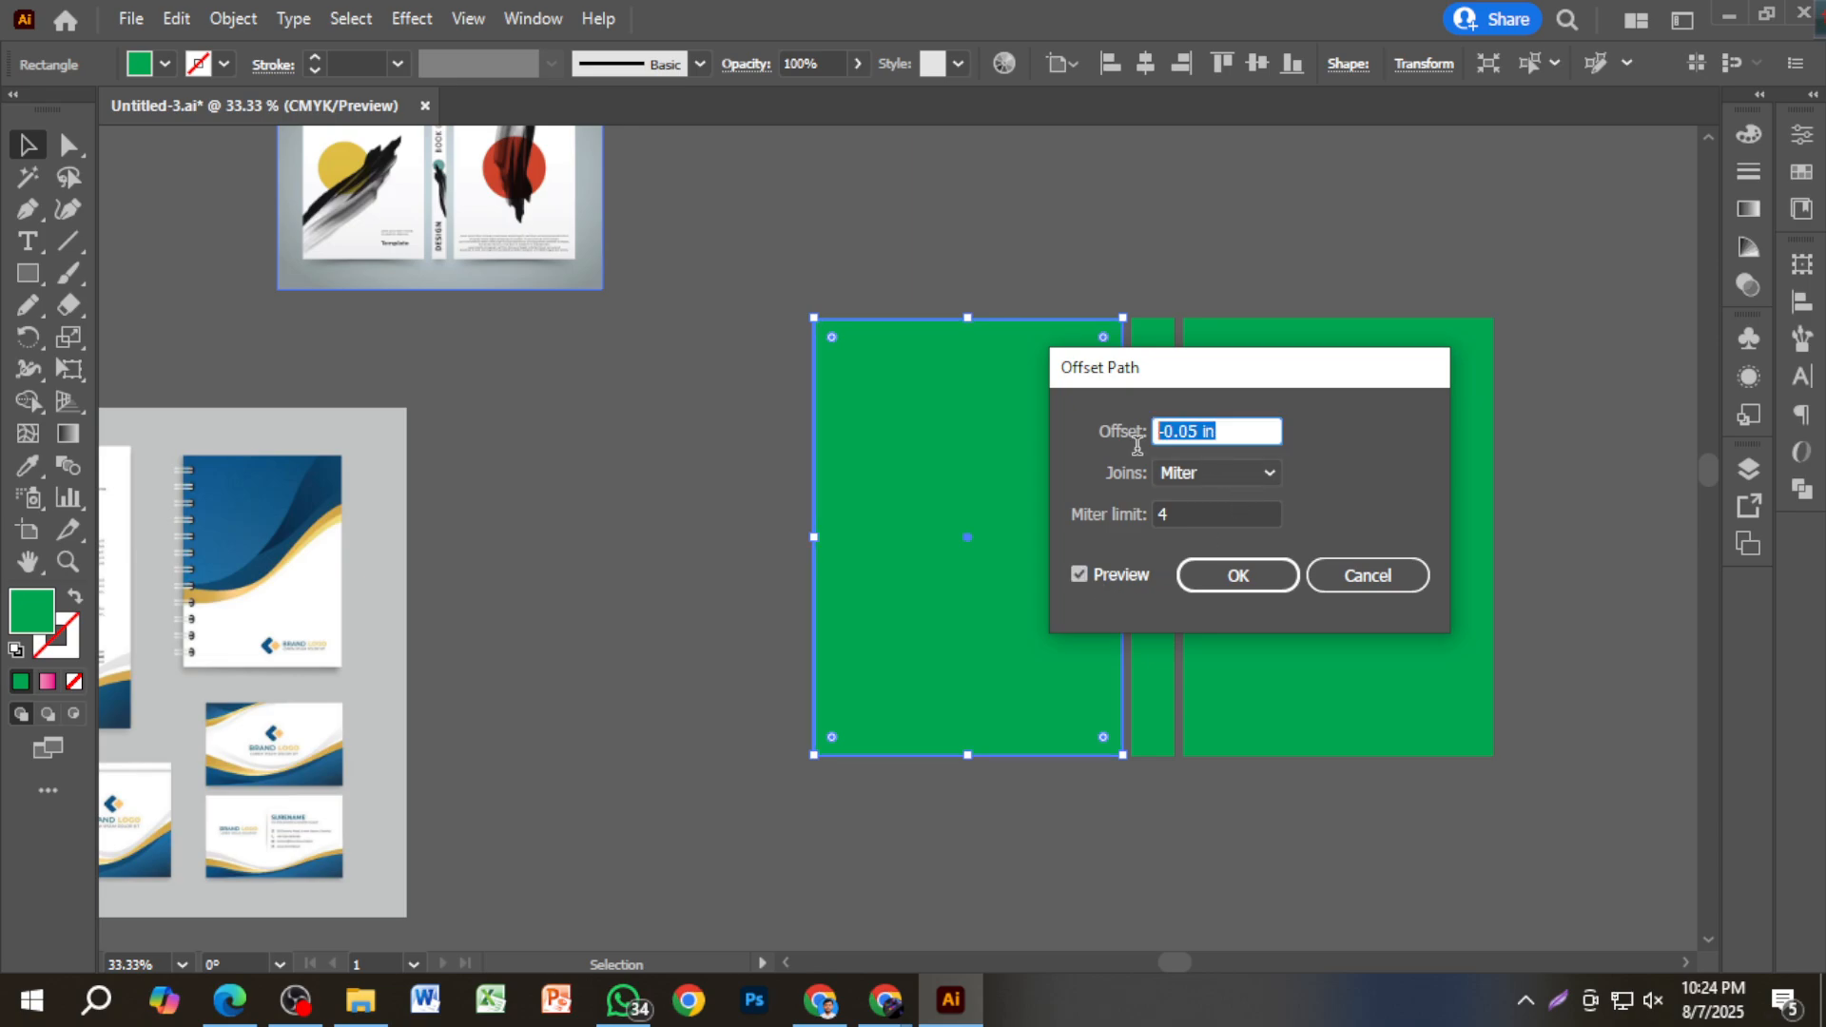
type("-5in")
left_click(1099, 573)
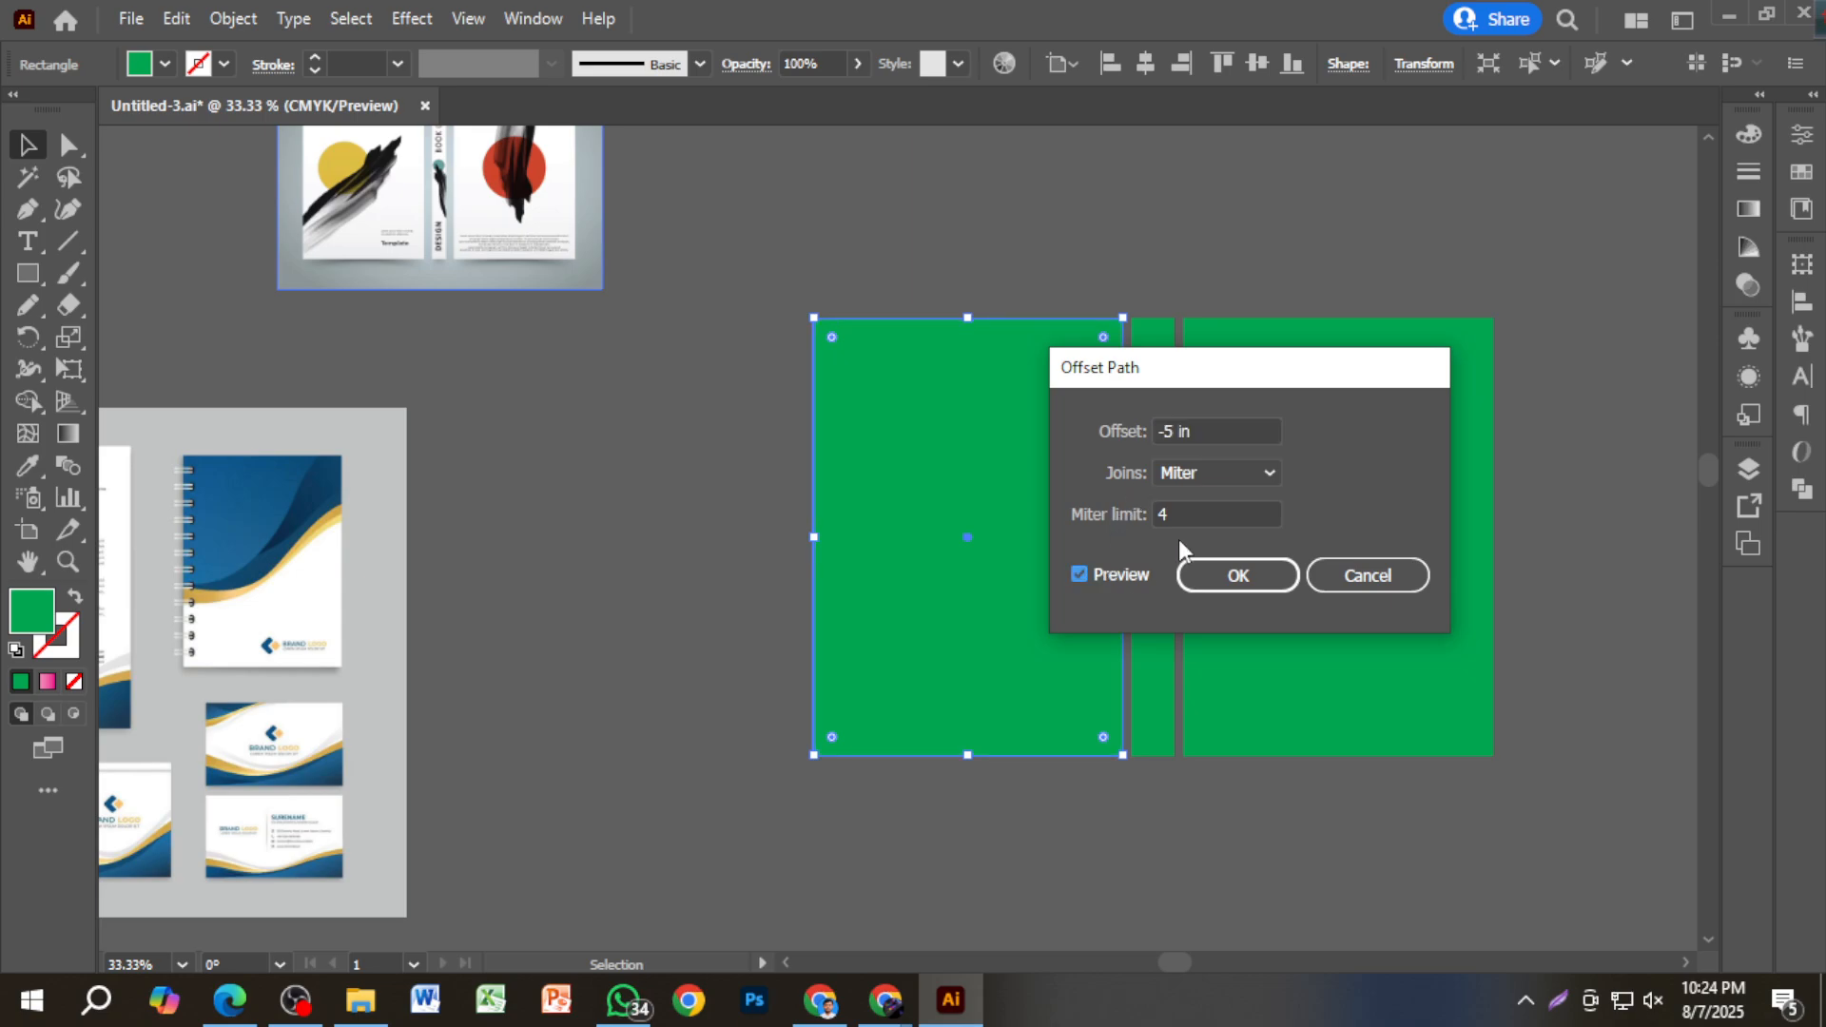
left_click(1168, 430)
type("0.")
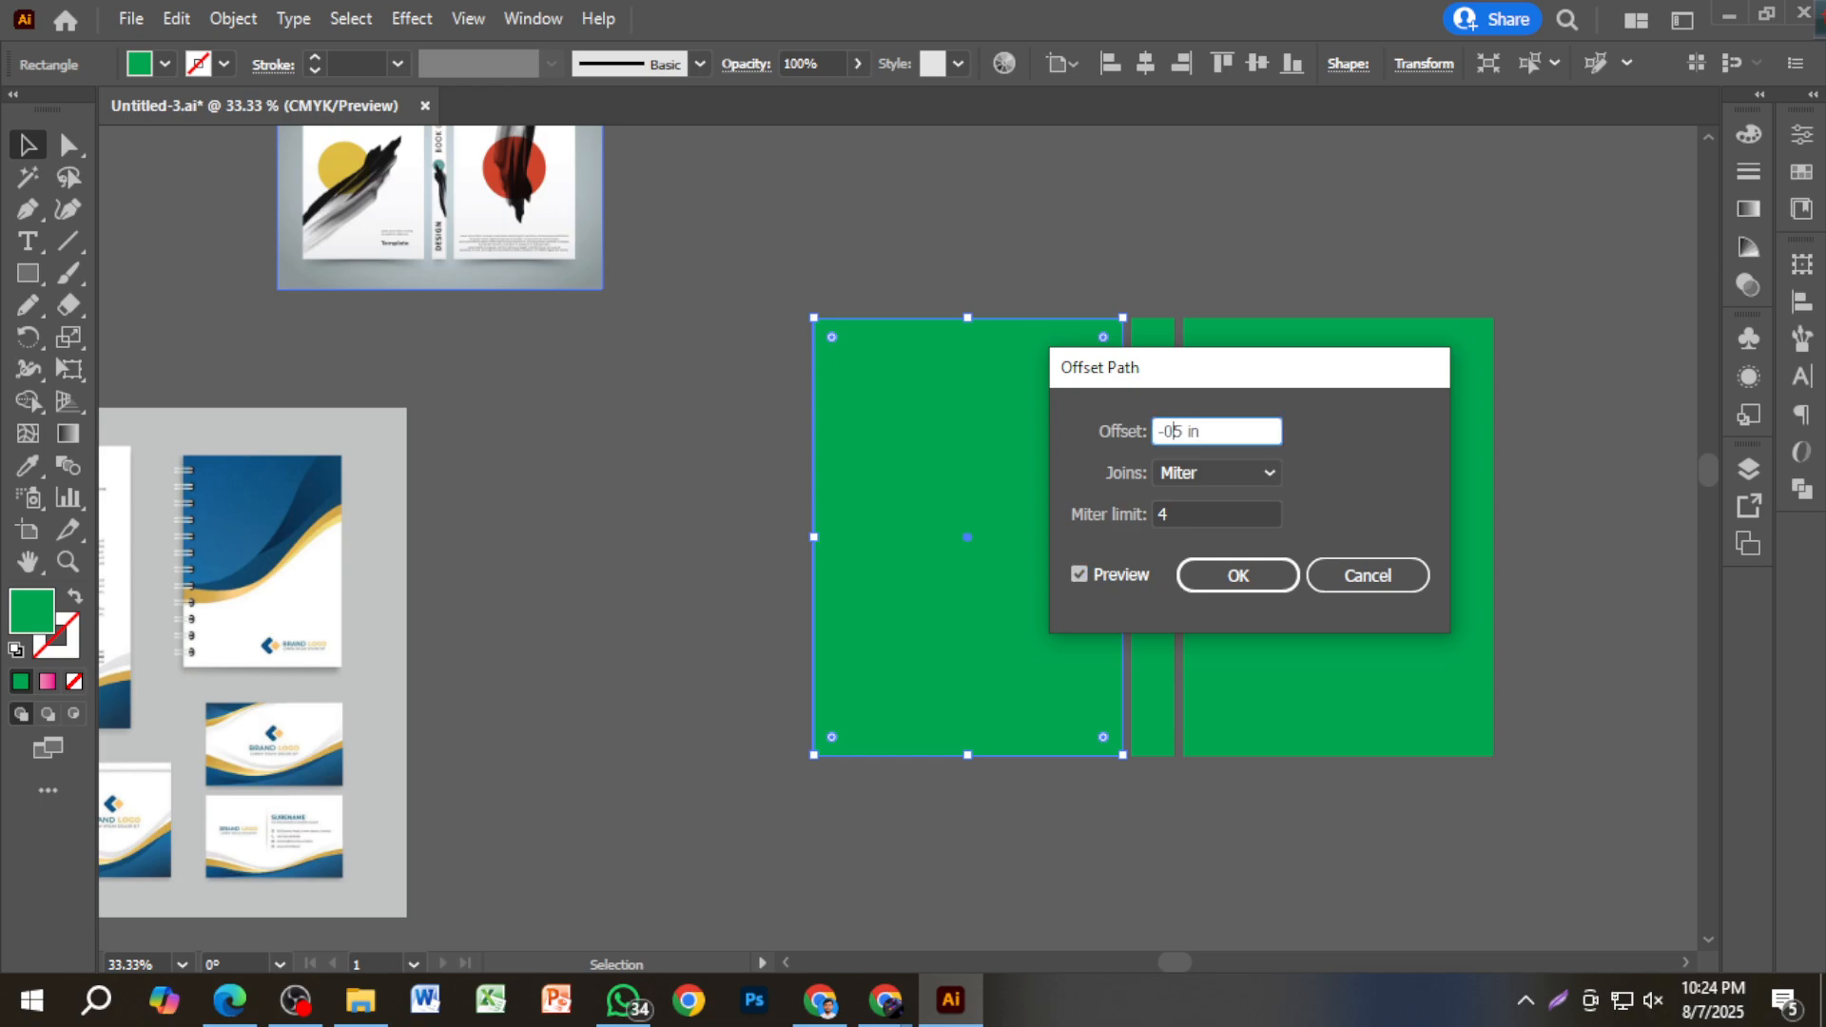
left_click(1101, 579)
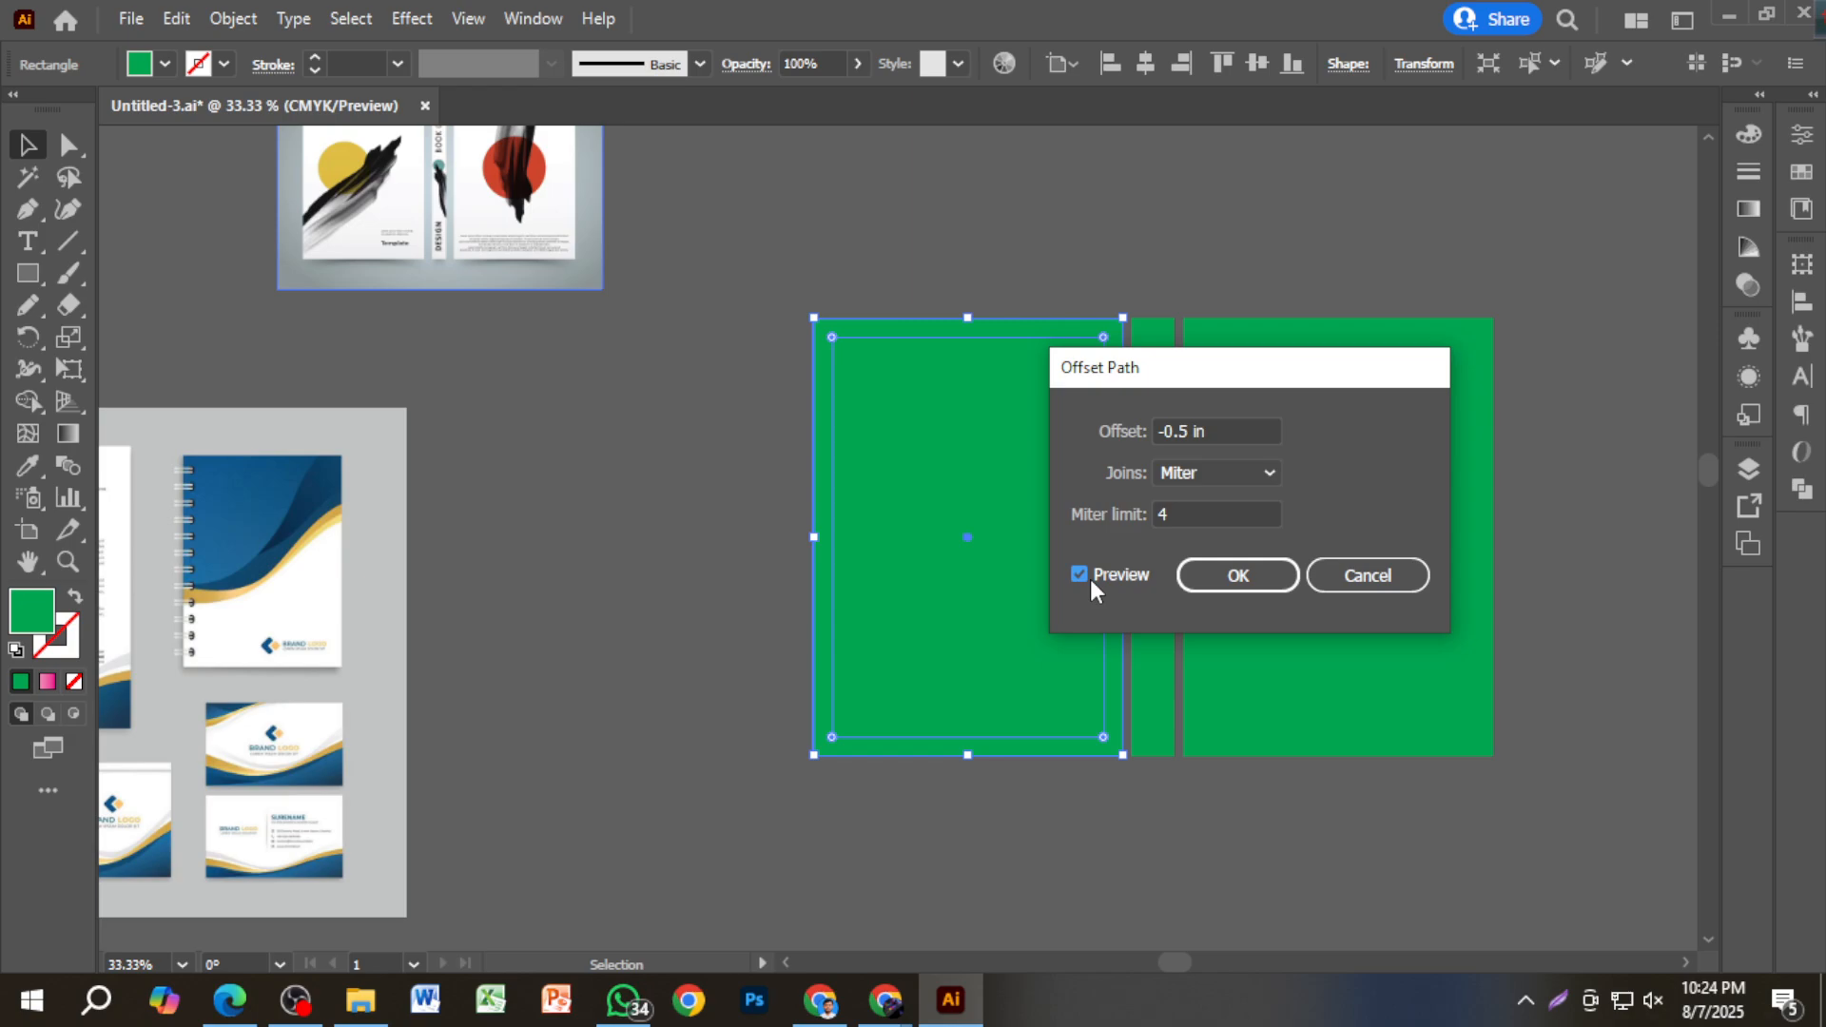
left_click(1209, 578)
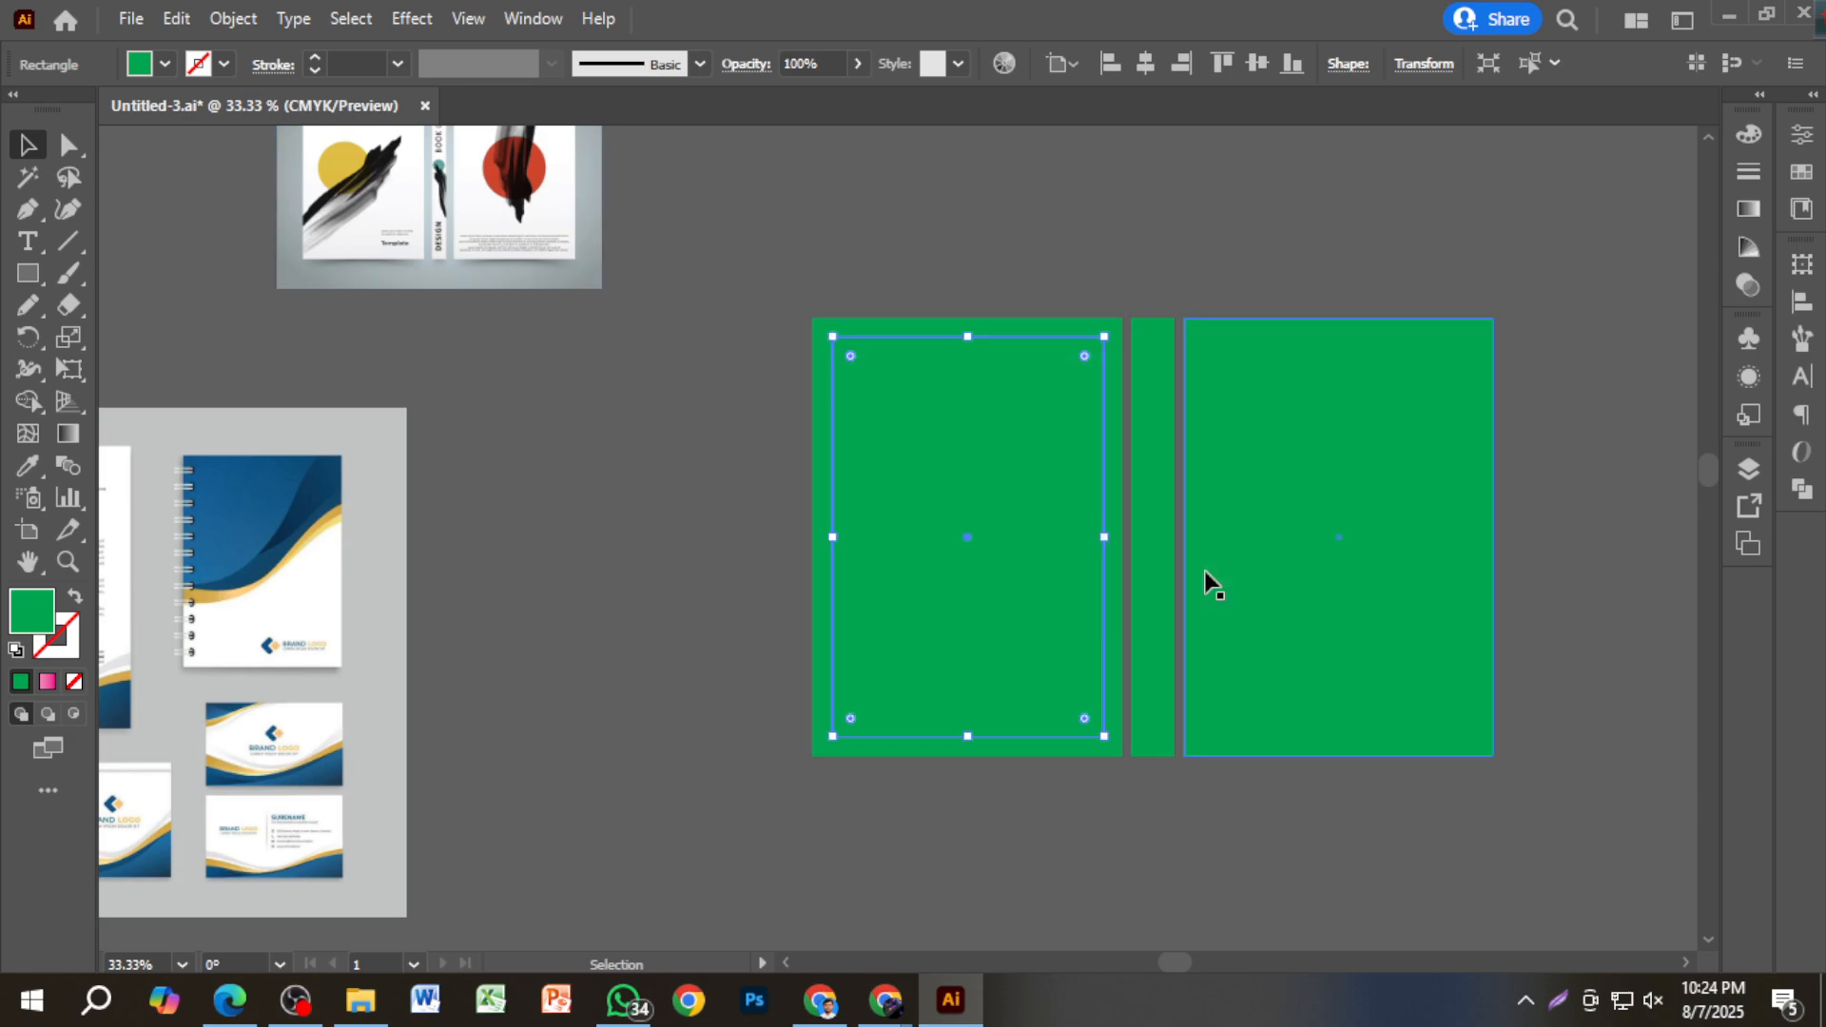
Convert the inset rectangle on the left cover into a guide.
right_click(996, 341)
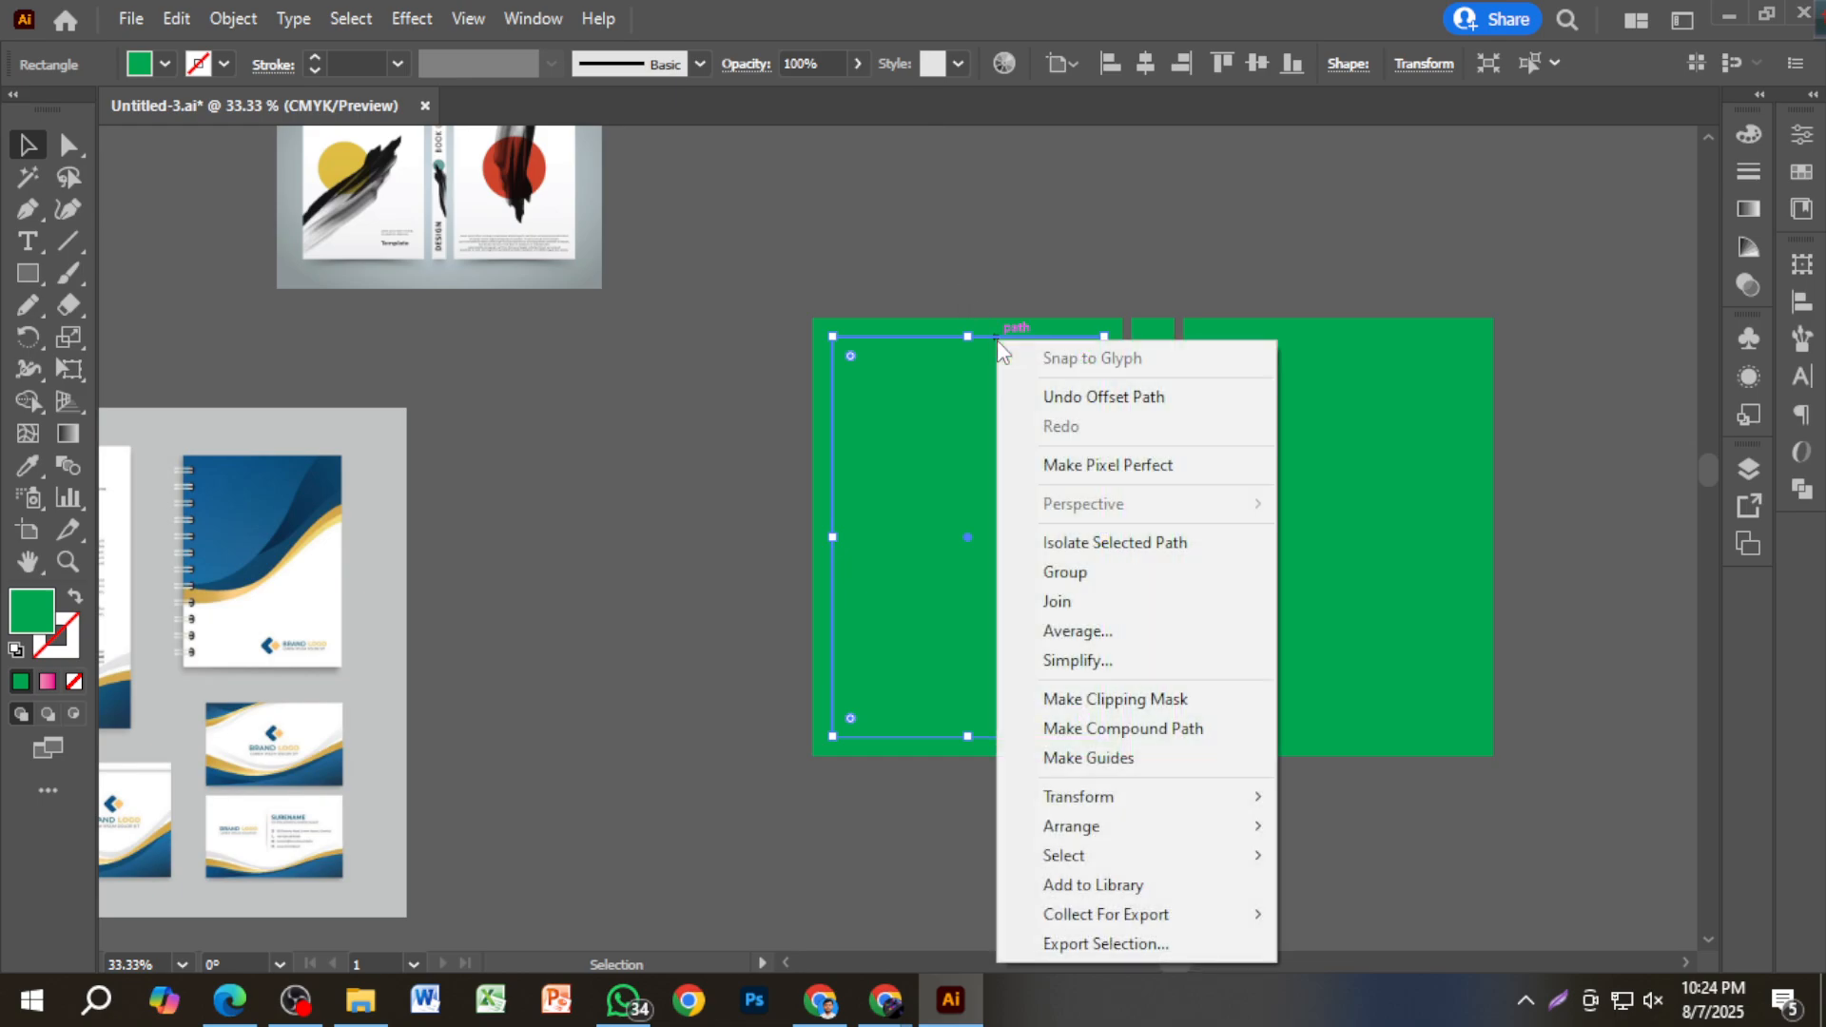
left_click(1167, 757)
left_click(952, 237)
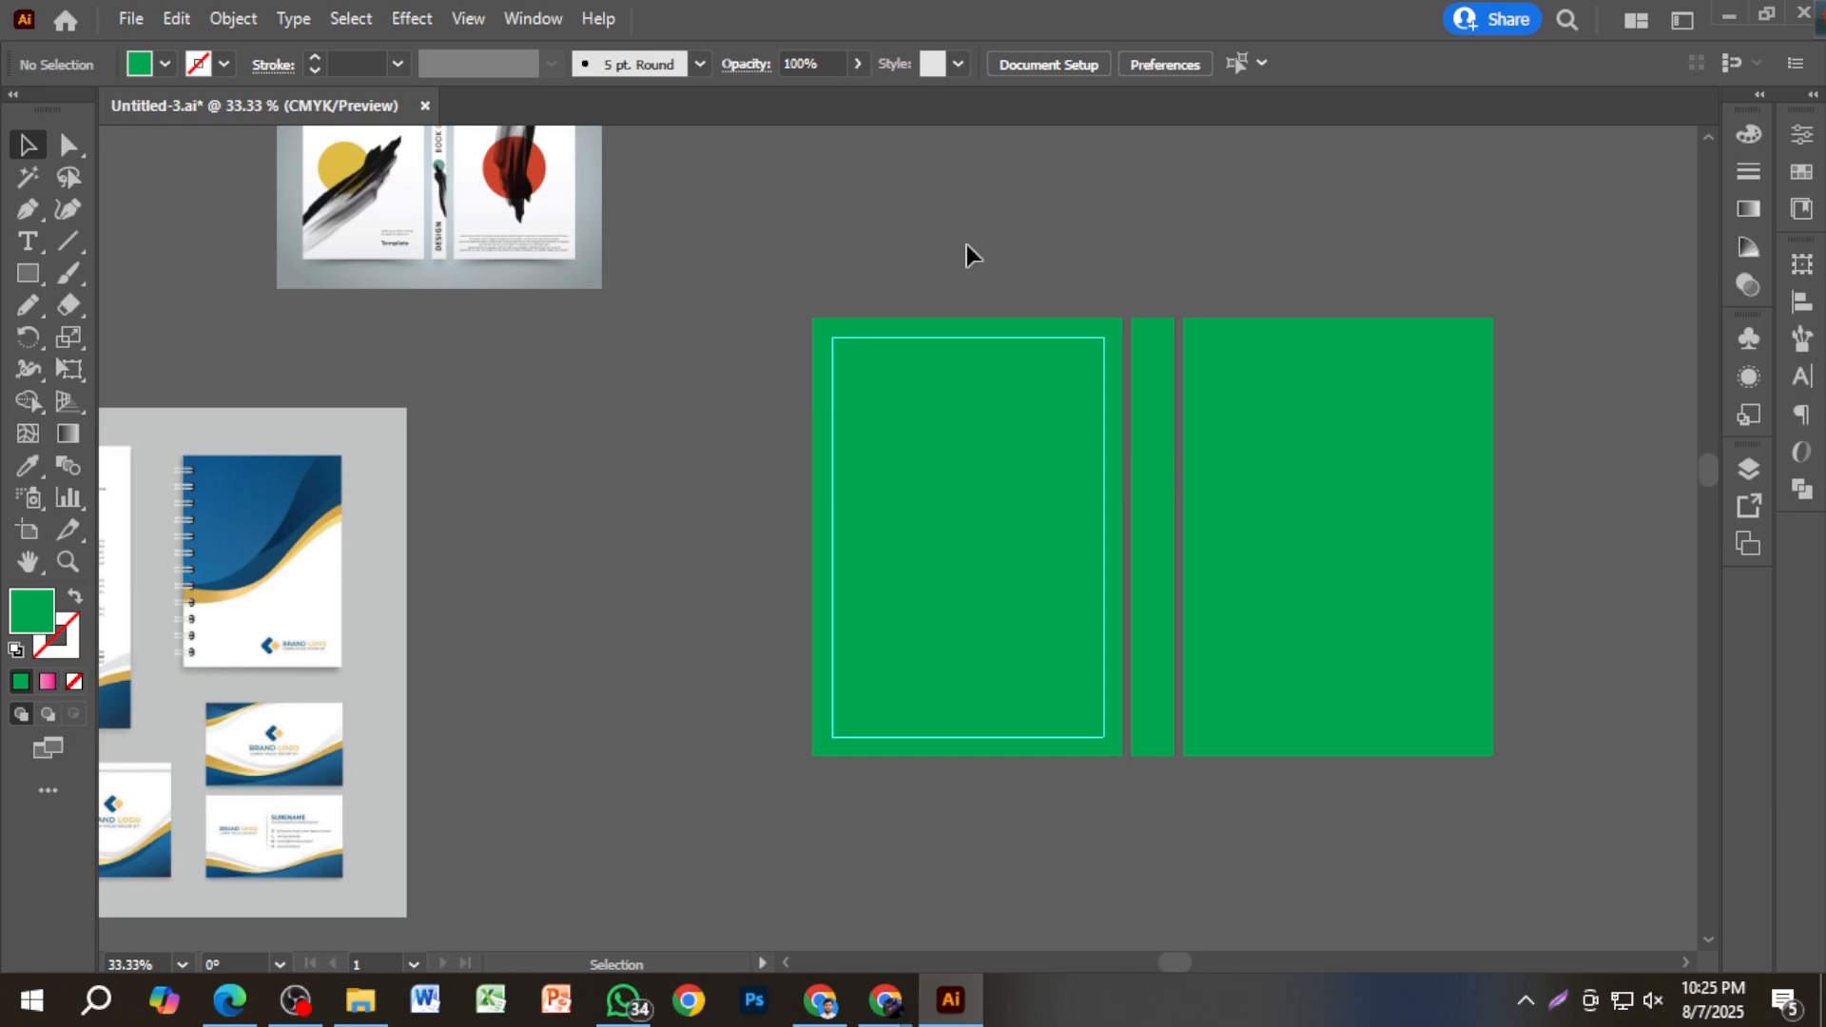
Create an inset of the right cover rectangle with Offset Path at -0.5 in.
scroll(967, 244, "up", 3)
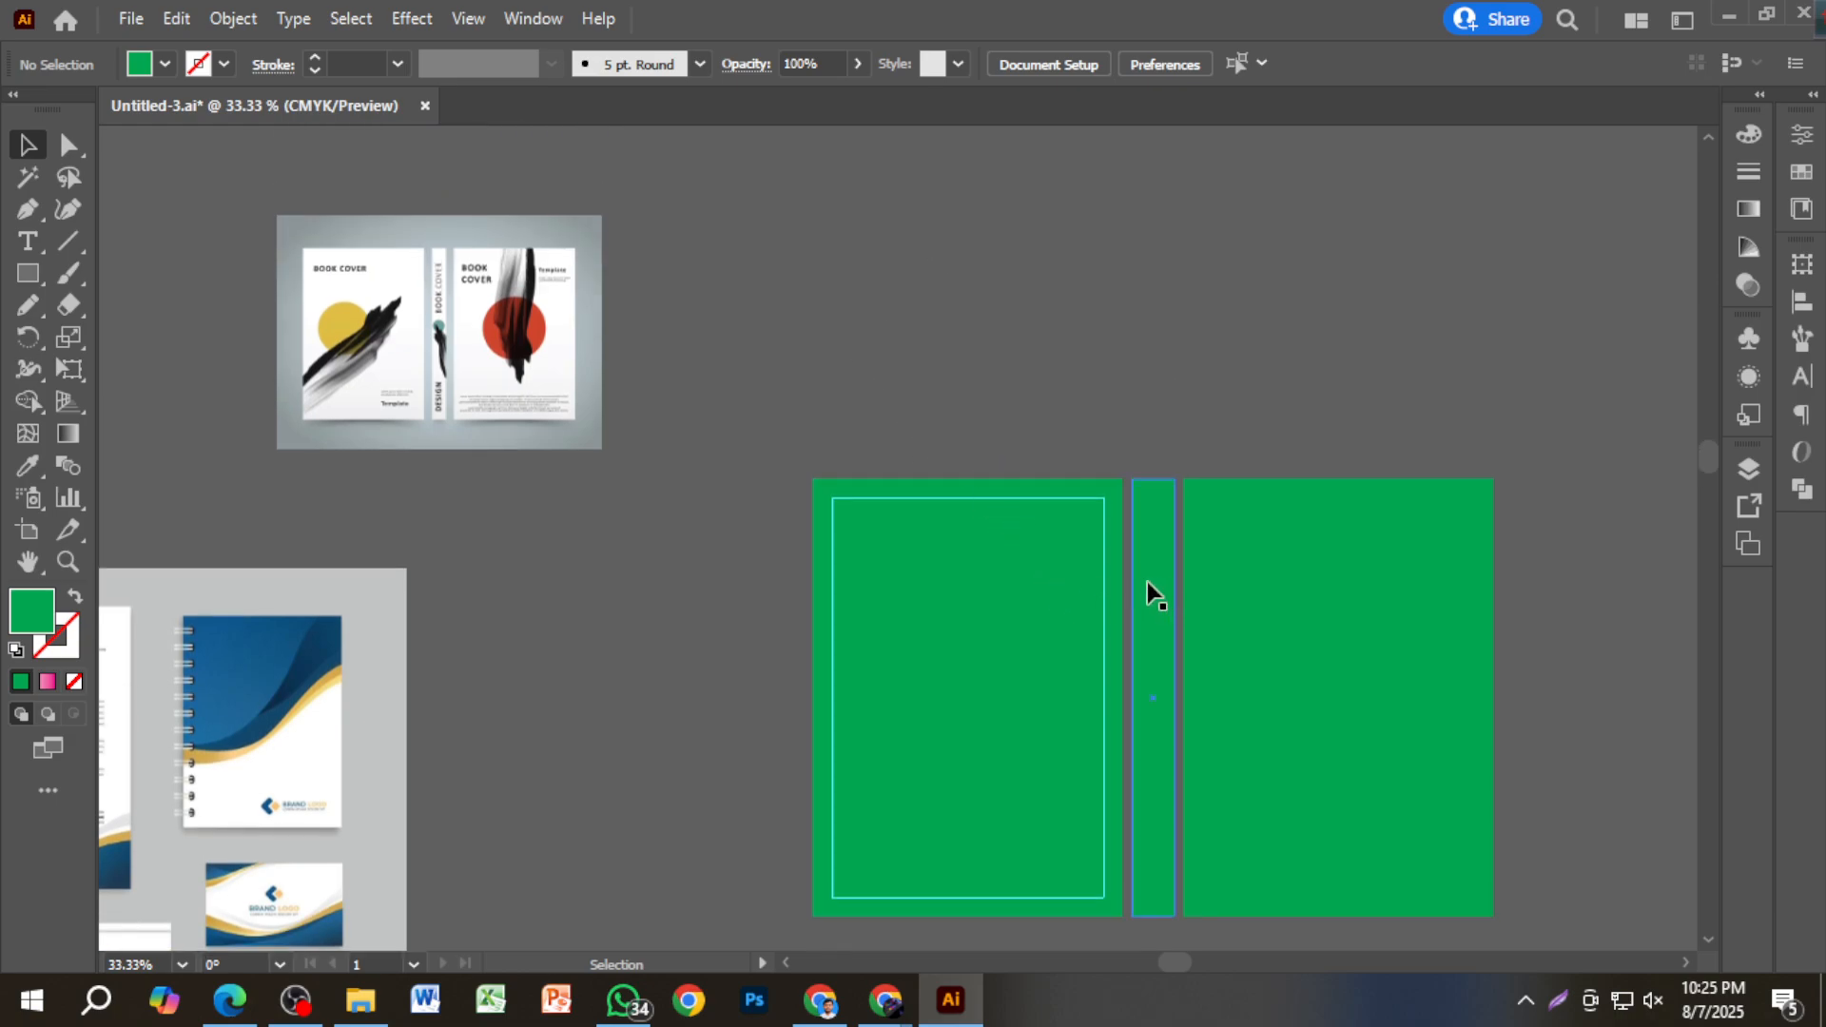
scroll(1094, 592, "up", 3)
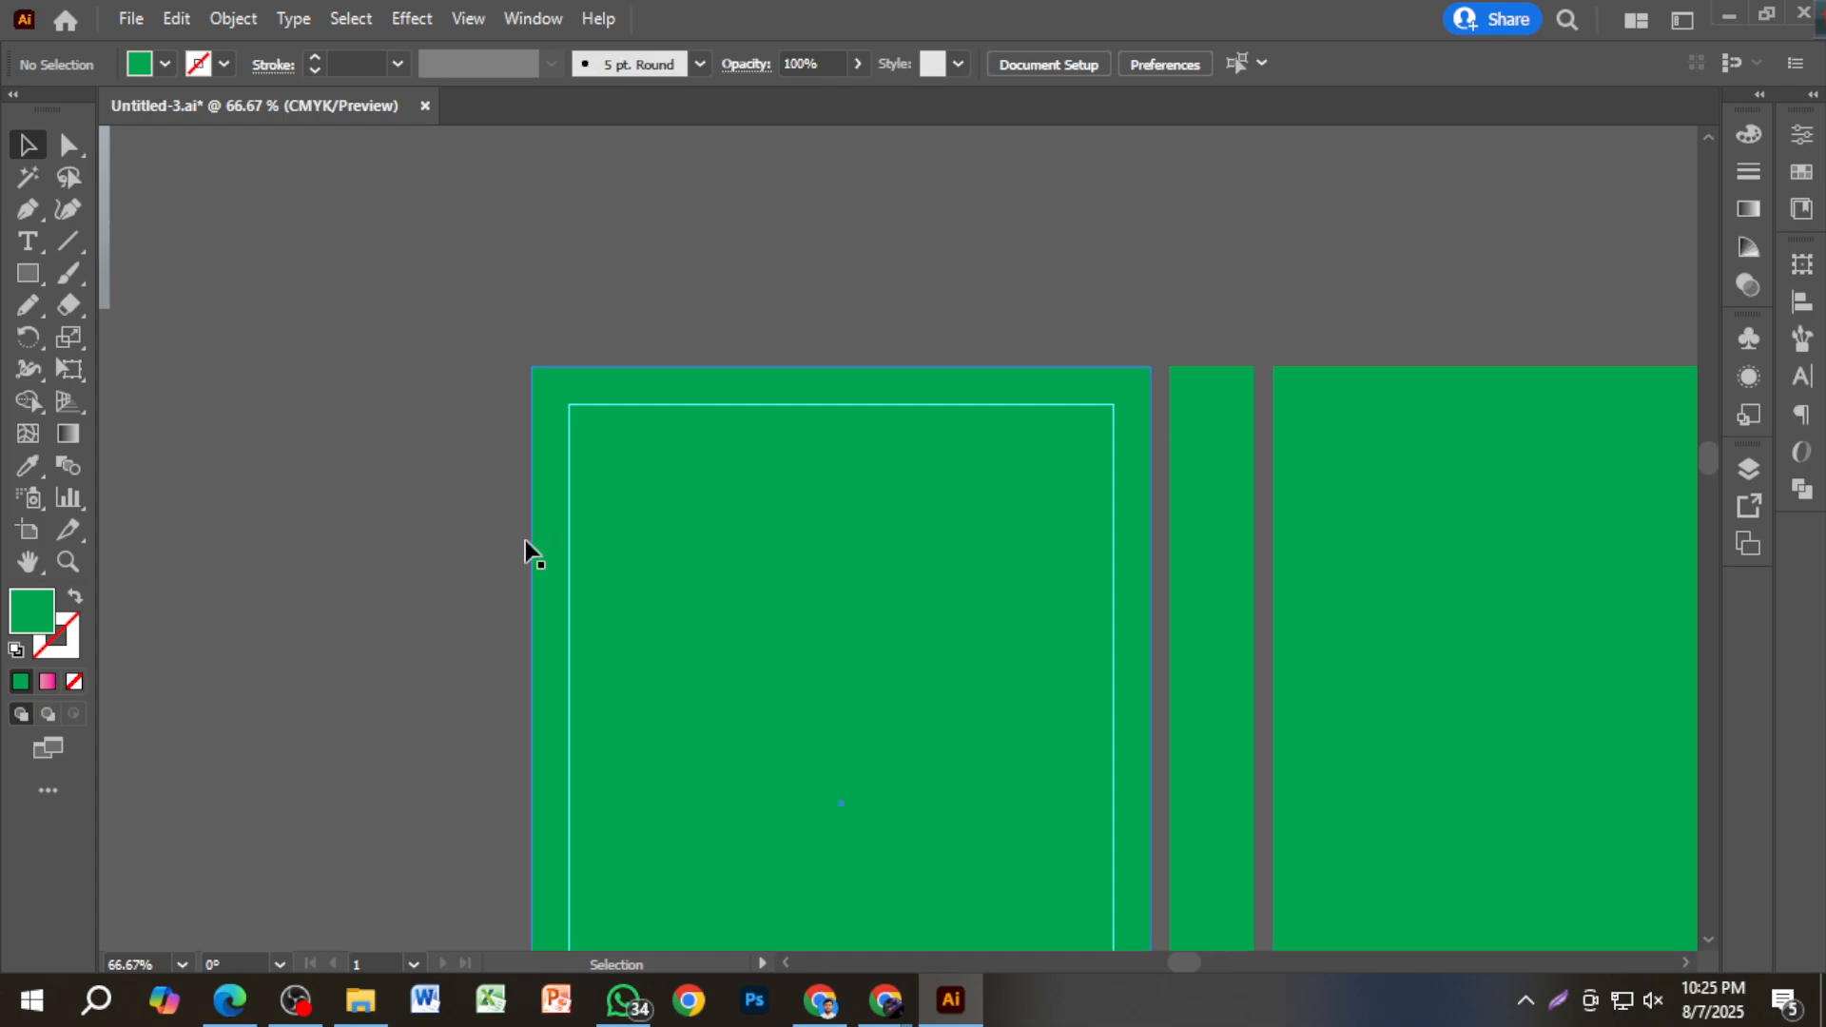
scroll(1016, 557, "down", 2)
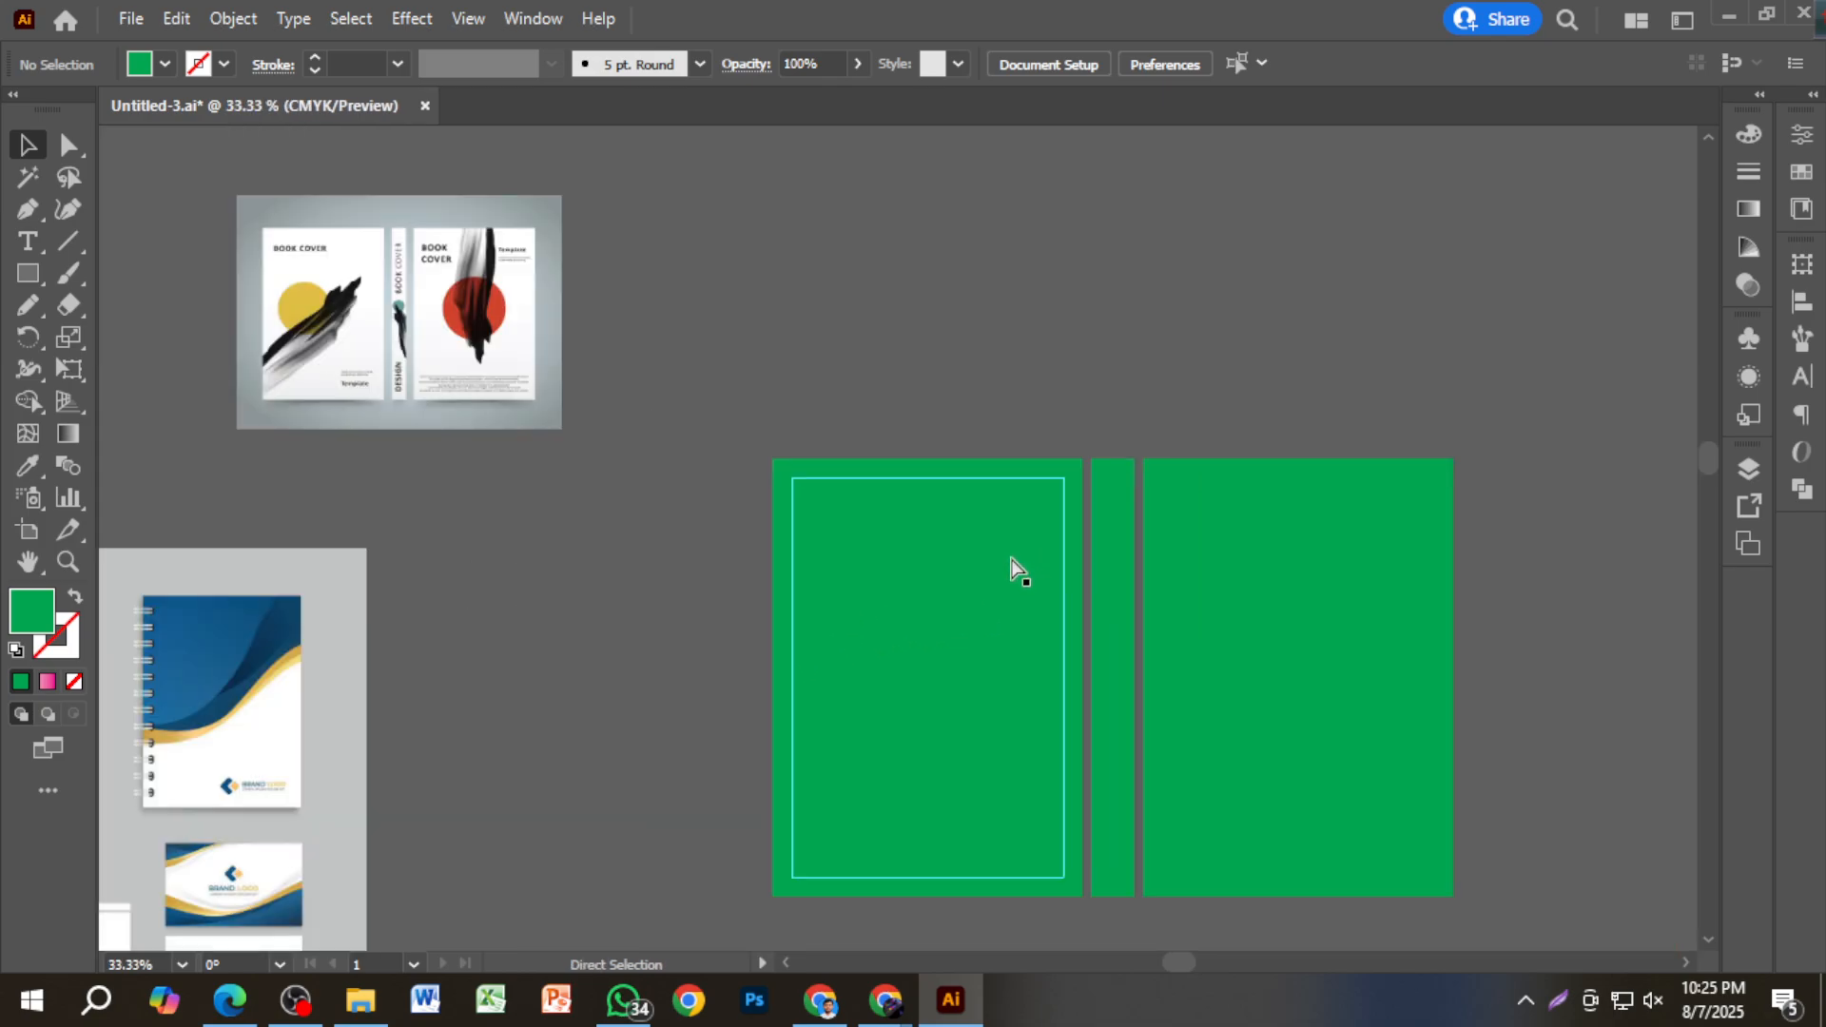
left_click_drag(1144, 643, 954, 530)
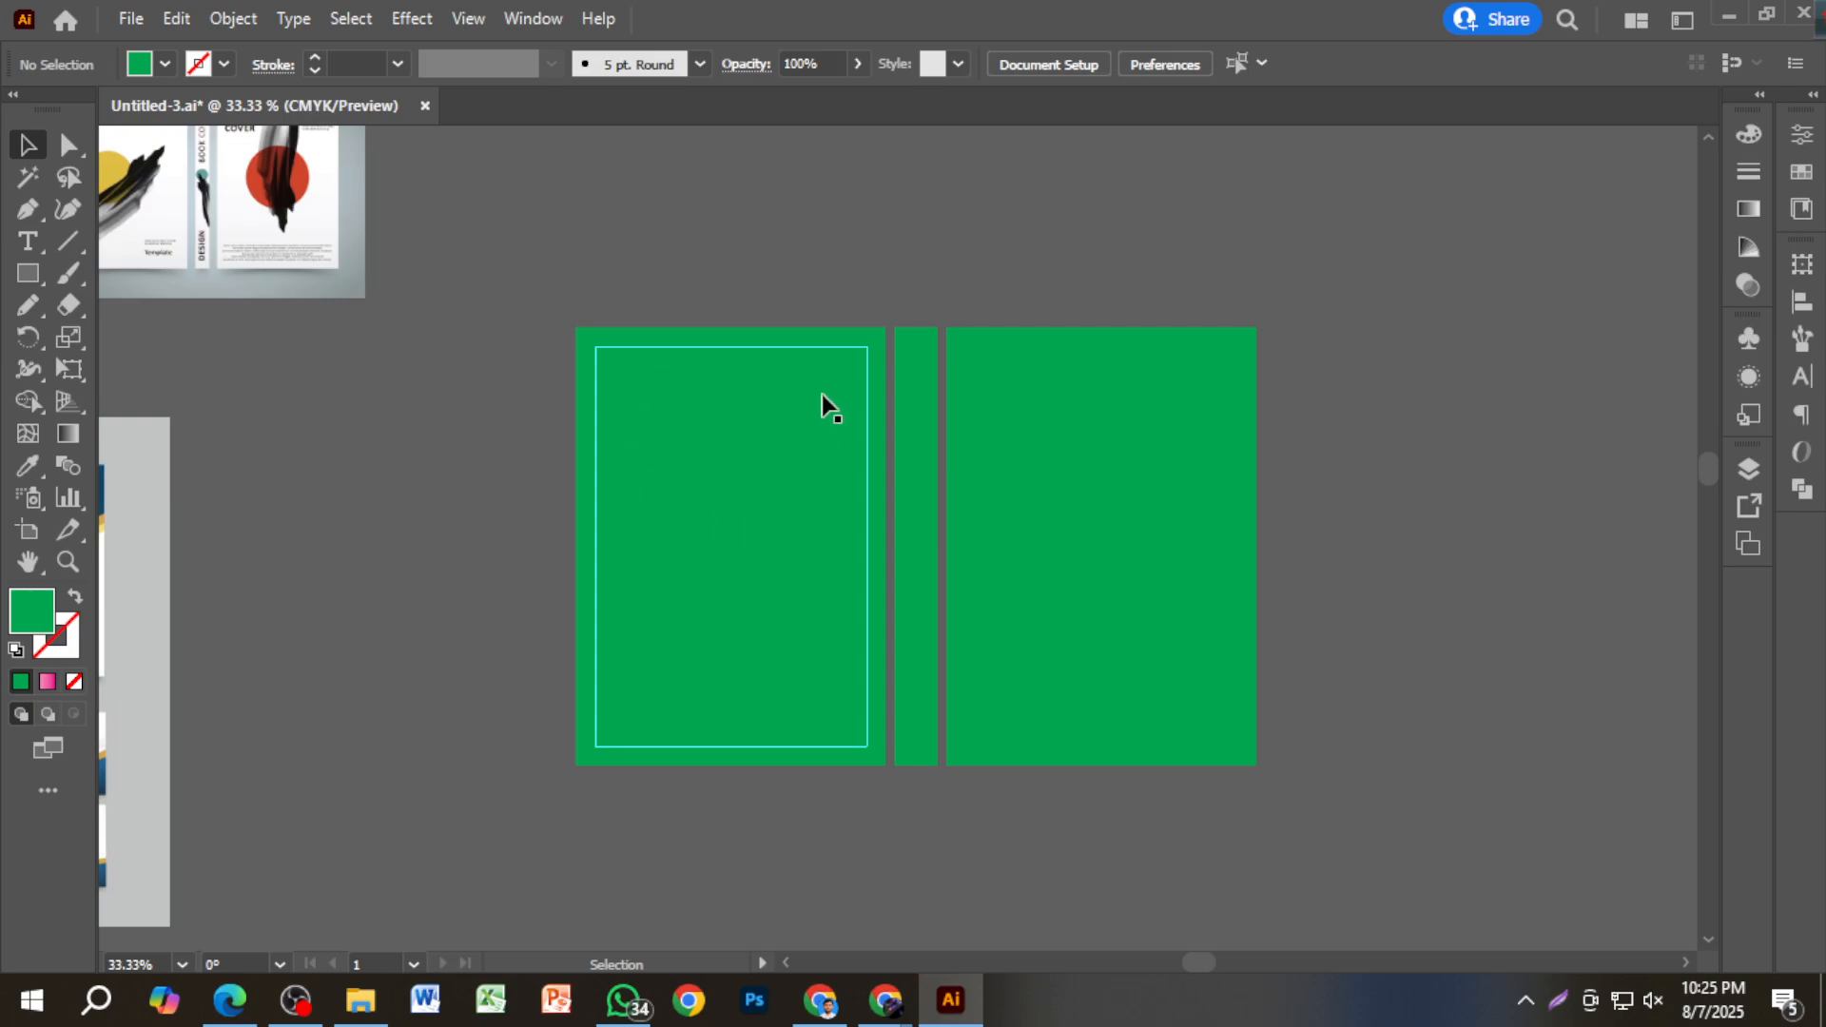
left_click(1065, 397)
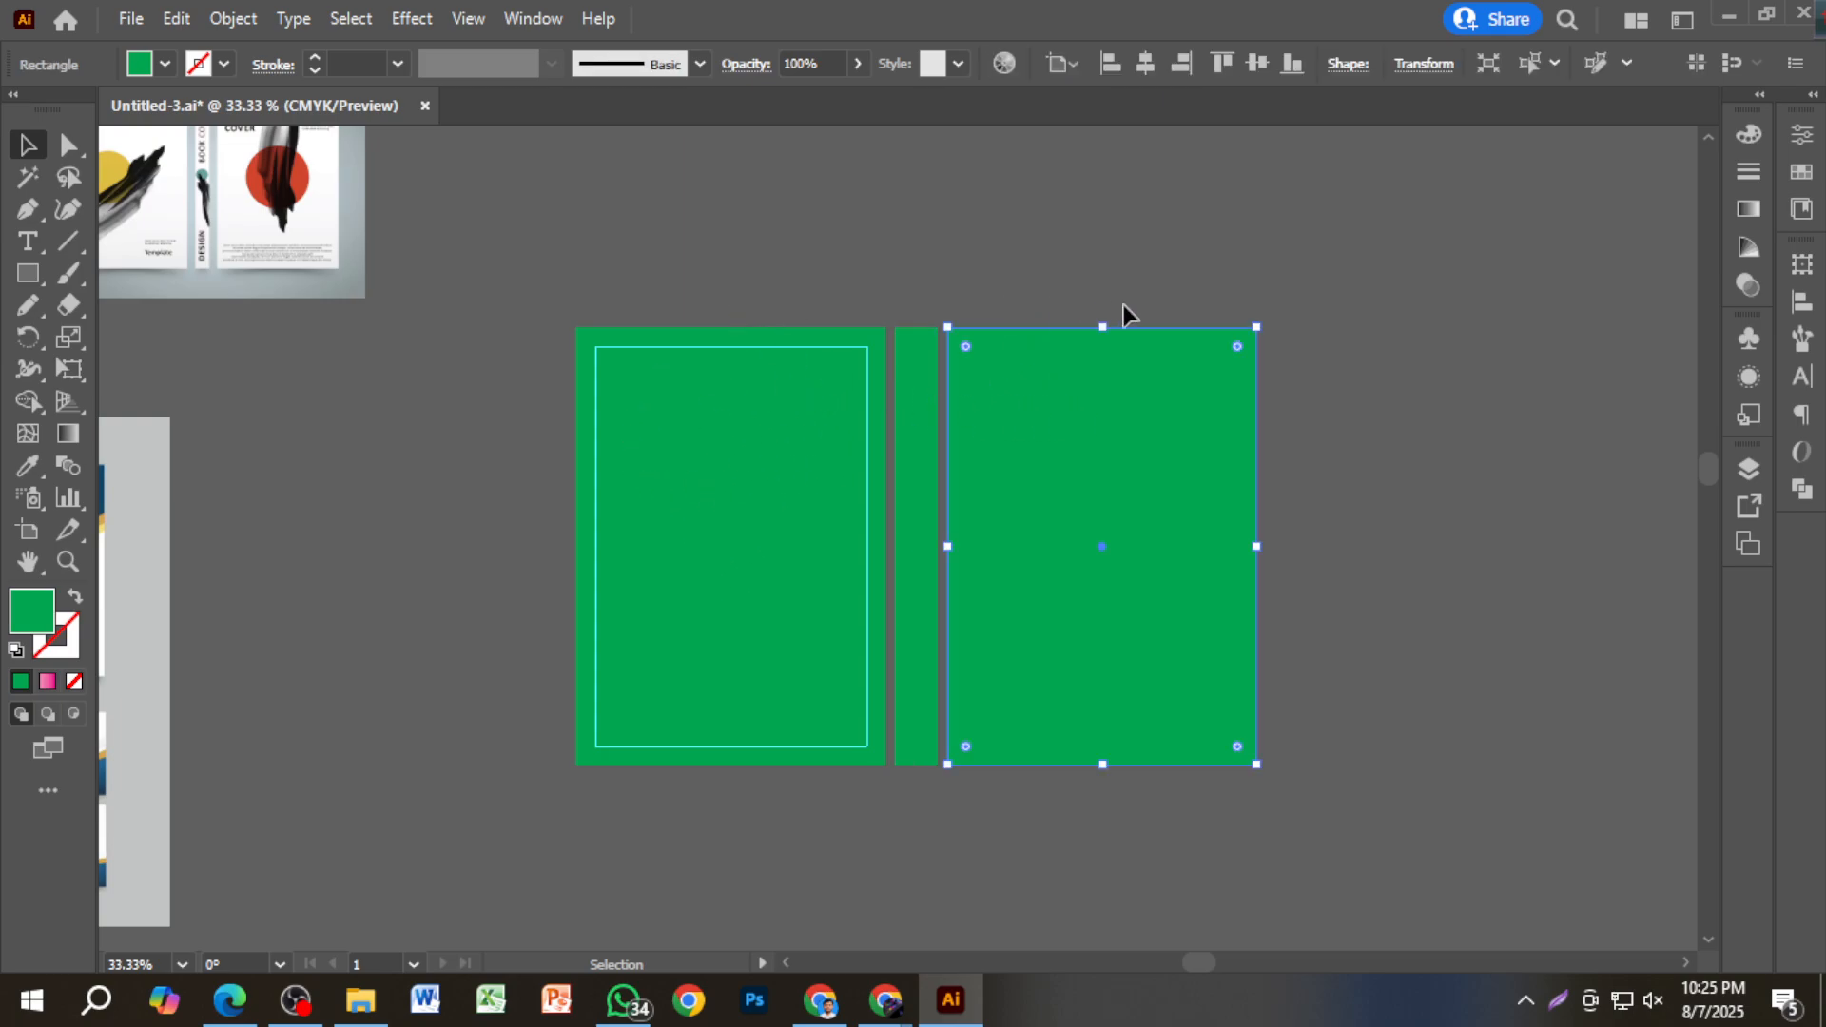
left_click(249, 23)
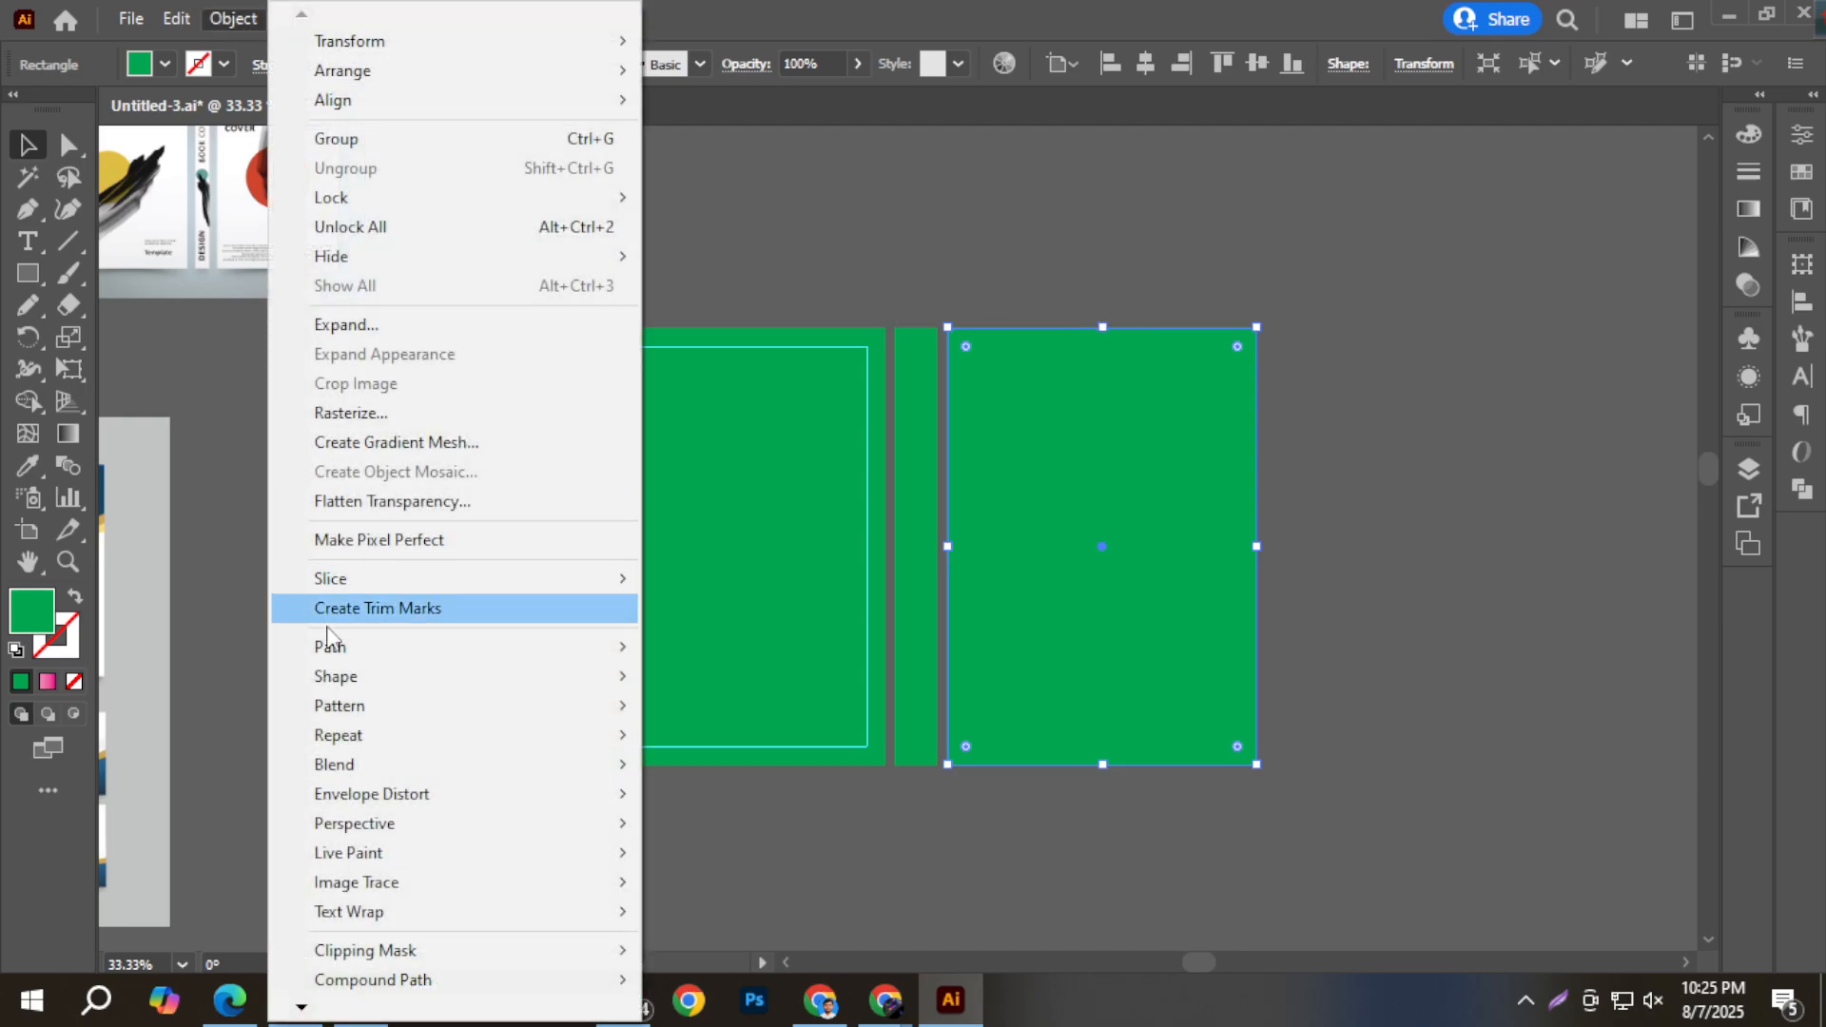
mouse_move(331, 659)
left_click(752, 743)
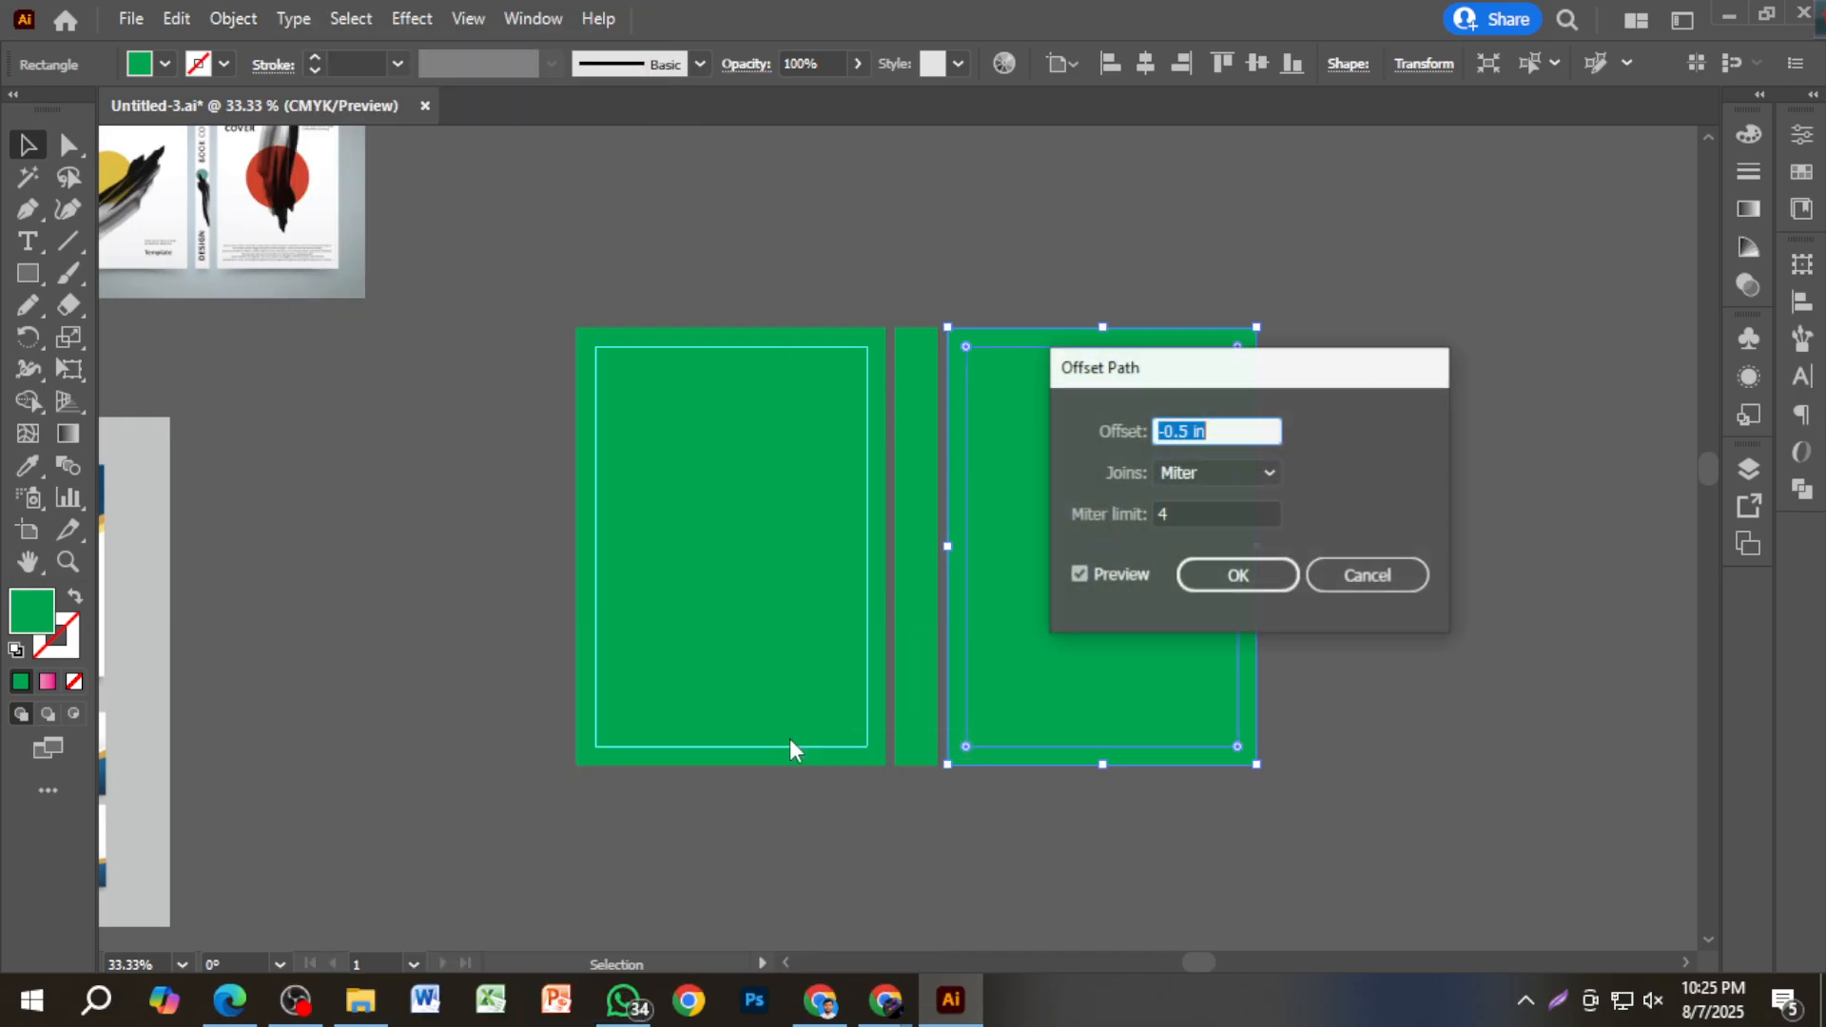
left_click(1227, 578)
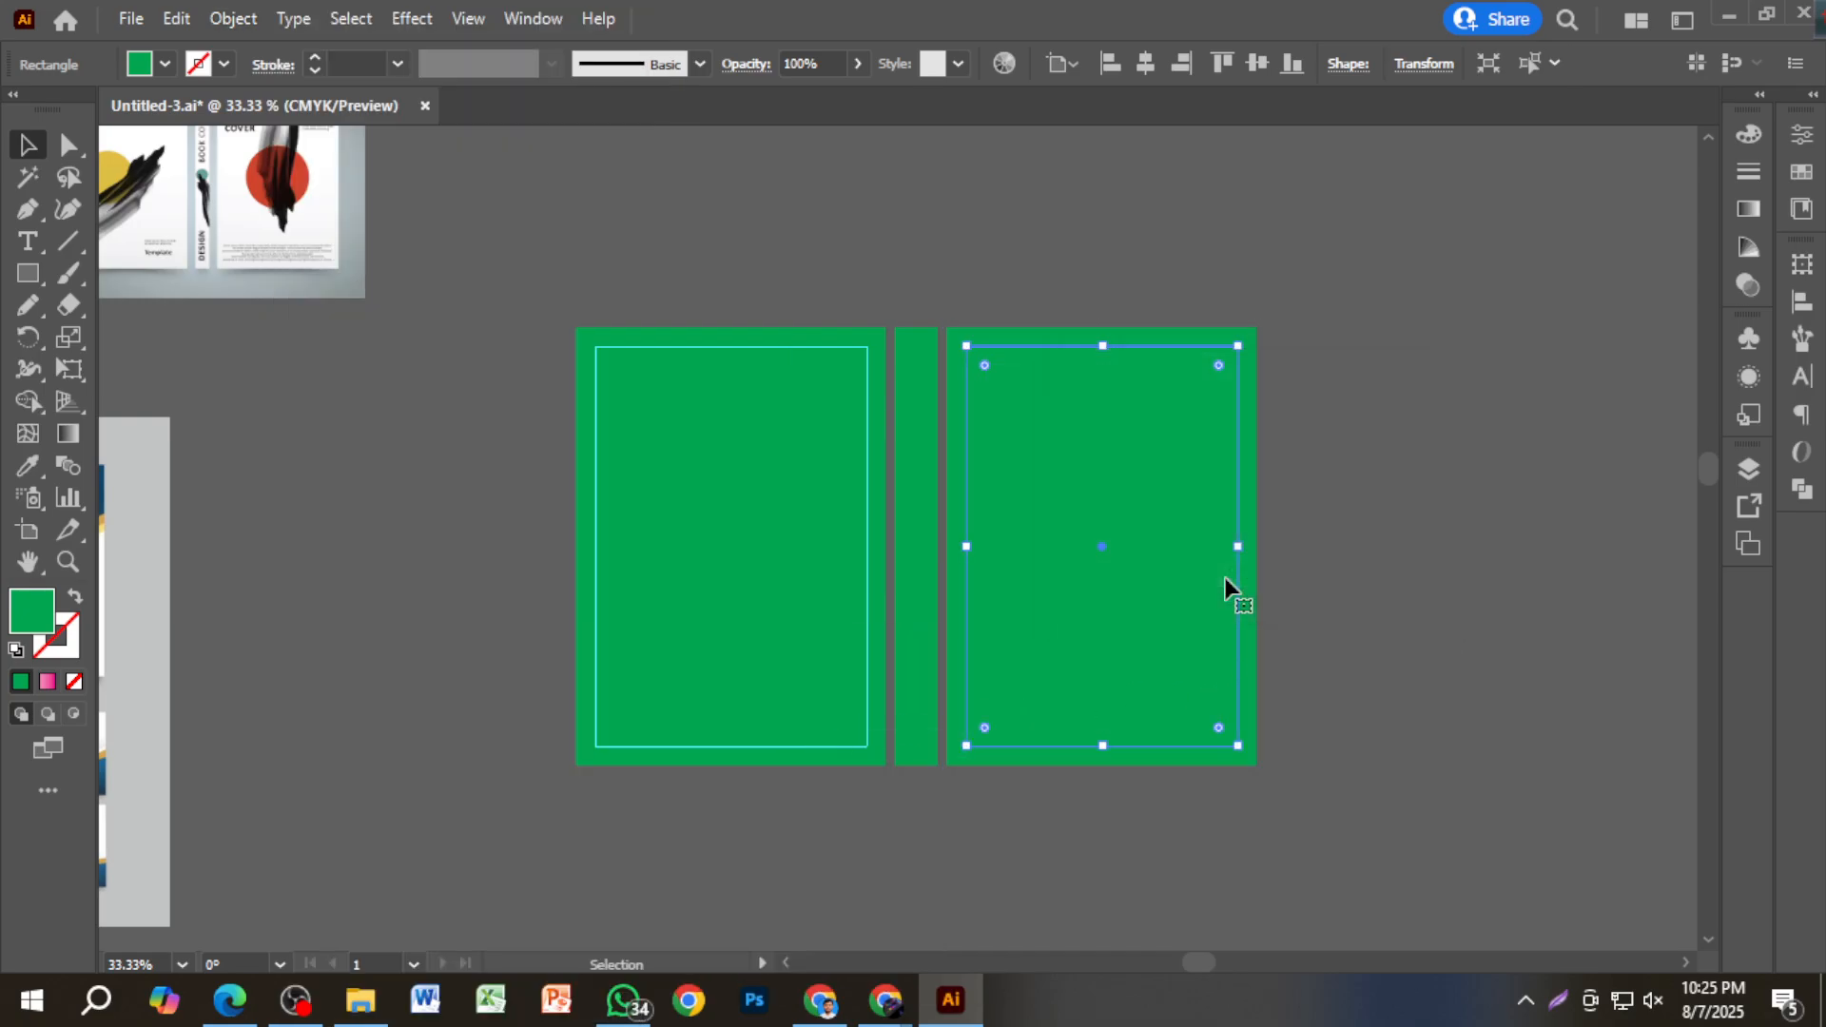
Turn the right cover's inset rectangle into a margin guide, leaving nothing selected.
right_click(1150, 346)
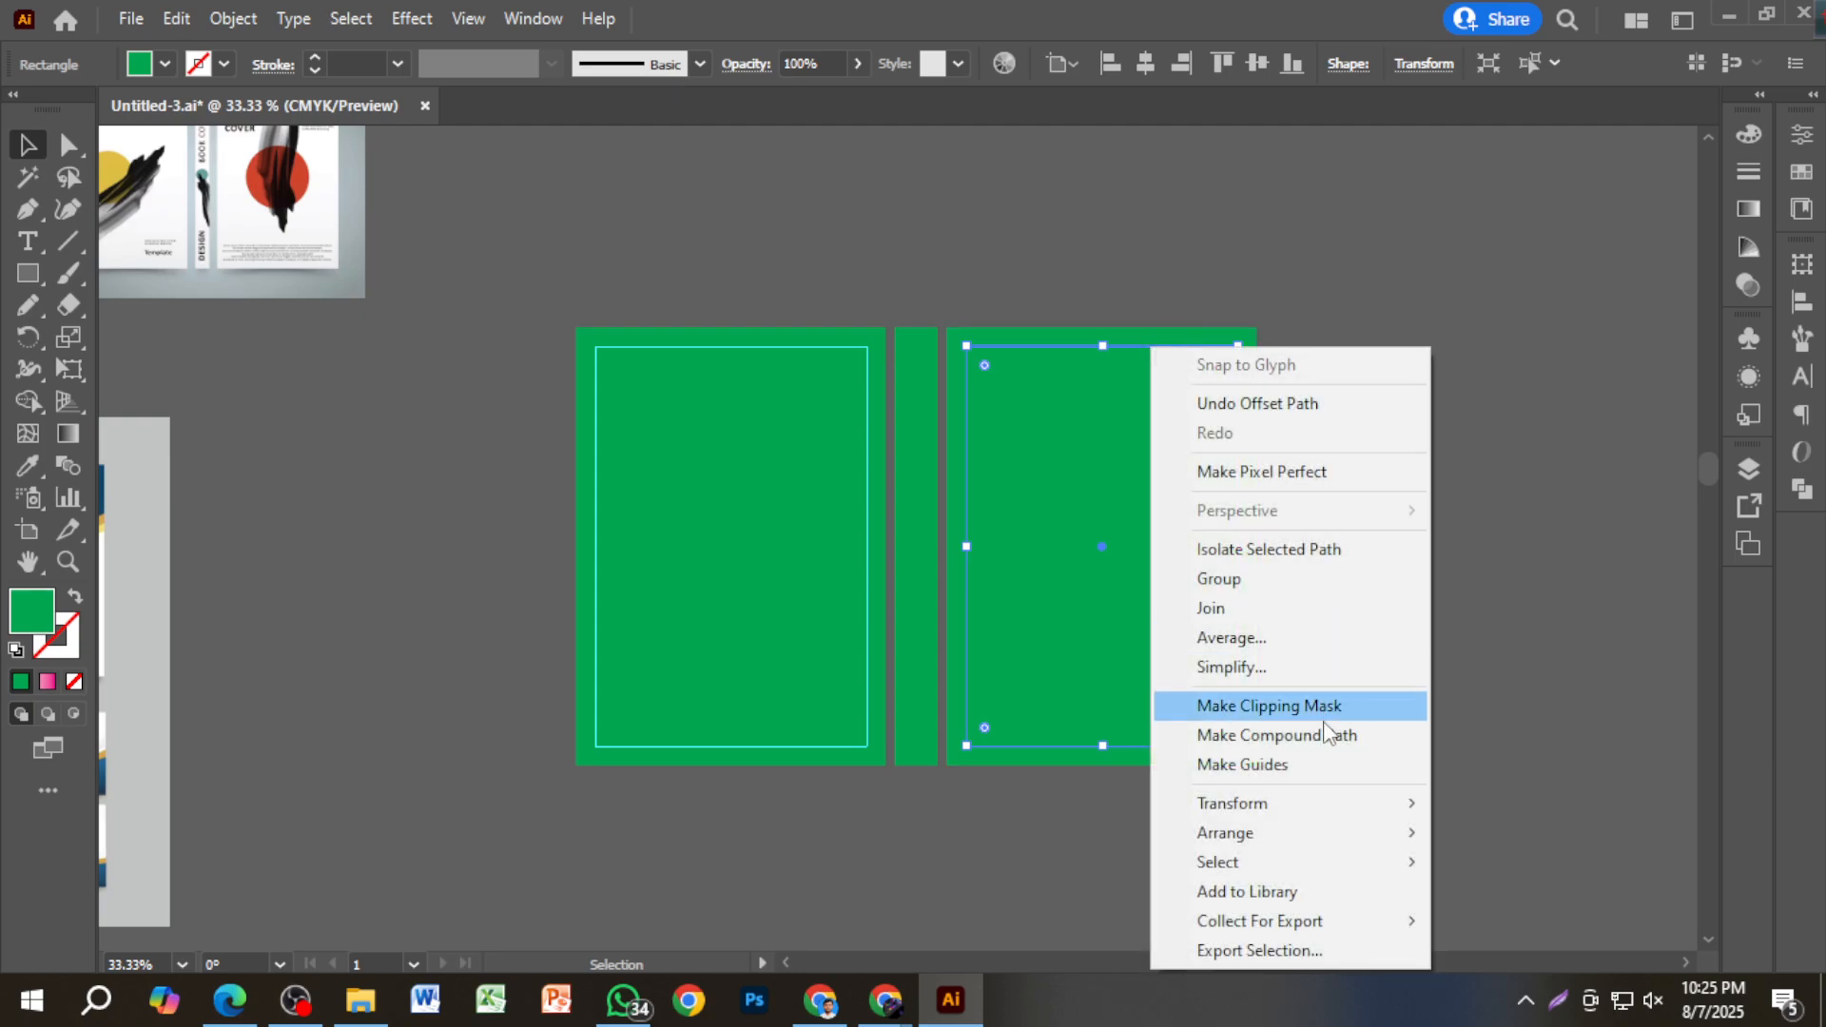
left_click(1314, 764)
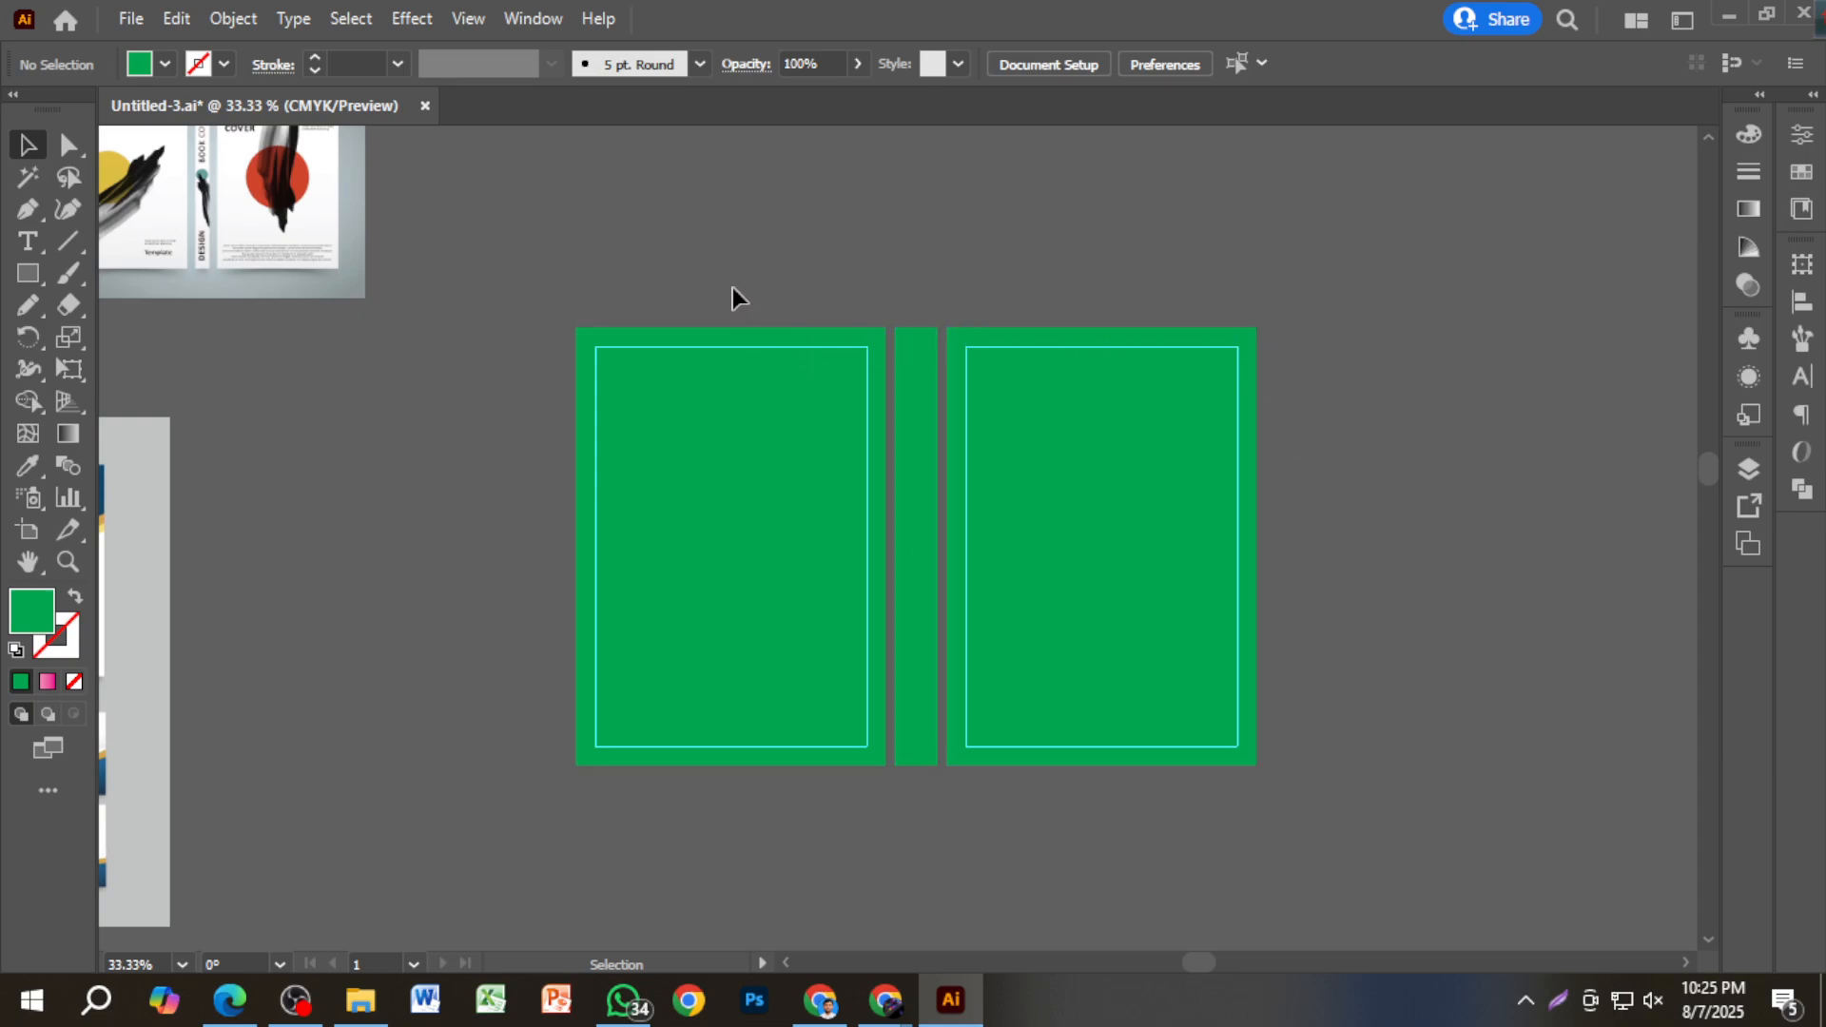
left_click_drag(791, 341, 1006, 447)
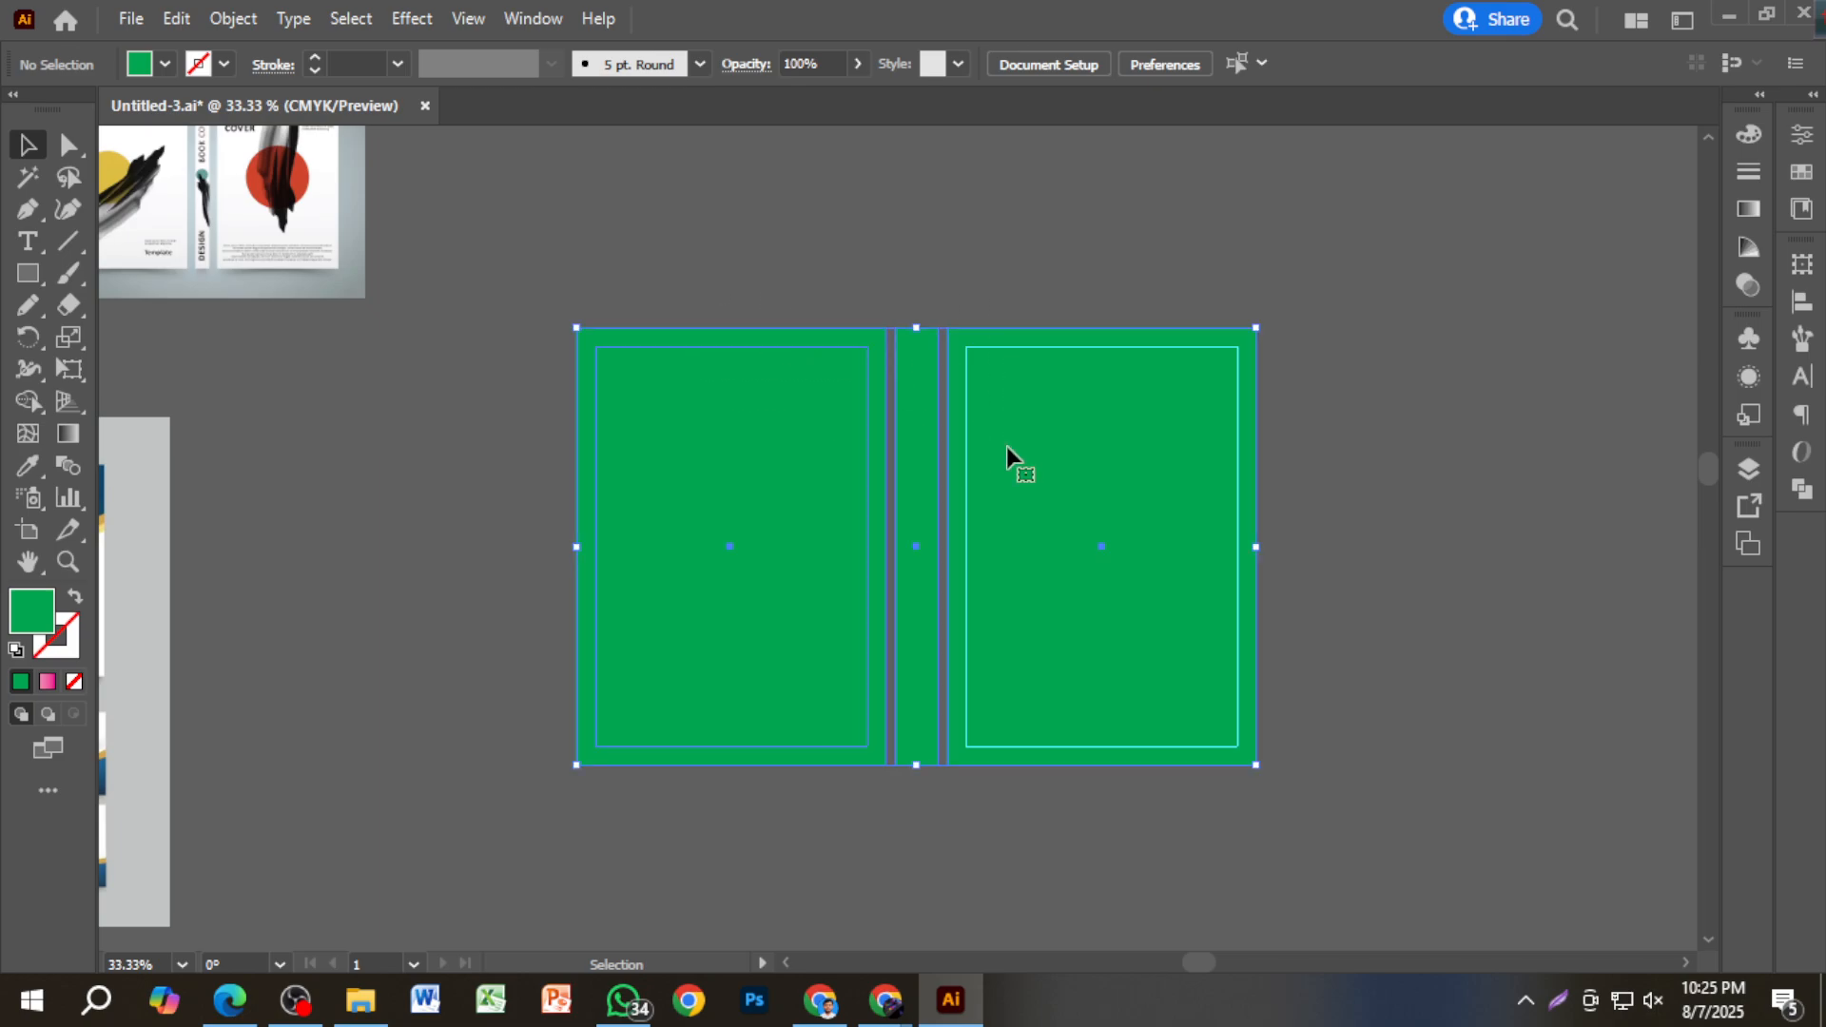
left_click(1134, 247)
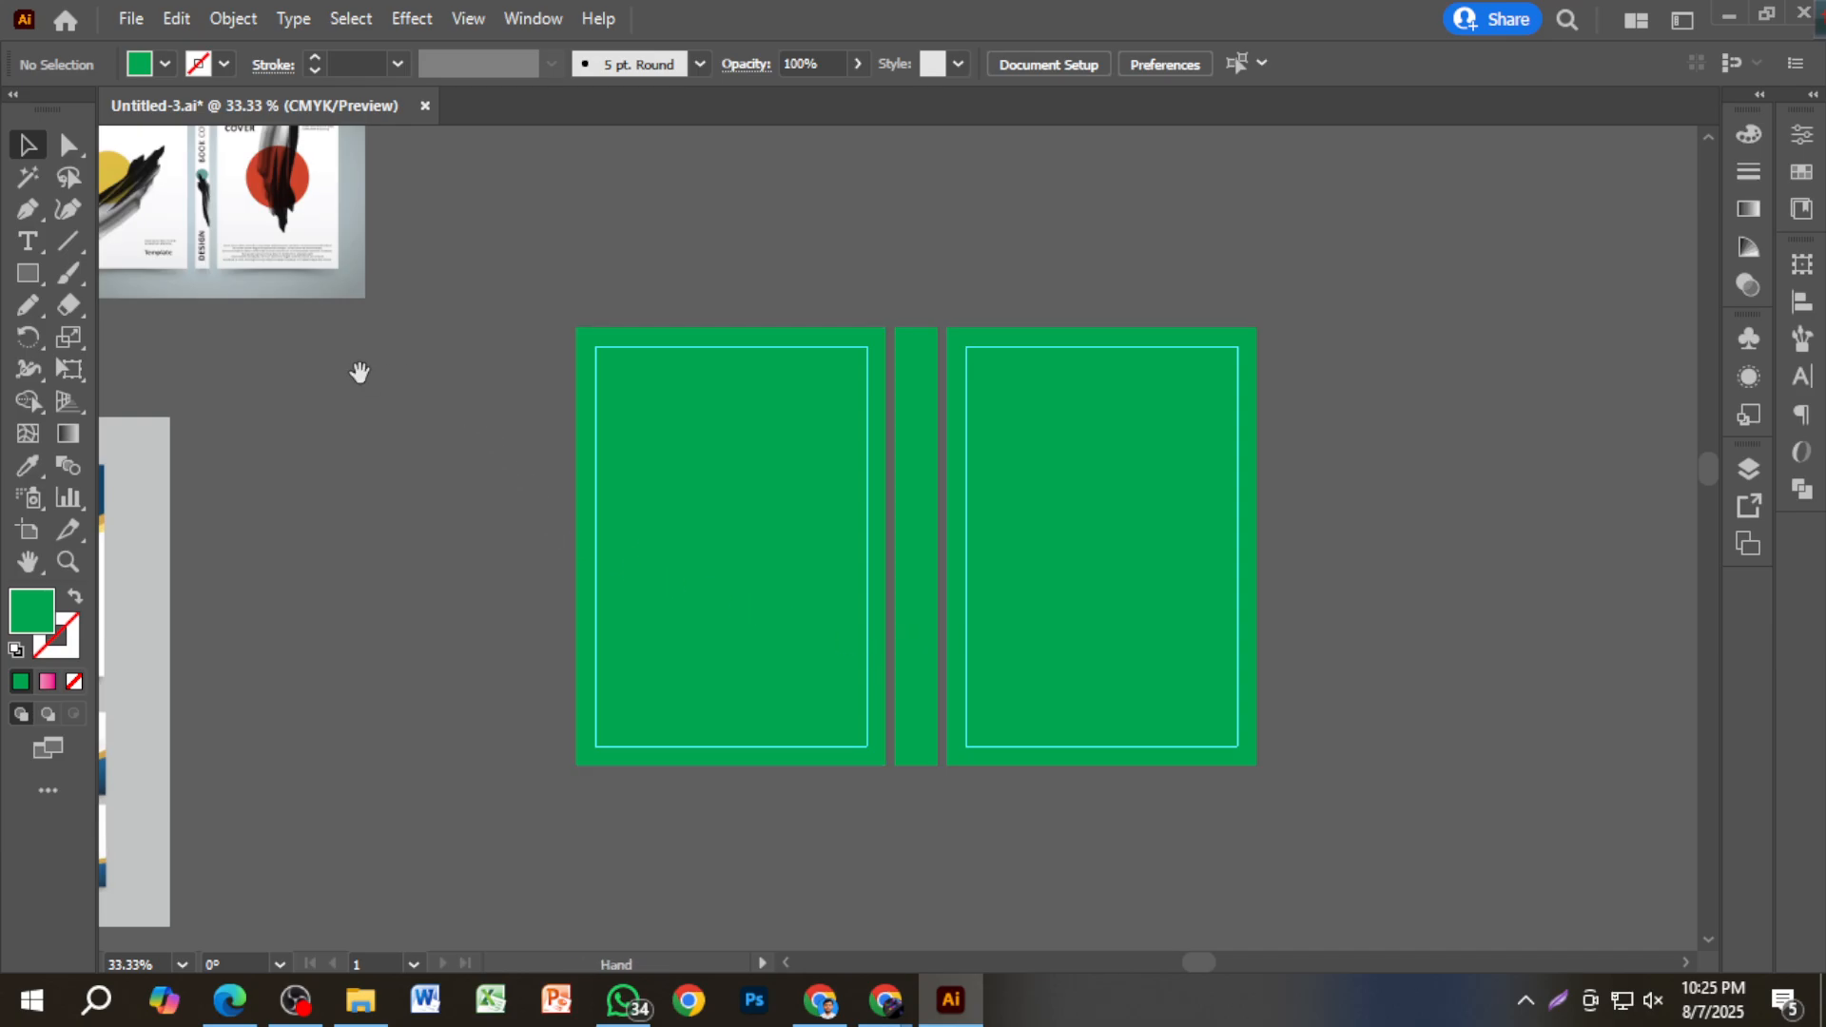
Examine the book cover reference image up close, comparing its covers and spine with the template layout.
left_click_drag(358, 371, 632, 640)
scroll(437, 419, "up", 3)
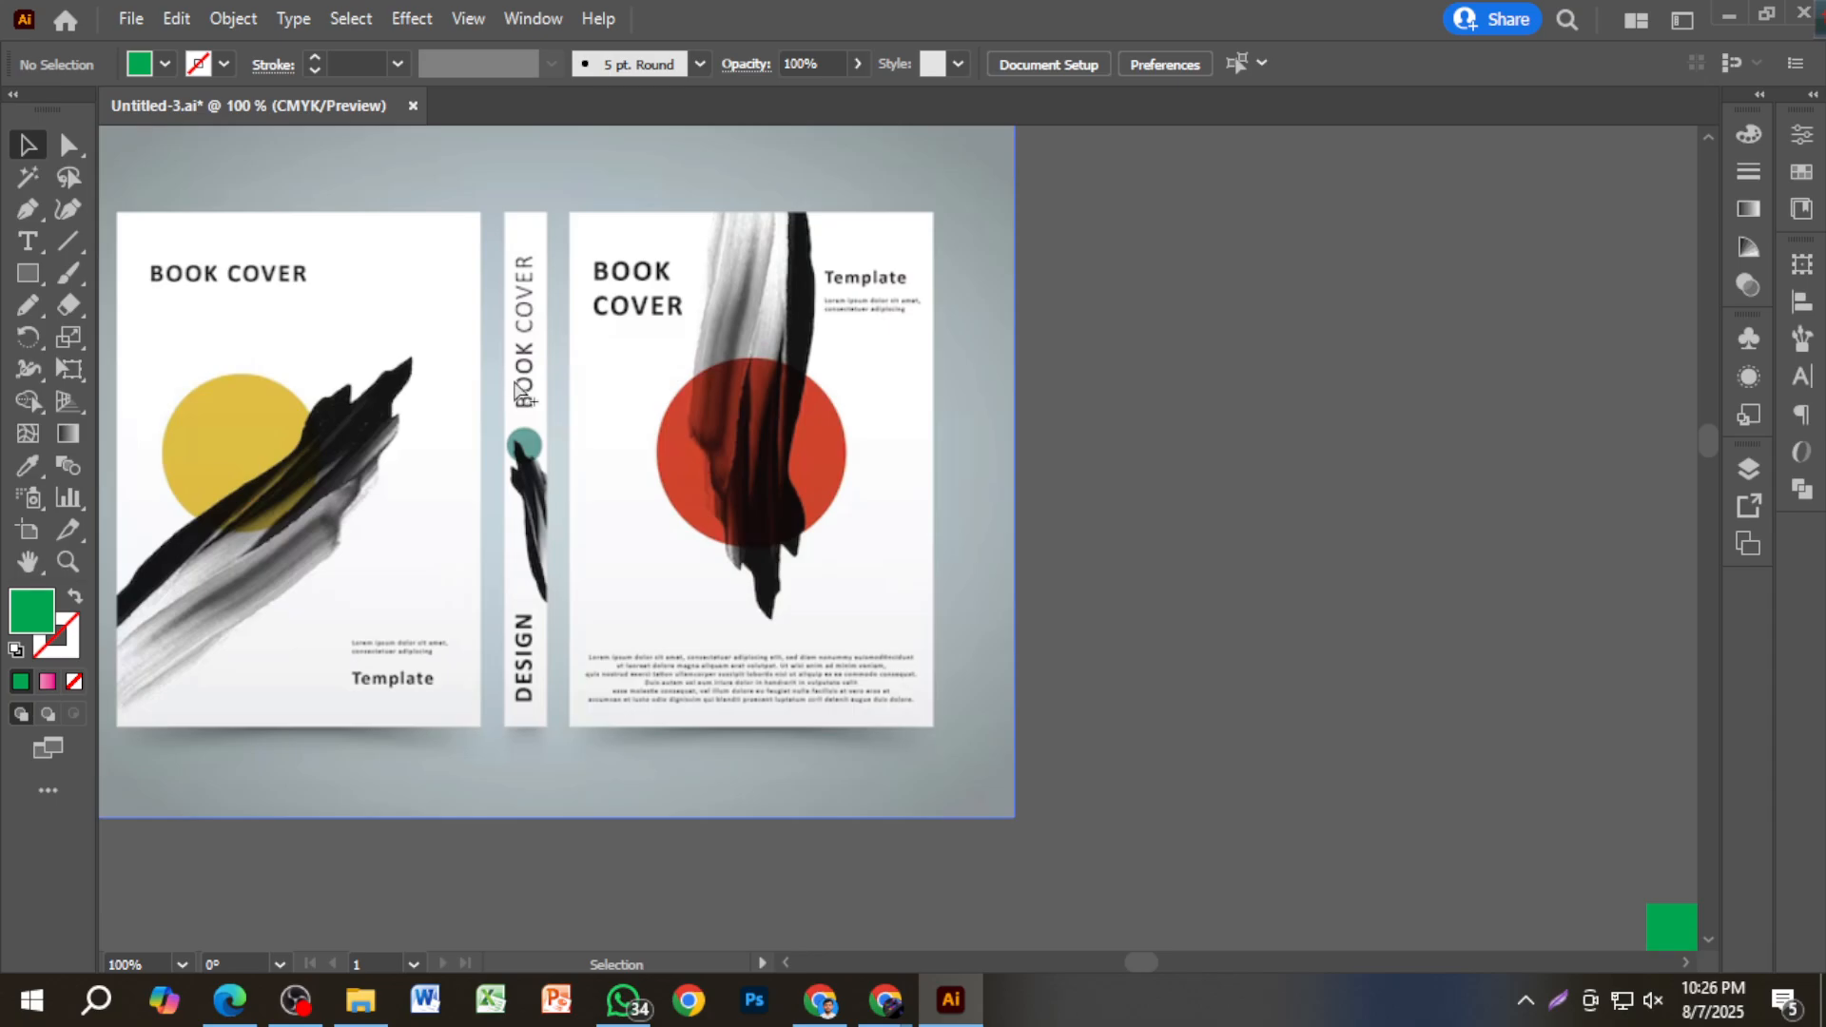
scroll(518, 404, "up", 1)
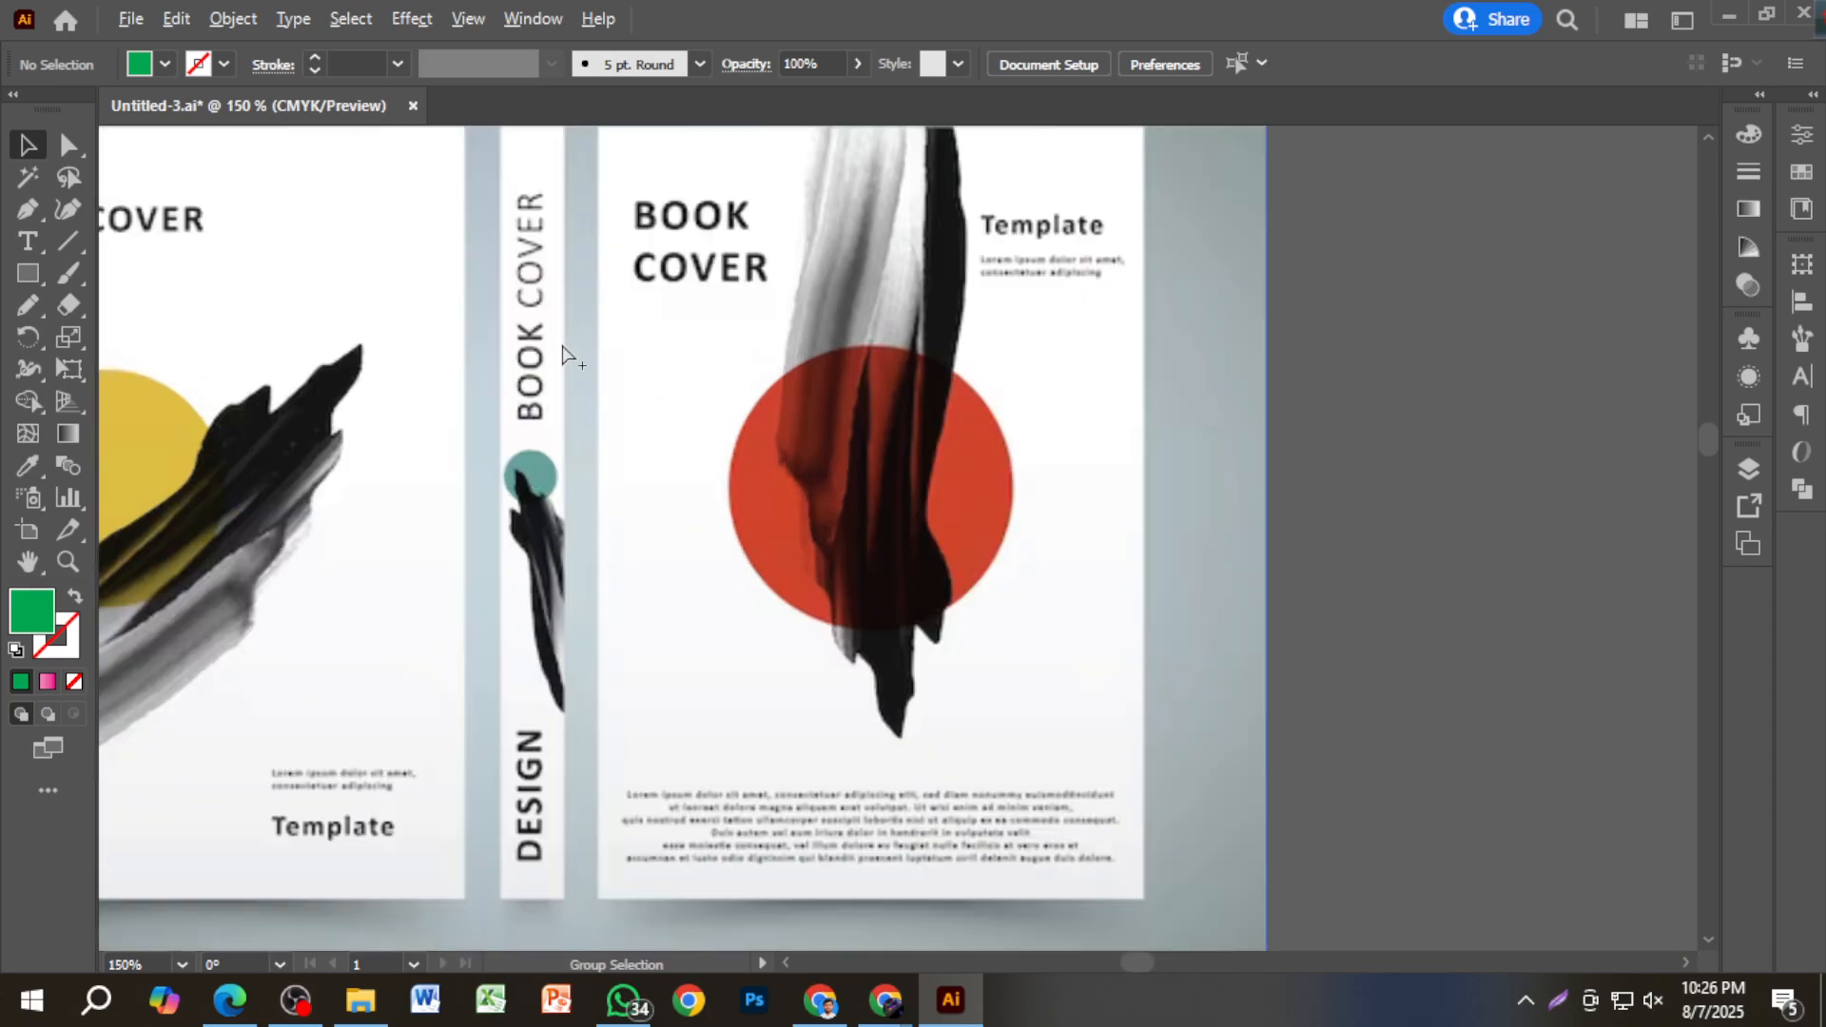
scroll(552, 335, "down", 2)
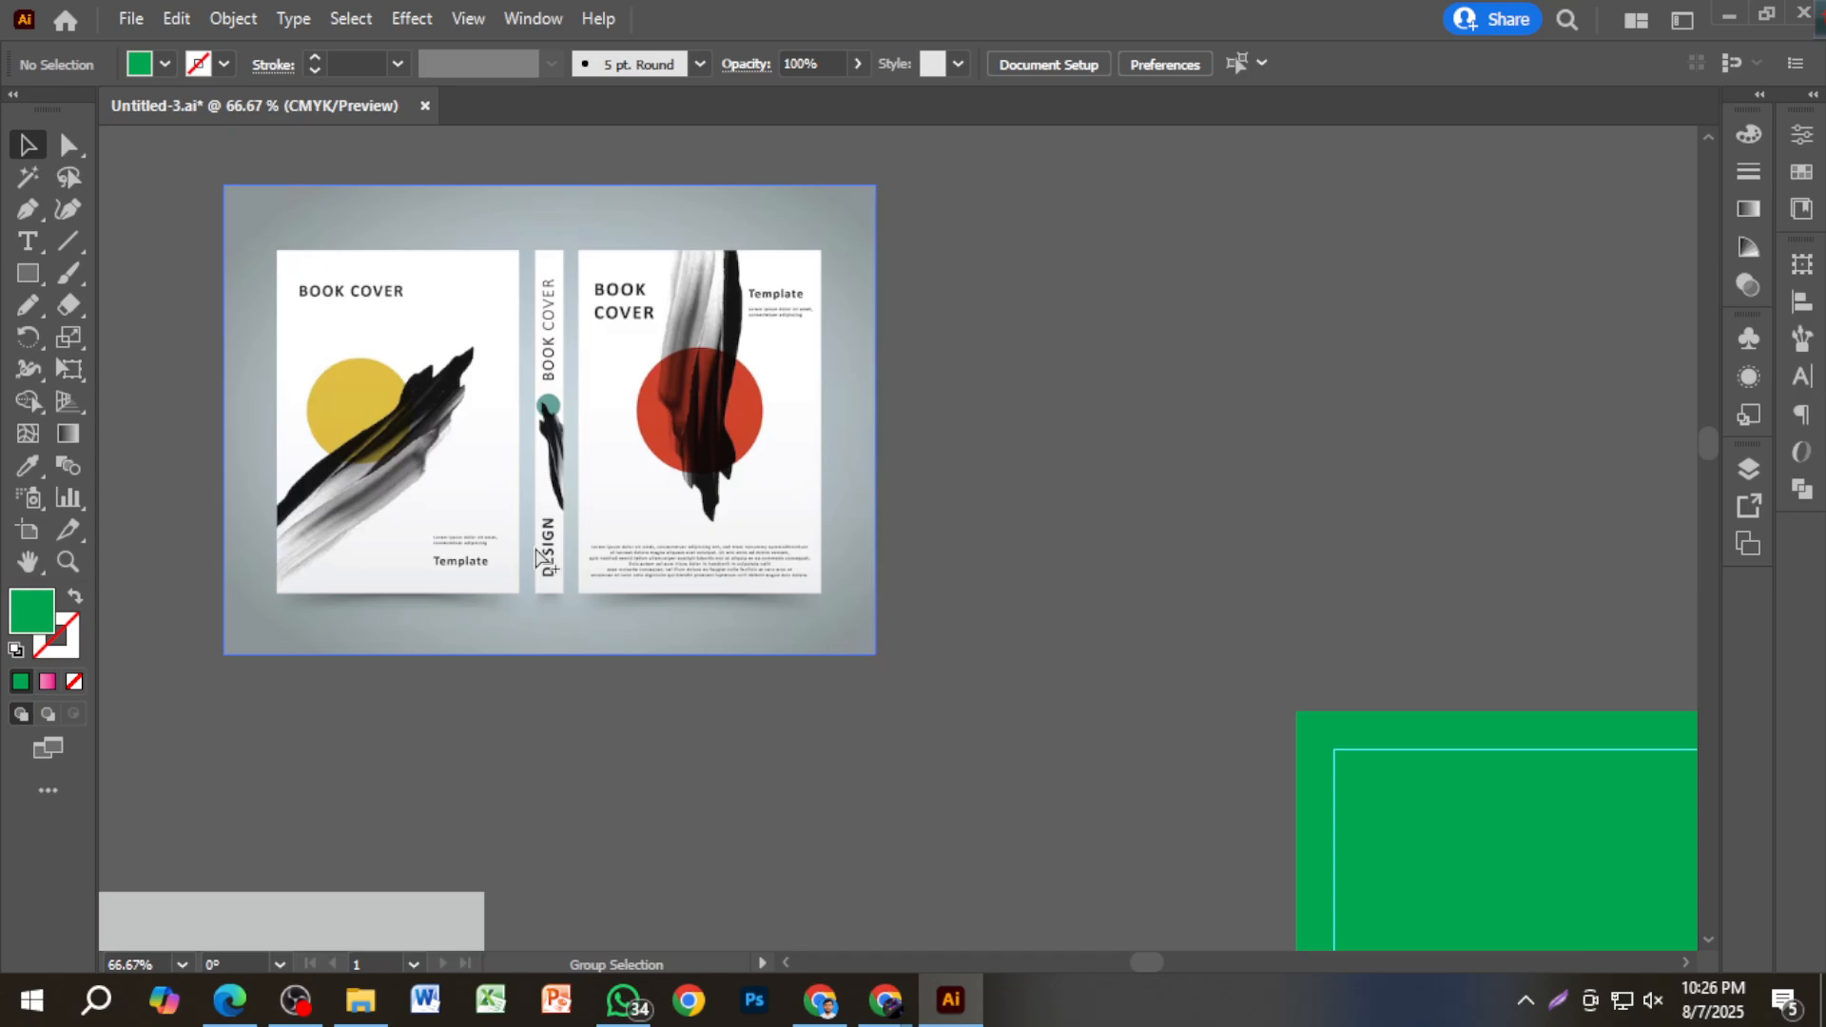
scroll(856, 644, "down", 1)
left_click_drag(856, 644, 643, 541)
scroll(643, 541, "down", 2)
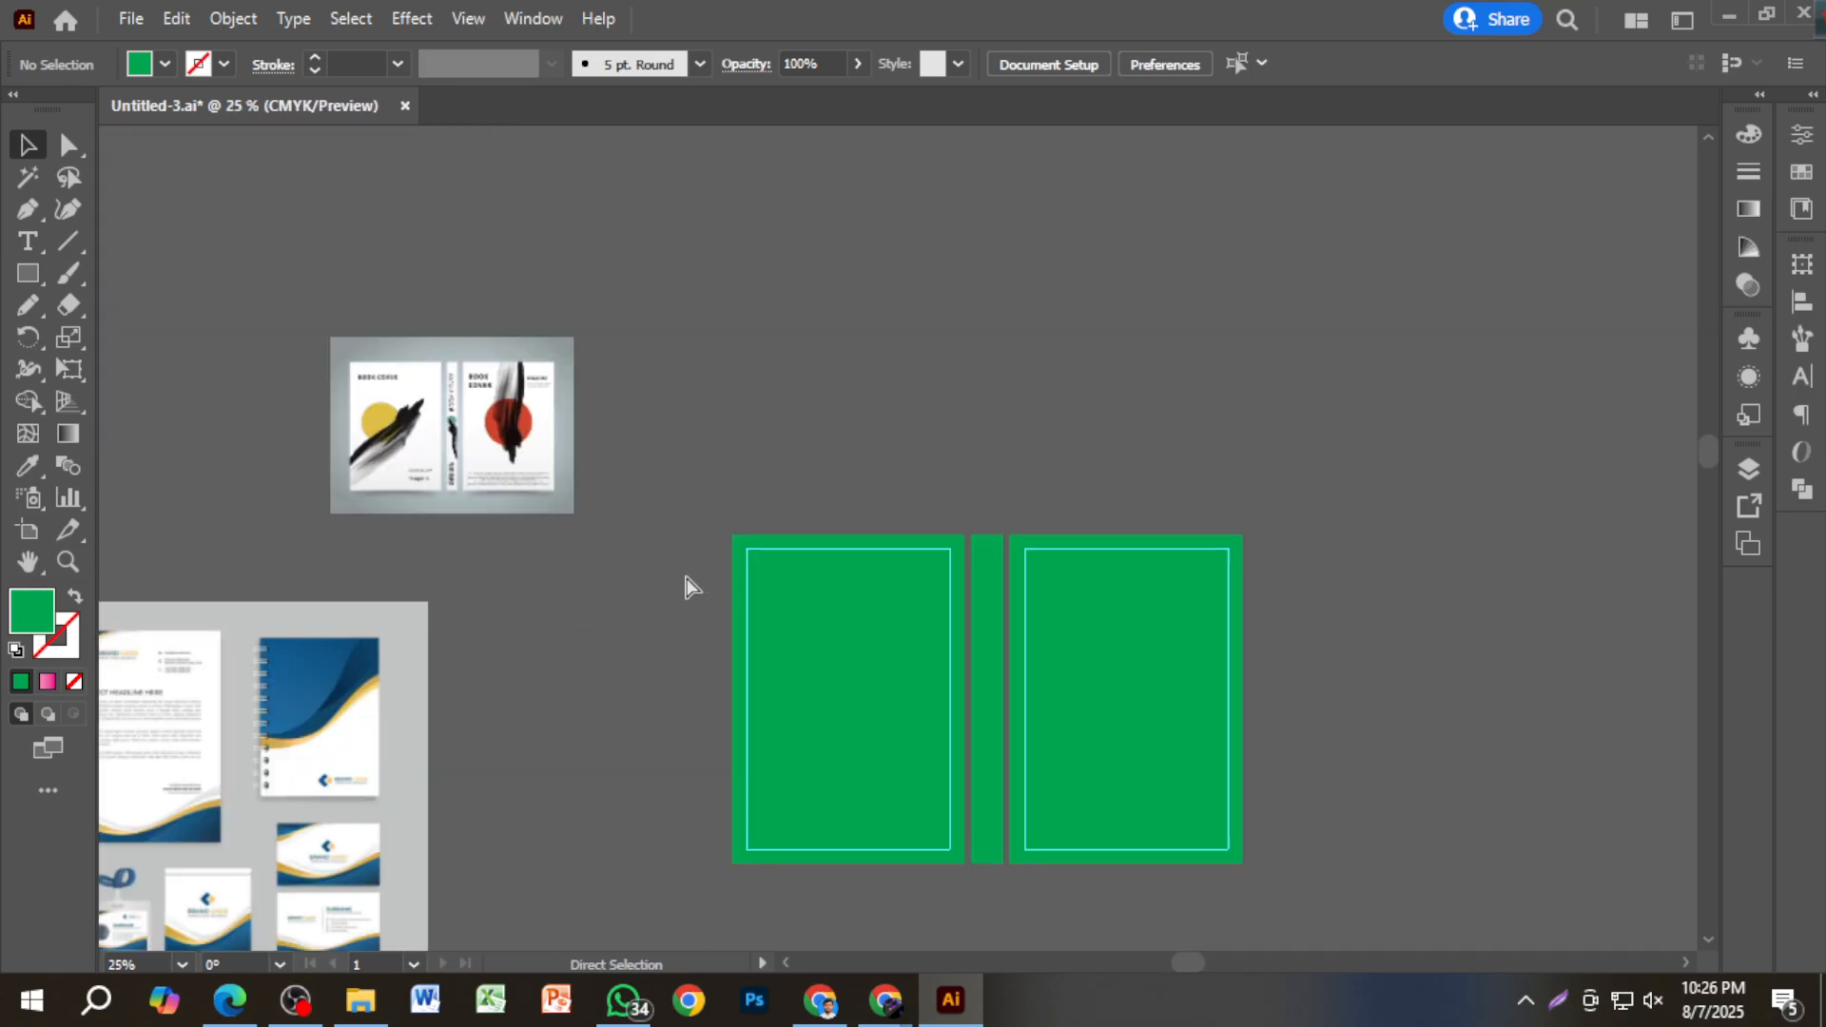
Recolor both cover rectangles and the spine strip white by setting their CMYK fill to 0, 0, 0, 0.
left_click_drag(853, 644, 826, 579)
scroll(826, 578, "up", 1)
scroll(828, 591, "up", 2)
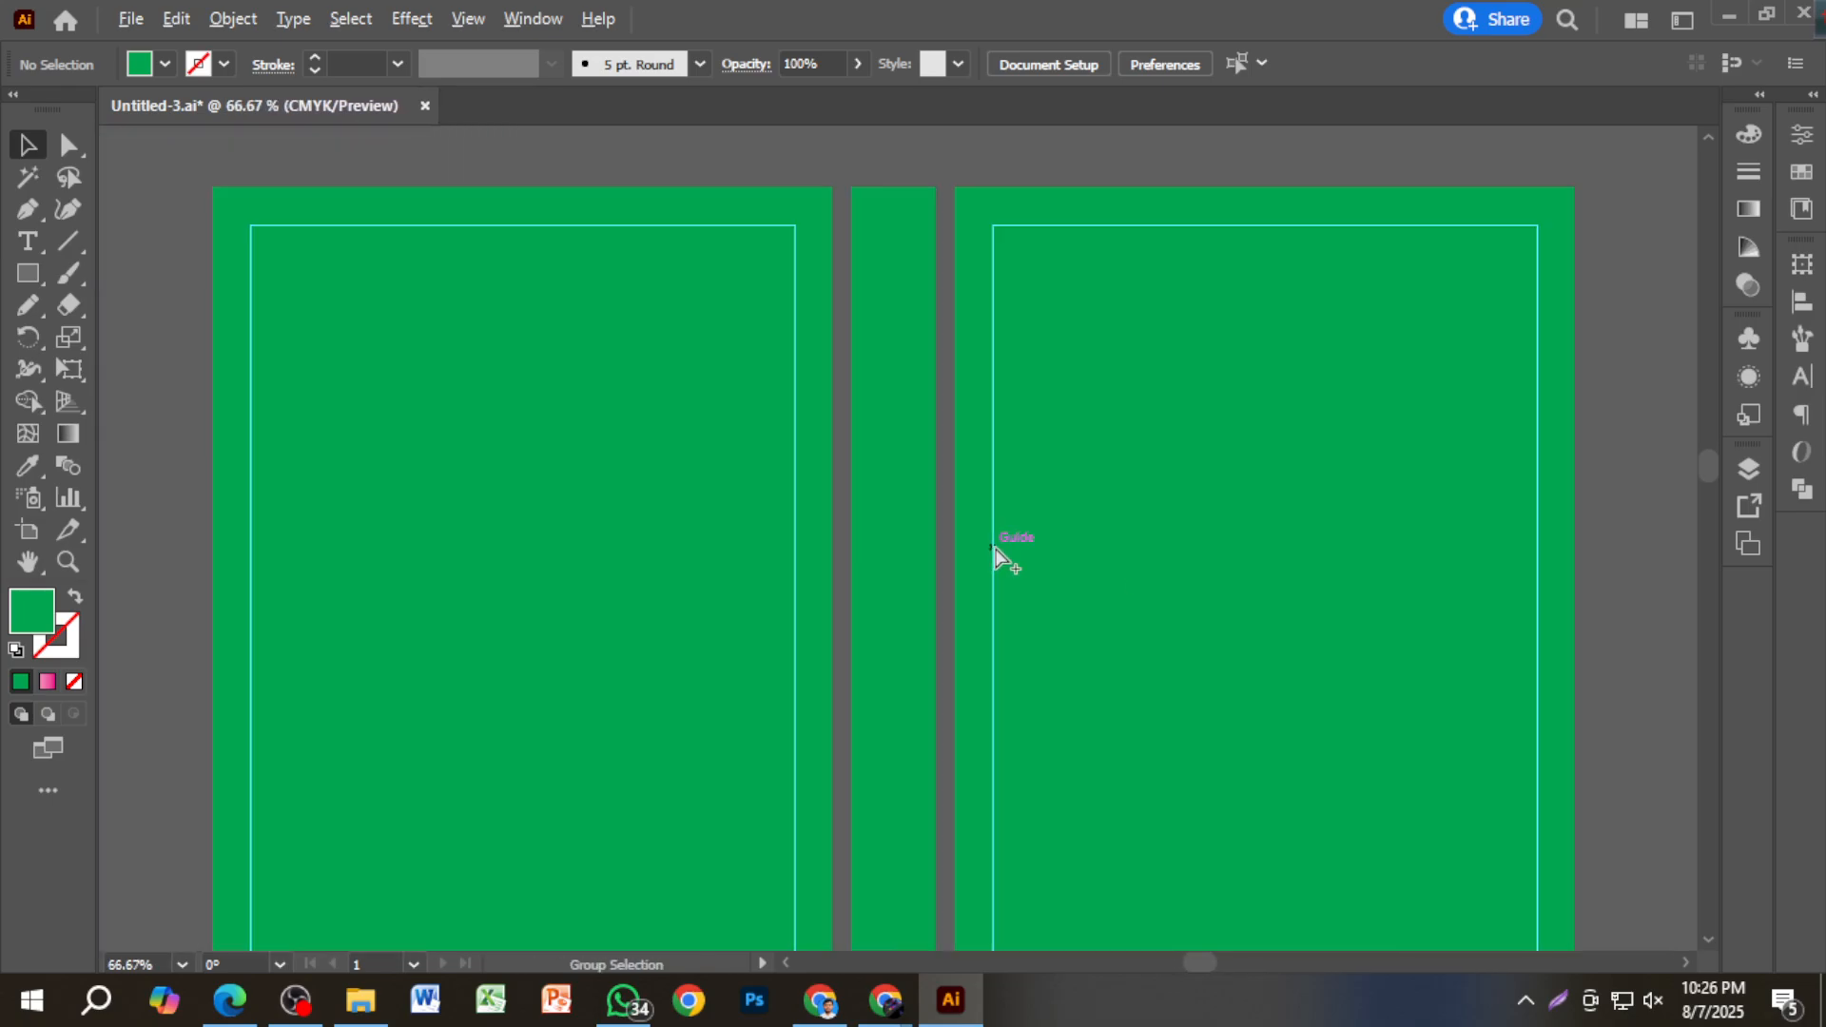
scroll(972, 509, "down", 1)
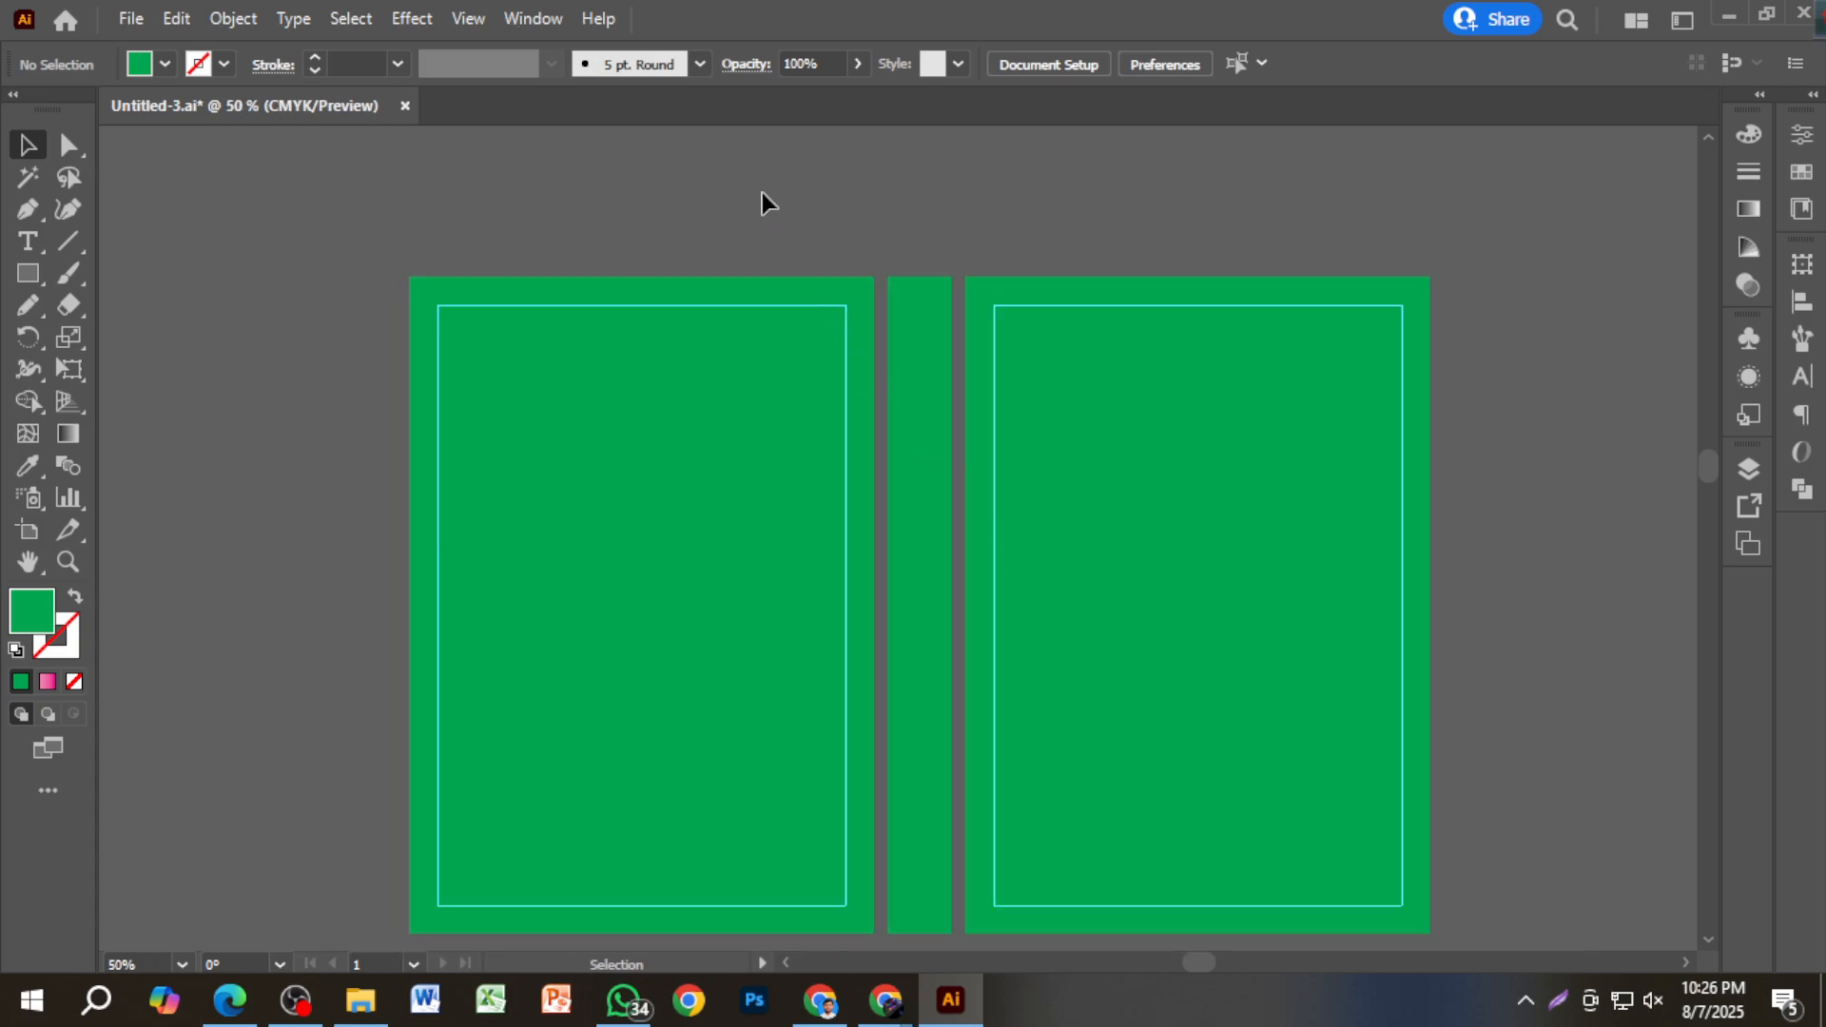
left_click_drag(978, 284, 1012, 294)
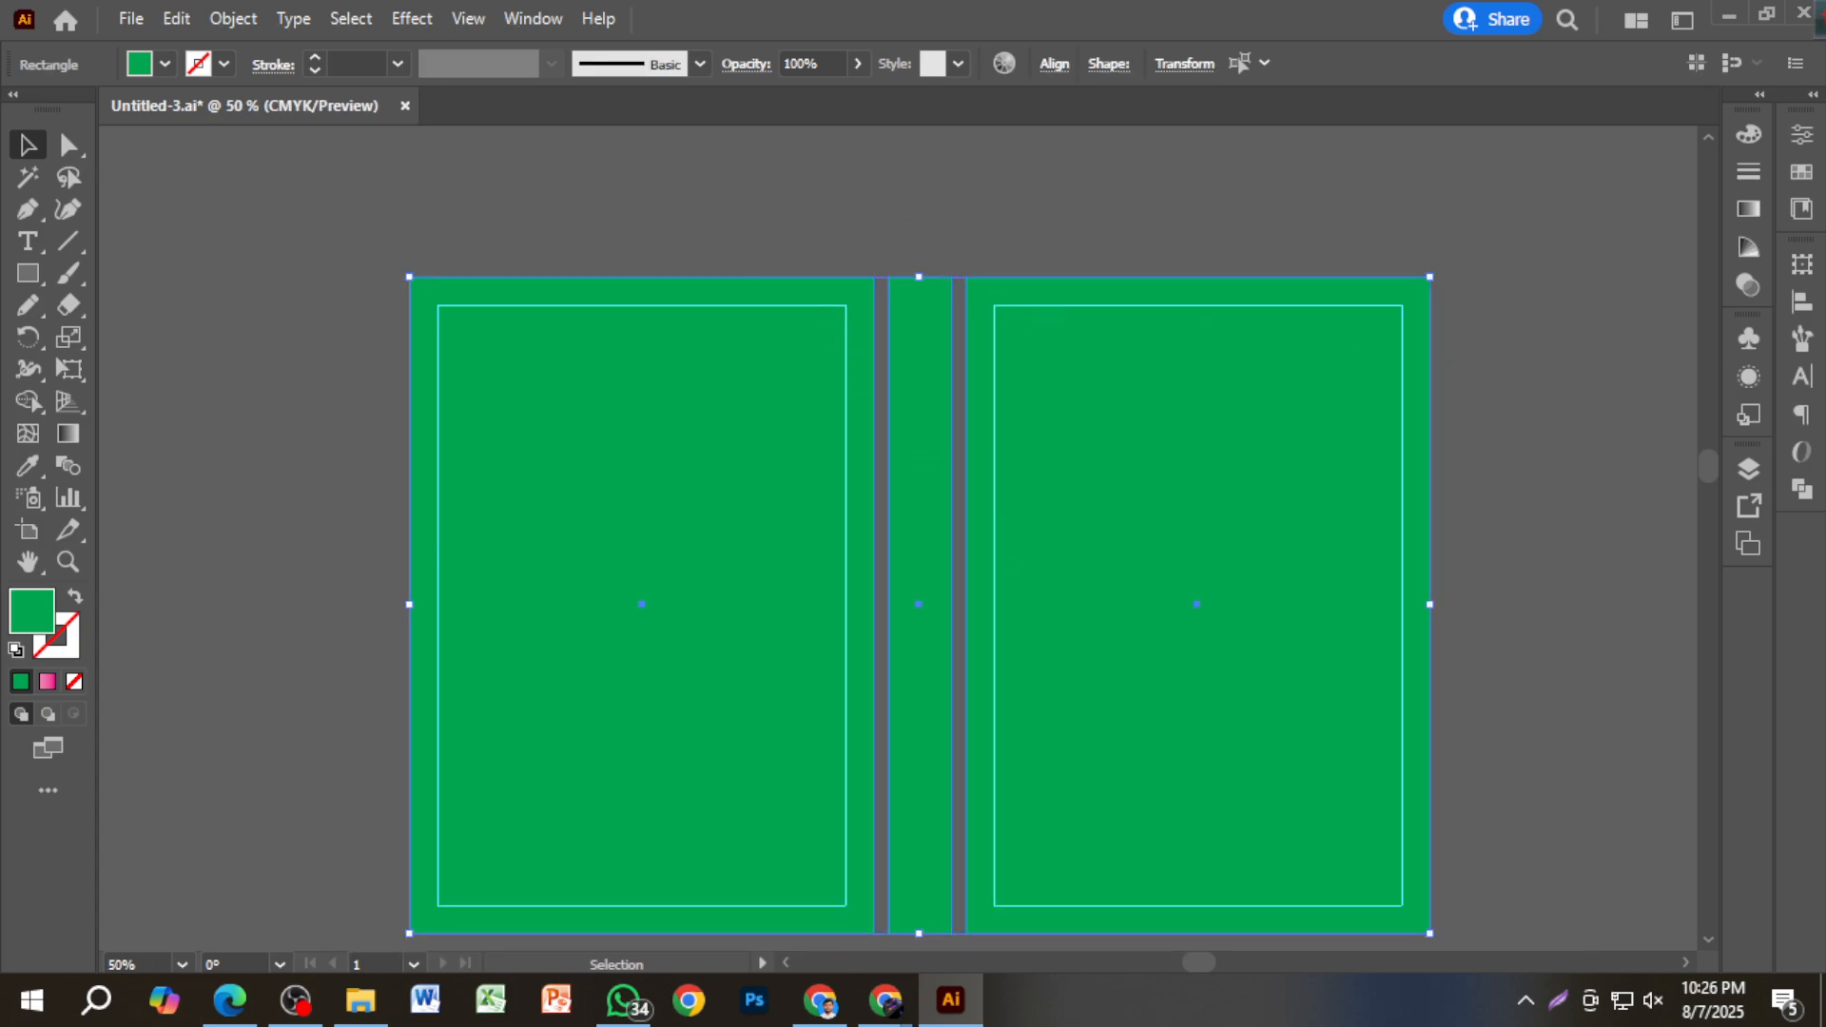
left_click(1748, 133)
left_click_drag(1562, 169, 1495, 172)
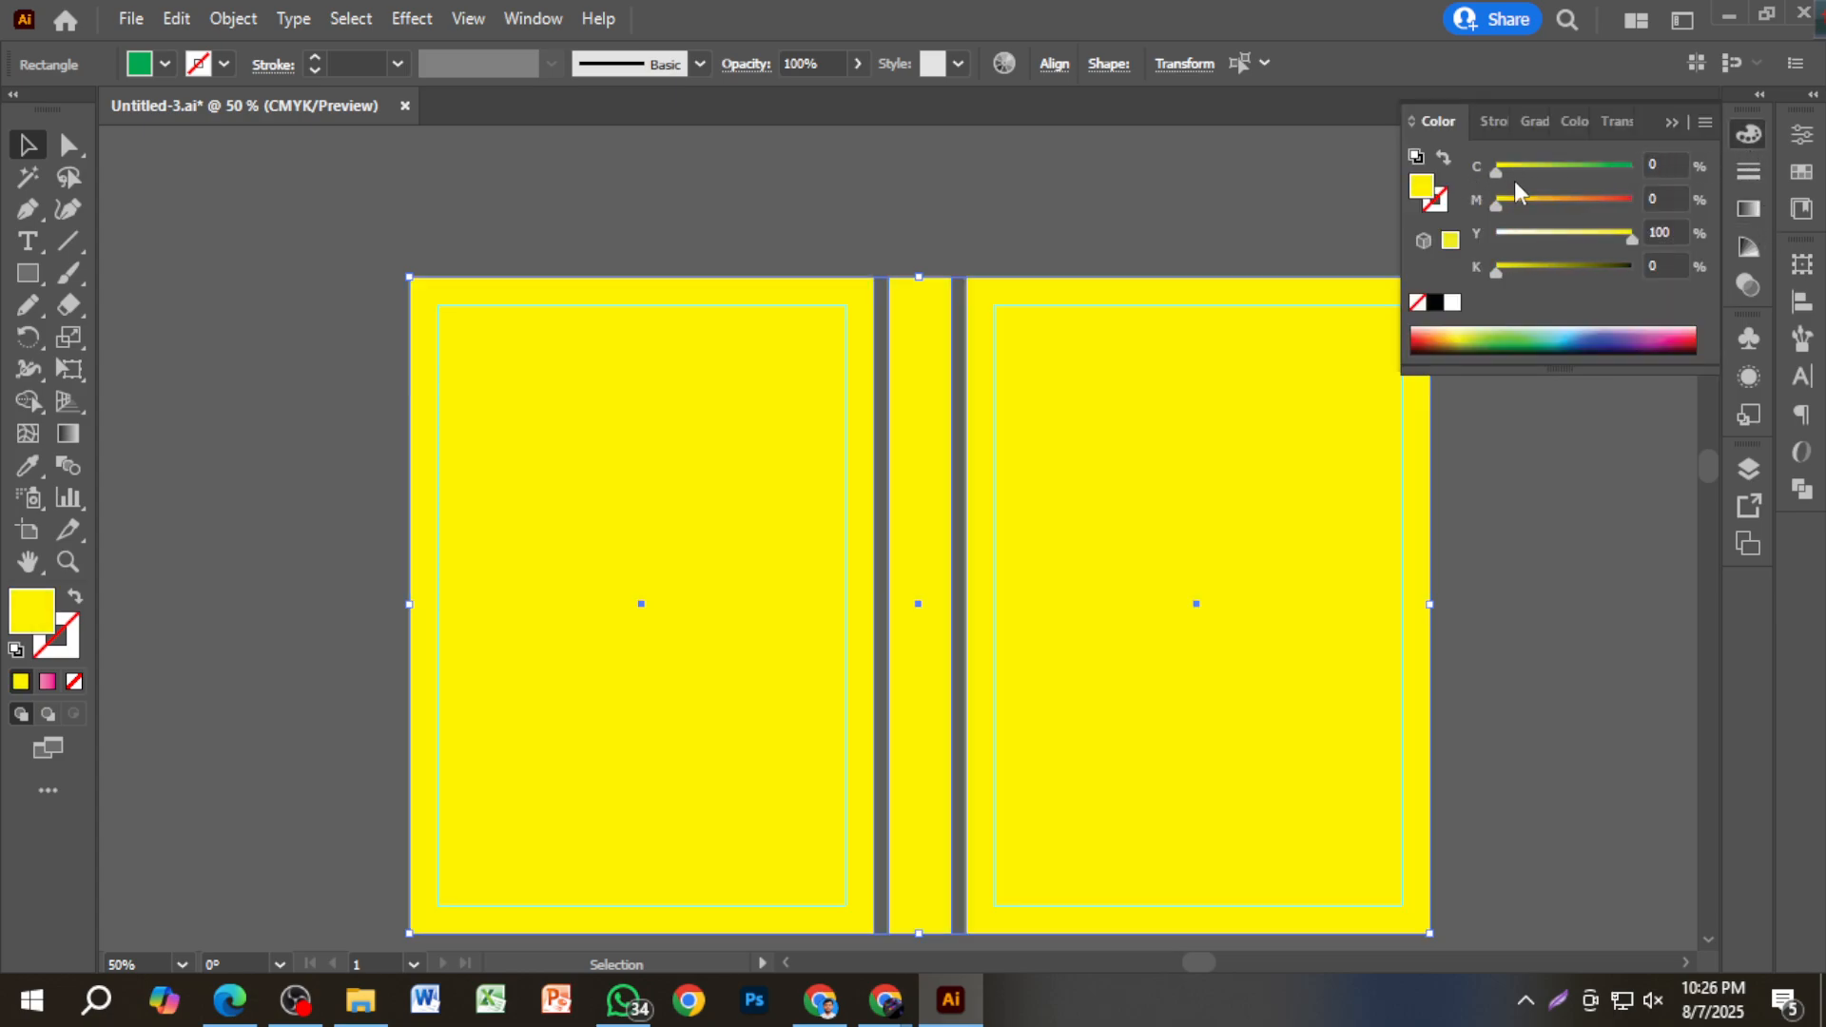
left_click_drag(1555, 238, 1496, 238)
left_click(1602, 513)
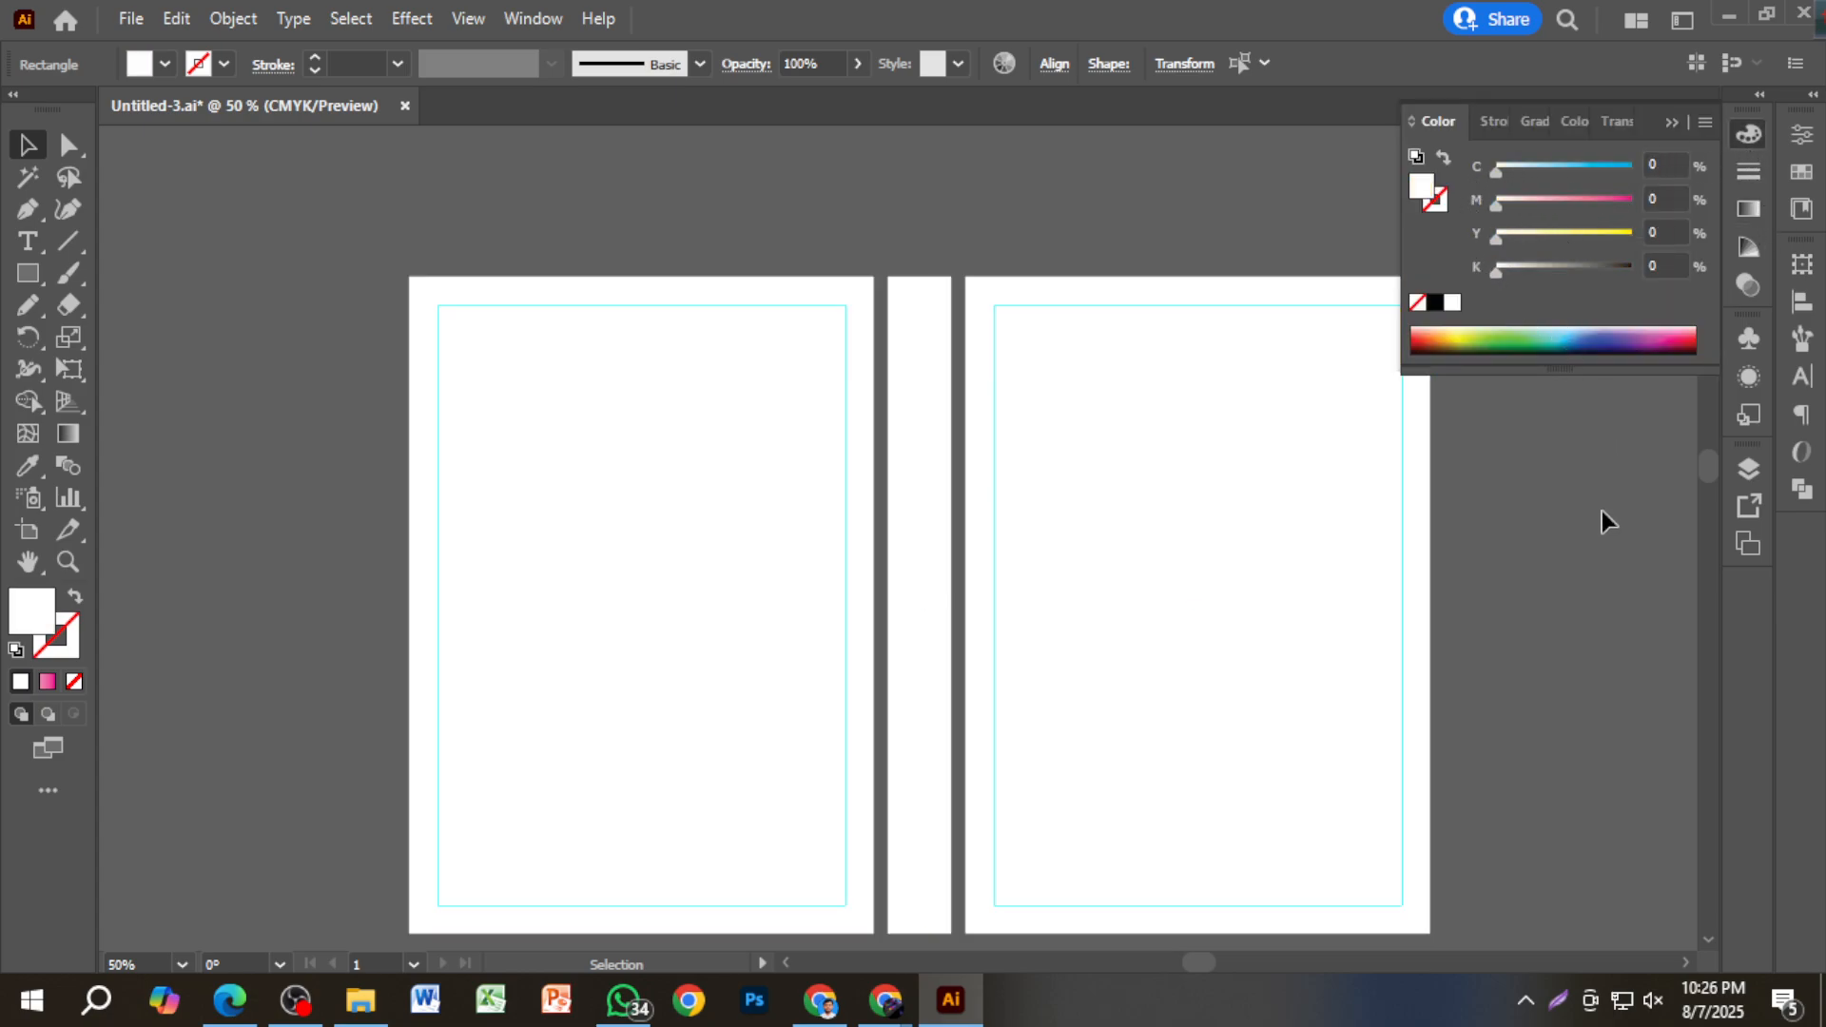
scroll(1424, 573, "down", 1)
left_click_drag(1526, 617, 1163, 592)
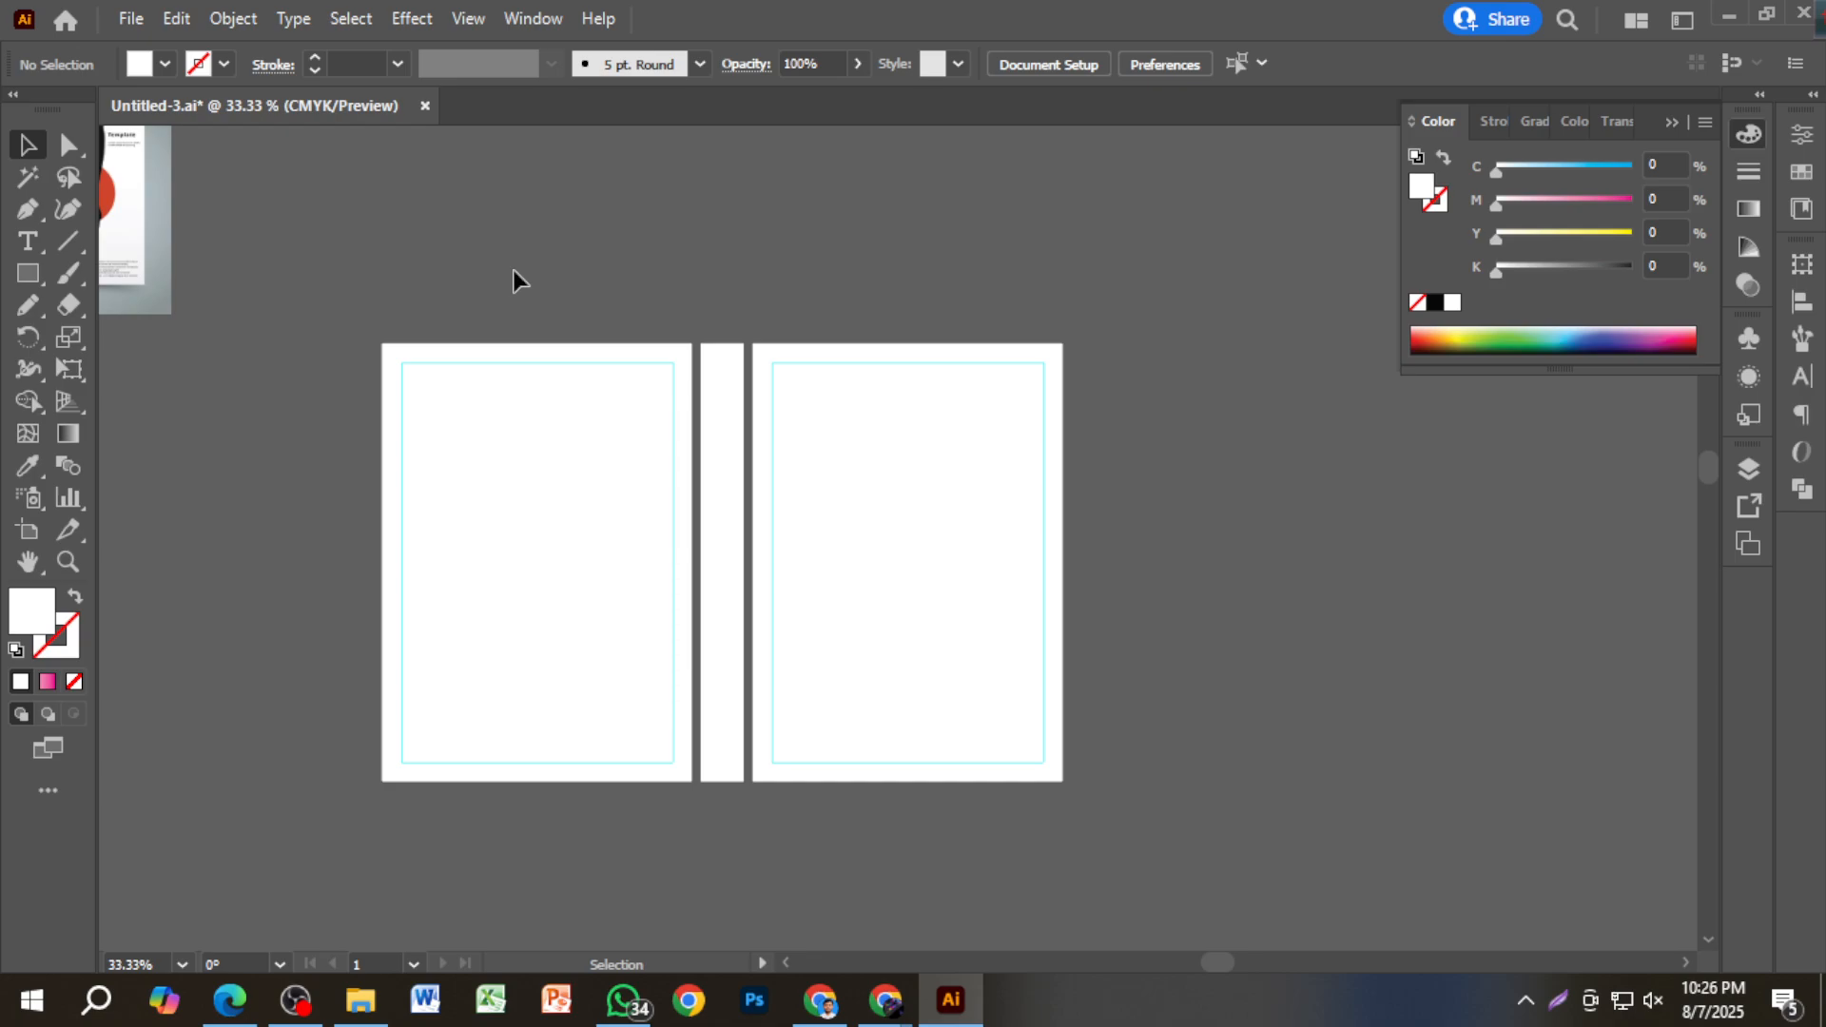
scroll(392, 428, "down", 3)
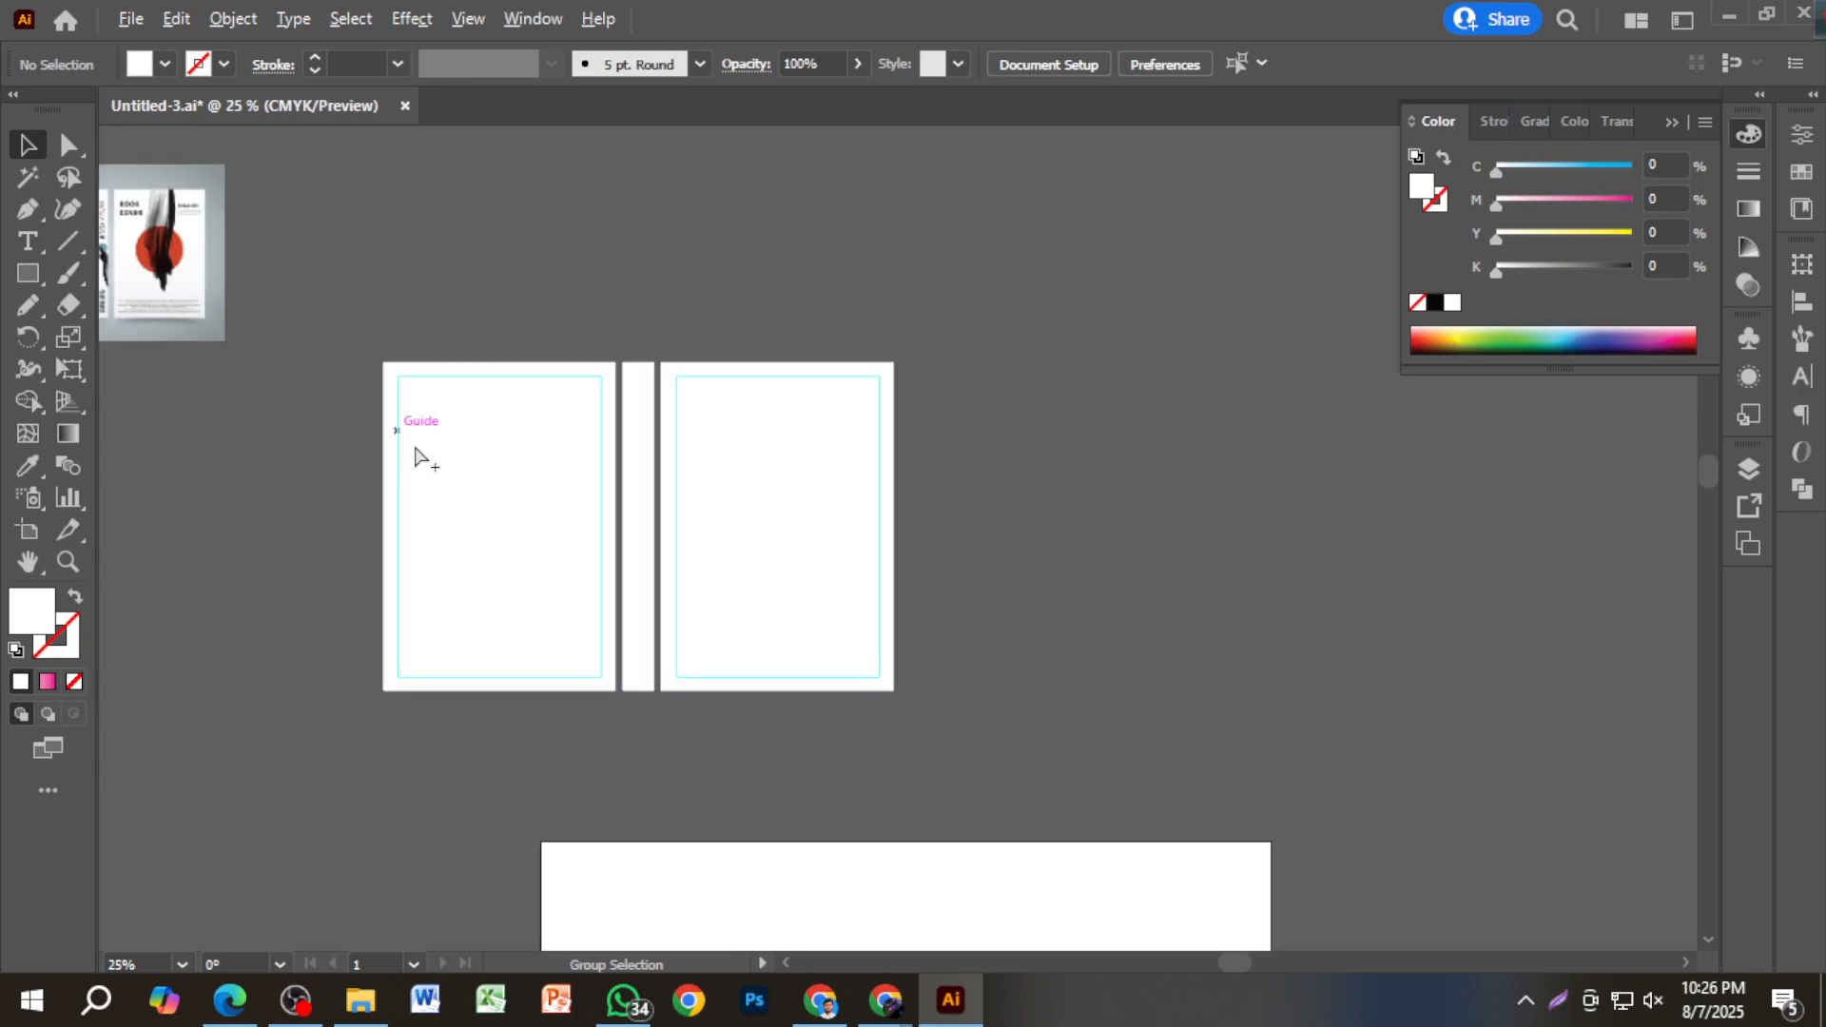
scroll(688, 752, "up", 3)
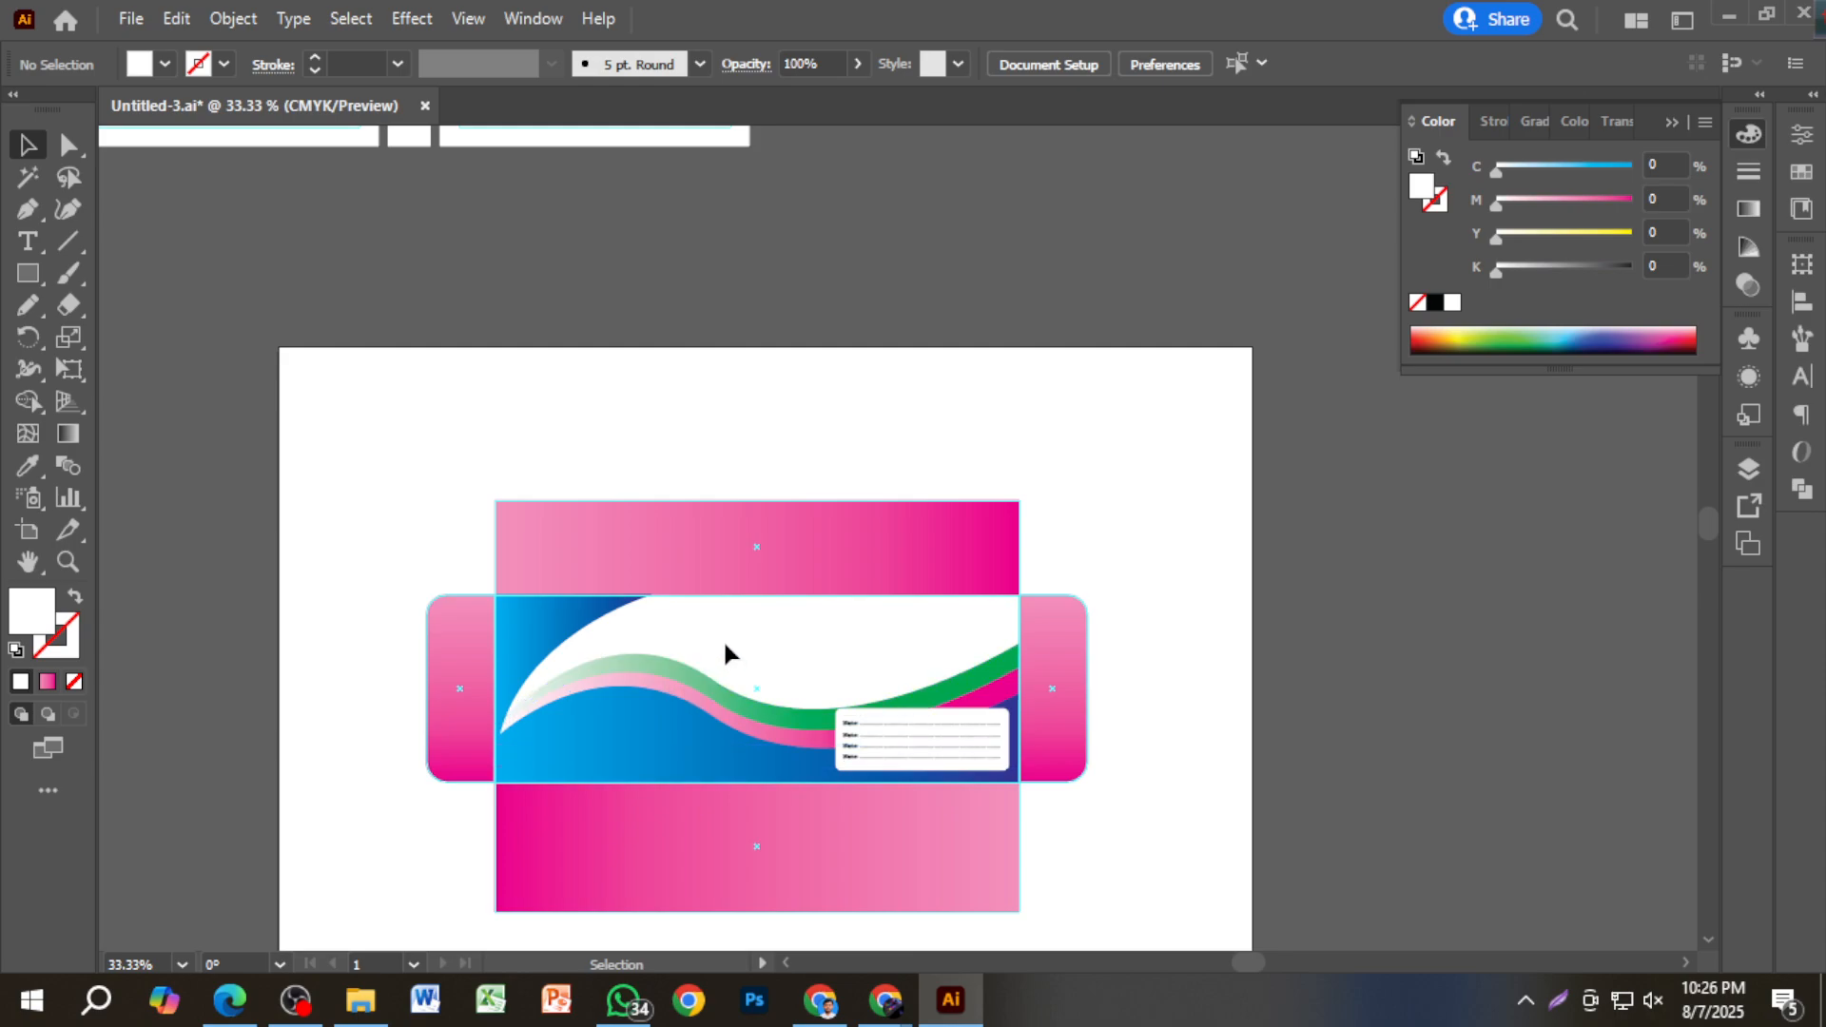
Place a copy of the box template's green, pink and blue wave shapes beside the right cover's lower corner.
left_click(697, 736)
scroll(696, 740, "up", 3)
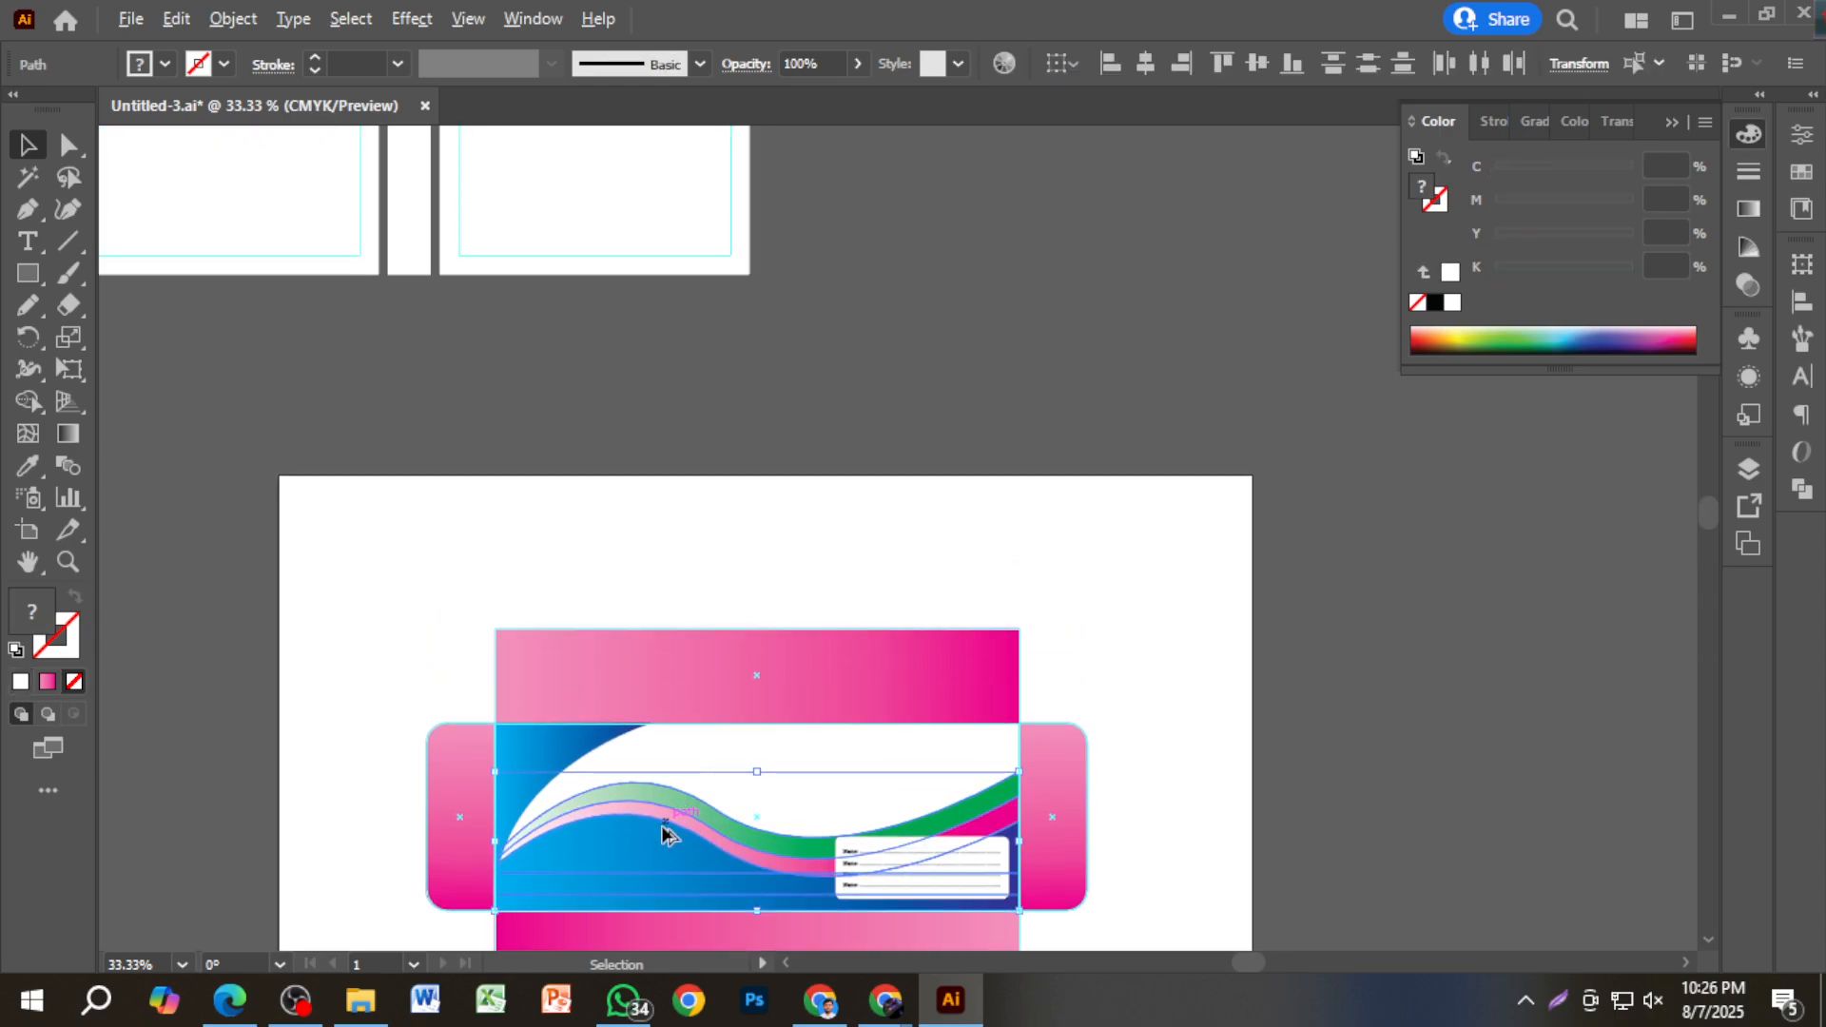
left_click_drag(665, 831, 929, 305)
scroll(929, 314, "up", 3)
scroll(930, 354, "up", 7)
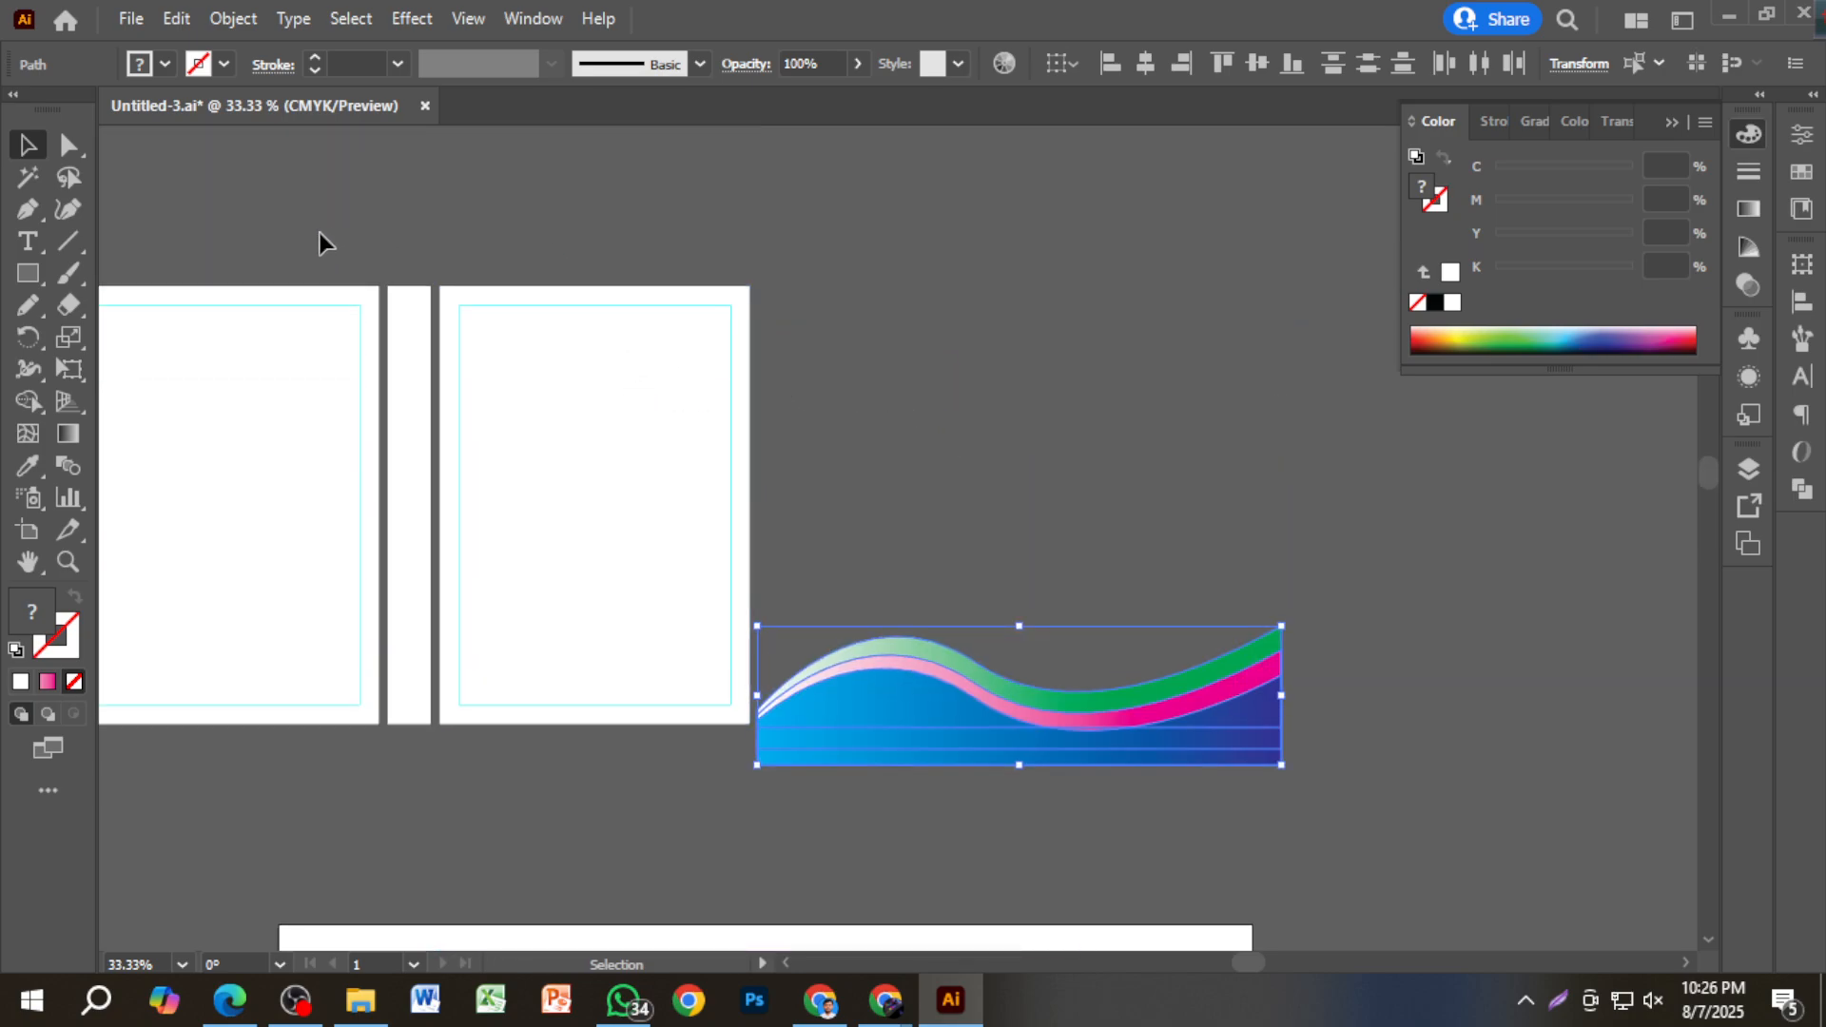
Group the copied green, pink and blue wave shapes into one object.
left_click(583, 448)
left_click(777, 493)
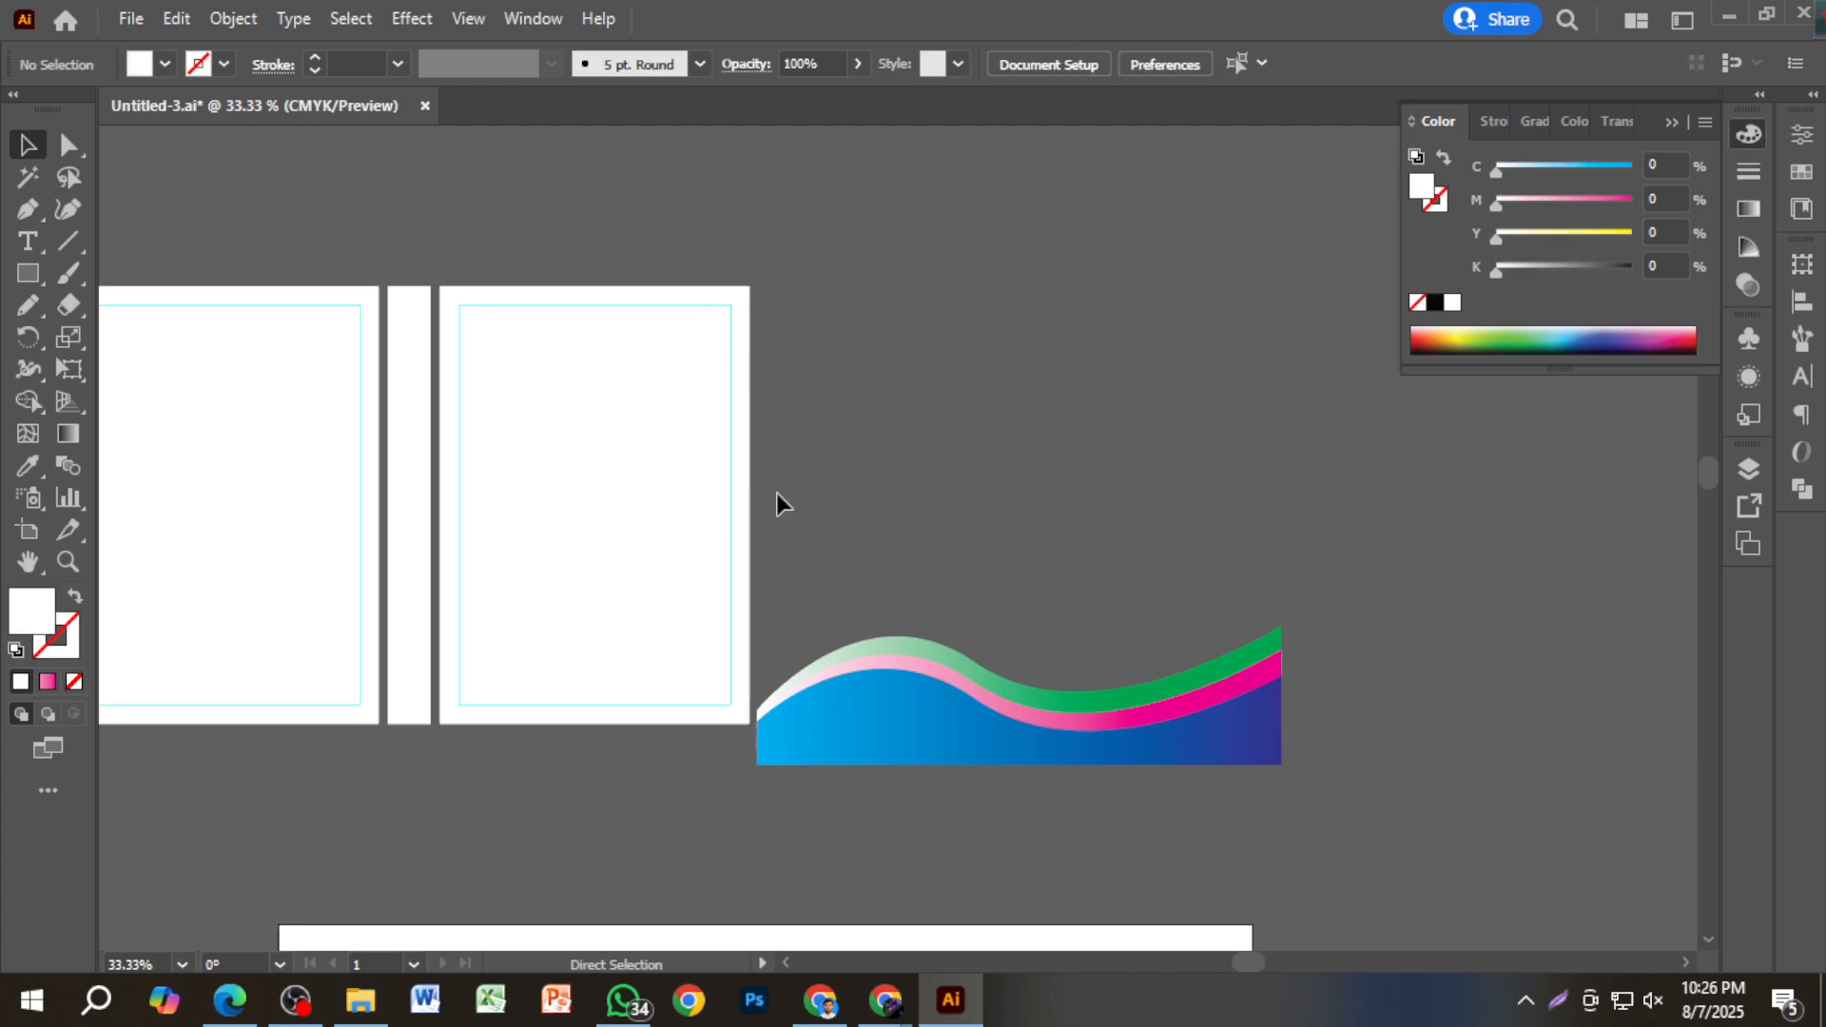
left_click_drag(898, 689, 686, 441)
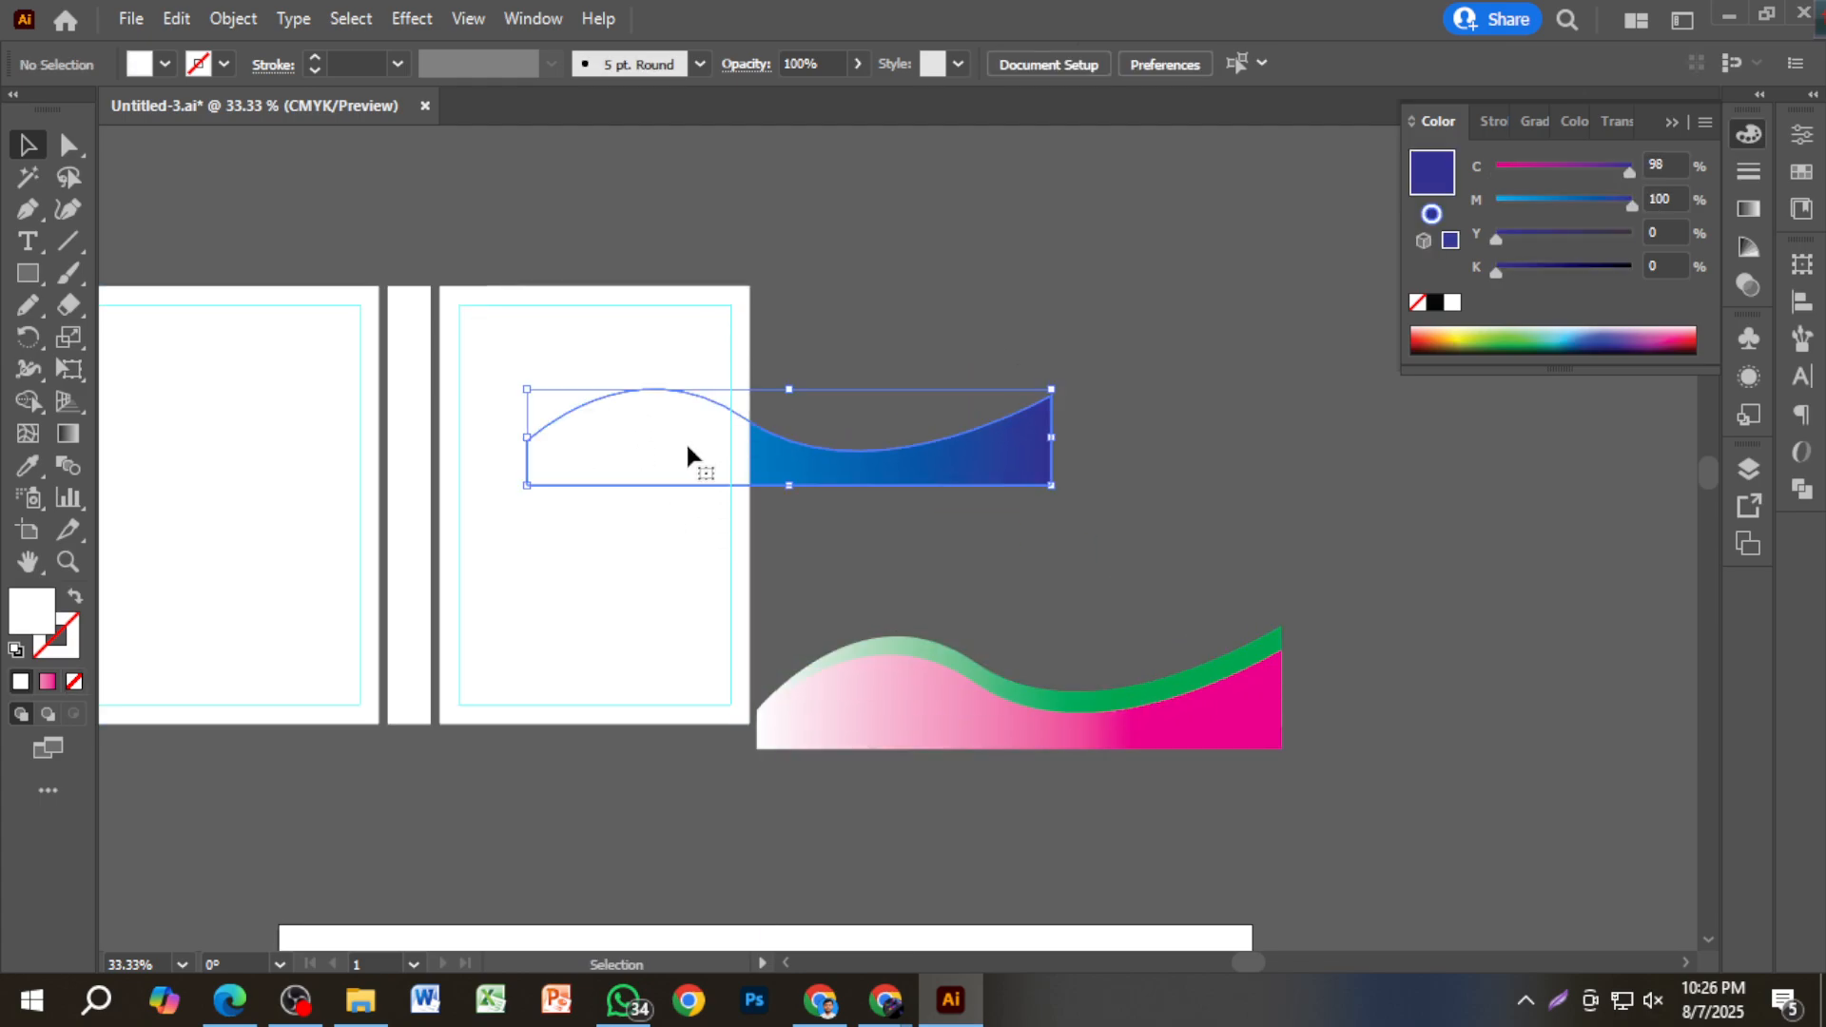
key("ctrl+z")
left_click_drag(1001, 533, 1111, 794)
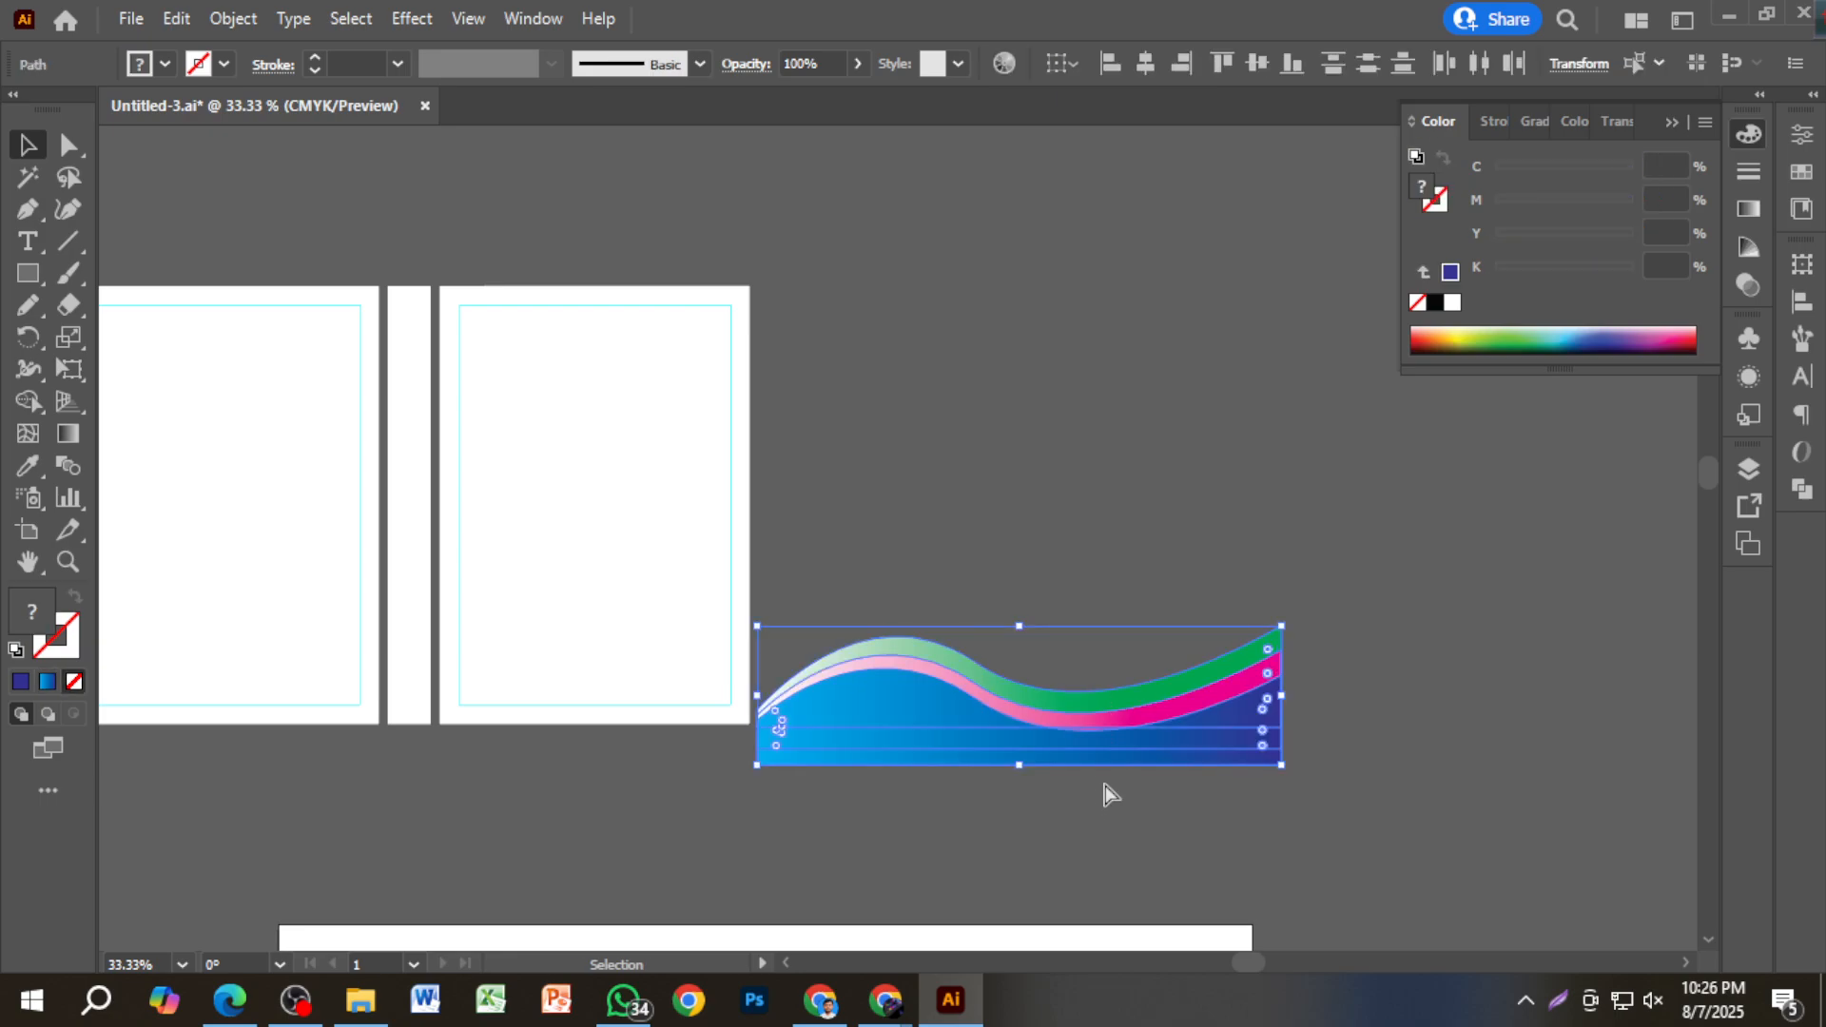
key("ctrl+g")
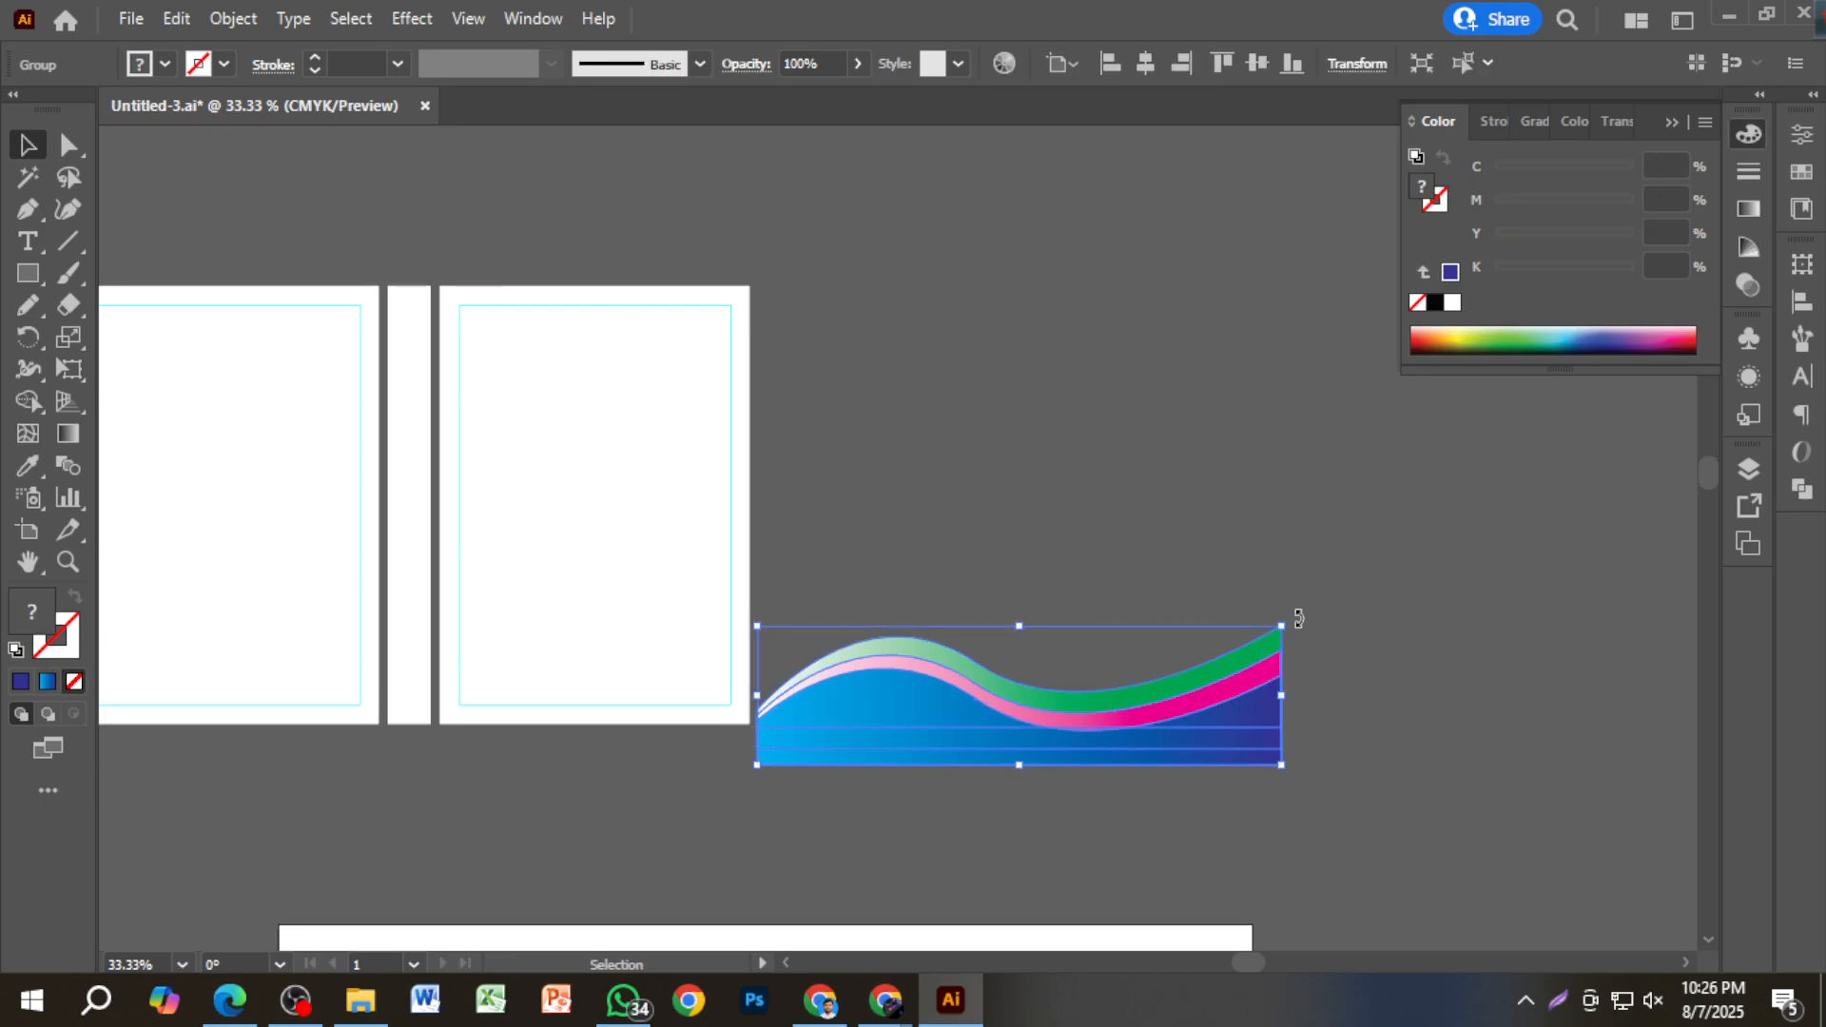
Move the wave group onto the lower part of the left cover, overlapping the spine.
scroll(1161, 727, "down", 3)
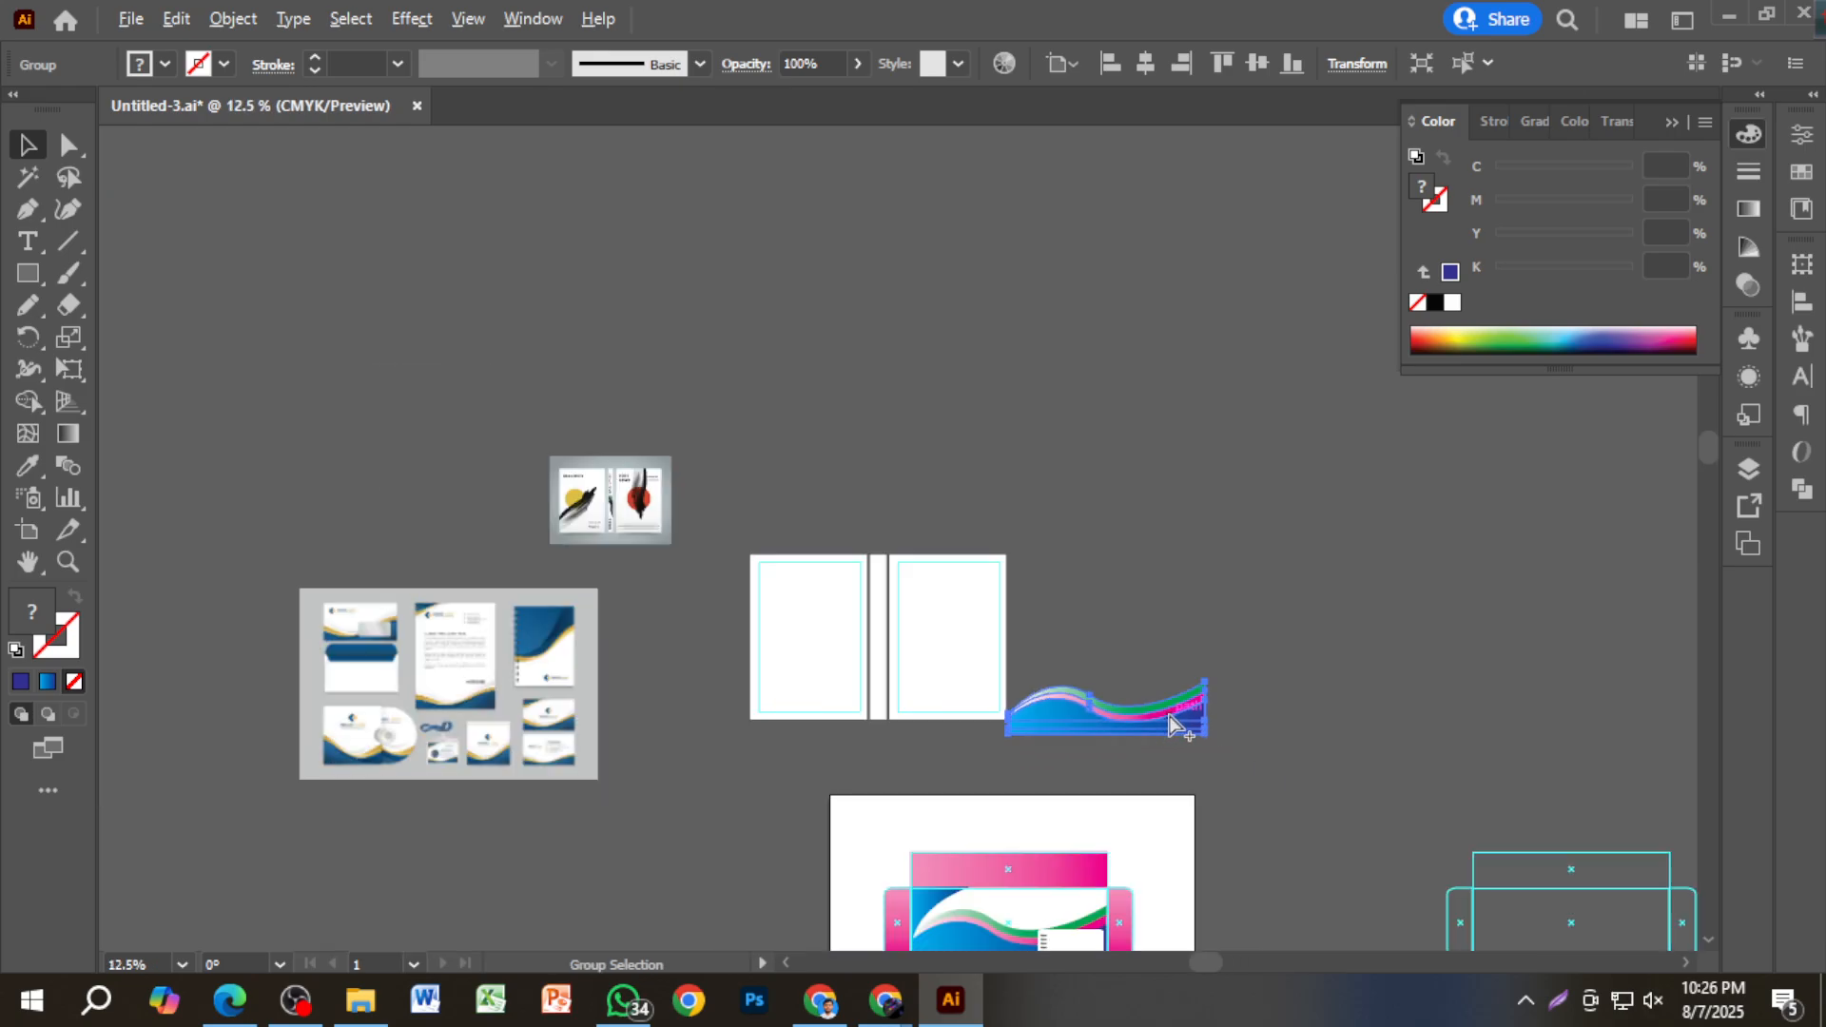
scroll(475, 704, "up", 2)
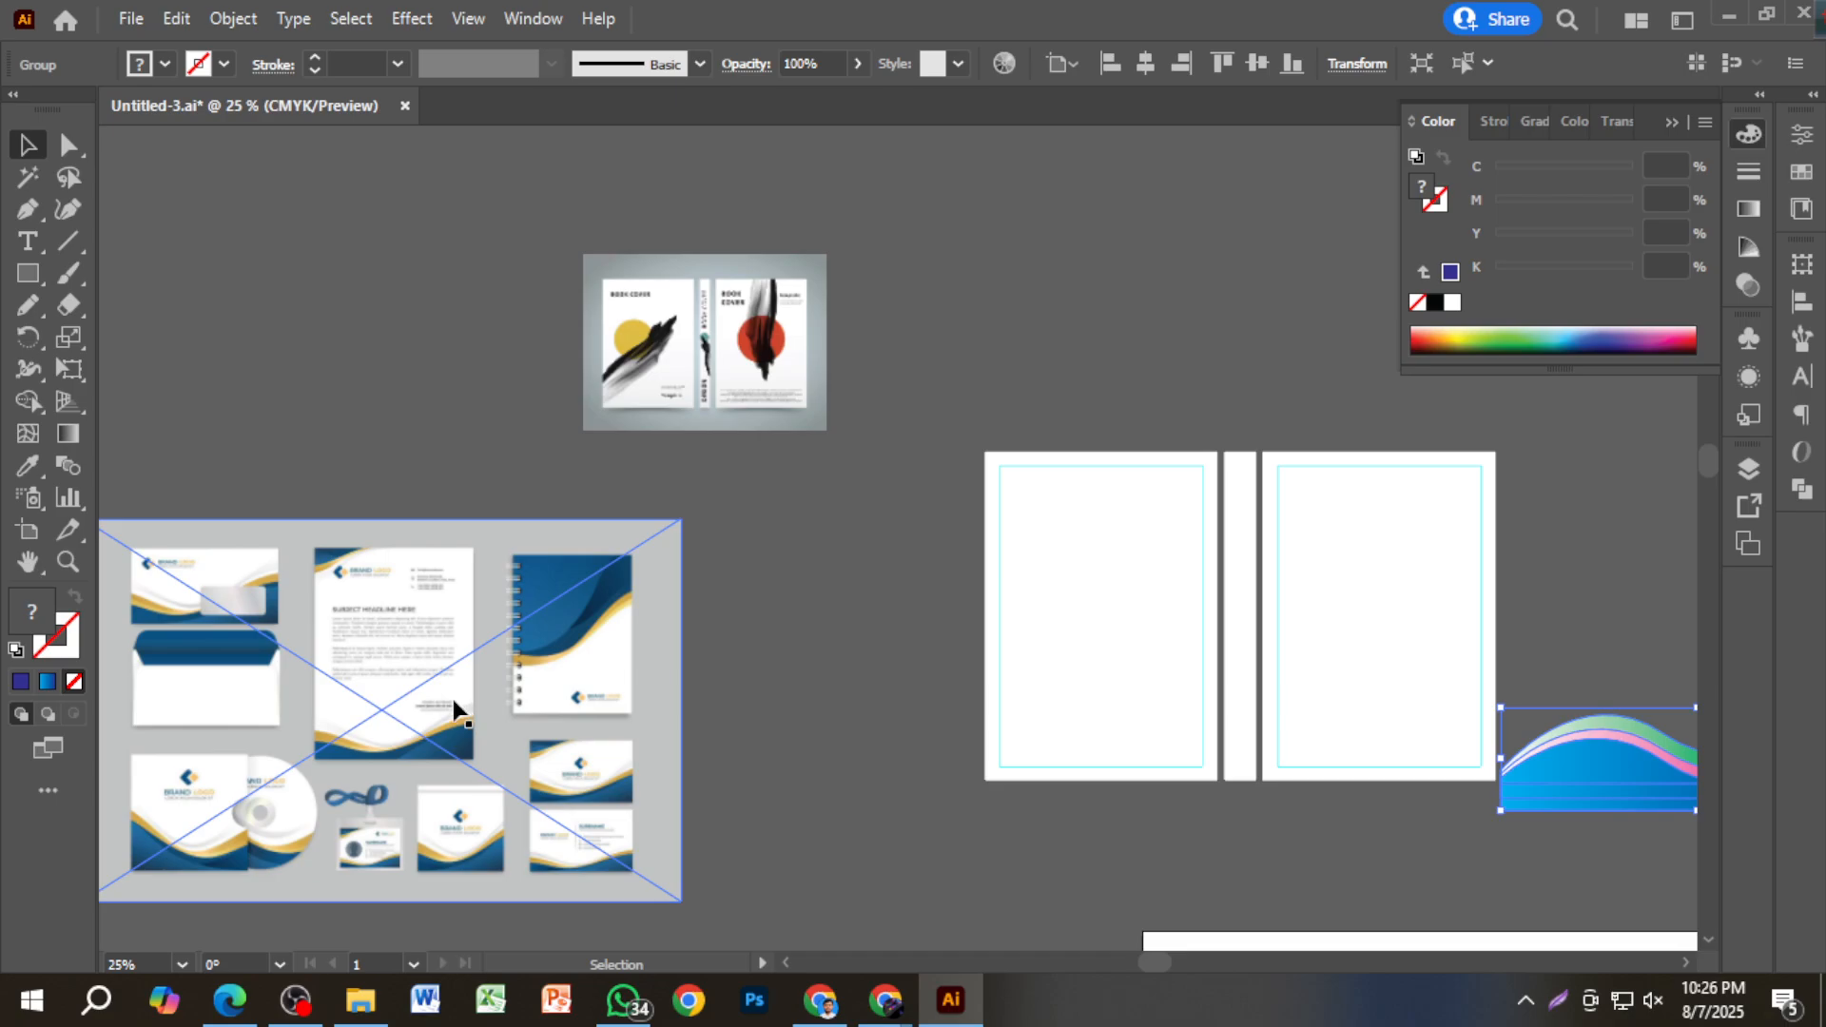
key("space")
left_click_drag(1300, 731, 1155, 681)
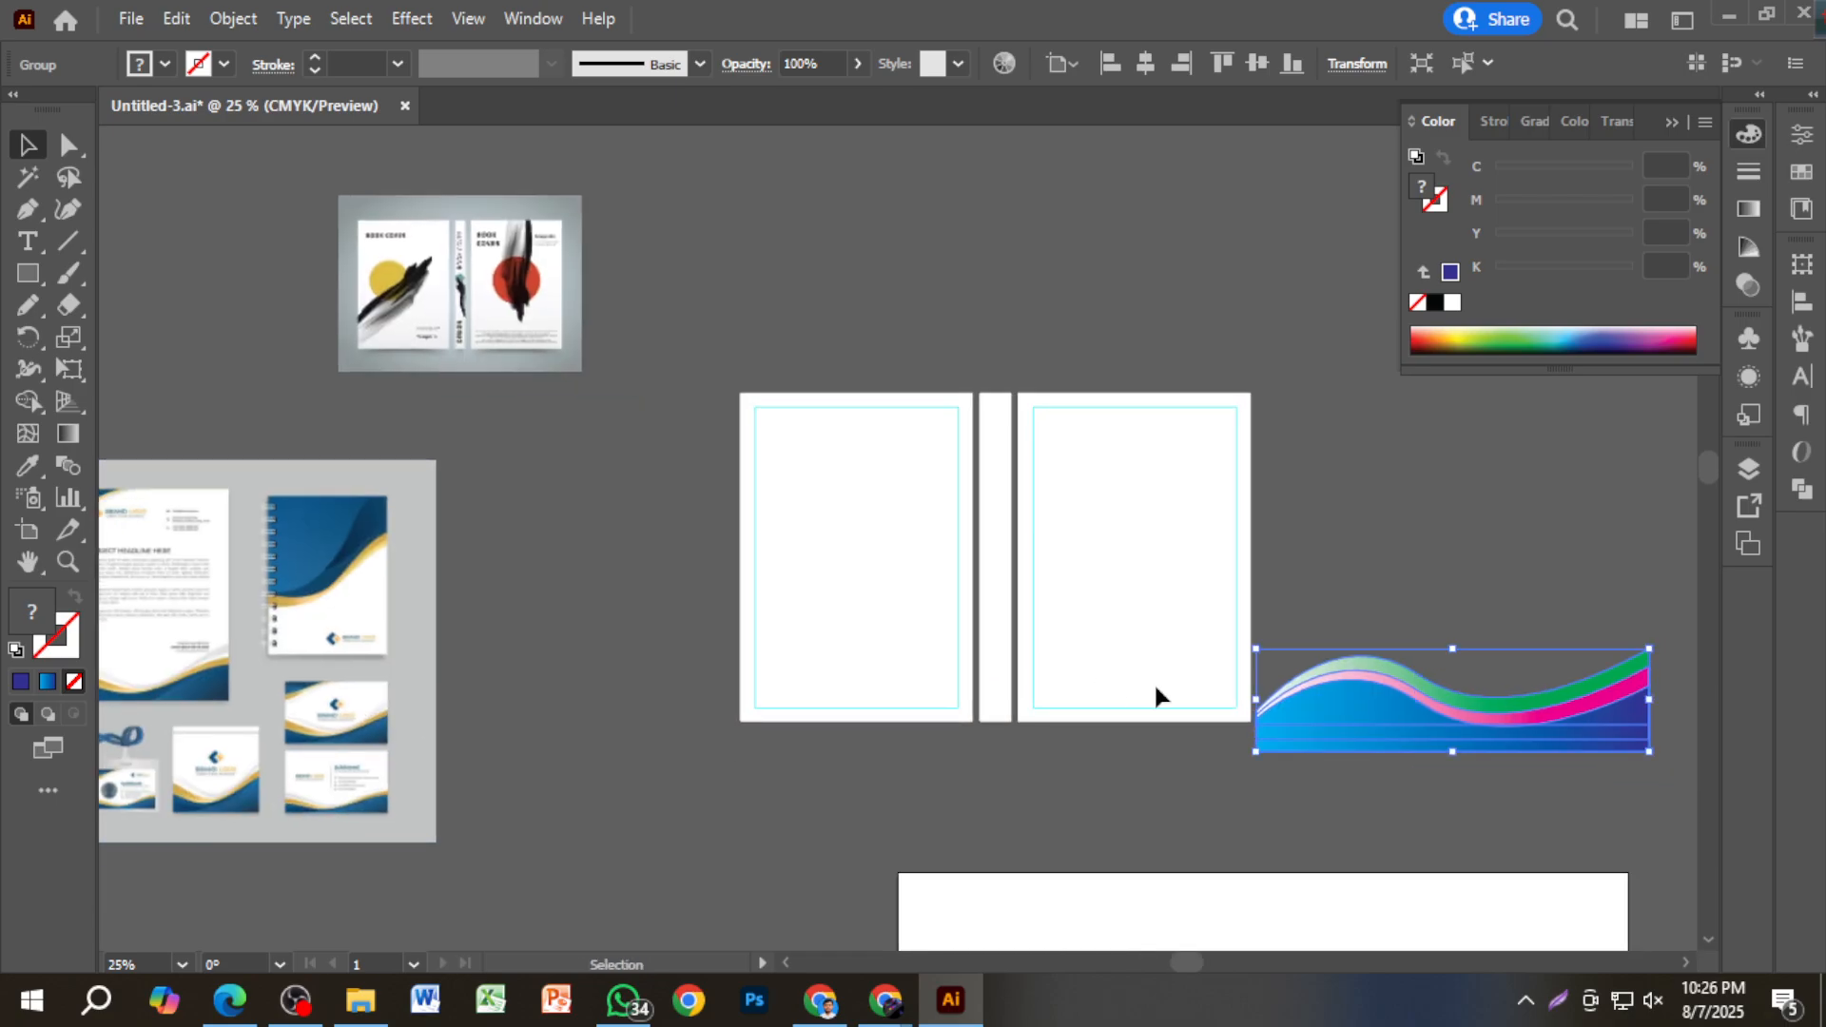
left_click_drag(1379, 726, 782, 705)
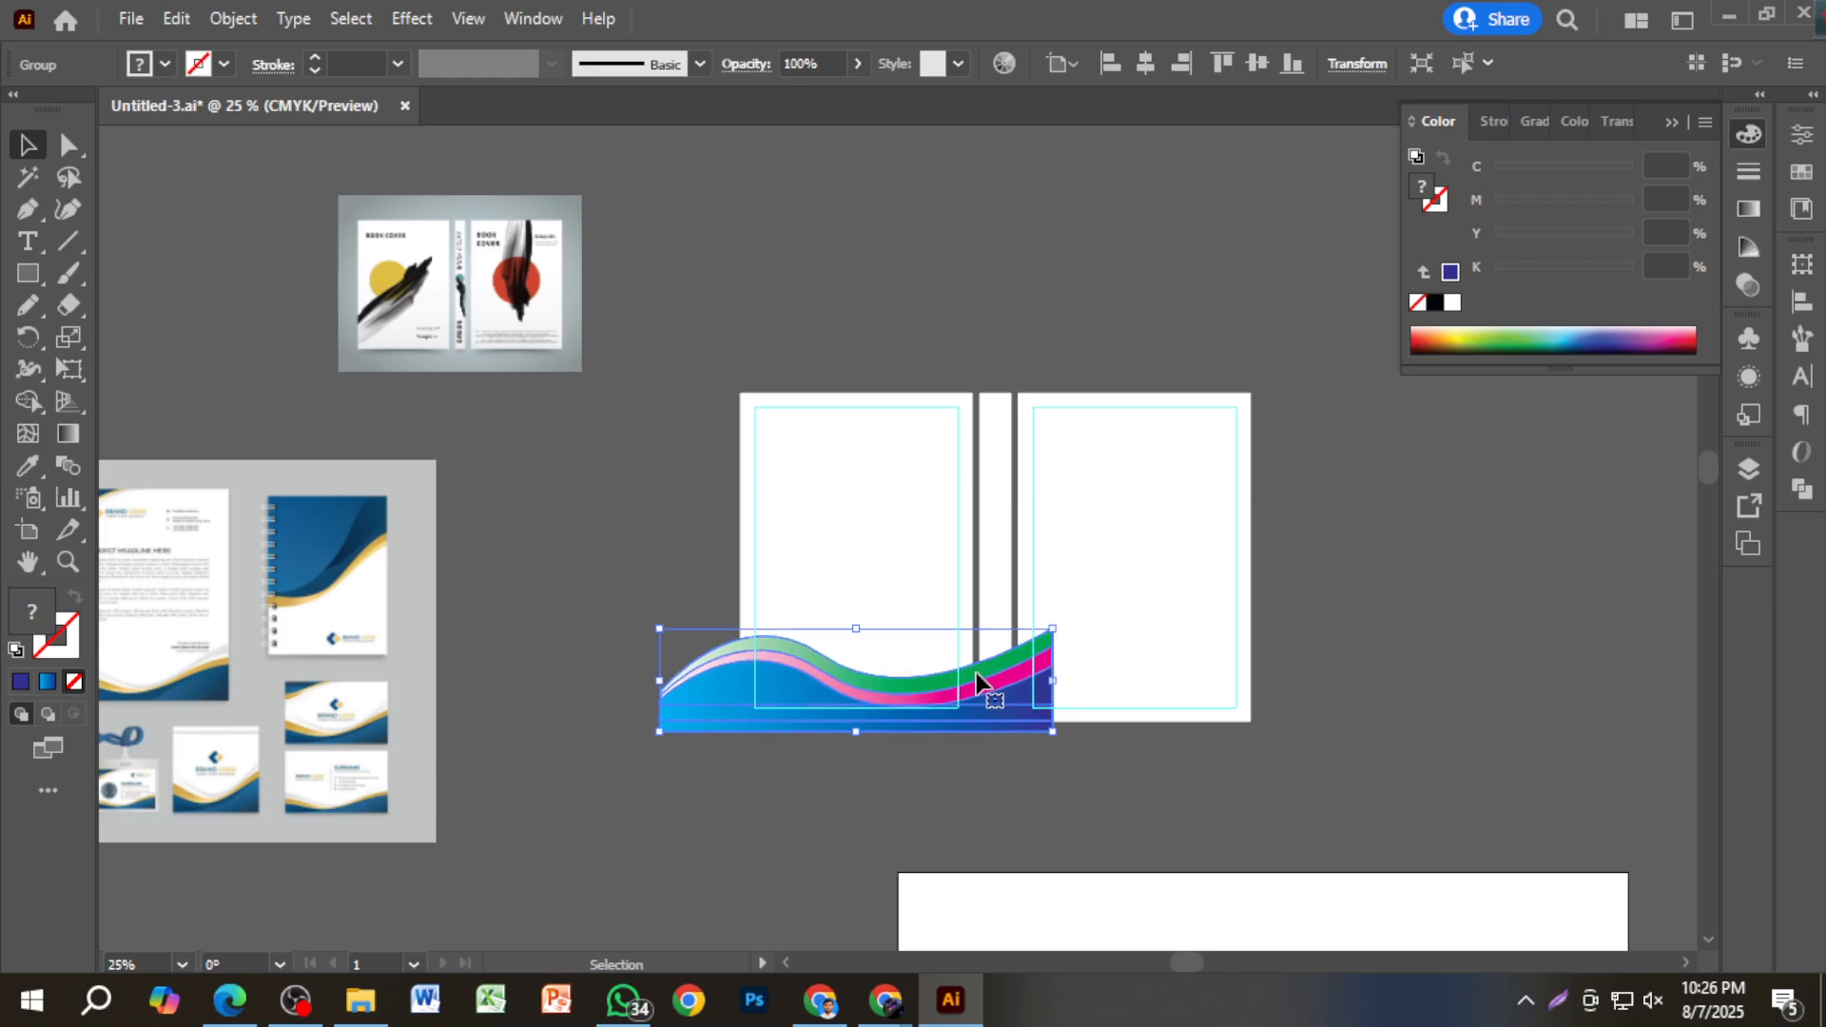
Enlarge the wave group and rotate it counterclockwise so it rises toward the right cover, leaving it deselected.
left_click_drag(852, 628, 826, 594)
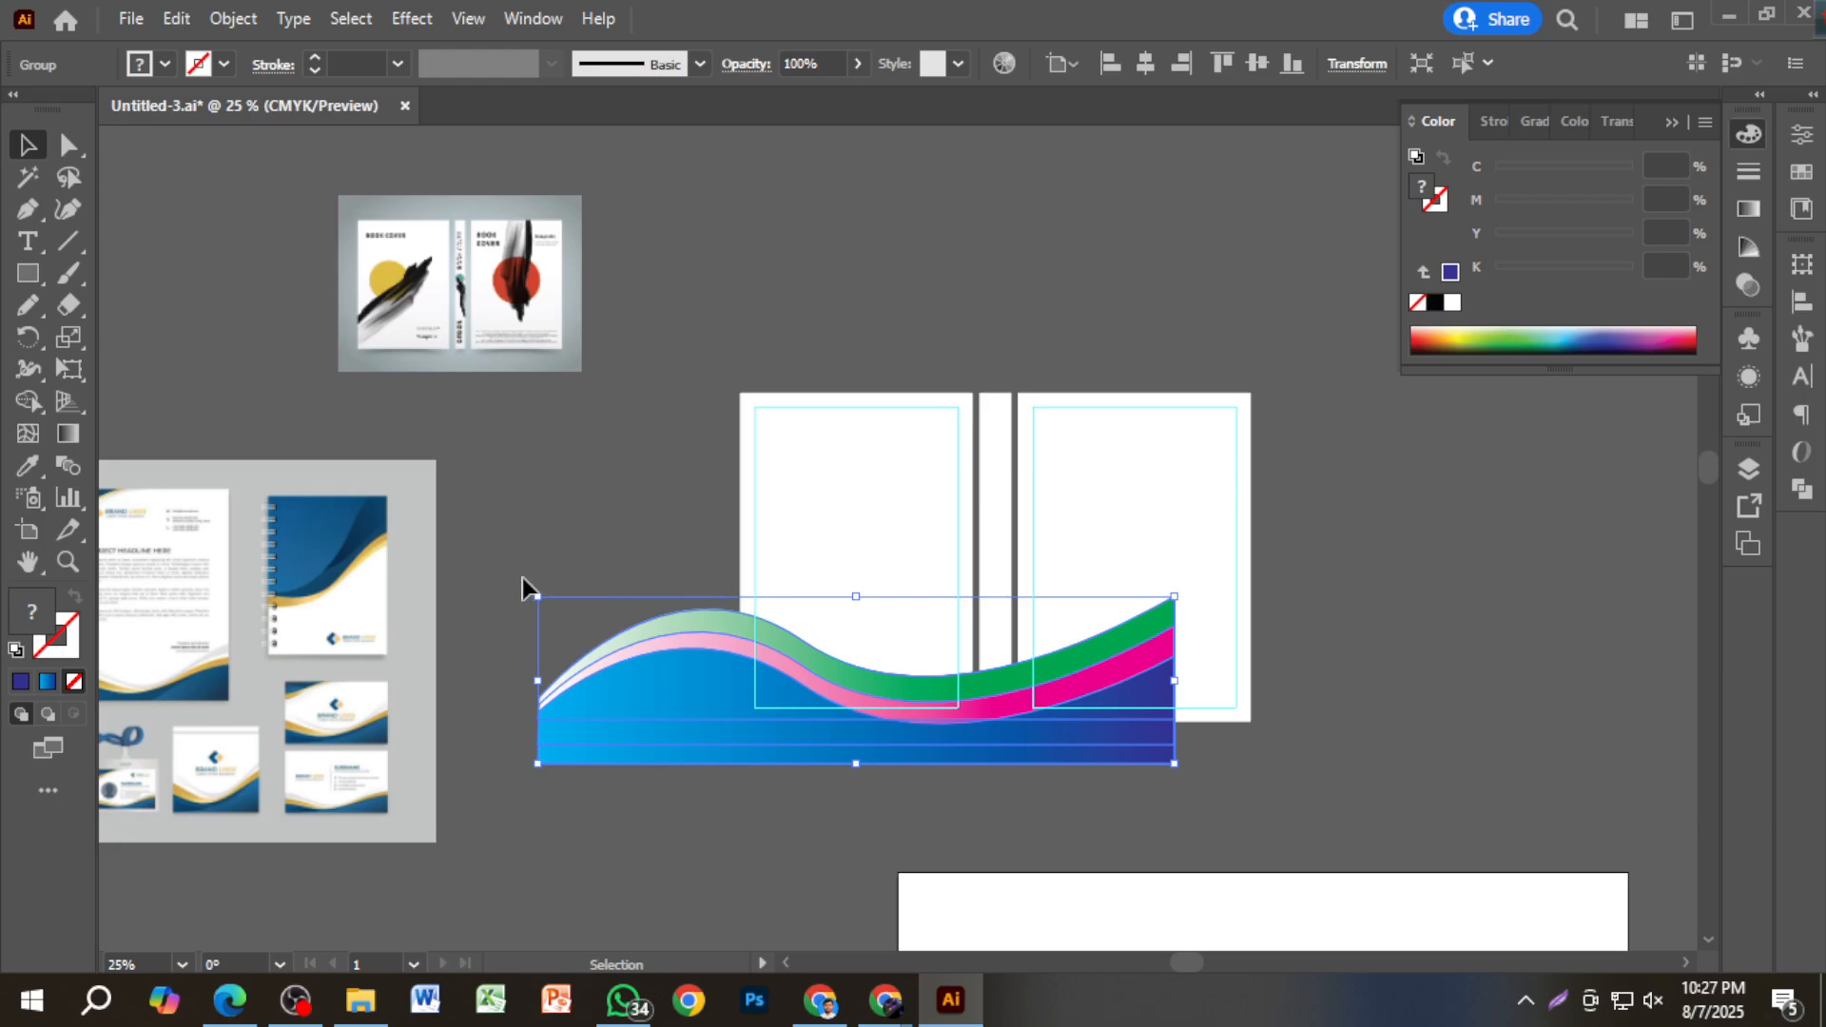
left_click_drag(523, 591, 493, 708)
left_click(1003, 774)
Resize and reposition the tilted wave group so it sweeps across the left cover's lower part up to the spine.
scroll(929, 746, "up", 2)
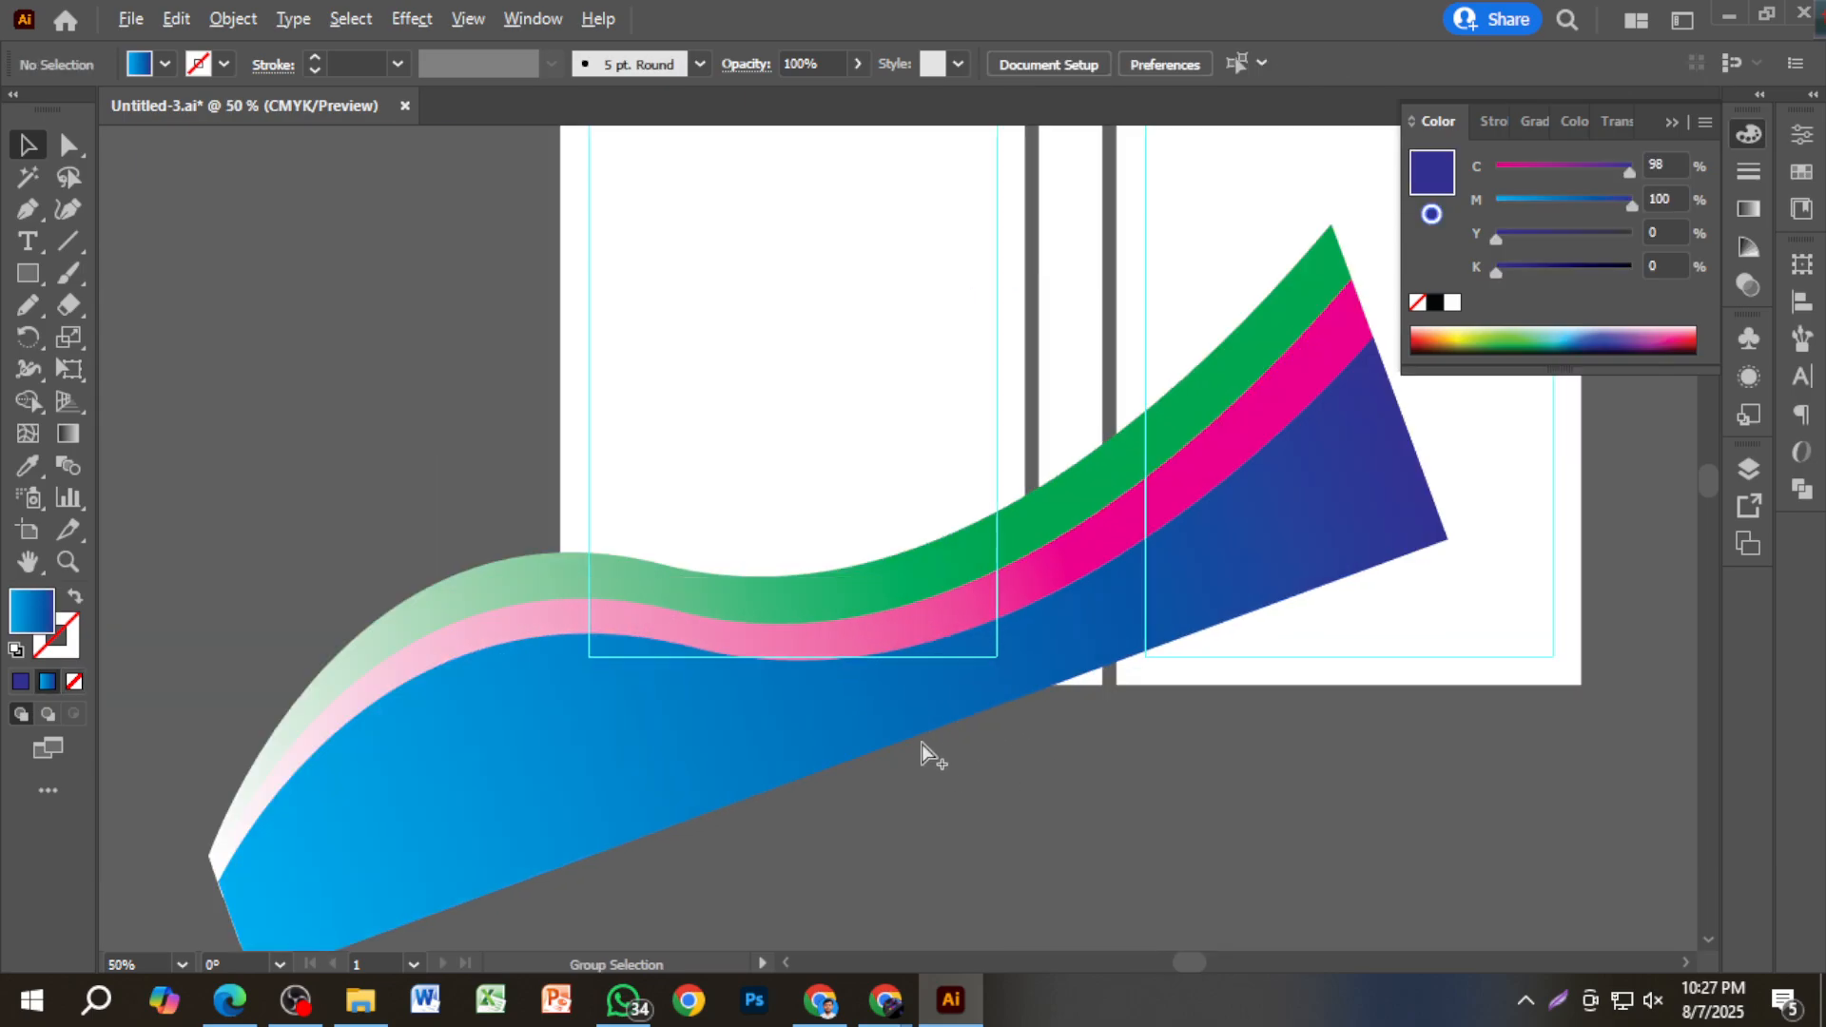
left_click_drag(900, 696, 831, 767)
left_click(877, 692)
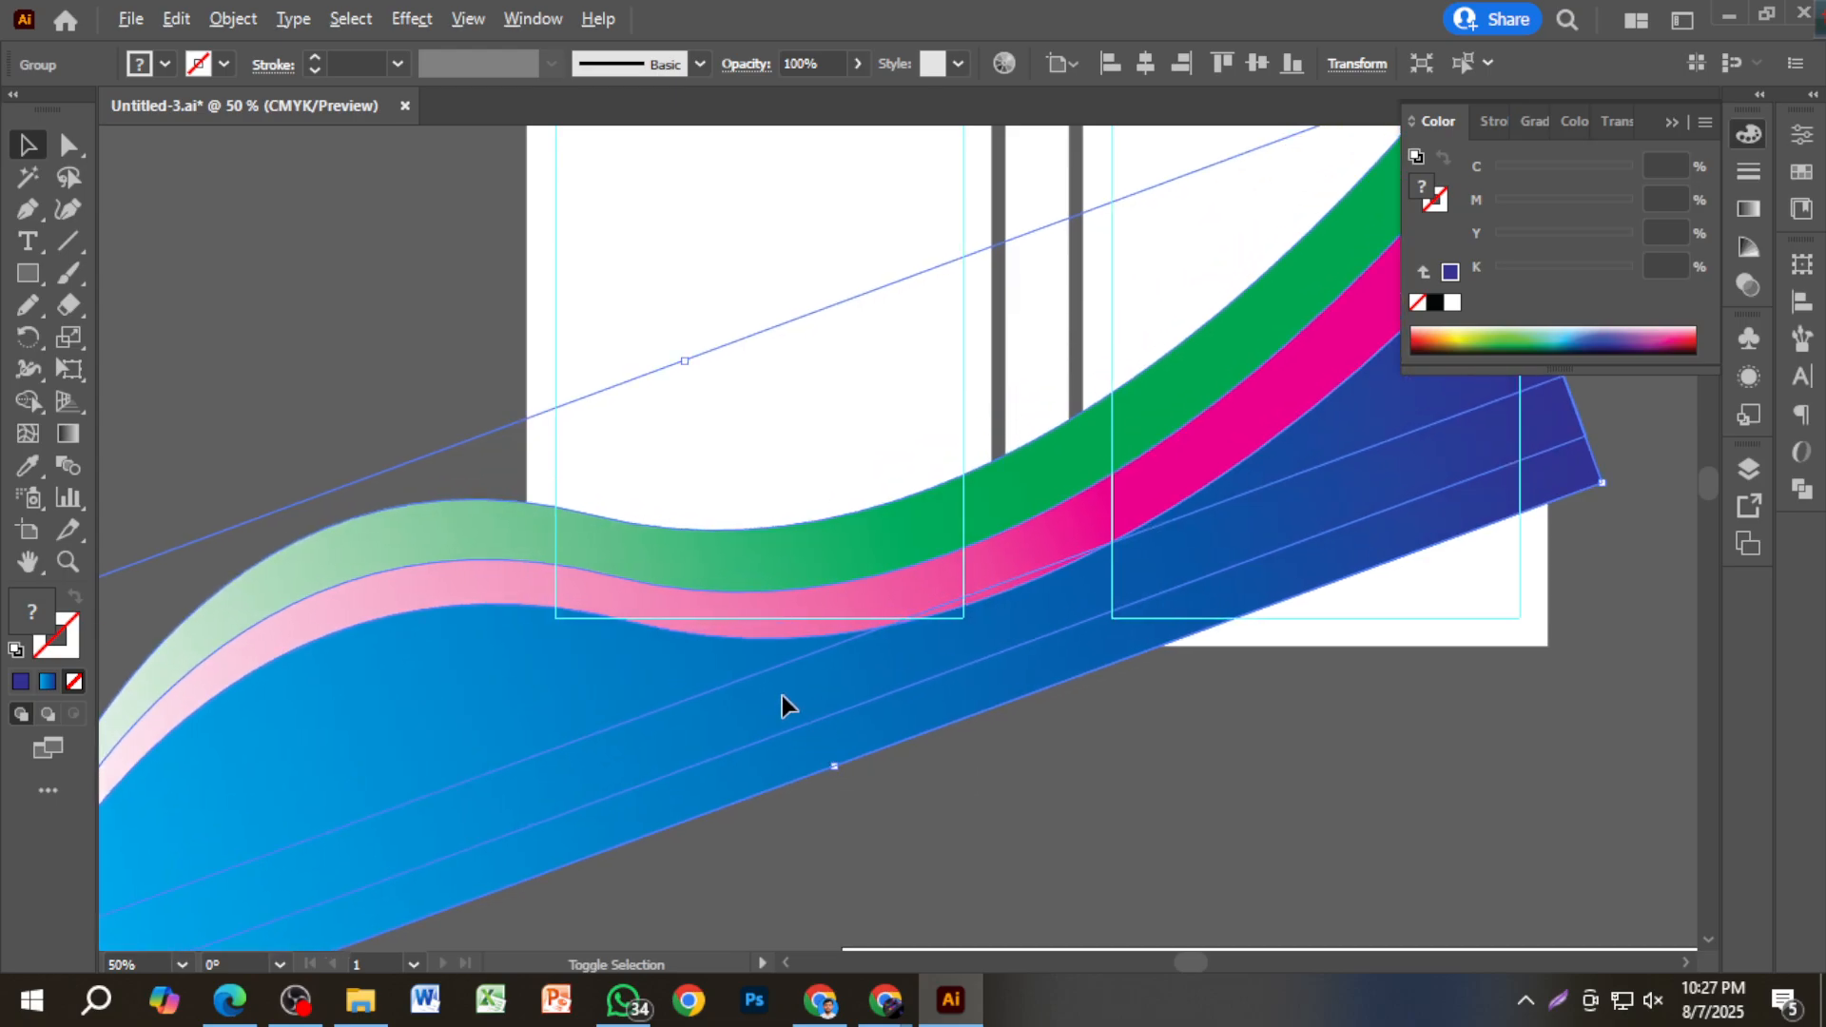
scroll(783, 701, "down", 3)
left_click_drag(1034, 561, 917, 617)
scroll(740, 721, "up", 3)
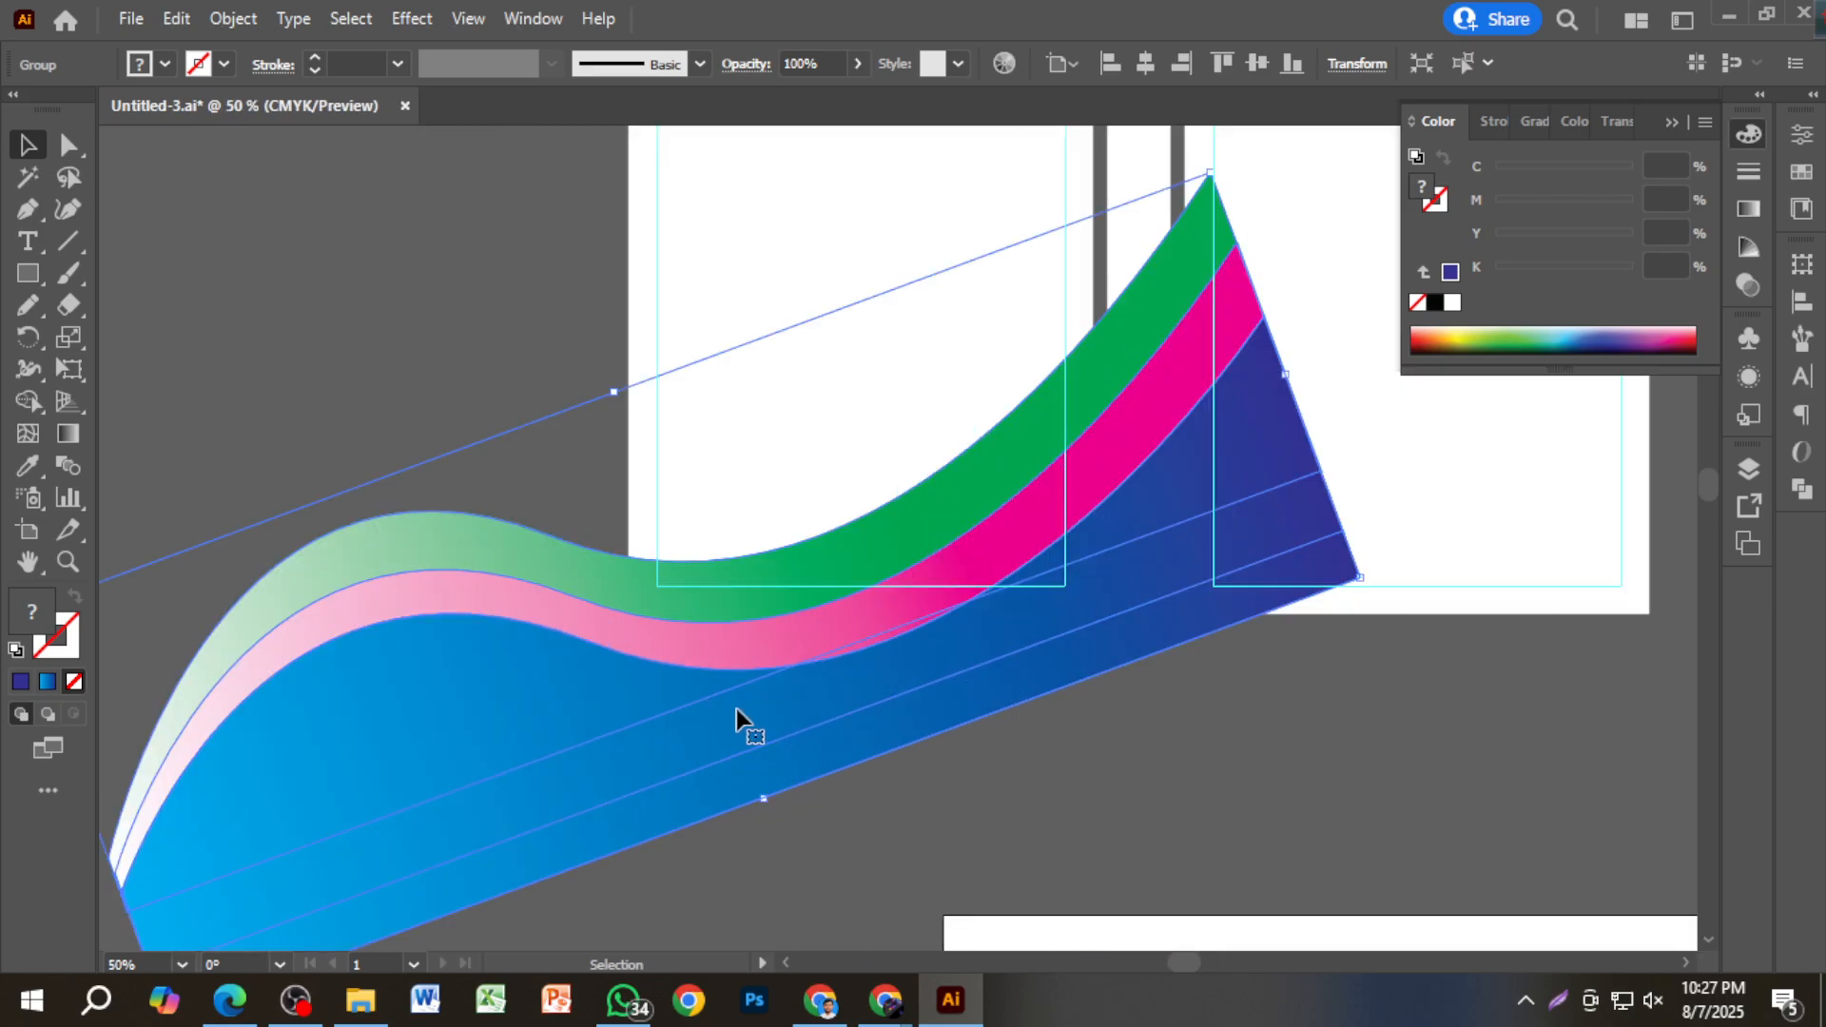
left_click_drag(811, 697, 776, 742)
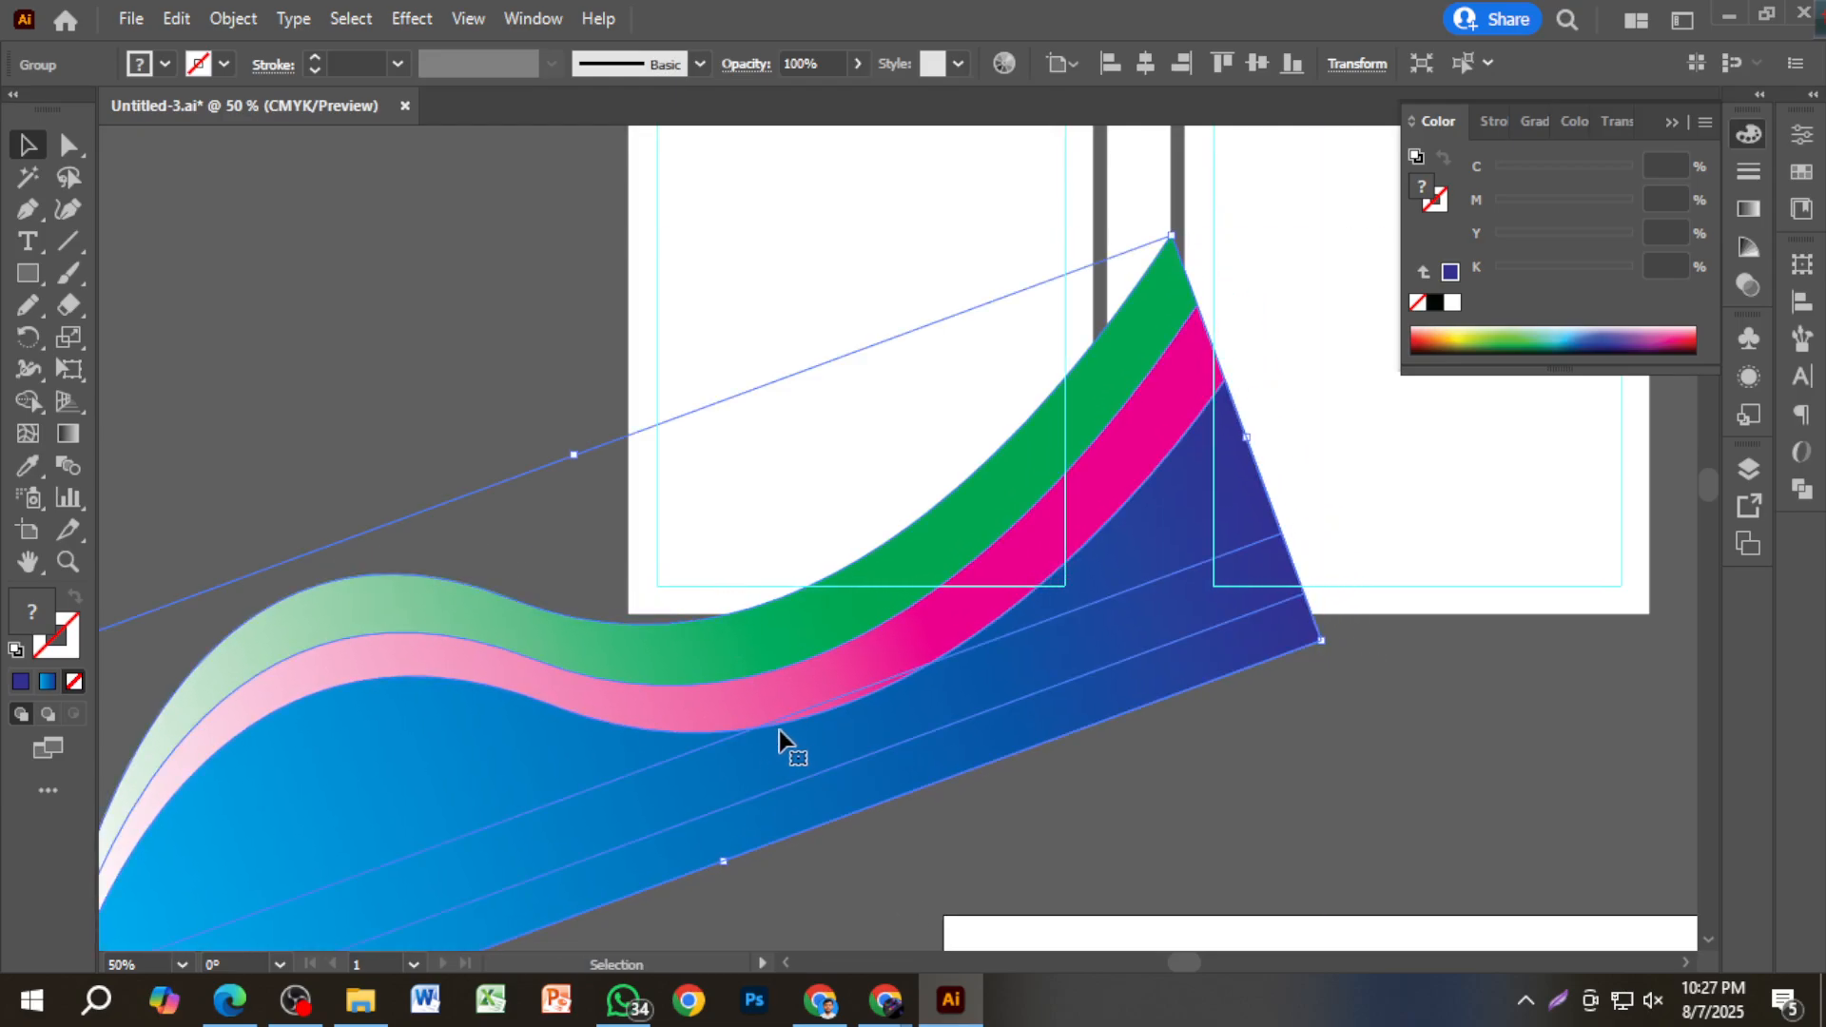
left_click_drag(577, 463, 611, 536)
left_click_drag(595, 701, 781, 561)
left_click_drag(921, 553, 915, 529)
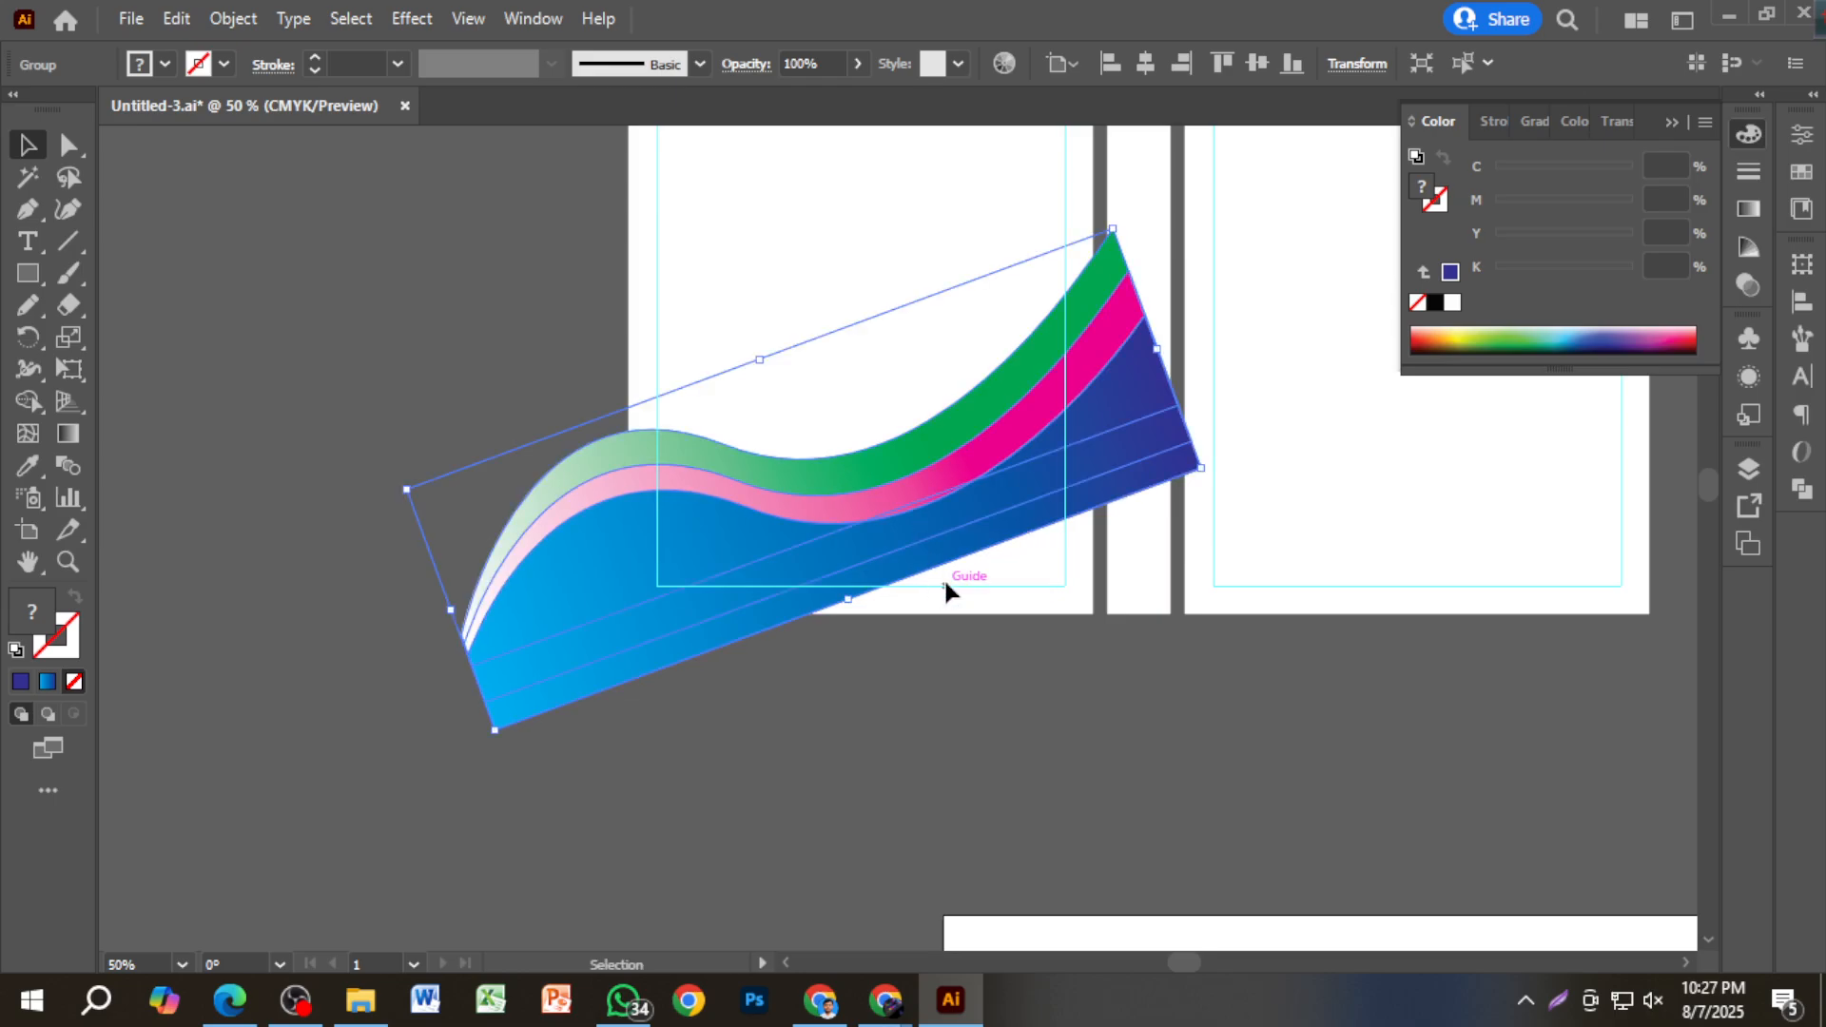
left_click(904, 684)
scroll(903, 683, "down", 1)
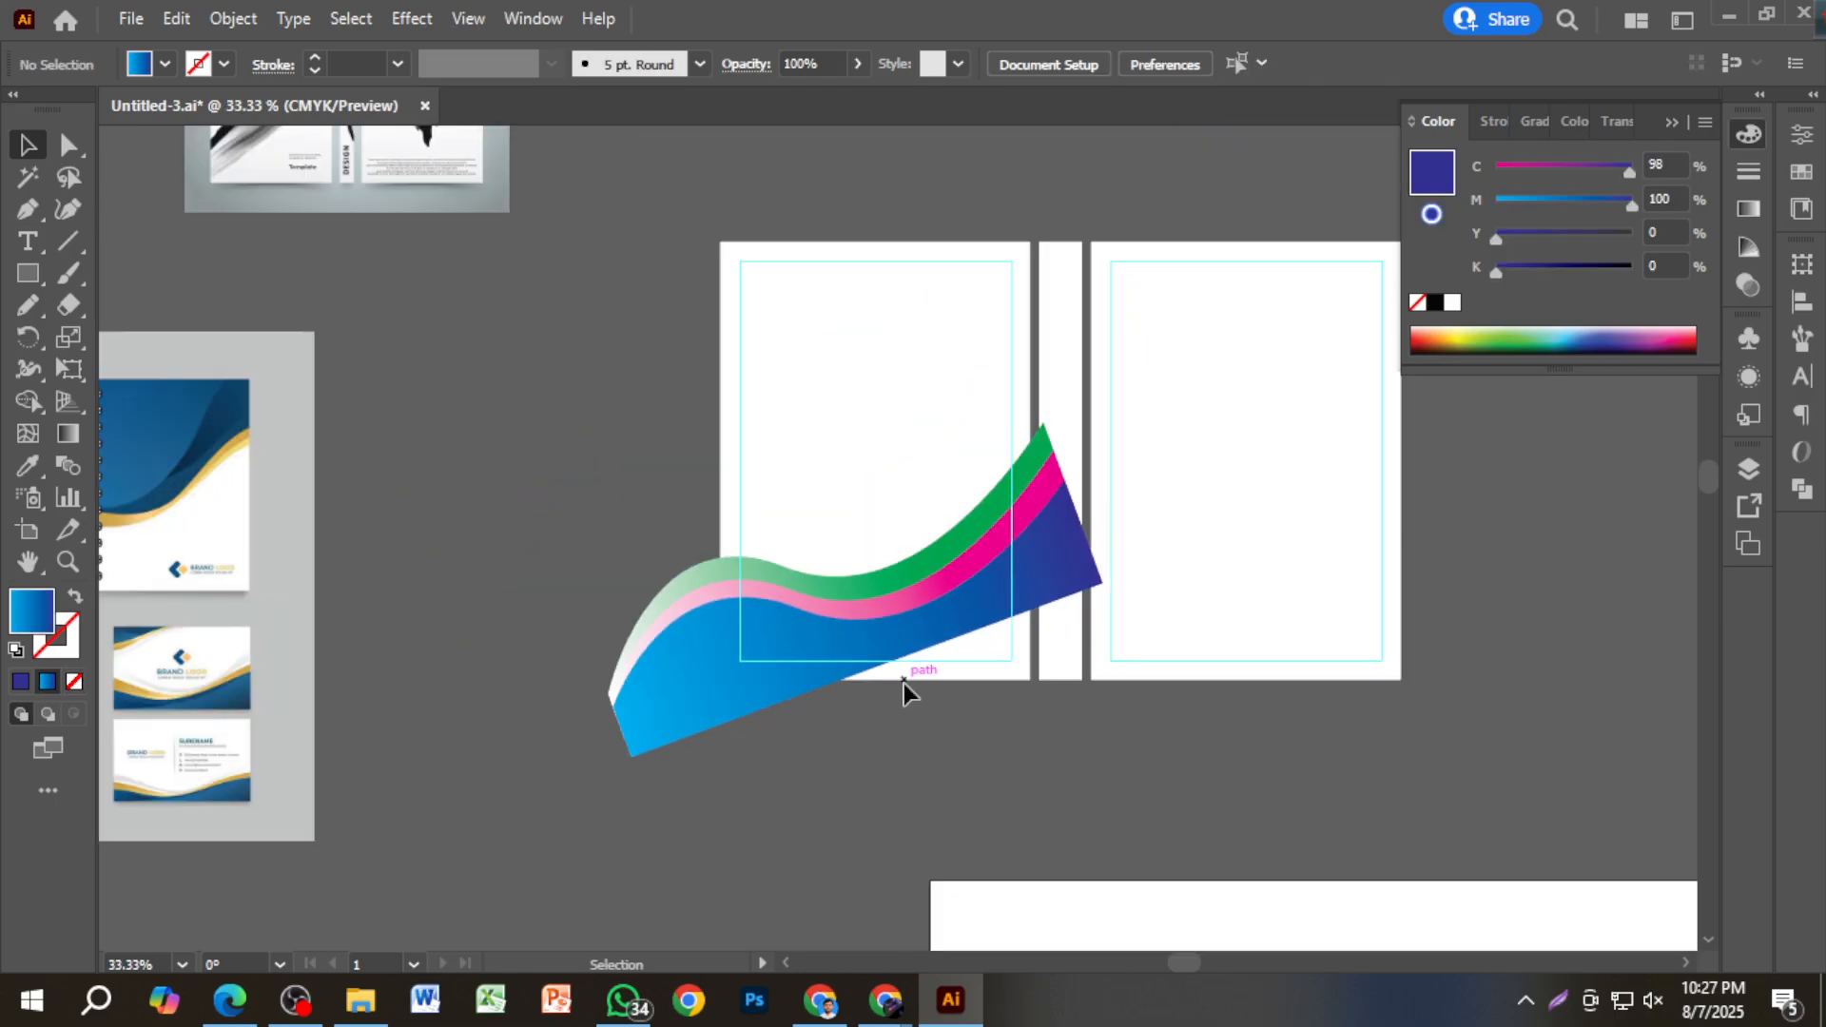
scroll(941, 643, "up", 2)
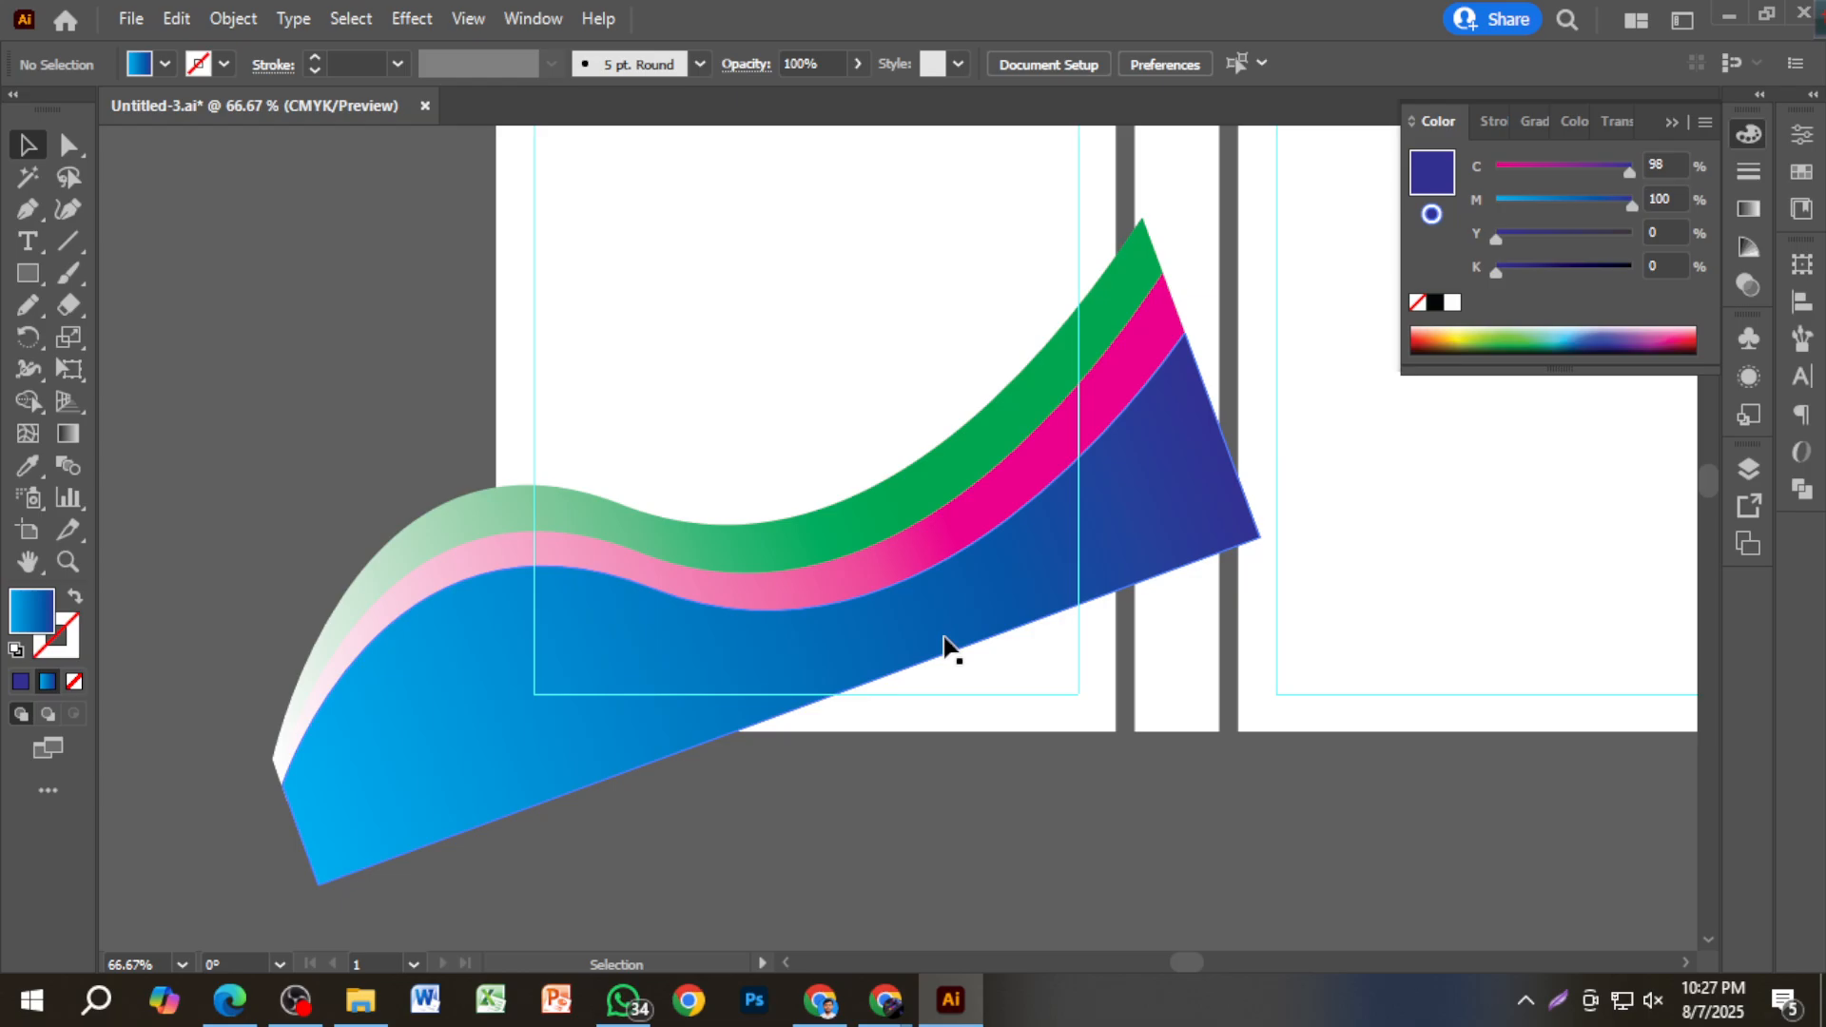
scroll(948, 647, "down", 1)
scroll(1110, 621, "up", 2)
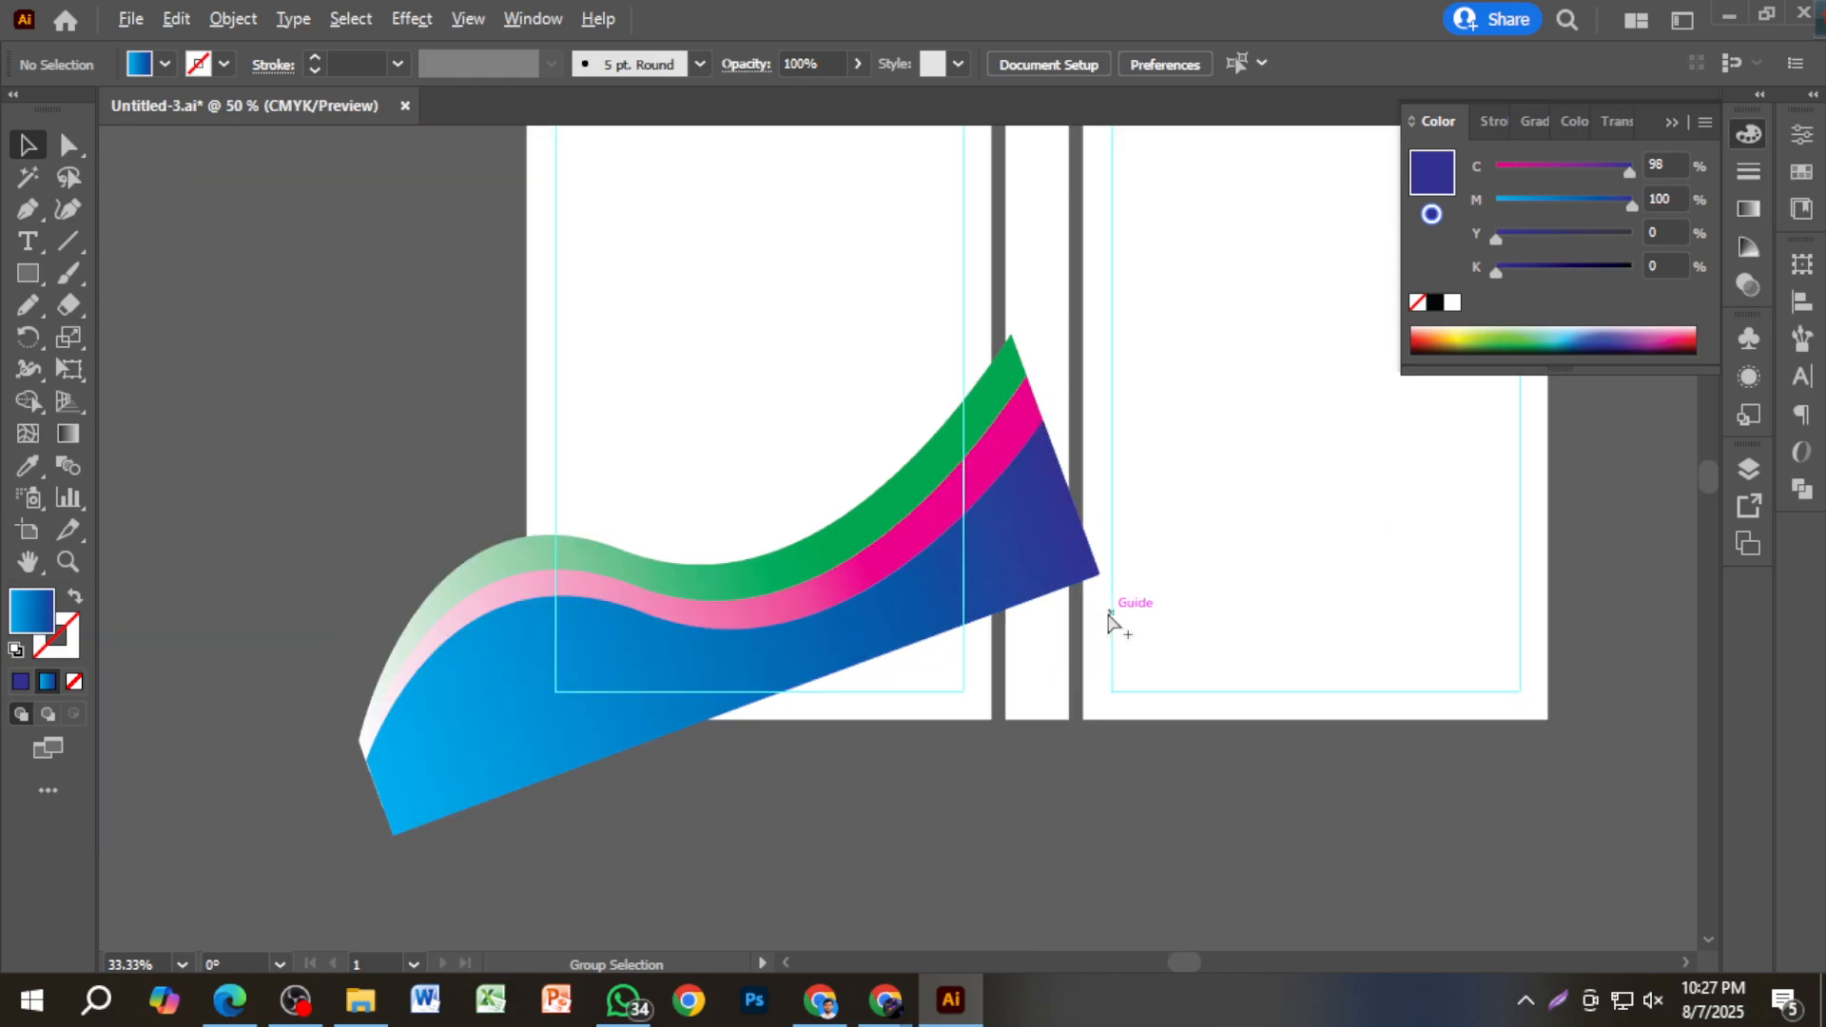
scroll(1110, 620, "down", 1)
scroll(1110, 620, "down", 1)
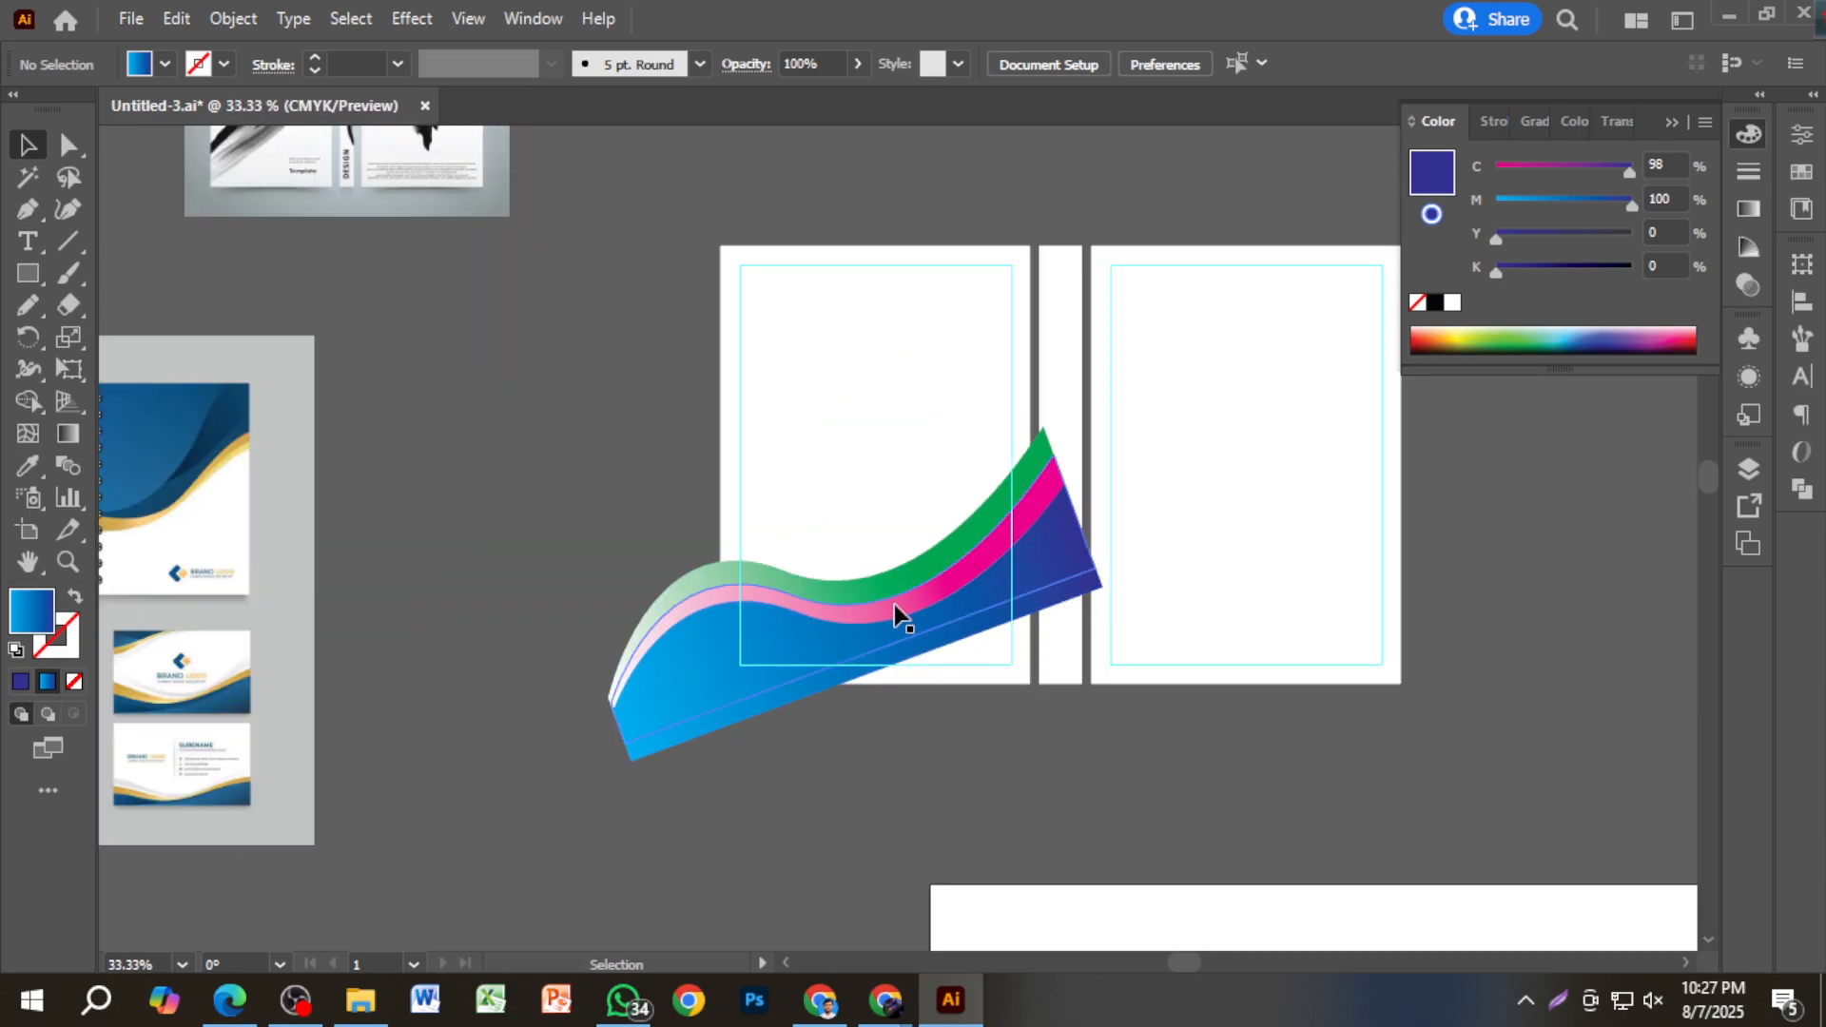
Duplicate the tilted wave group straight upward over the upper part of the left cover.
left_click(908, 628)
left_click_drag(906, 636, 952, 188)
scroll(1033, 672, "up", 1)
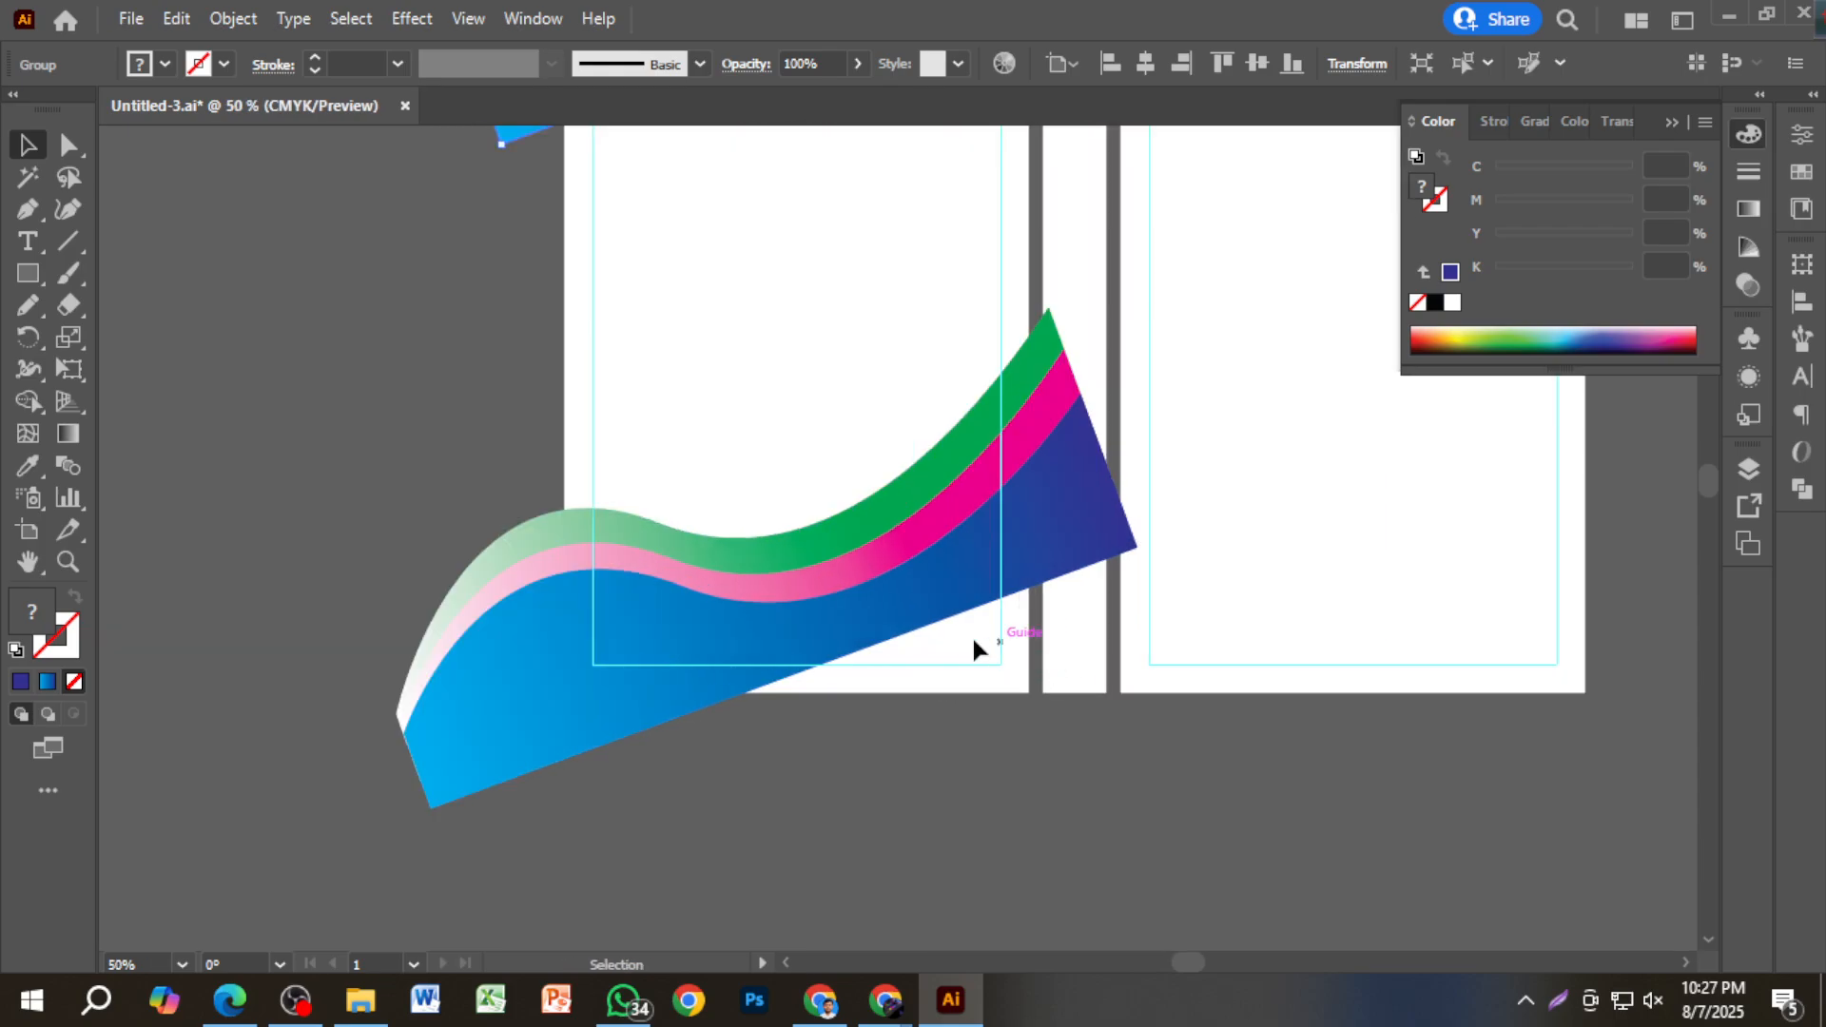
Start a Pen path about 2.1 in down the left cover's outer edge and about 8.3 in along its base.
left_click(26, 207)
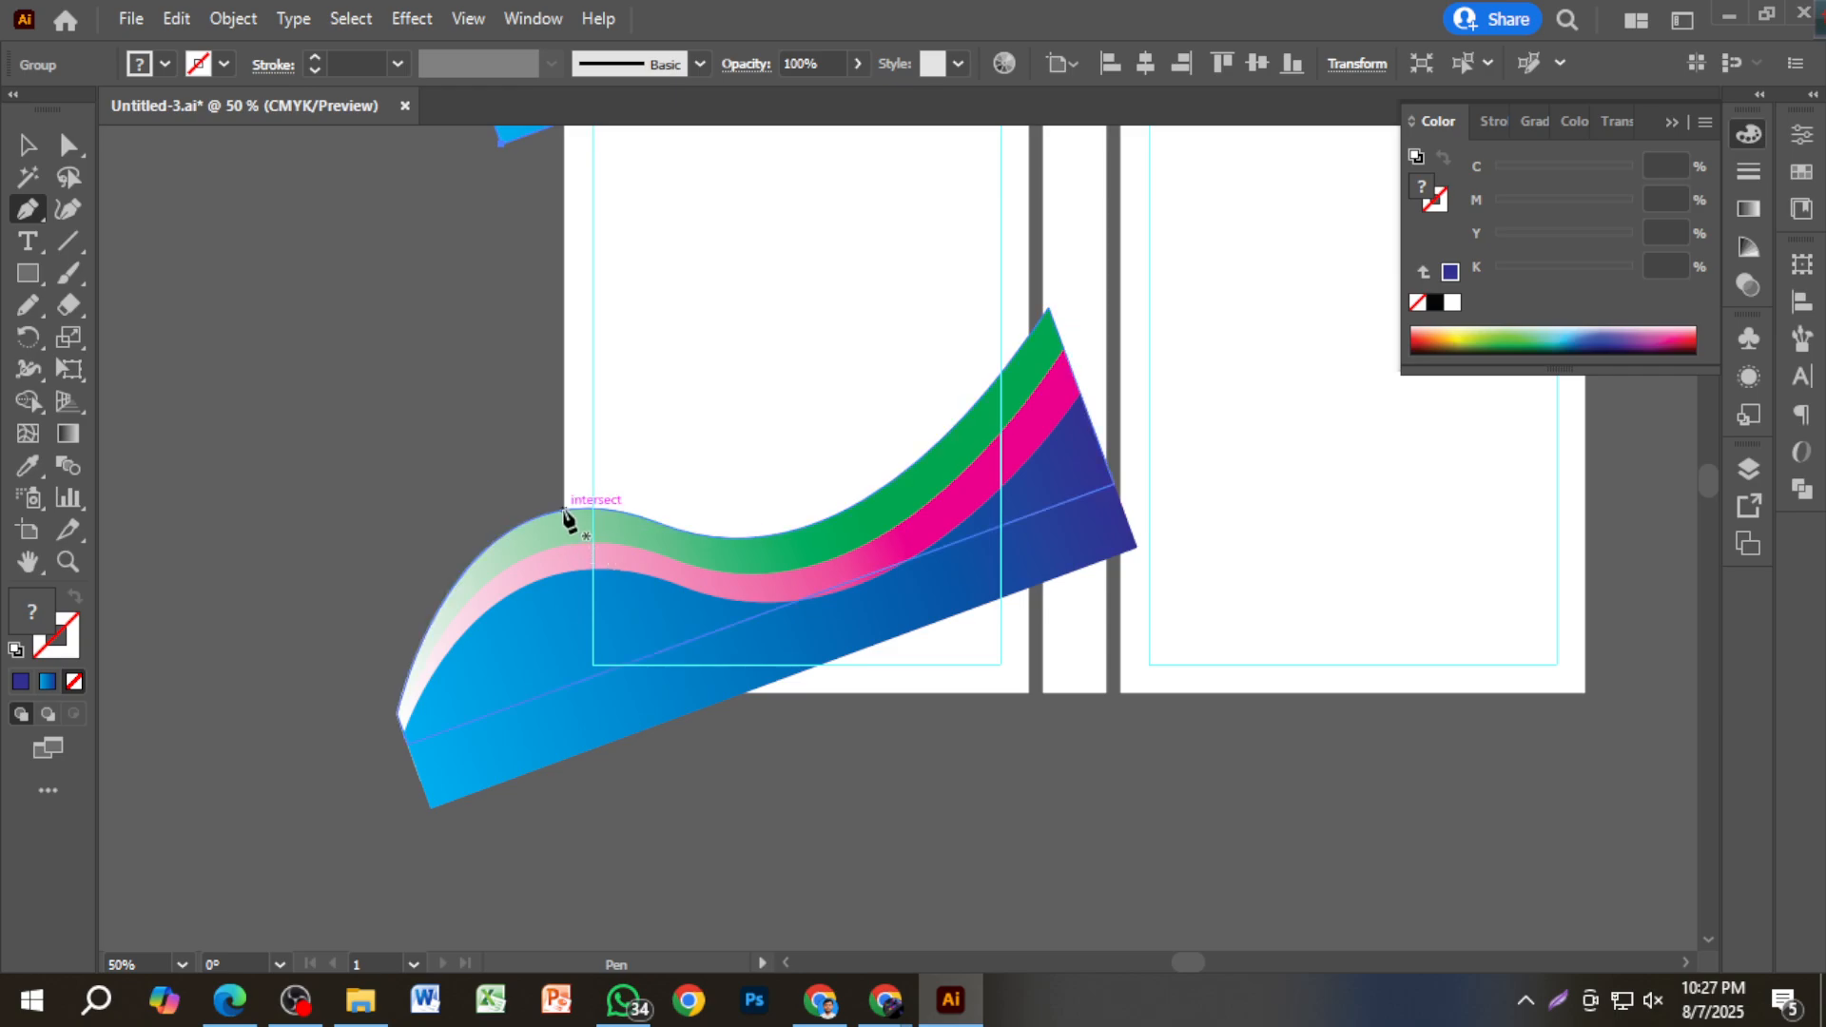
left_click(562, 572)
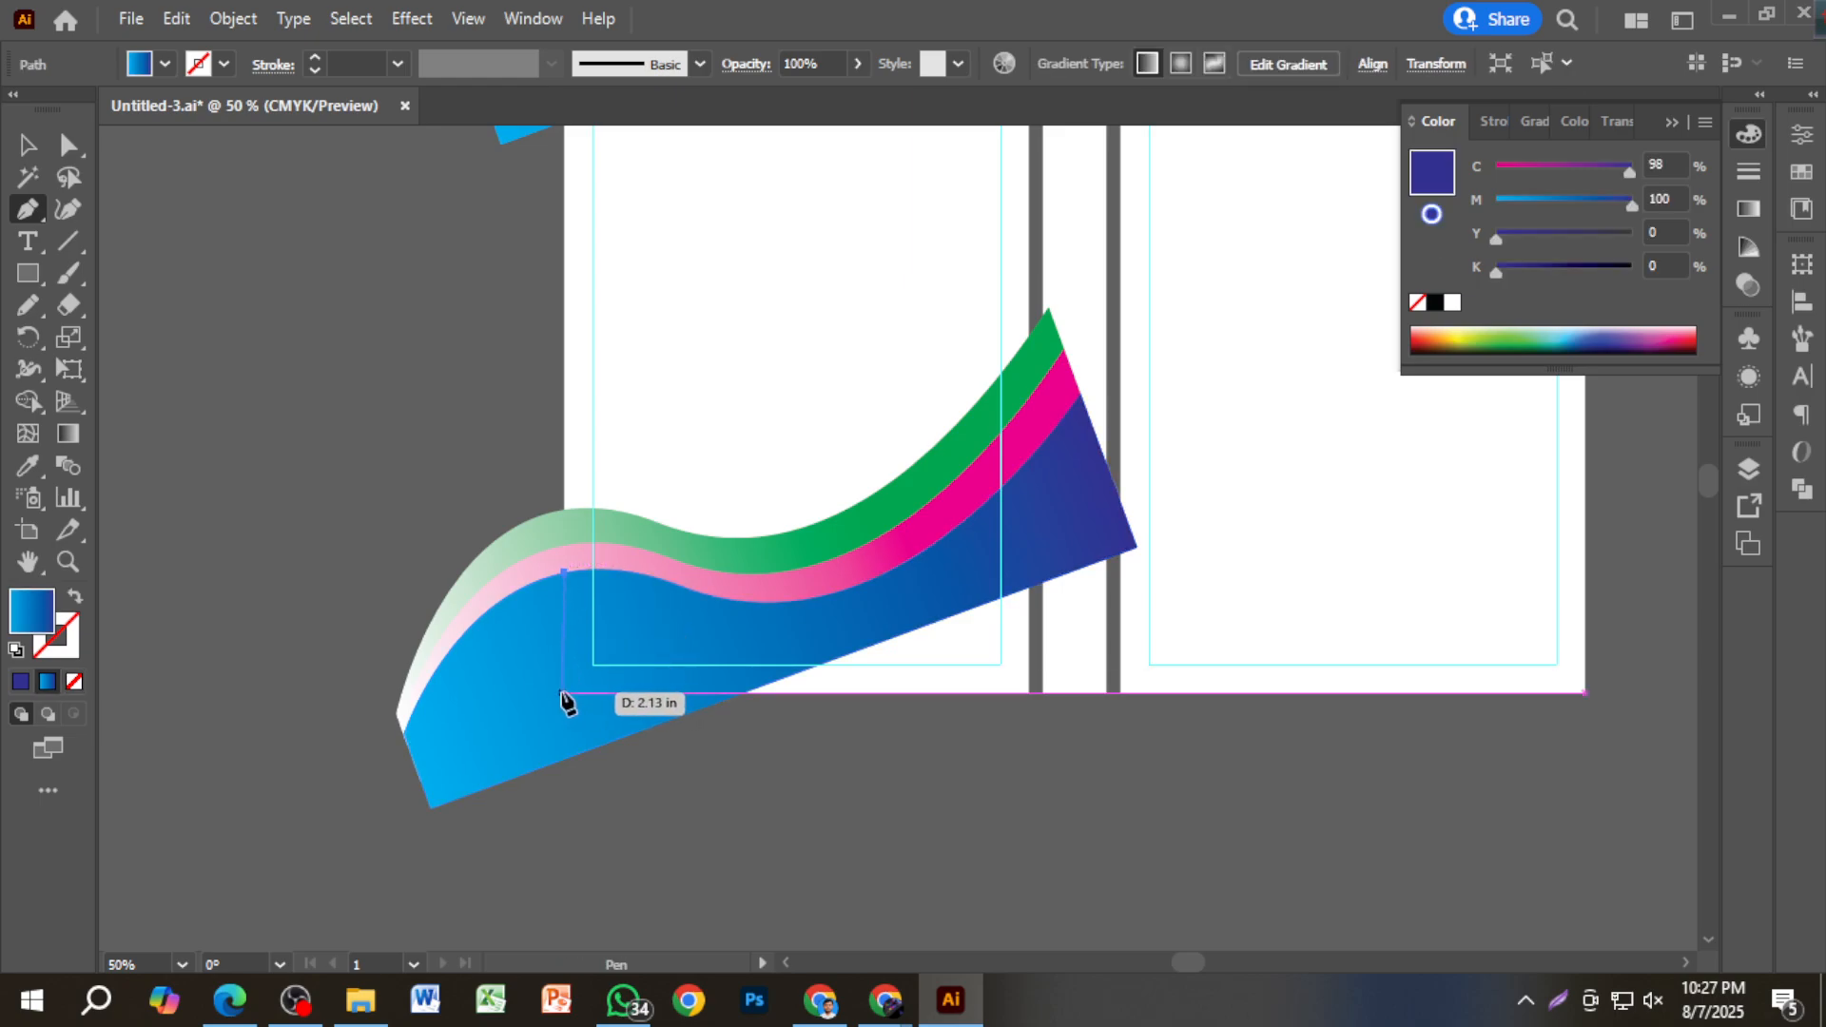
left_click(562, 694)
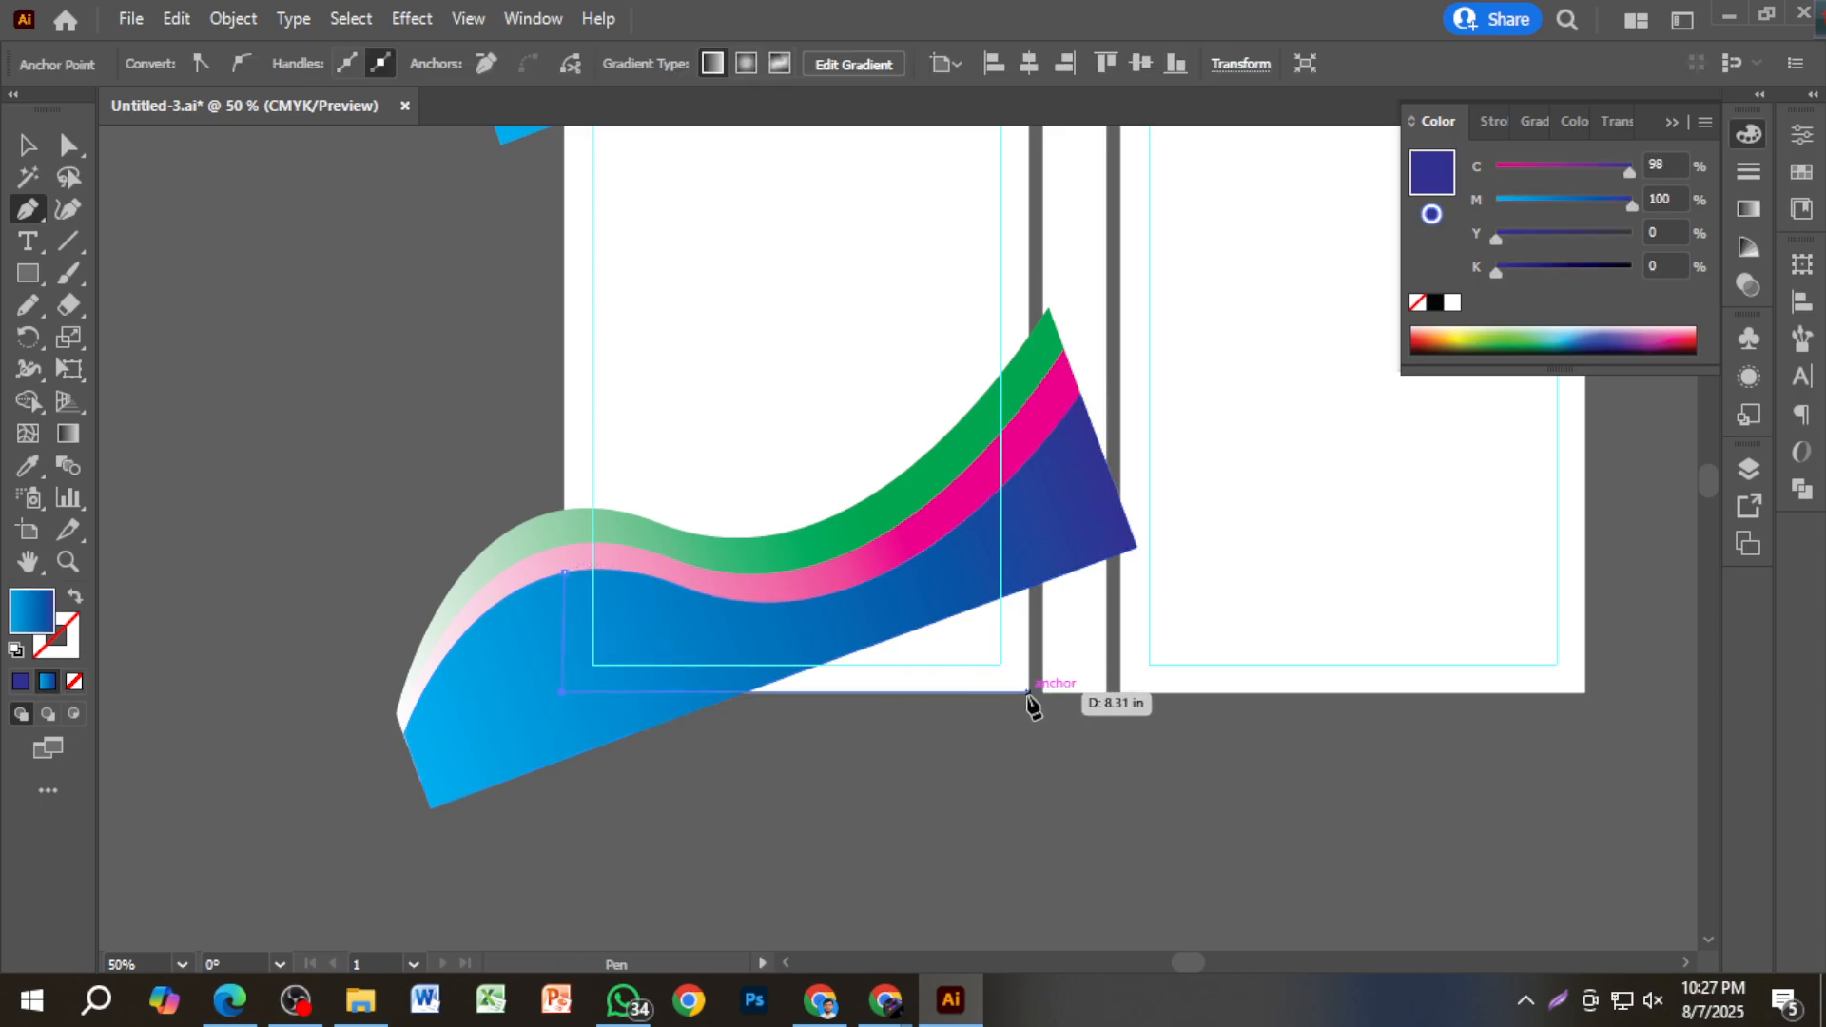
left_click(1028, 694)
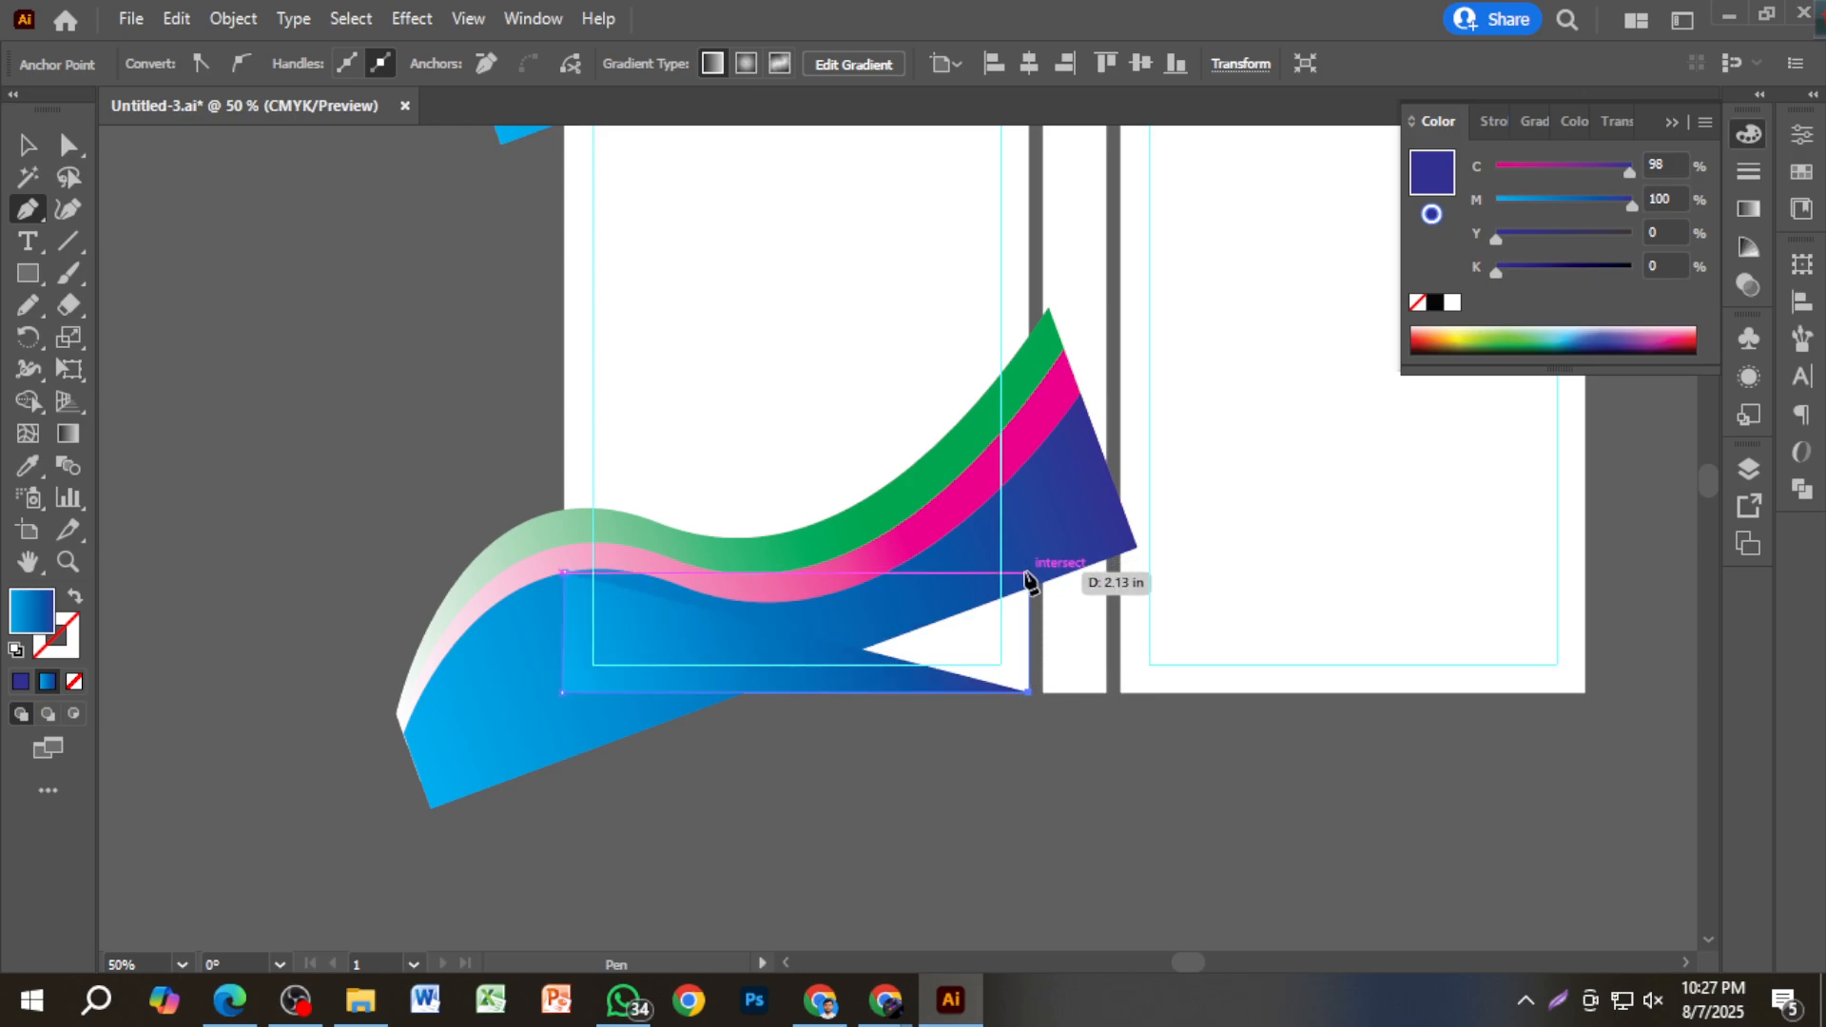
left_click(1029, 568)
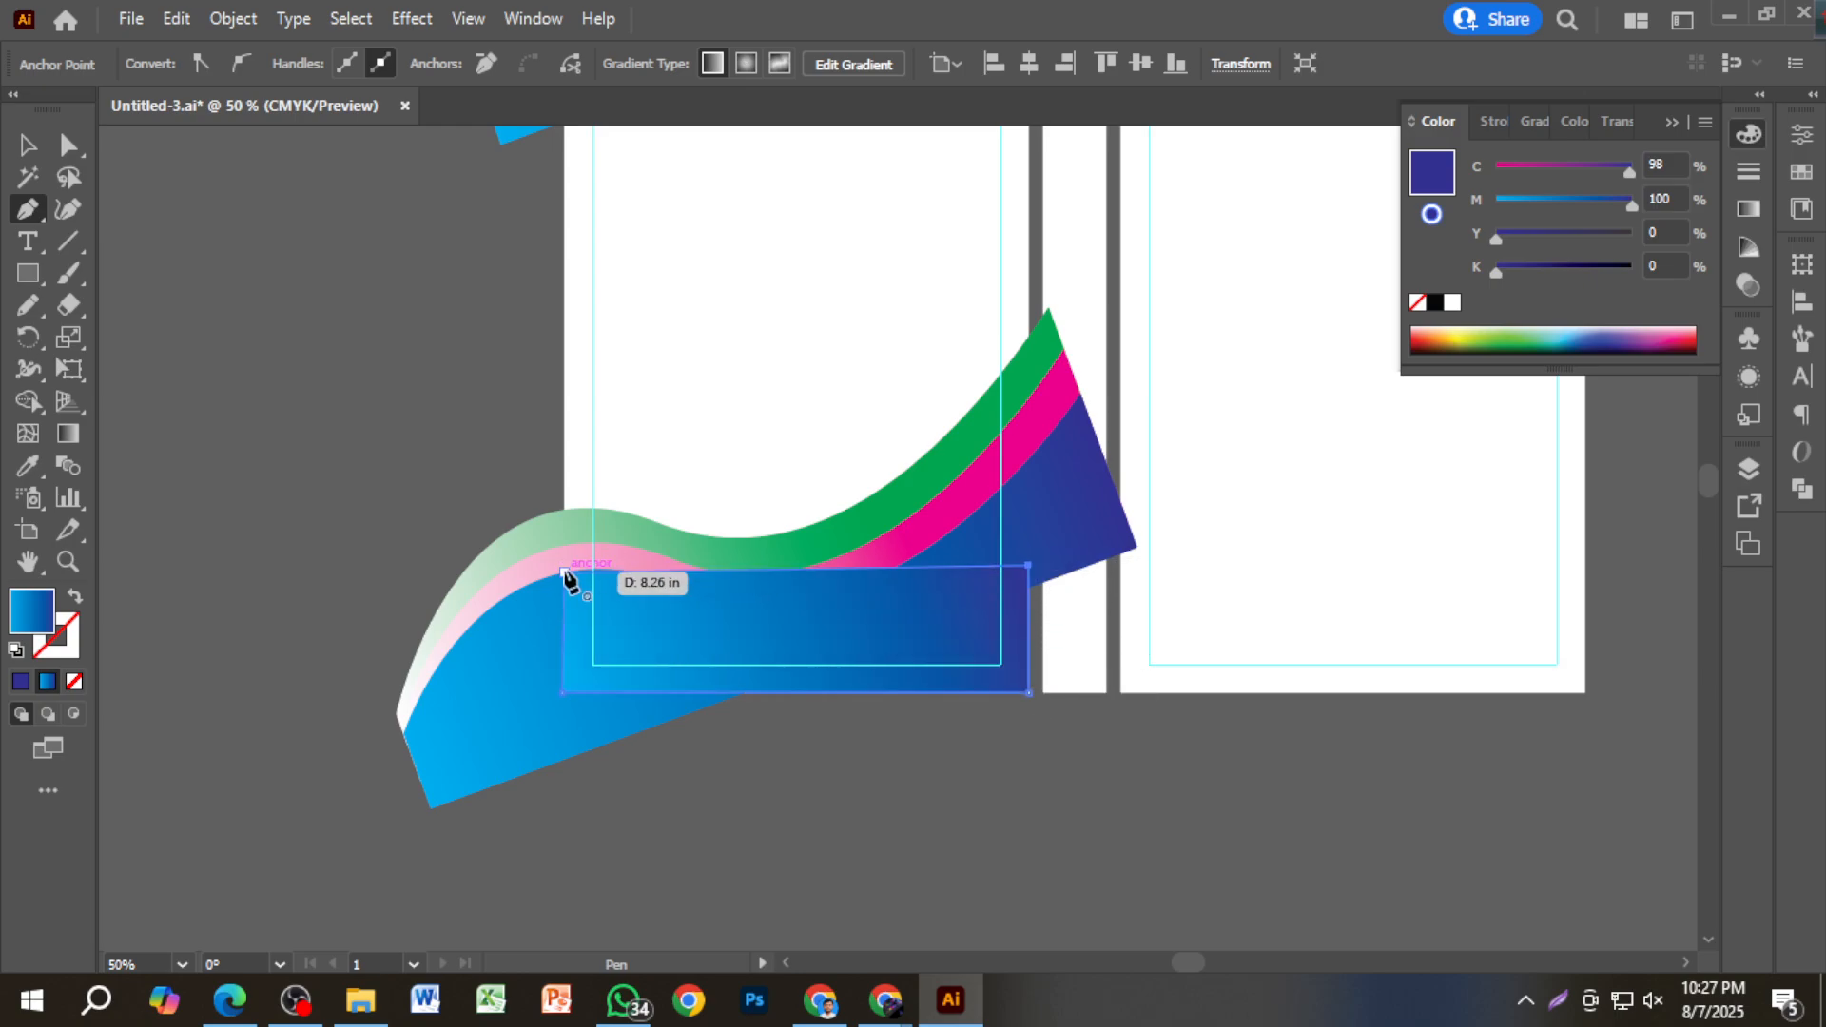
left_click(564, 572)
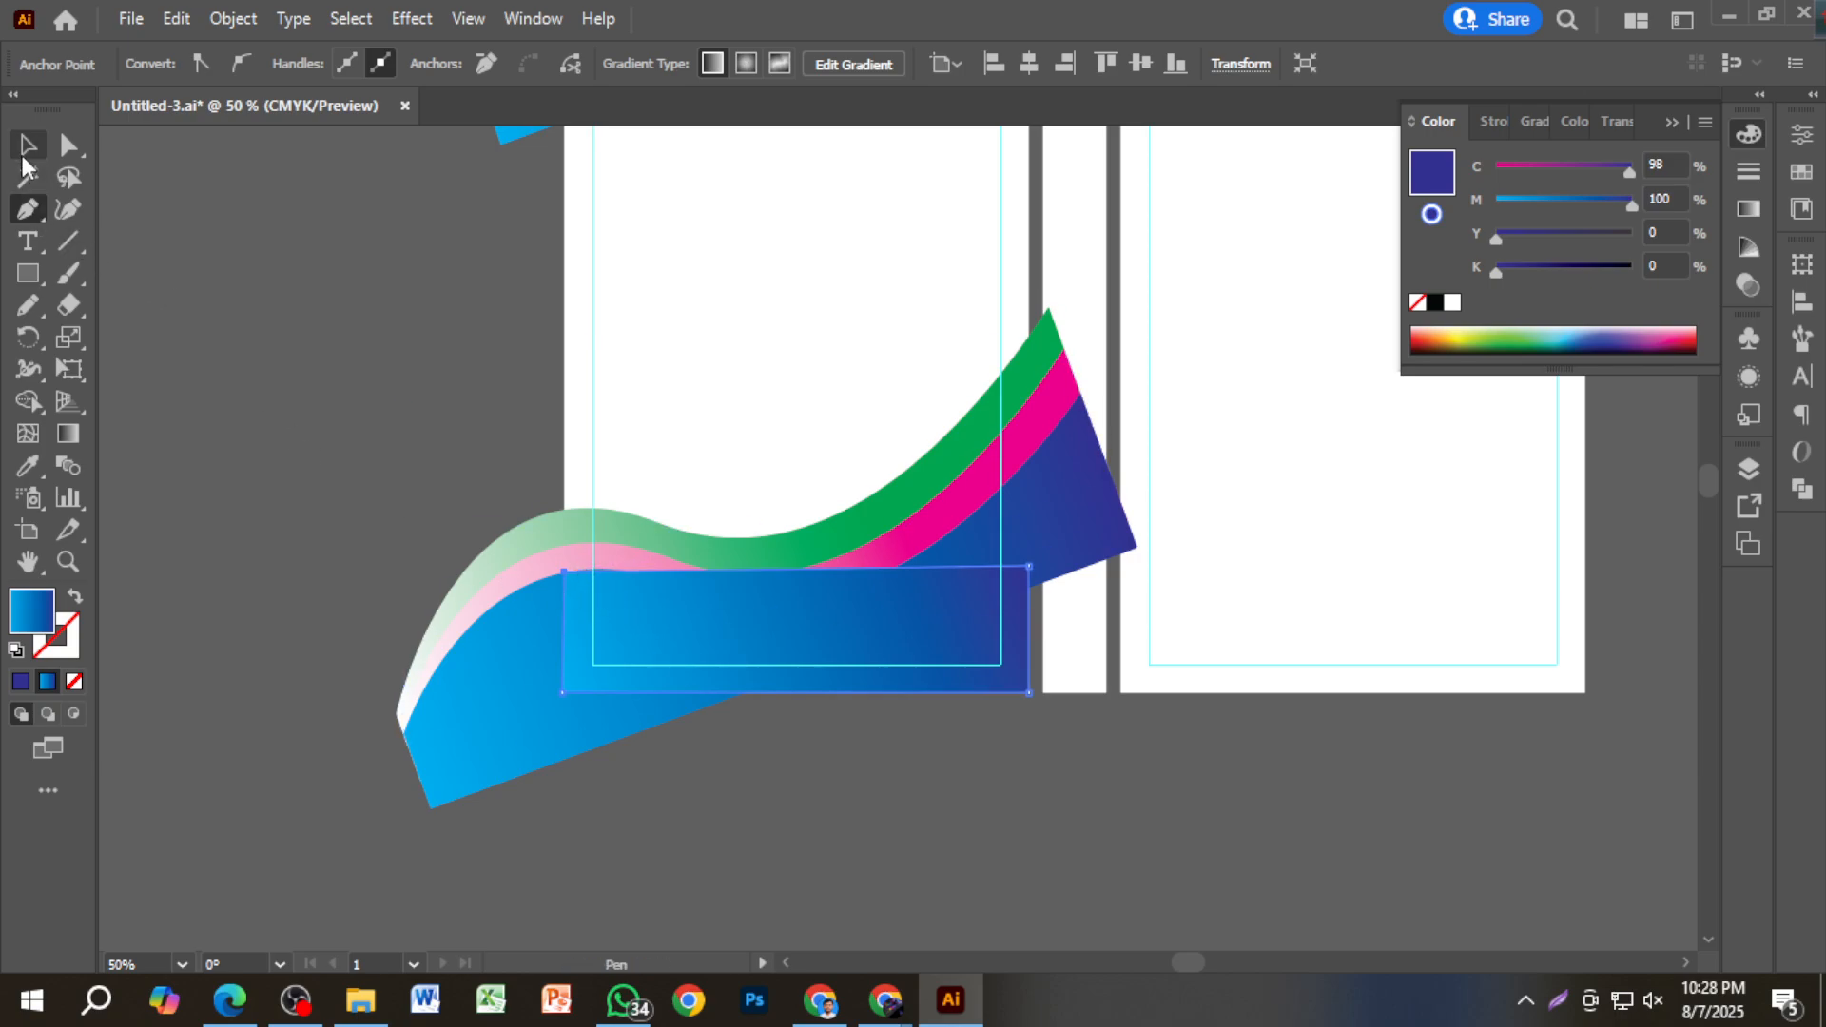
left_click(28, 144)
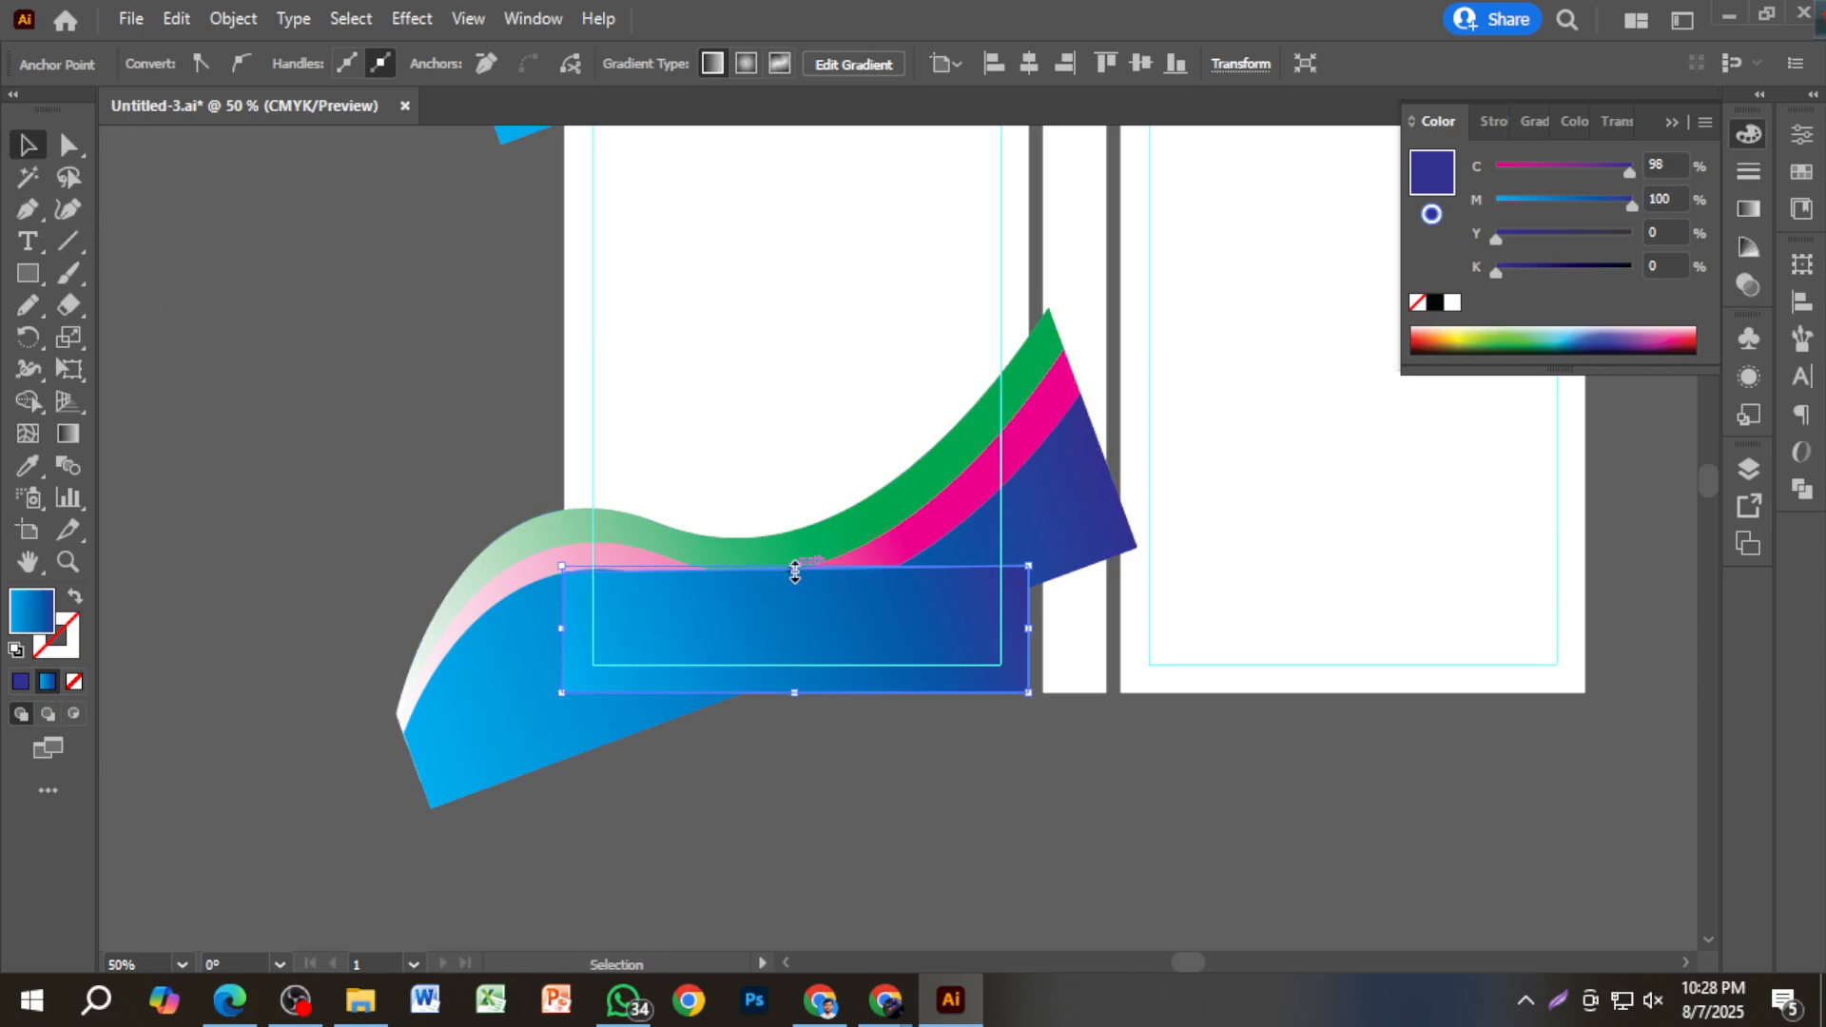
left_click_drag(794, 566, 797, 618)
key("ctrl+z")
key("ctrl+z")
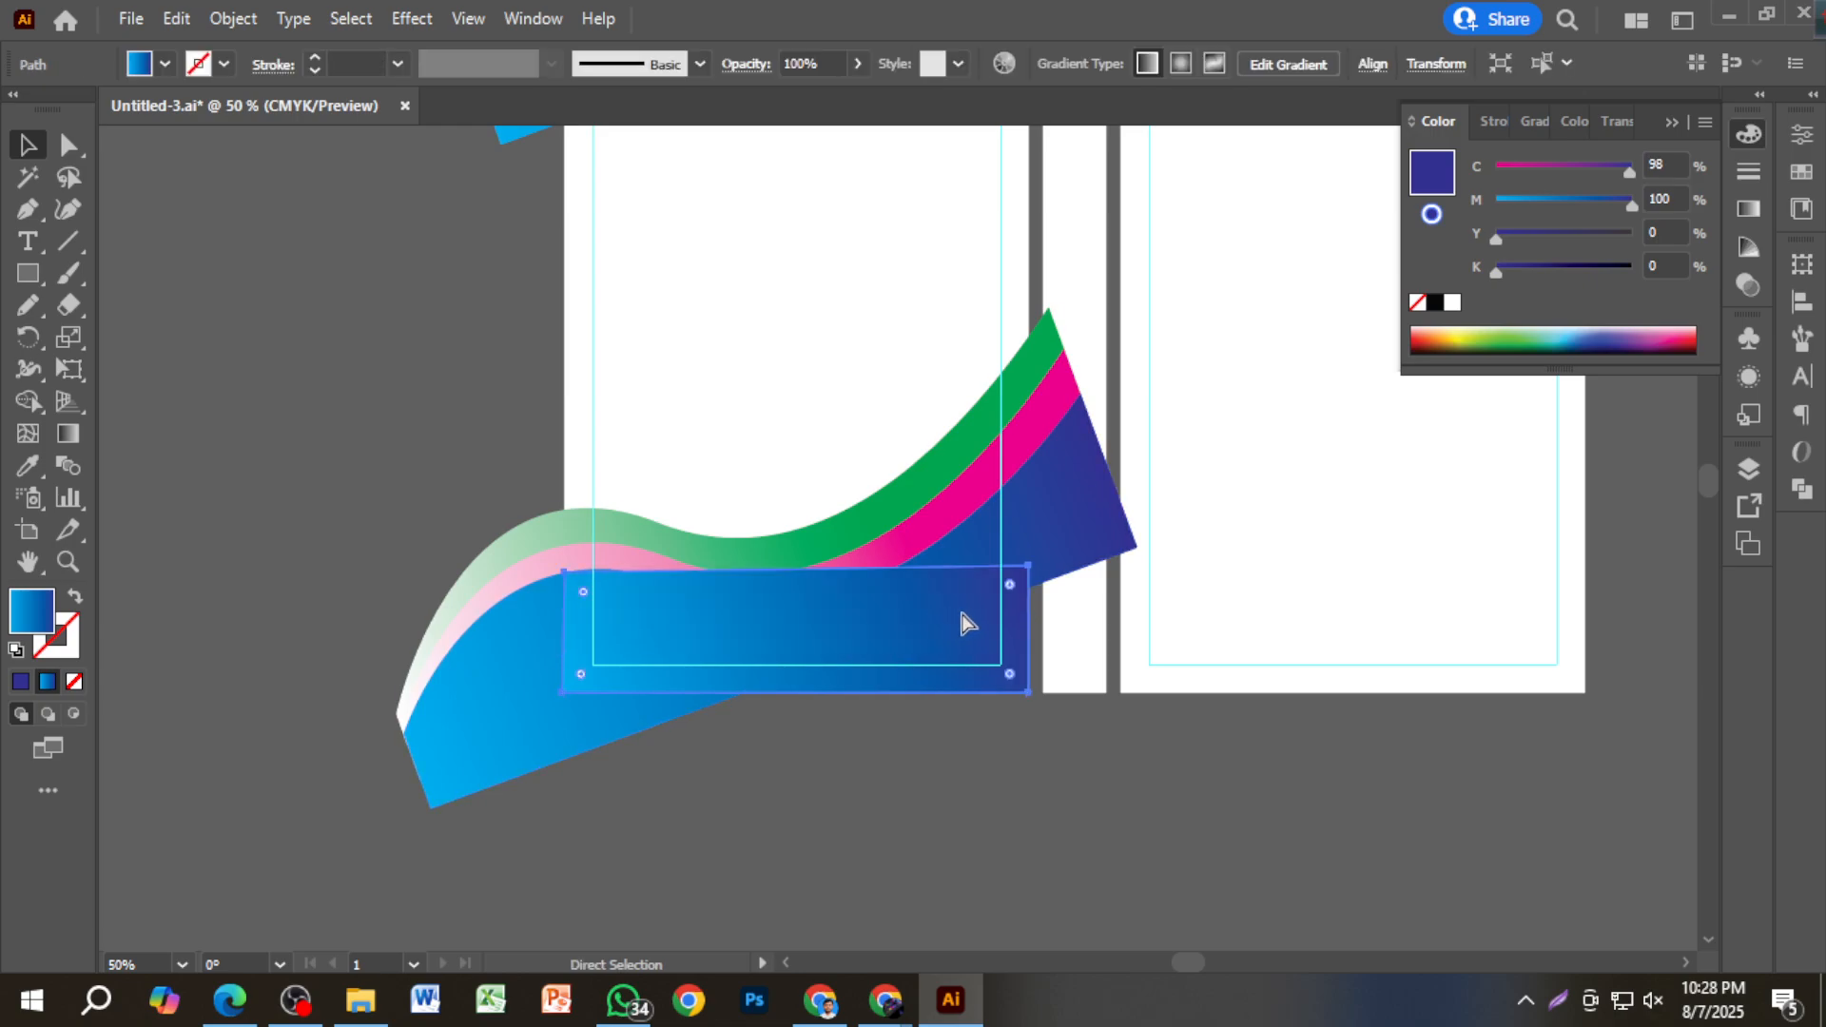
Continue the Pen path about 2.4 in up the cover's spine-side edge and close it along a dipping line following the blue wave.
left_click(29, 209)
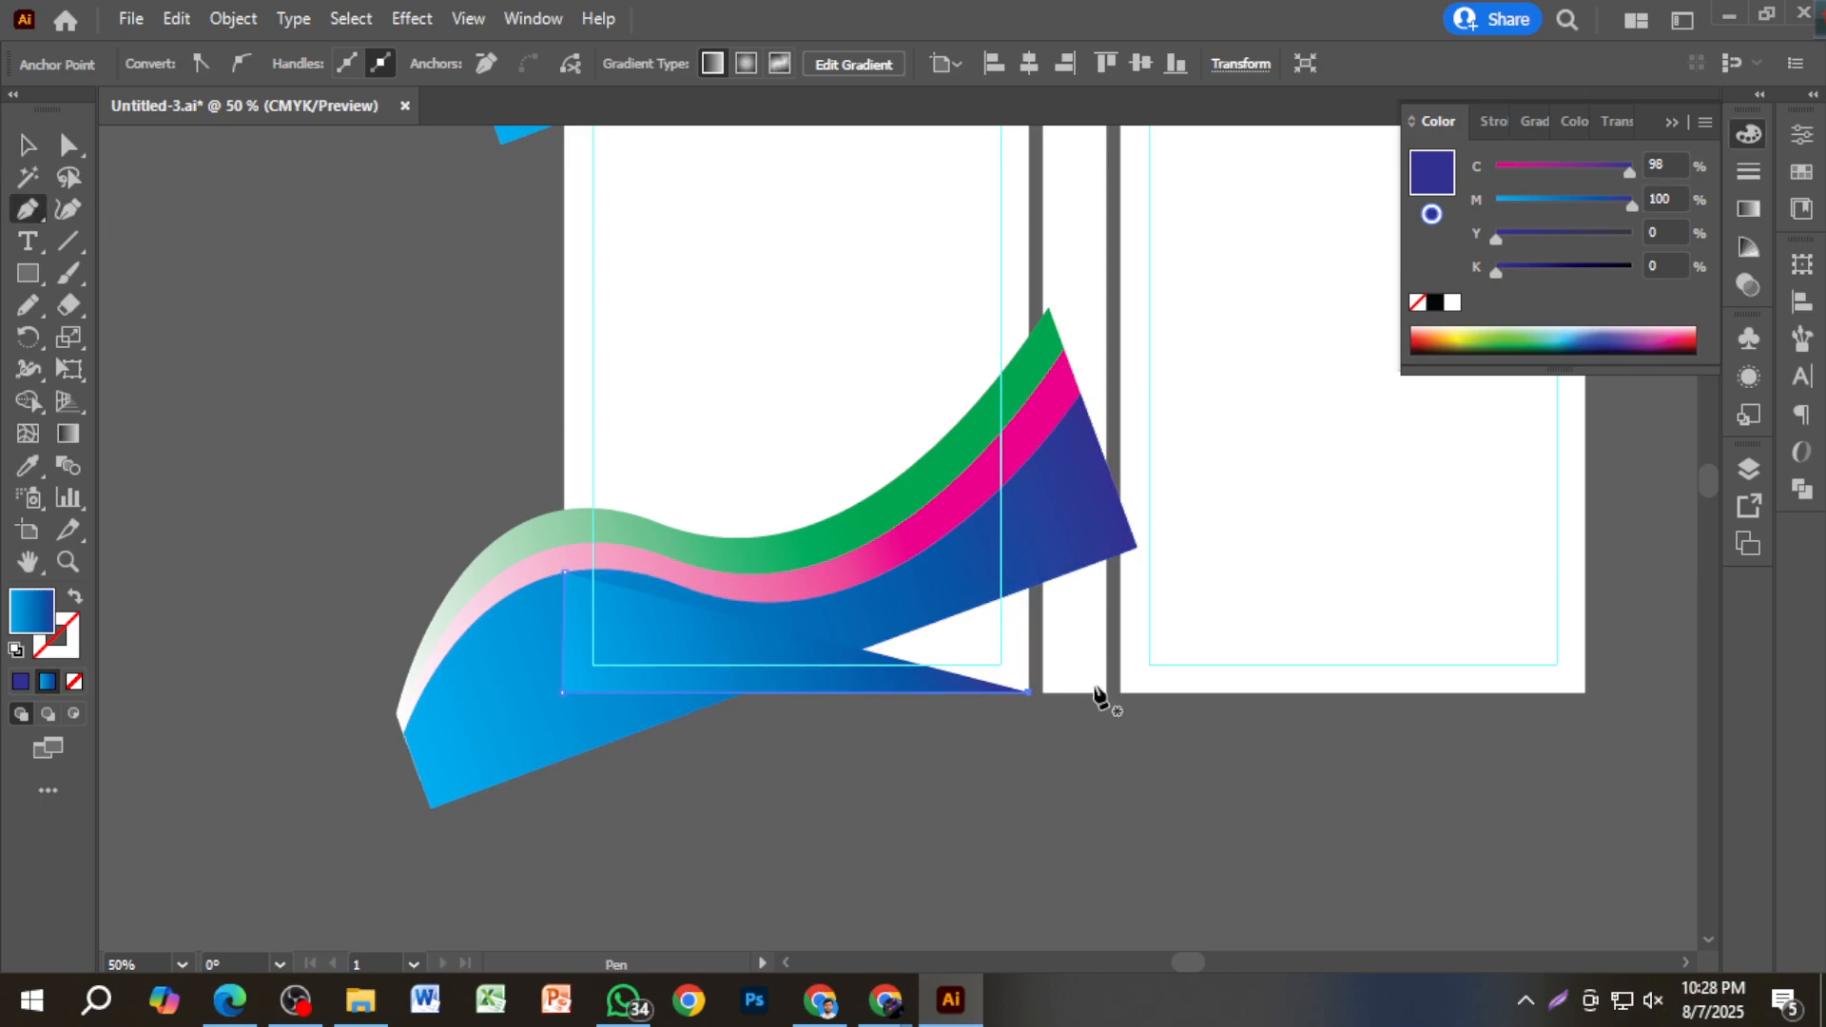
left_click(1027, 565)
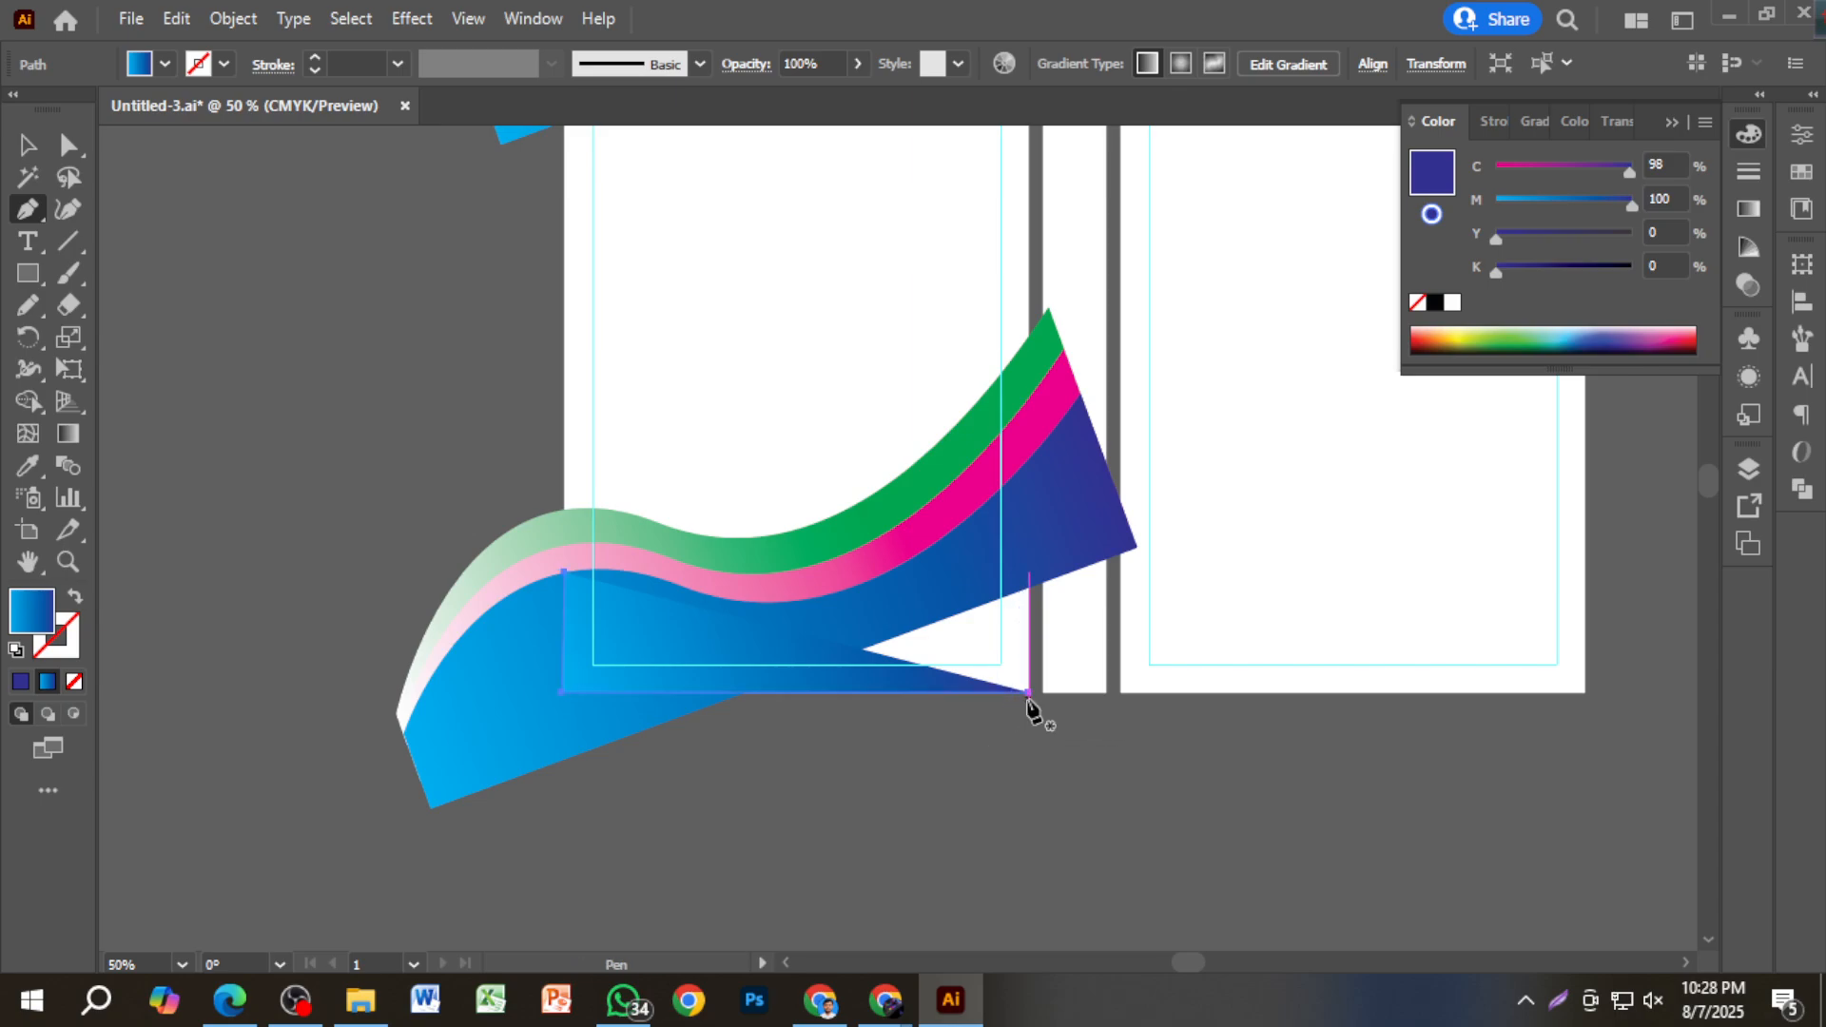
left_click(1029, 692)
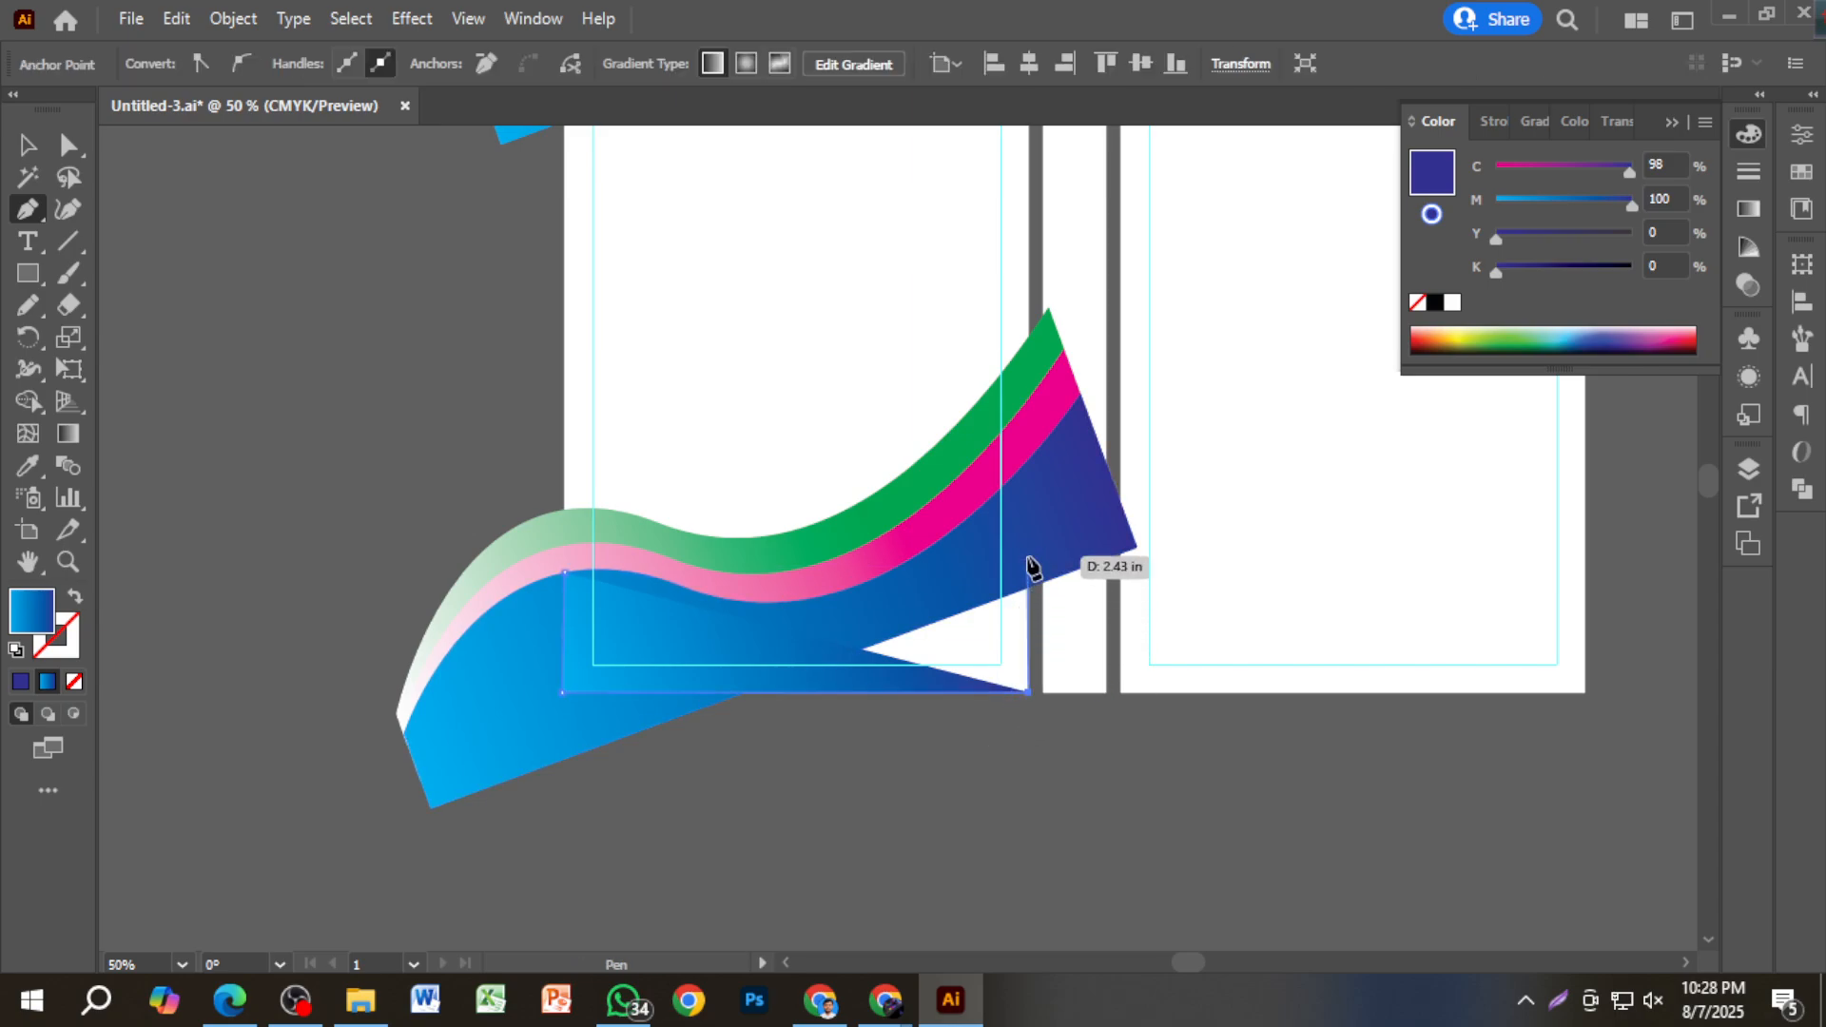
left_click(1029, 550)
left_click(972, 579)
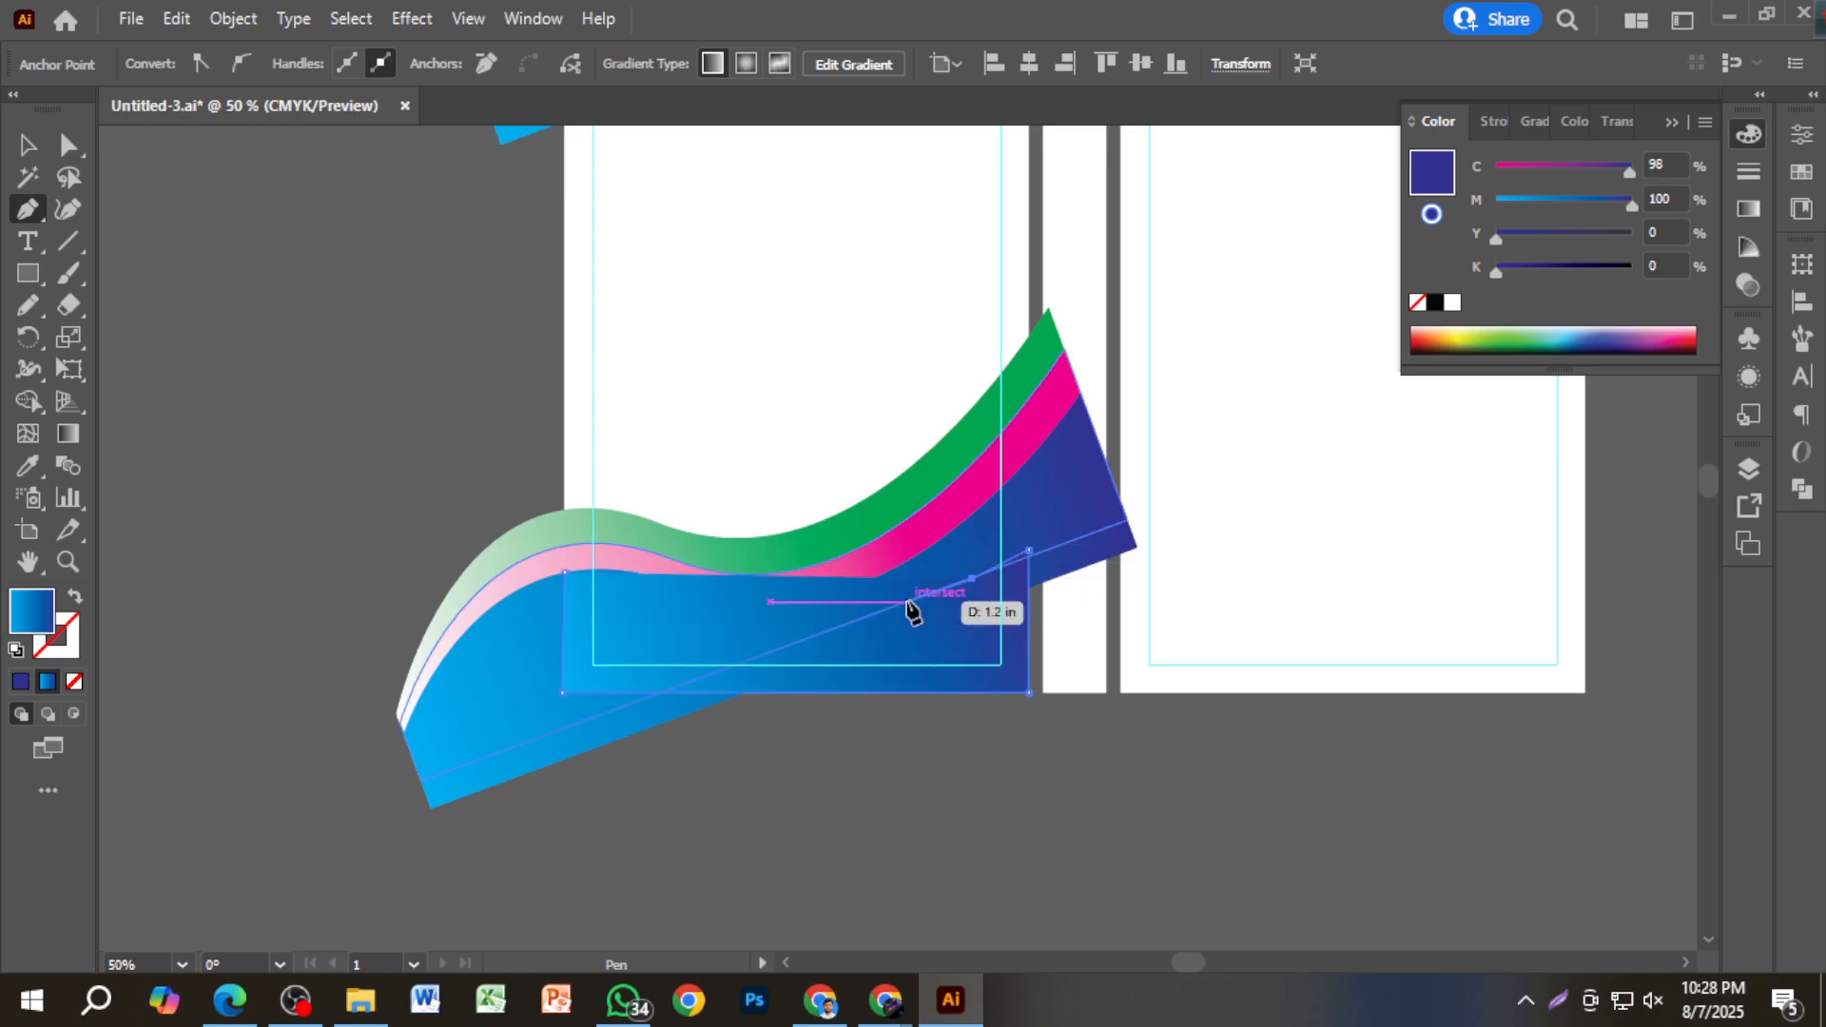
left_click(854, 611)
left_click(690, 620)
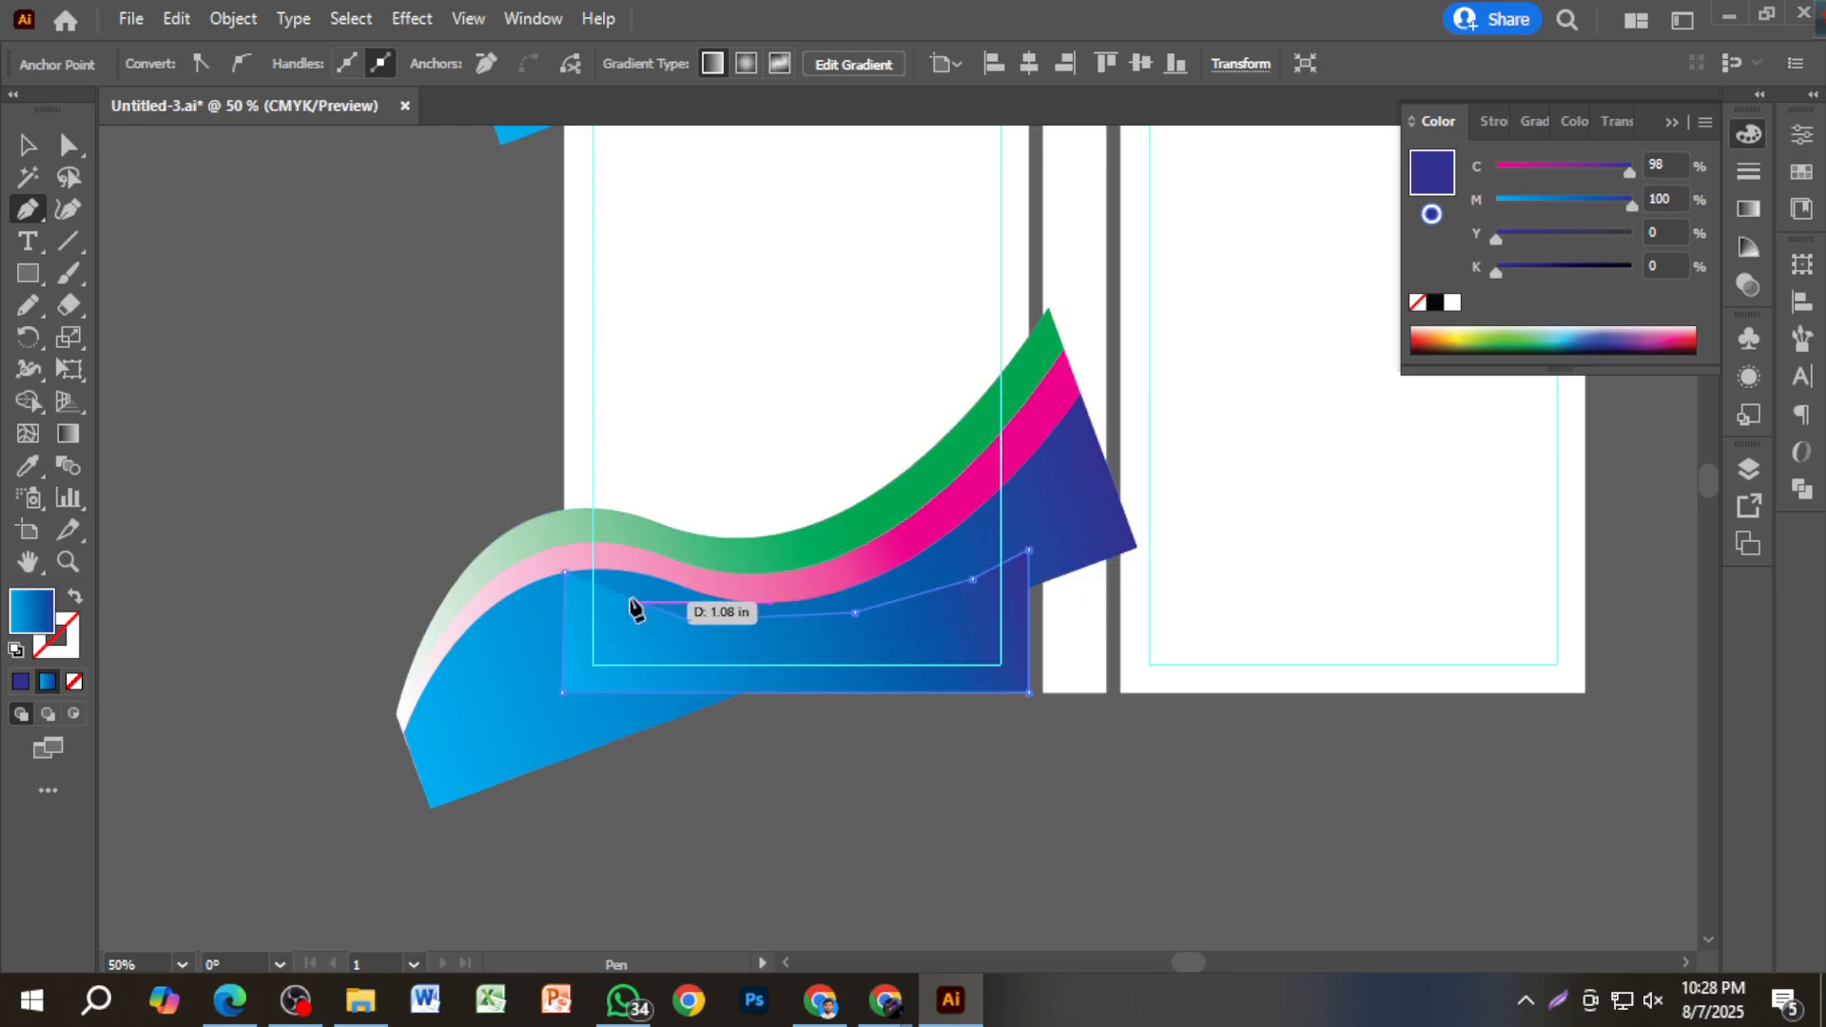
left_click(564, 573)
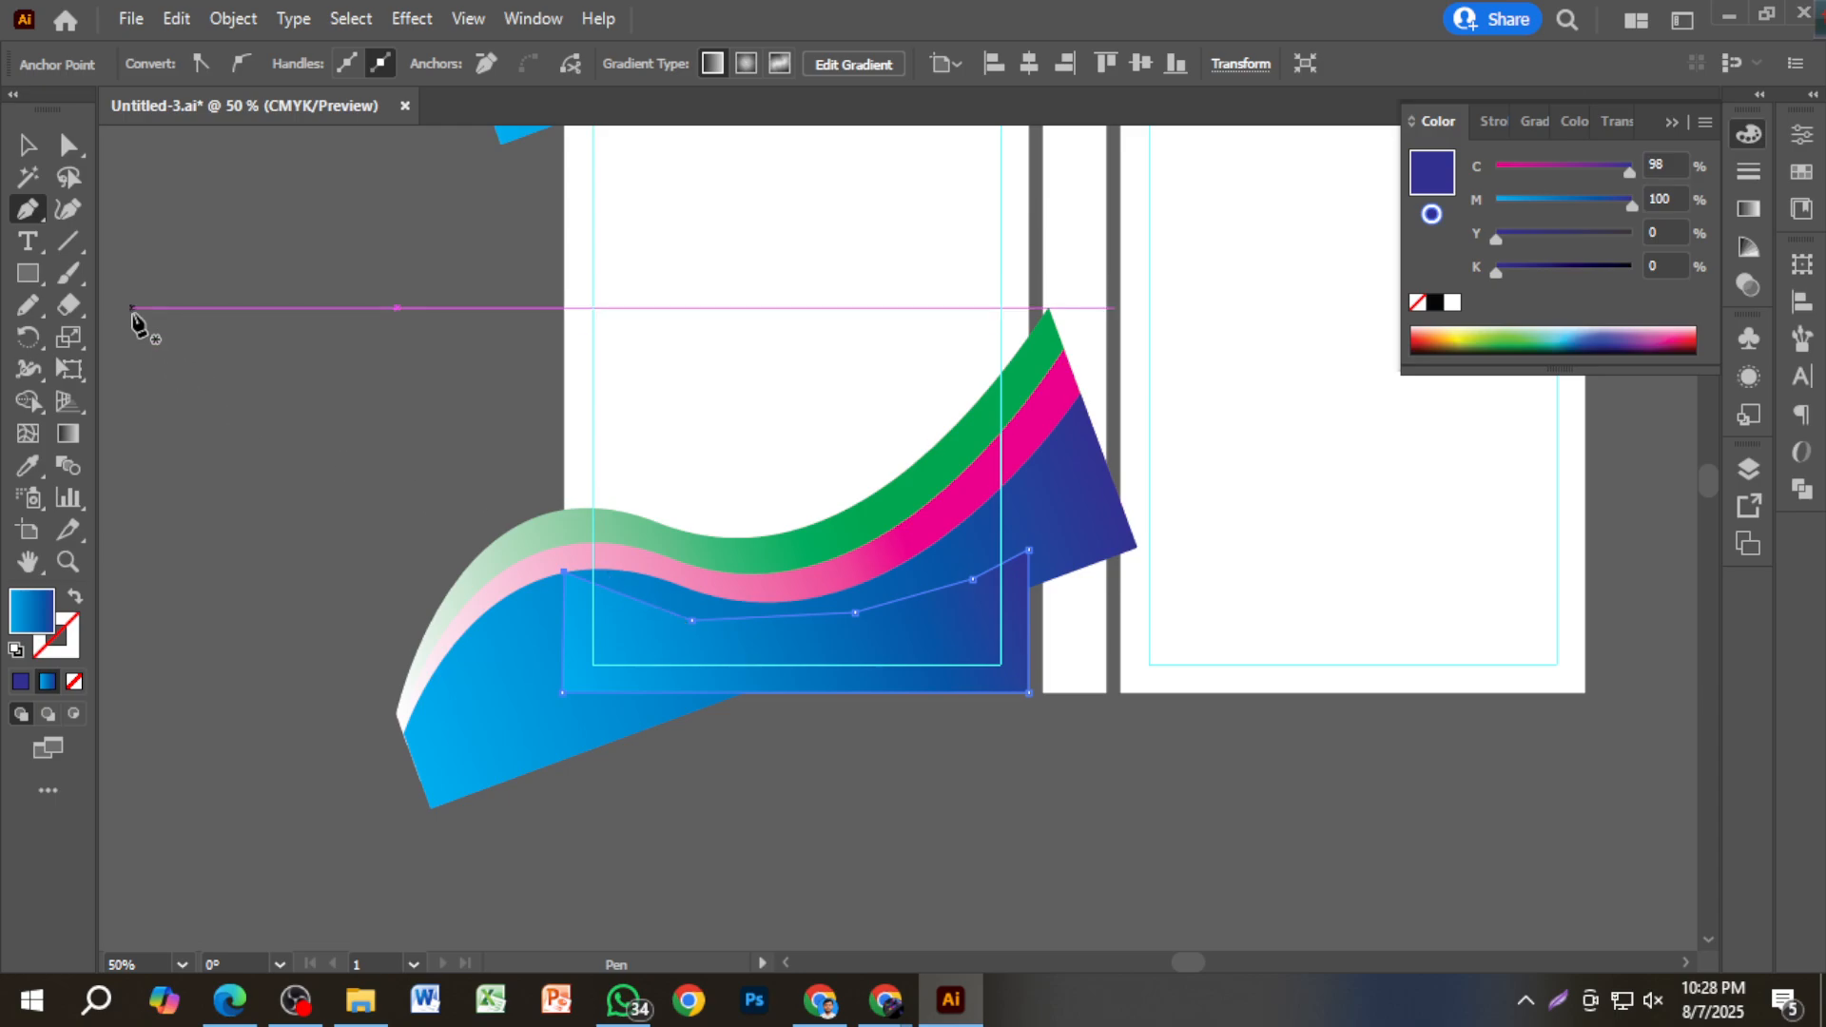
Ungroup the tilted wave group on the left cover's lower part so its bands can be edited separately.
key("v")
left_click(299, 379)
left_click(970, 604)
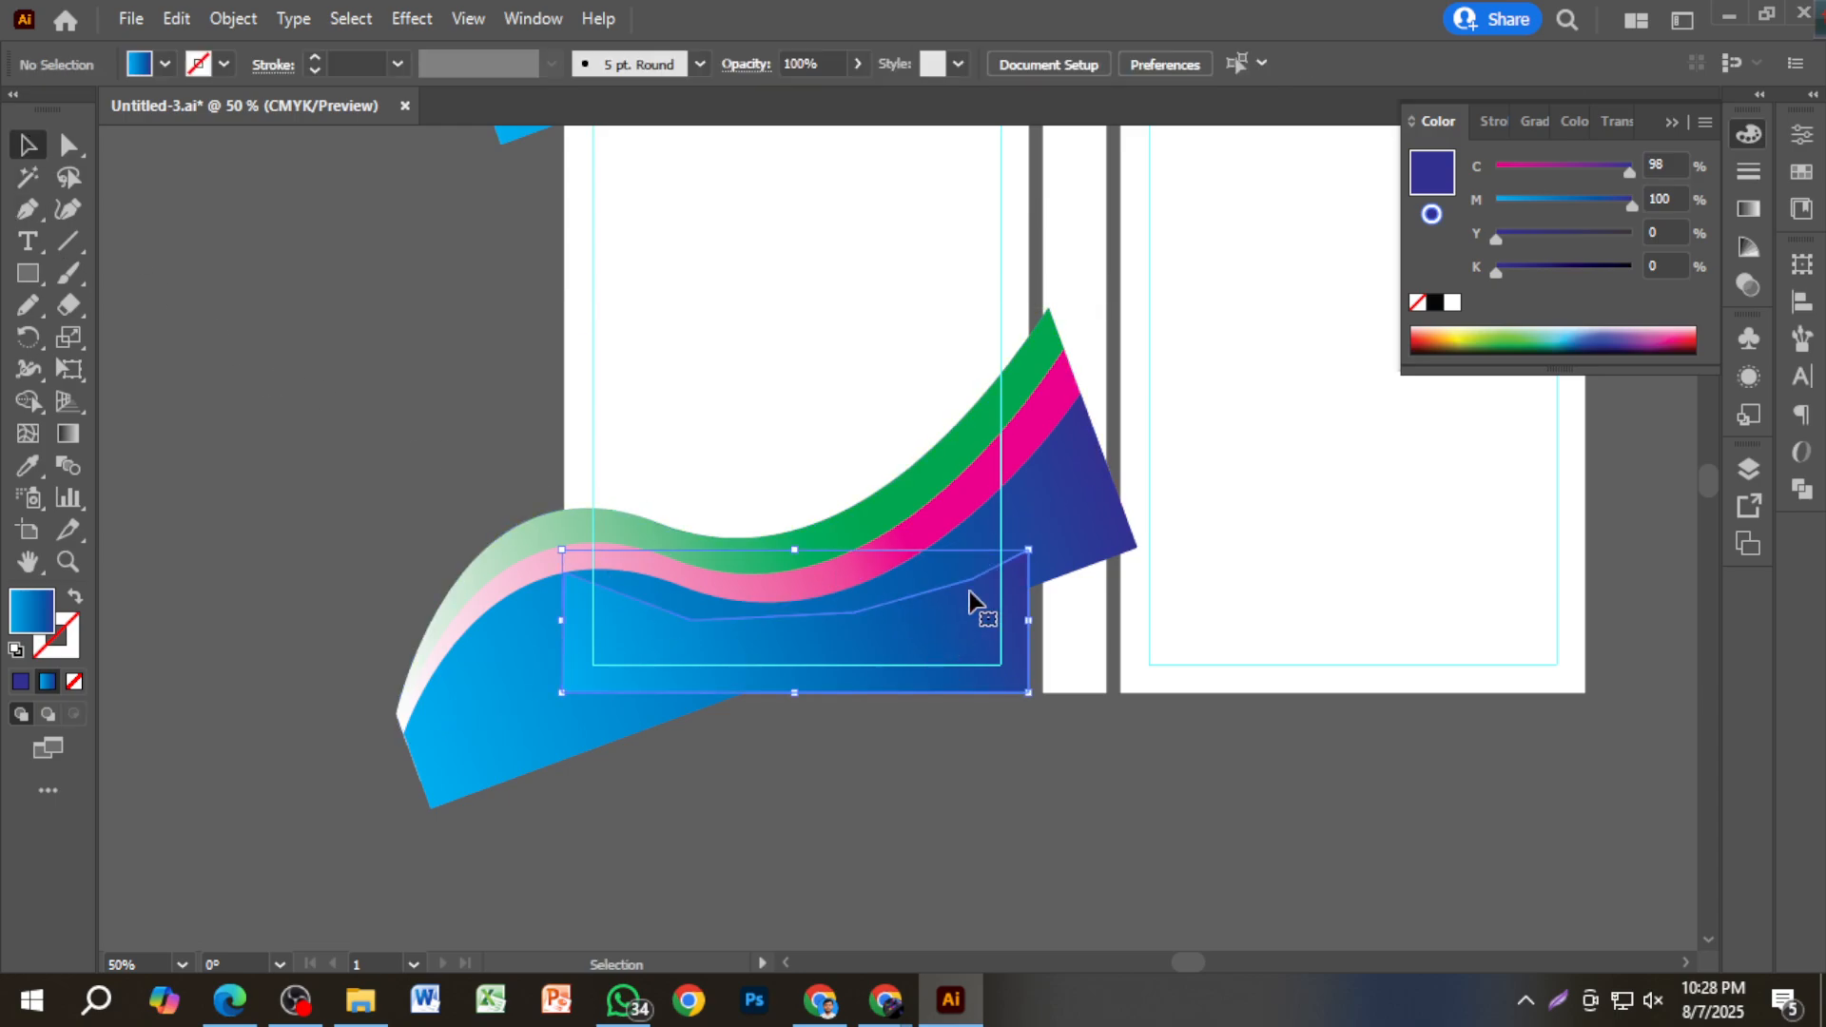
left_click(1065, 522, "shift")
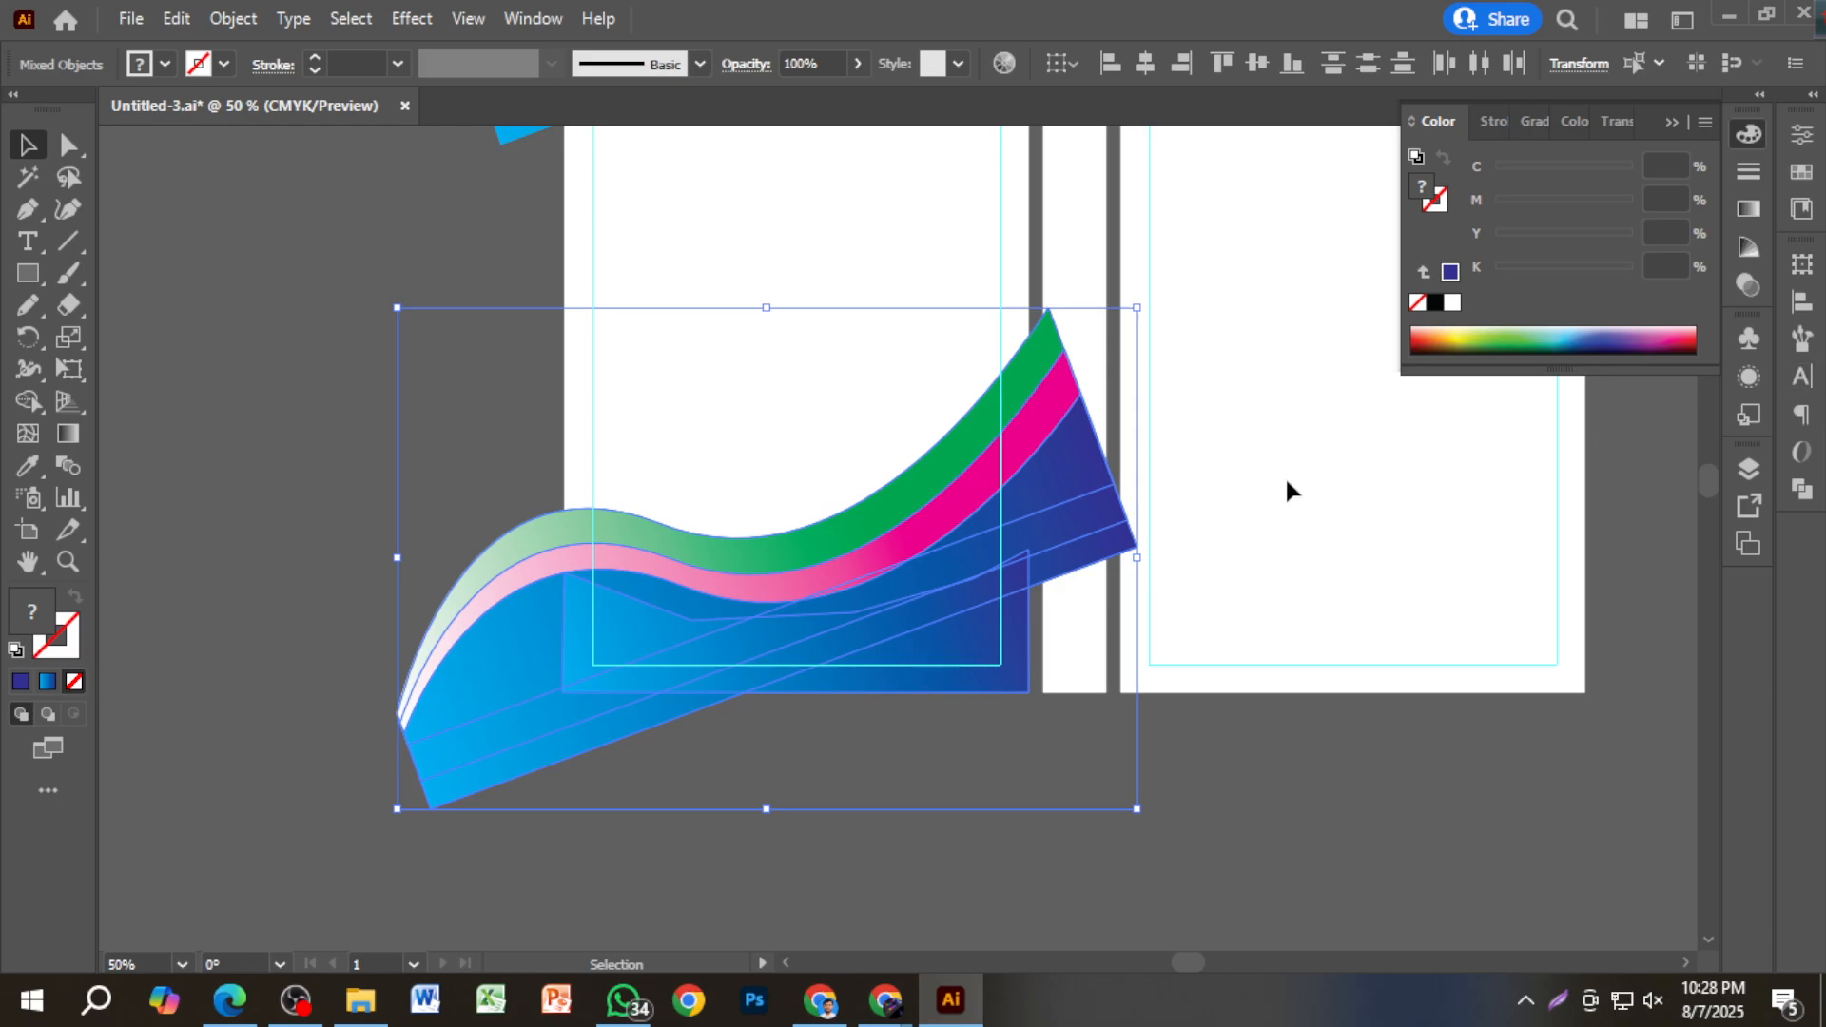
left_click(353, 366)
left_click(1043, 496)
right_click(1043, 496)
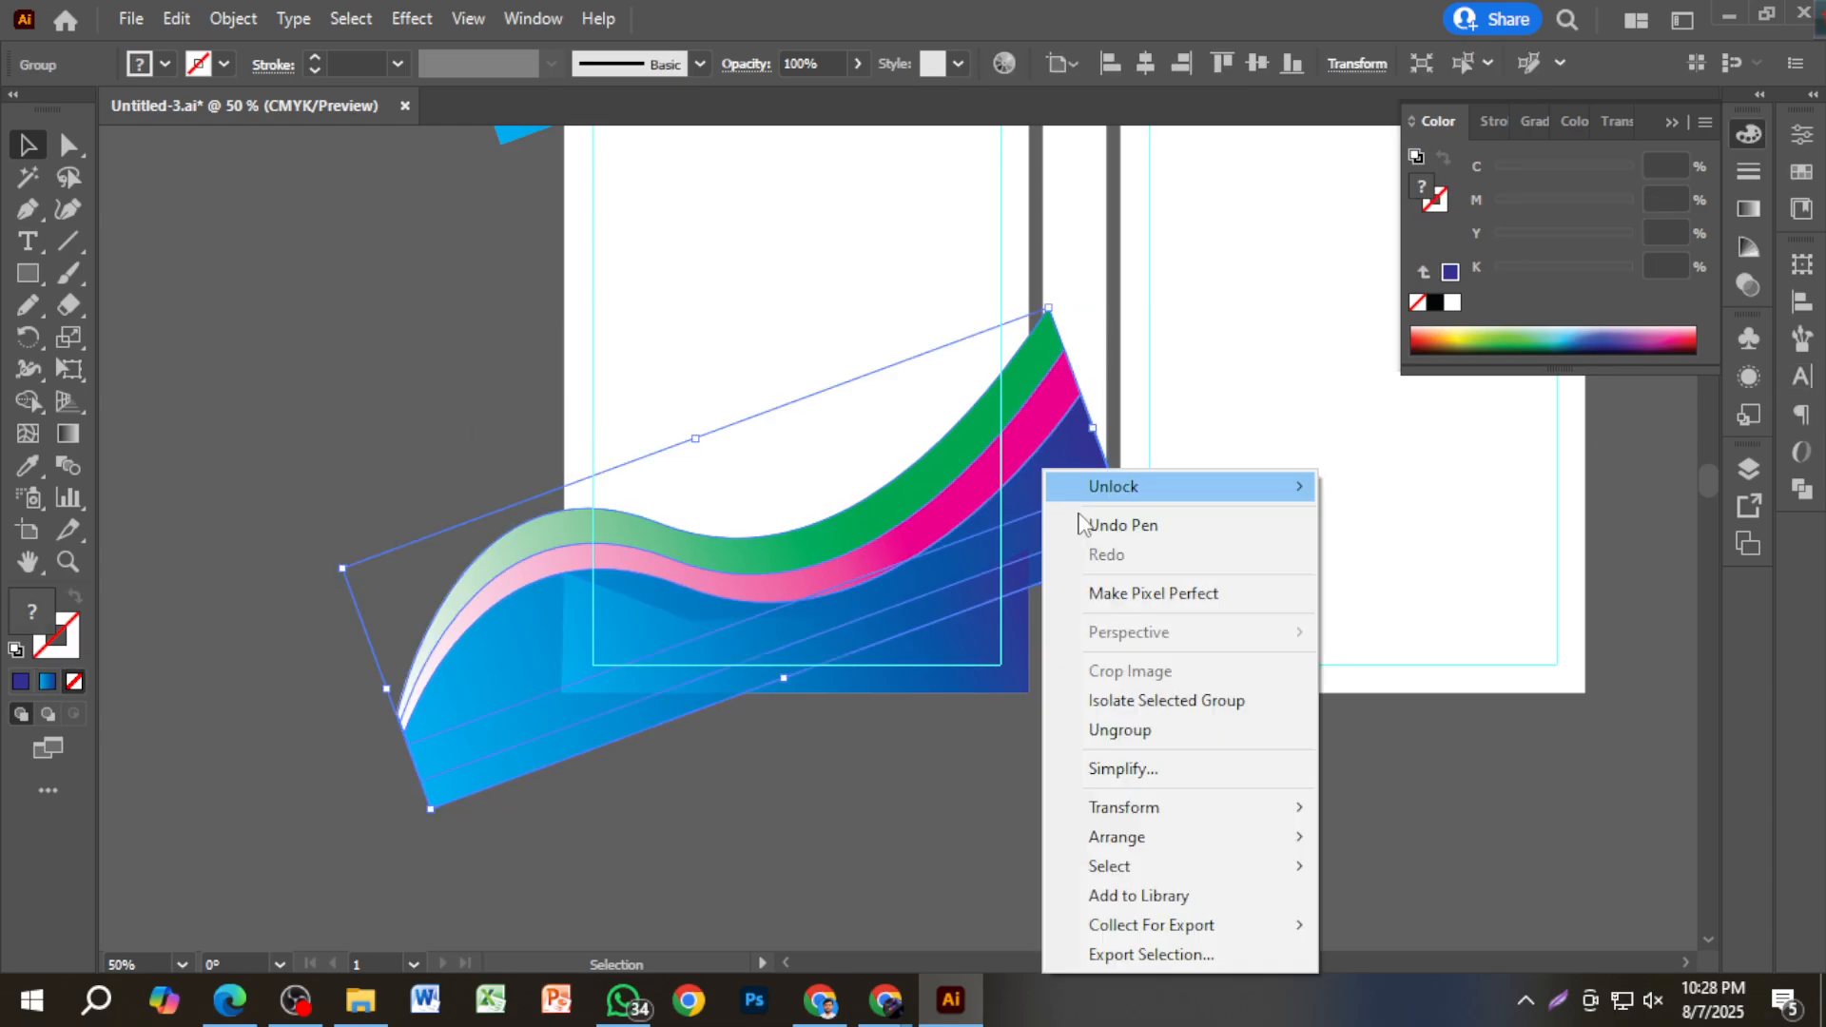
left_click(1151, 729)
left_click(1059, 750)
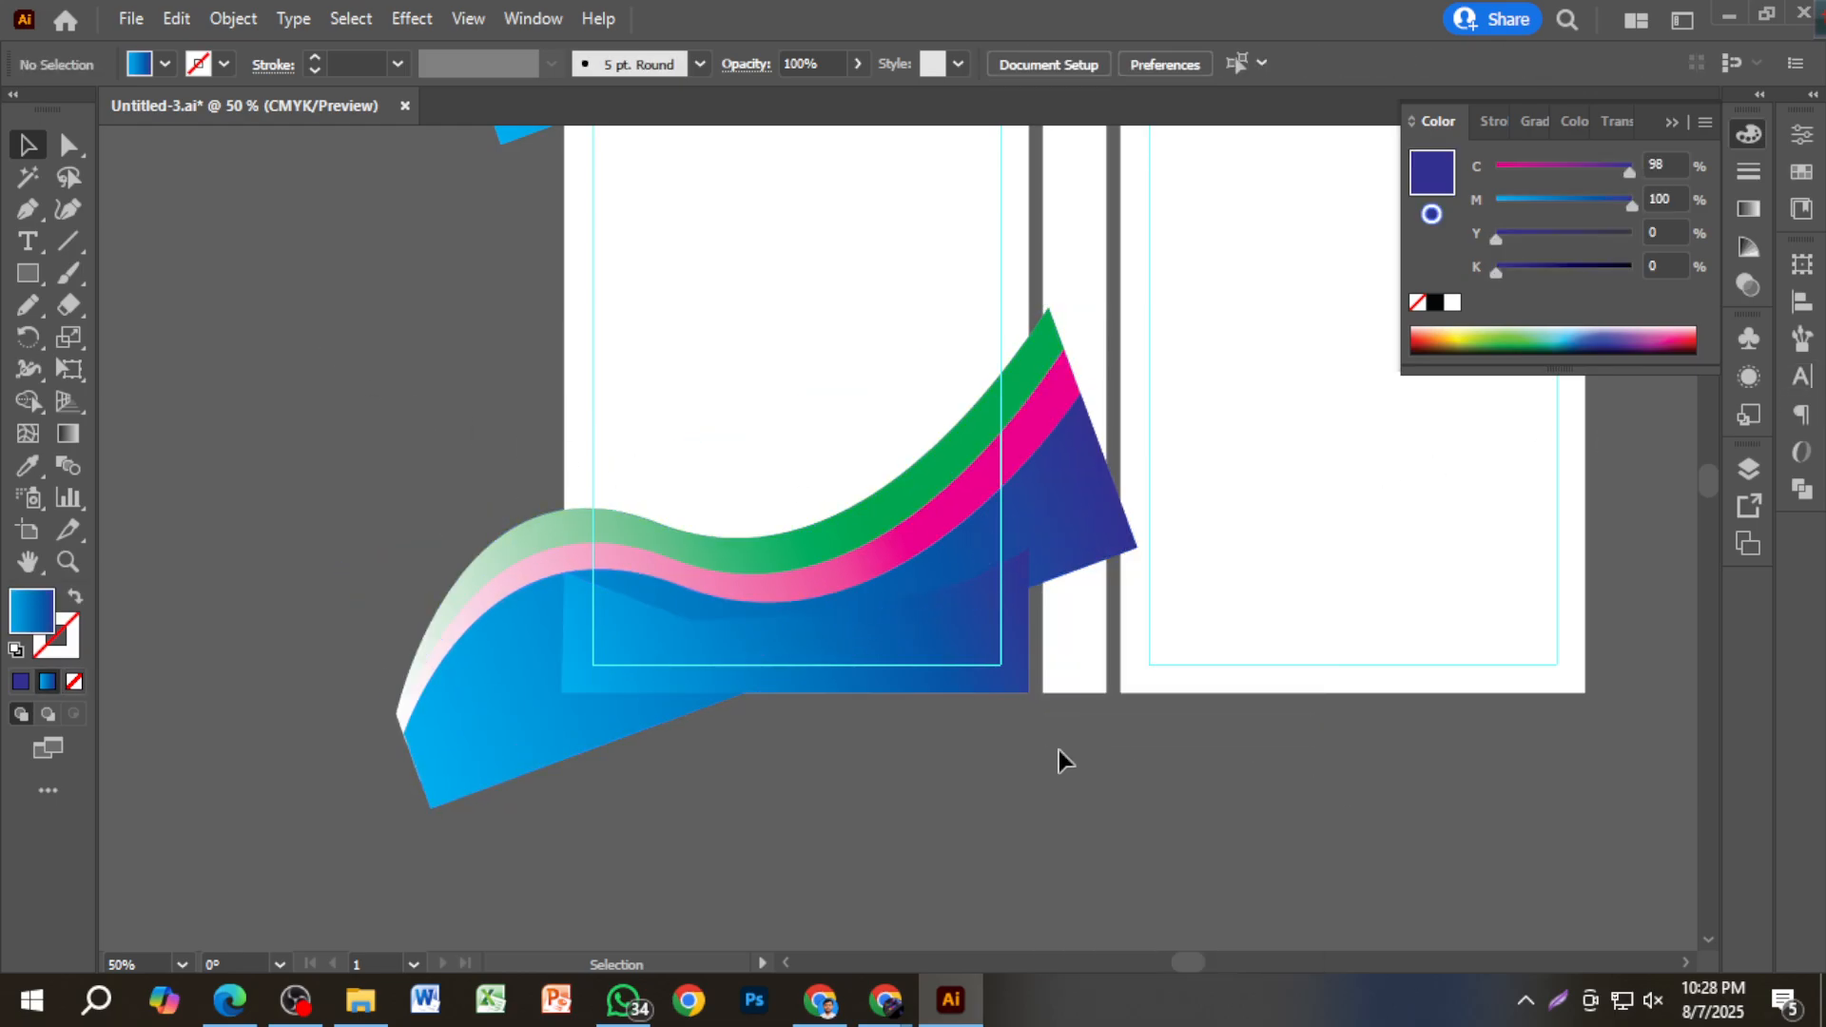
Unite the blue wave with the pen-drawn shape at the left cover's base into one shape.
left_click(1055, 522)
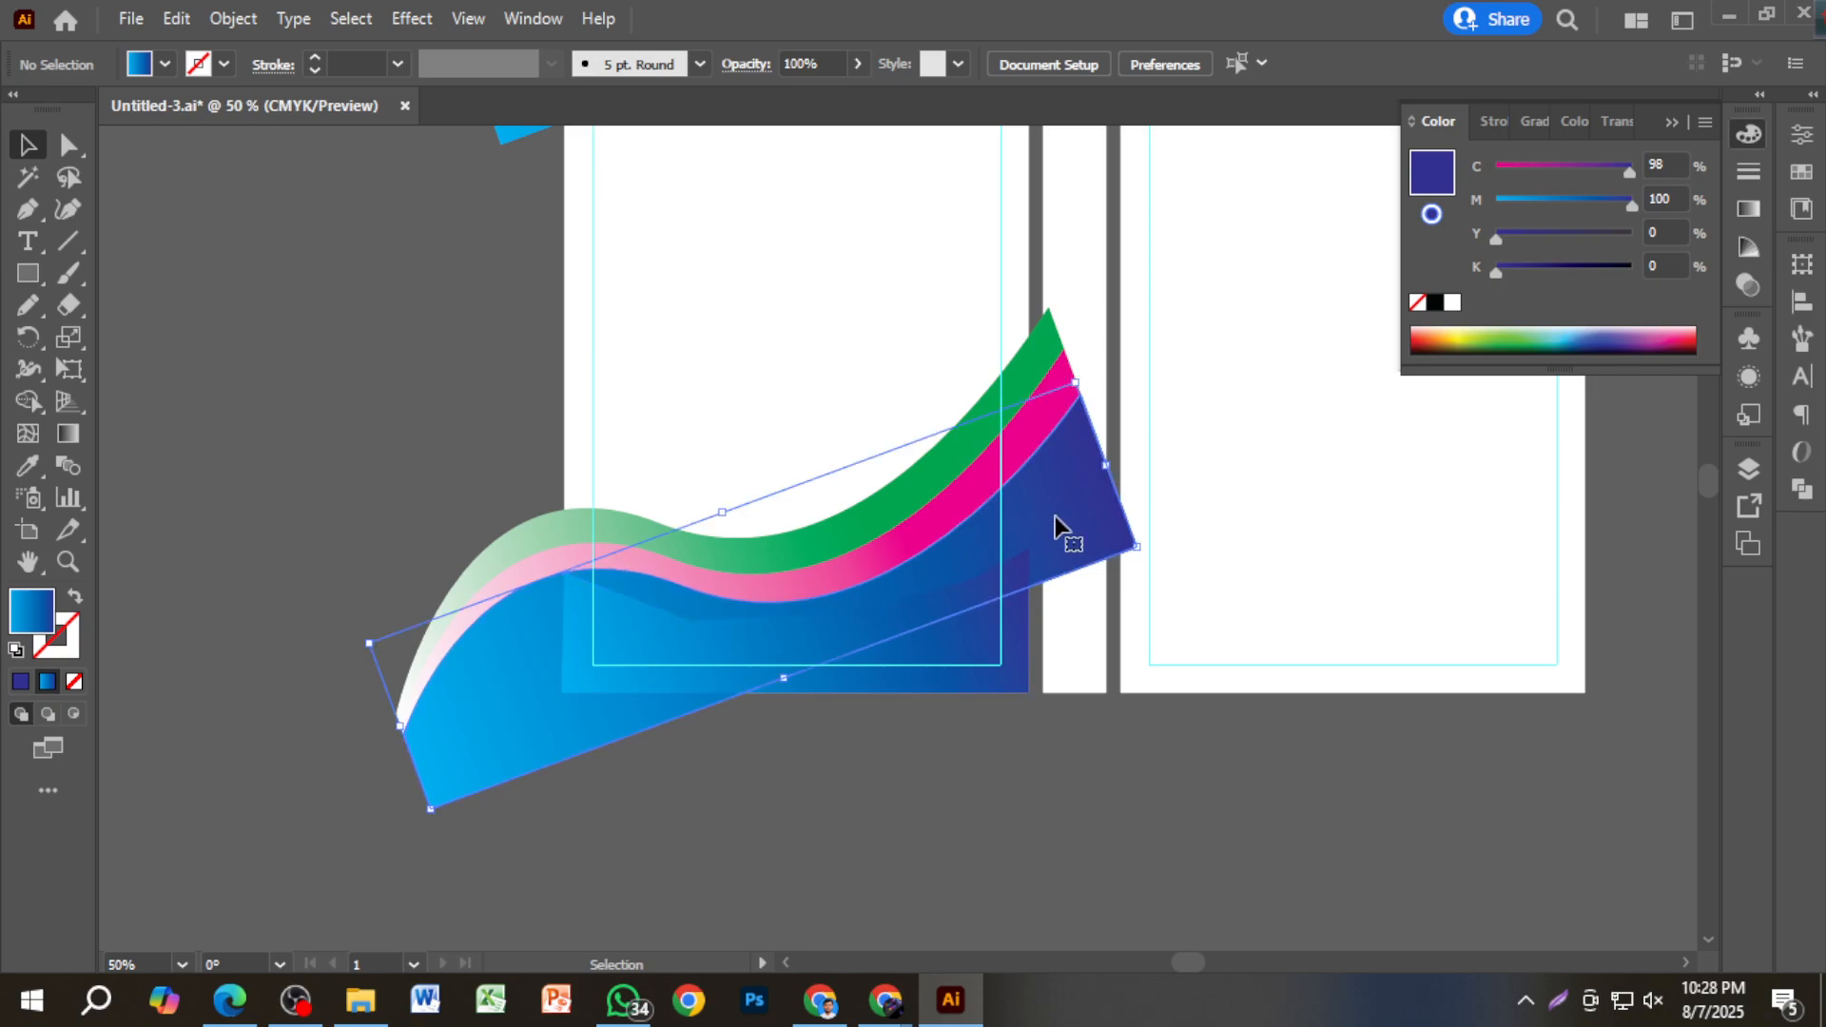
left_click(1008, 666, "shift")
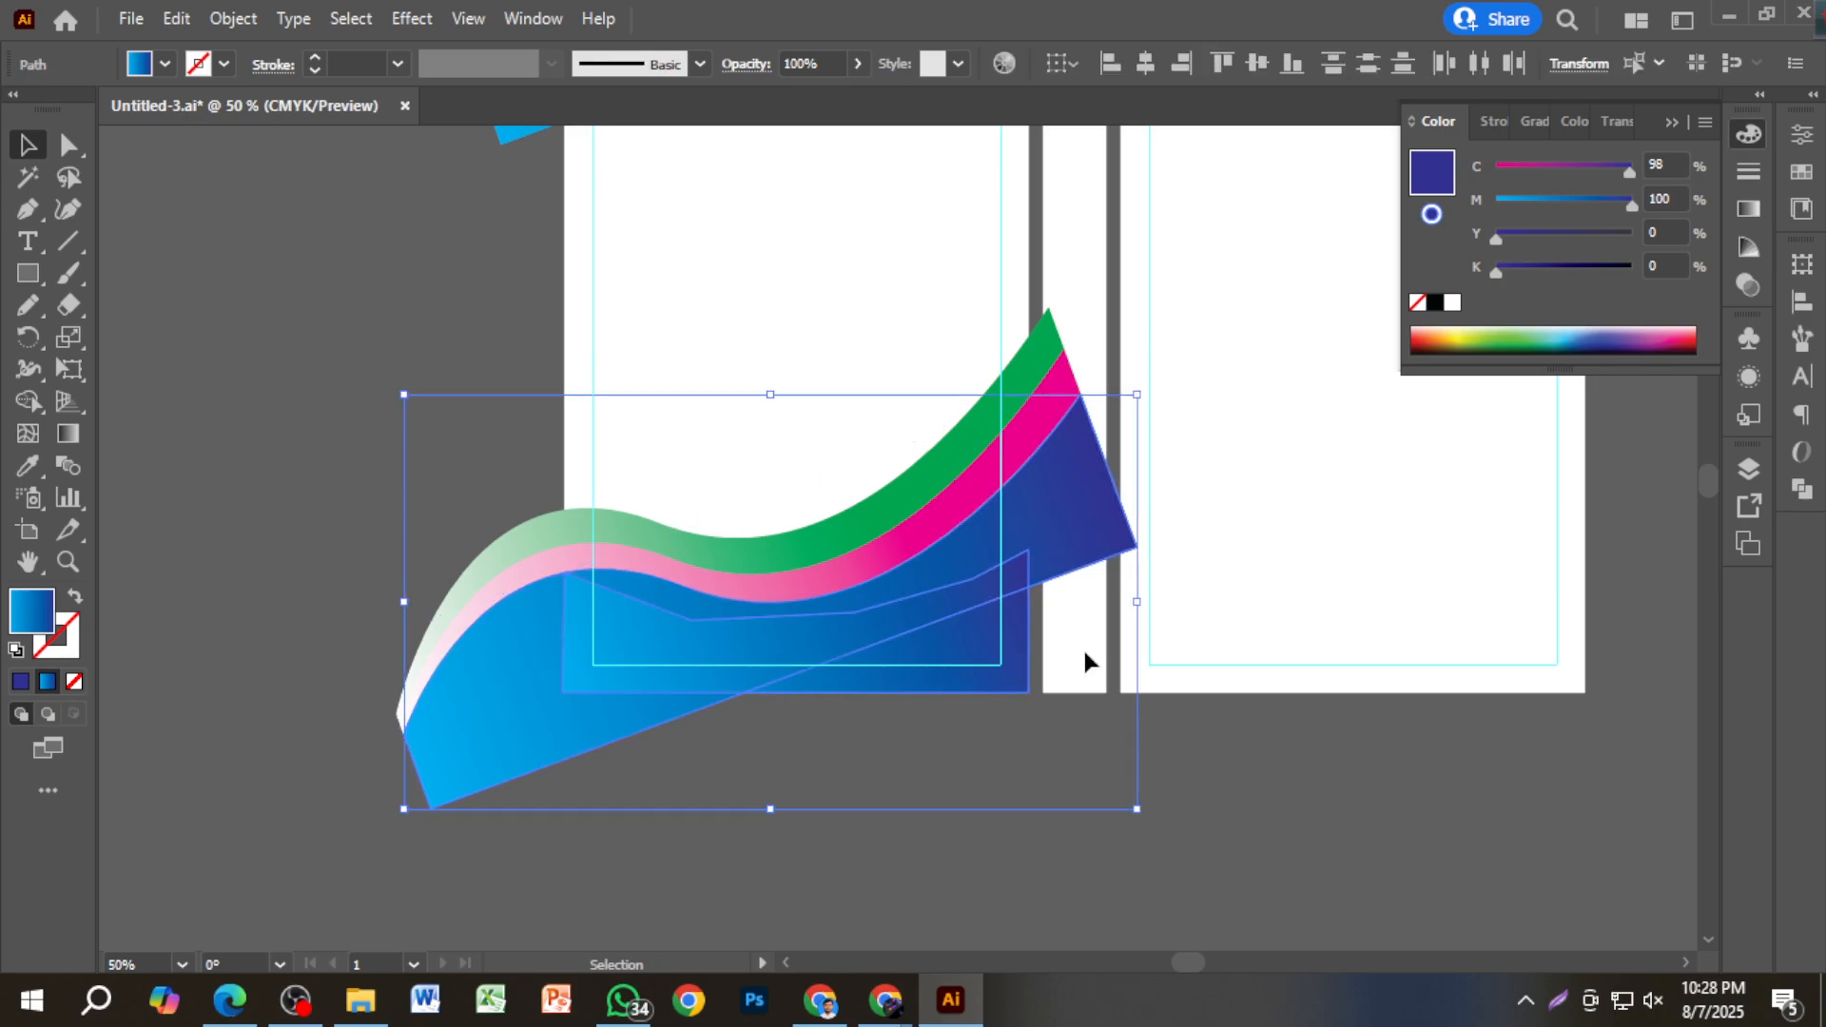
left_click(1803, 490)
left_click(1491, 328)
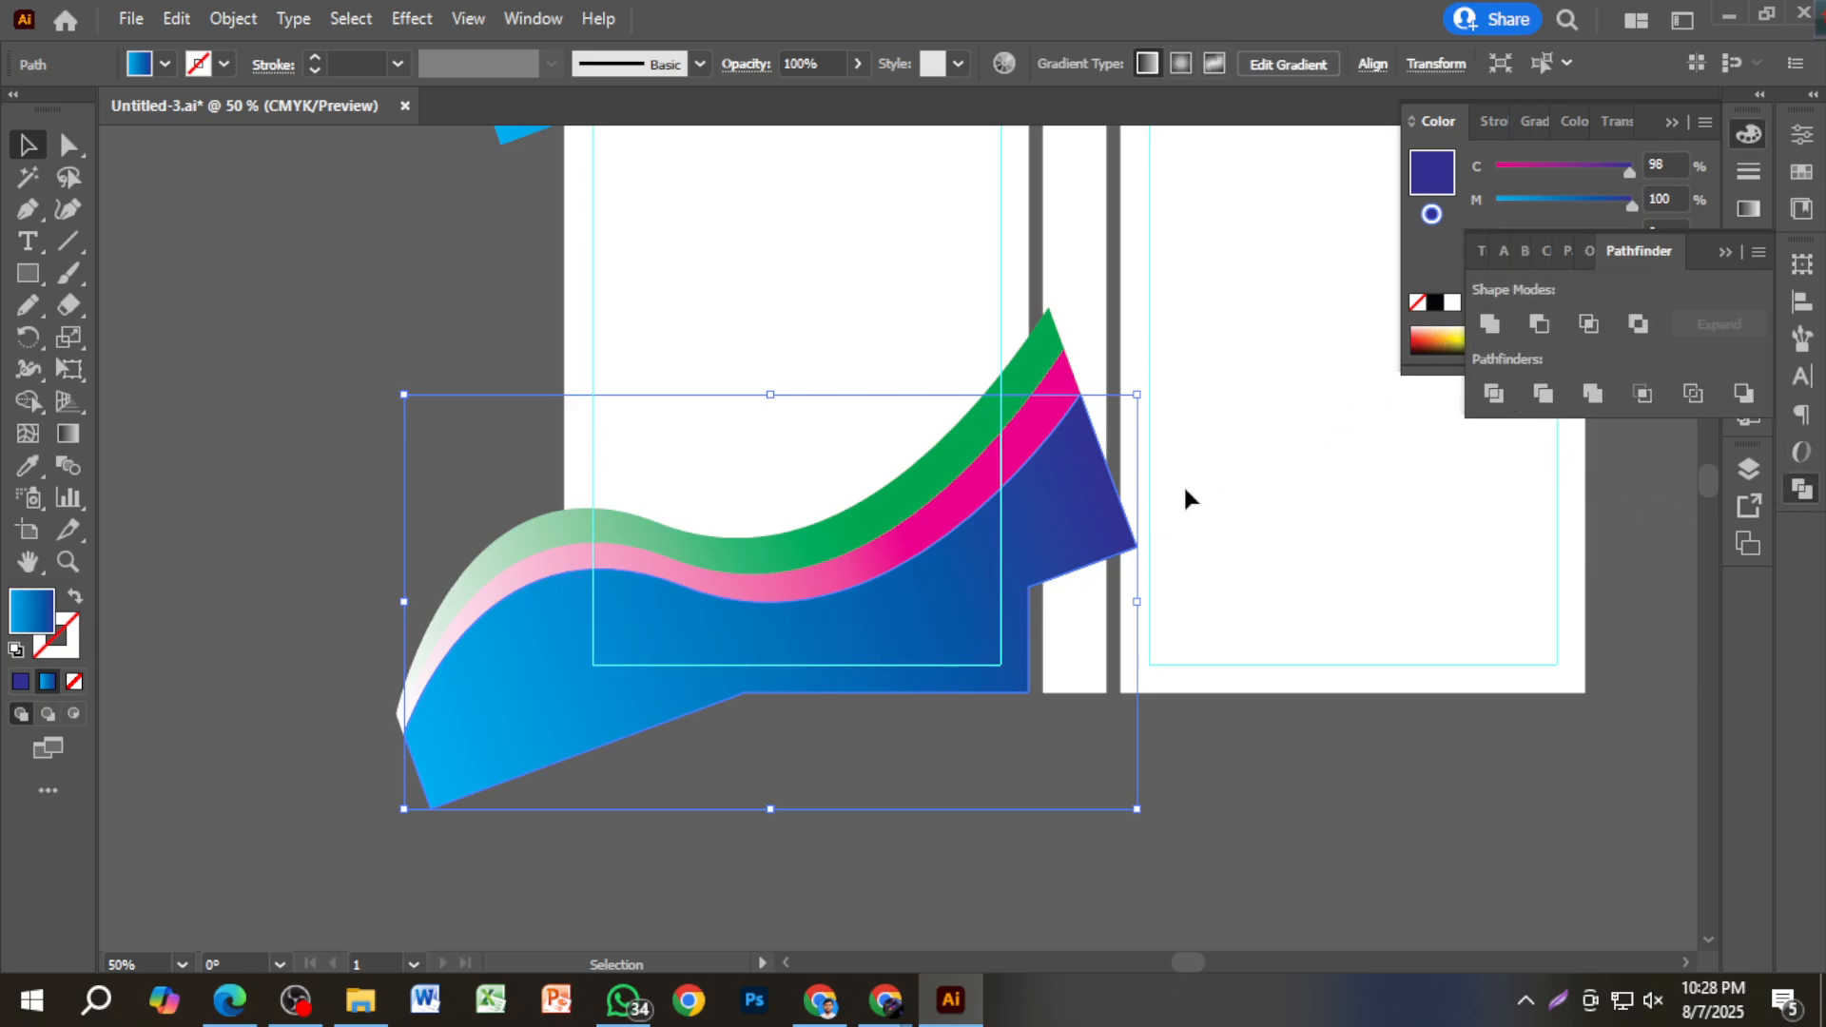
left_click(1358, 820)
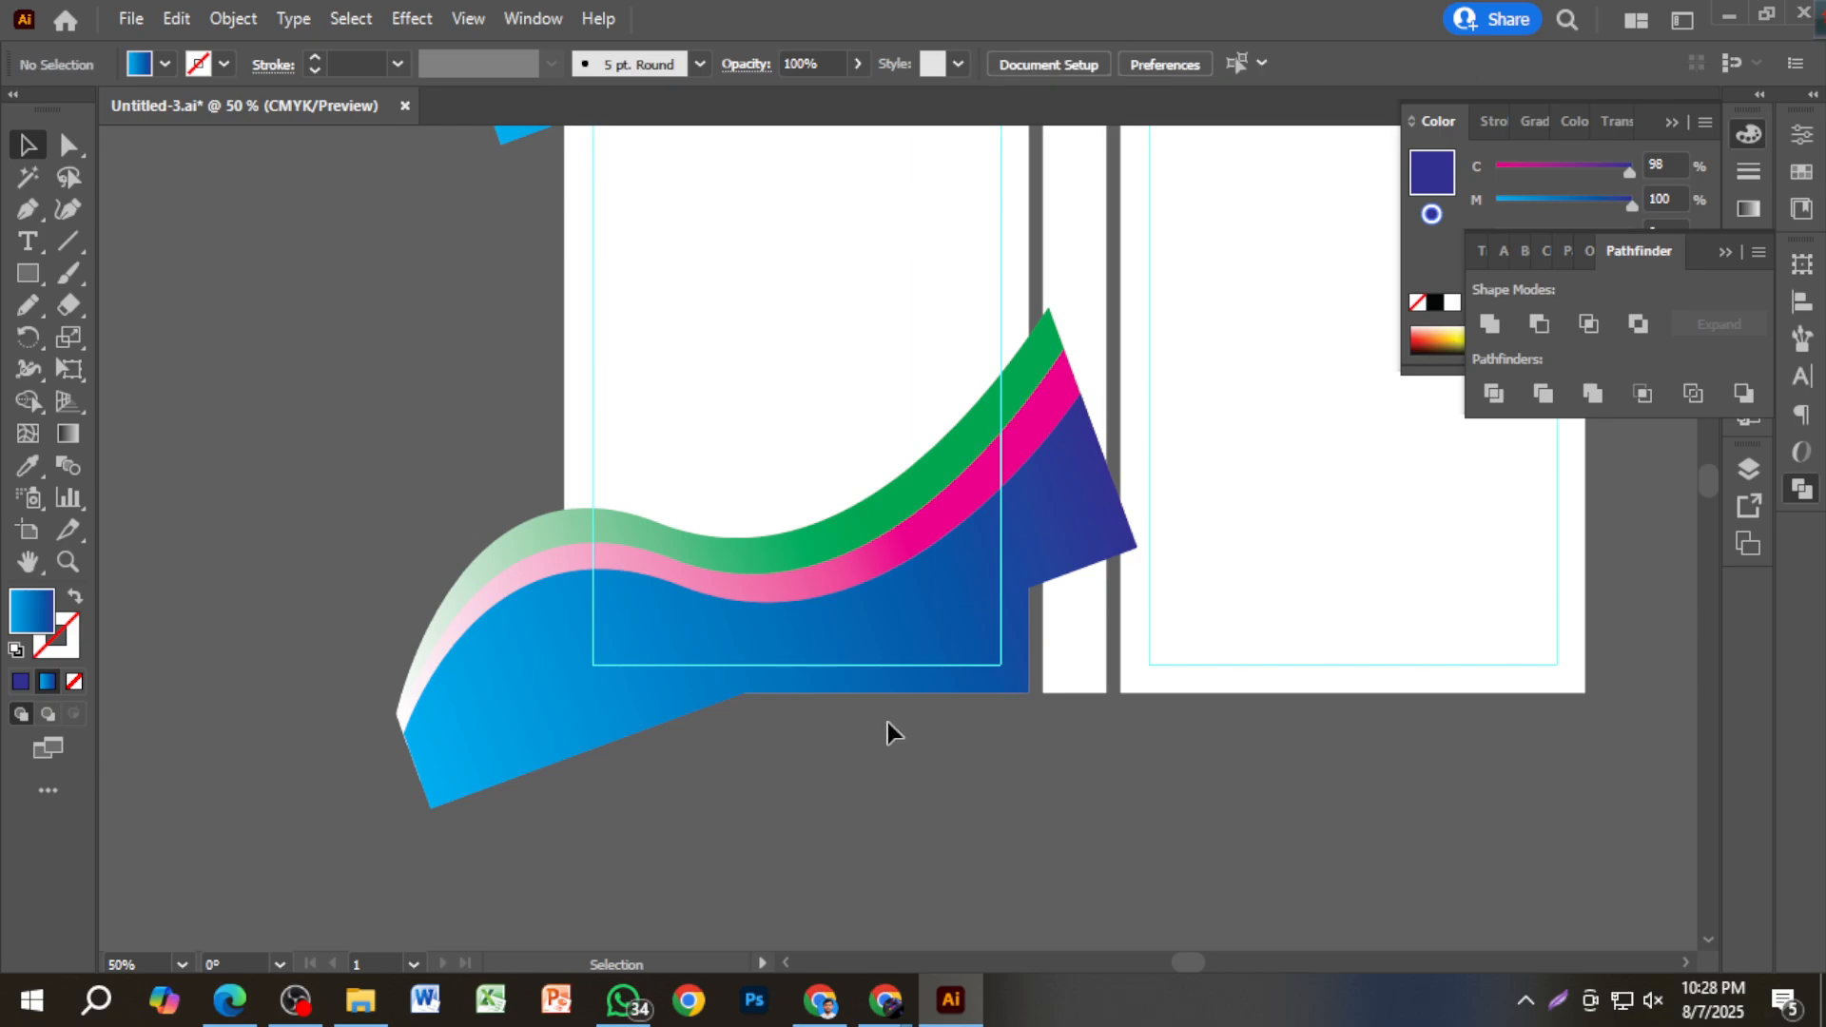
Move the duplicate wave group off the left cover to the empty area above the covers.
scroll(888, 722, "up", 3)
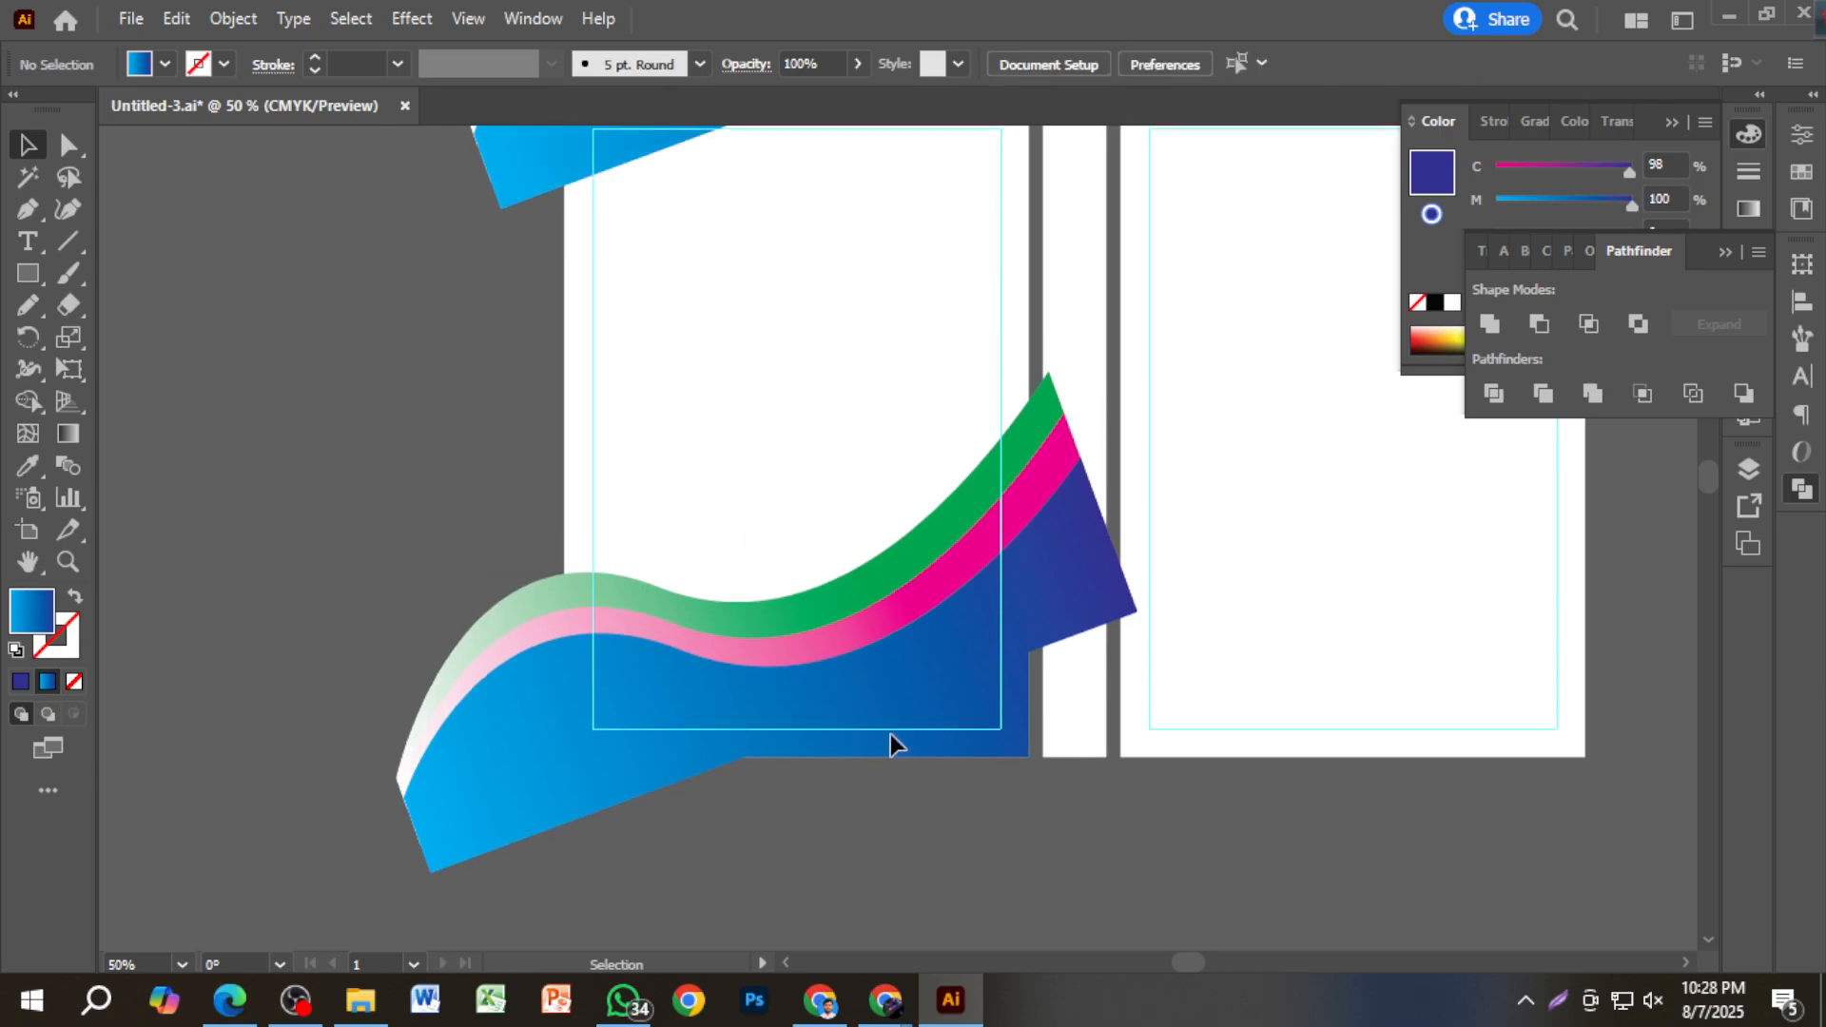
scroll(890, 733, "down", 2)
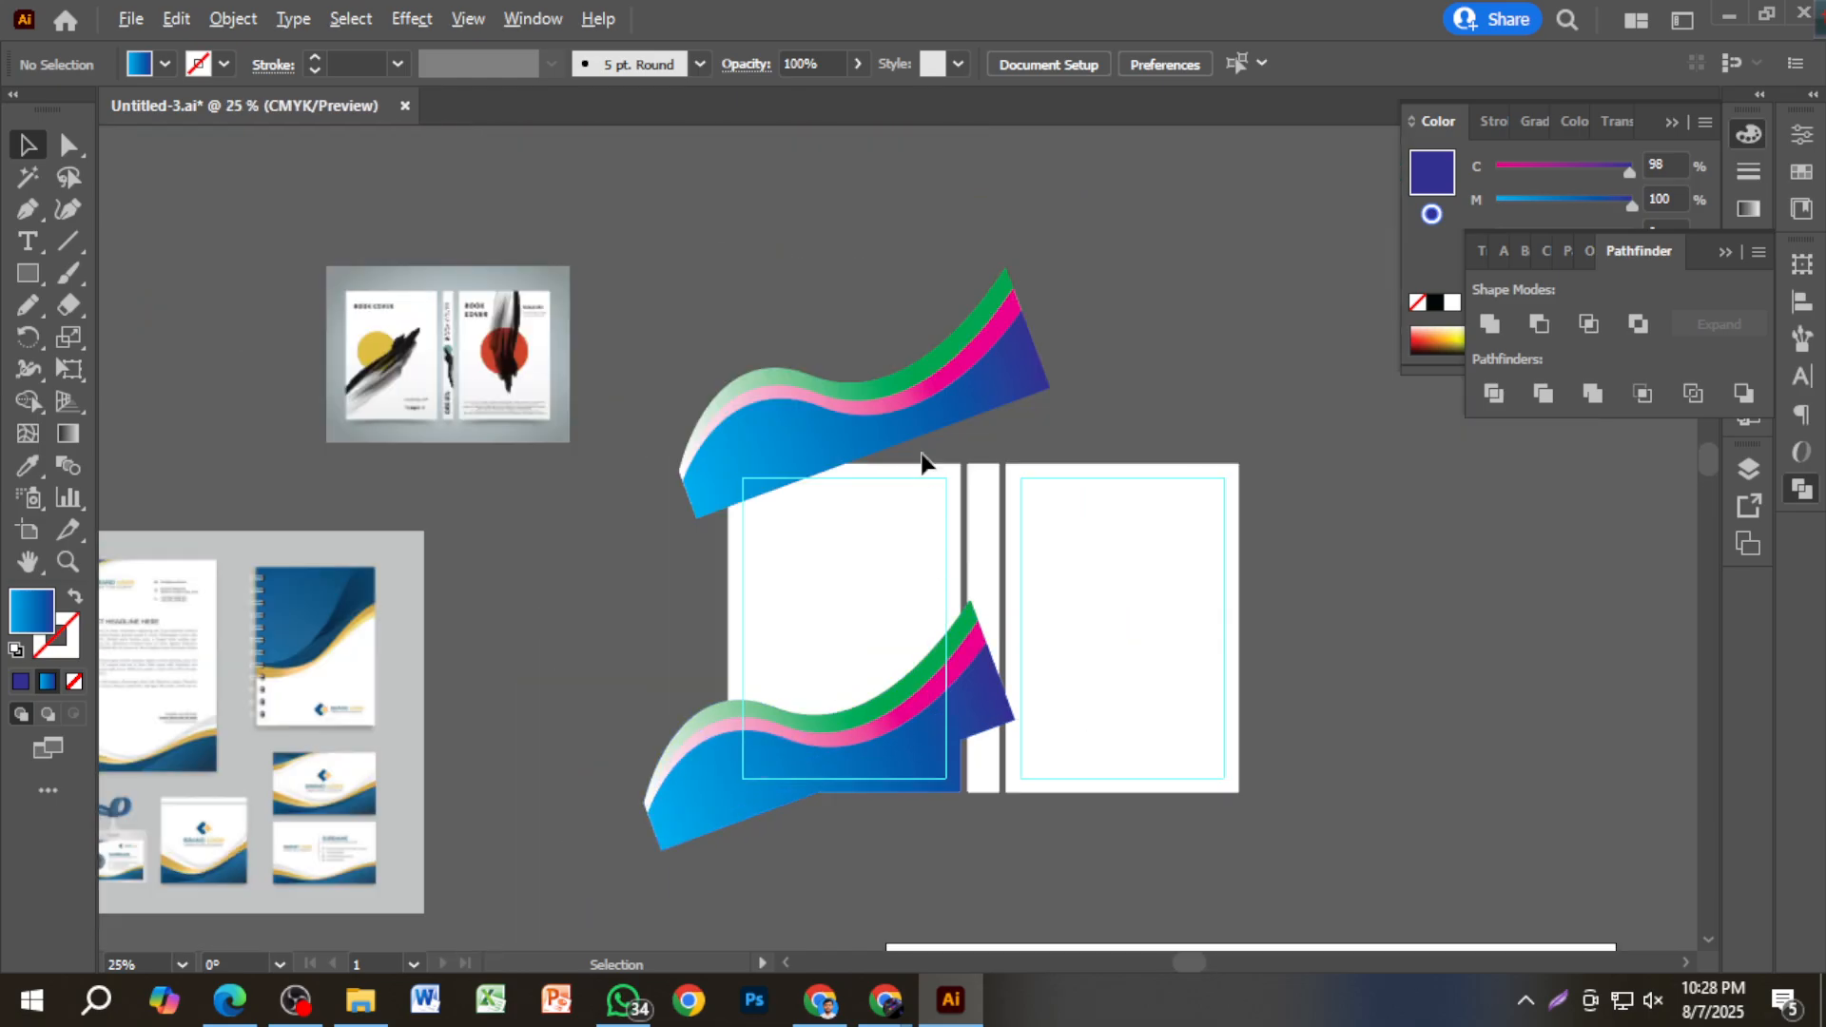
left_click_drag(967, 396, 1155, 235)
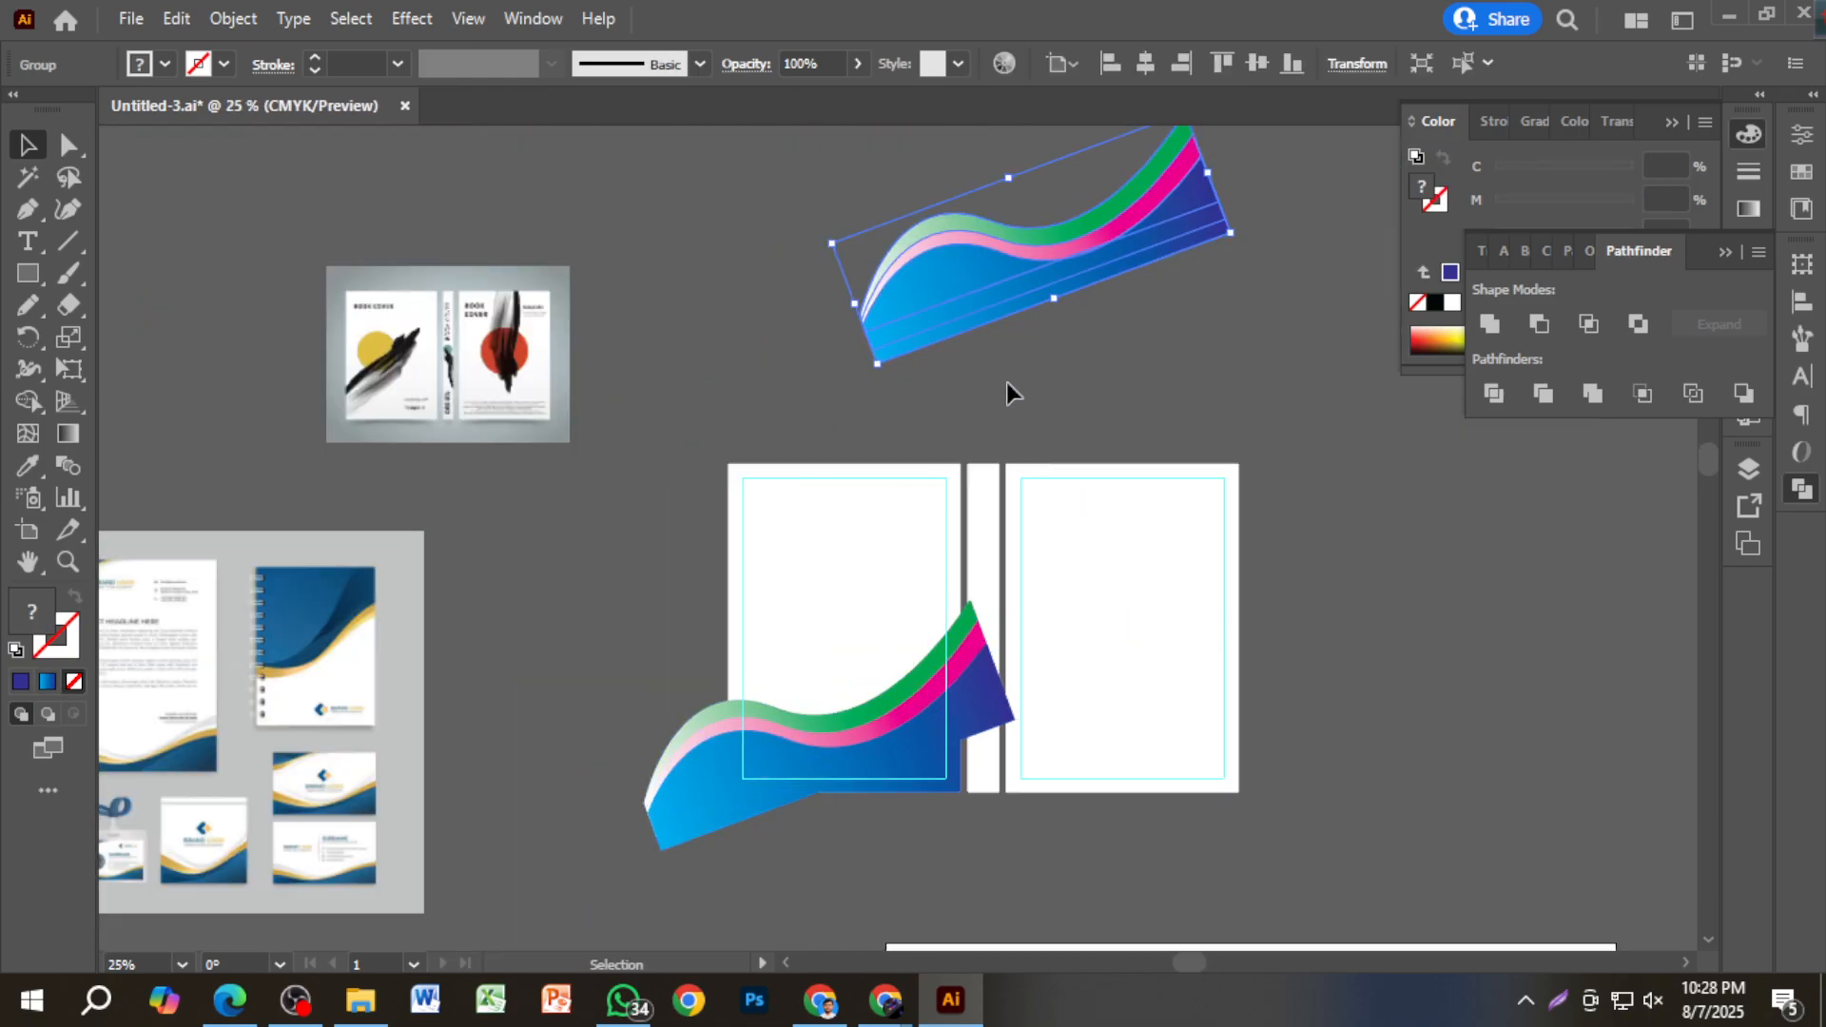
left_click(1006, 383)
scroll(869, 684, "up", 2)
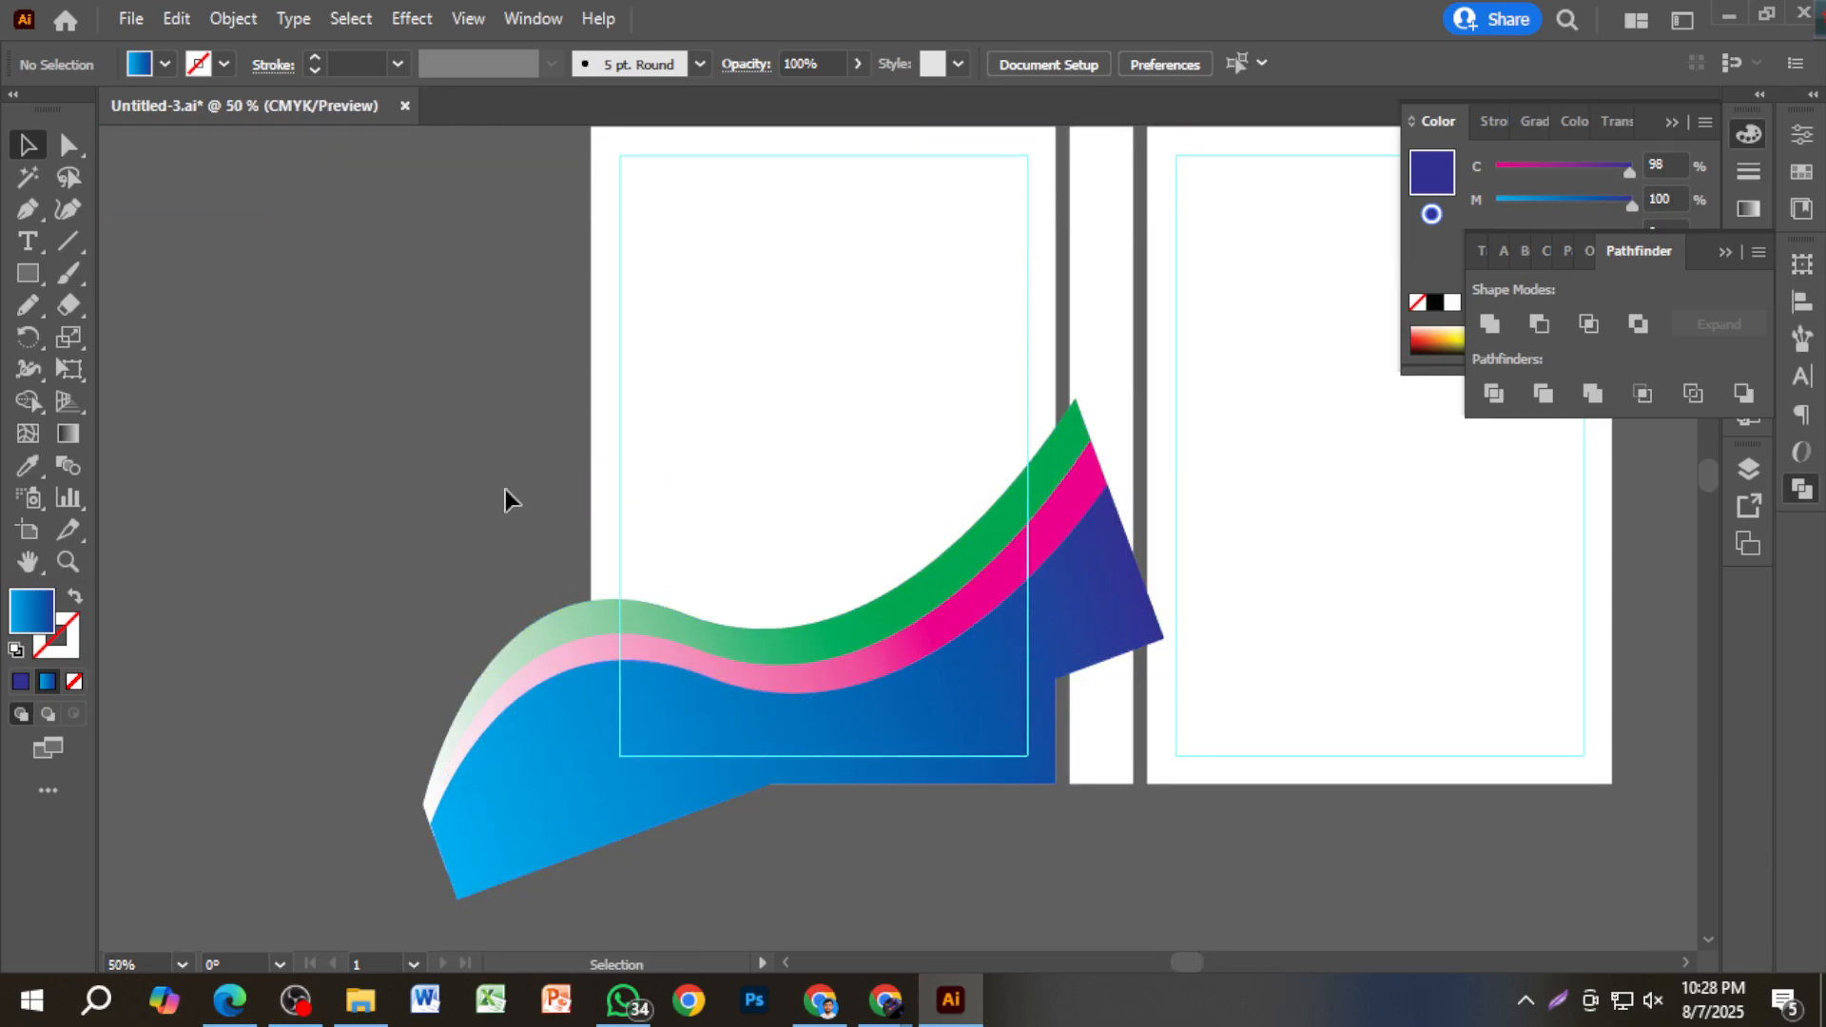
Draw a rectangle across the left cover's full width, from about a quarter down its height to its base.
key("m")
scroll(656, 247, "up", 1)
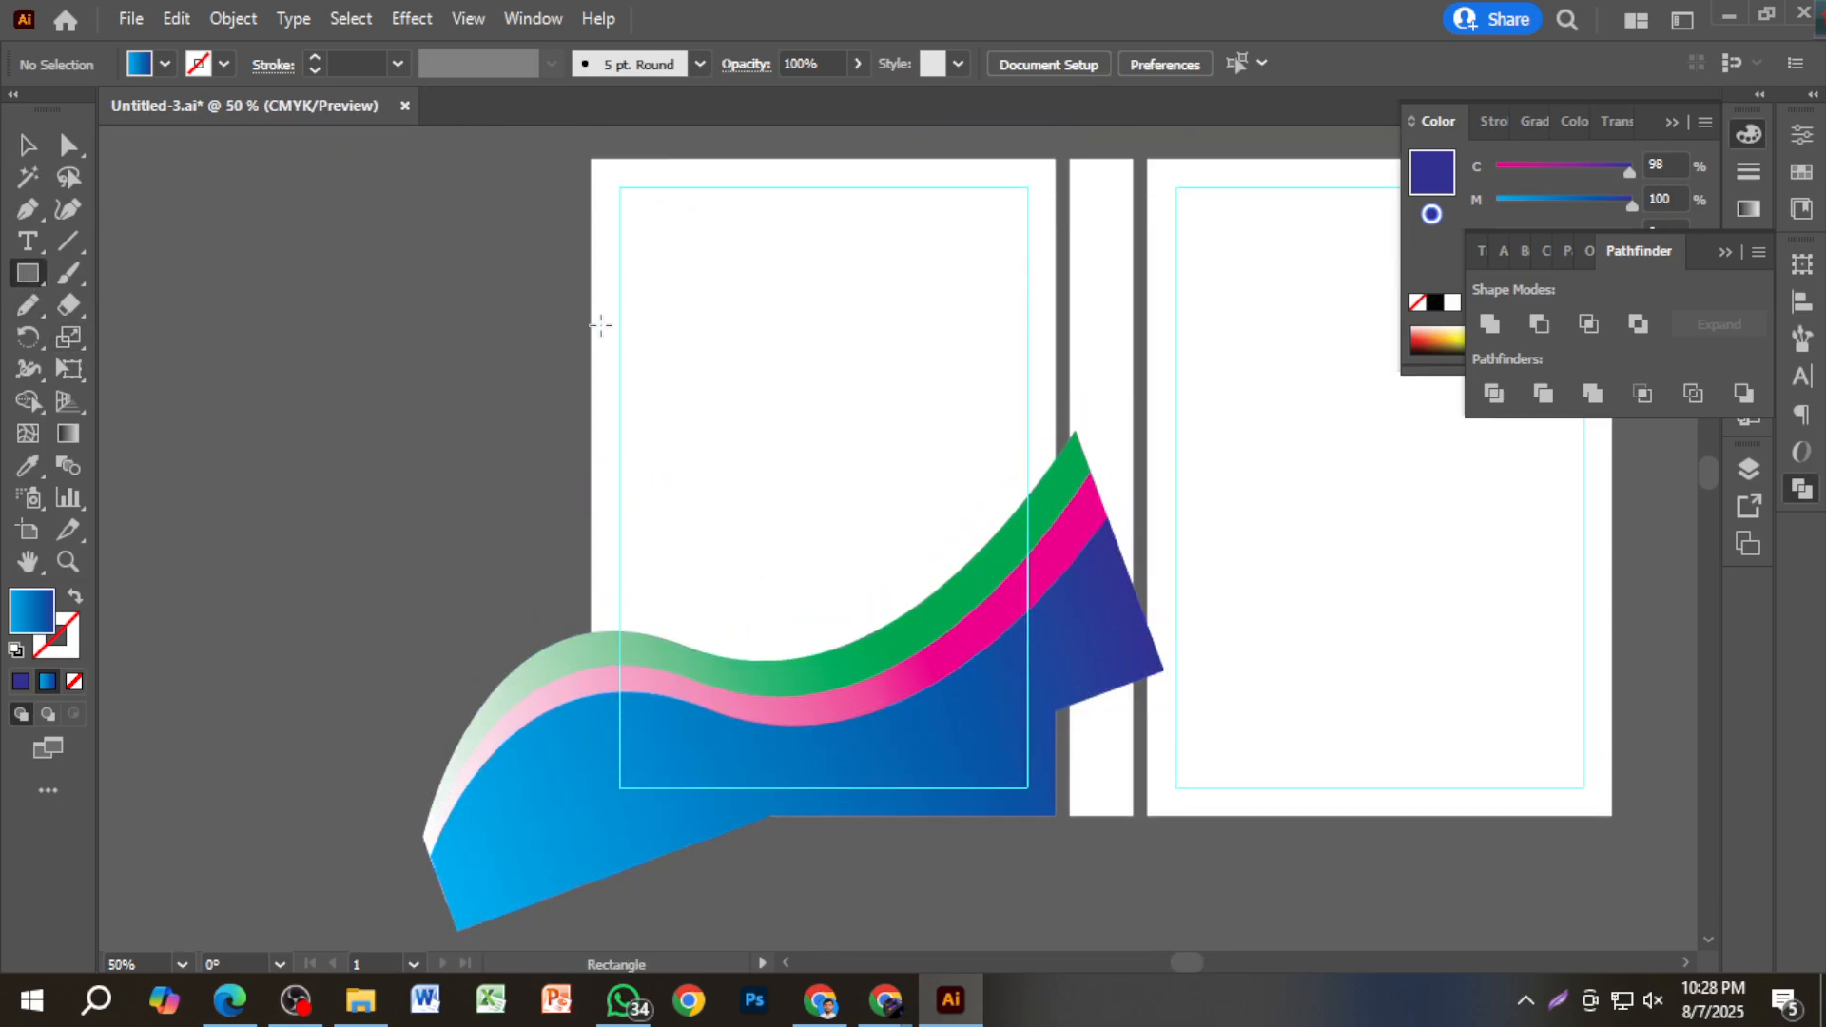
left_click_drag(591, 335, 1057, 814)
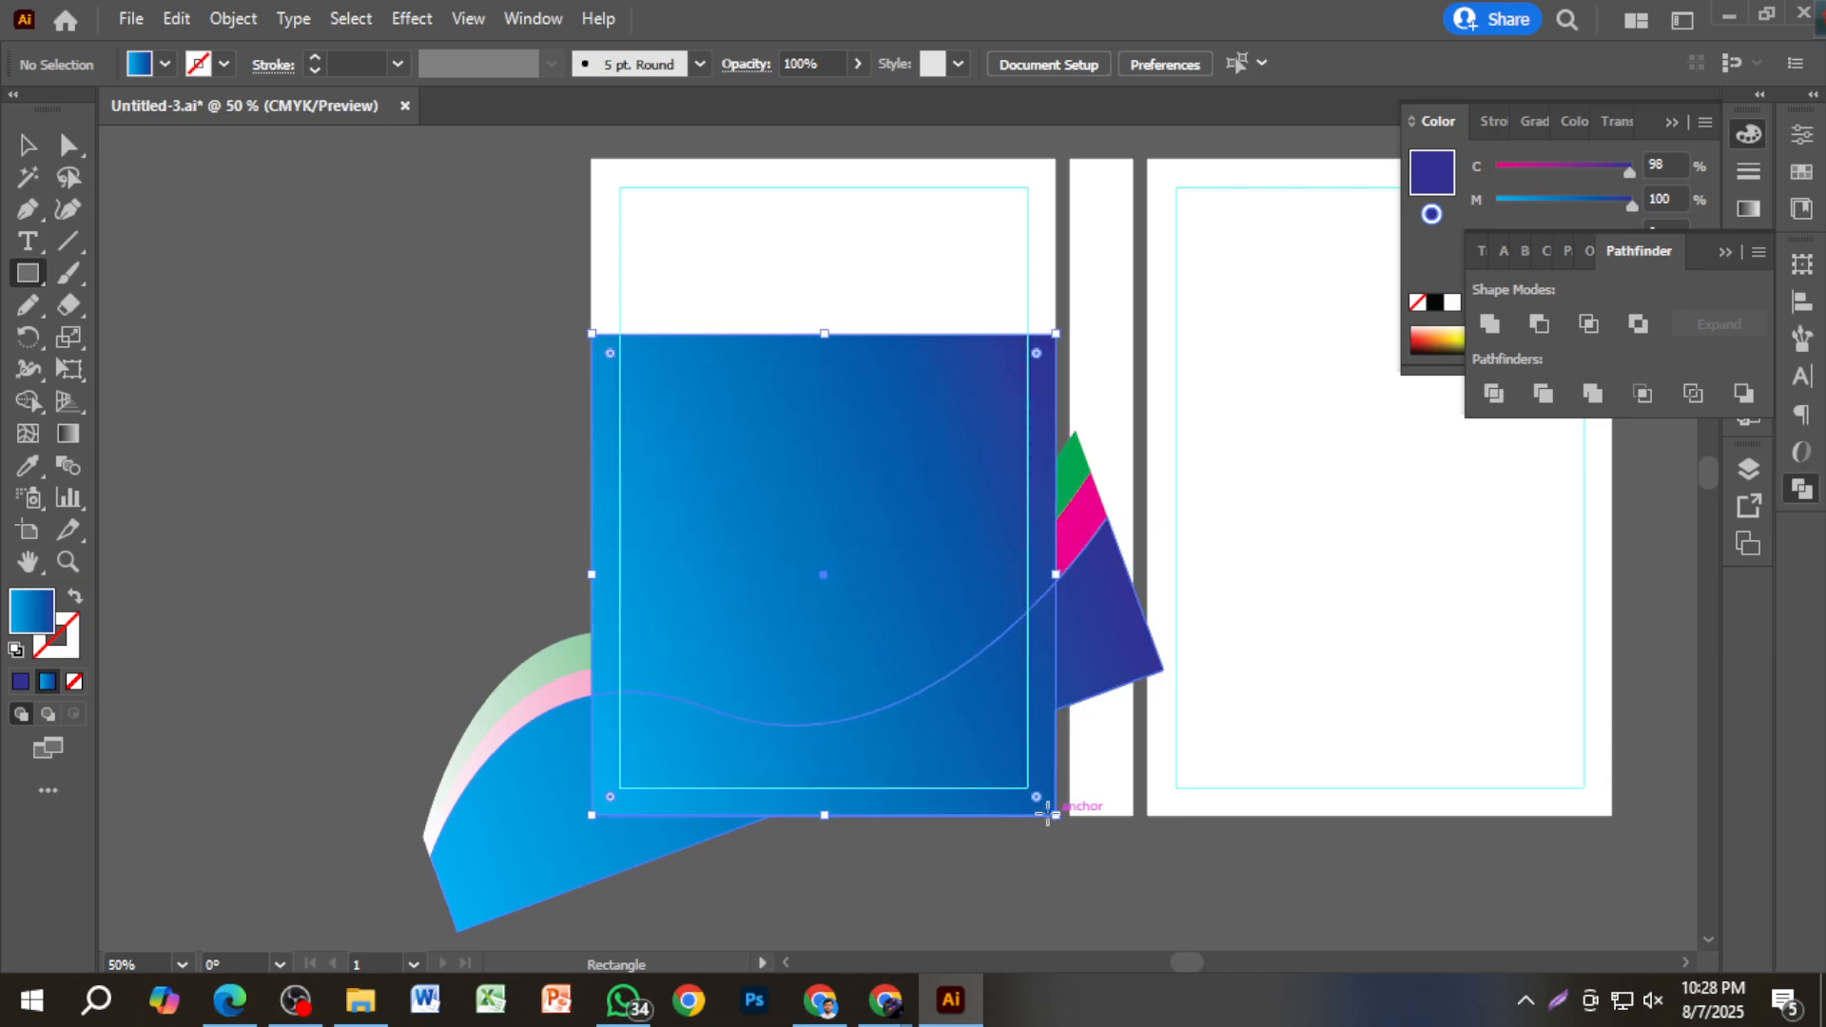
Remove the wave parts beyond the left cover's outer, base and spine-side edges with the Shape Builder tool.
left_click(26, 144)
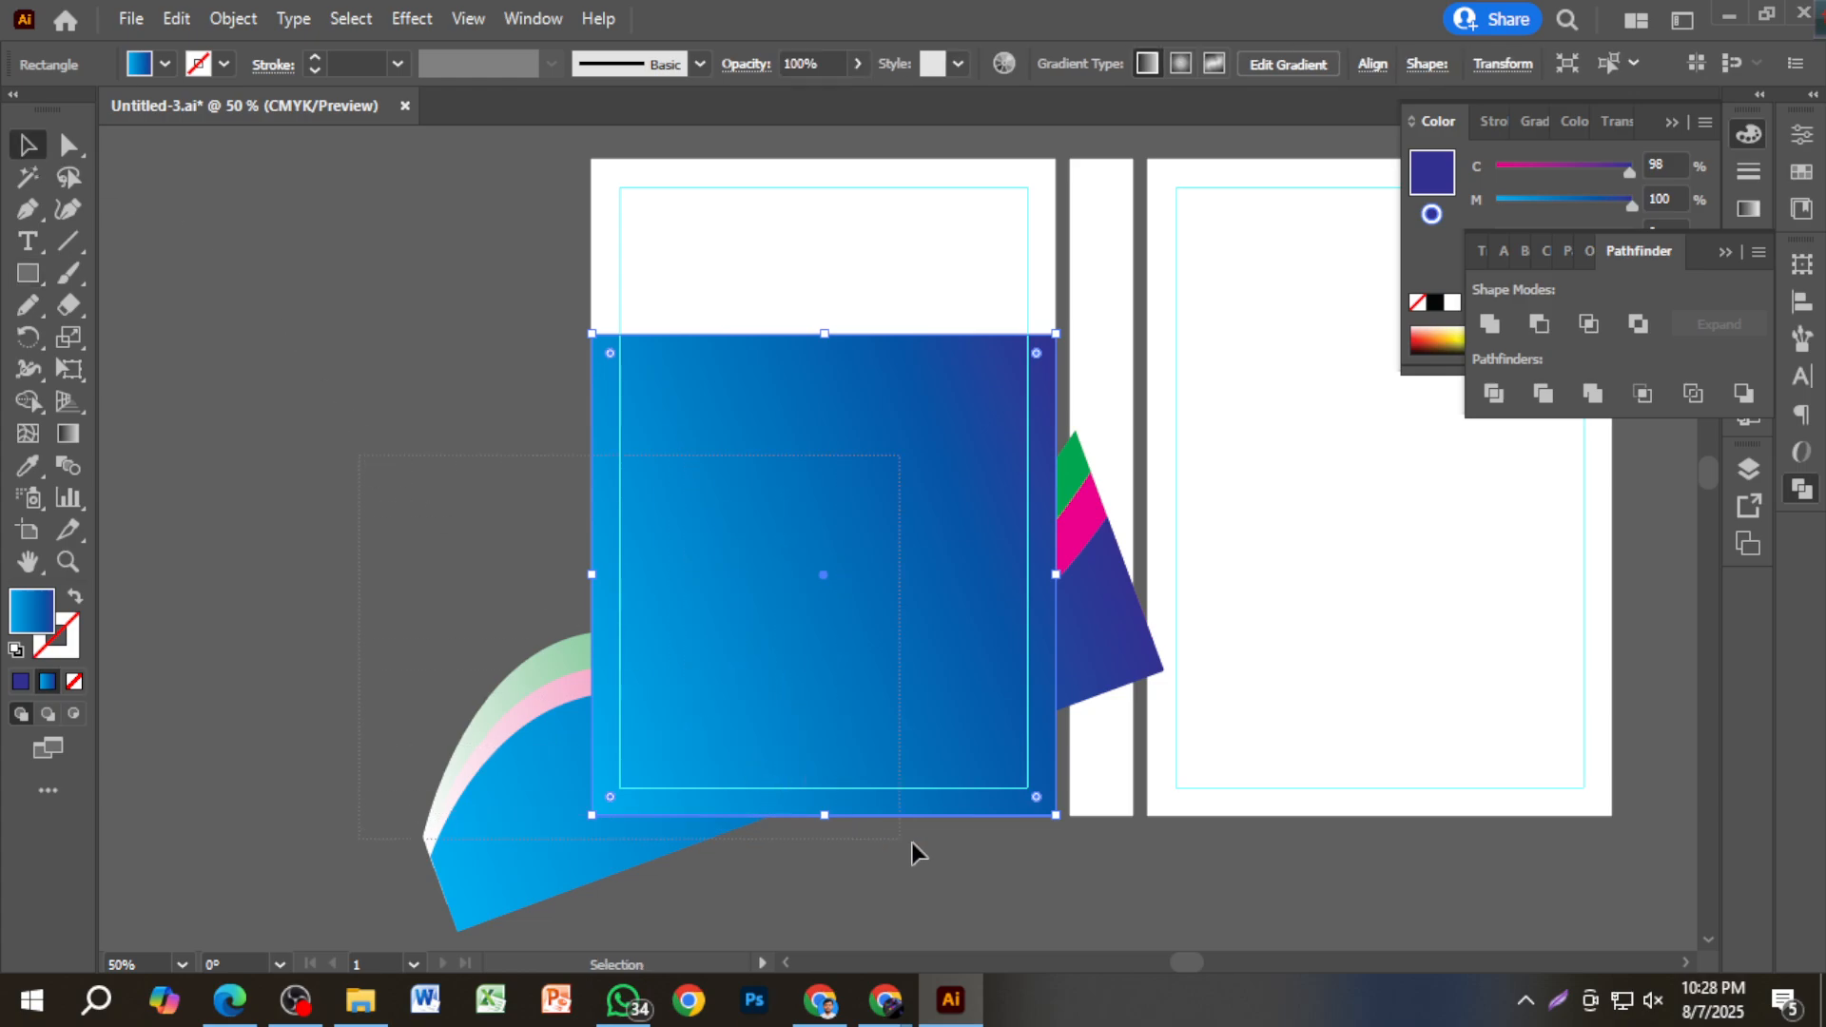
key("ctrl+a")
left_click(28, 401)
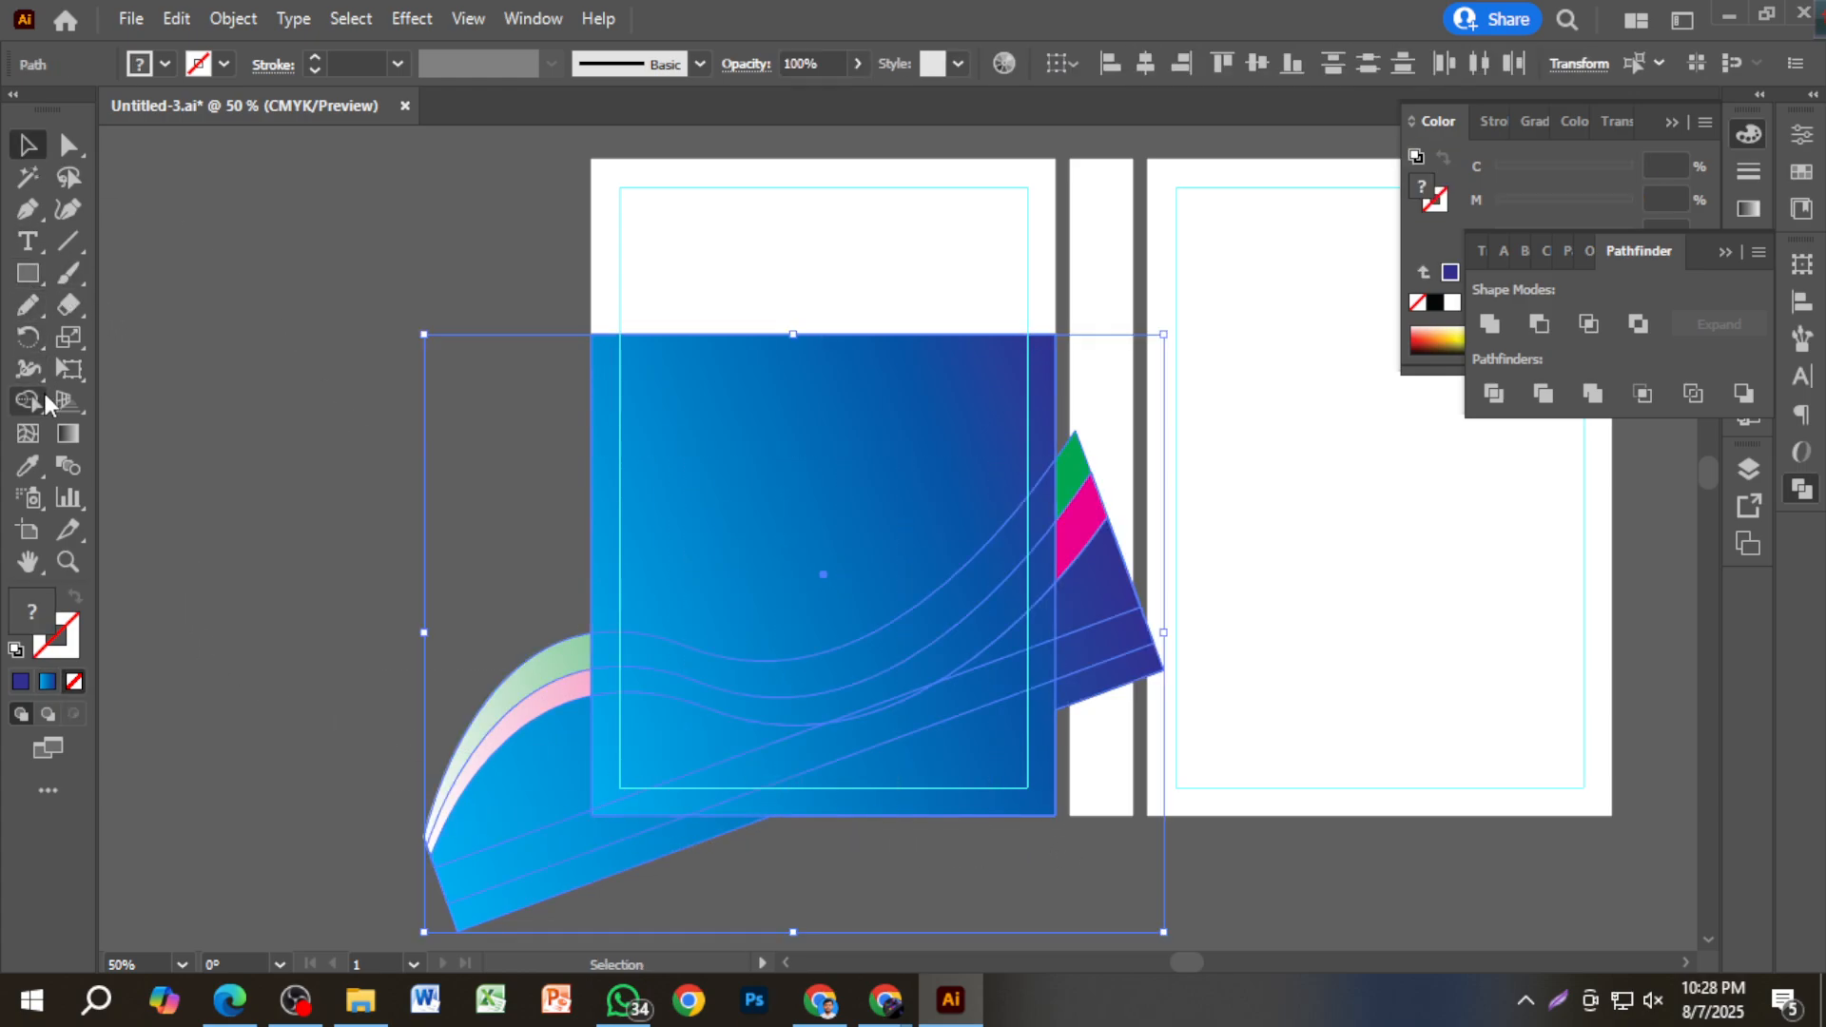
scroll(690, 561, "down", 2)
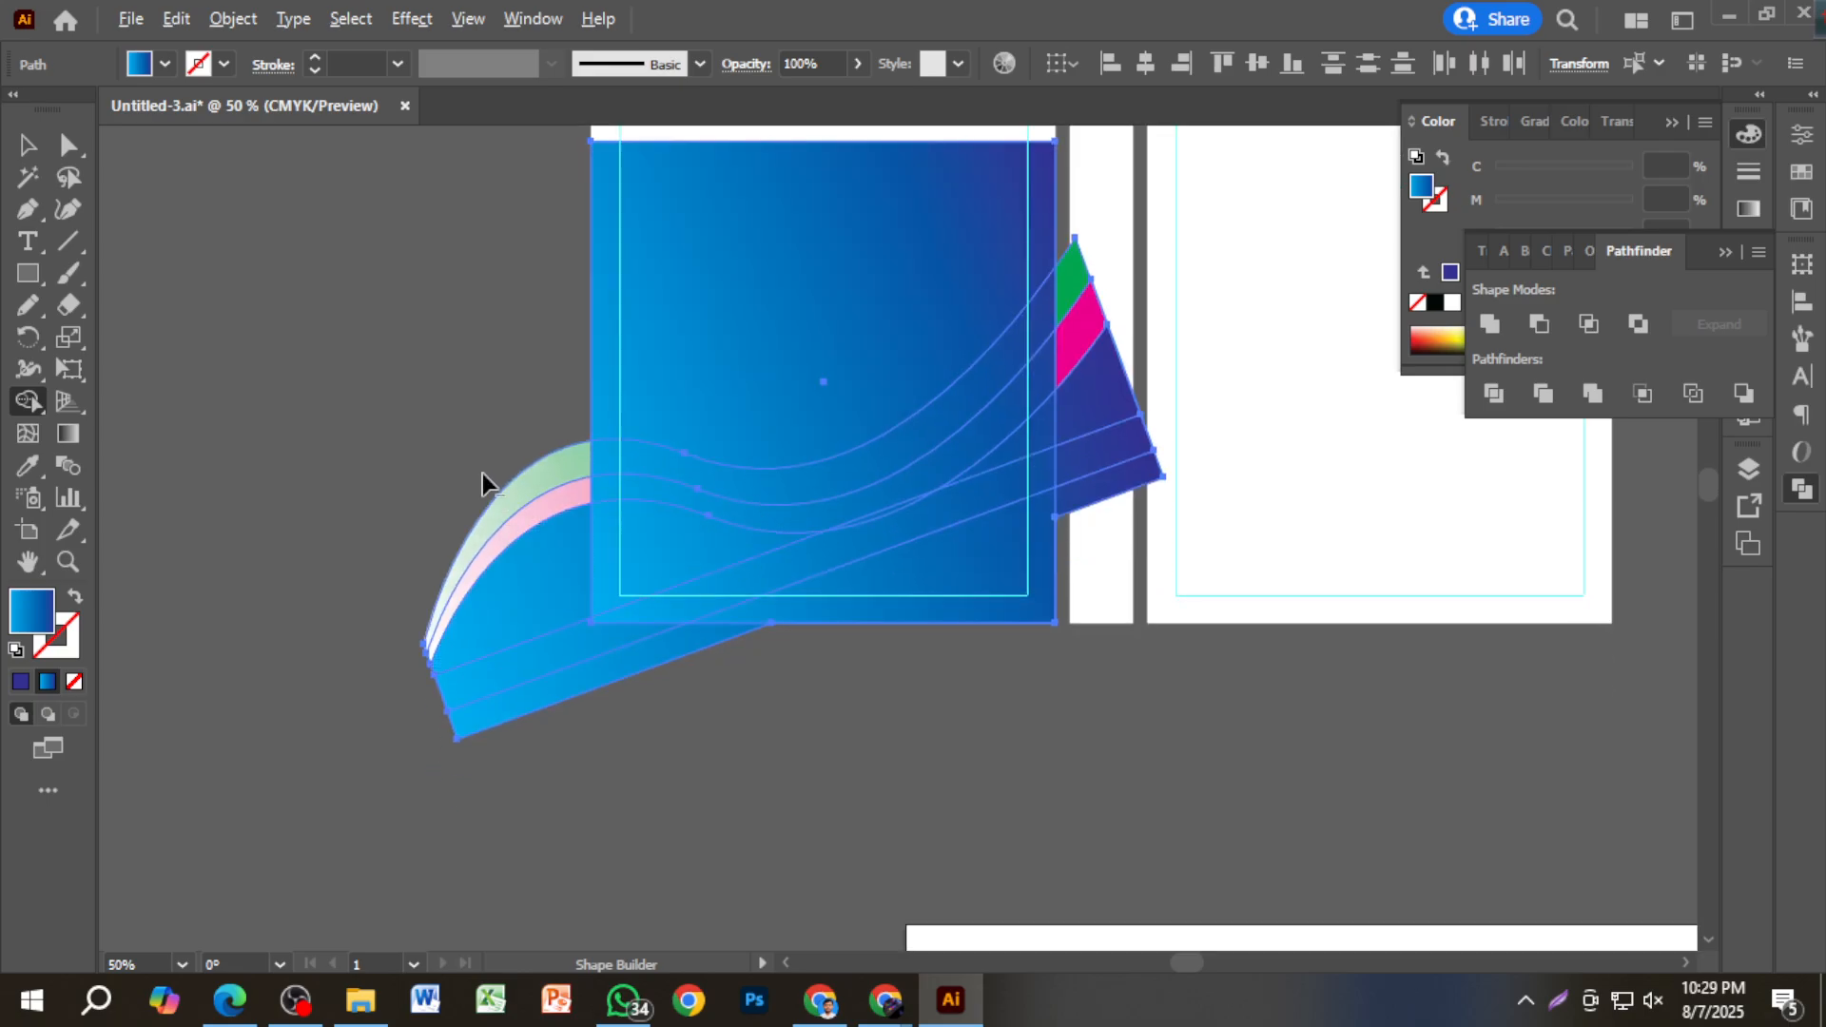
left_click_drag(481, 482, 595, 756)
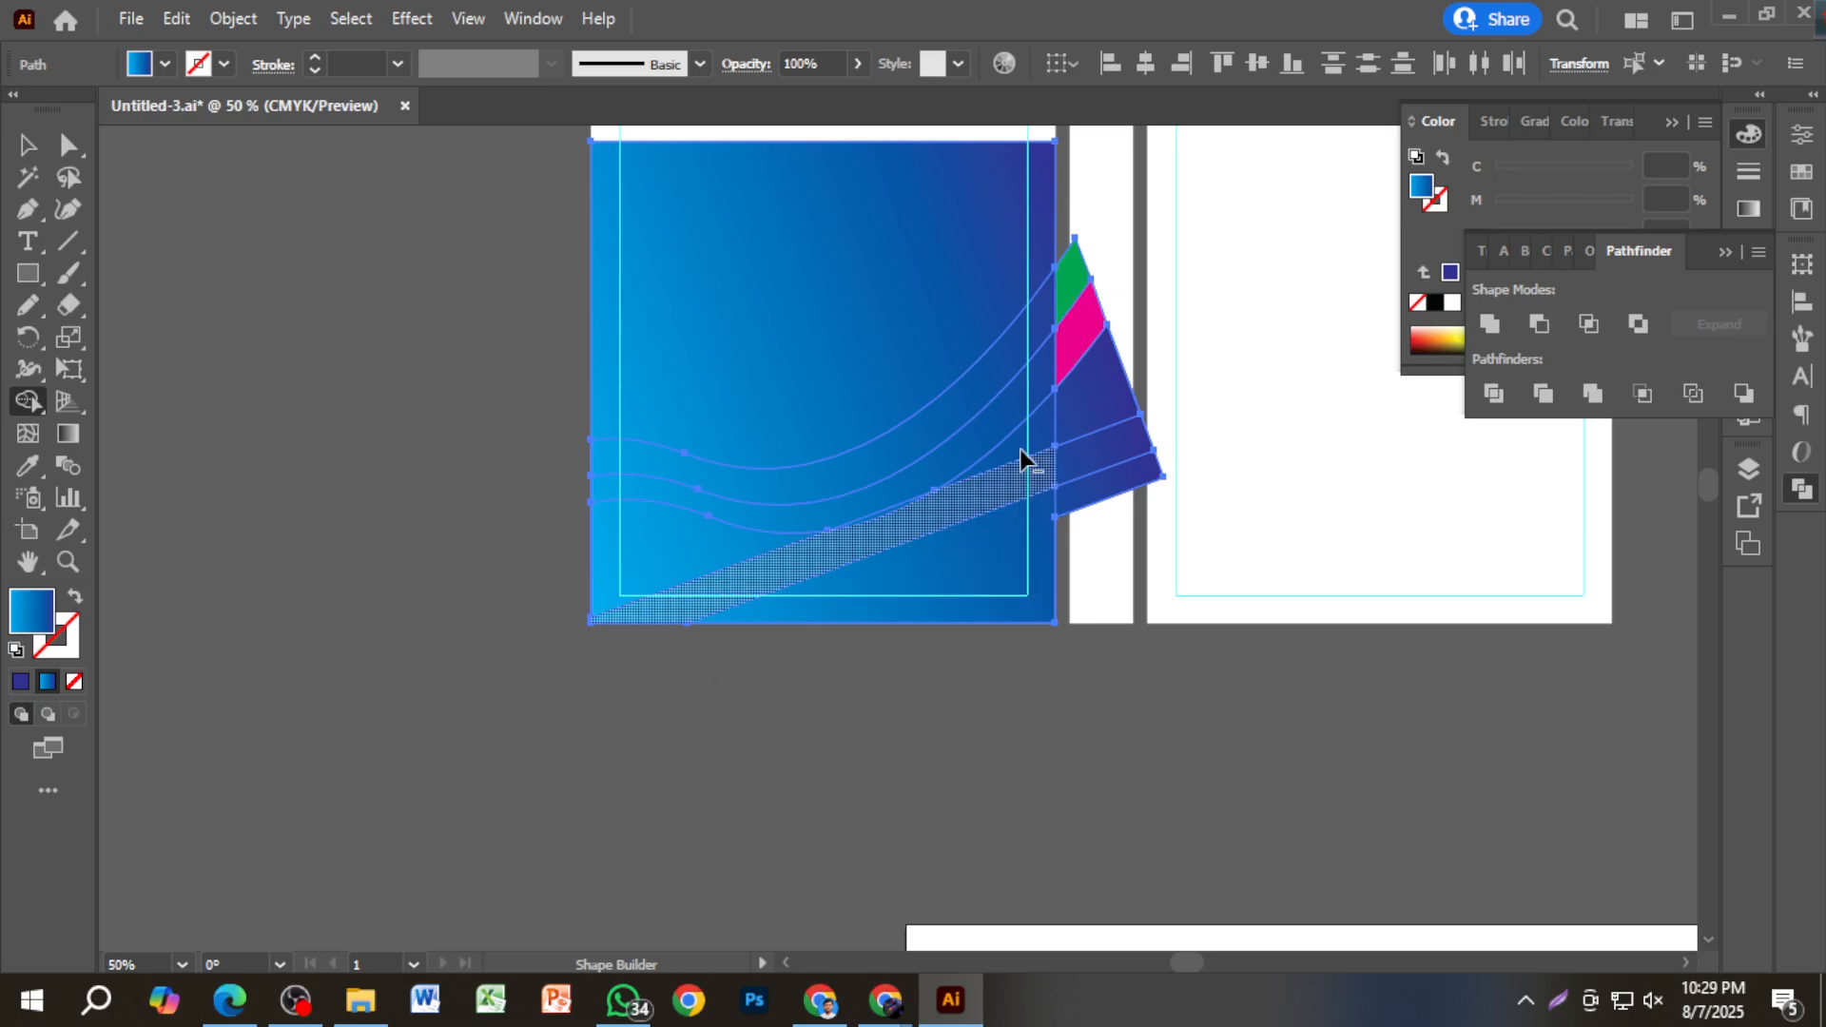
left_click_drag(1067, 240, 1132, 490)
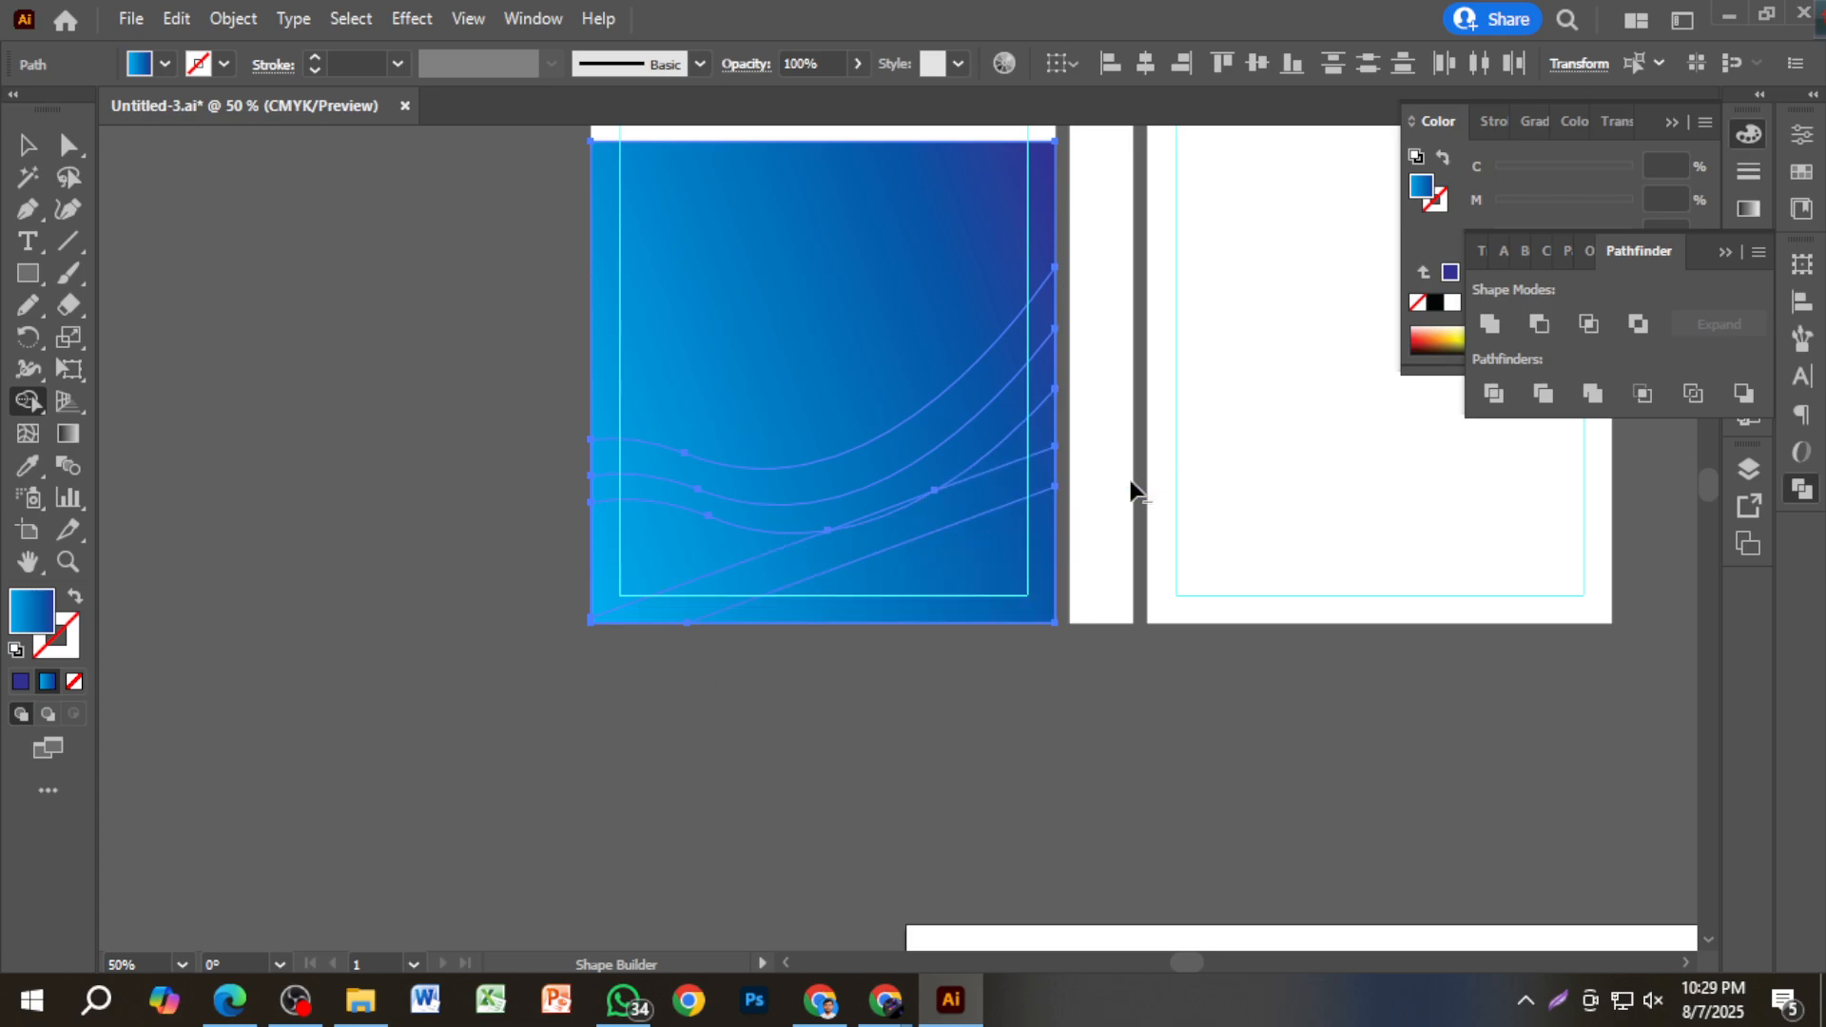
scroll(789, 630, "up", 2)
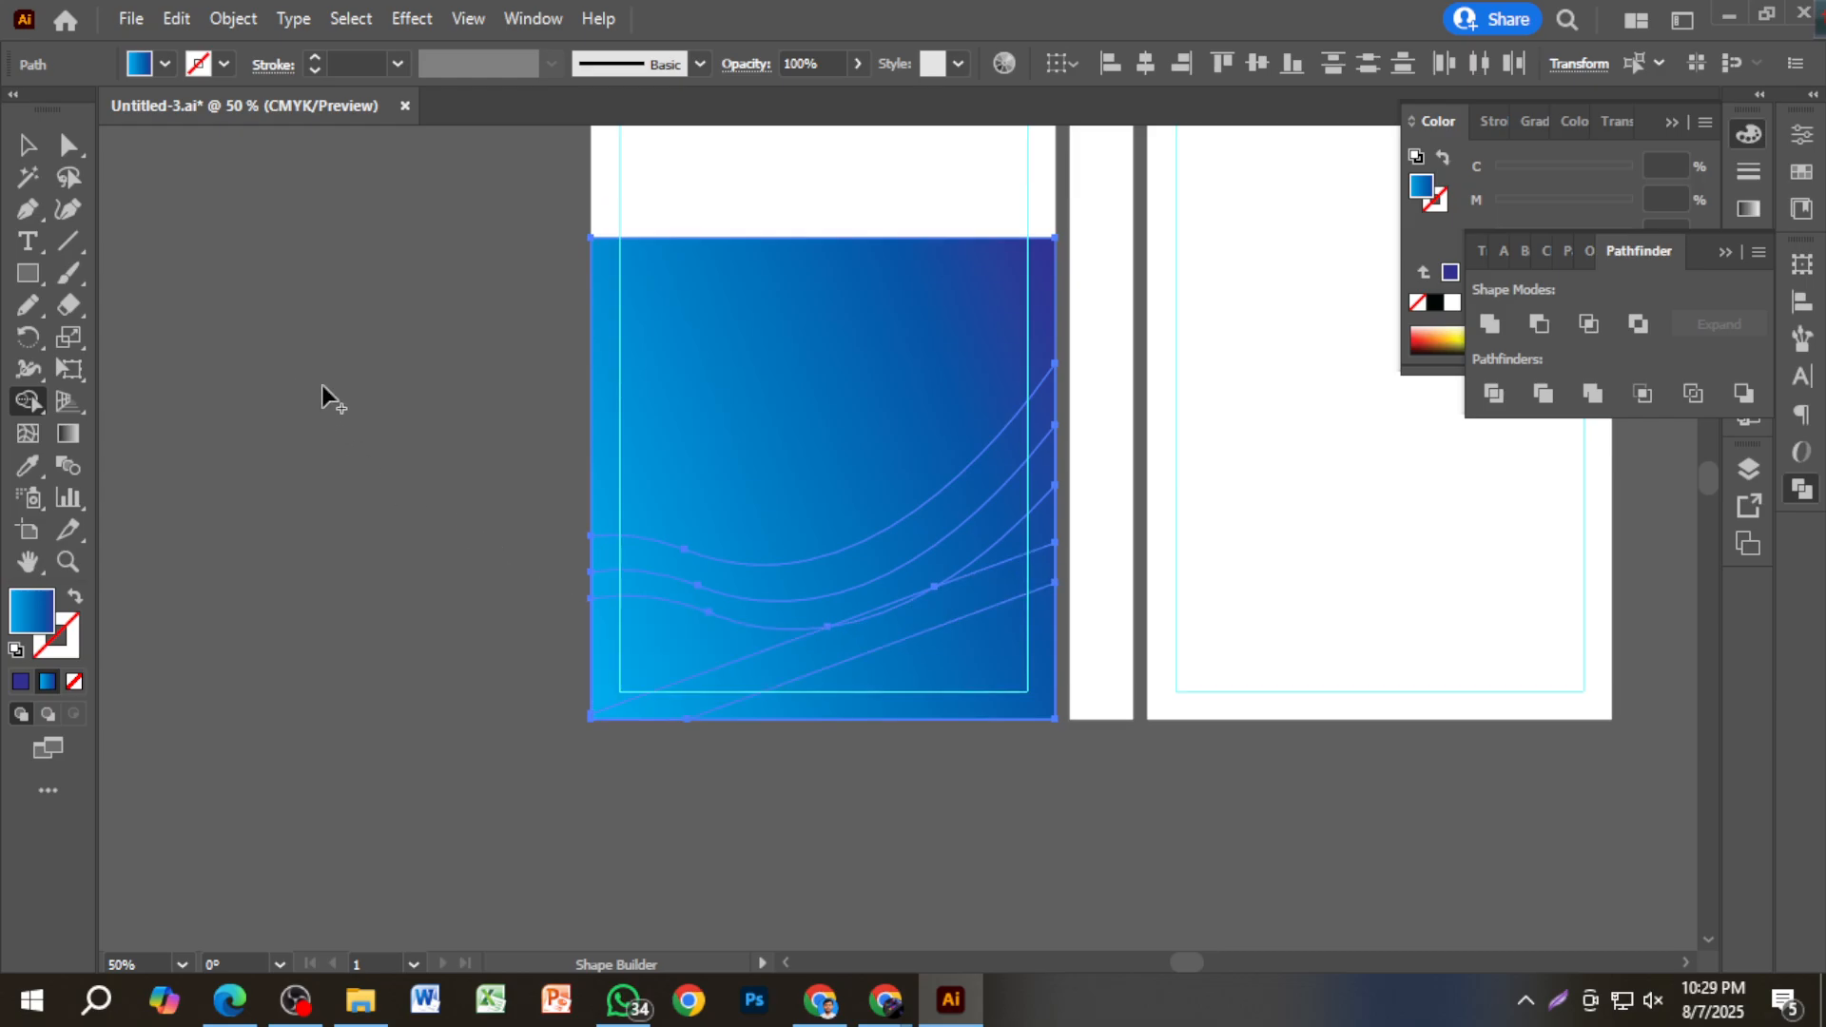
Delete the leftover blue rectangle piece covering the trimmed waves on the left cover.
left_click(27, 145)
left_click(293, 282)
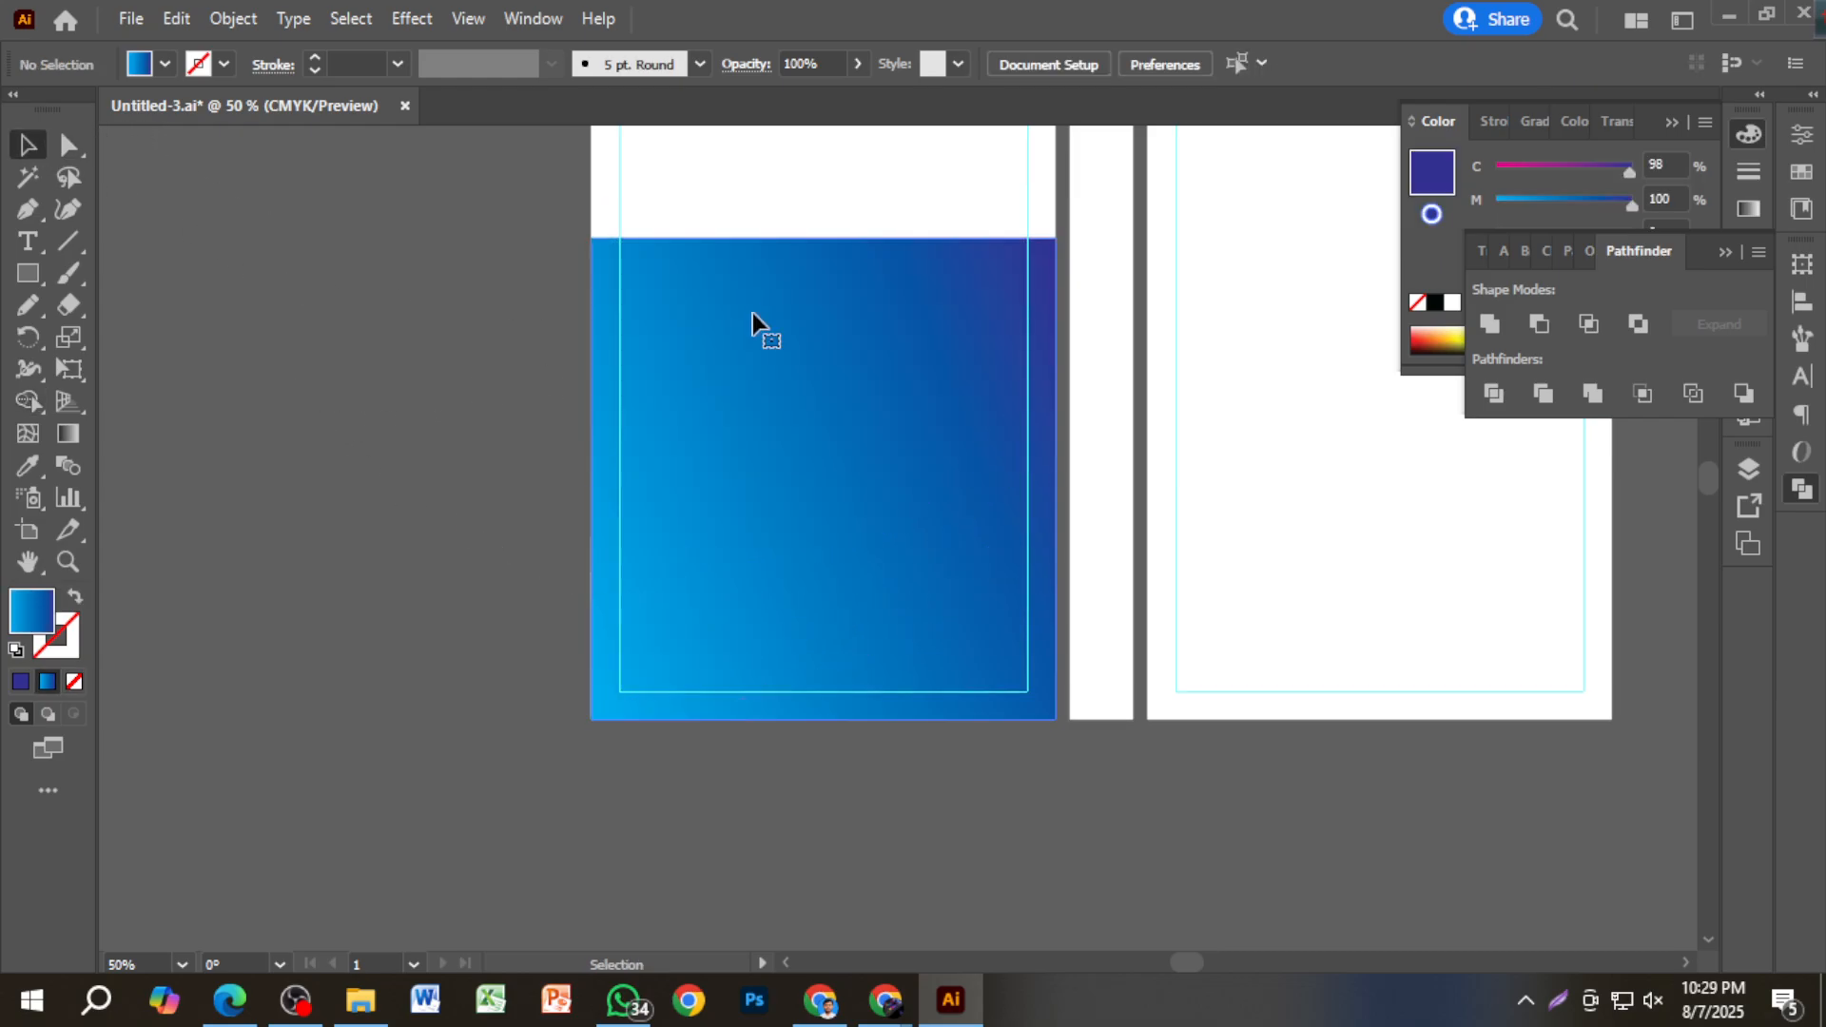
left_click(740, 314)
key("Delete")
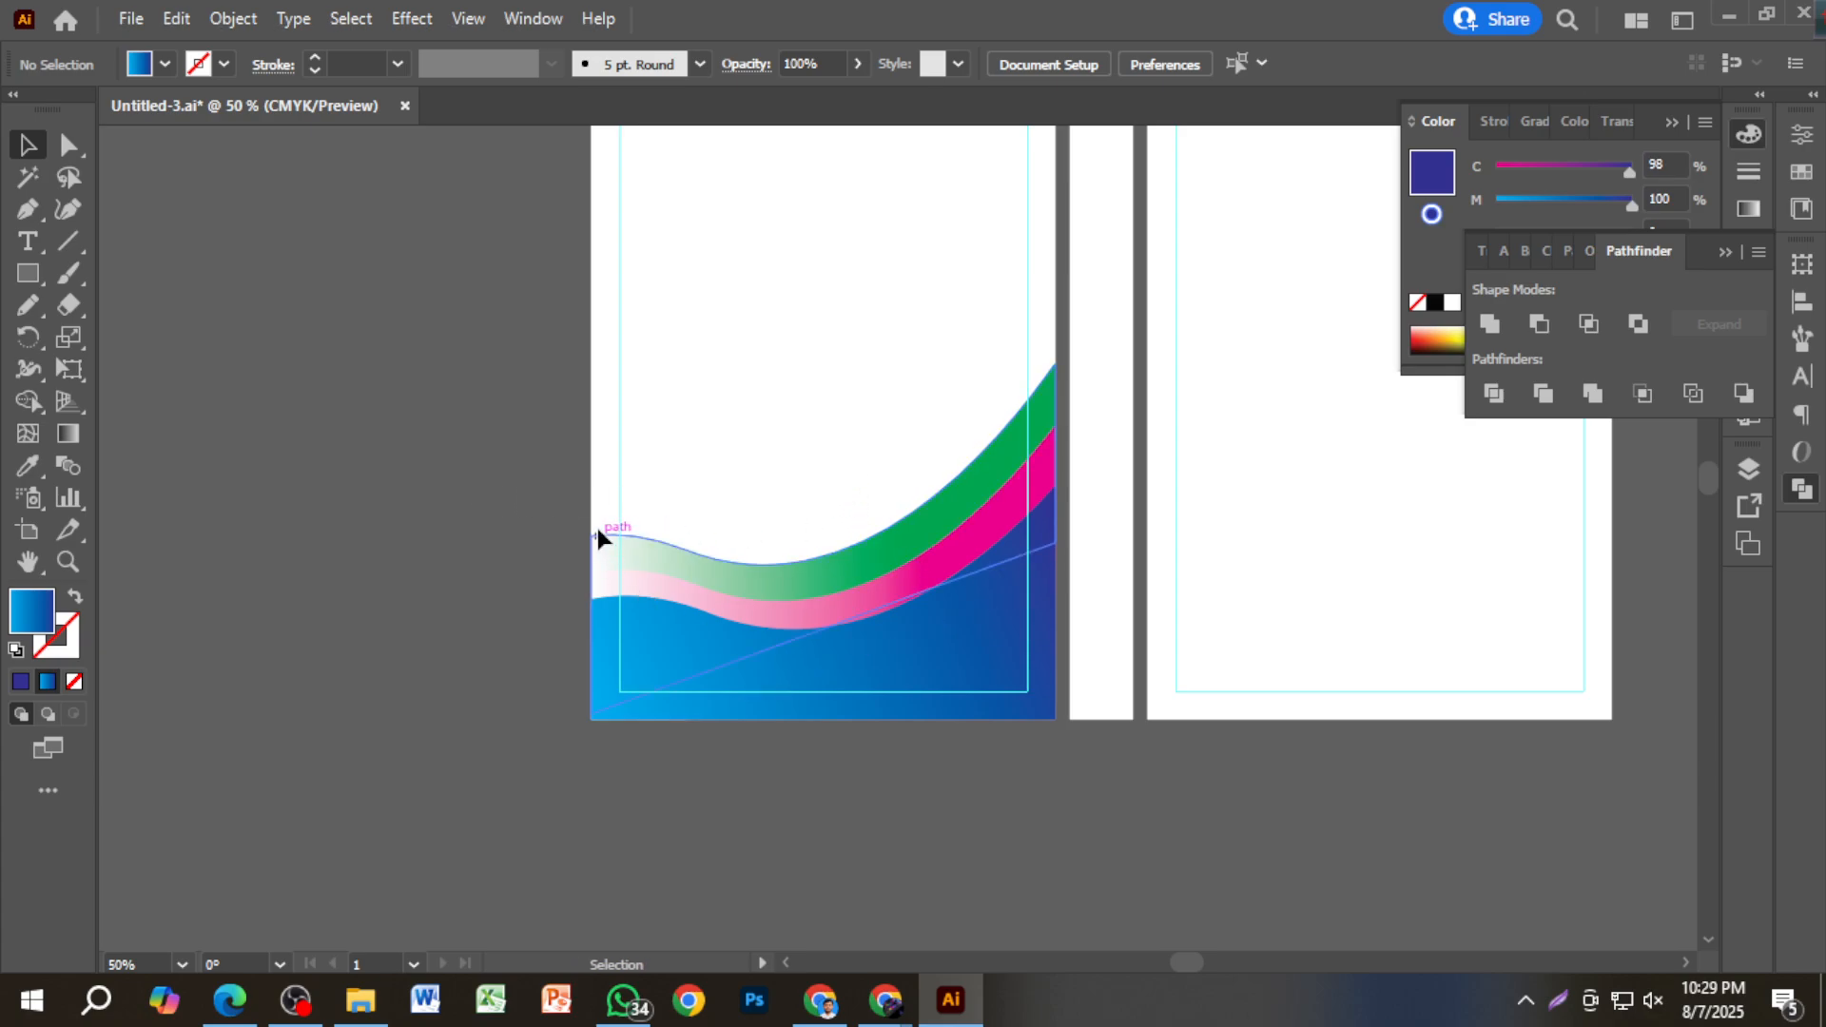
Try to lower the green wave's upper anchor slightly along the left cover's outer edge.
scroll(428, 567, "up", 2)
left_click(69, 146)
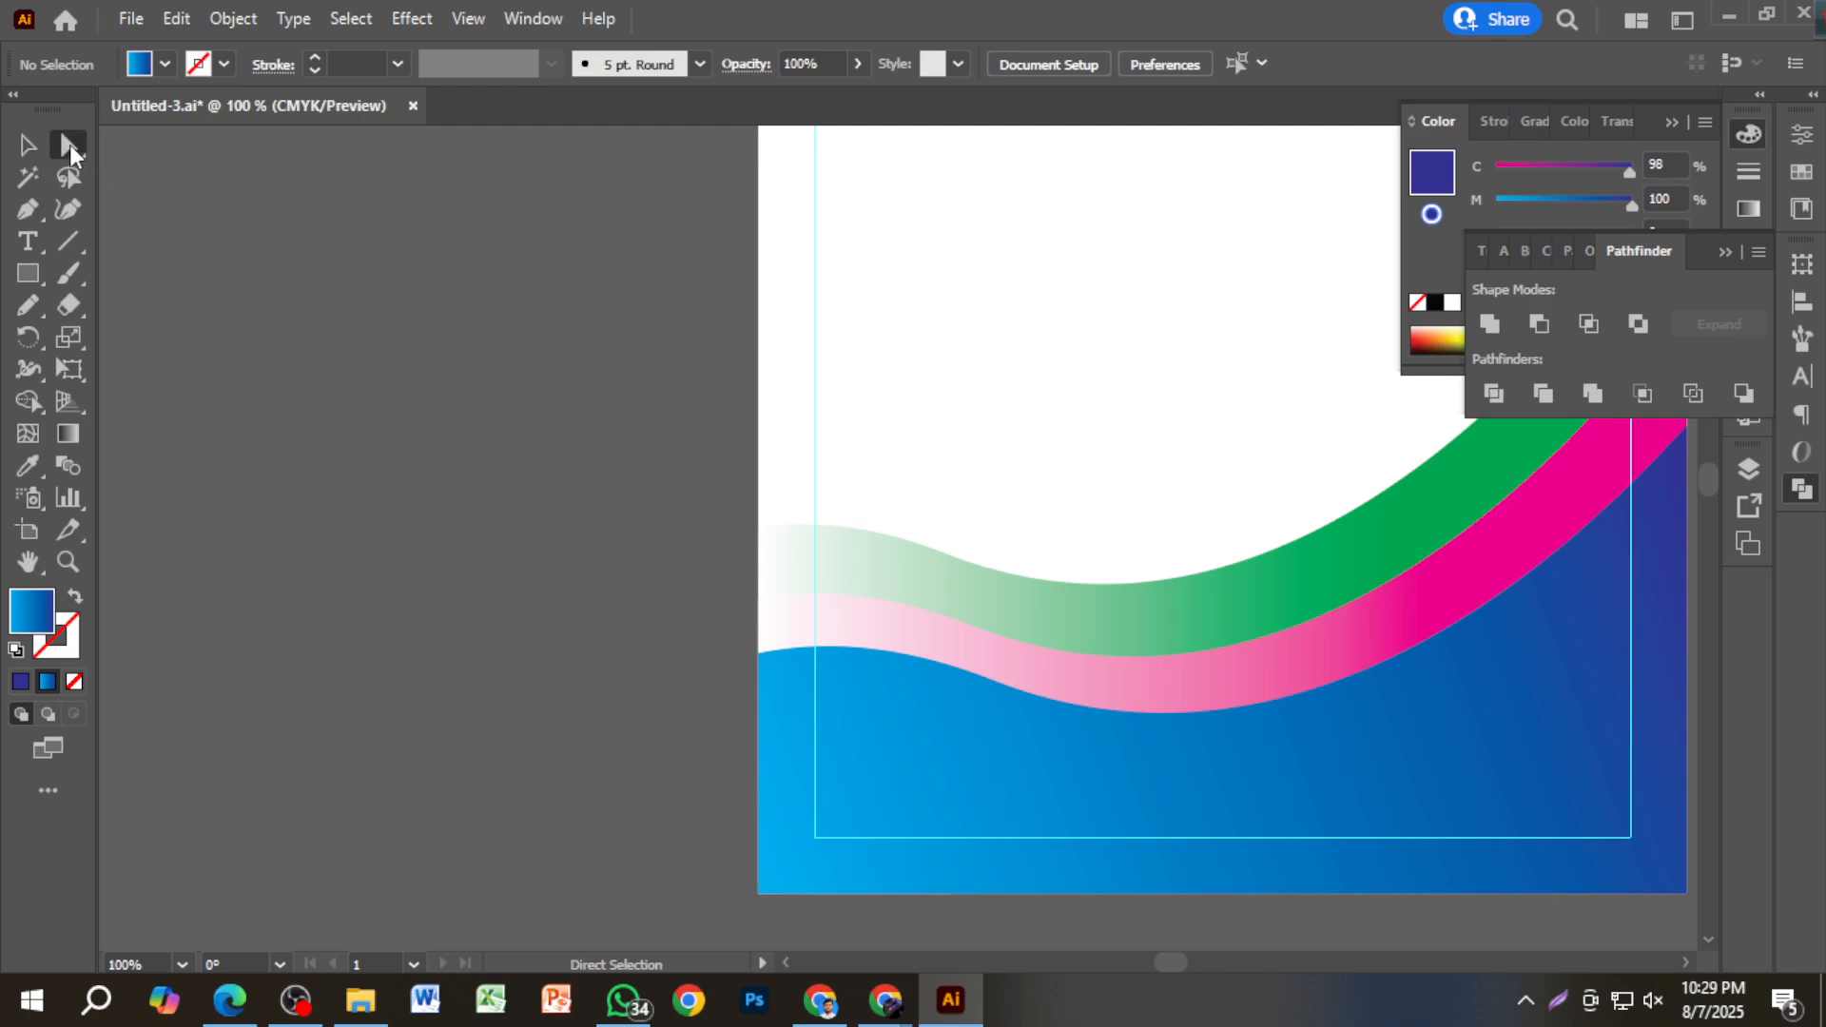
scroll(752, 569, "up", 2)
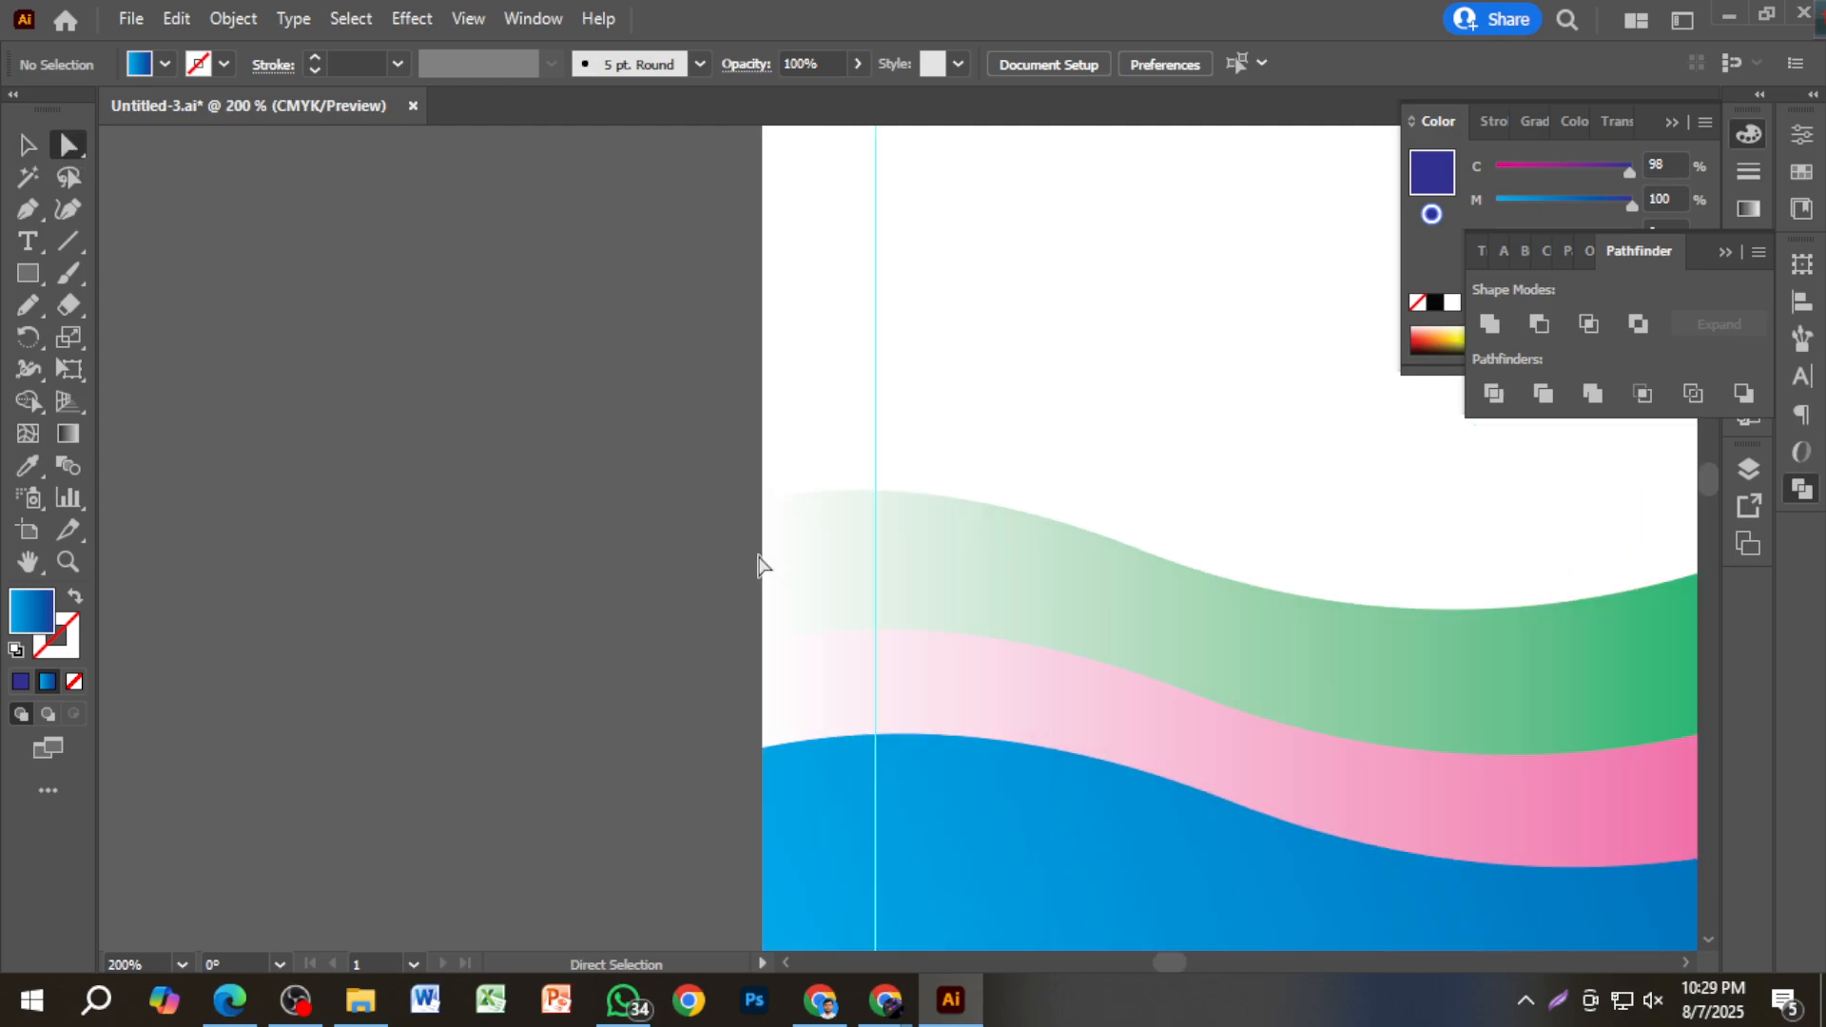
left_click(763, 496)
scroll(772, 485, "down", 3)
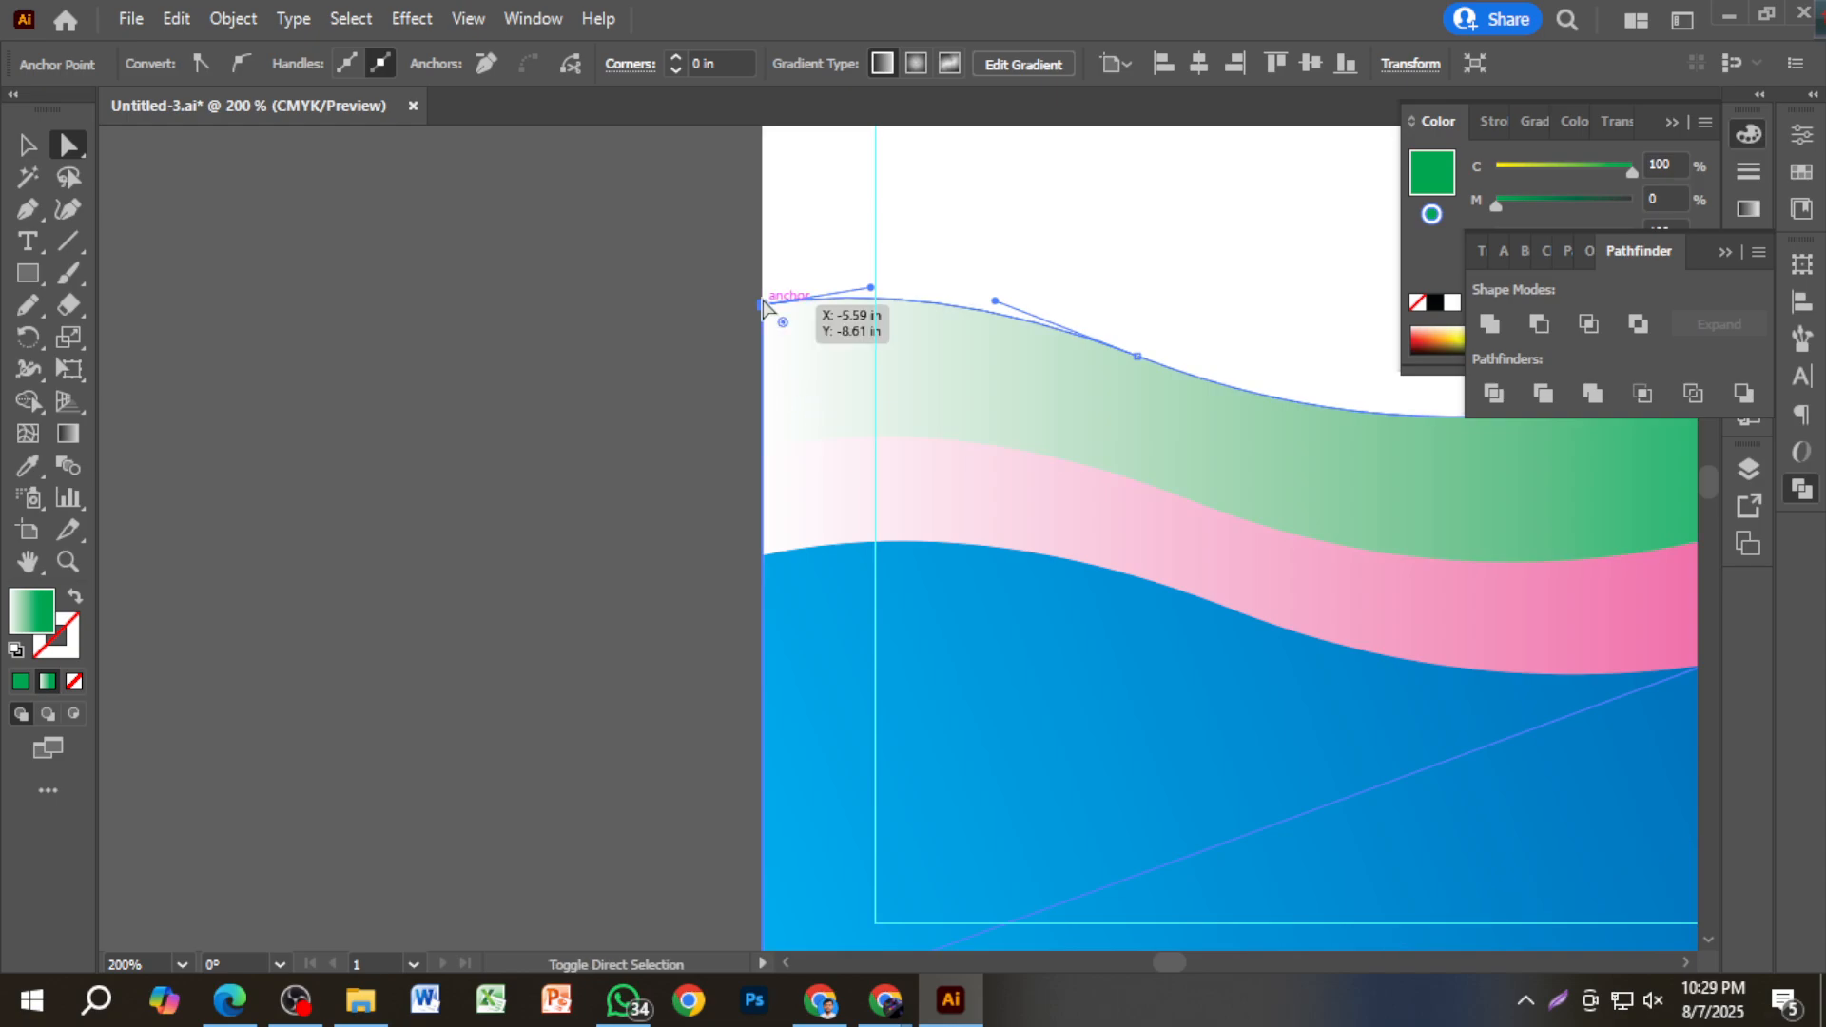
left_click(760, 352)
left_click_drag(766, 317, 767, 386)
Undo the green wave's anchor move.
key("ctrl+z")
key("ctrl+shift+z")
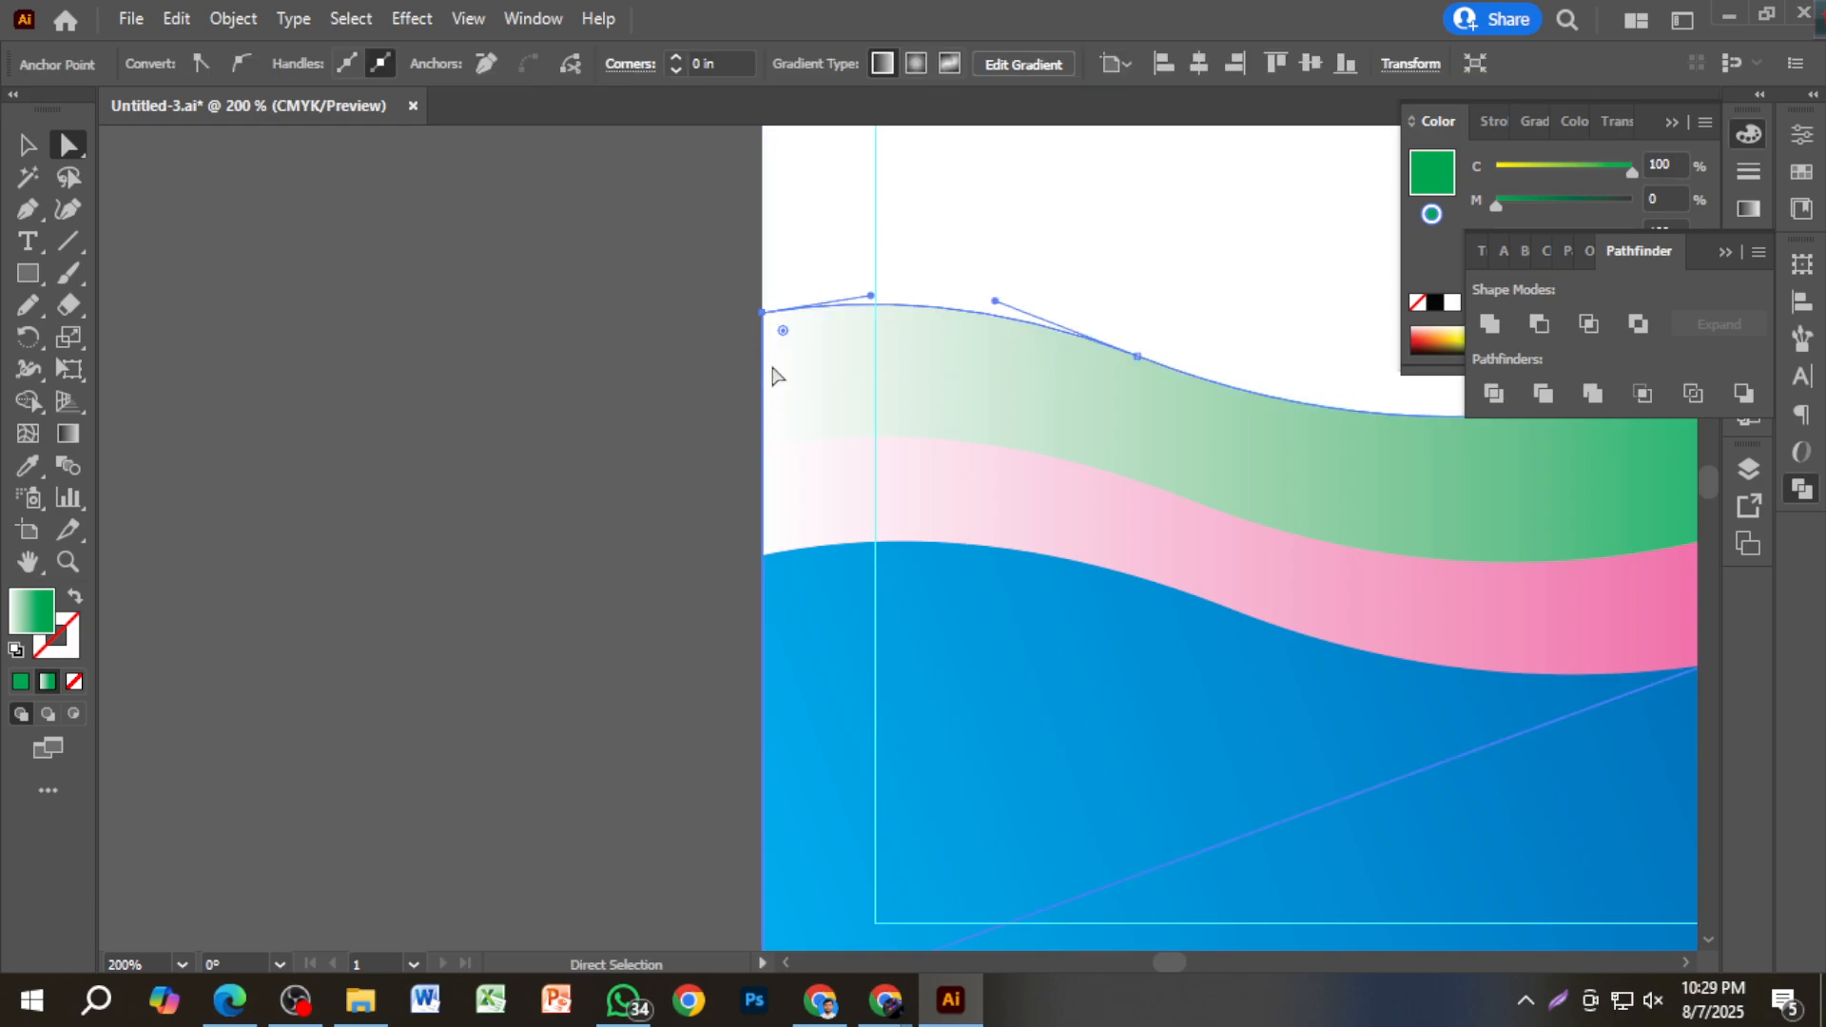
key("ctrl+z")
key("ctrl+shift+z")
key("ctrl+z")
key("ctrl+z")
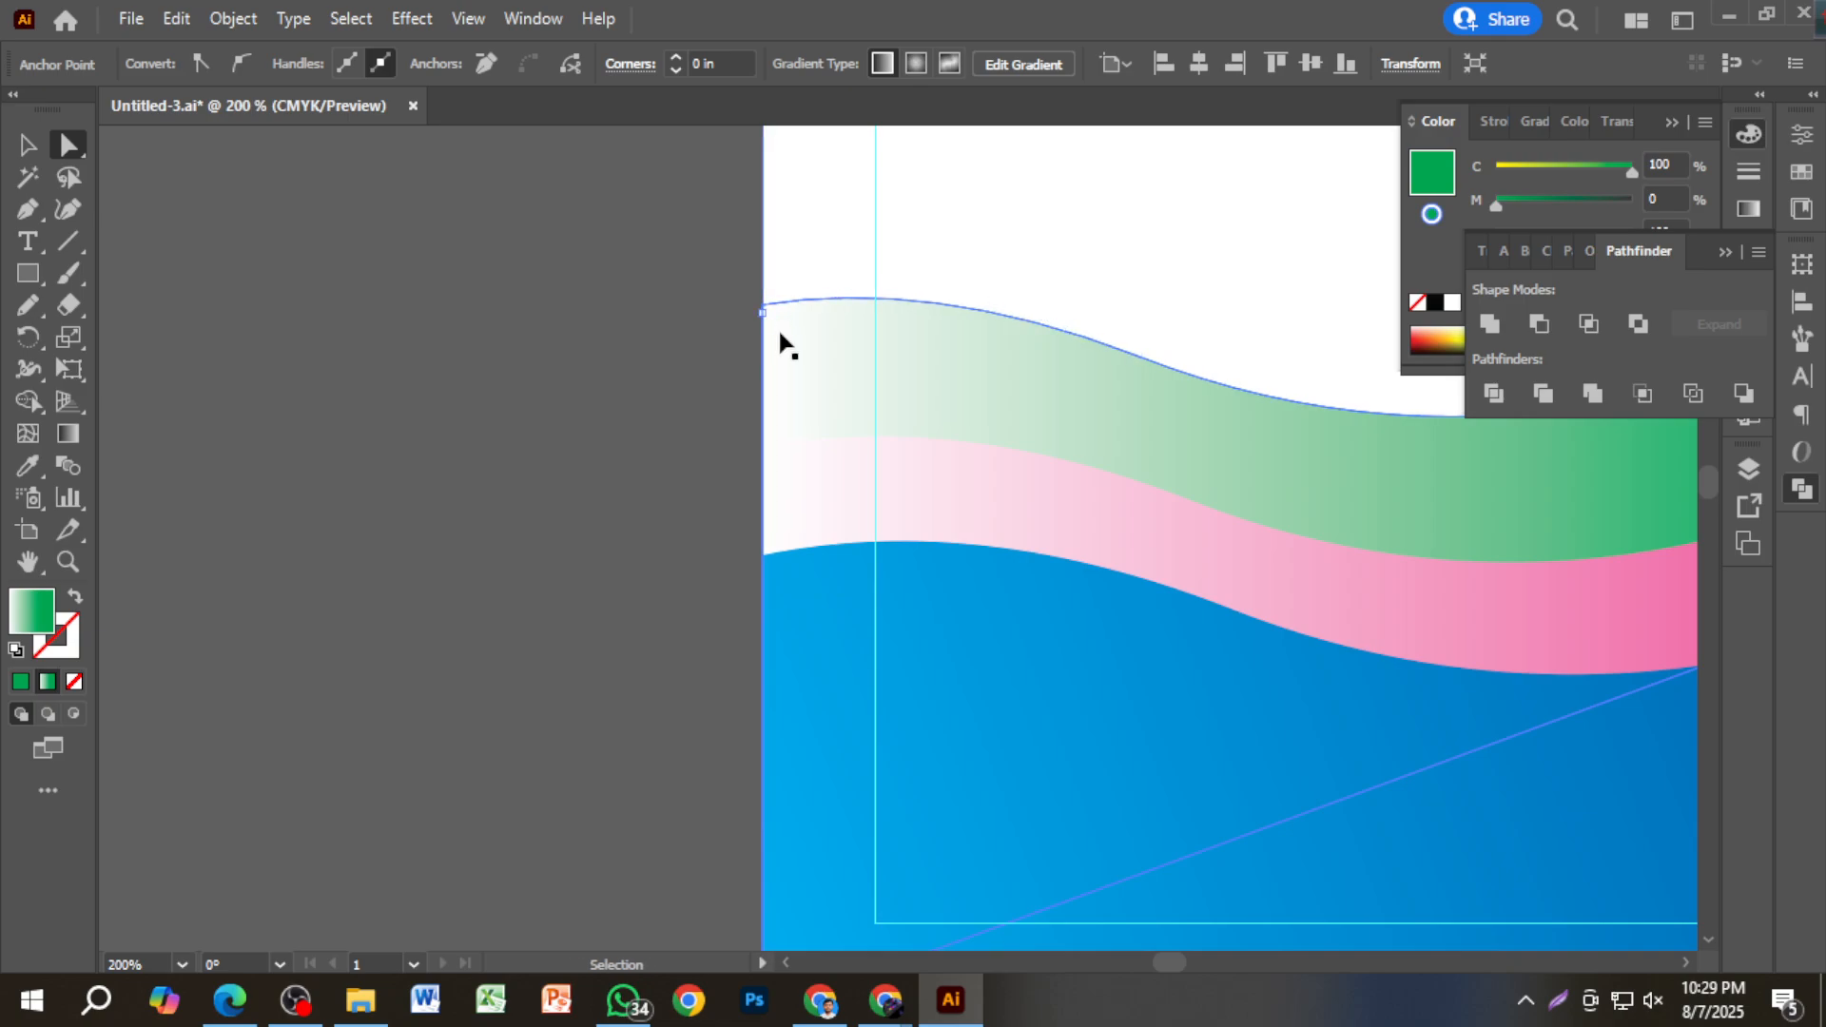
scroll(782, 341, "down", 2)
key("ctrl+shift+z")
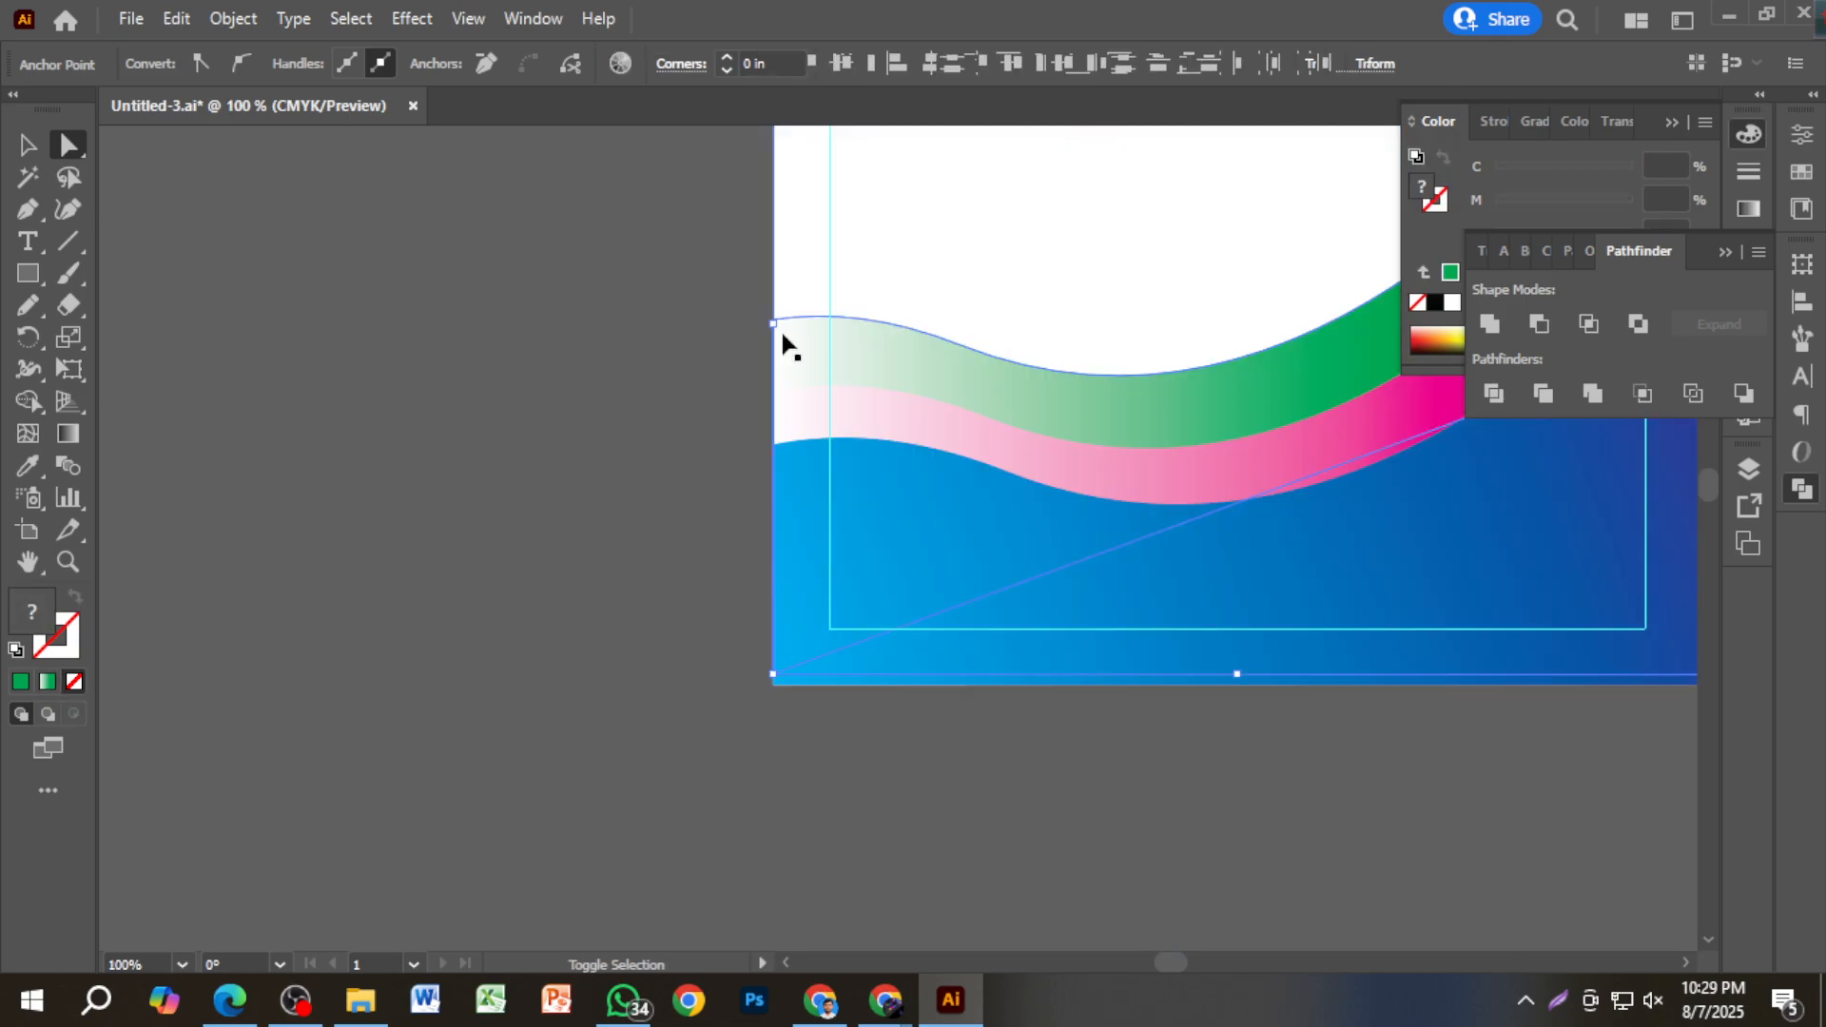
key("ctrl+shift+z")
scroll(799, 343, "up", 2)
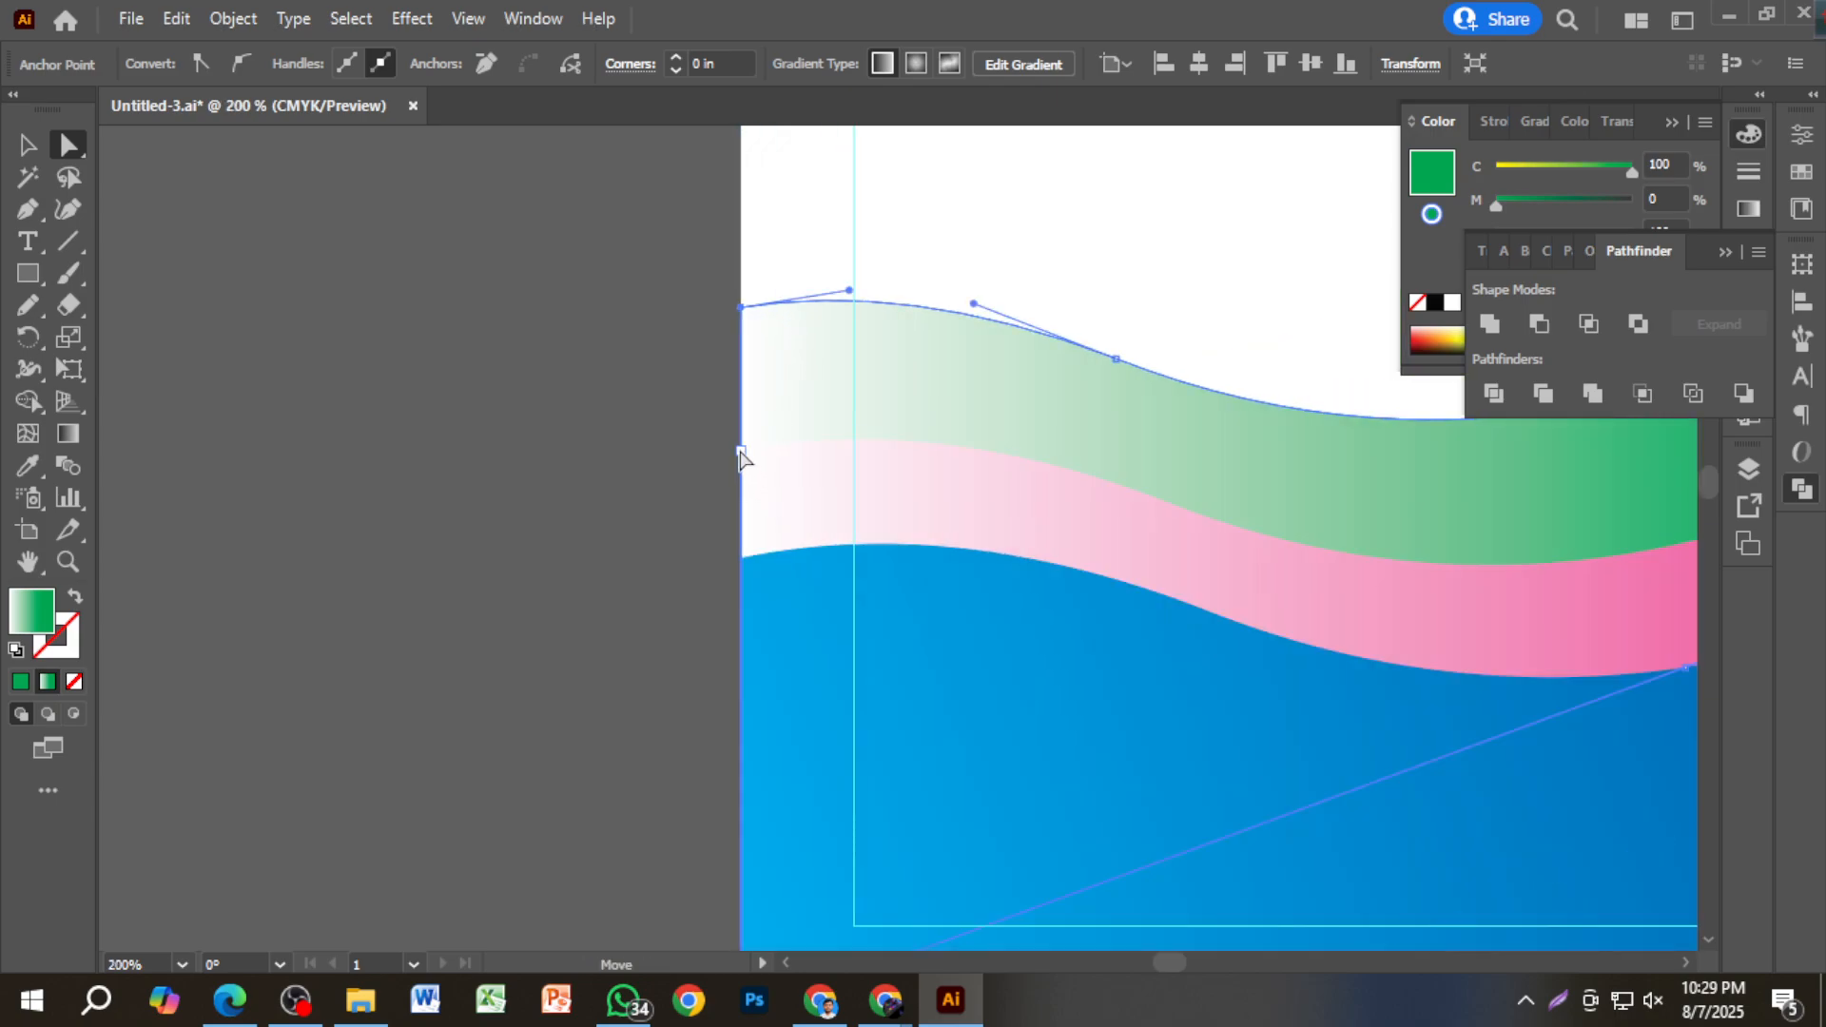
Try to reshape the pink wave by lowering its outer-edge anchor and adjusting the neighbouring curve handle.
left_click_drag(741, 457, 740, 499)
left_click(652, 428)
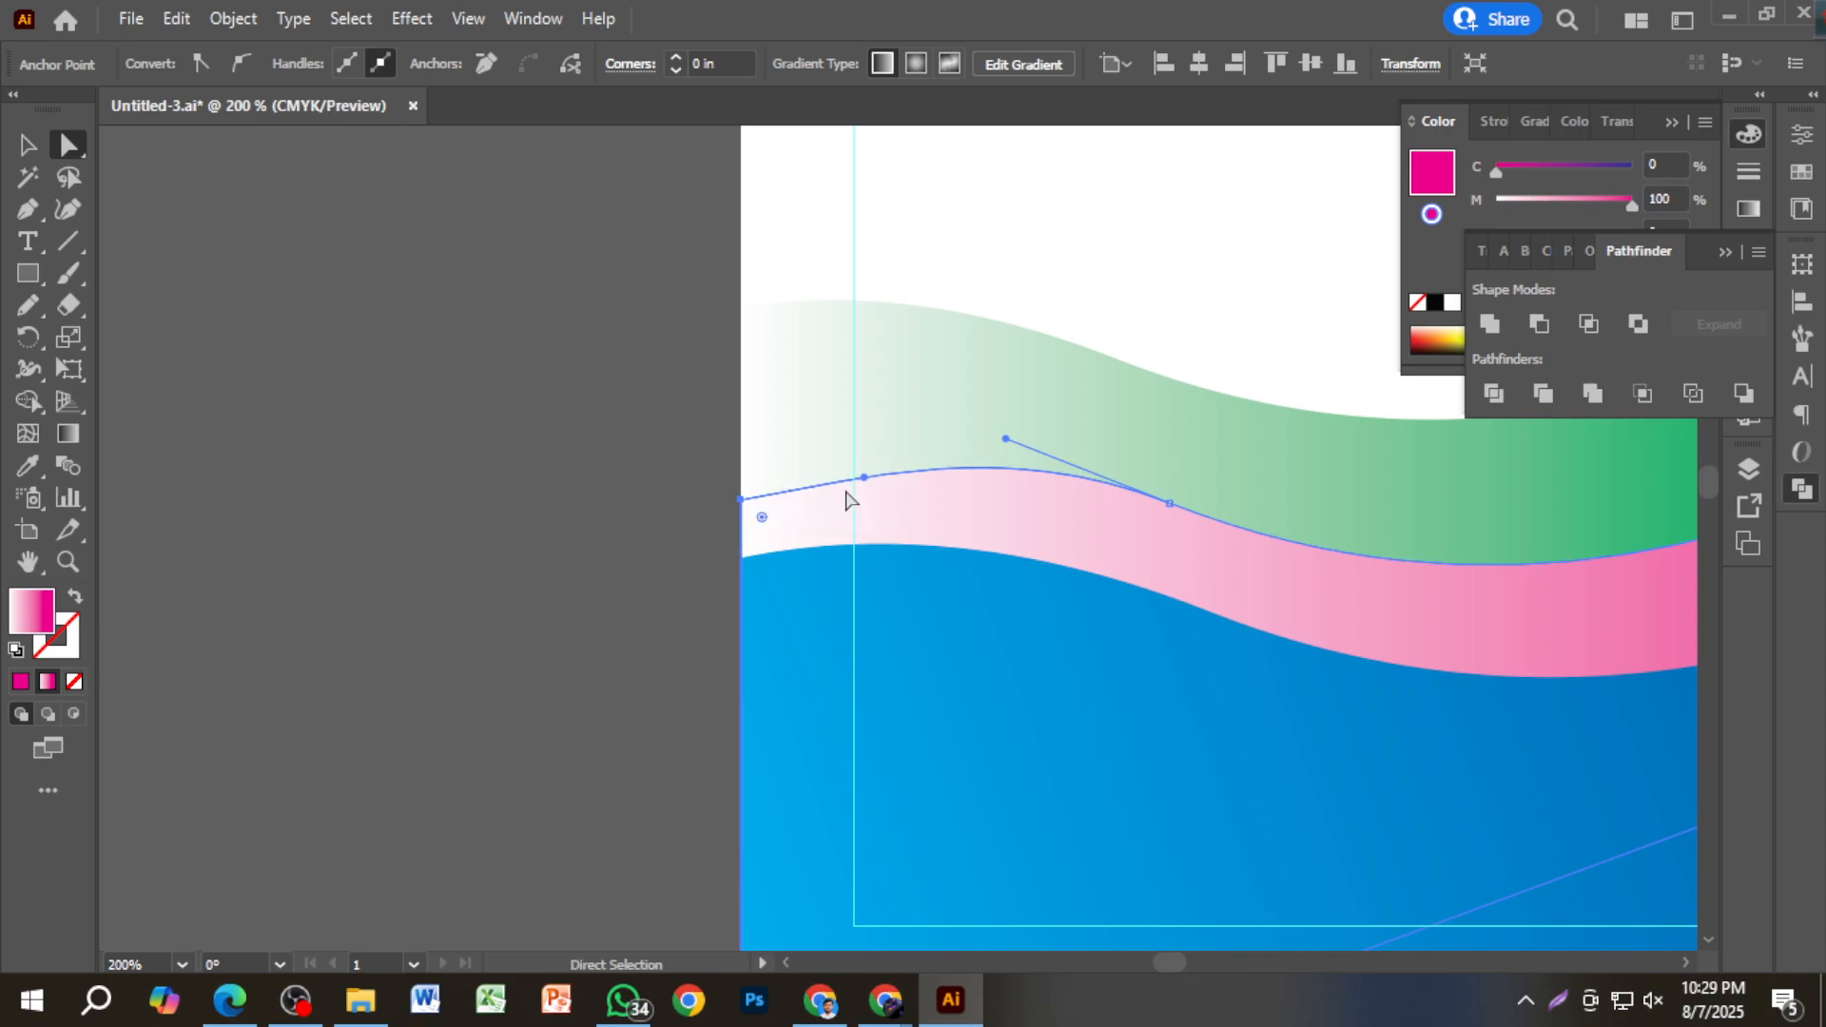
mouse_move(1004, 438)
left_mouse_down()
mouse_move(1050, 439)
mouse_move(1020, 443)
left_mouse_up()
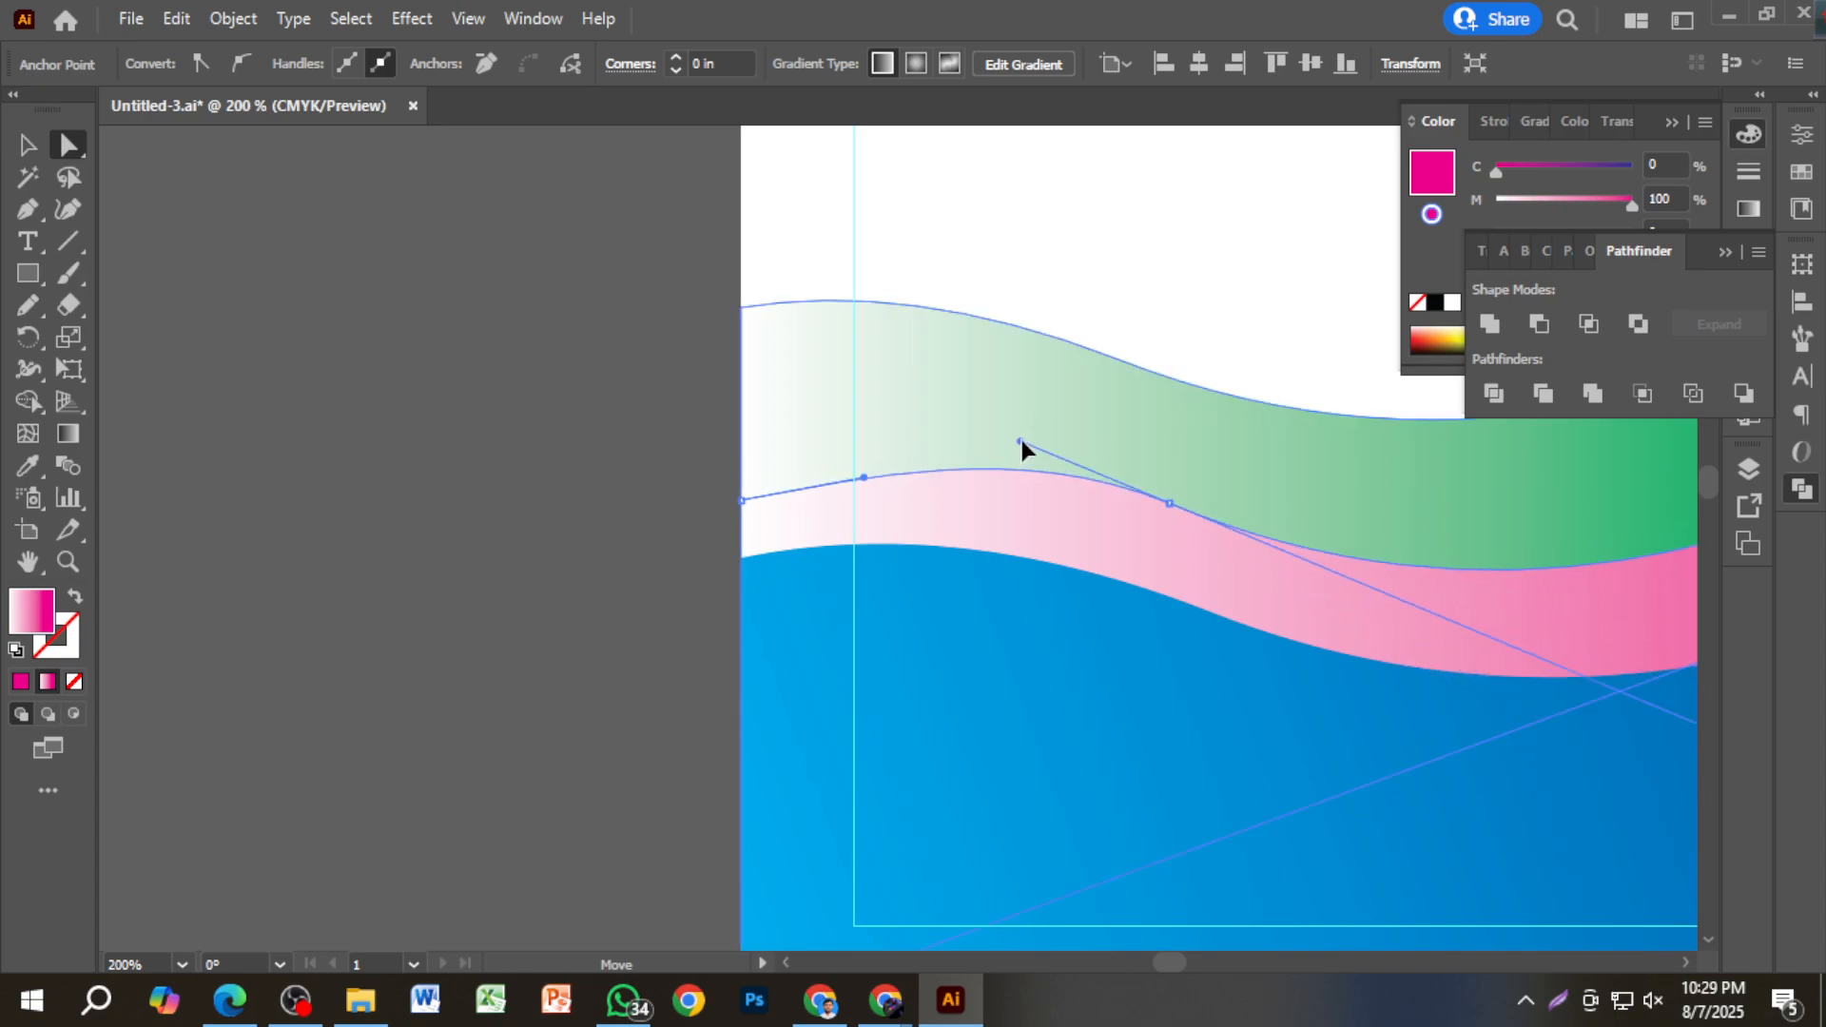
left_click(633, 369)
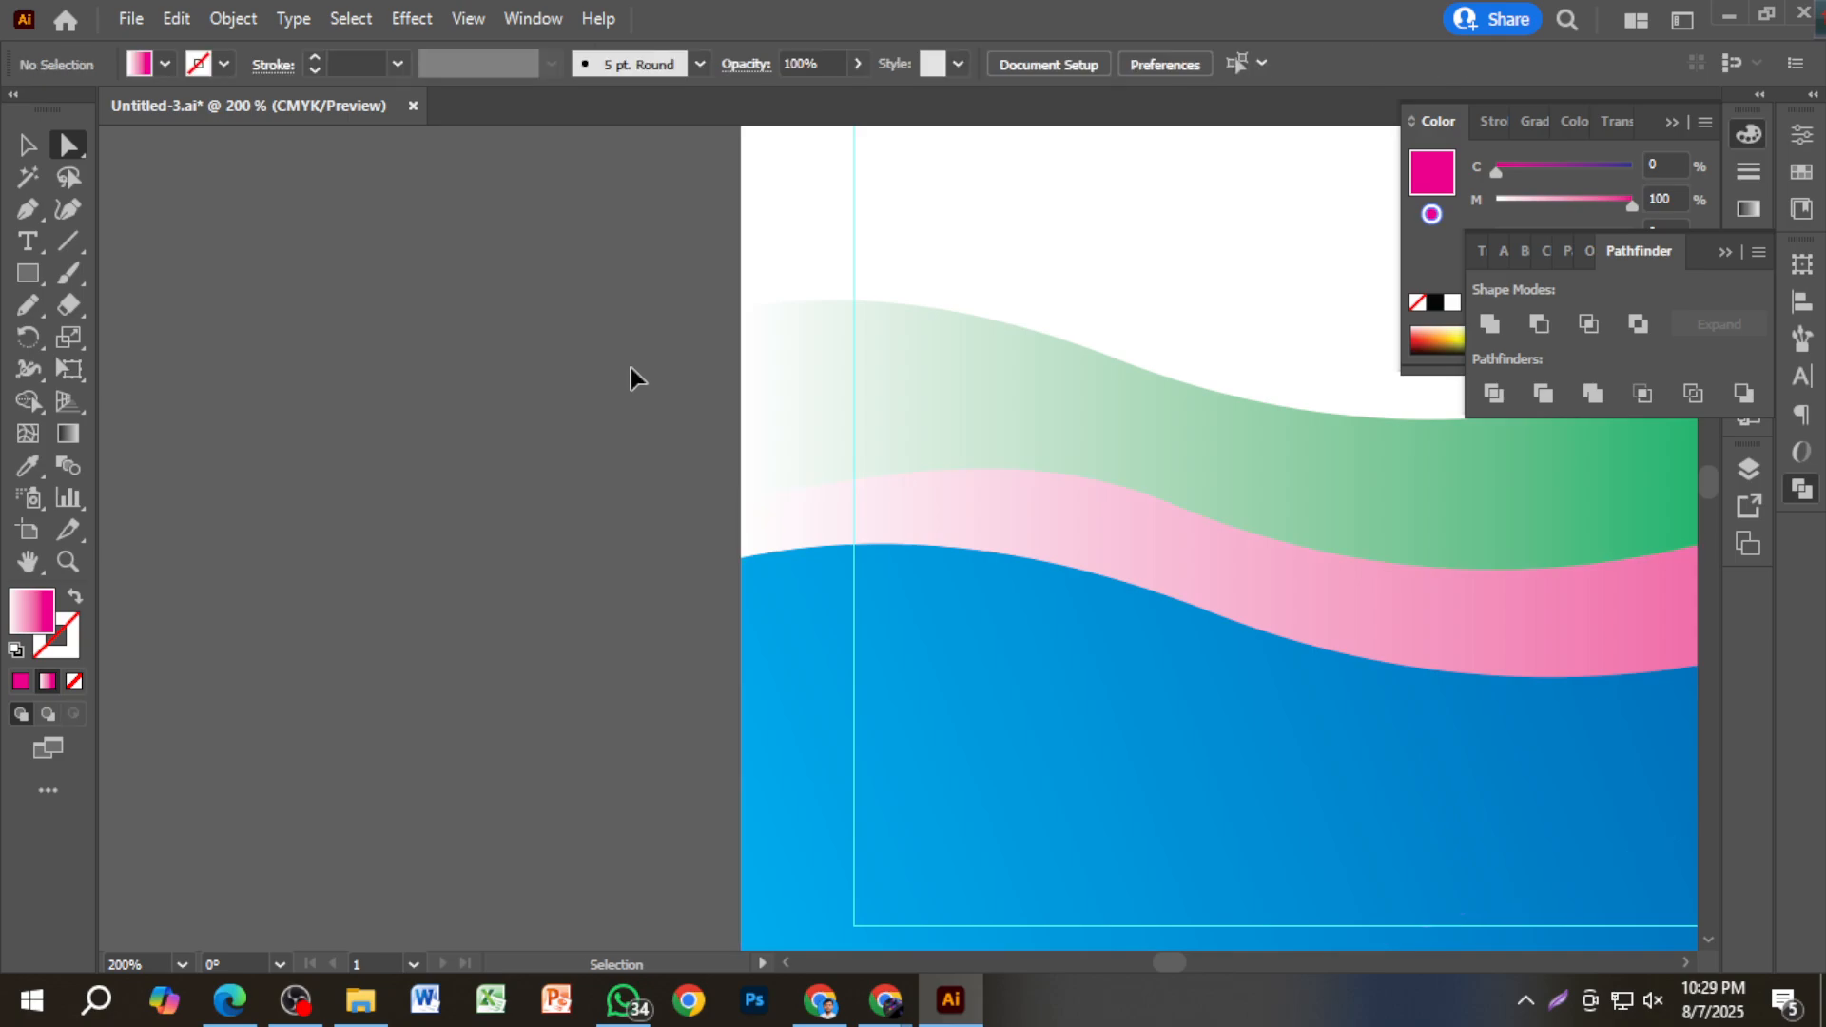
Undo the pink wave's anchor and handle changes and clear the selection.
key("ctrl+z")
key("ctrl+z")
key("ctrl+z")
key("ctrl+minus")
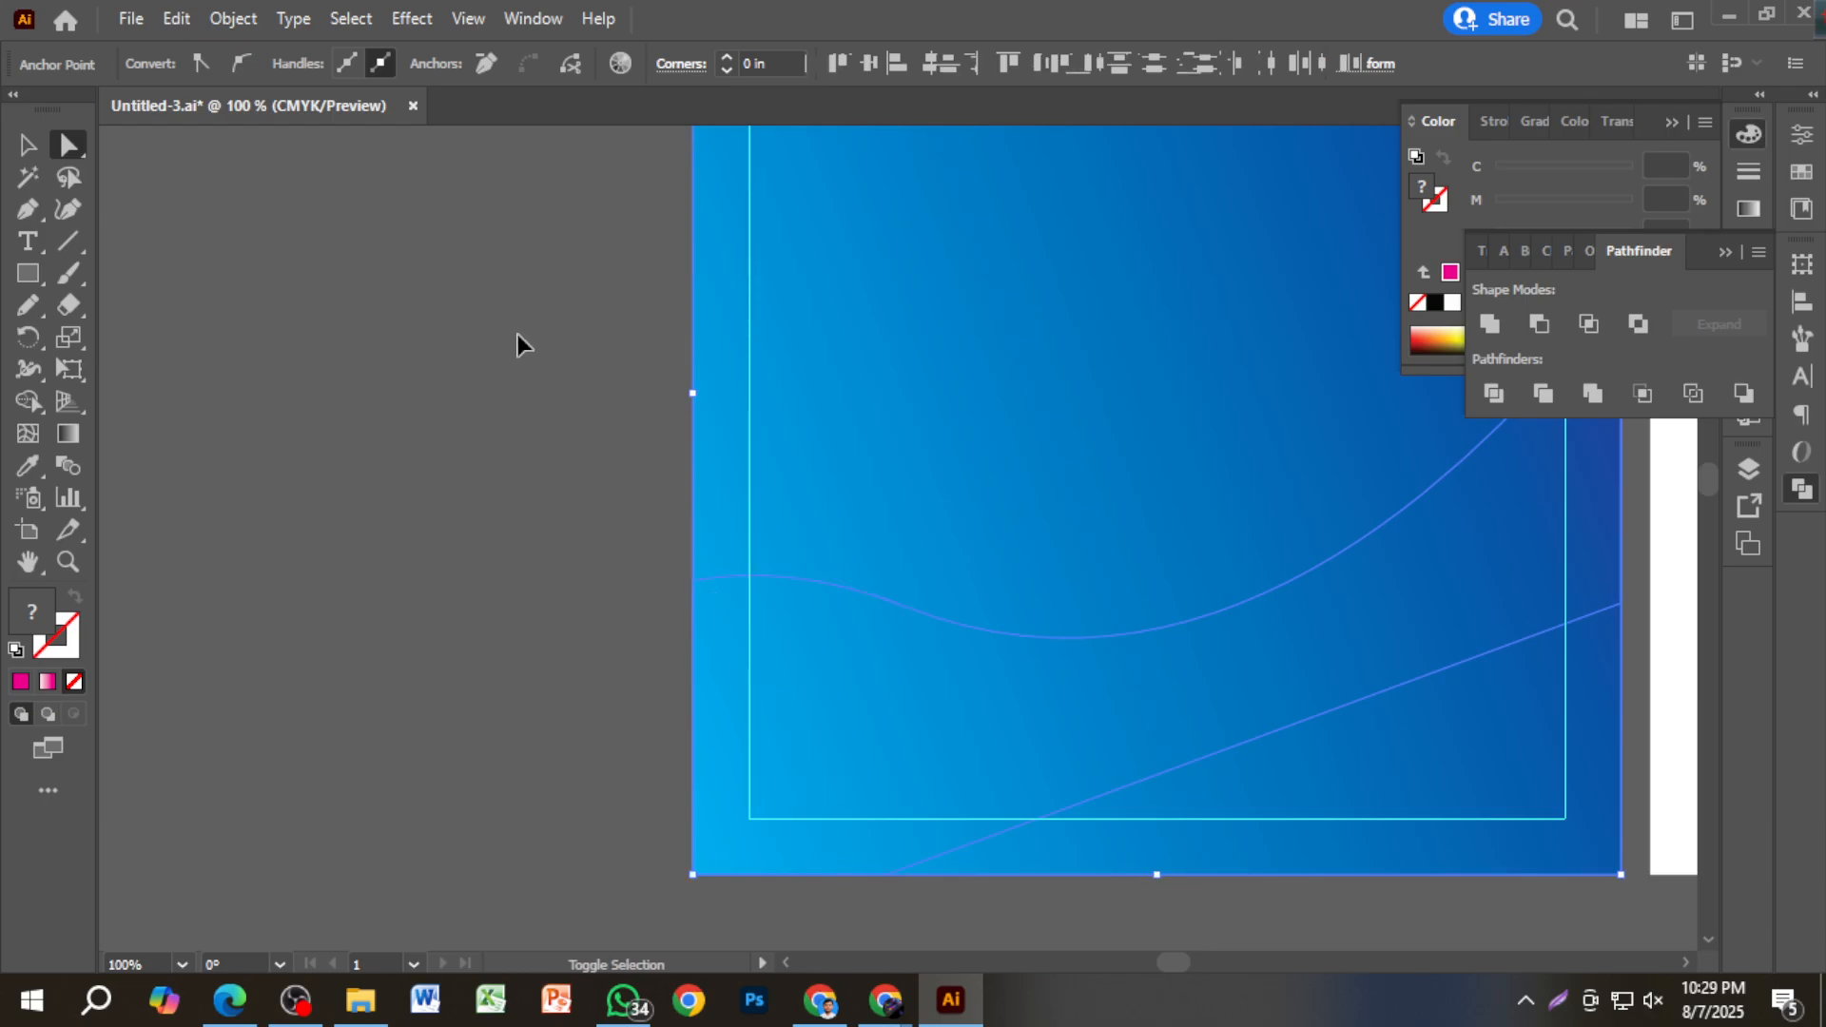
key("ctrl+shift+z")
left_click(540, 357)
Unlock all locked objects in the cover artwork.
scroll(540, 356, "down", 2)
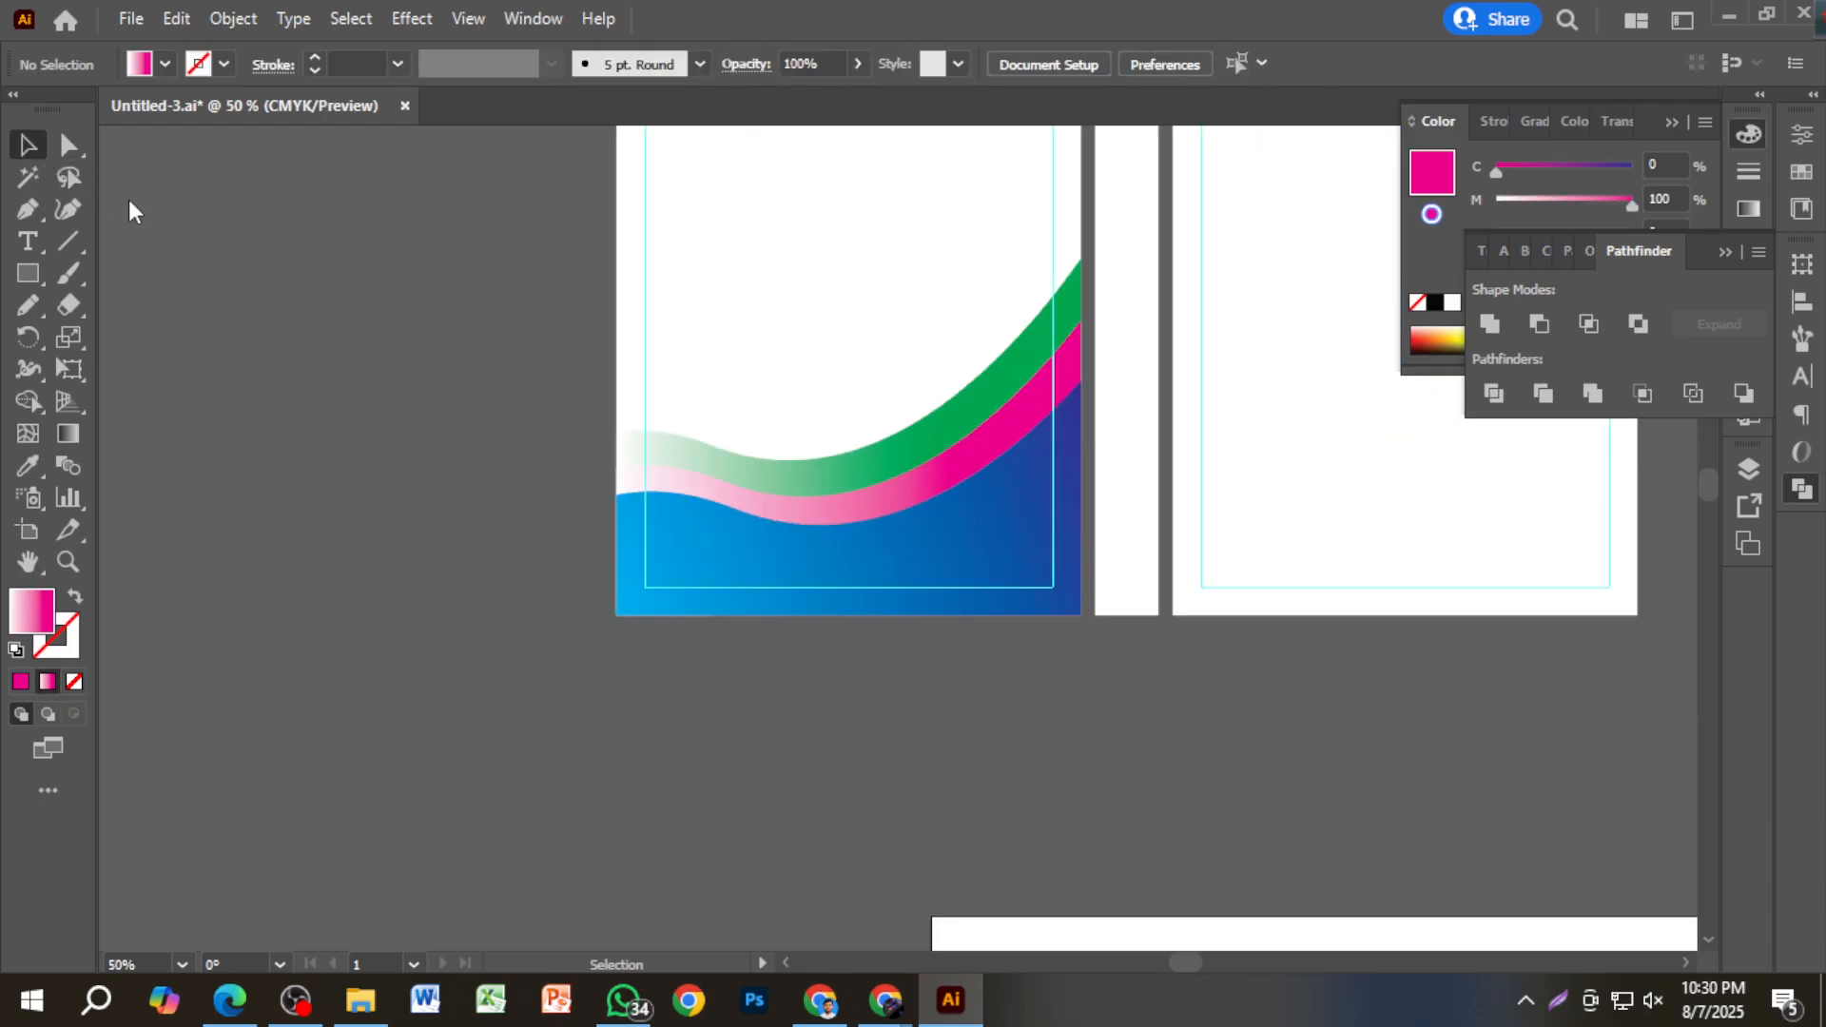
left_click_drag(844, 426, 917, 475)
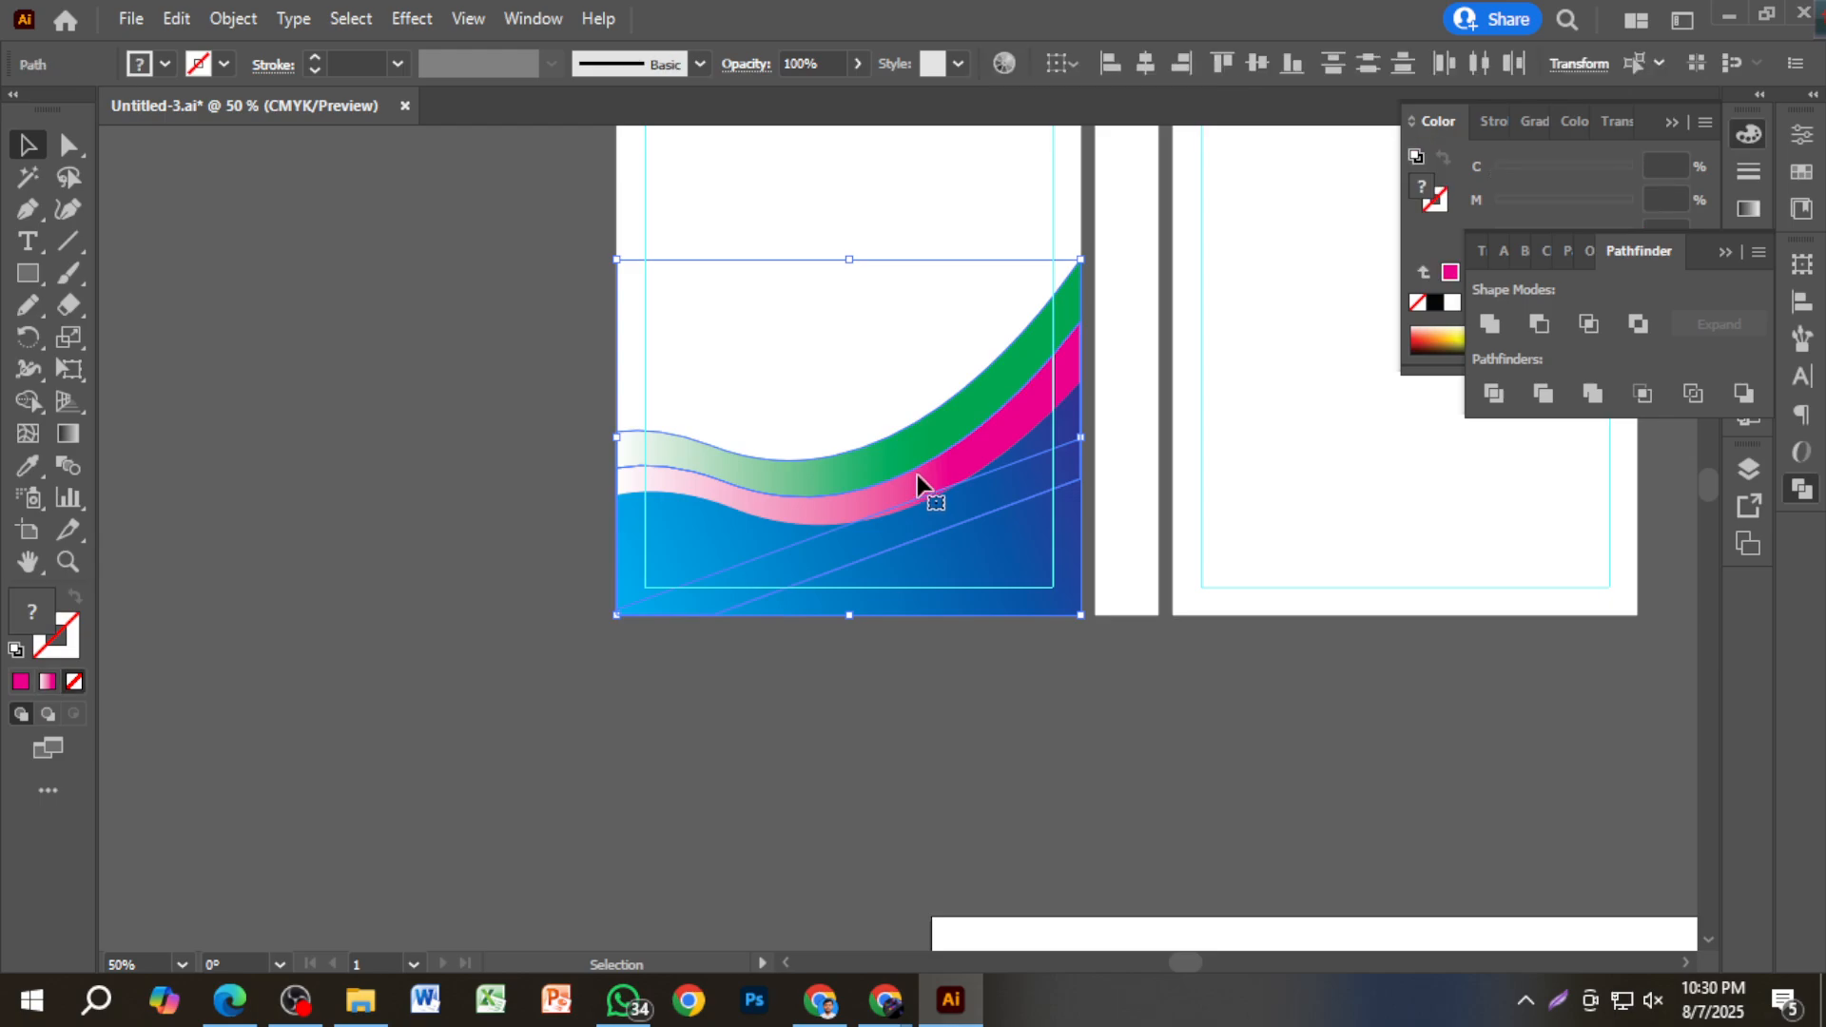
right_click(921, 470)
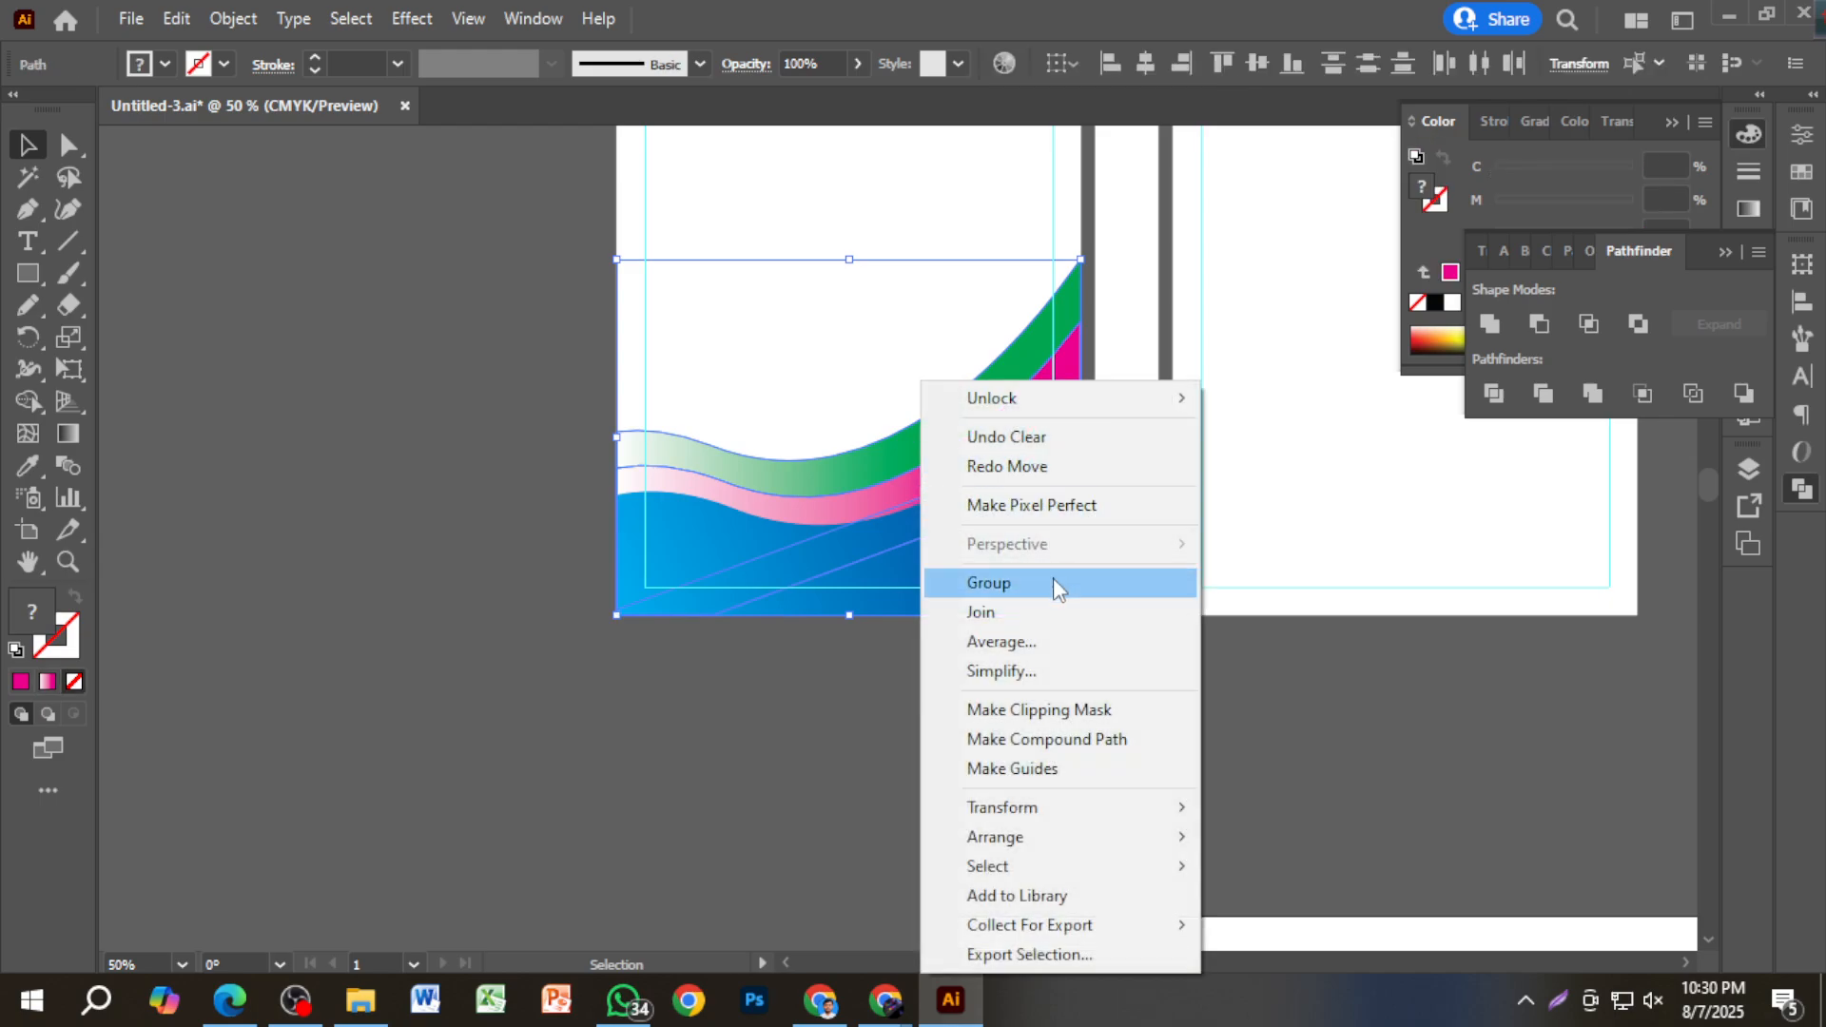
left_click(507, 505)
left_click(882, 474)
right_click(883, 473)
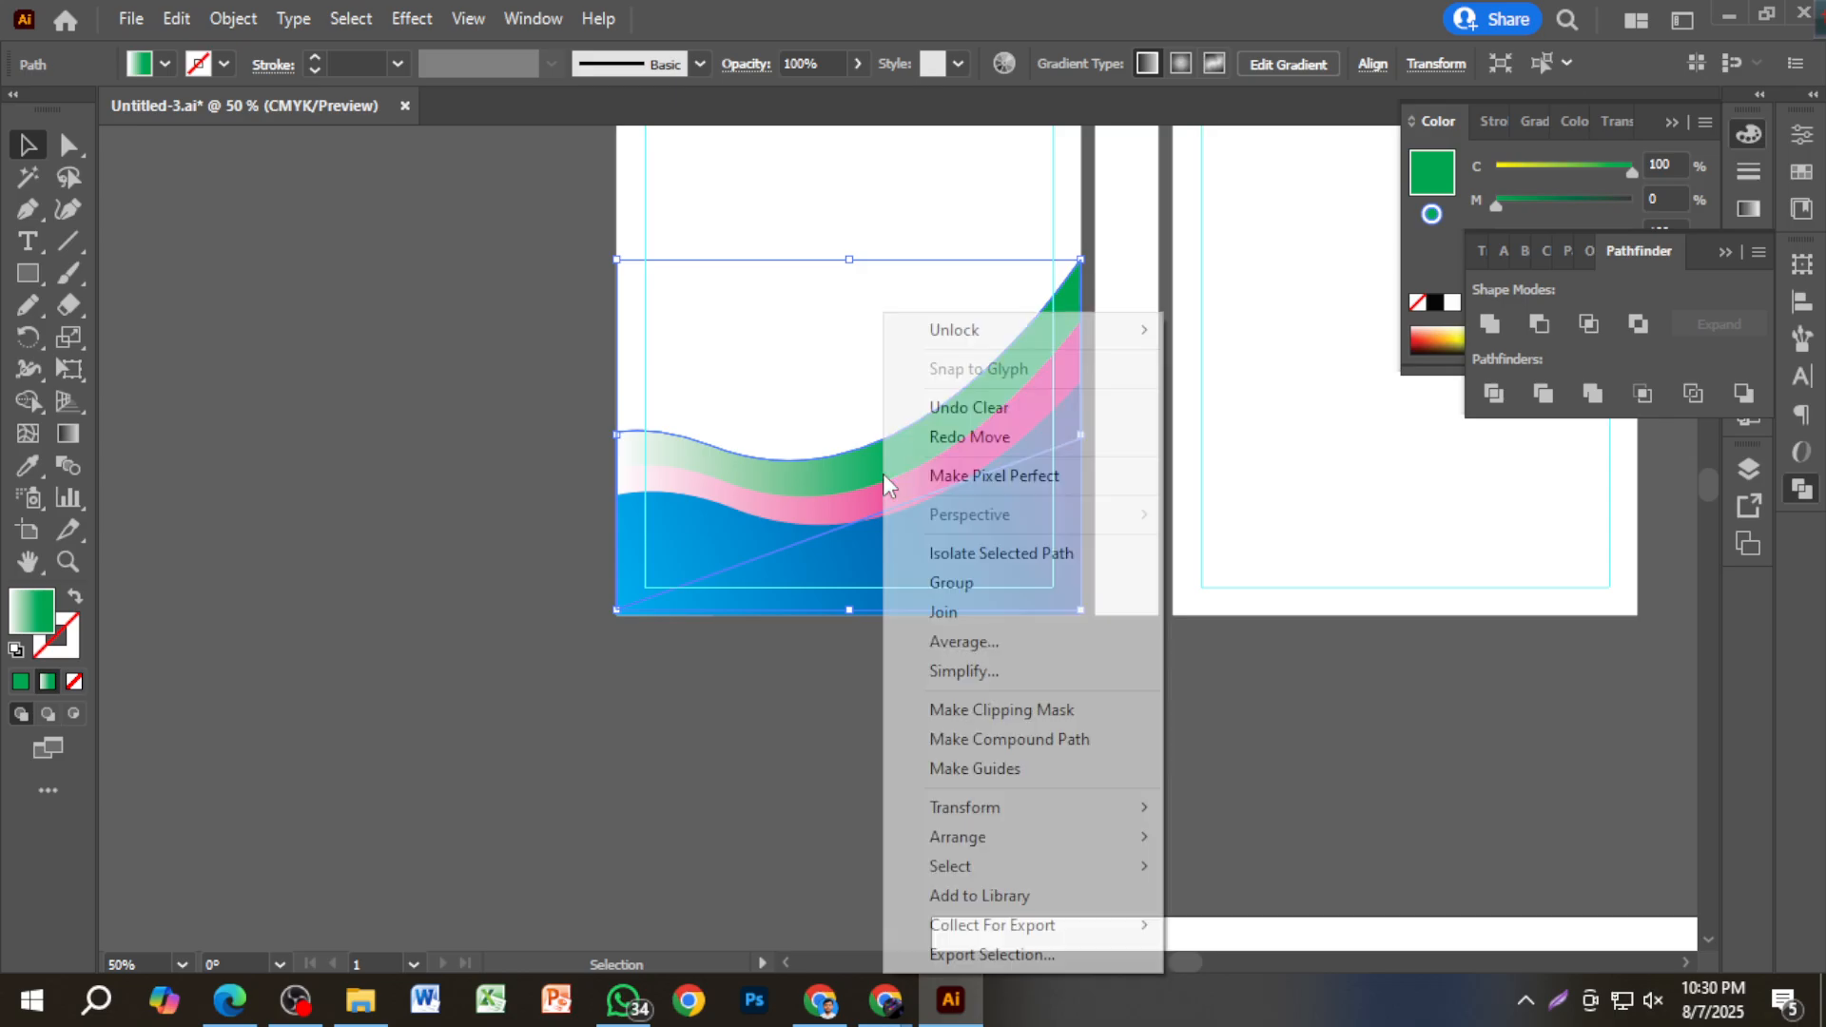
left_click(233, 18)
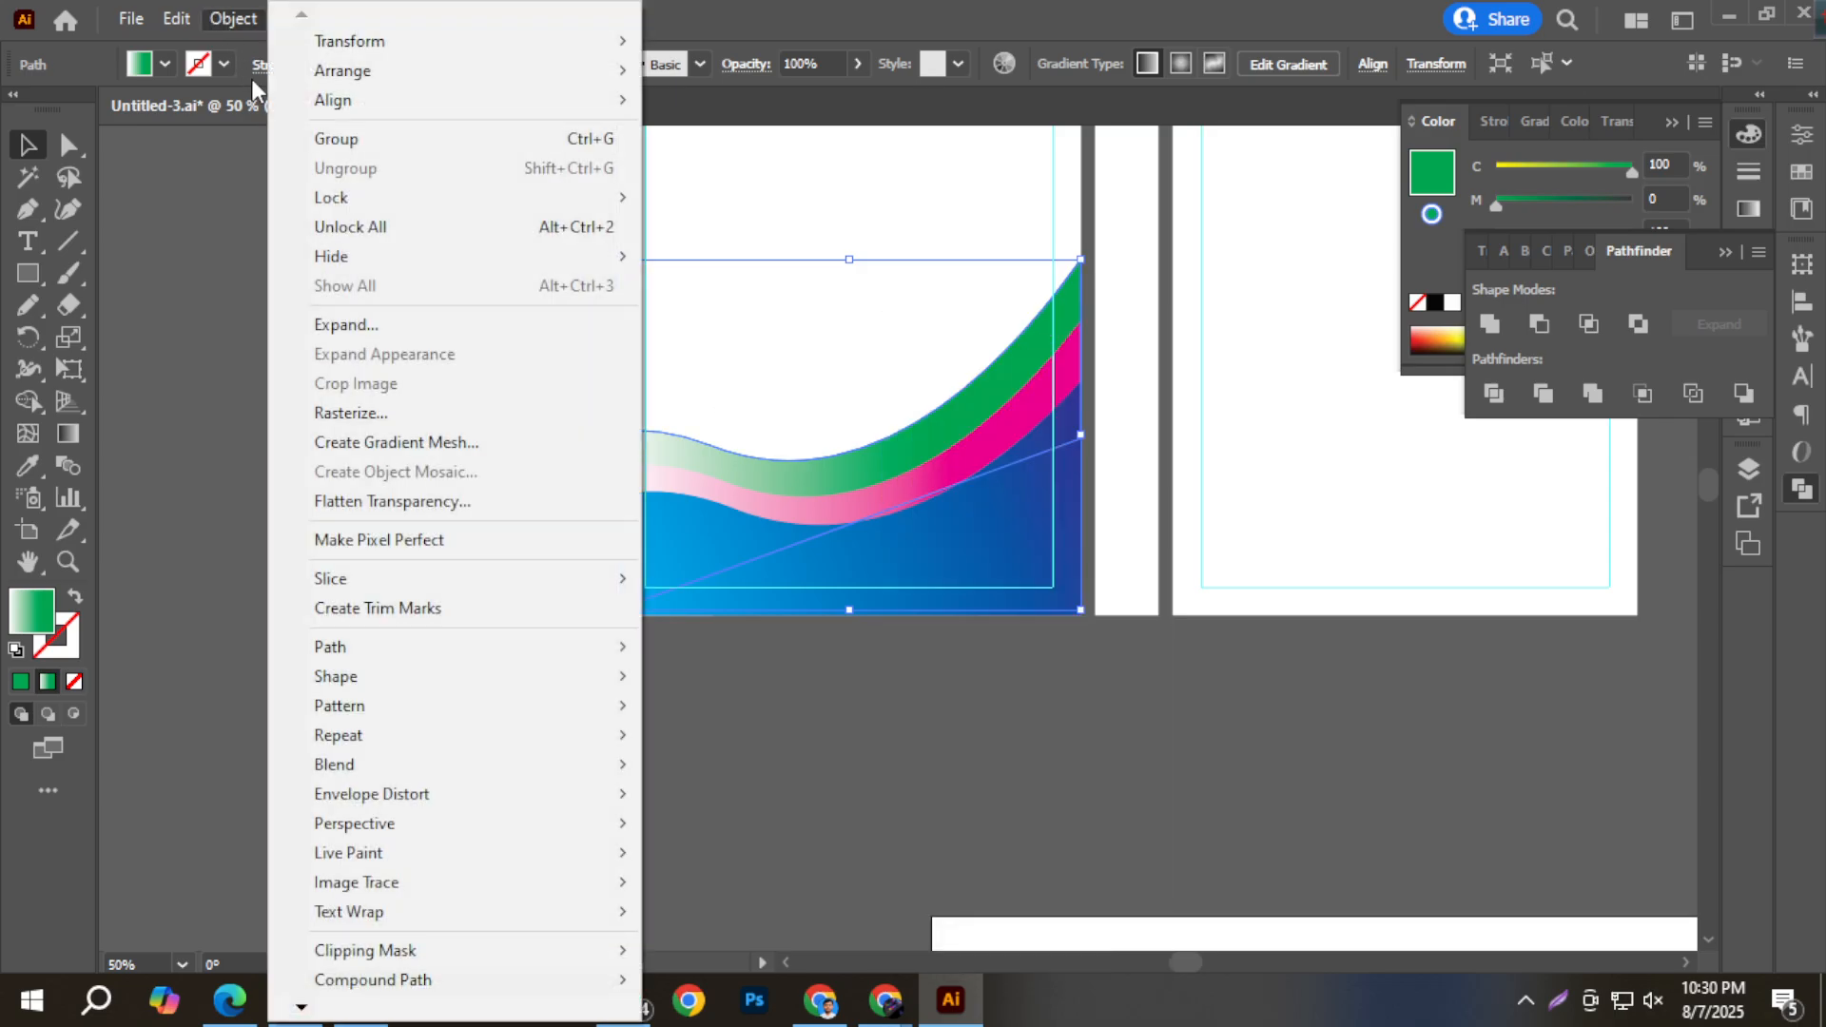
left_click(379, 228)
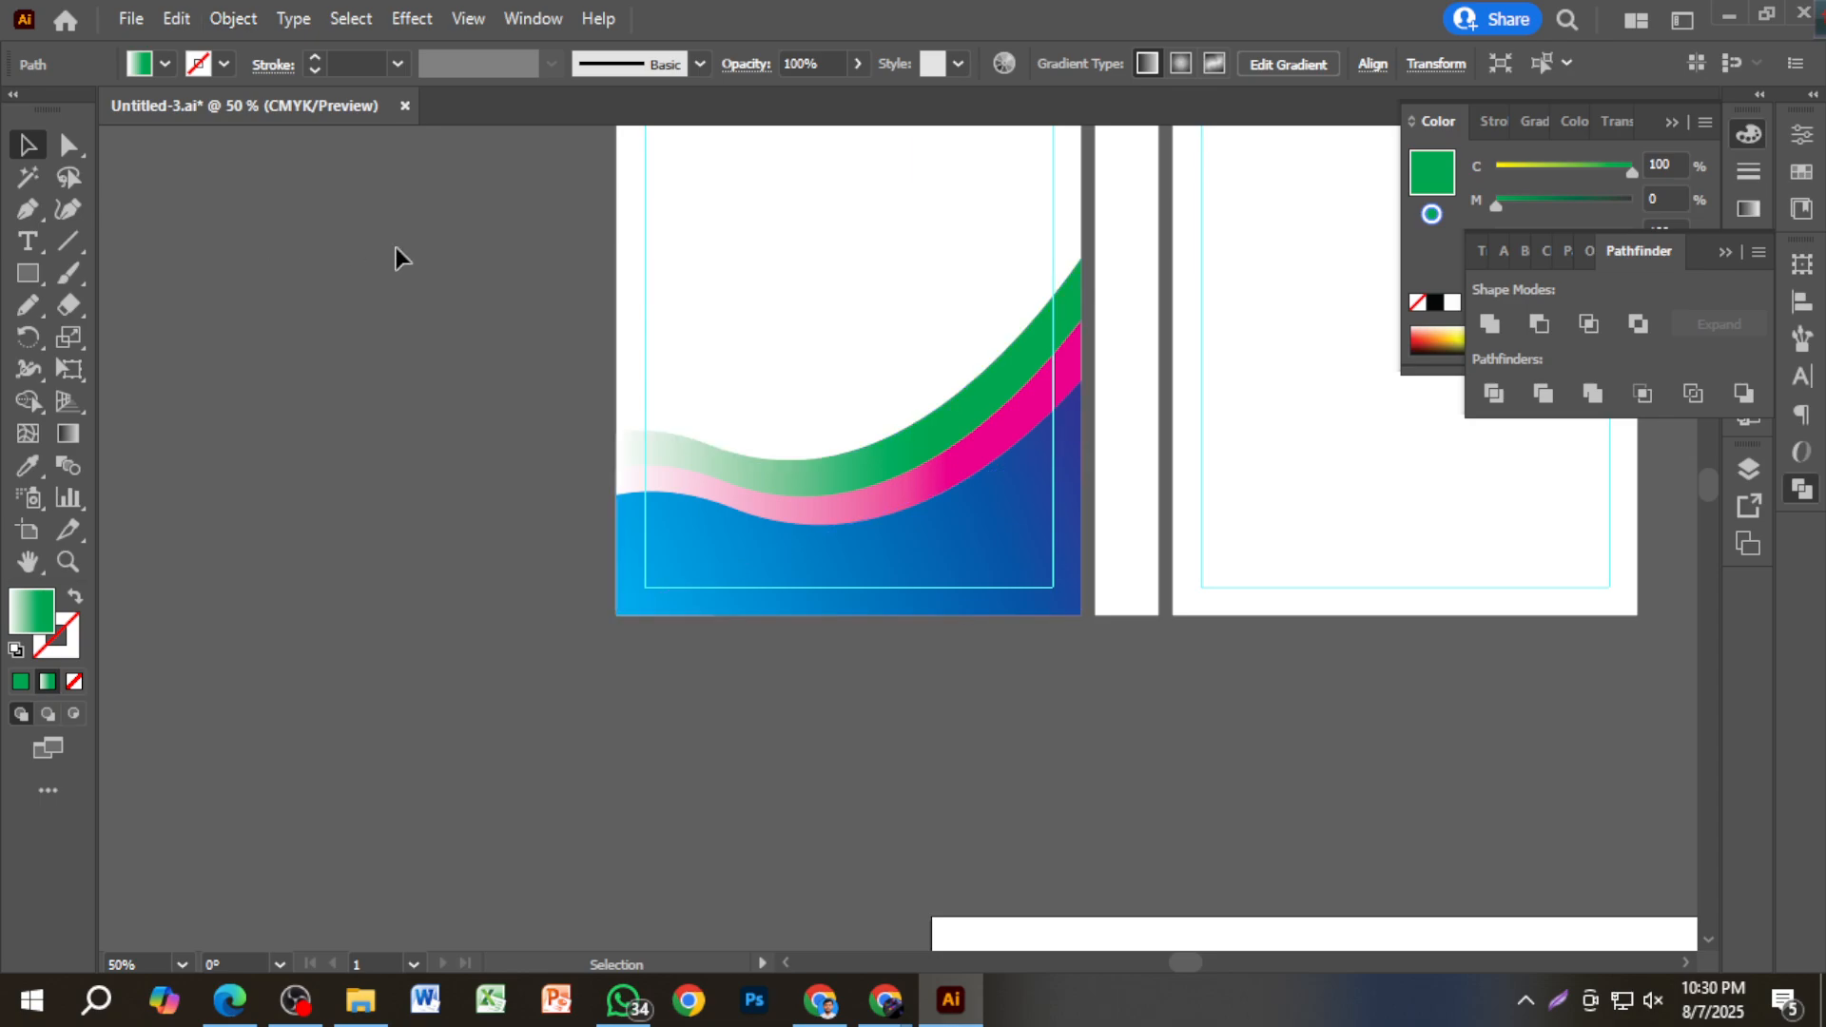
Try to raise the green wave on the left cover by about 0.76 in, and undo the move.
left_click_drag(898, 438, 894, 395)
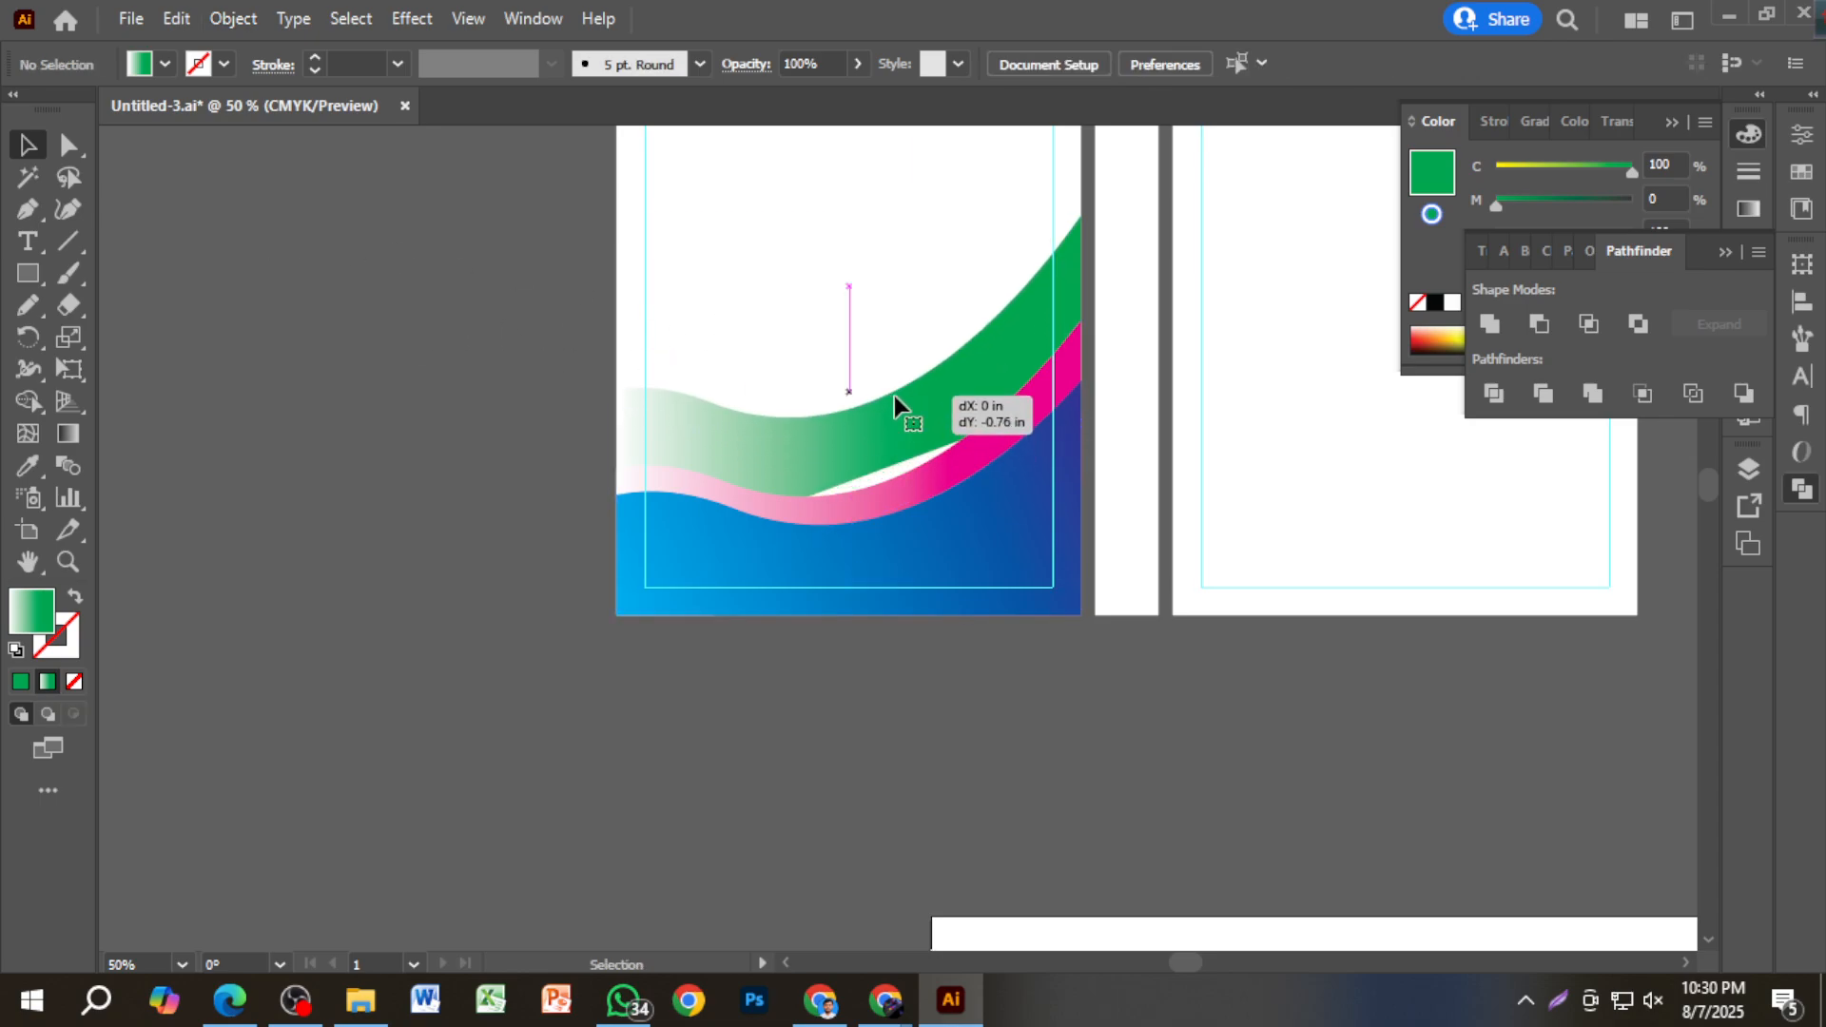
key("ctrl+z")
left_click(466, 409)
scroll(493, 413, "up", 2)
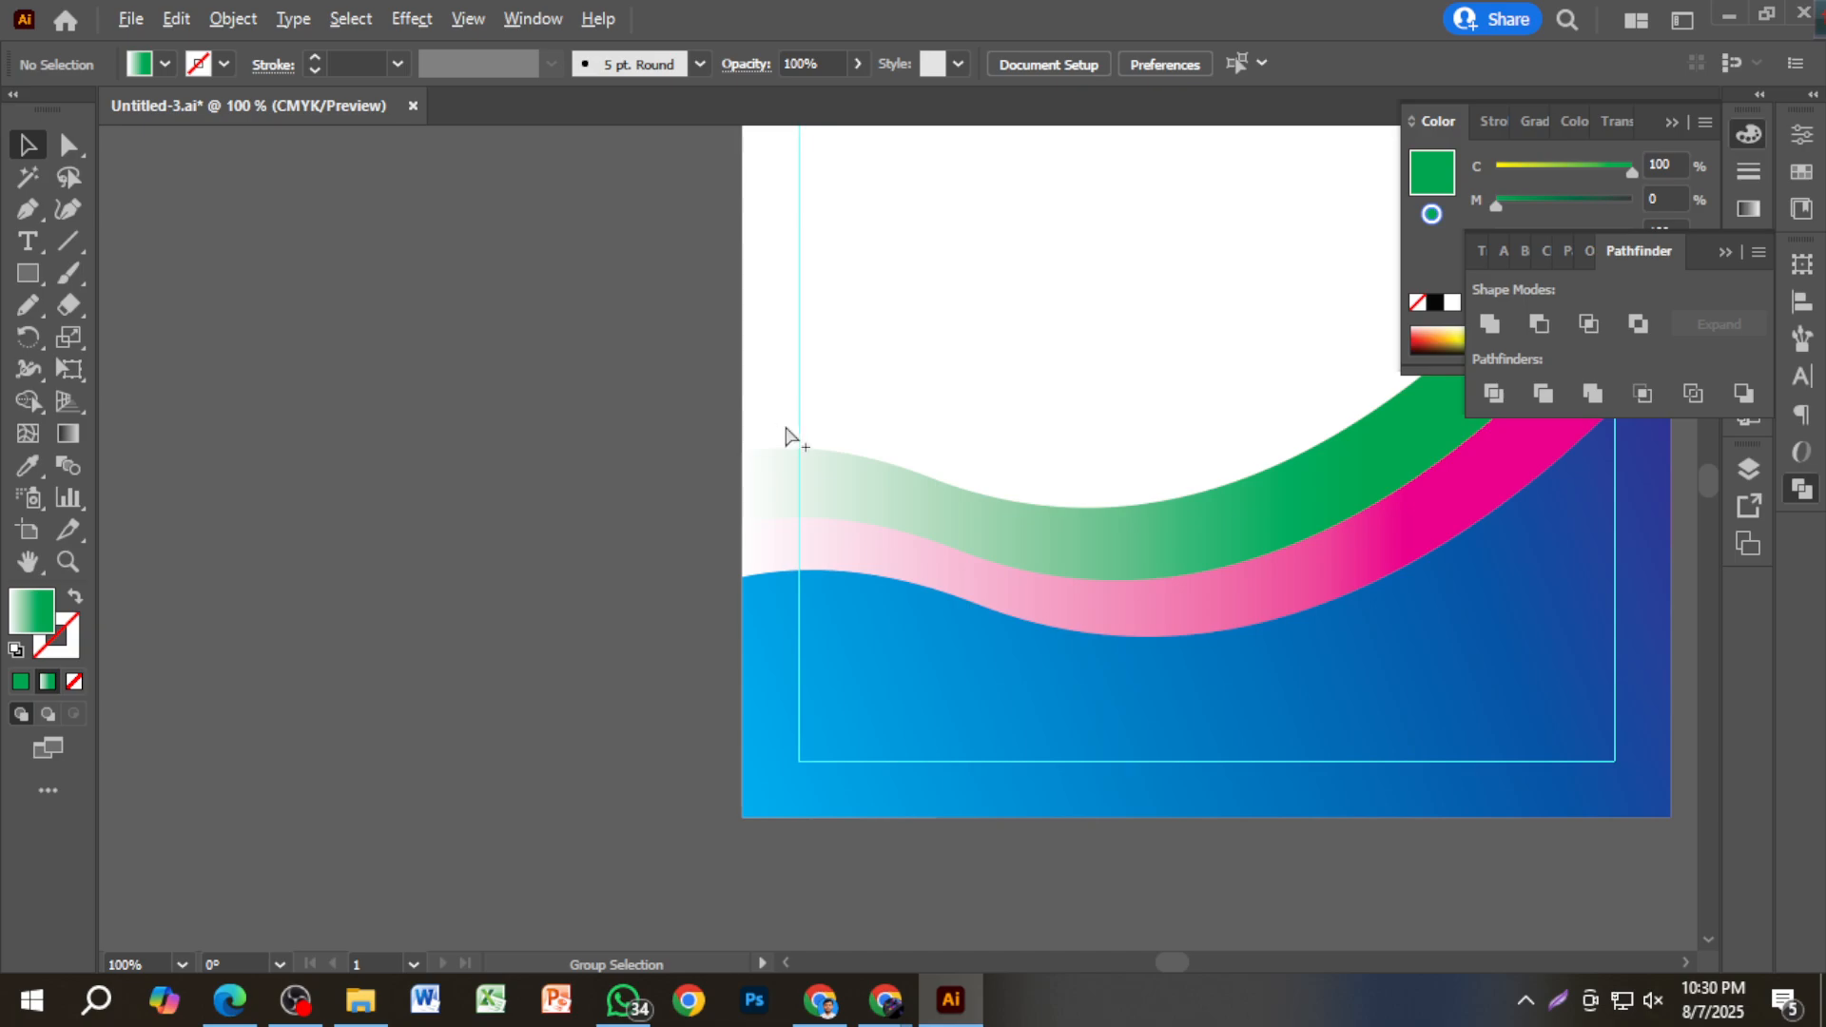
left_click(69, 144)
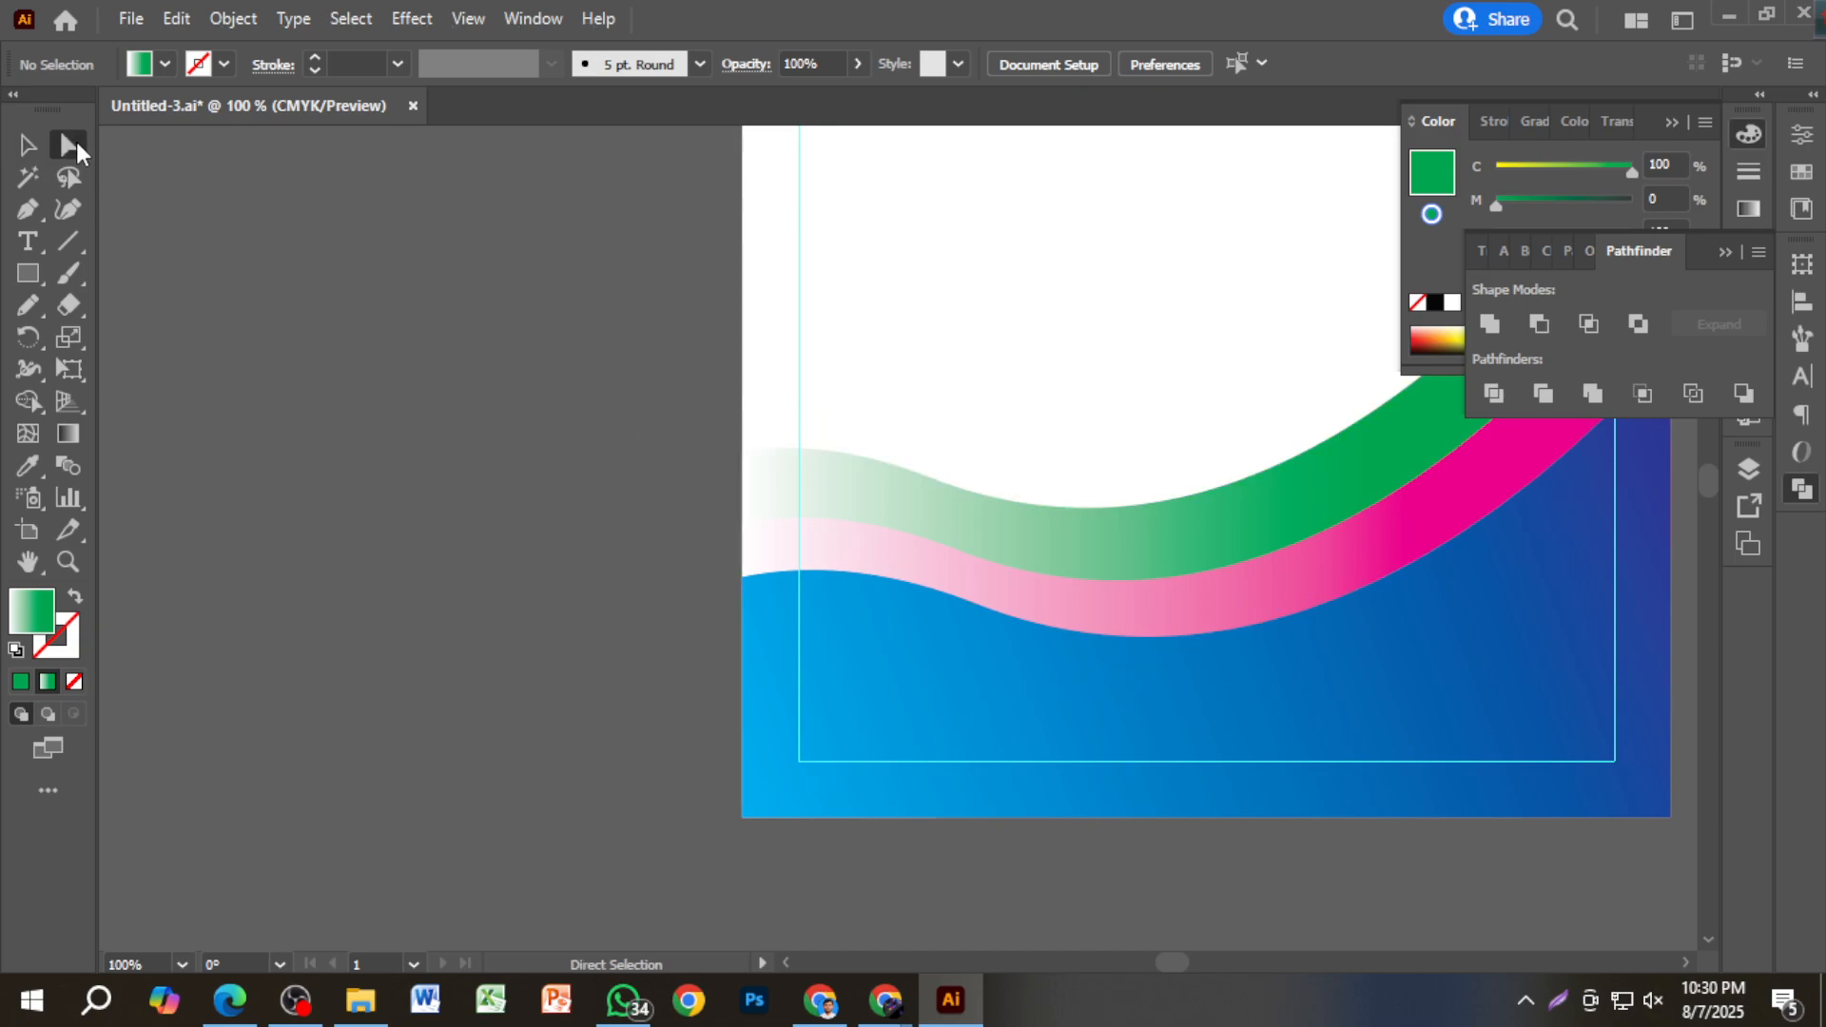
left_click(743, 454)
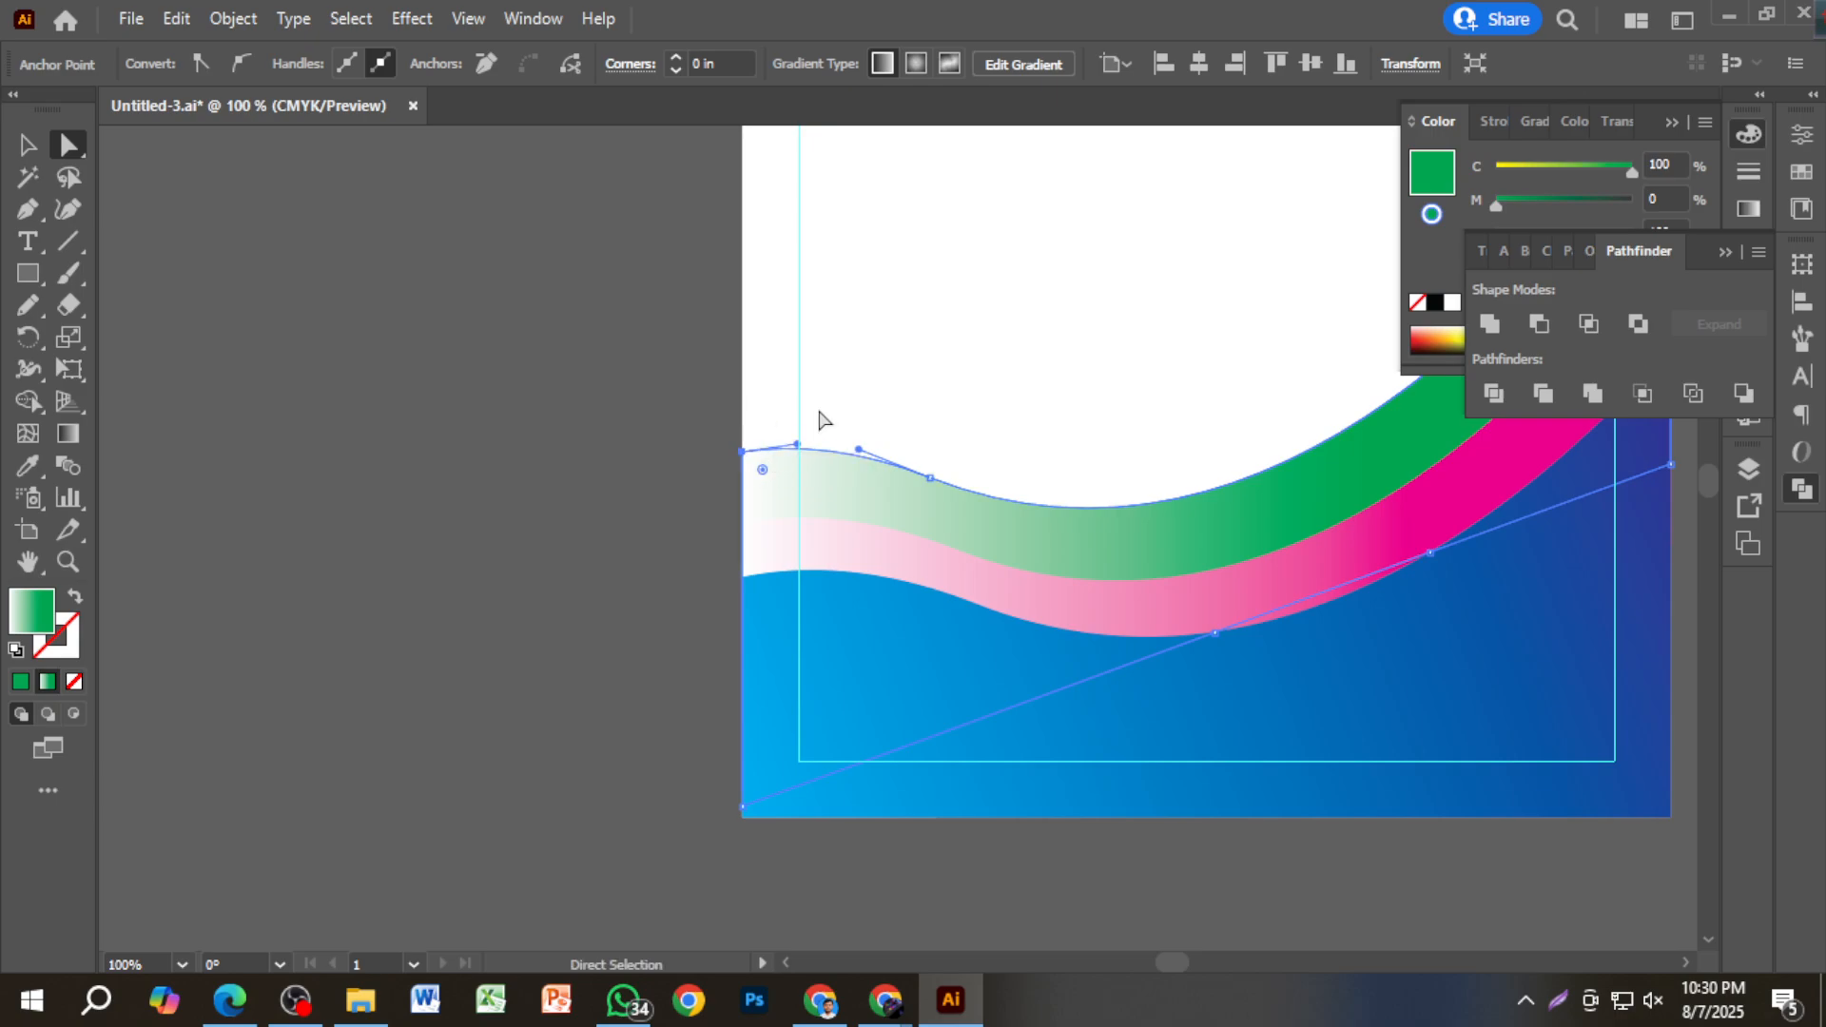
left_click(17, 147)
left_click(431, 400)
scroll(448, 418, "down", 3)
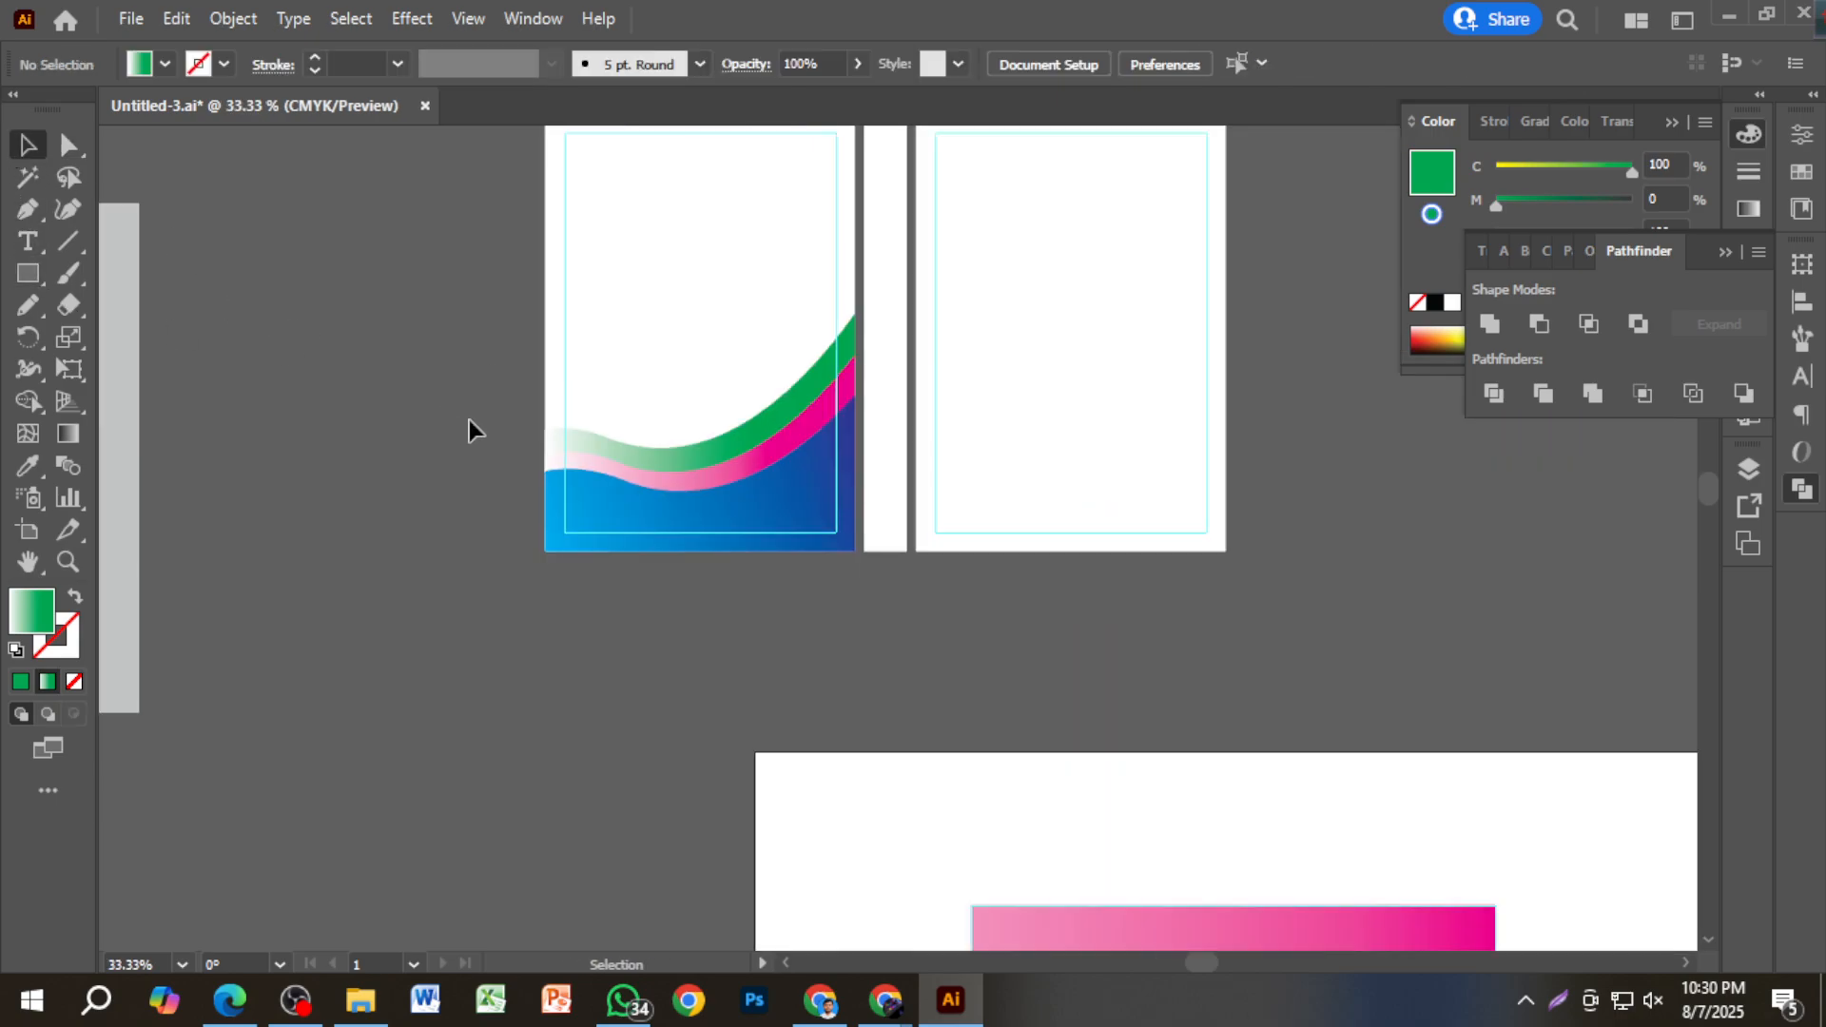
Reduce the height of the green and pink waves slightly by lowering their shared upper boundary on the left cover.
left_click(725, 472)
scroll(602, 412, "up", 2)
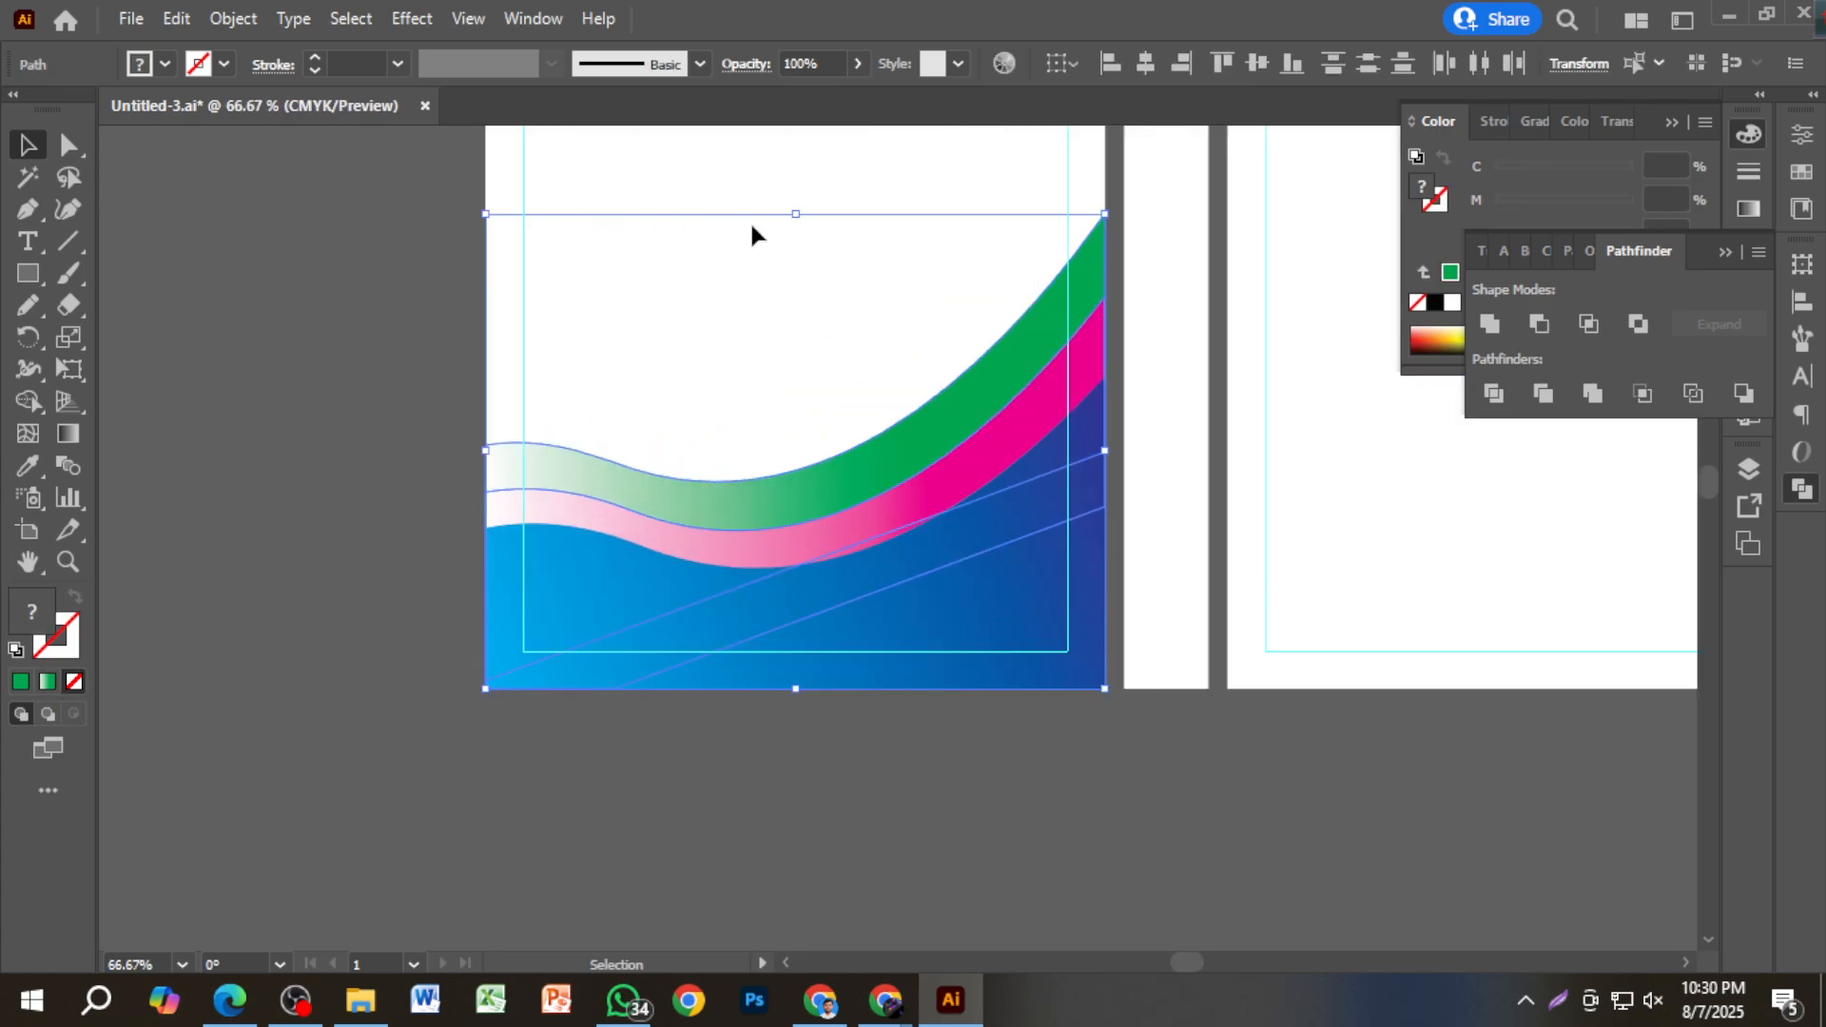
left_click_drag(795, 215, 803, 236)
Thin the green wave by lowering its outer-edge anchor and the neighbouring curve anchor toward the pink wave.
left_click(67, 144)
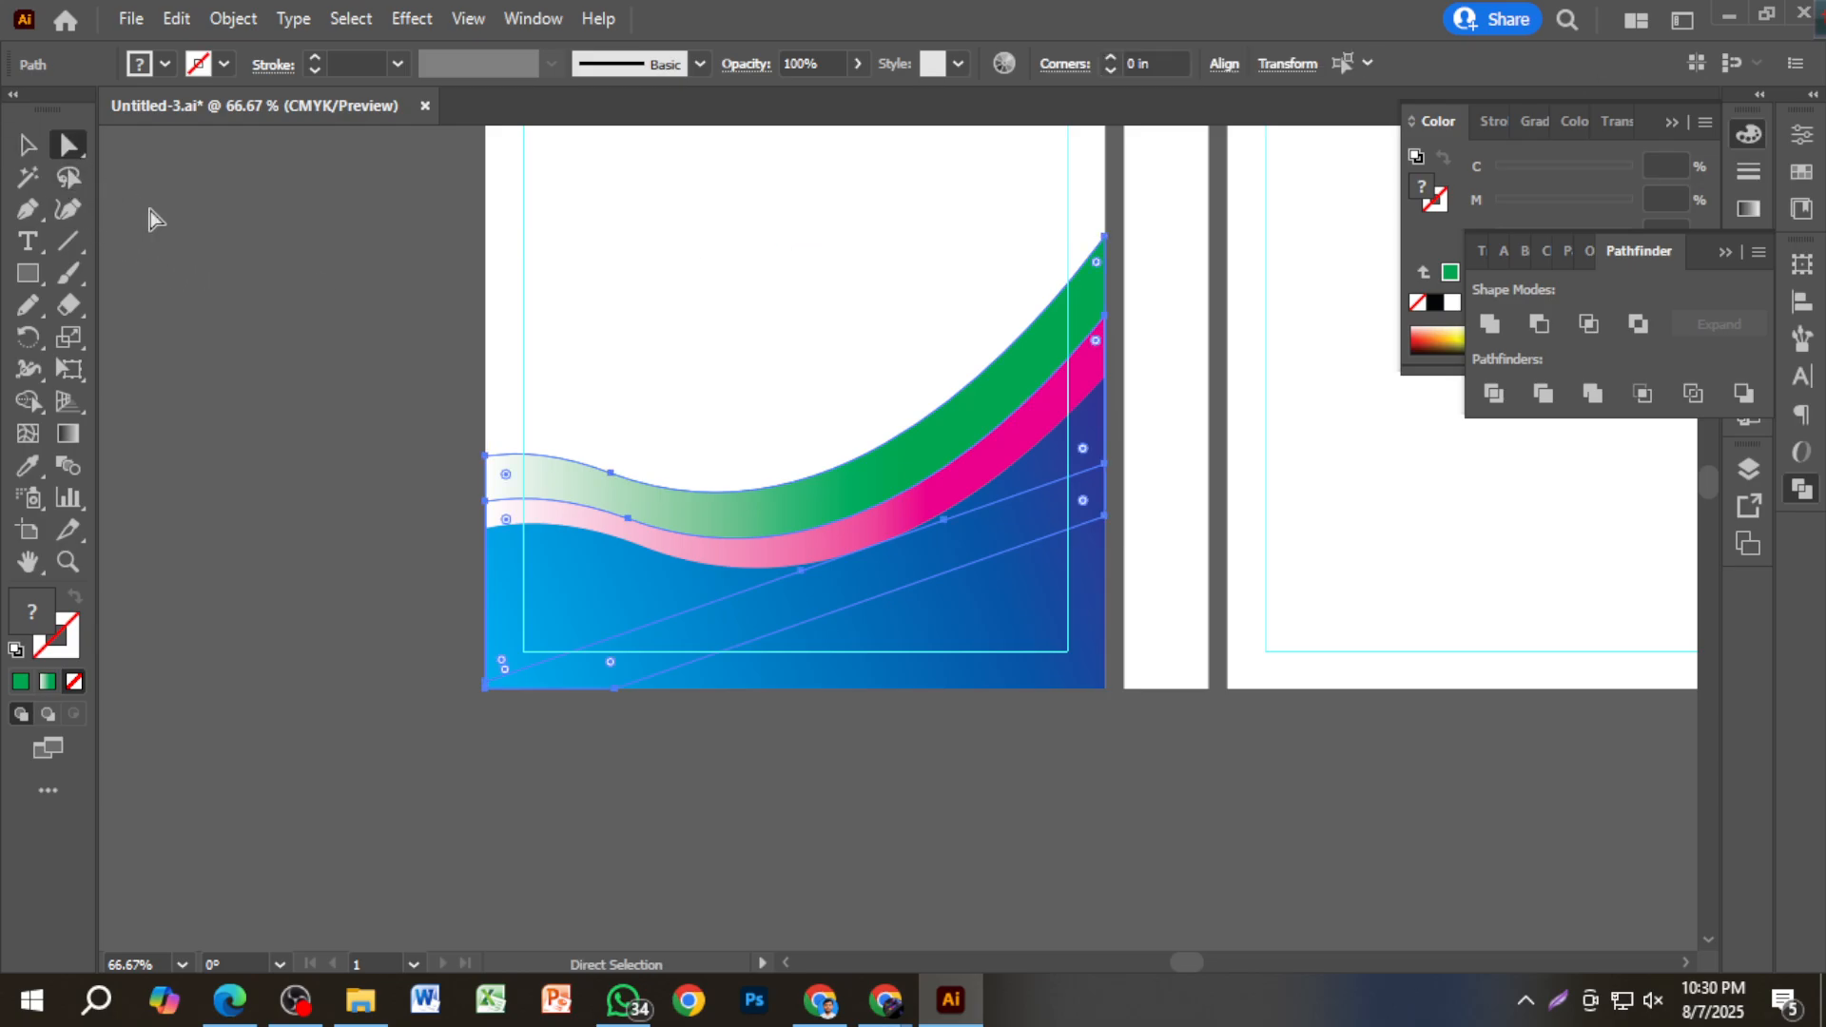
left_click(302, 375)
scroll(288, 426, "up", 1)
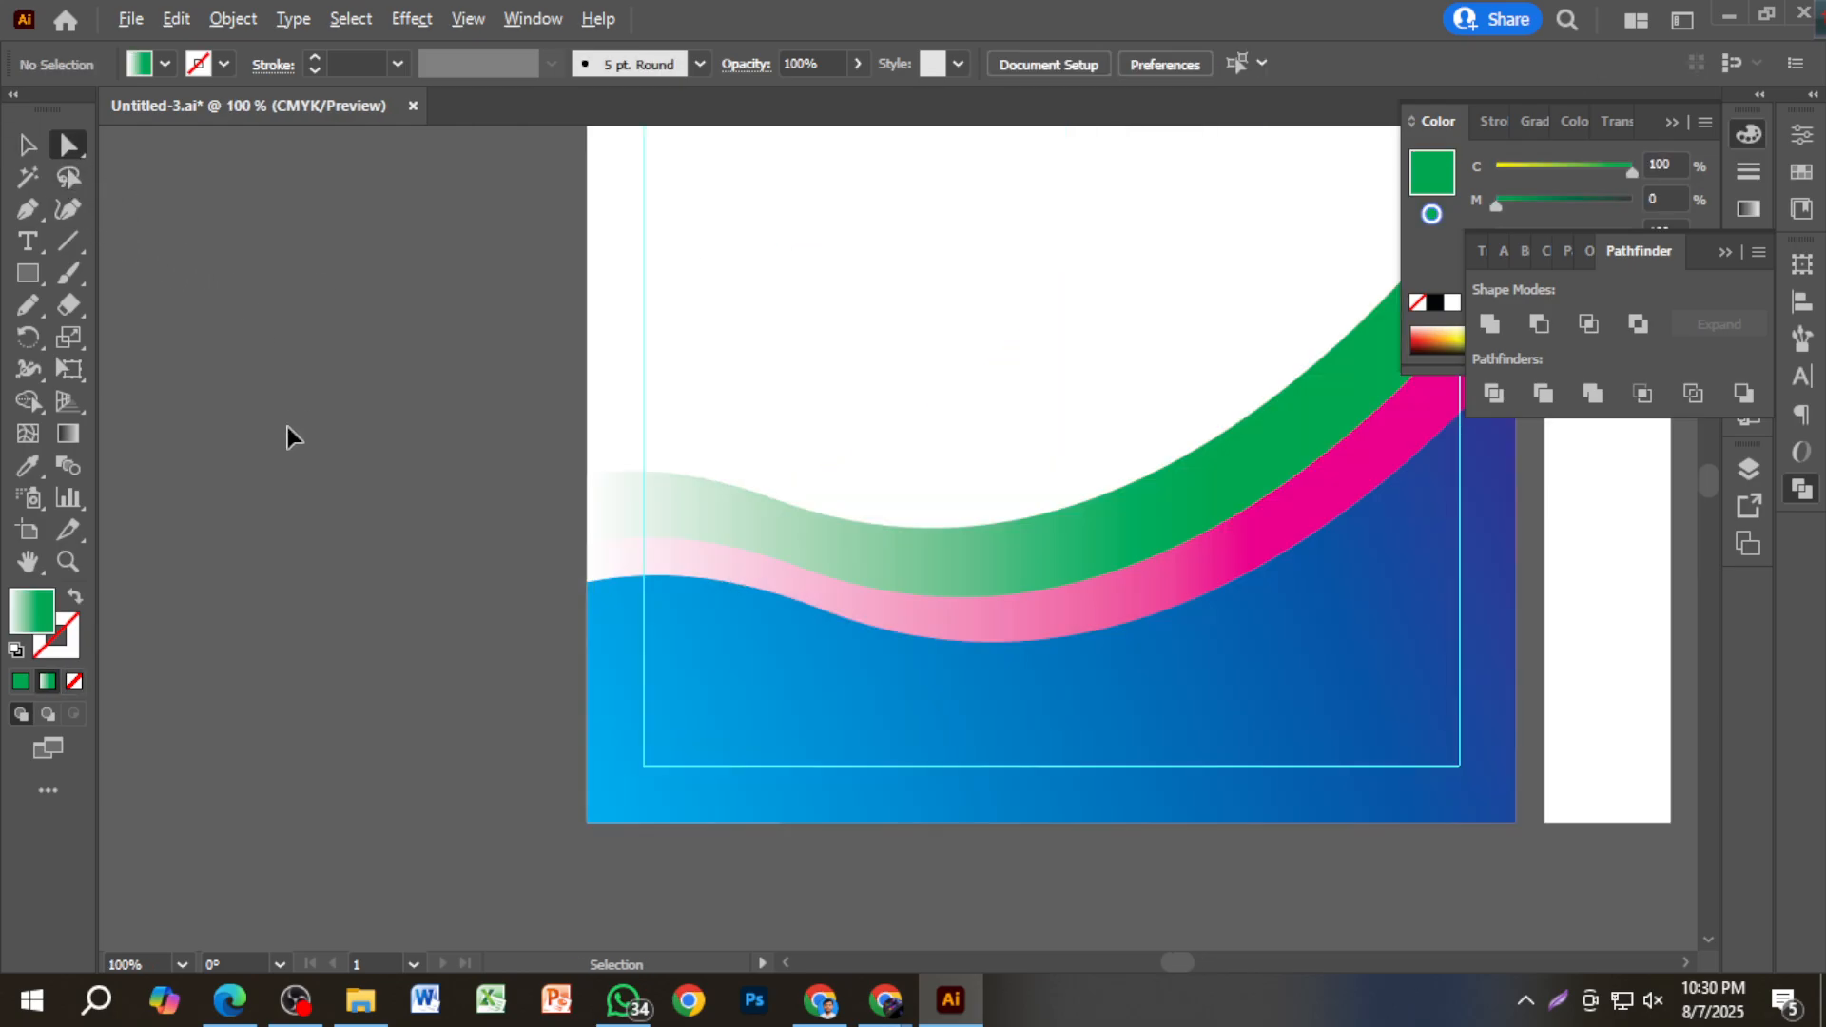
left_click(587, 472)
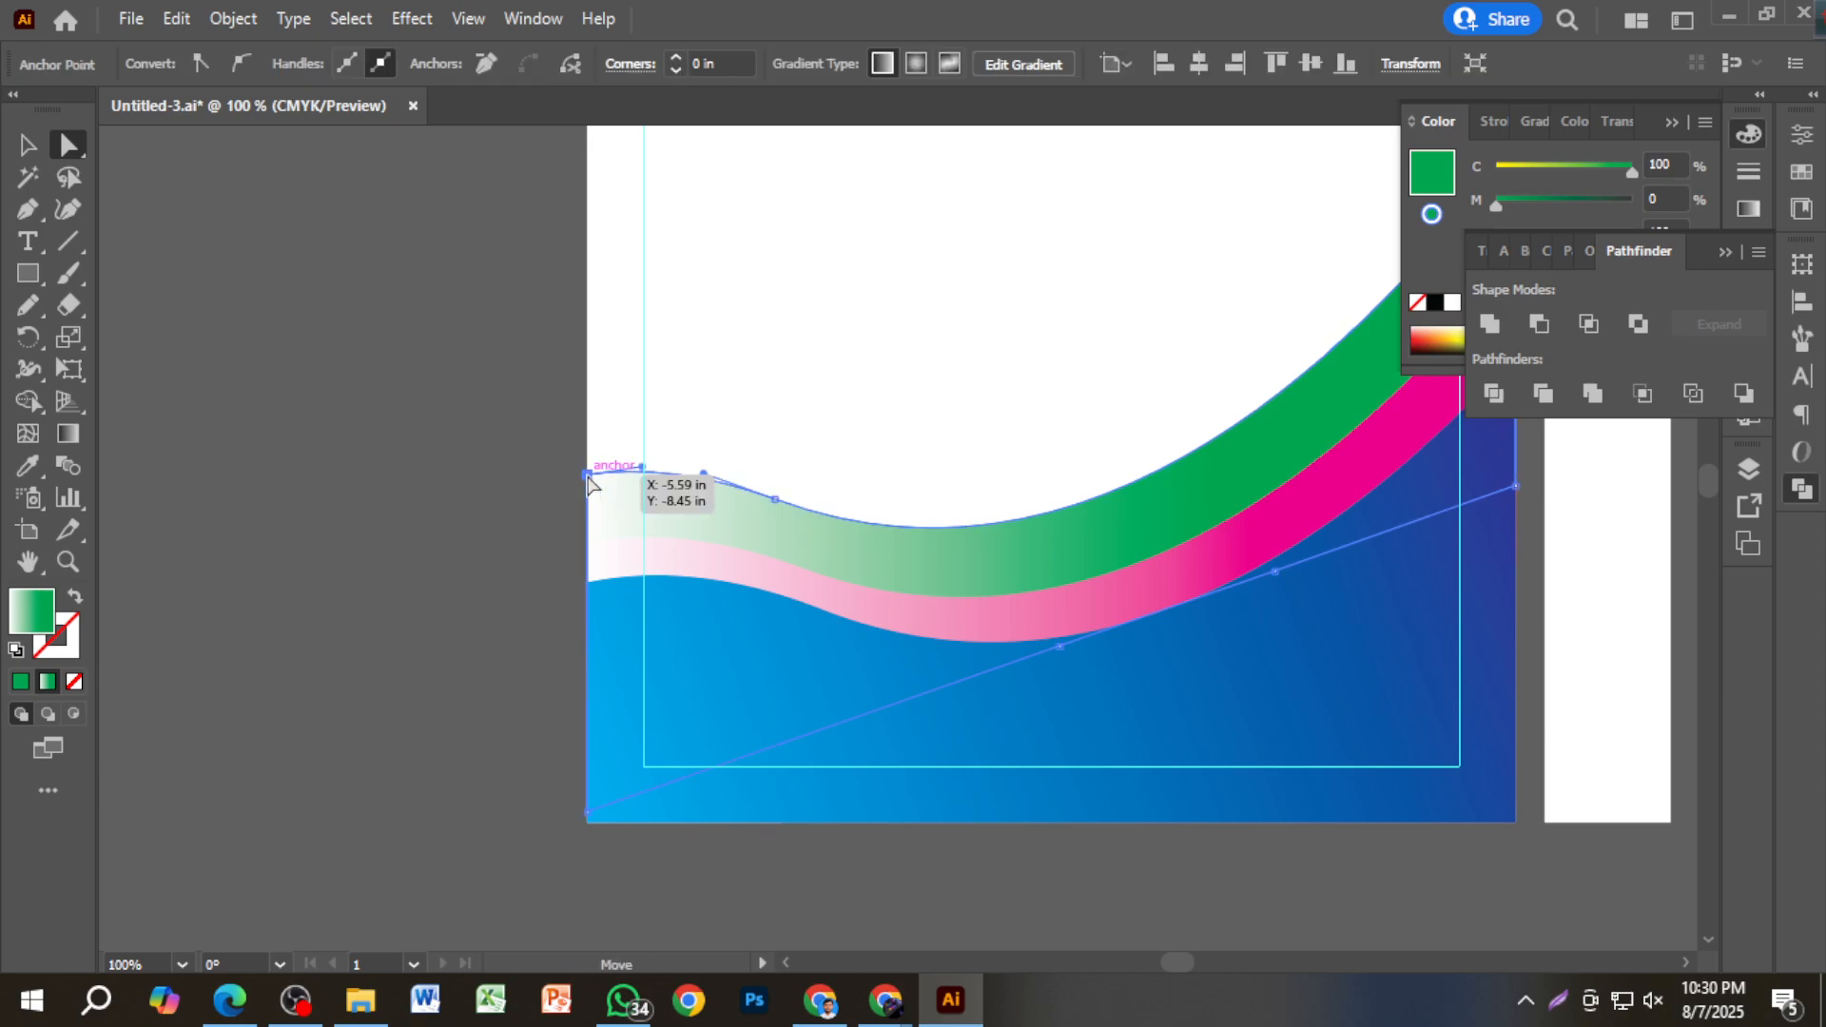
left_click_drag(591, 483, 589, 502)
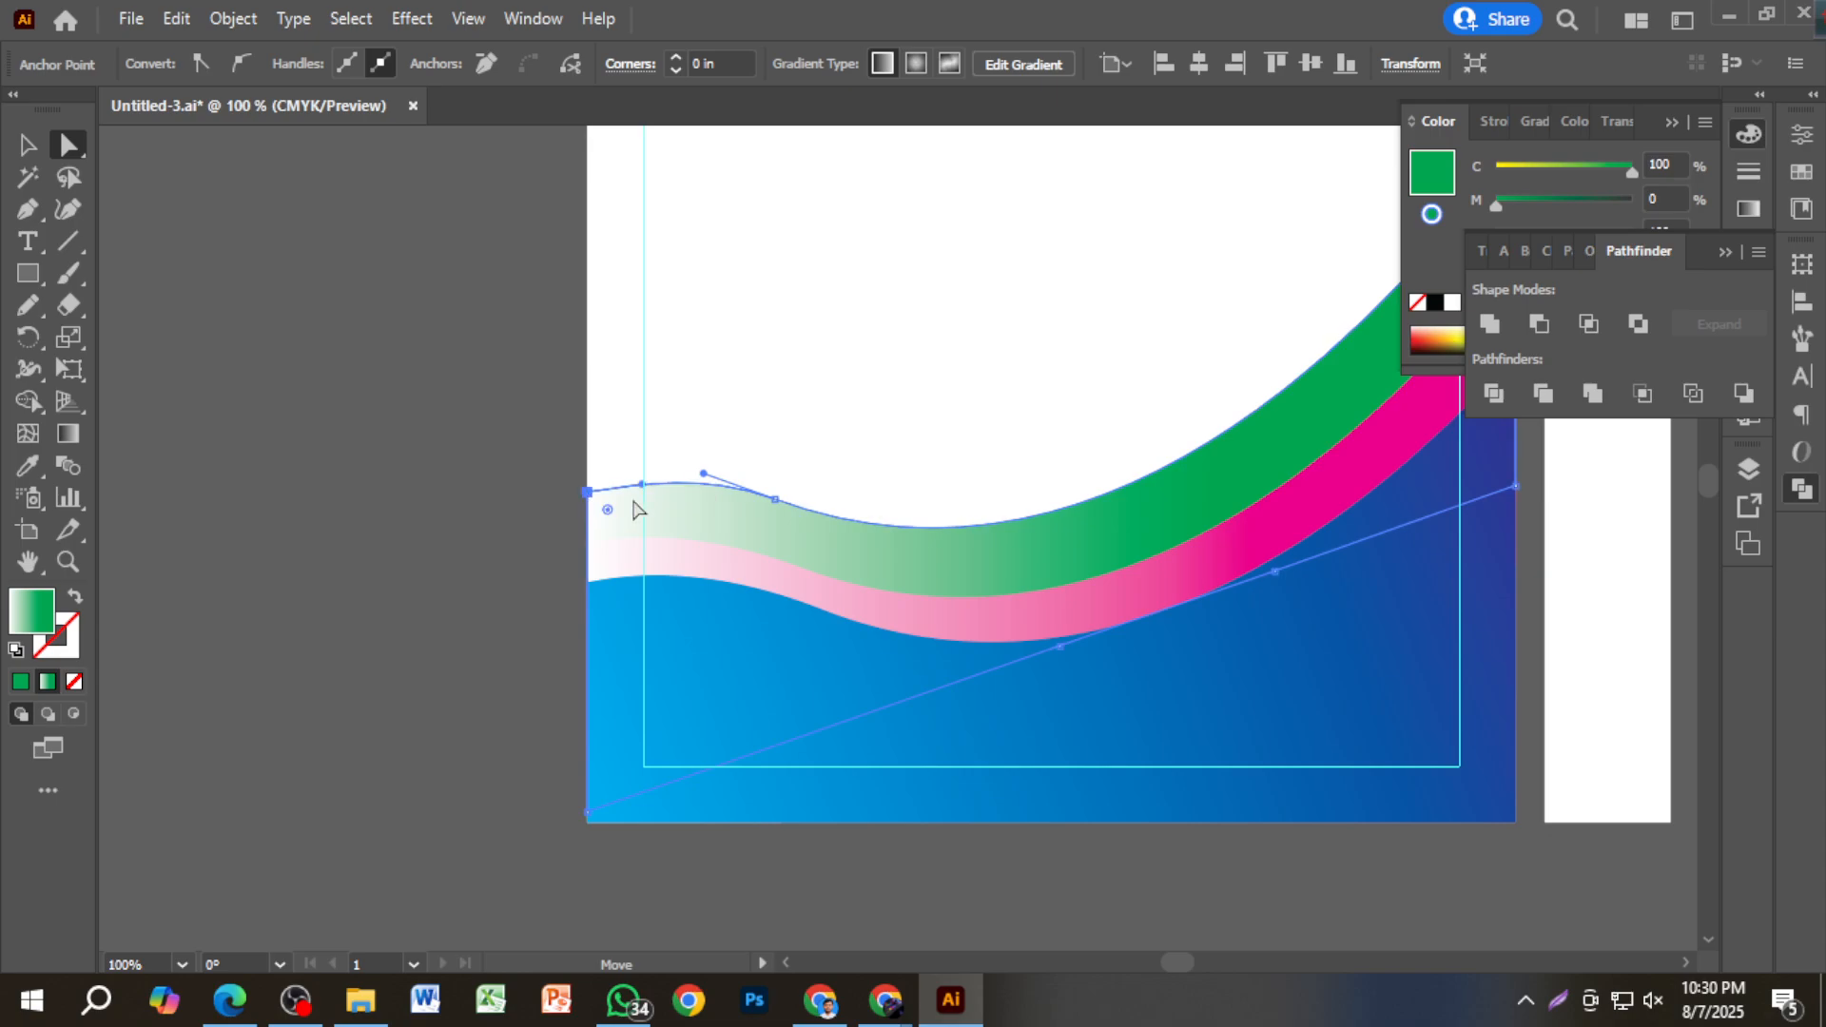
left_click_drag(775, 499, 787, 541)
left_click_drag(590, 497, 588, 509)
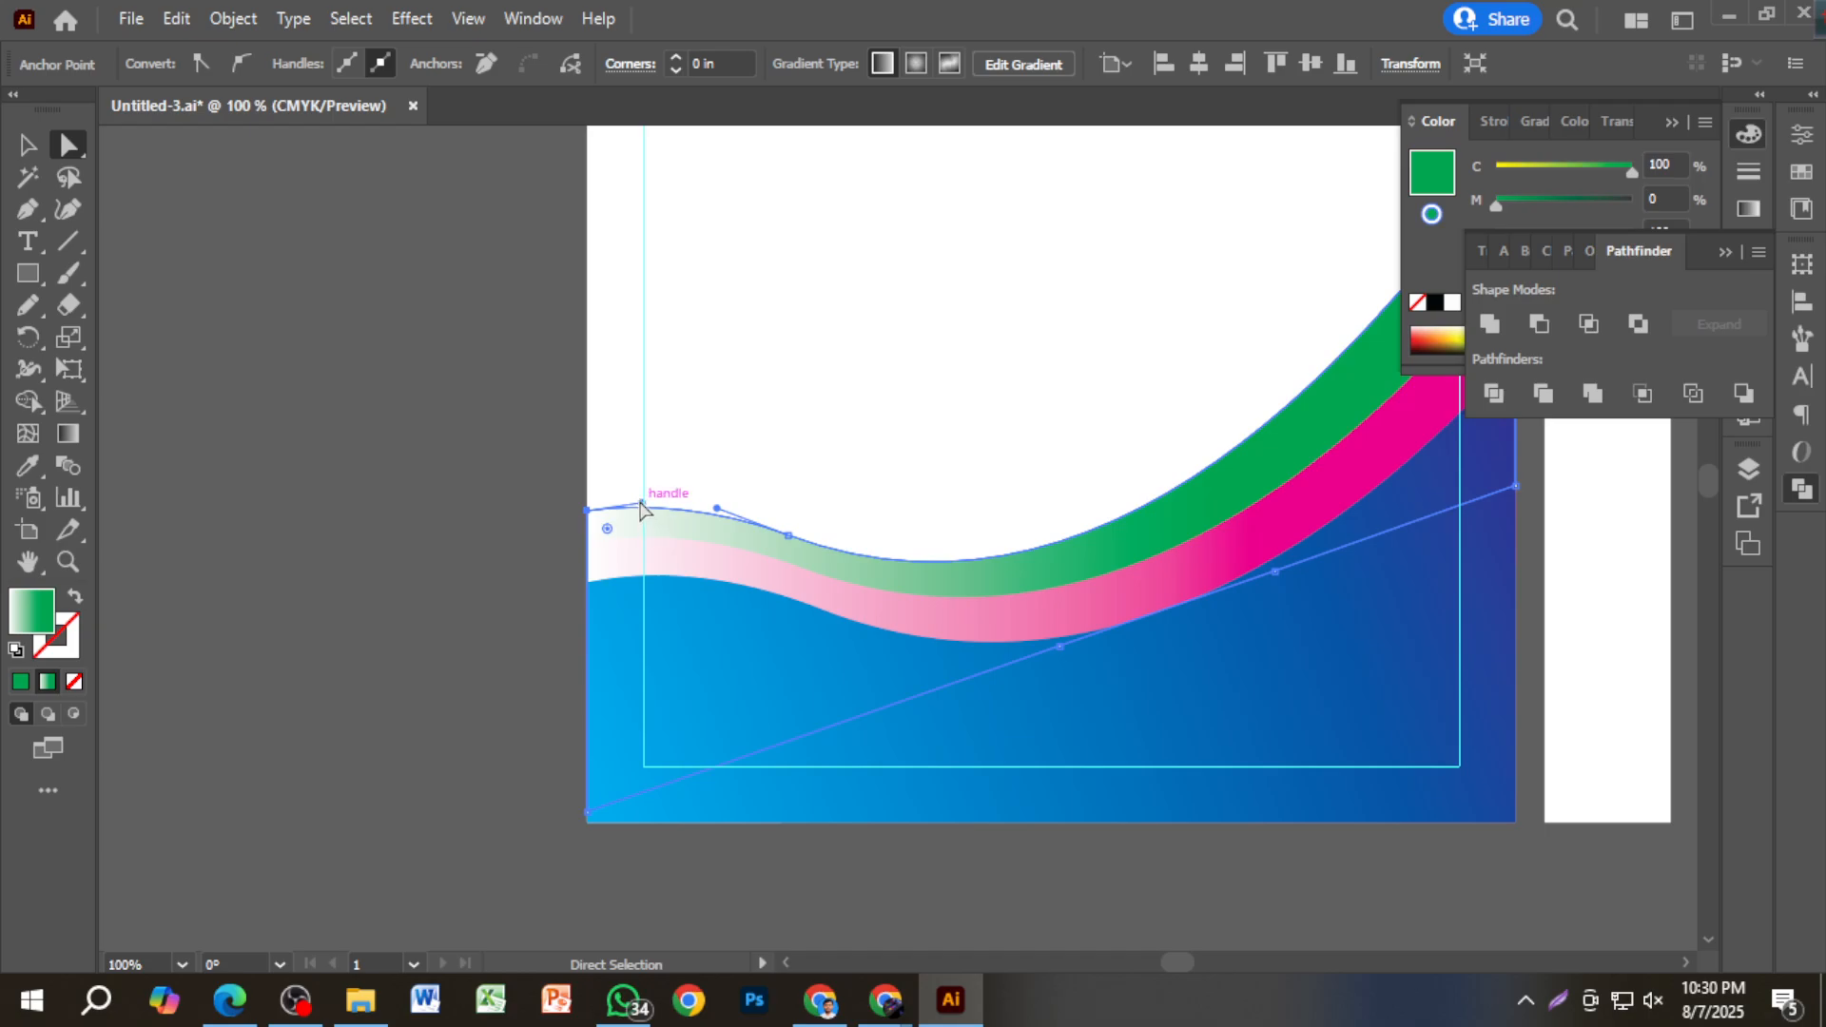
left_click(402, 464)
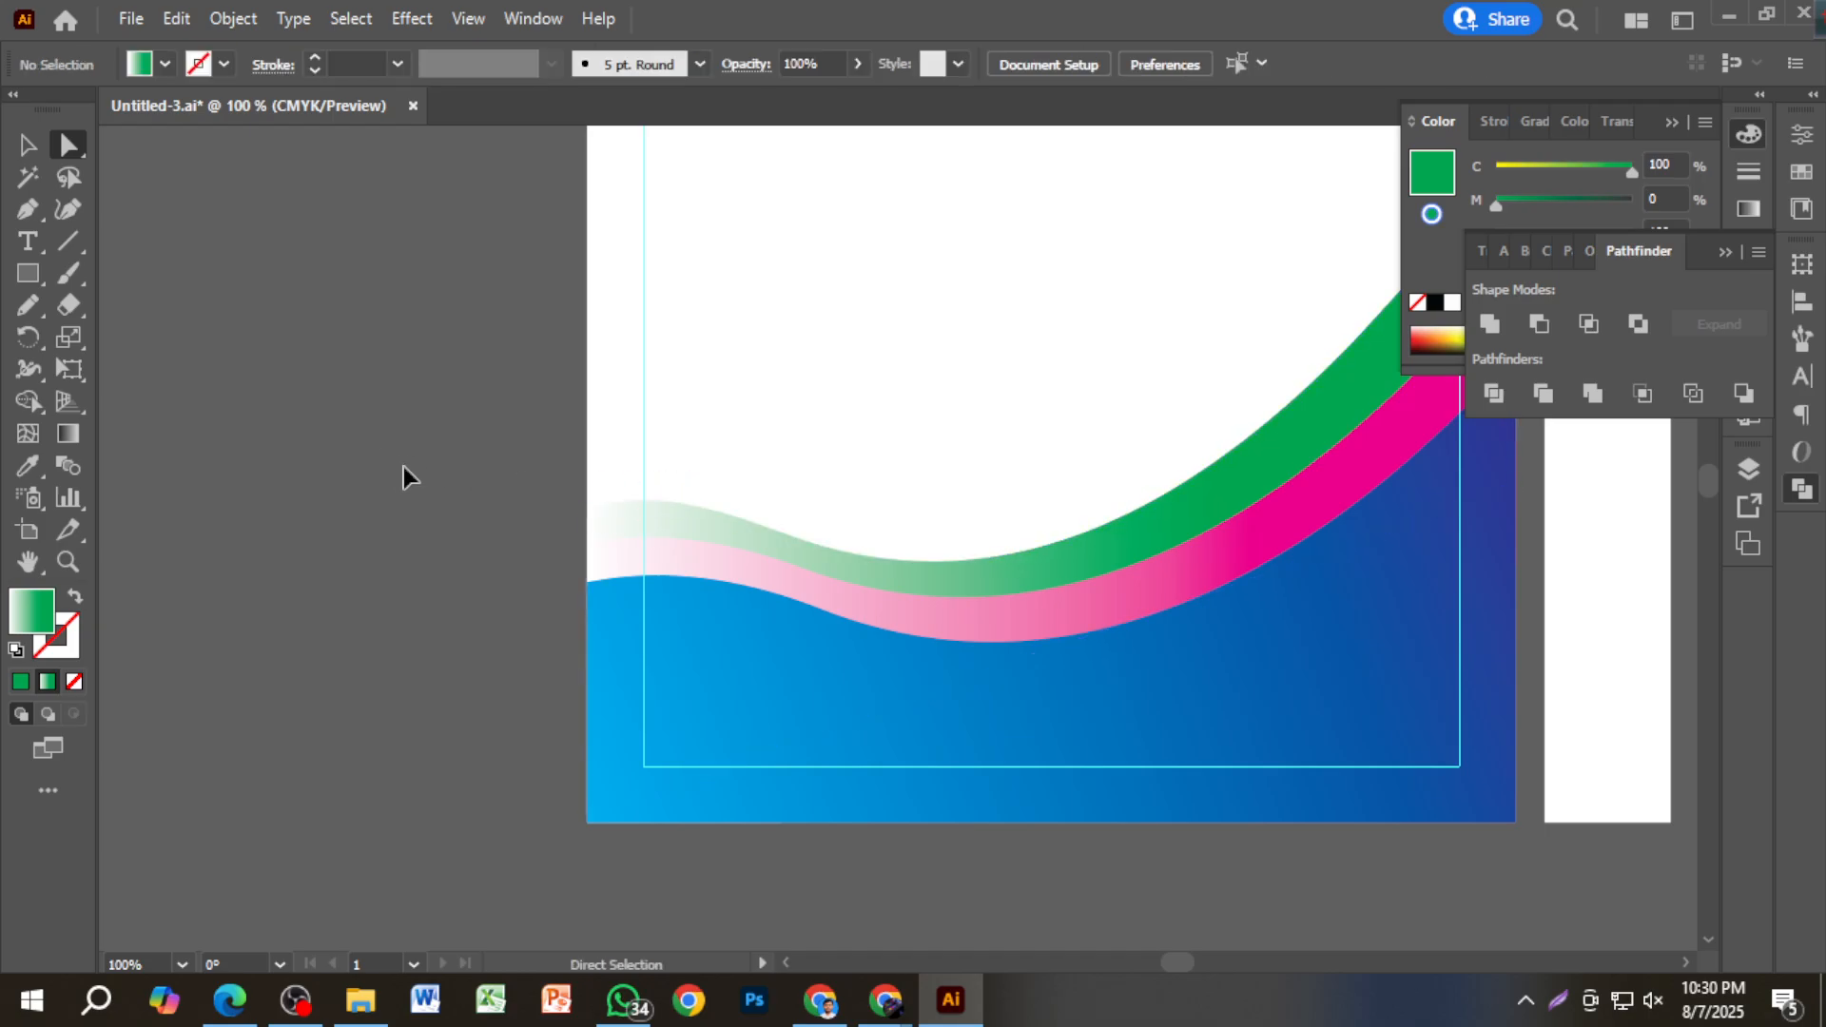
Rotate the spare tilted wave group above the template until it is upside down, with its green edge facing downward.
scroll(404, 466, "down", 2)
scroll(404, 463, "down", 2)
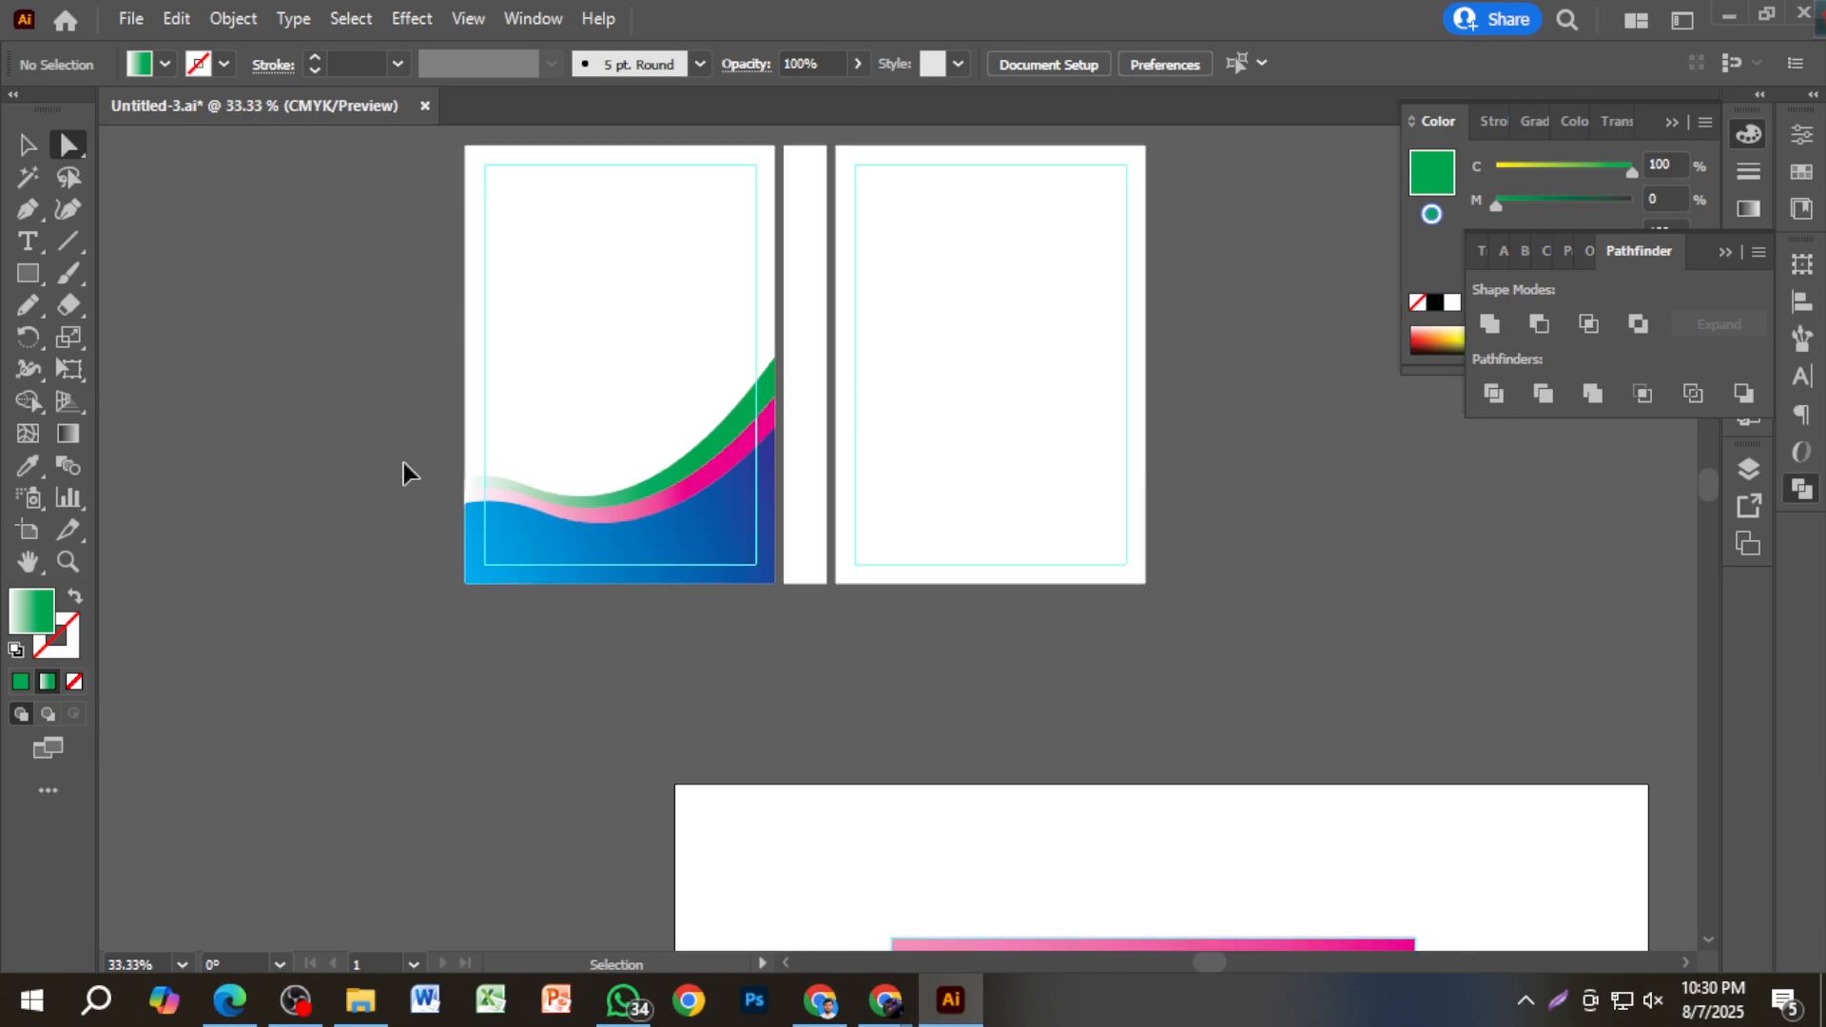
scroll(405, 464, "up", 2)
scroll(408, 468, "down", 2)
scroll(408, 461, "up", 2)
scroll(408, 451, "up", 2)
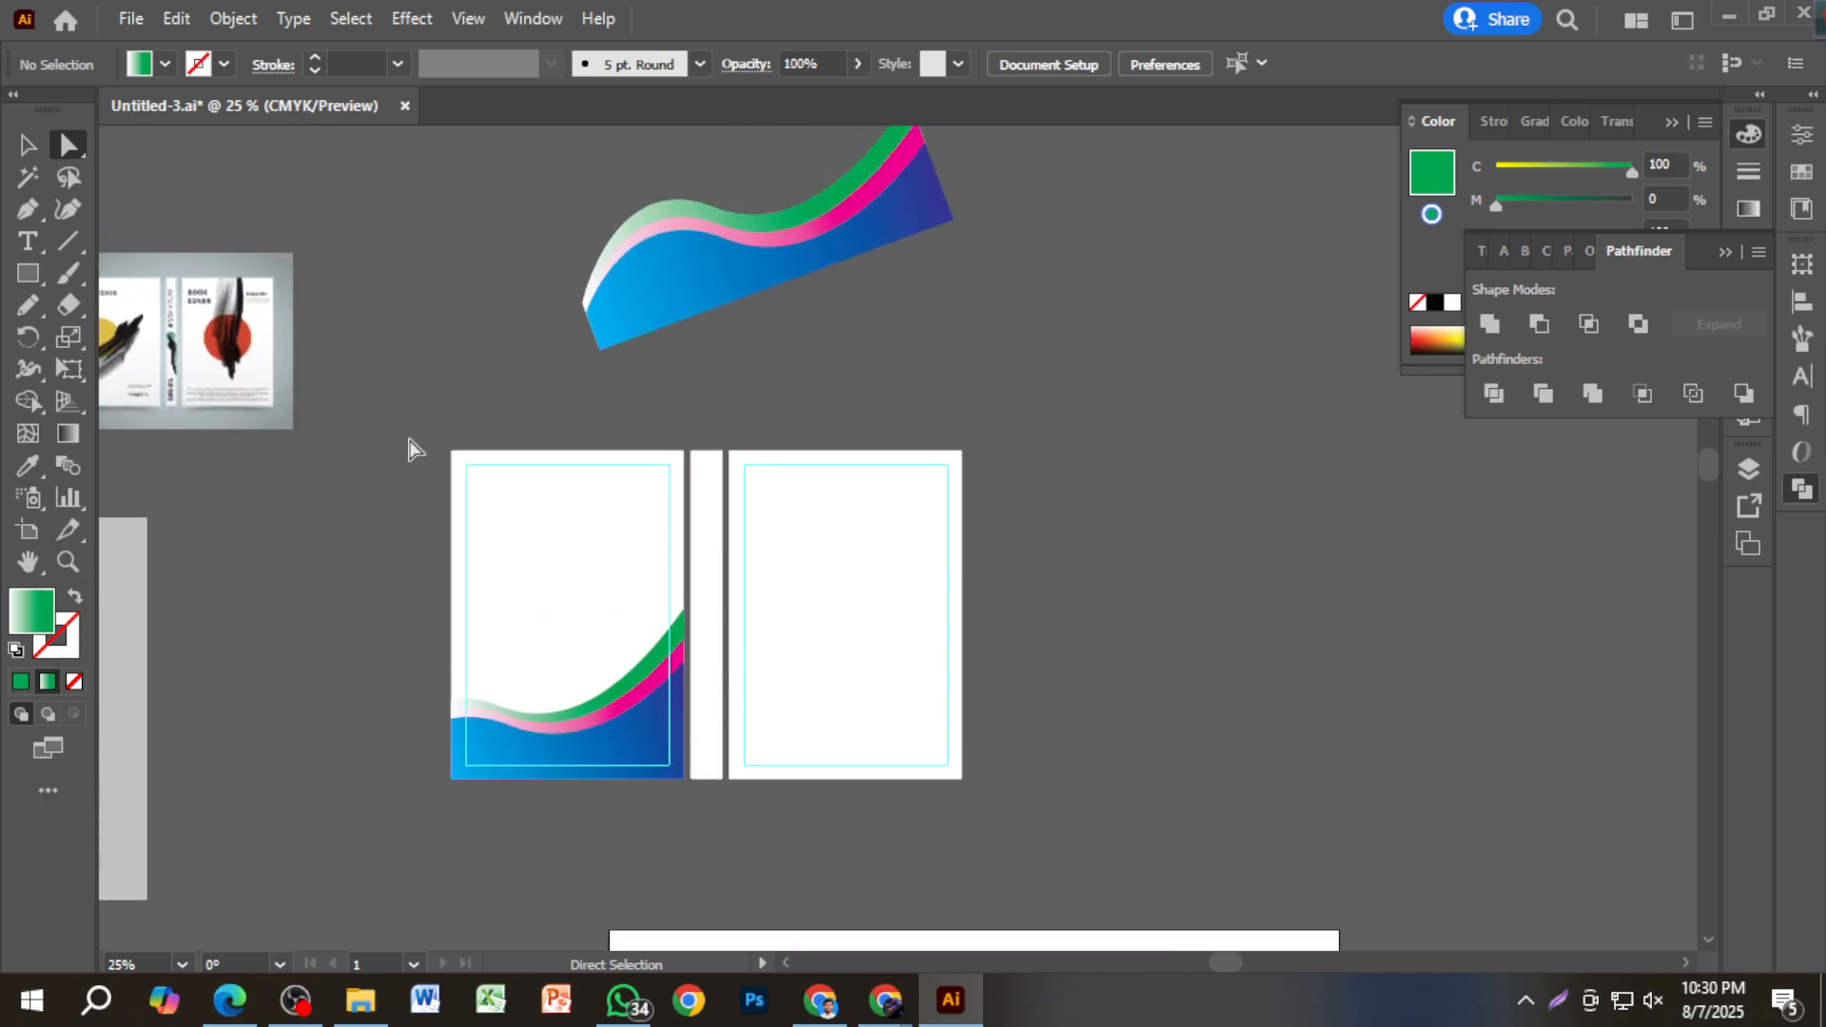
left_click(27, 145)
left_click_drag(738, 339, 740, 338)
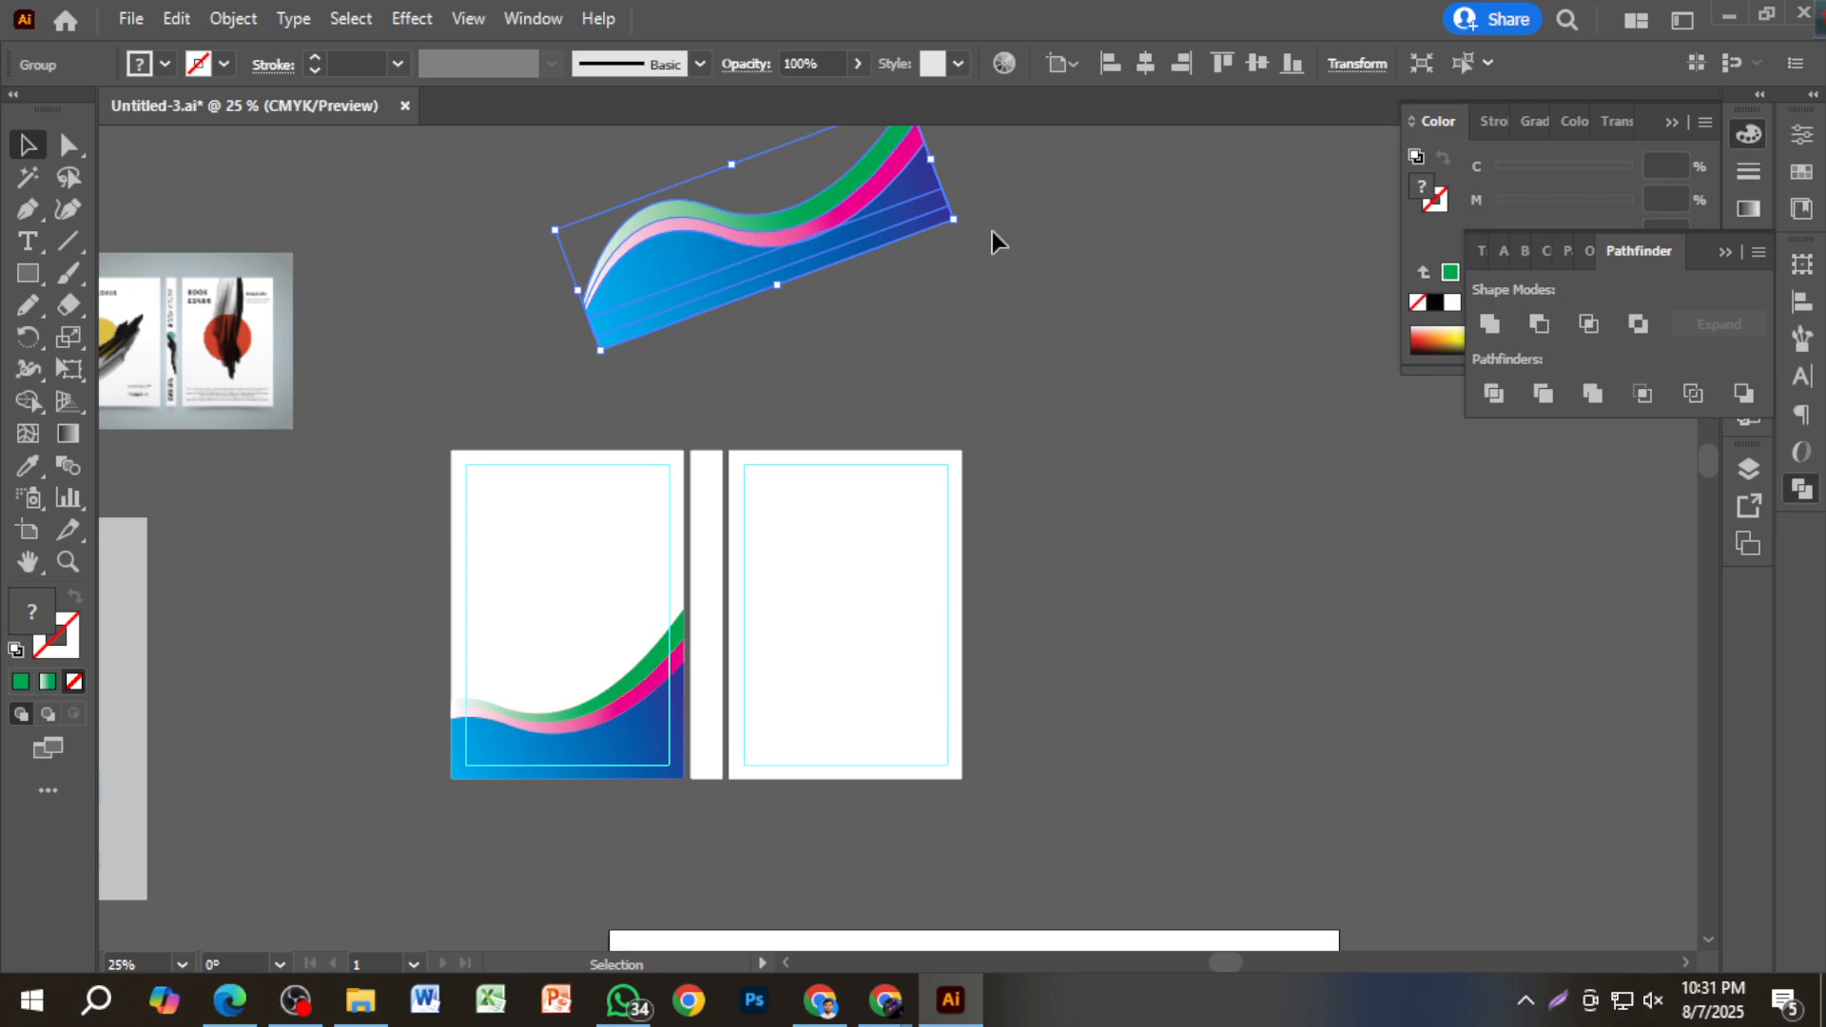
left_click_drag(961, 221, 909, 307)
left_click_drag(963, 231, 455, 295)
Move the rotated wave group over the upper part of the right cover, overhanging its top and side edges.
left_click_drag(826, 199, 911, 451)
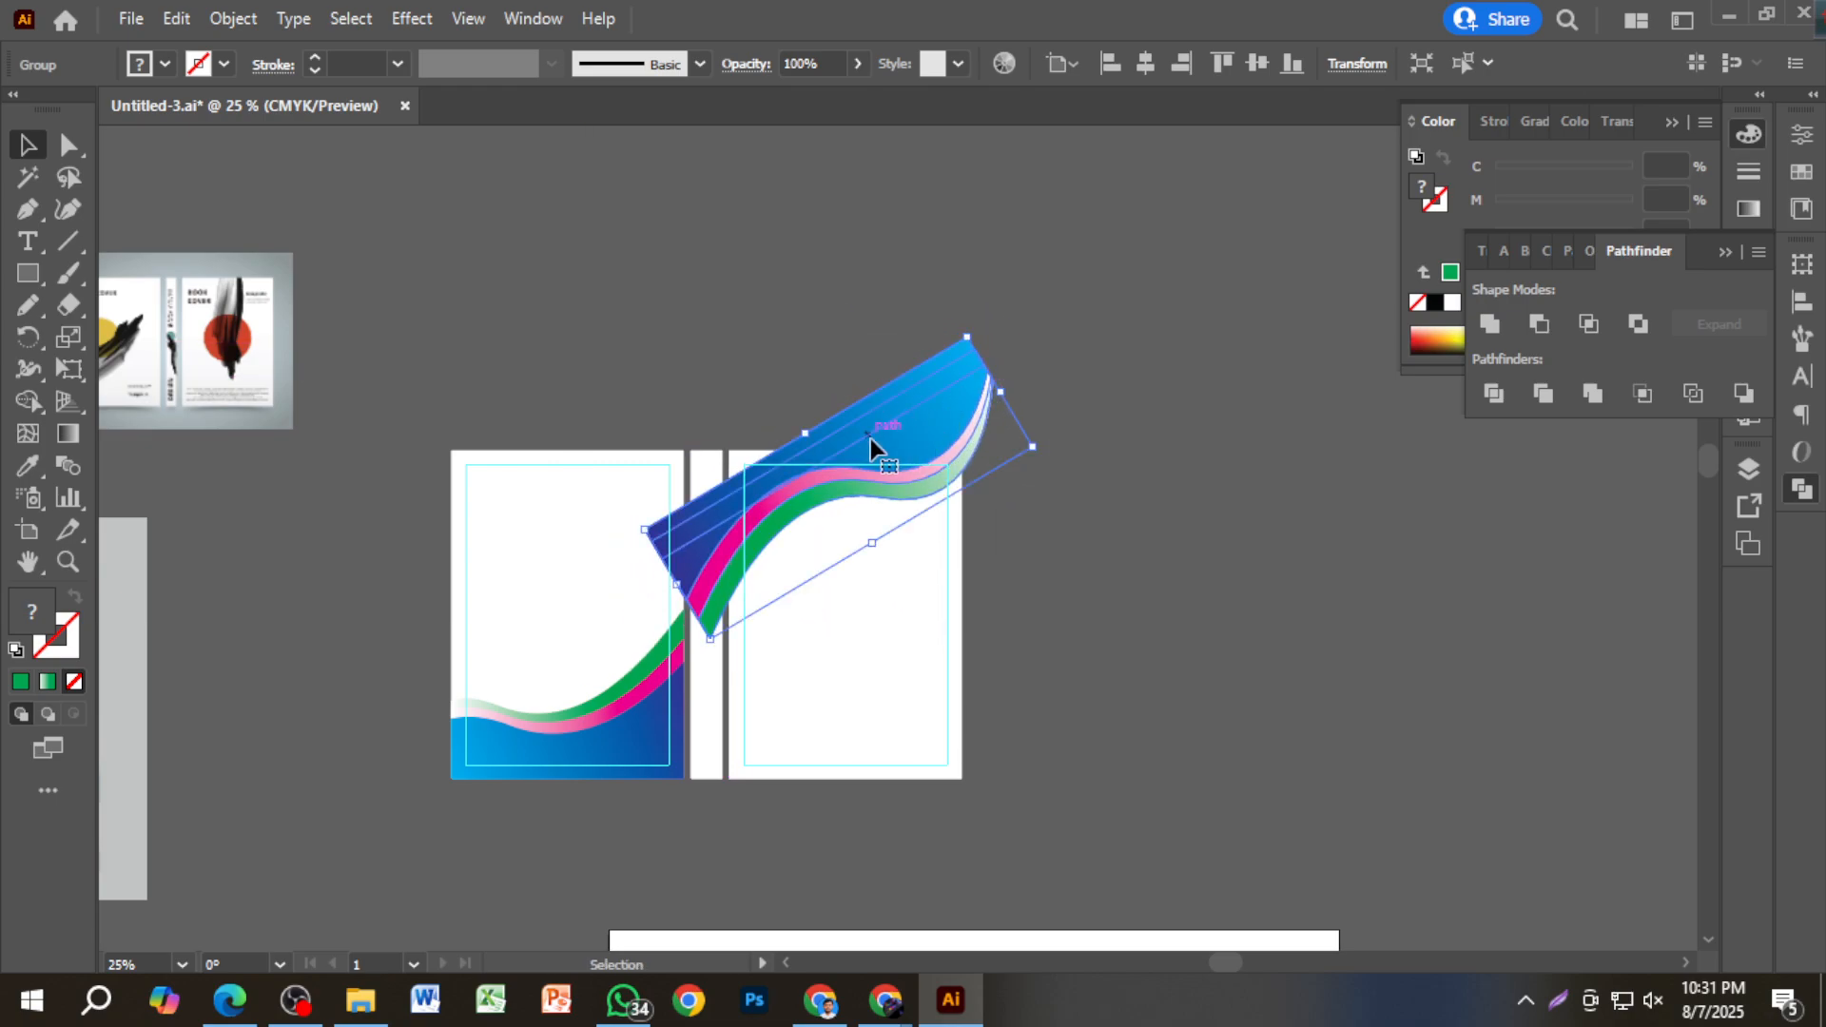
scroll(870, 438, "up", 2)
left_click_drag(870, 438, 900, 463)
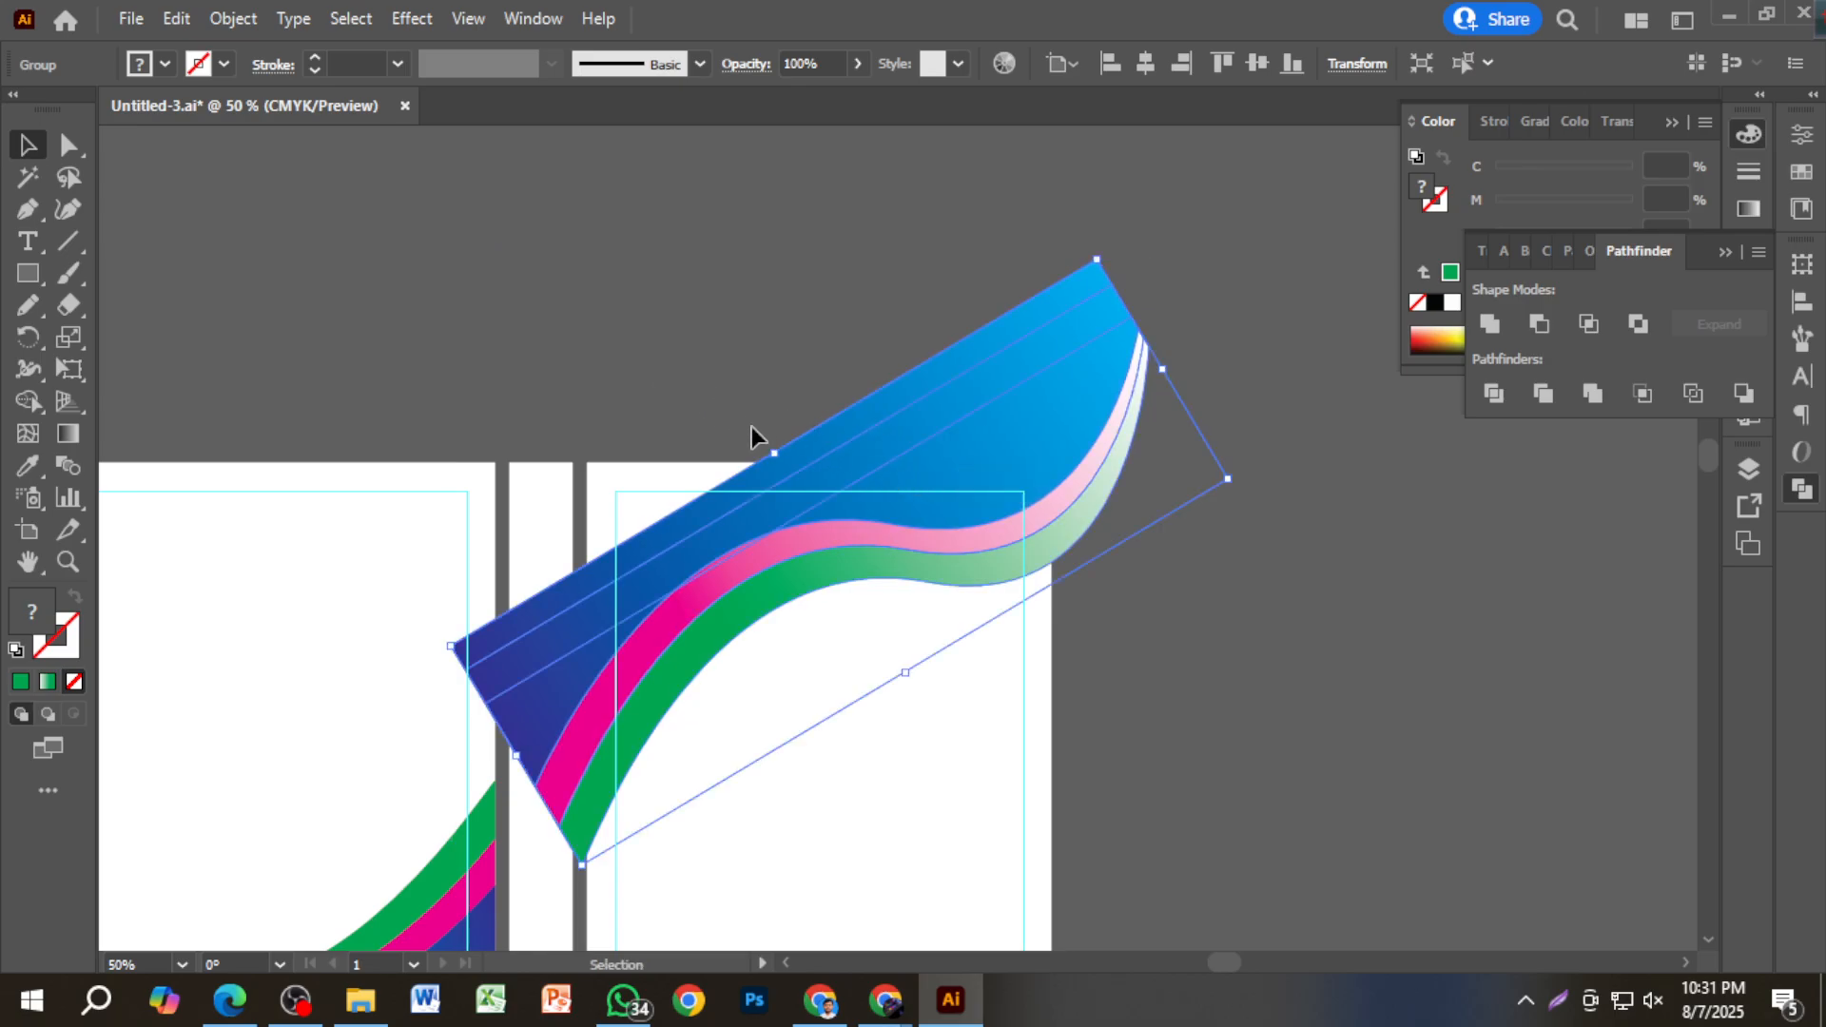
left_click_drag(767, 516, 754, 573)
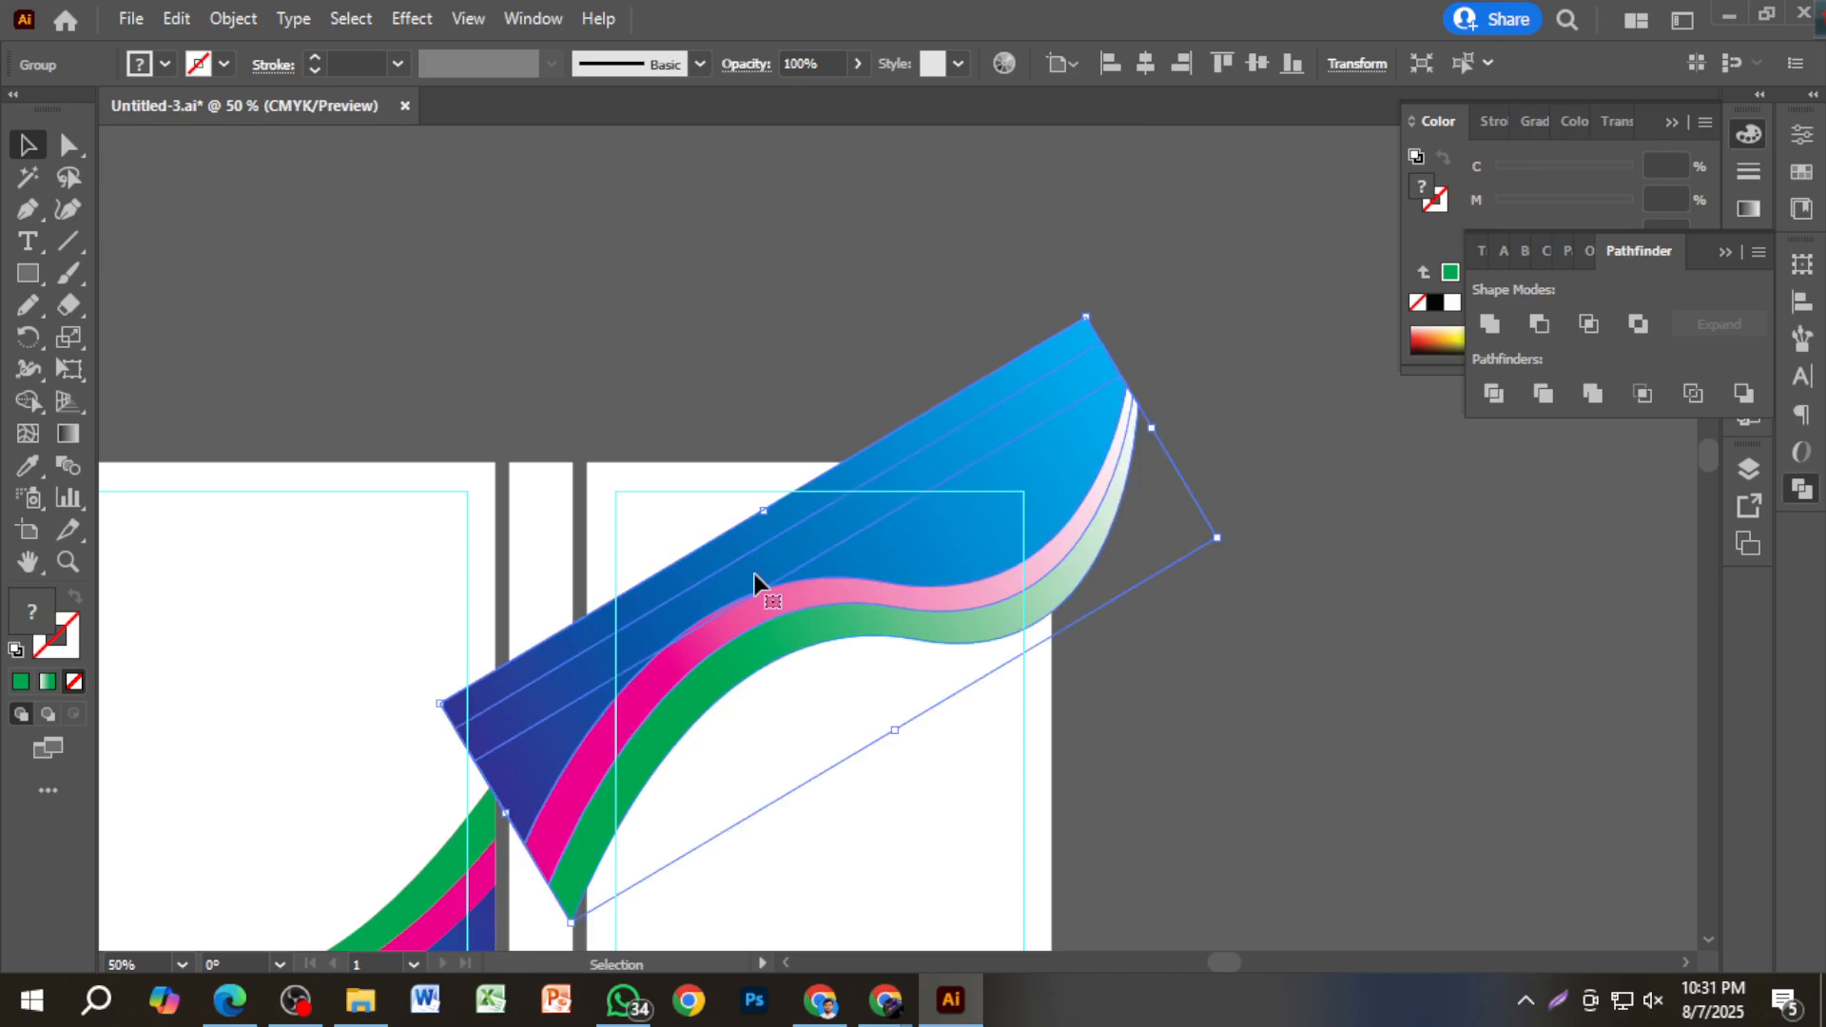
Ungroup the wave shapes over the right cover and clear the selection.
right_click(869, 470)
left_click(968, 732)
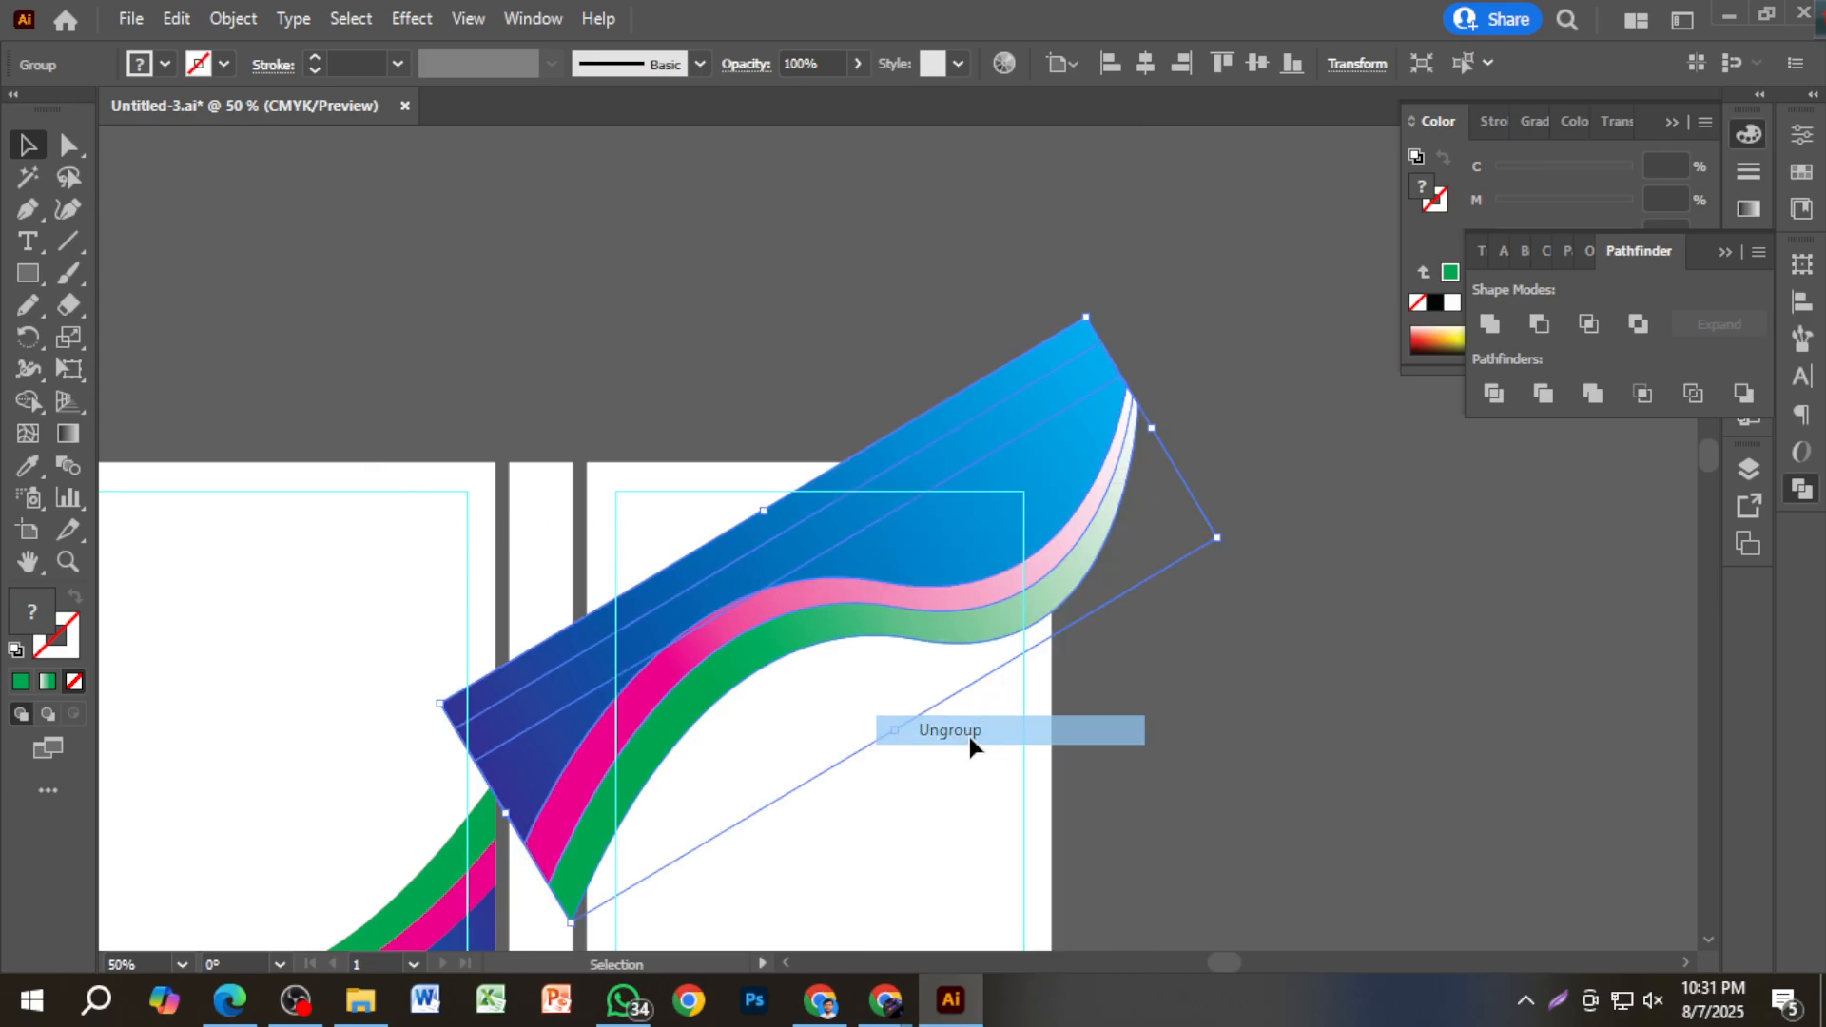
left_click(360, 420)
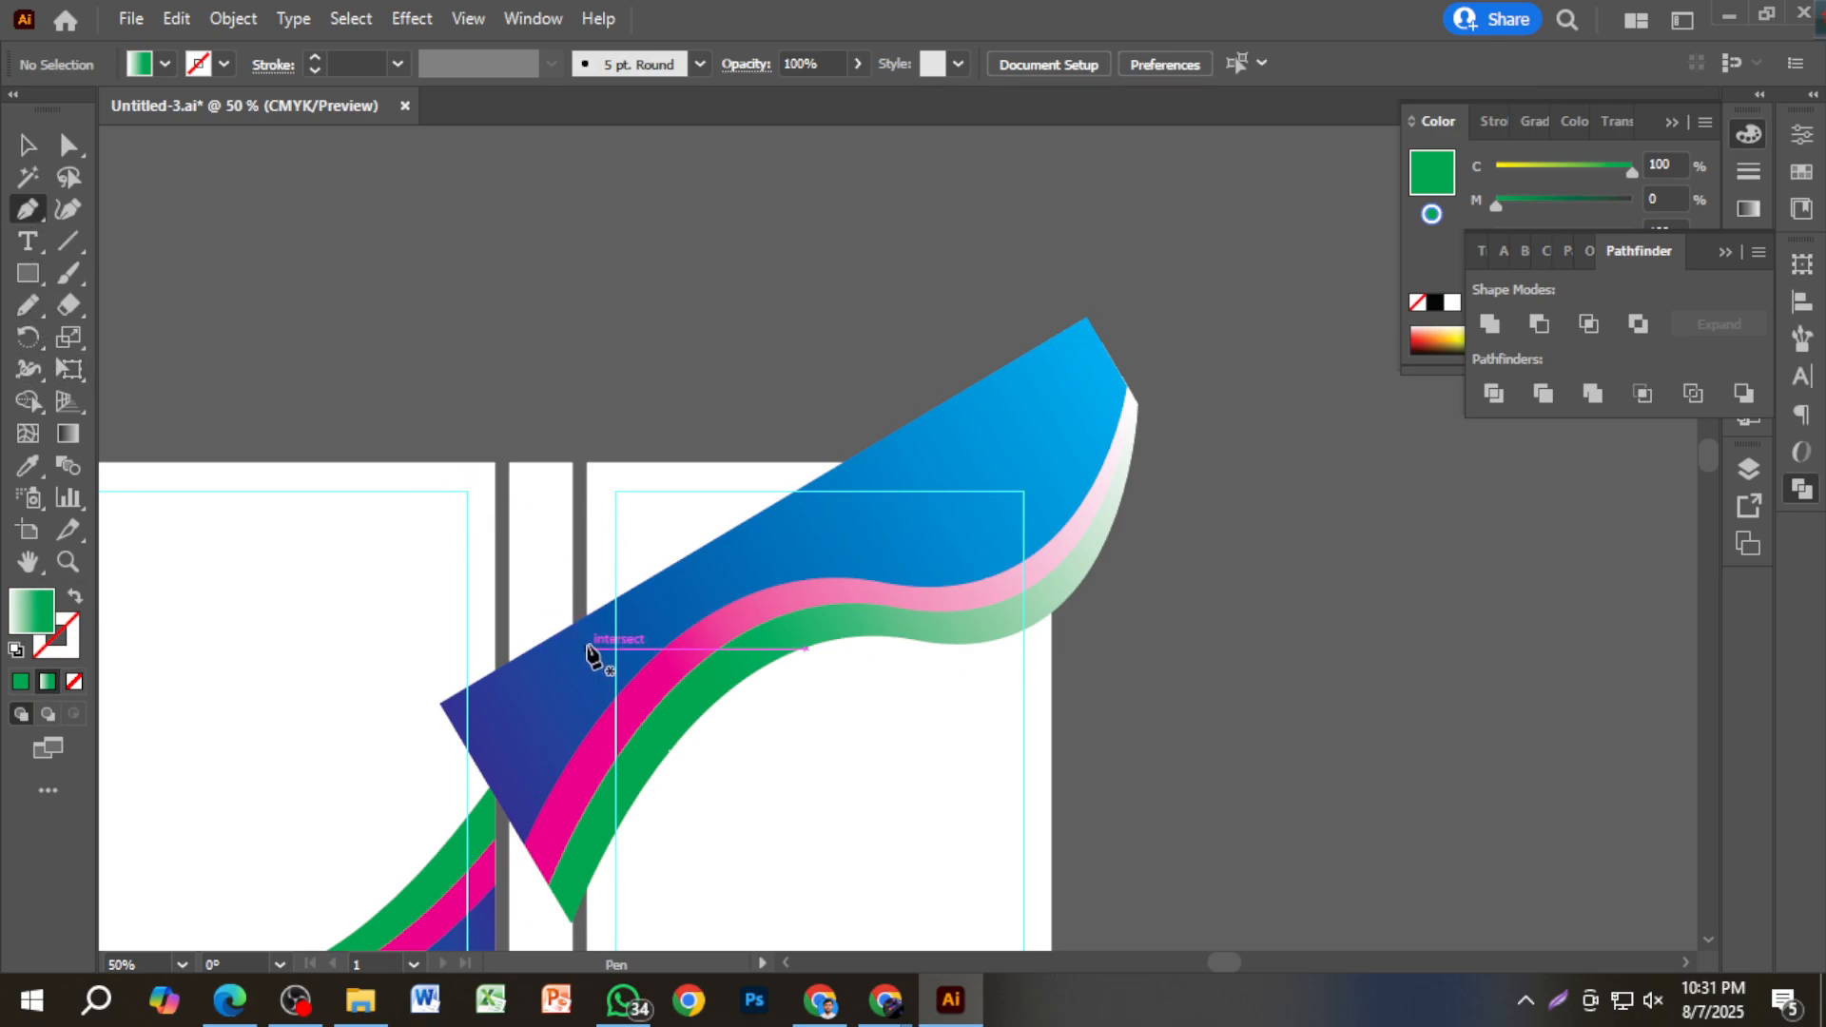
Try to trace a shape with the Pen tool along the right cover's spine-side edge and across its top edge to the outer corner.
left_click(587, 649)
left_click(587, 464)
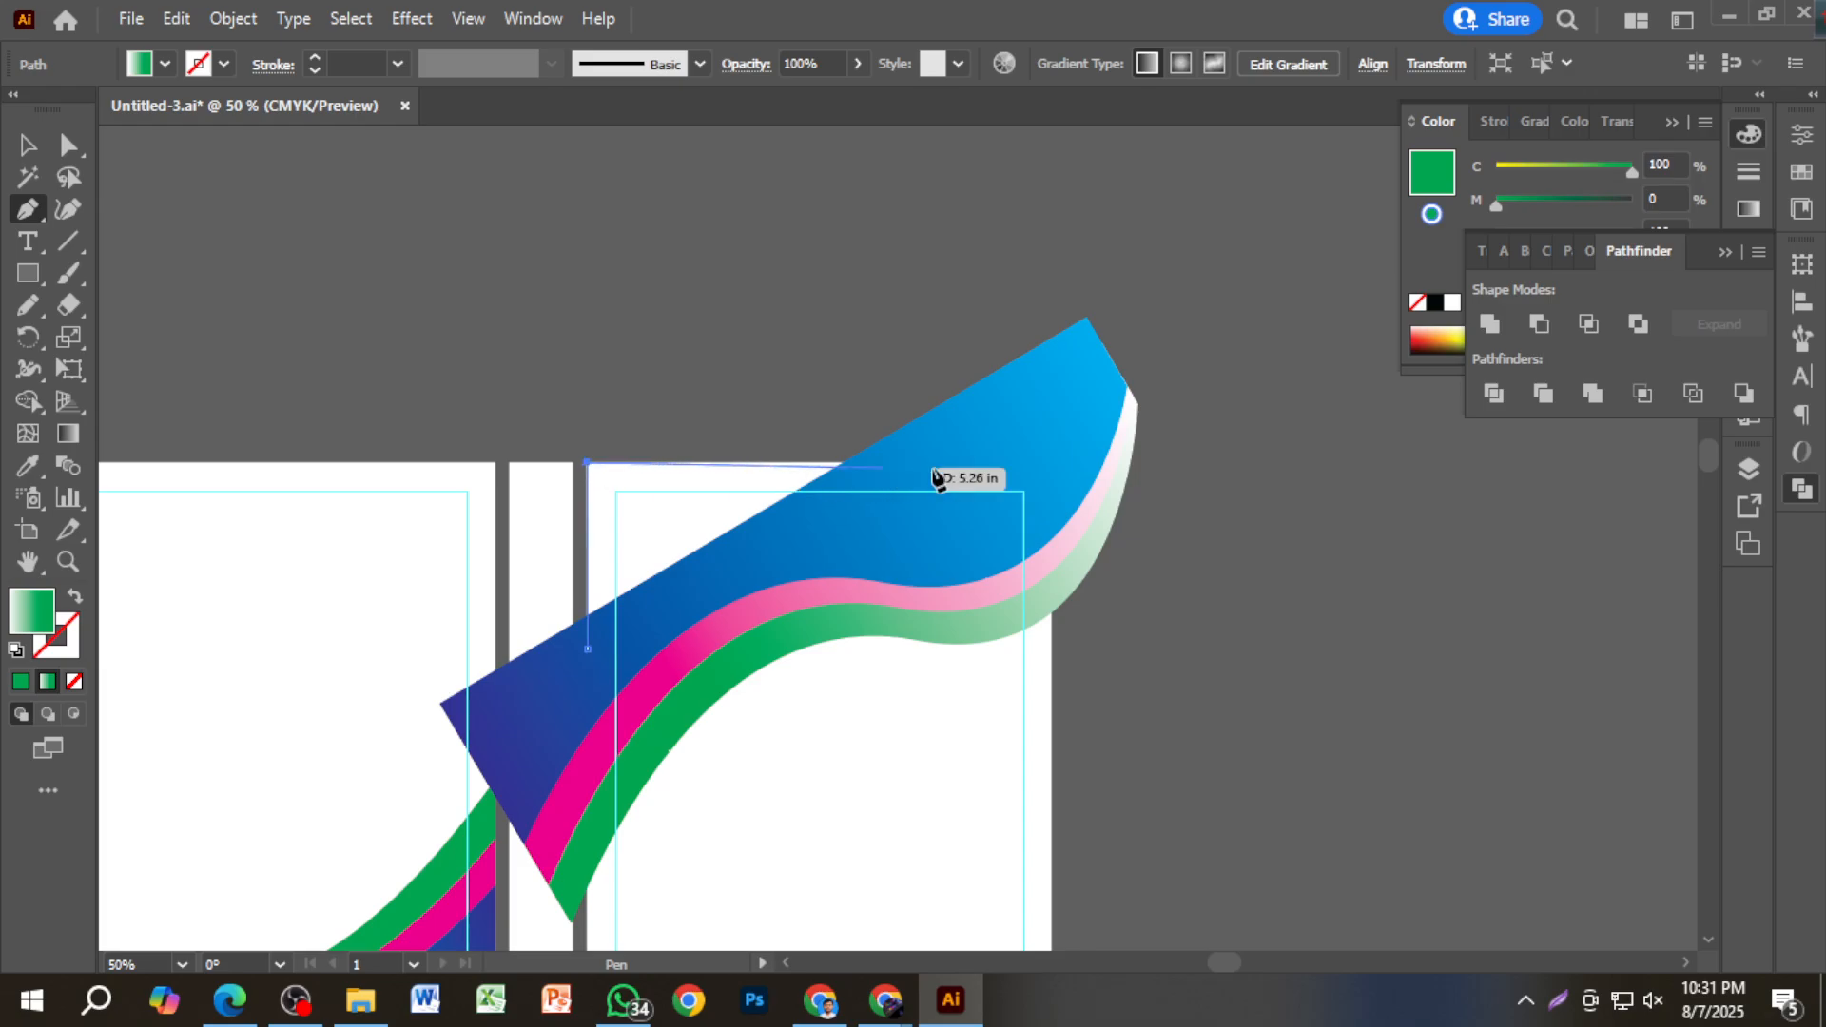
left_click(1040, 467)
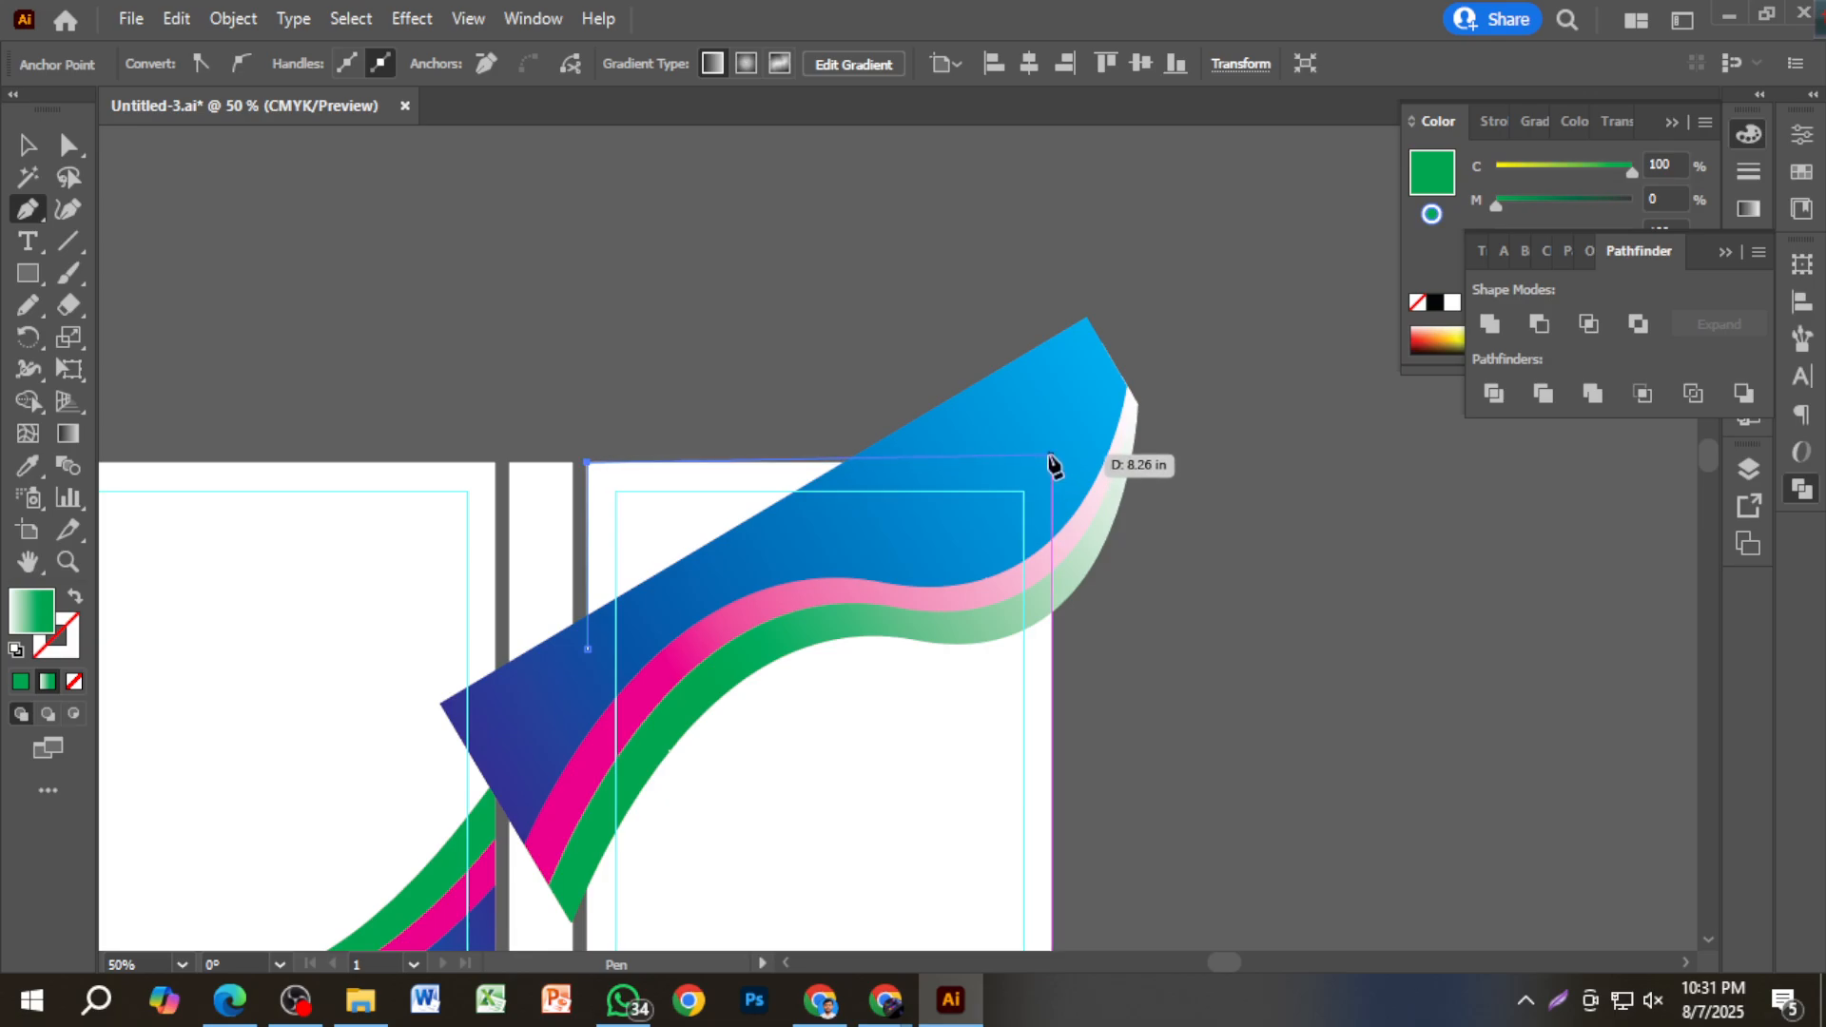
scroll(1052, 460, "up", 2)
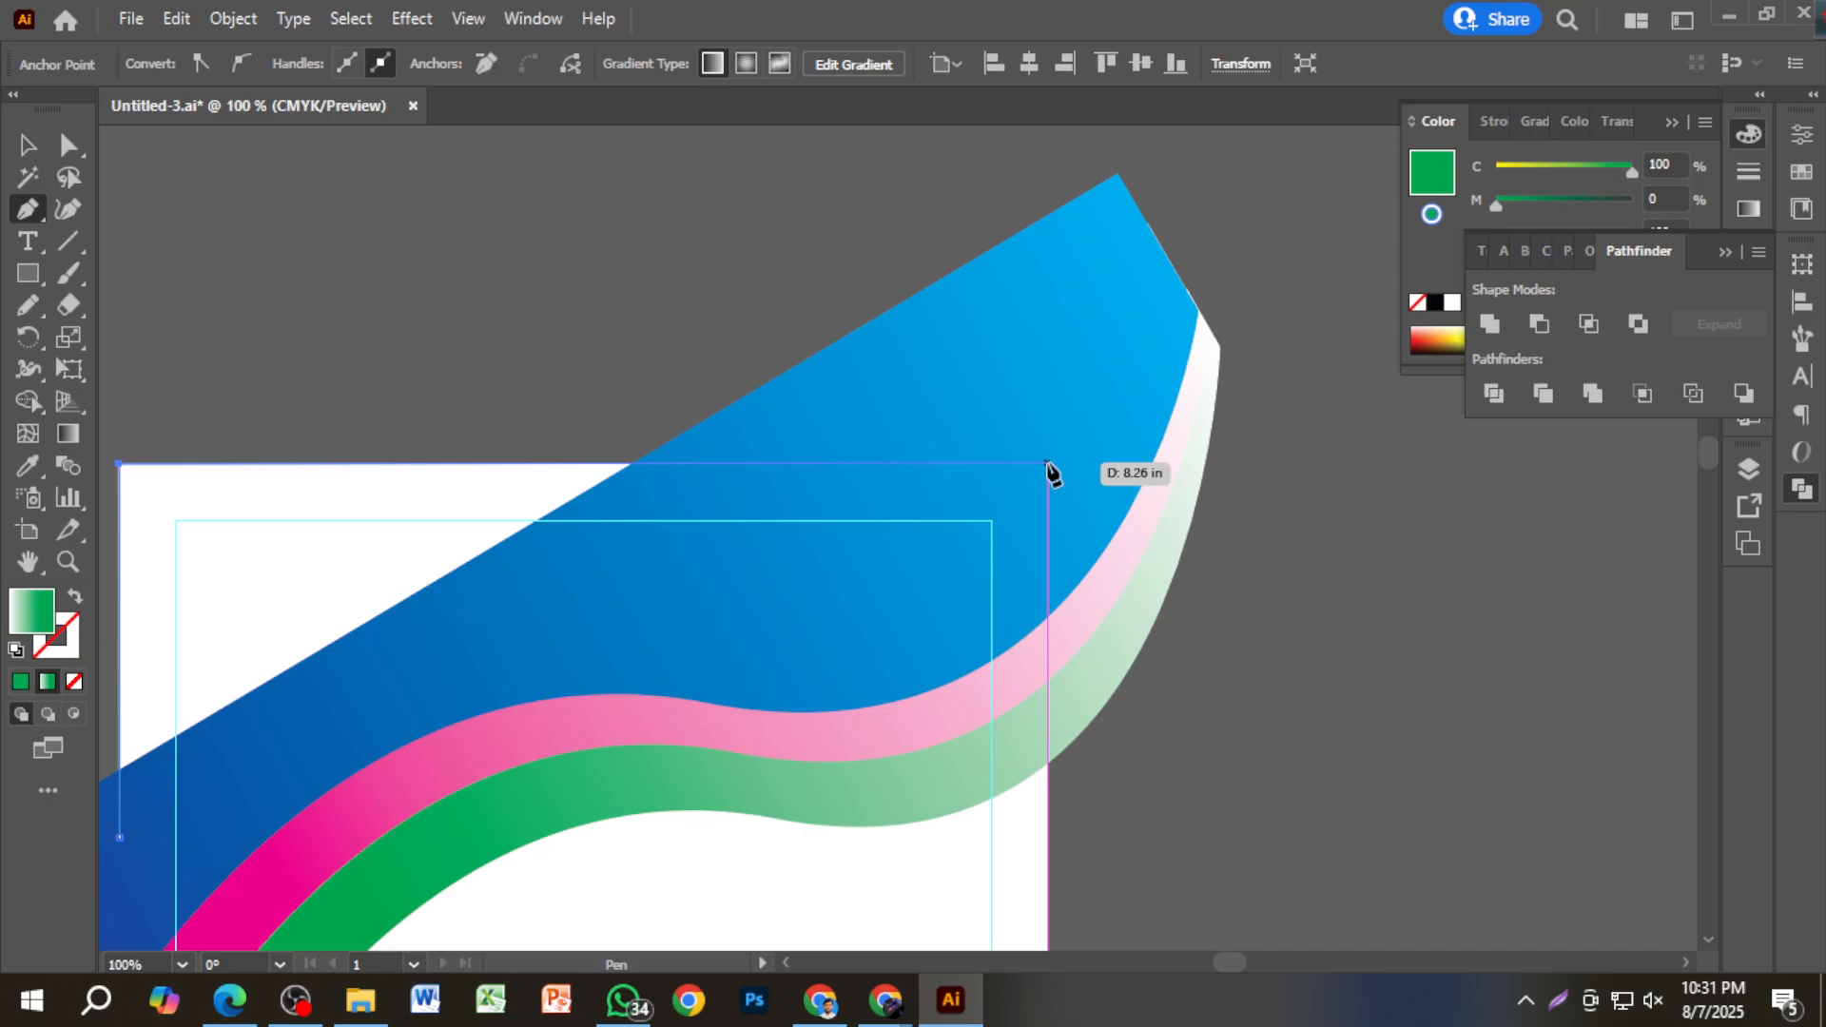
left_click(1047, 463)
scroll(1050, 466, "down", 2)
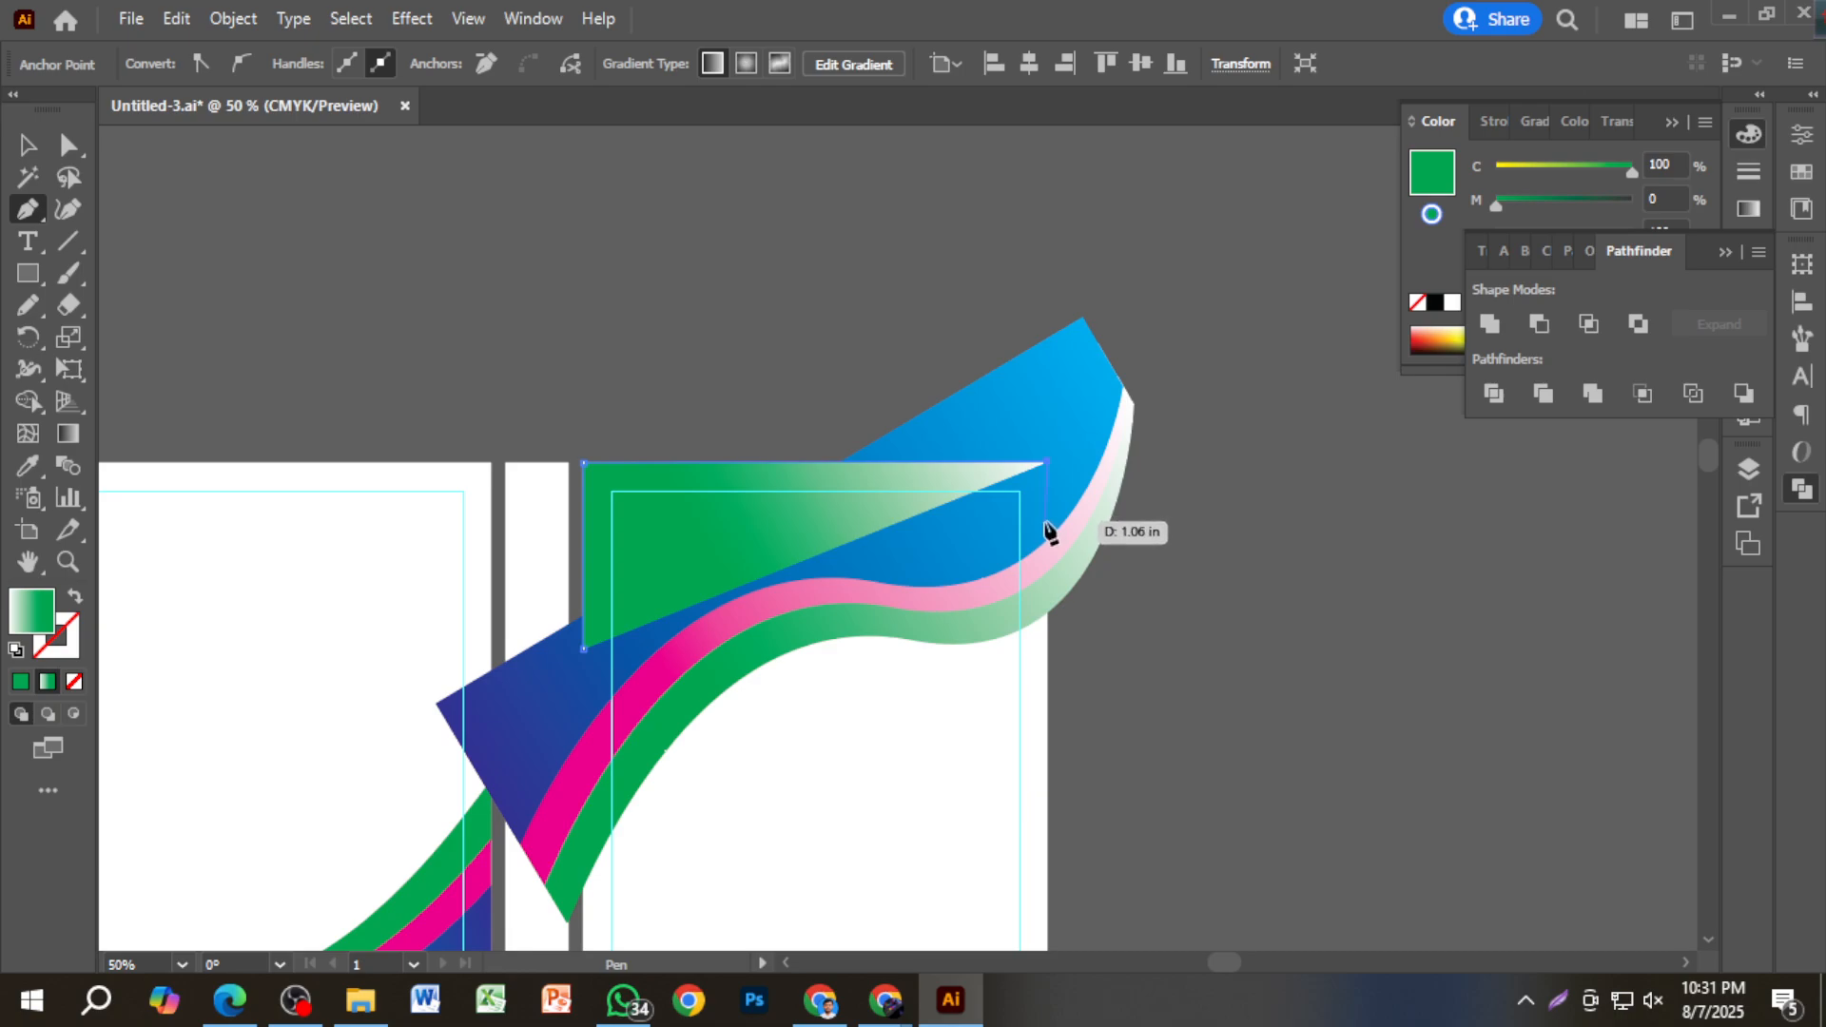
Undo the top-edge Pen anchors and leave the traced path at the right cover's spine-side top corner.
key("ctrl+z")
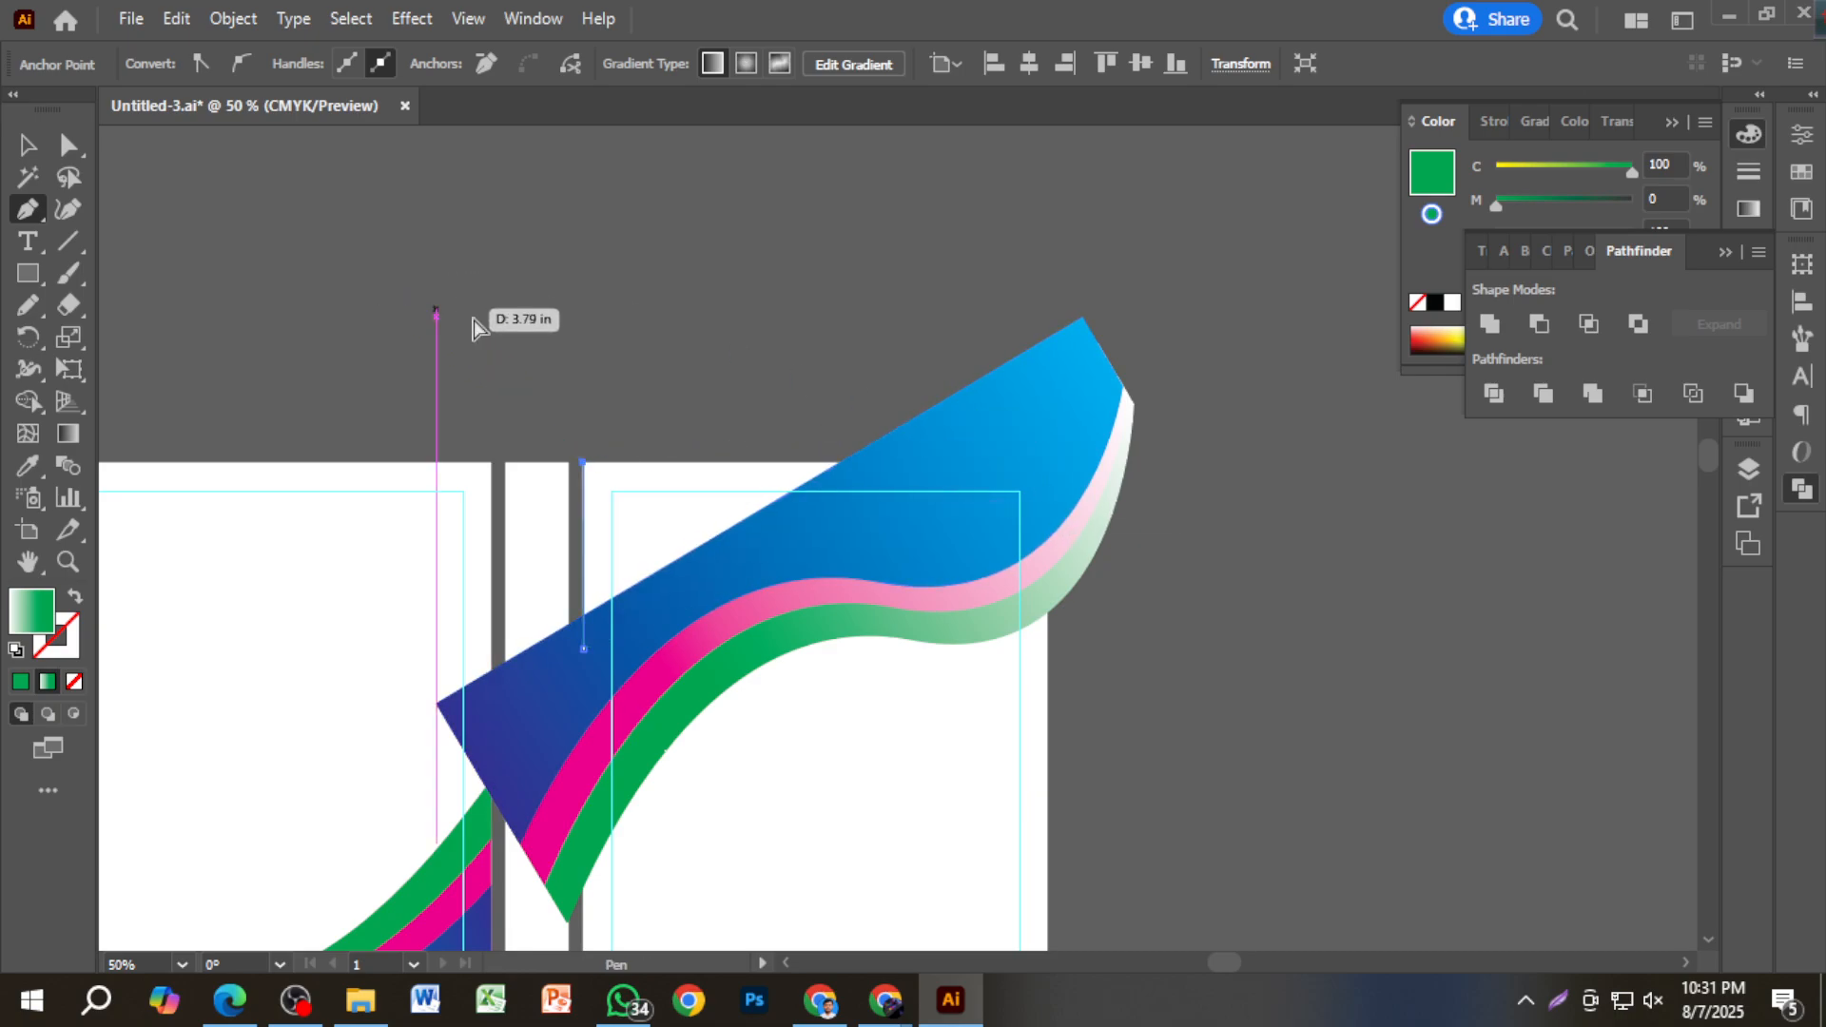
key("ctrl+z")
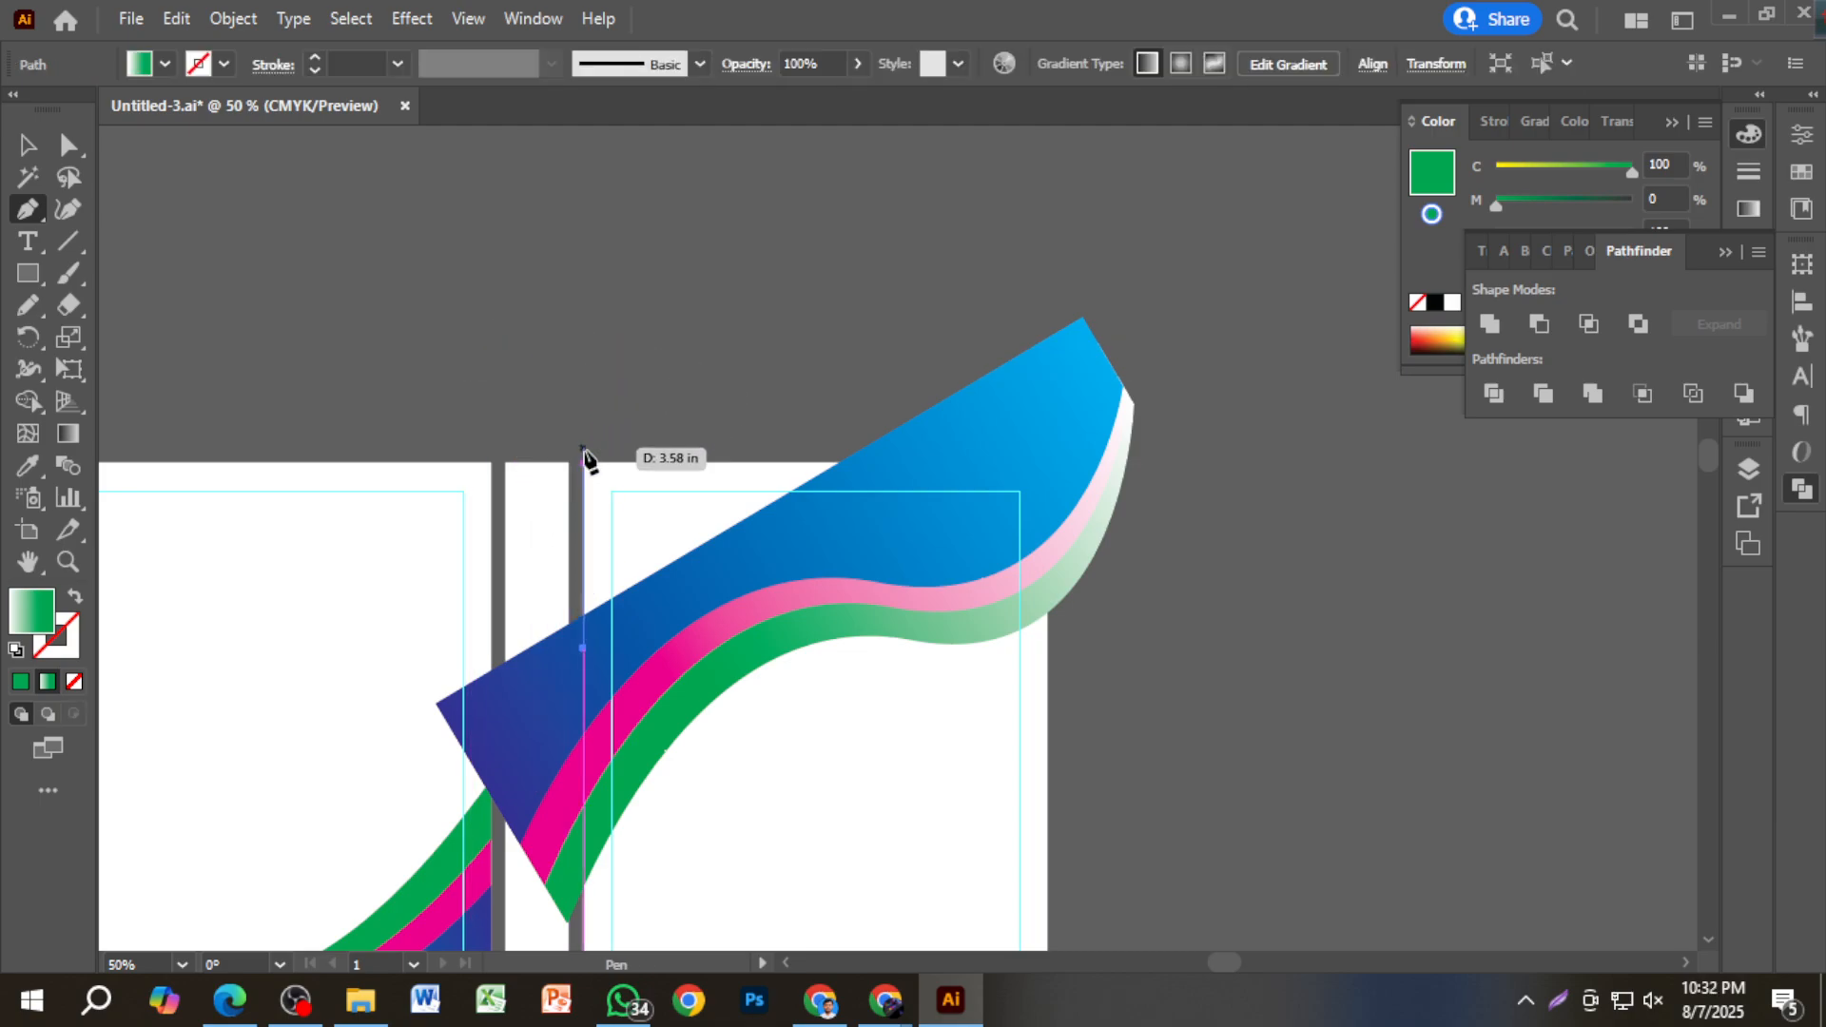
left_click(582, 463)
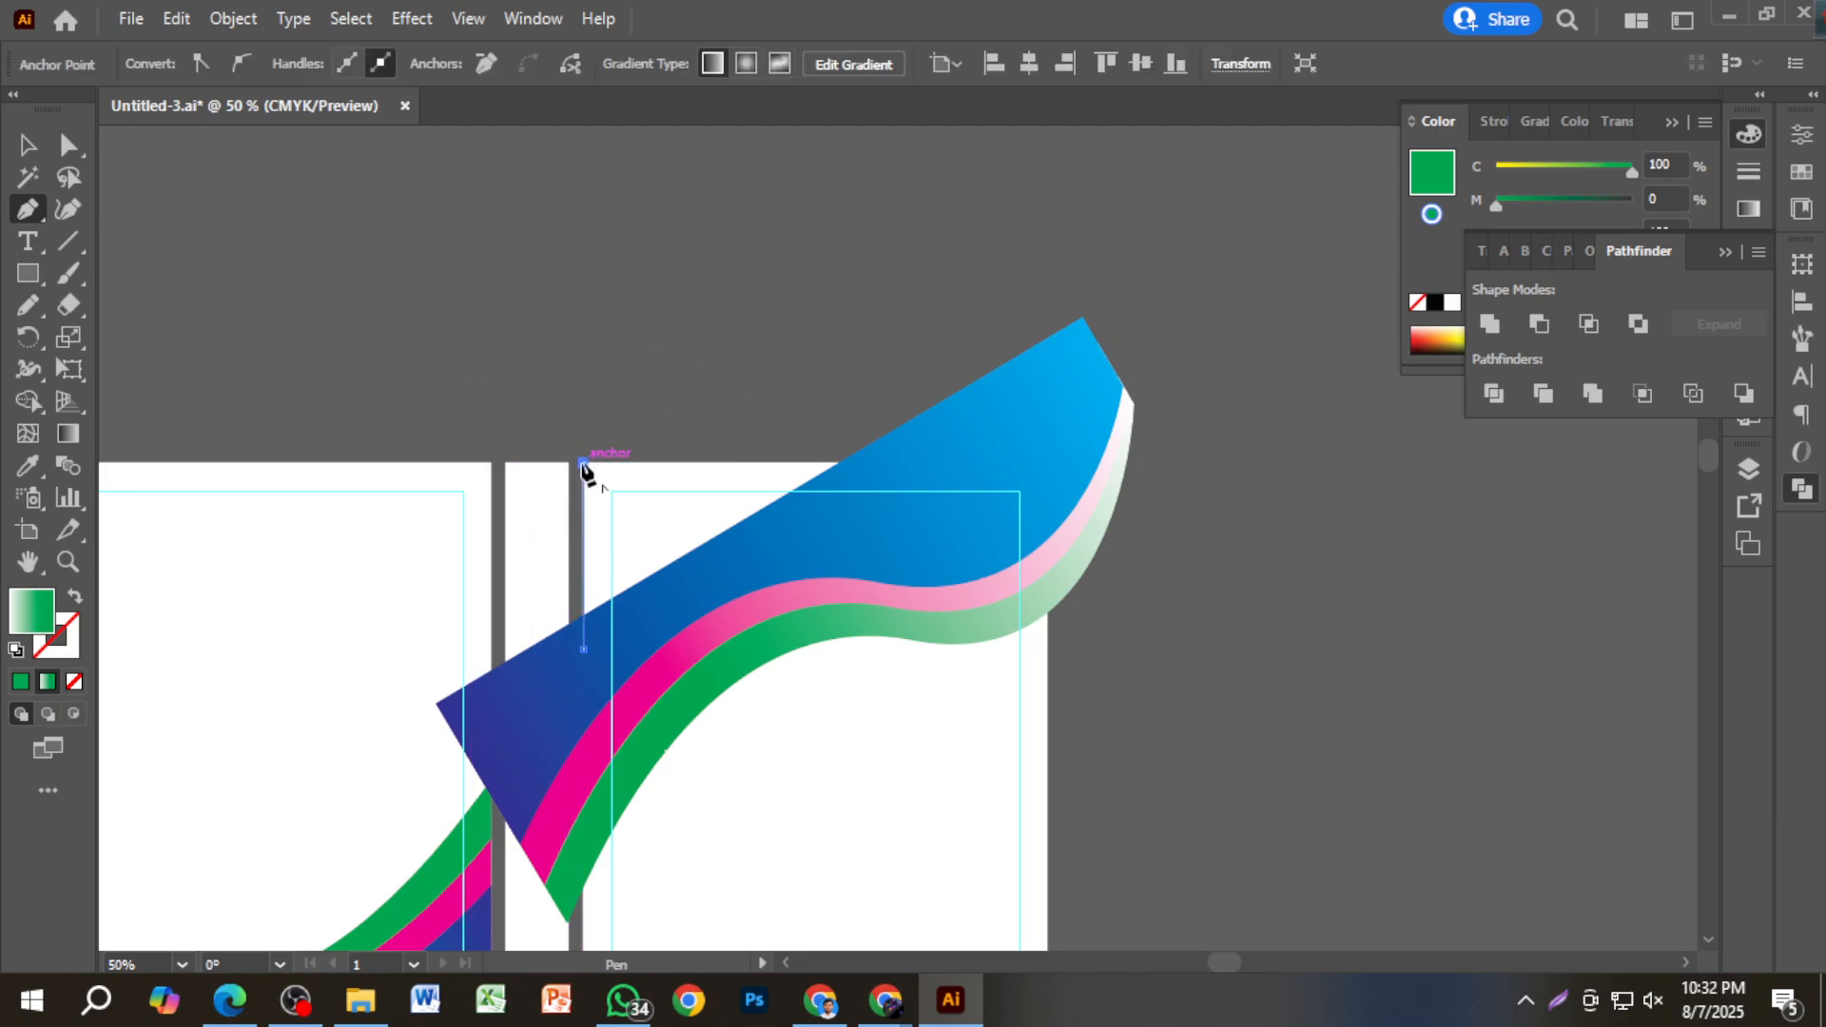
left_click(607, 451, "ctrl")
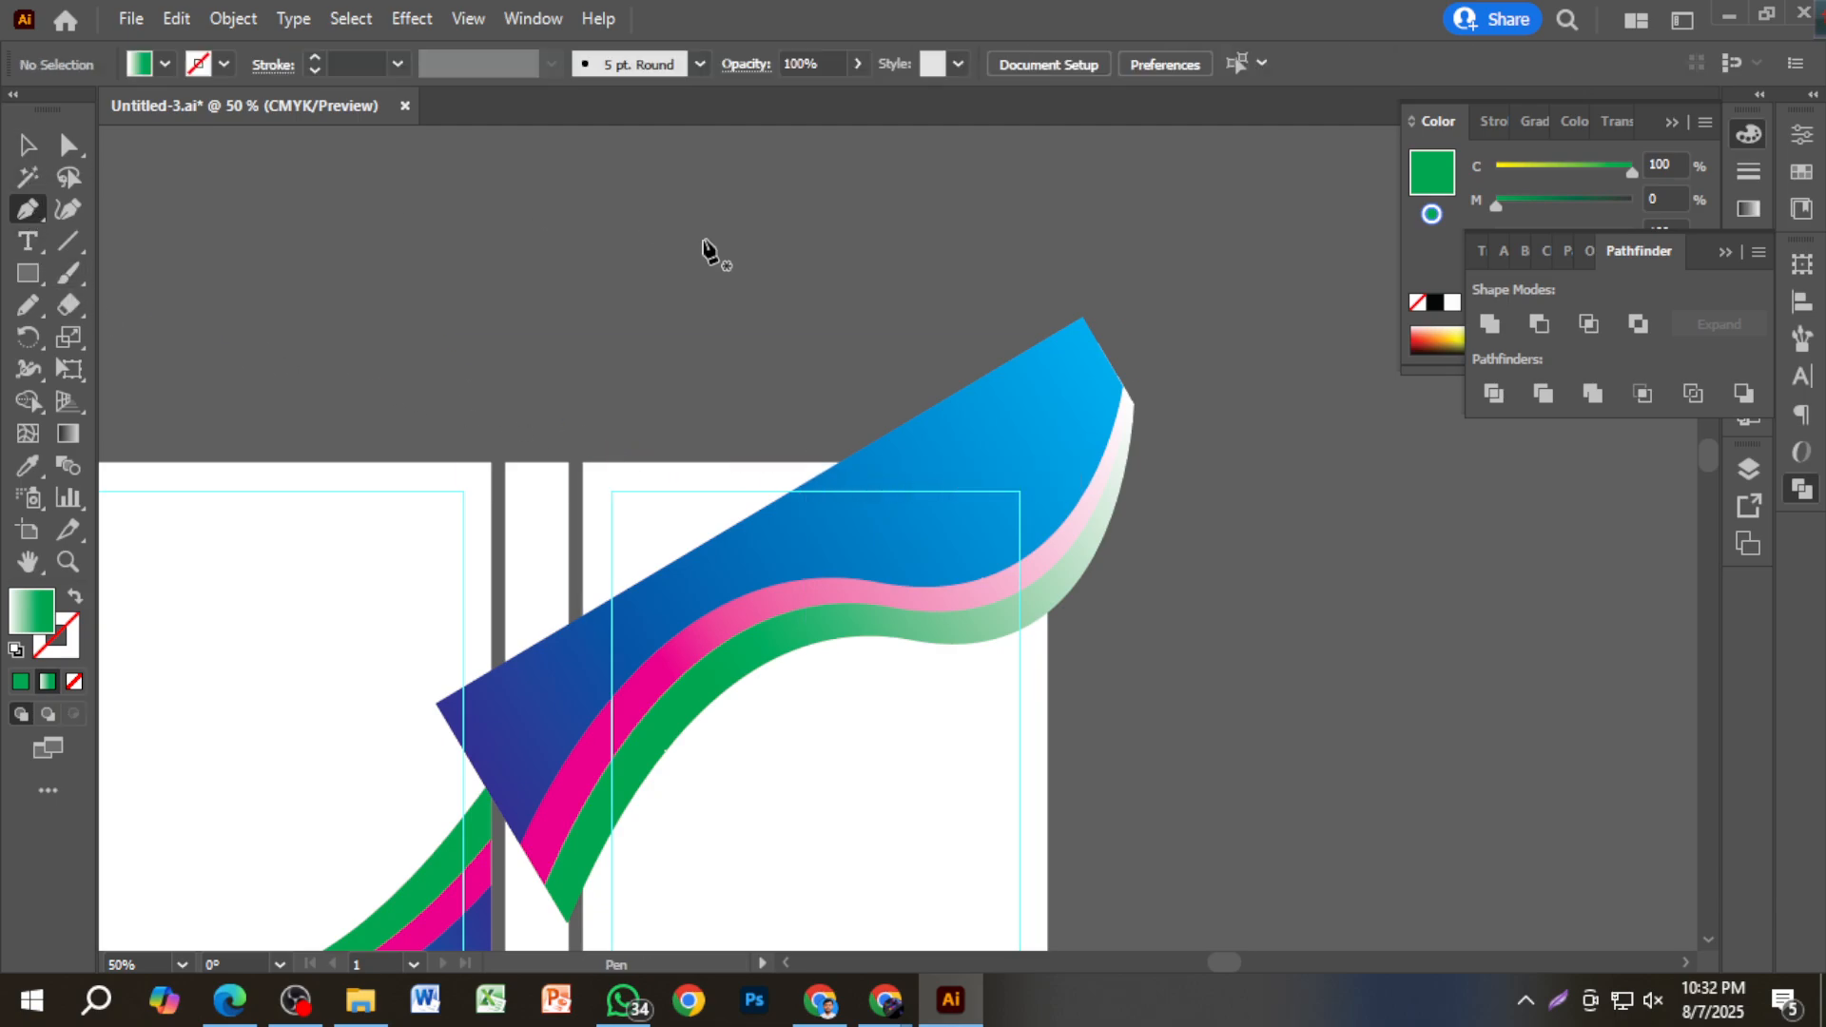
Abandon the stray Pen anchor above the covers and cut the three overhanging wave shapes from the right cover.
left_click(743, 299)
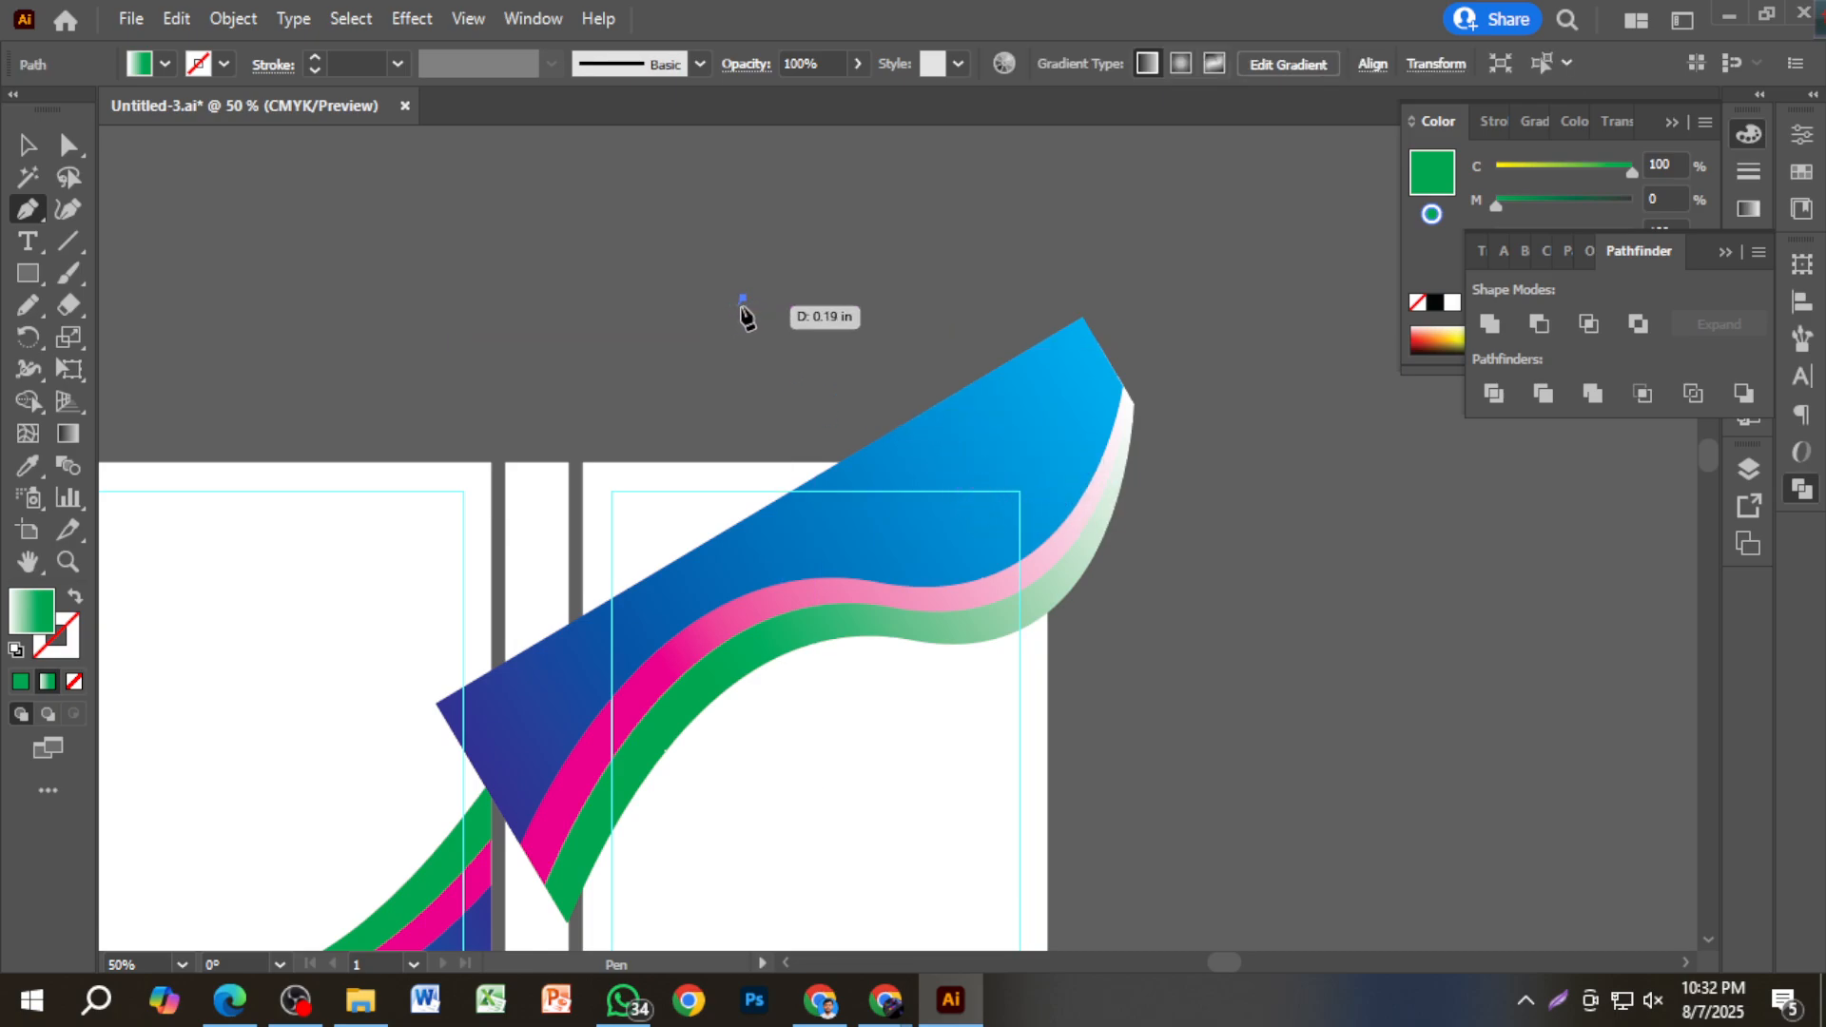
left_click(749, 321, "ctrl")
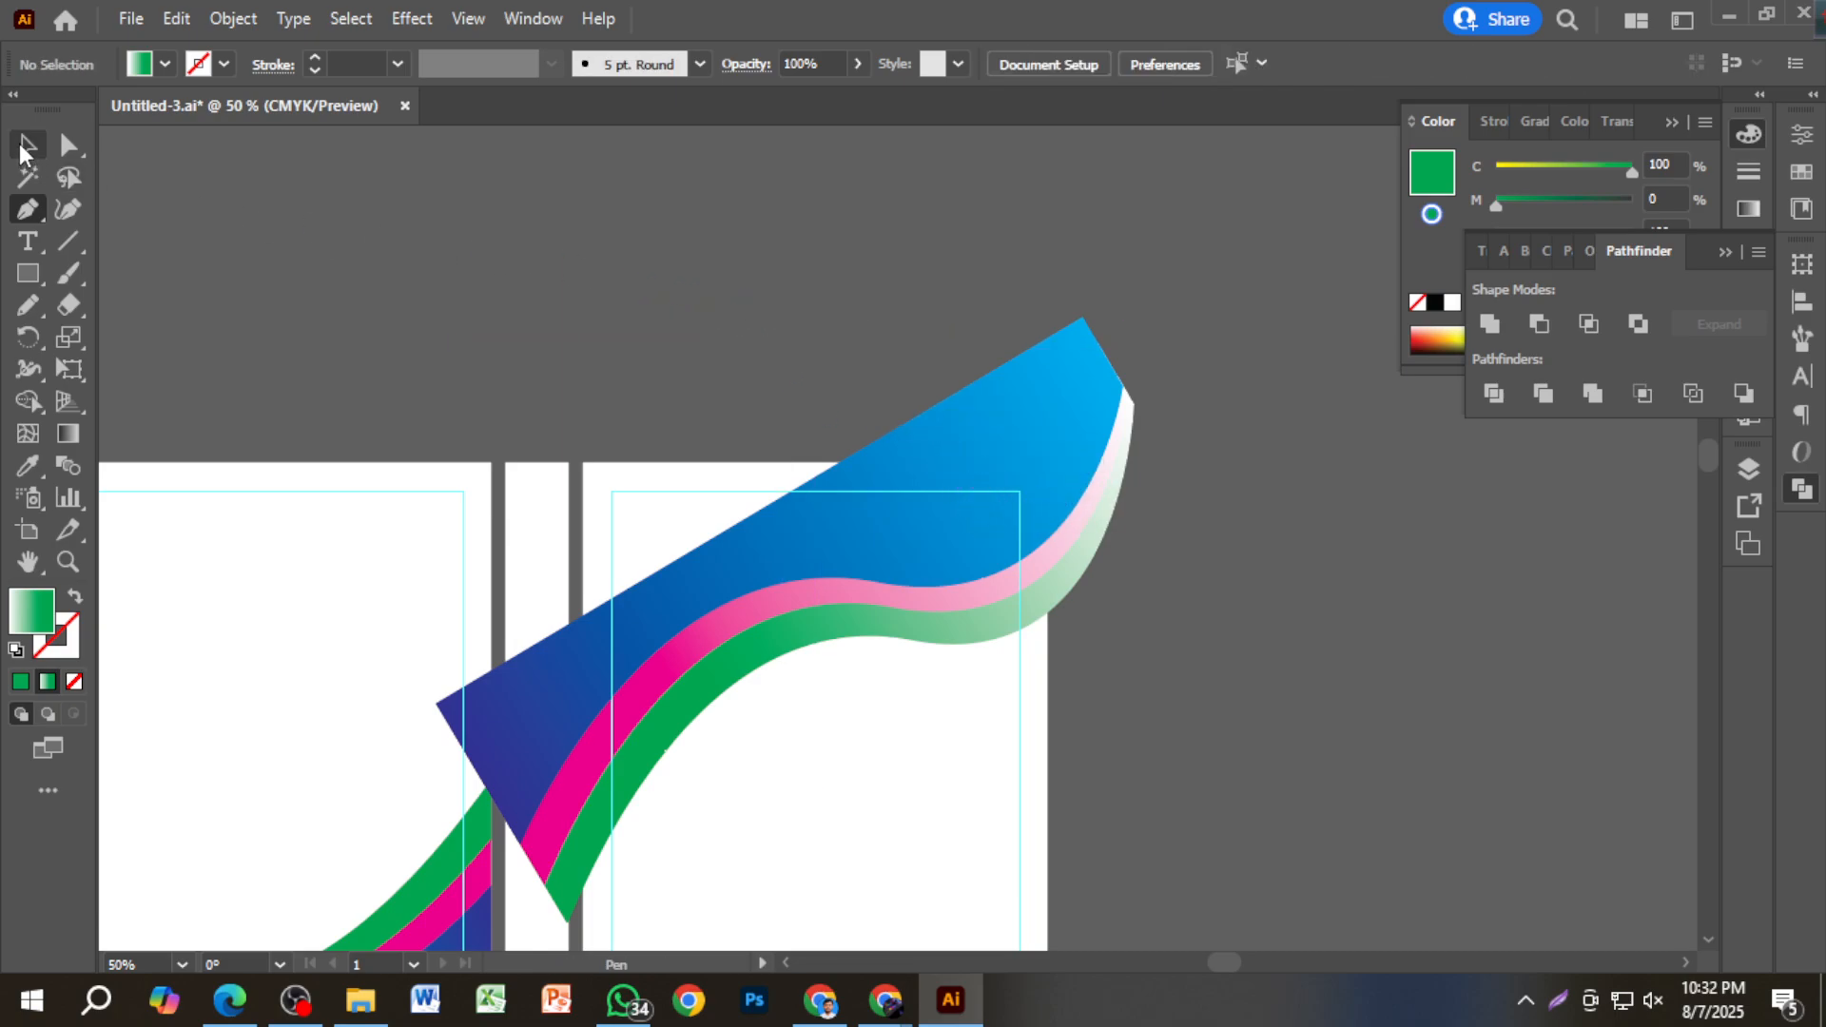
left_click(23, 147)
left_click(1121, 445)
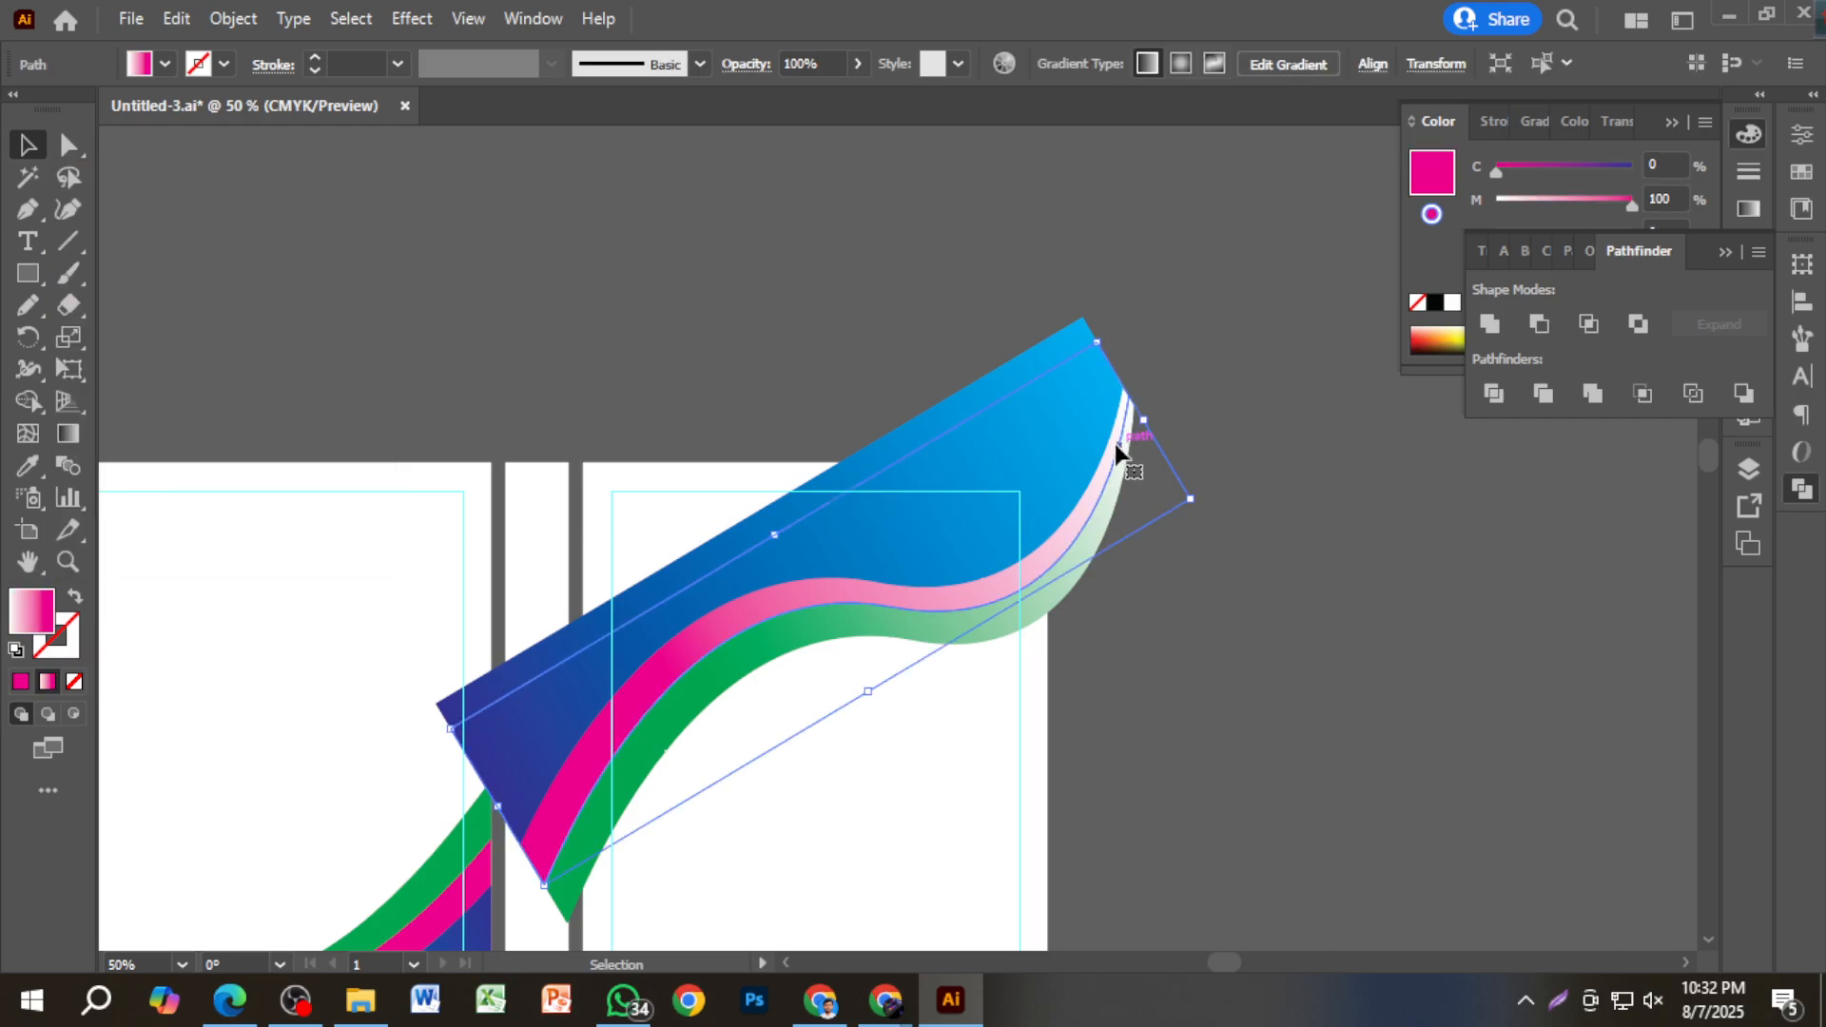
left_click(1243, 459)
left_click_drag(1024, 295, 1168, 459)
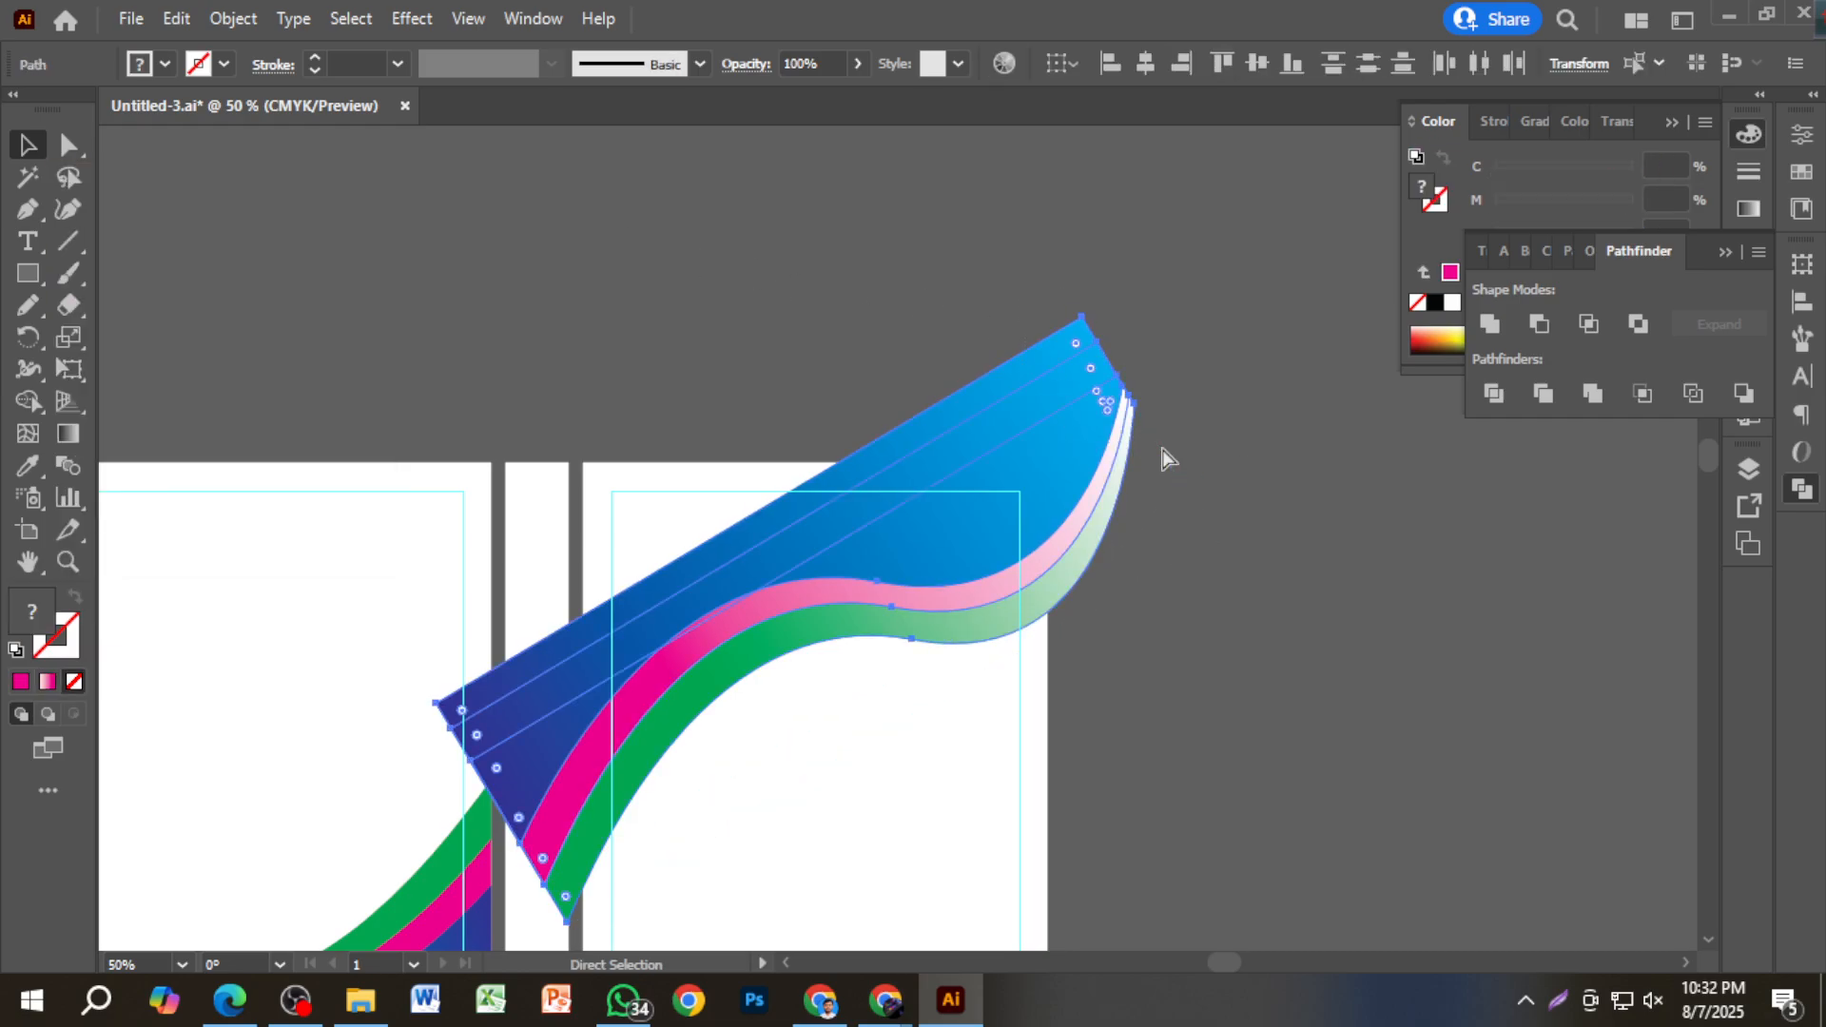
key("Delete")
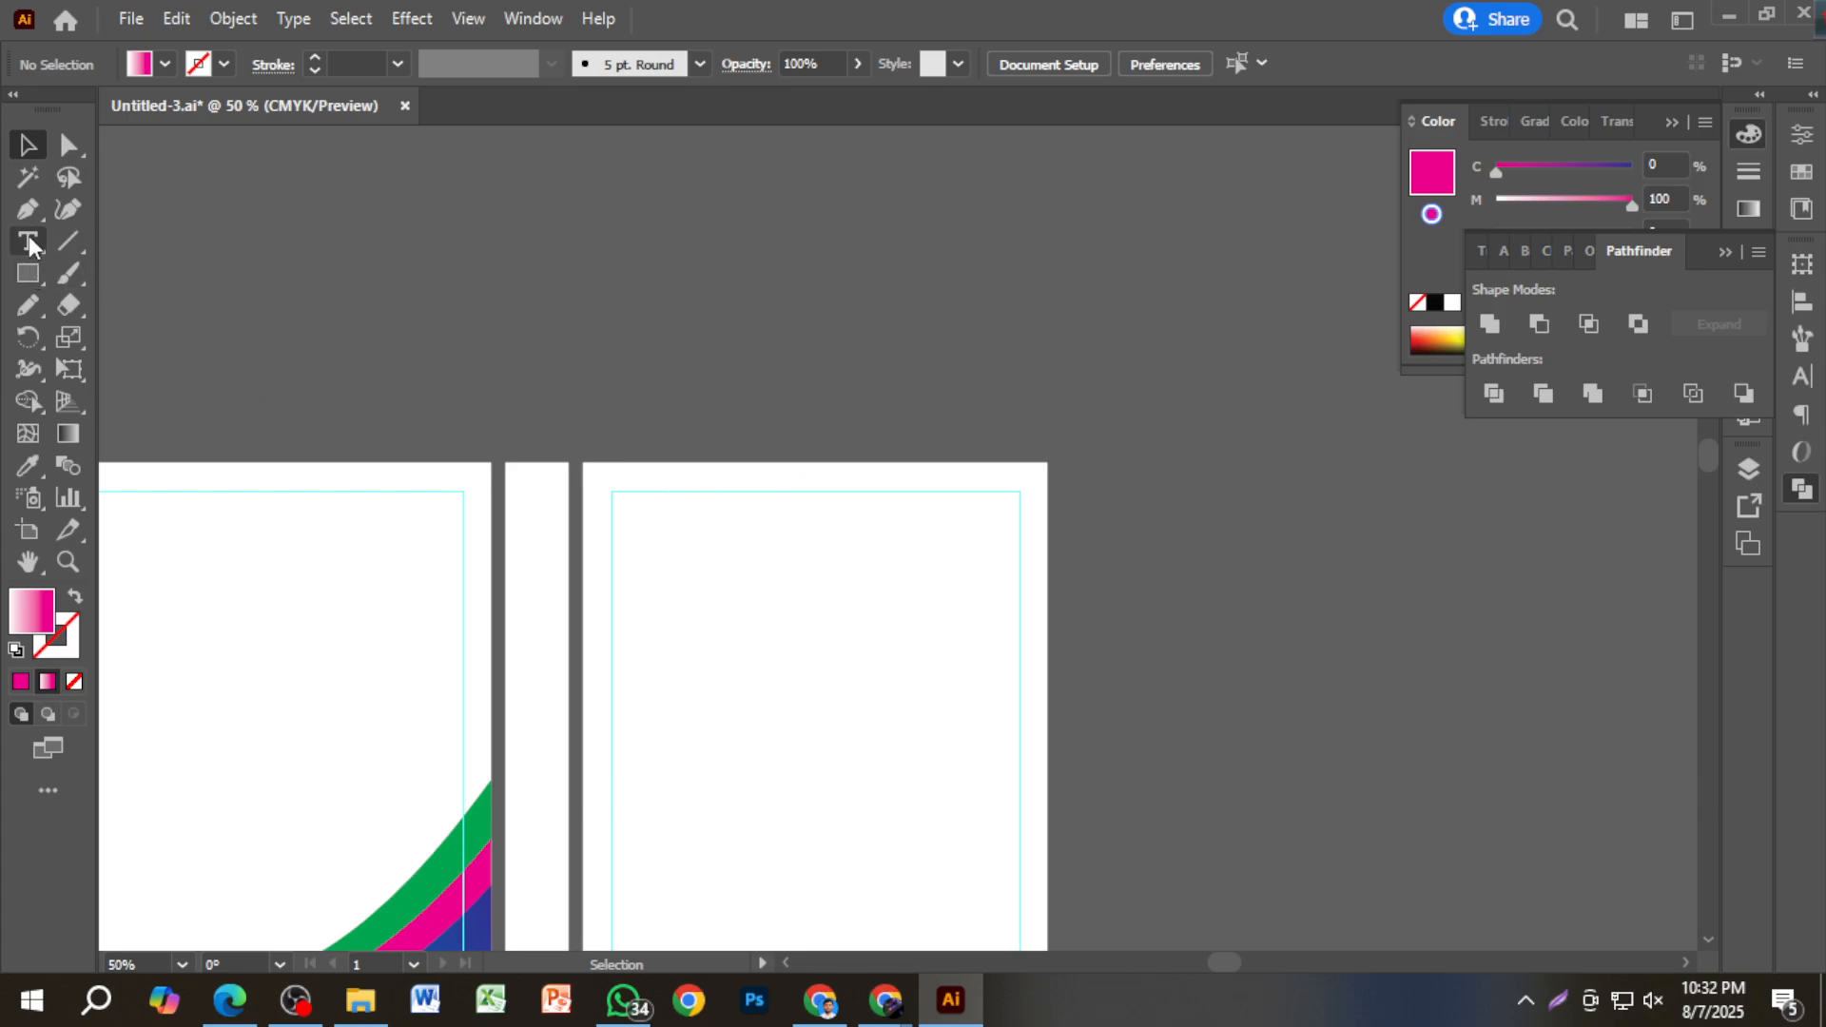
Draw a closed Pen shape along the right cover's spine-side, top and outer edges, with a gently curved lower edge.
key("p")
left_click(584, 629)
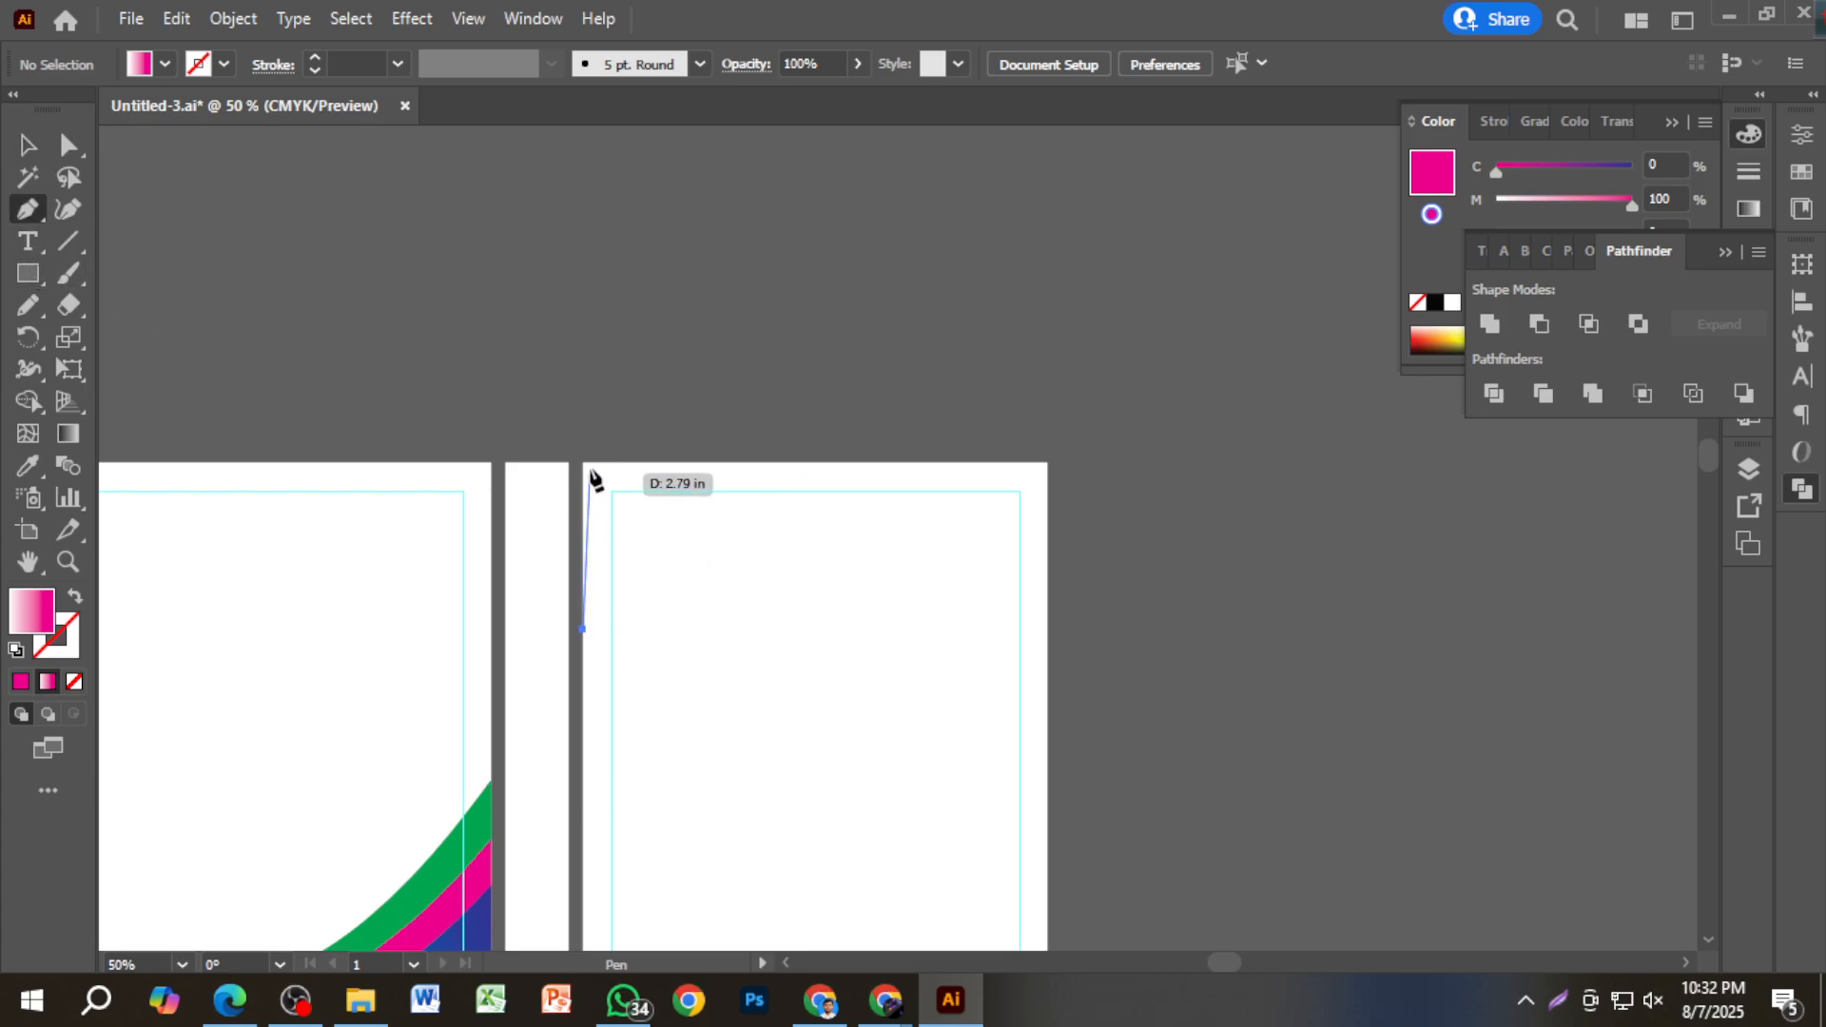
left_click(584, 463)
left_click(1047, 463)
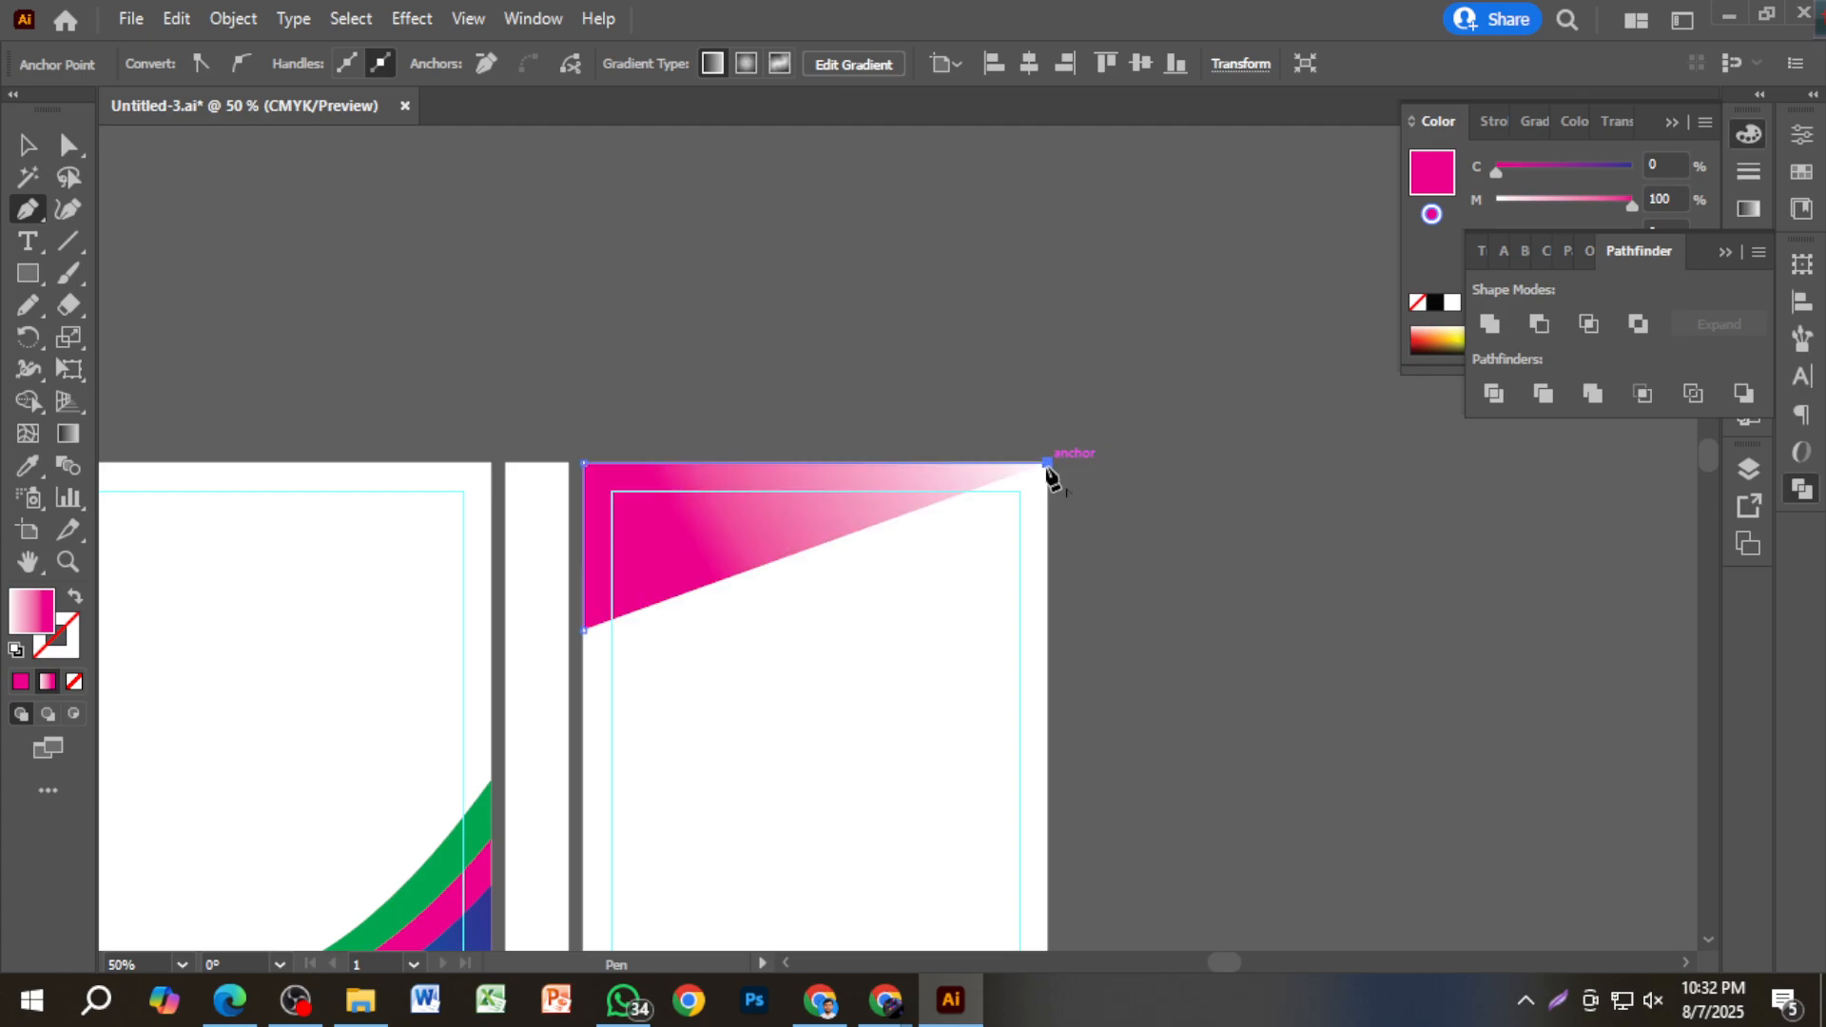
left_click(1047, 576)
left_click_drag(774, 578, 675, 600)
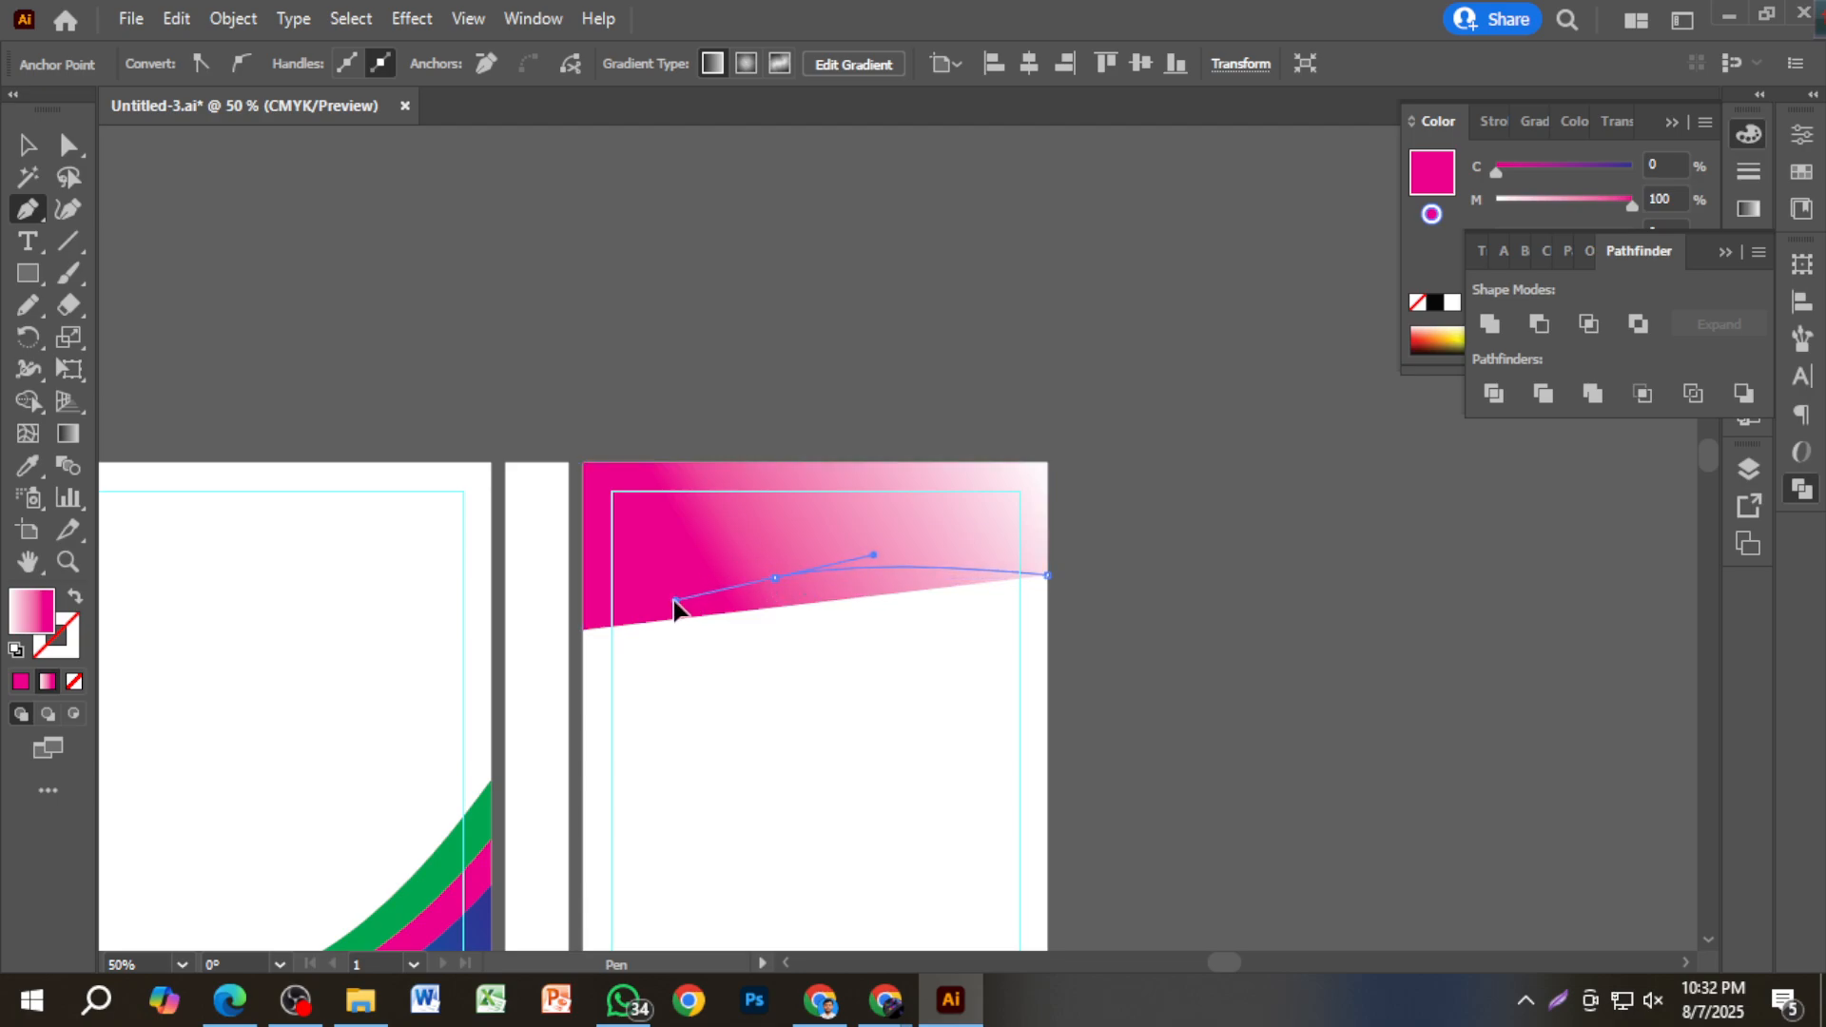
left_click(588, 629)
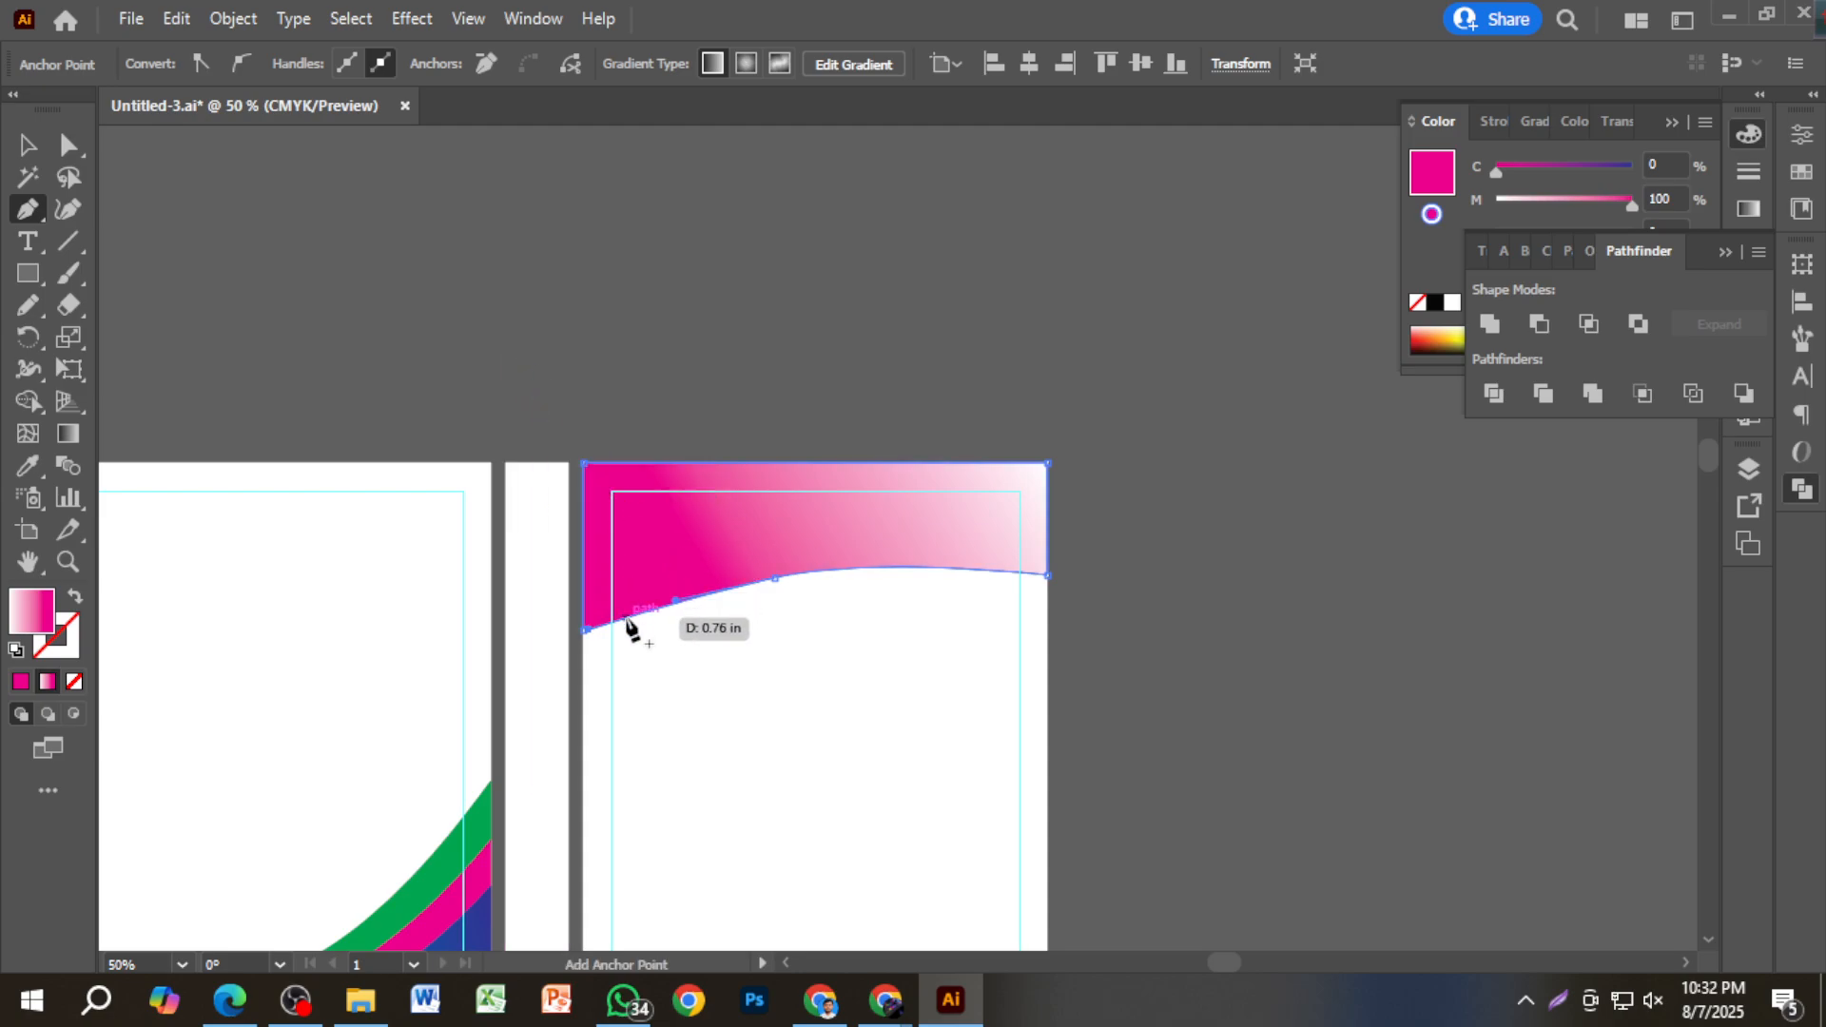
scroll(591, 623, "up", 3)
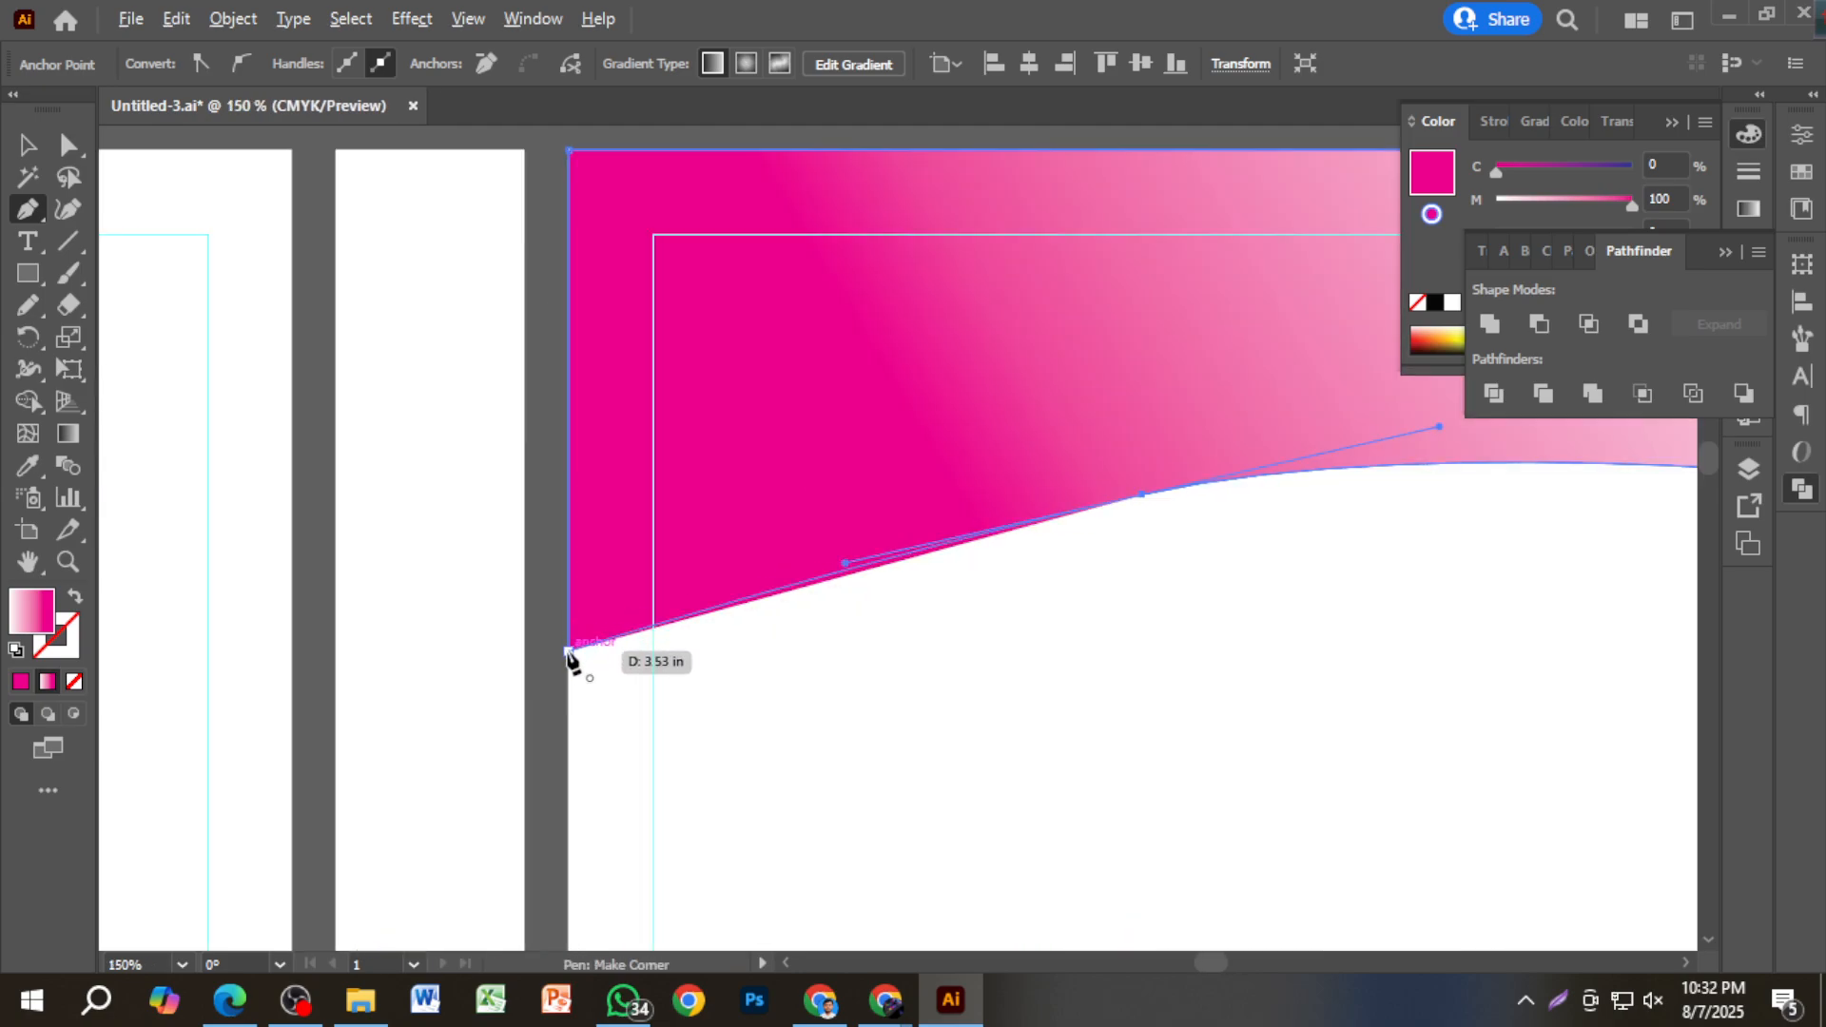
left_click(569, 653)
scroll(599, 647, "down", 3)
left_click(21, 145)
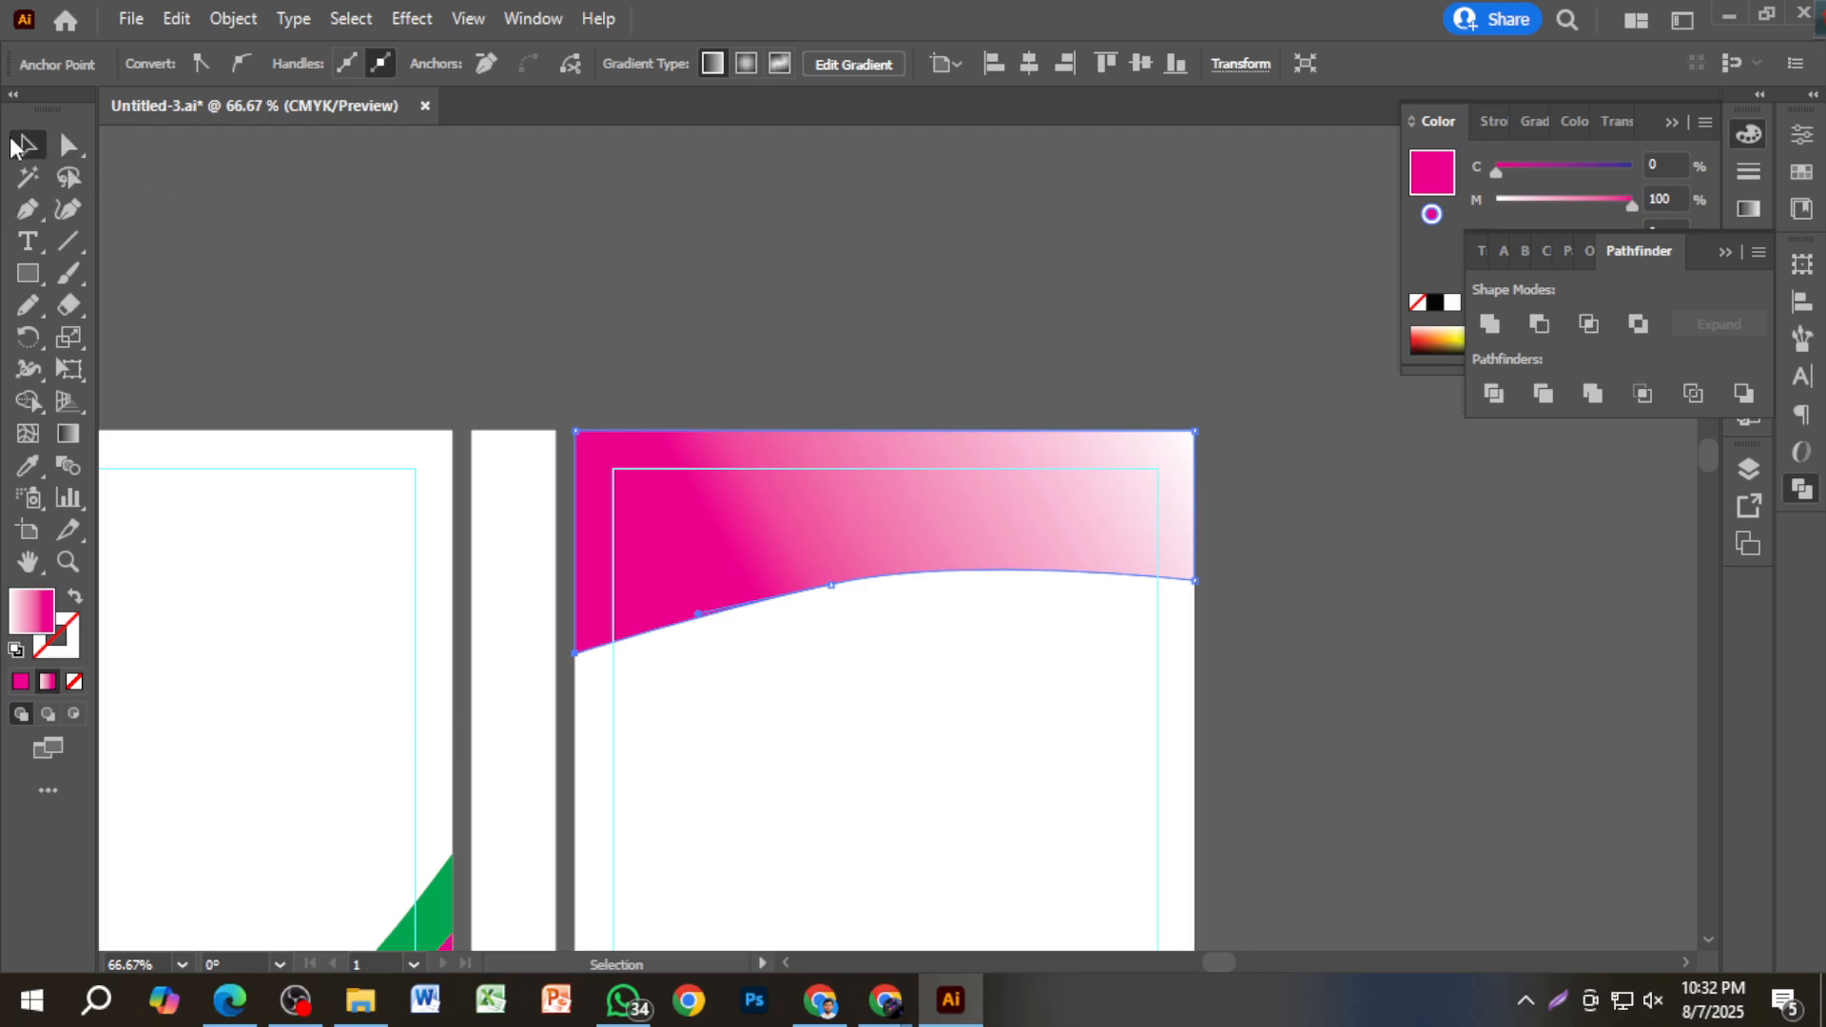
left_click(367, 238)
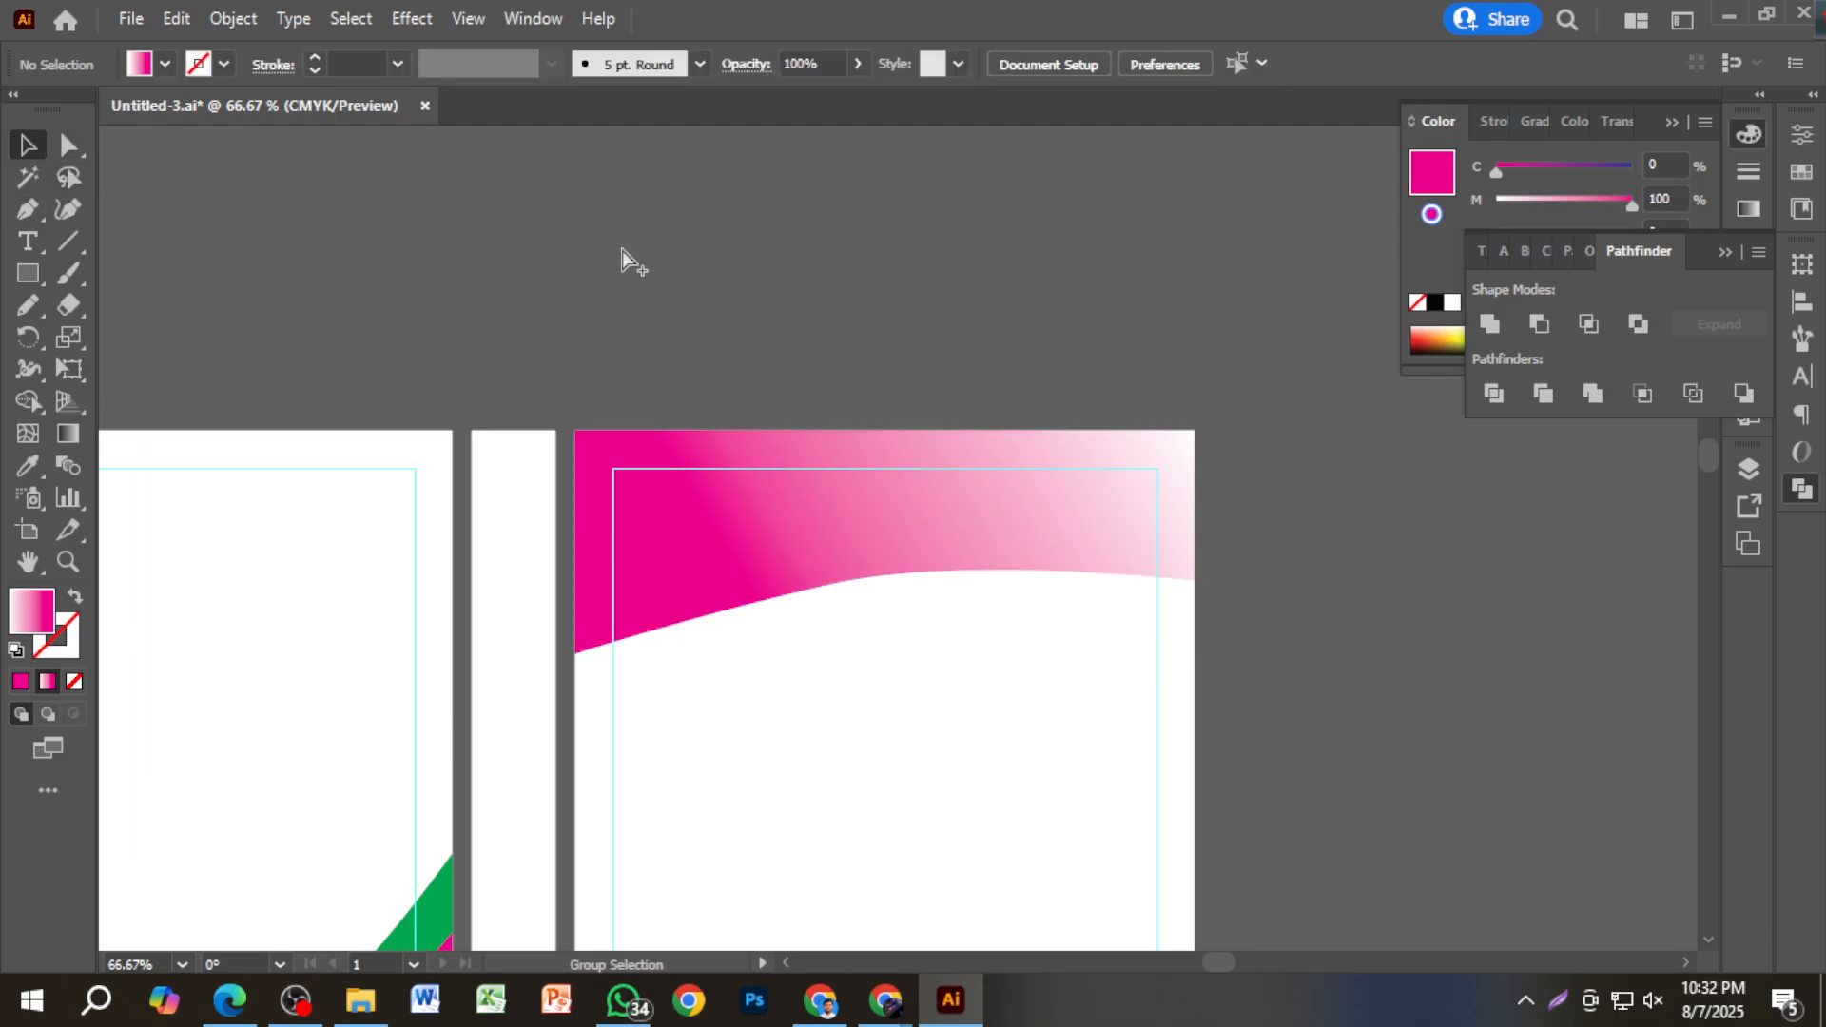
Paste the cut wave shapes back in place over the right cover and clear the selection.
key("ctrl+v")
left_click(689, 380)
Try sending the pink Pen shape to the very back, and undo that reordering.
left_click(671, 476)
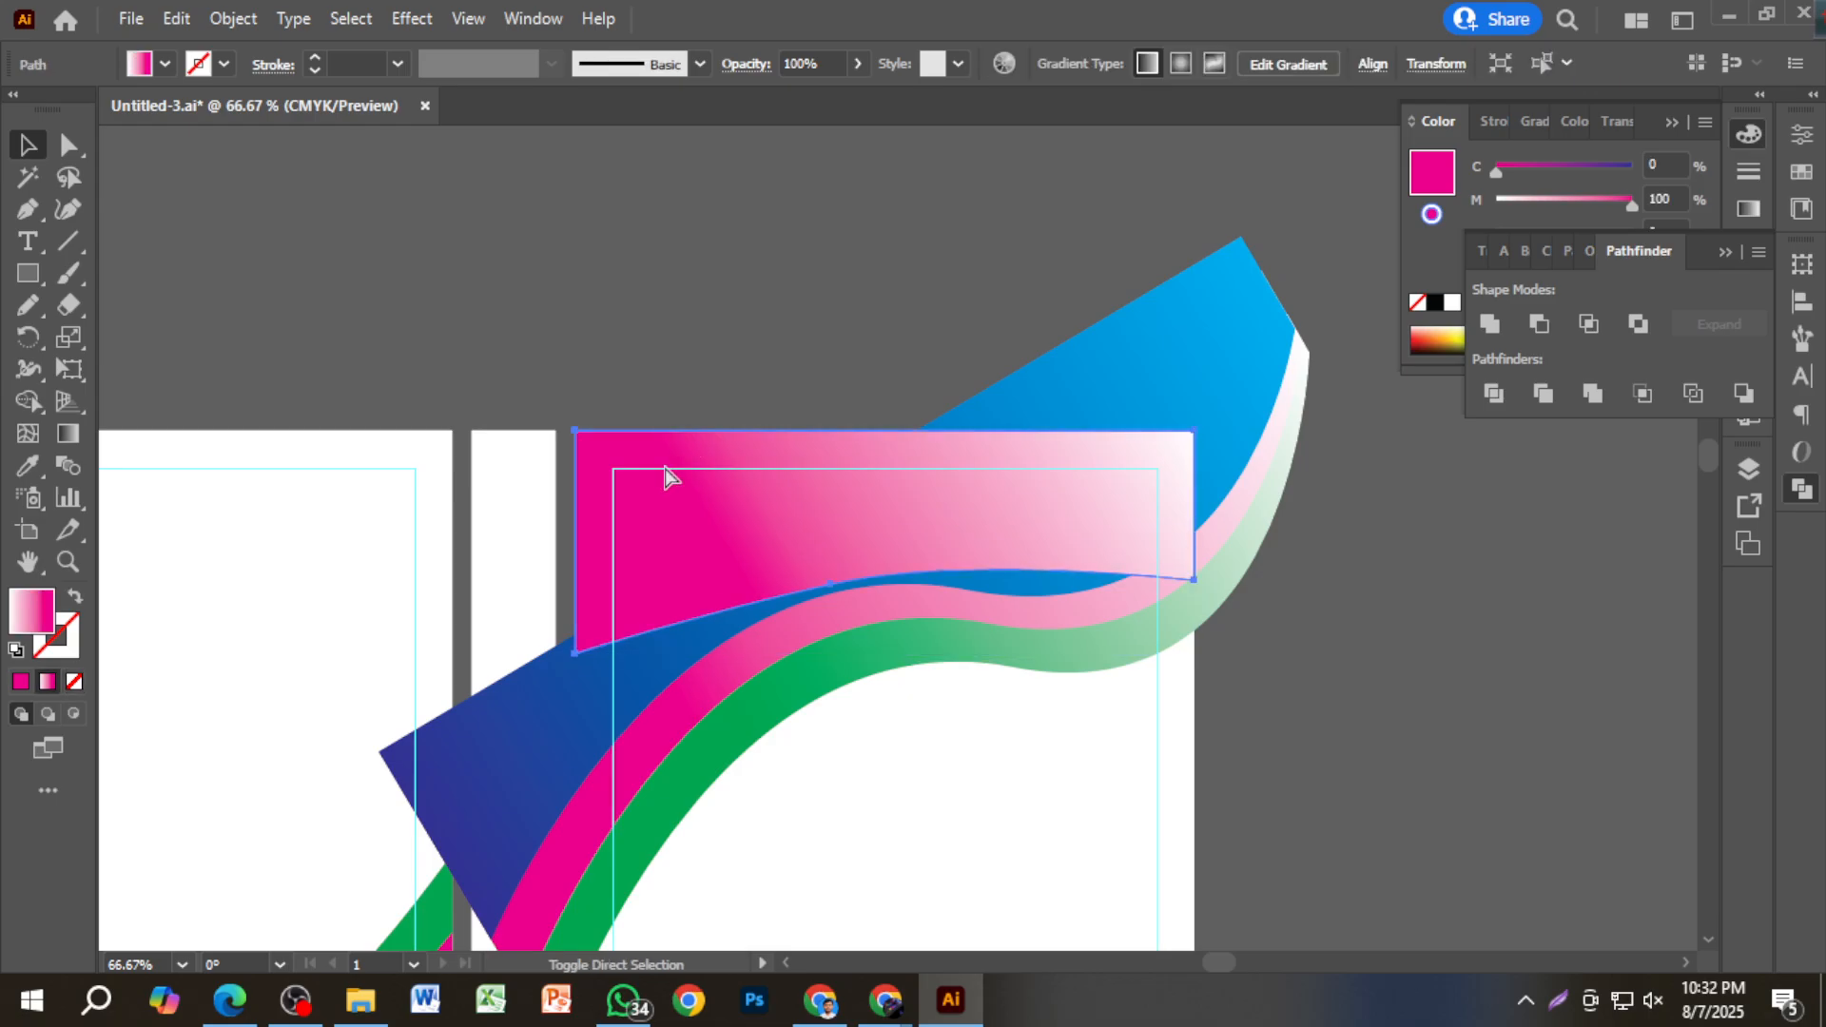
key("ctrl+shift+bracketleft")
left_click(641, 390)
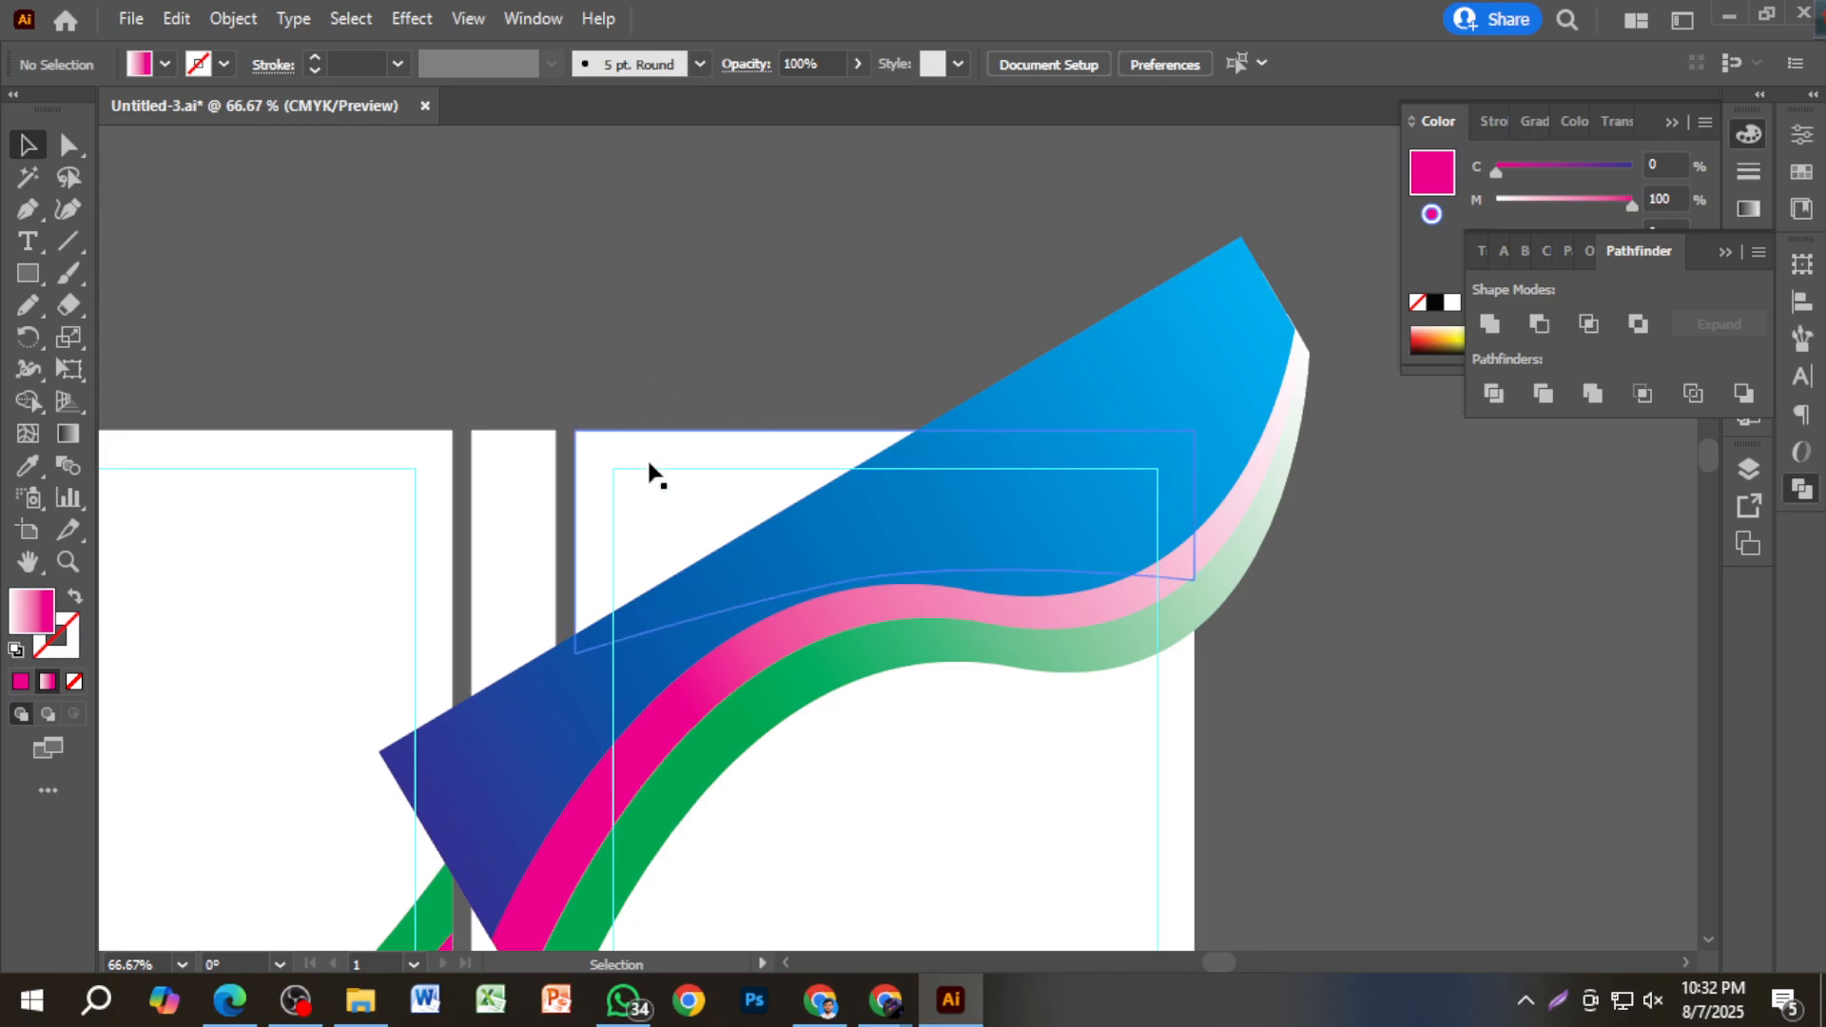
key("ctrl+z")
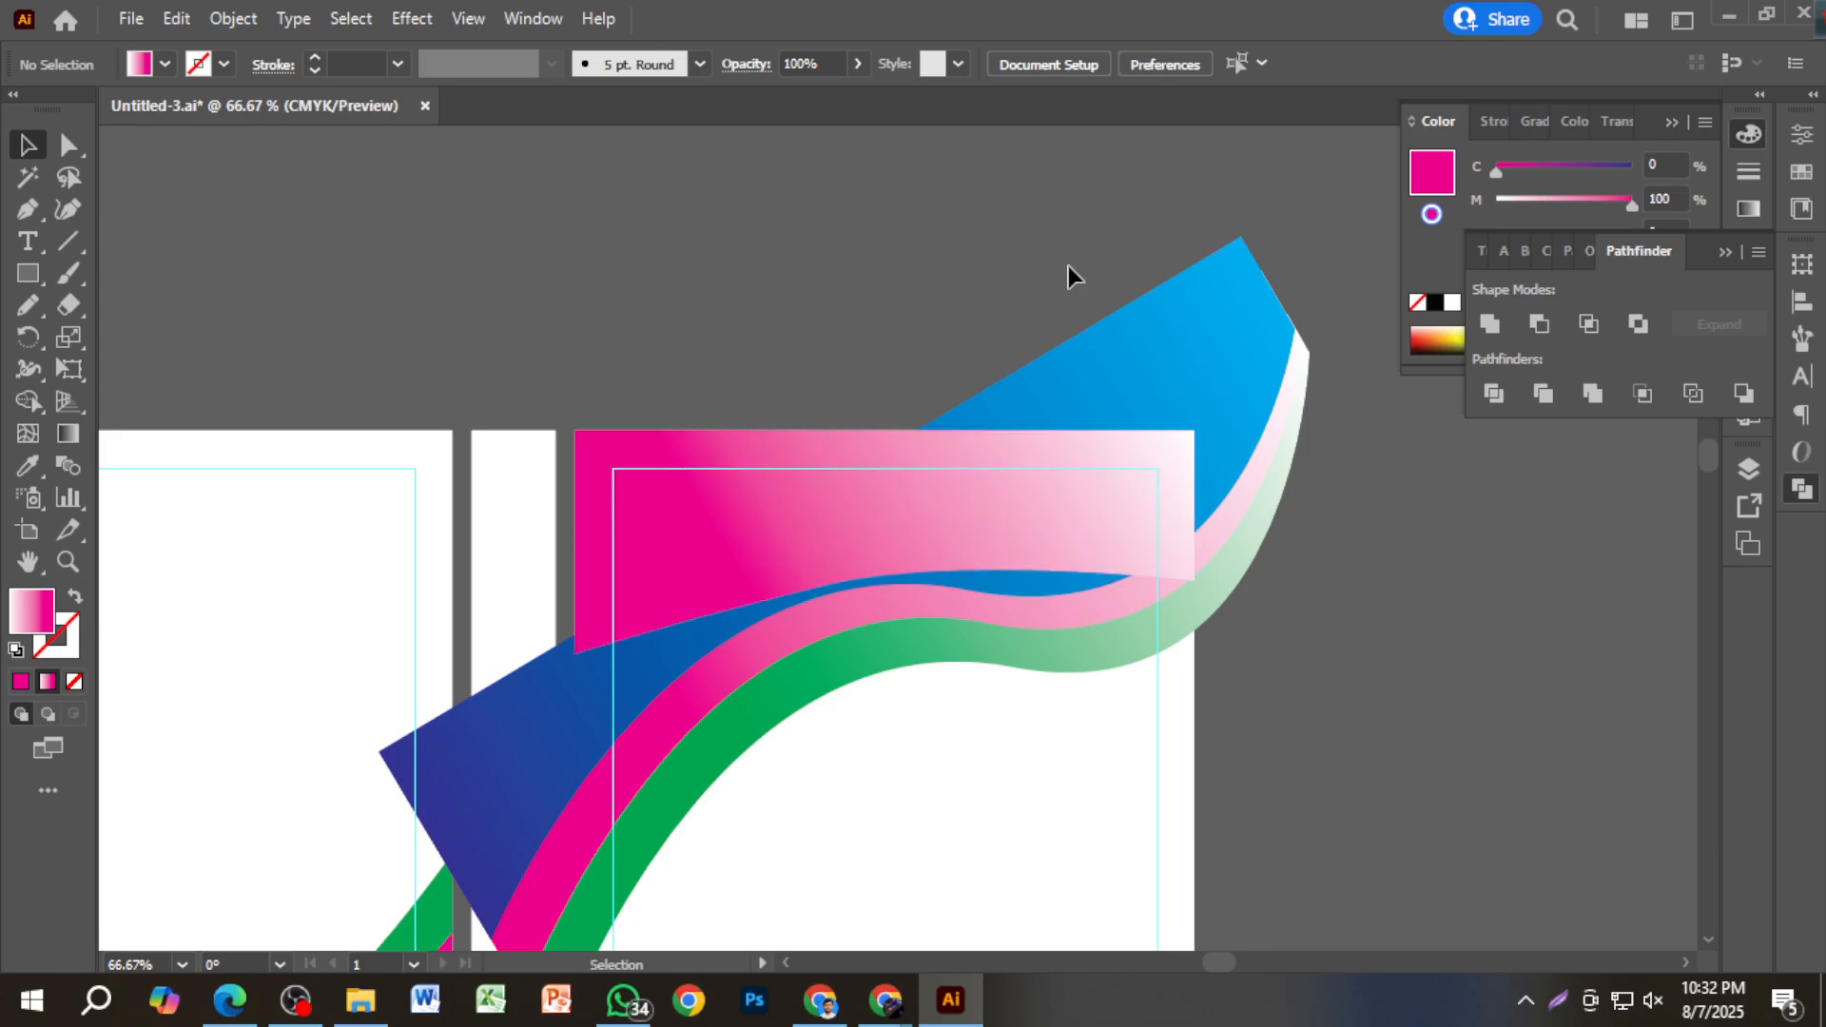
Bring the three wave shapes in front of the pink Pen shape.
left_click(1387, 430)
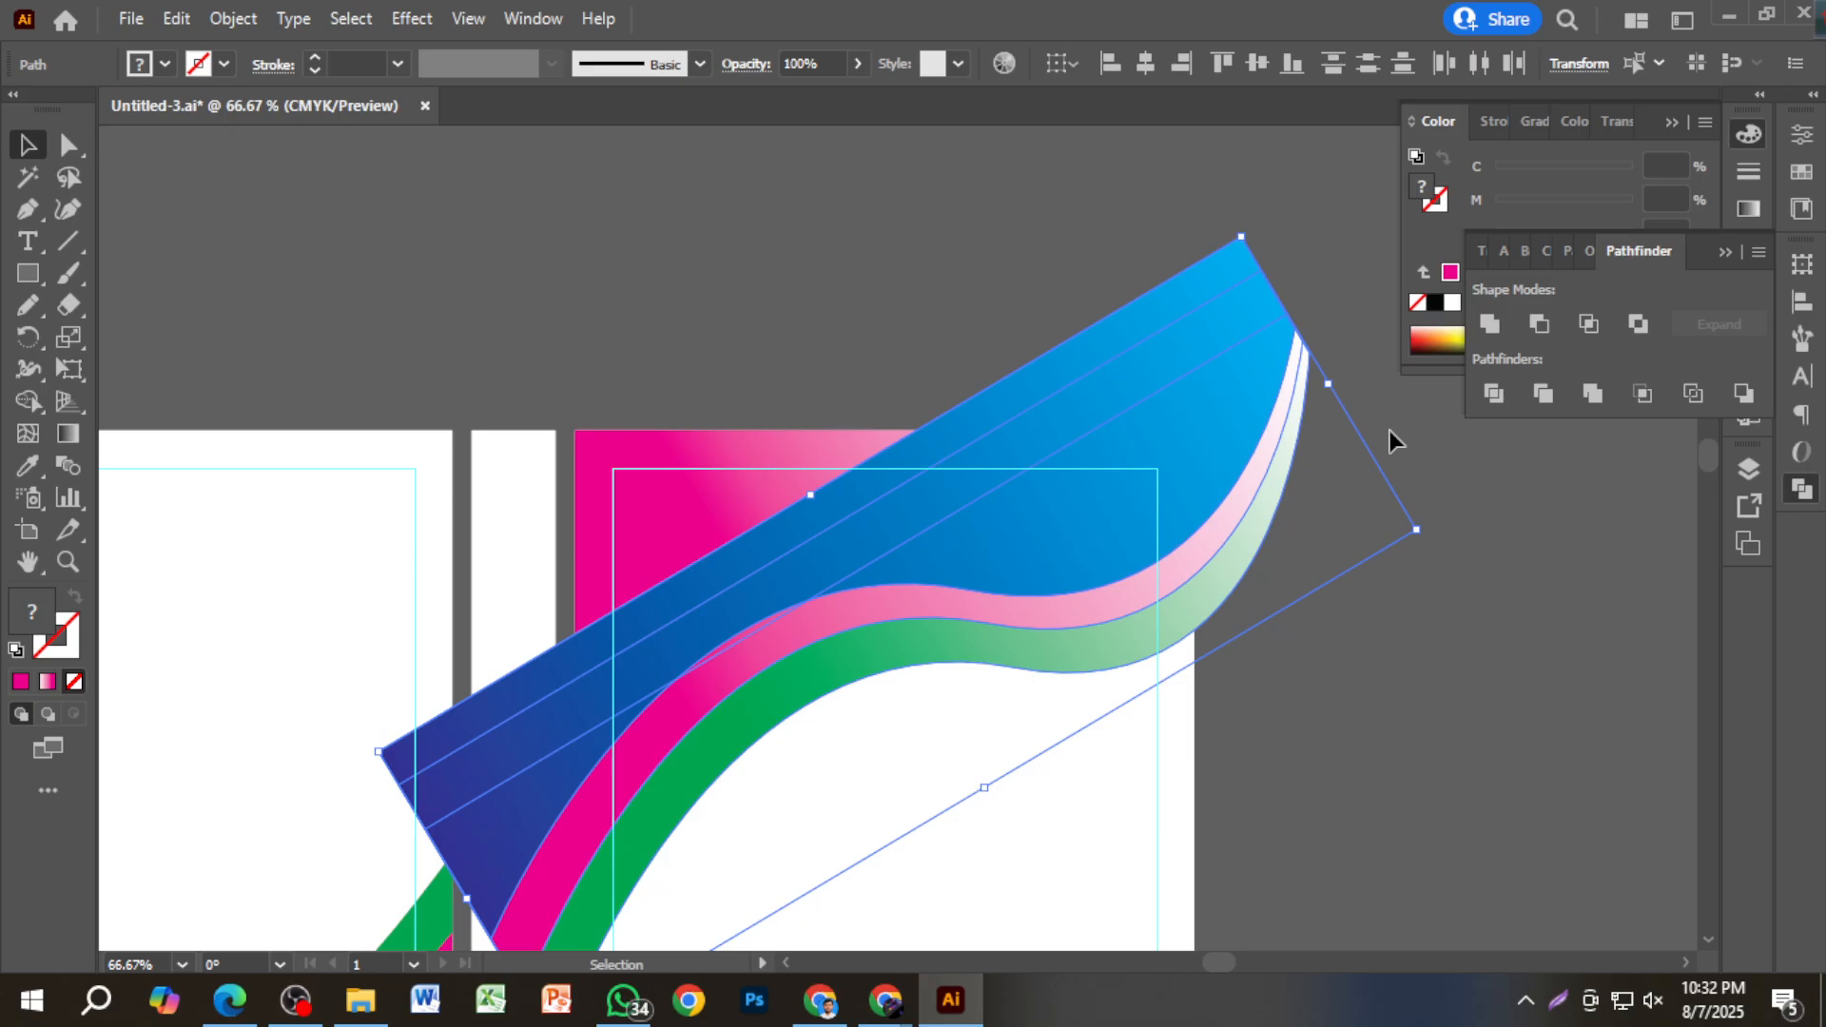
left_click(902, 357)
left_click(778, 455)
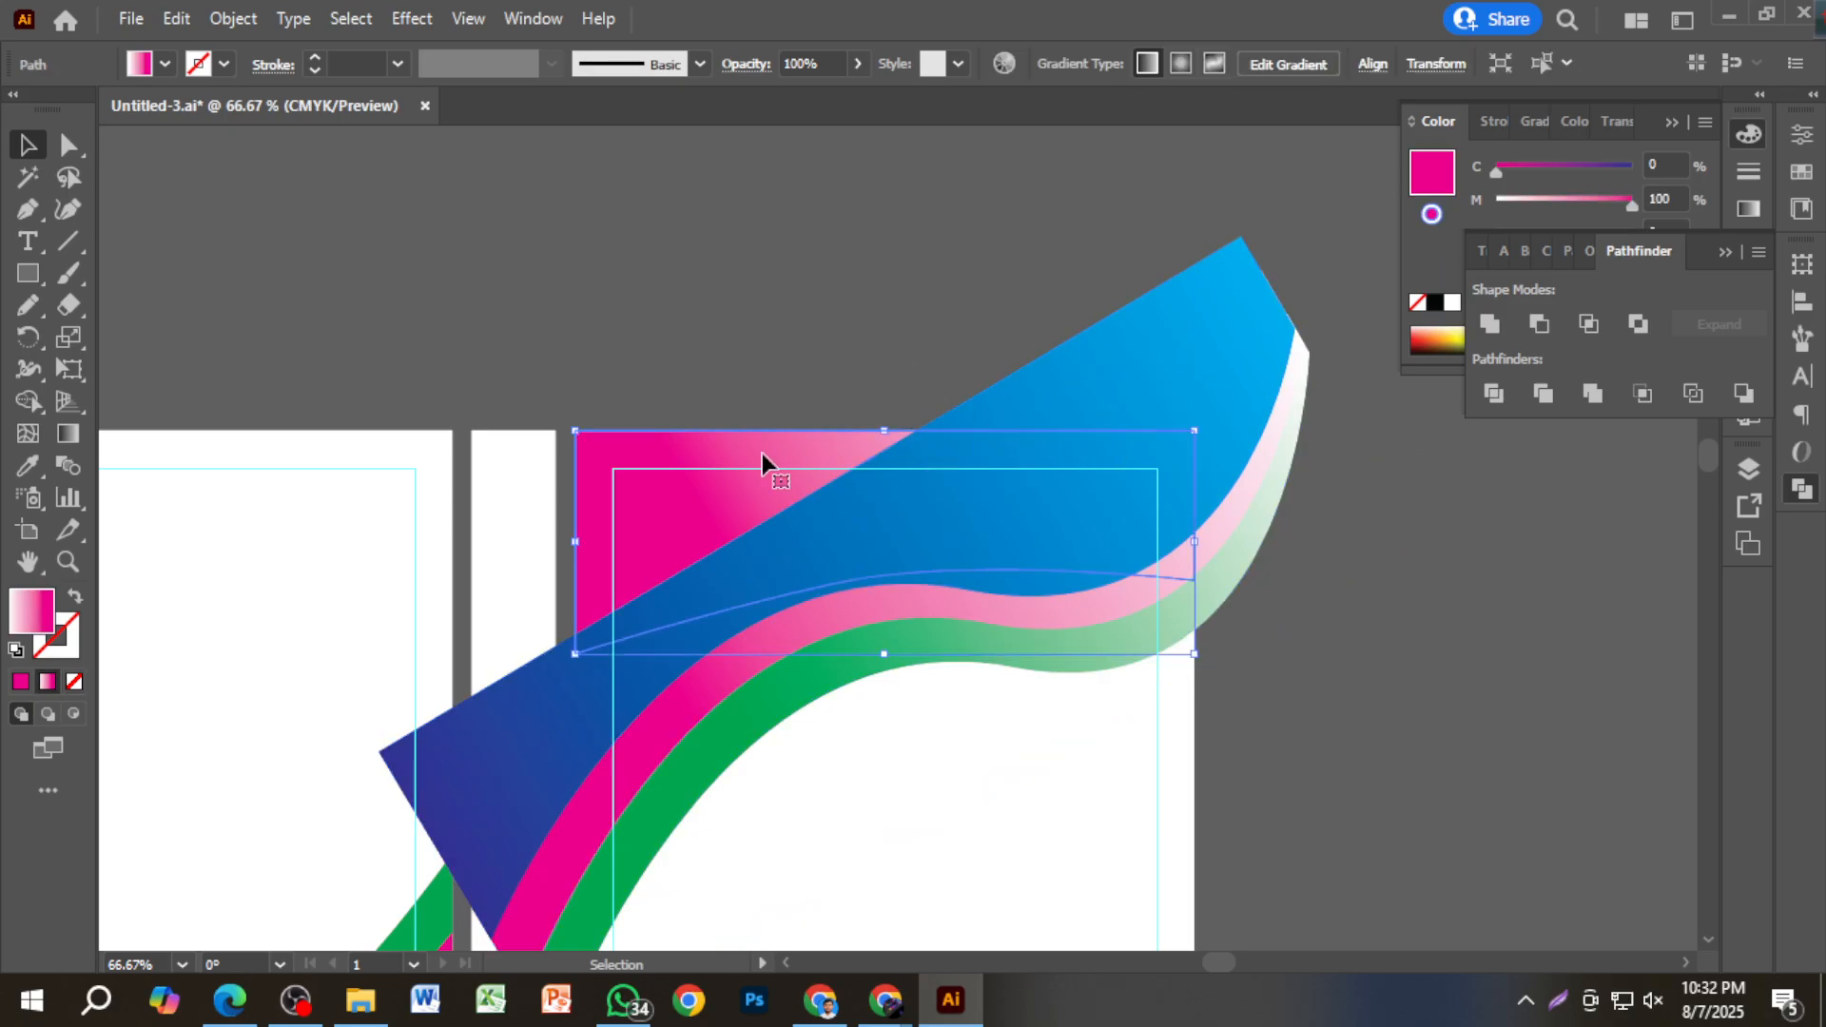
left_click(771, 344)
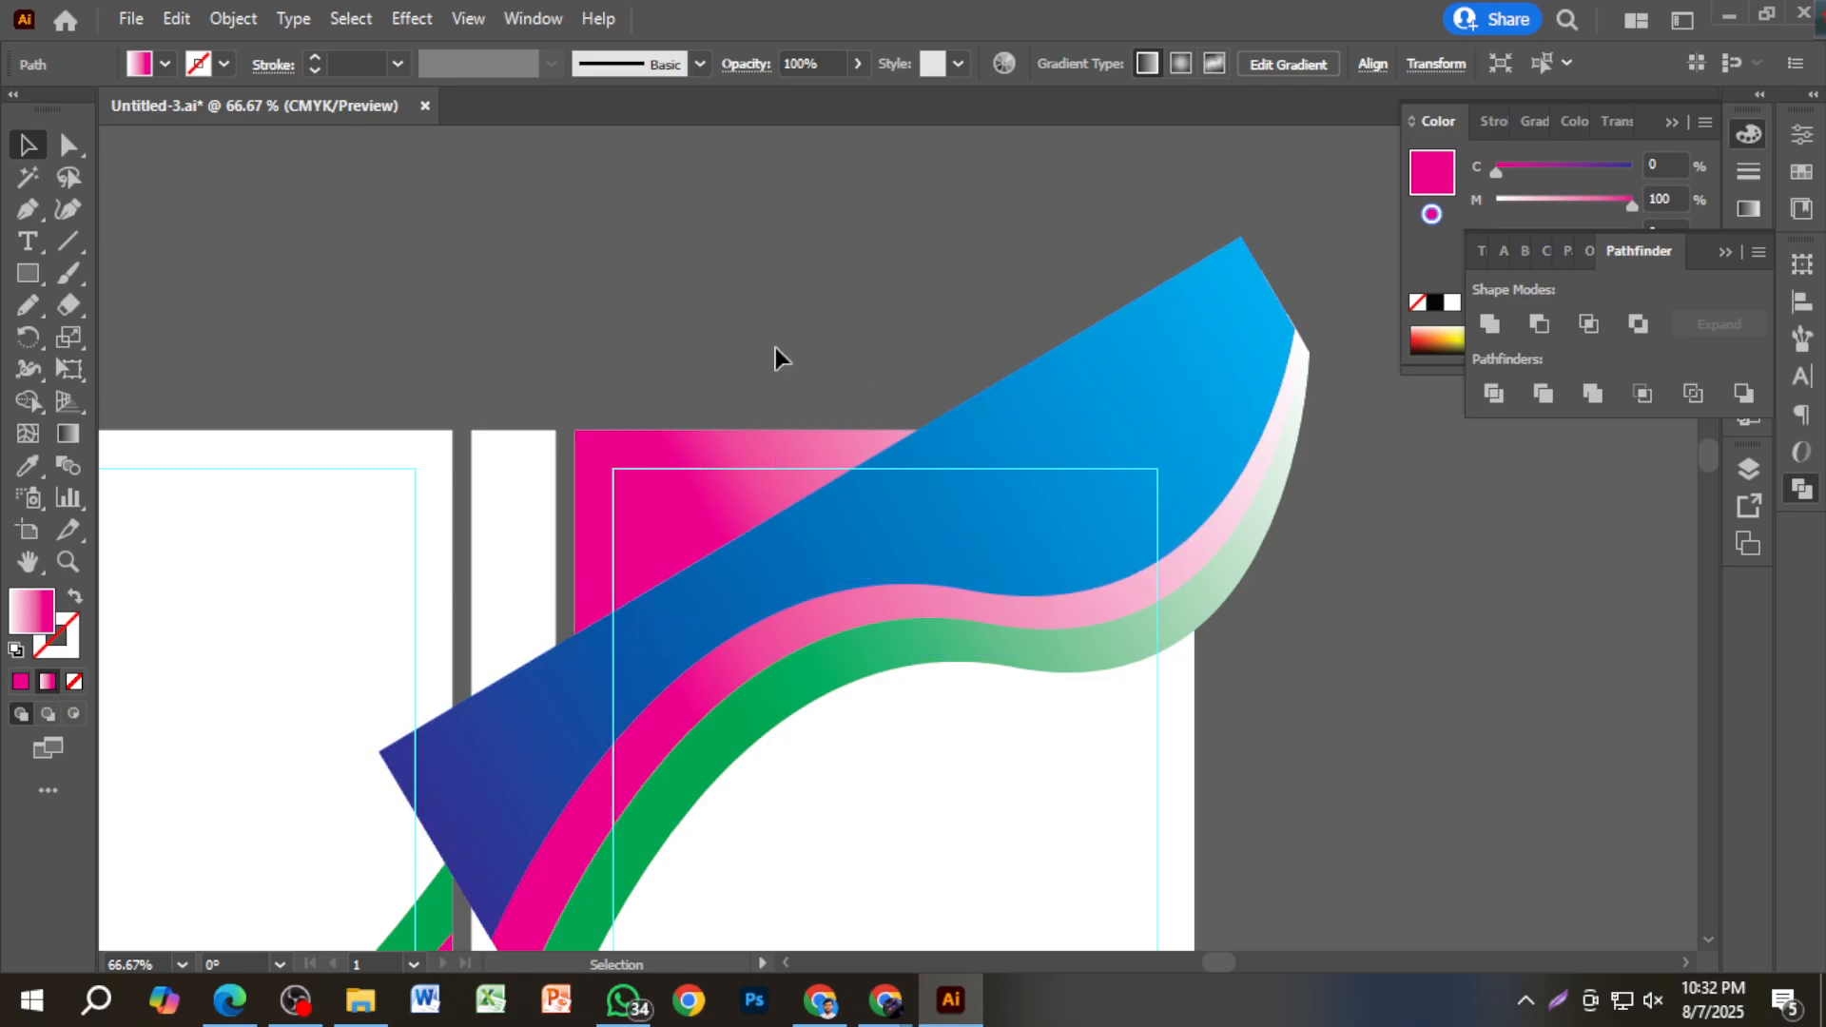
Try to unite the pink Pen shape with the blue wave into one shape.
left_click(669, 498)
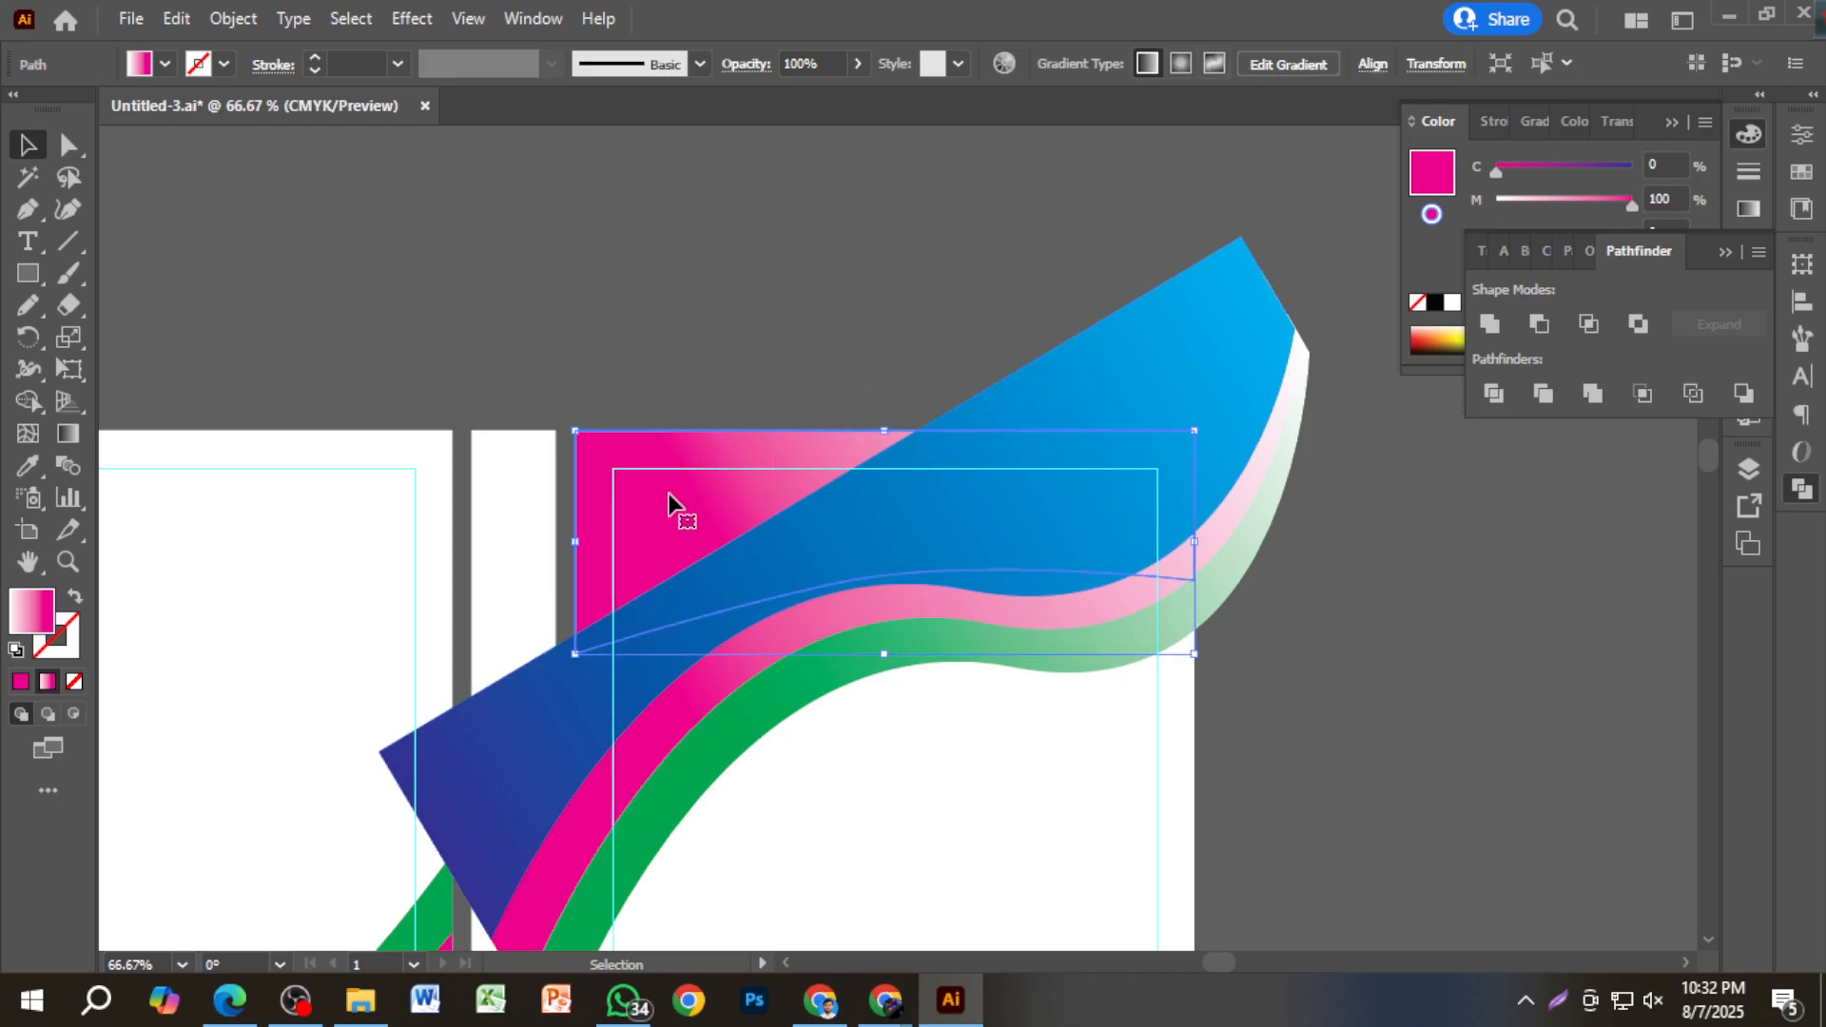
left_click(1214, 361, "shift")
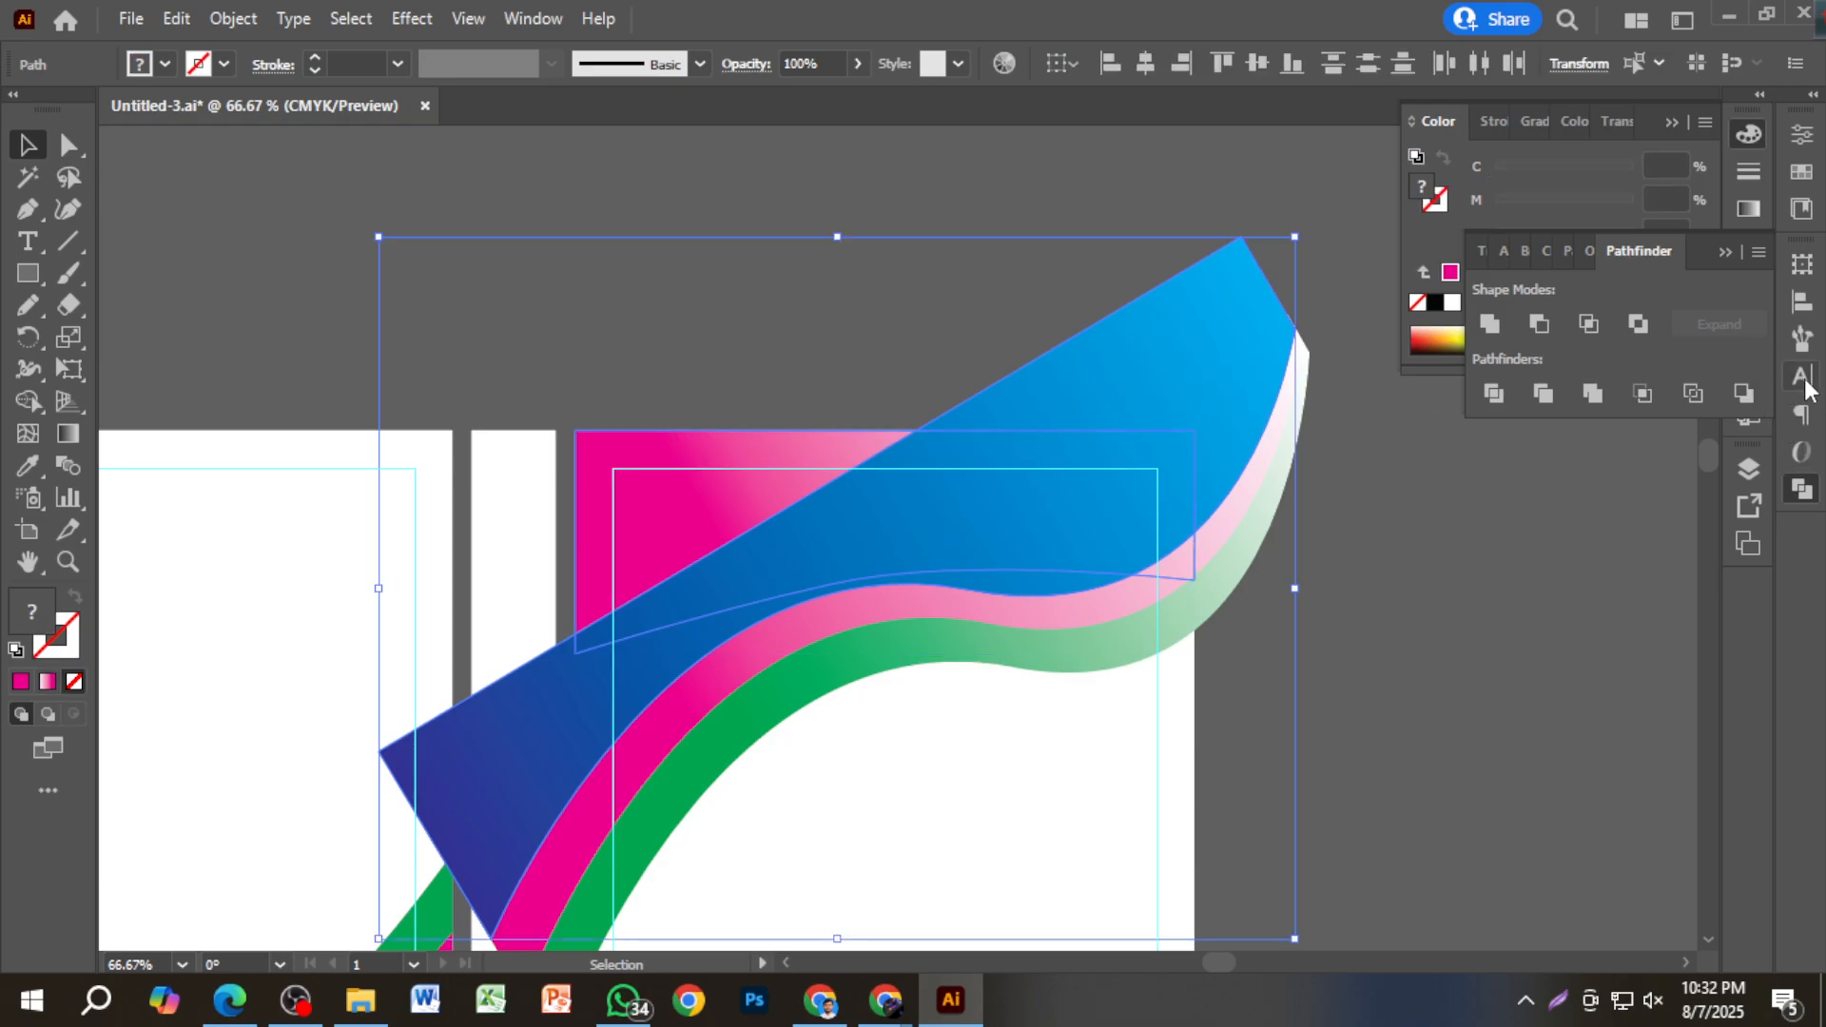
left_click(1489, 325)
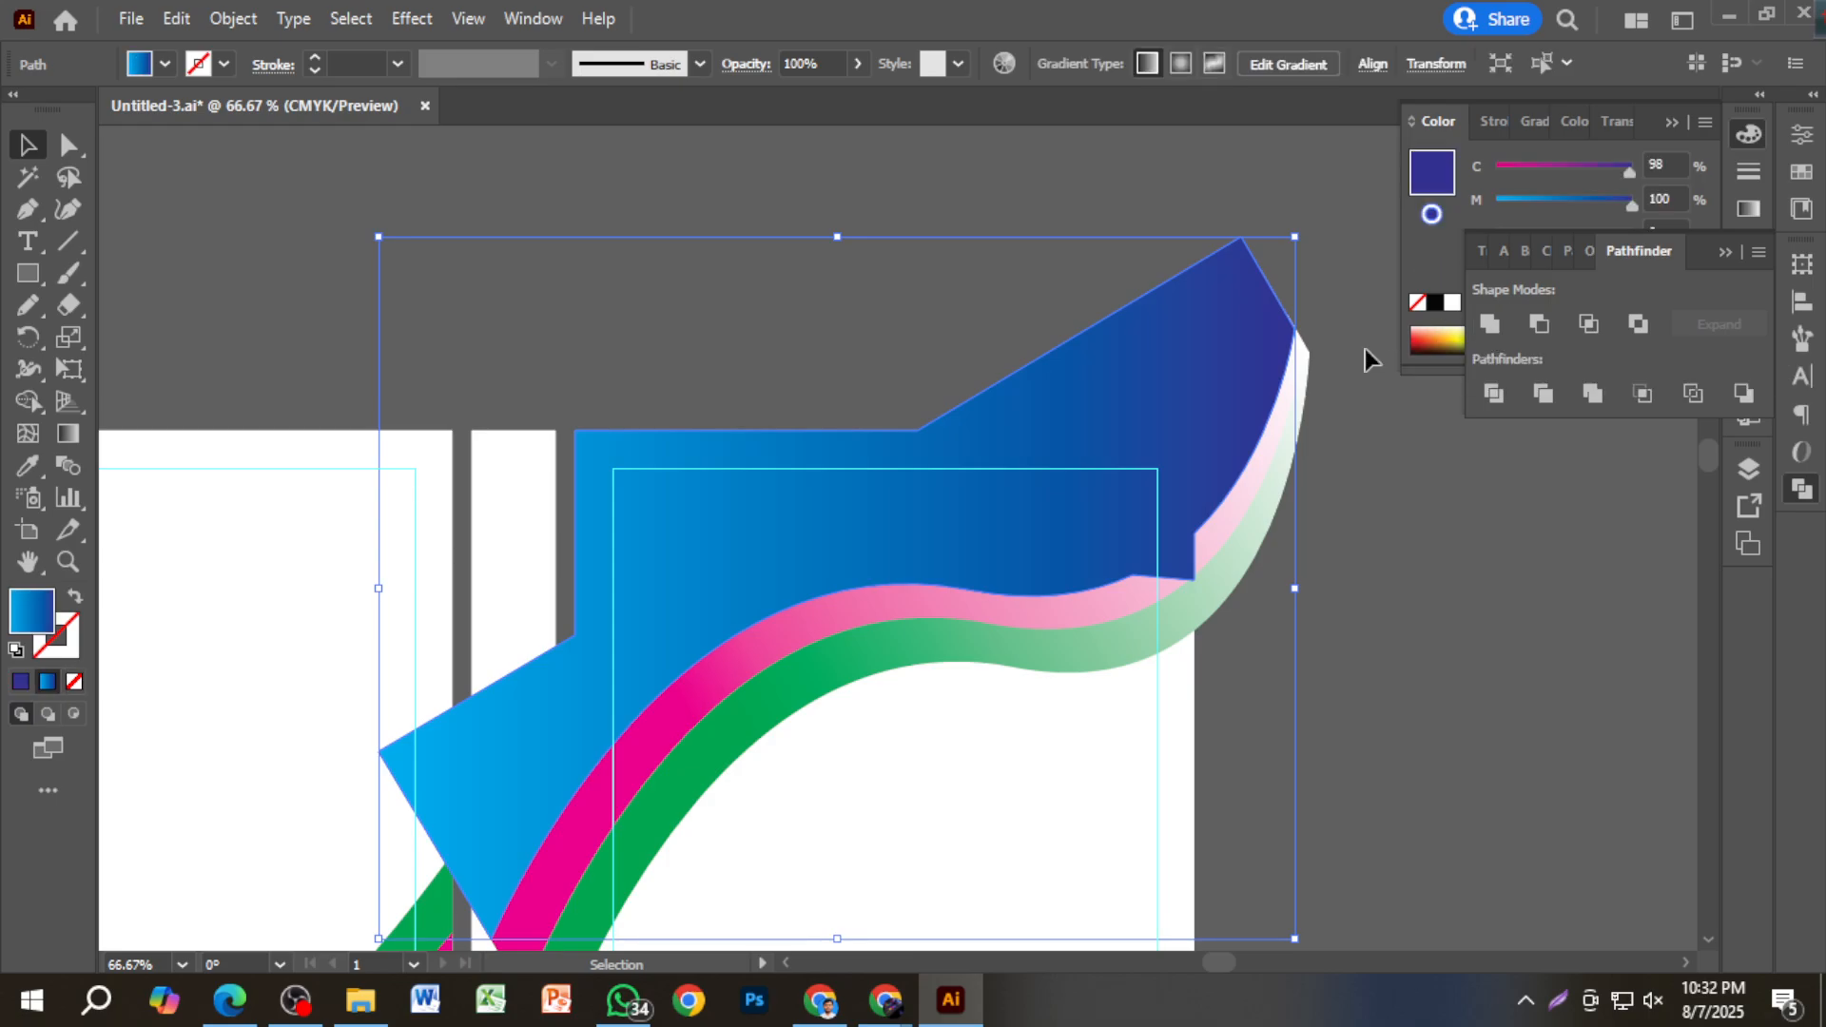
left_click(590, 197)
Try to pull in the united shape's protruding corner at the cover's outer edge, and undo the union.
left_click(65, 145)
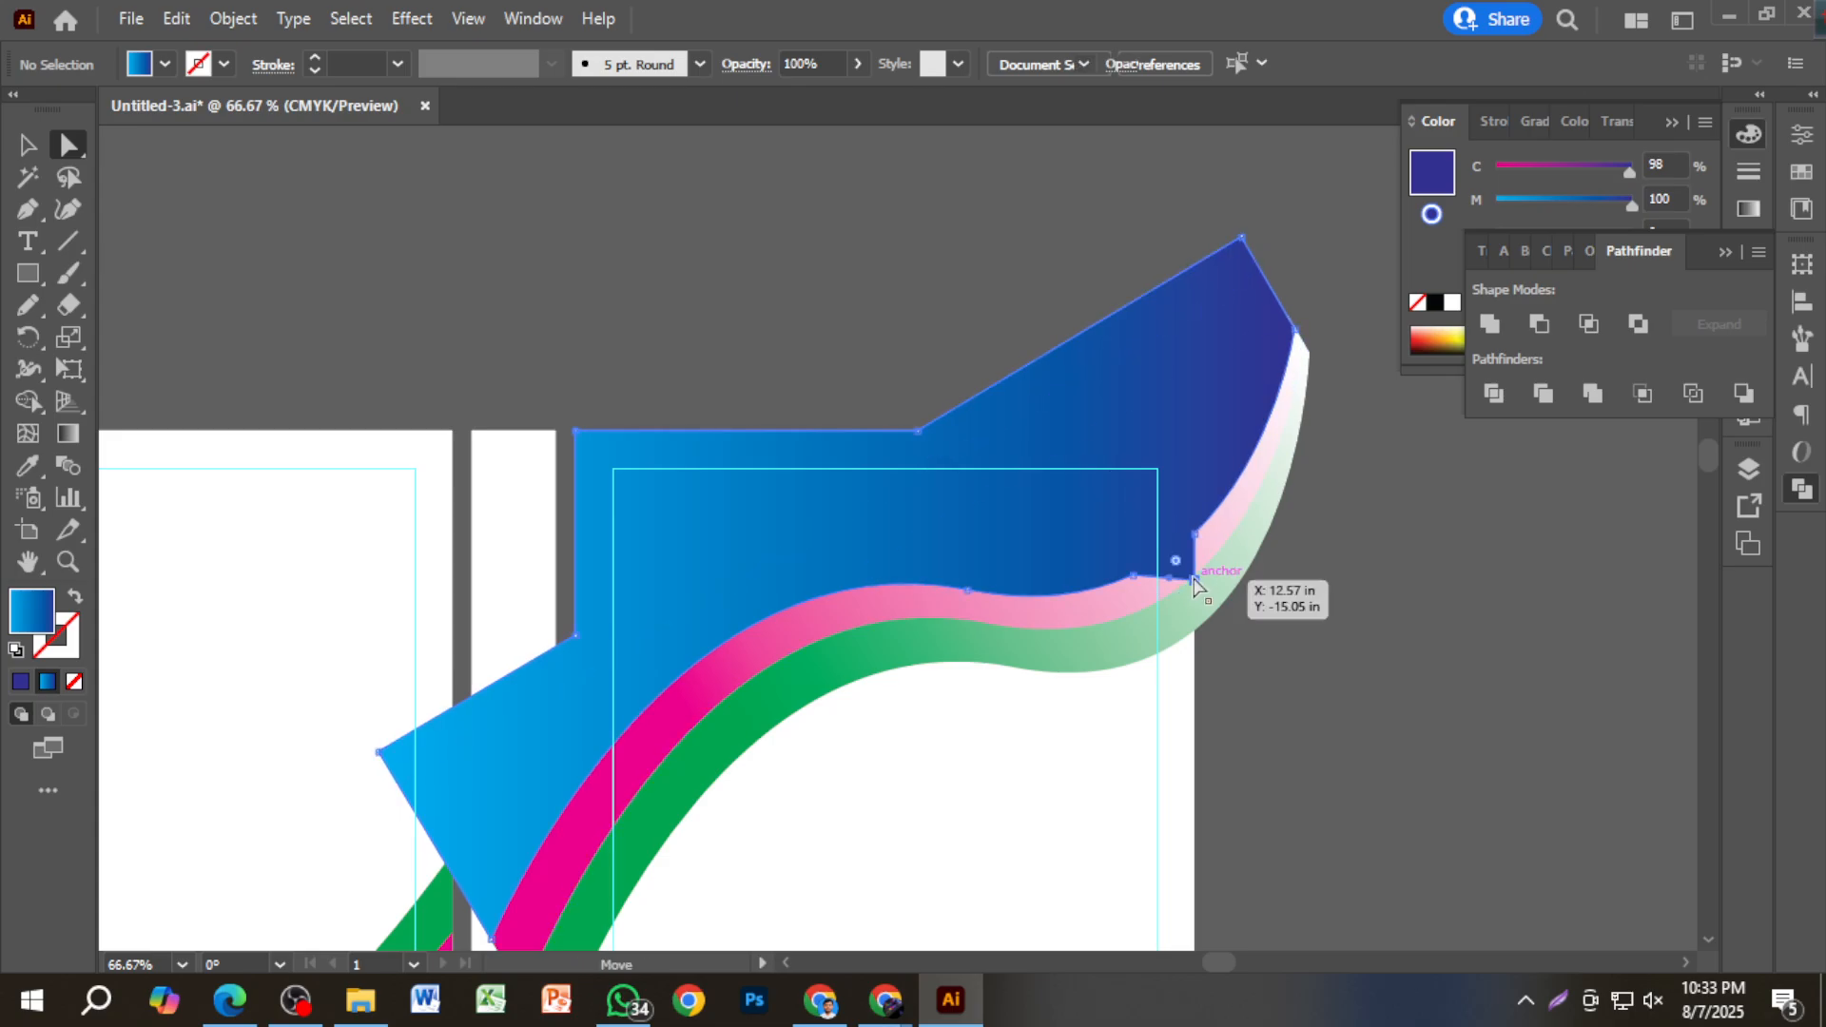
mouse_move(1195, 586)
left_mouse_down()
mouse_move(1158, 562)
mouse_move(1189, 556)
left_mouse_up()
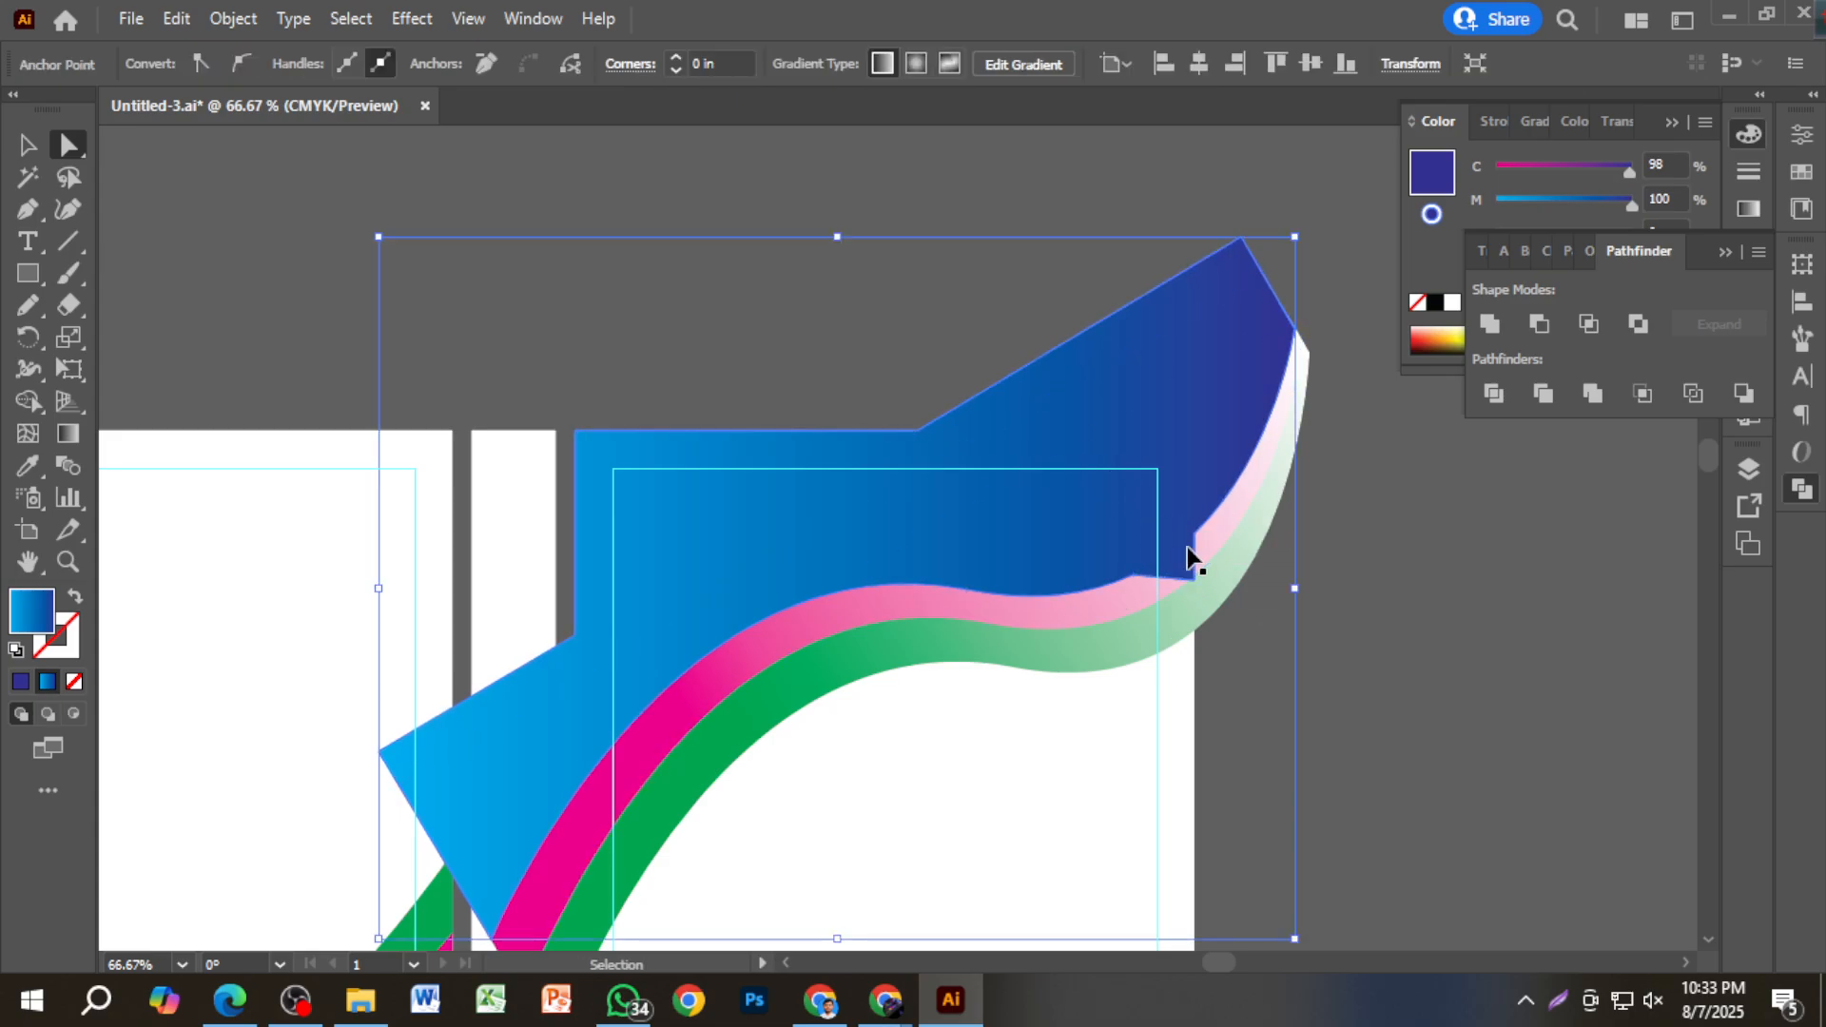
left_click(937, 328)
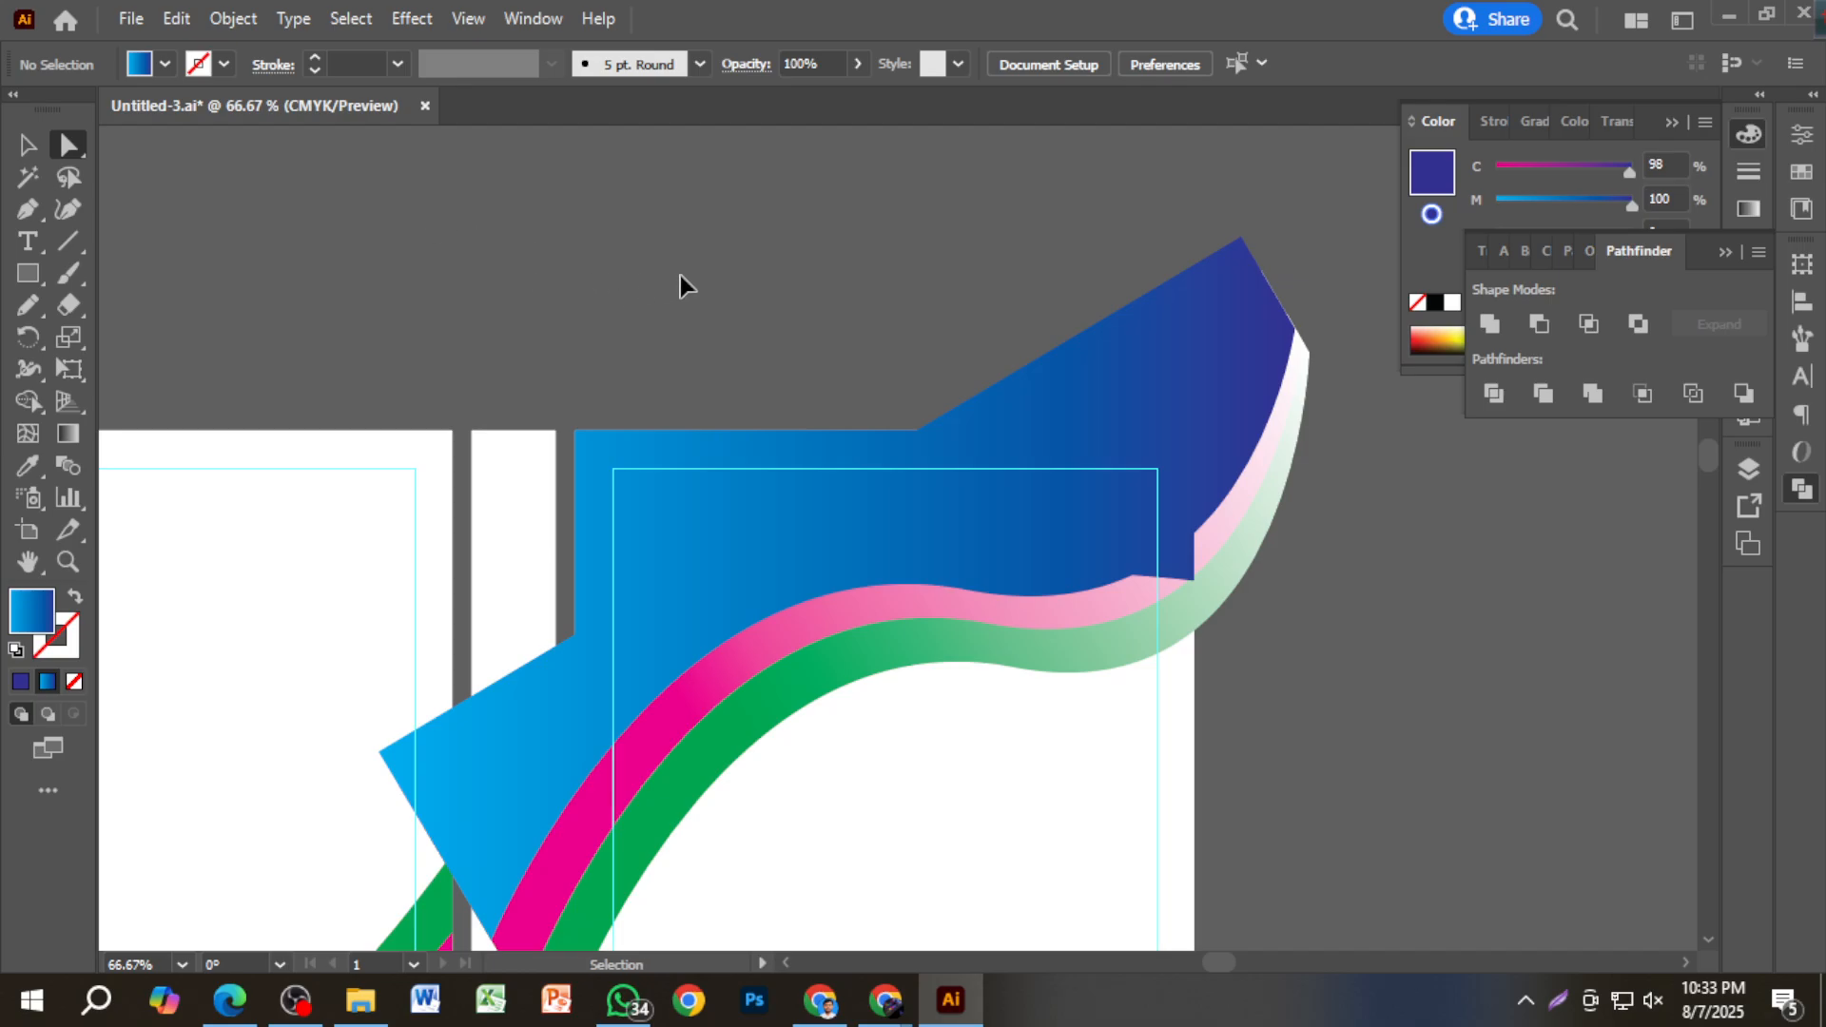
key("ctrl+z")
Move the pink shape's lower outer corner anchor up and inward so it lies inside the blue wave.
left_click(744, 412)
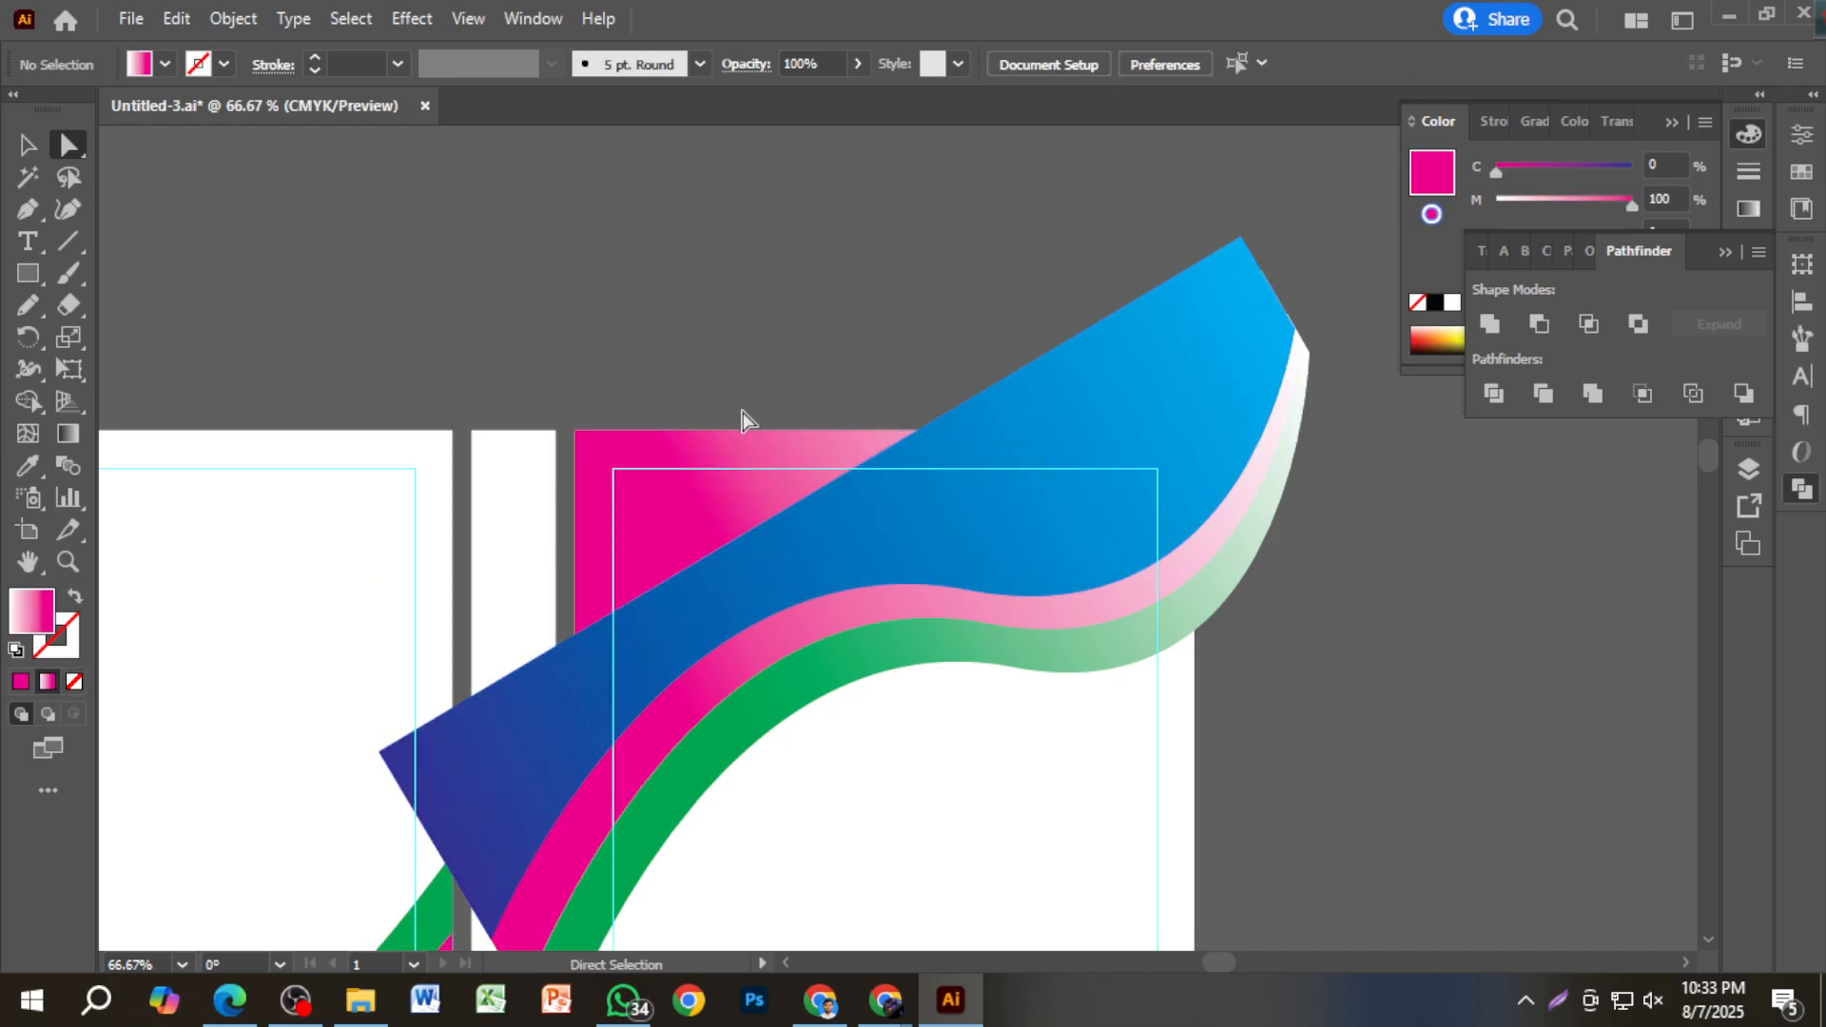
left_click(693, 448)
left_click_drag(1195, 582, 1100, 507)
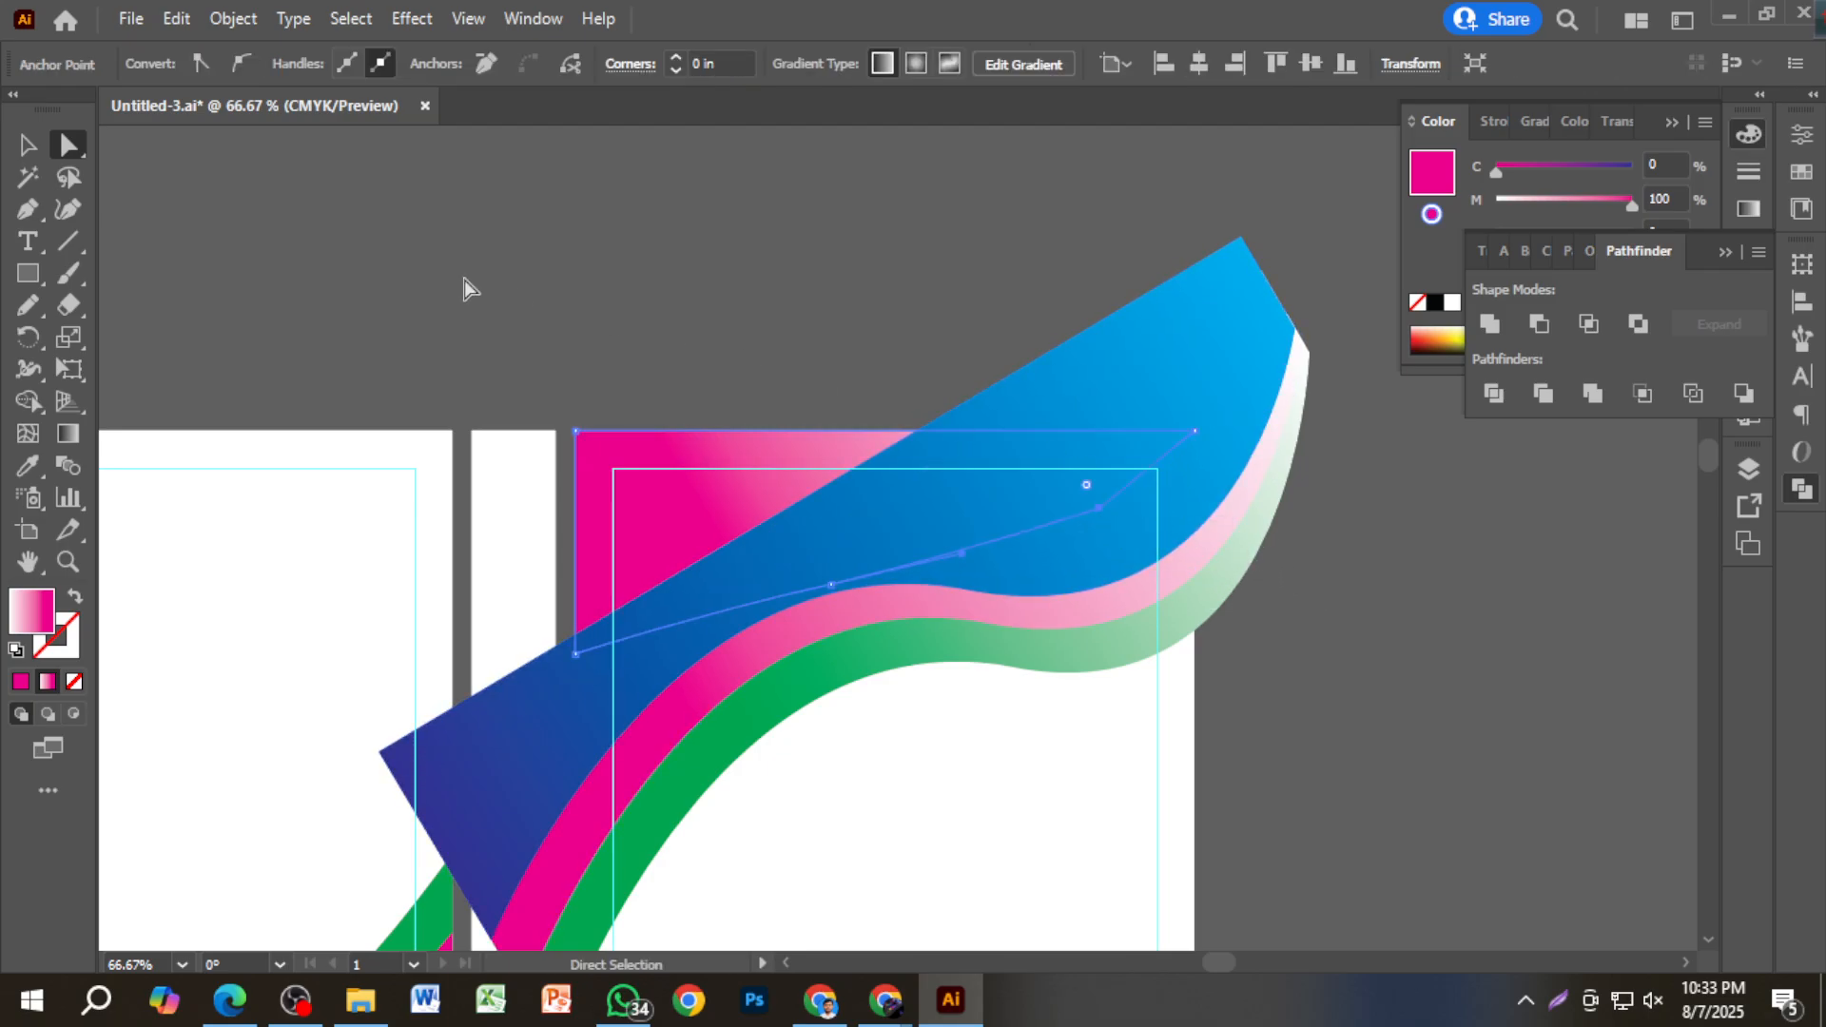
left_click(27, 145)
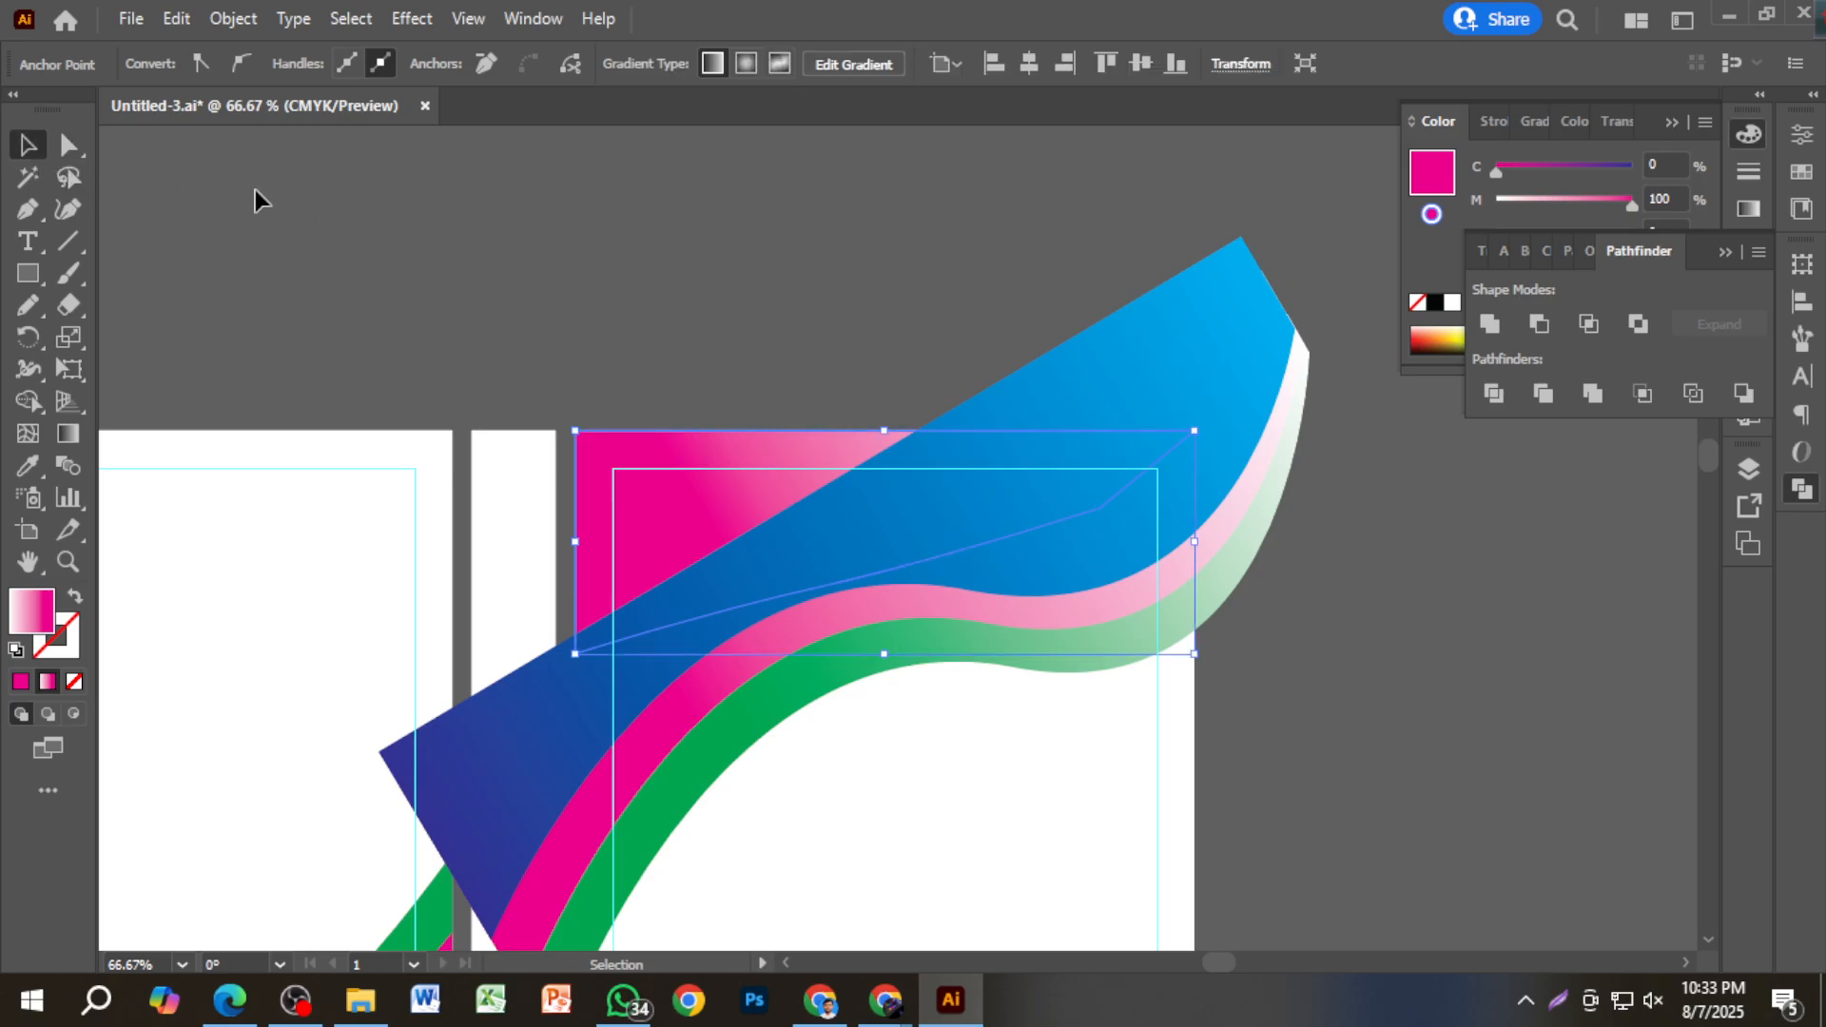
left_click(484, 196)
Unite the reshaped pink shape with the blue wave and clear the selection.
left_click(790, 515)
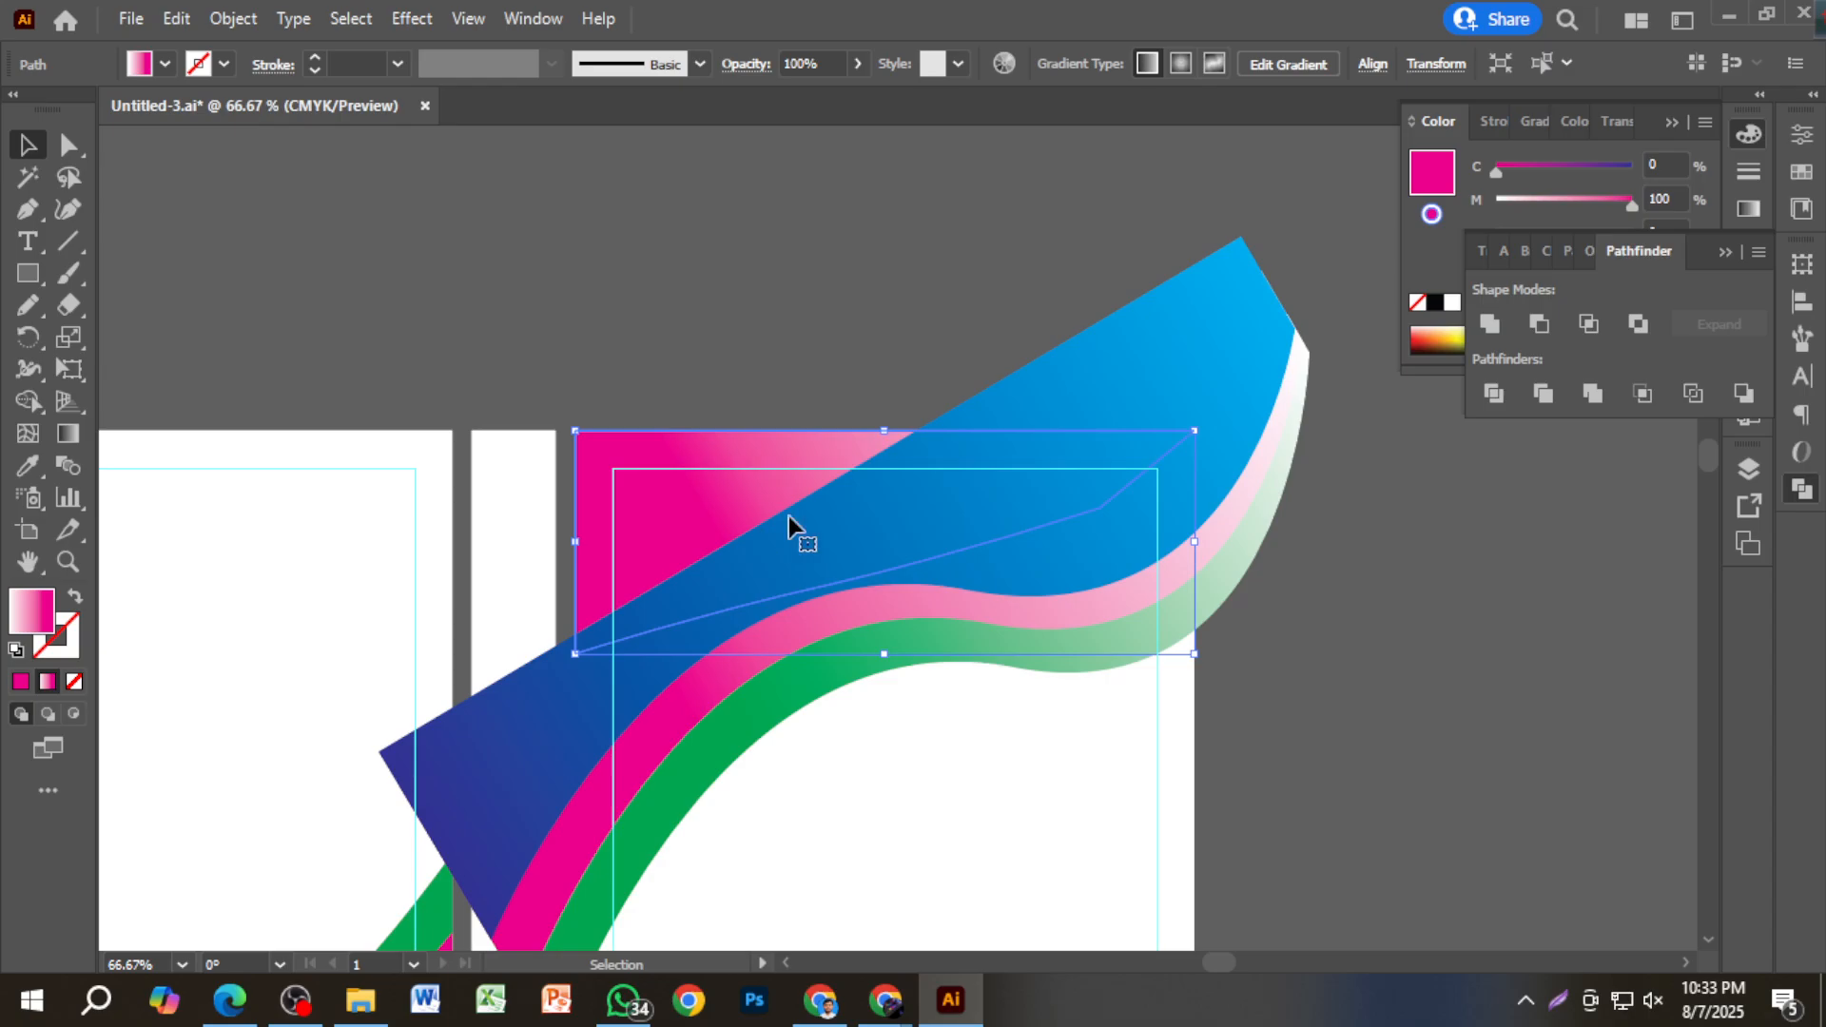
left_click(1208, 357, "shift")
left_click(1492, 324)
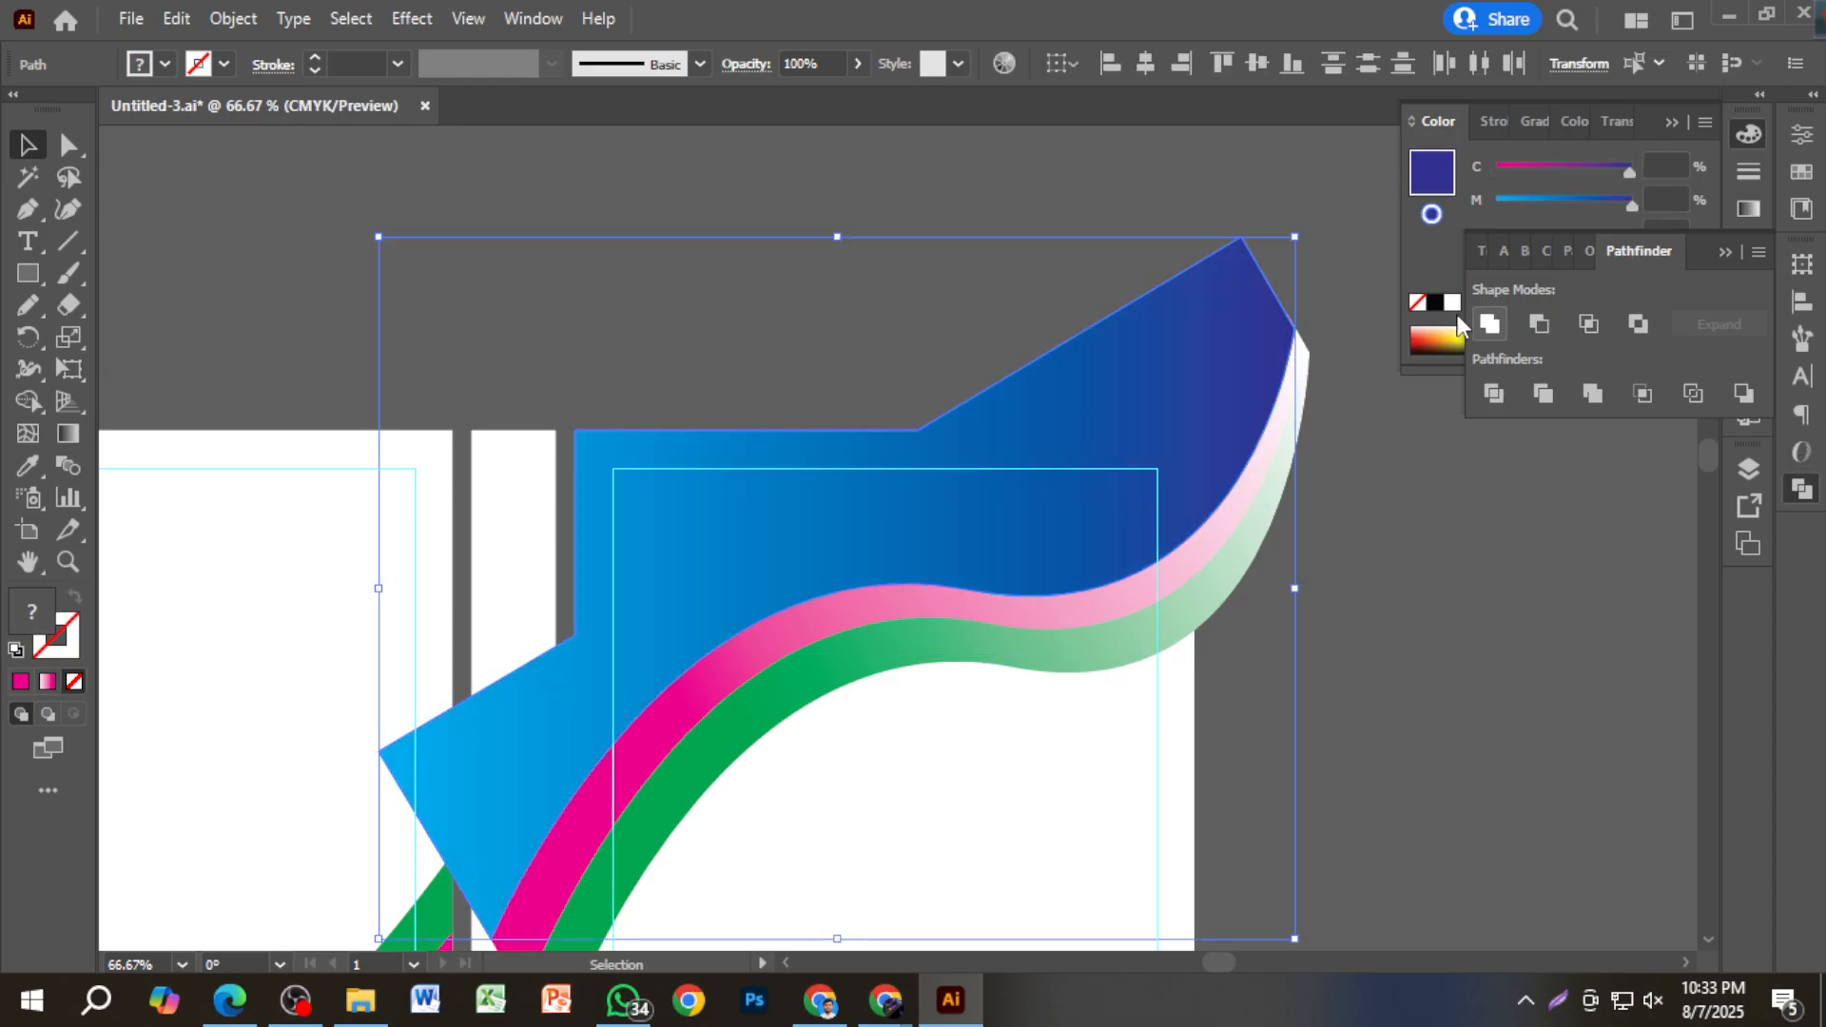
left_click(831, 344)
Draw a rectangle spanning the right cover's full width from its top edge down past the waves.
scroll(873, 362, "down", 1, "alt")
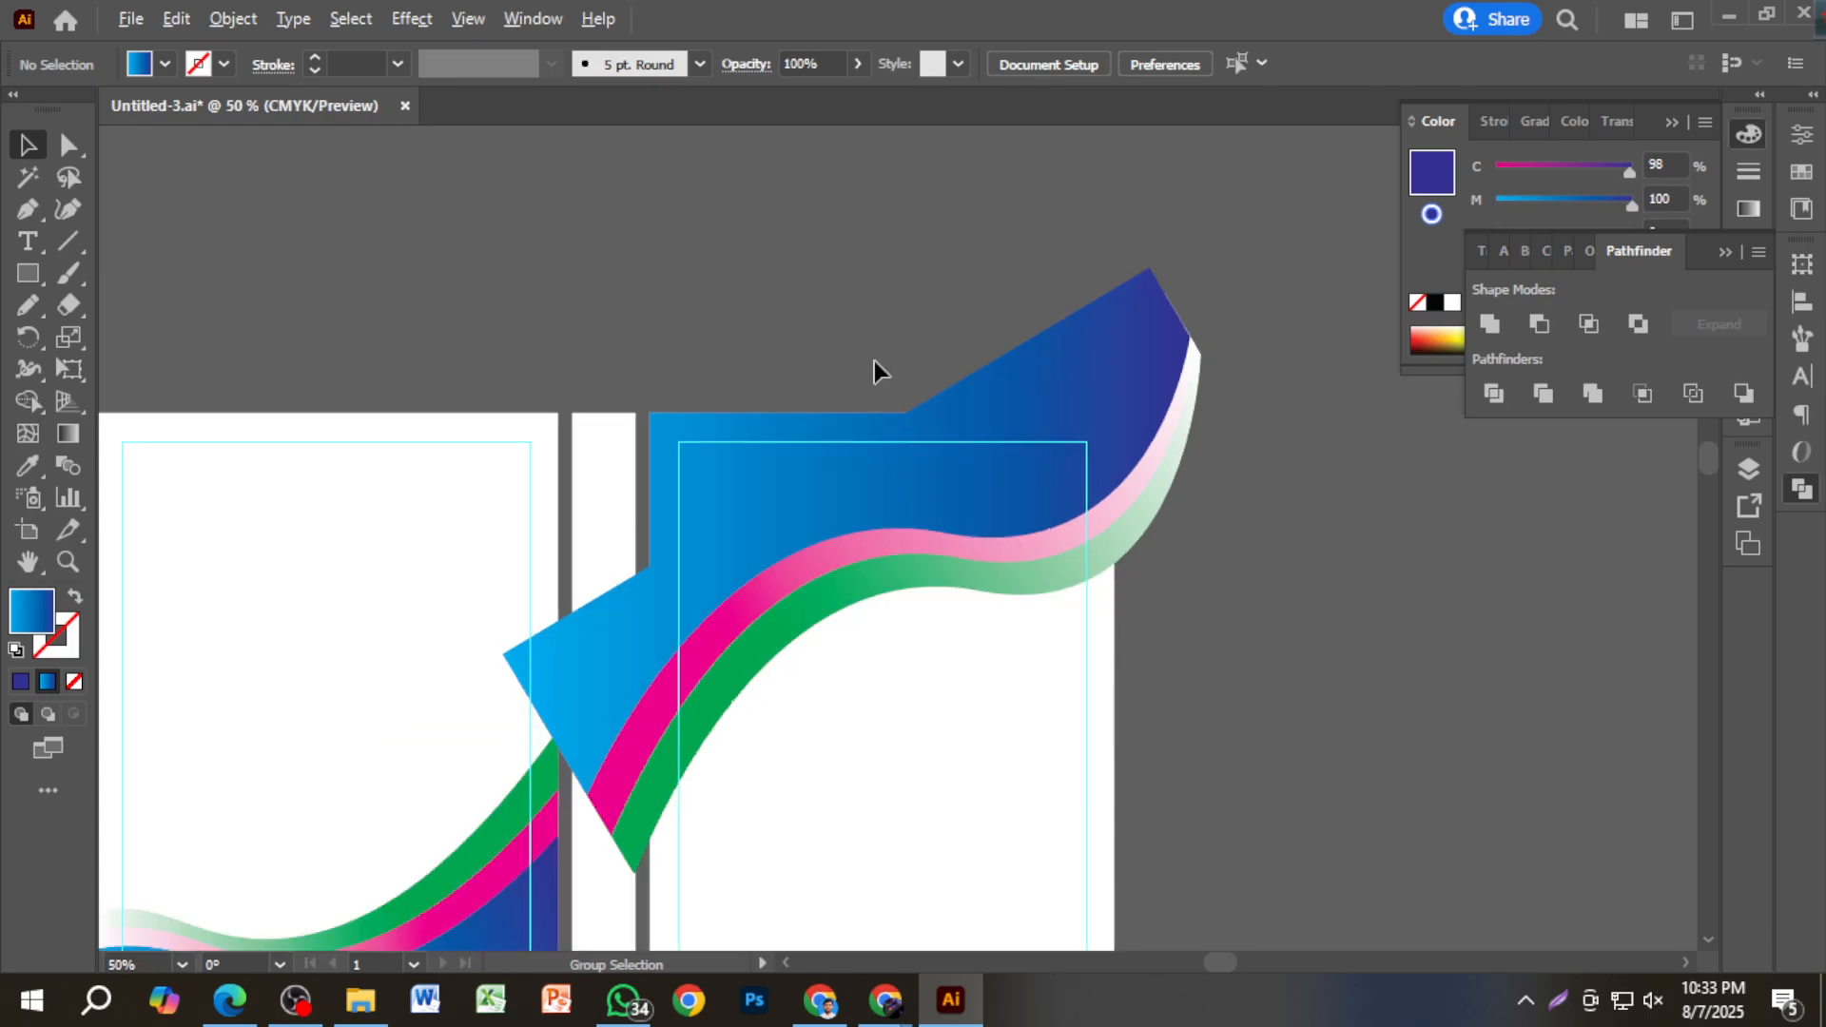
left_click(28, 273)
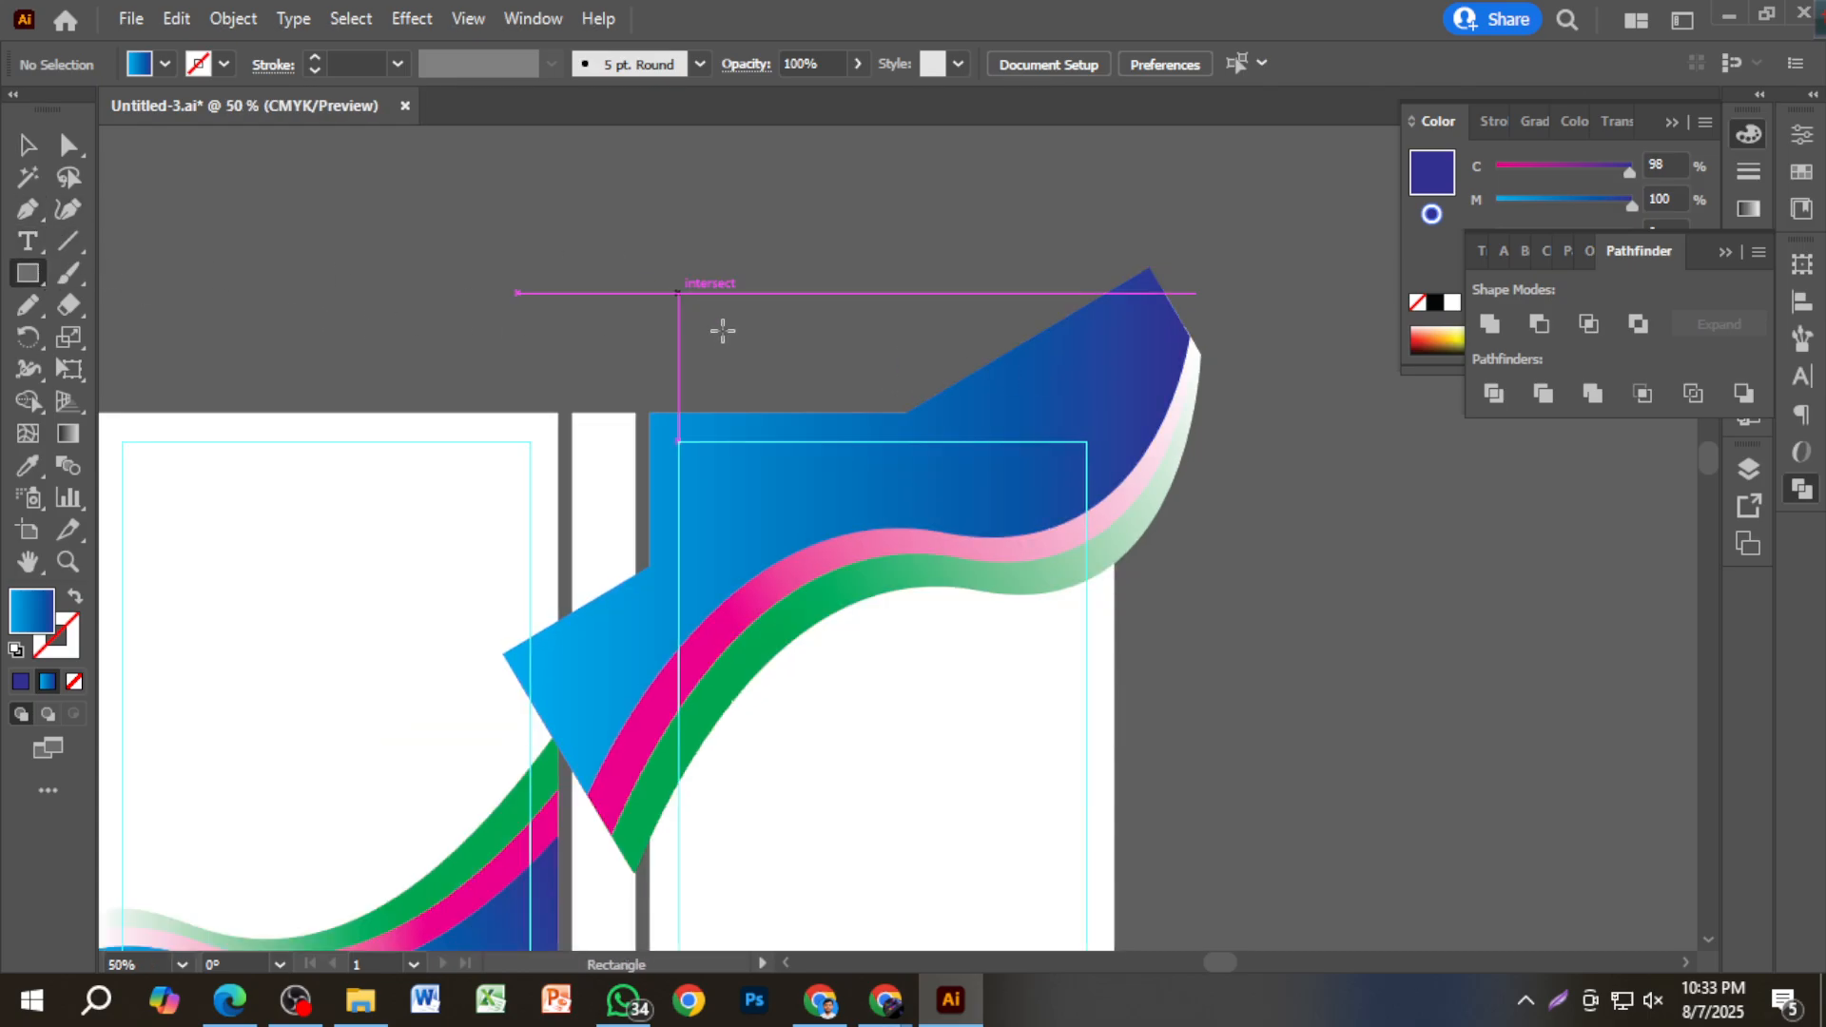
scroll(685, 321, "down", 2)
left_click_drag(656, 317, 1113, 781)
left_click(28, 144)
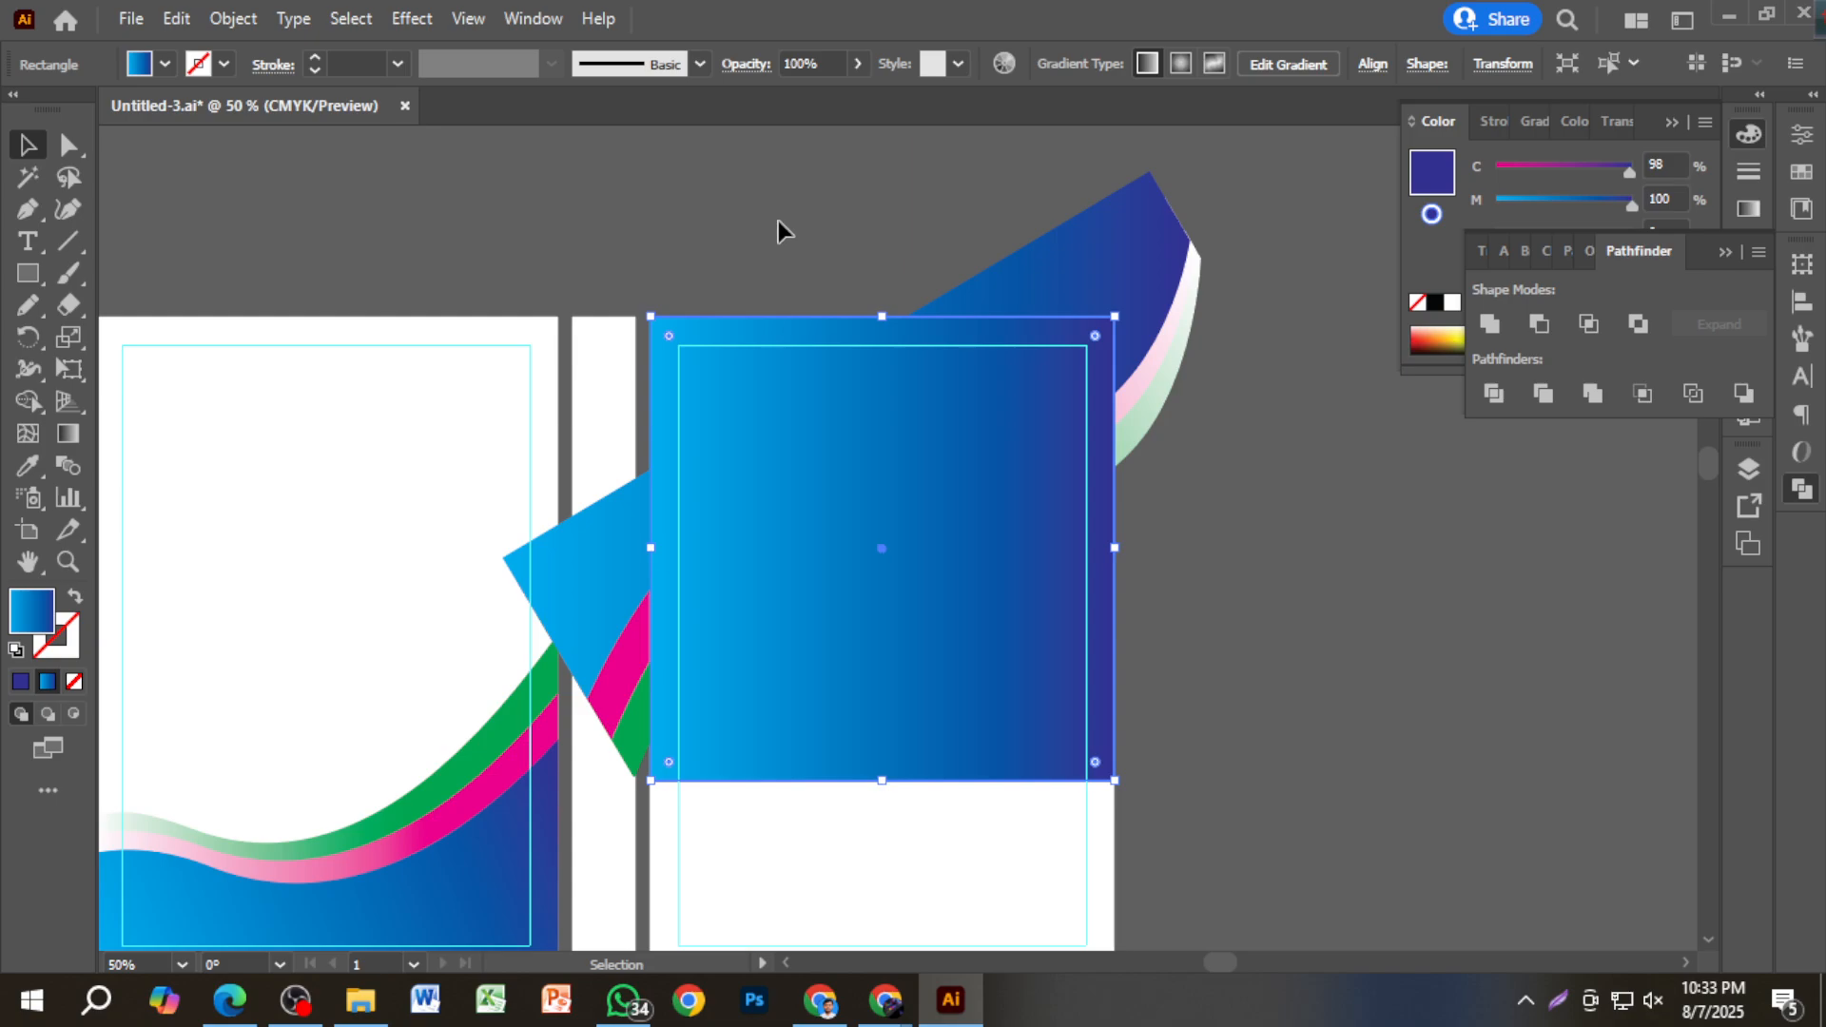
Remove the wave parts overhanging the rectangle on the outer, top and spine sides with Shape Builder.
left_click_drag(778, 220, 1159, 650)
left_click(28, 401)
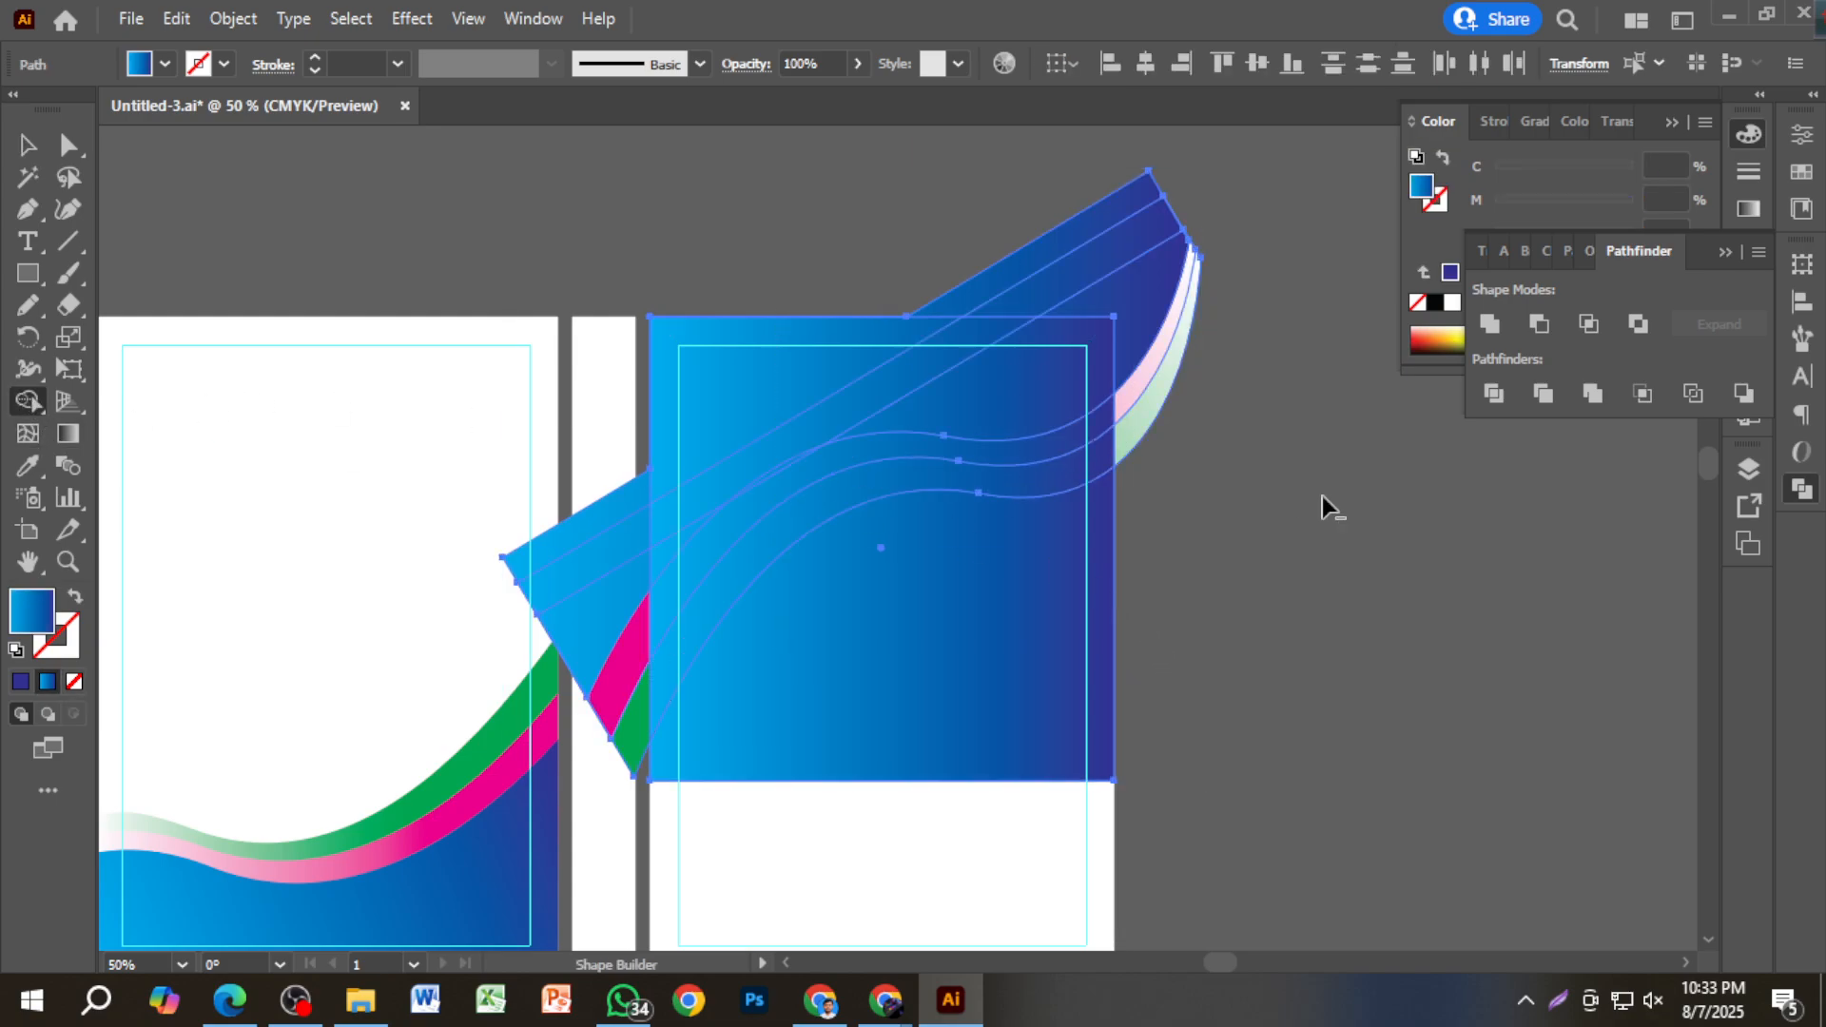
mouse_move(1244, 509)
left_mouse_down()
mouse_move(1163, 306)
mouse_move(1085, 233)
left_mouse_up()
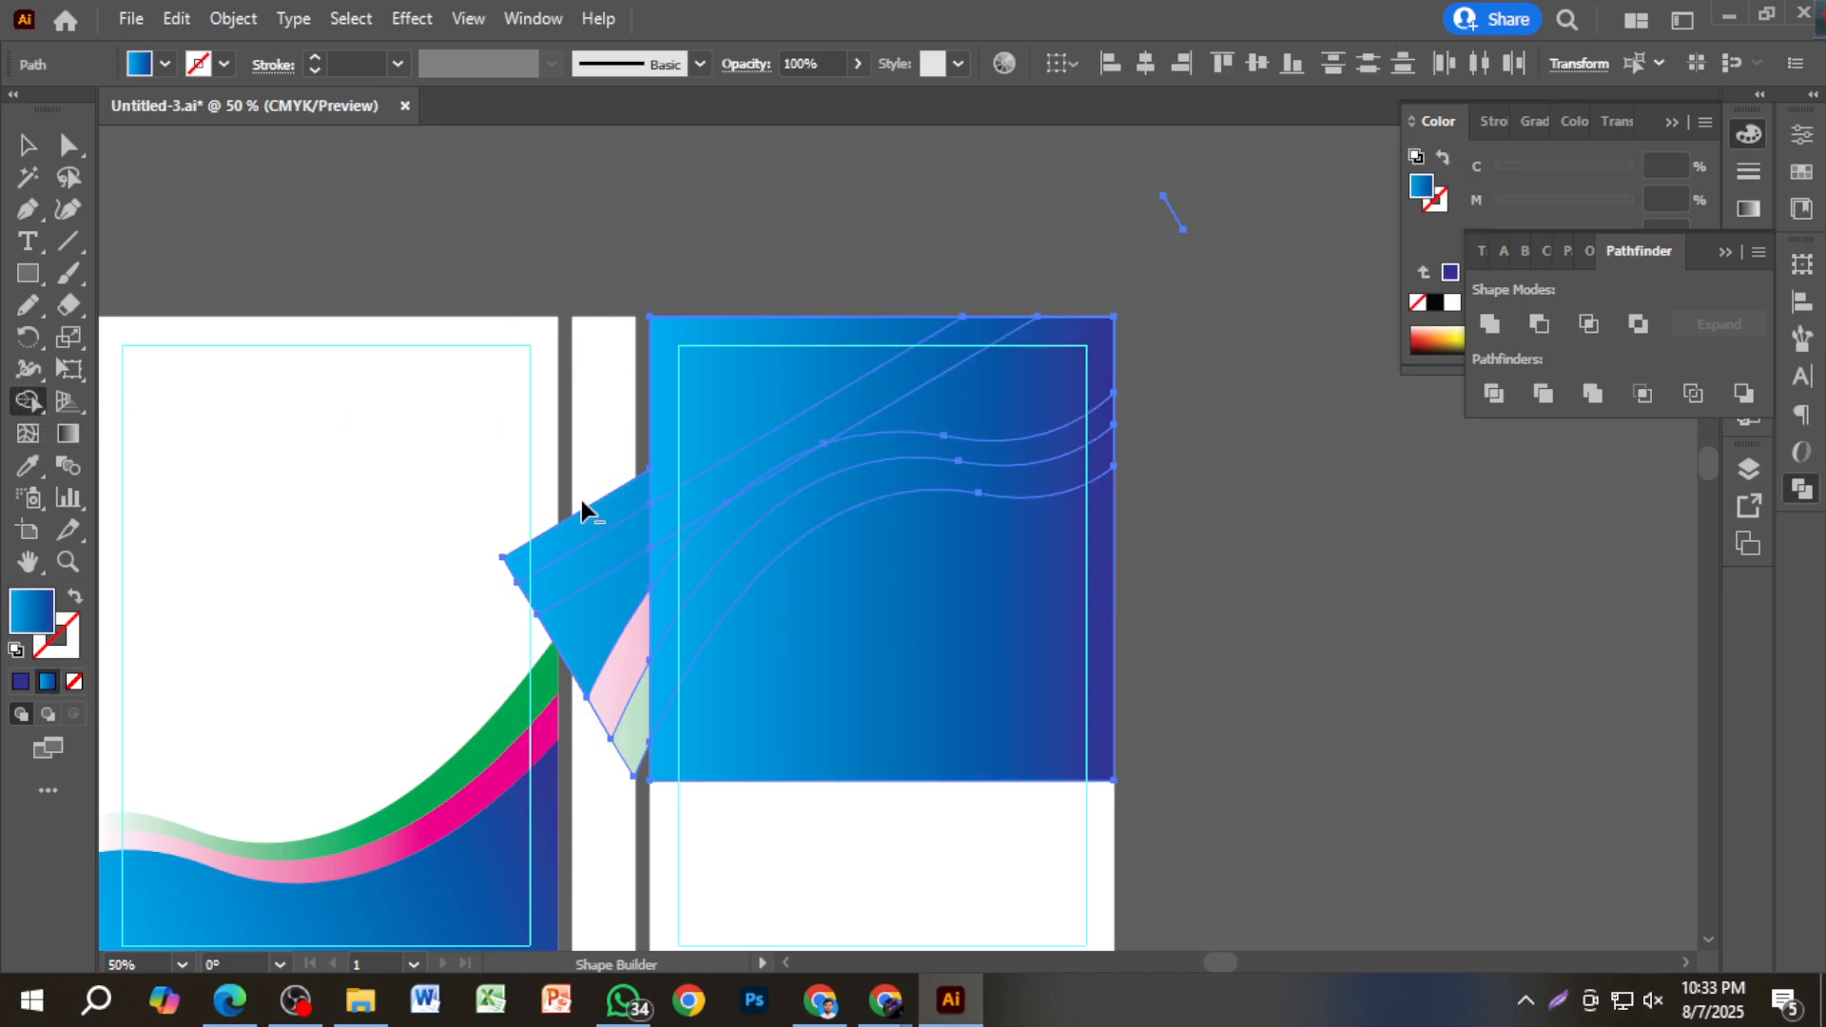
left_click_drag(583, 512, 637, 771)
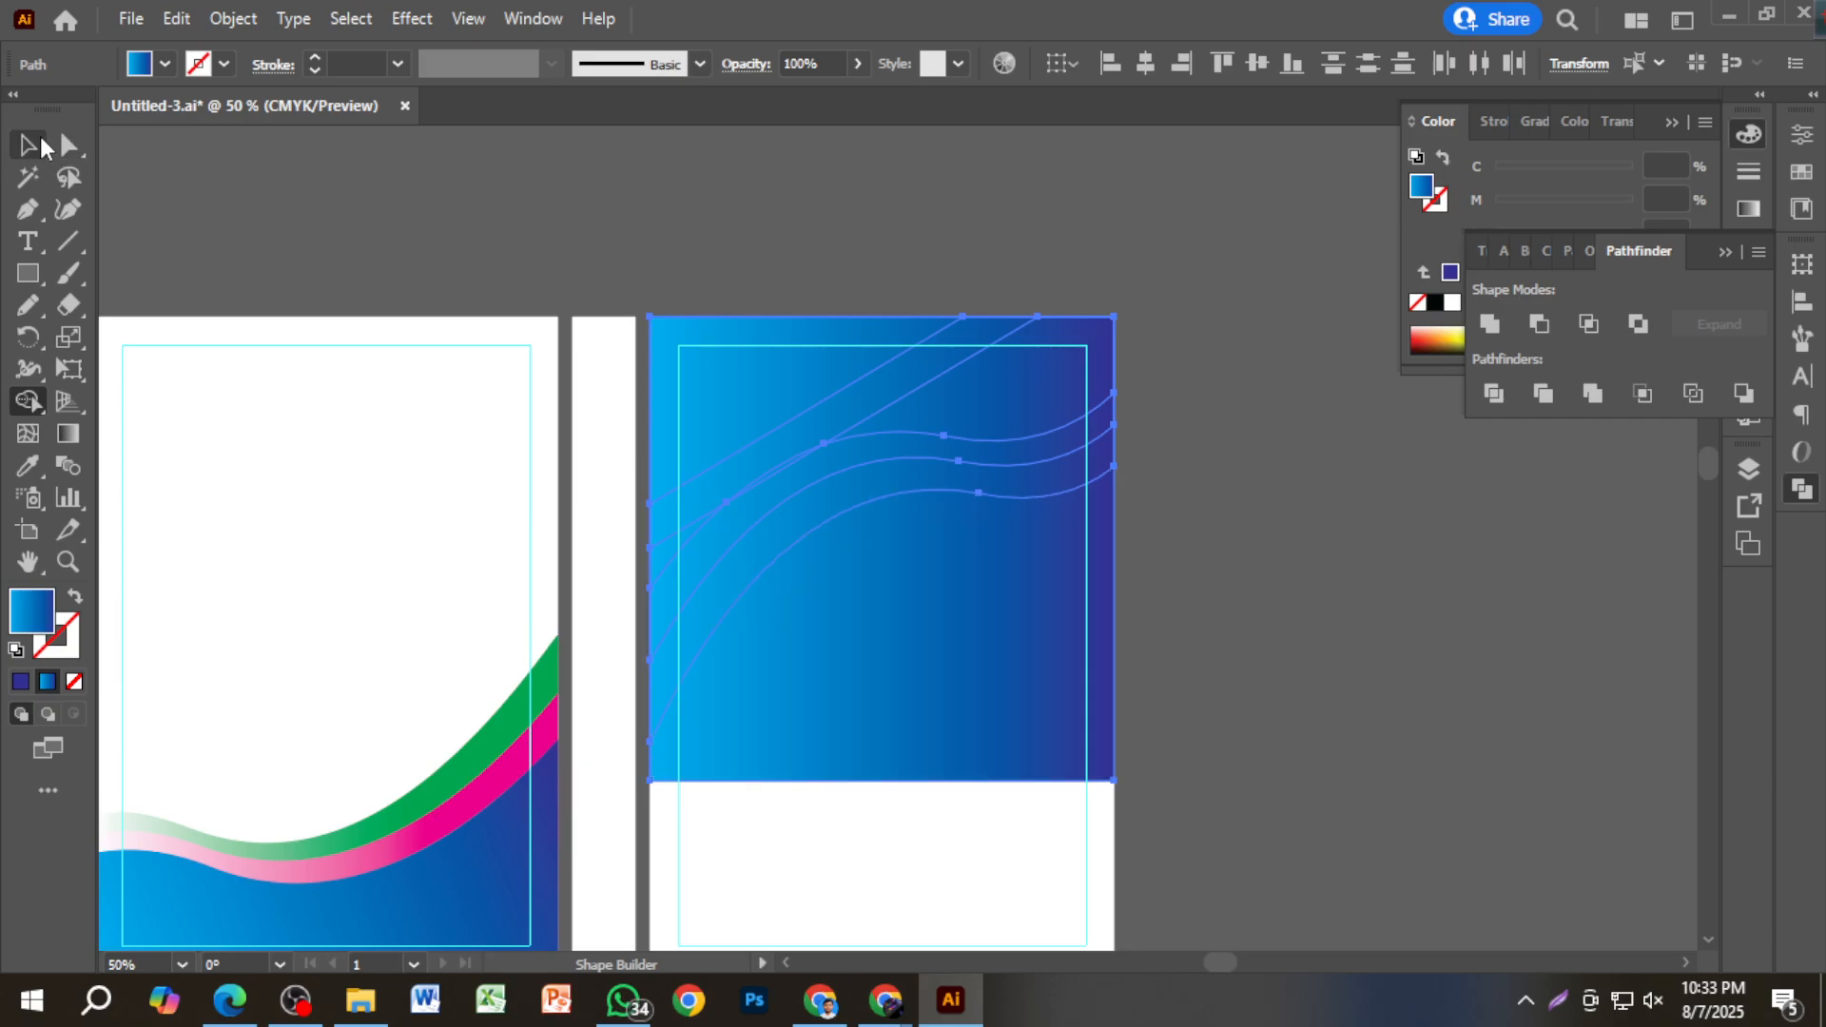
Send the blue gradient rectangle covering the right cover to the back and clear the selection.
left_click(41, 148)
left_click(812, 196)
left_click(1006, 720)
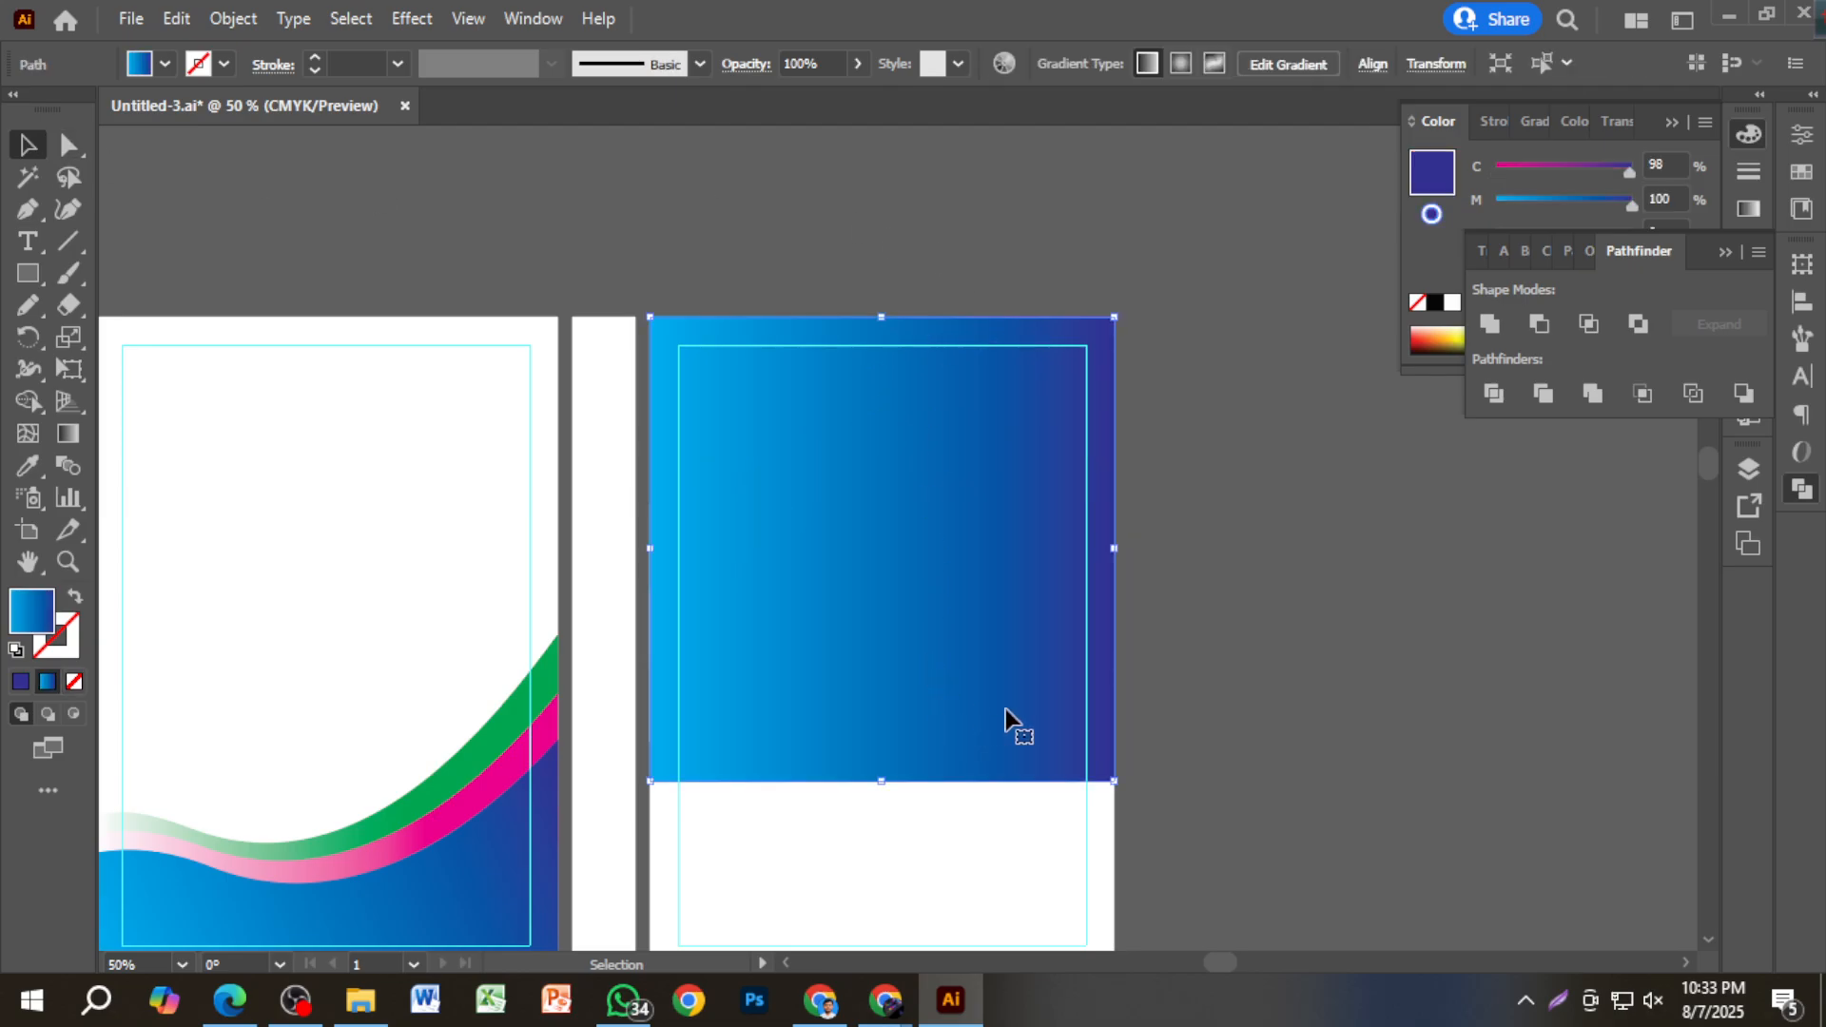
key("ctrl+shift+bracketleft")
left_click(1298, 686)
key("ctrl+0")
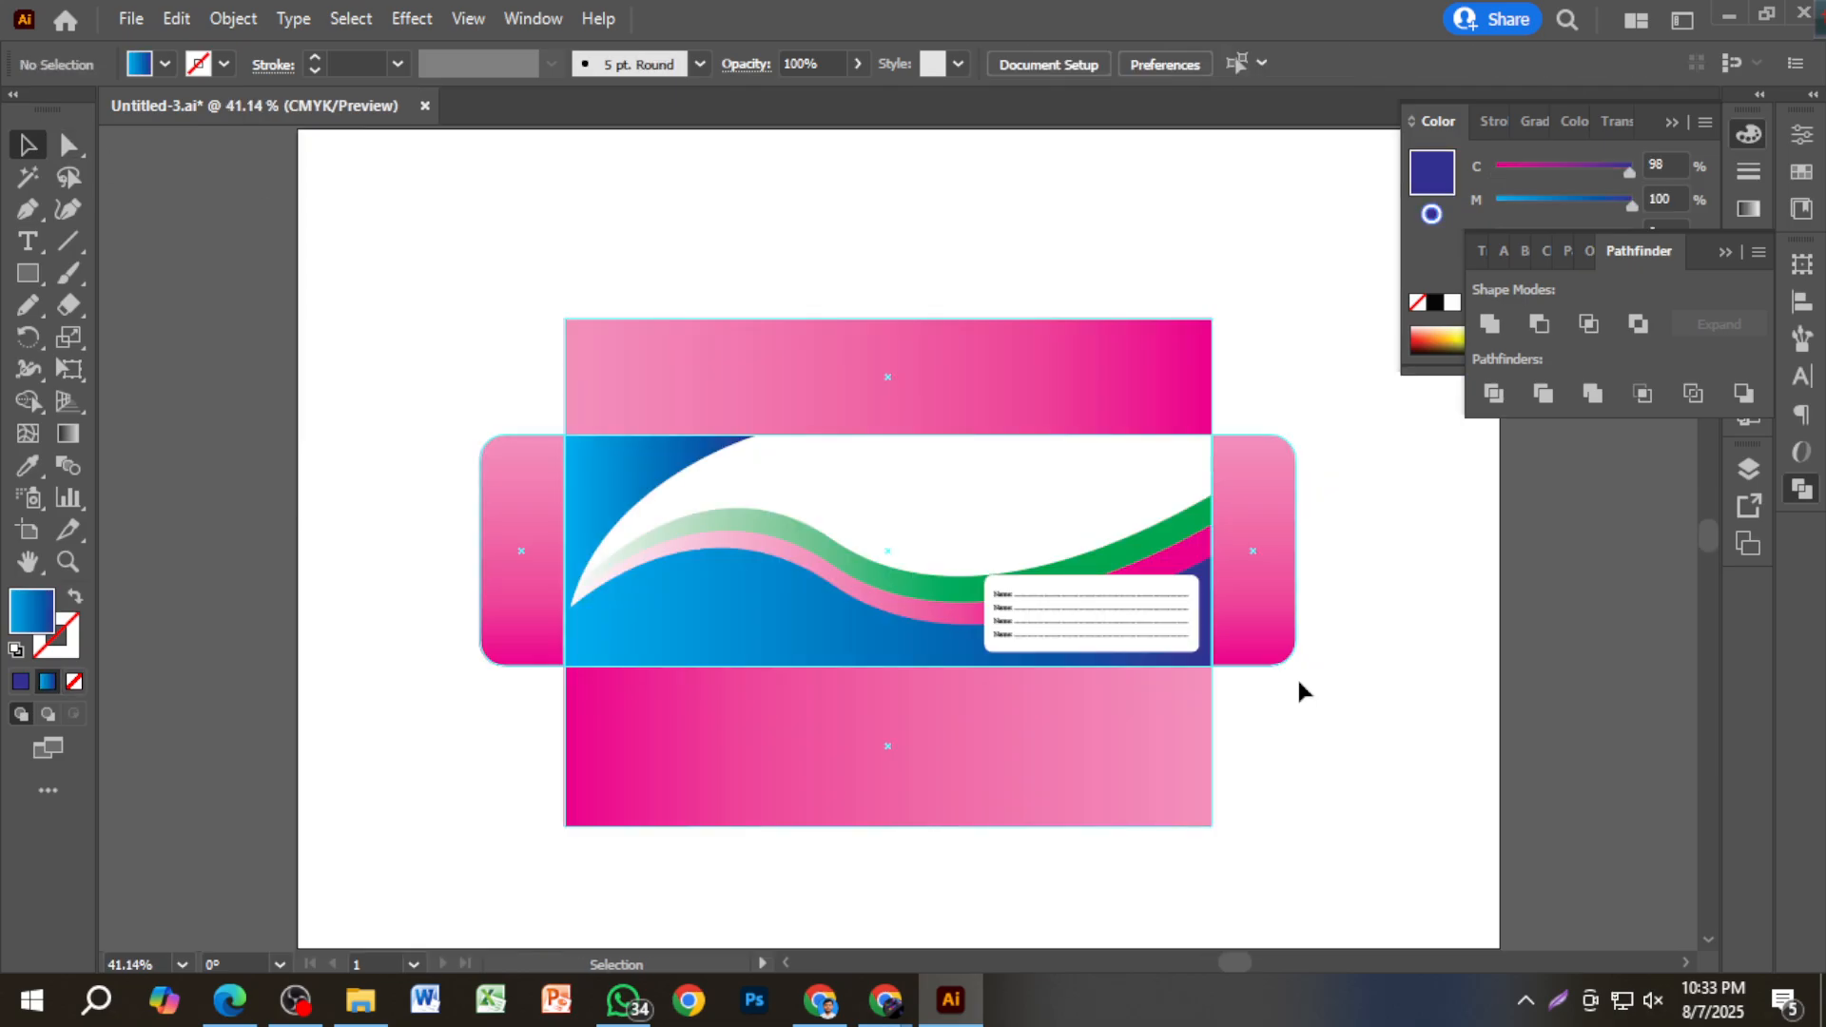
scroll(1298, 677, "down", 3)
scroll(1176, 538, "up", 2)
scroll(854, 381, "up", 1)
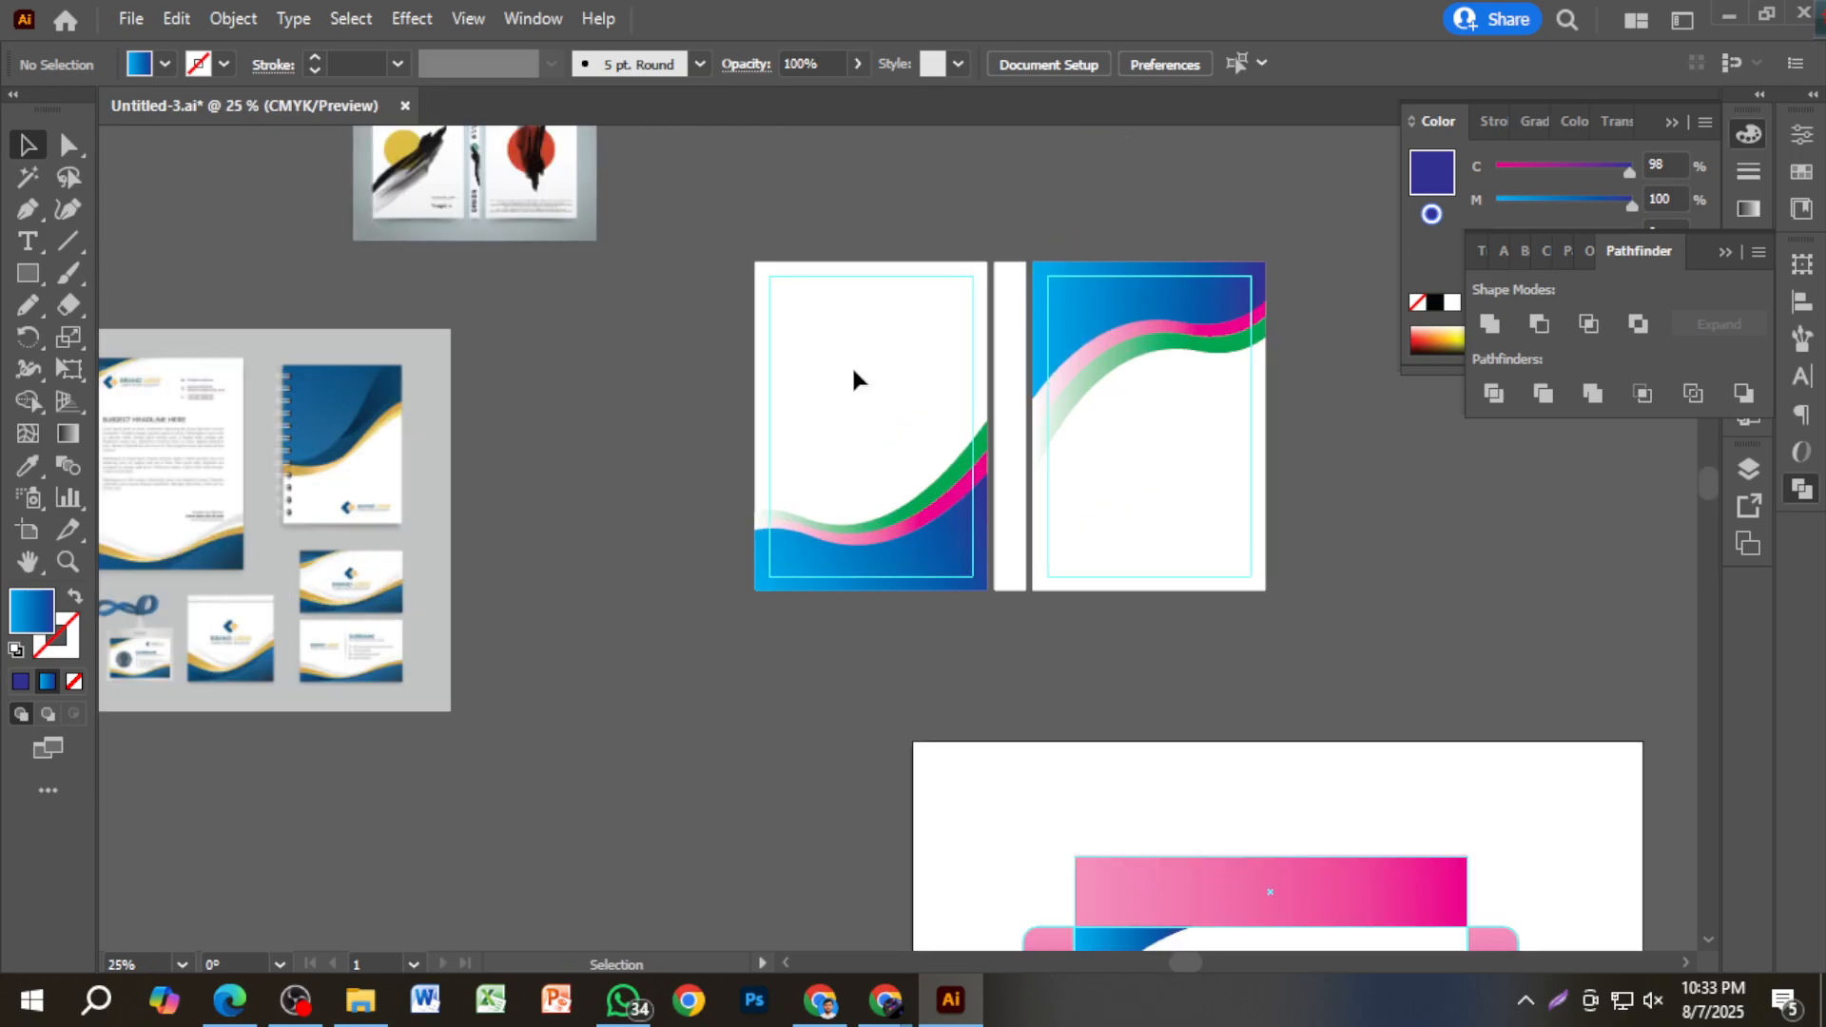
scroll(1058, 357, "up", 1)
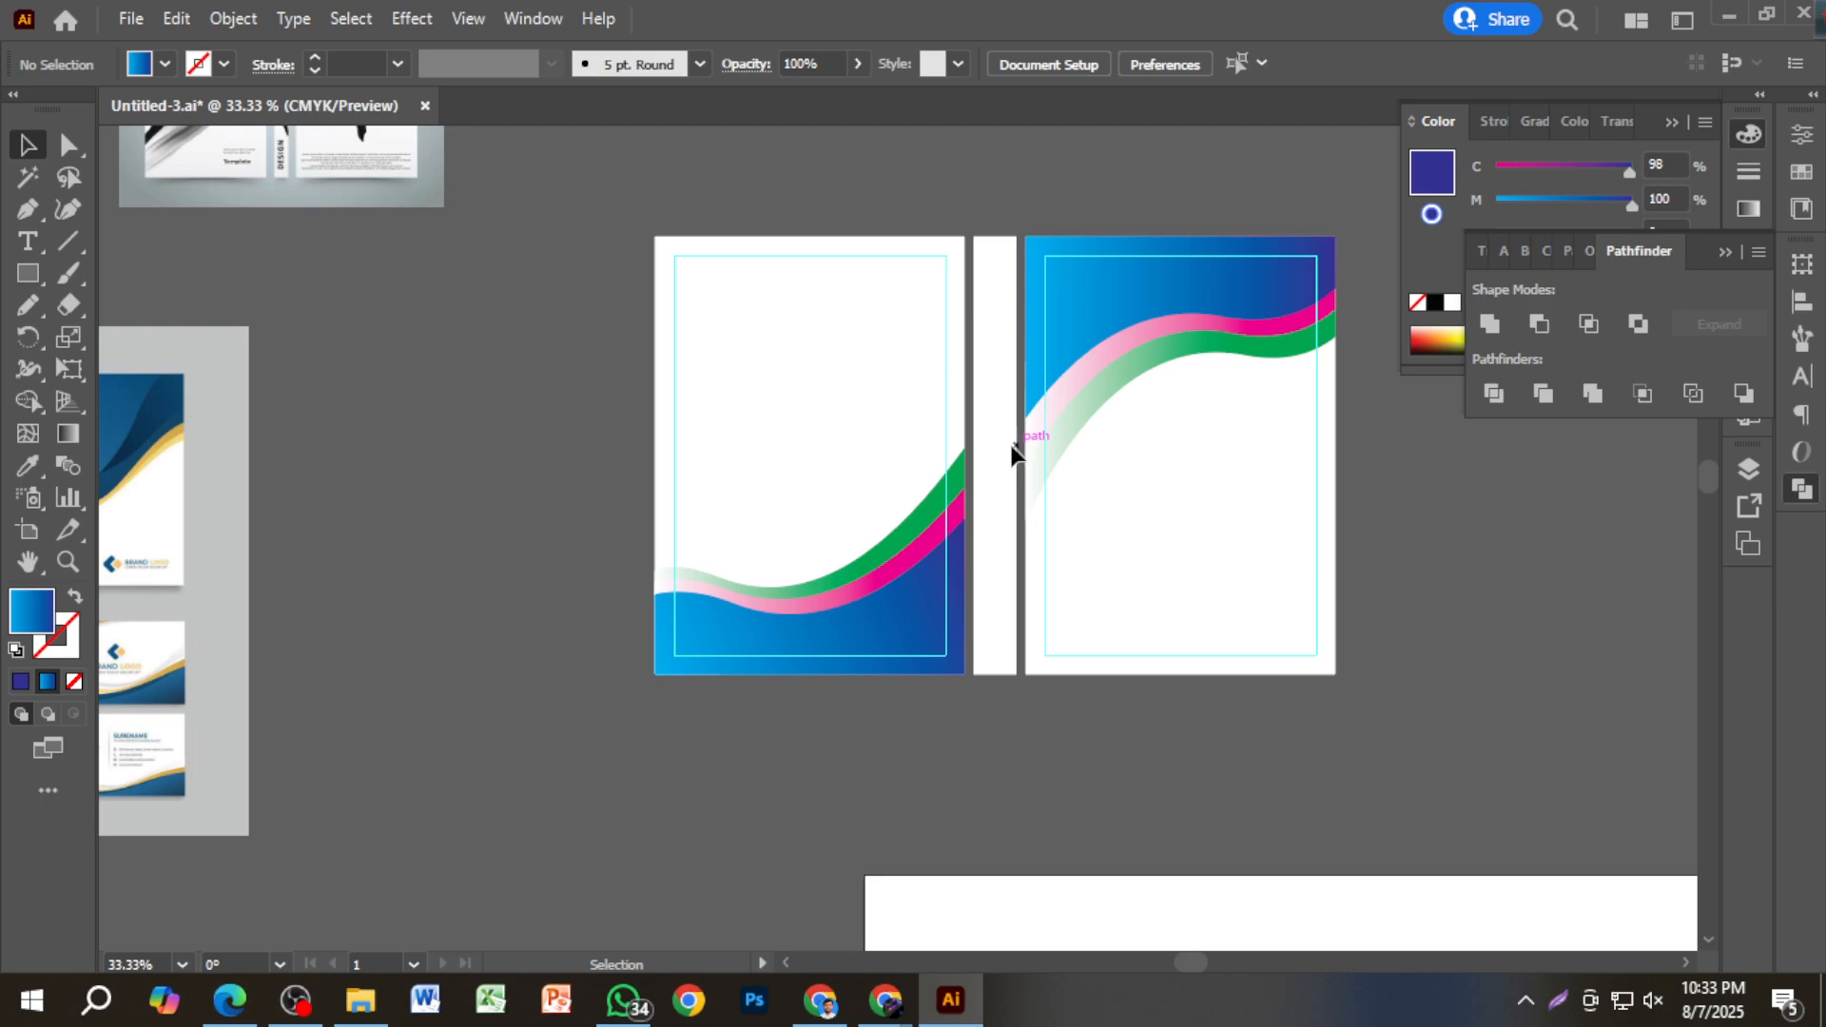
scroll(946, 630, "up", 2)
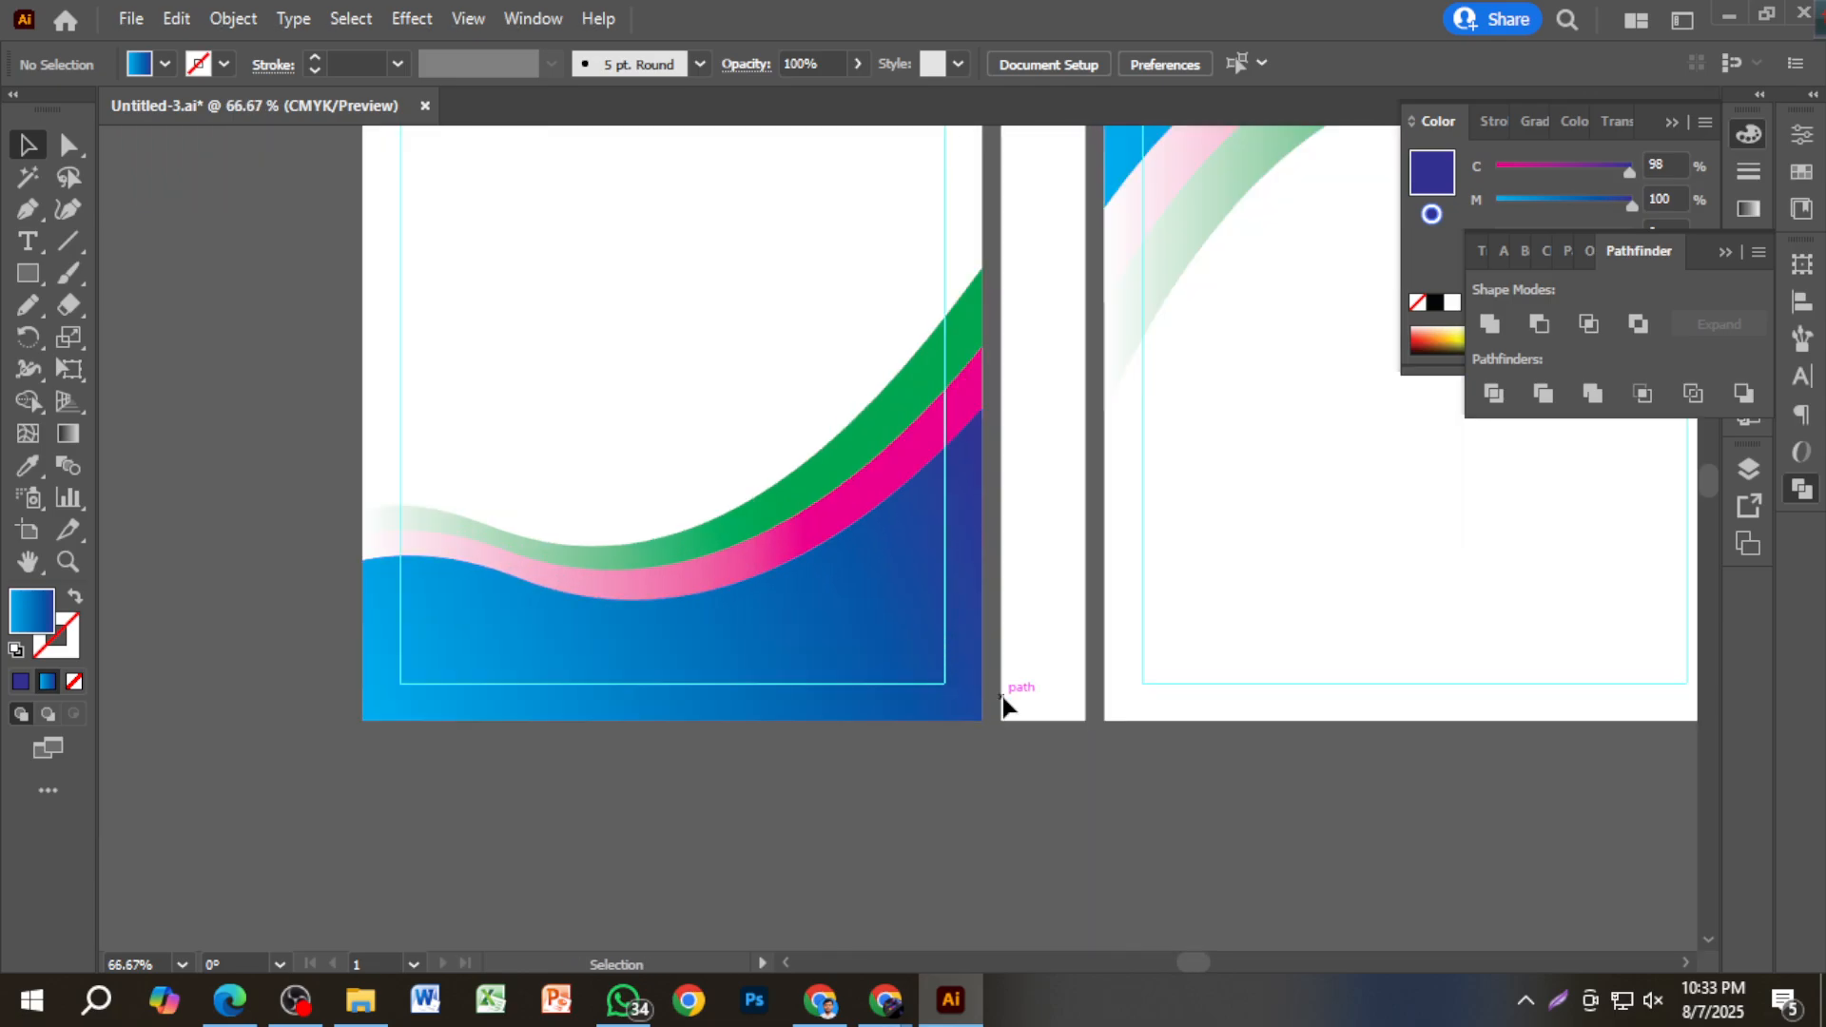
Copy the envelope's white rounded box with its four Name lines onto the left cover's lower spine-side area.
scroll(631, 501, "down", 4)
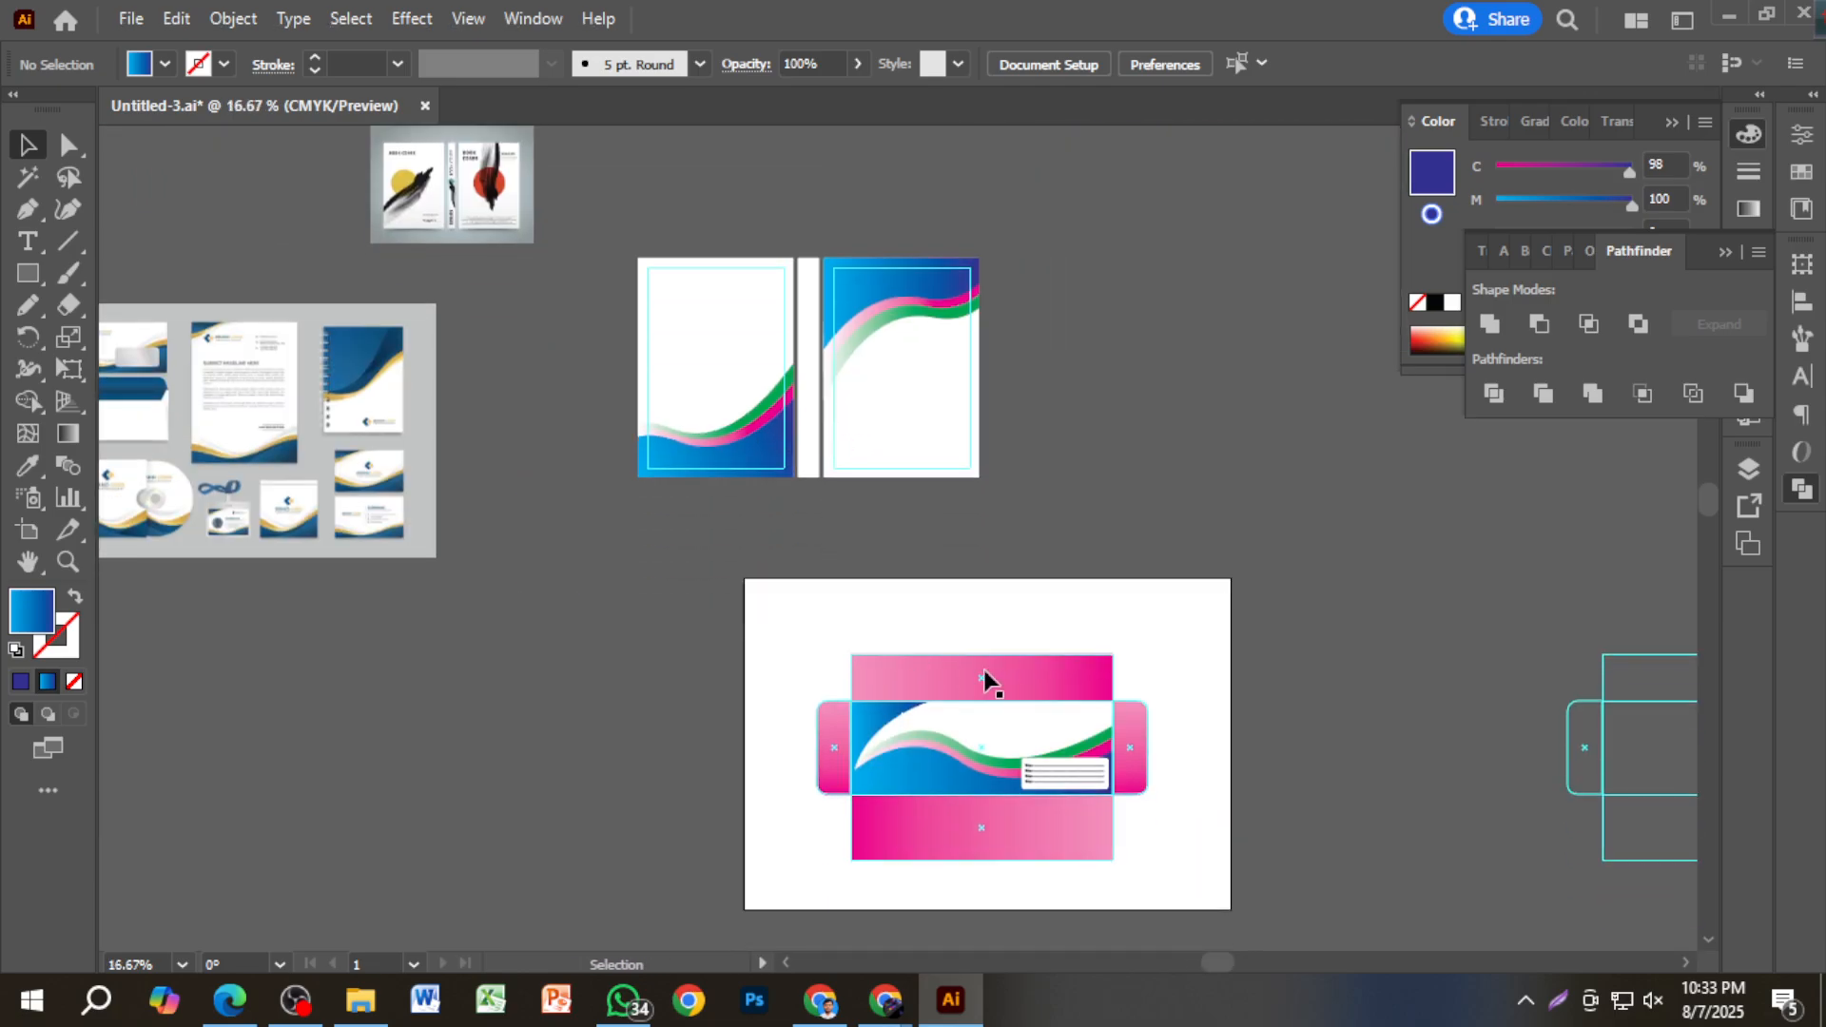
scroll(1213, 738, "up", 2)
scroll(1055, 716, "up", 3)
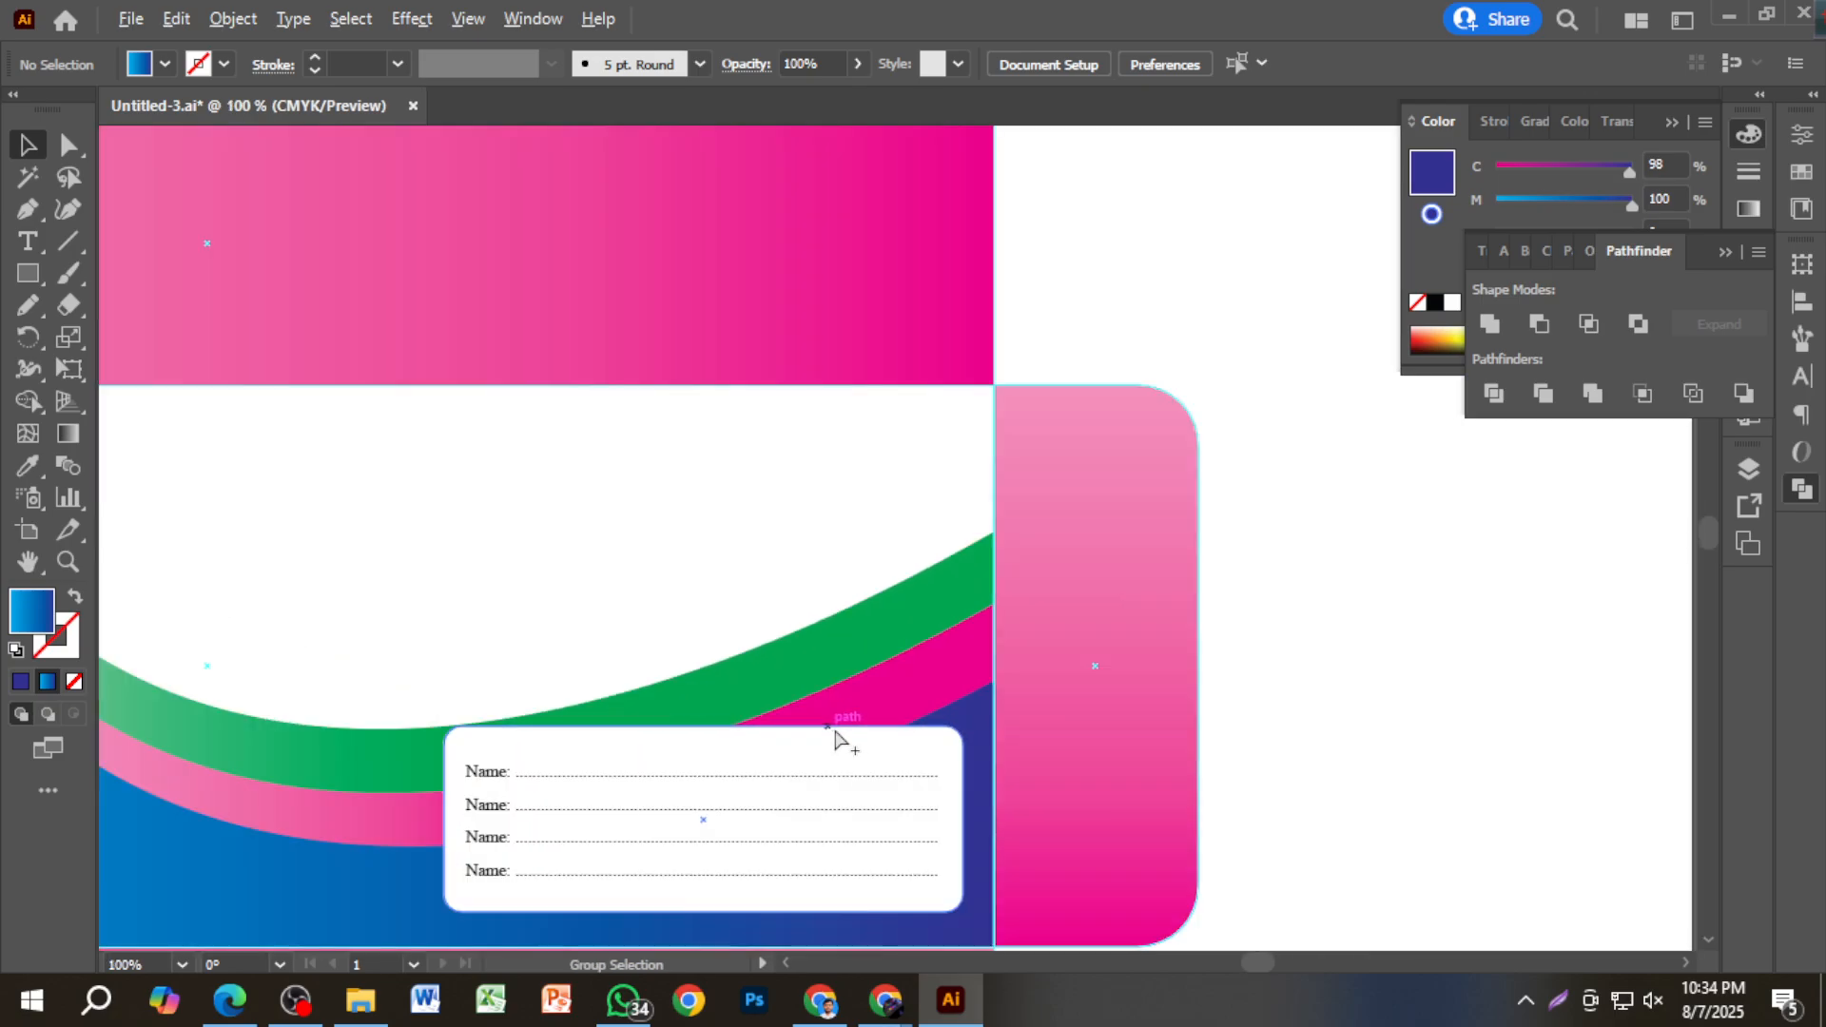
left_click(807, 666)
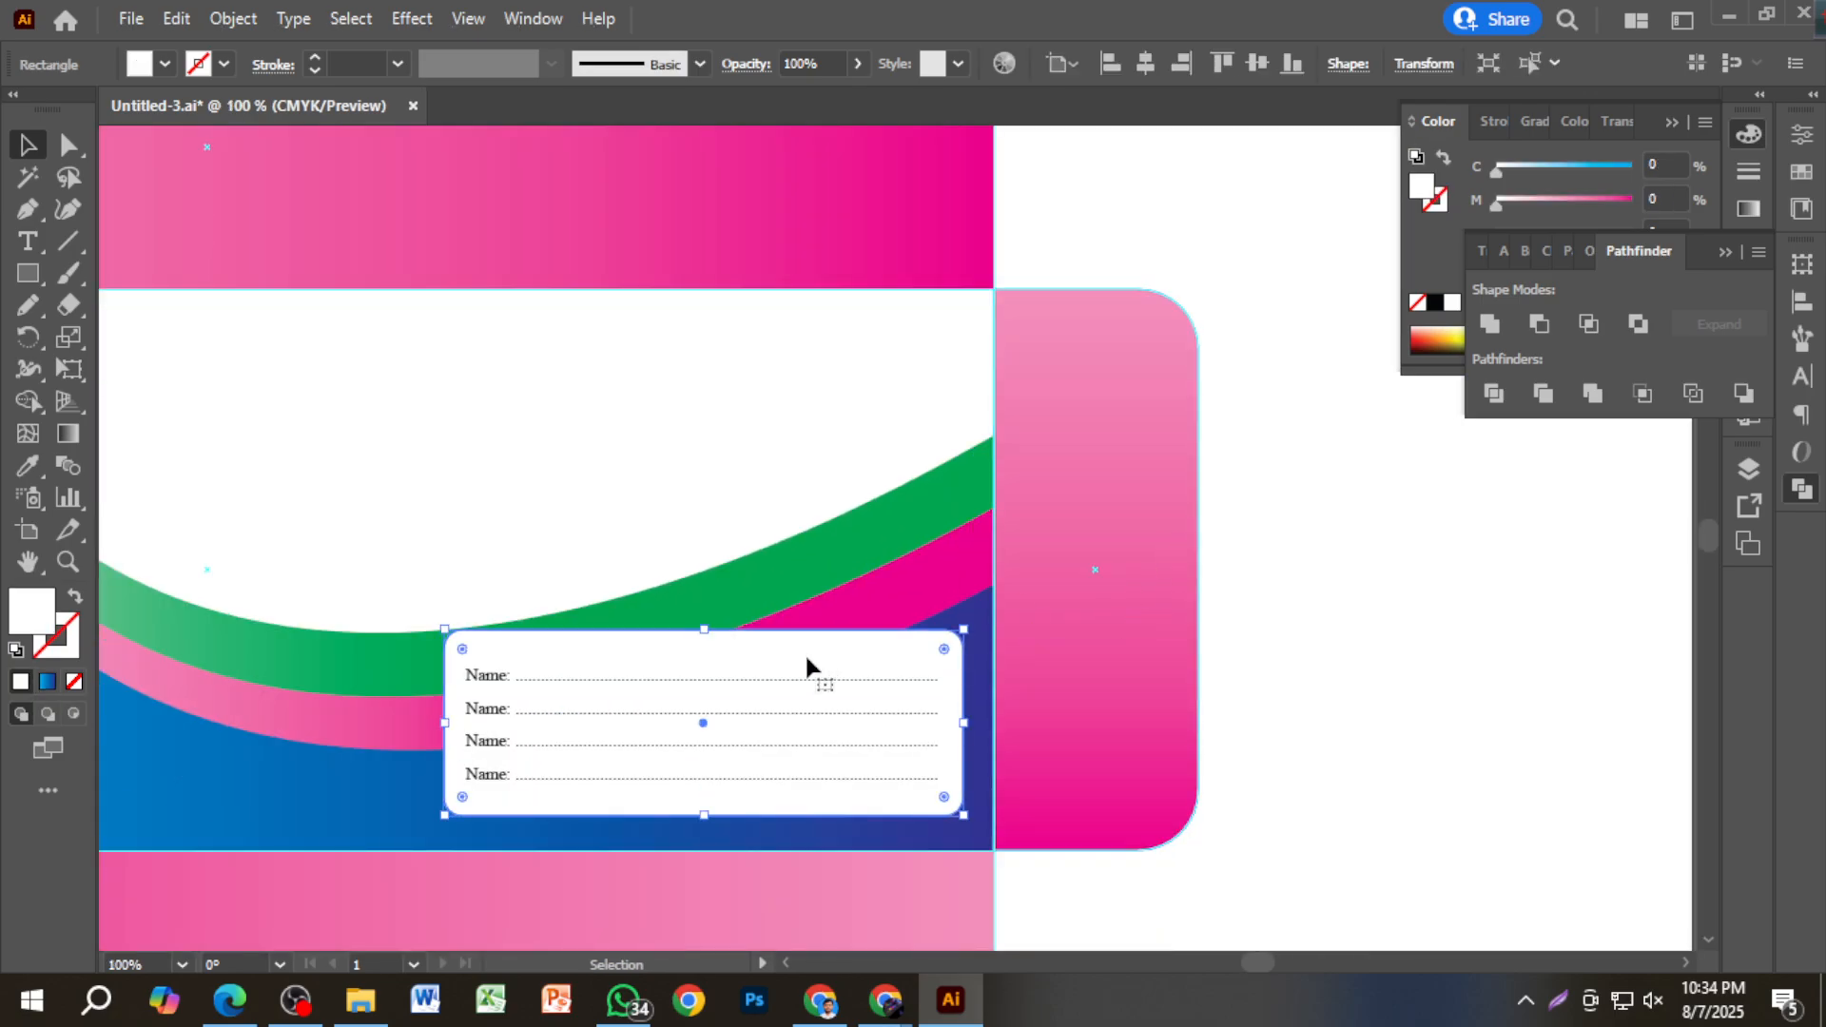
left_click(521, 681, "shift")
left_click(492, 714, "shift")
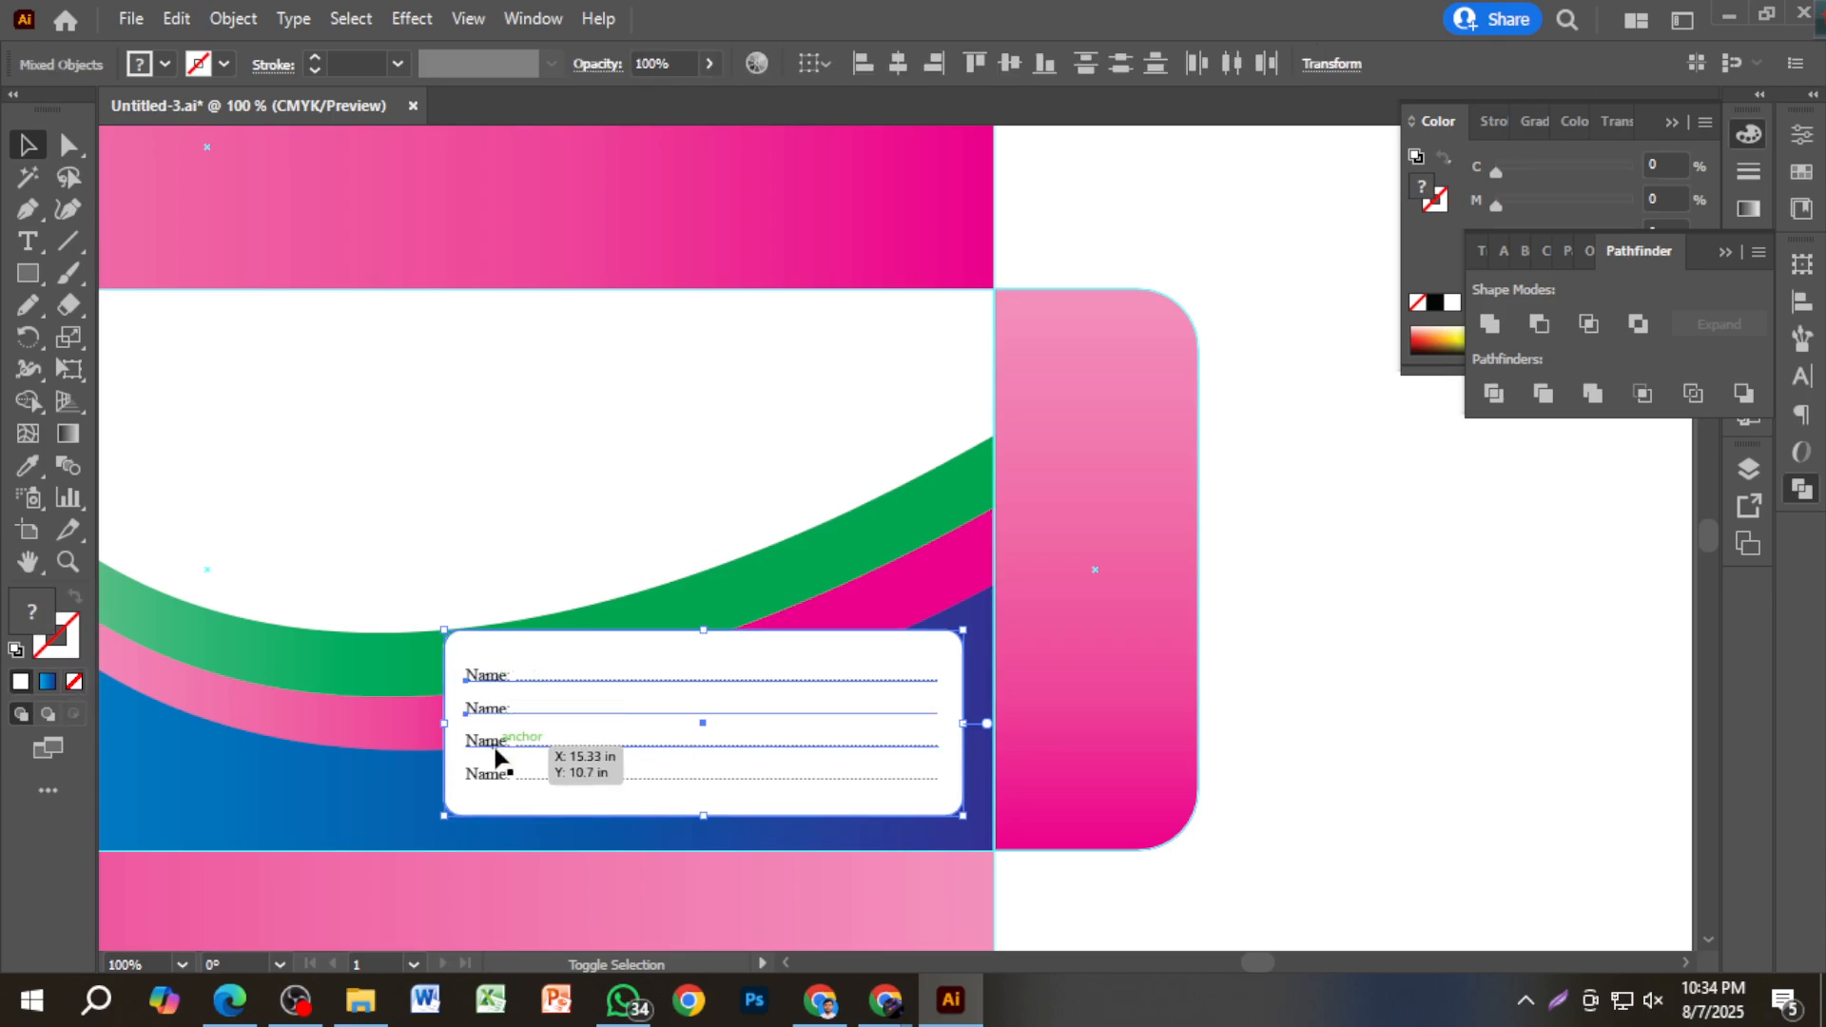
left_click(494, 748, "shift")
left_click(497, 780, "shift")
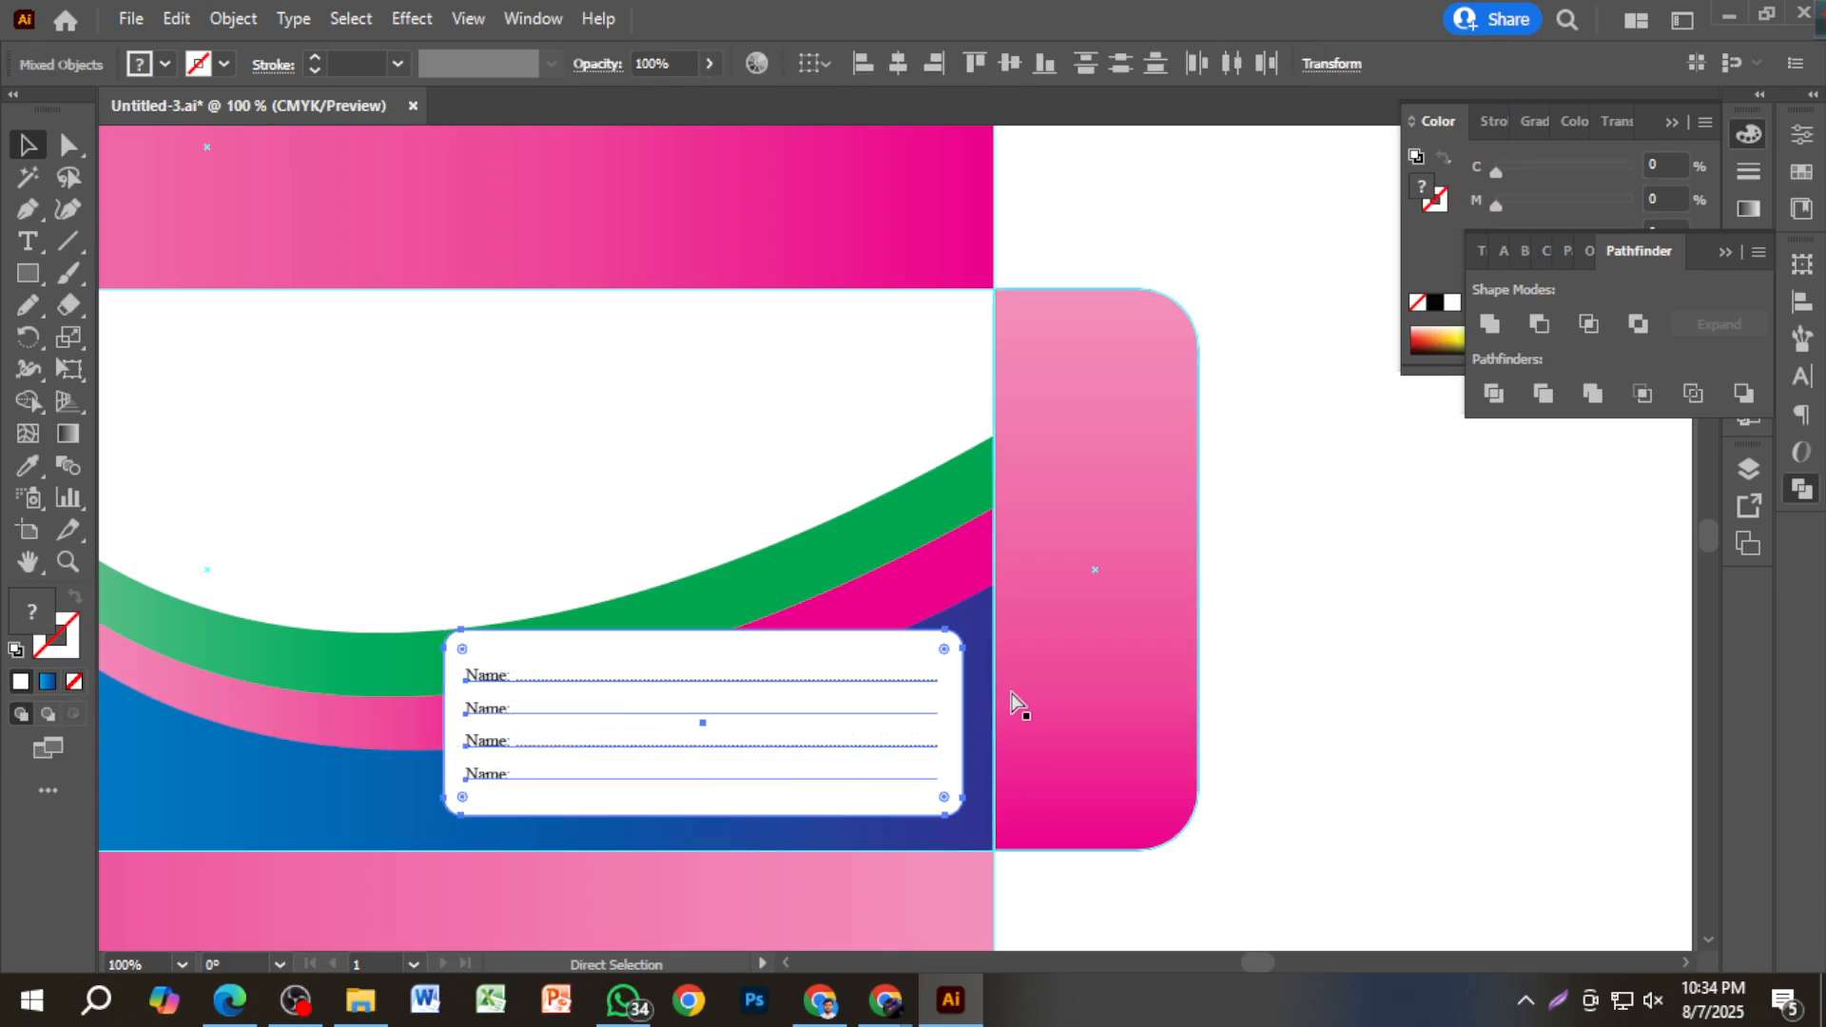
scroll(1037, 676, "down", 4)
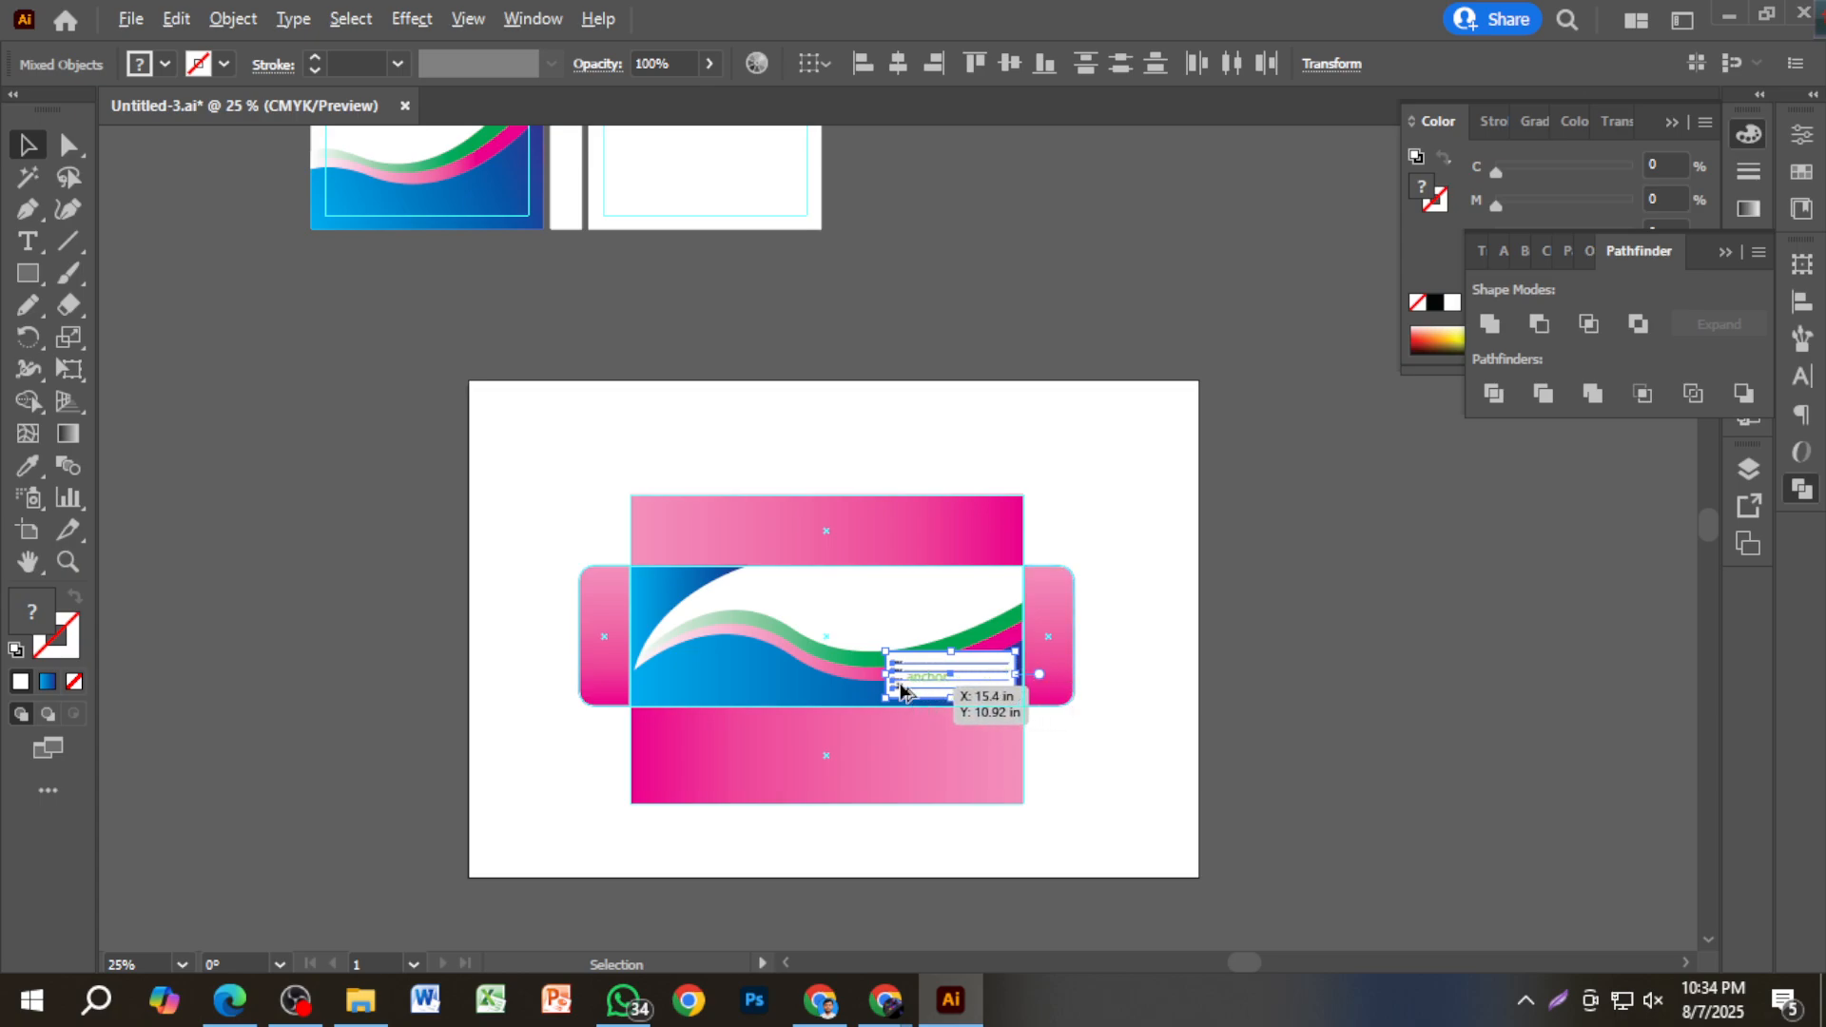
left_click_drag(923, 697, 433, 202)
scroll(430, 198, "up", 6)
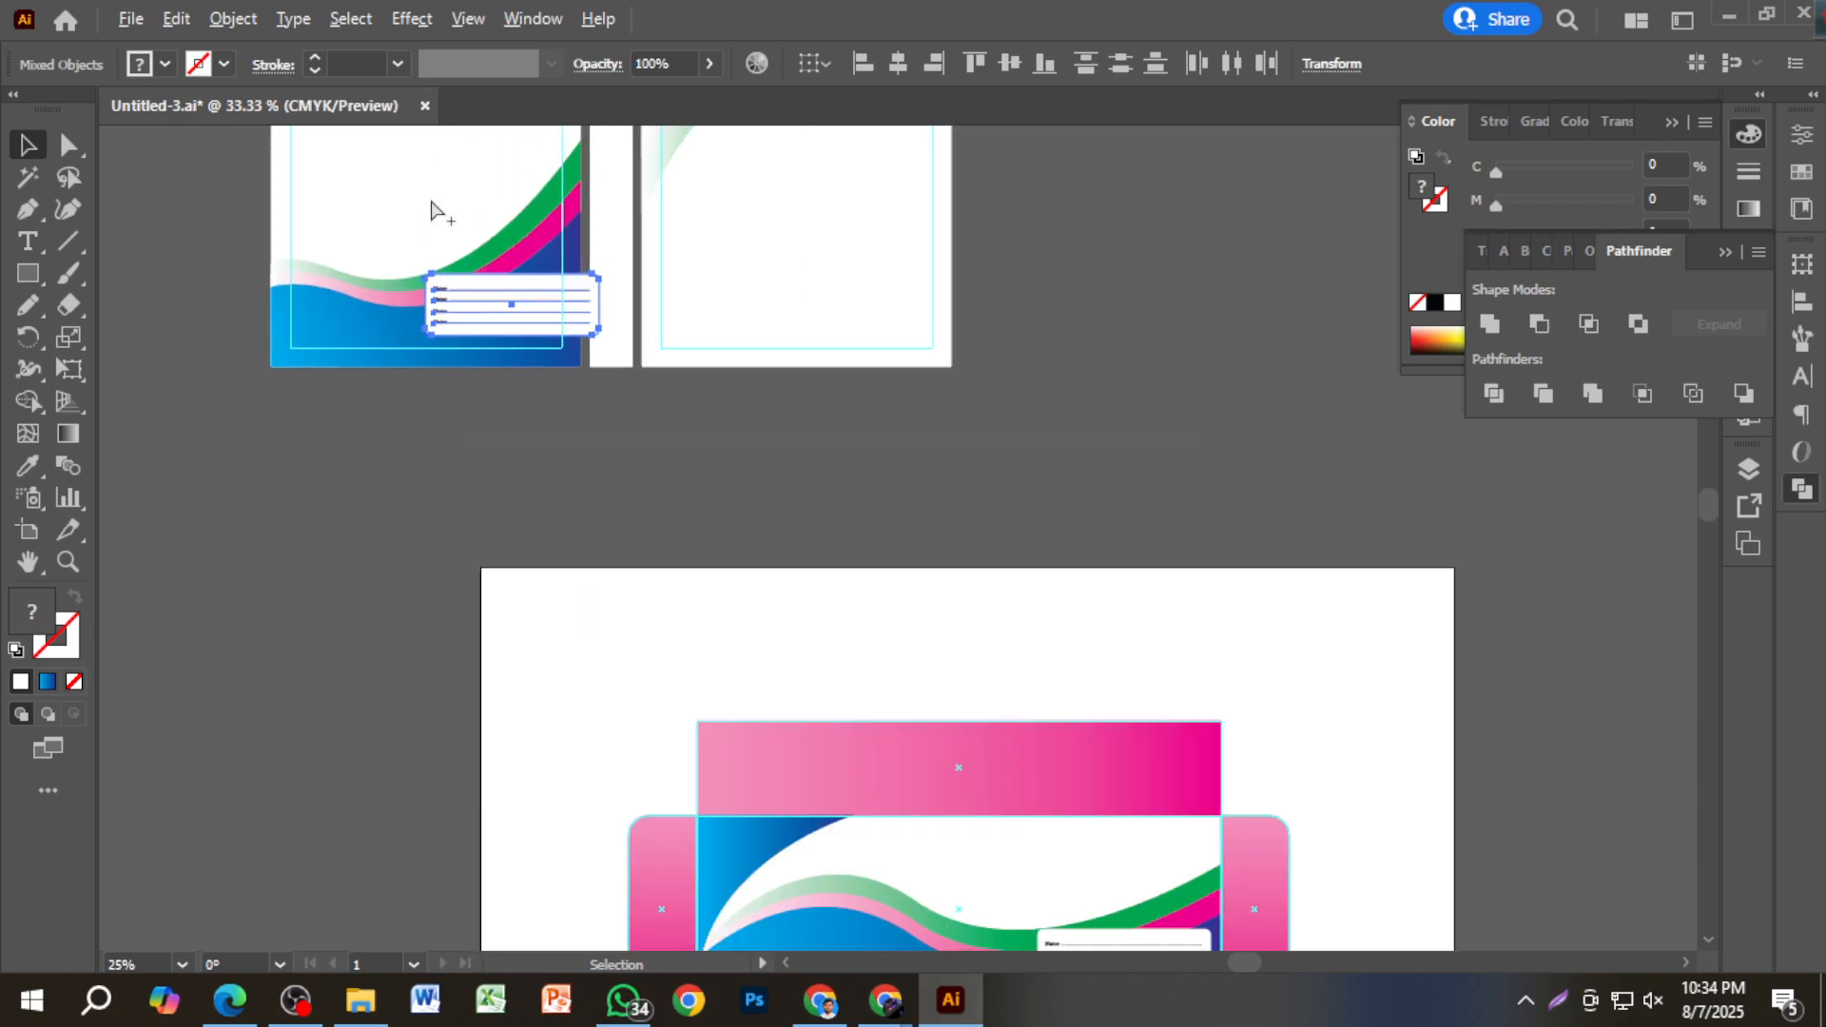
Scale down the copied name box and fit it into the left cover's lower spine-side corner of the margin guides.
left_click_drag(655, 302, 698, 466)
scroll(487, 350, "down", 2)
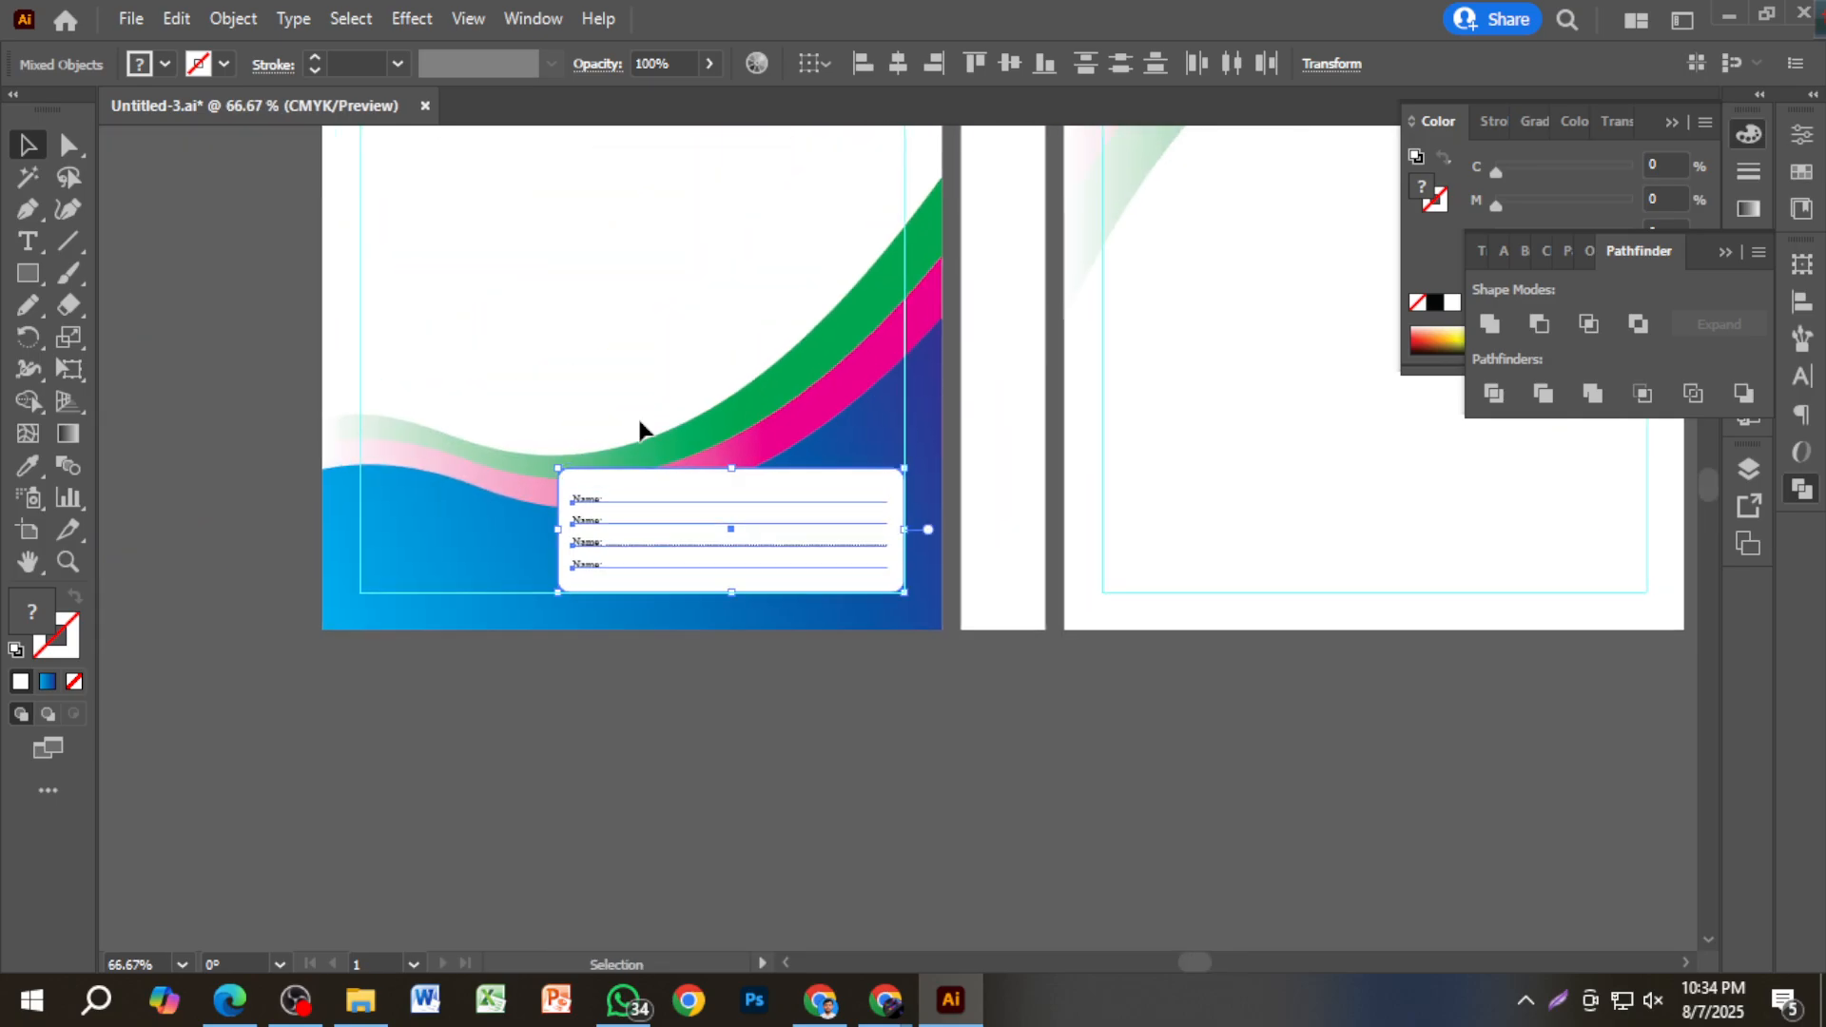
left_click_drag(568, 532, 612, 530)
left_click_drag(757, 546, 812, 563)
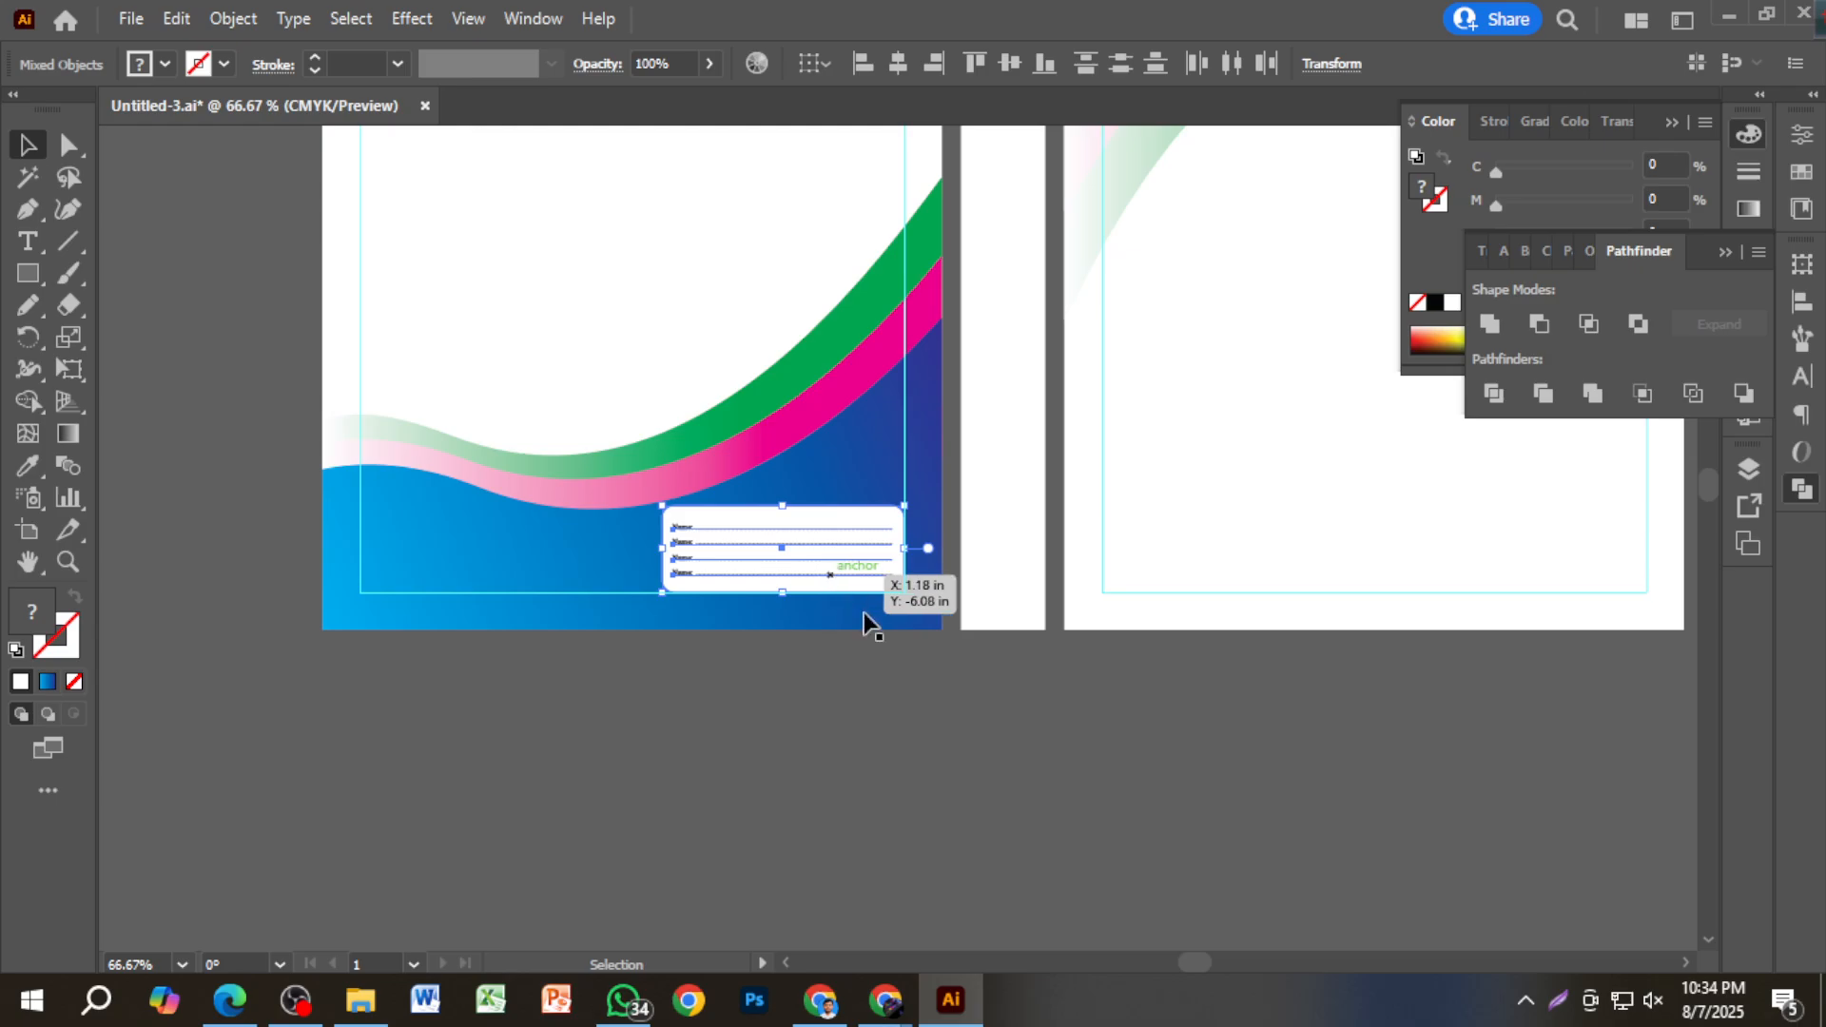
left_click(957, 674)
scroll(957, 667, "down", 2)
left_click_drag(1172, 560, 1039, 619)
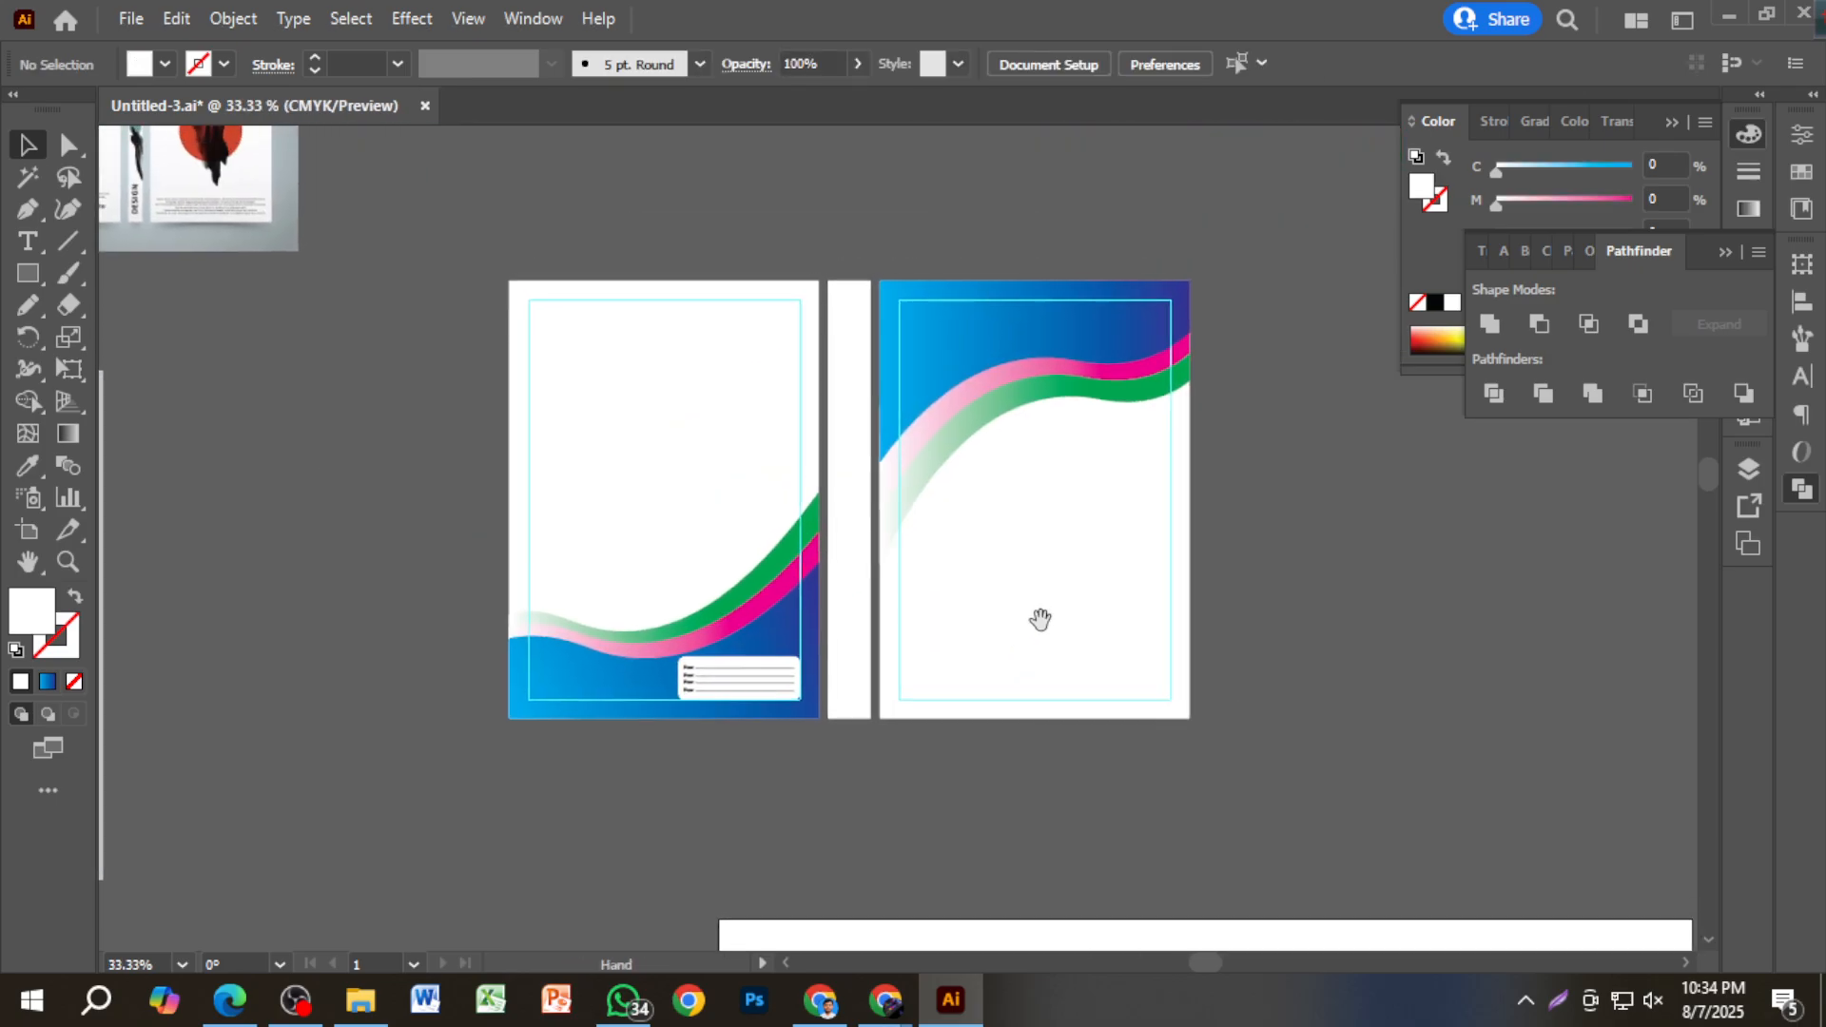
scroll(1046, 500, "up", 1)
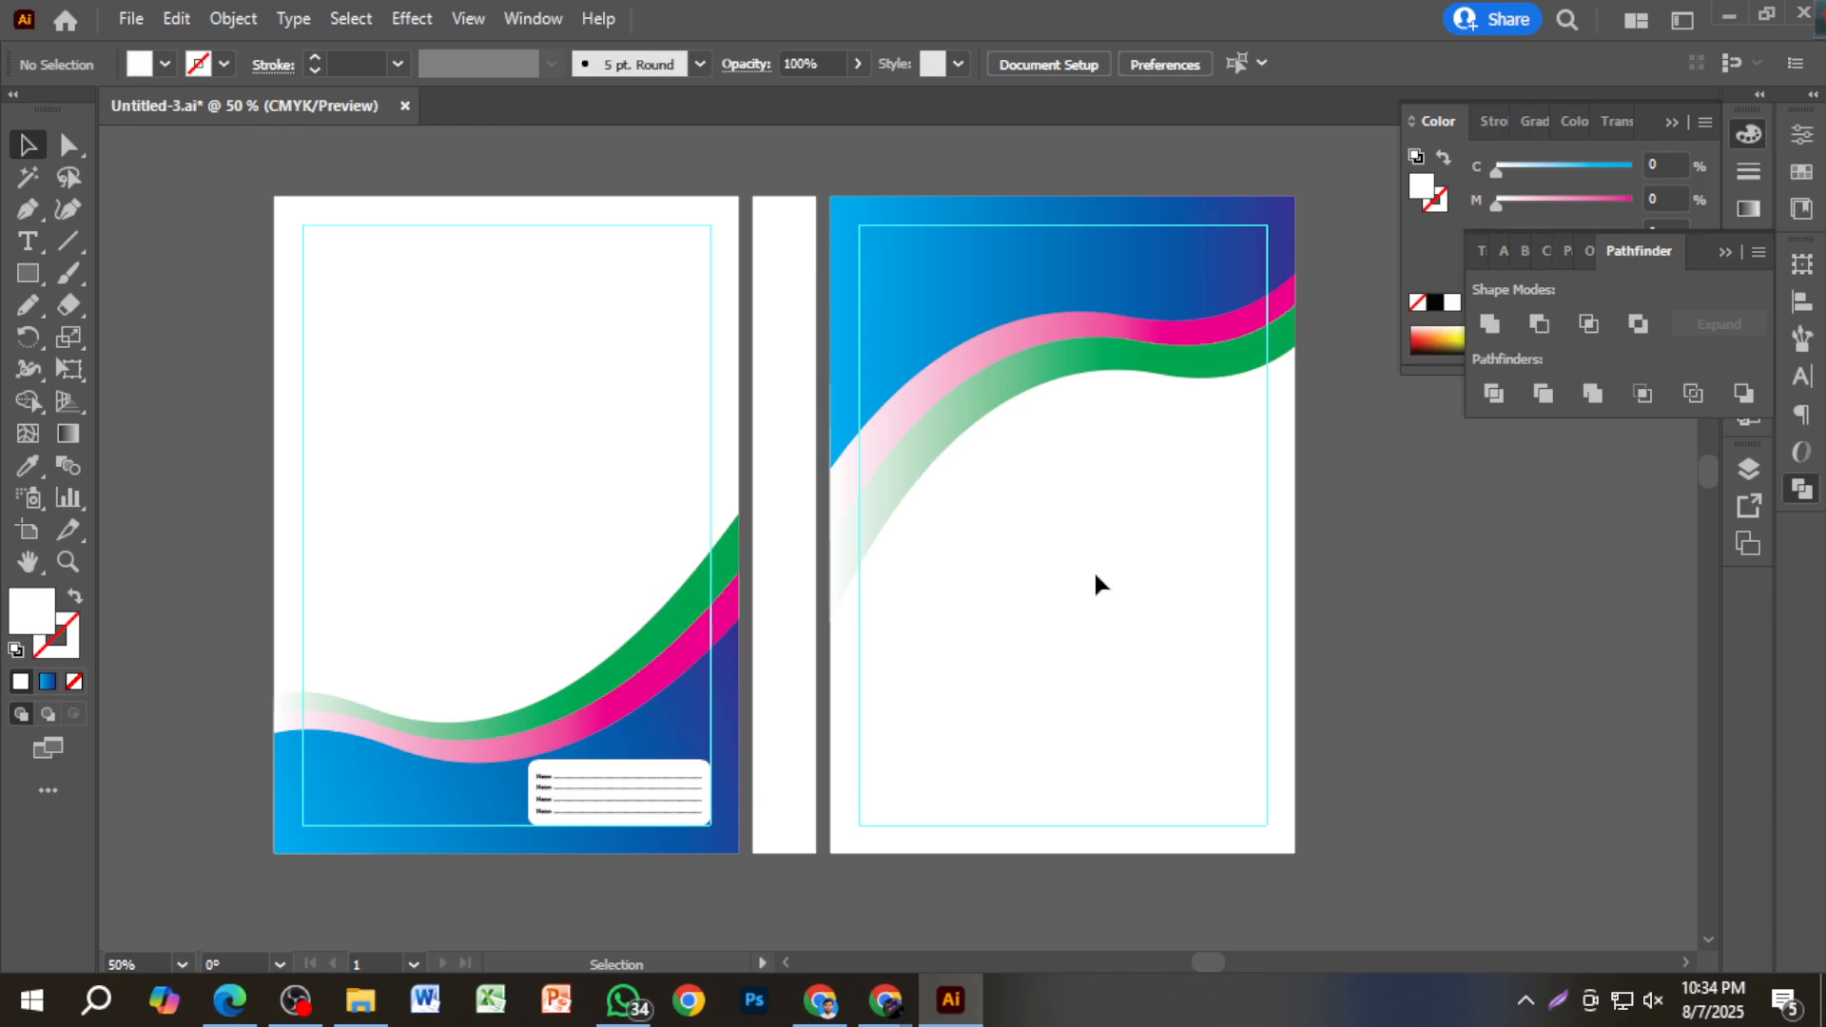
Switch to Chrome, browse the "book cover" image results and select the word "cover" in the search query.
mouse_move(885, 1000)
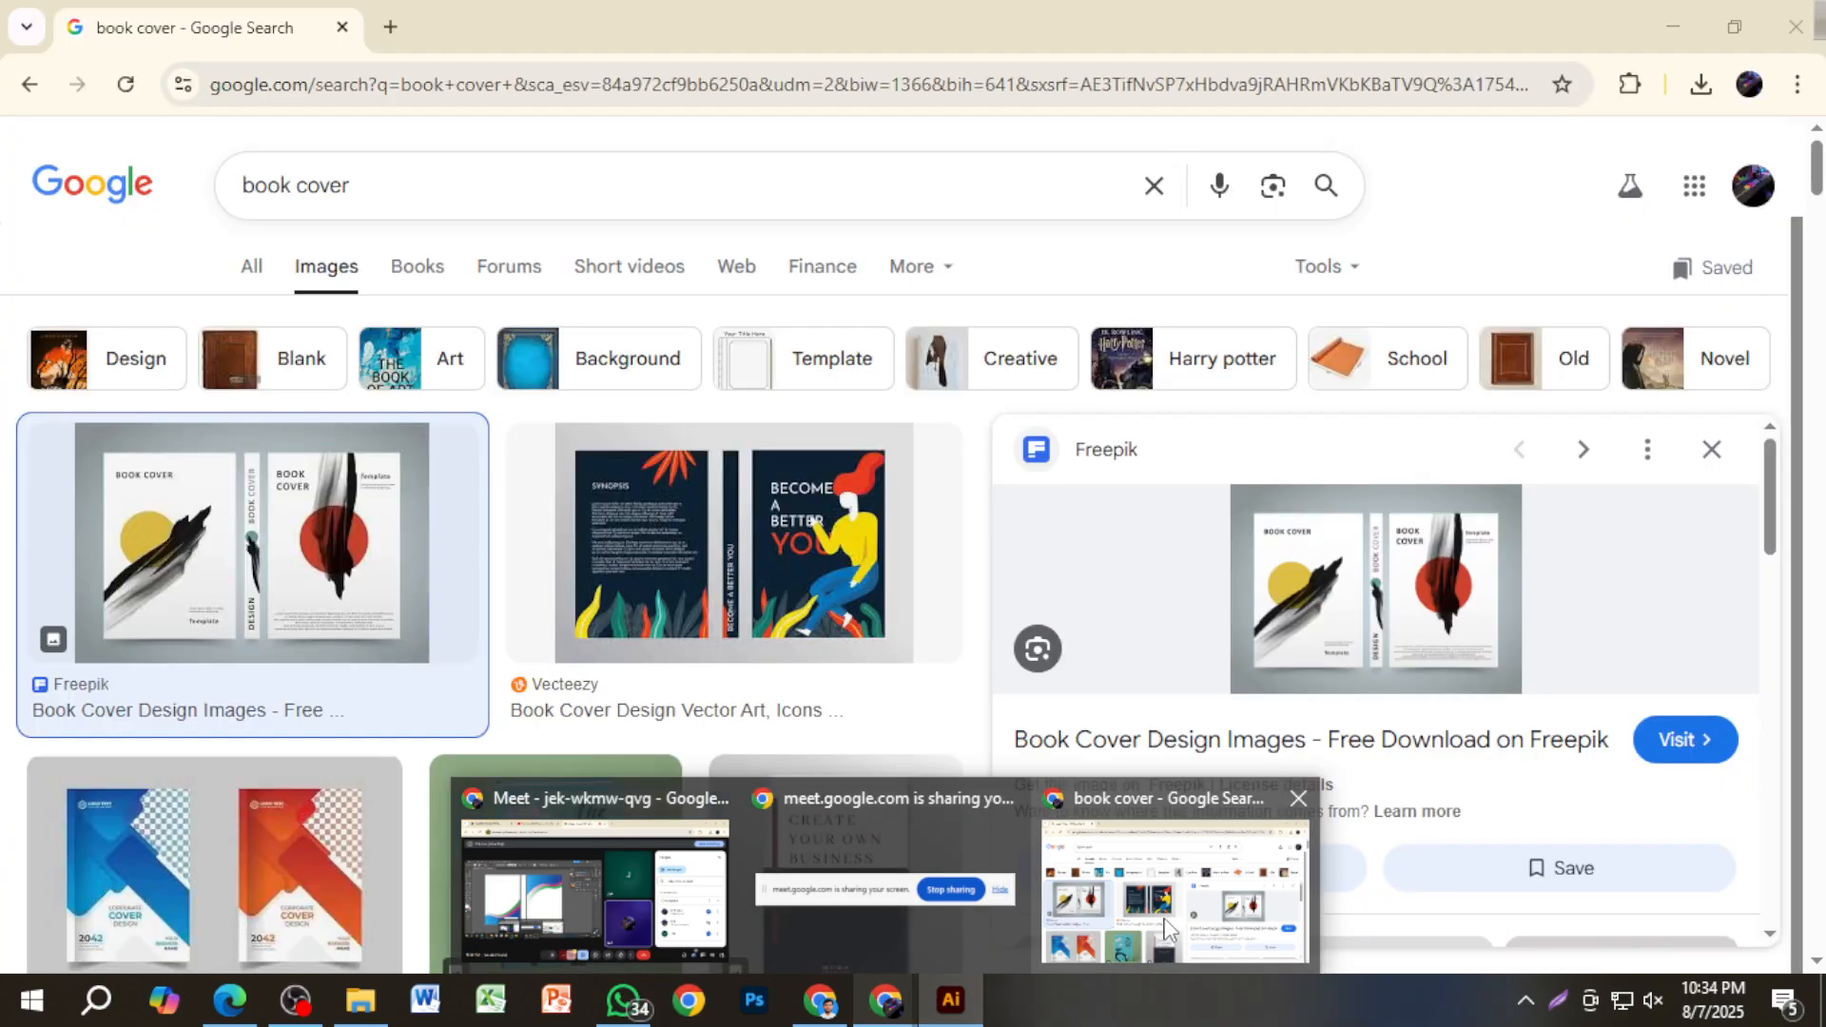
left_click(1168, 927)
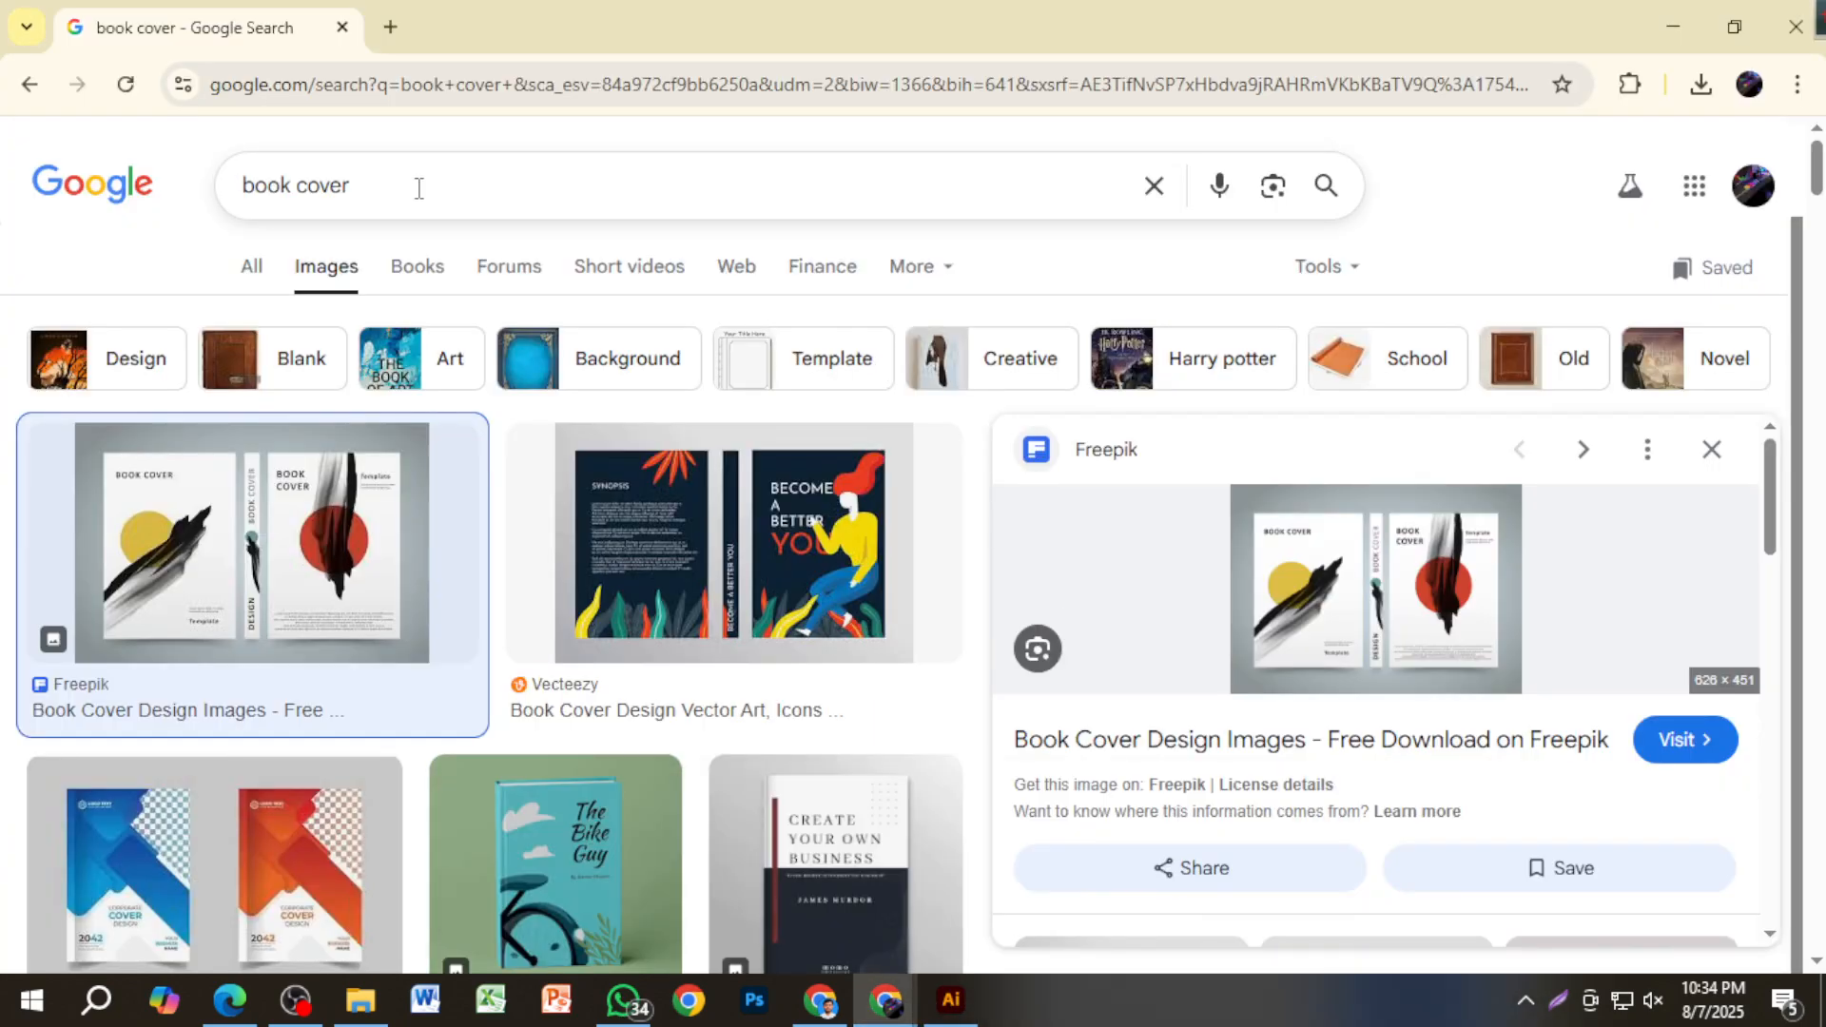
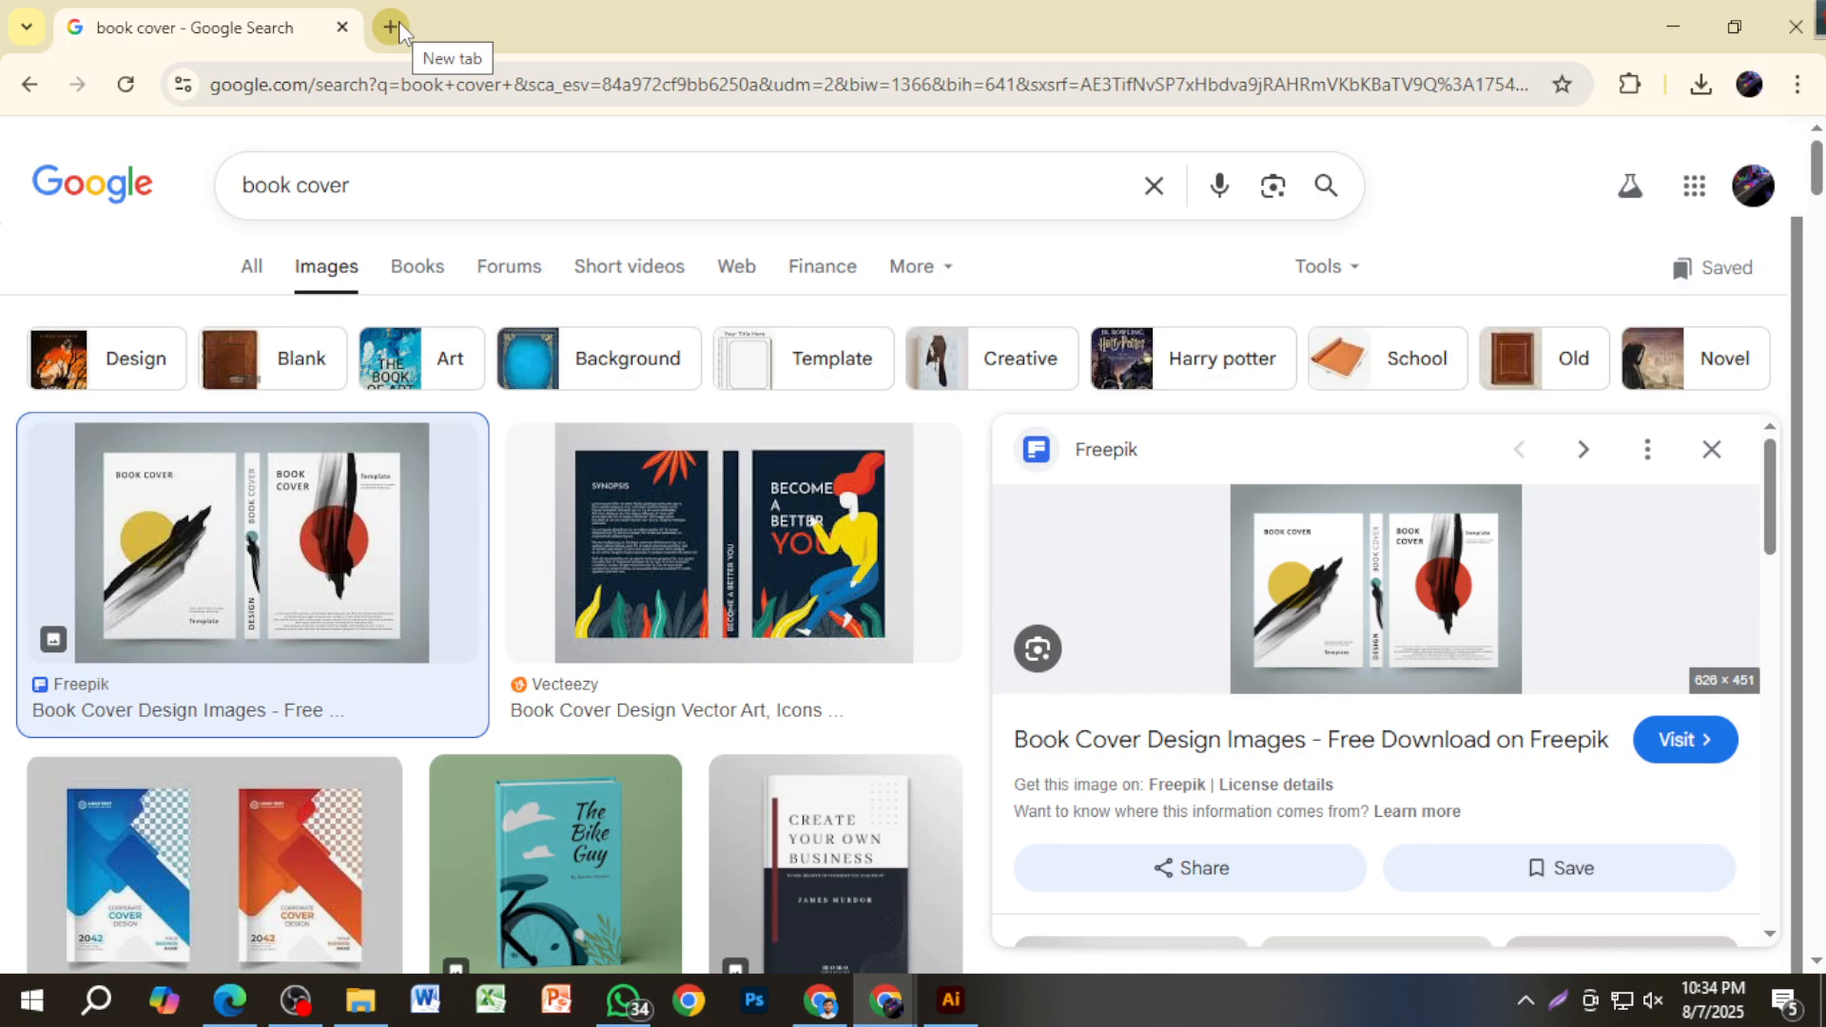
scroll(577, 495, "down", 6)
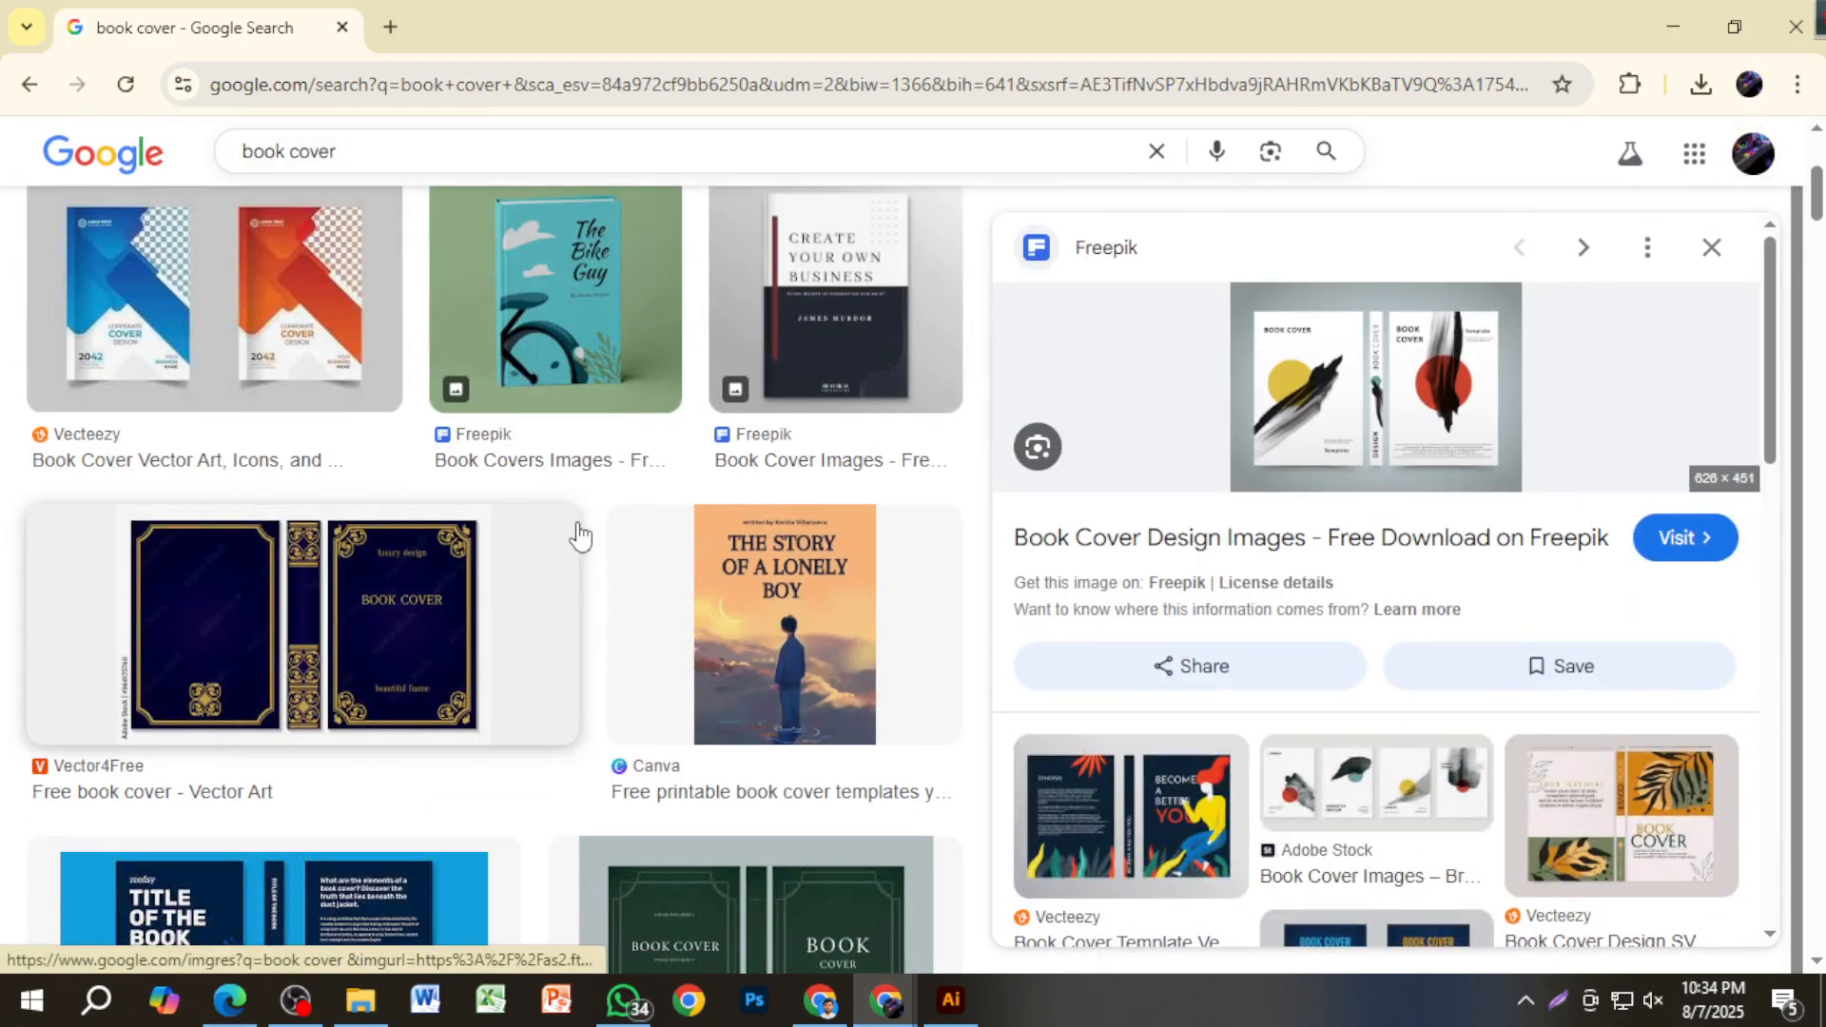
scroll(580, 533, "down", 4)
scroll(580, 534, "up", 7)
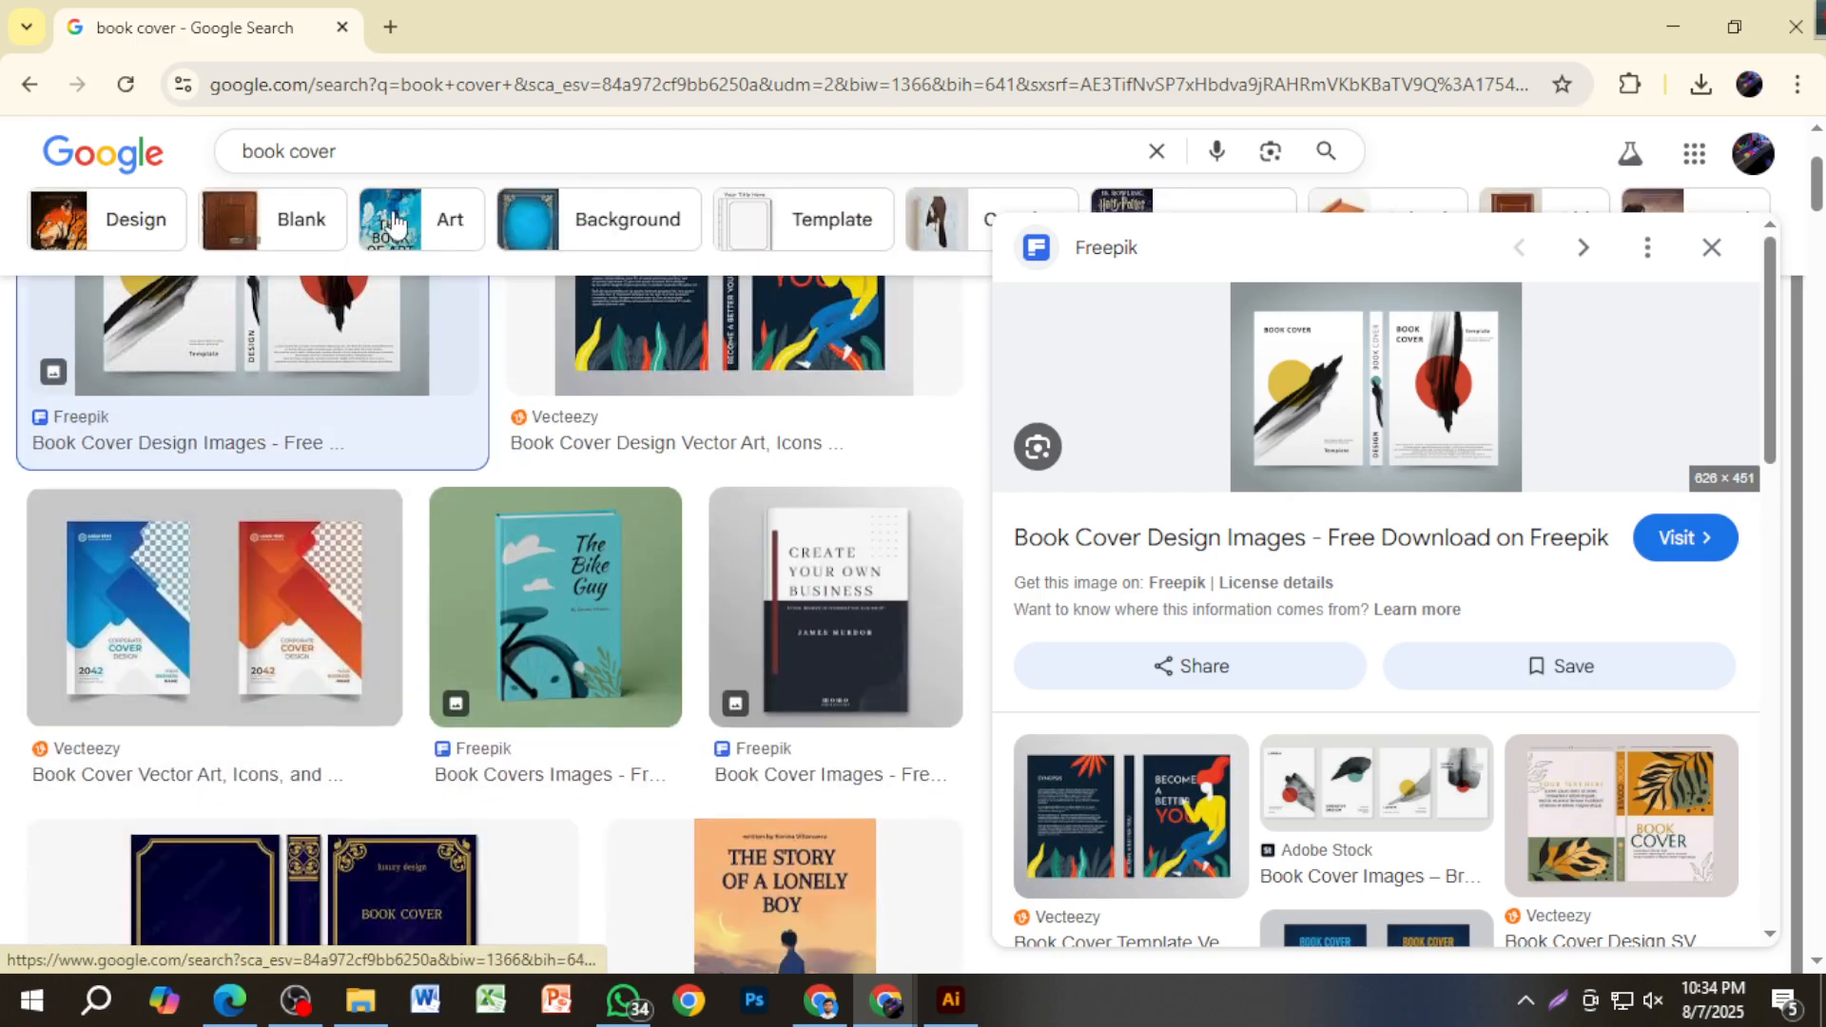
left_click_drag(345, 151, 301, 152)
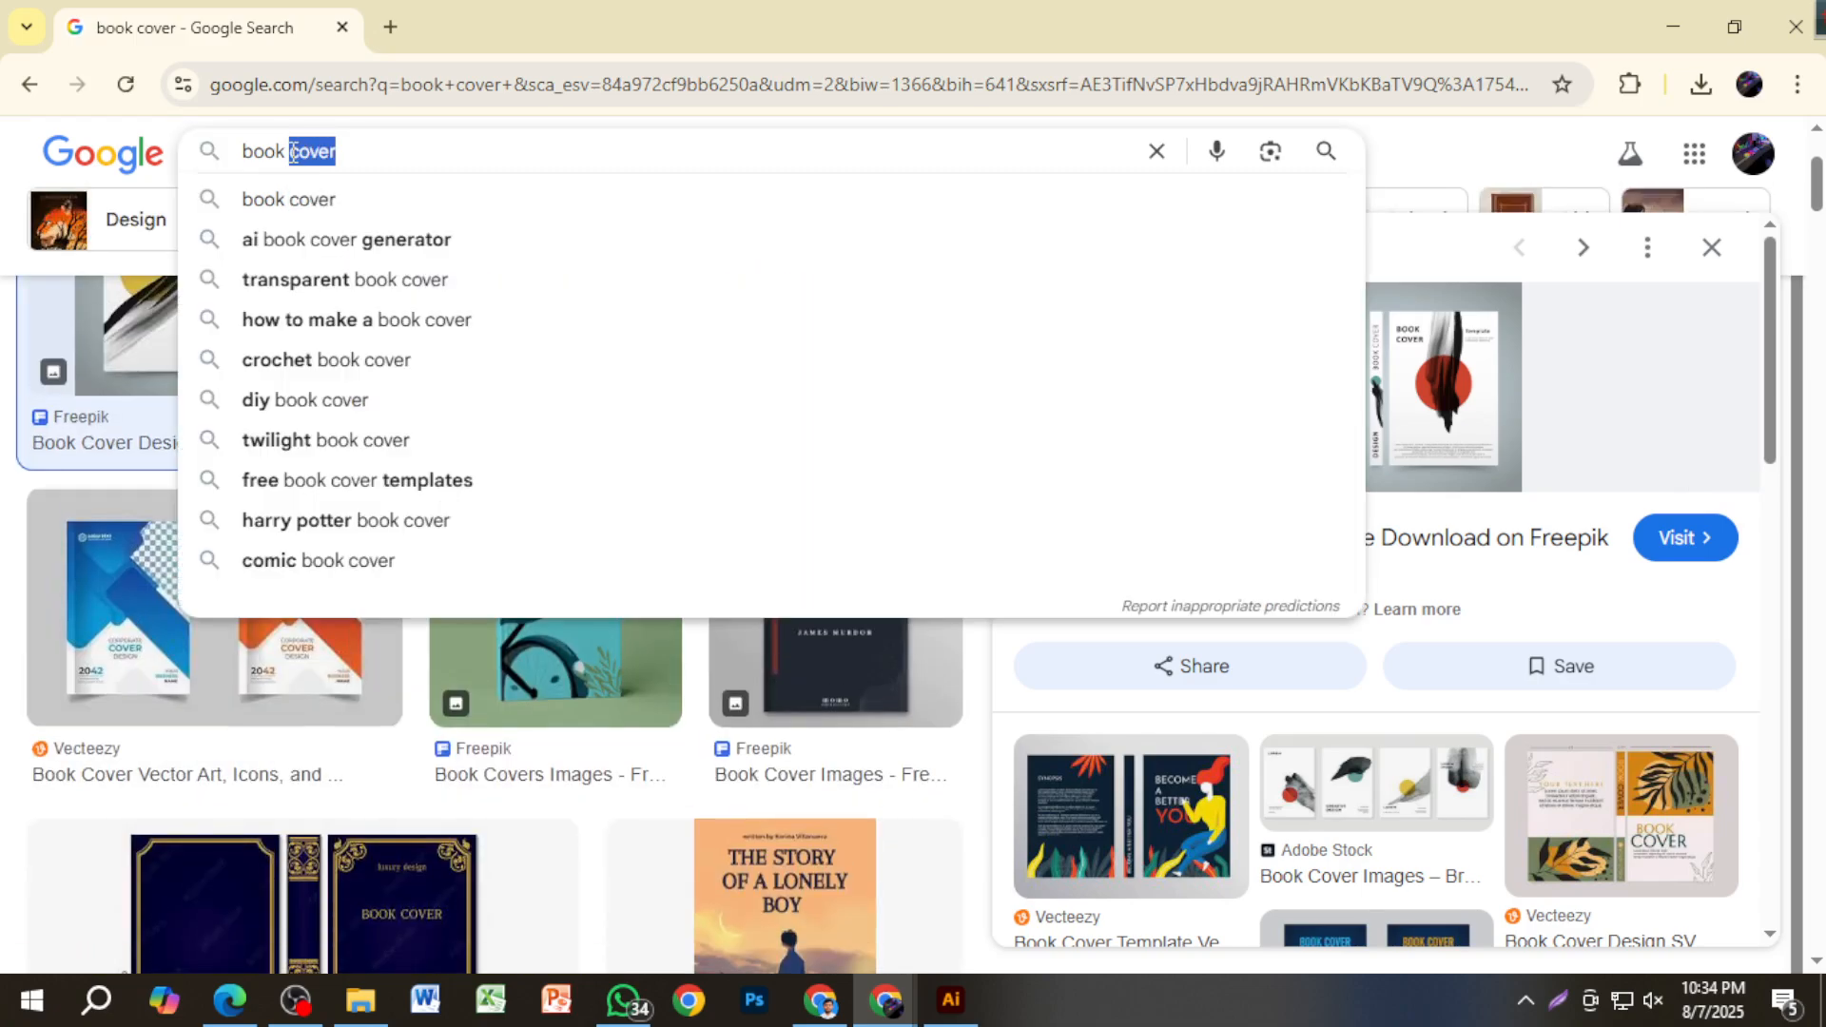
Change the image search from book covers to "book logo".
type("logo")
key("BackSpace")
key("BackSpace")
key("BackSpace")
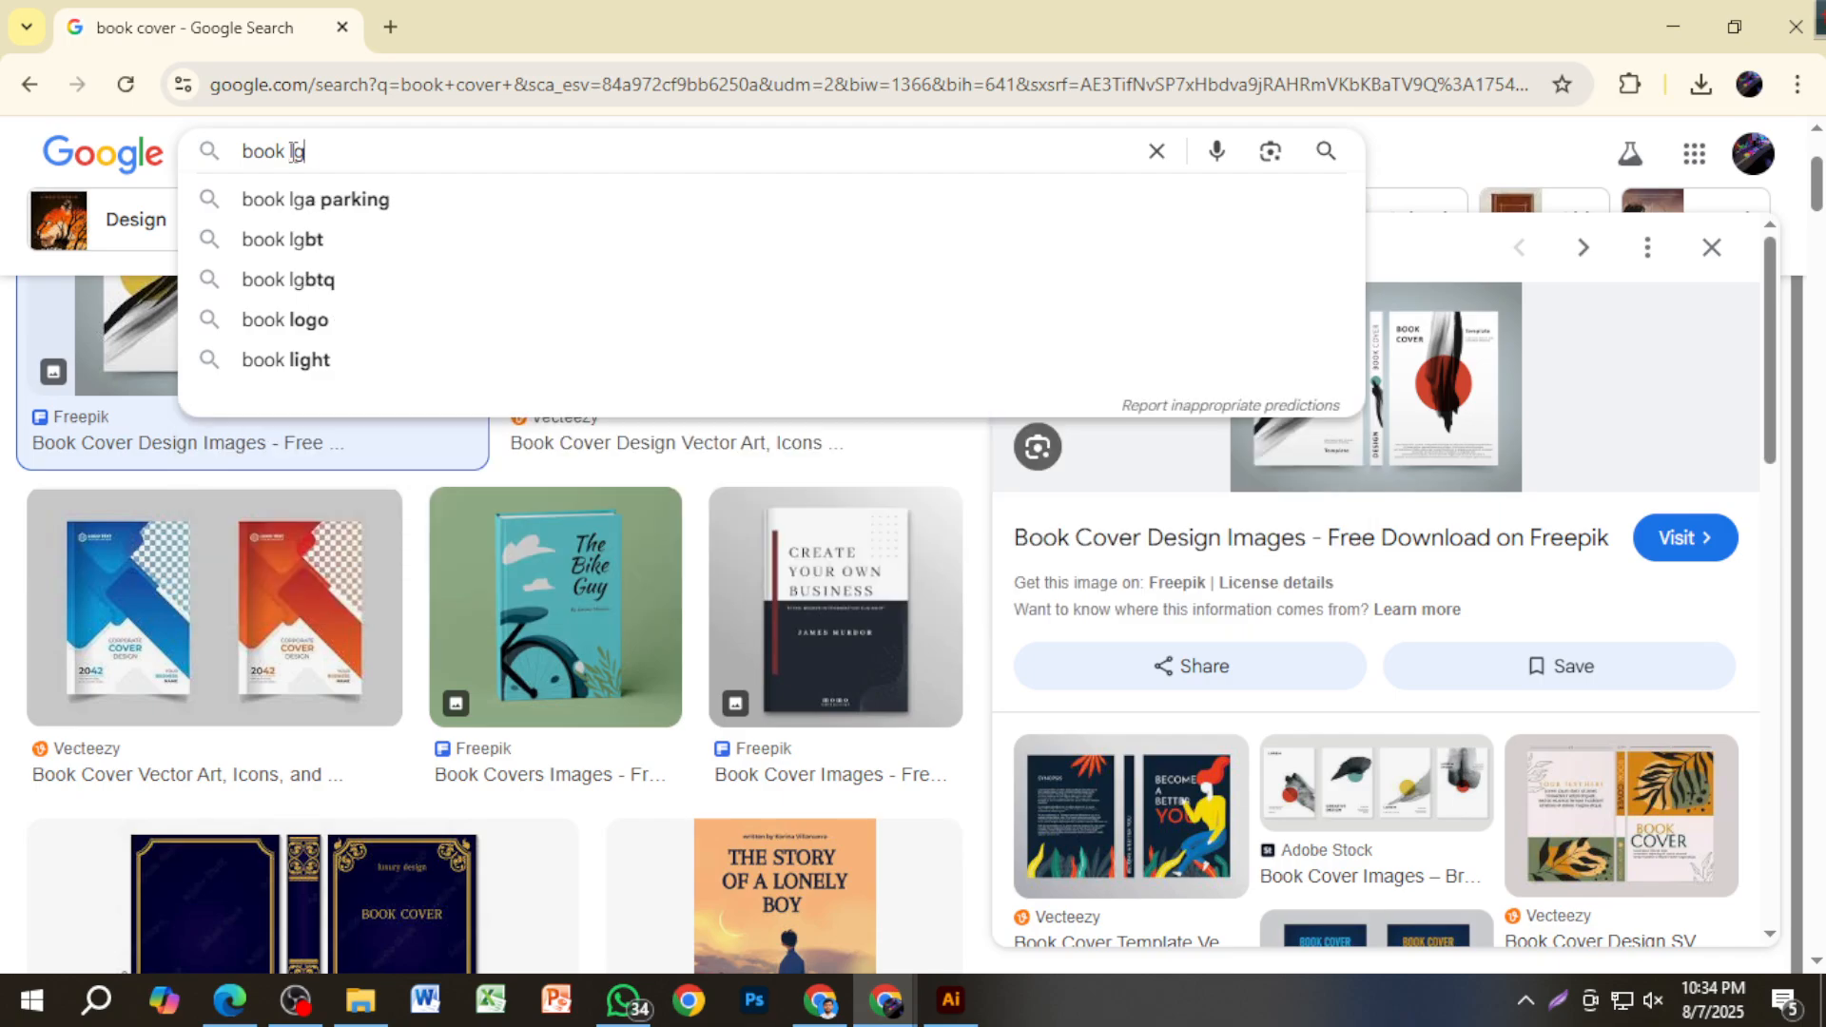
type("ogo")
key("Return")
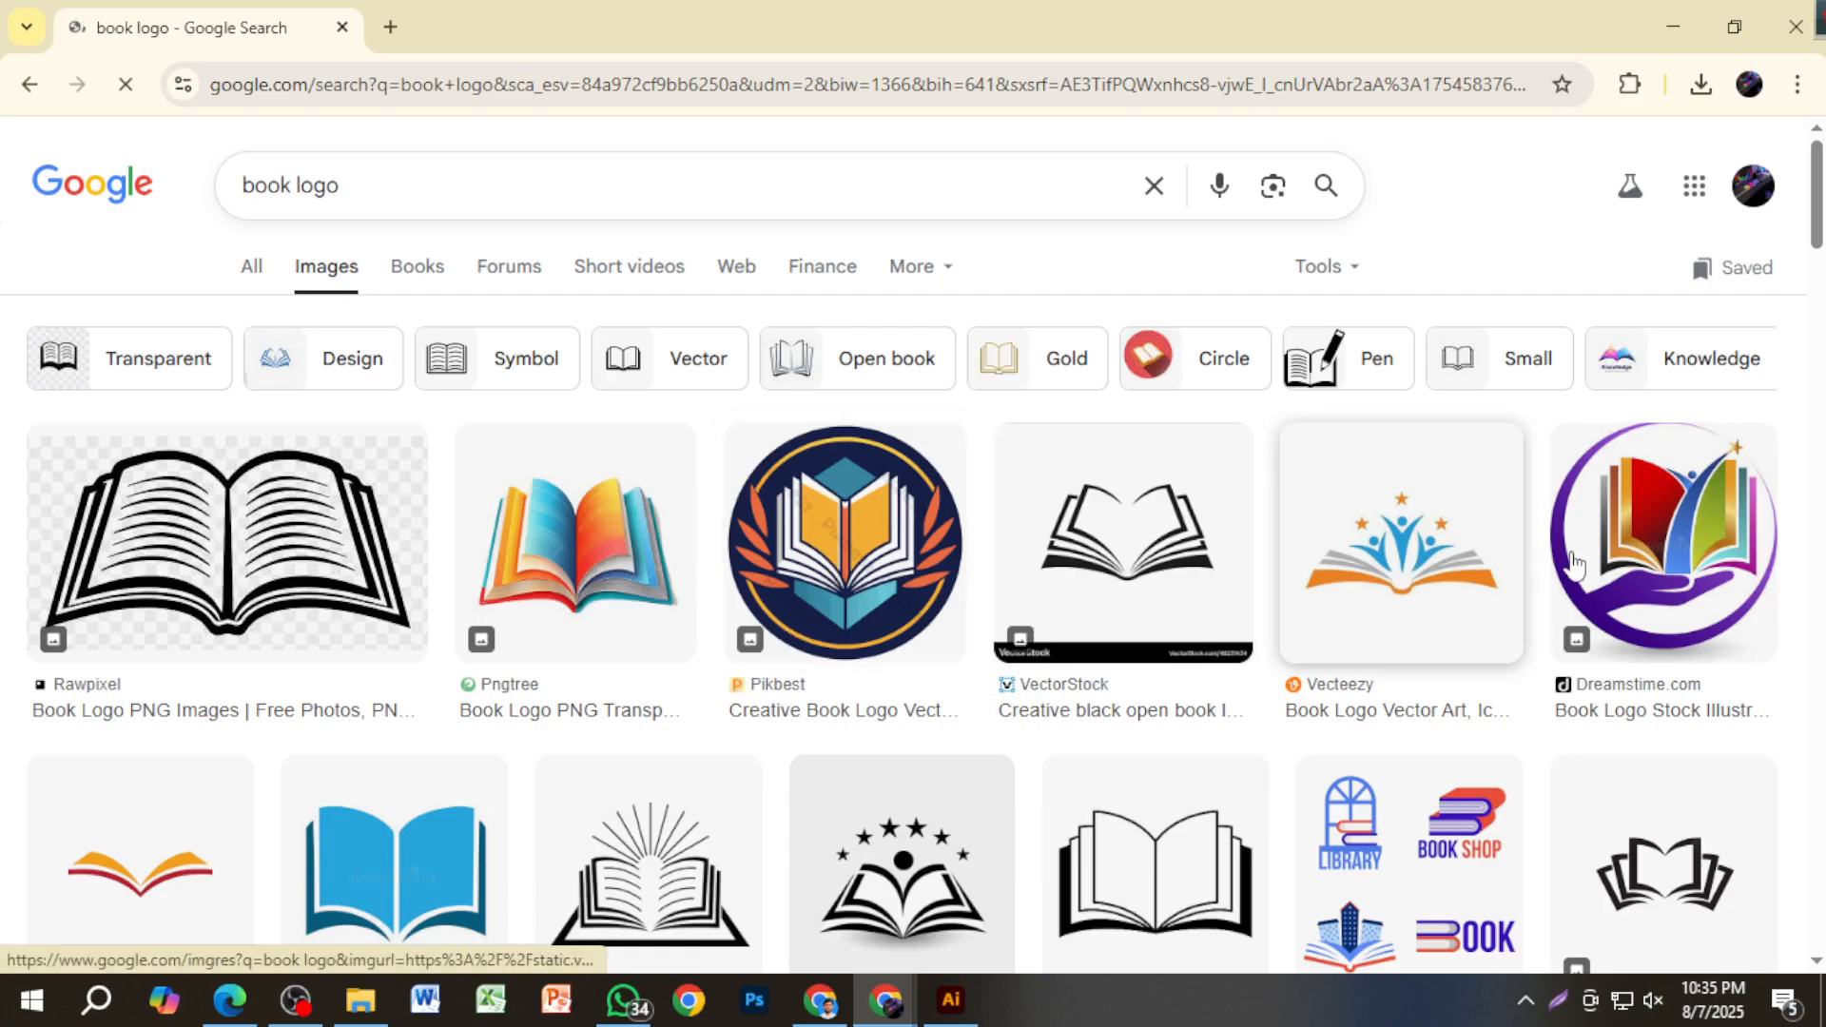
Copy the Dreamstime logo image of a hand holding a colourful book, then switch to Illustrator and paste it into the cover document.
left_click(1672, 557)
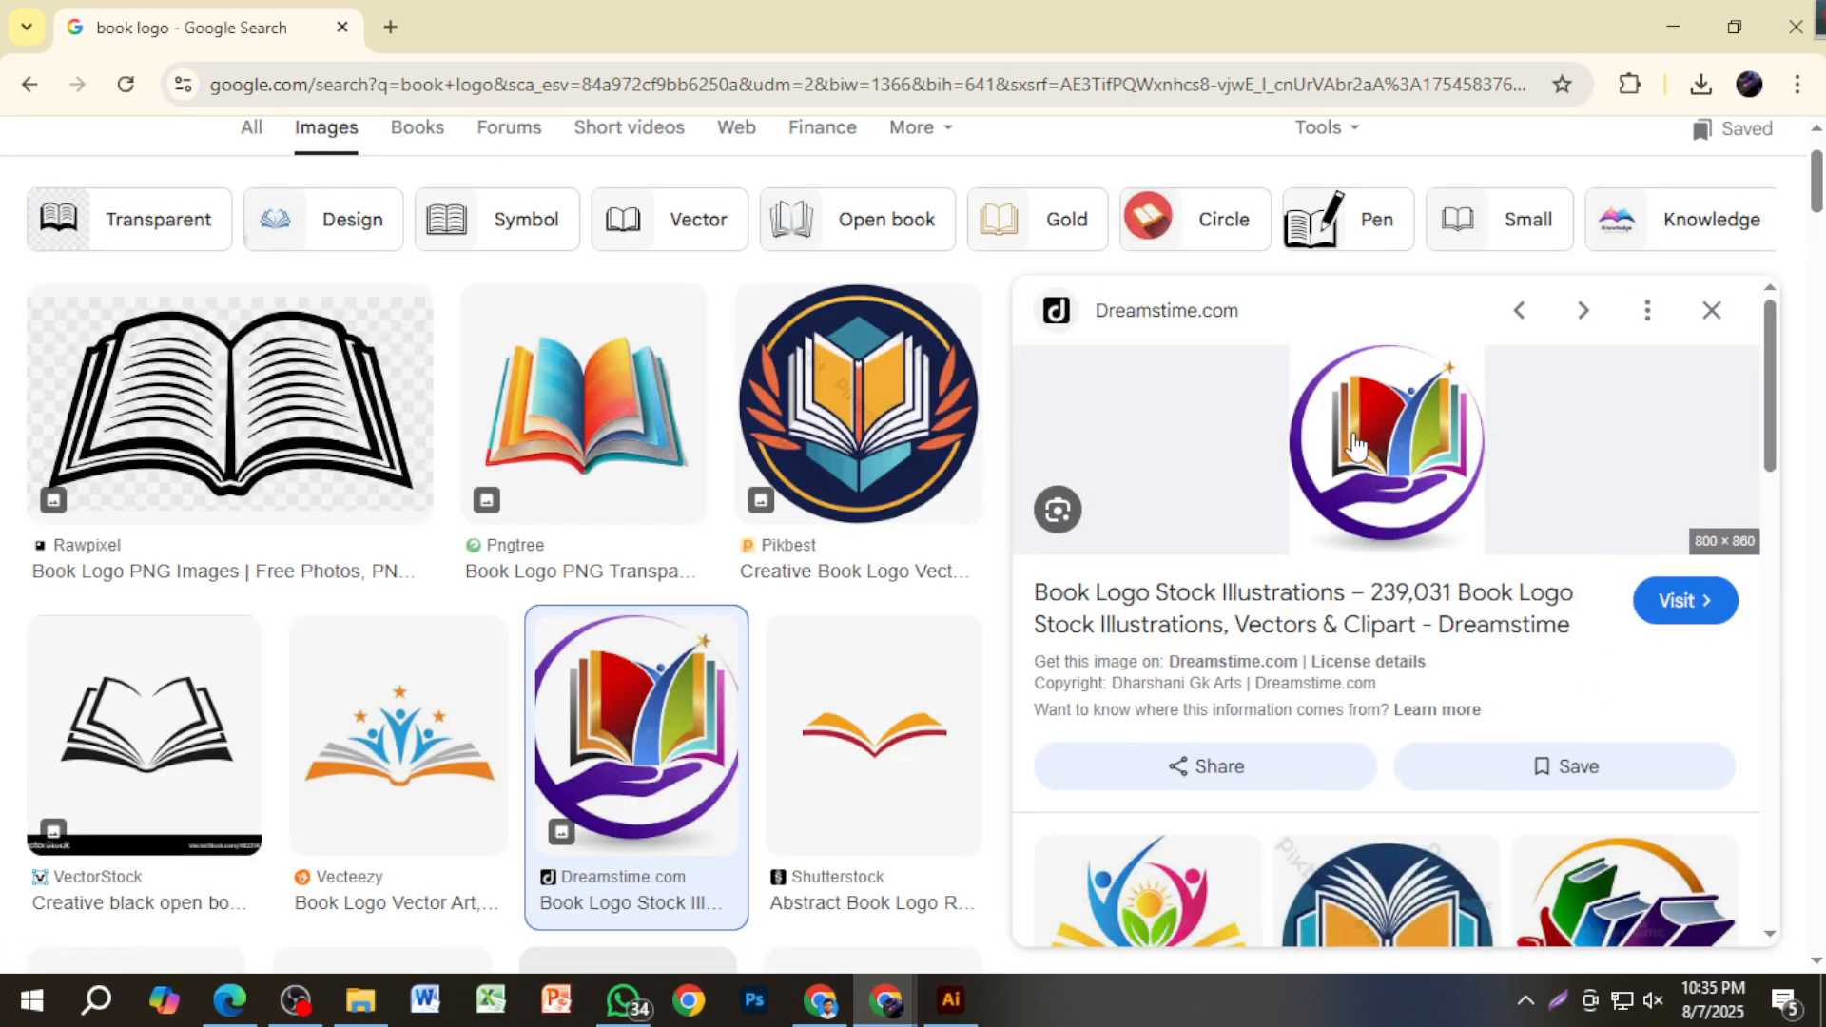
right_click(1346, 442)
left_click(1512, 802)
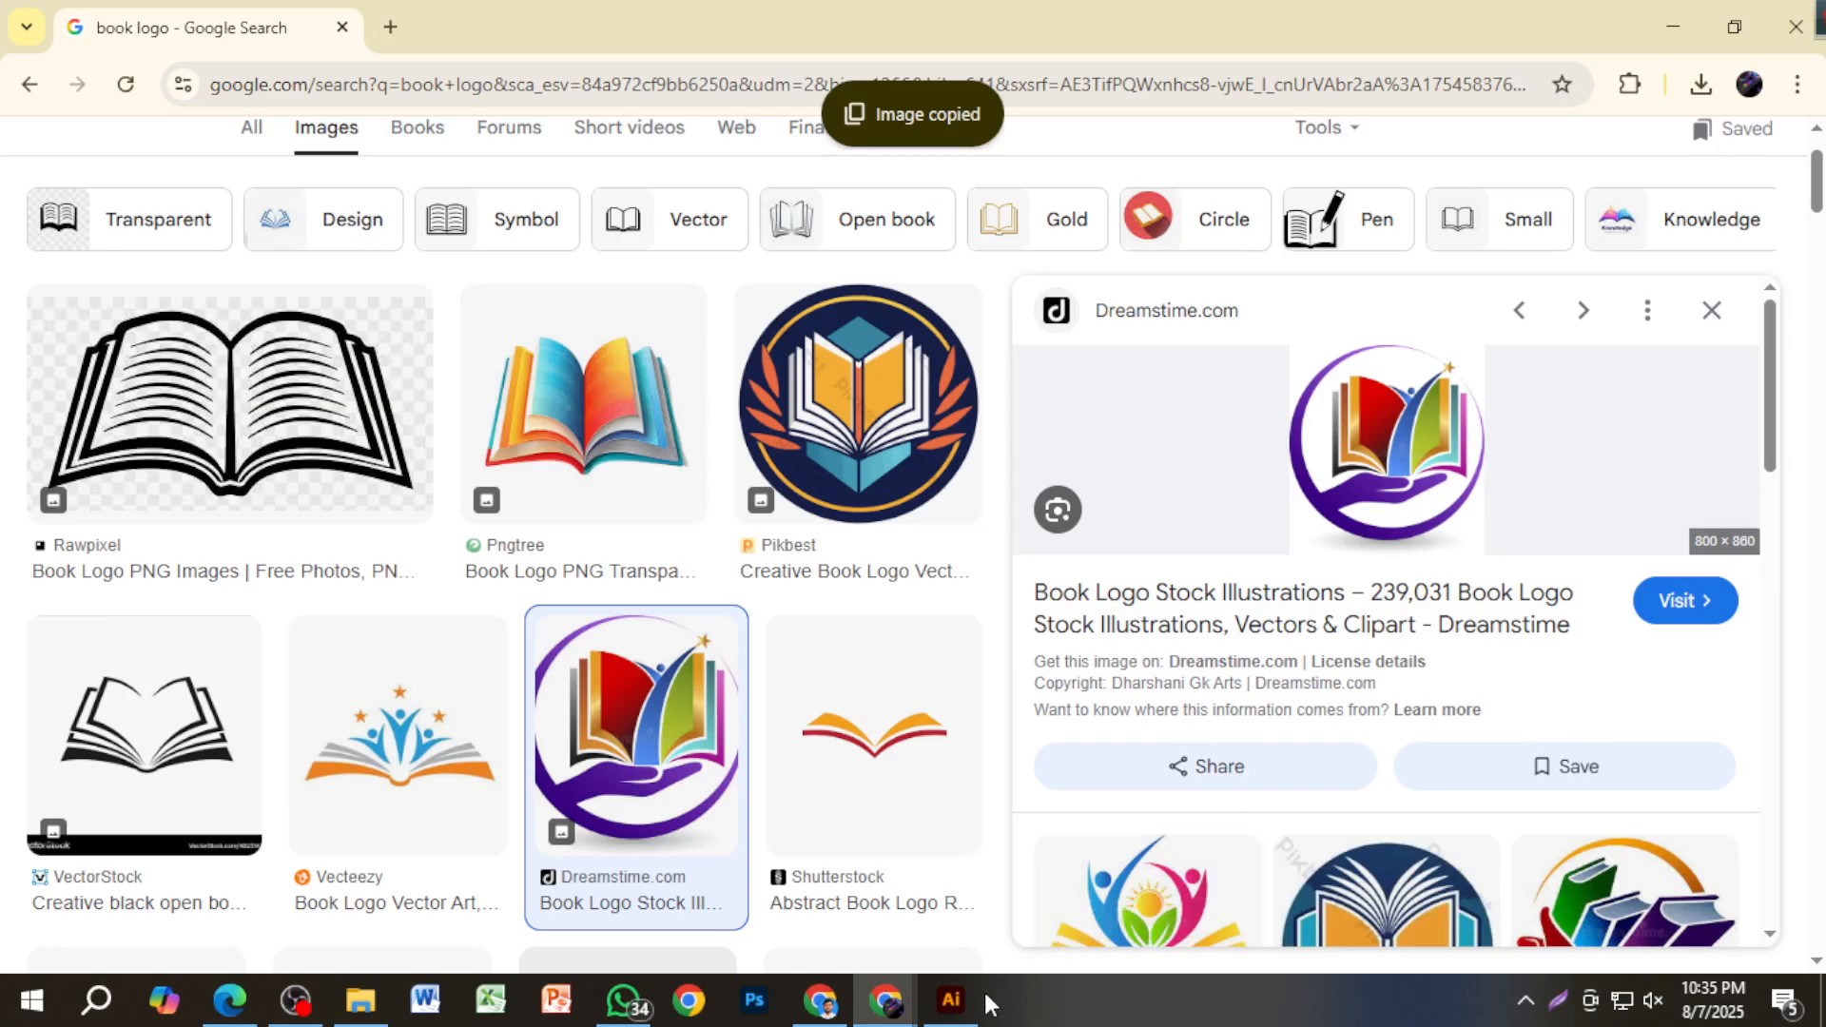
left_click(952, 1000)
key("ctrl+v")
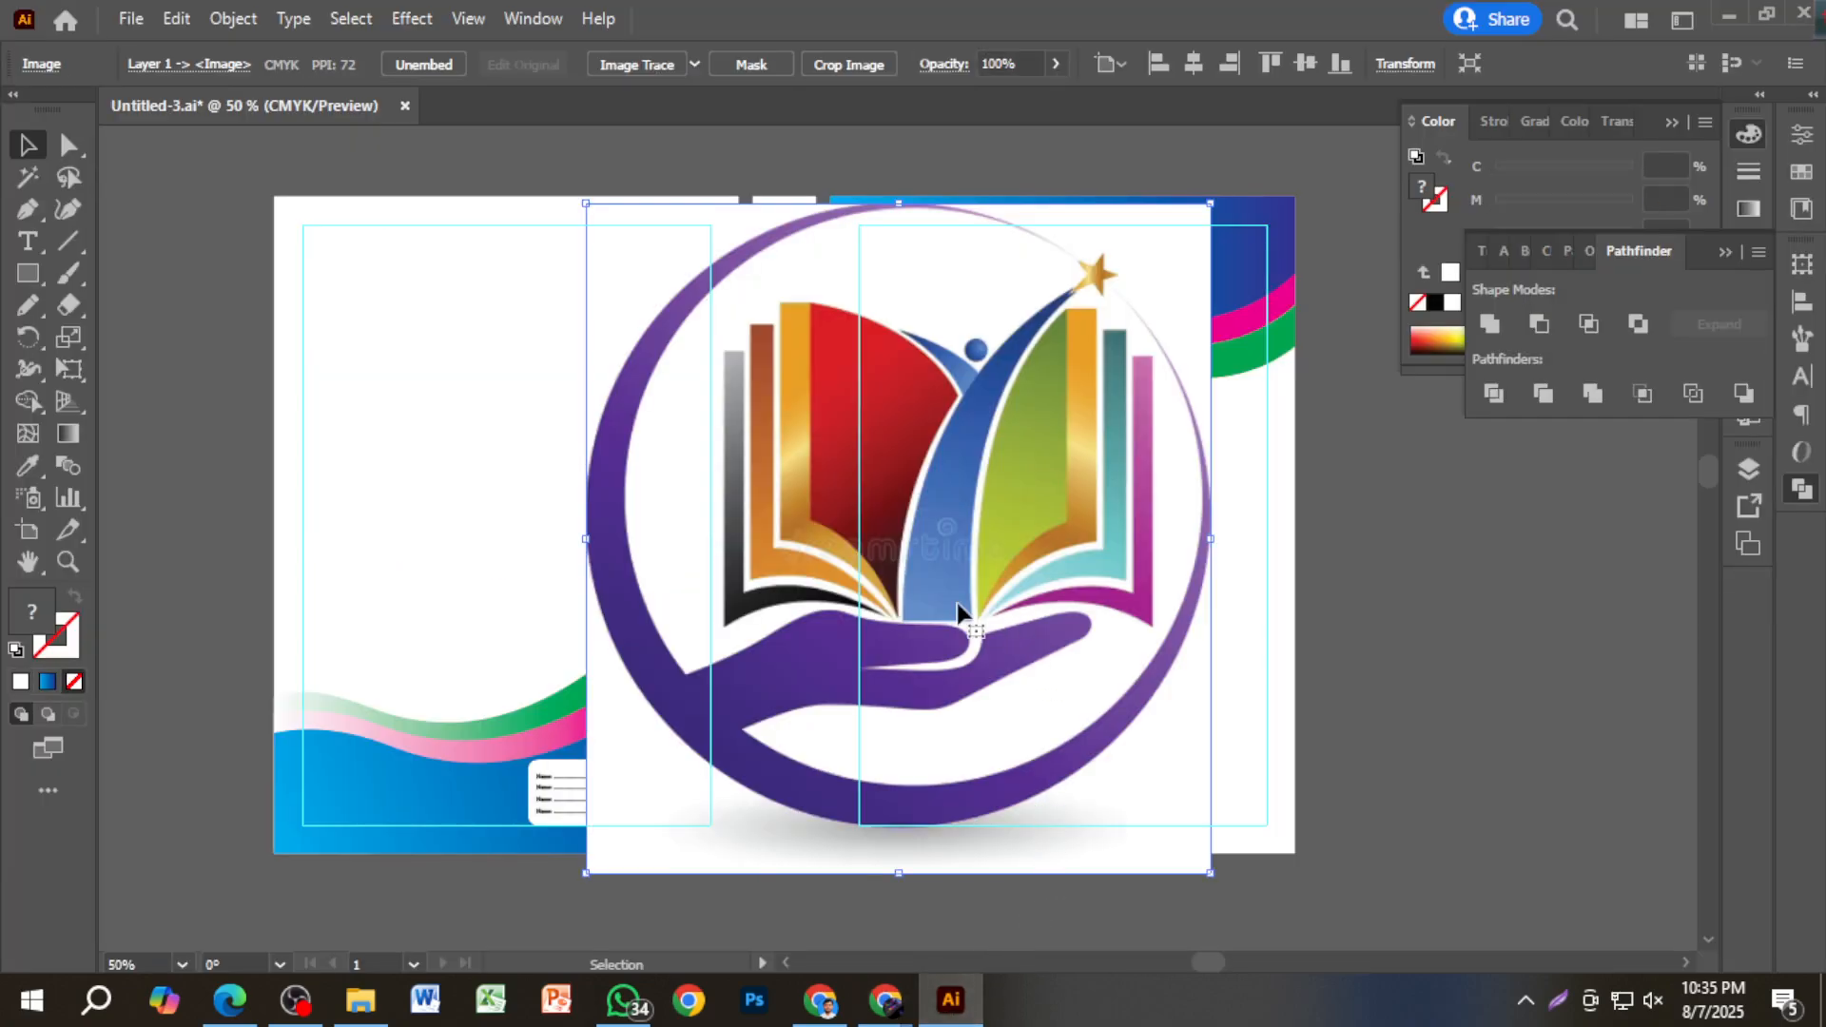
Scale down the pasted book logo and place it in the white area of the front cover, inside the margin guides.
left_click_drag(587, 539, 814, 553)
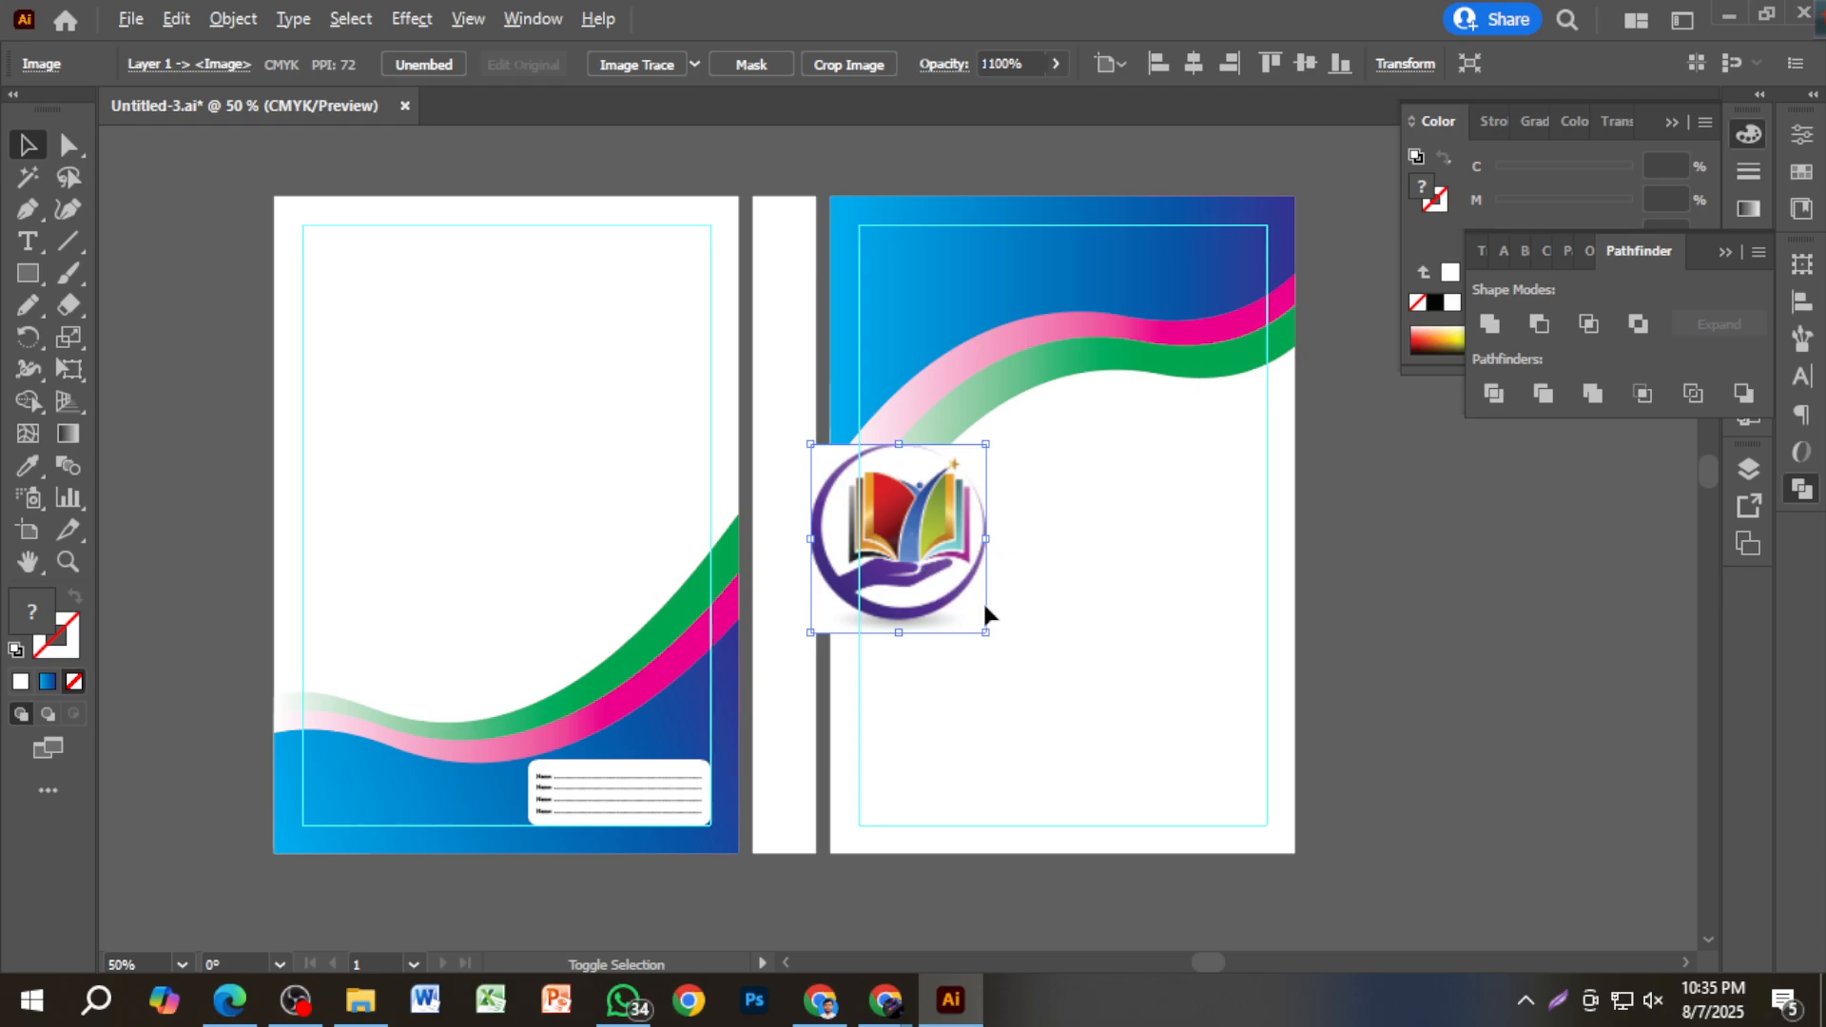
left_click_drag(987, 611, 1141, 694)
mouse_move(1142, 631)
left_mouse_down()
mouse_move(1223, 624)
mouse_move(1131, 635)
left_mouse_up()
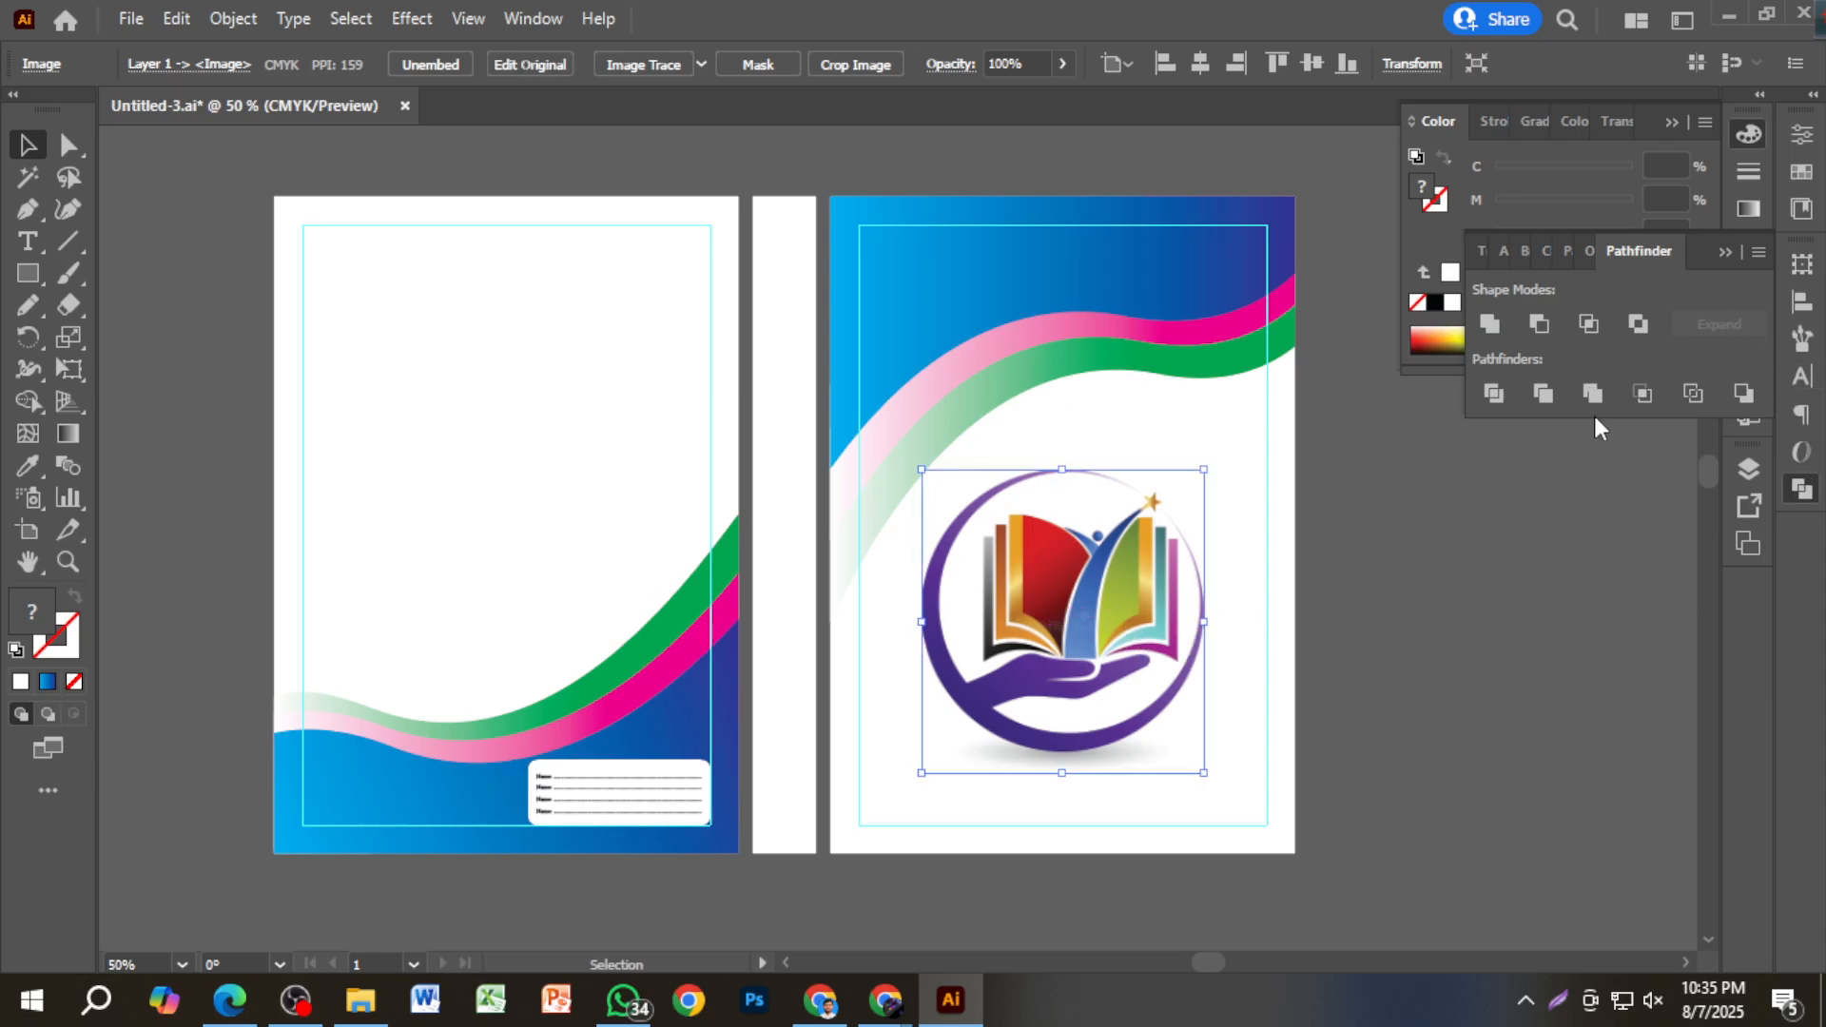
left_click(1725, 251)
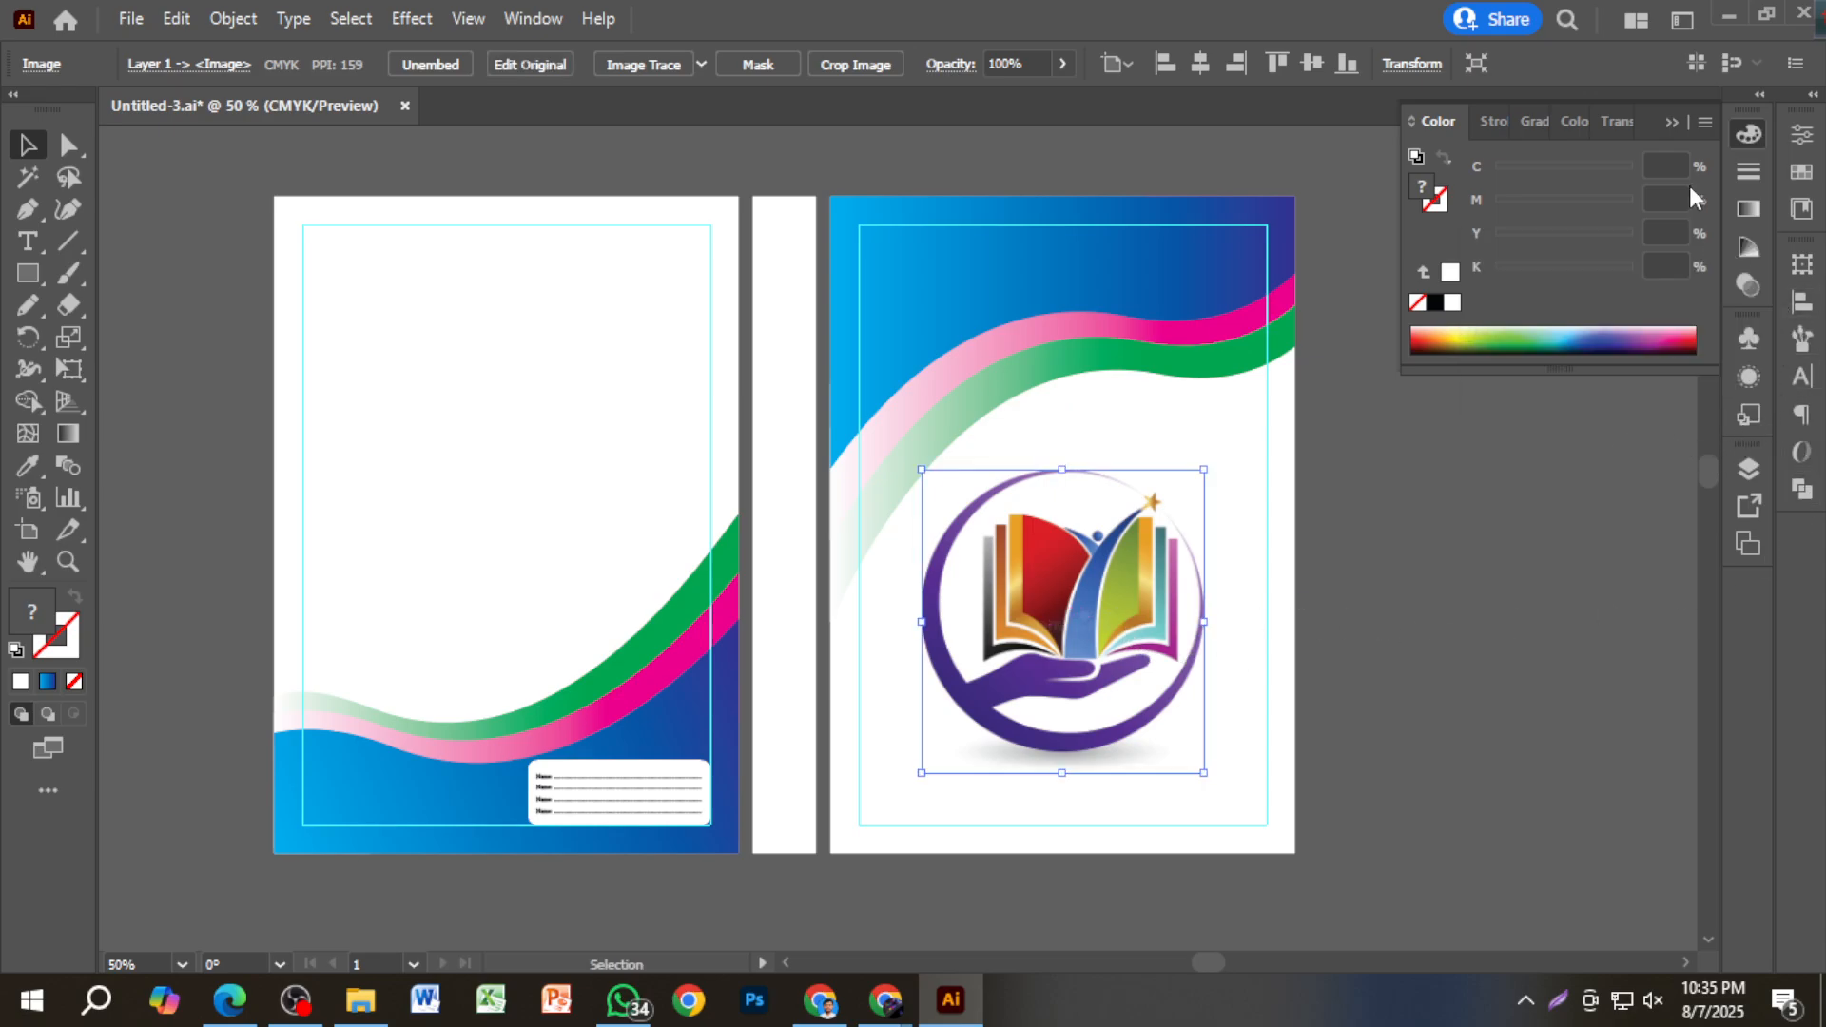
left_click(1671, 121)
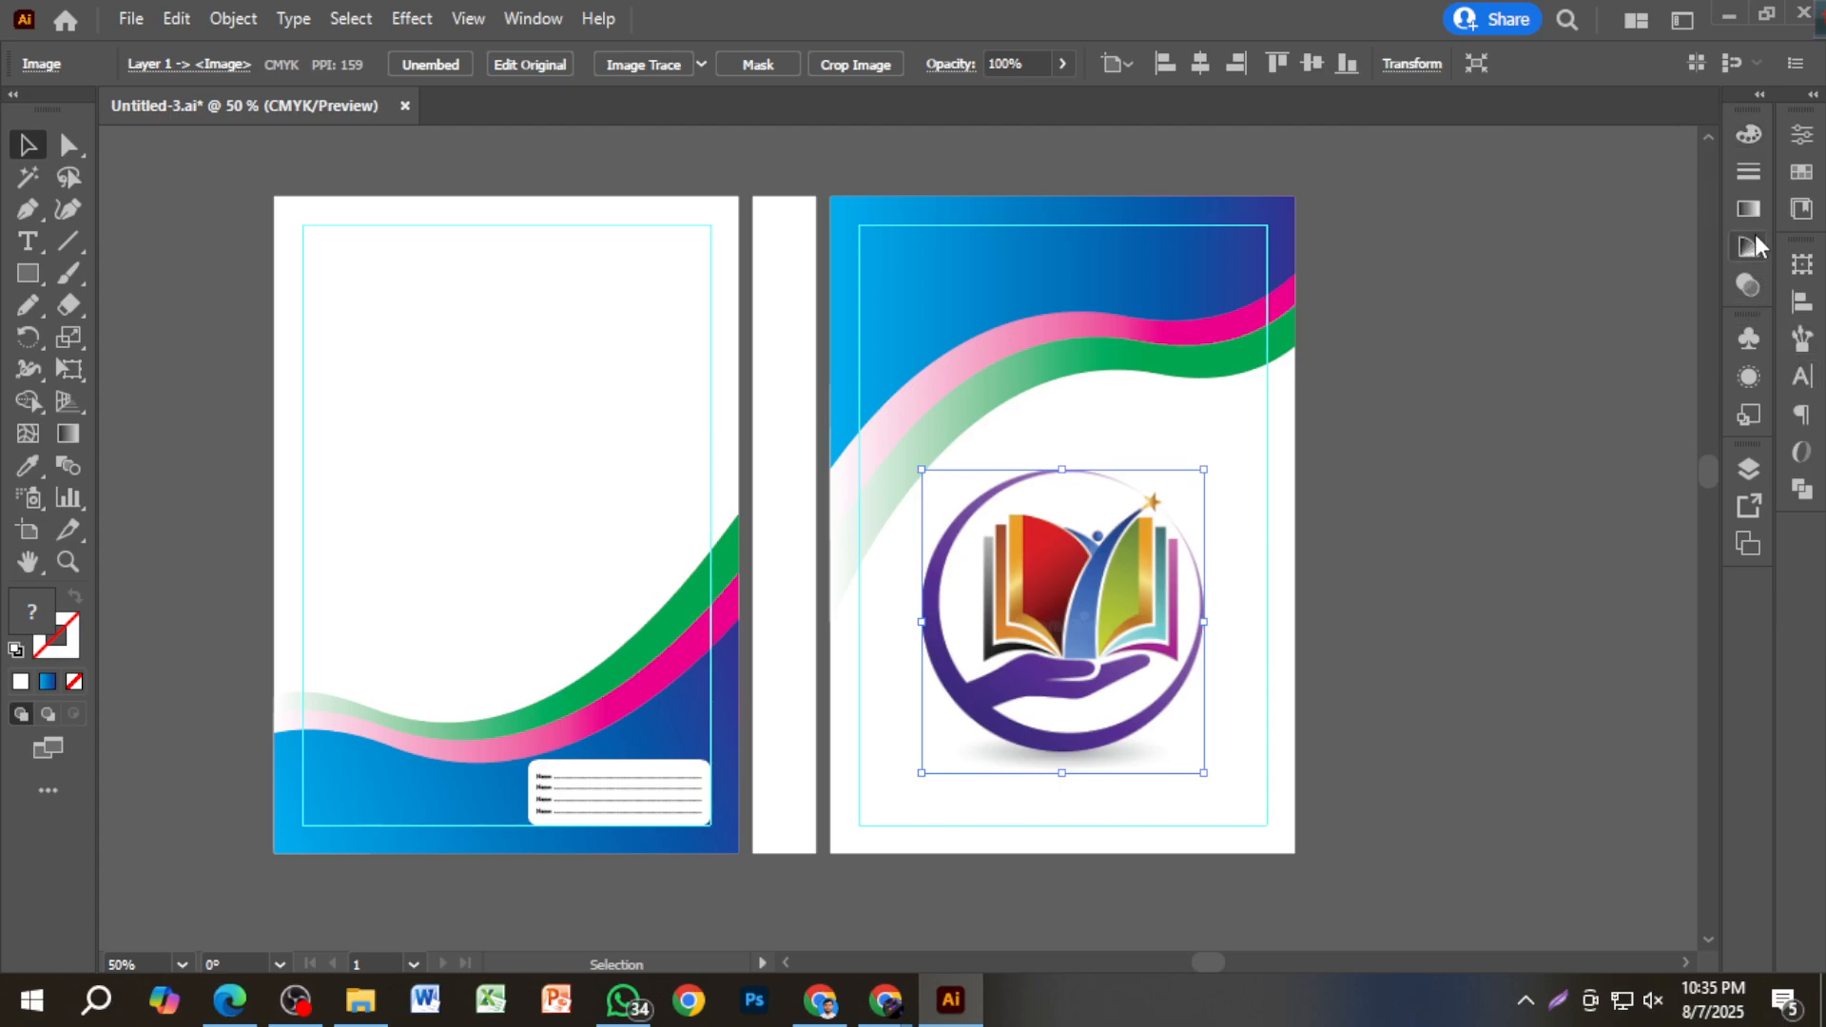
left_click(1744, 178)
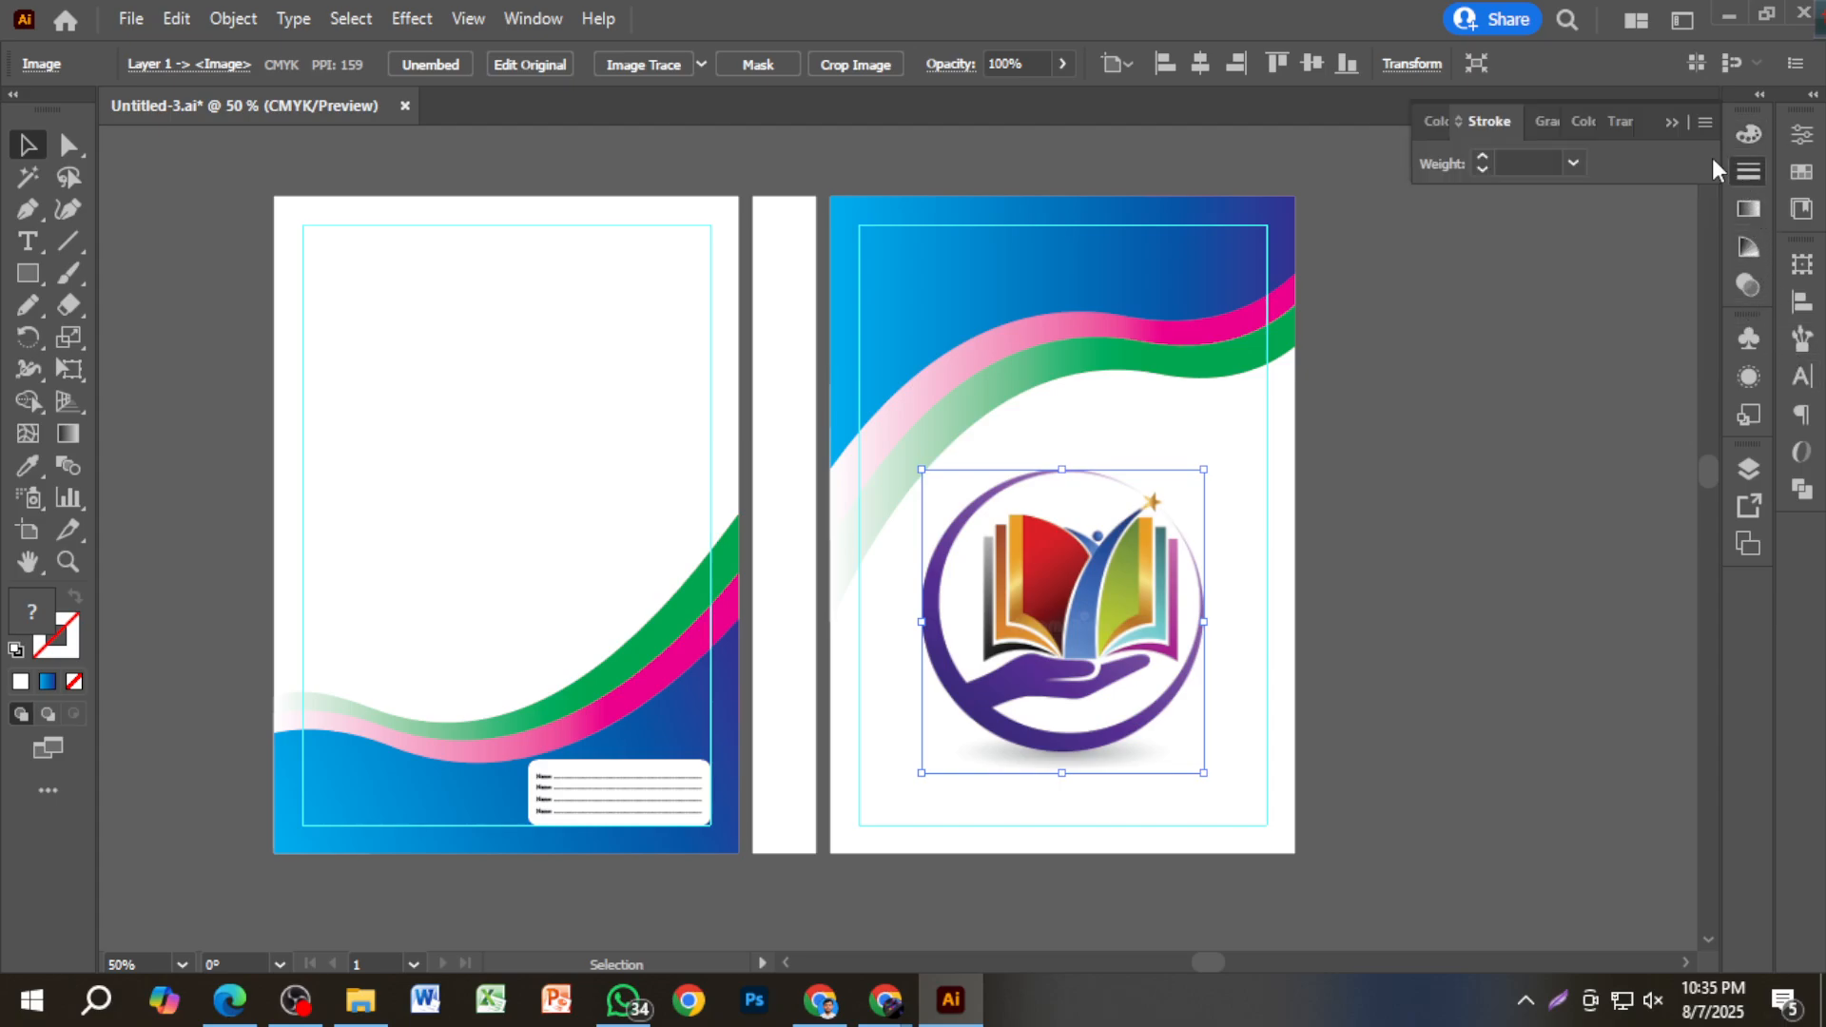
left_click(1751, 171)
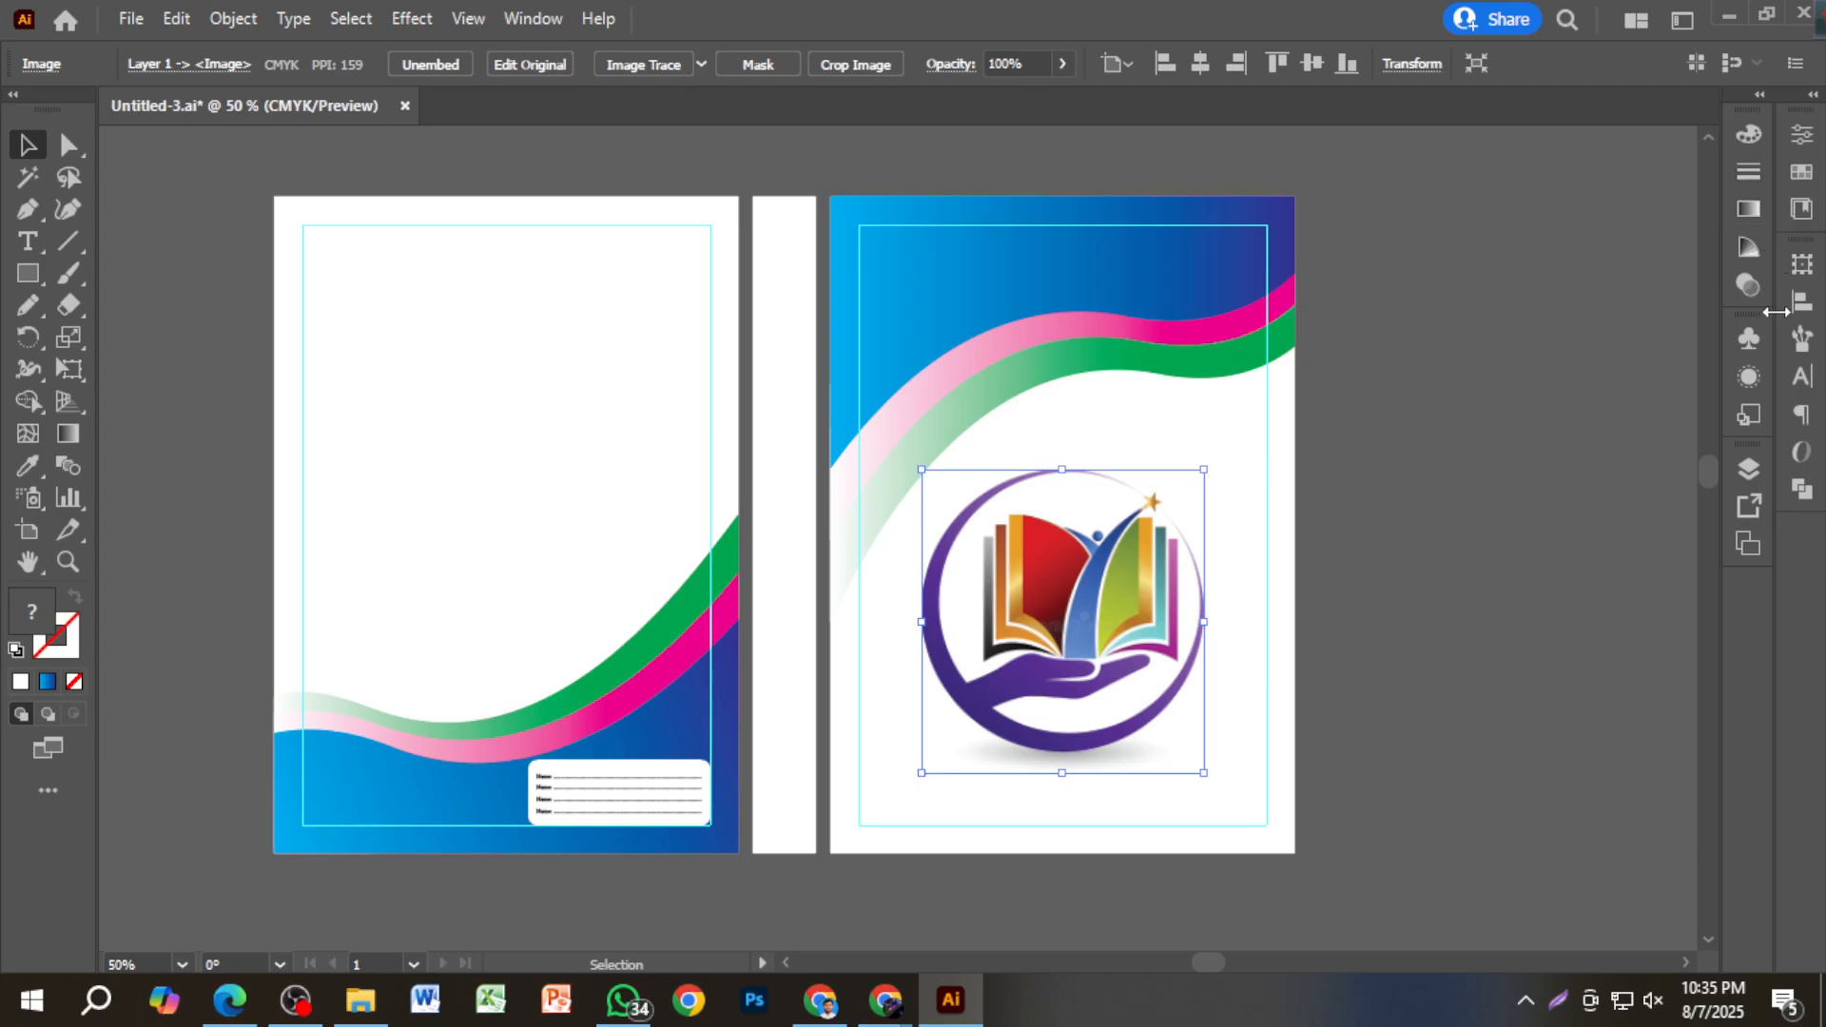
left_click(1756, 377)
left_click(1756, 378)
left_click(1797, 274)
left_click(1798, 276)
Fade the book logo on the front cover to 10% opacity.
left_click(1748, 285)
left_click(1682, 163)
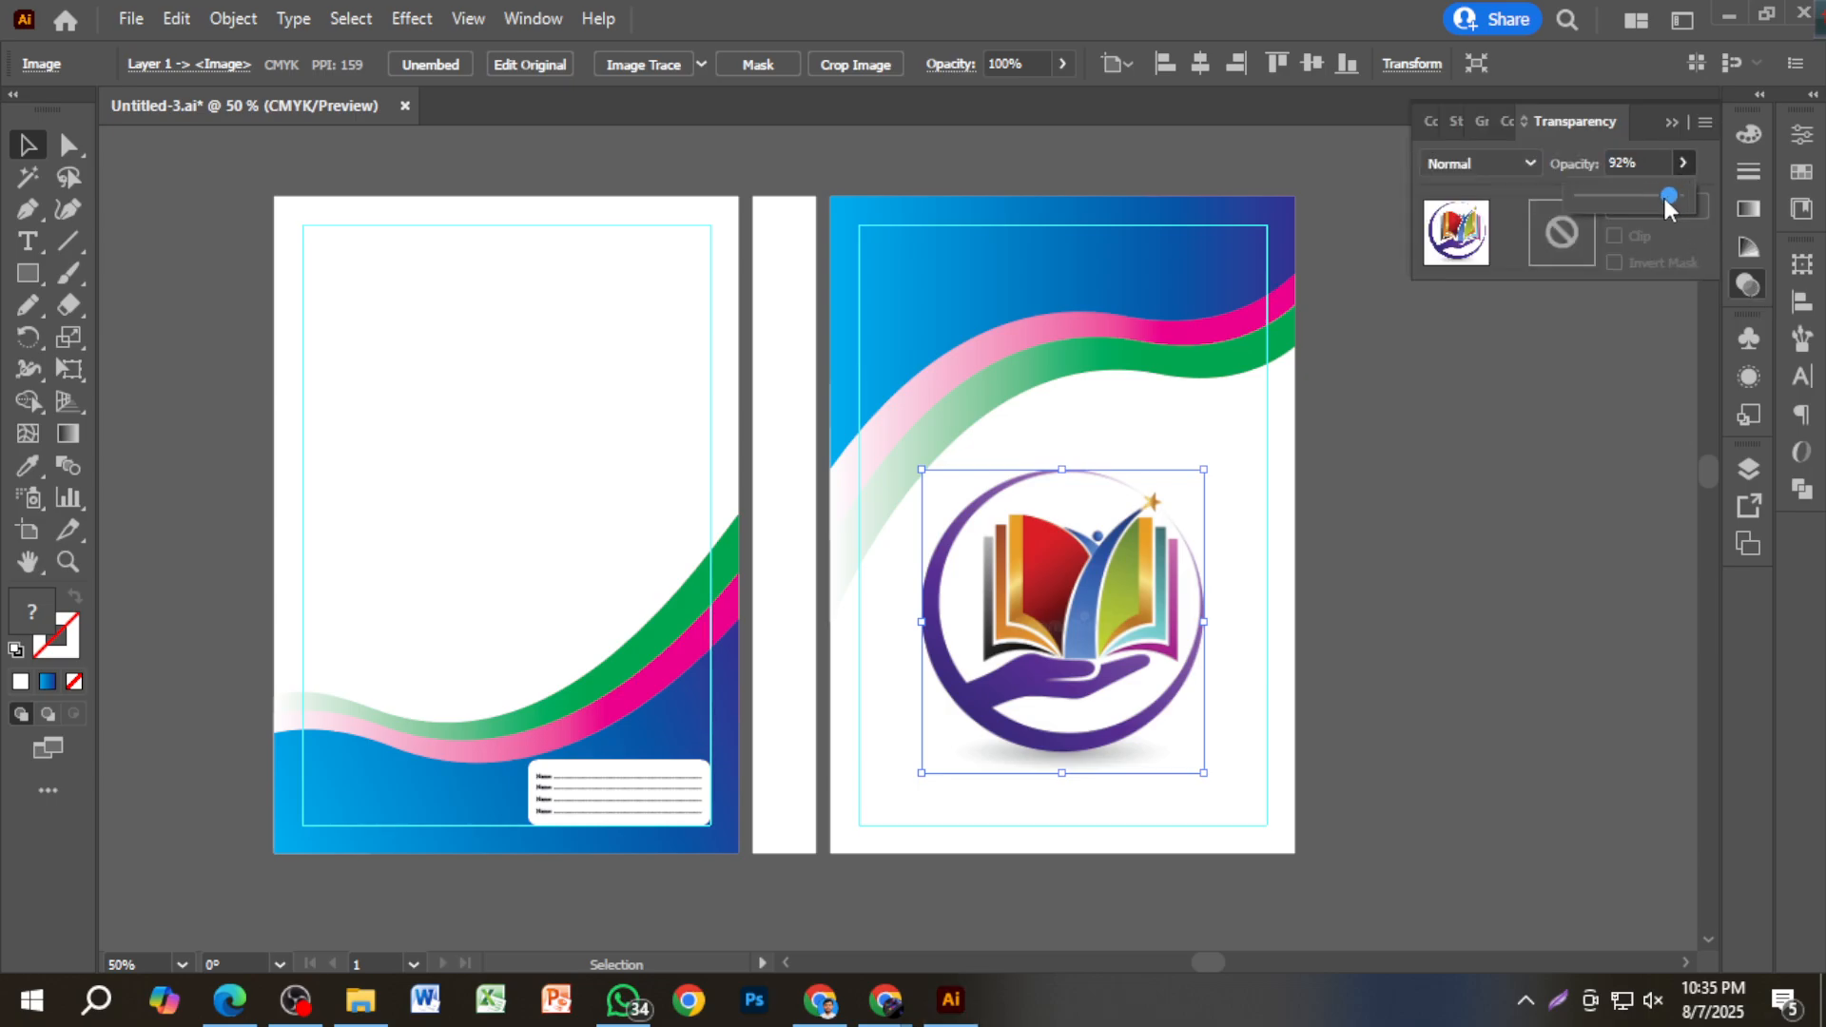
left_click_drag(1633, 202, 1586, 220)
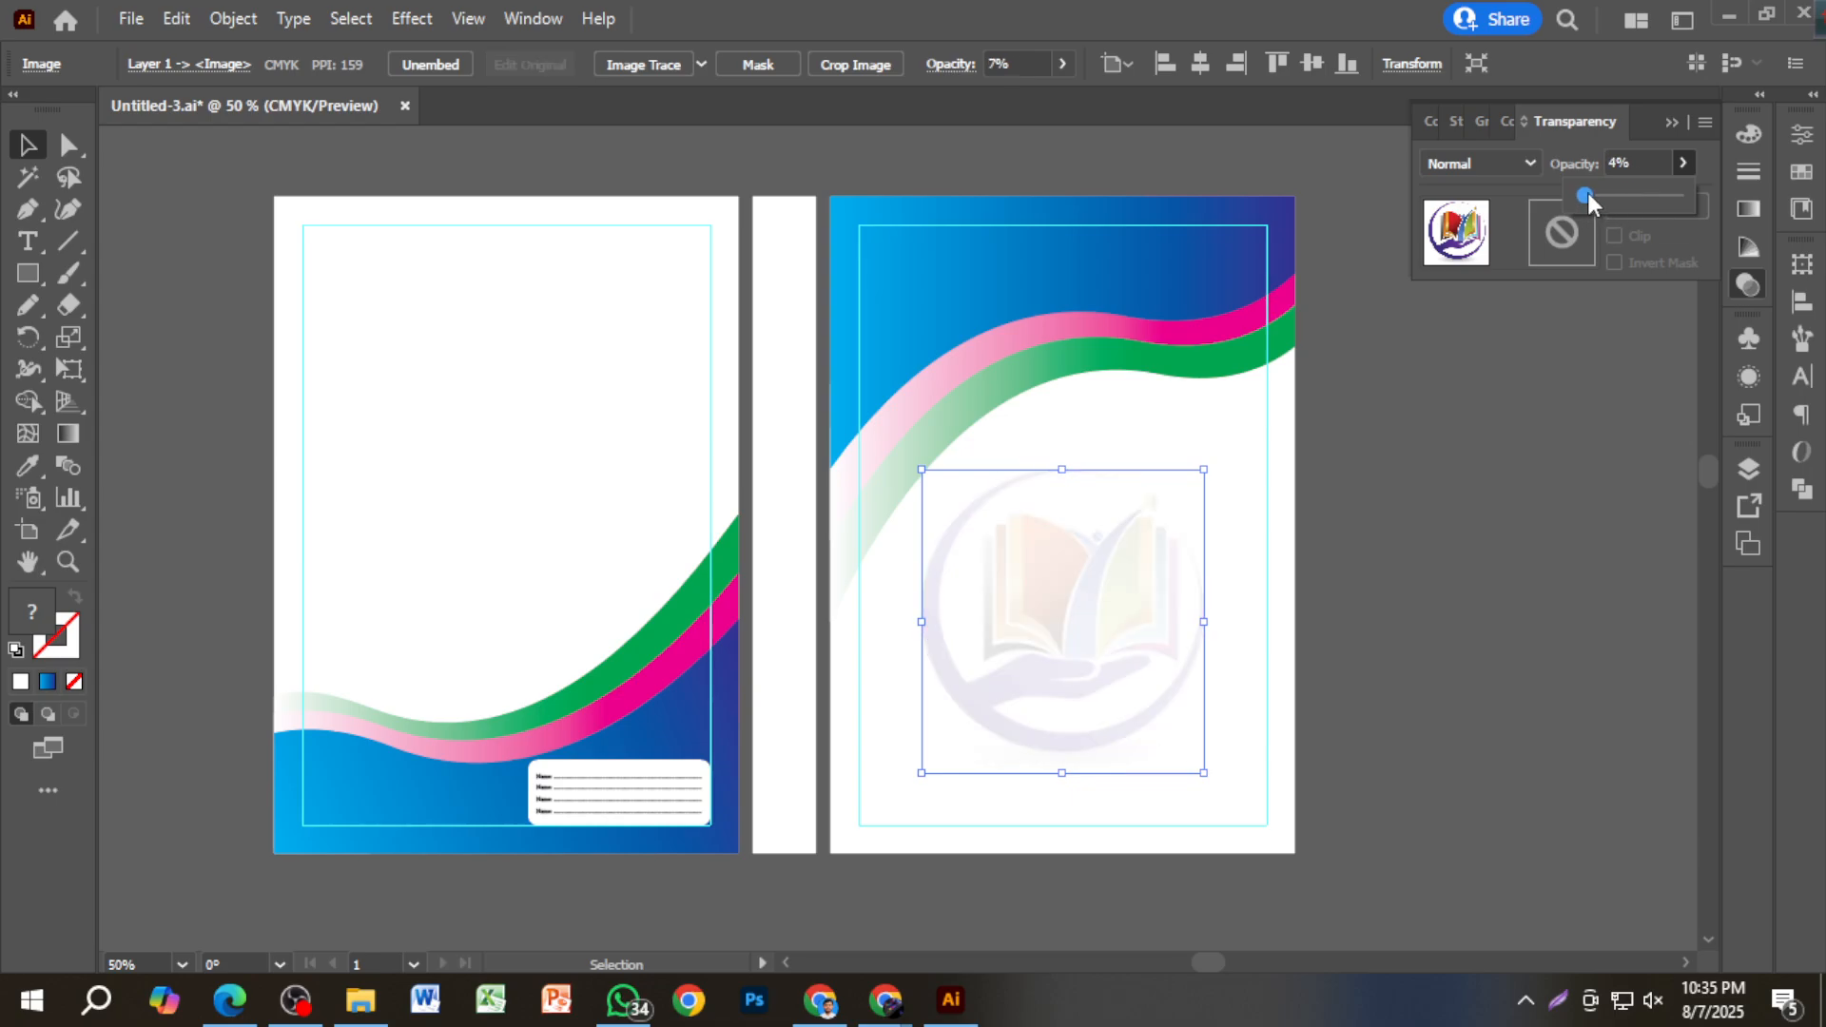
left_click_drag(1591, 192, 1595, 192)
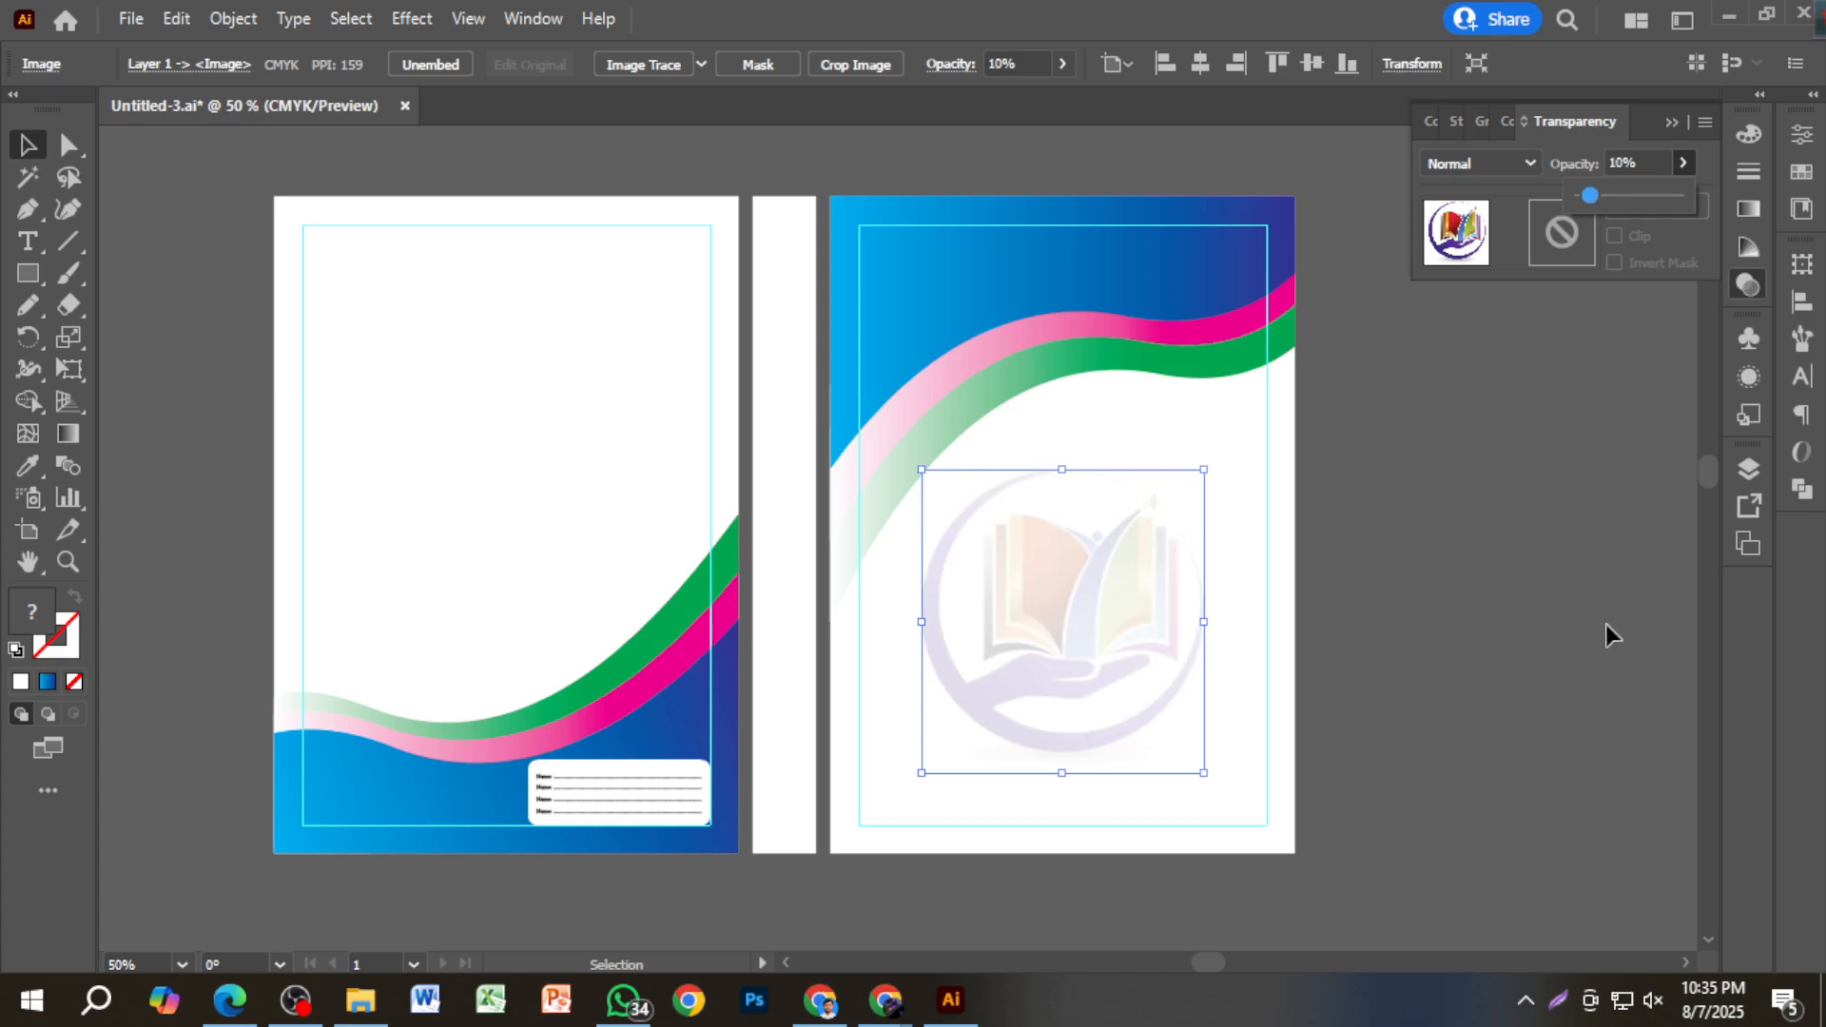
left_click(1475, 647)
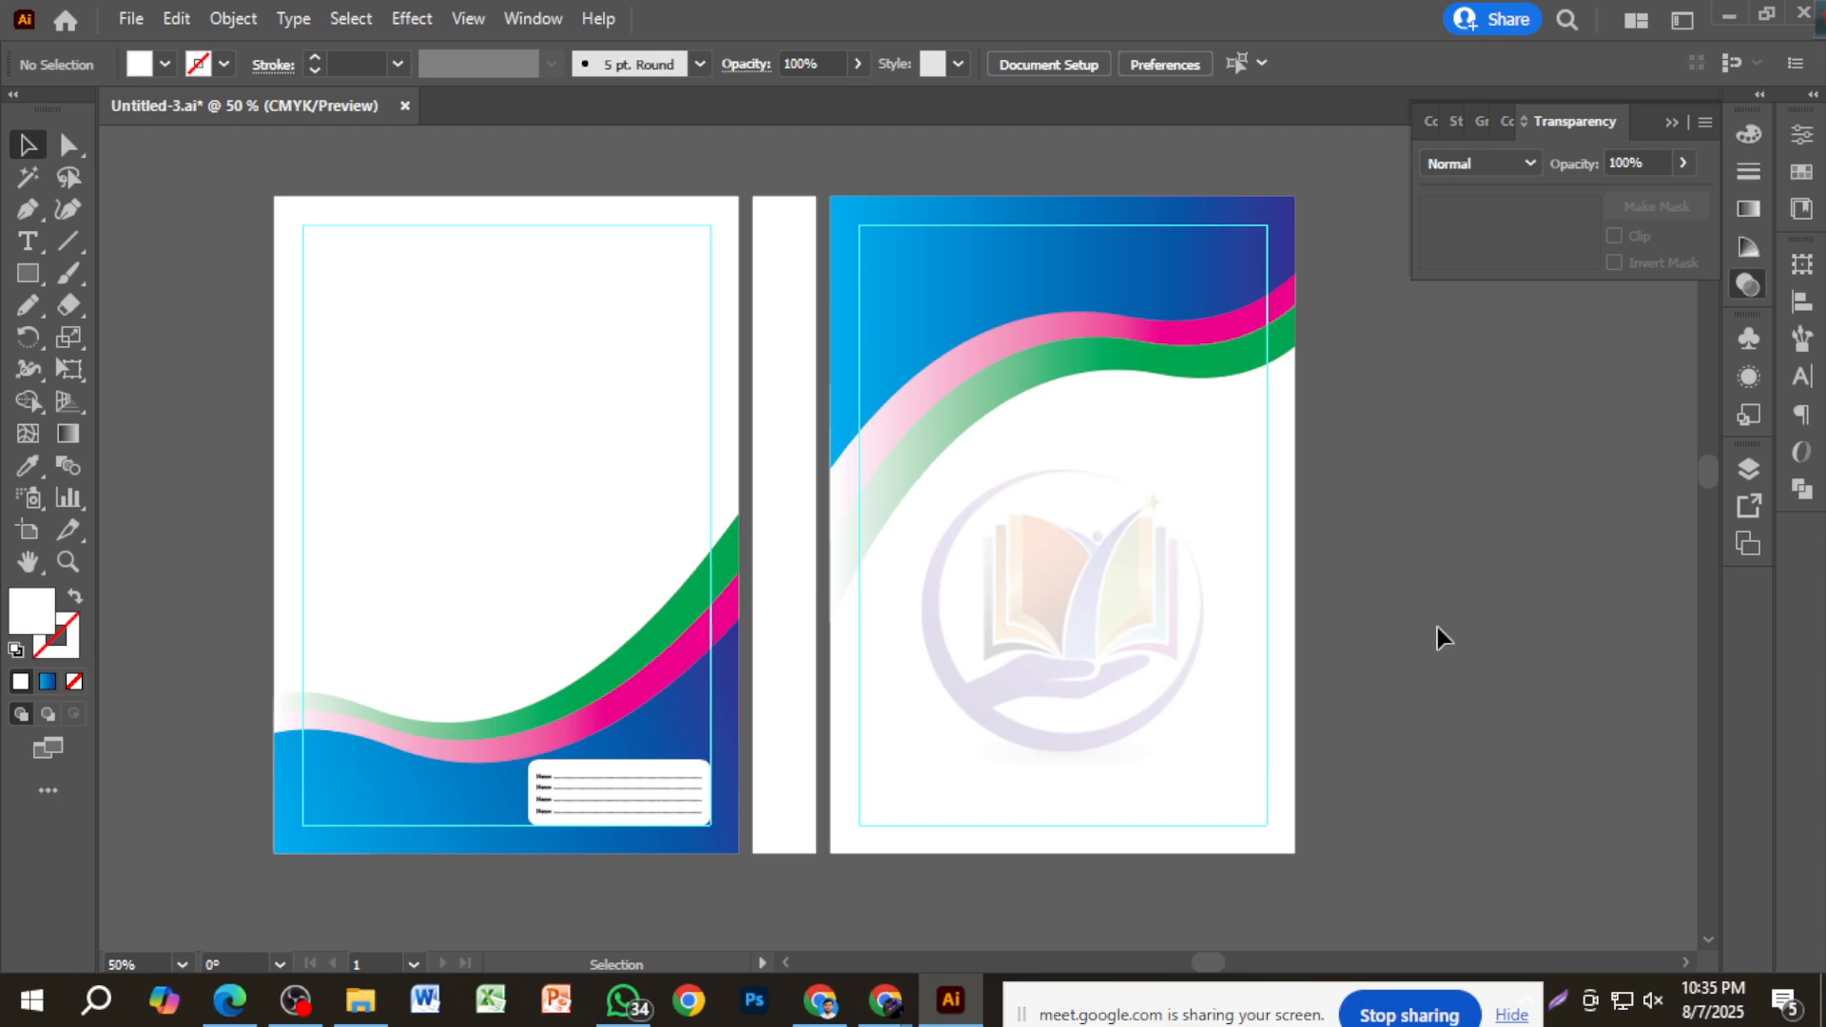
Add the text "Bangla Book" and enlarge it to about 60 pt, placed beneath the faded logo on the front cover.
scroll(1412, 566, "down", 2)
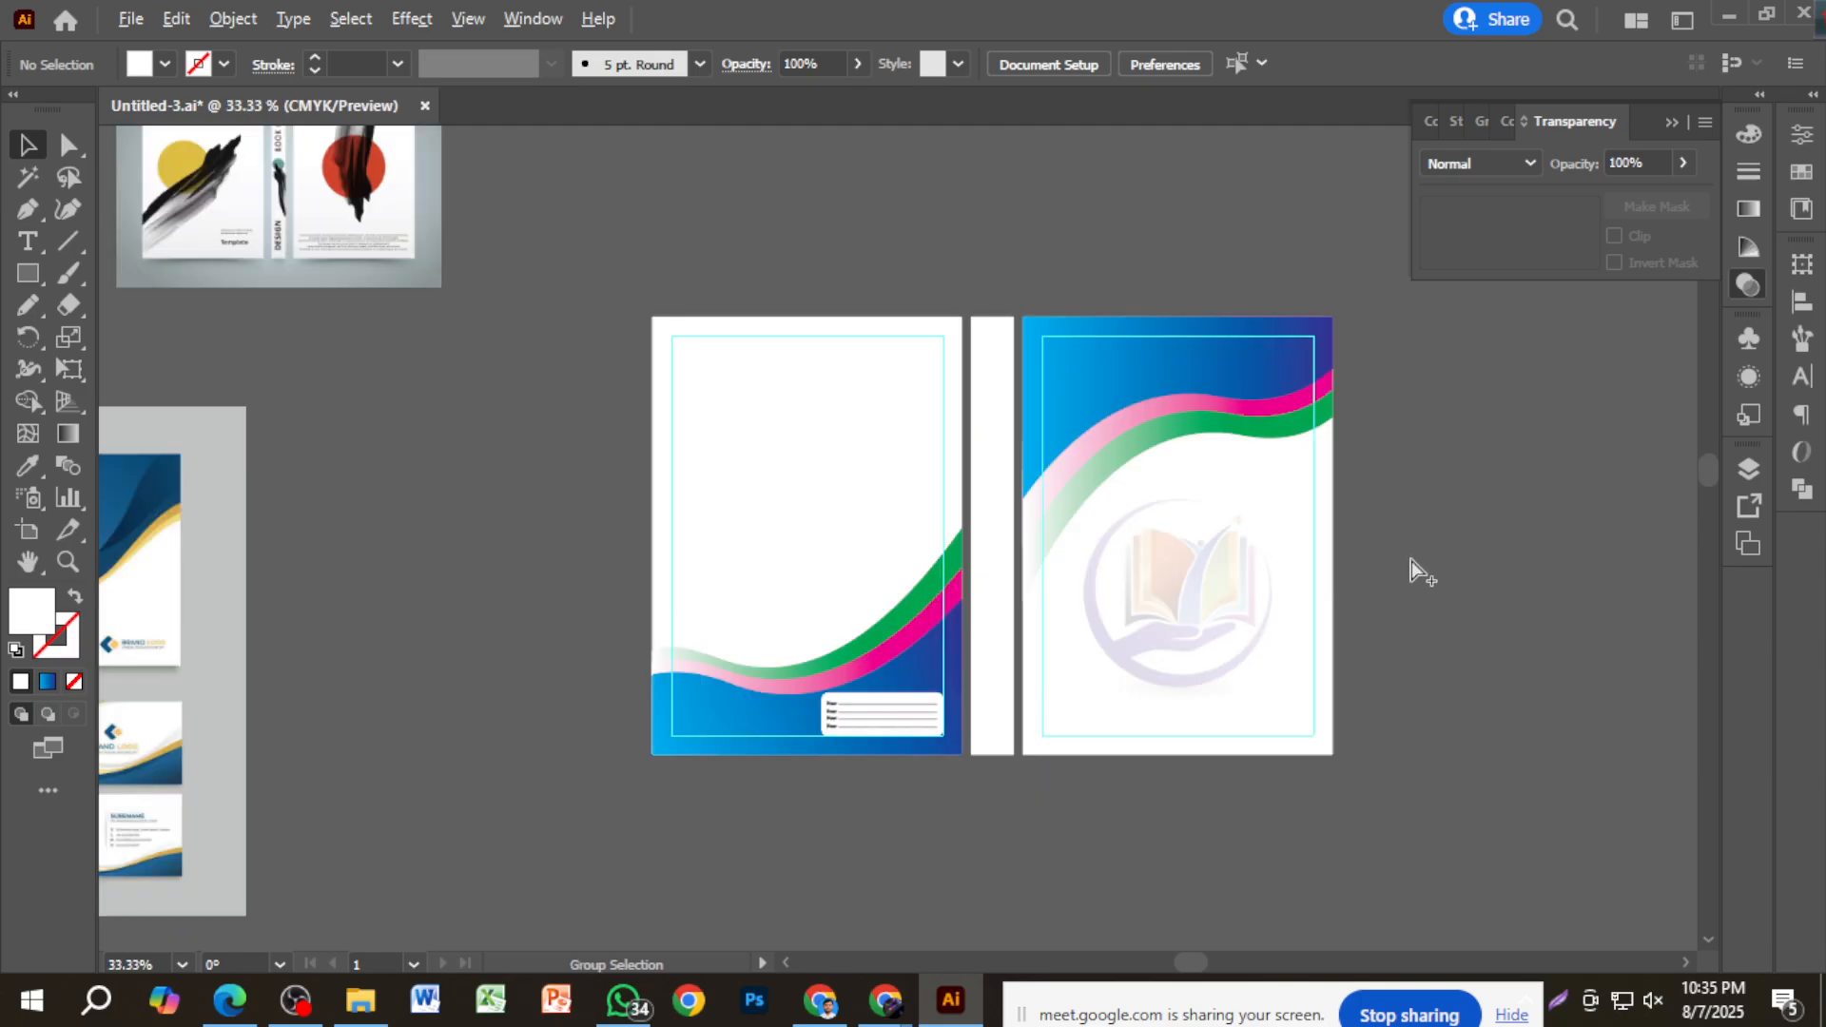
scroll(1412, 568, "up", 3)
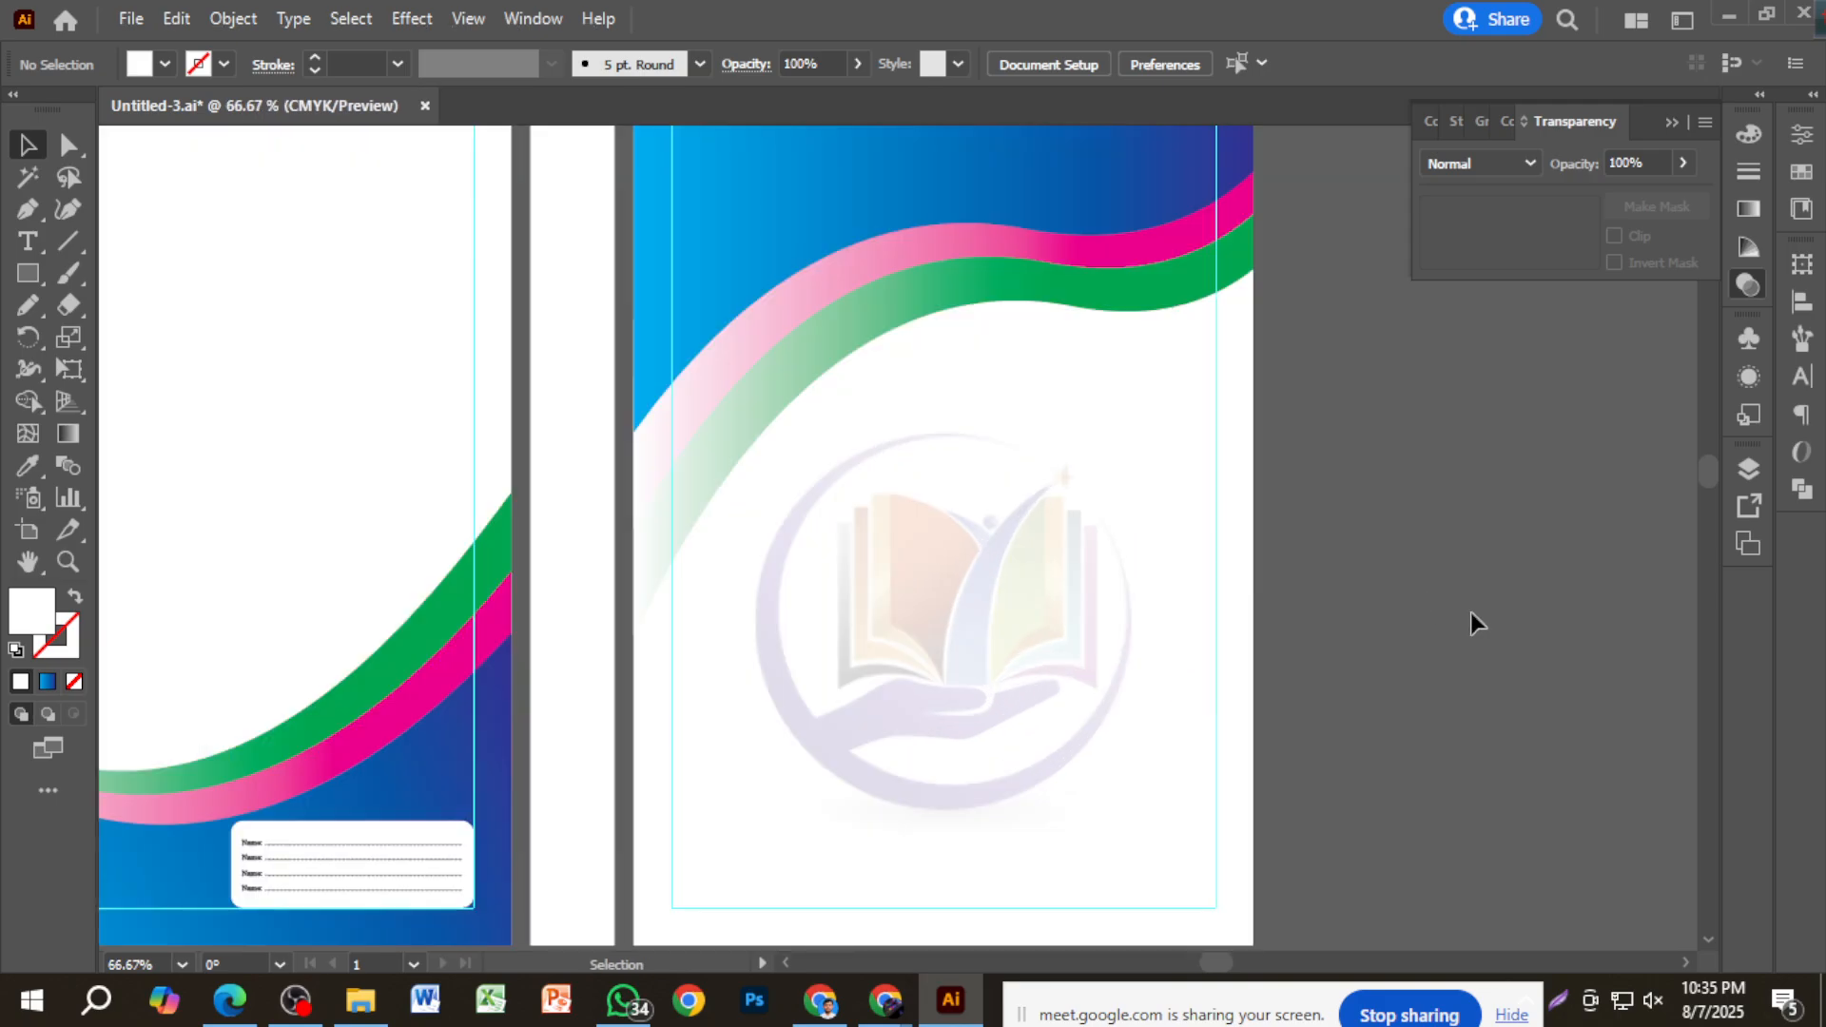
left_click(28, 242)
left_click(1430, 579)
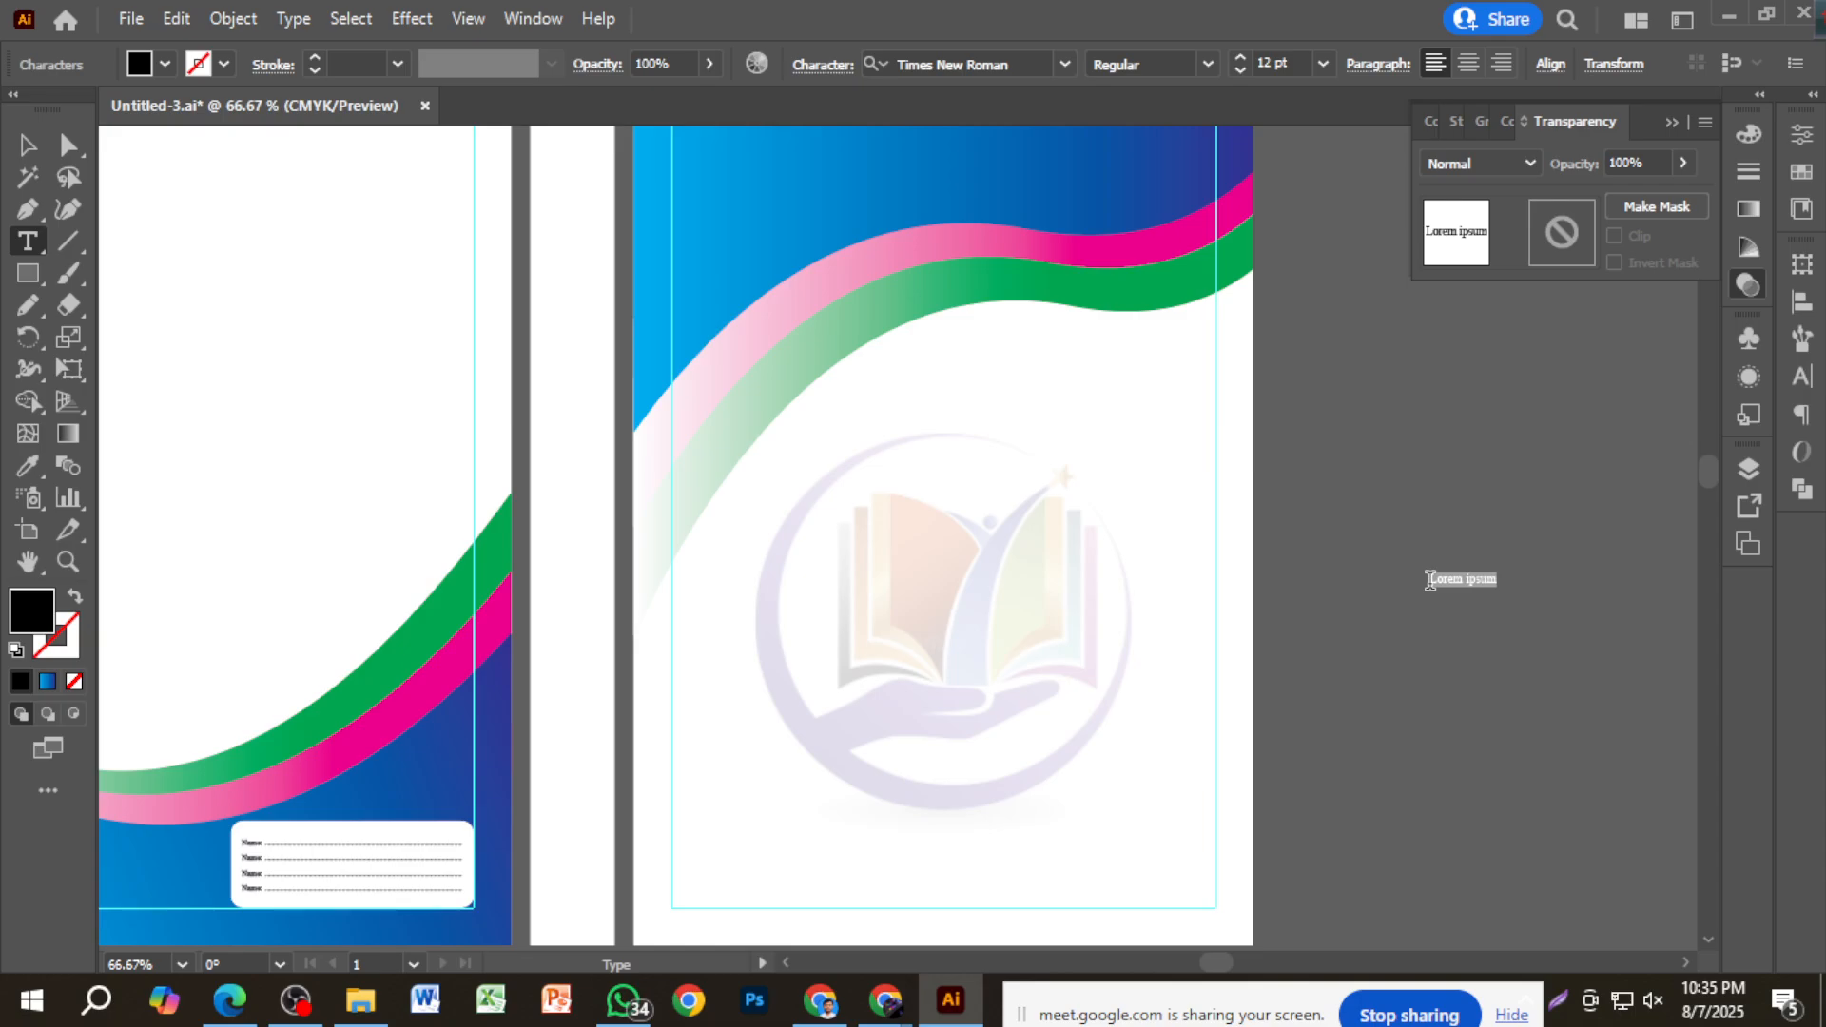
type("Bangla B")
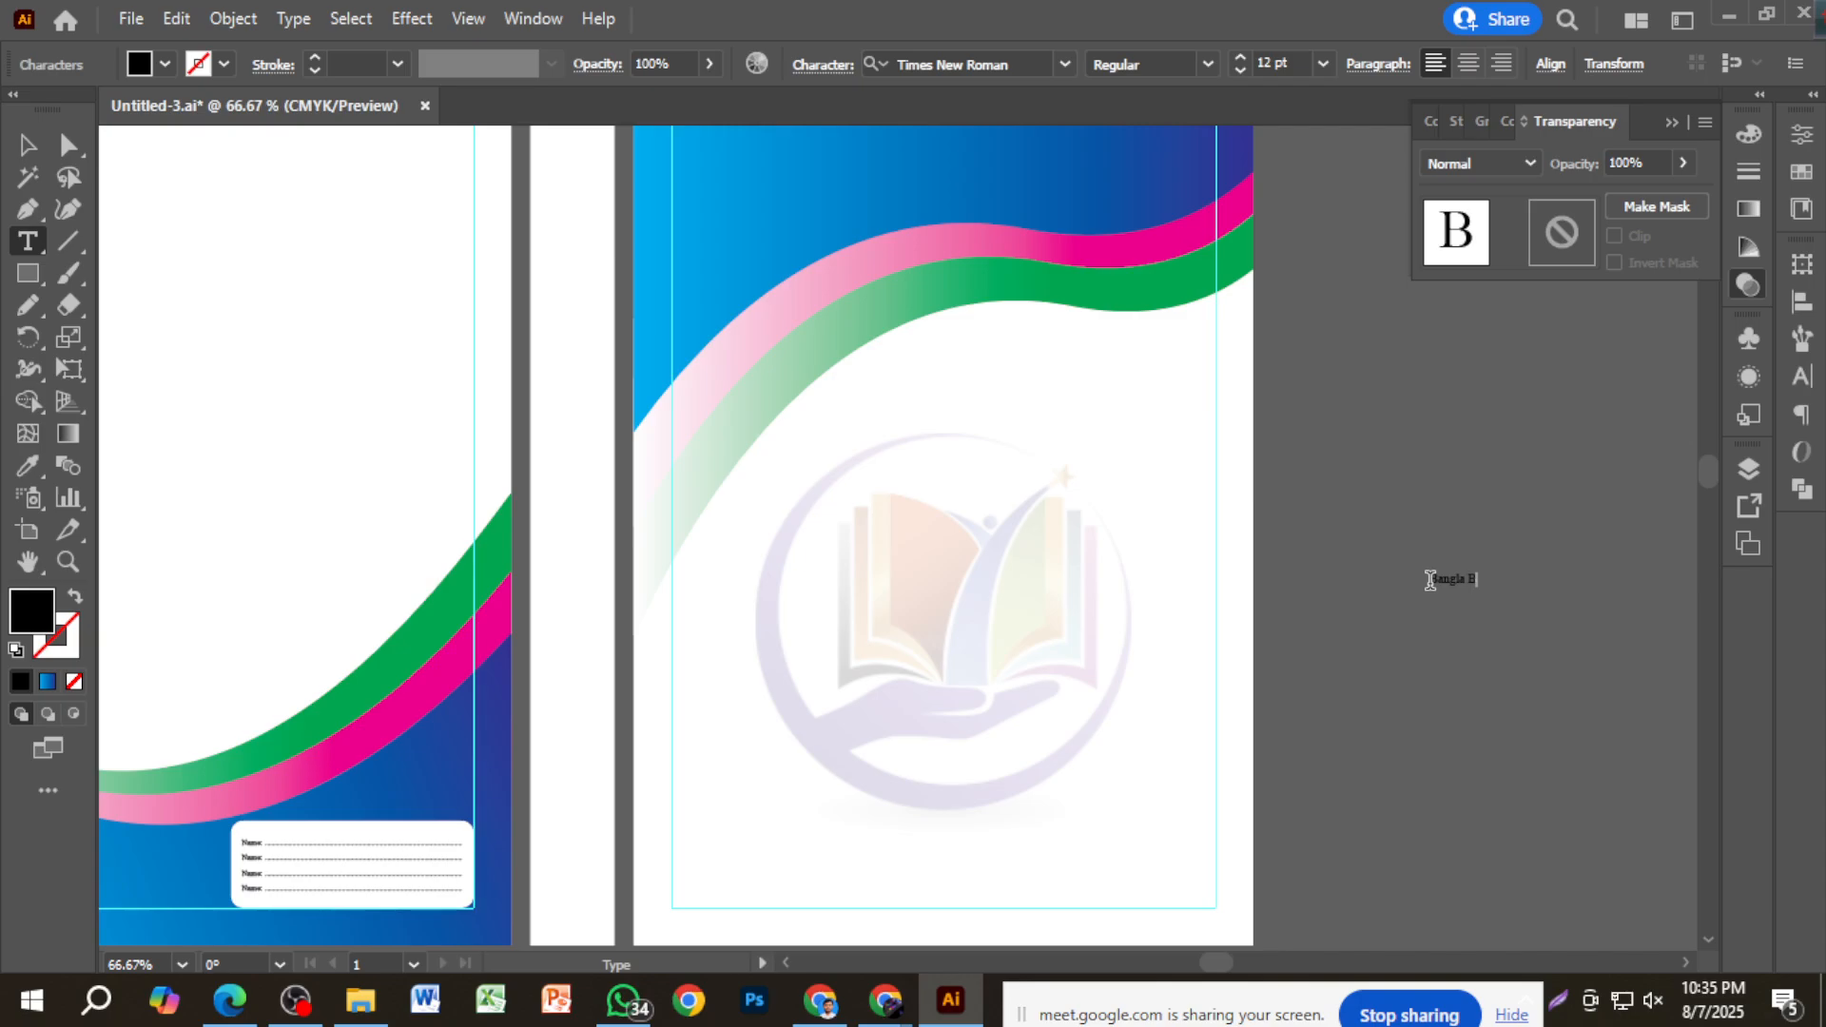
type("ook")
left_click(27, 144)
left_click_drag(1496, 591, 1025, 870)
Colour the "Bangla Book" title magenta with C 0, M 99, Y 0, K 0.
scroll(1386, 758, "down", 3)
scroll(995, 703, "up", 3)
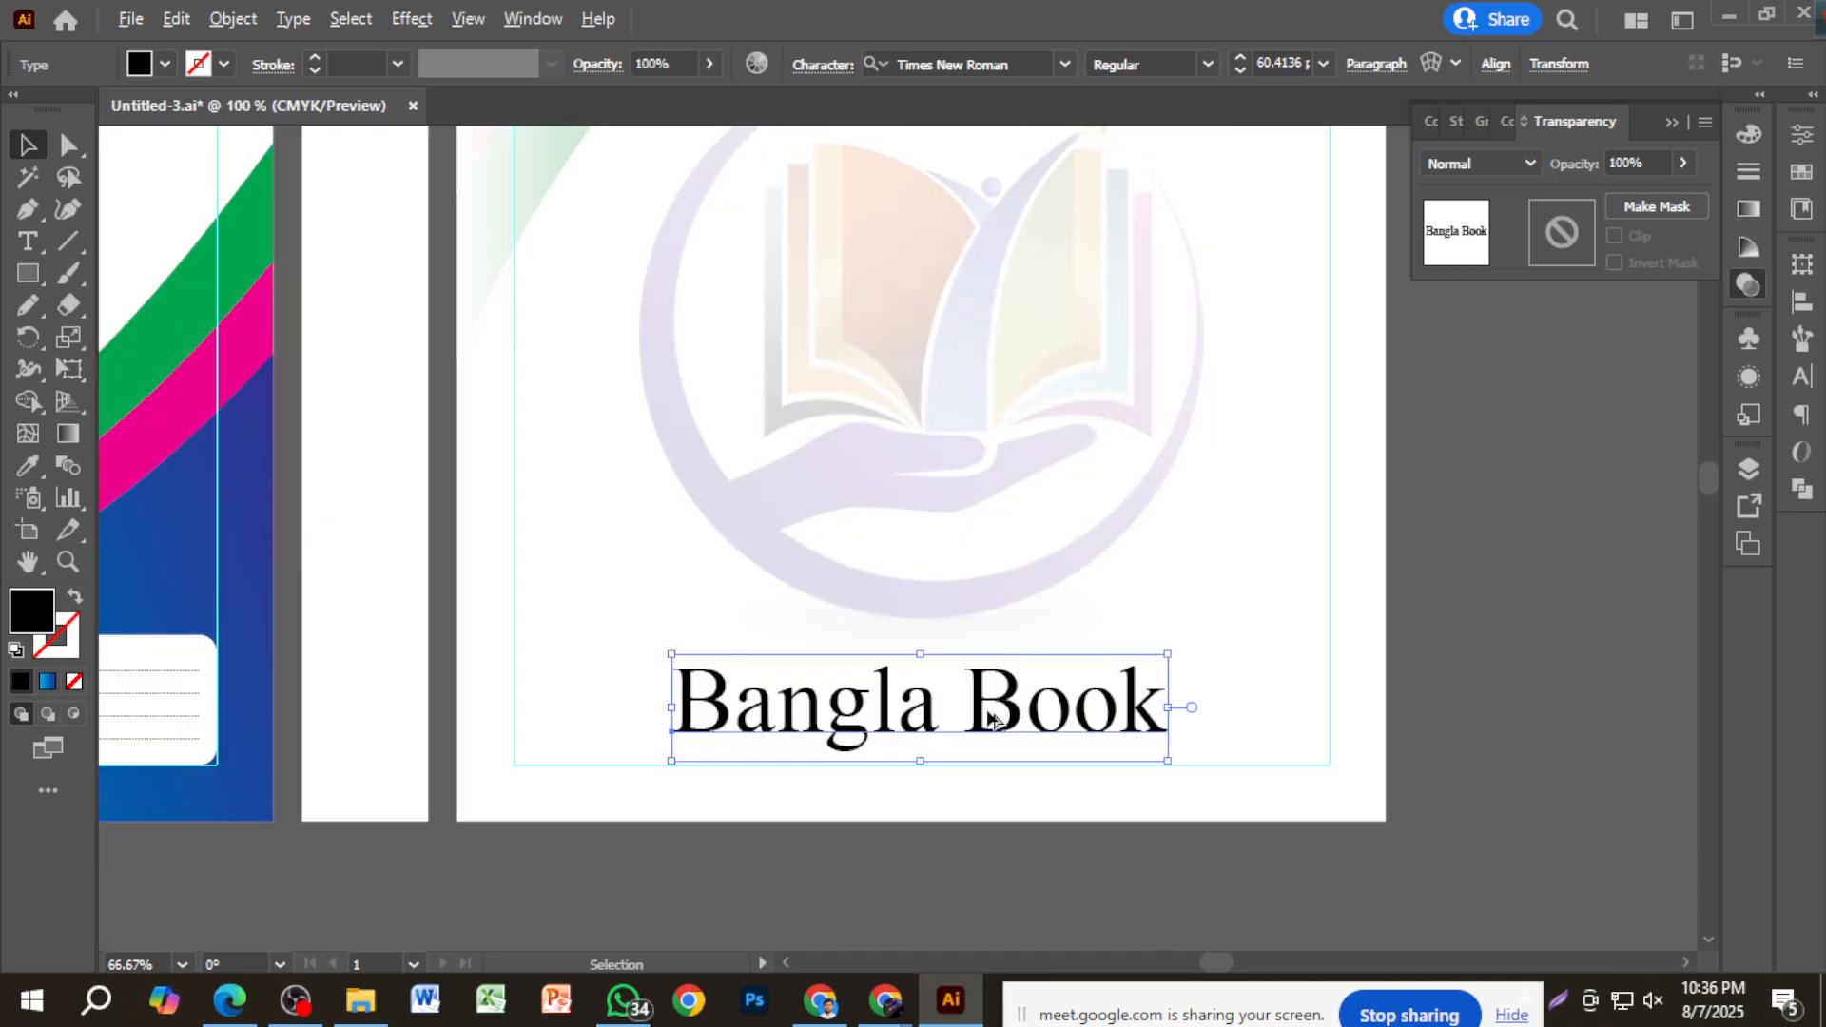
left_click(1037, 723)
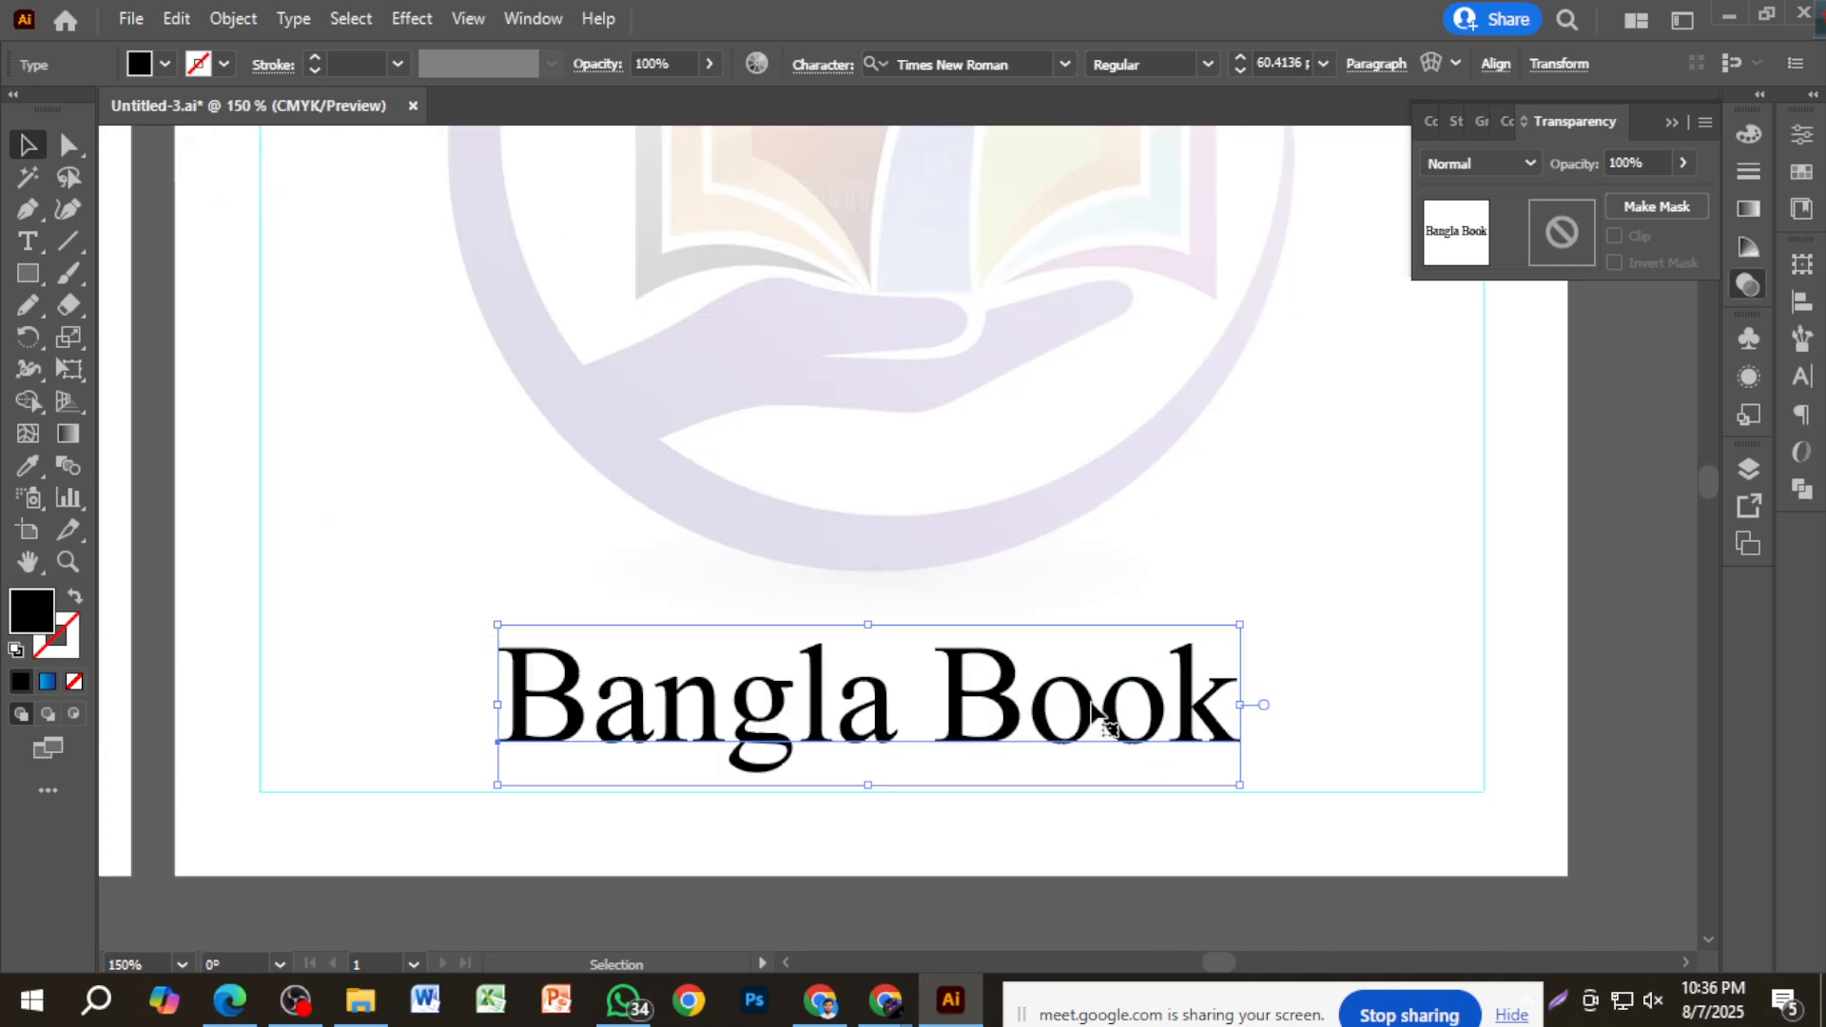
left_click(1805, 379)
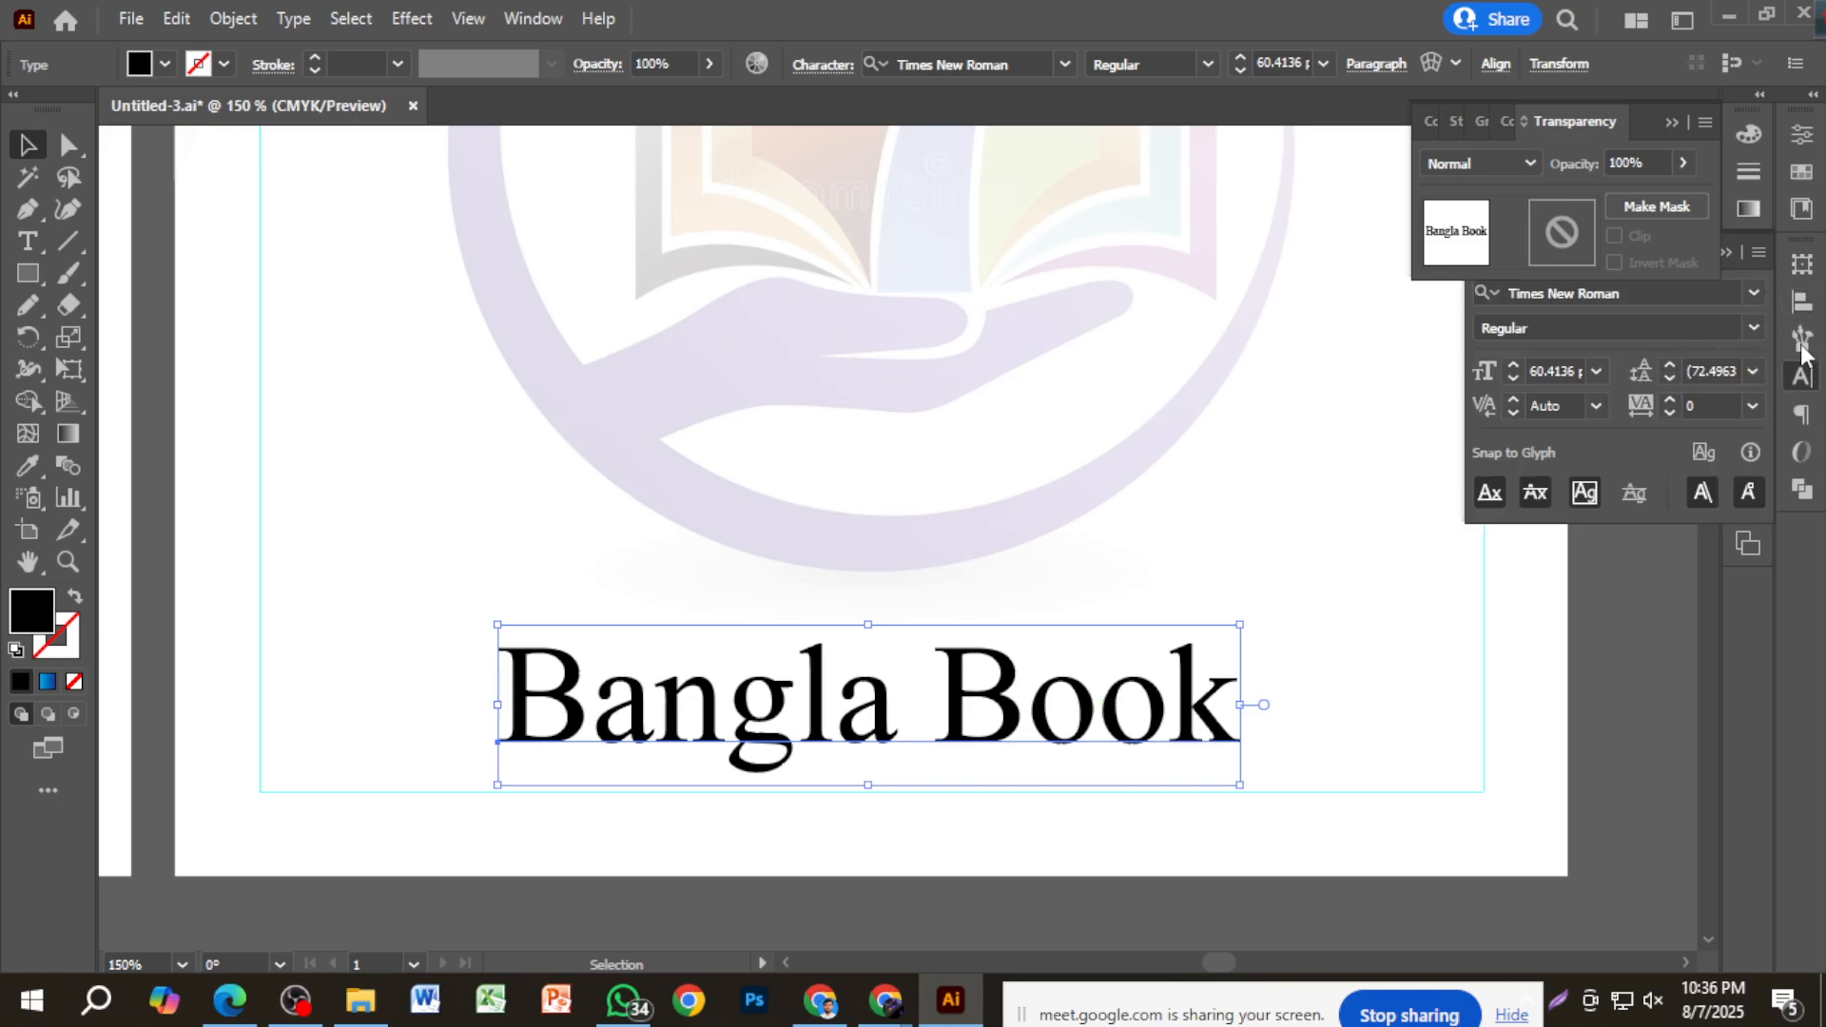
left_click(1749, 135)
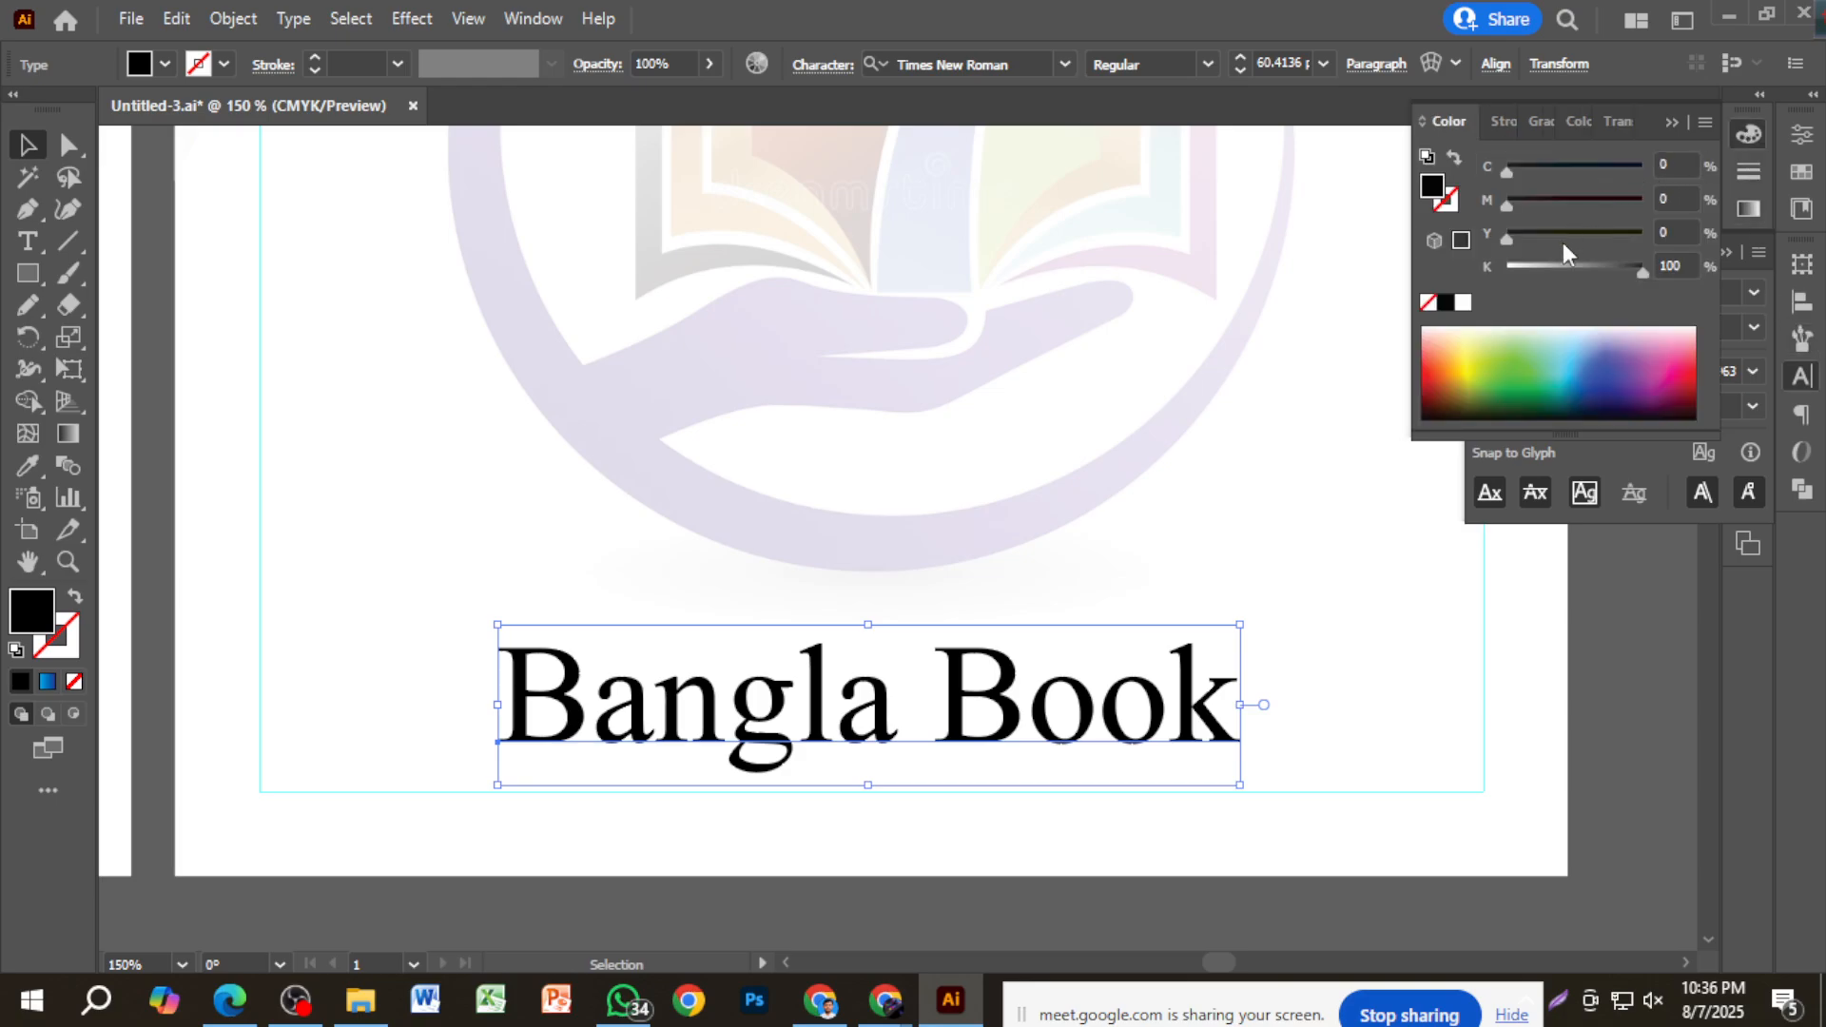
left_click_drag(1584, 201, 1643, 202)
left_click_drag(1643, 272, 1469, 280)
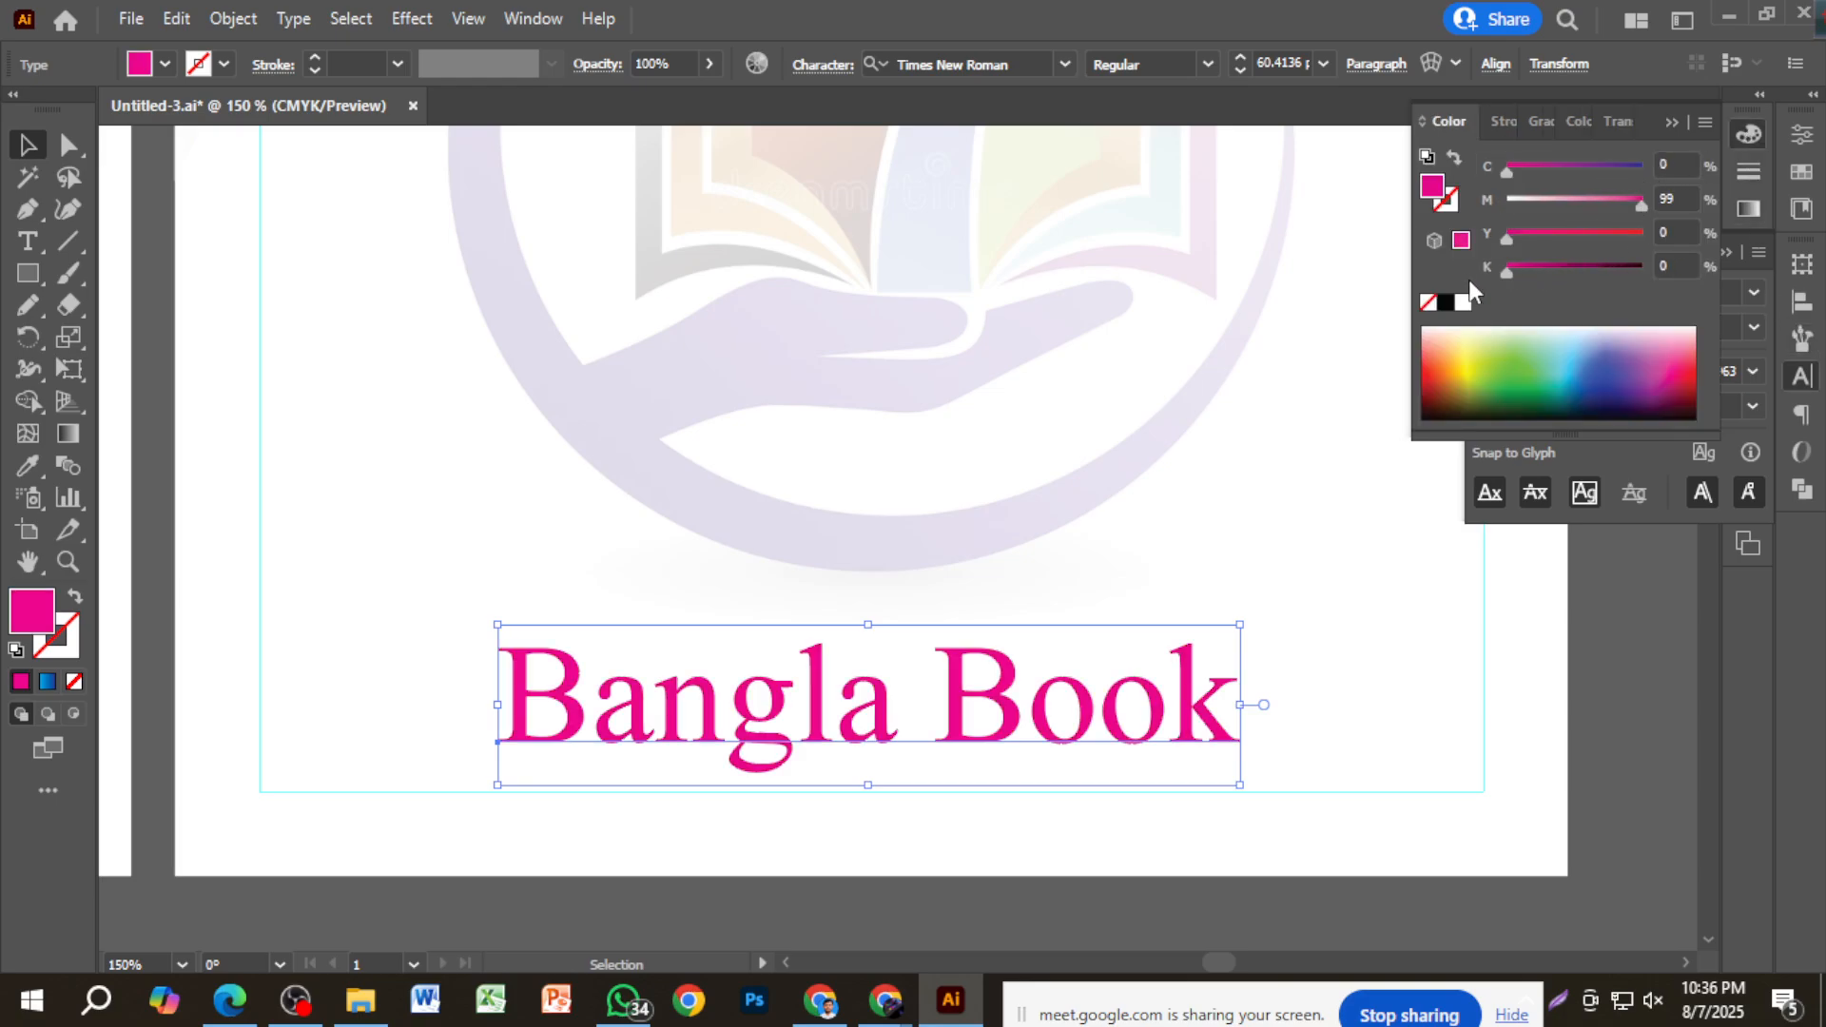
left_click_drag(1600, 170, 1642, 166)
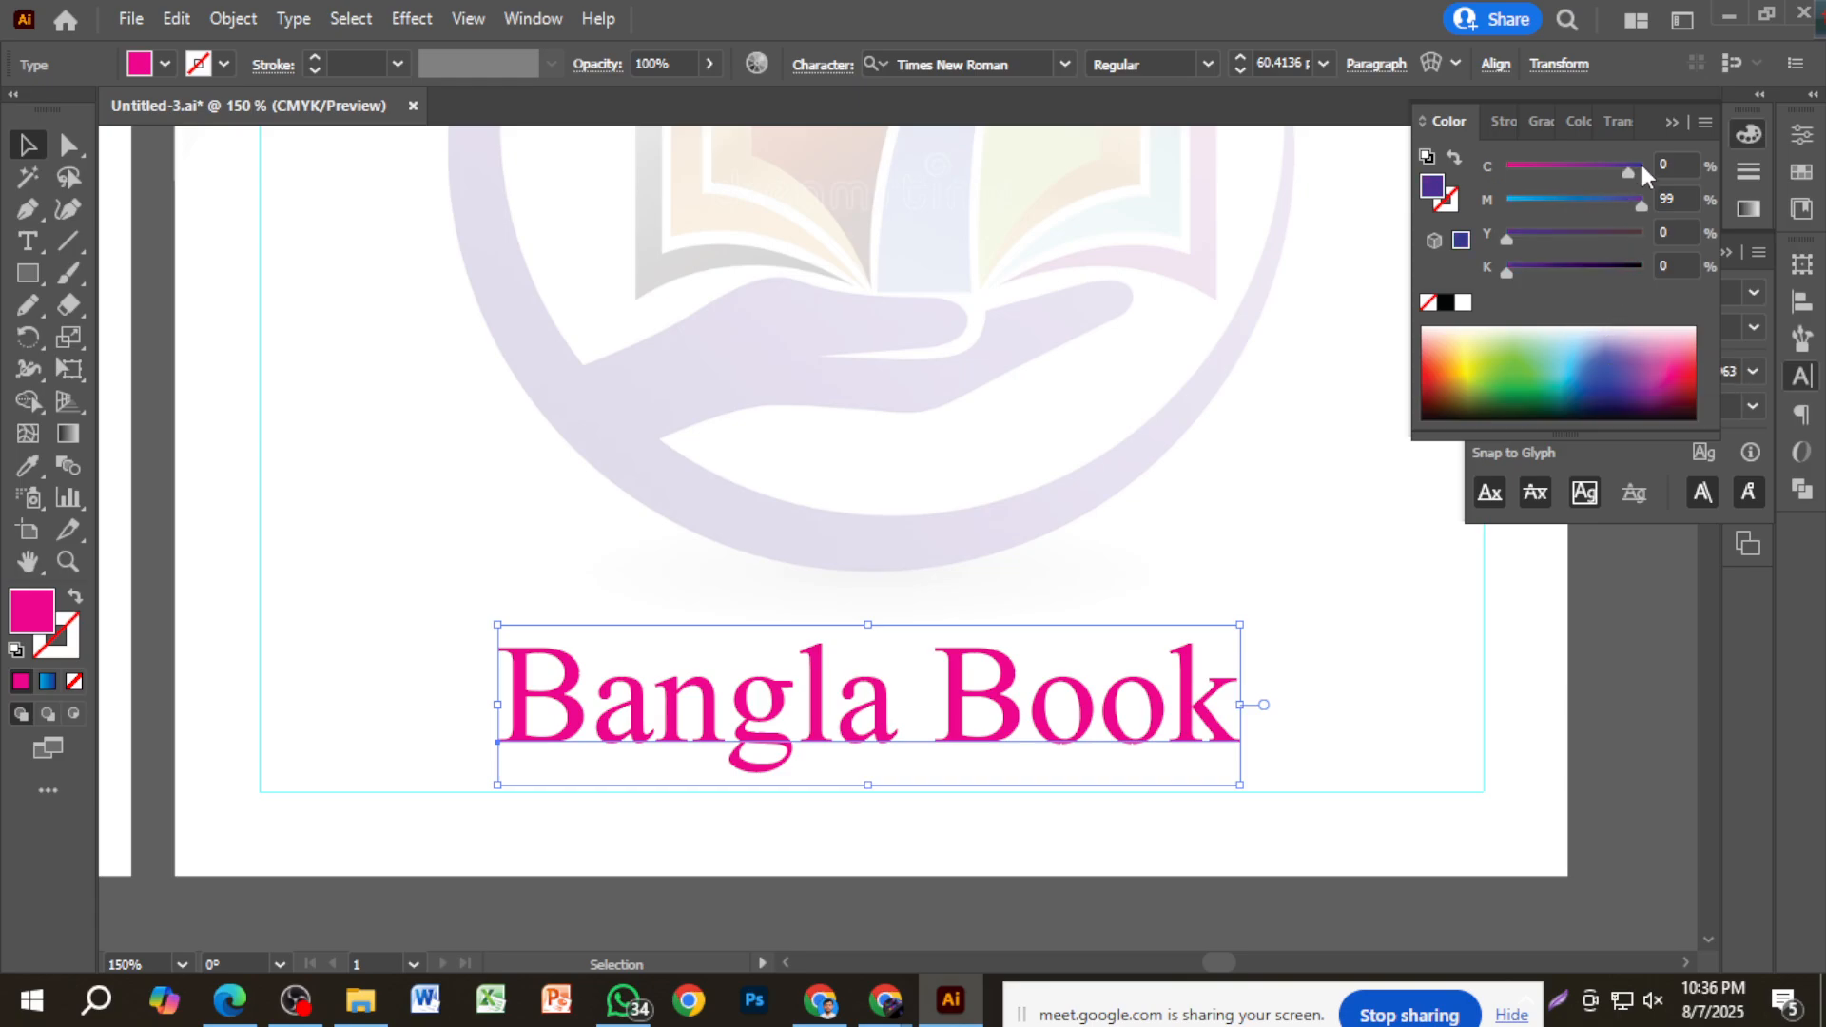
left_click_drag(1532, 165, 1505, 167)
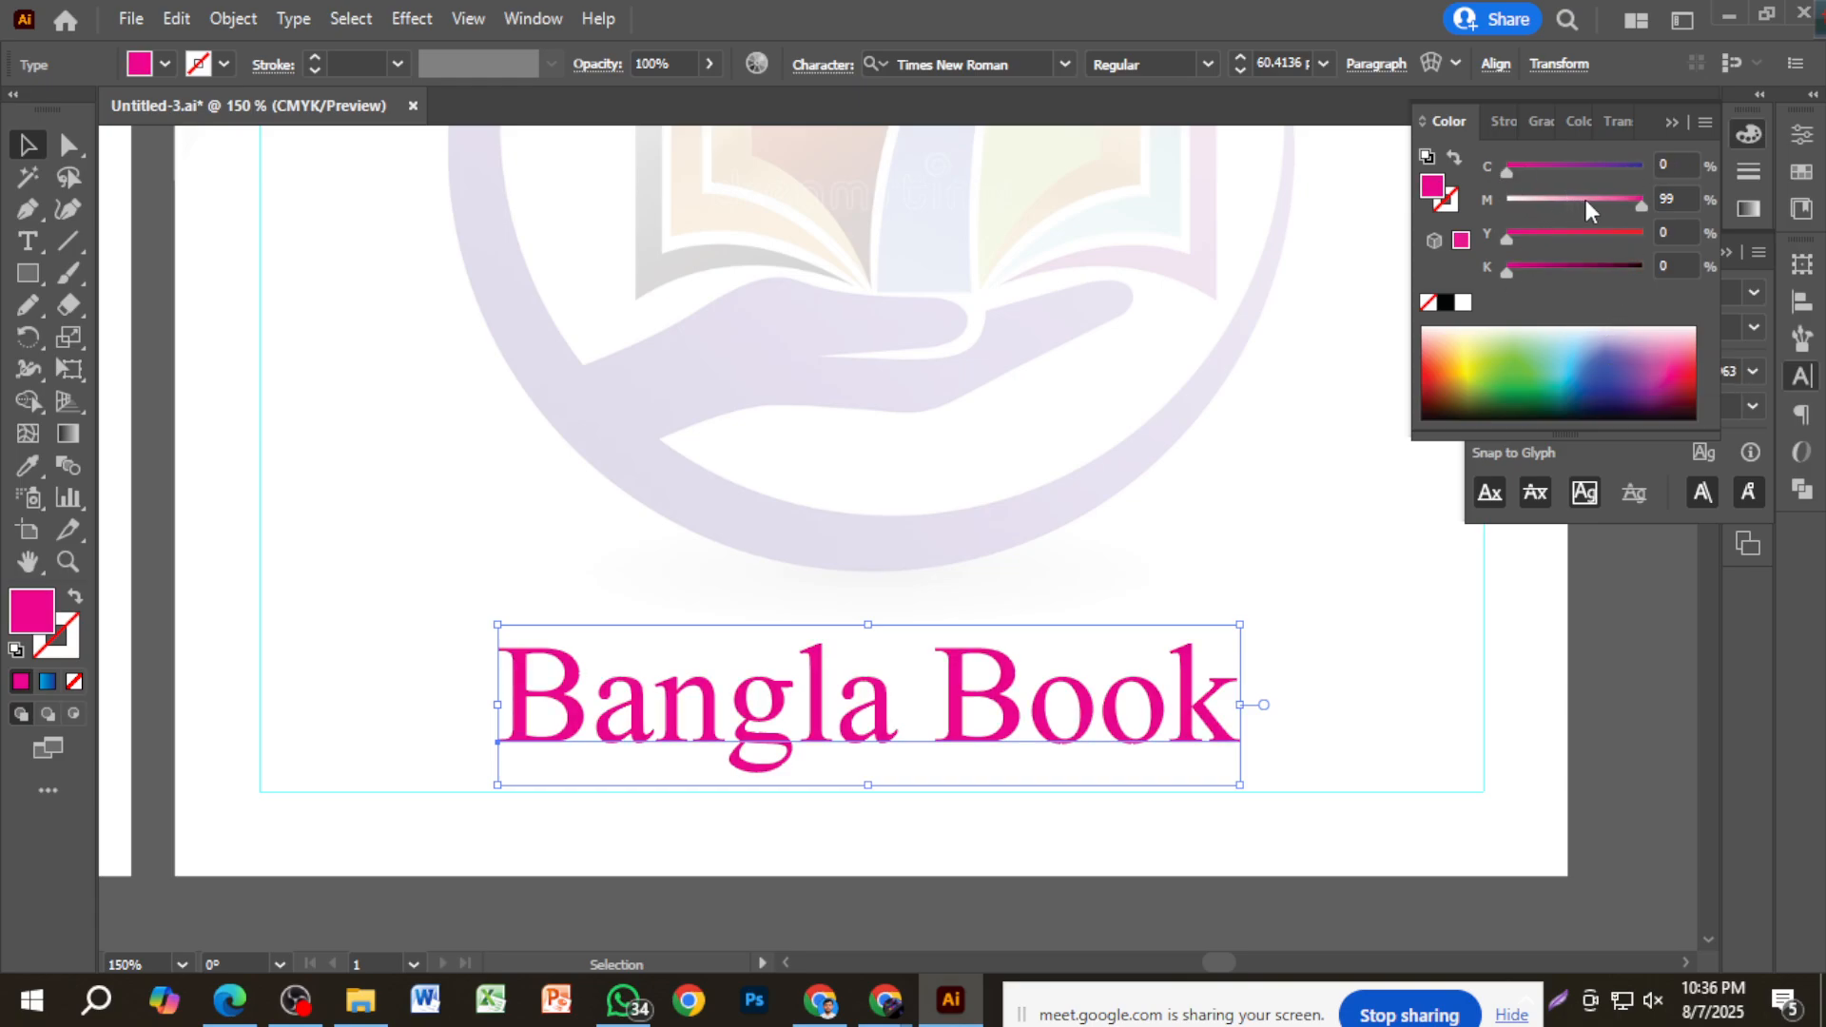
left_click(1431, 694)
left_click(1235, 690)
Duplicate the faded book logo onto the white area of the back cover, above the waves.
key("ctrl+minus")
key("ctrl+minus")
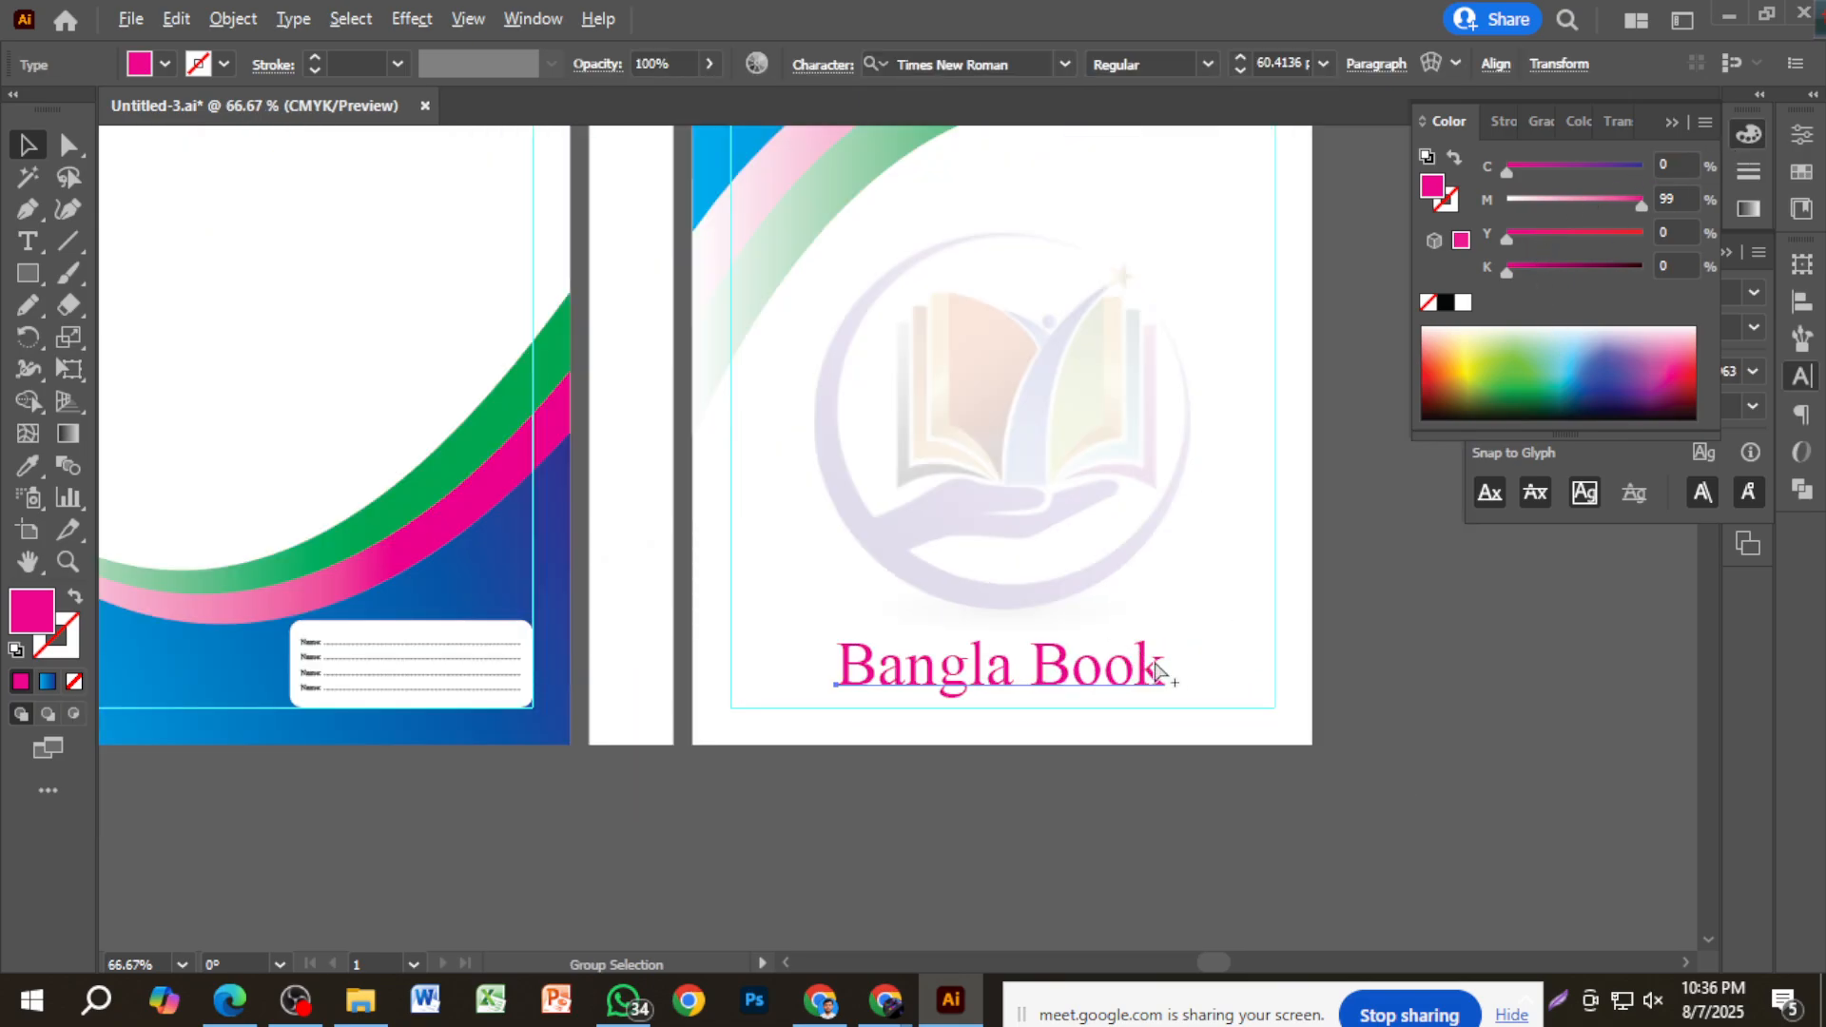
left_click(1333, 721)
key("ctrl+minus")
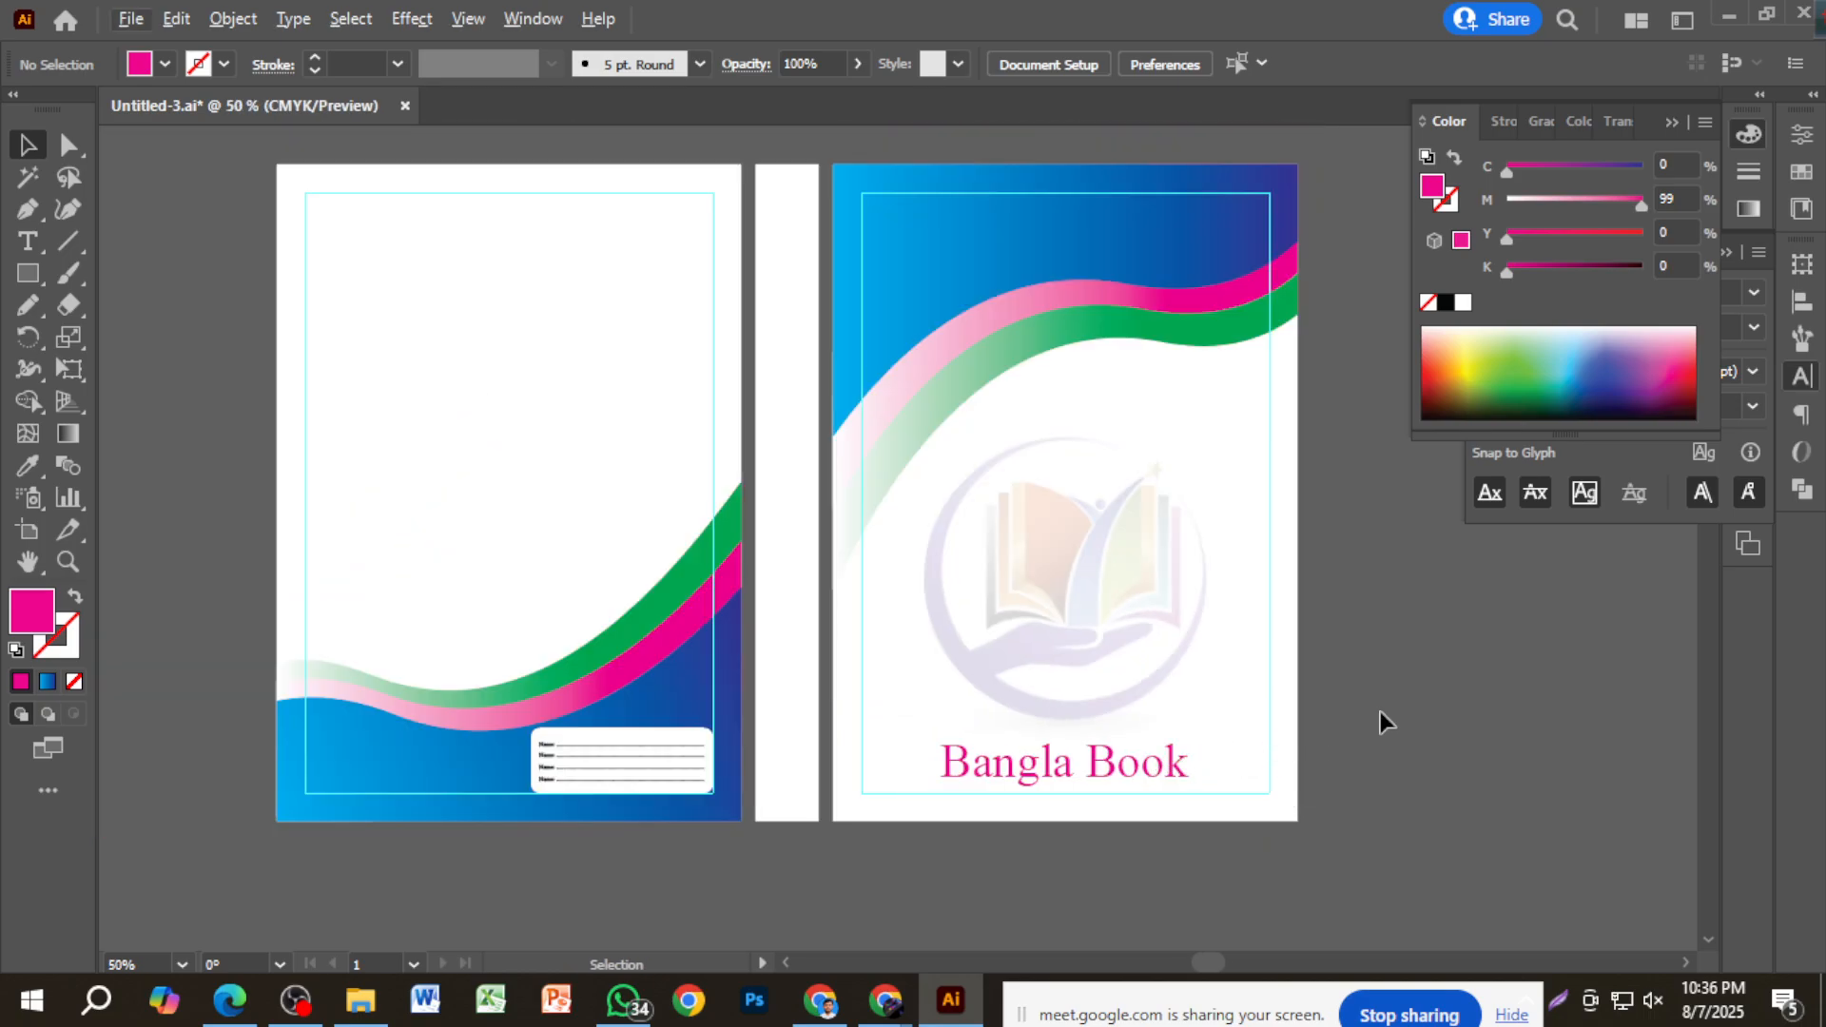
left_click(1041, 599)
left_click_drag(1037, 601, 509, 439)
left_click(898, 845)
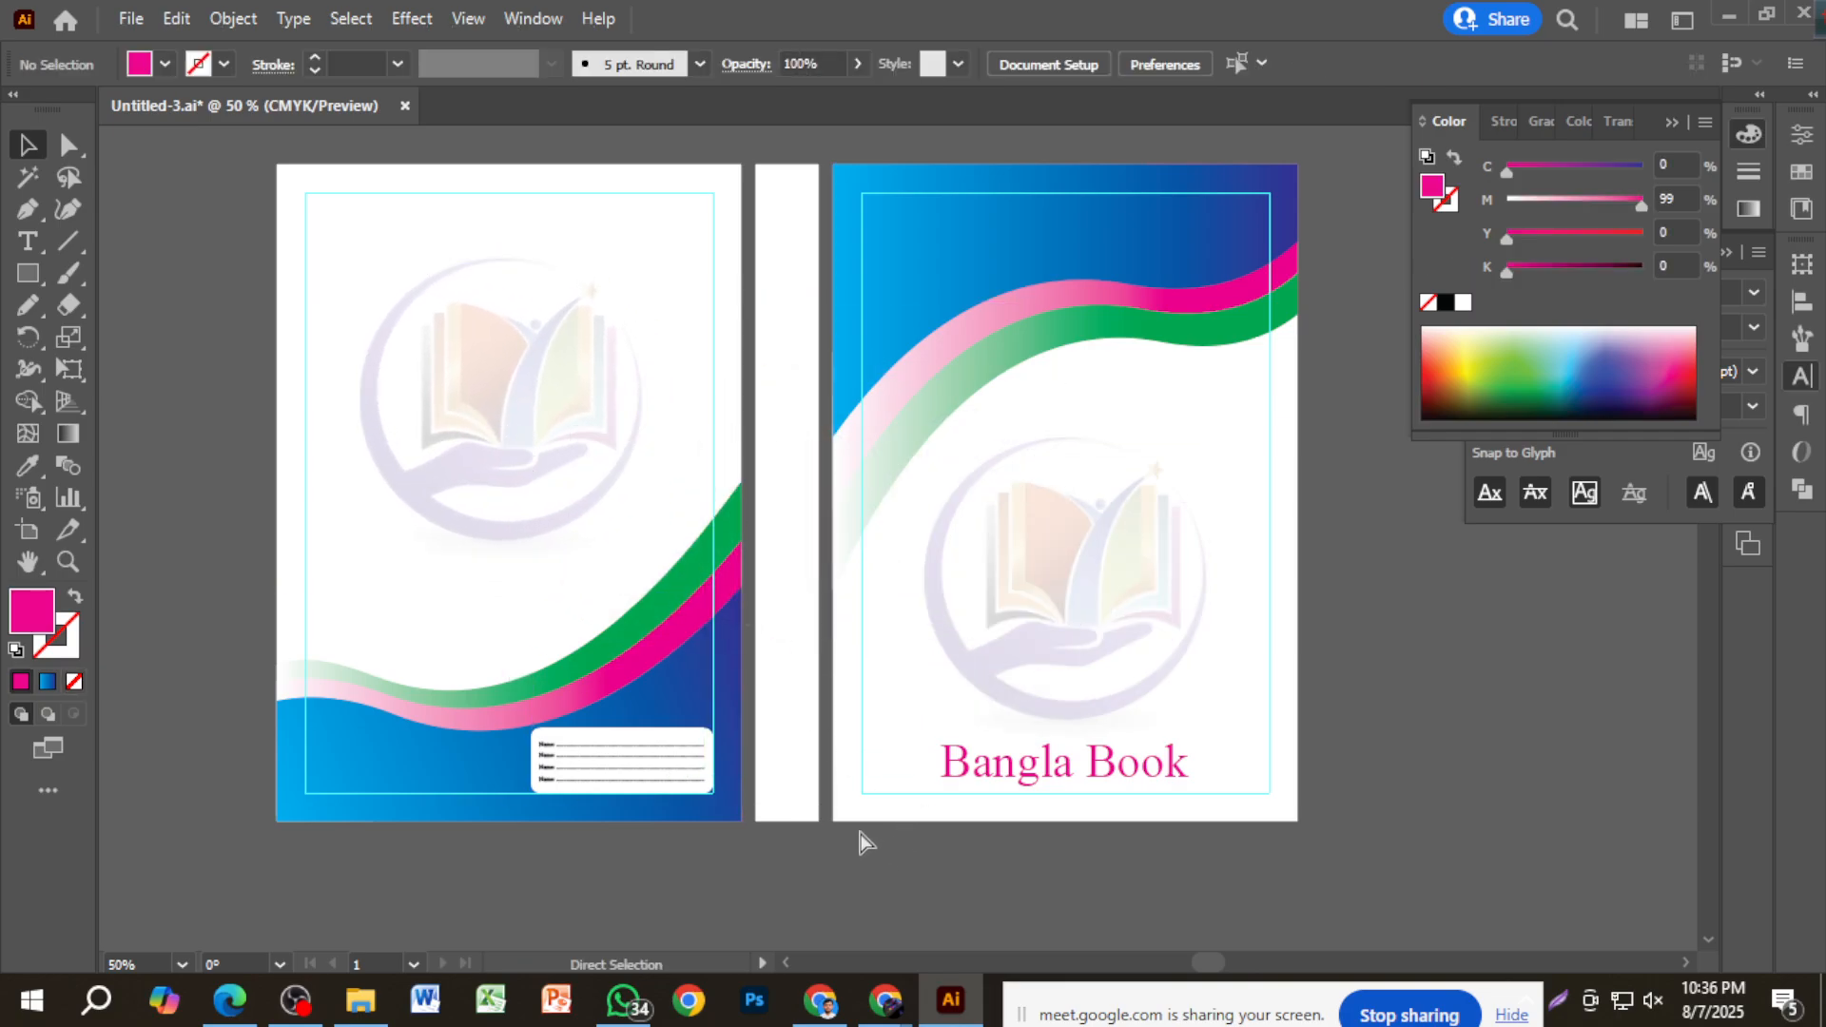
Copy the front title onto the spine, rotate it 90 degrees clockwise near the spine's upper end, and duplicate it further down.
left_click_drag(856, 844, 1036, 889)
left_click(1172, 804)
left_click_drag(1172, 804, 931, 590)
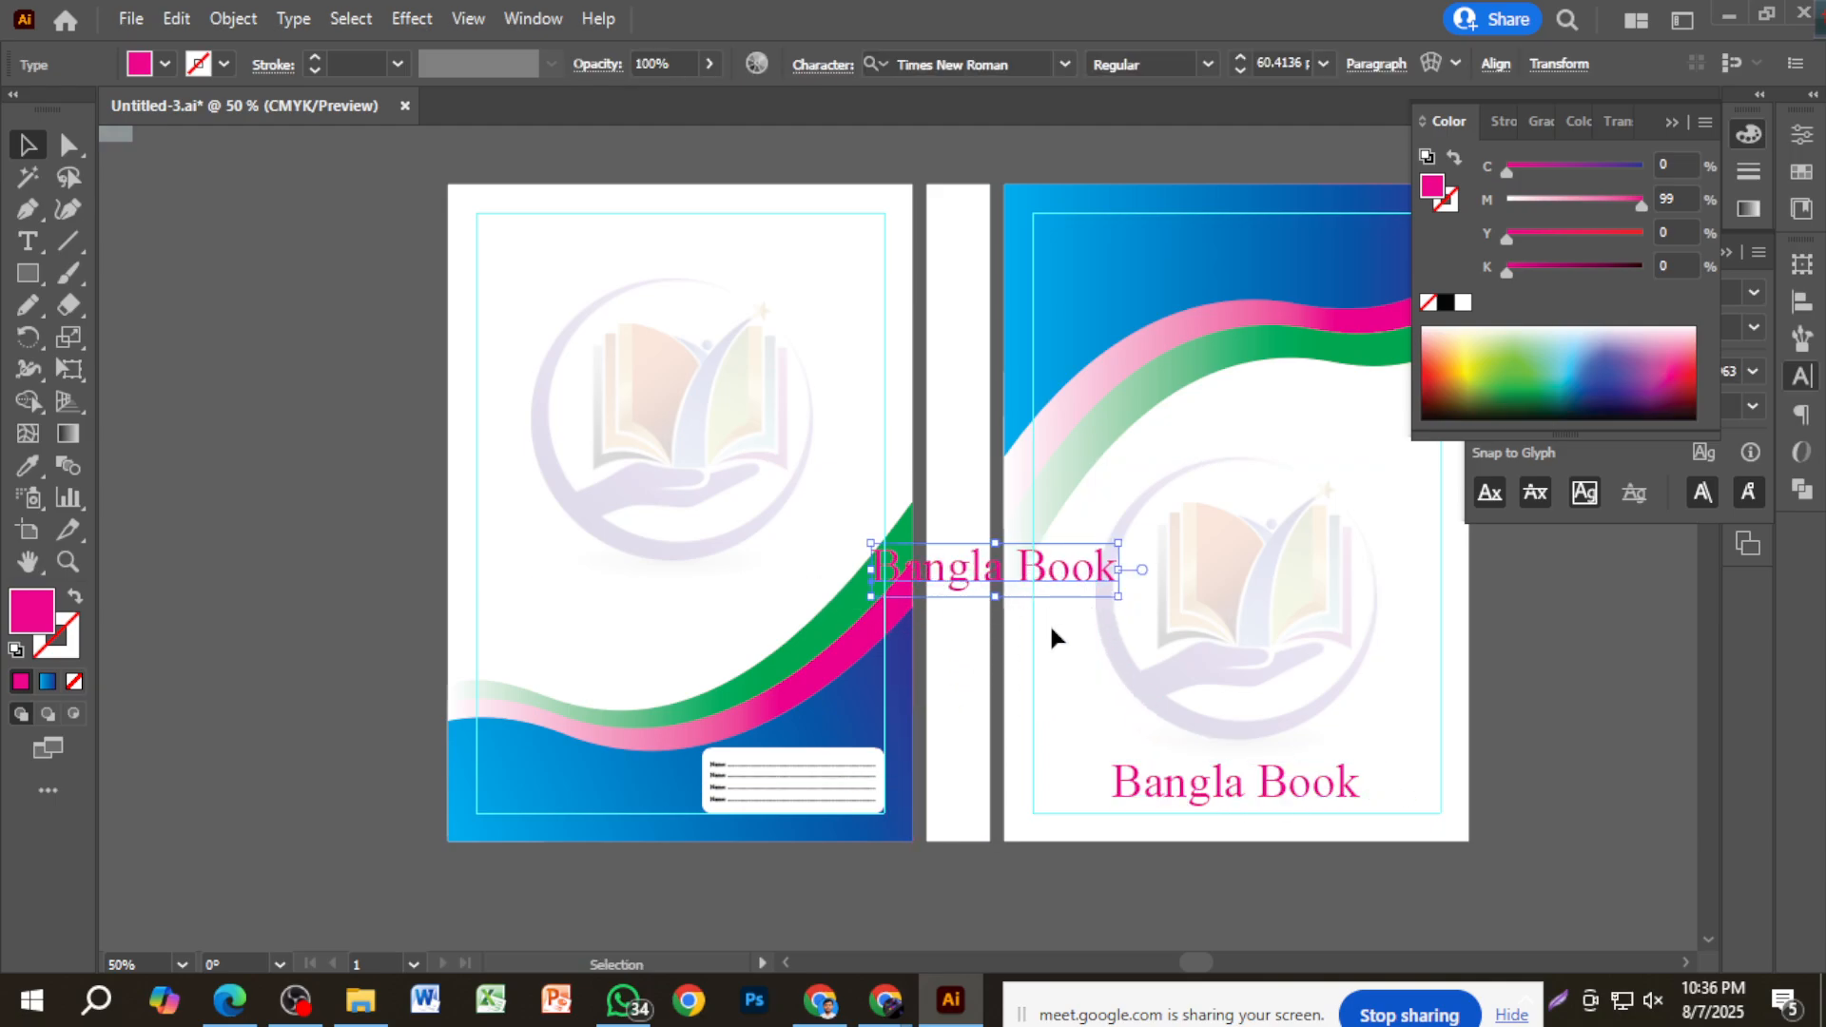
left_click_drag(1129, 606, 954, 704)
left_click_drag(966, 585, 955, 704)
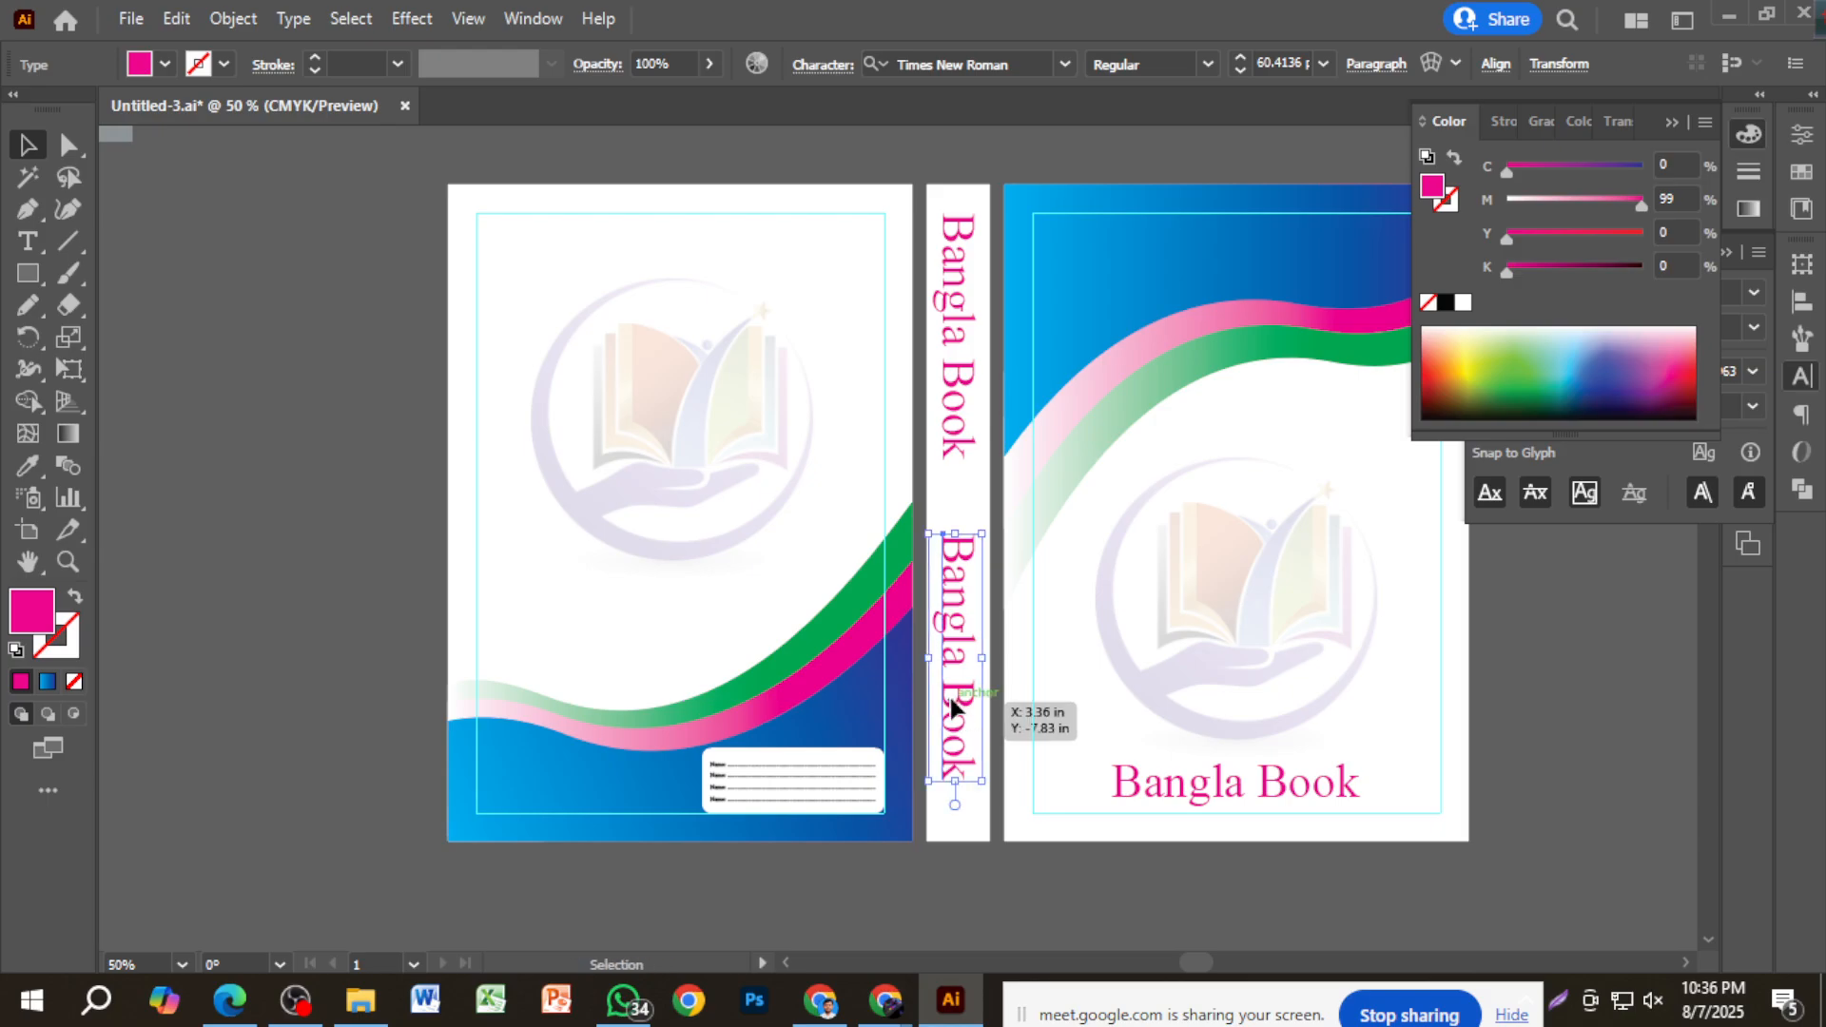
Replace the lower spine text with "Class: 07" and recolour it dark blue by setting cyan to 100%.
triple_click(954, 706)
type("C")
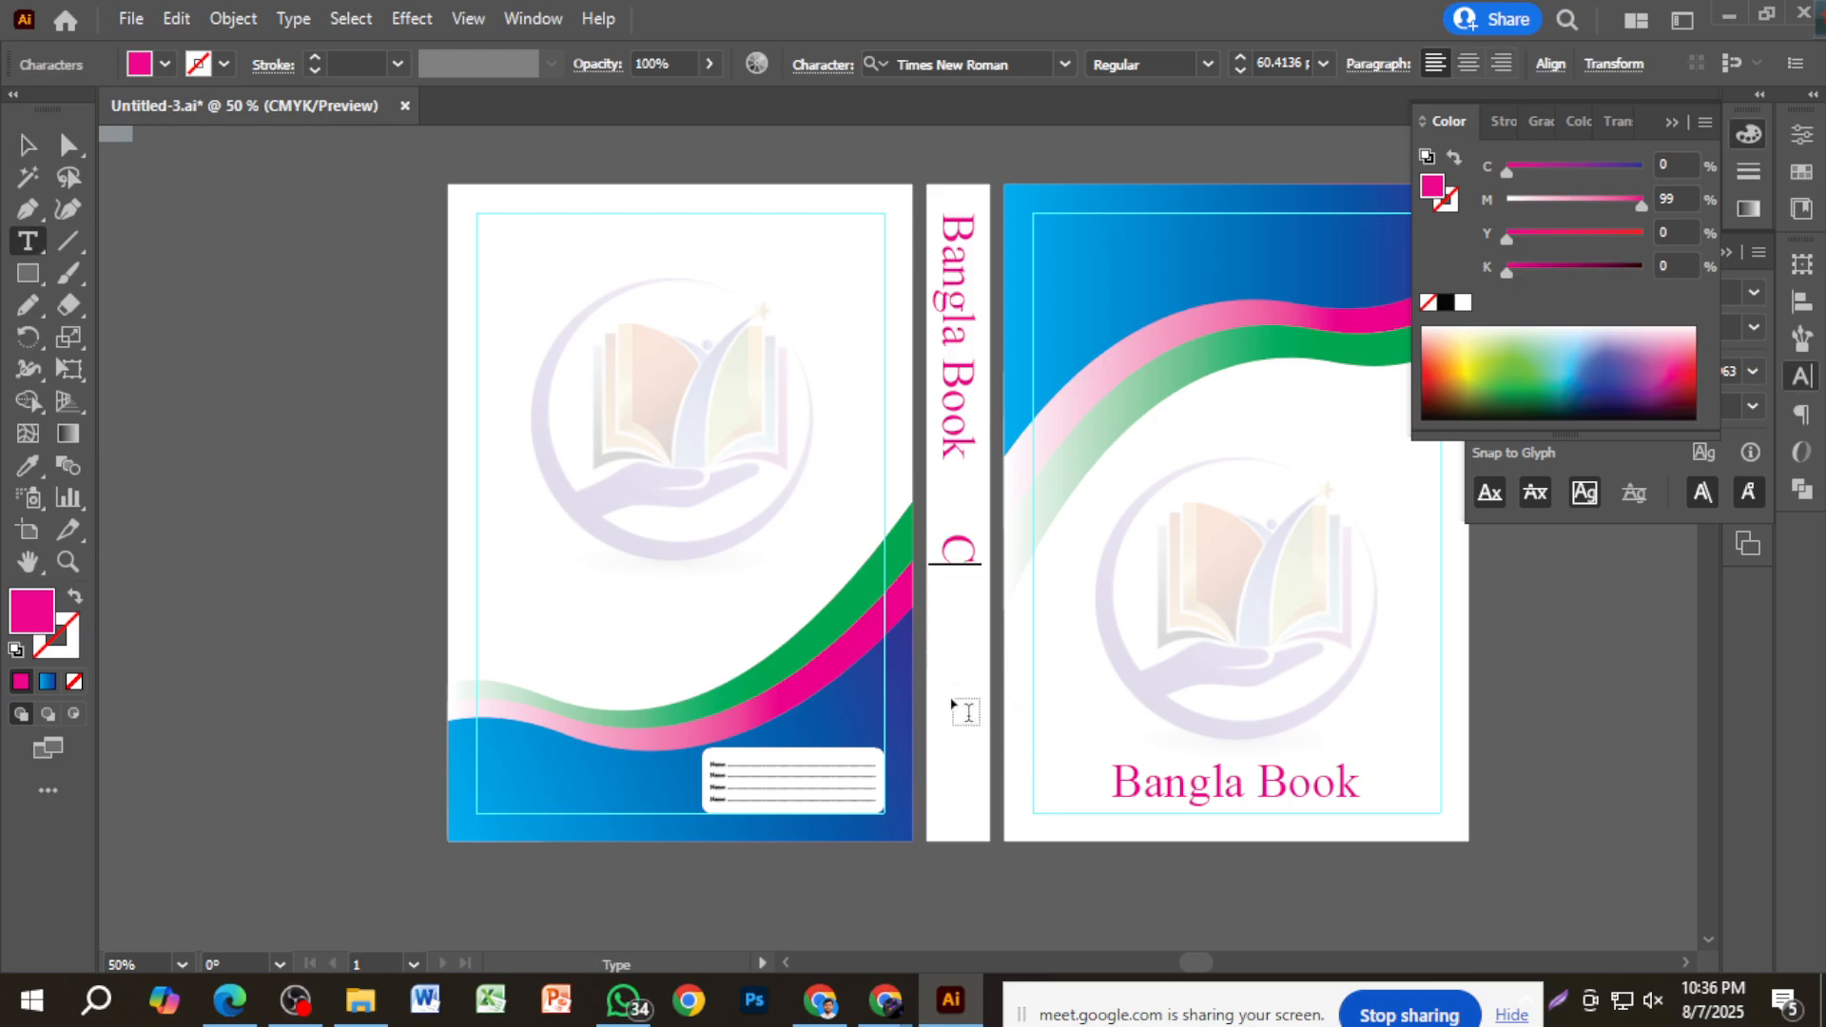
type("lass:")
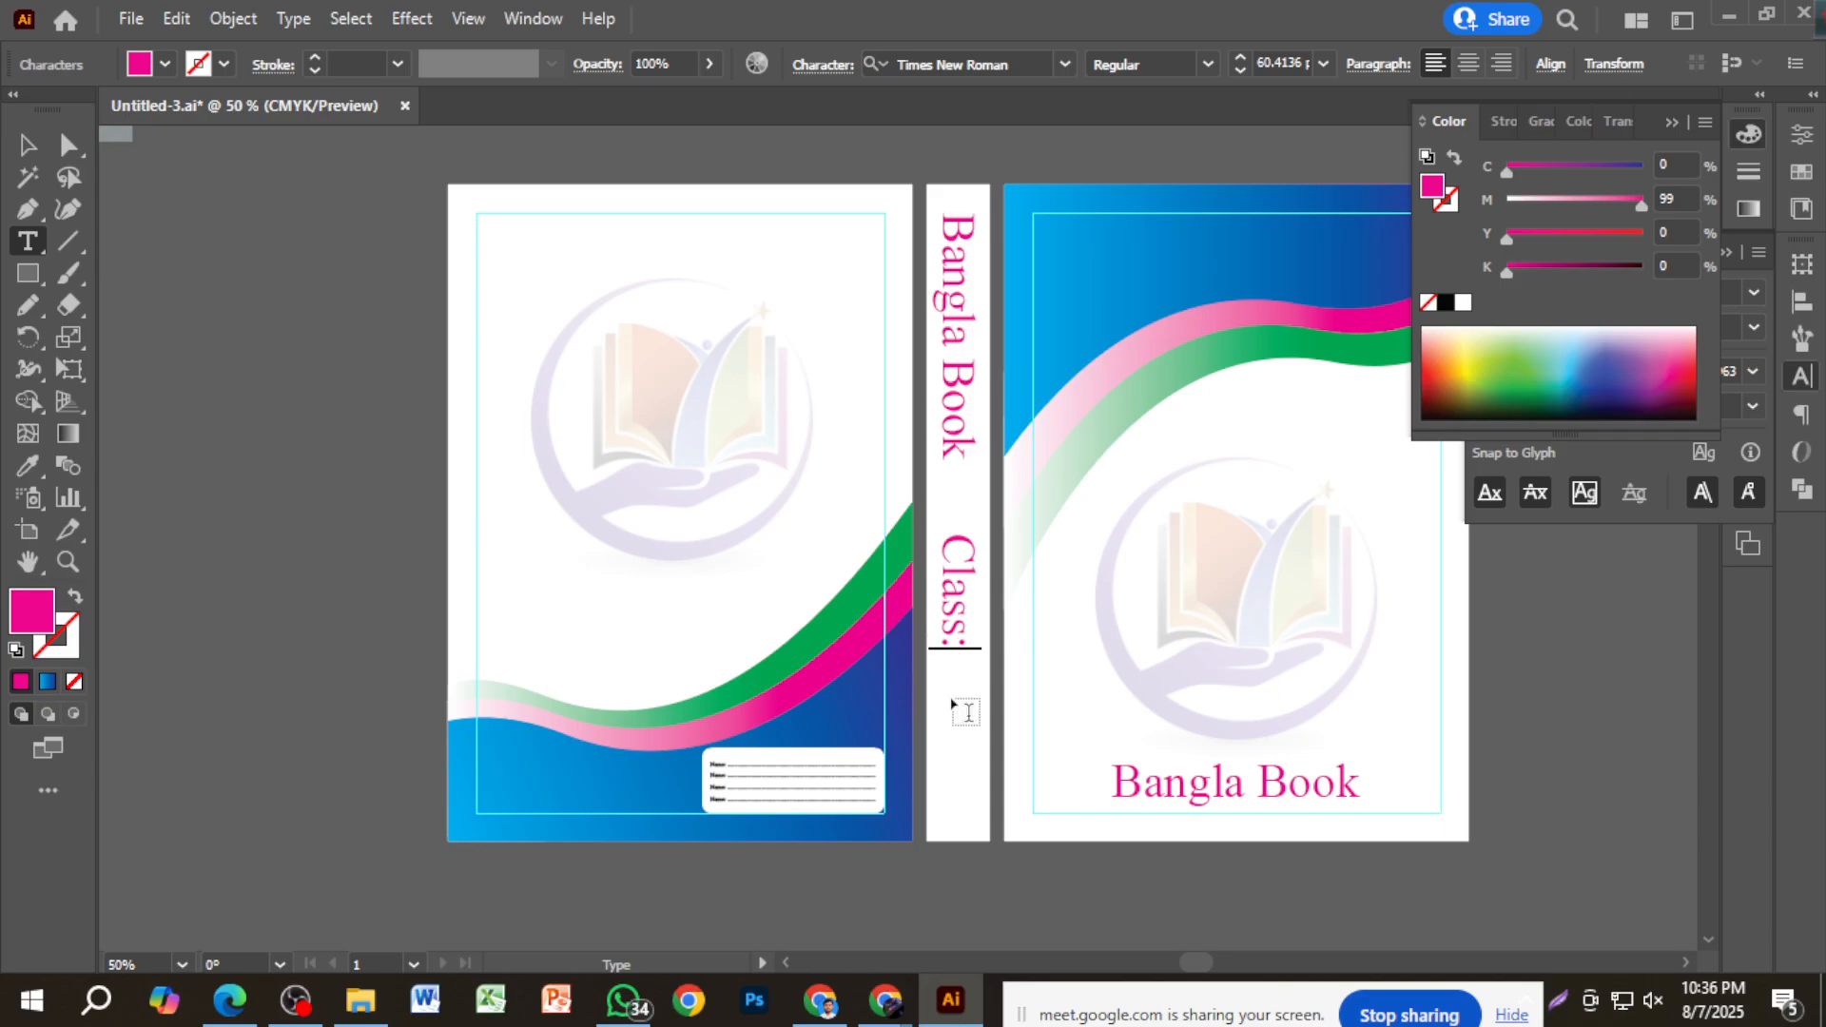
type(" 07")
left_click(27, 144)
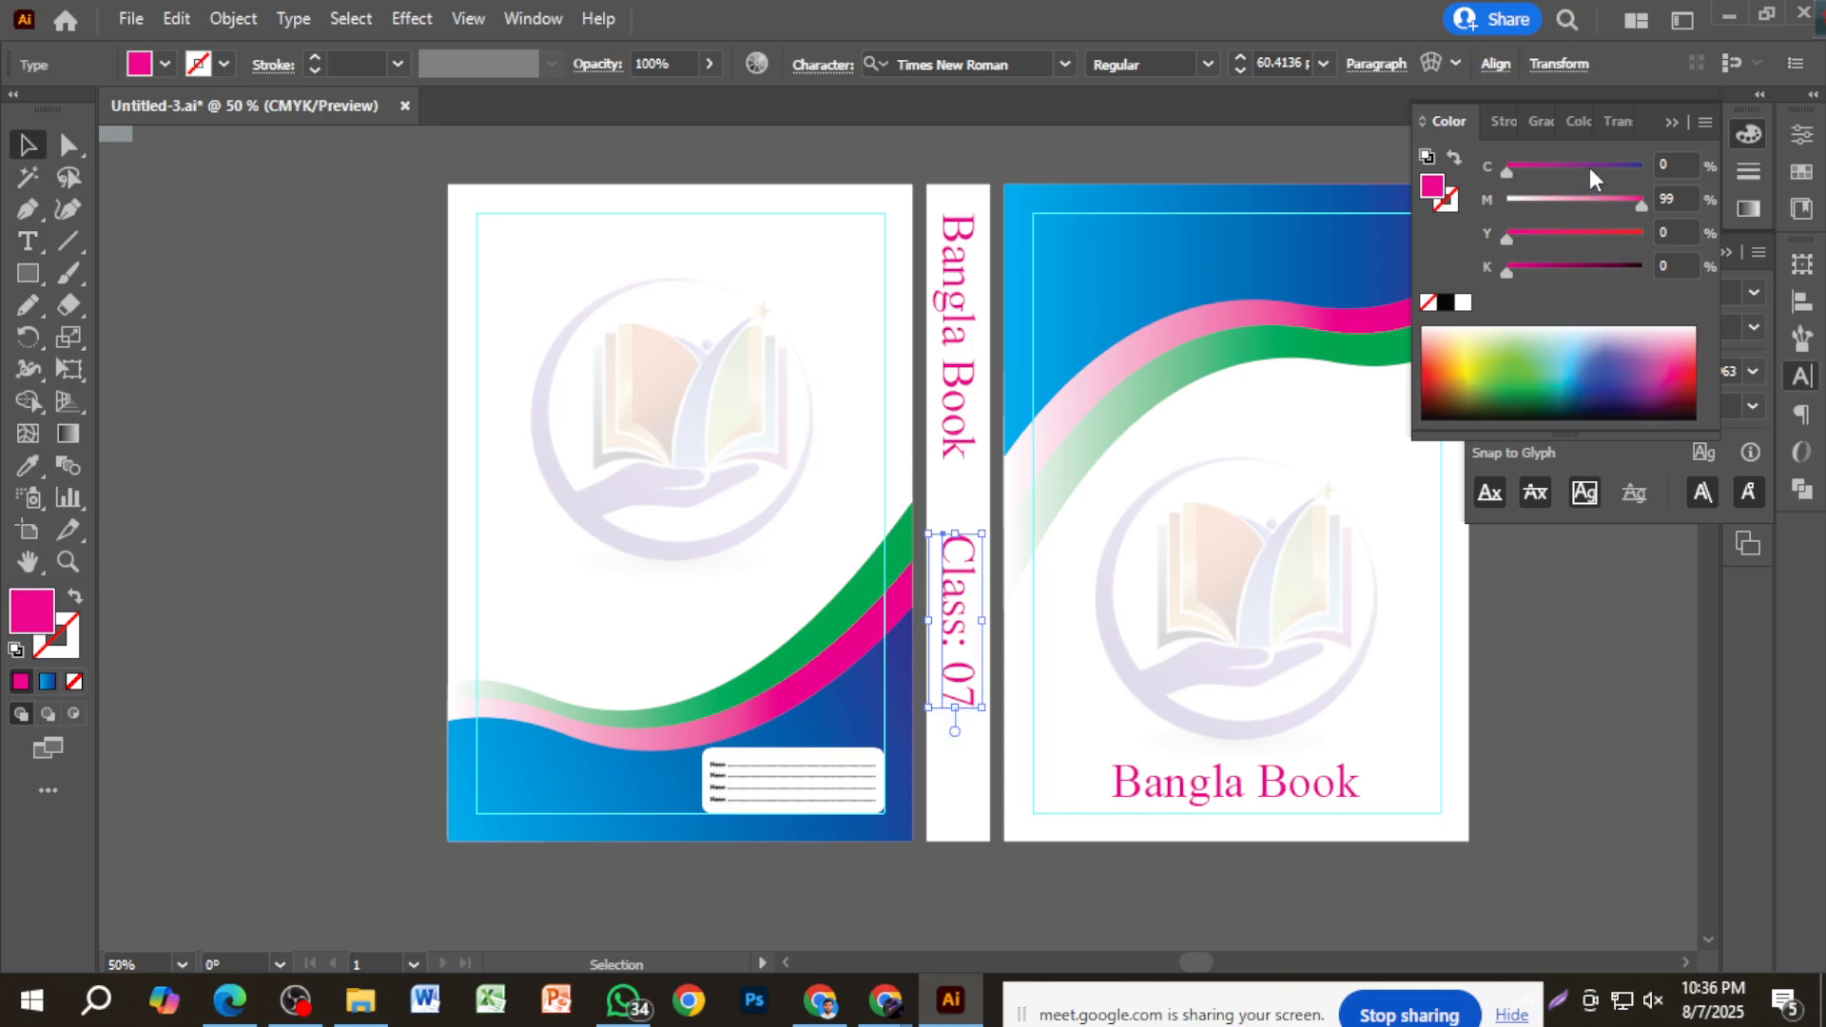
left_click_drag(1594, 178, 1644, 173)
left_click(363, 442)
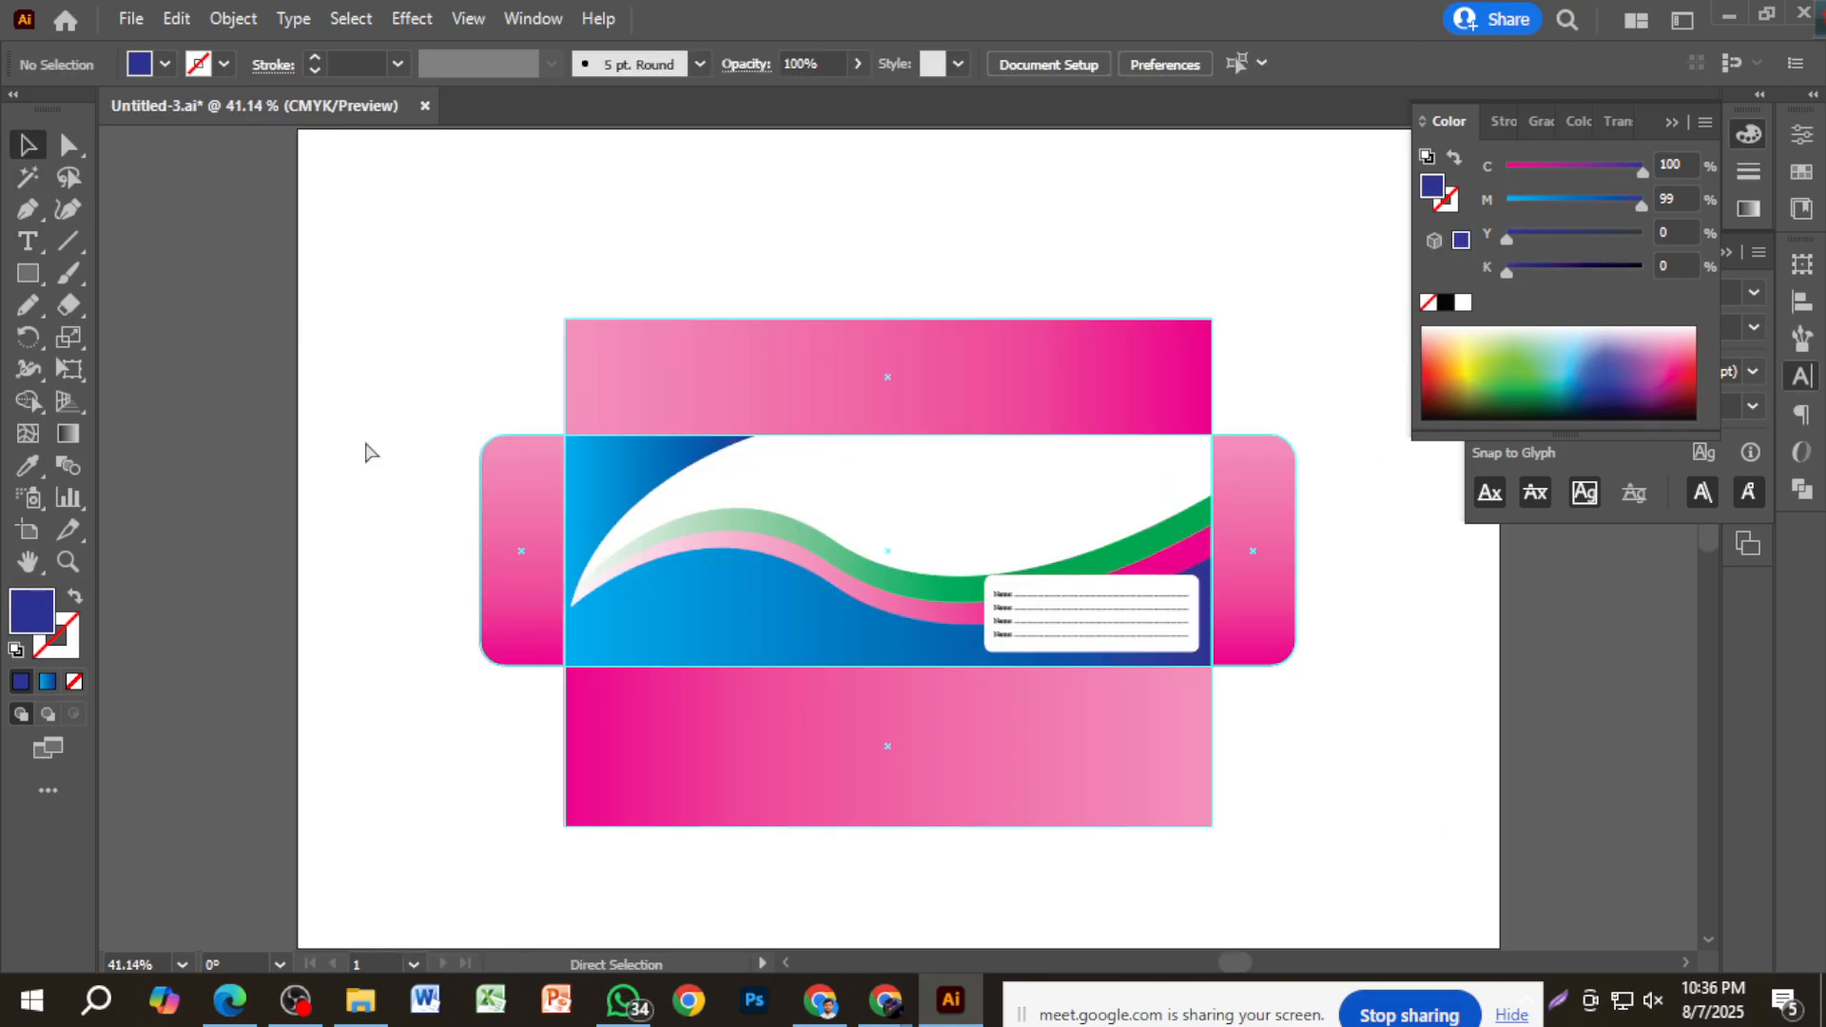
Try a new artboard of about 18.16 by 11.69 in around the back cover, spine and front cover, and undo it.
scroll(365, 445, "down", 3)
scroll(623, 505, "up", 3)
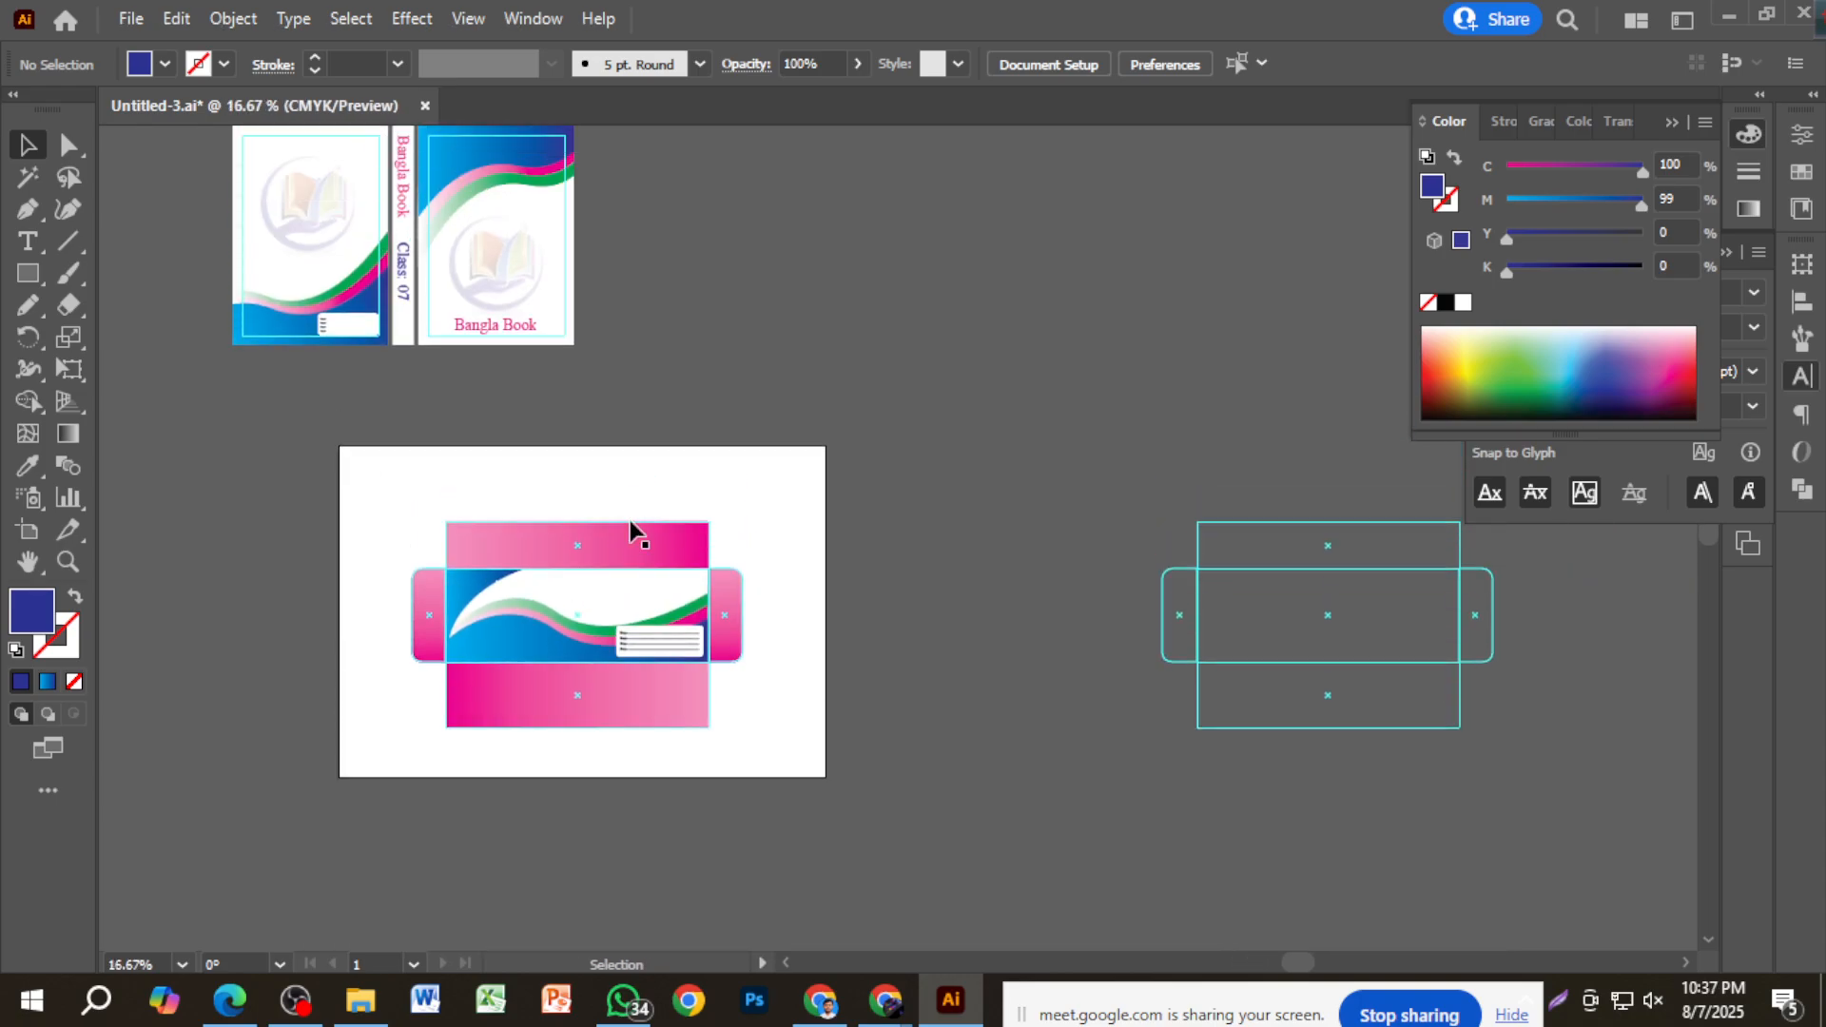
scroll(666, 476, "up", 2)
left_click_drag(718, 460, 840, 493)
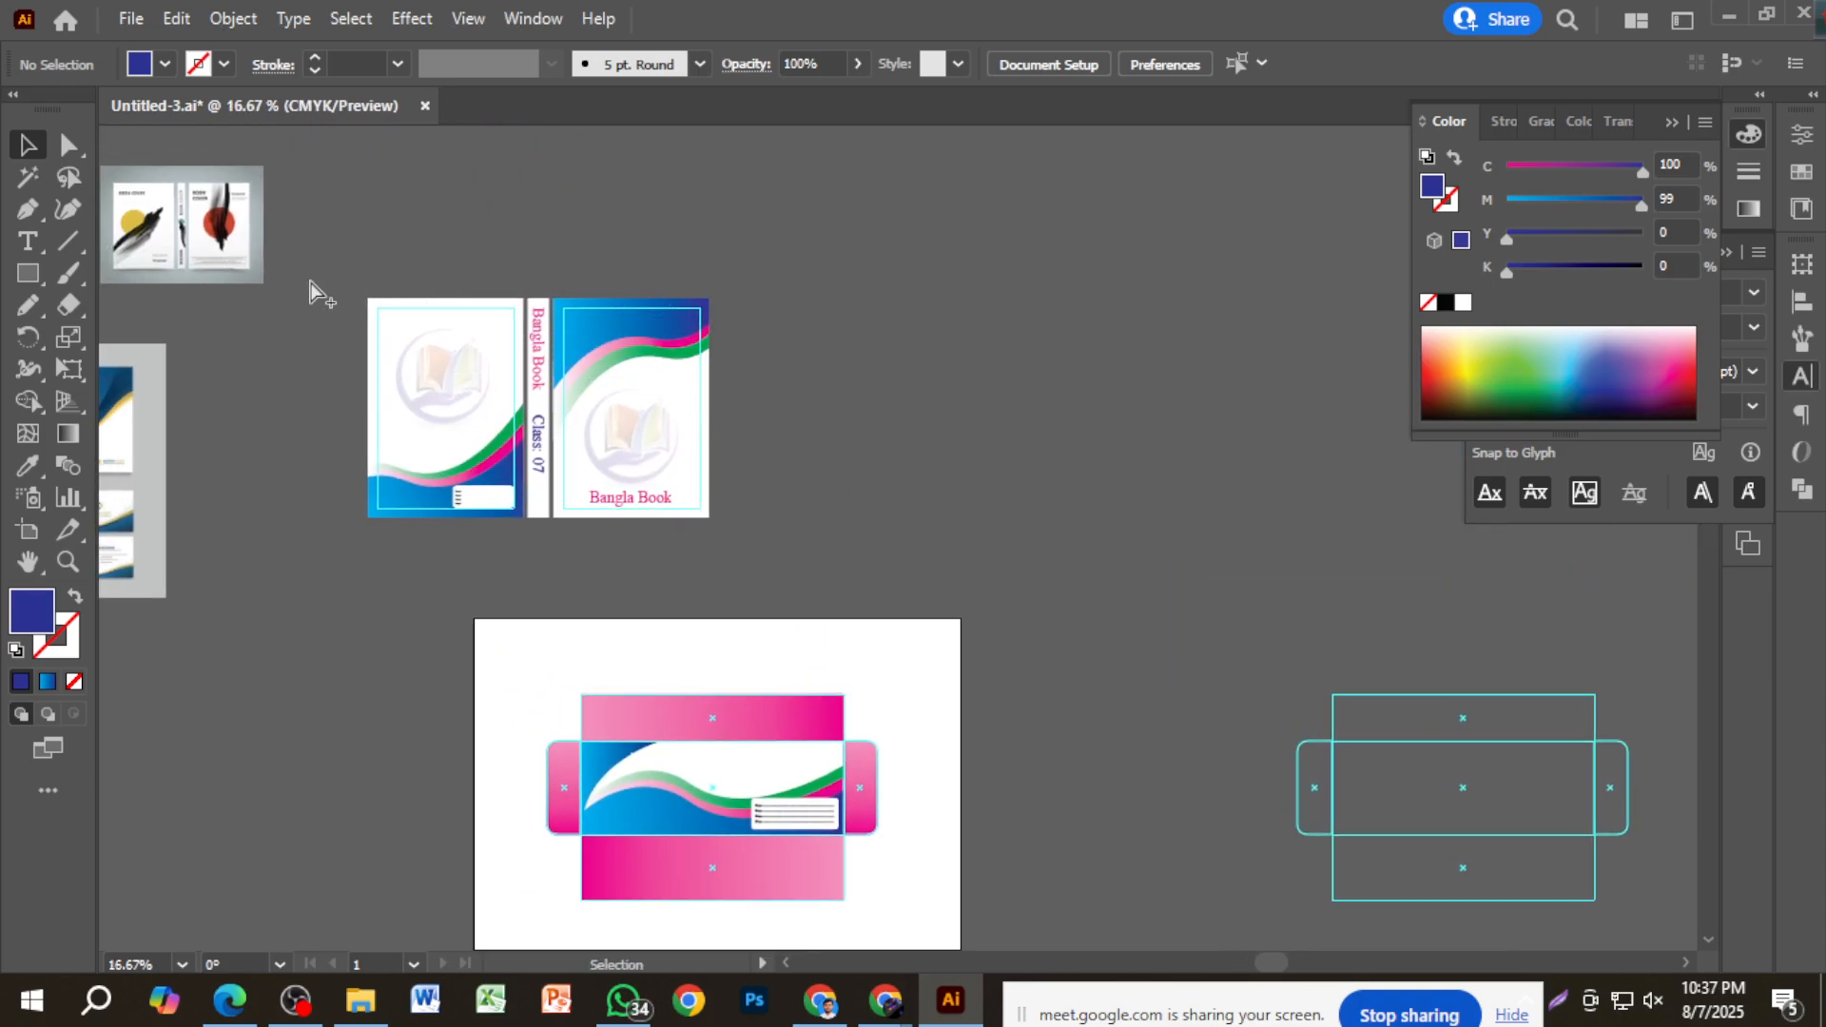
scroll(313, 290, "up", 2)
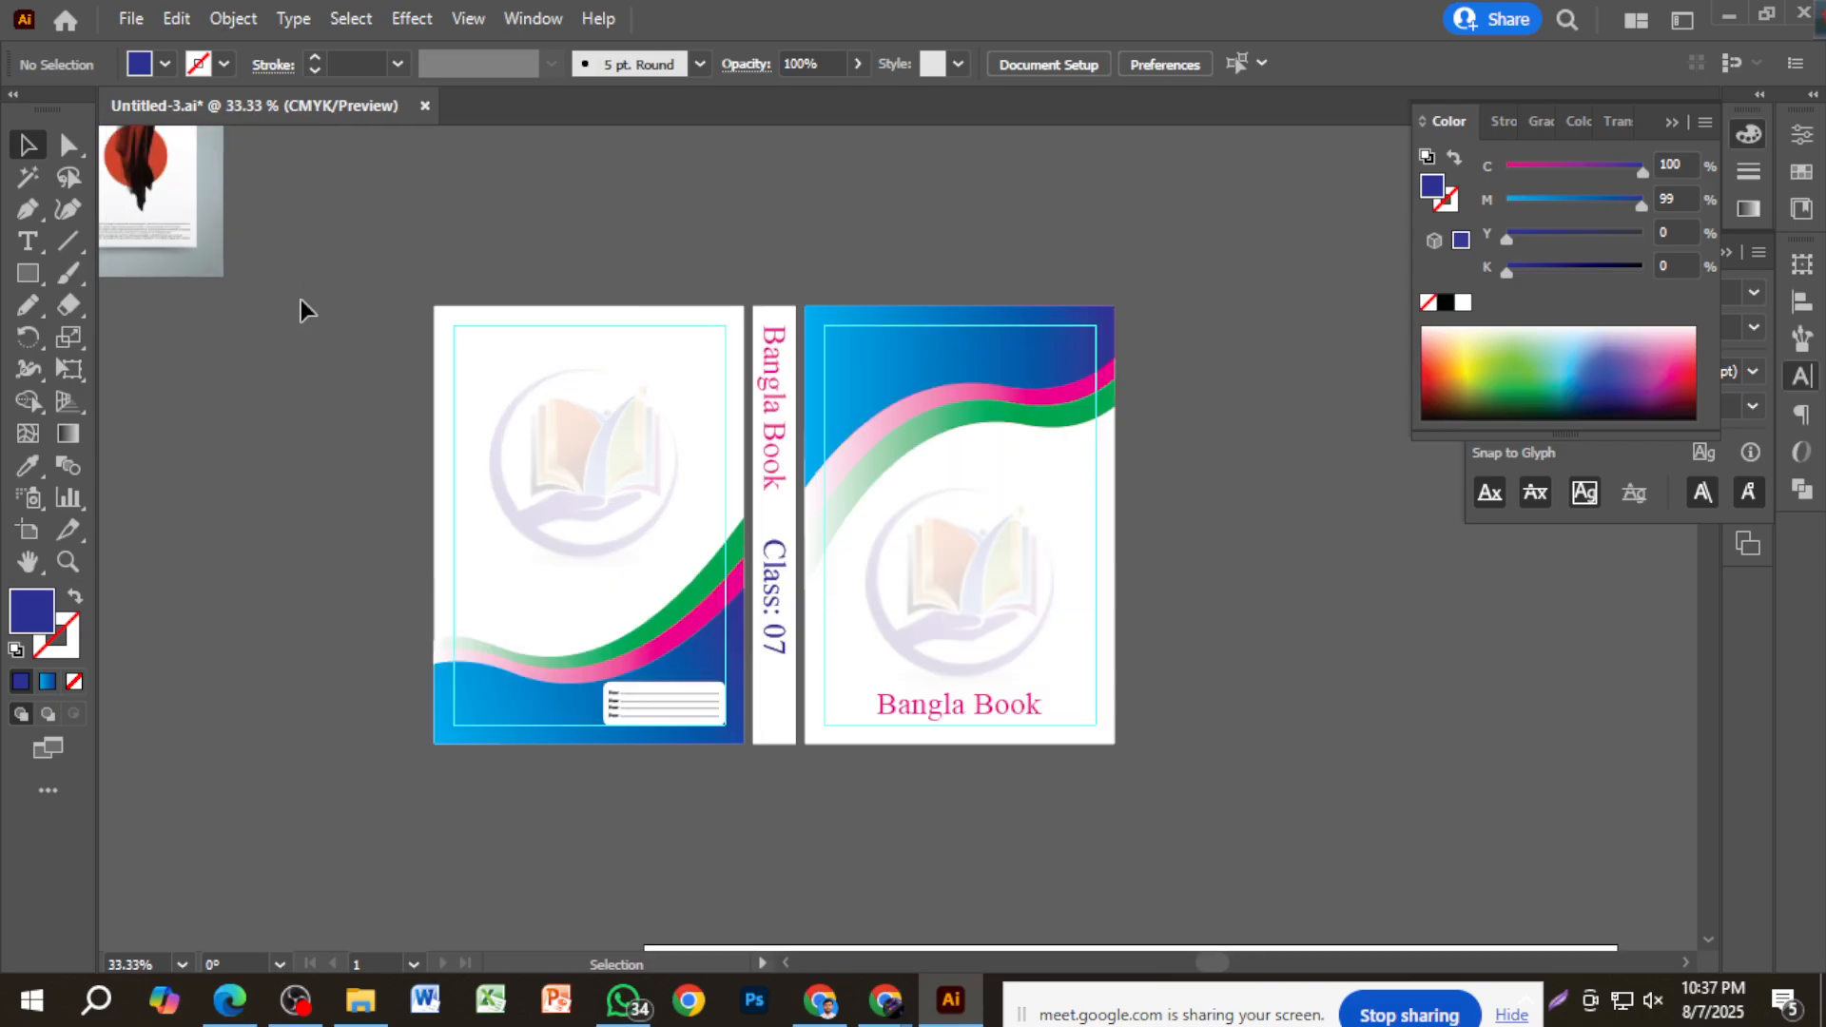
left_click(28, 529)
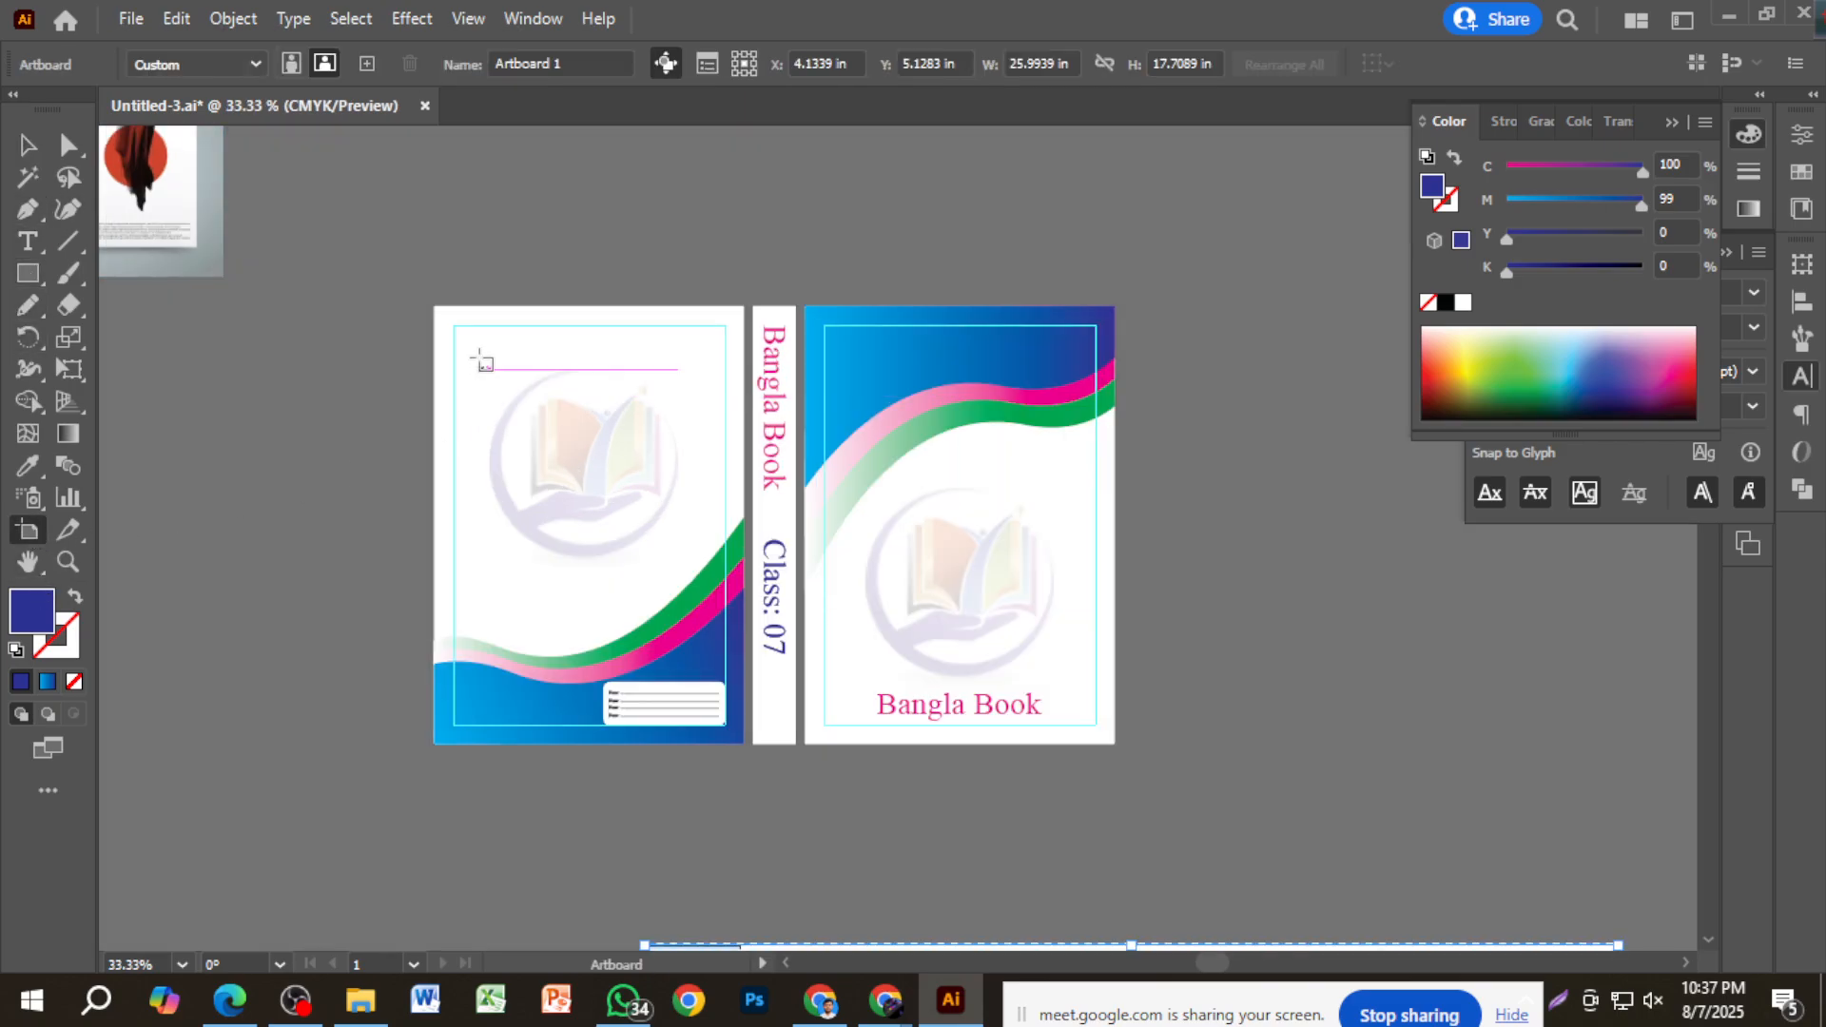
left_click_drag(437, 307, 1120, 751)
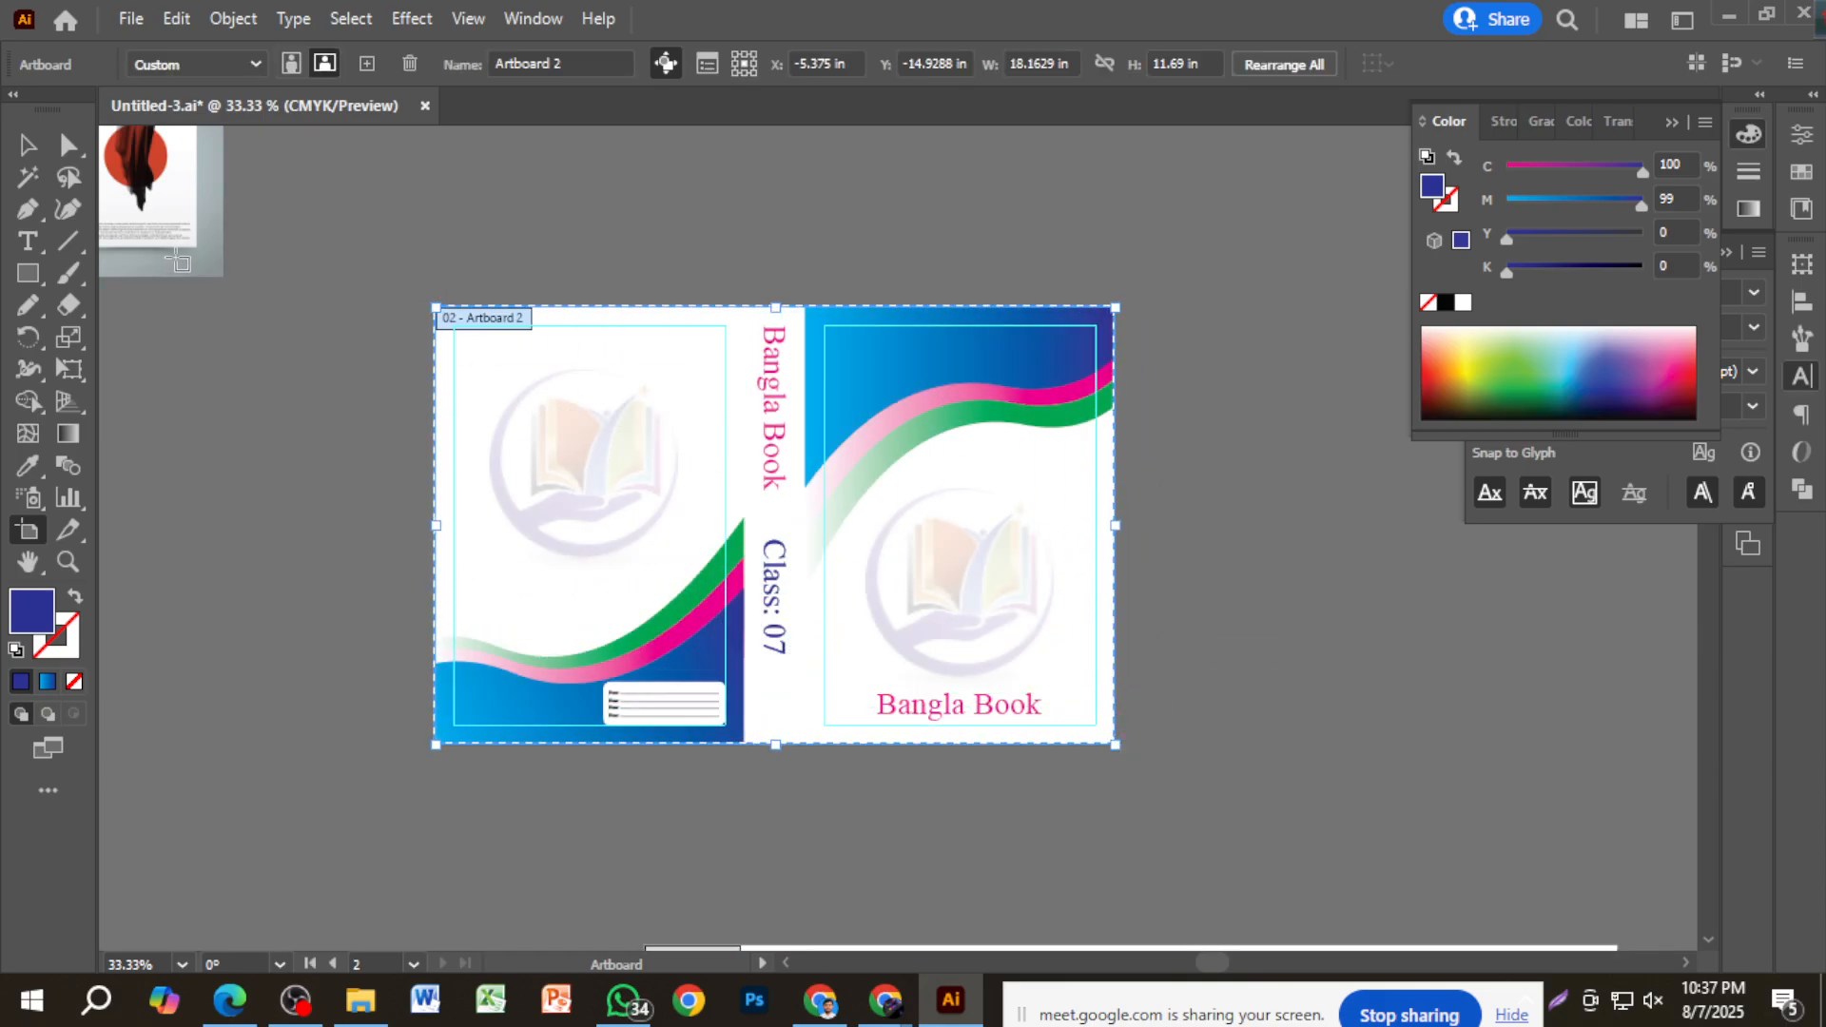
left_click(28, 144)
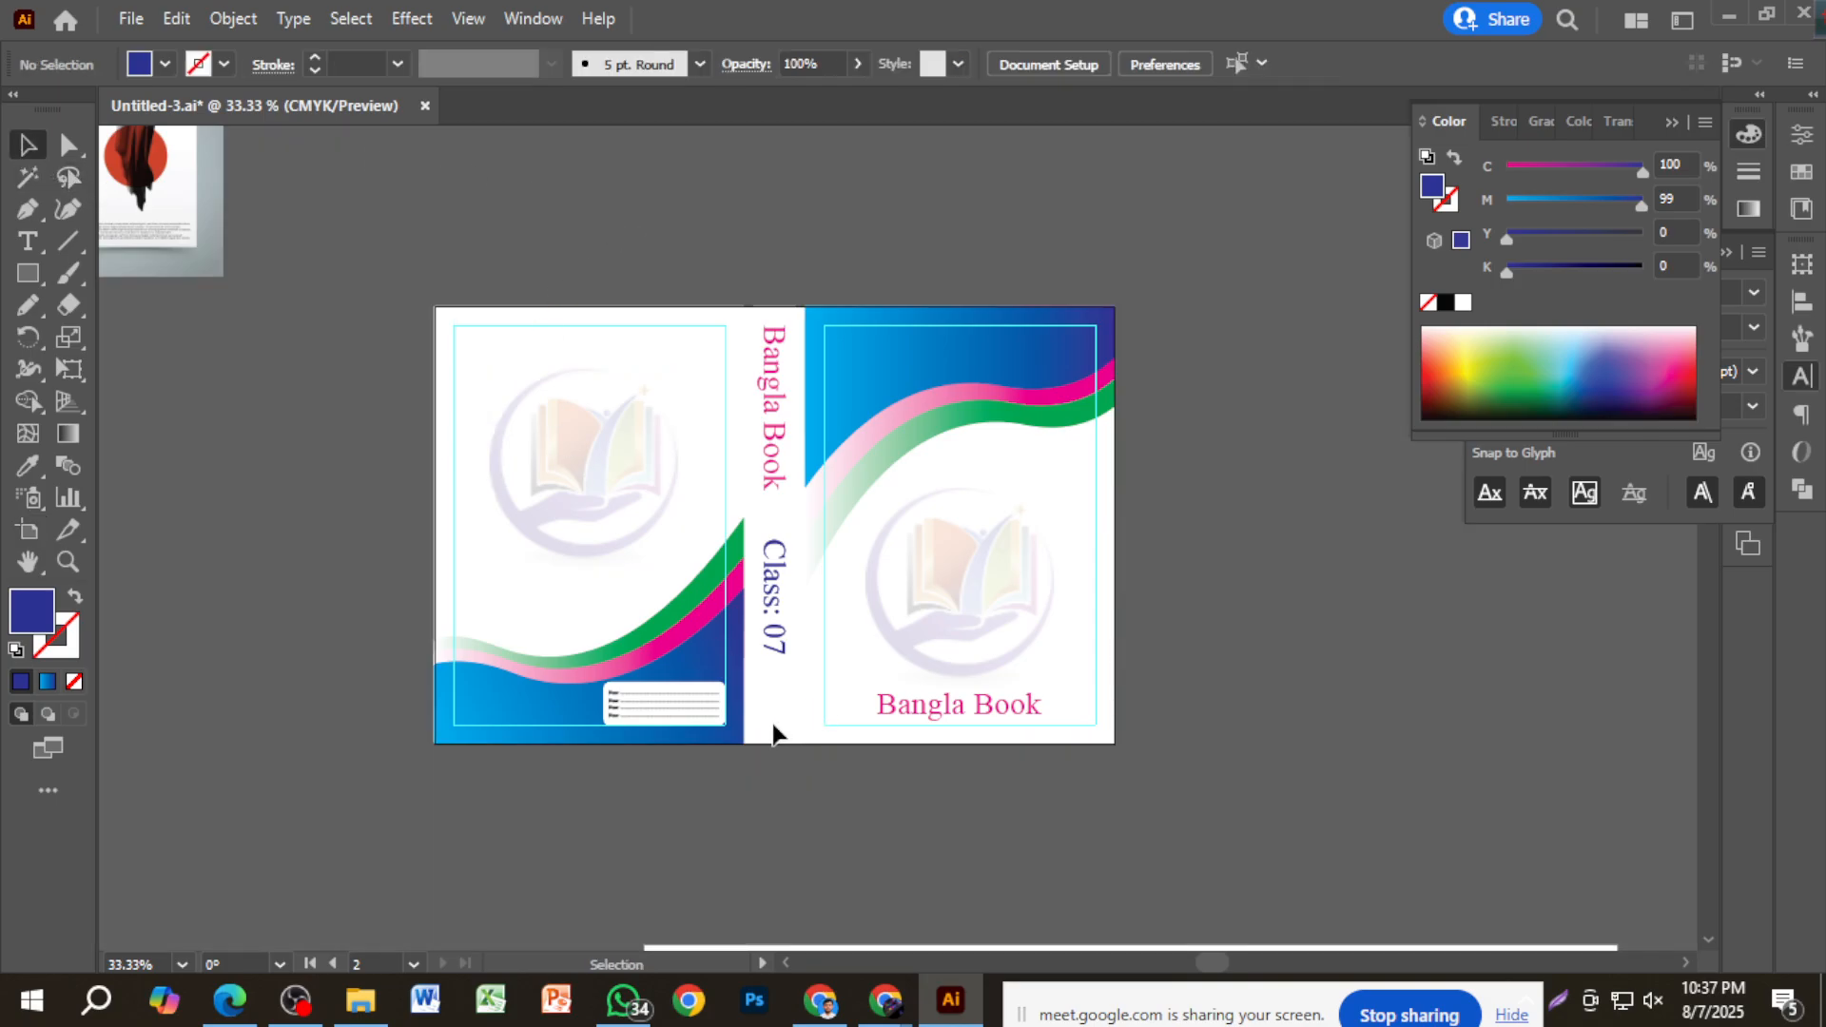
key("ctrl+z")
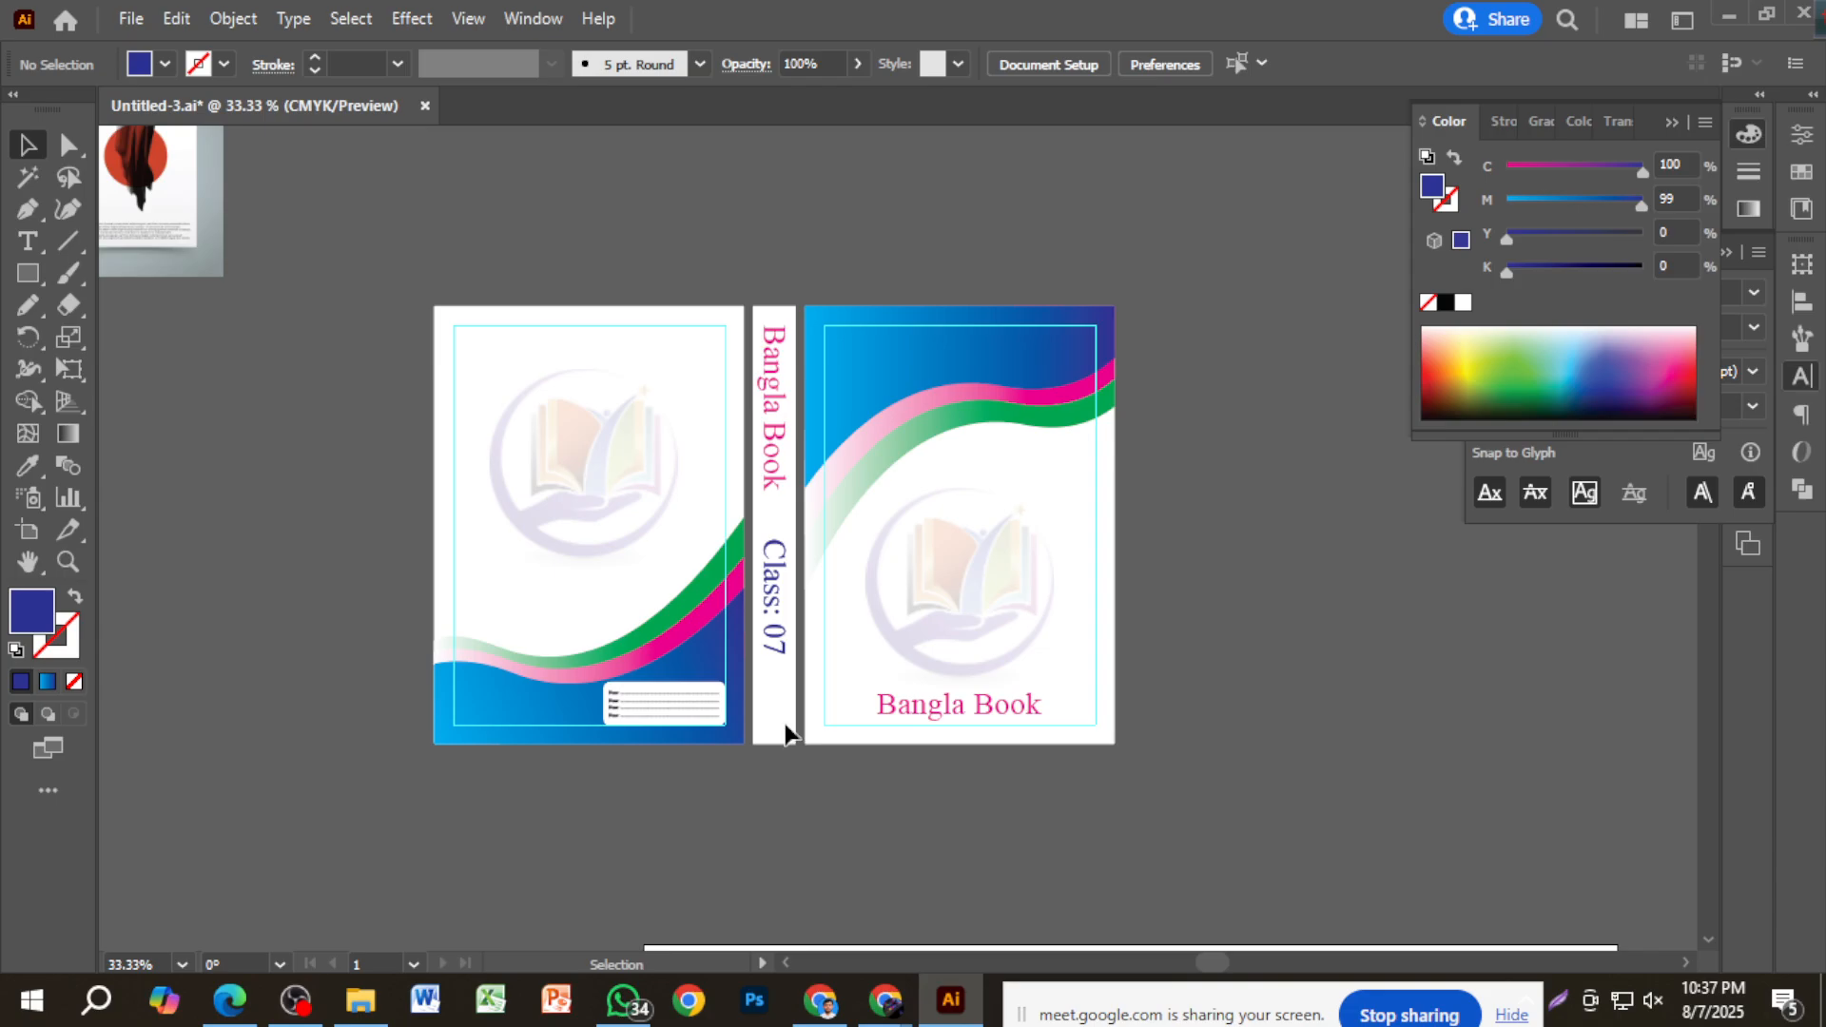
Set the stroke colour to pure red (FF0000).
double_click(75, 656)
left_click(1224, 607)
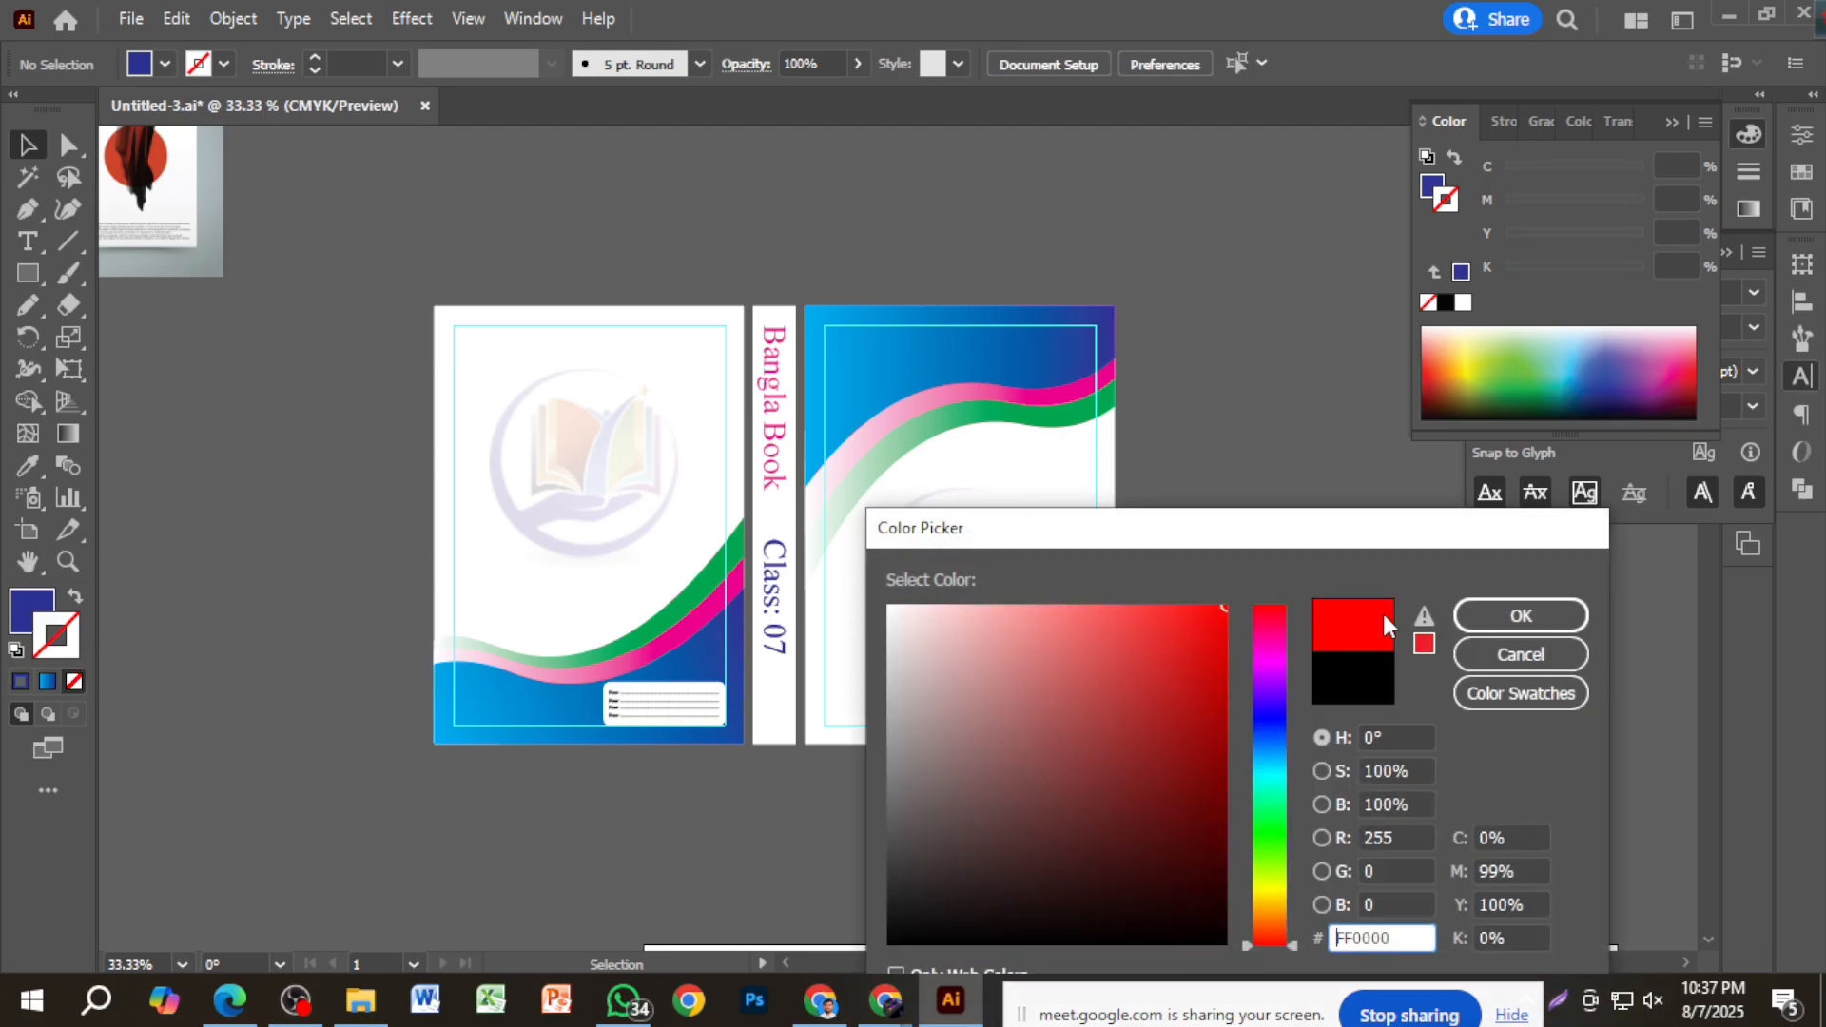
left_click(1514, 616)
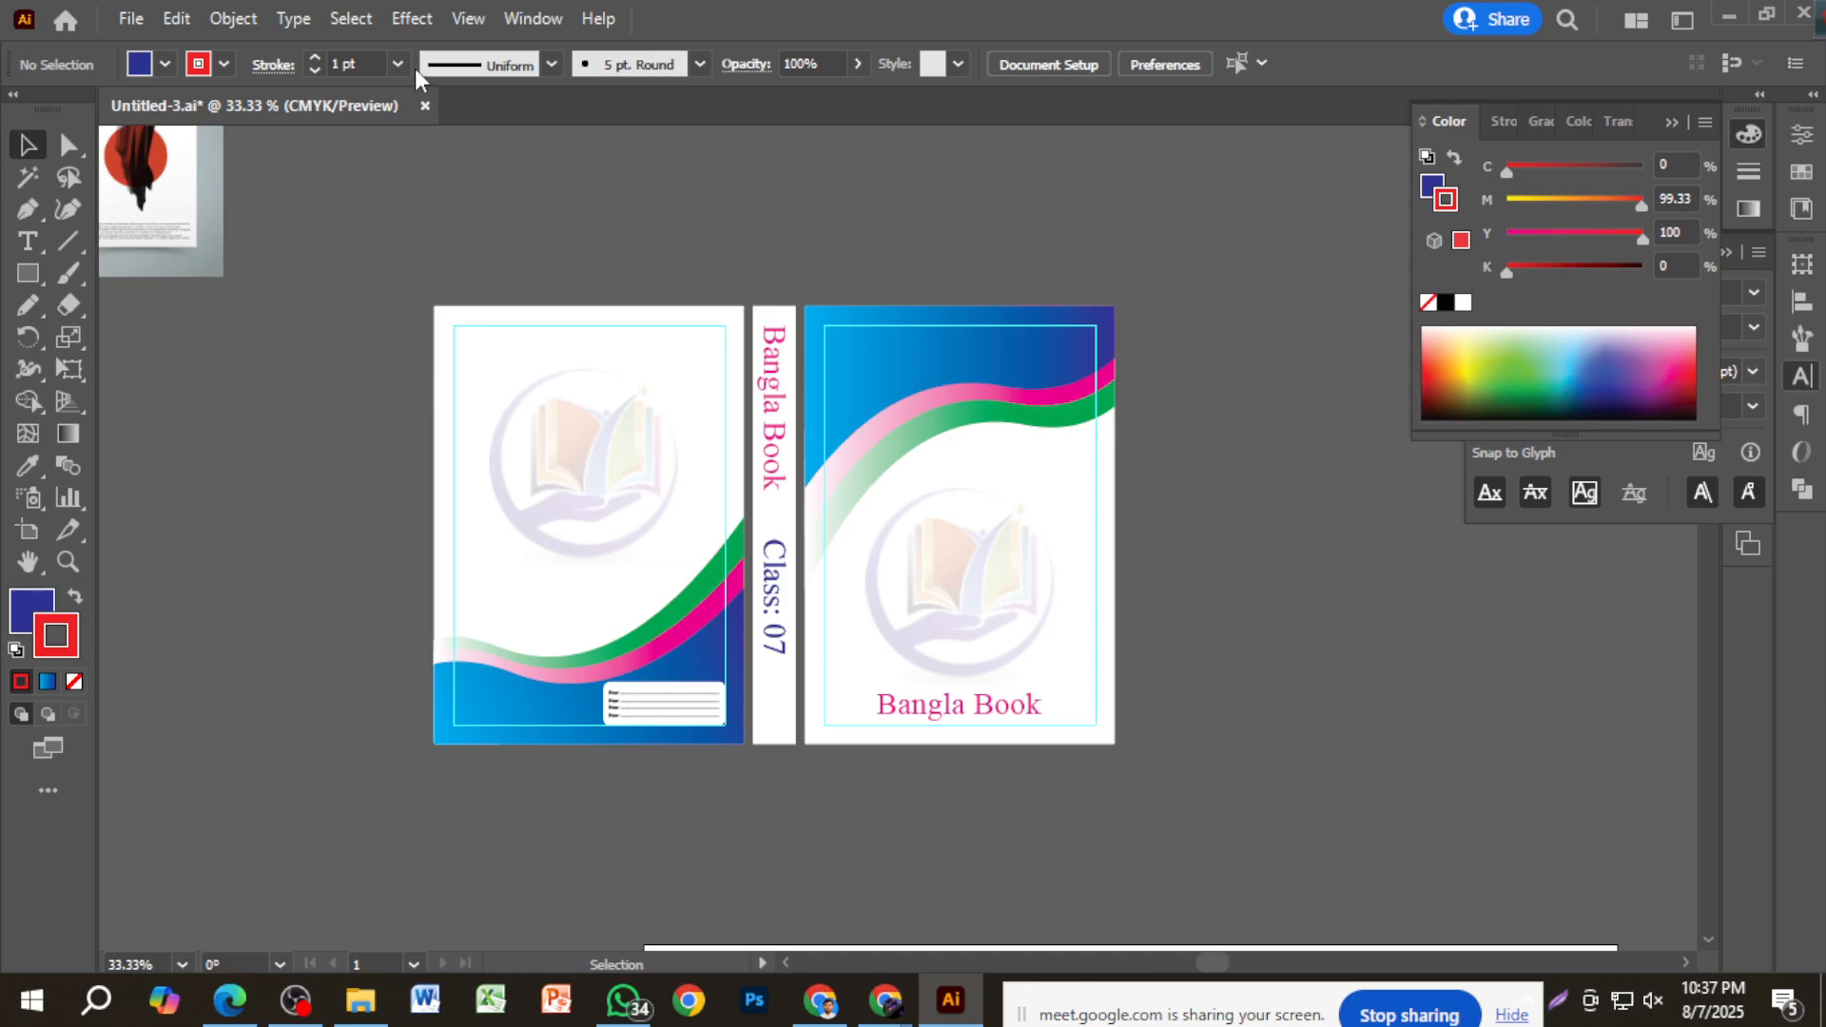
Draw a new artboard that encloses the back cover, spine and front cover.
left_click(27, 530)
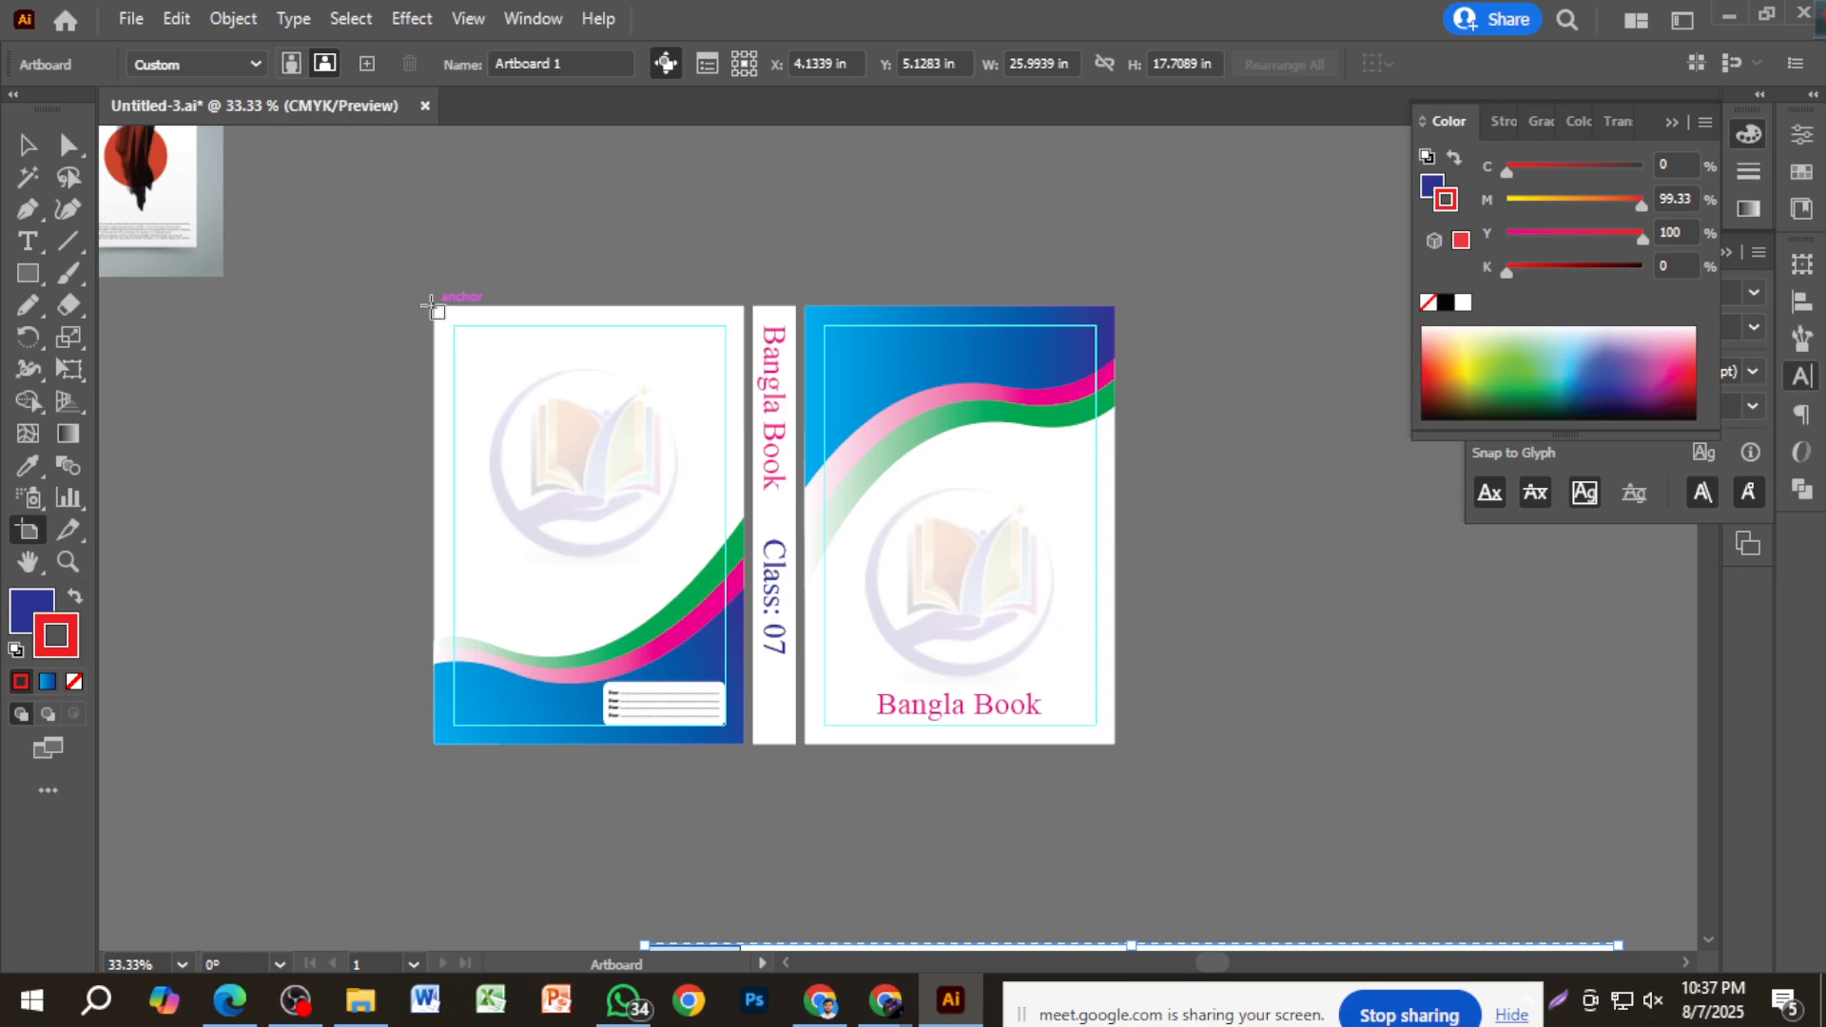
left_click_drag(433, 305, 1121, 749)
key("v")
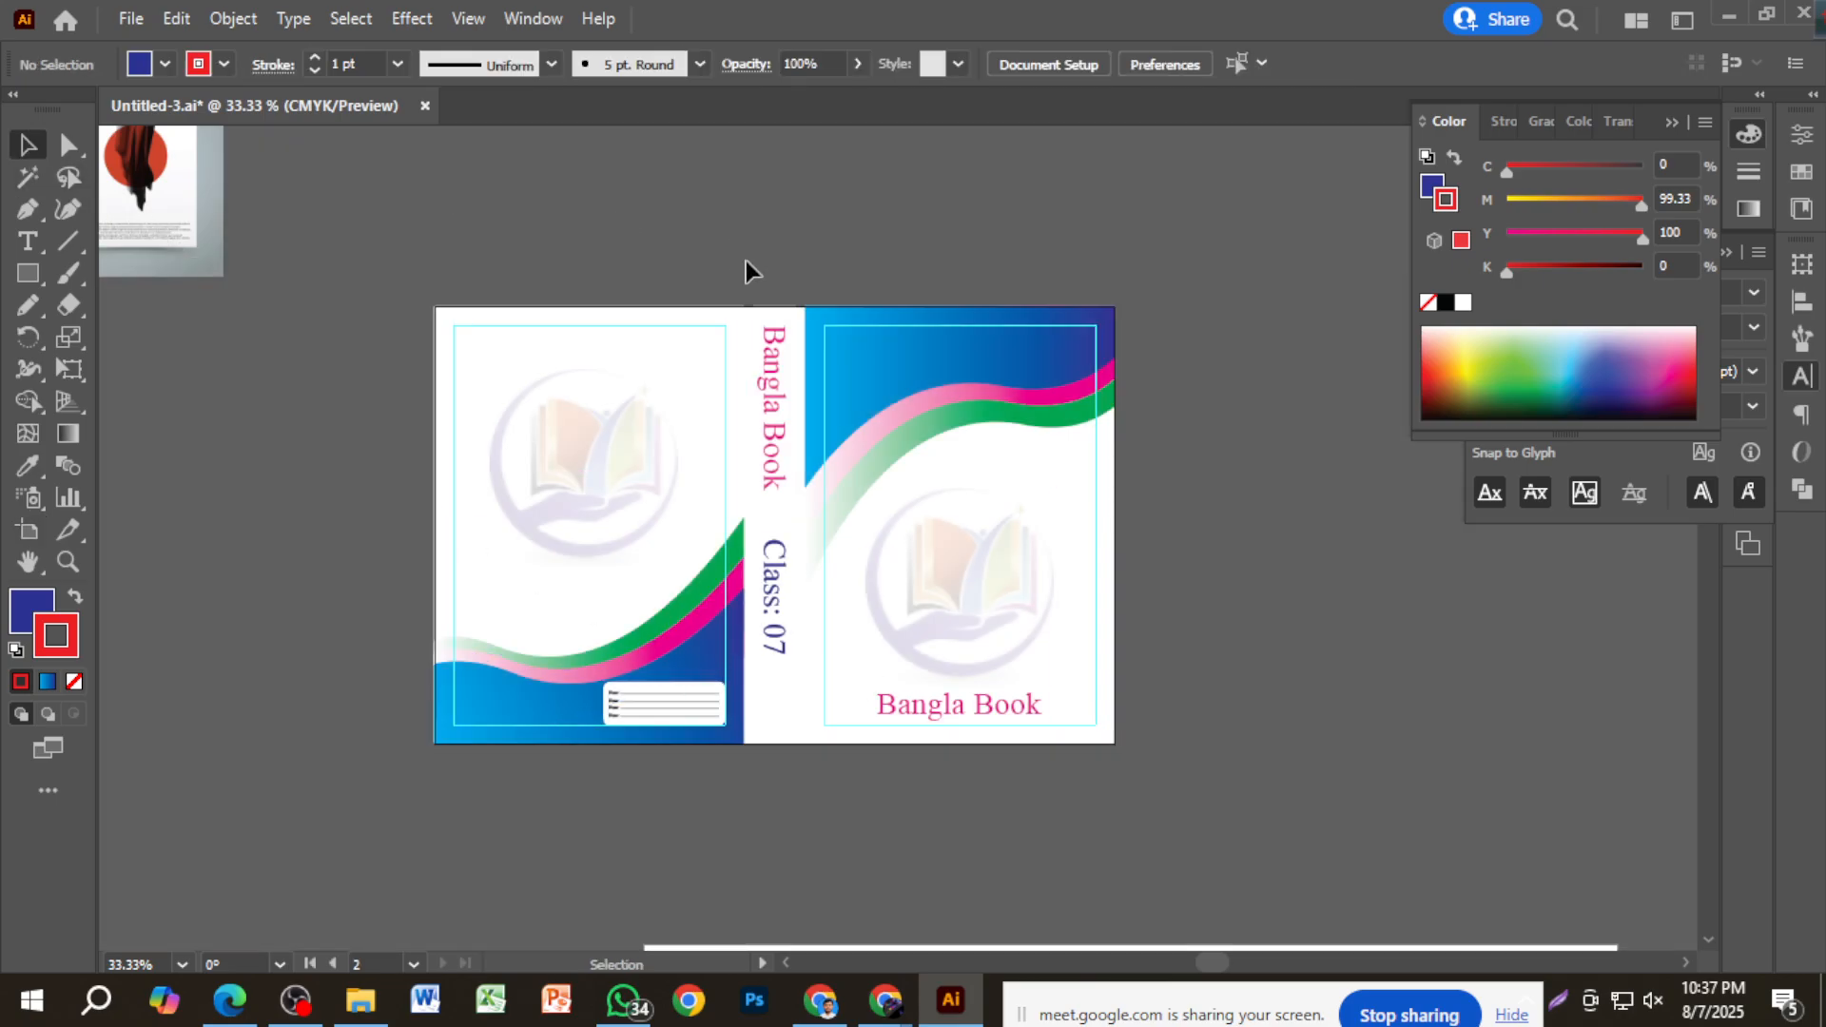
Unlock all locked objects in the document and clear the resulting selection.
scroll(780, 718, "up", 6)
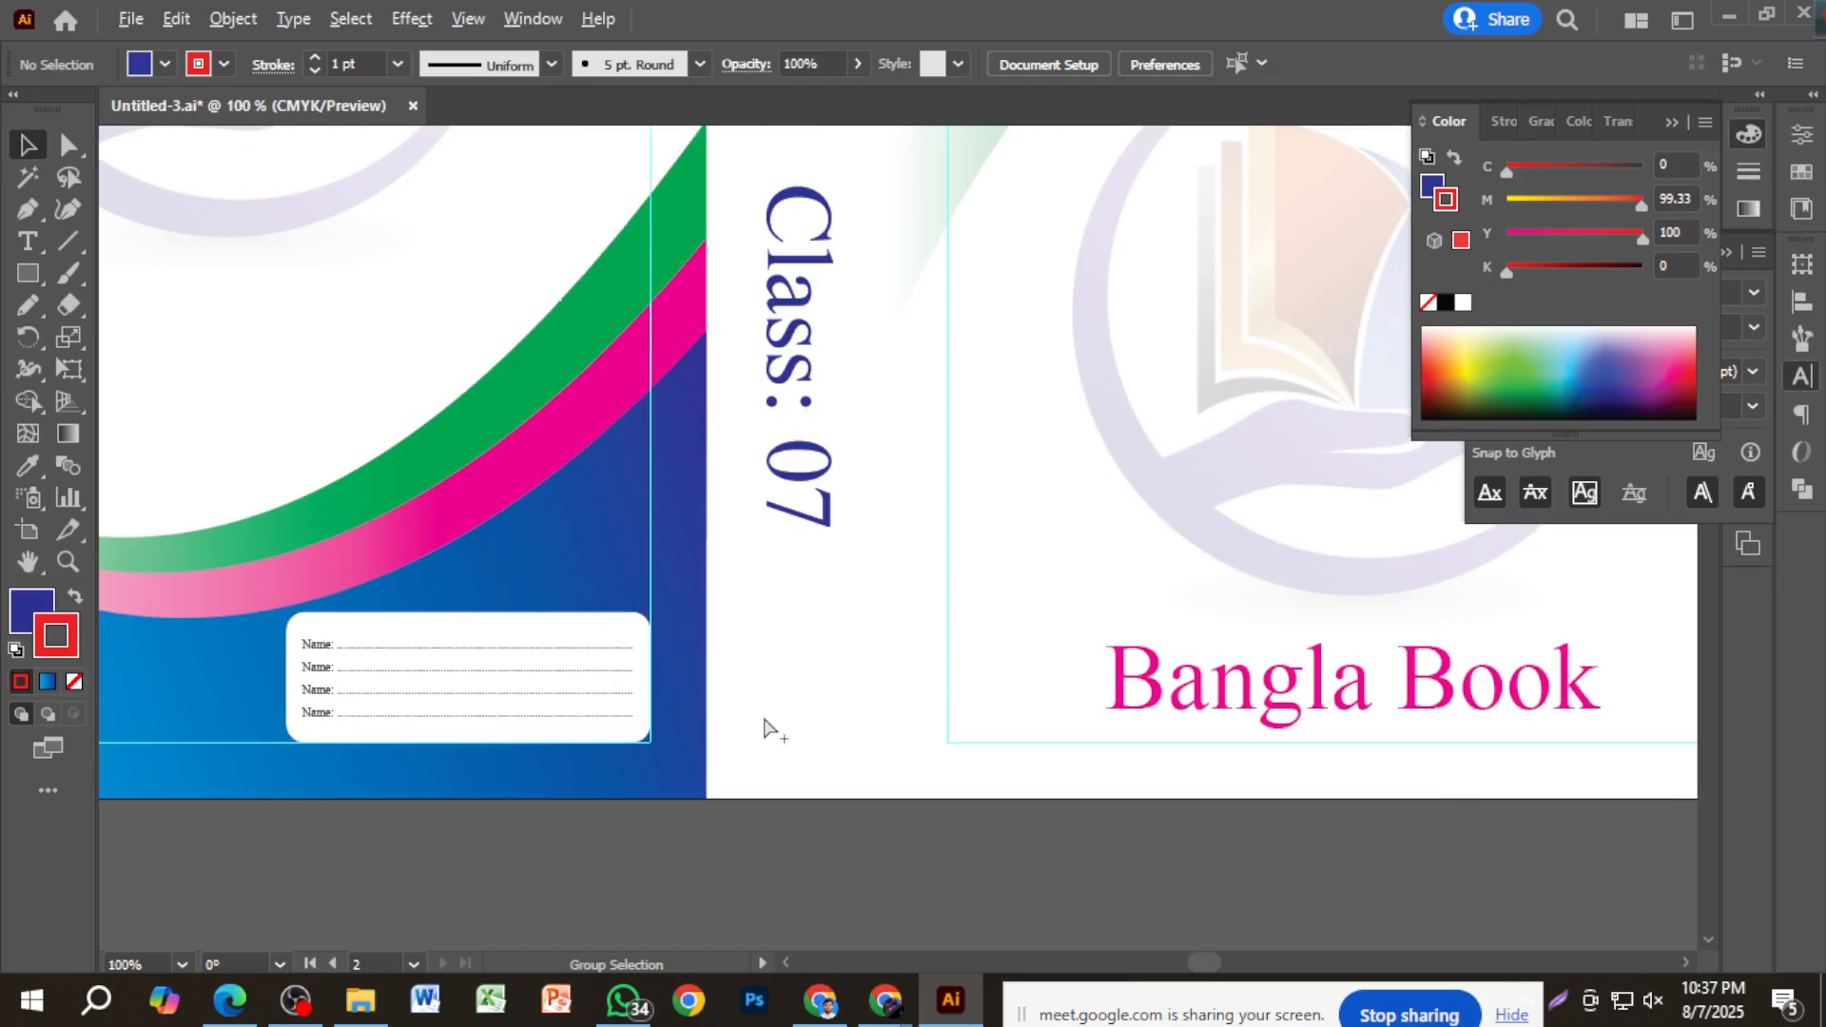
scroll(852, 683, "down", 4)
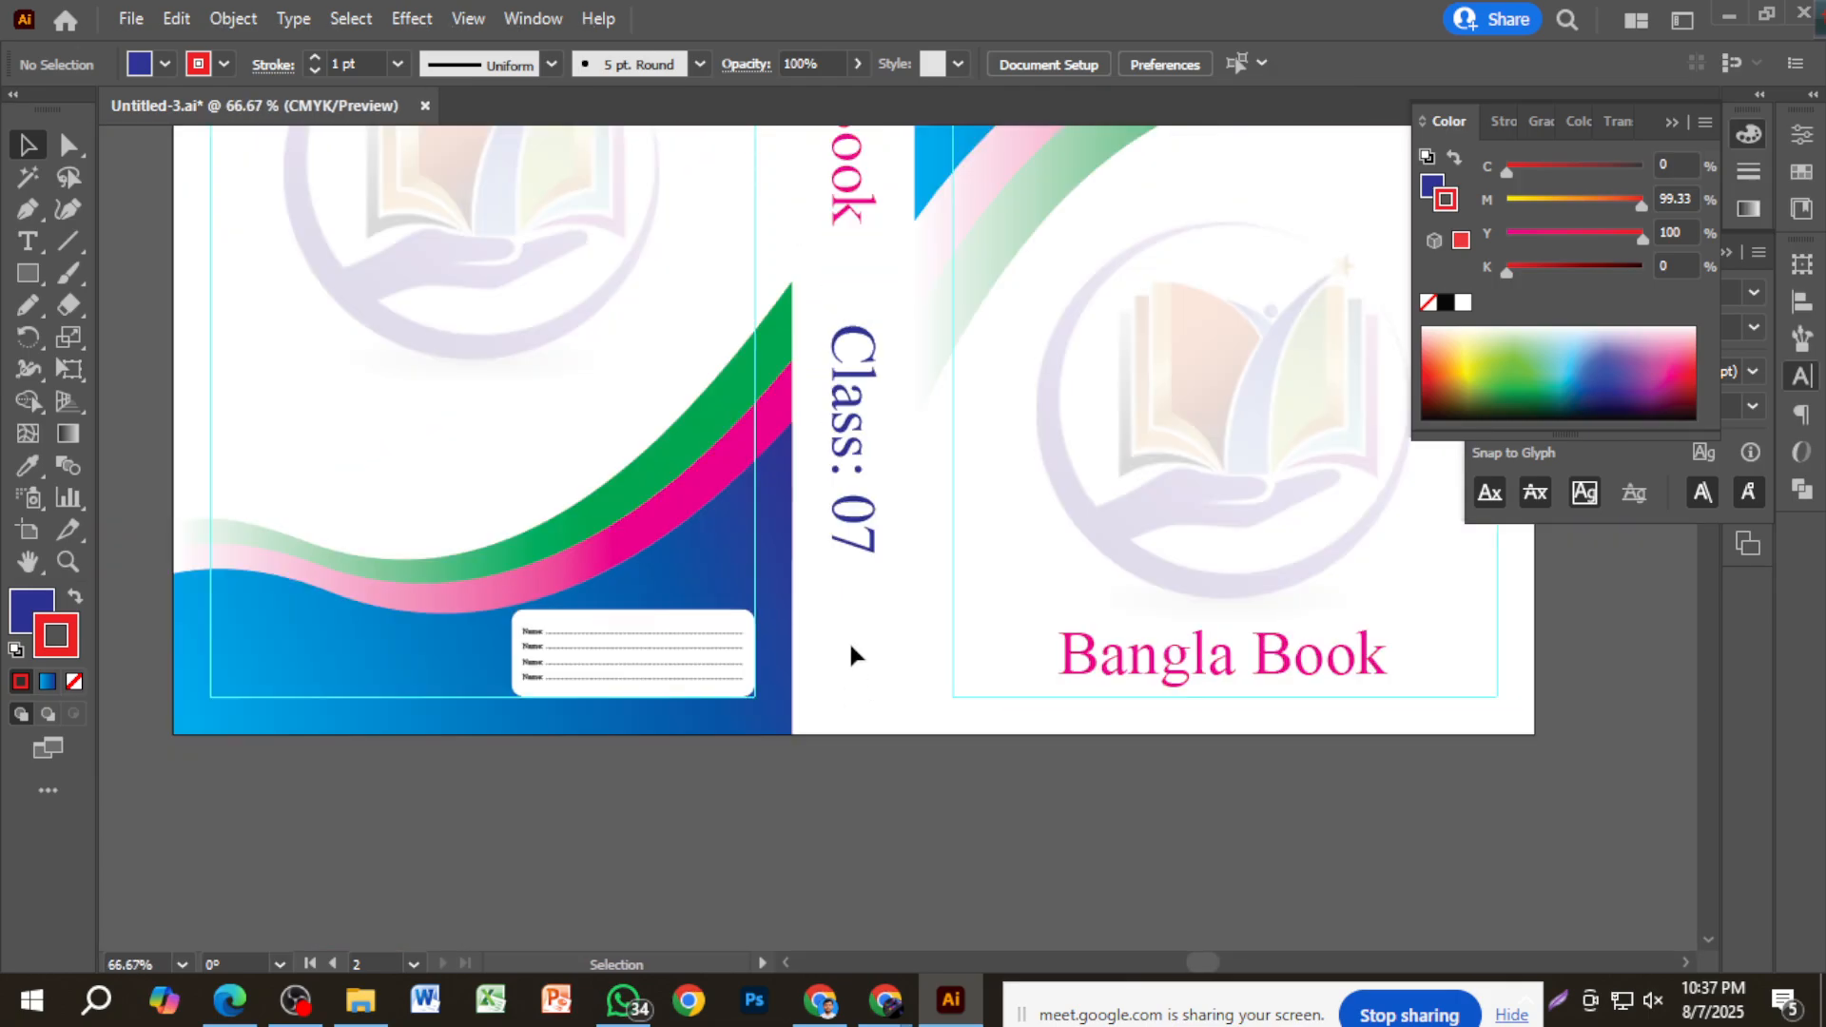
left_click(233, 18)
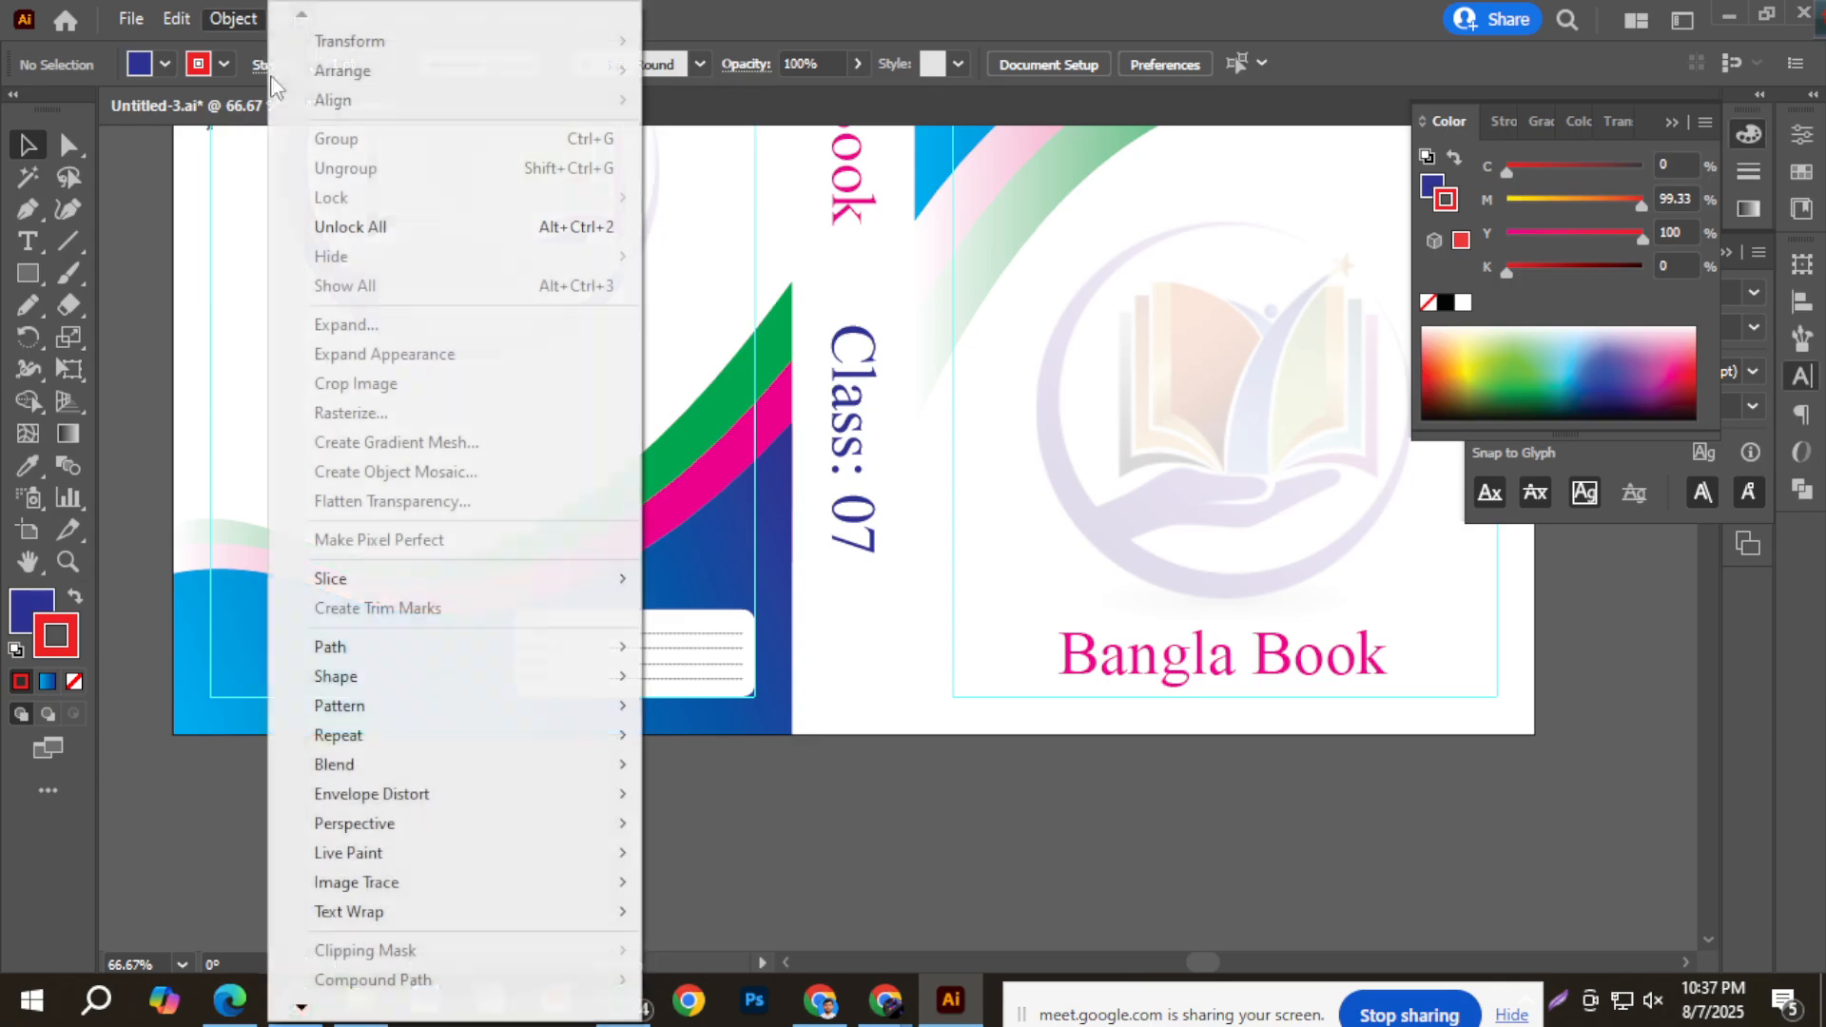
left_click(356, 229)
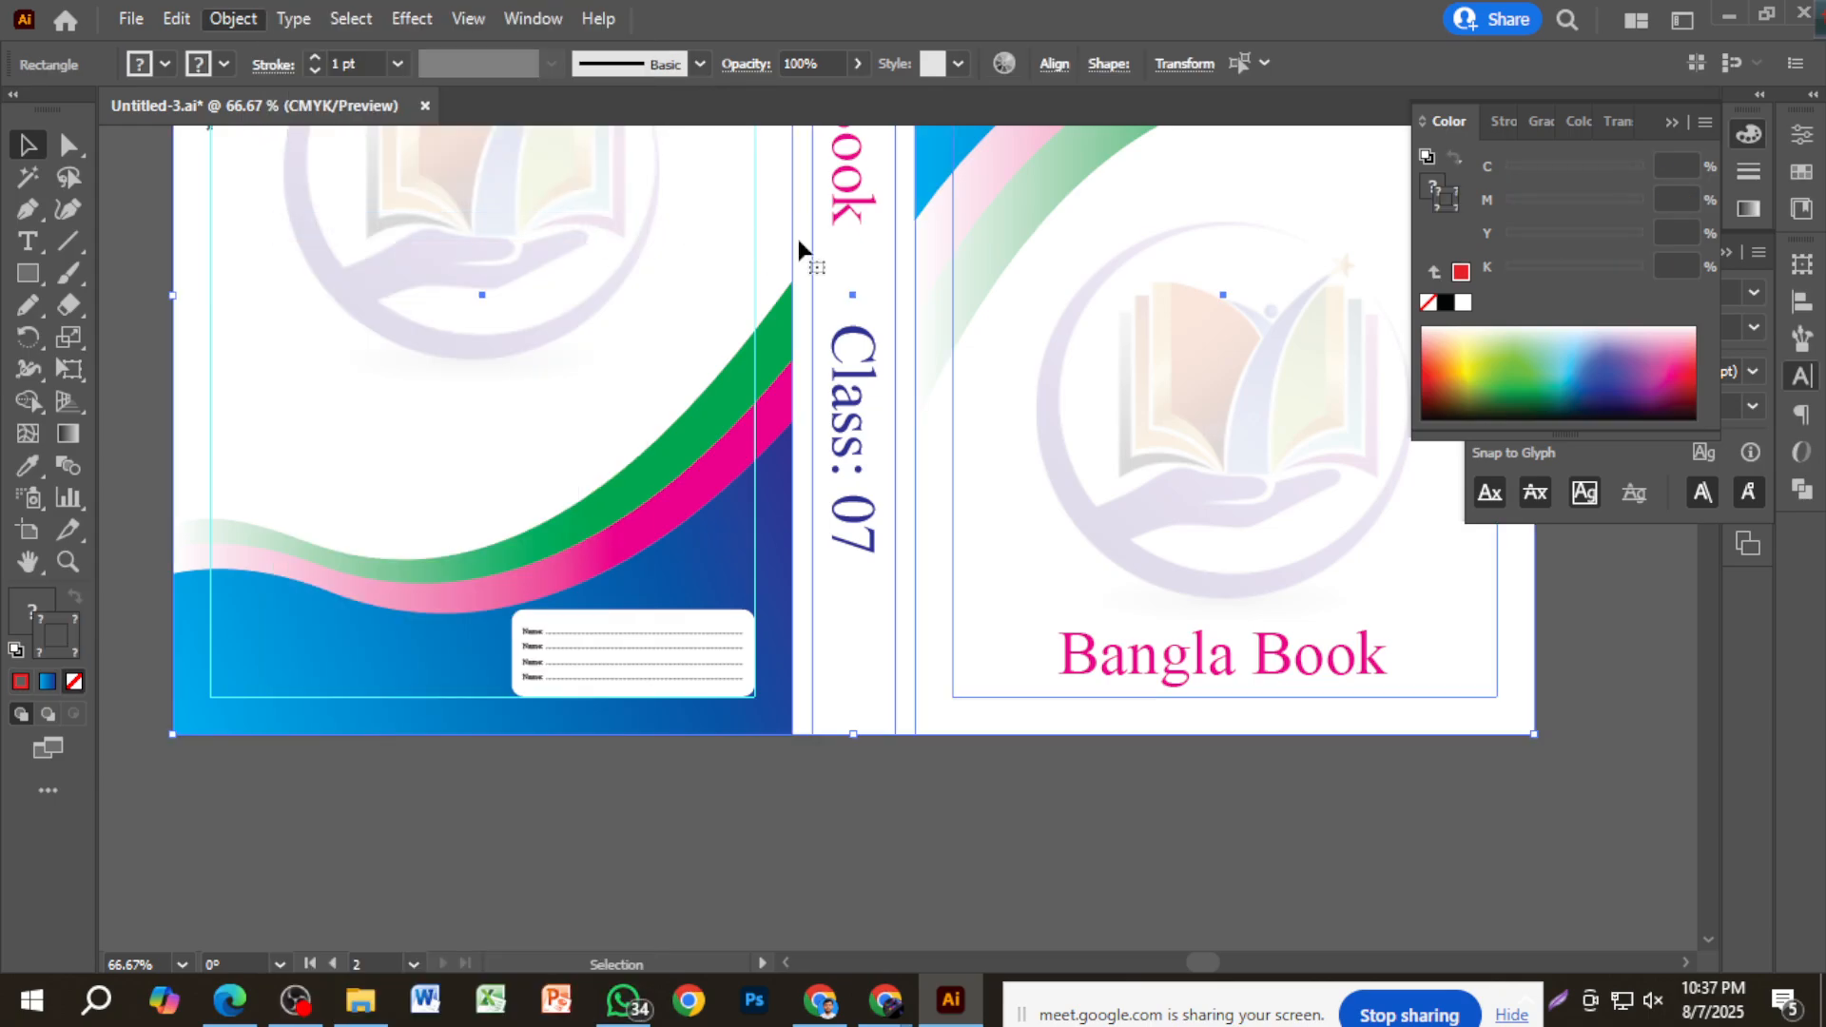
left_click(799, 773)
Give the spine rectangle a 1 pt red stroke.
left_click(870, 683)
scroll(867, 683, "up", 2)
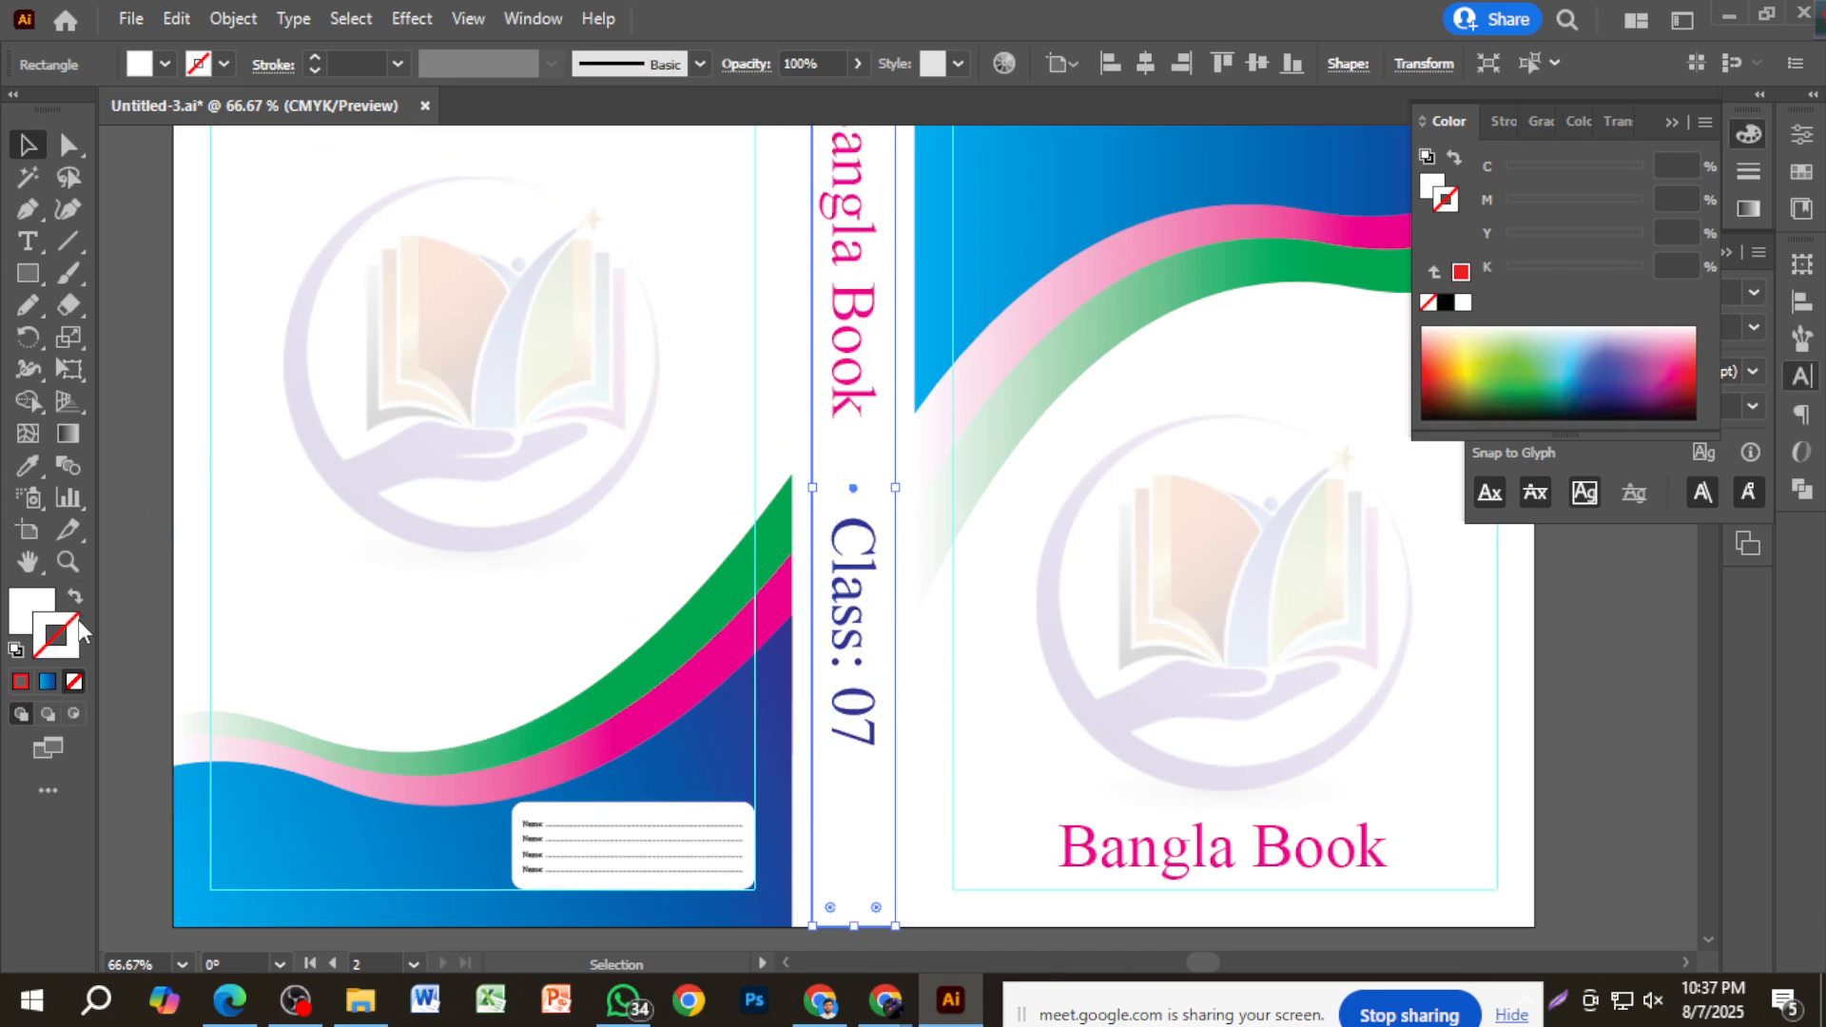
left_click(335, 62)
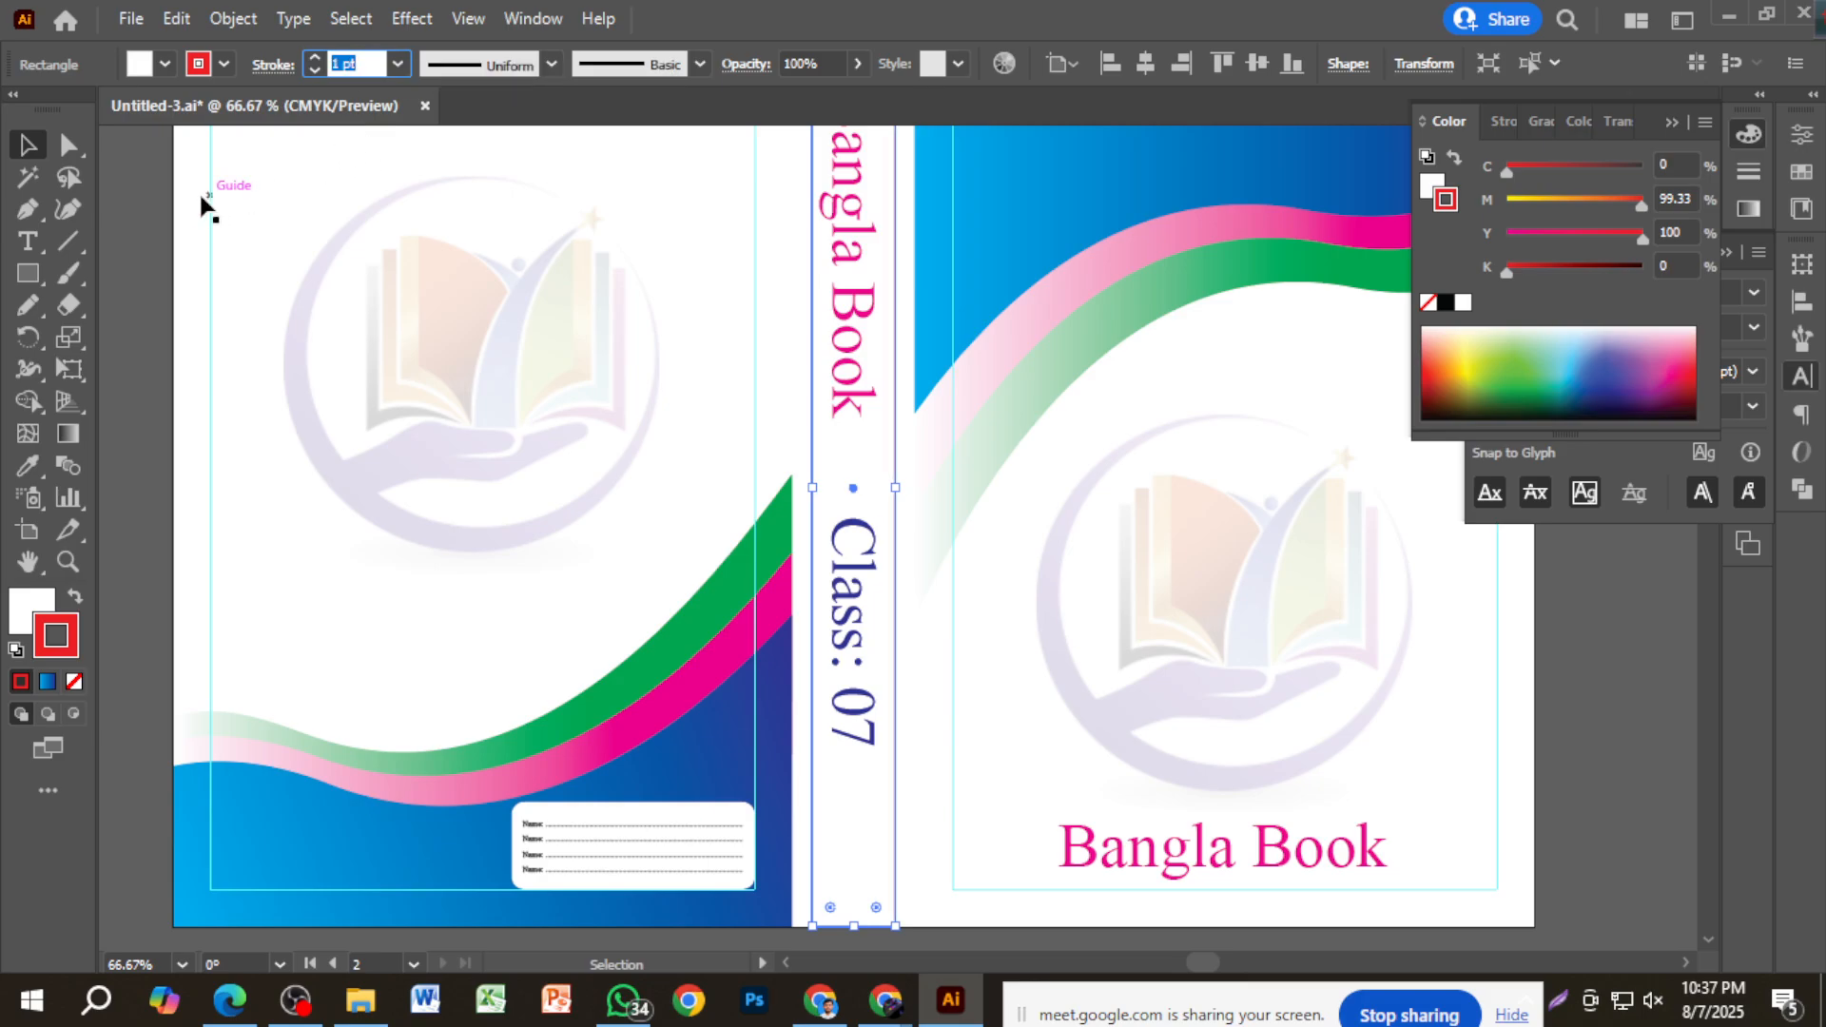
left_click(146, 211)
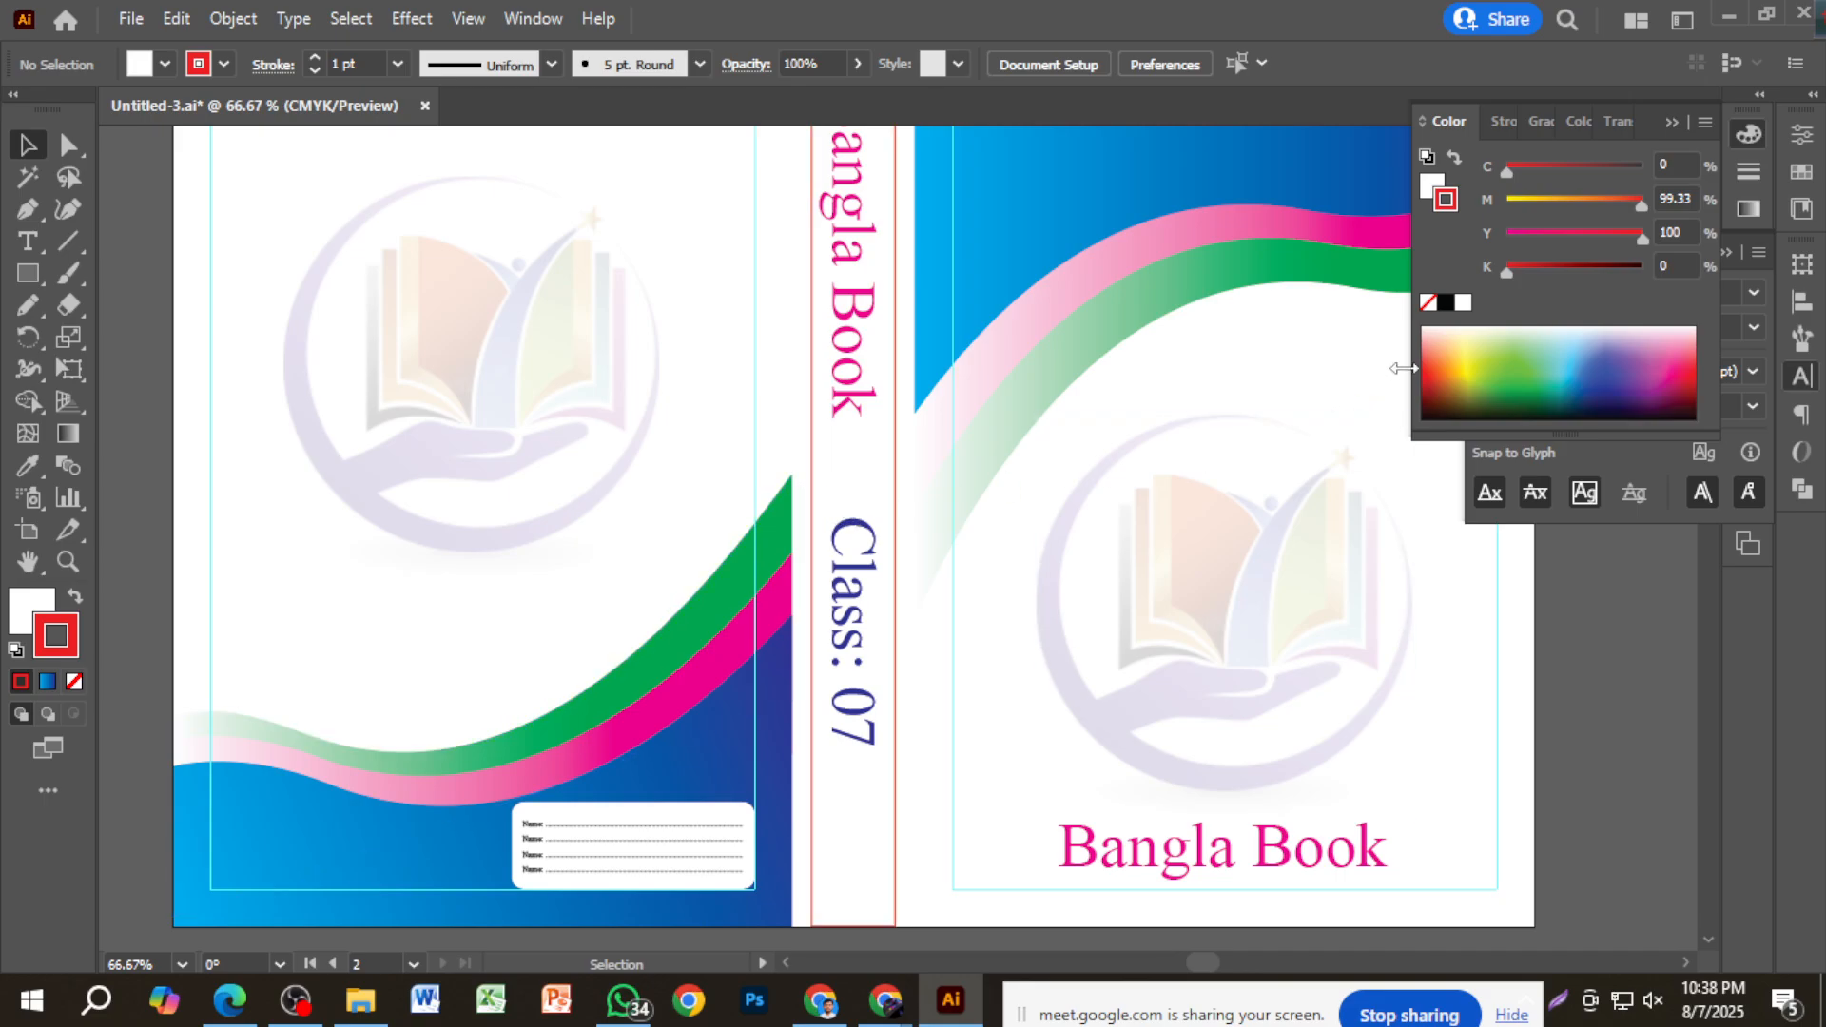
With nothing selected, set the stroke colour's cyan to 39% and the fill colour's yellow to 73%.
left_click(1560, 169)
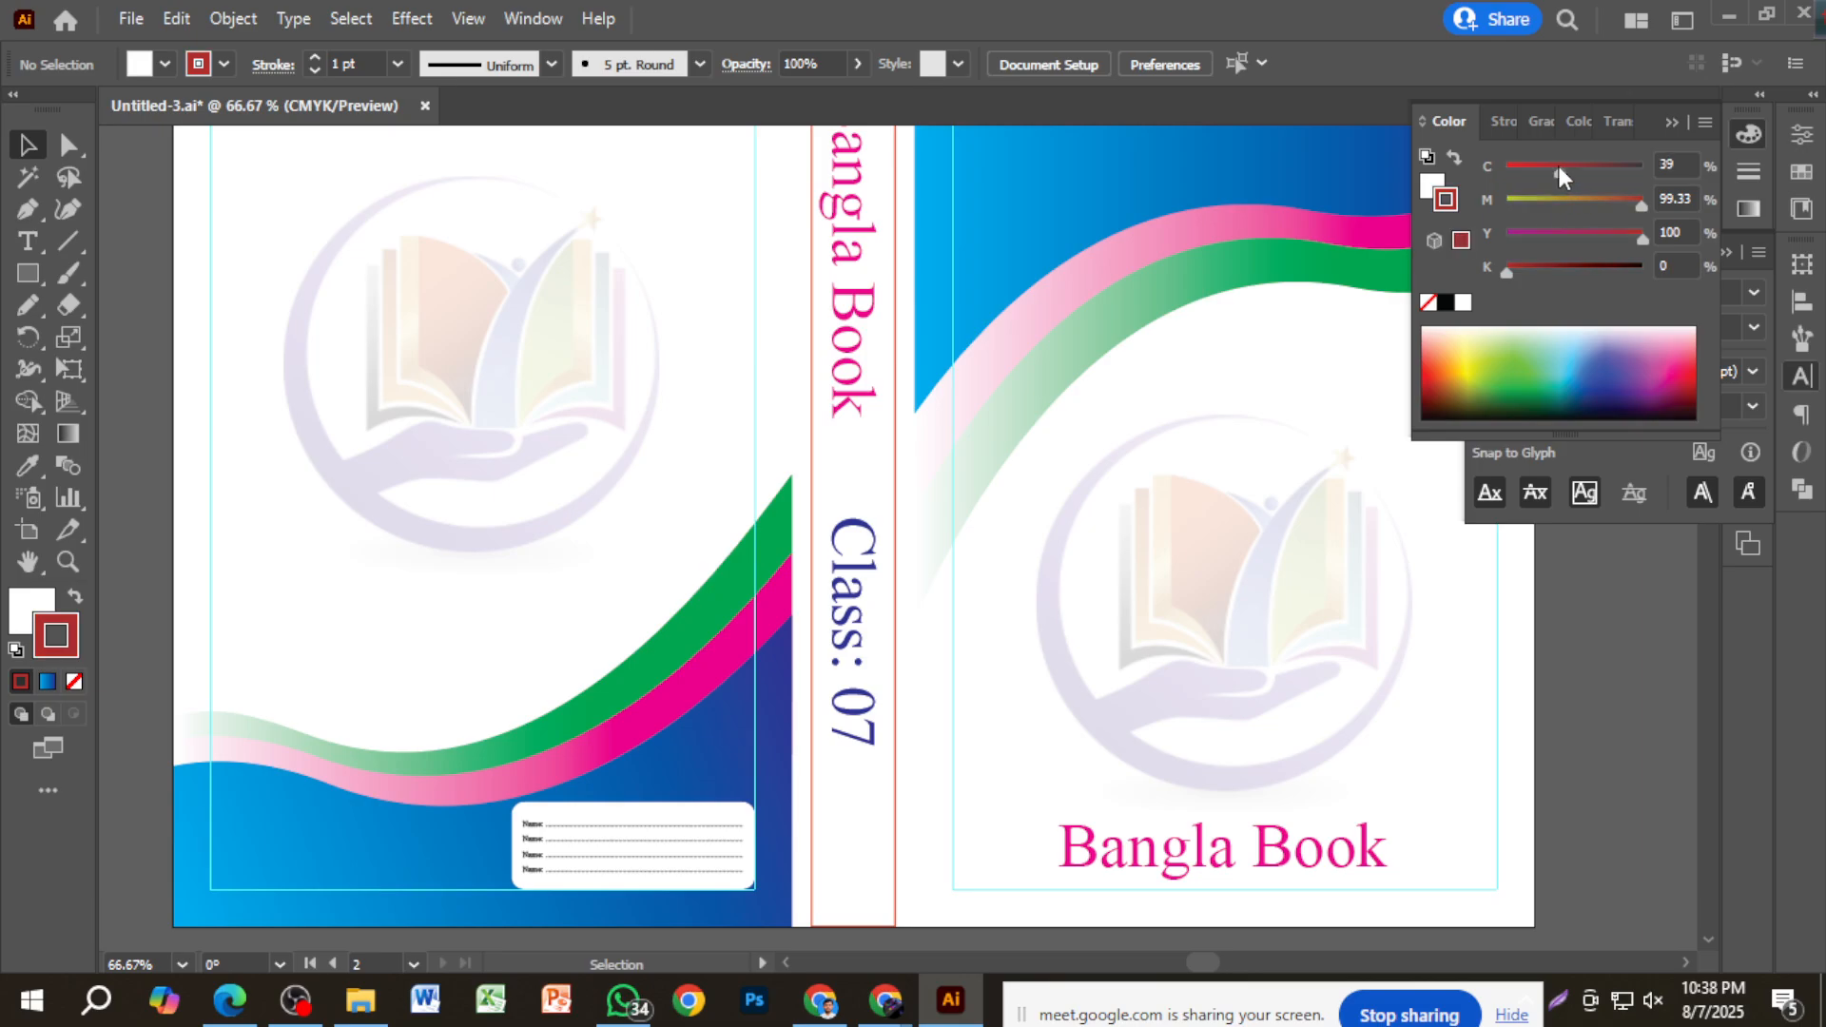
left_click(21, 606)
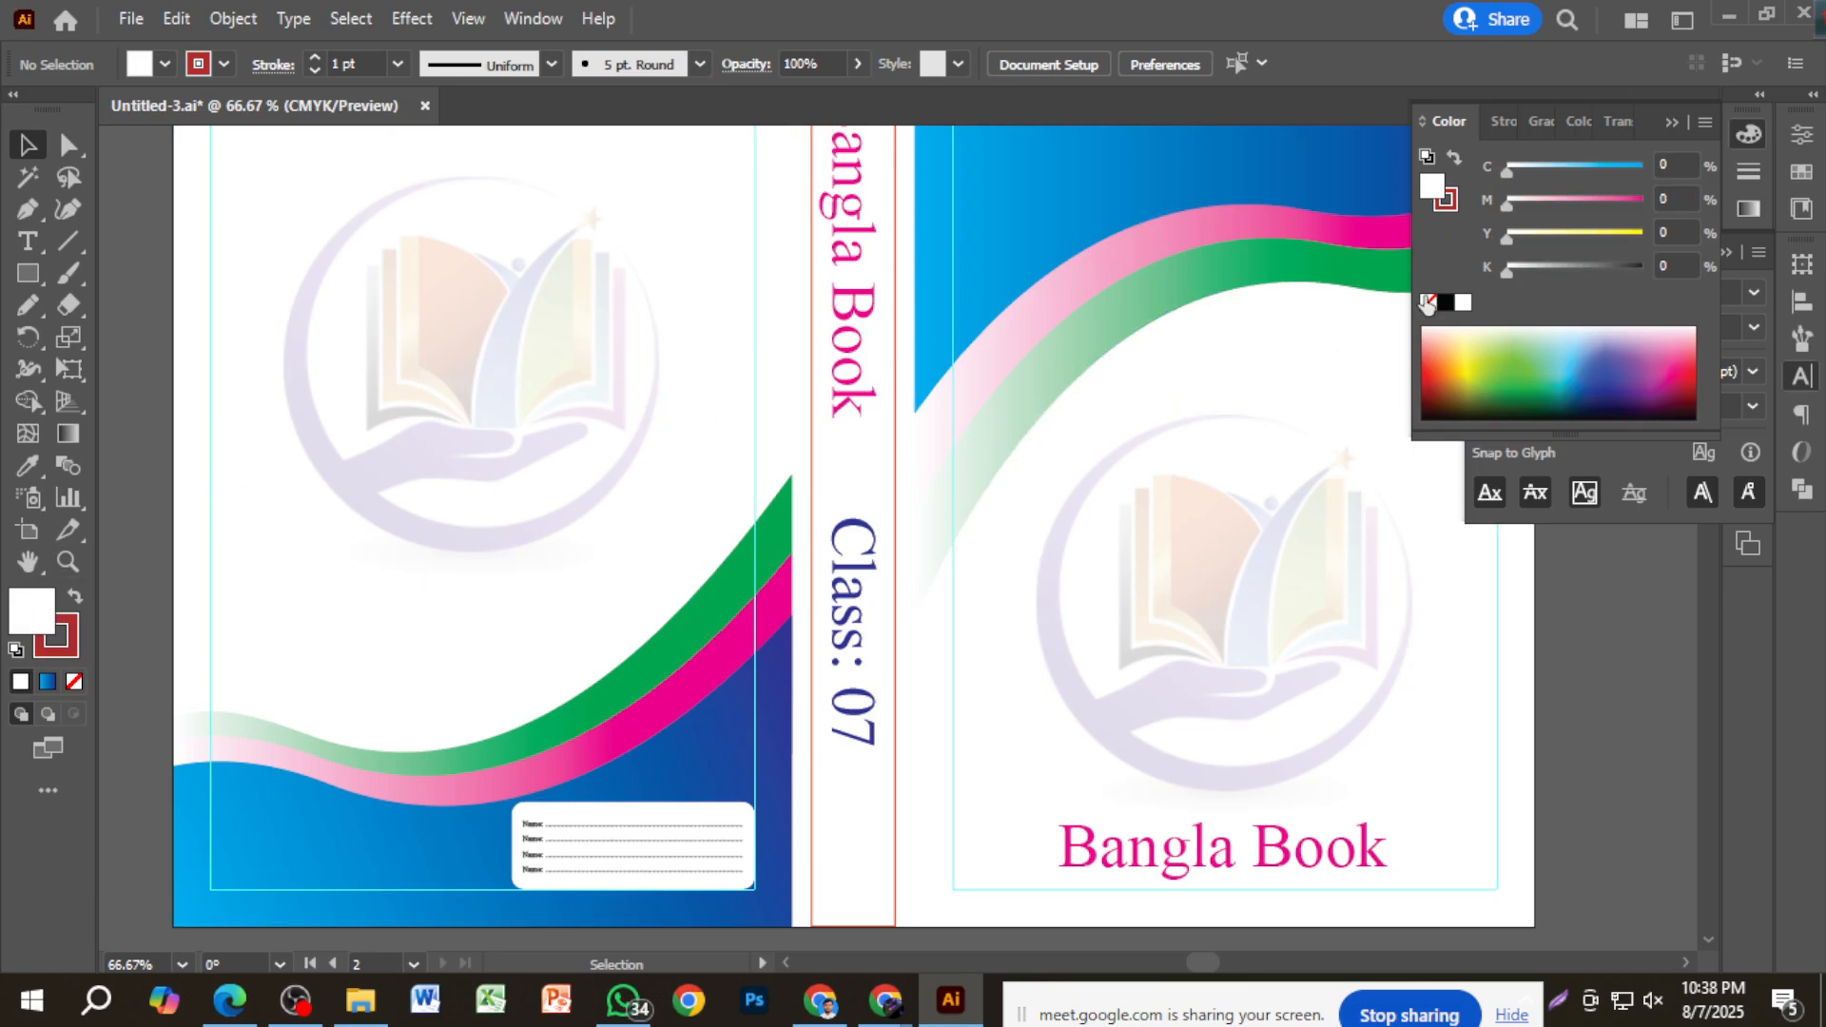
left_click_drag(1591, 233, 1607, 232)
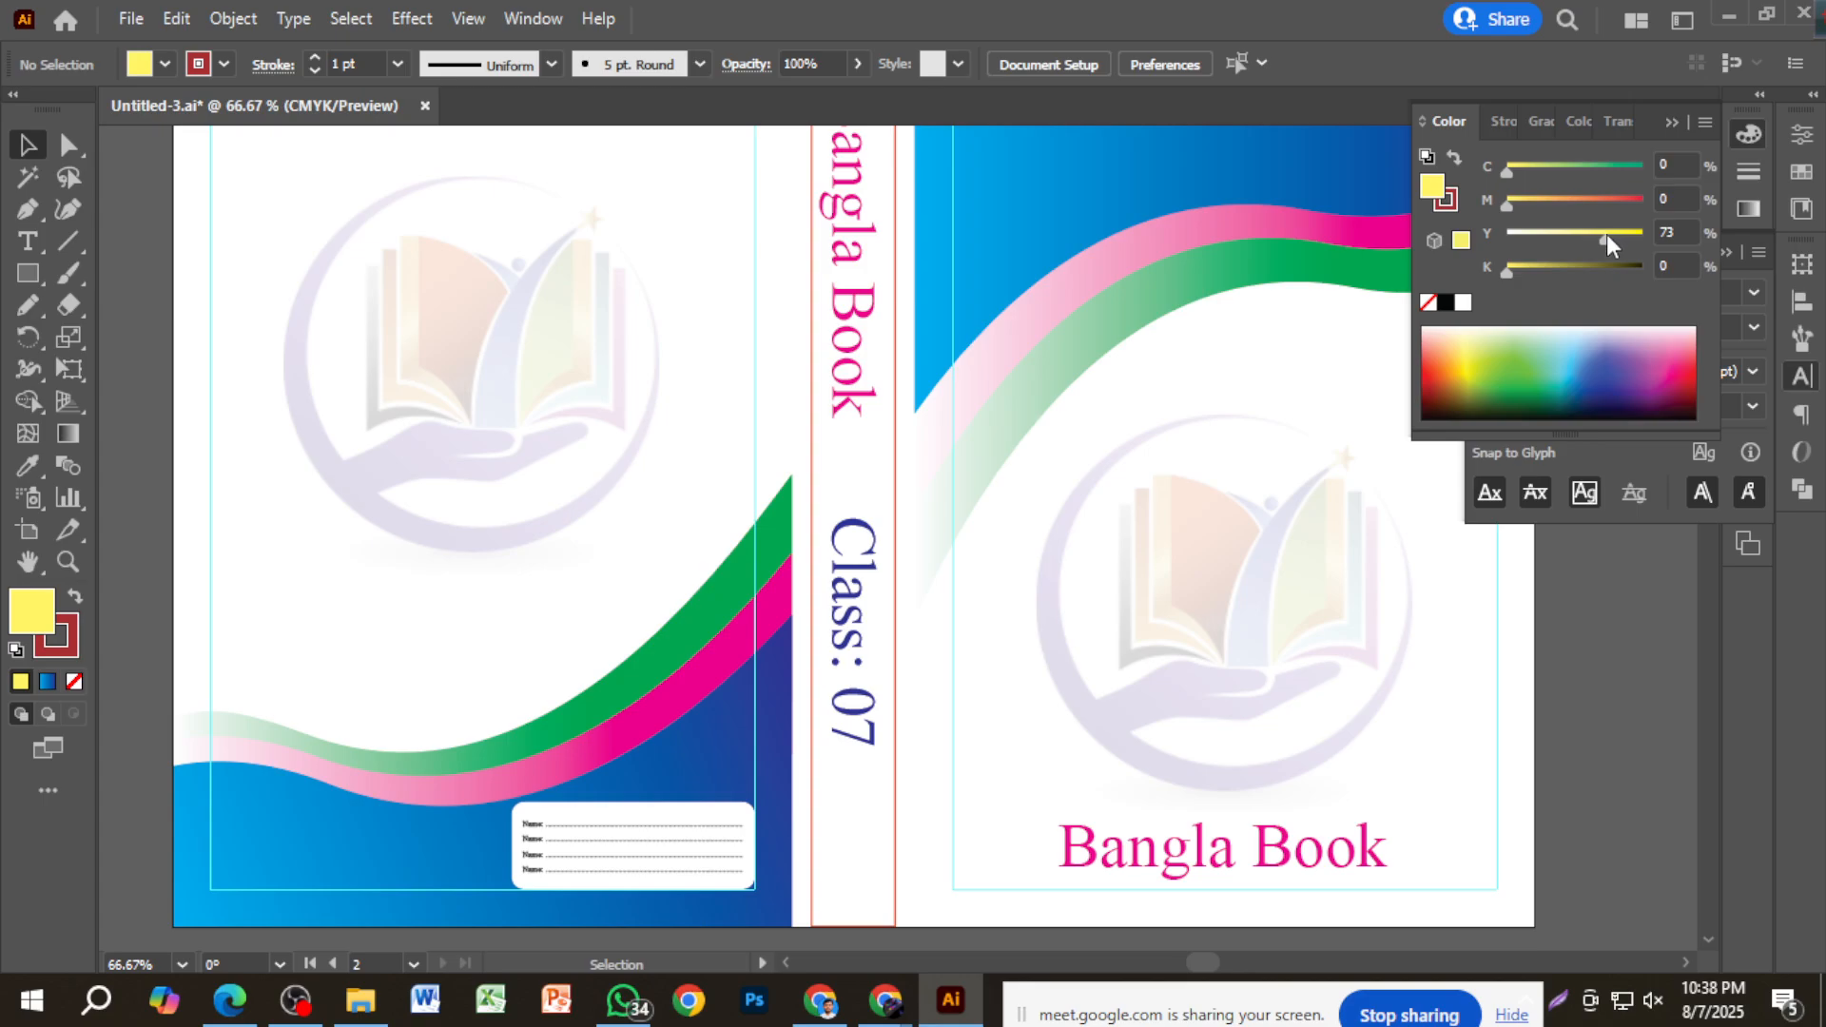
Fill the spine rectangle with the green swatch and reduce its yellow to 0% for a plain cyan.
left_click(848, 482)
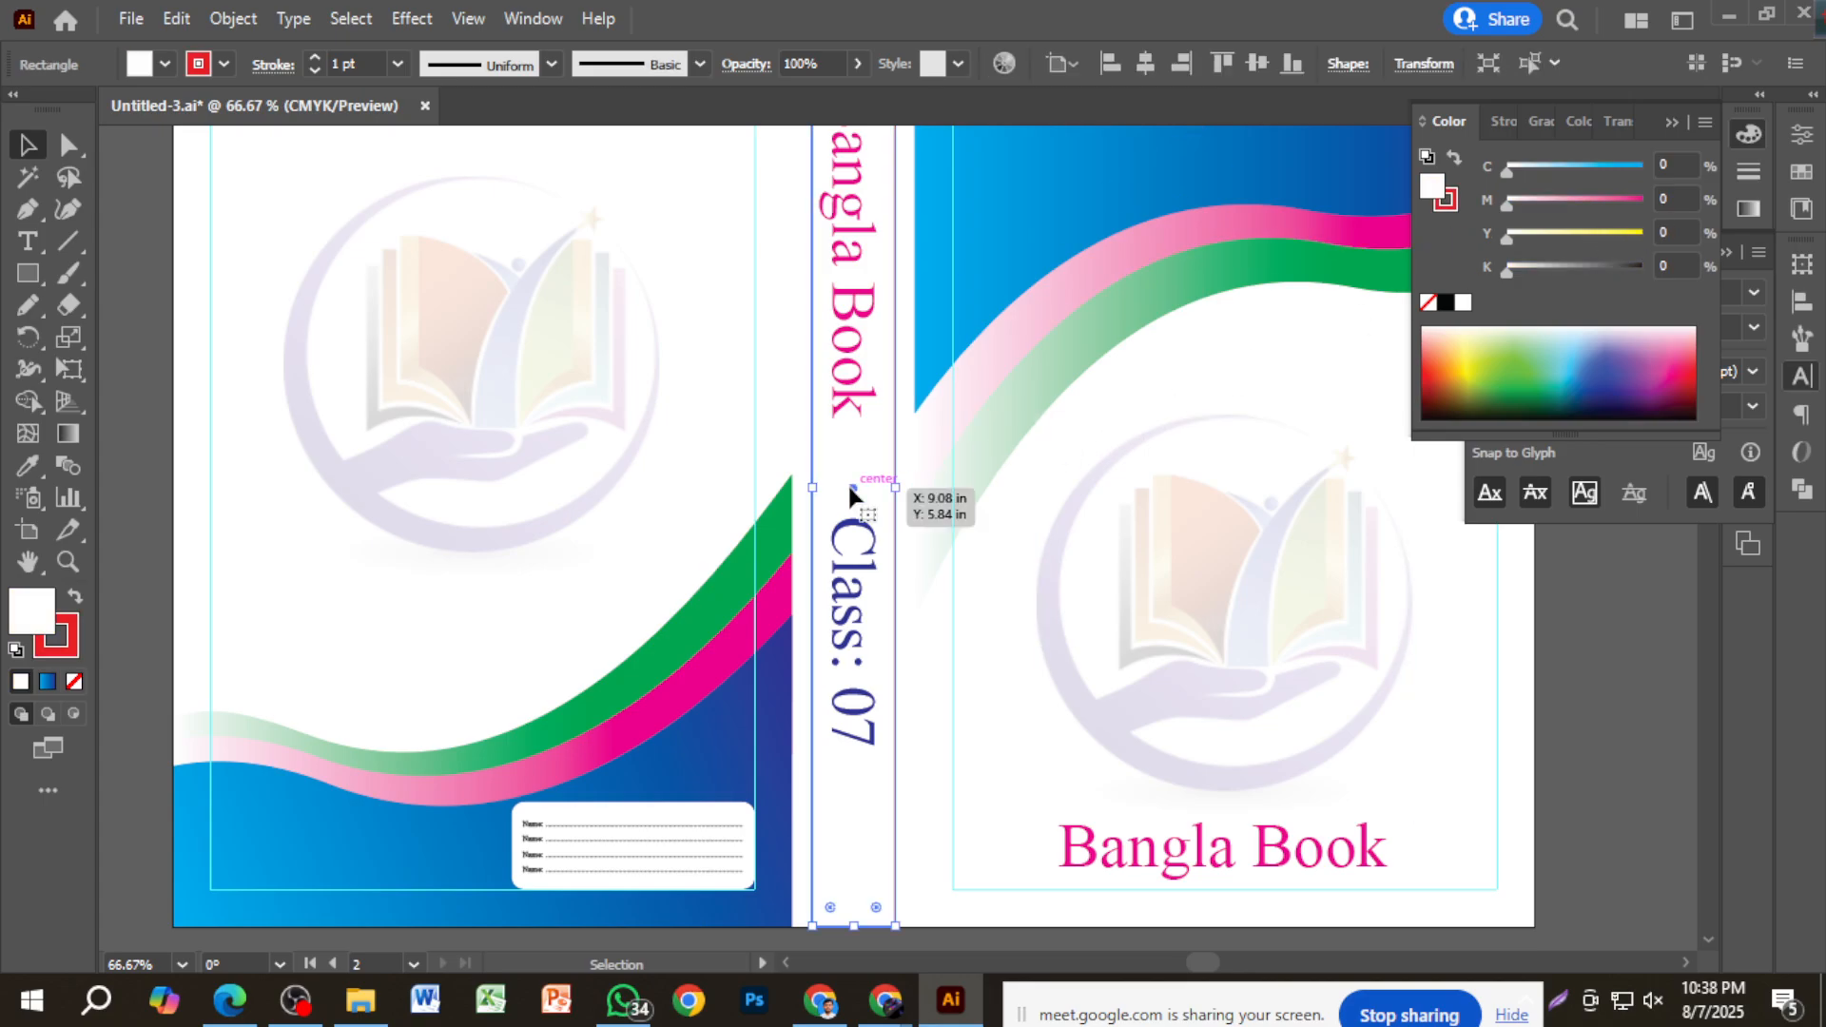
left_click(338, 294)
left_click(861, 436)
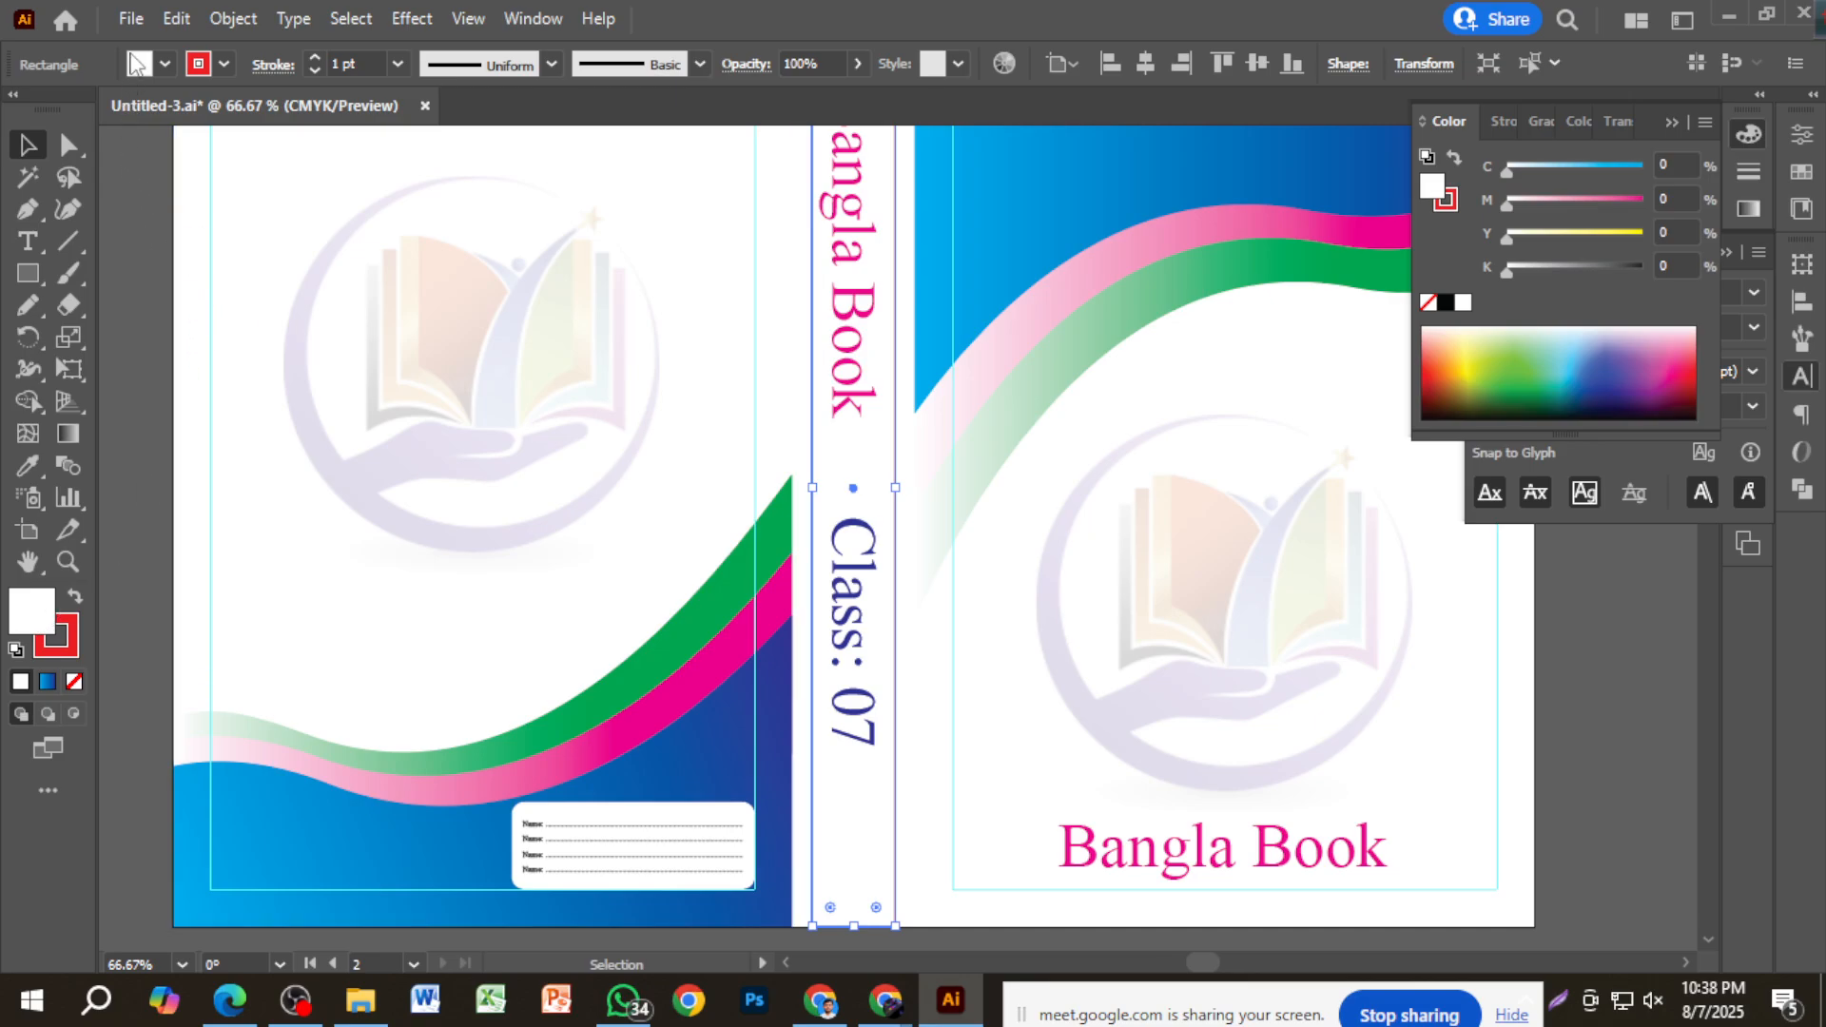
left_click(140, 64)
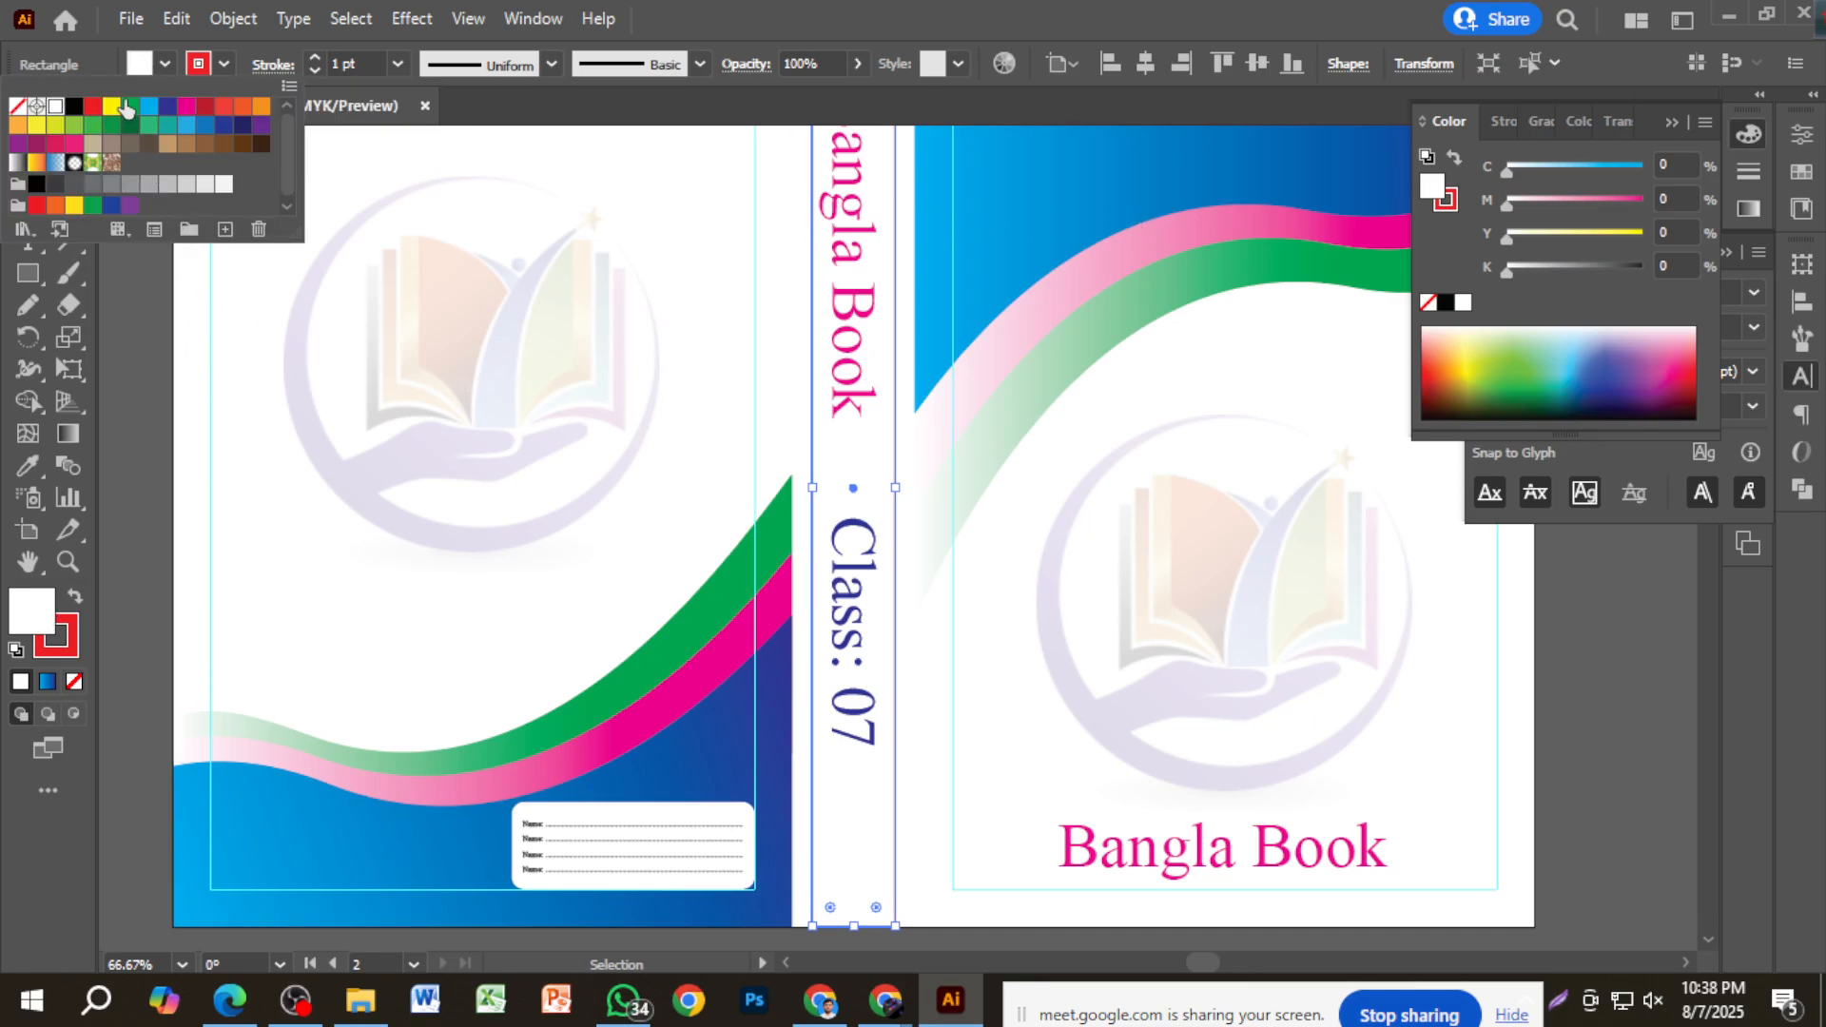
left_click(130, 107)
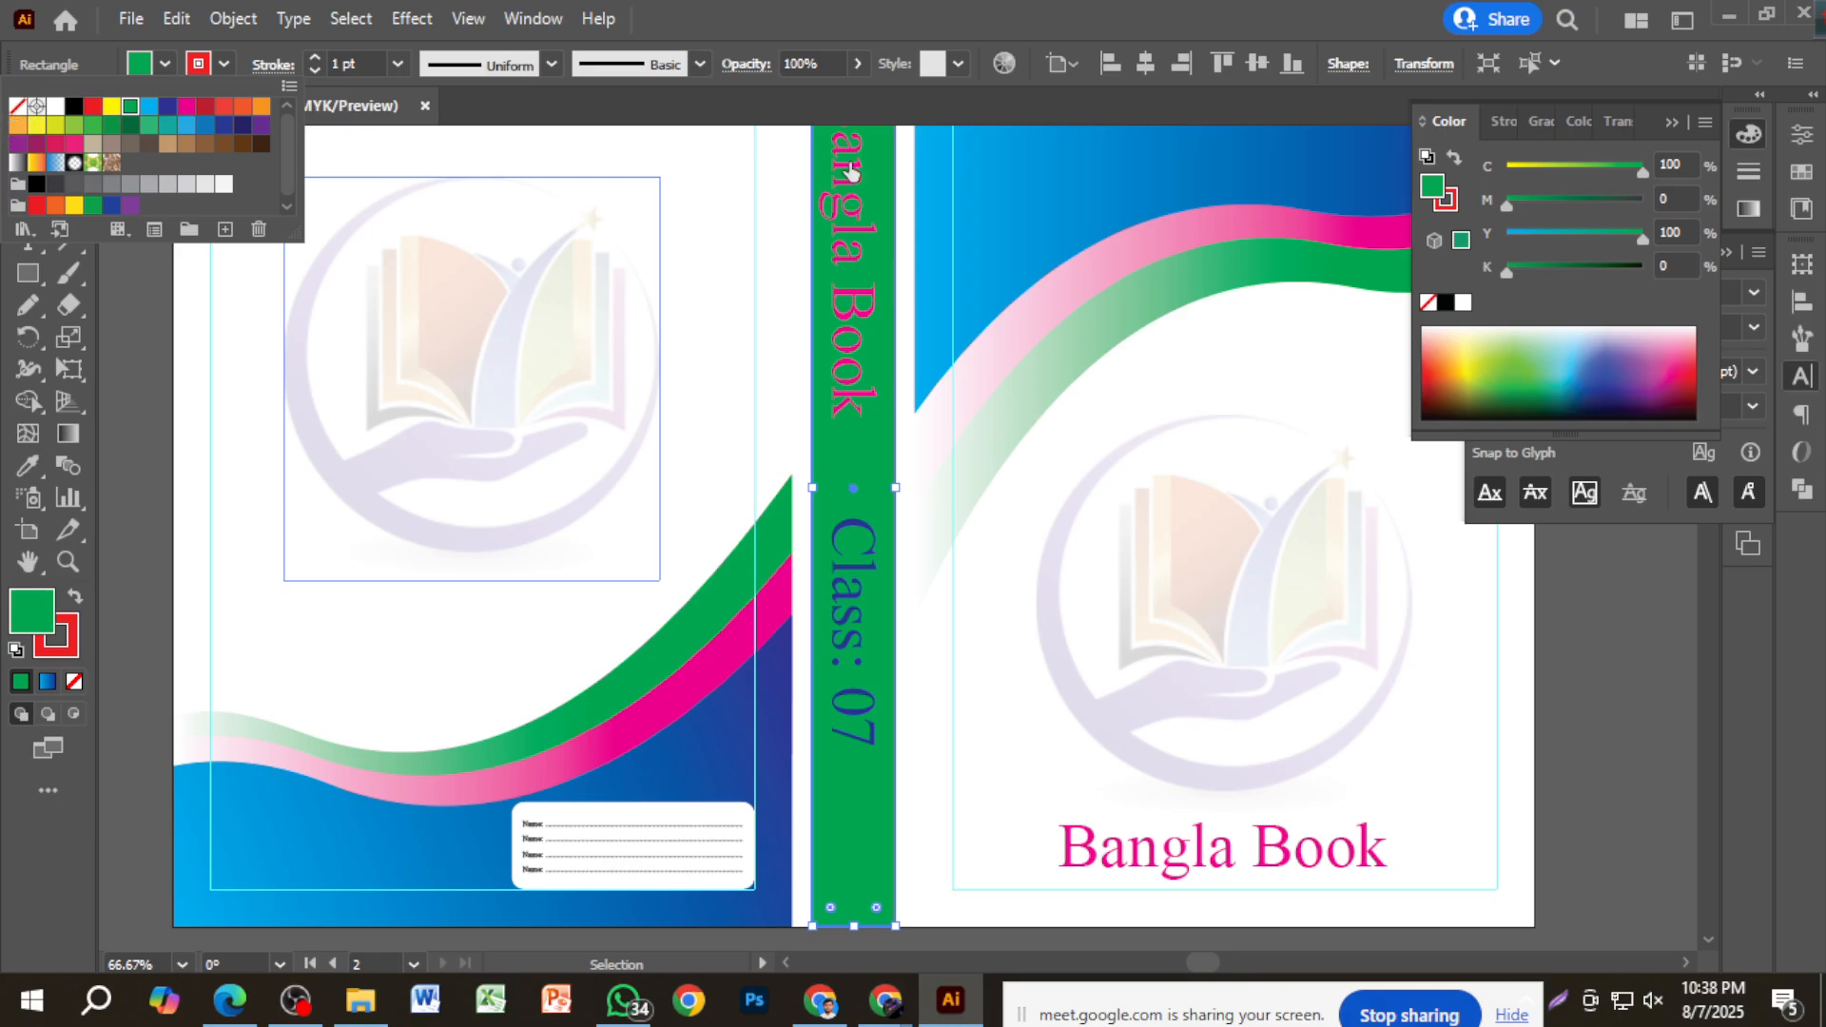
left_click_drag(1643, 237, 1488, 243)
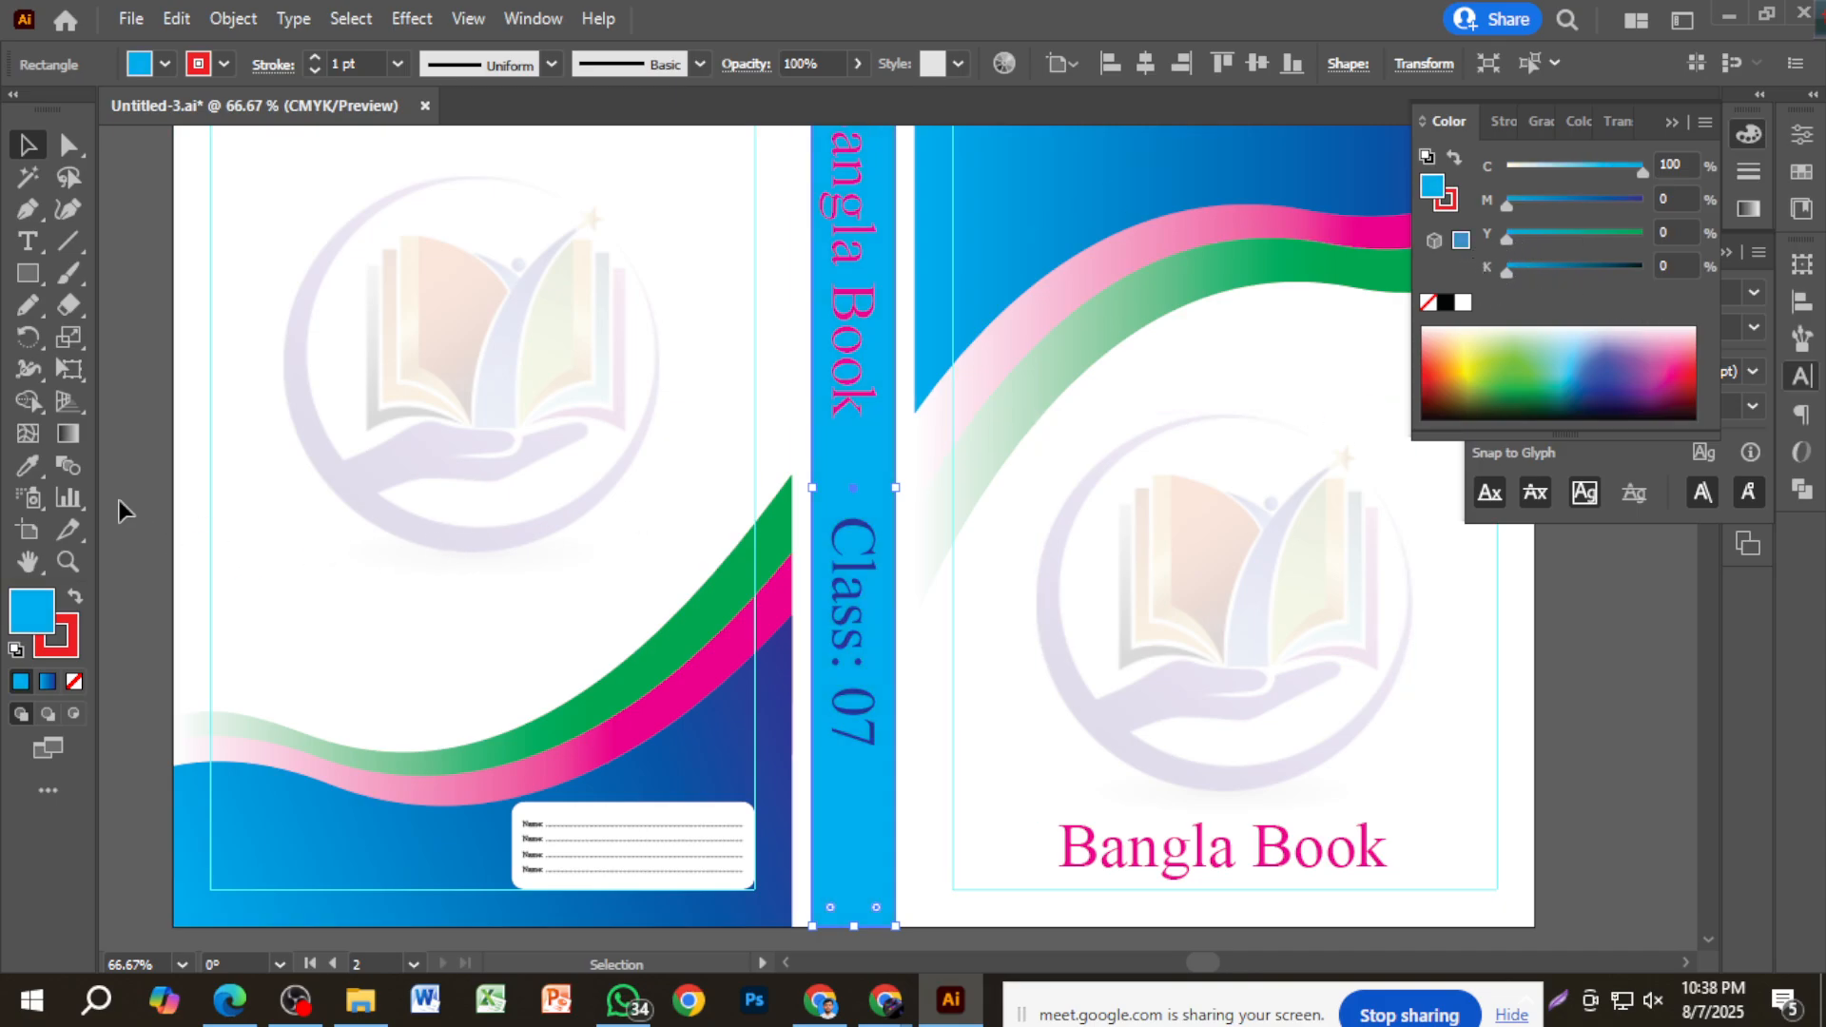
Try the front cover's pink wave gradient and blue background gradient on the spine using the Eyedropper.
left_click(28, 465)
left_click(1017, 328)
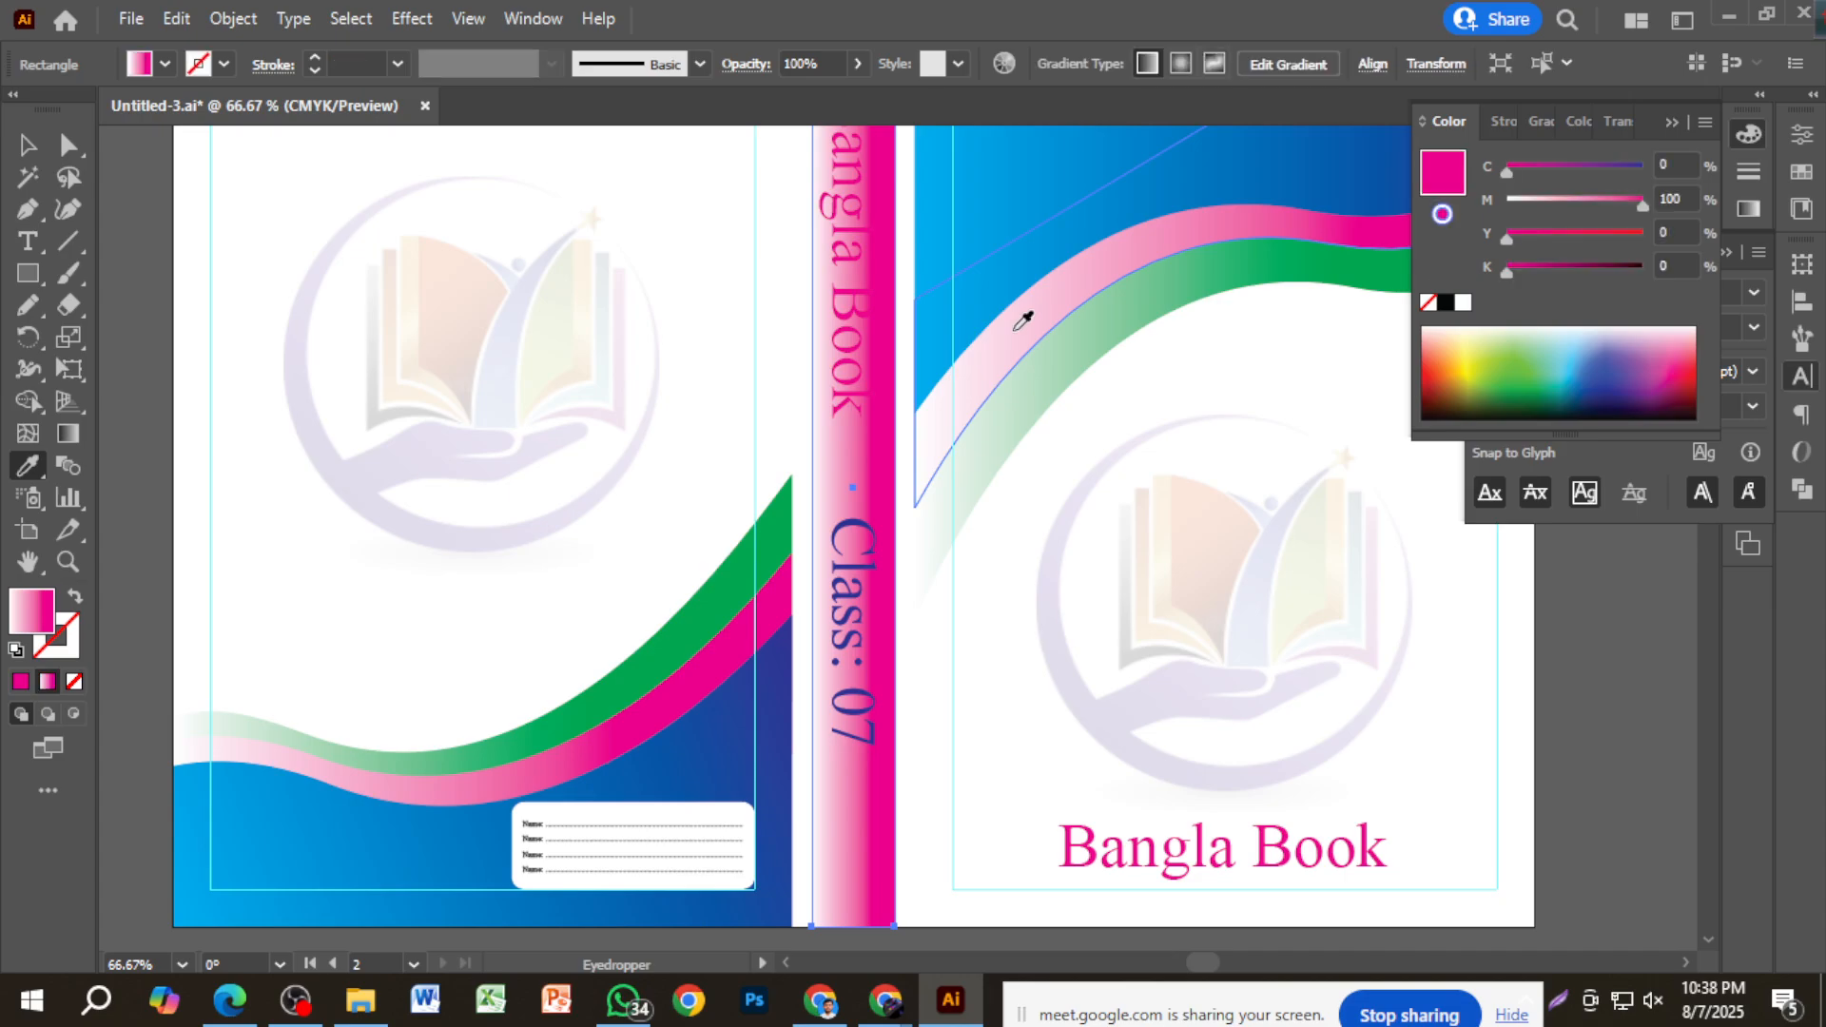
left_click(1040, 181)
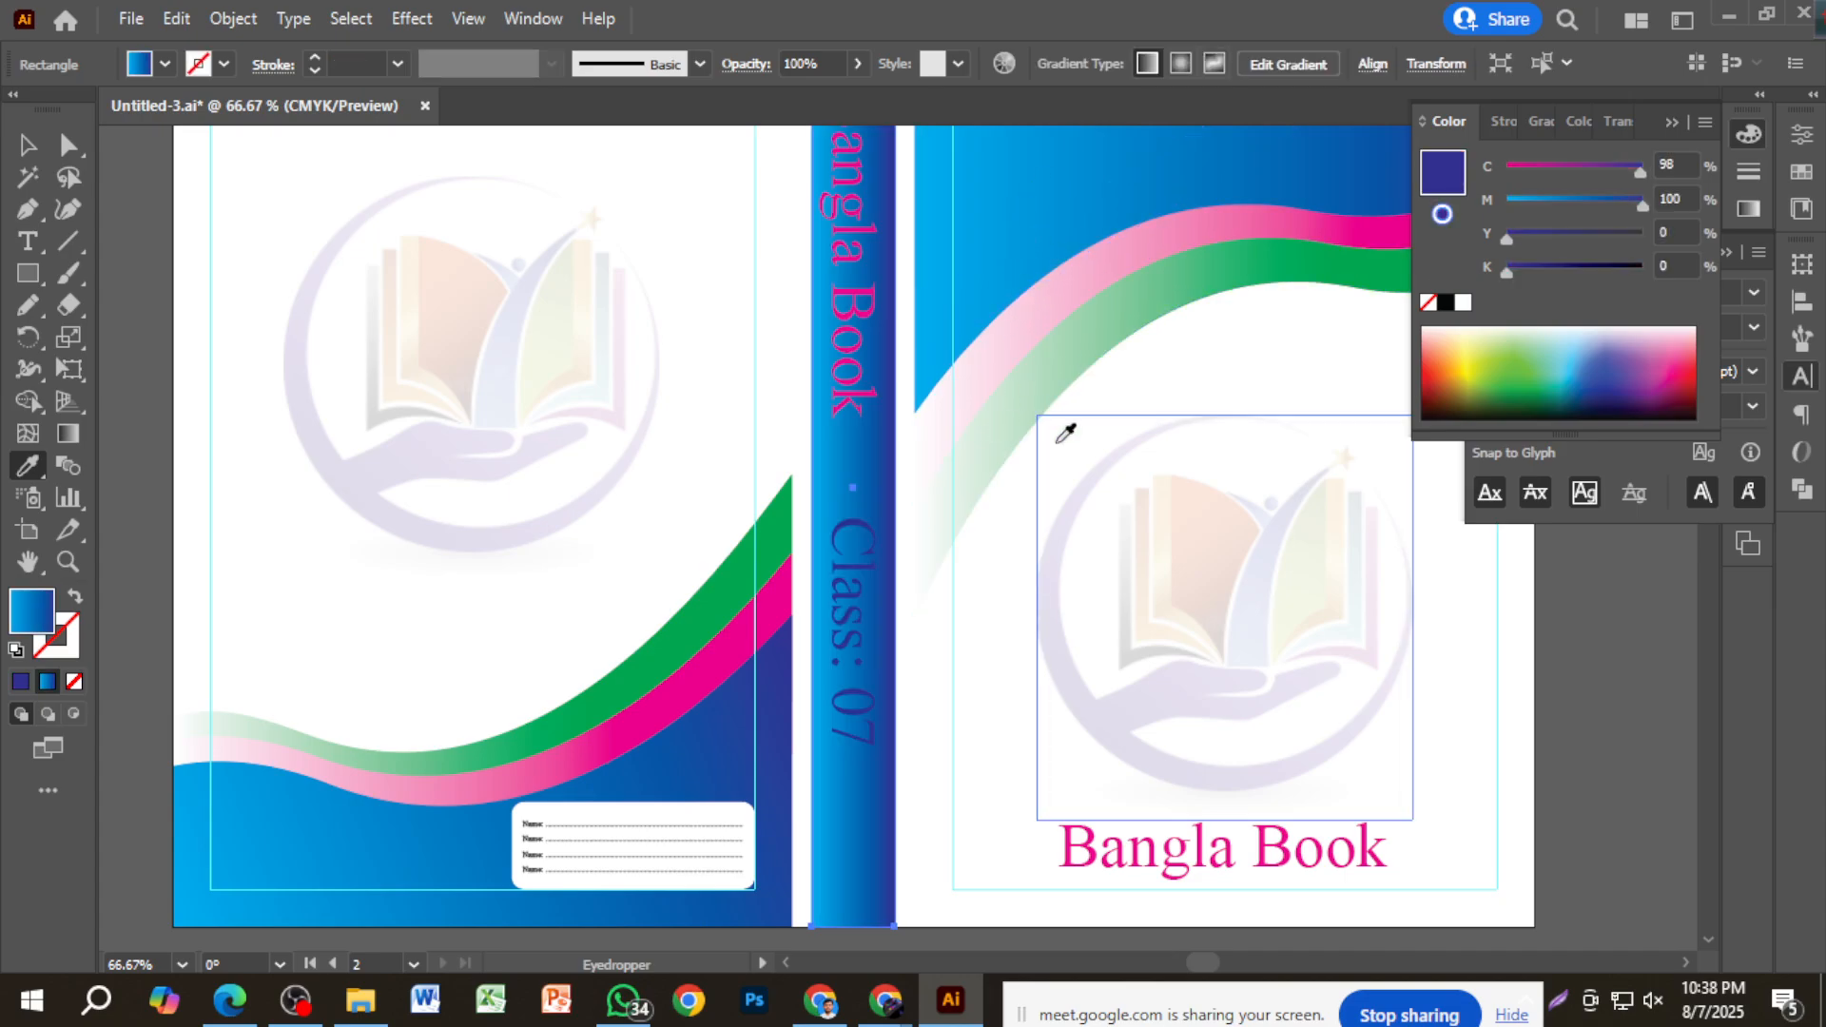
left_click(268, 605)
Sample the faded purple of the back cover logo onto the spine rectangle at 10% opacity and deselect it.
left_click(422, 443)
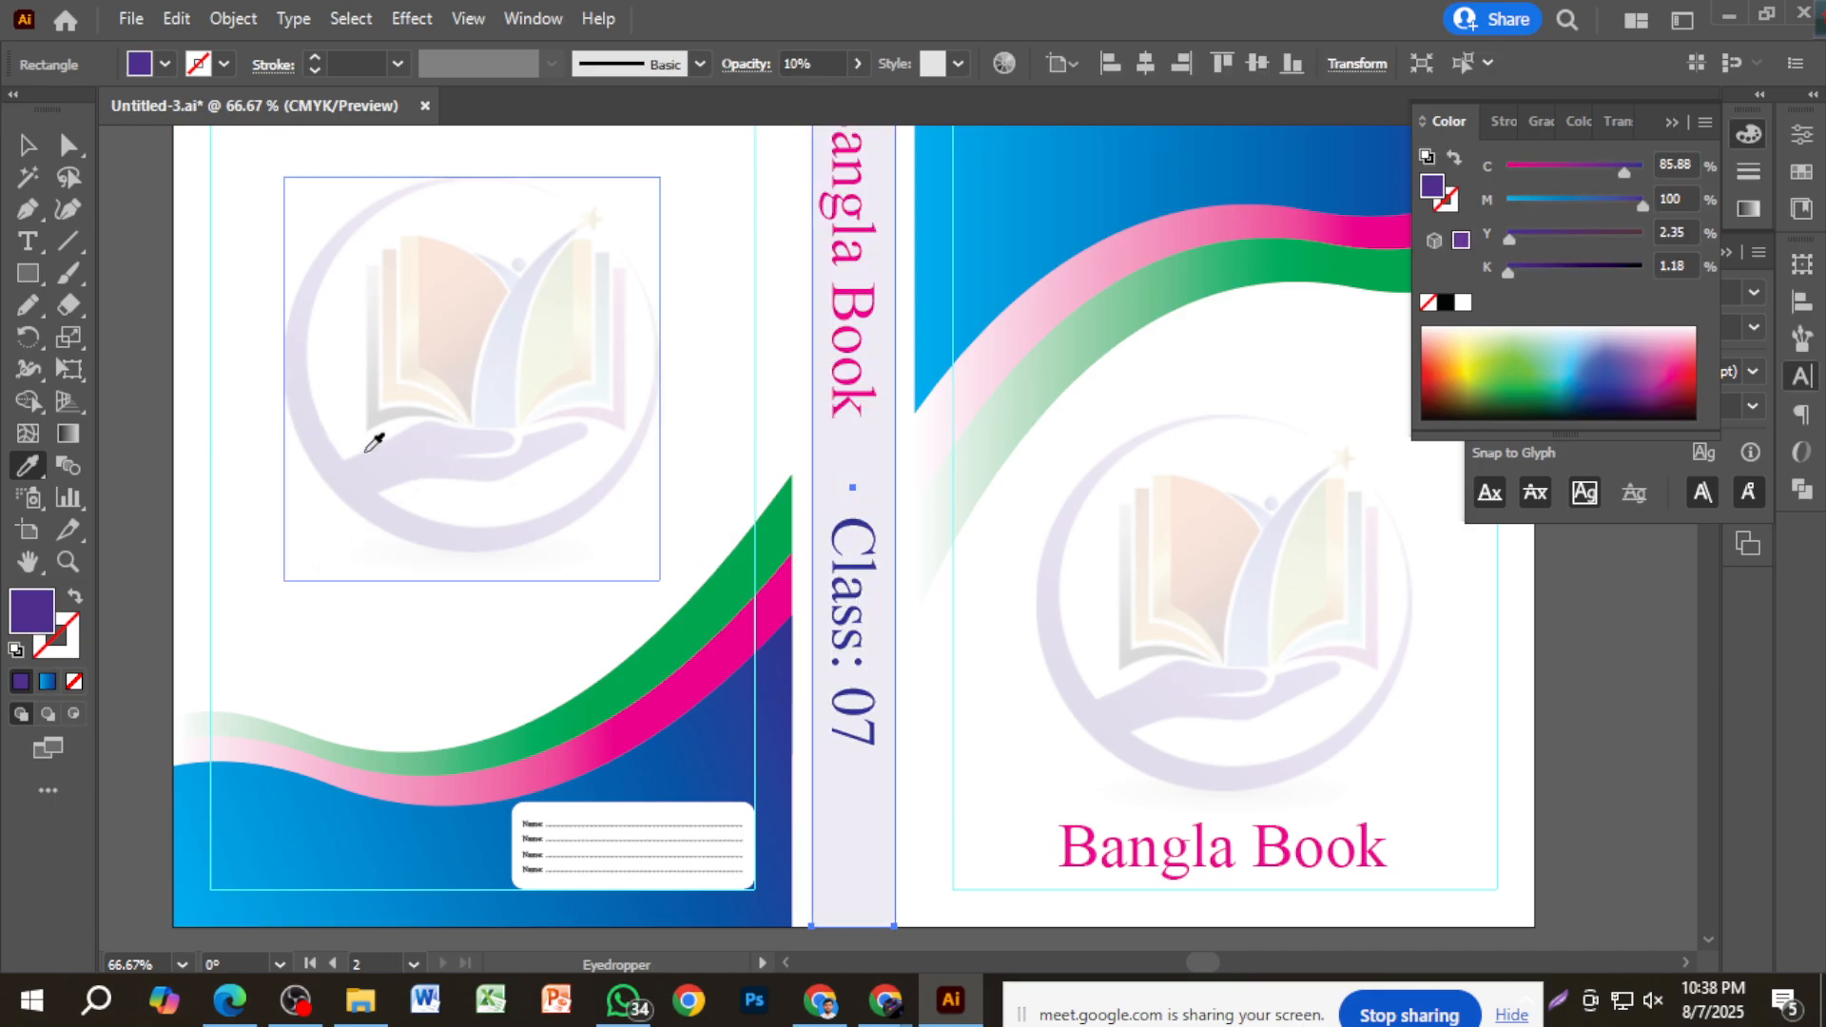
left_click(27, 144)
left_click(194, 264)
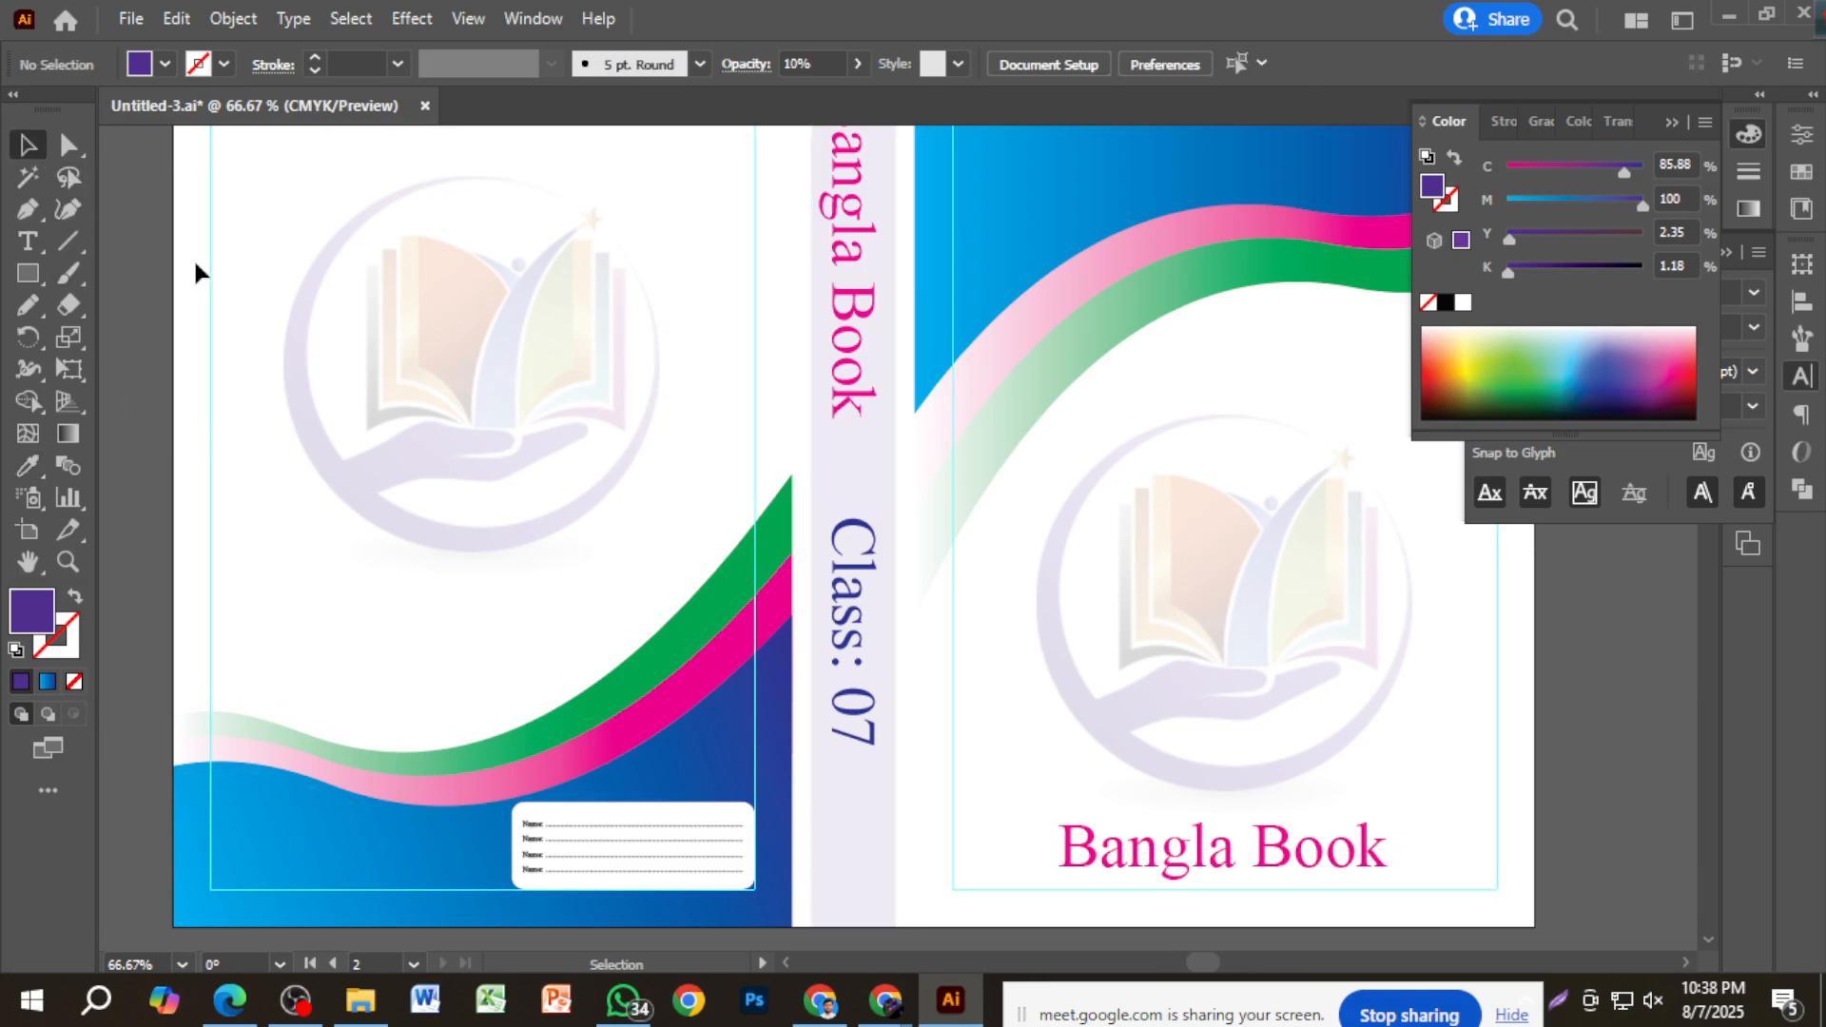
Examine the complete book cover alongside the reference book cover and the brand stationery mockups.
scroll(359, 374, "down", 1)
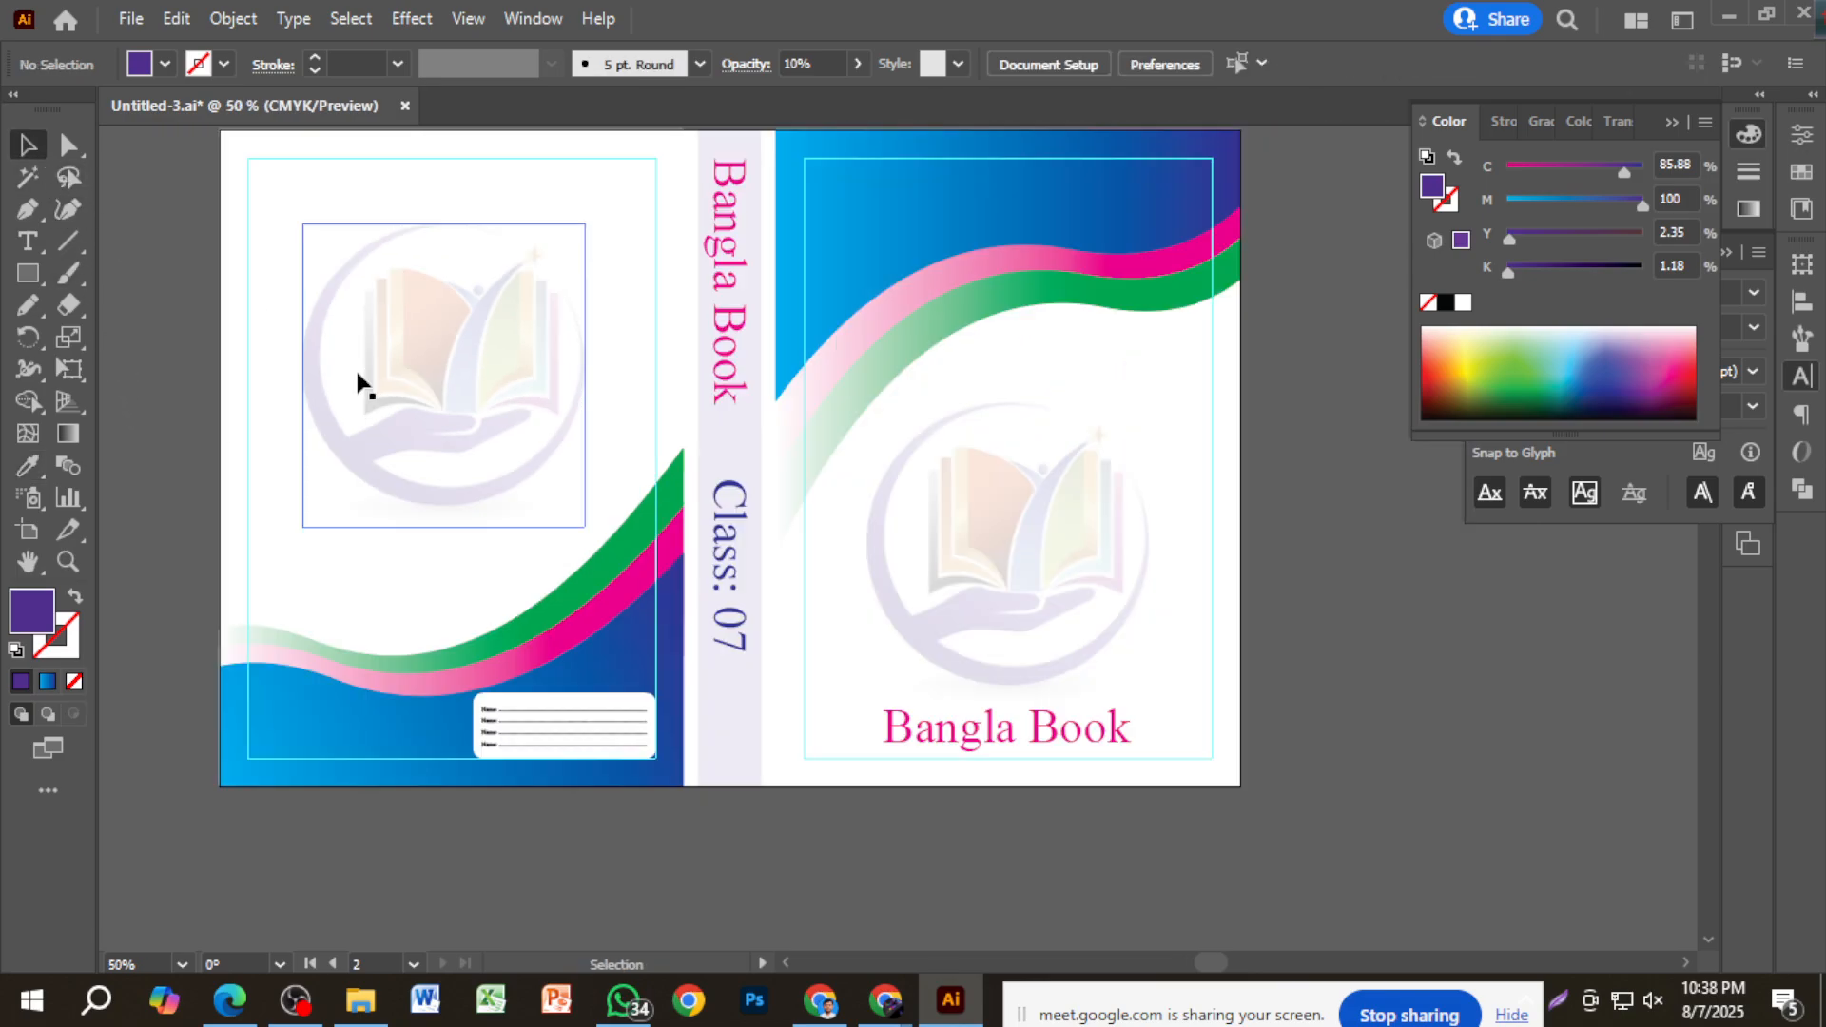
scroll(359, 381, "up", 1)
scroll(359, 381, "down", 2)
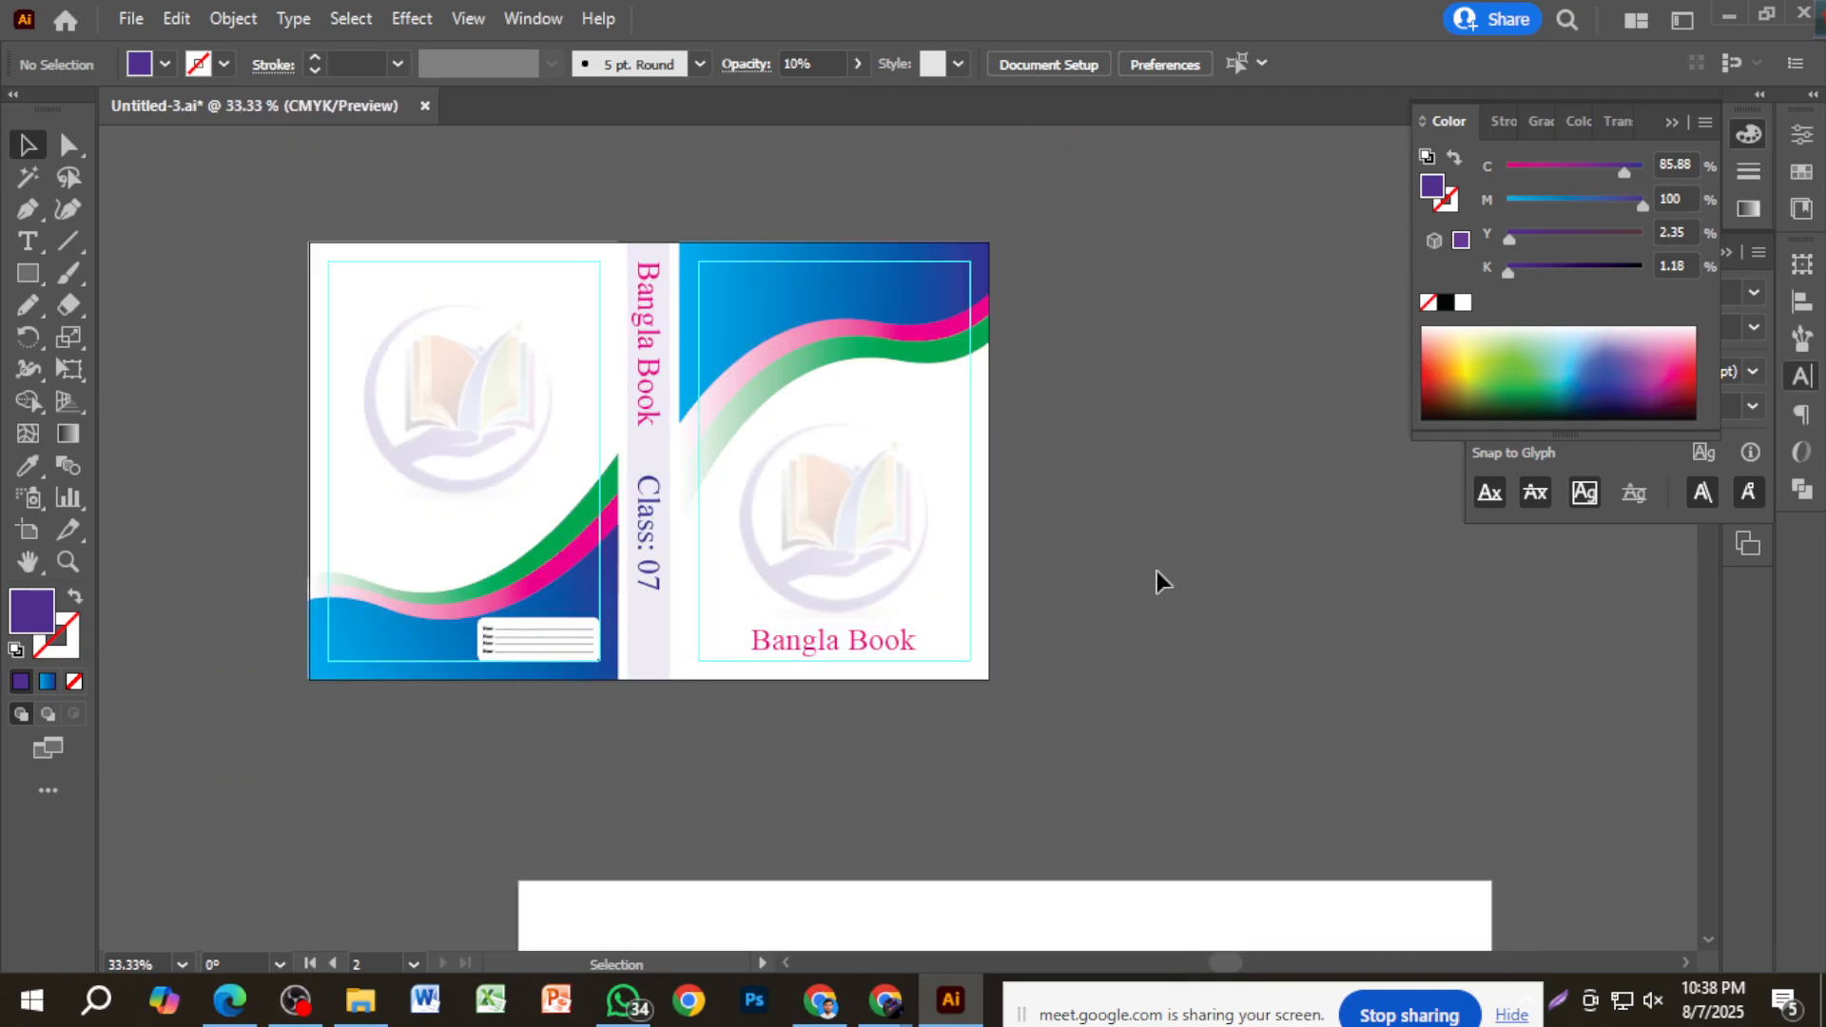
scroll(1157, 571, "down", 3)
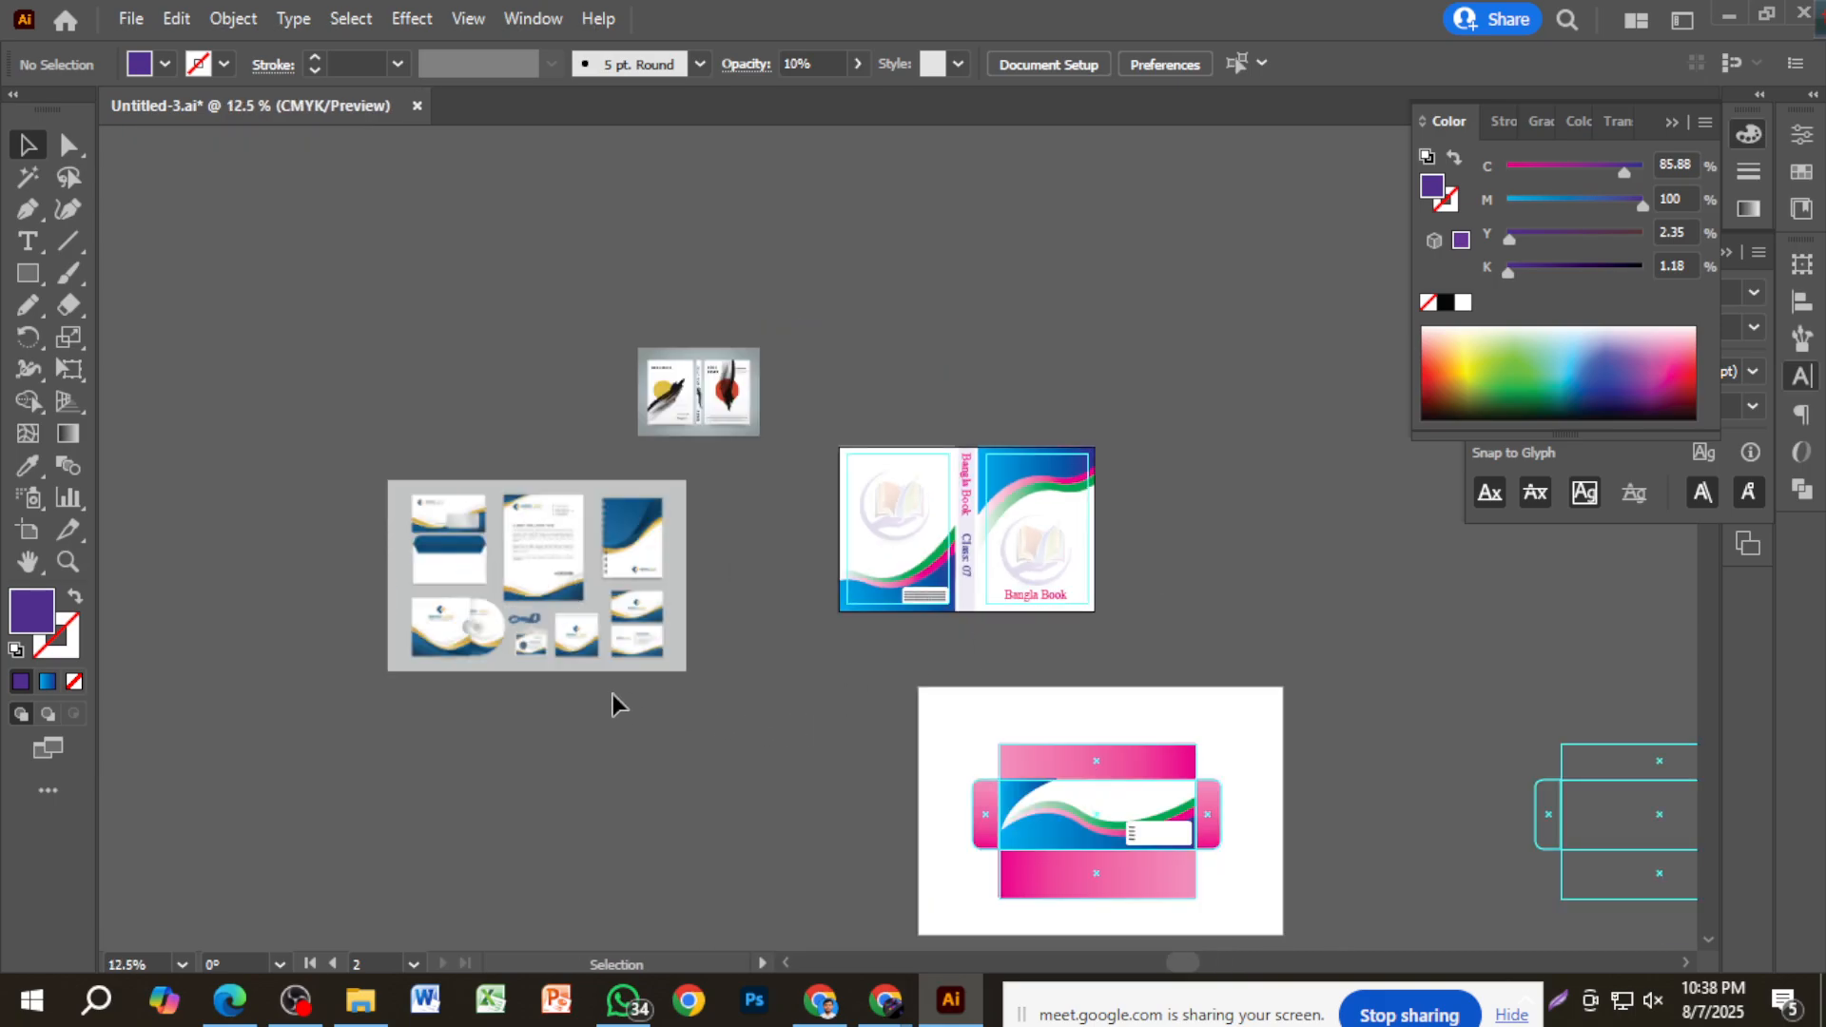
scroll(428, 590, "up", 2)
scroll(704, 585, "up", 1)
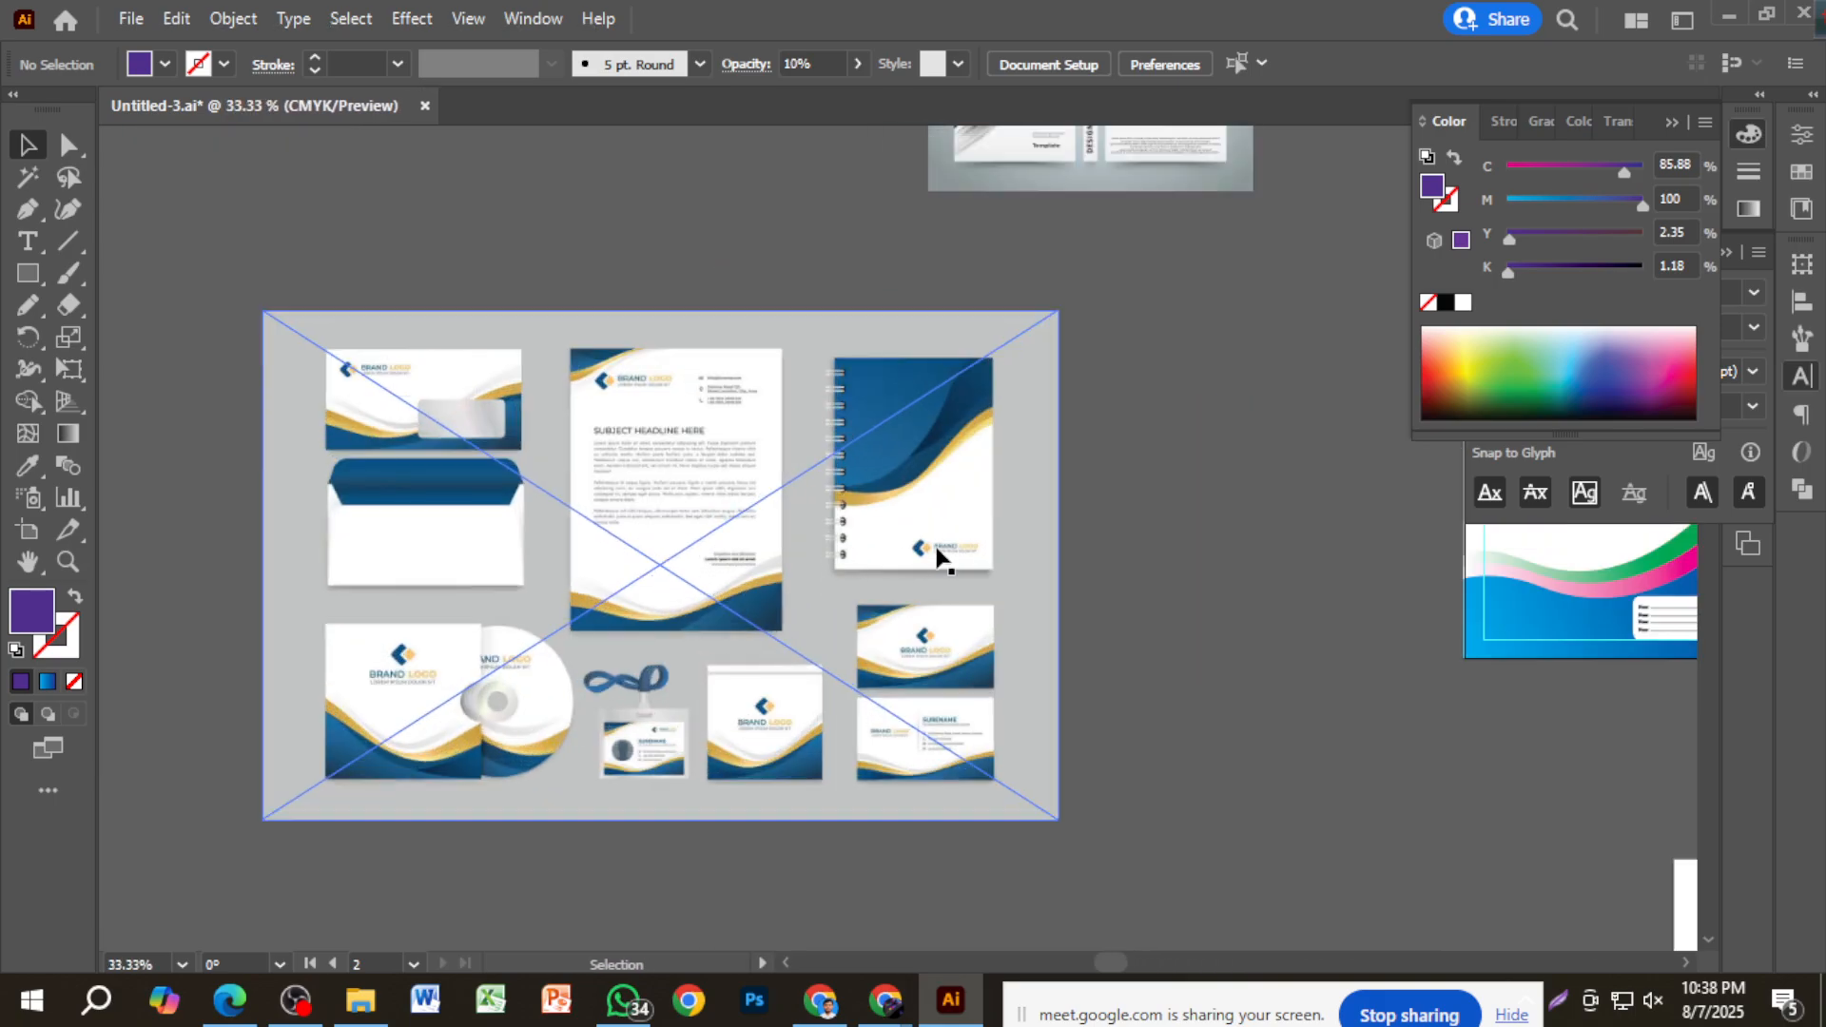
scroll(937, 556, "down", 2)
left_click_drag(1066, 568, 815, 620)
left_click_drag(881, 676, 504, 688)
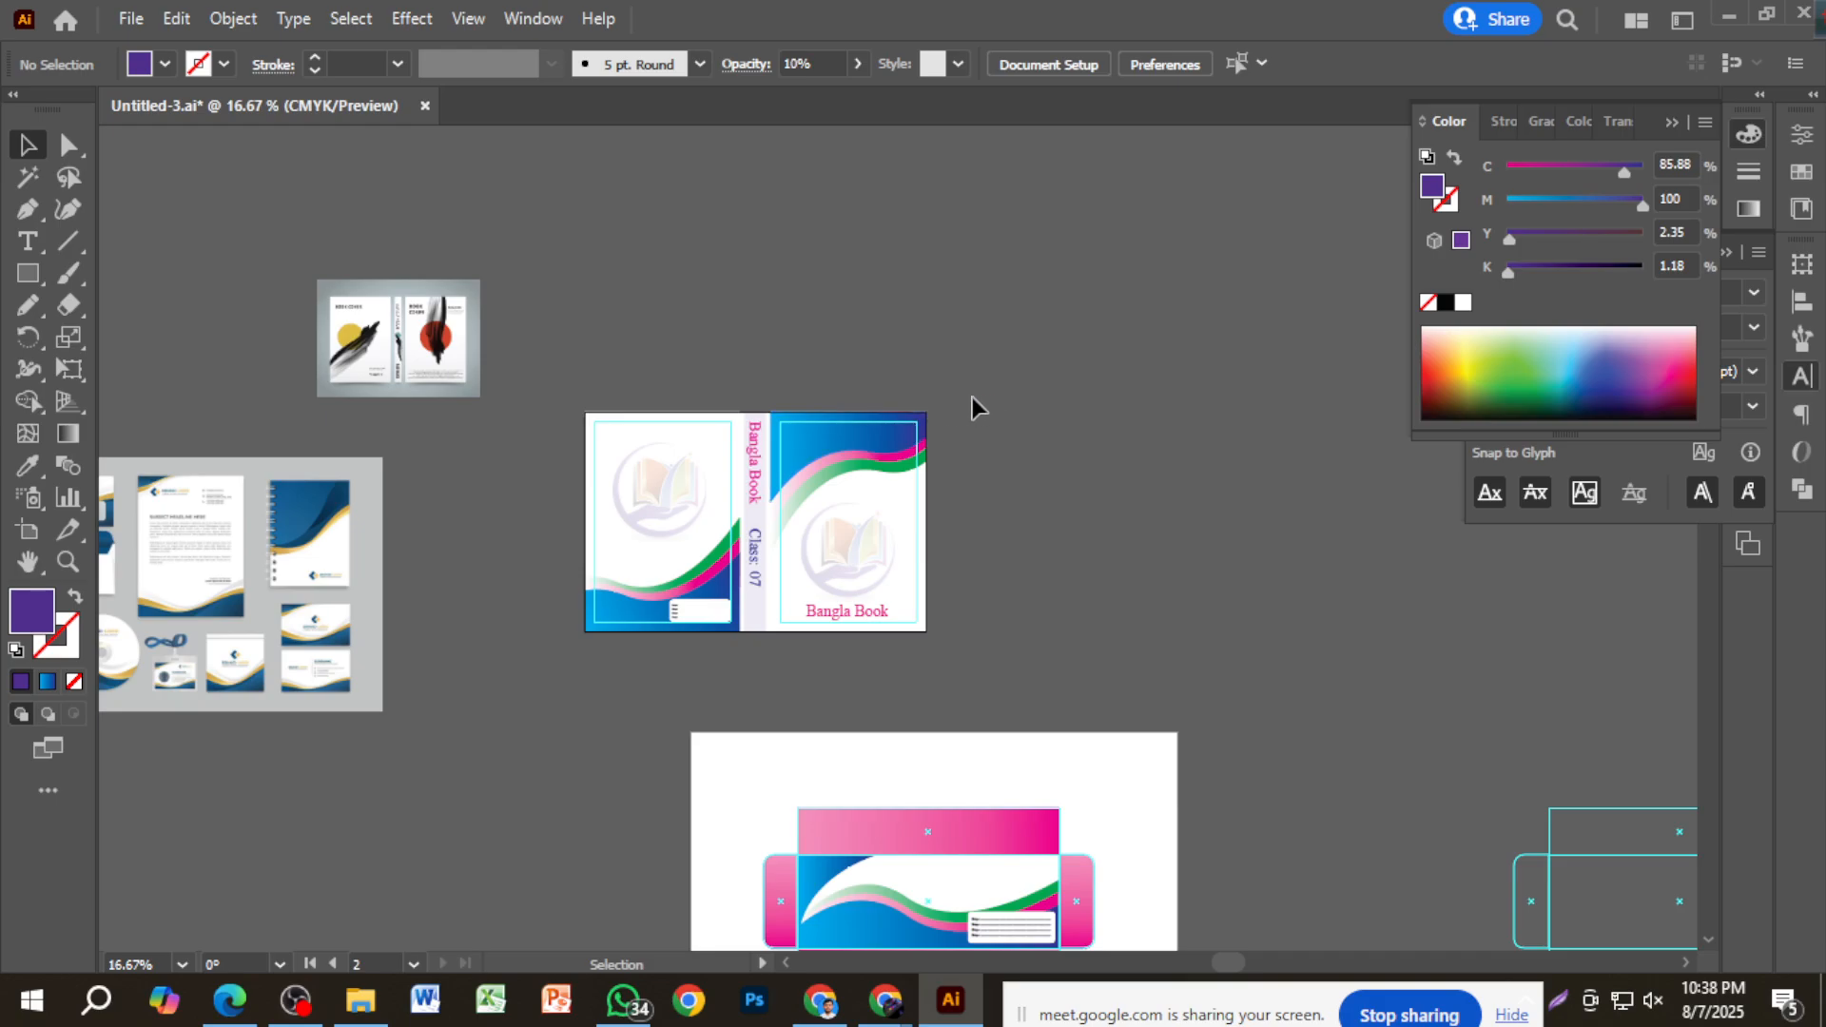
scroll(970, 398, "up", 2)
scroll(996, 462, "down", 1)
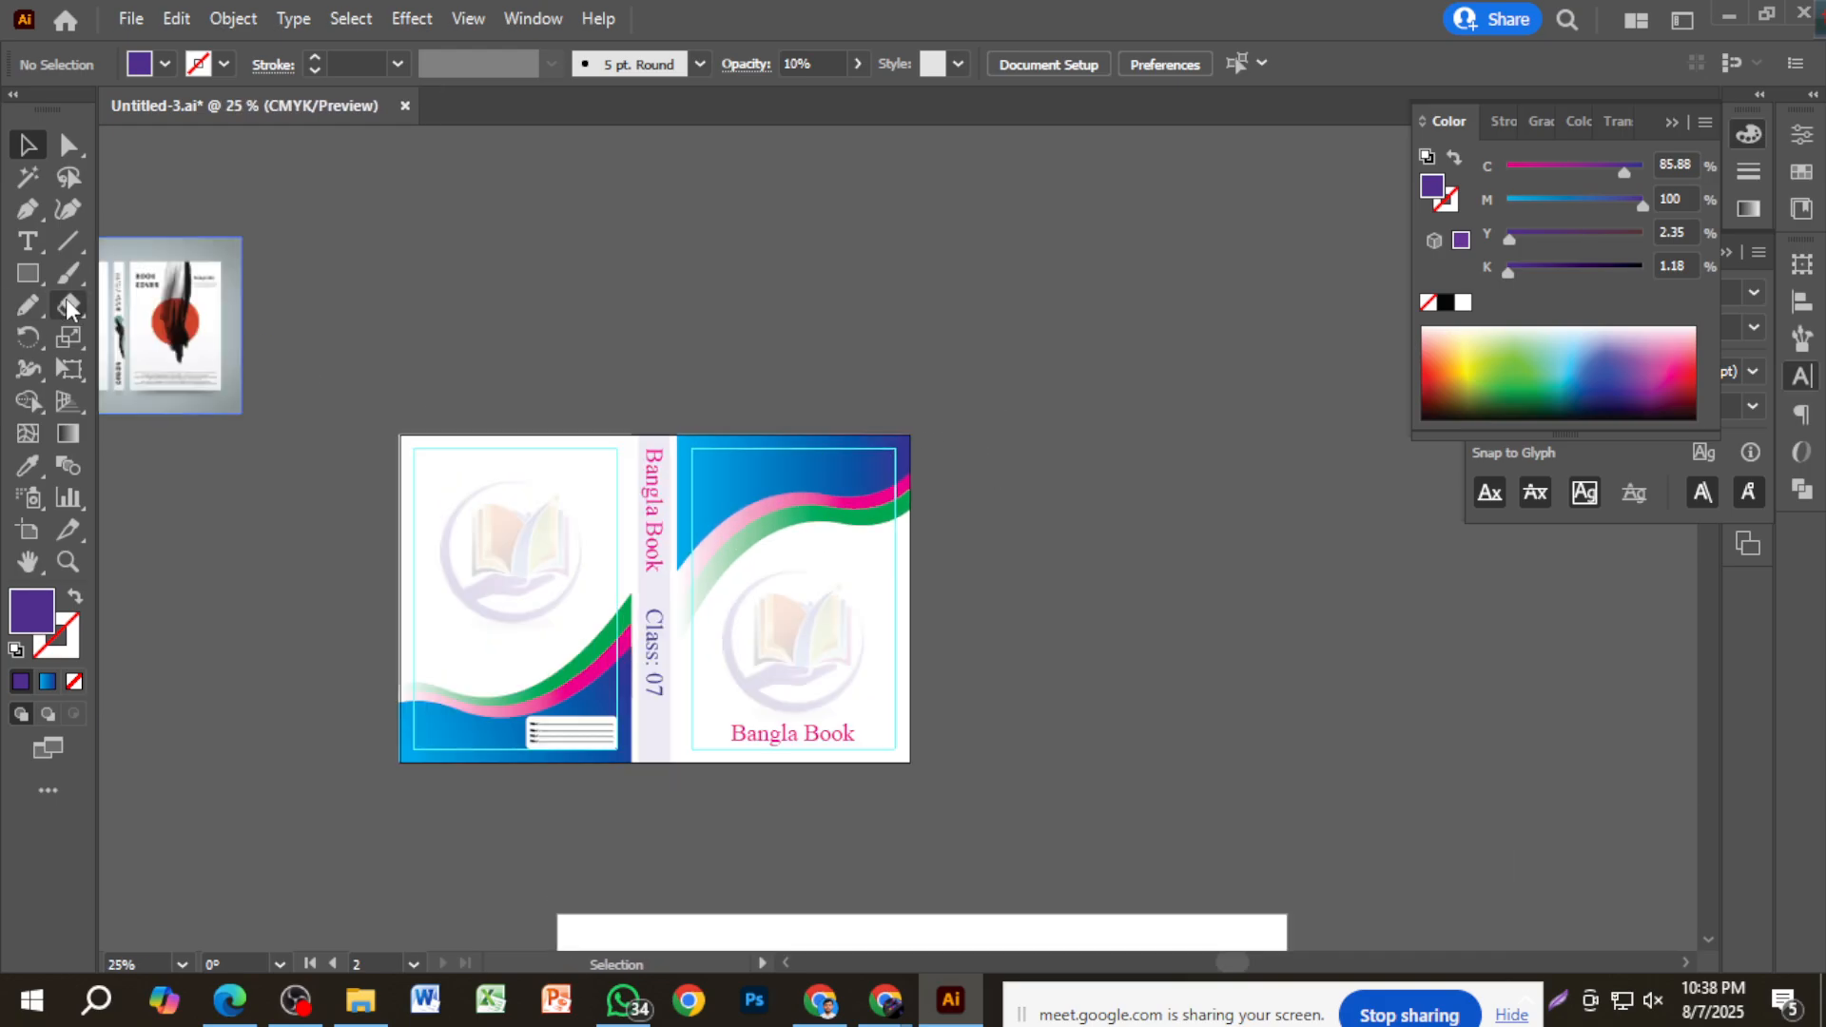
left_click(28, 273)
left_click(1074, 499)
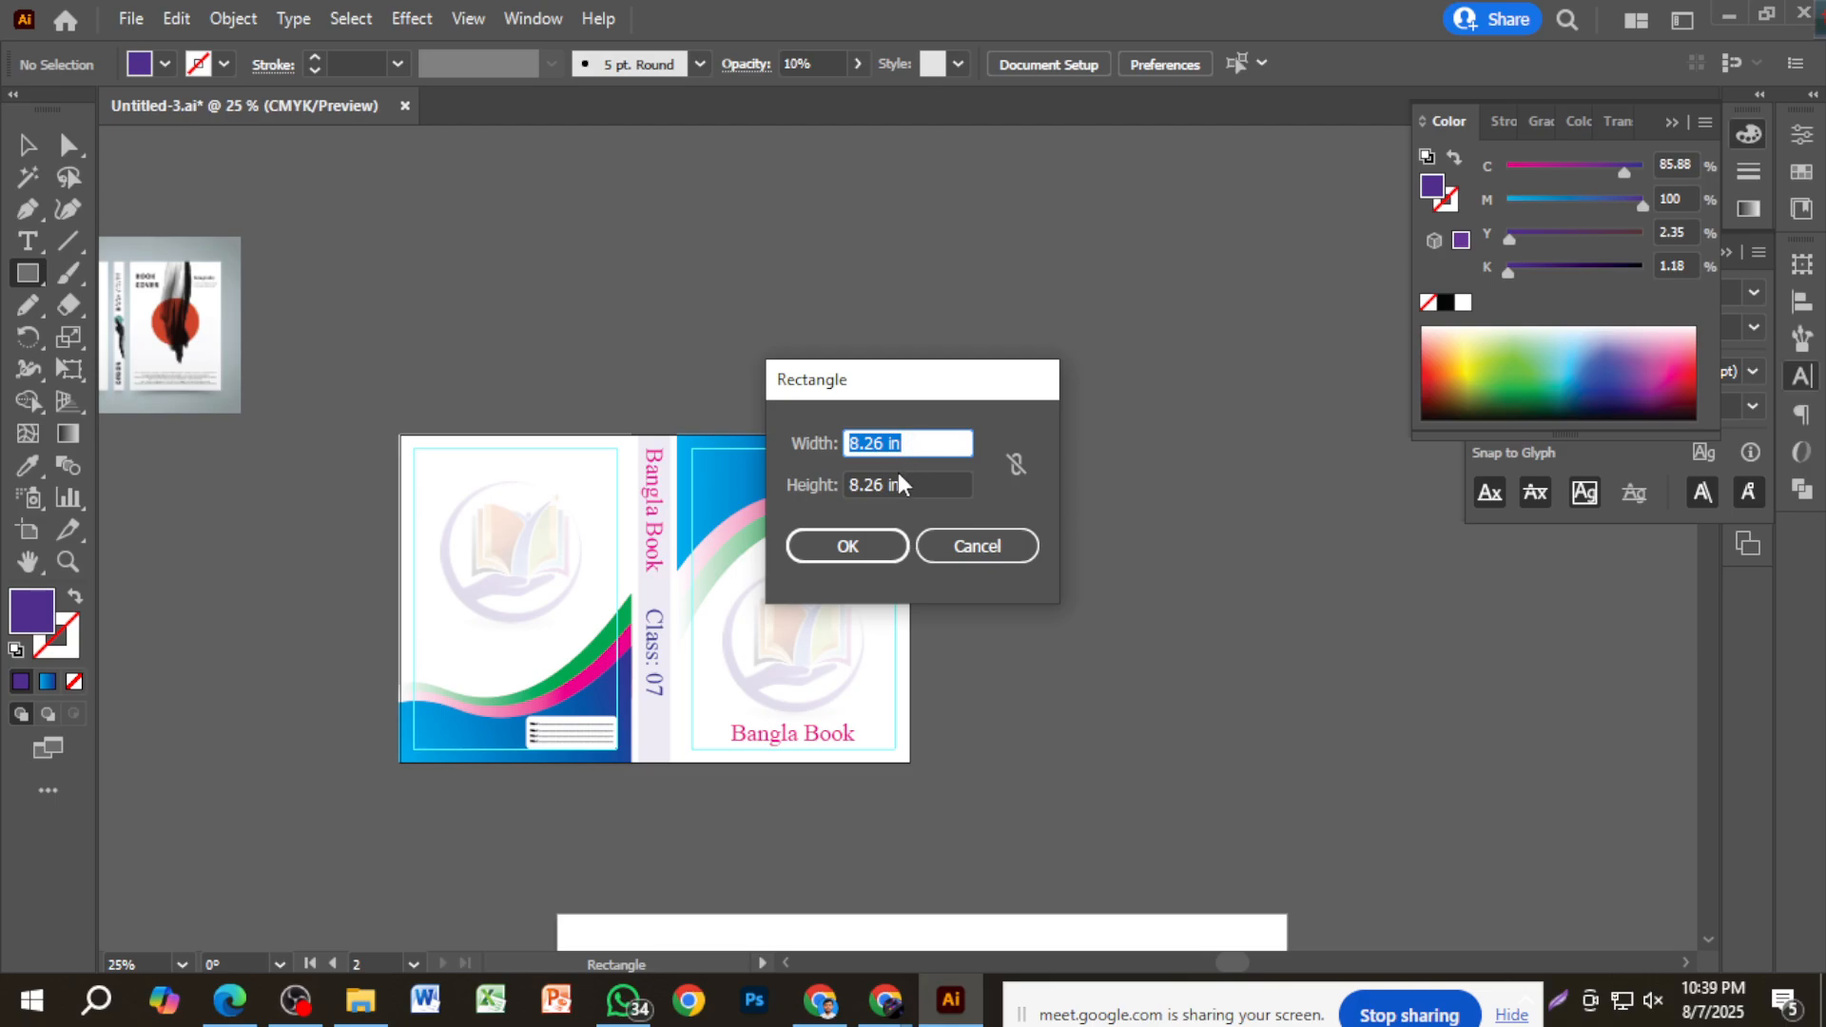
key("Tab")
type("11.")
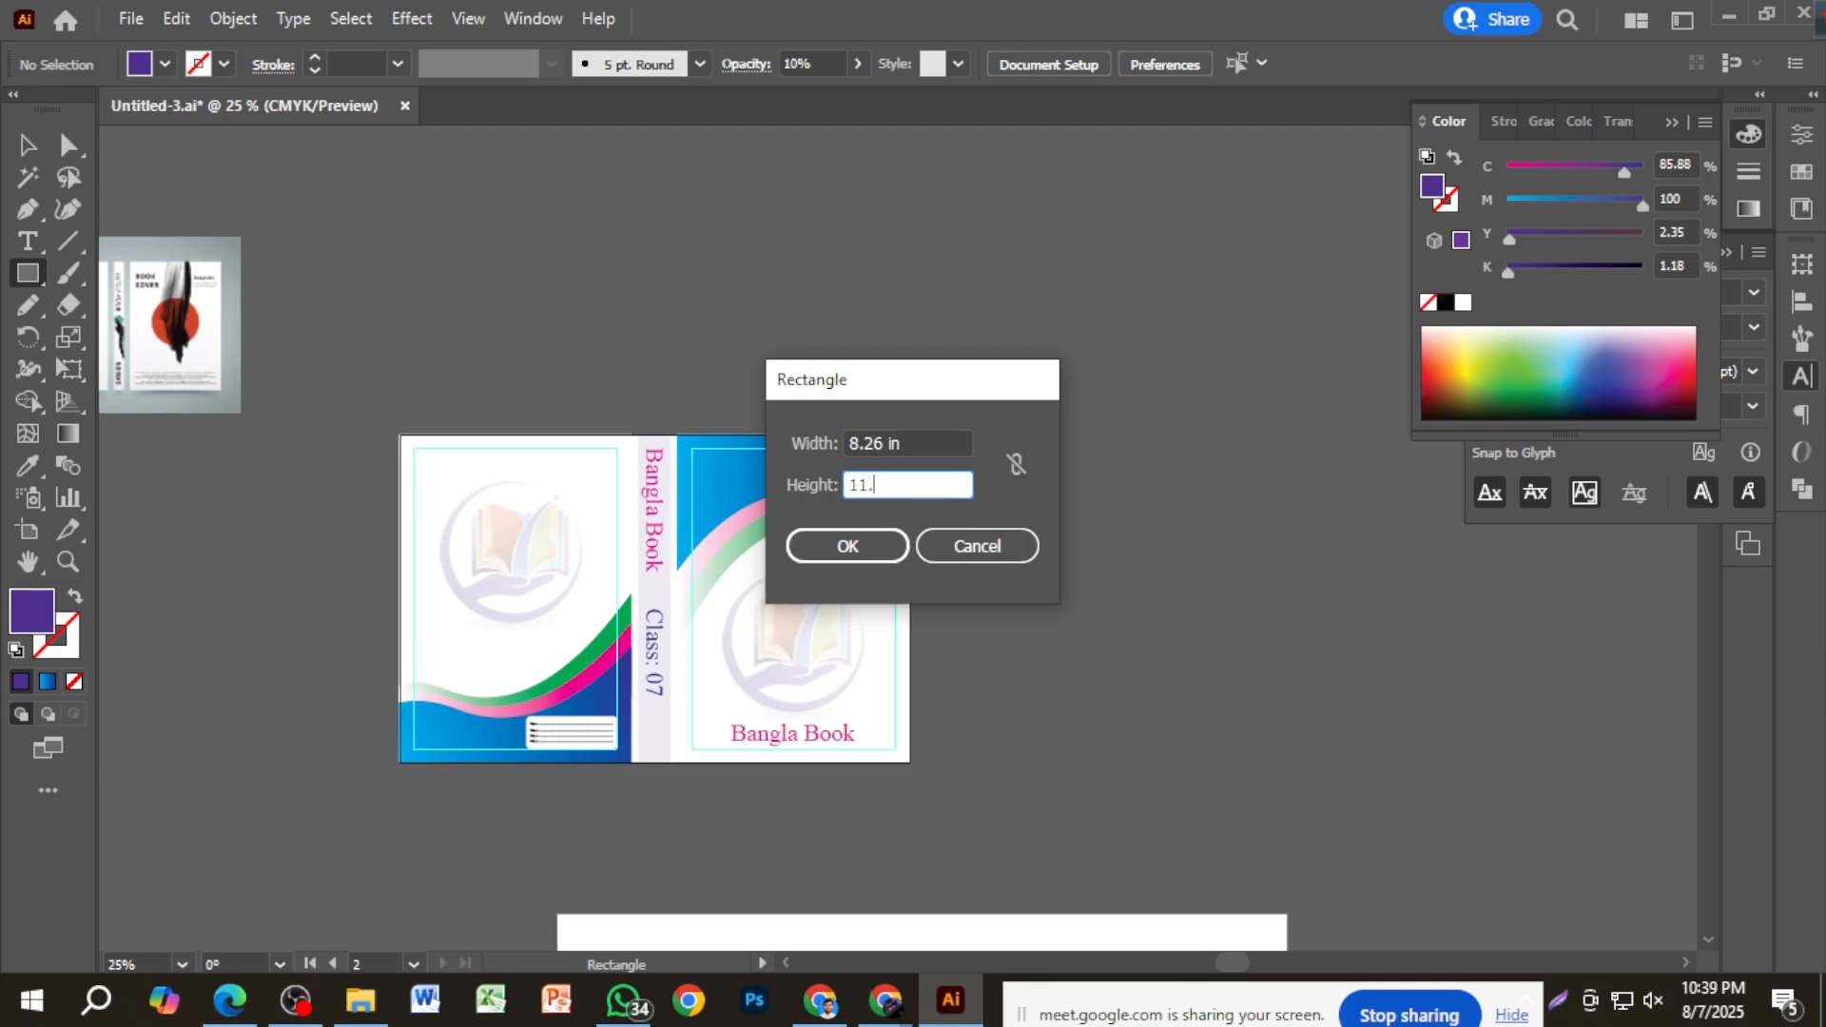
type("69\"")
key("Return")
key("ctrl+z")
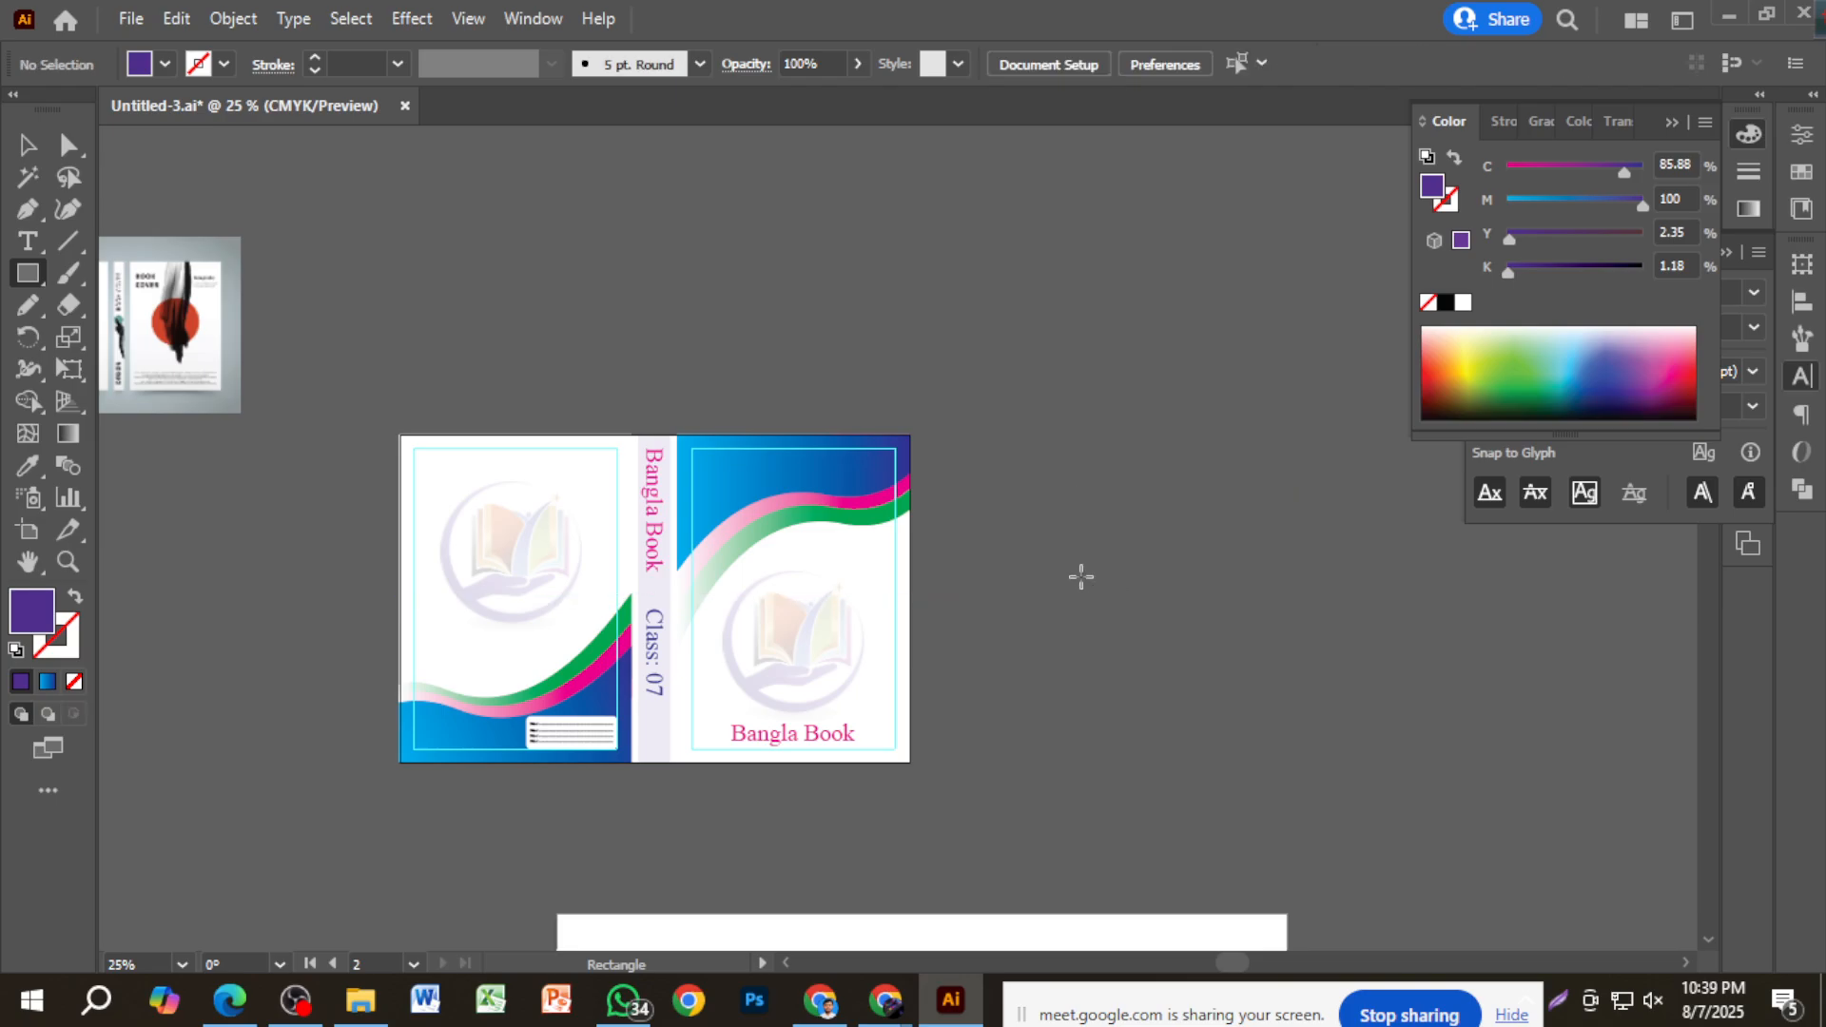
Draw an 8.26 by 11.69 in rectangle on the empty canvas beside the book cover.
left_click(1168, 535)
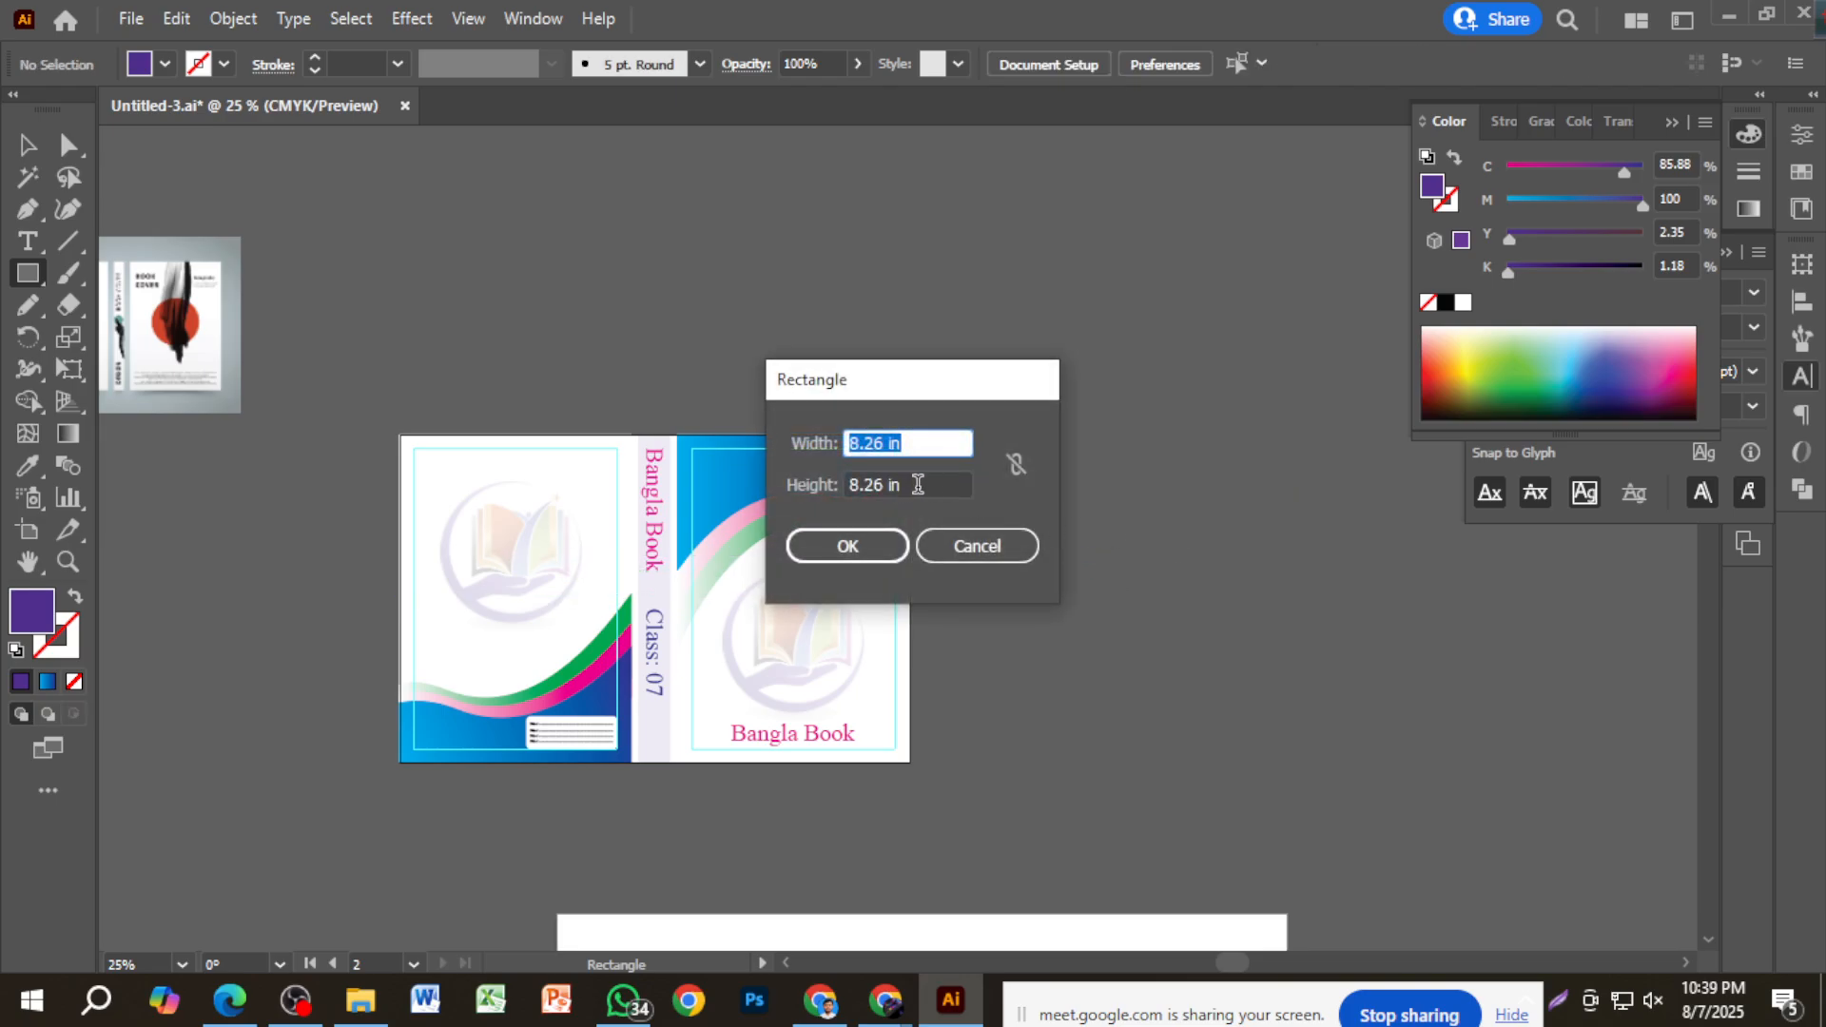
left_click_drag(918, 485, 849, 488)
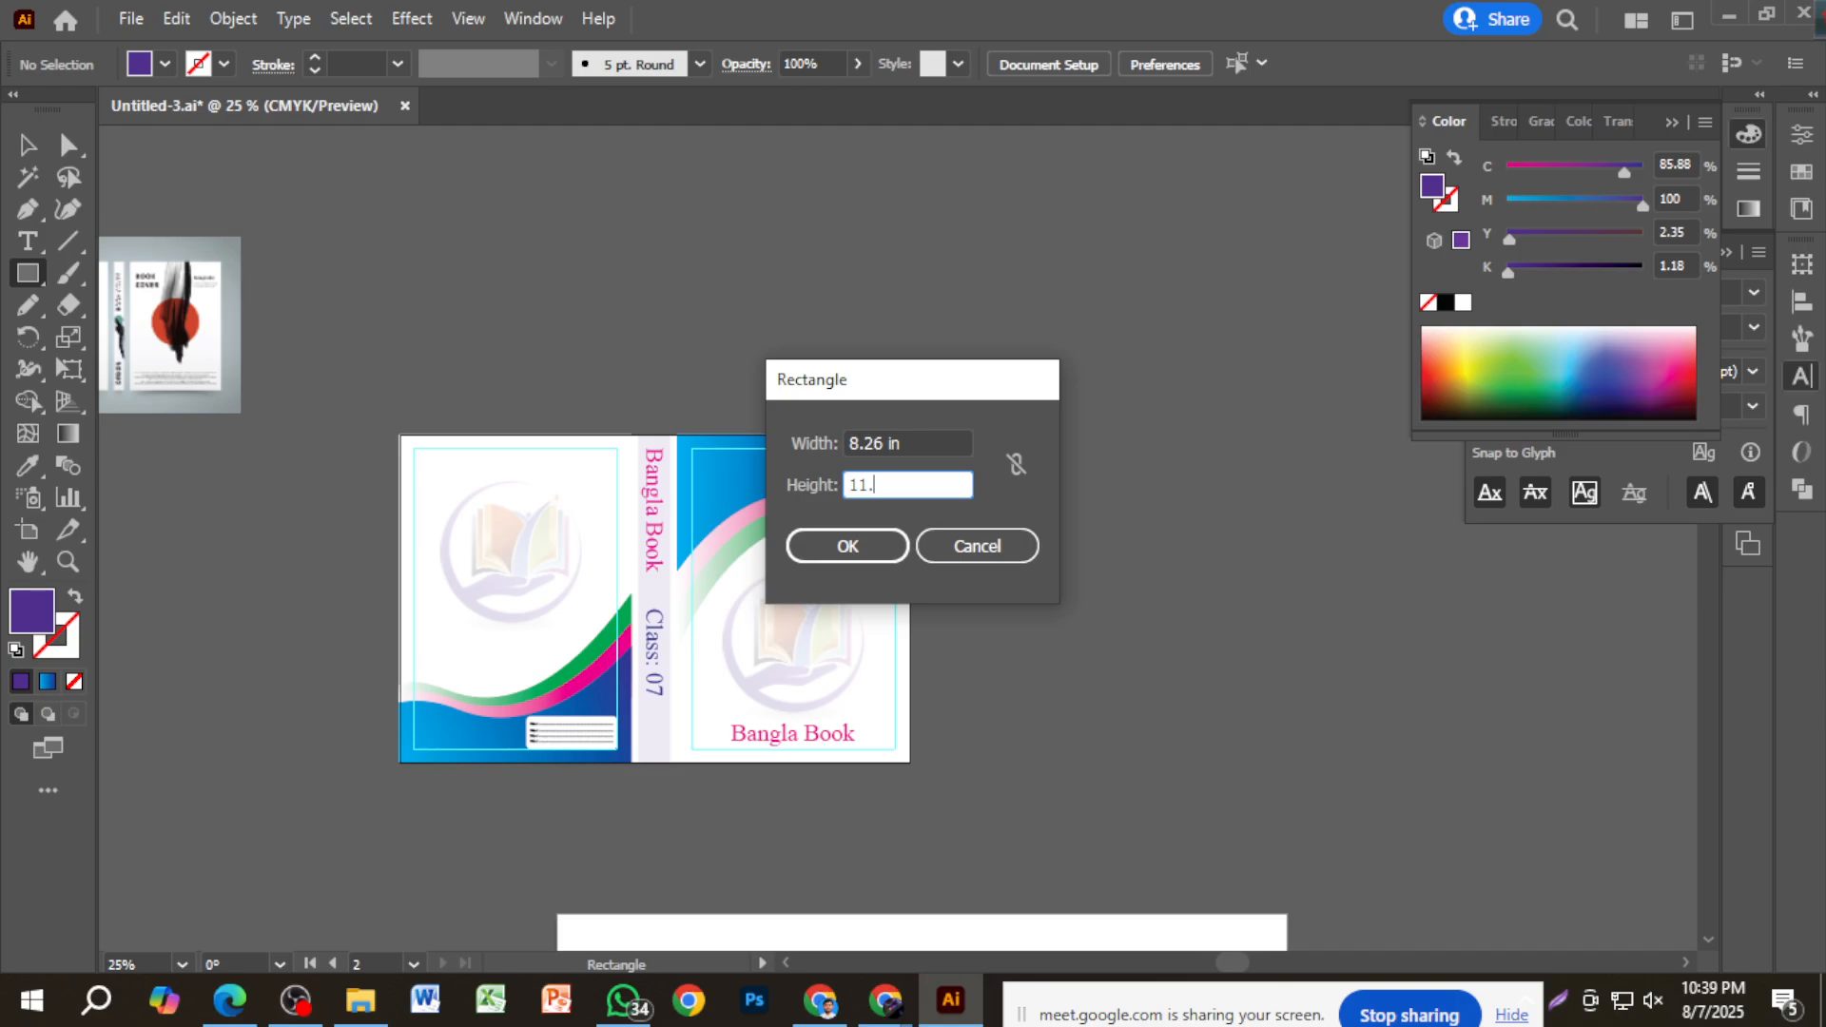
type("11.69")
key("Return")
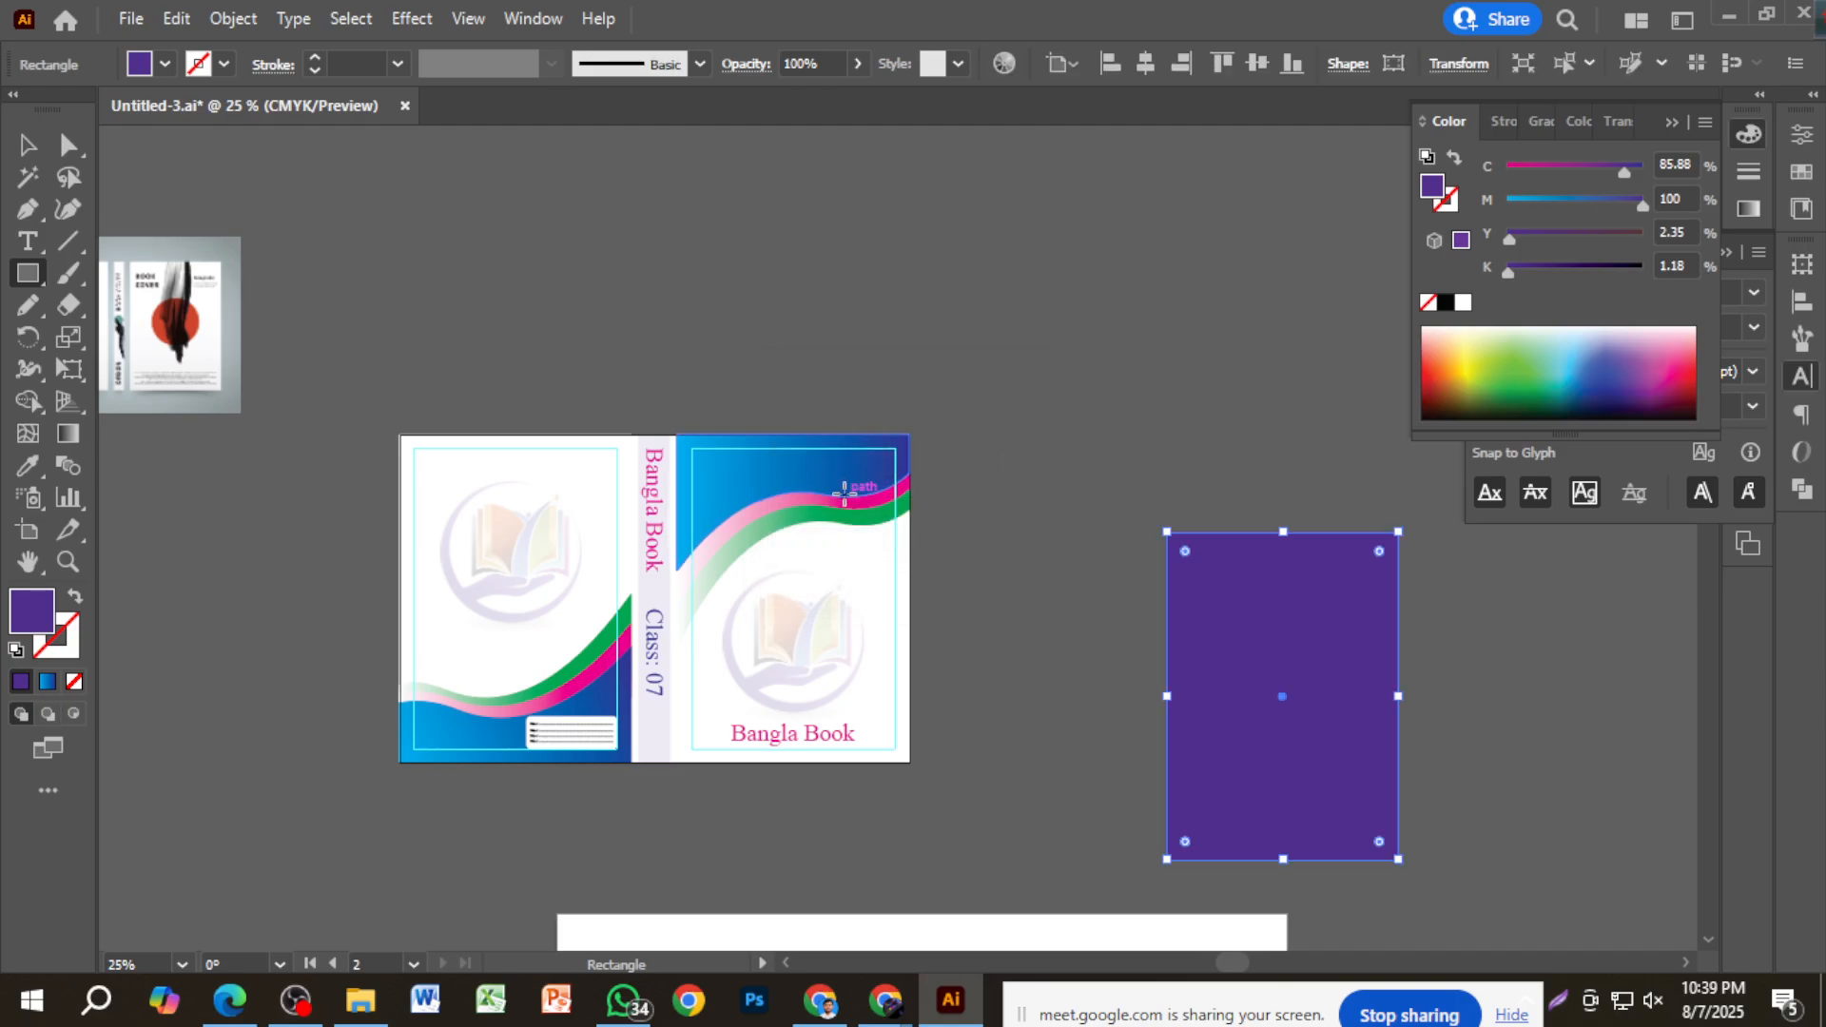
Move the purple rectangle level with the book cover and place a copy of it alongside with a small gap.
key("v")
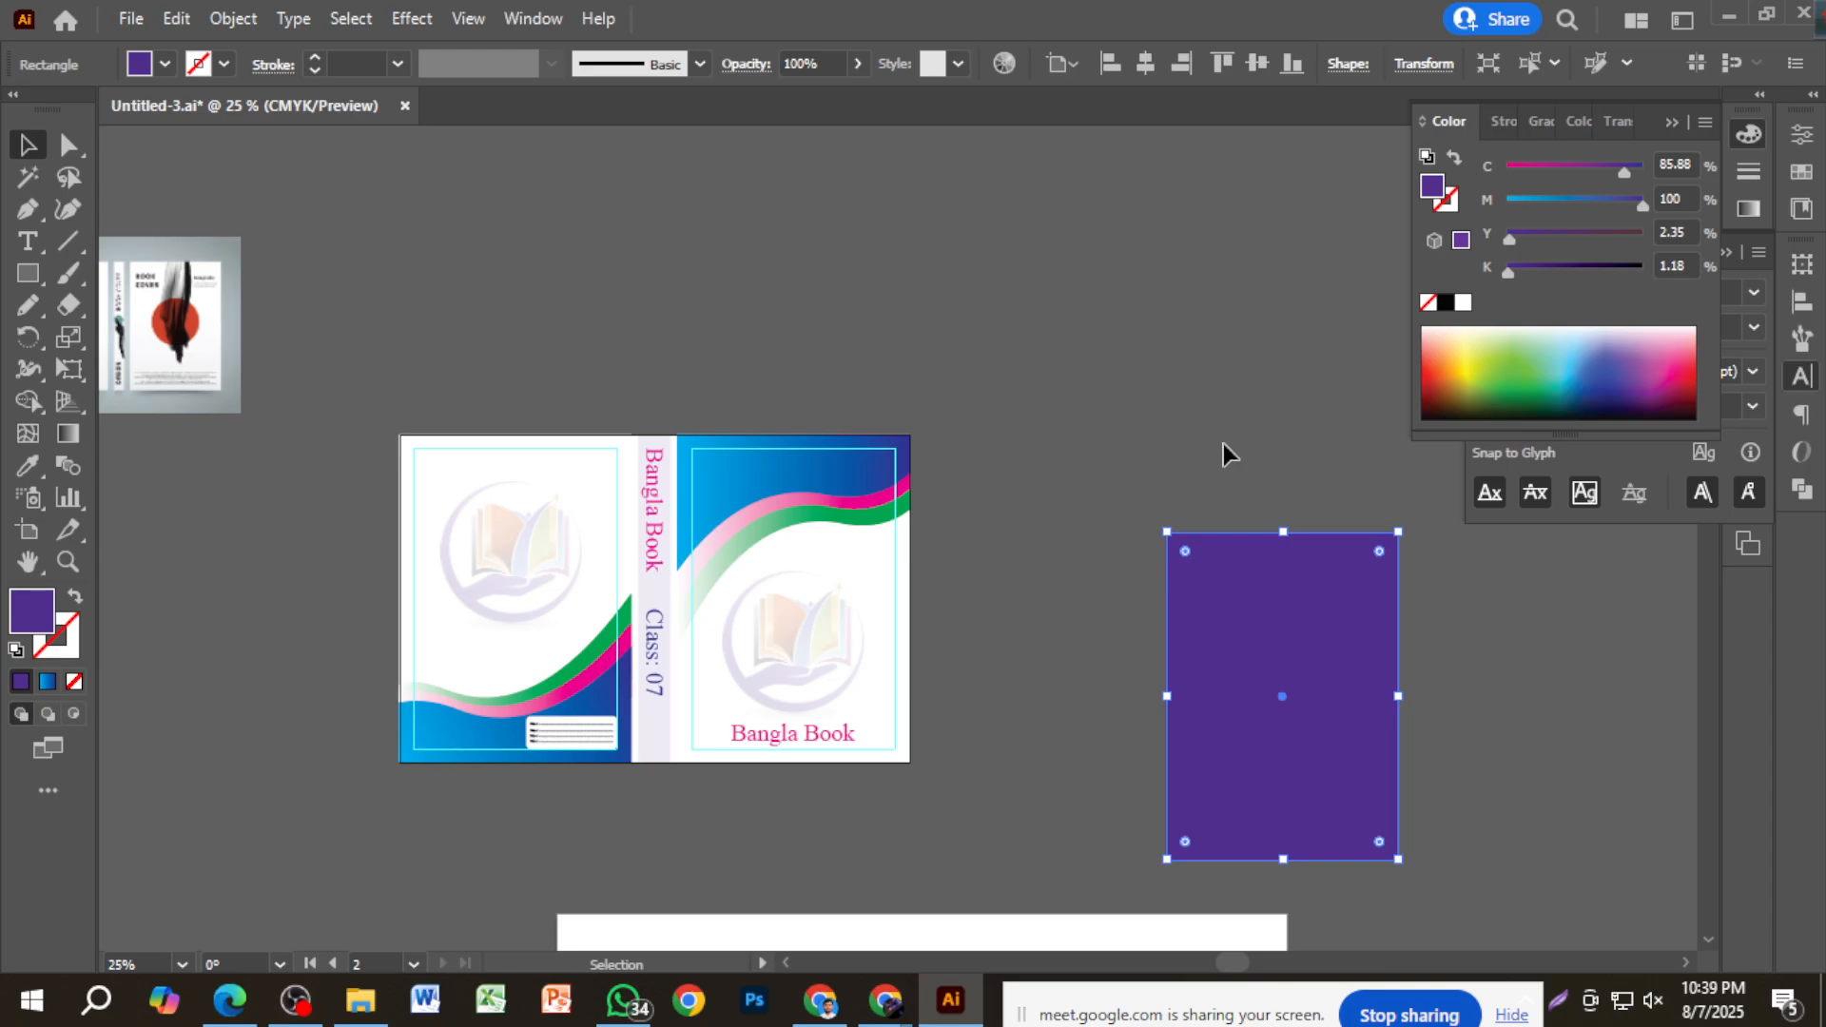
left_click_drag(1287, 580, 1224, 440)
left_click_drag(1427, 645, 1253, 597)
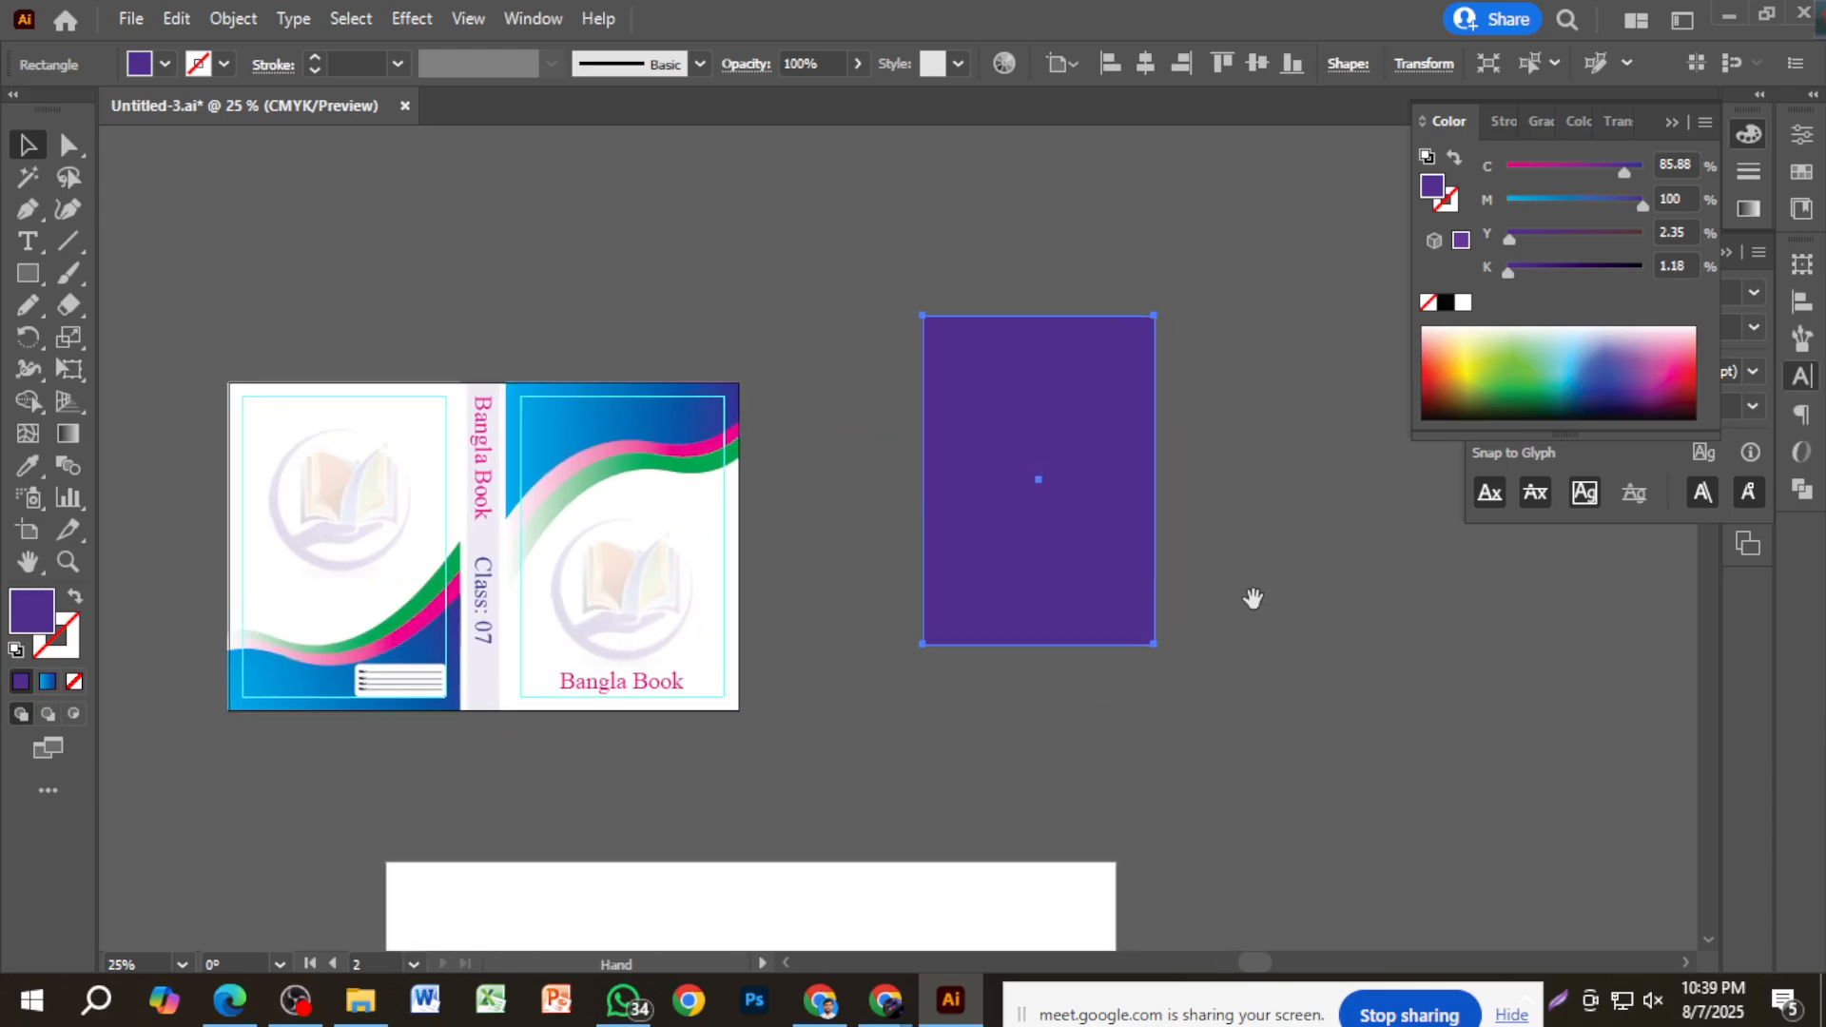
left_click_drag(1073, 588, 1073, 653)
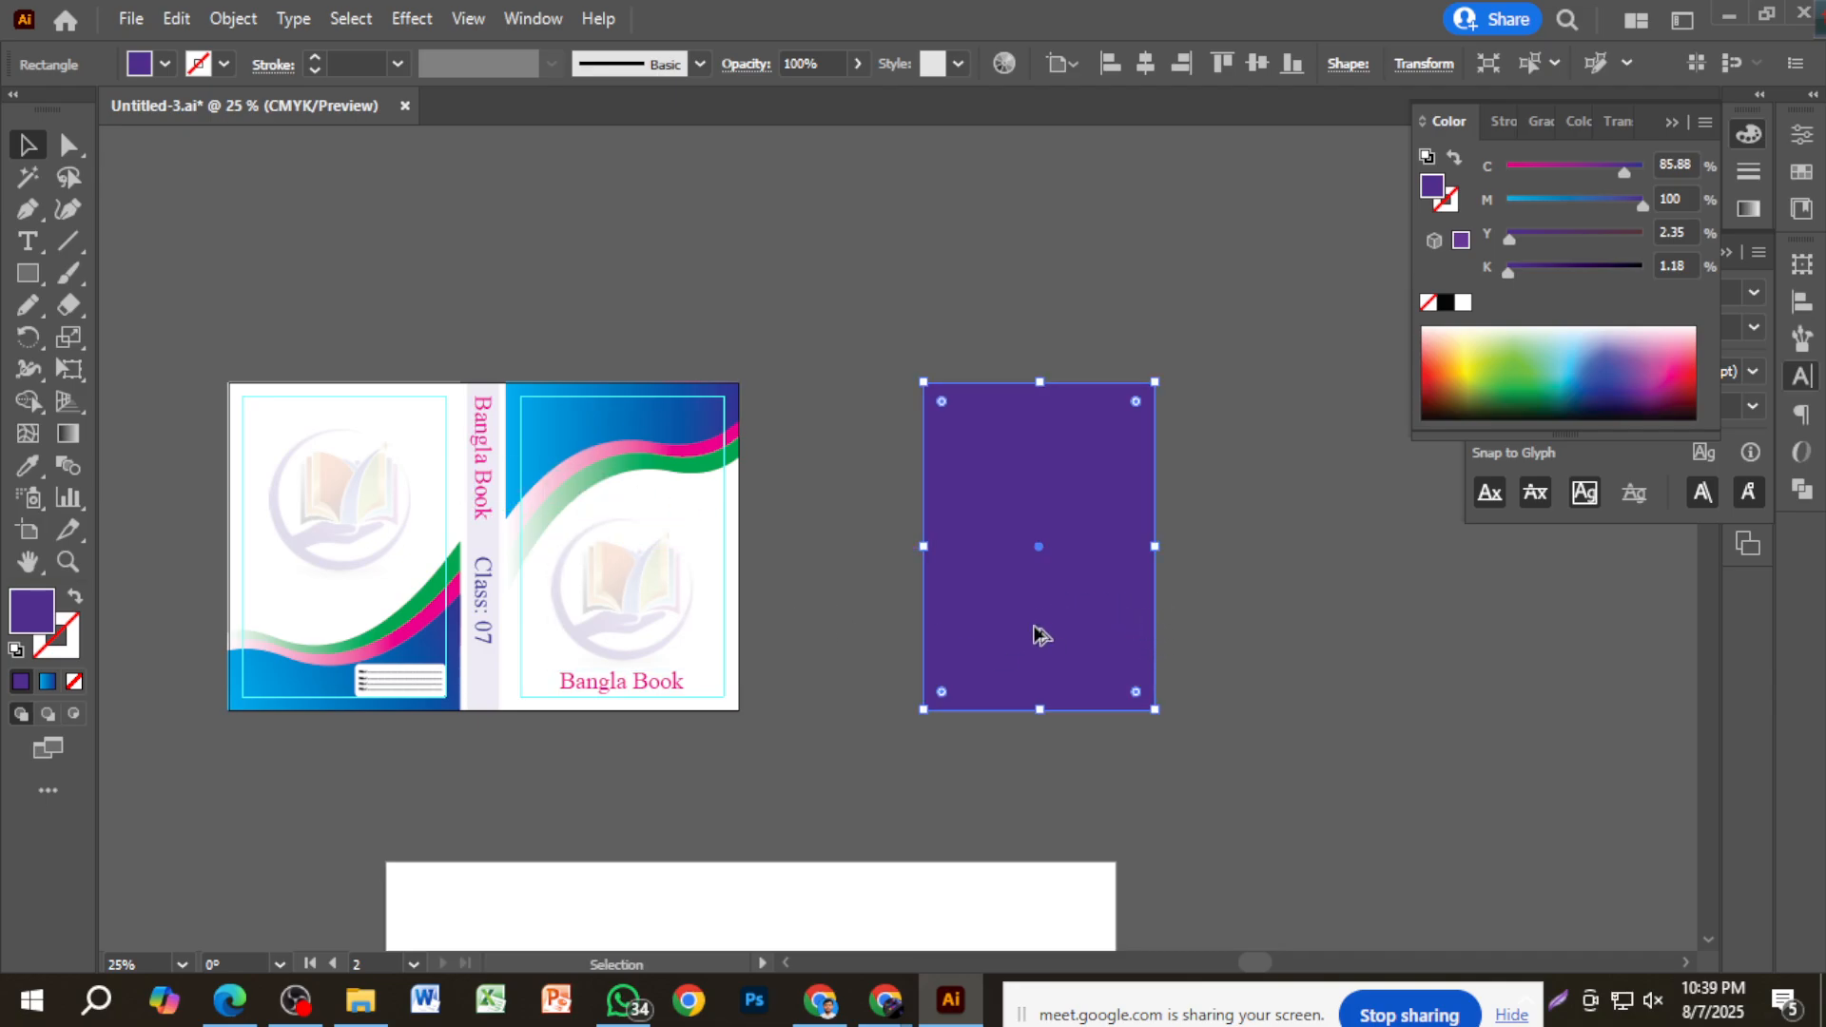
left_click_drag(1018, 631, 1268, 632)
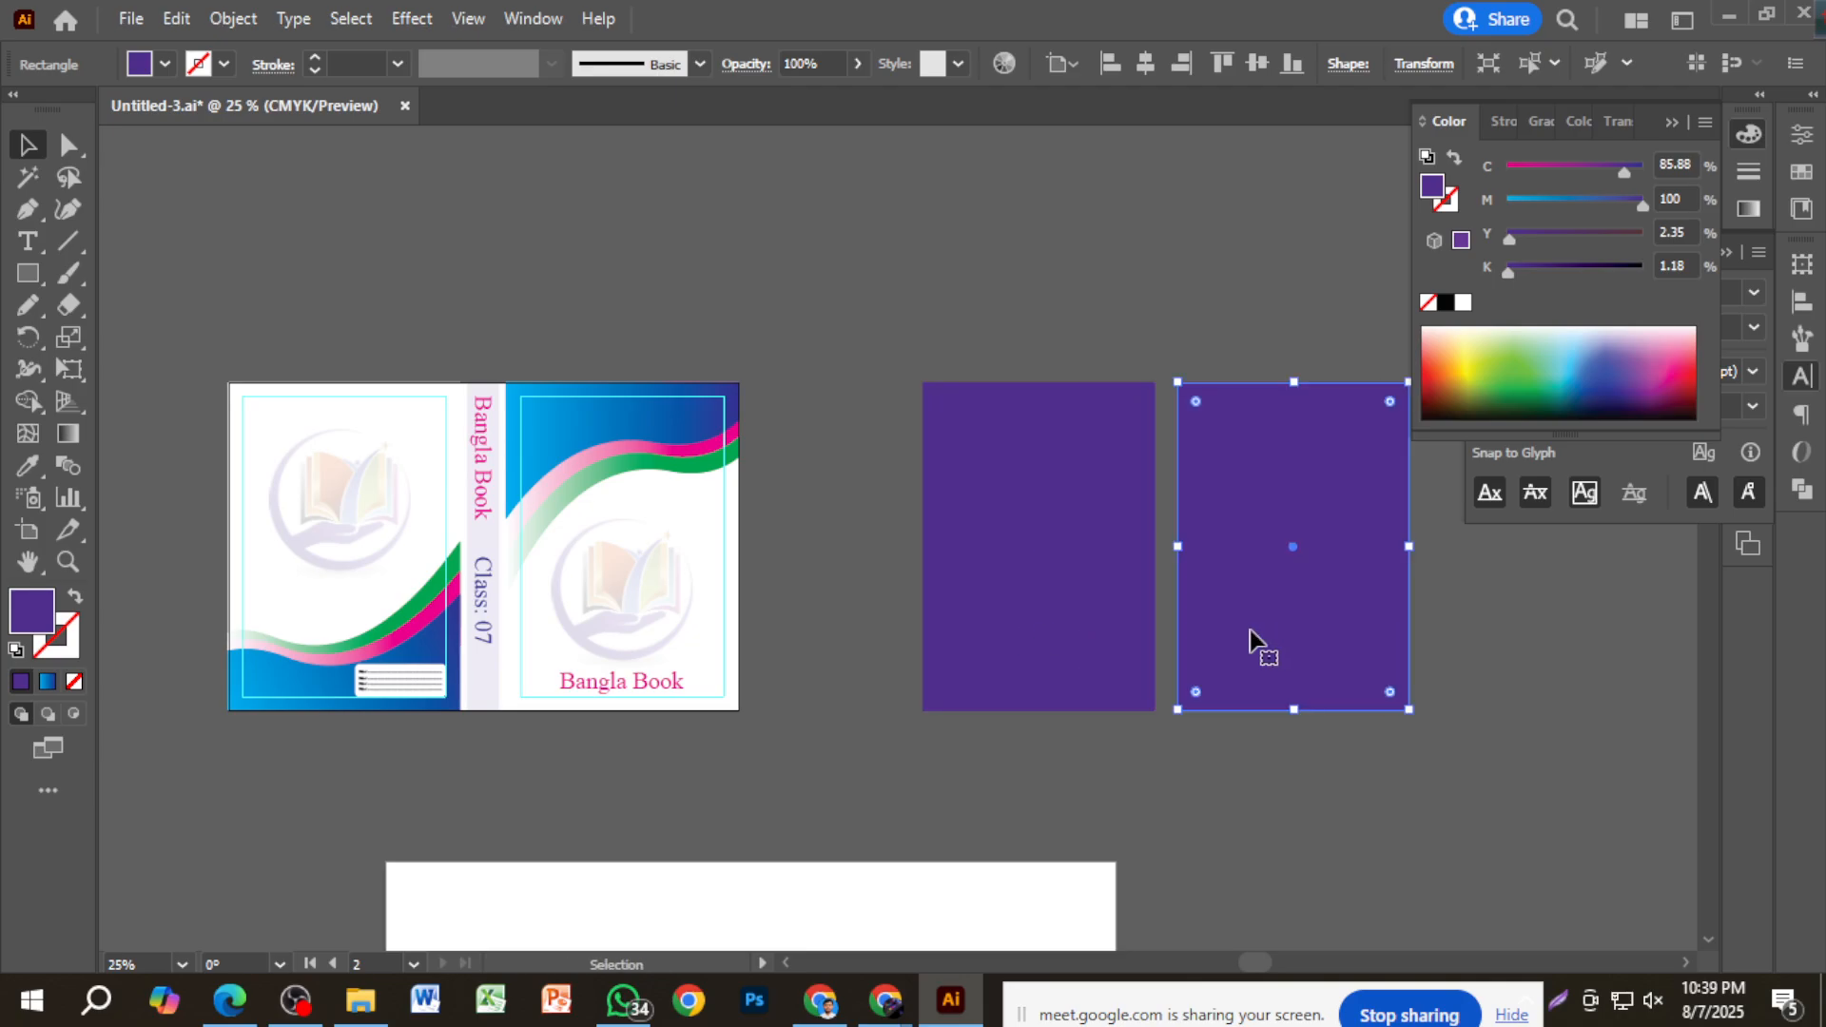
Examine the spiral notebook cover in the brand stationery mockup image.
scroll(1228, 640, "down", 2)
scroll(504, 642, "up", 2)
scroll(532, 628, "up", 4)
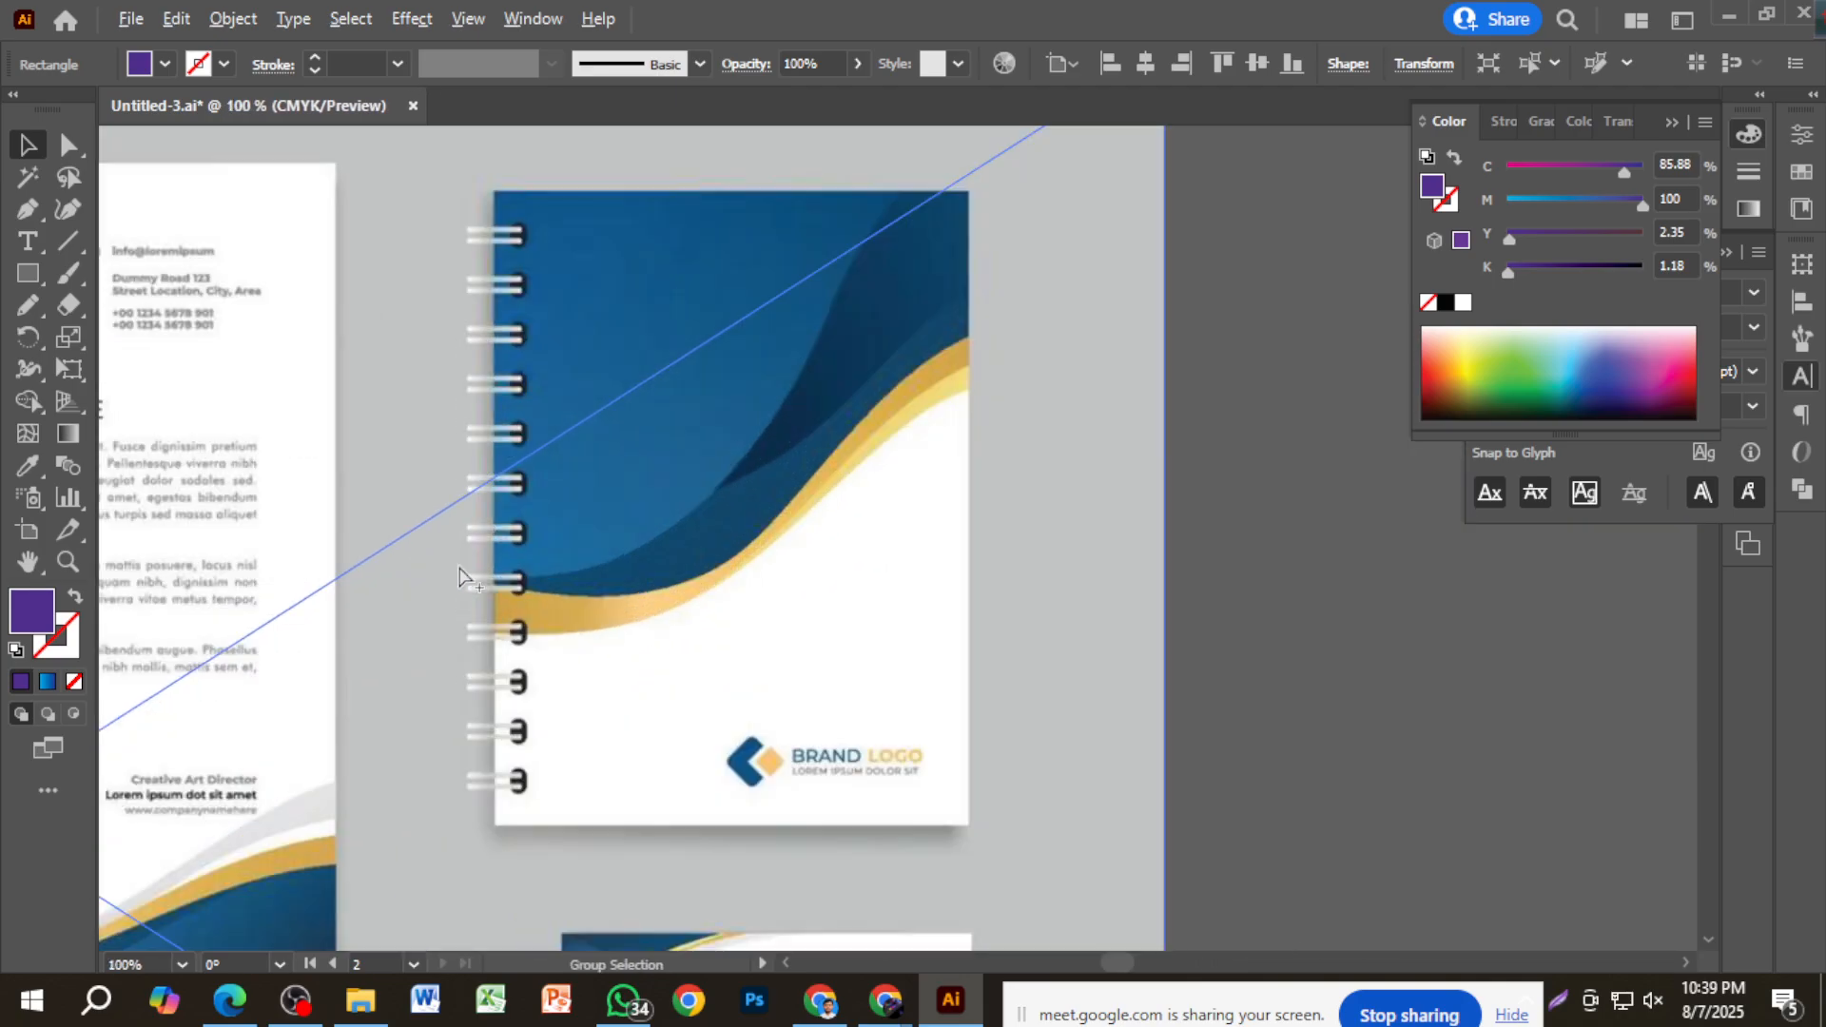
scroll(528, 576, "down", 2)
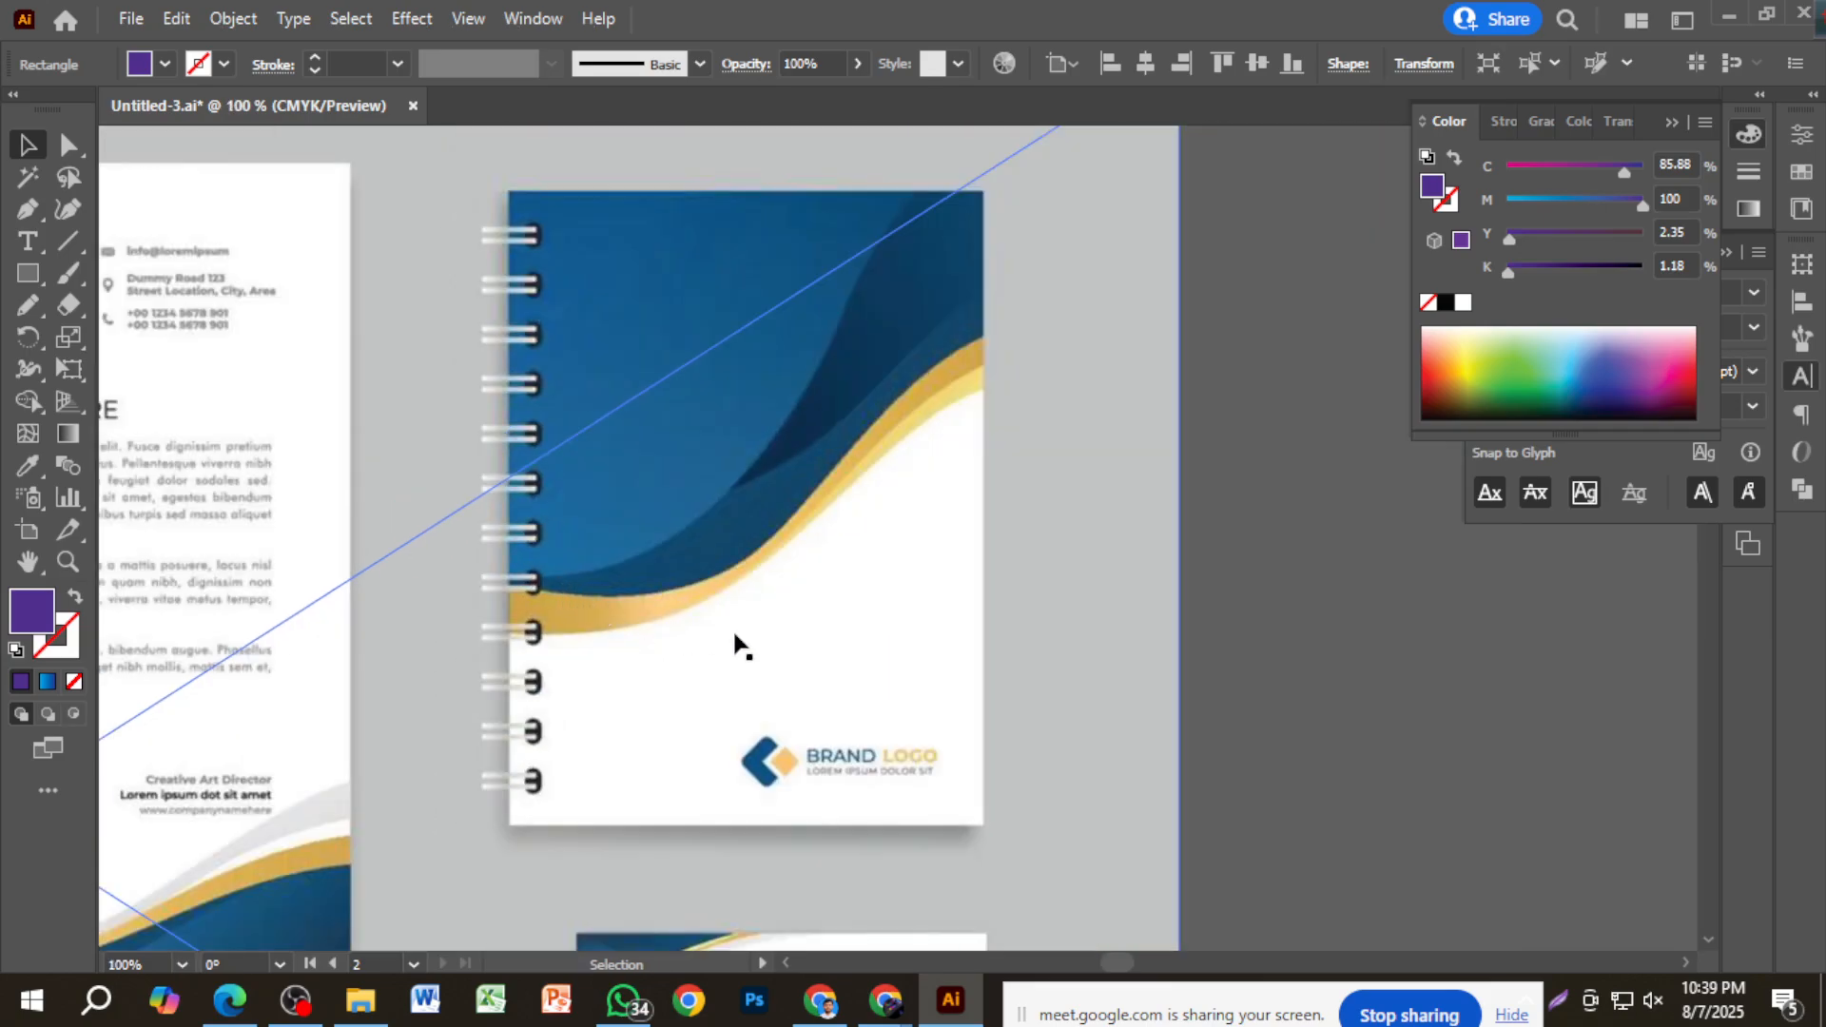
scroll(904, 556, "down", 3)
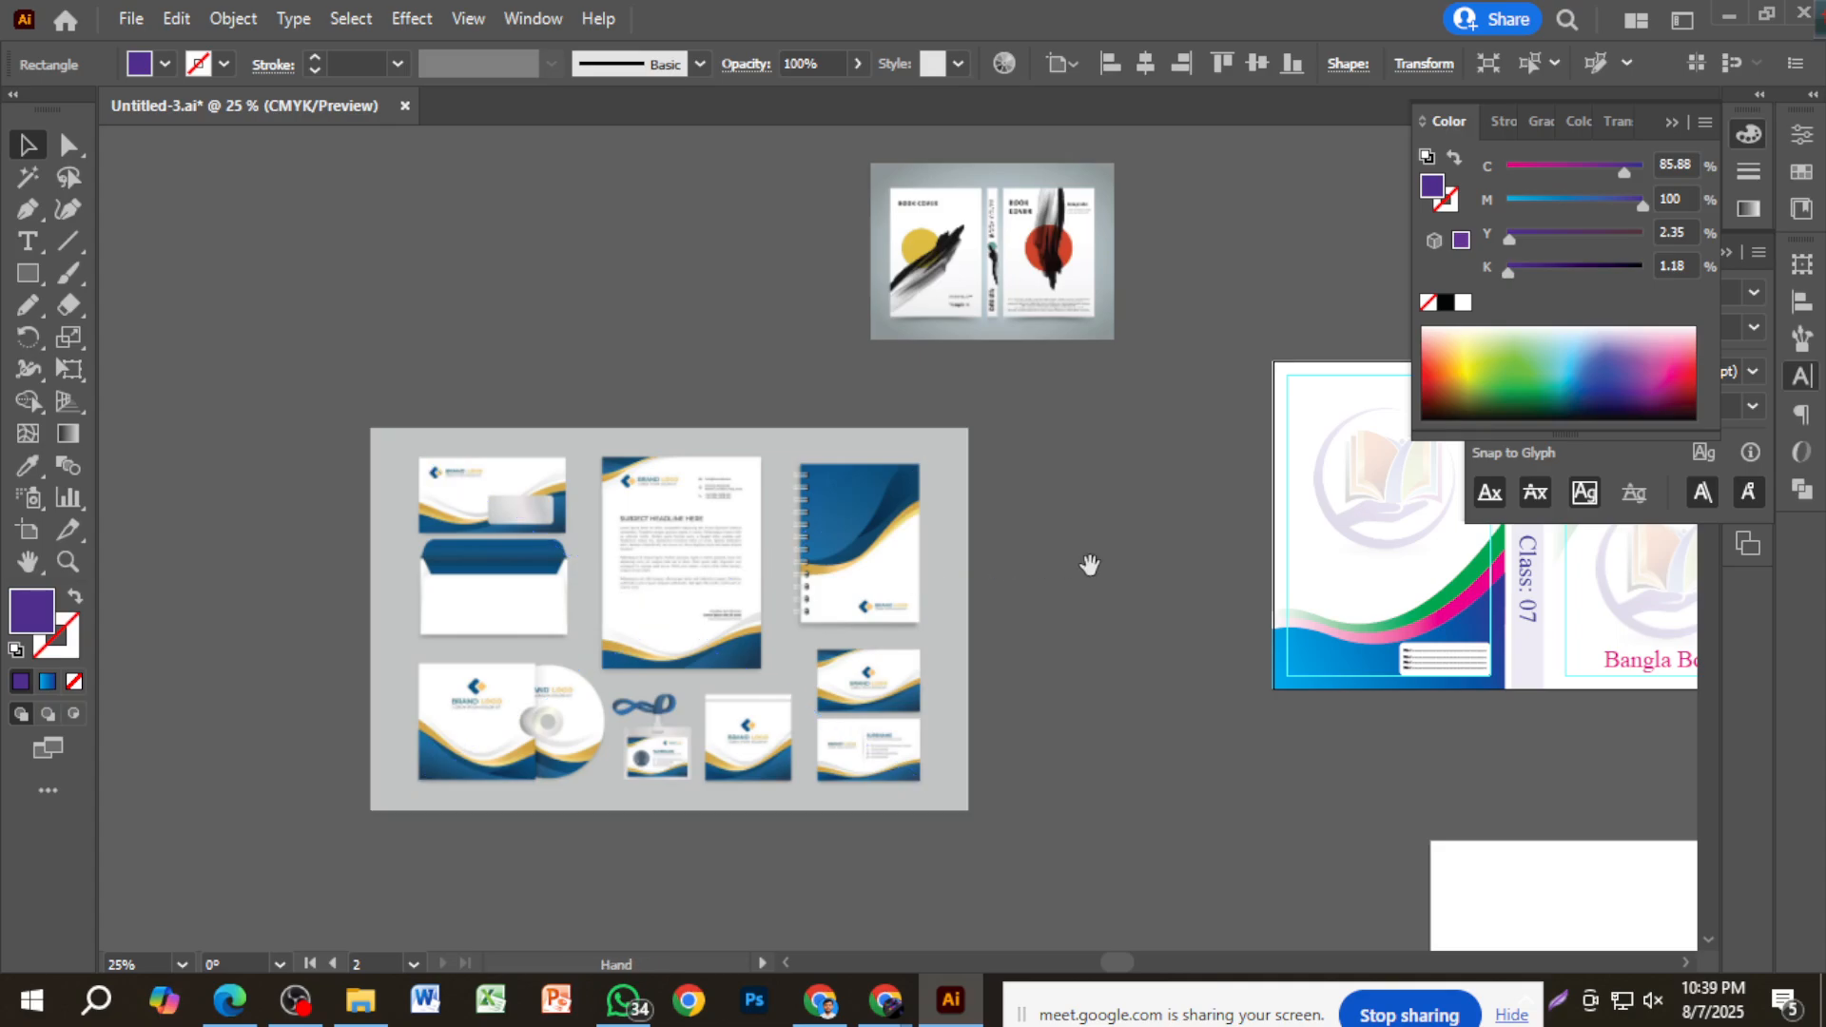
left_click_drag(1090, 565, 340, 491)
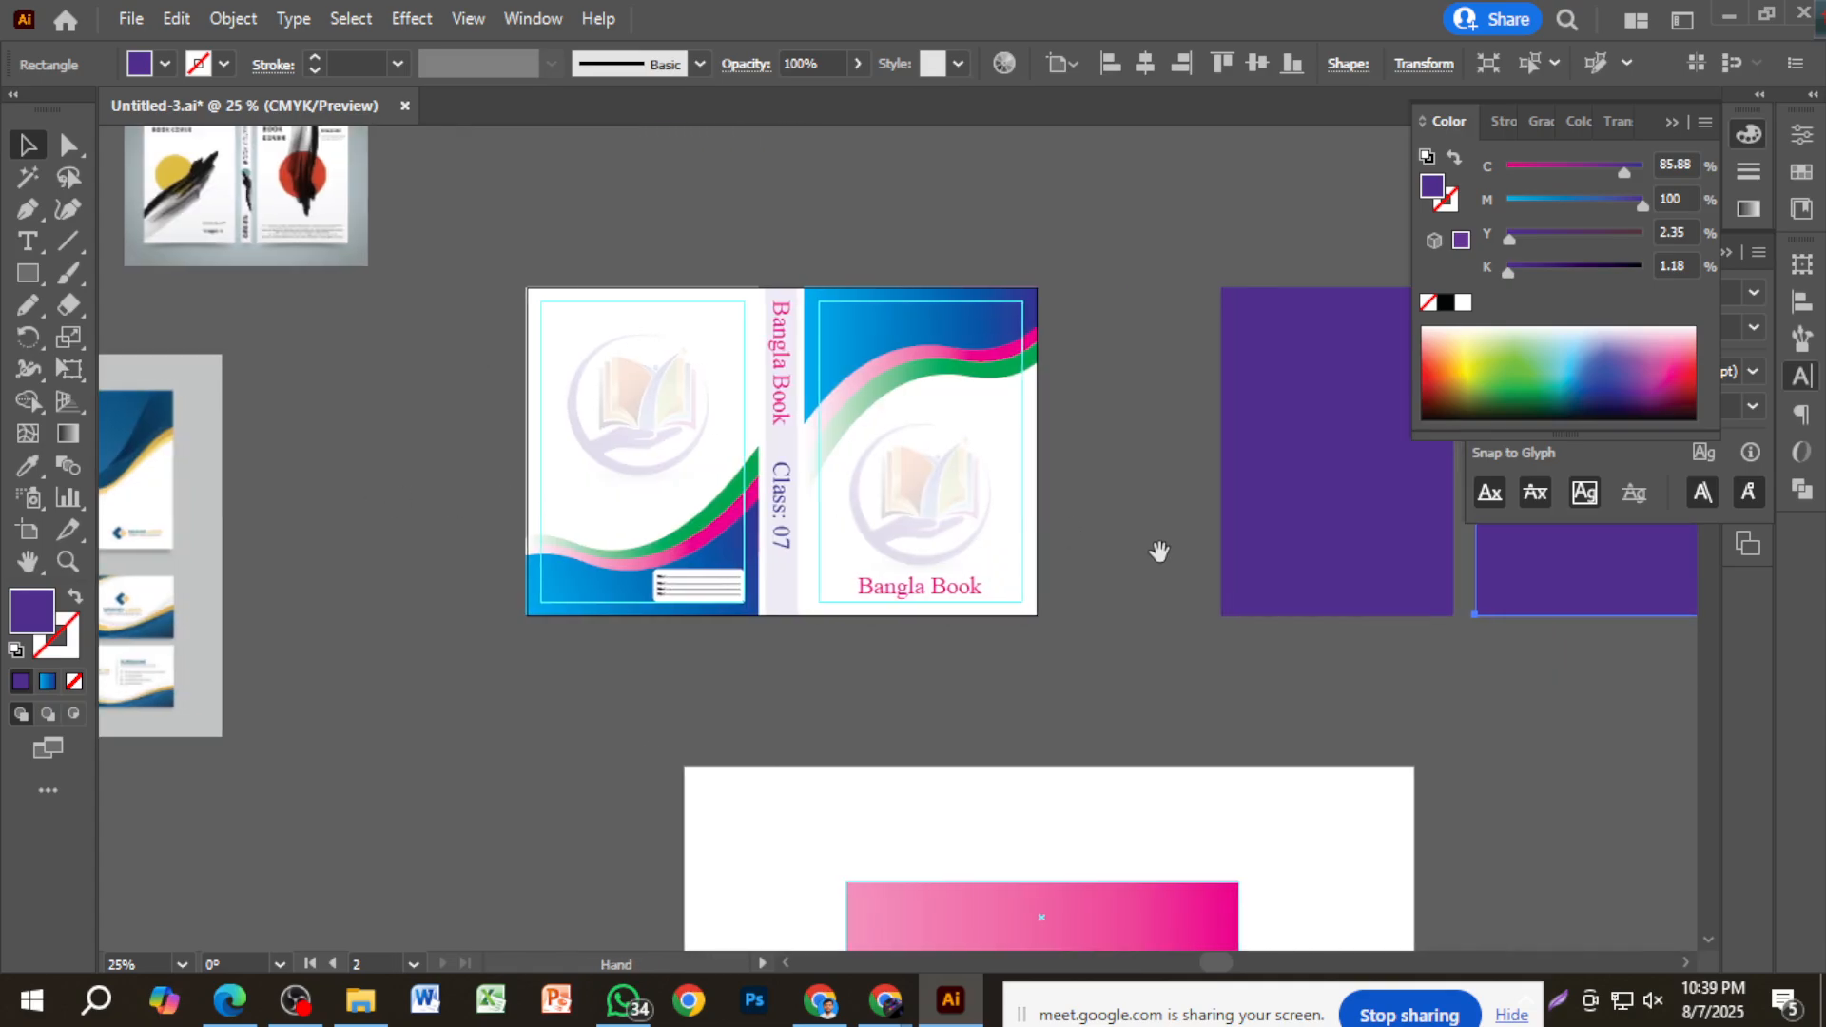
left_click_drag(1261, 699, 963, 719)
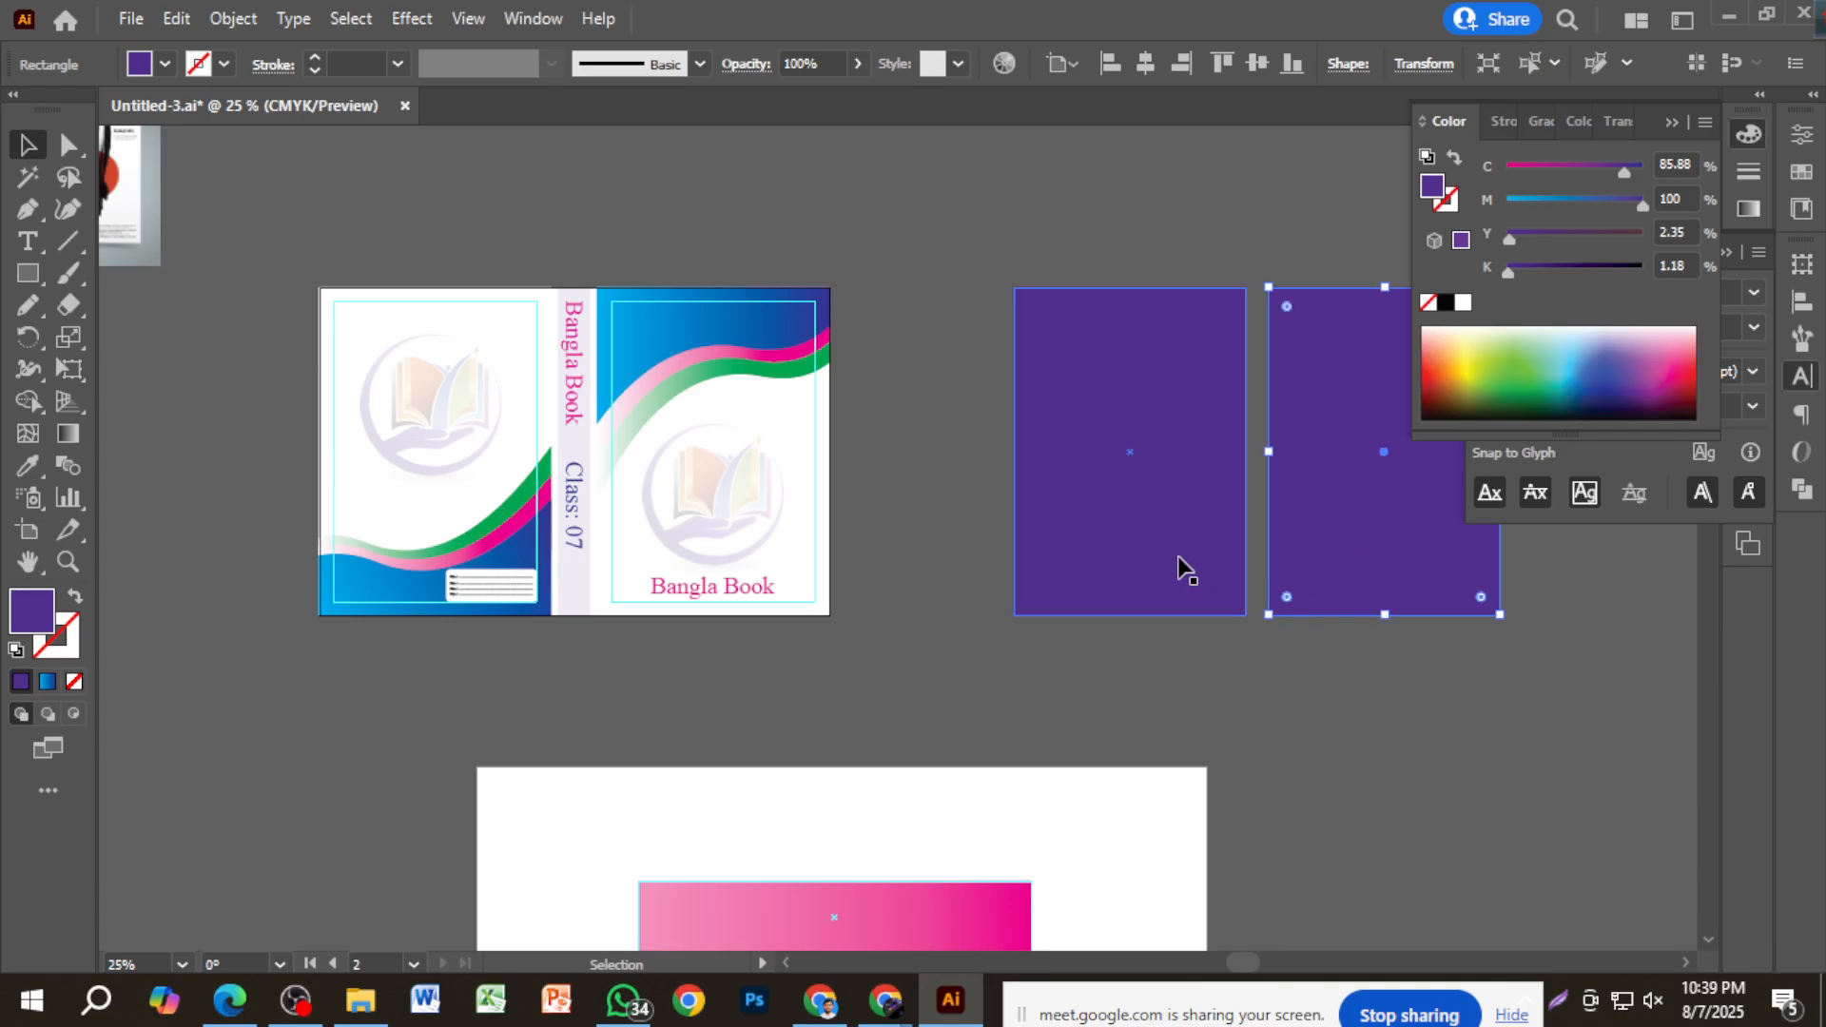
Offset the path of the copied purple rectangle by -0.5 in with miter joins.
left_click_drag(1253, 577, 1094, 577)
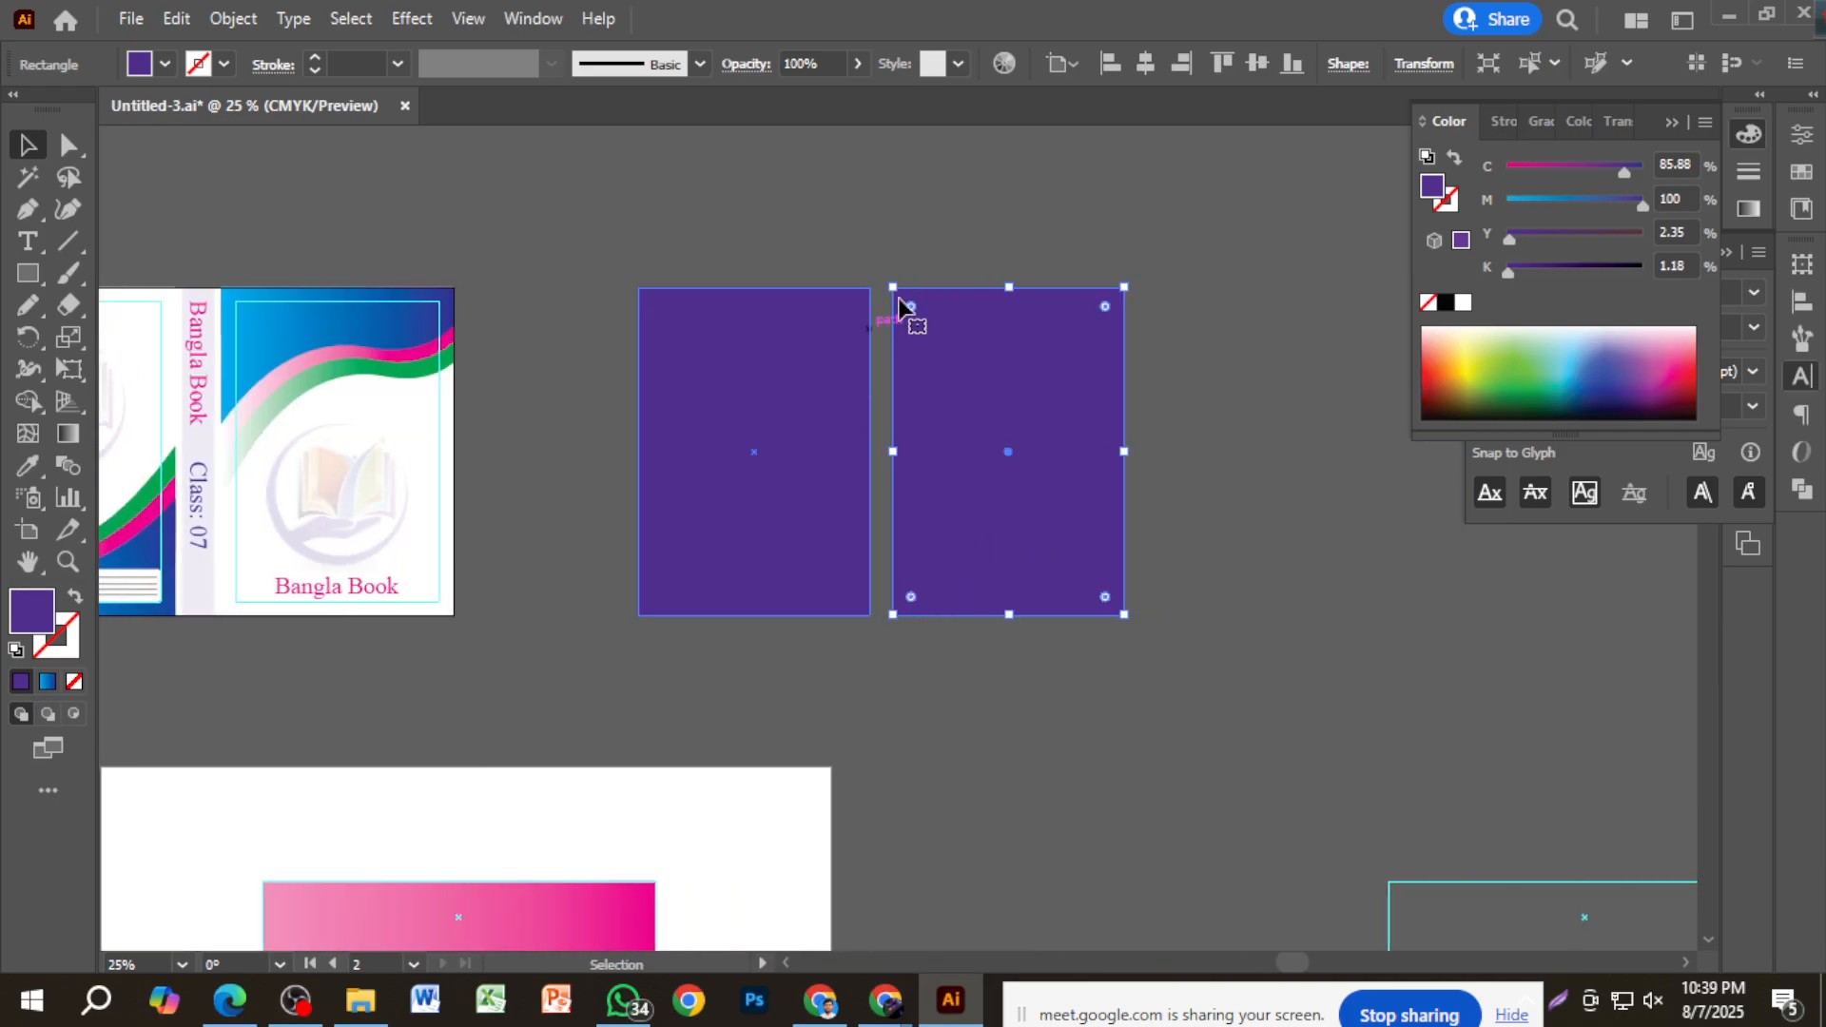
left_click(235, 19)
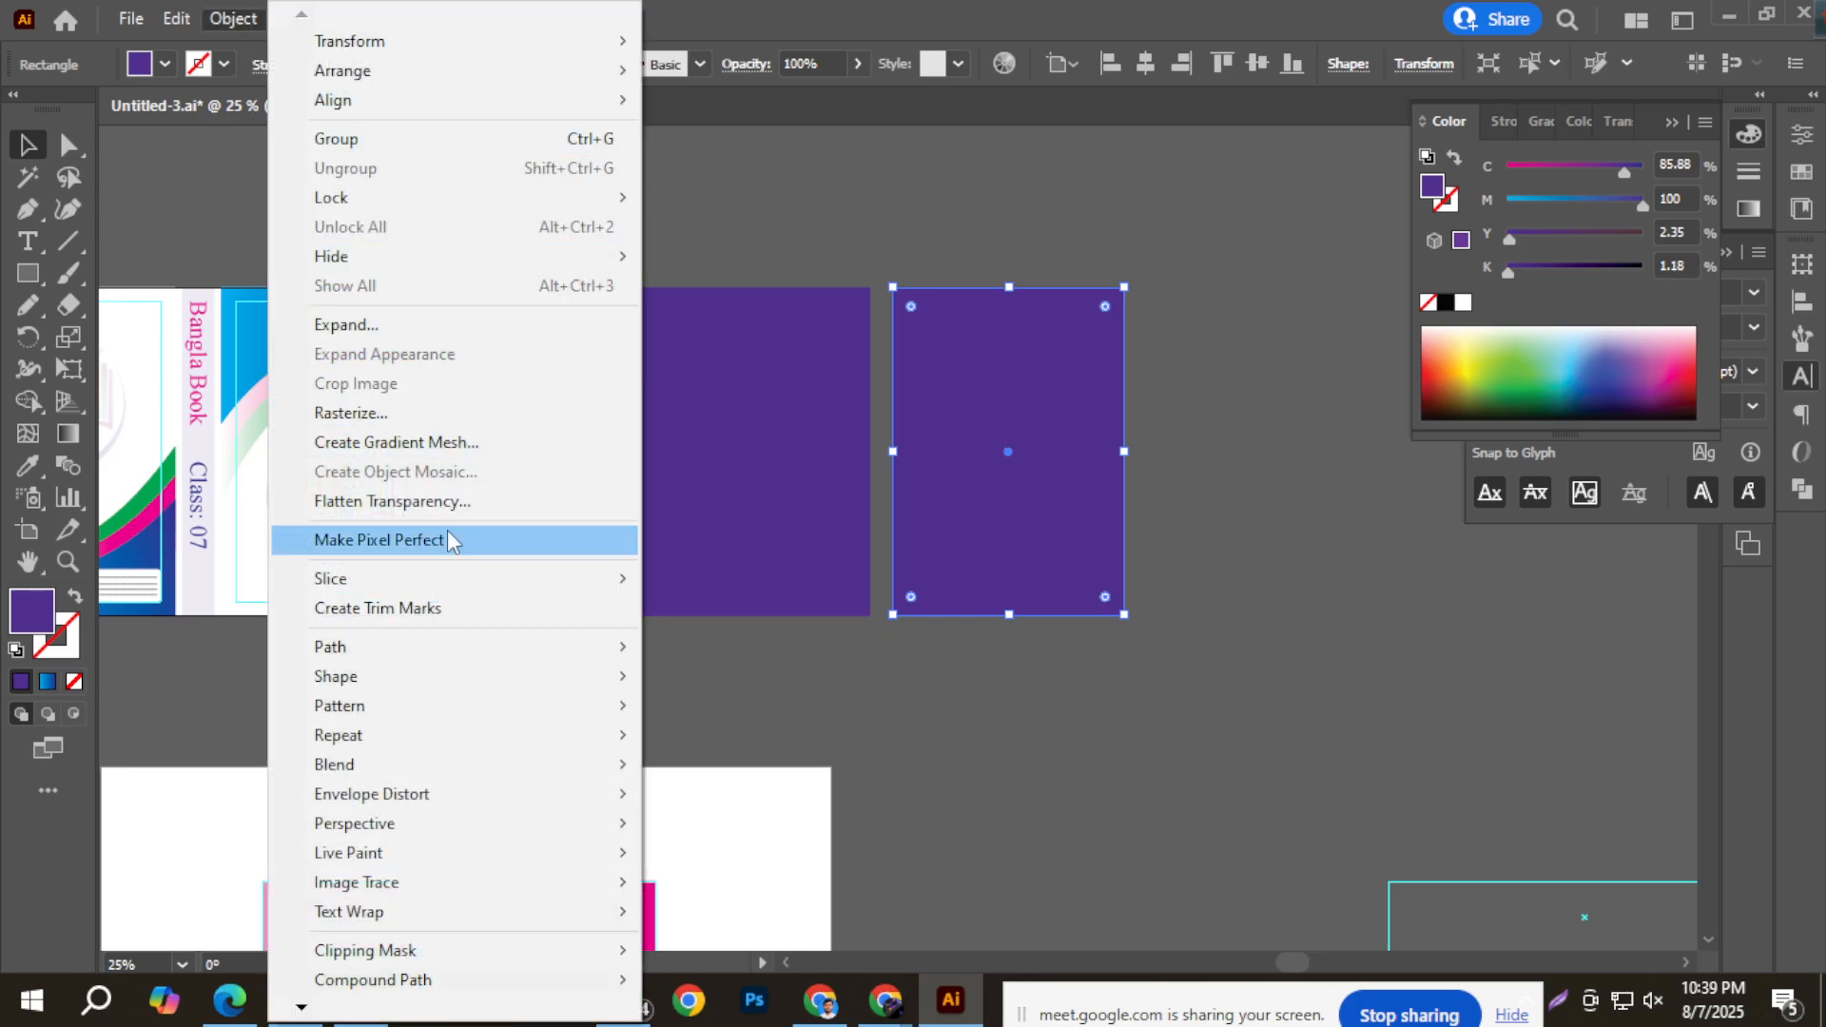
mouse_move(424, 646)
left_click(720, 744)
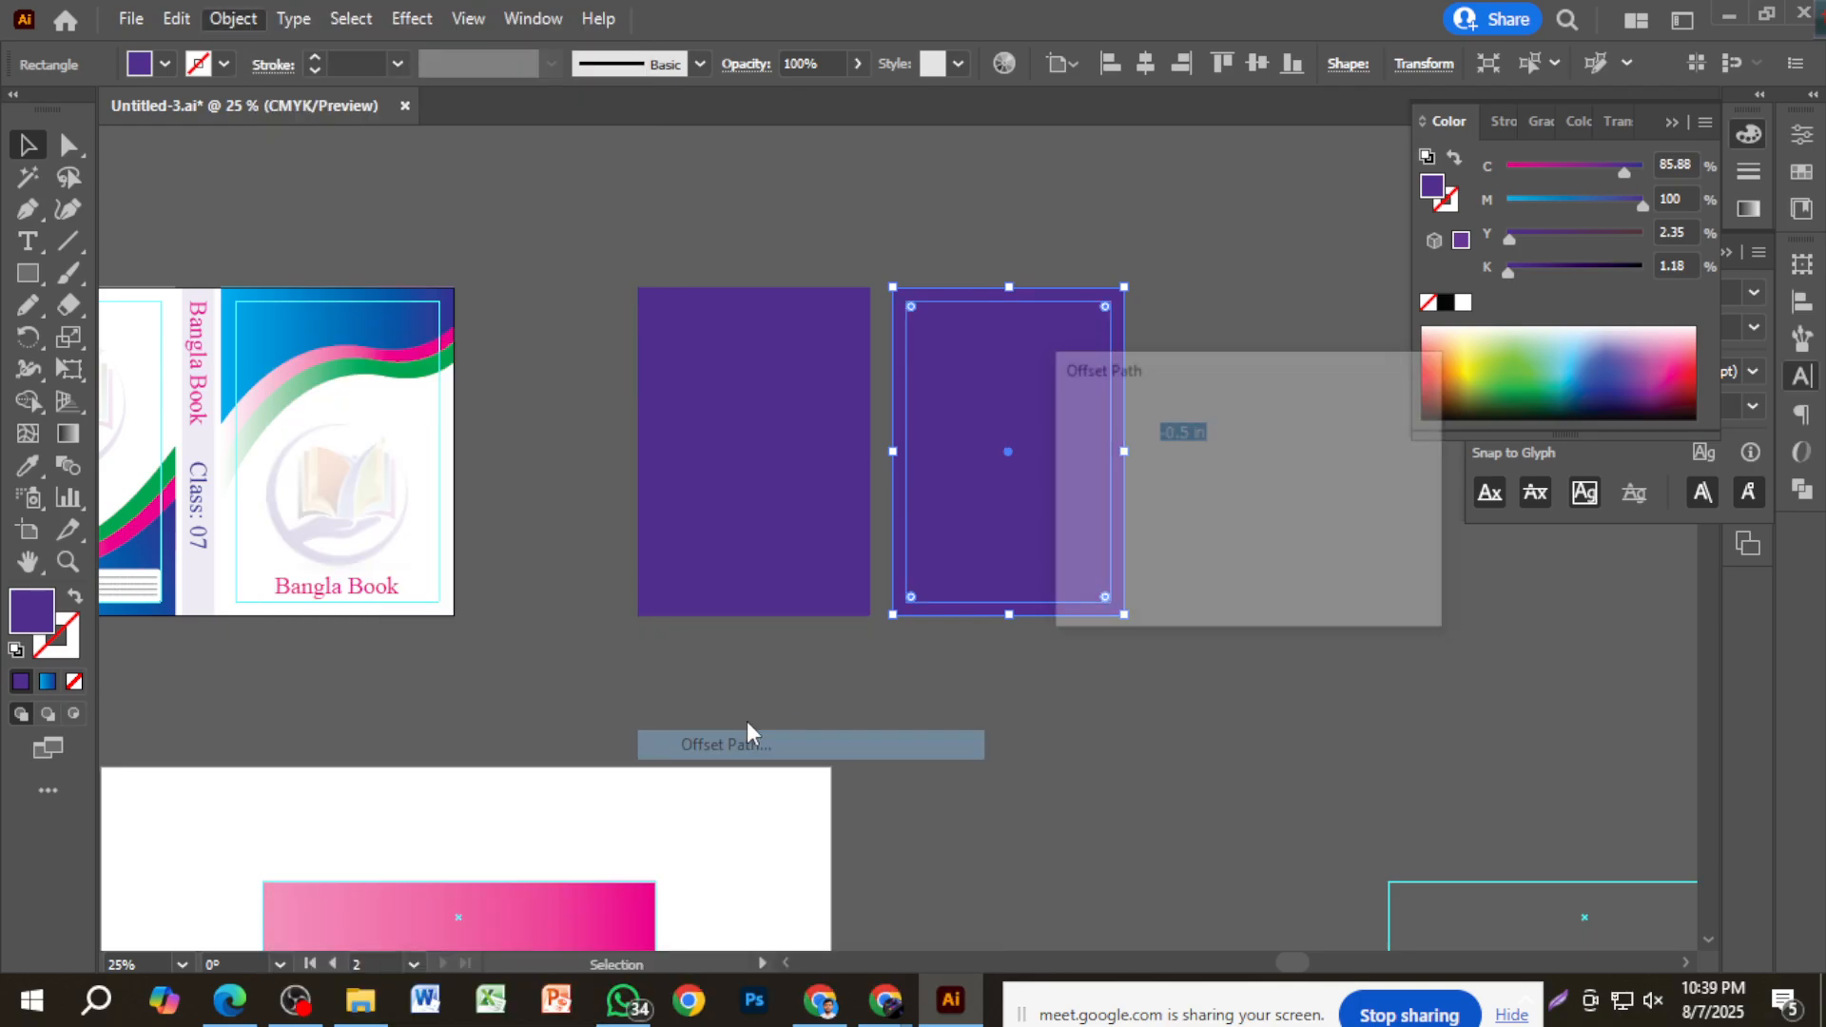
left_click(1227, 579)
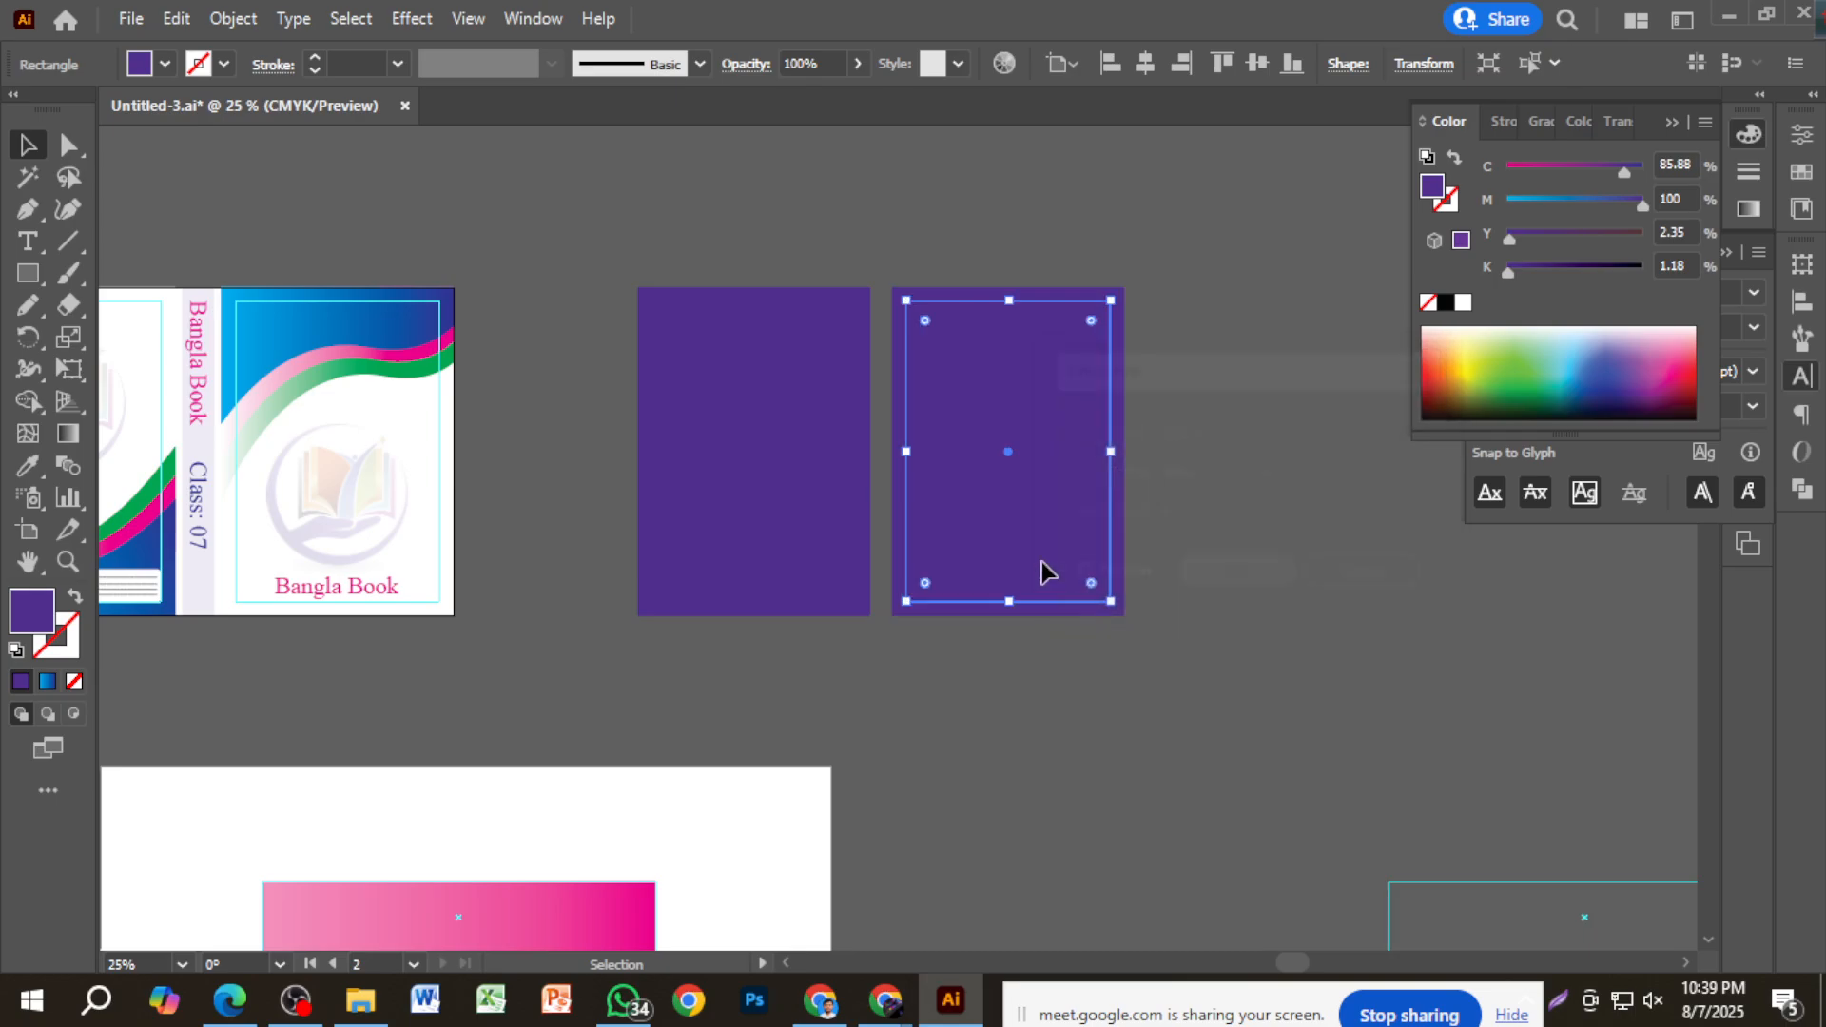
Convert the inset path inside the copied rectangle into a guide.
right_click(1035, 306)
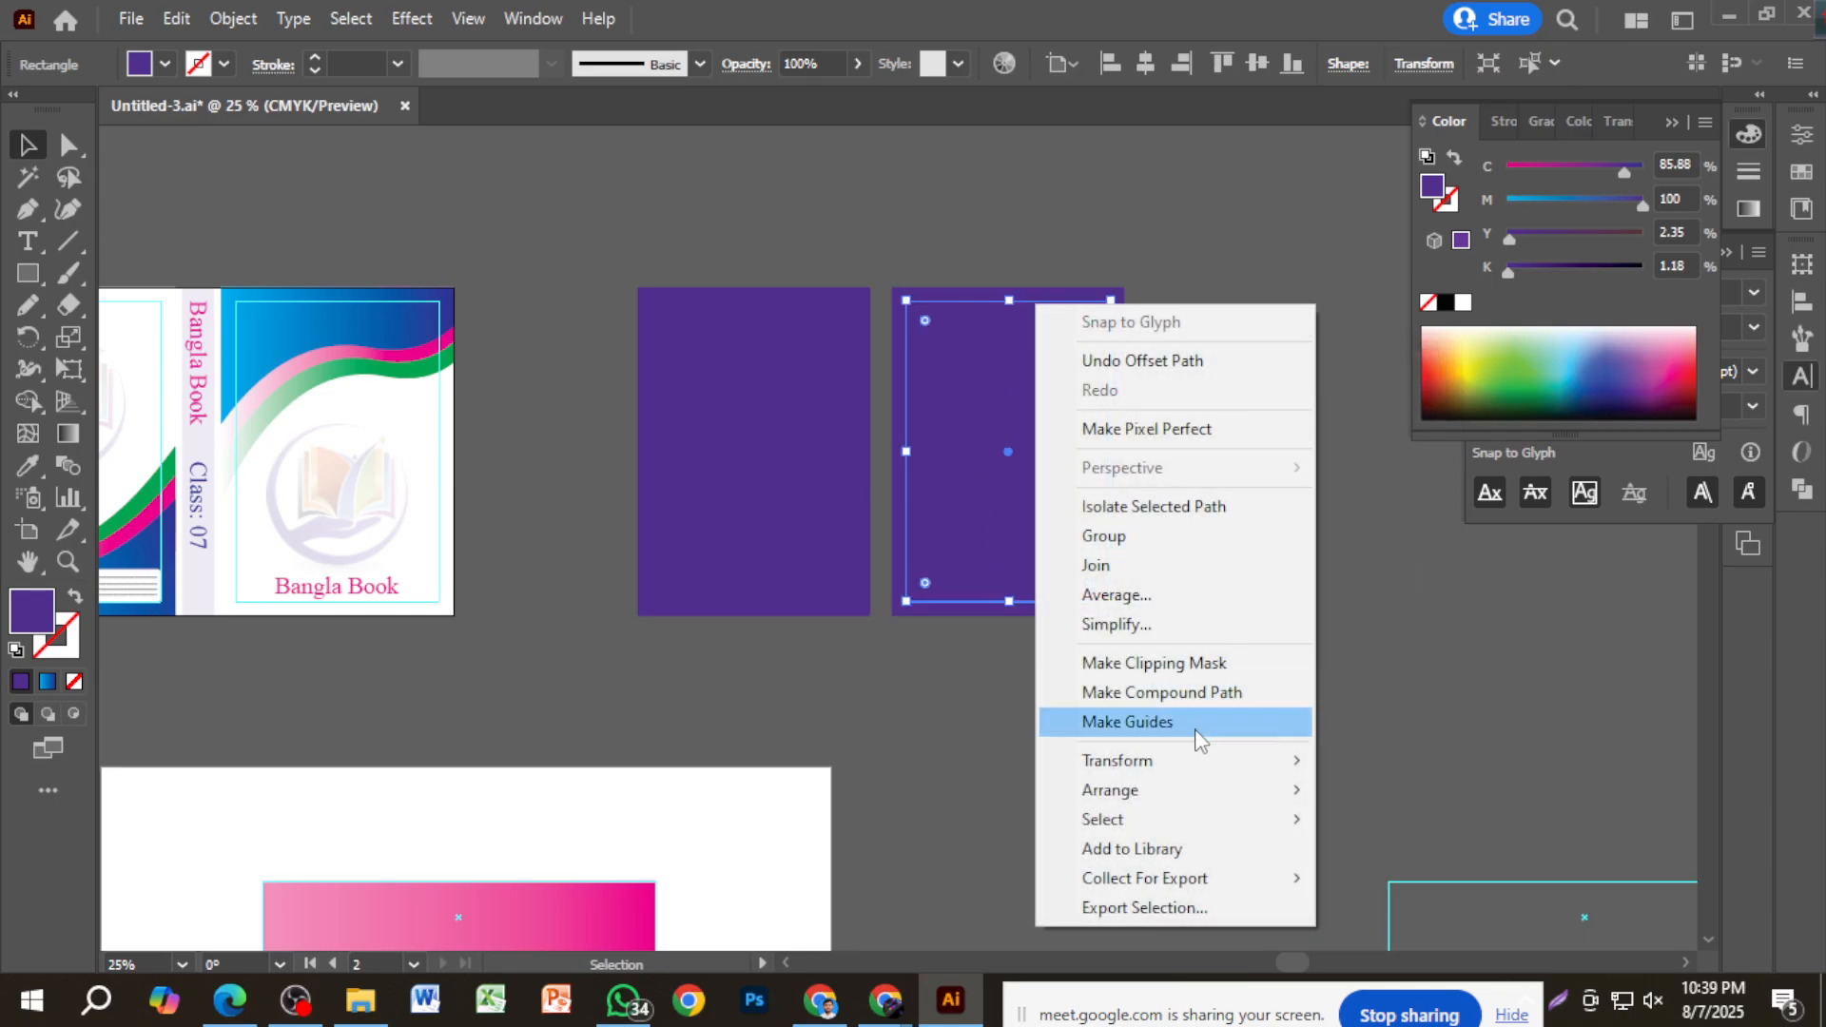
left_click(1195, 723)
key("ctrl+z")
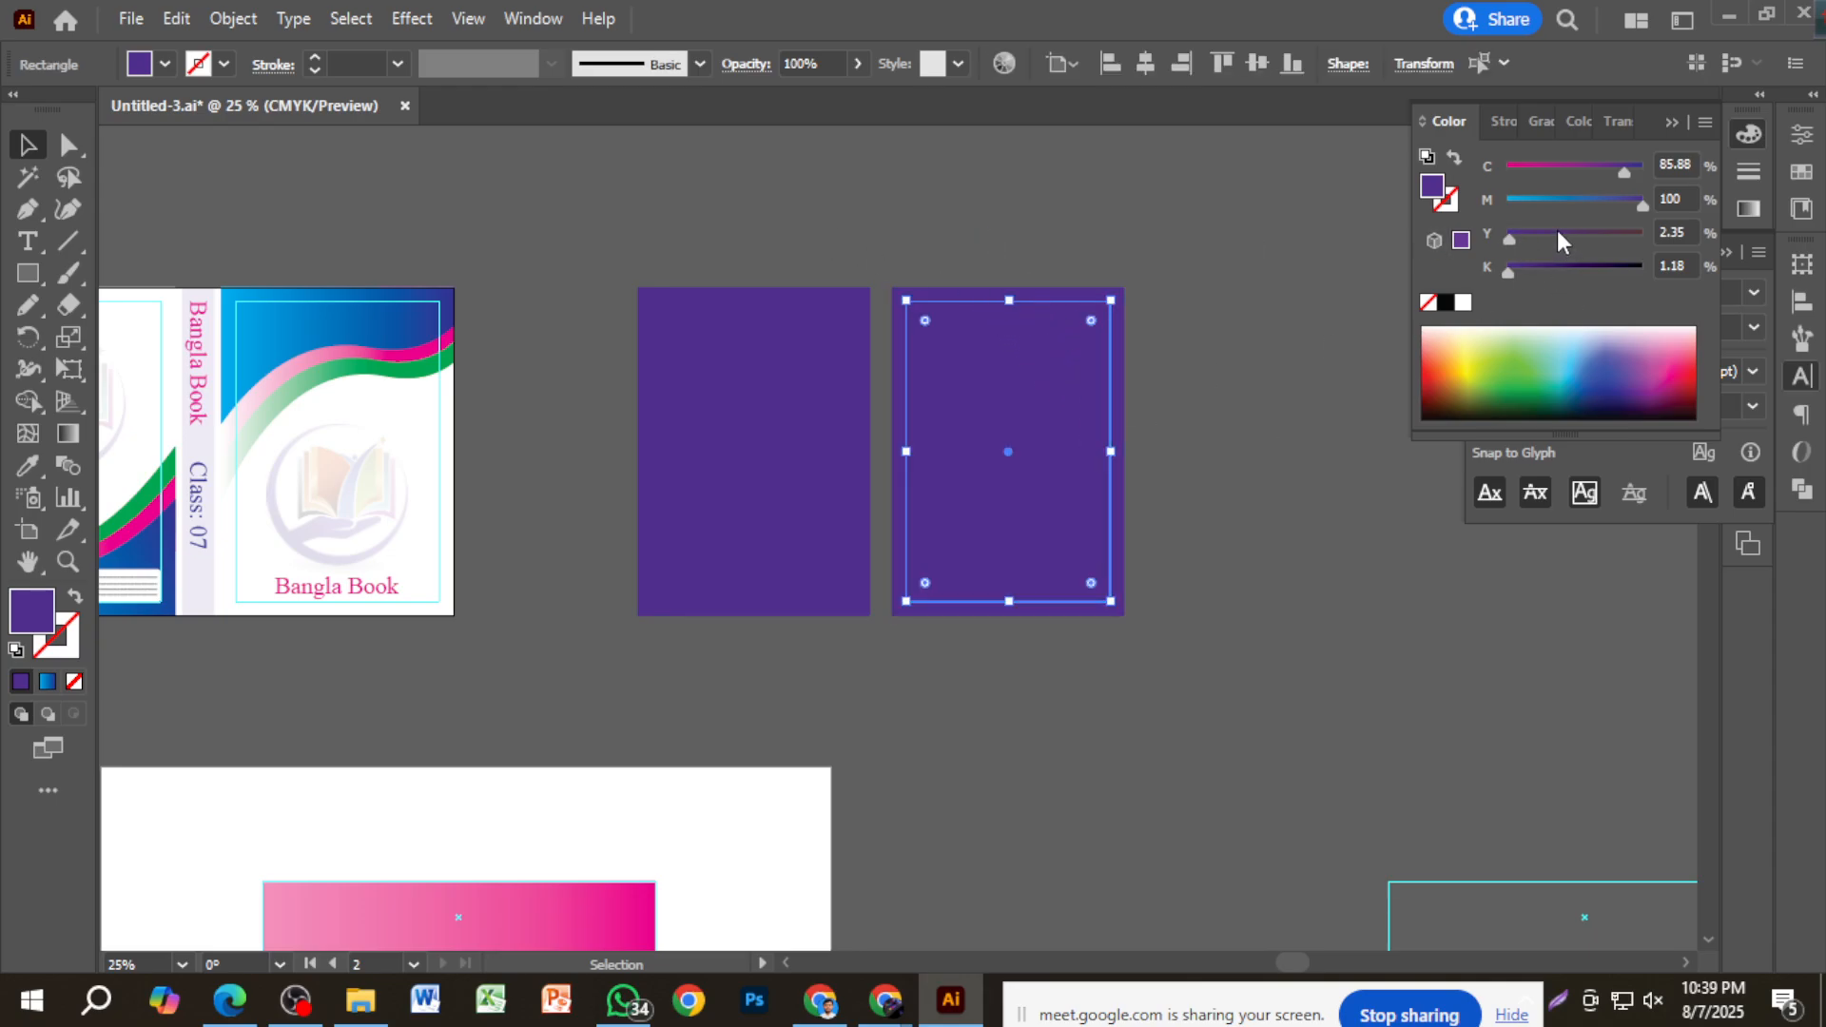
key("ctrl+shift+z")
key("ctrl+z")
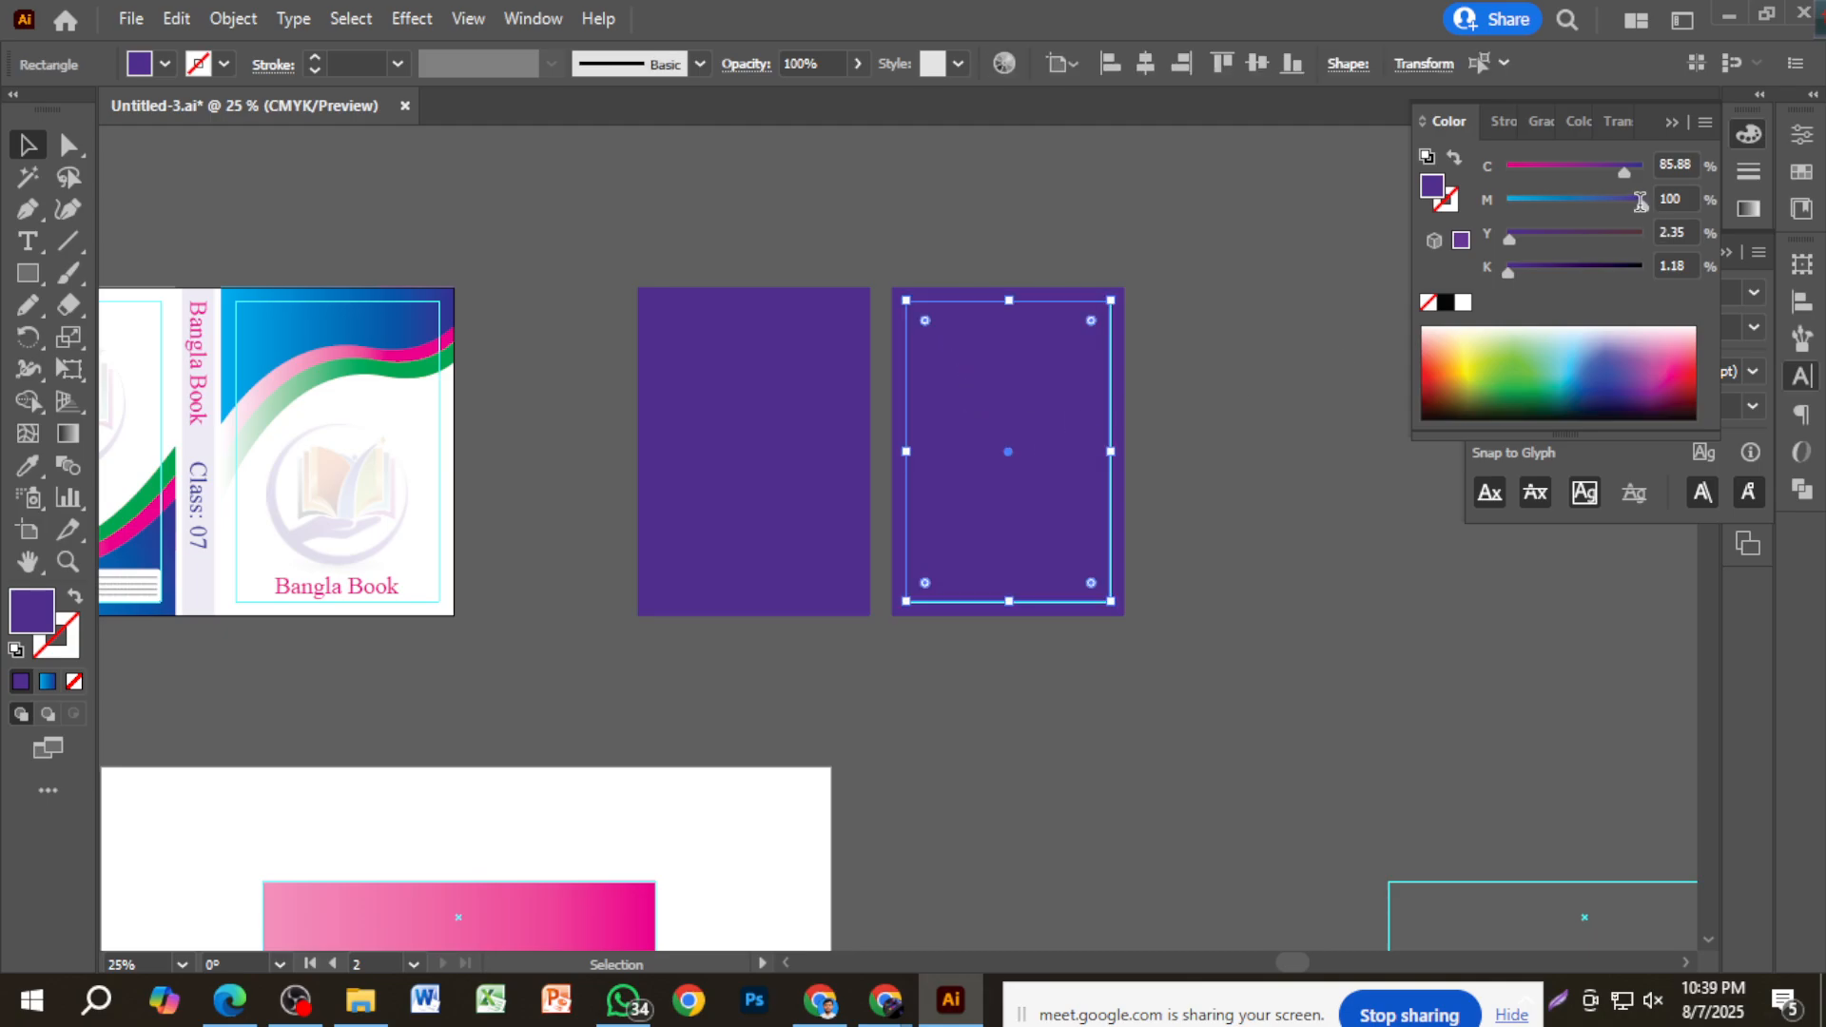
key("i")
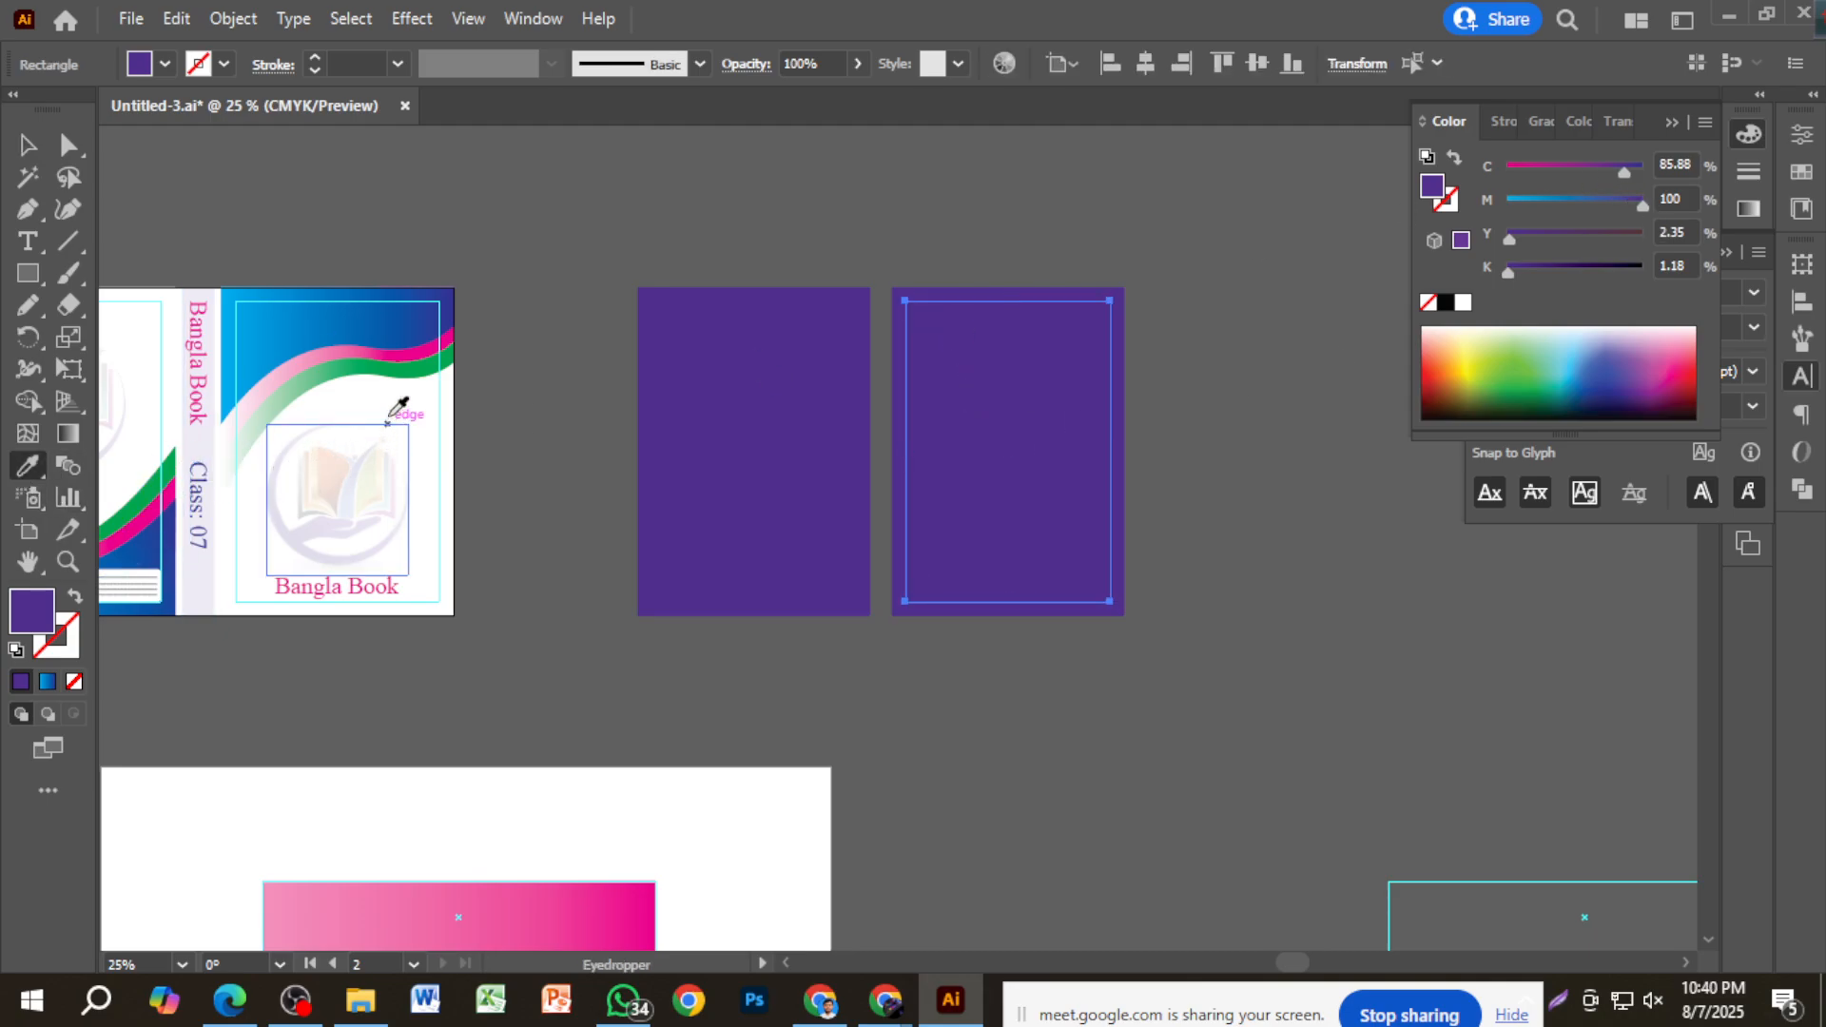
left_click(391, 396)
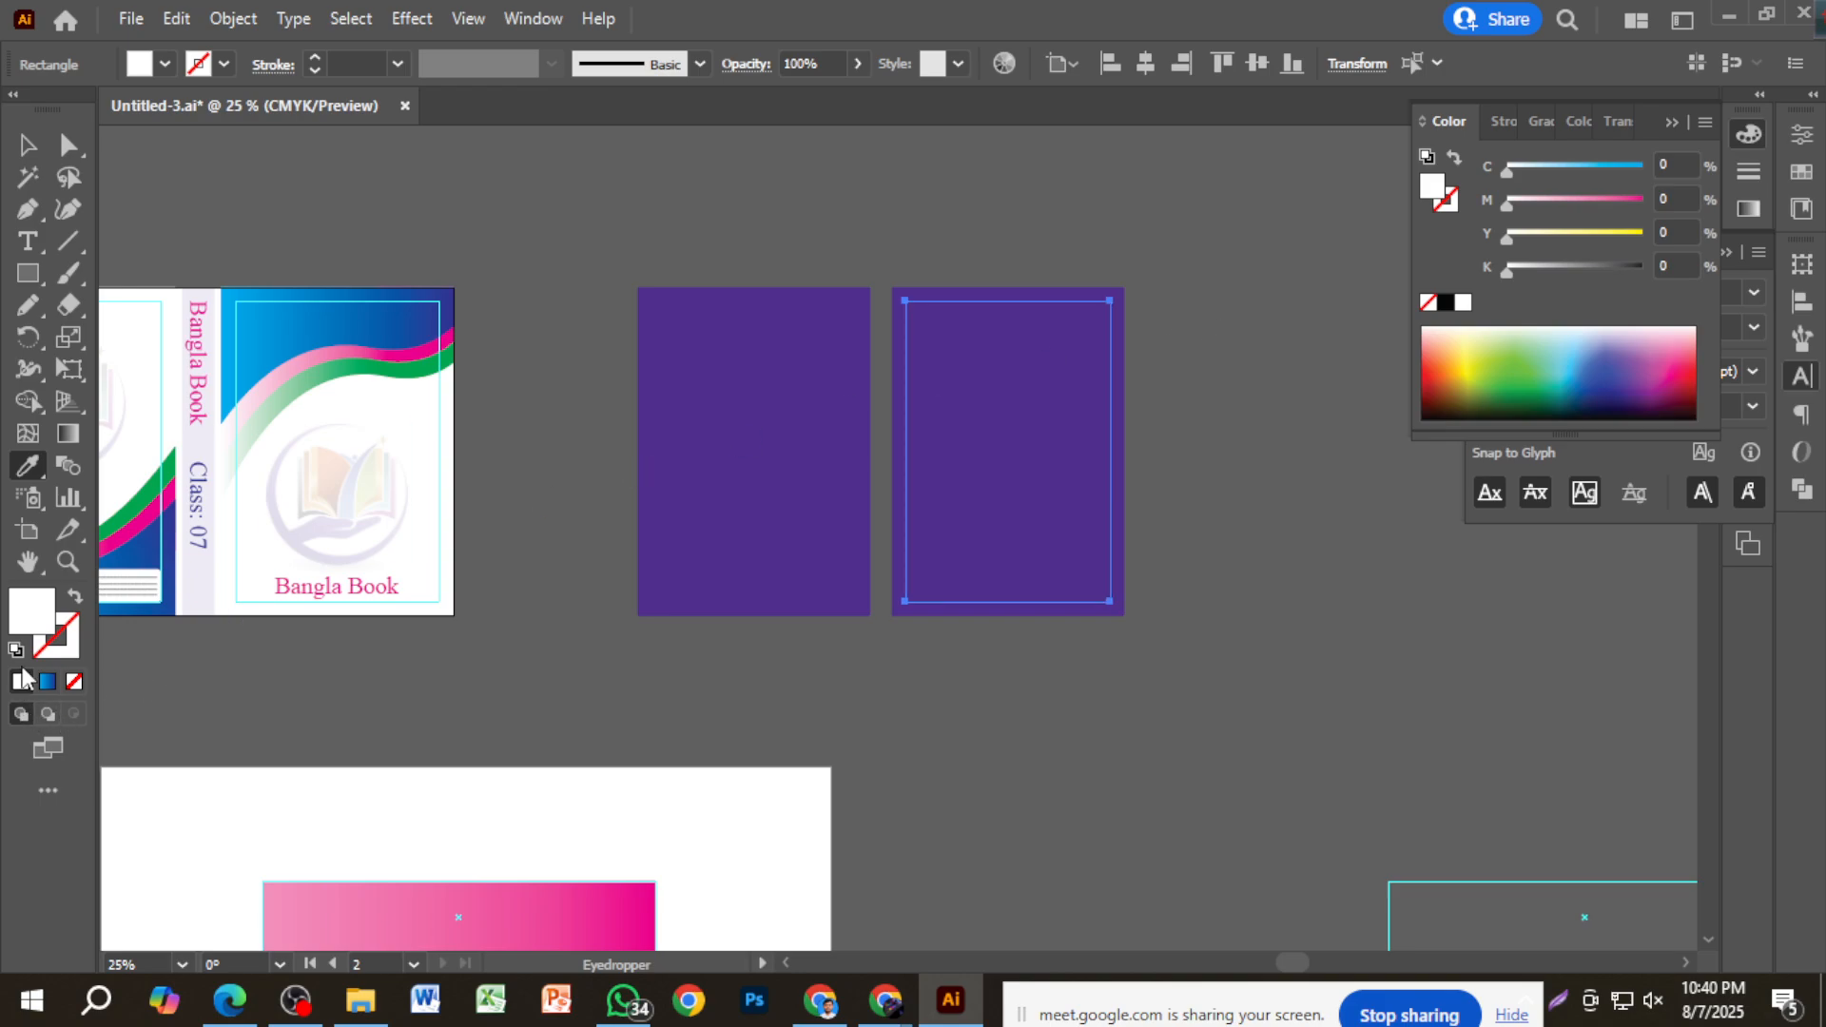
left_click(26, 145)
left_click(888, 333)
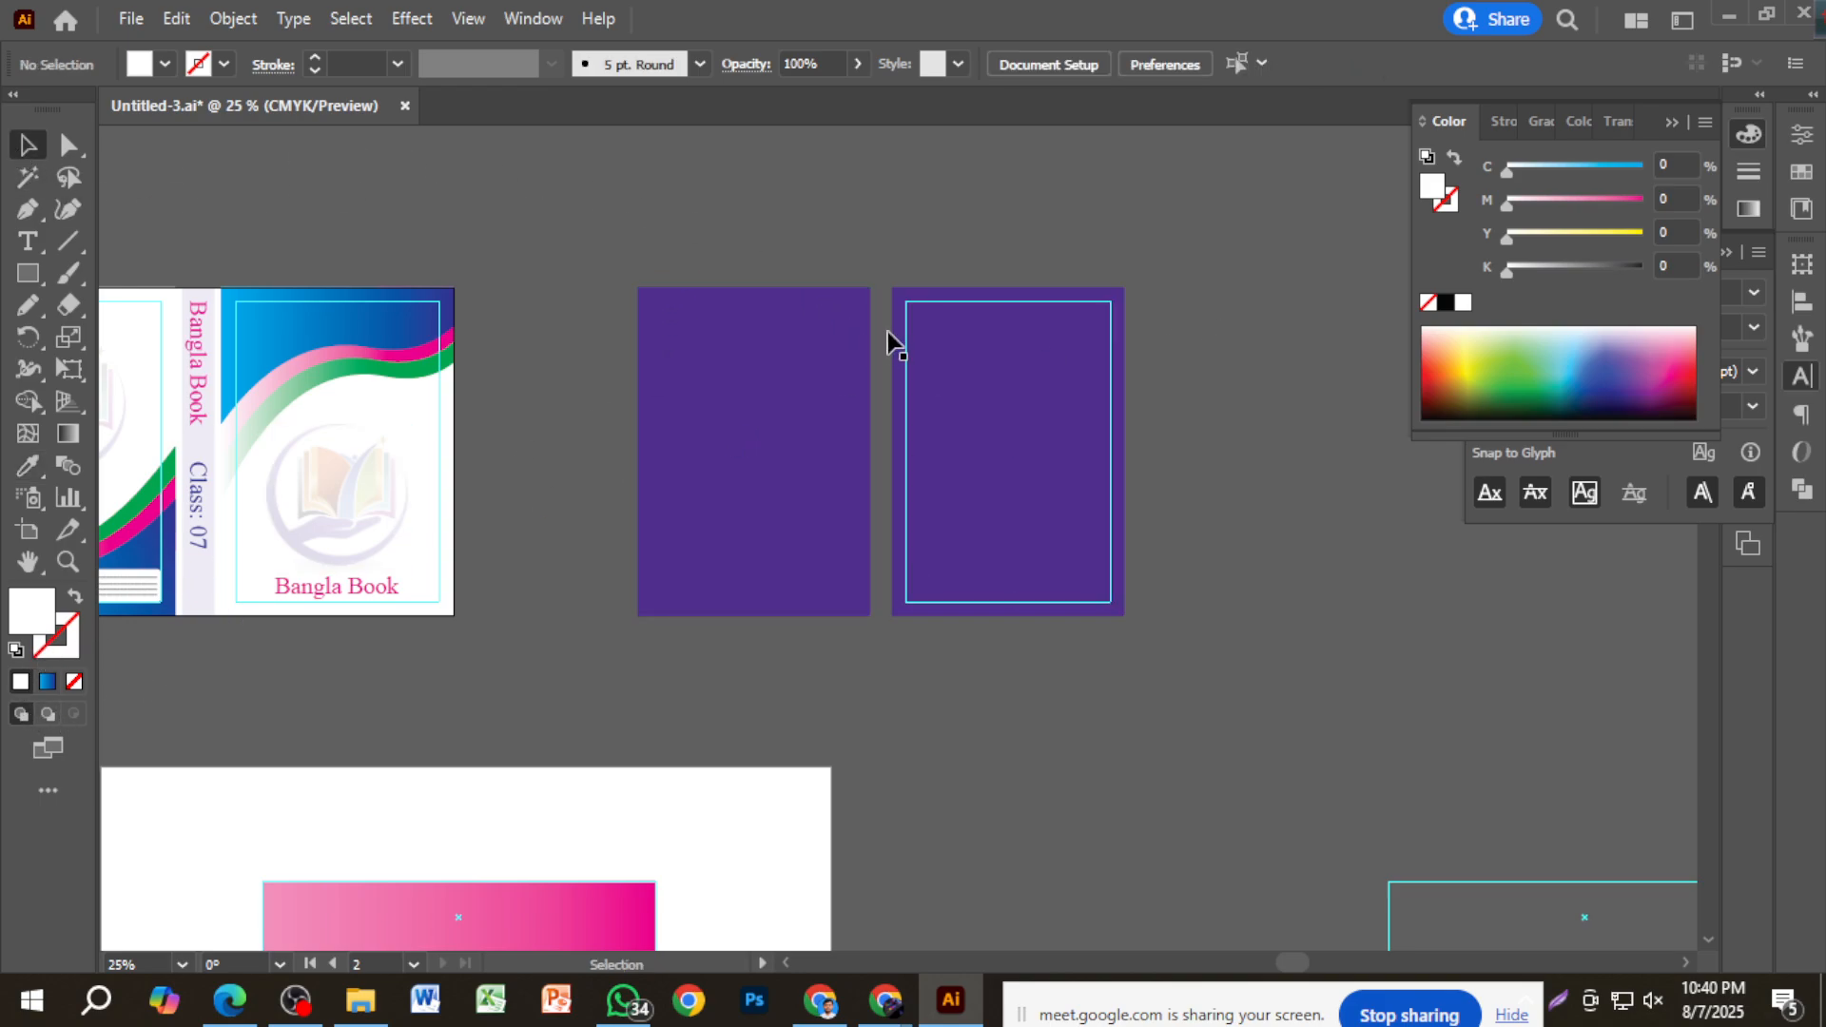
Fill the purple rectangle around the guide with white sampled from the artboard below using the Eyedropper.
left_click(892, 307)
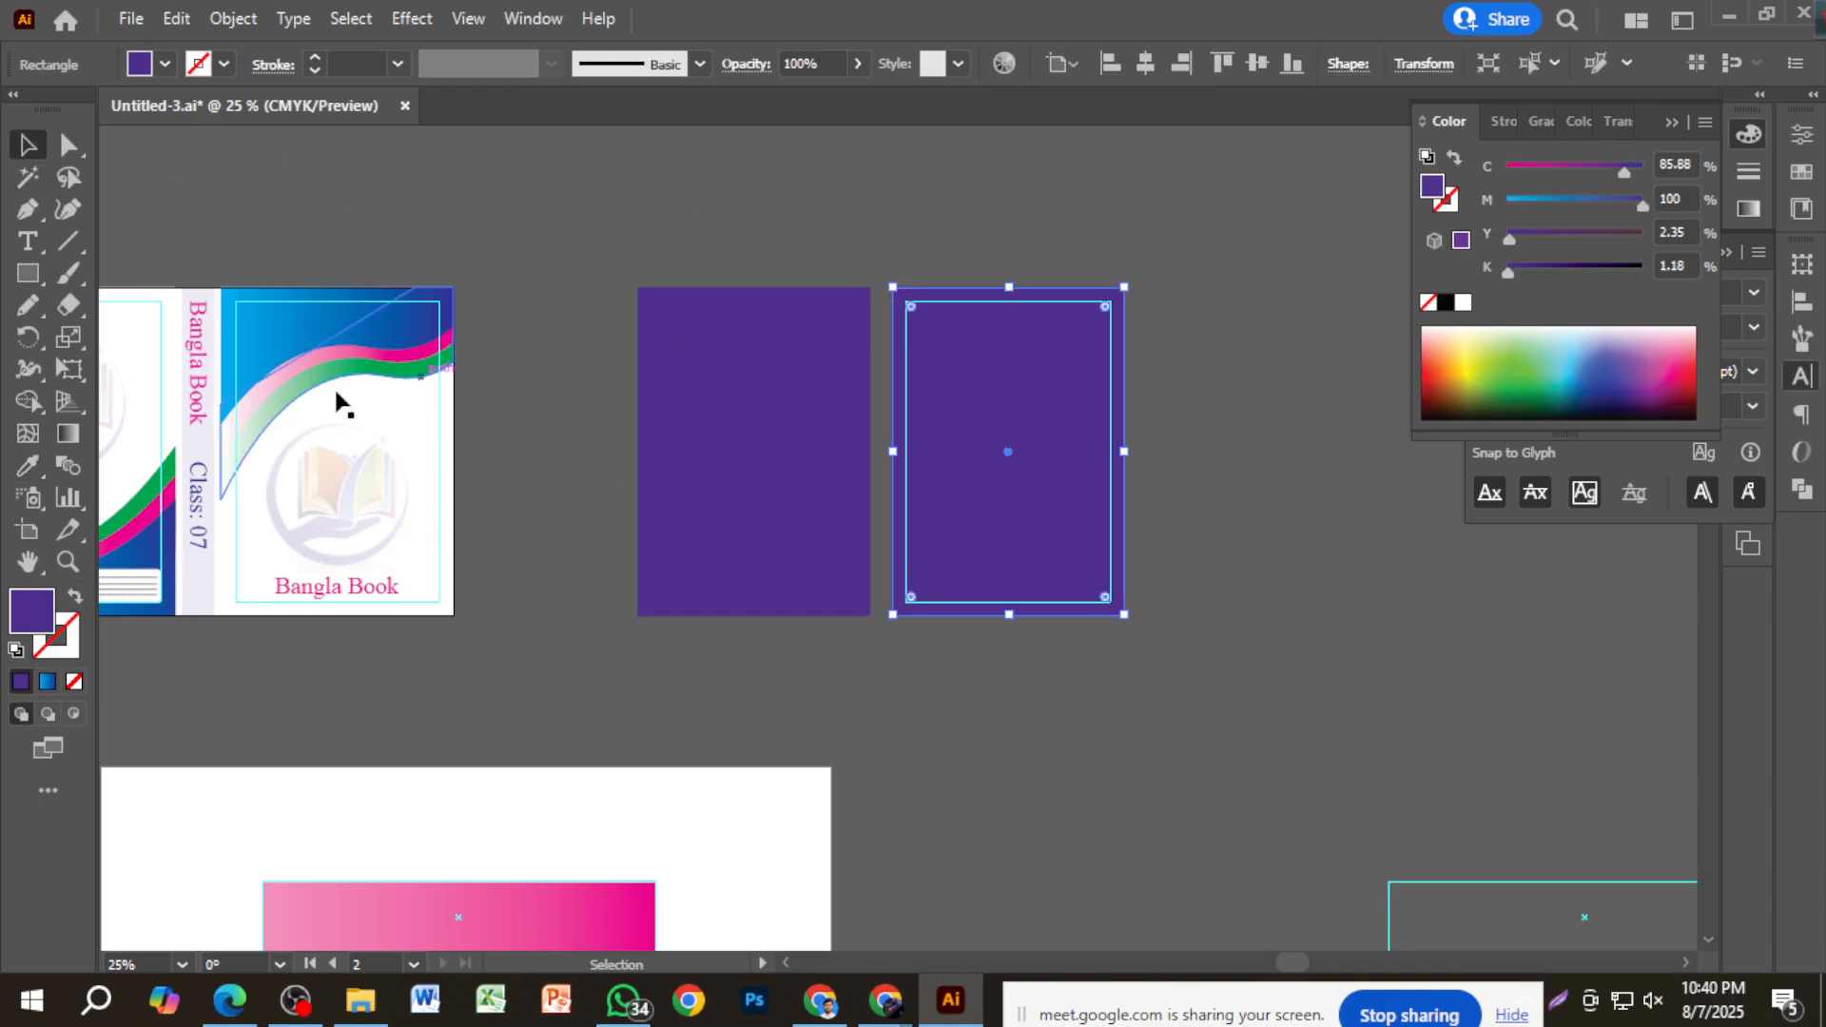
left_click(26, 466)
left_click(635, 800)
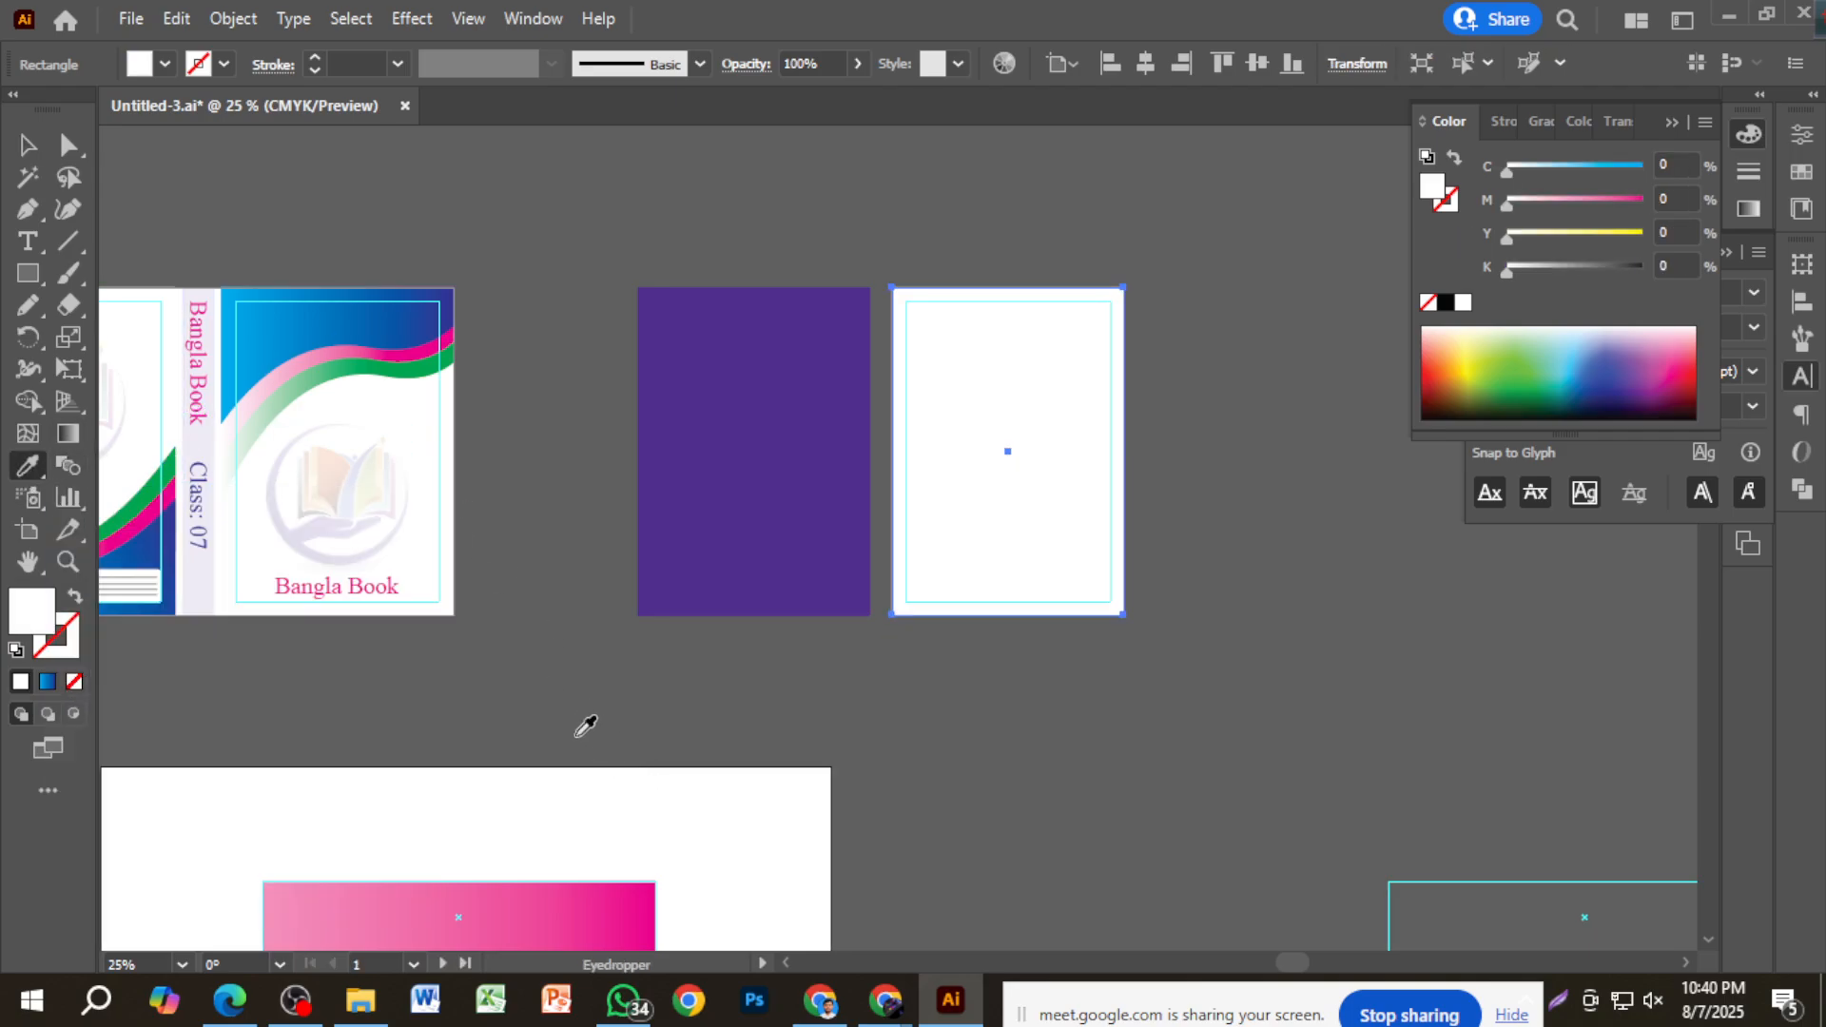
left_click(27, 145)
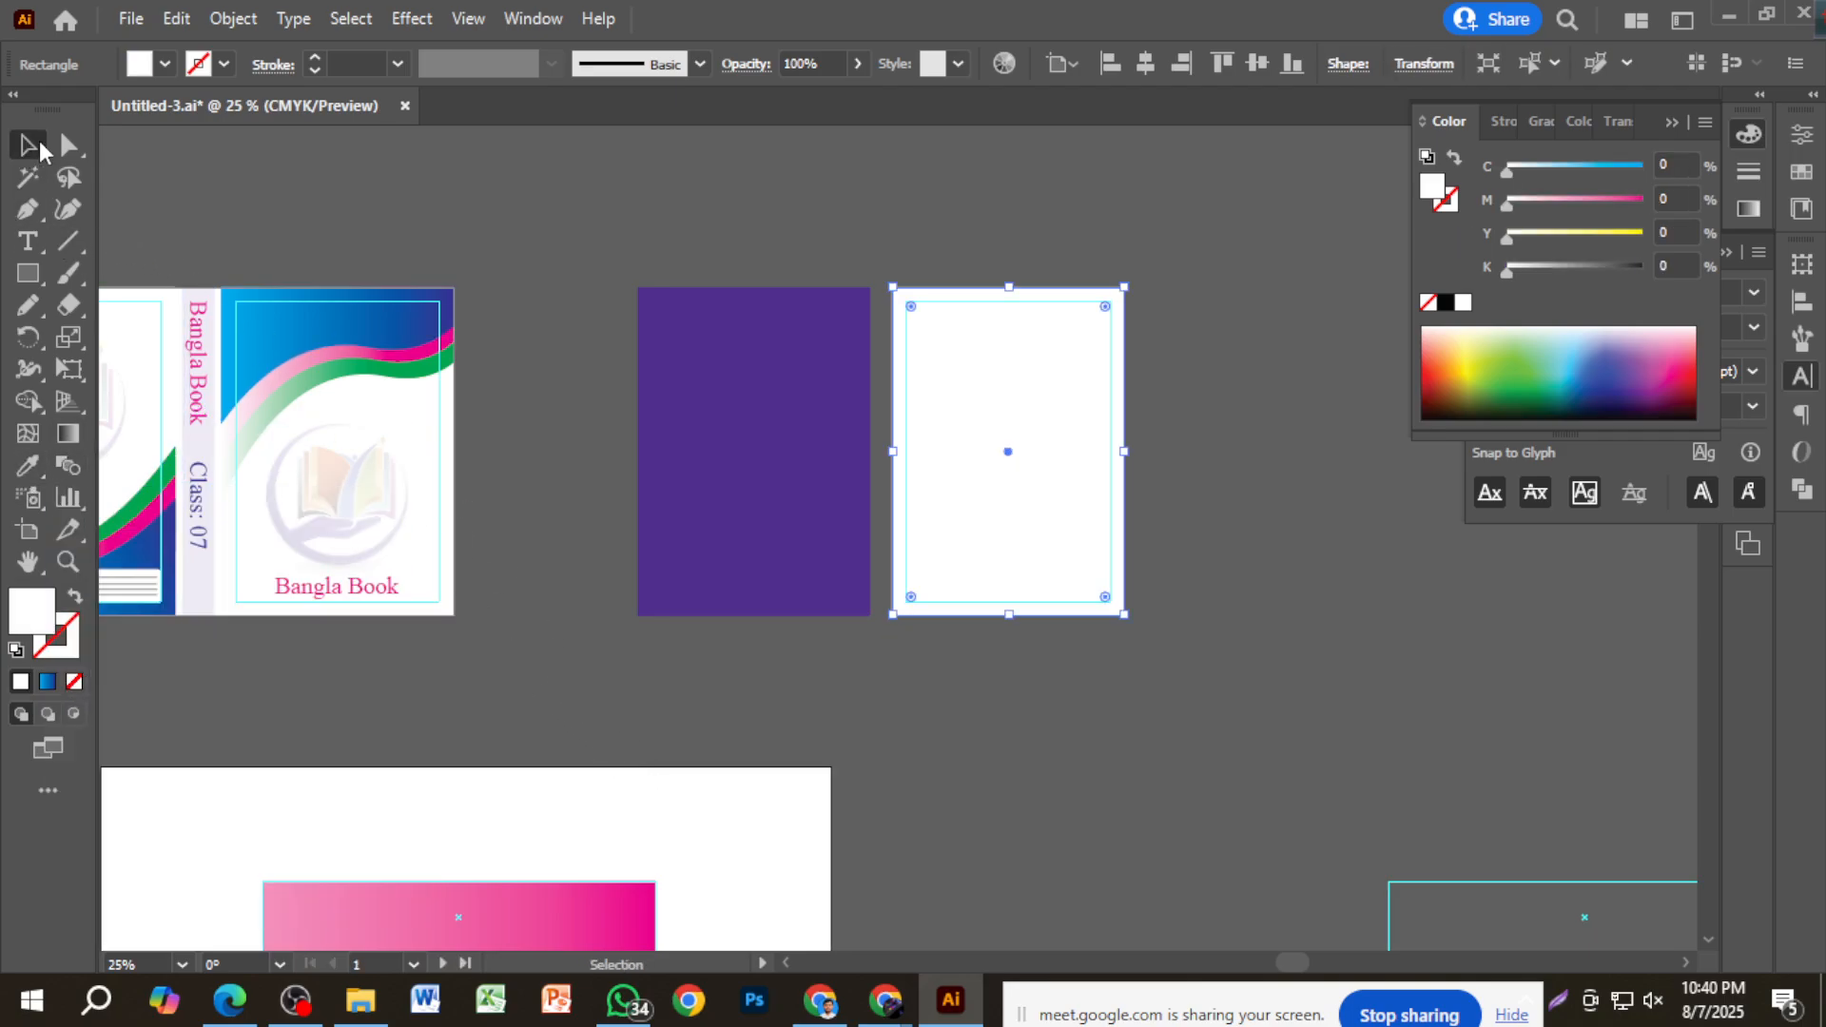
Fill the remaining purple rectangle with the same sampled white, replacing a trial of the pink gradient.
left_click(699, 485)
left_click(27, 467)
left_click(627, 886)
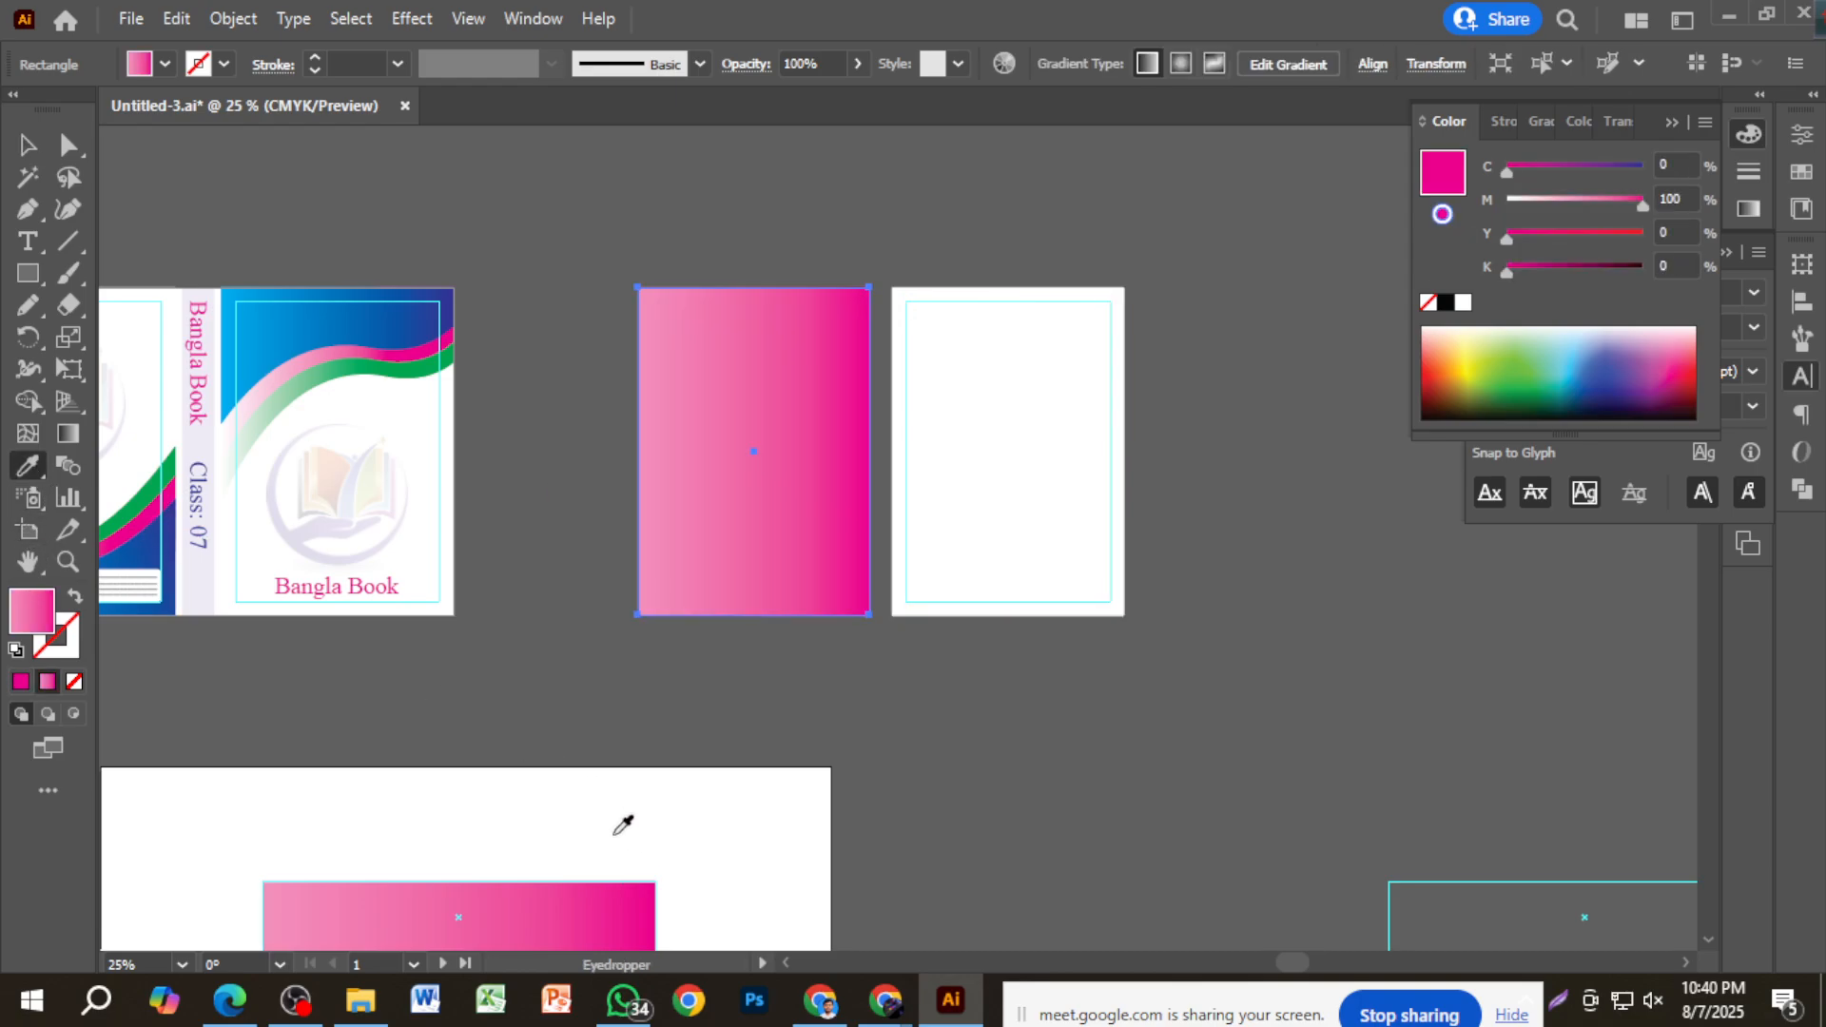
left_click(623, 826)
left_click(27, 145)
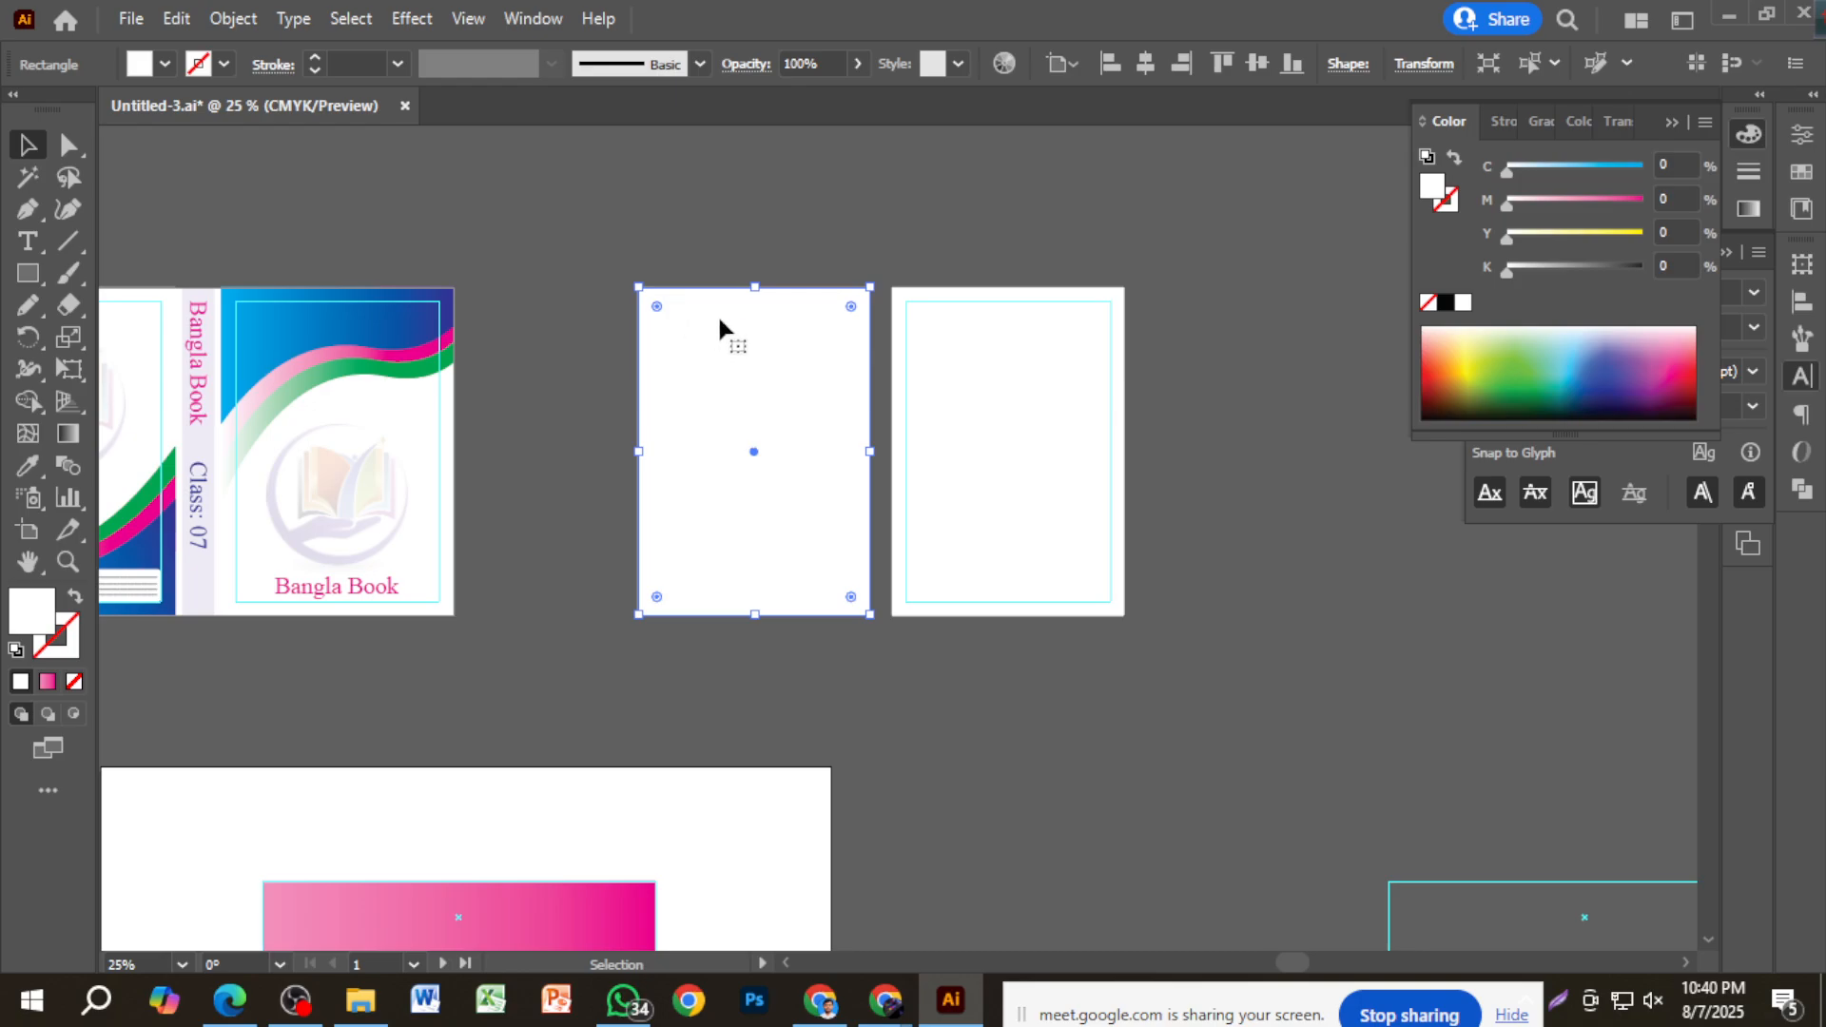
Offset the path of the white rectangle that has no guide by -0.5 in and deselect it.
left_click(233, 18)
mouse_move(407, 645)
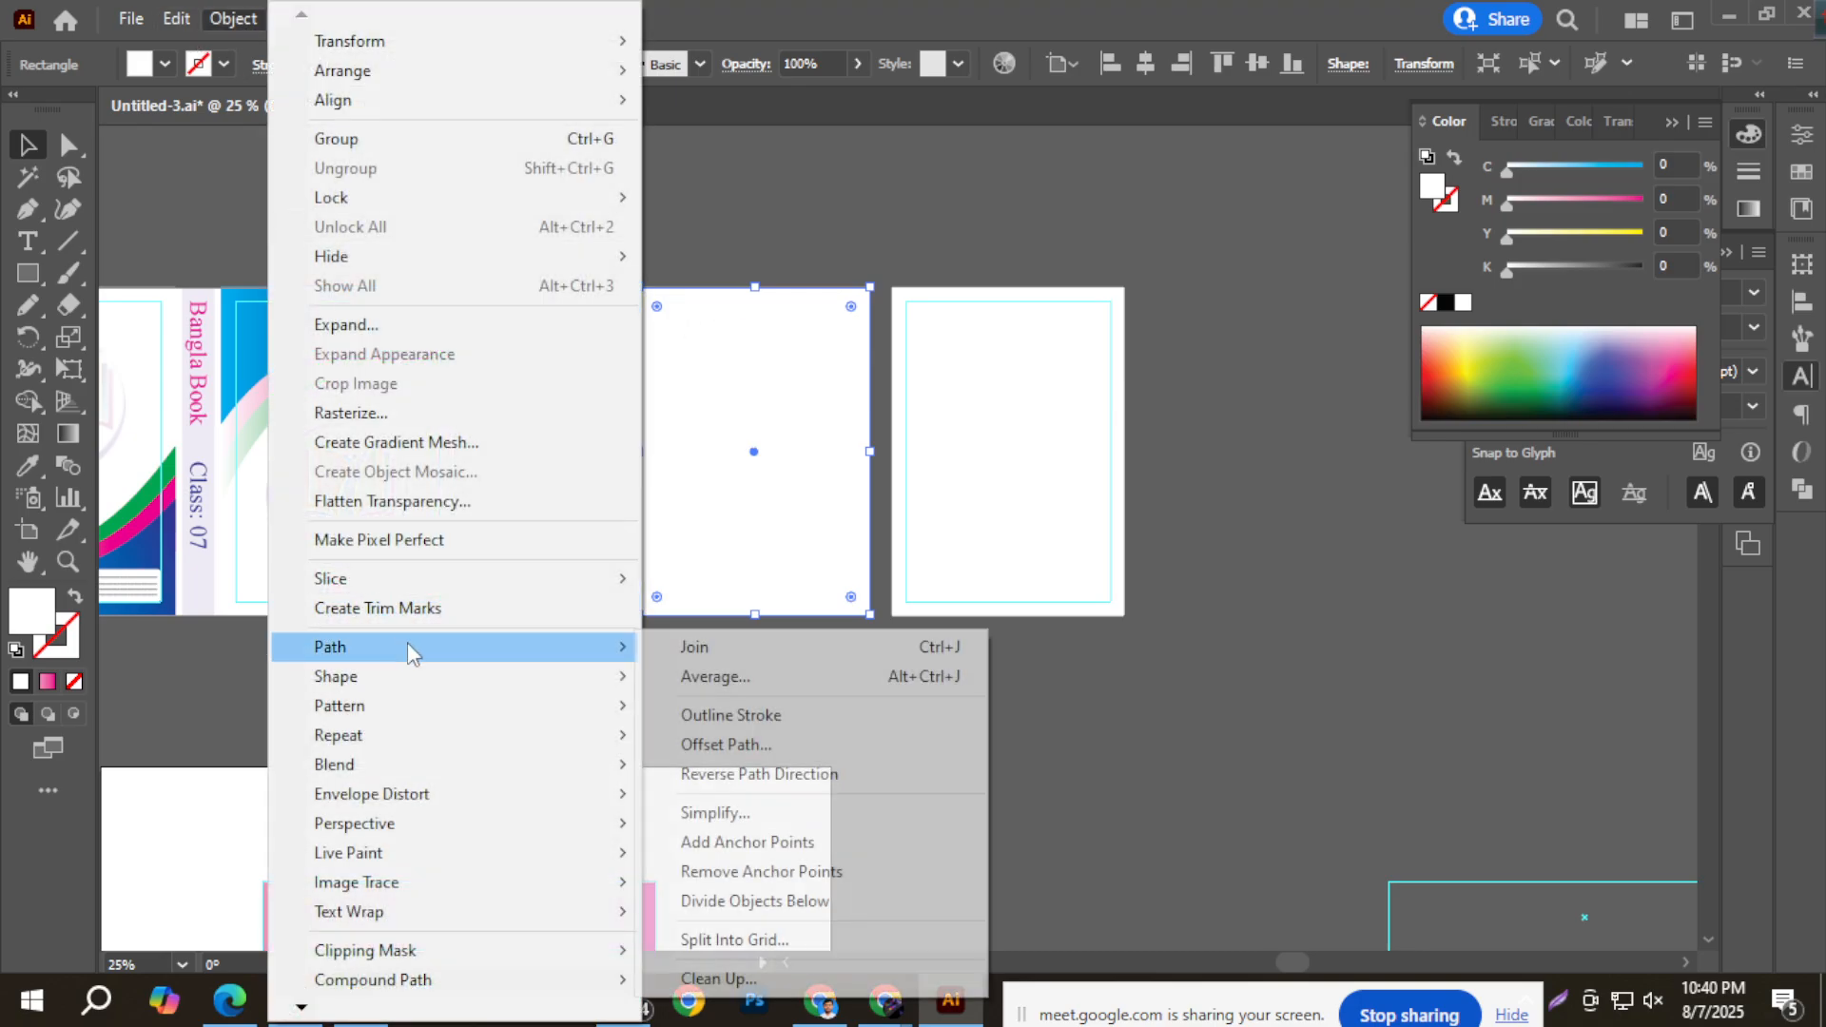
left_click(695, 744)
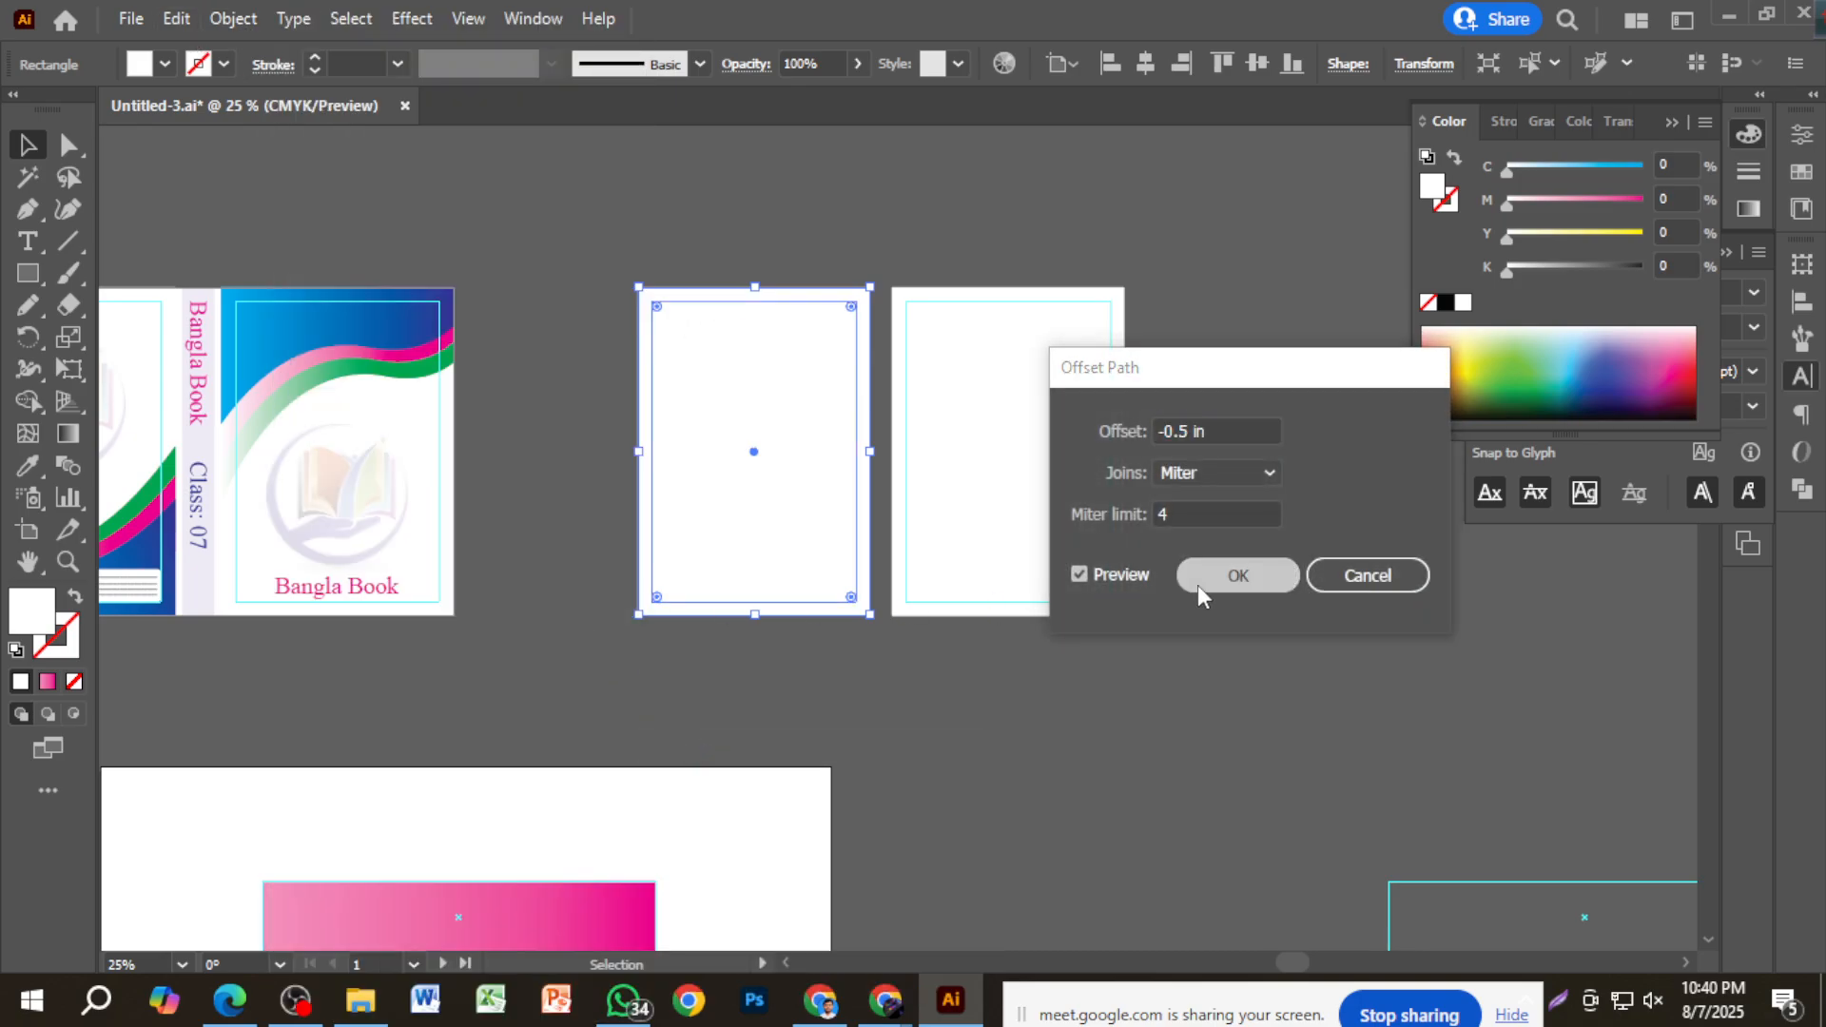
left_click(1234, 571)
left_click(1157, 706)
Convert the inset path inside the white rectangle without a guide into a guide.
right_click(655, 364)
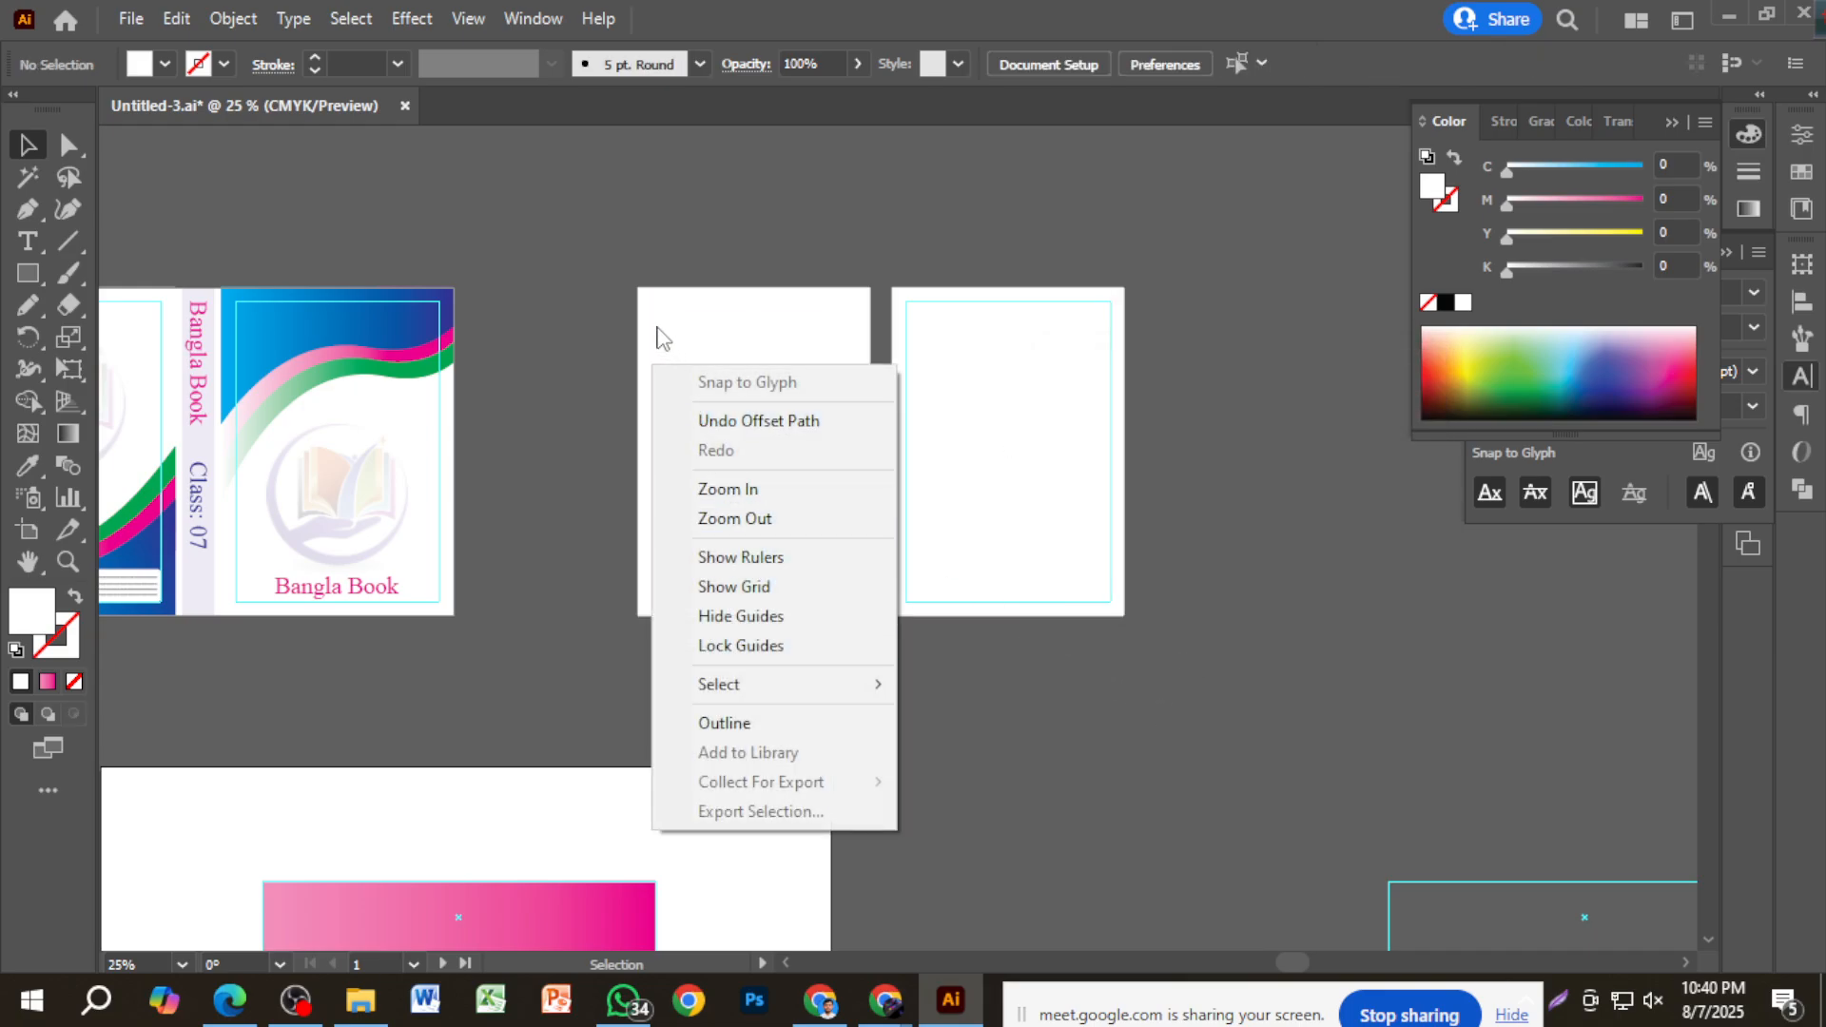
left_click(654, 319)
right_click(655, 319)
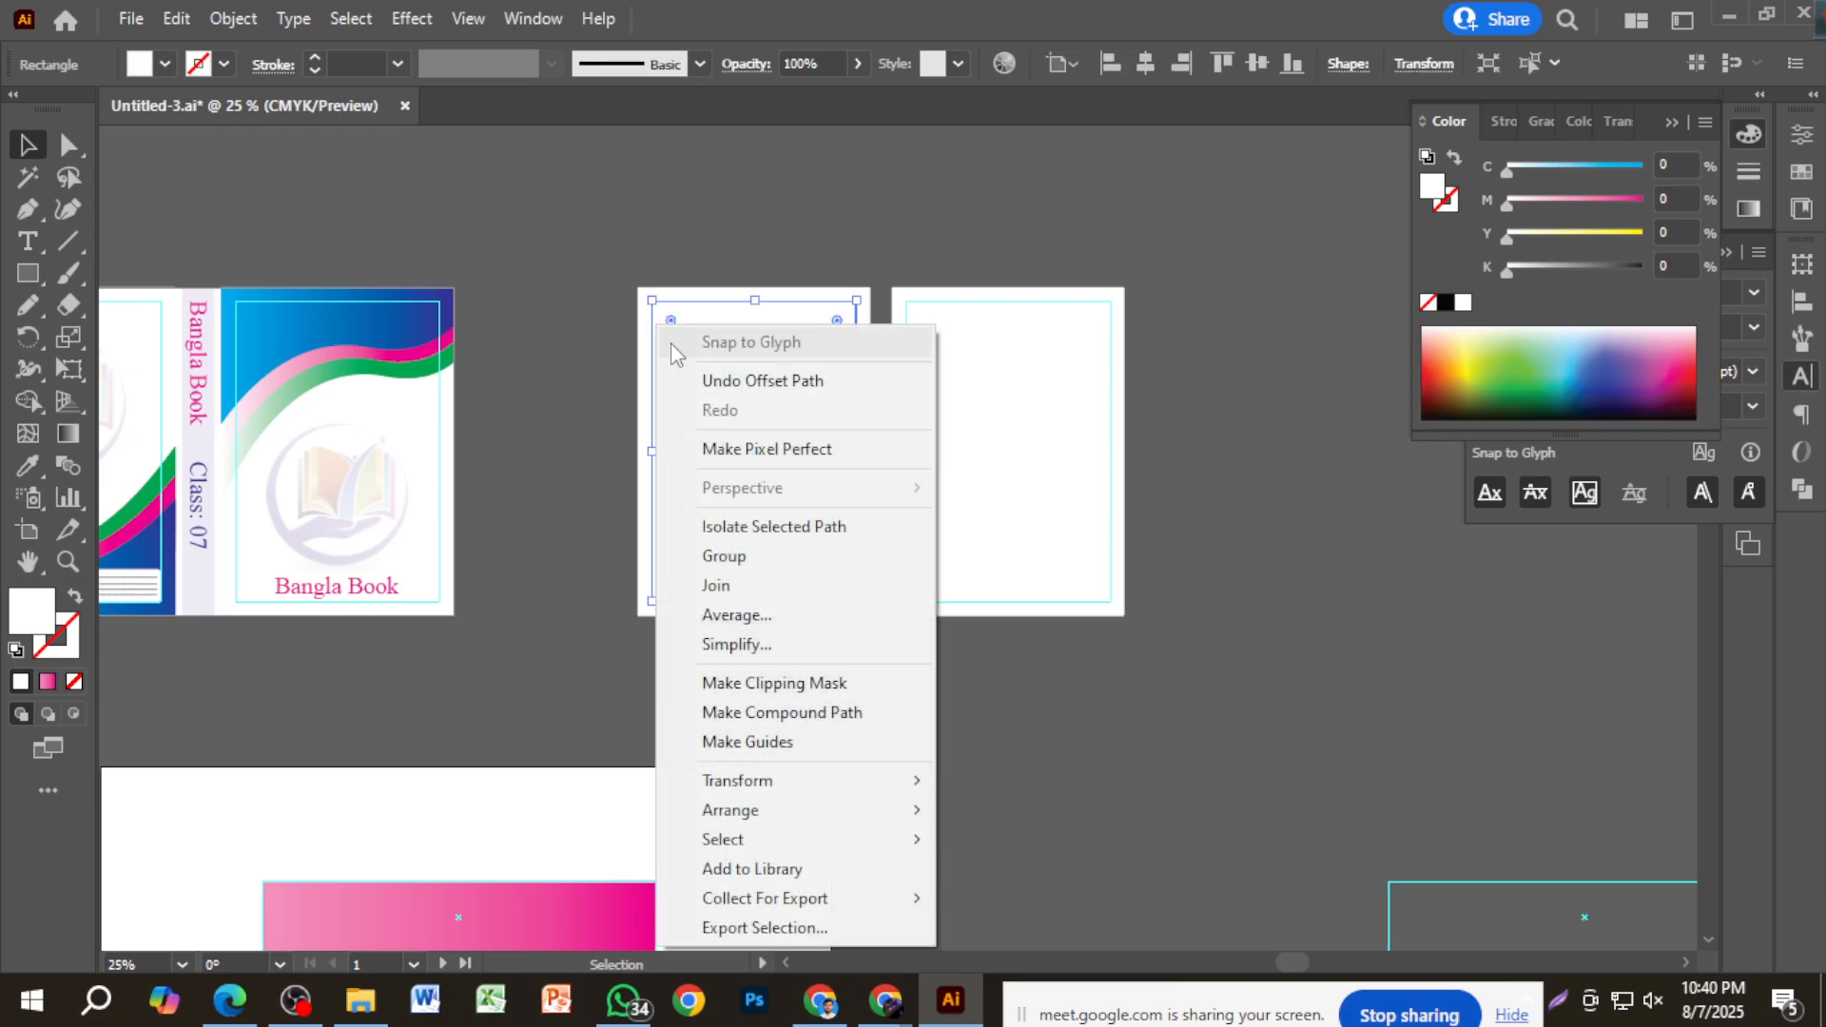
left_click(799, 741)
Copy the front cover's wave artwork and logo, without the Bangla Book title, onto the blank page farthest from the cover.
scroll(968, 767, "up", 1)
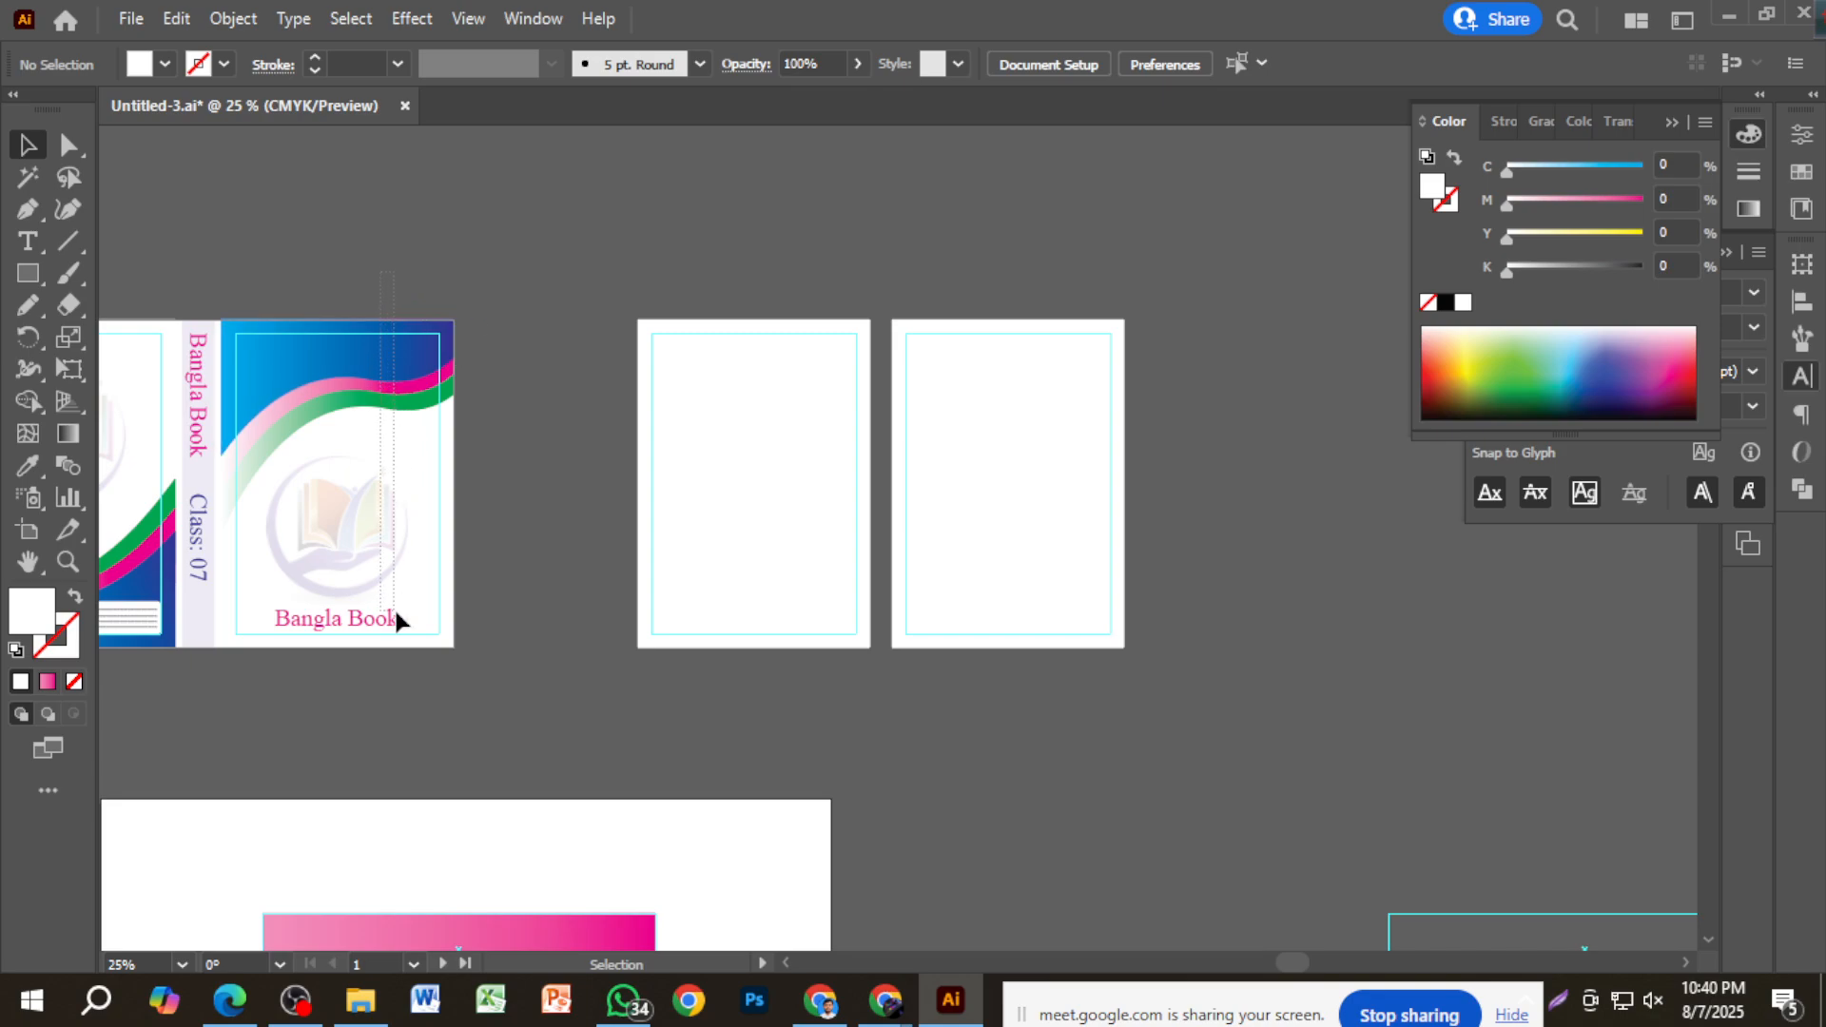
left_click(348, 588)
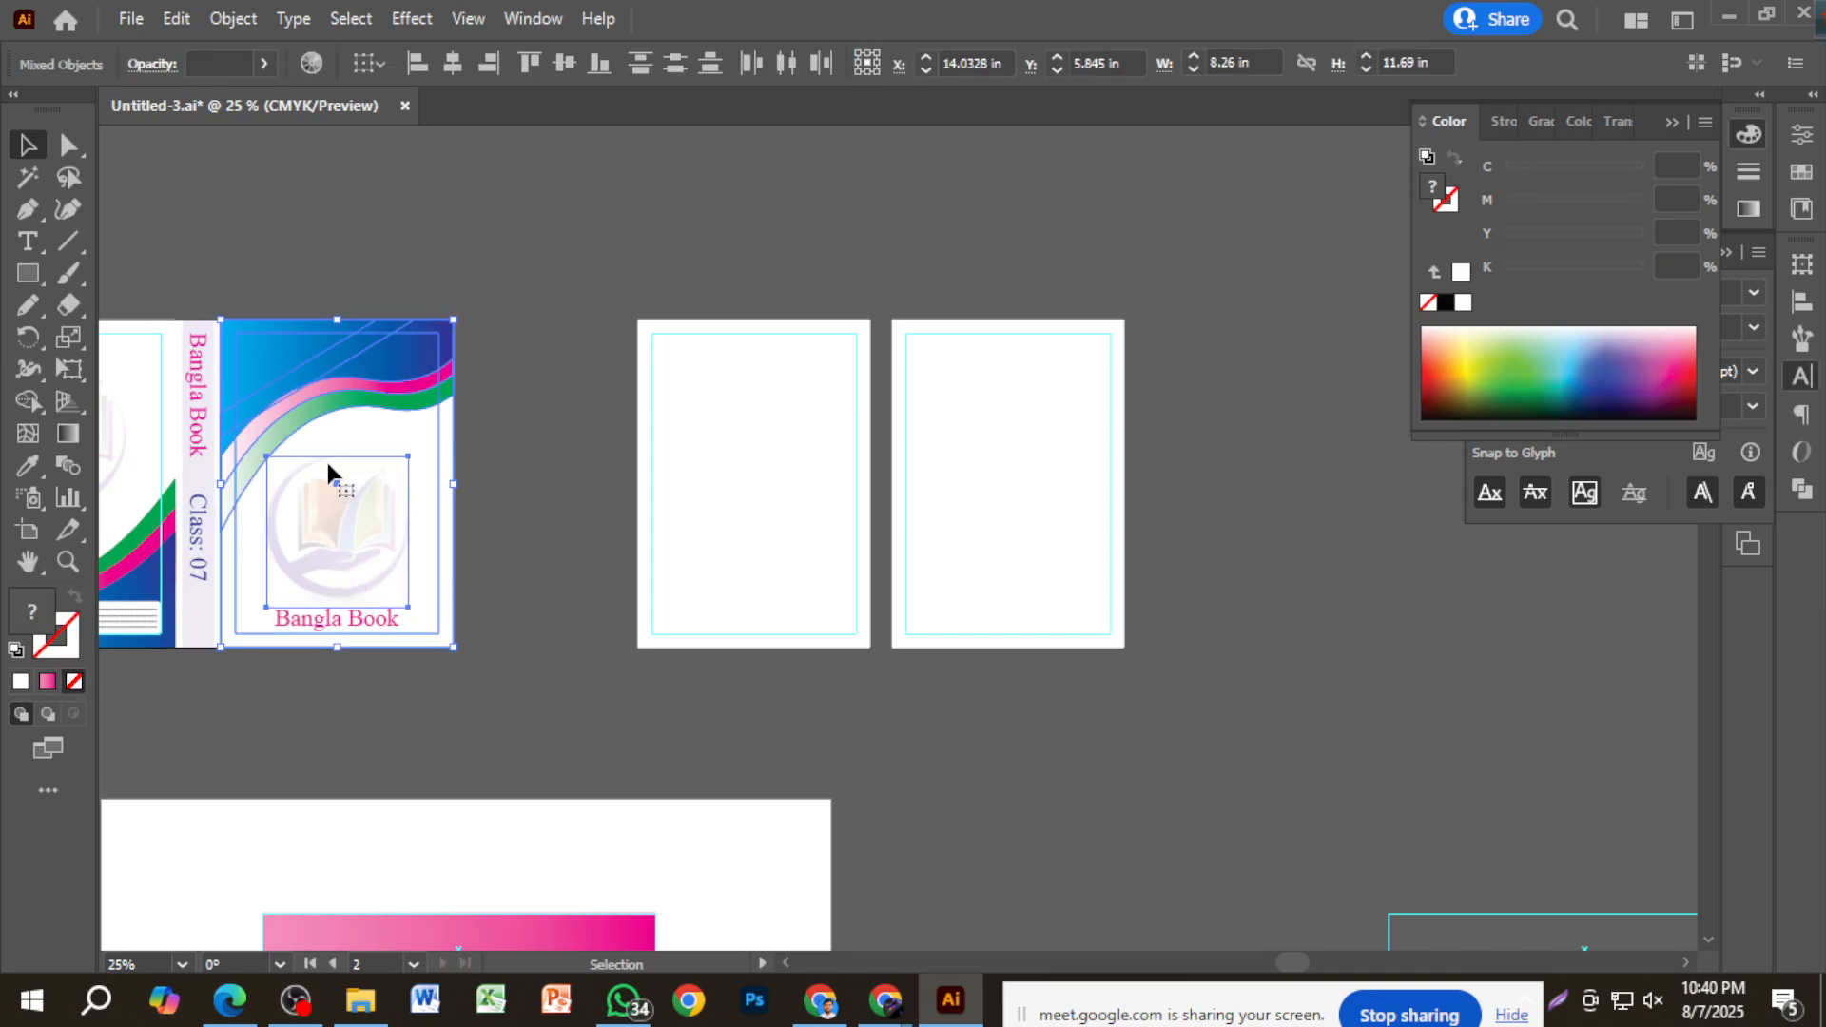
left_click_drag(362, 406, 1036, 367)
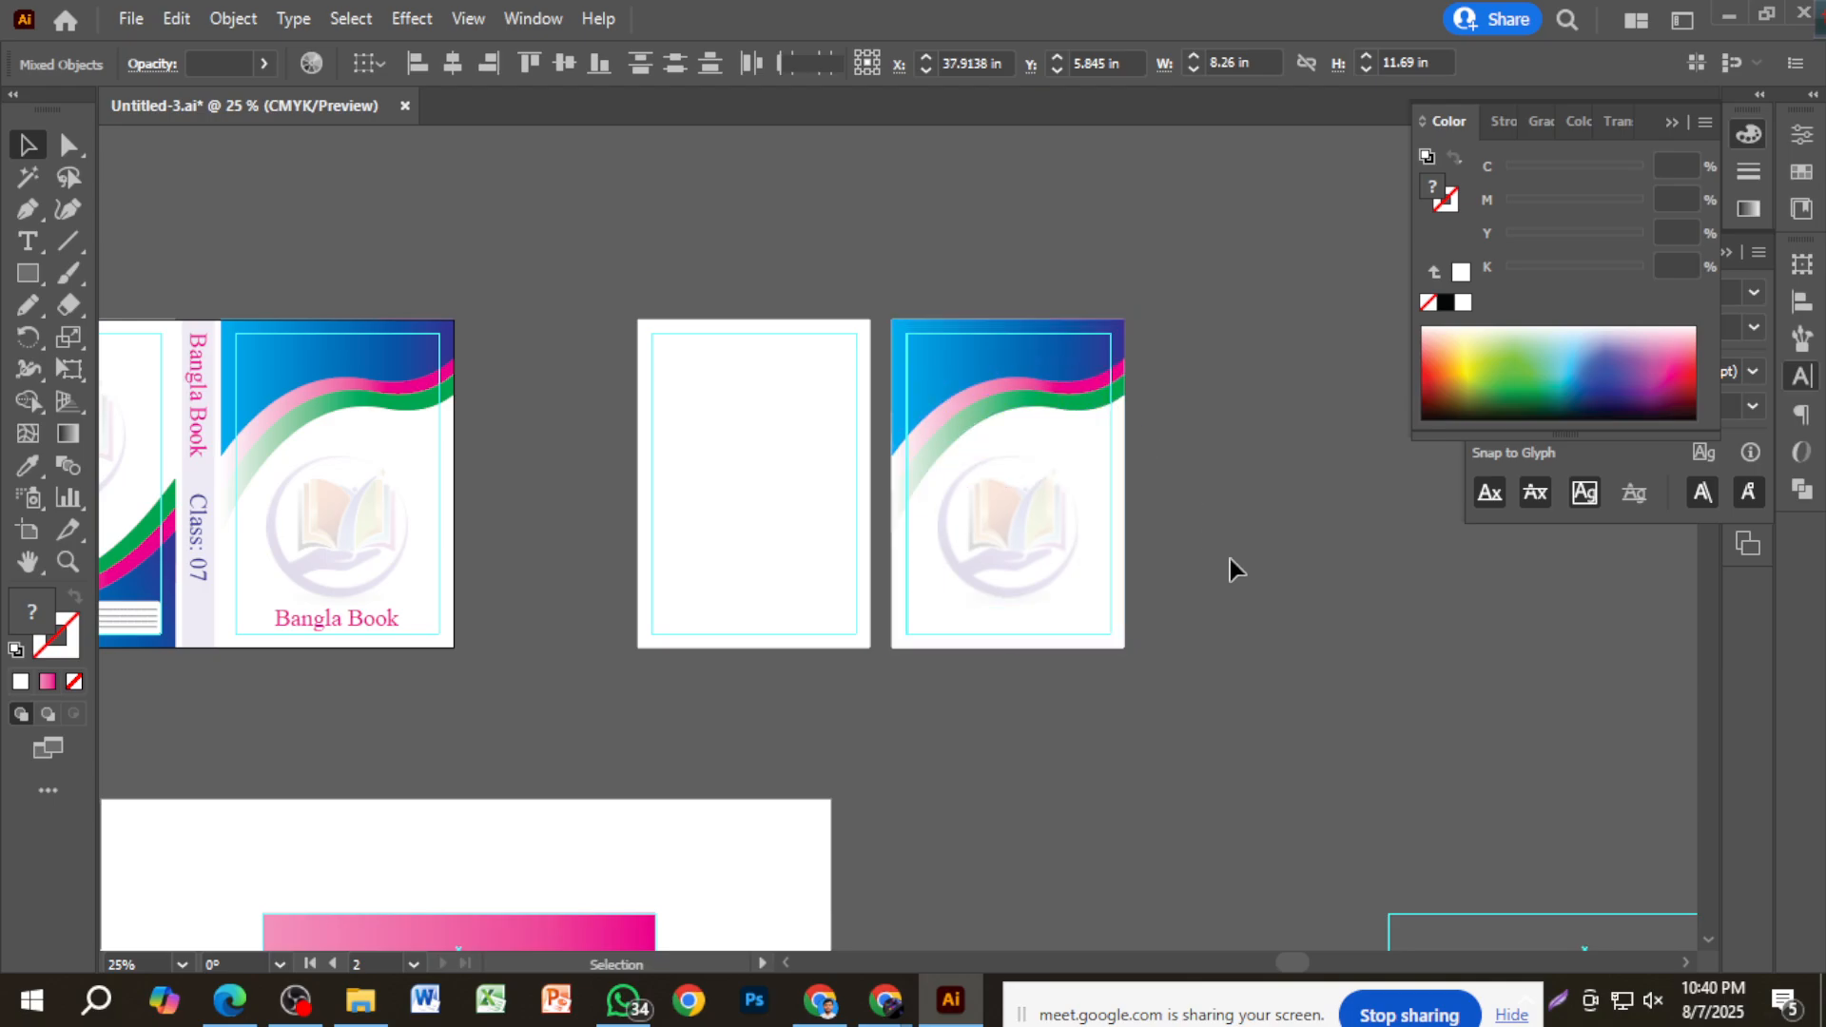
left_click(1230, 559)
Shrink the copied book logo and place it in the page's lower-right corner inside the margin guide.
scroll(1109, 603, "up", 2)
left_click(805, 500)
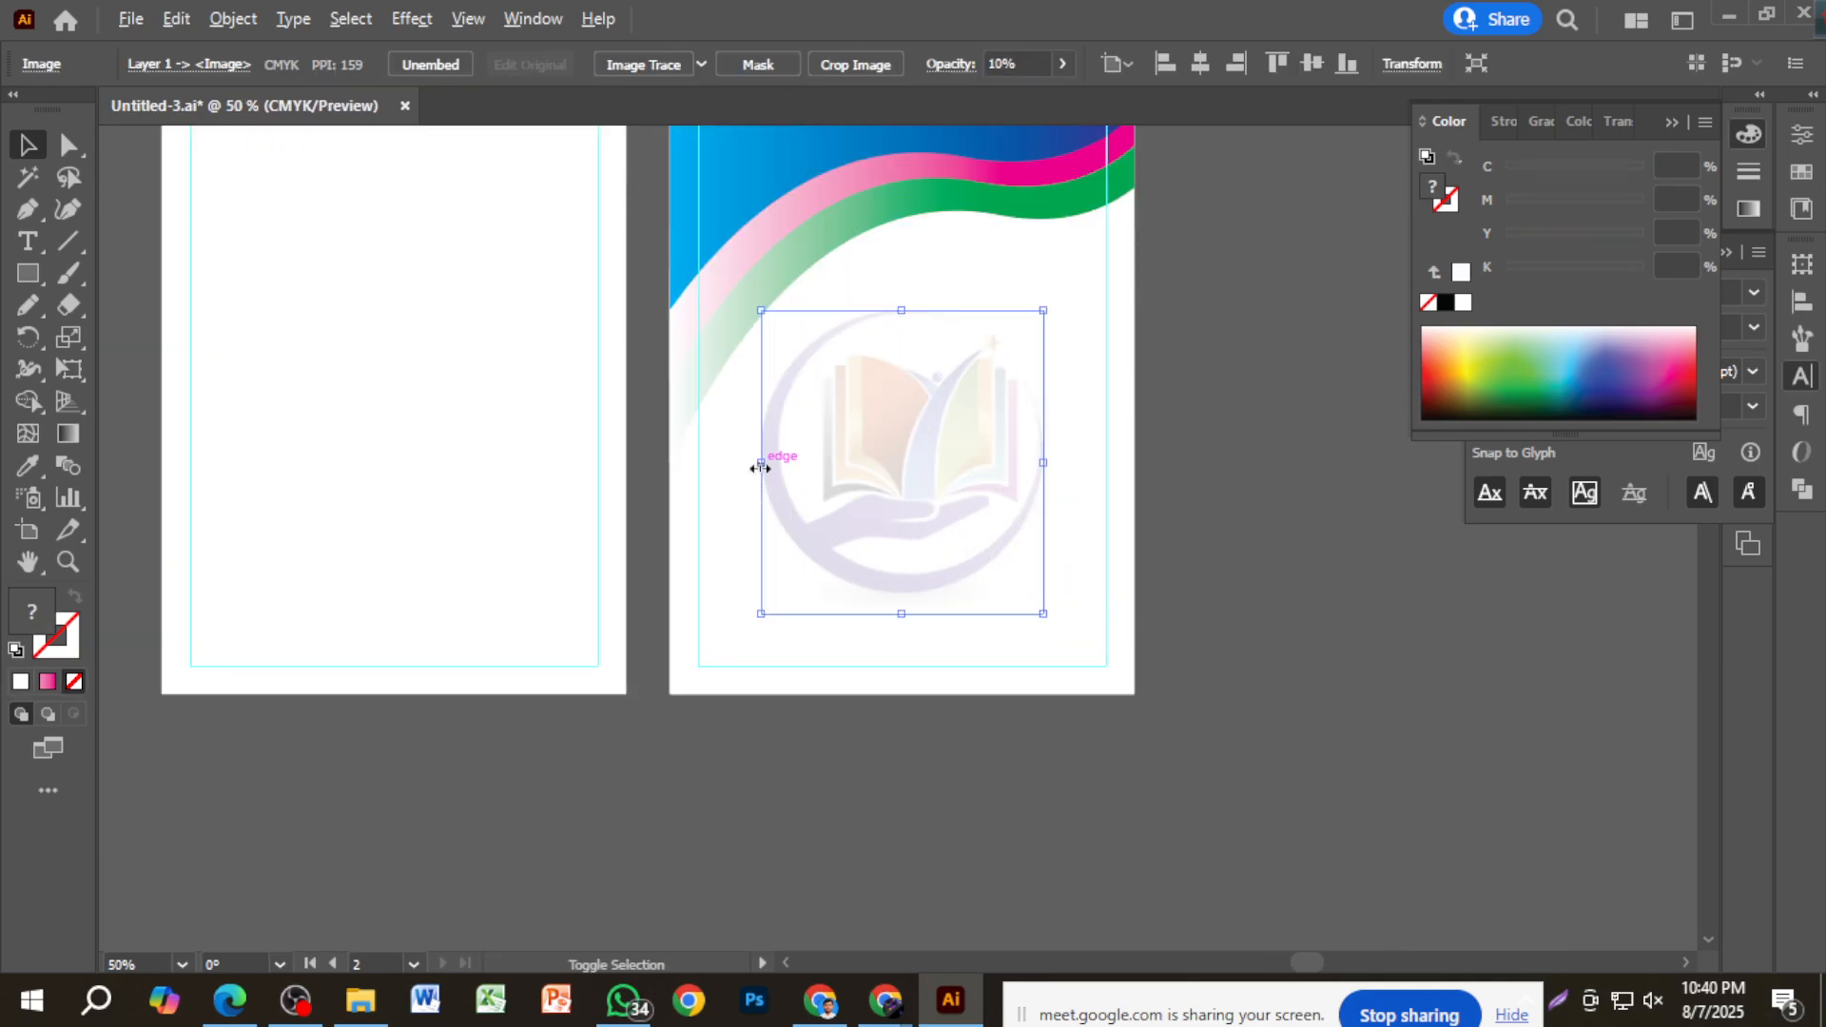
left_click_drag(761, 467, 1023, 628)
left_click(1225, 624)
scroll(1228, 630, "down", 2)
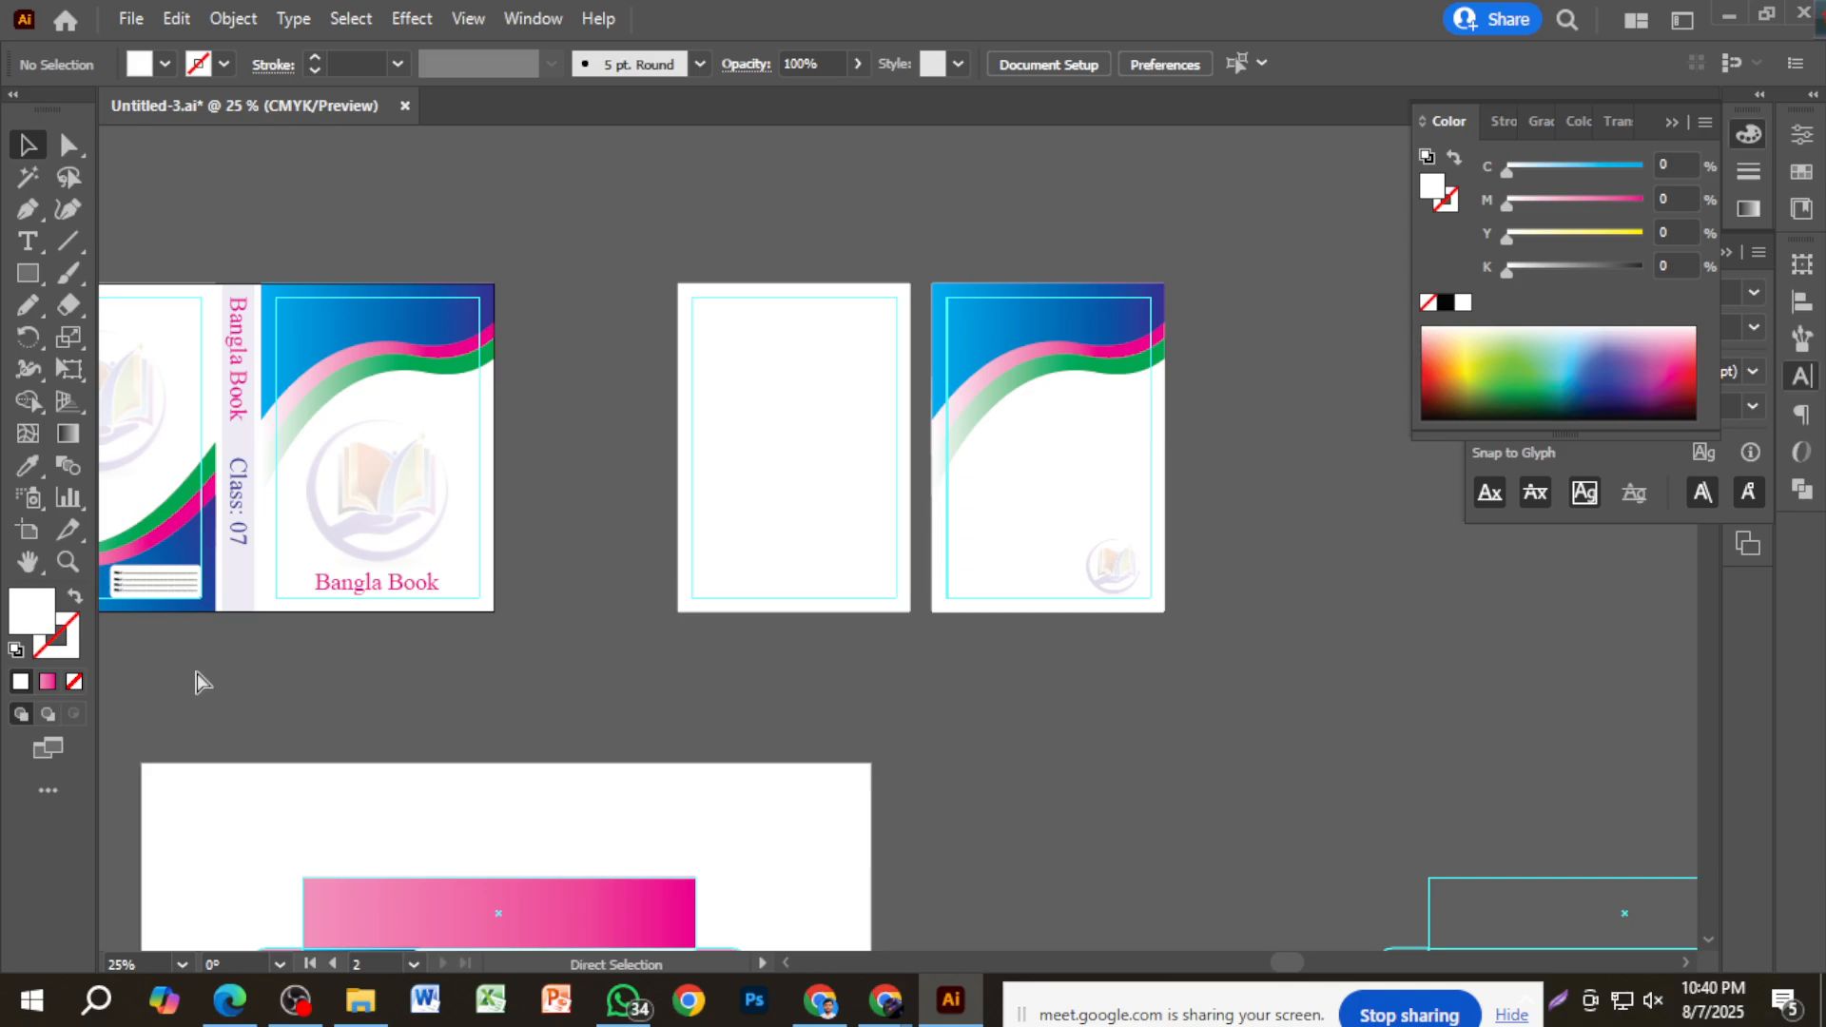
Copy the back cover's white rounded panel with its four Name lines onto the wave artwork of the new page.
left_click_drag(198, 681, 522, 656)
scroll(514, 665, "up", 3)
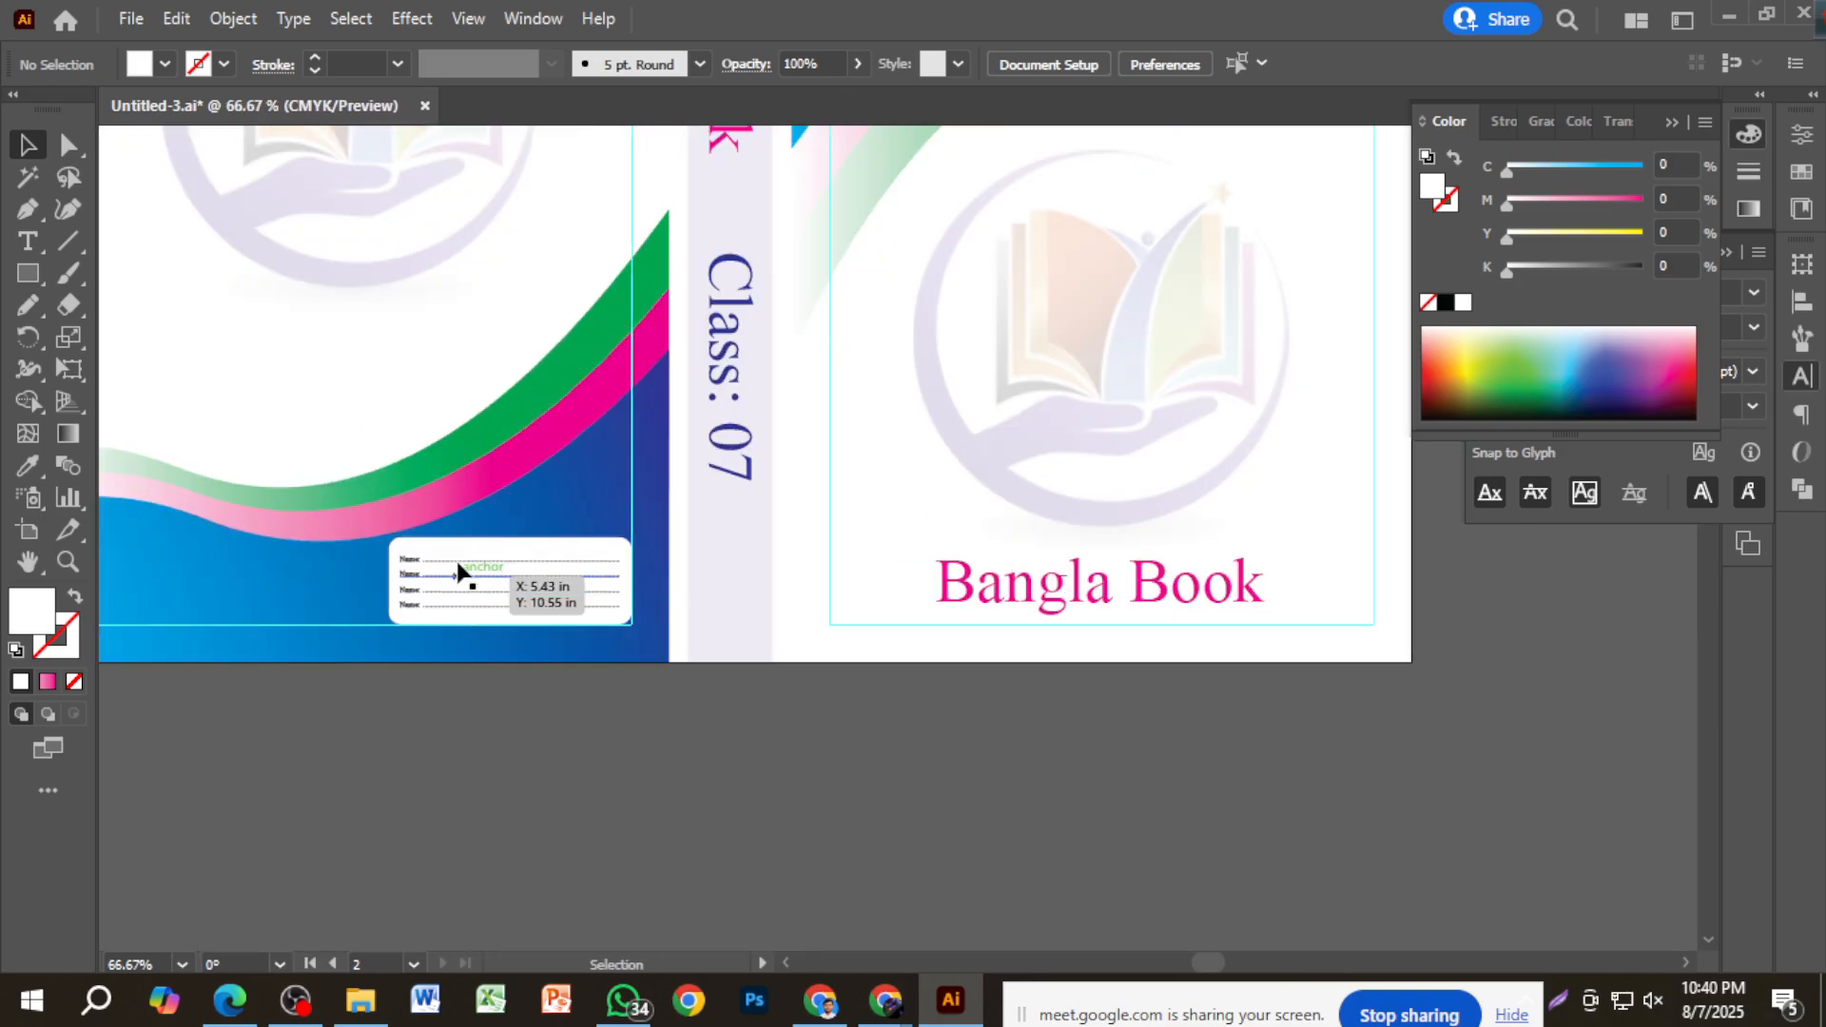
scroll(461, 570, "up", 3)
left_click(447, 575)
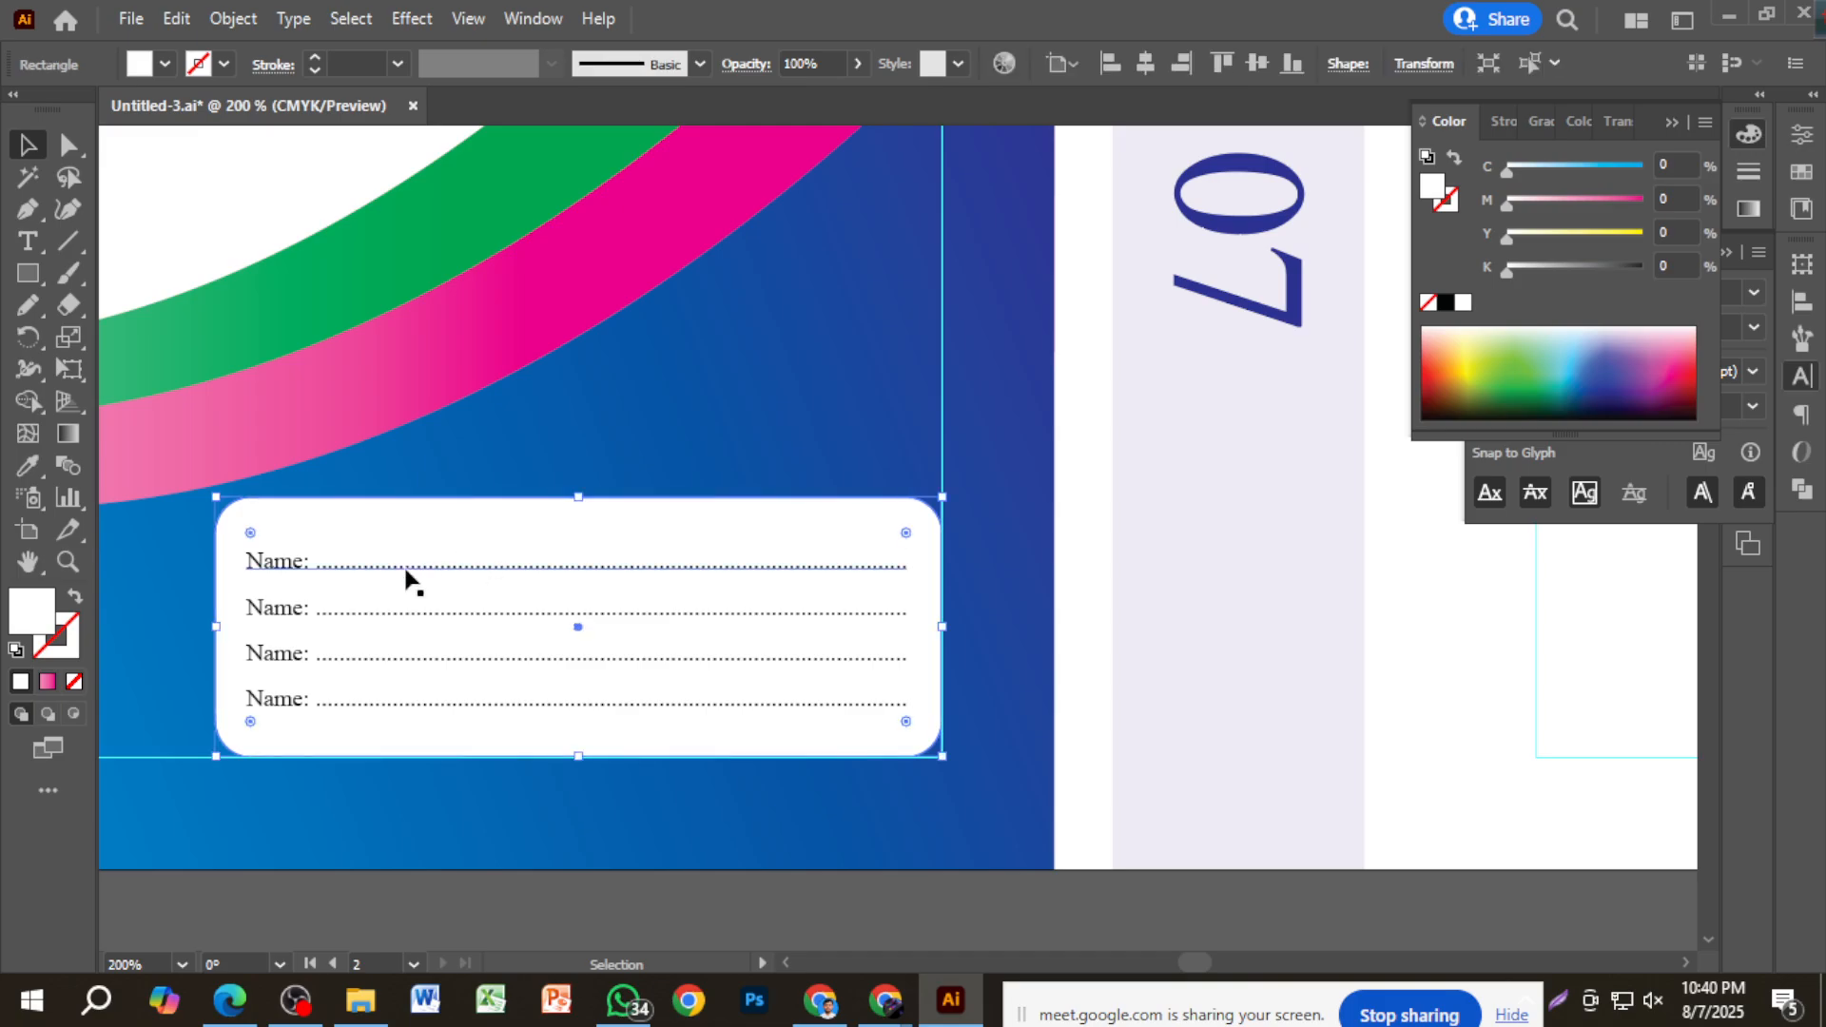
left_click(293, 568, "shift")
left_click(298, 613, "shift")
left_click(302, 659, "shift")
left_click(290, 705, "shift")
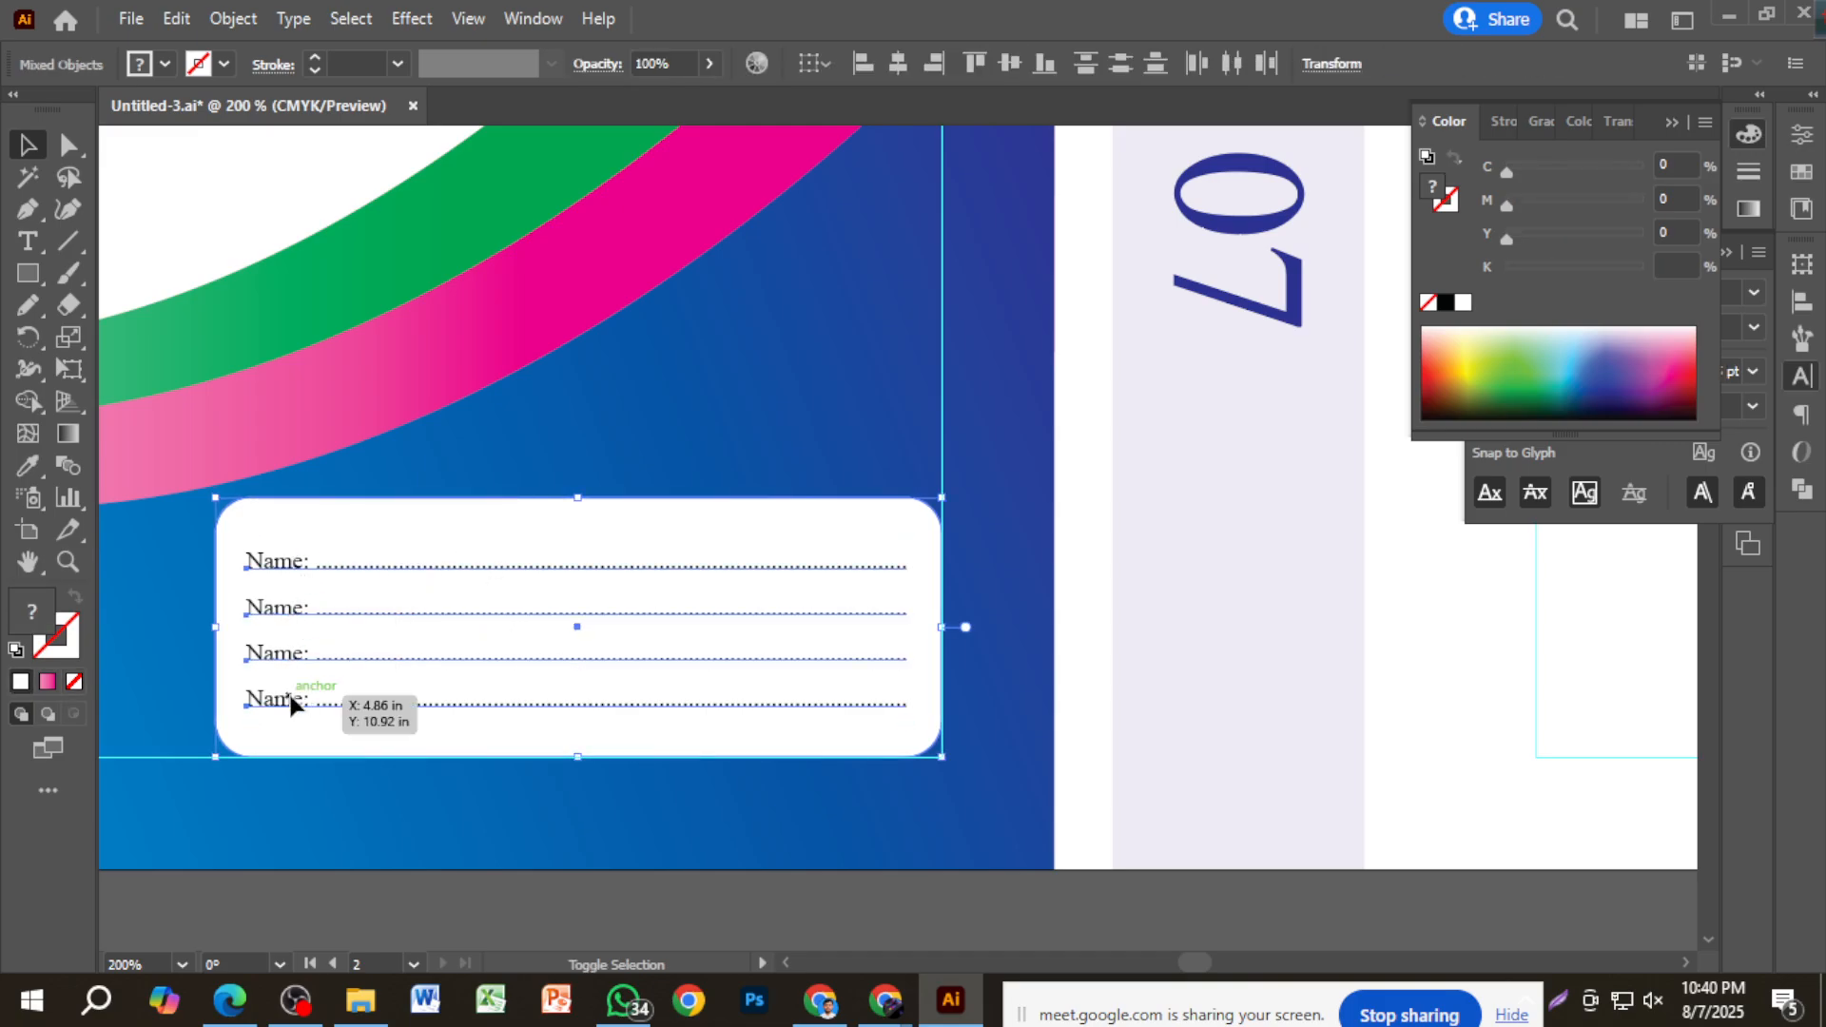
scroll(353, 714, "down", 4)
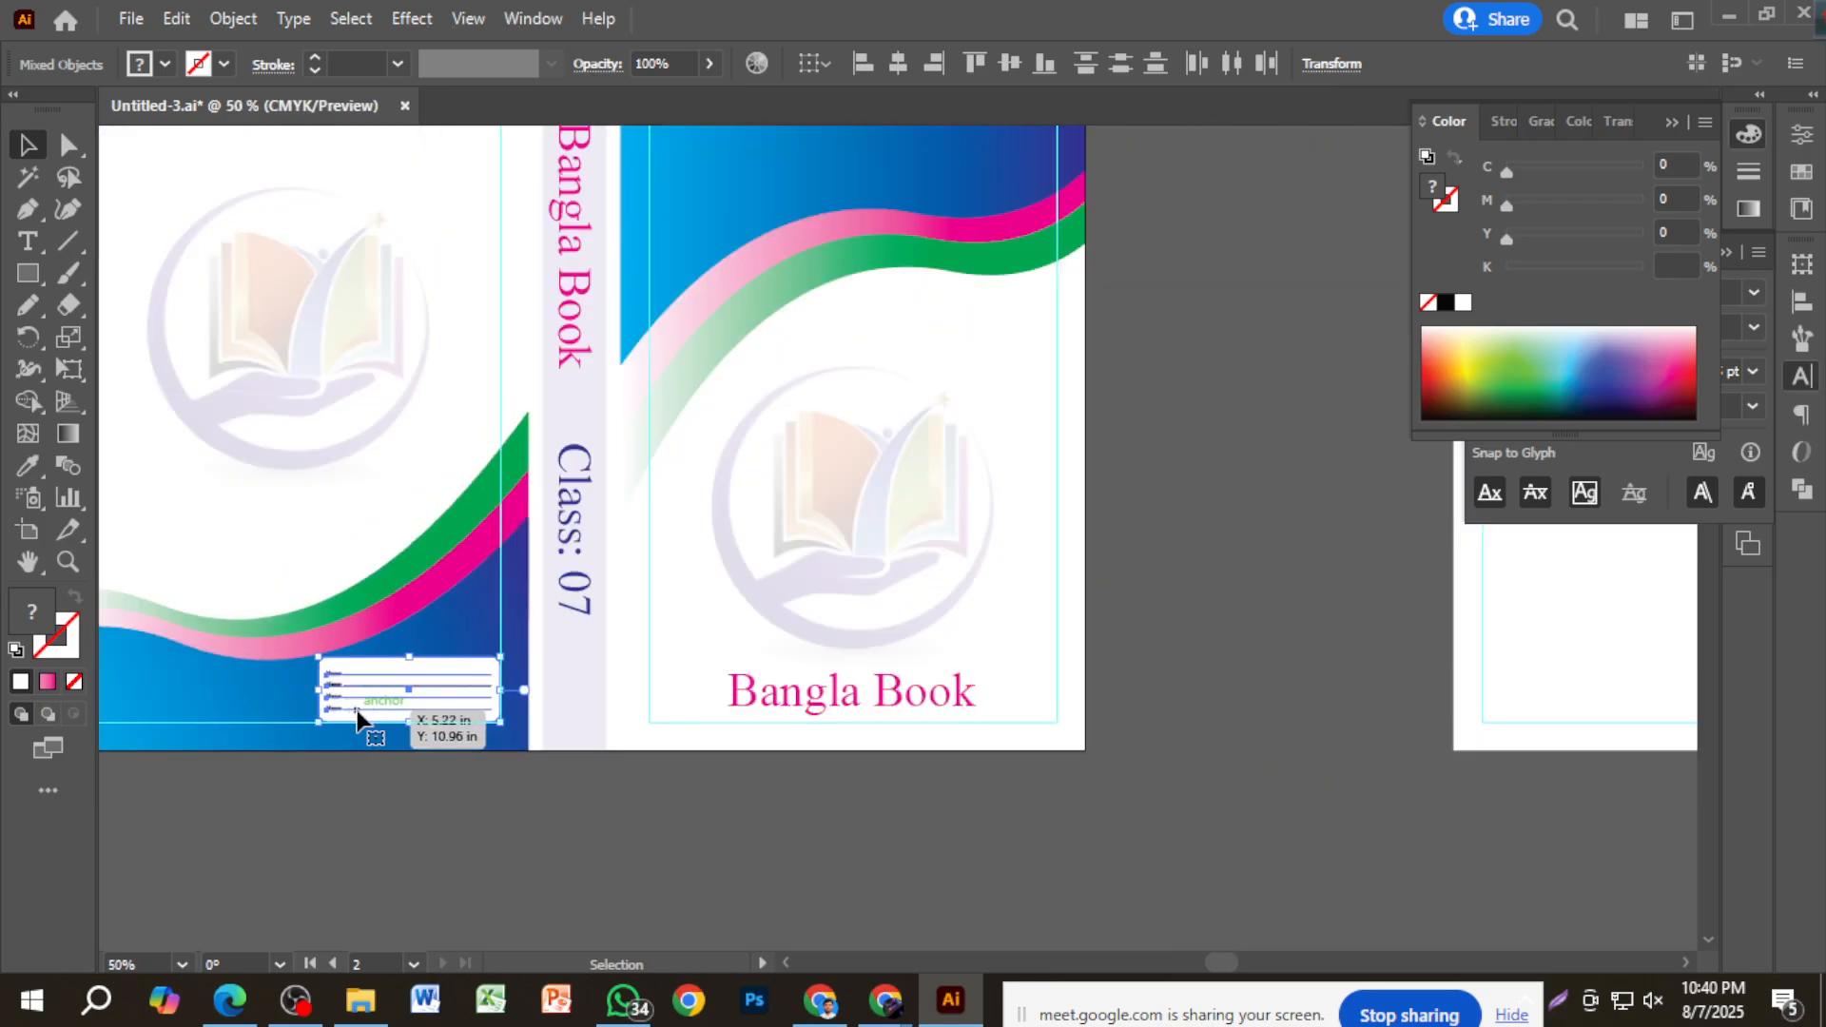
left_click_drag(356, 704, 1268, 687)
left_click_drag(1276, 758, 379, 786)
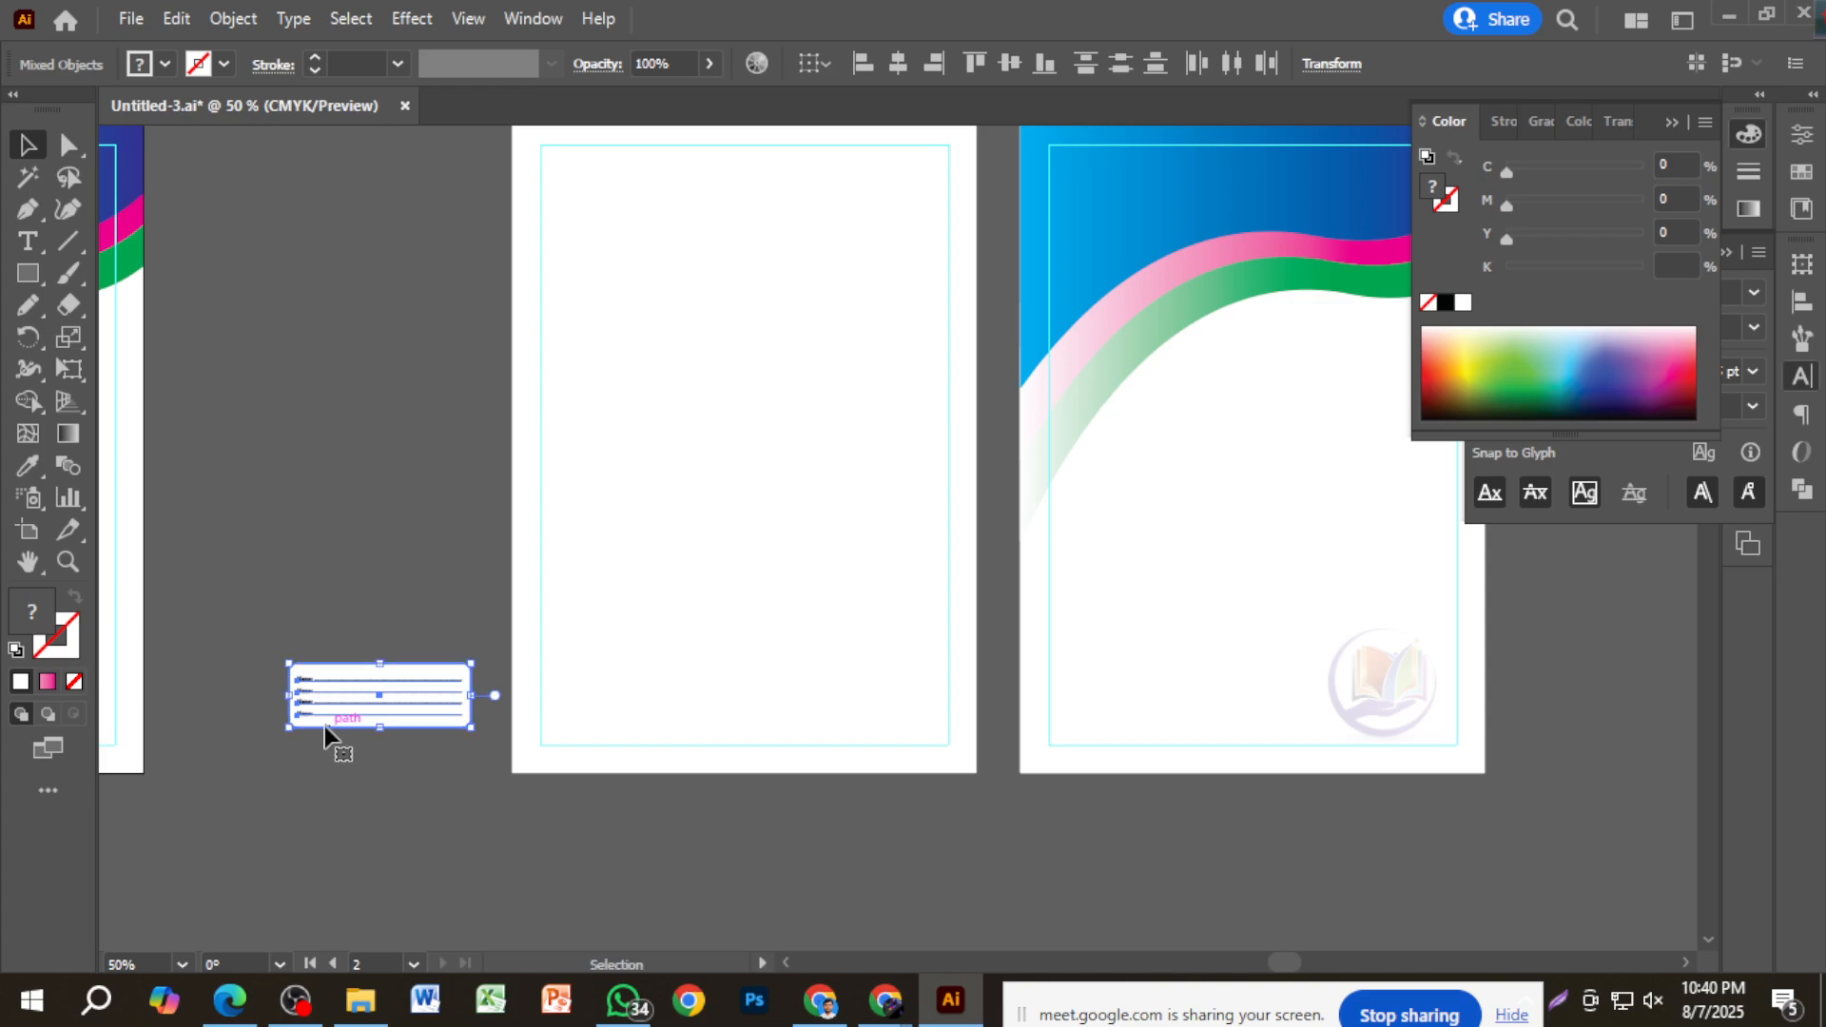
left_click_drag(323, 727, 881, 305)
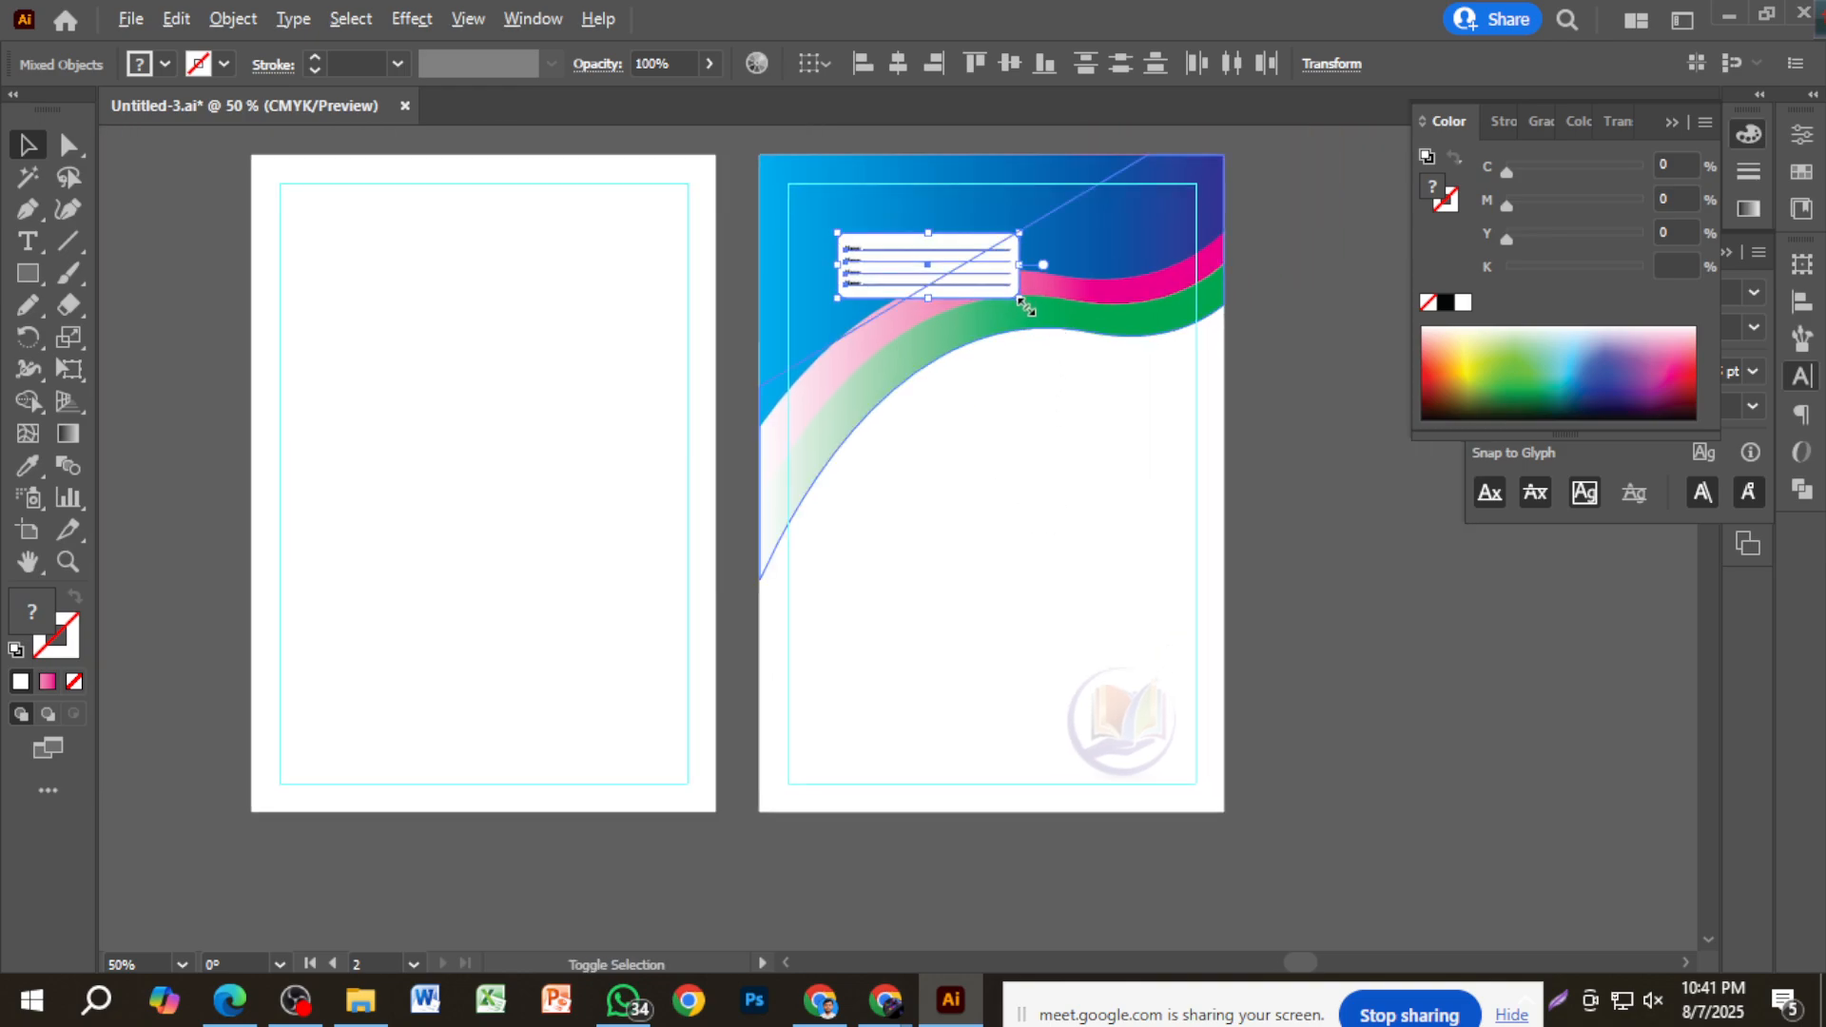
Enlarge the copied name panel and move it to the page's lower-left area beside the small logo.
left_click_drag(1021, 302, 1070, 323)
left_click_drag(977, 264, 975, 742)
left_click(1429, 735)
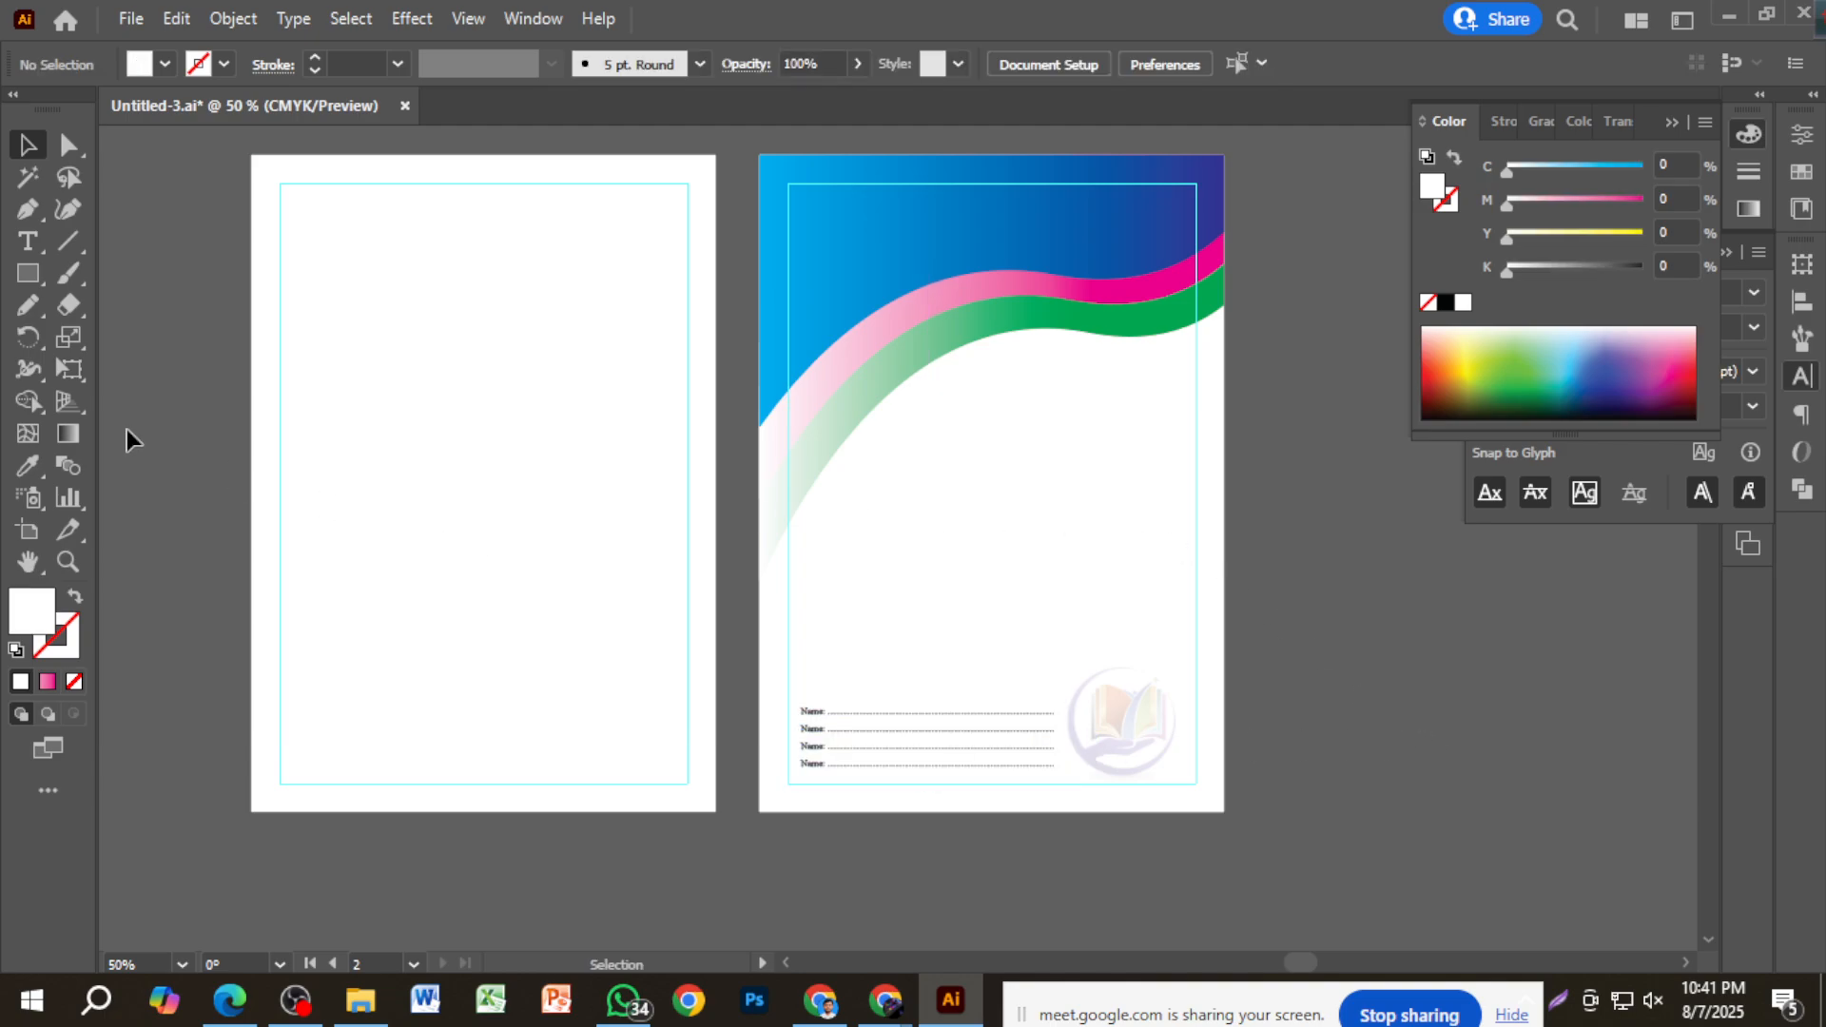
Add the point text "Boshundhara" in the white area below the waves.
left_click(28, 240)
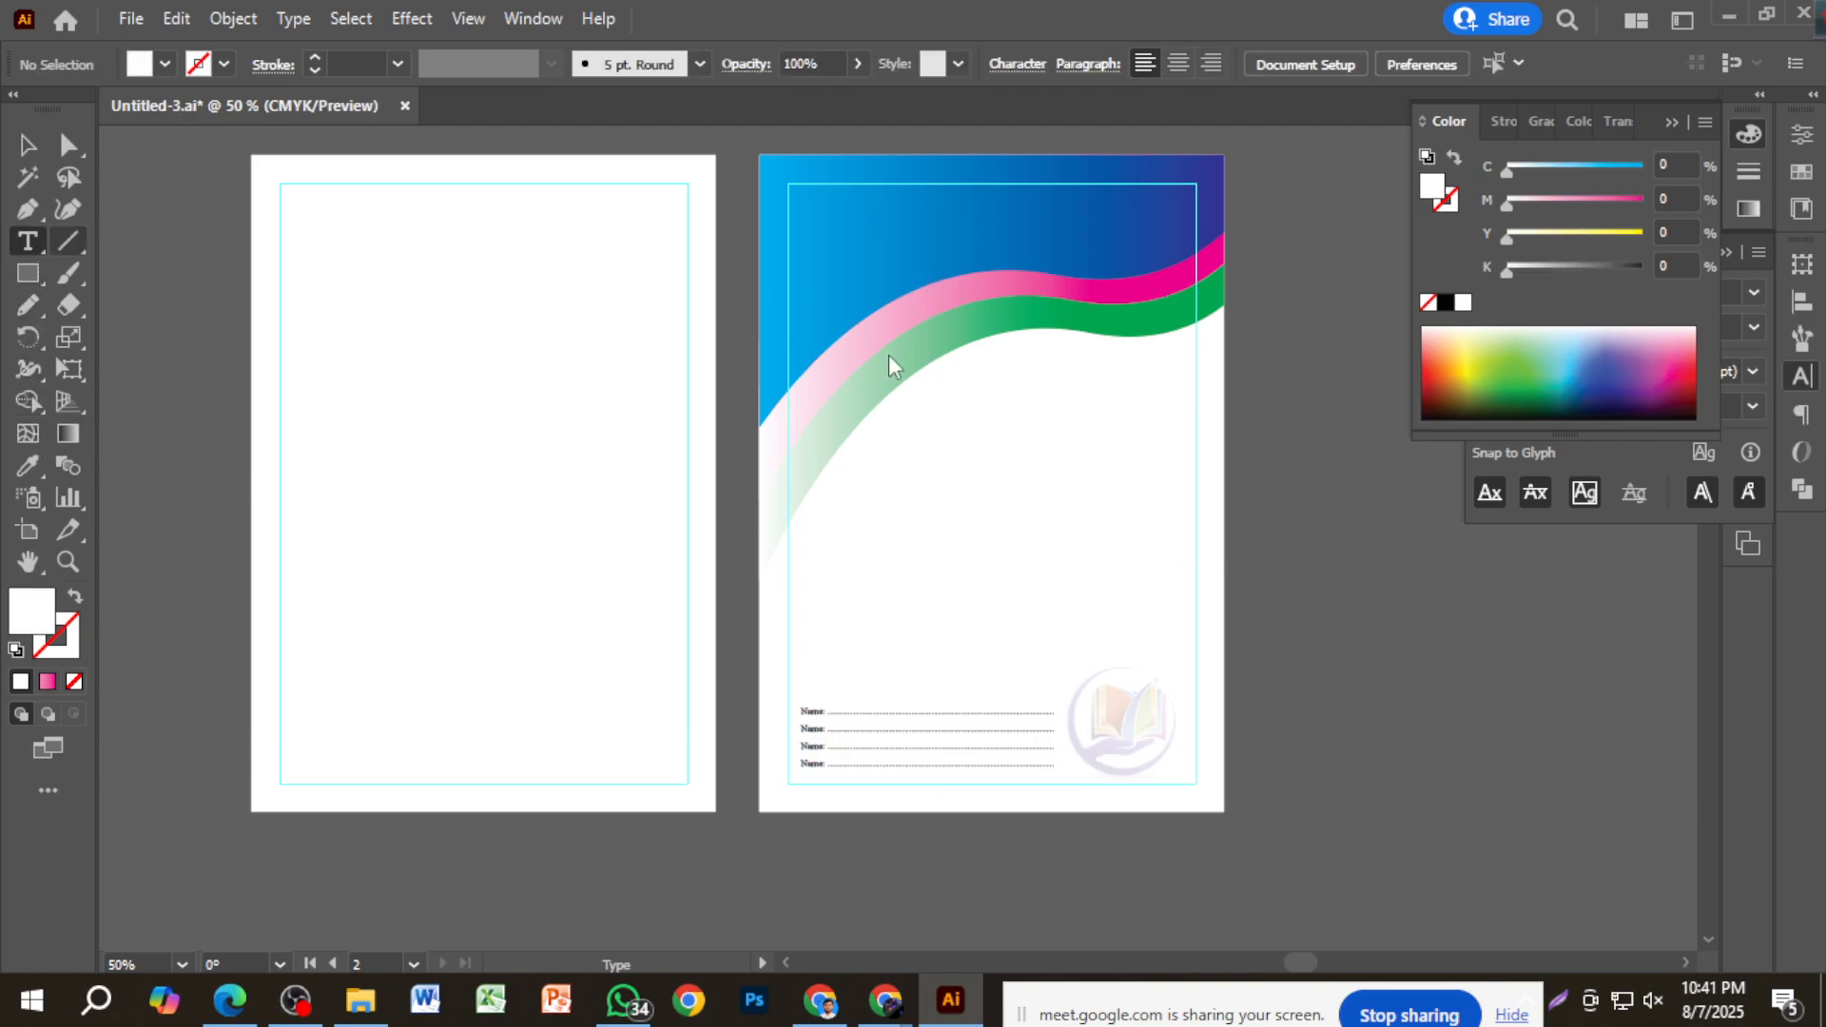
left_click(986, 447)
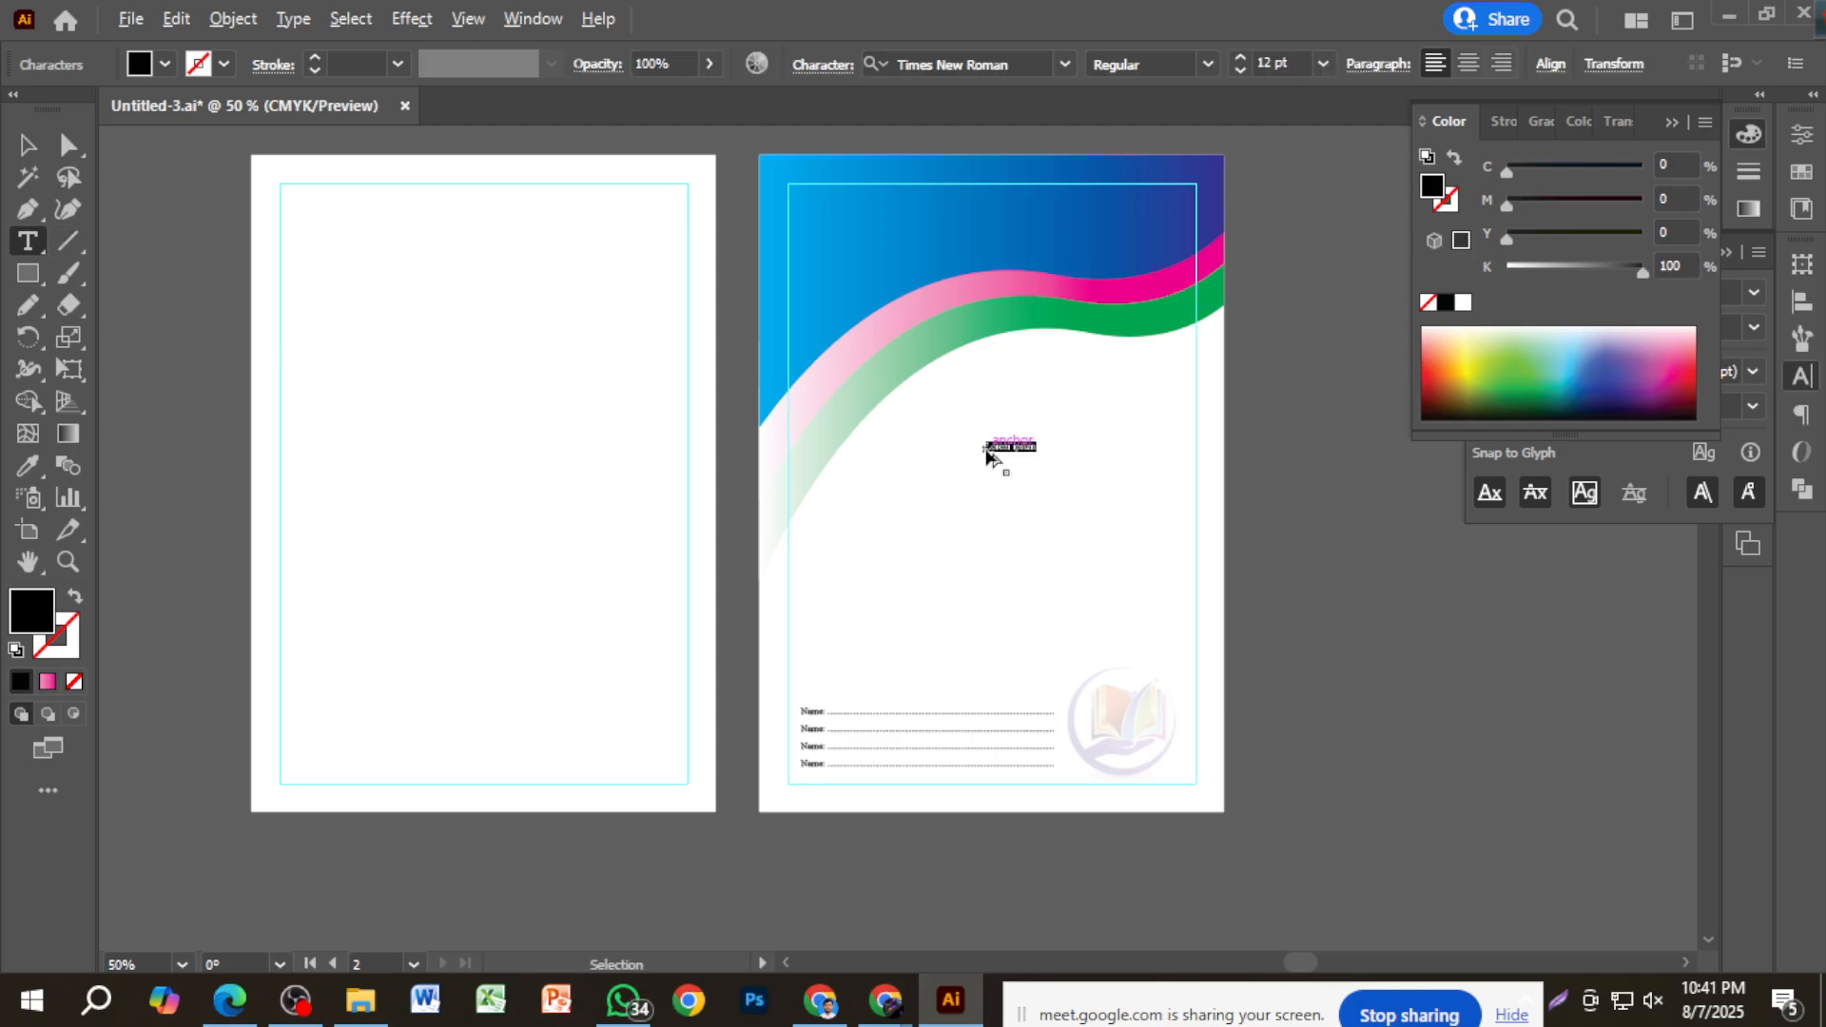
key("ctrl+=")
key("ctrl+=")
key("ctrl+=")
key("ctrl+=")
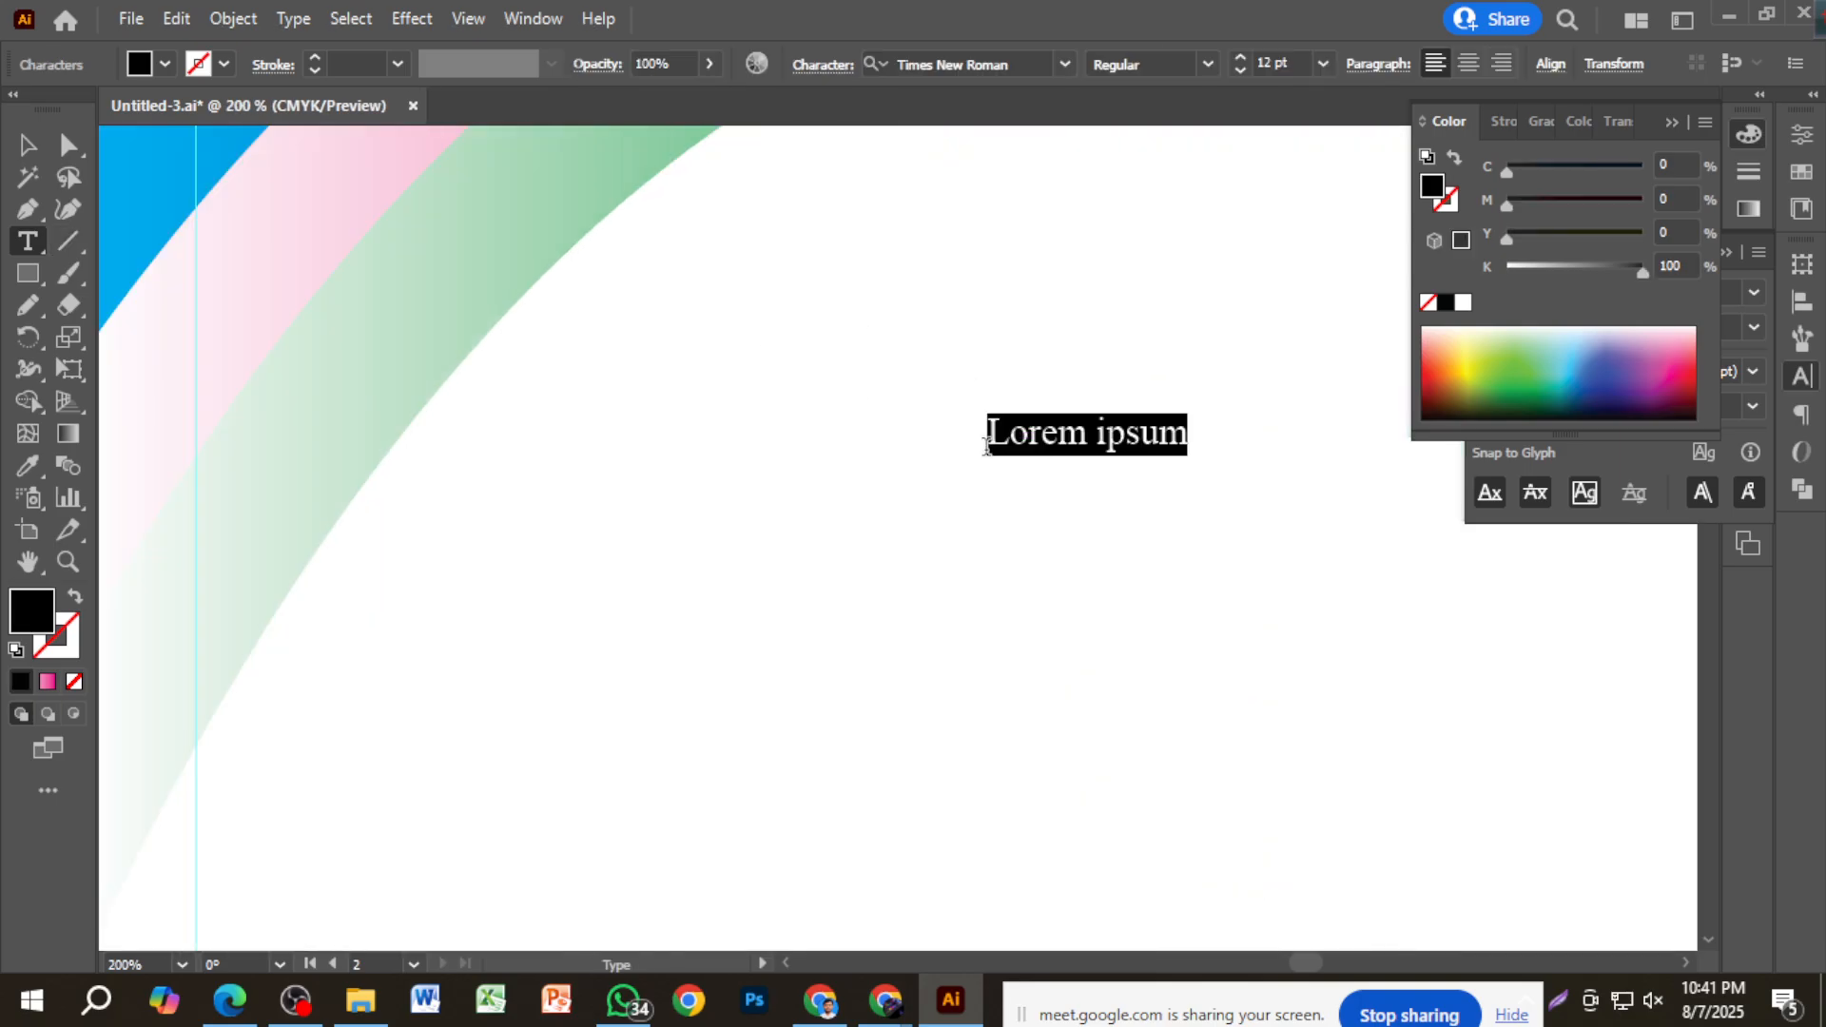
type("Boshundhara")
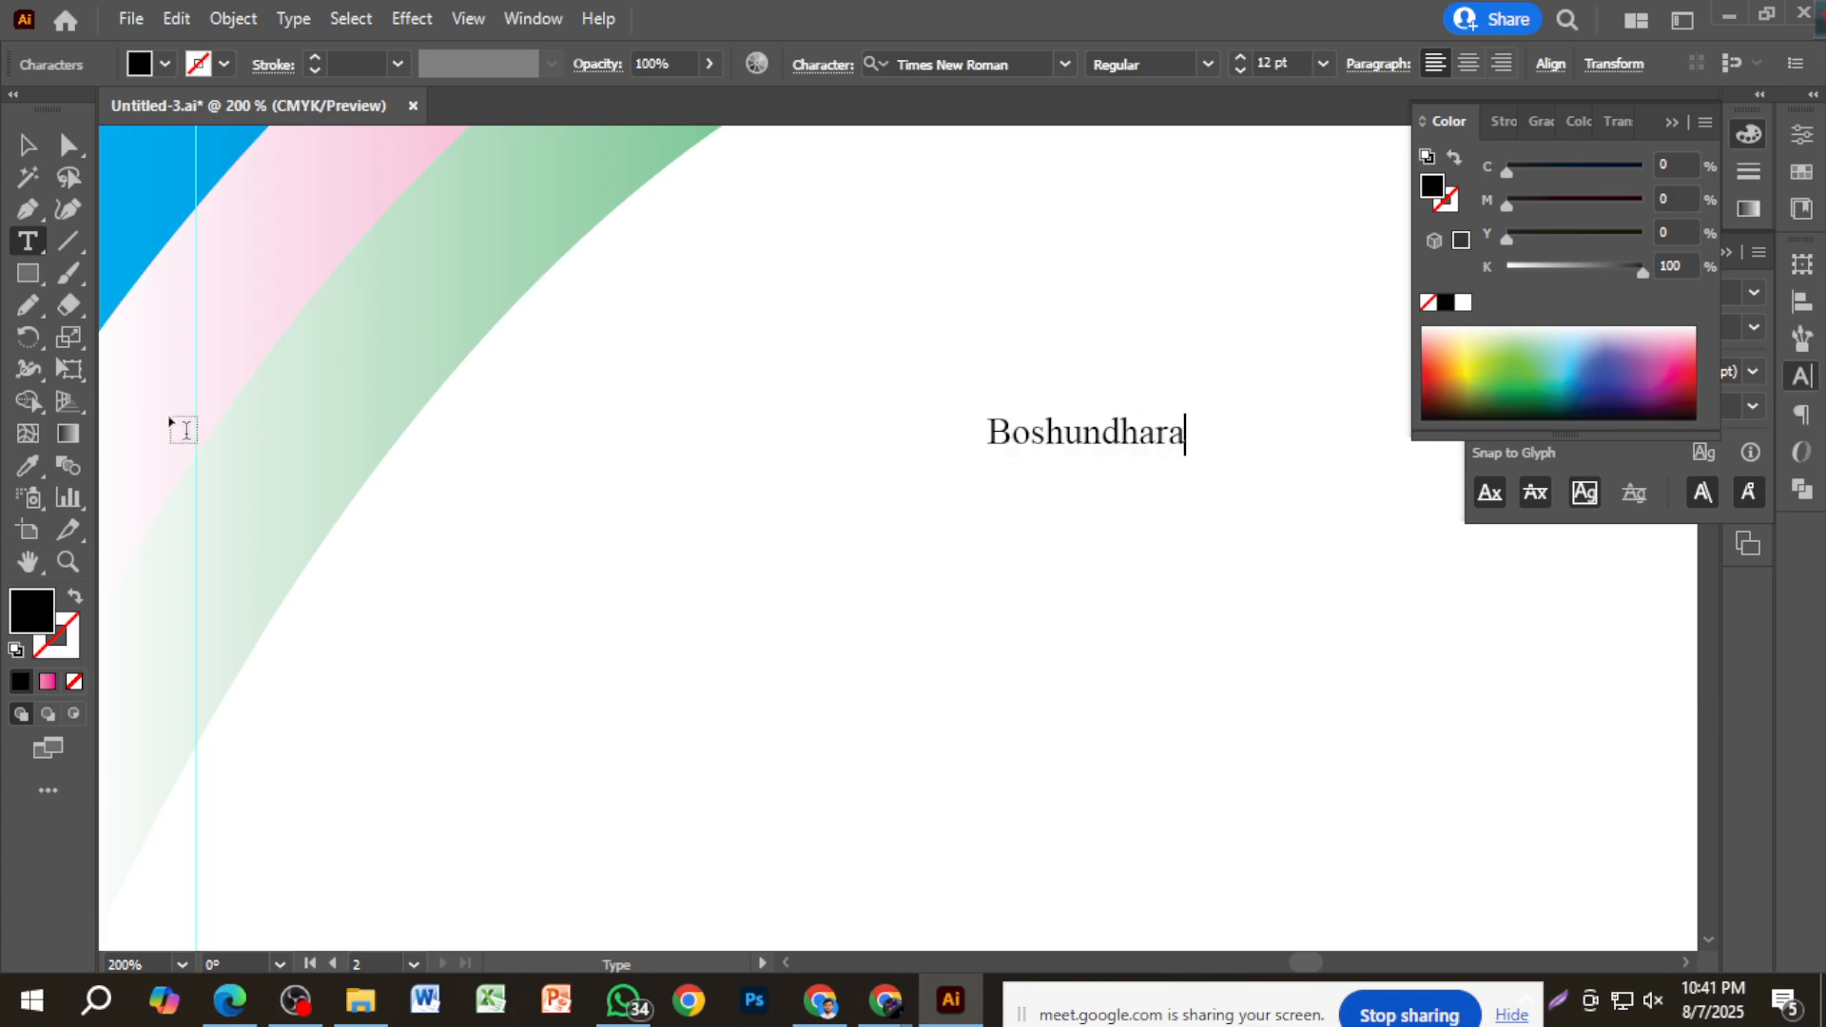
key("Escape")
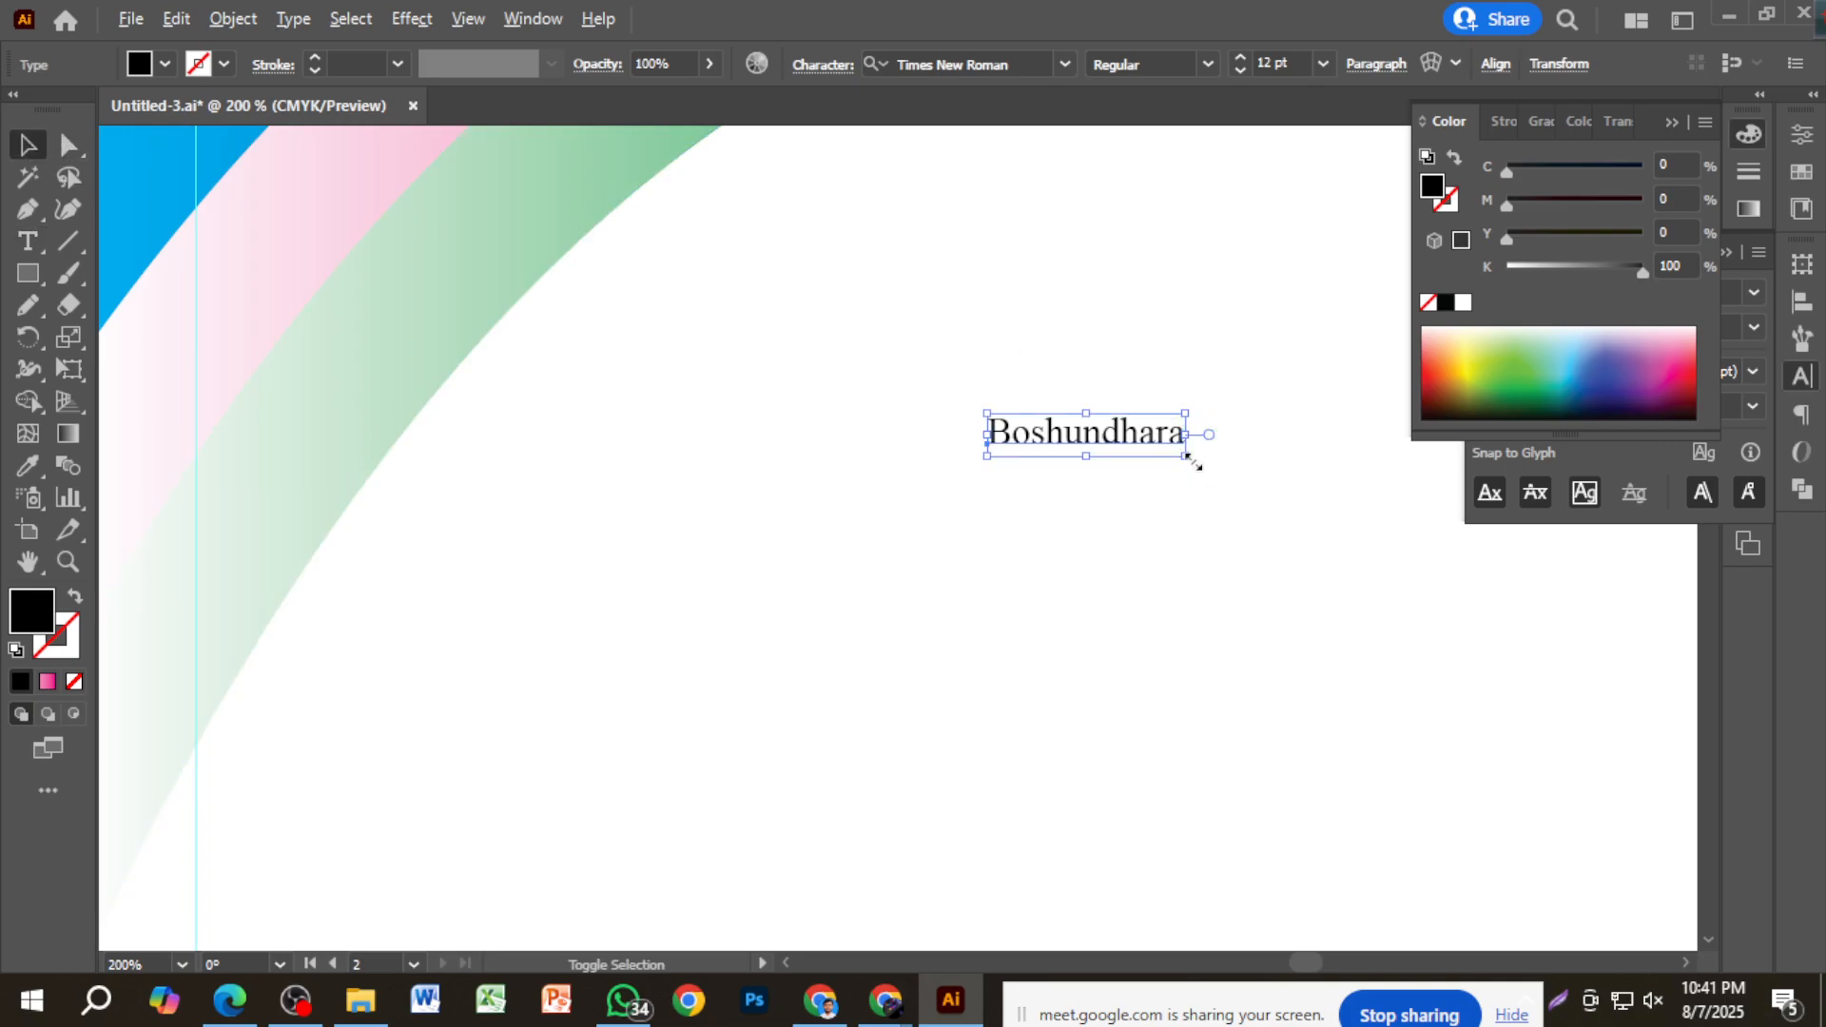
Scale the Boshundhara text up to about 67.6 pt and position it below the waves near the right margin guide.
left_click_drag(1196, 464, 863, 691)
scroll(1460, 712, "down", 2)
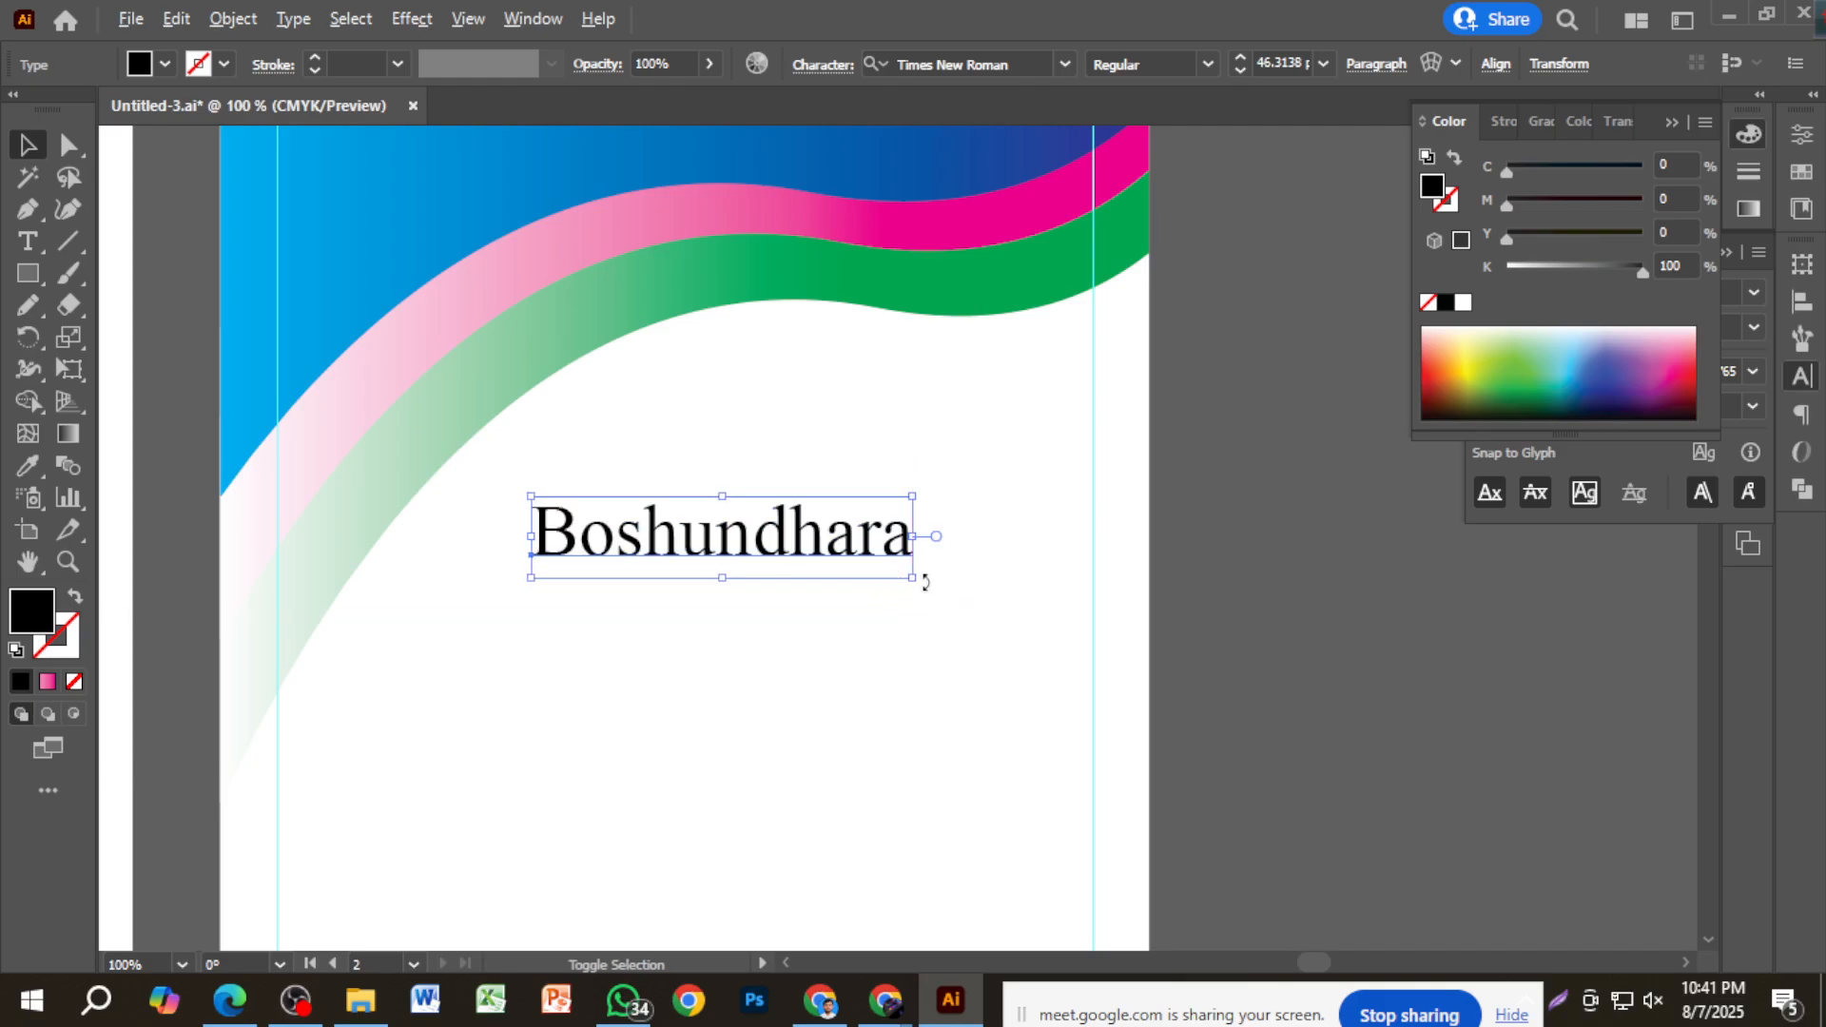
left_click_drag(926, 581, 999, 657)
left_click_drag(918, 534, 957, 514)
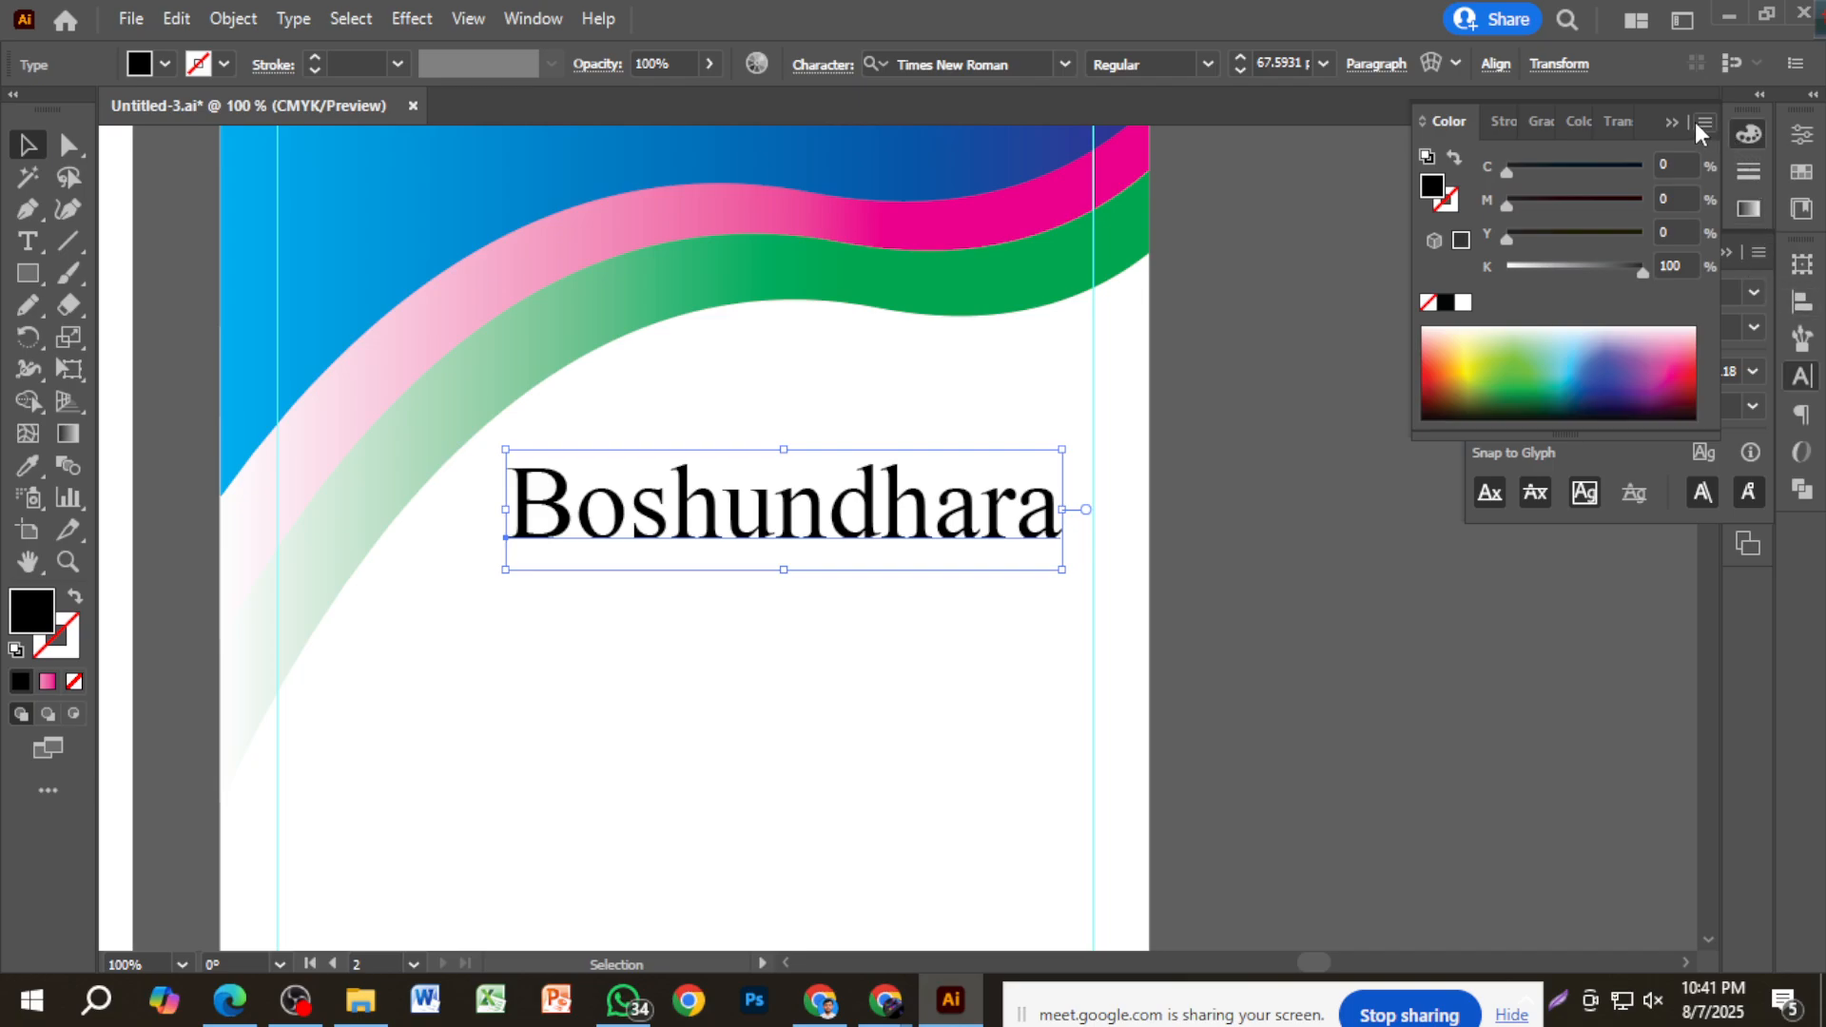
Set the Boshundhara text in Berlin Sans FB Demi Bold and align its end with the right margin guide.
left_click(1670, 123)
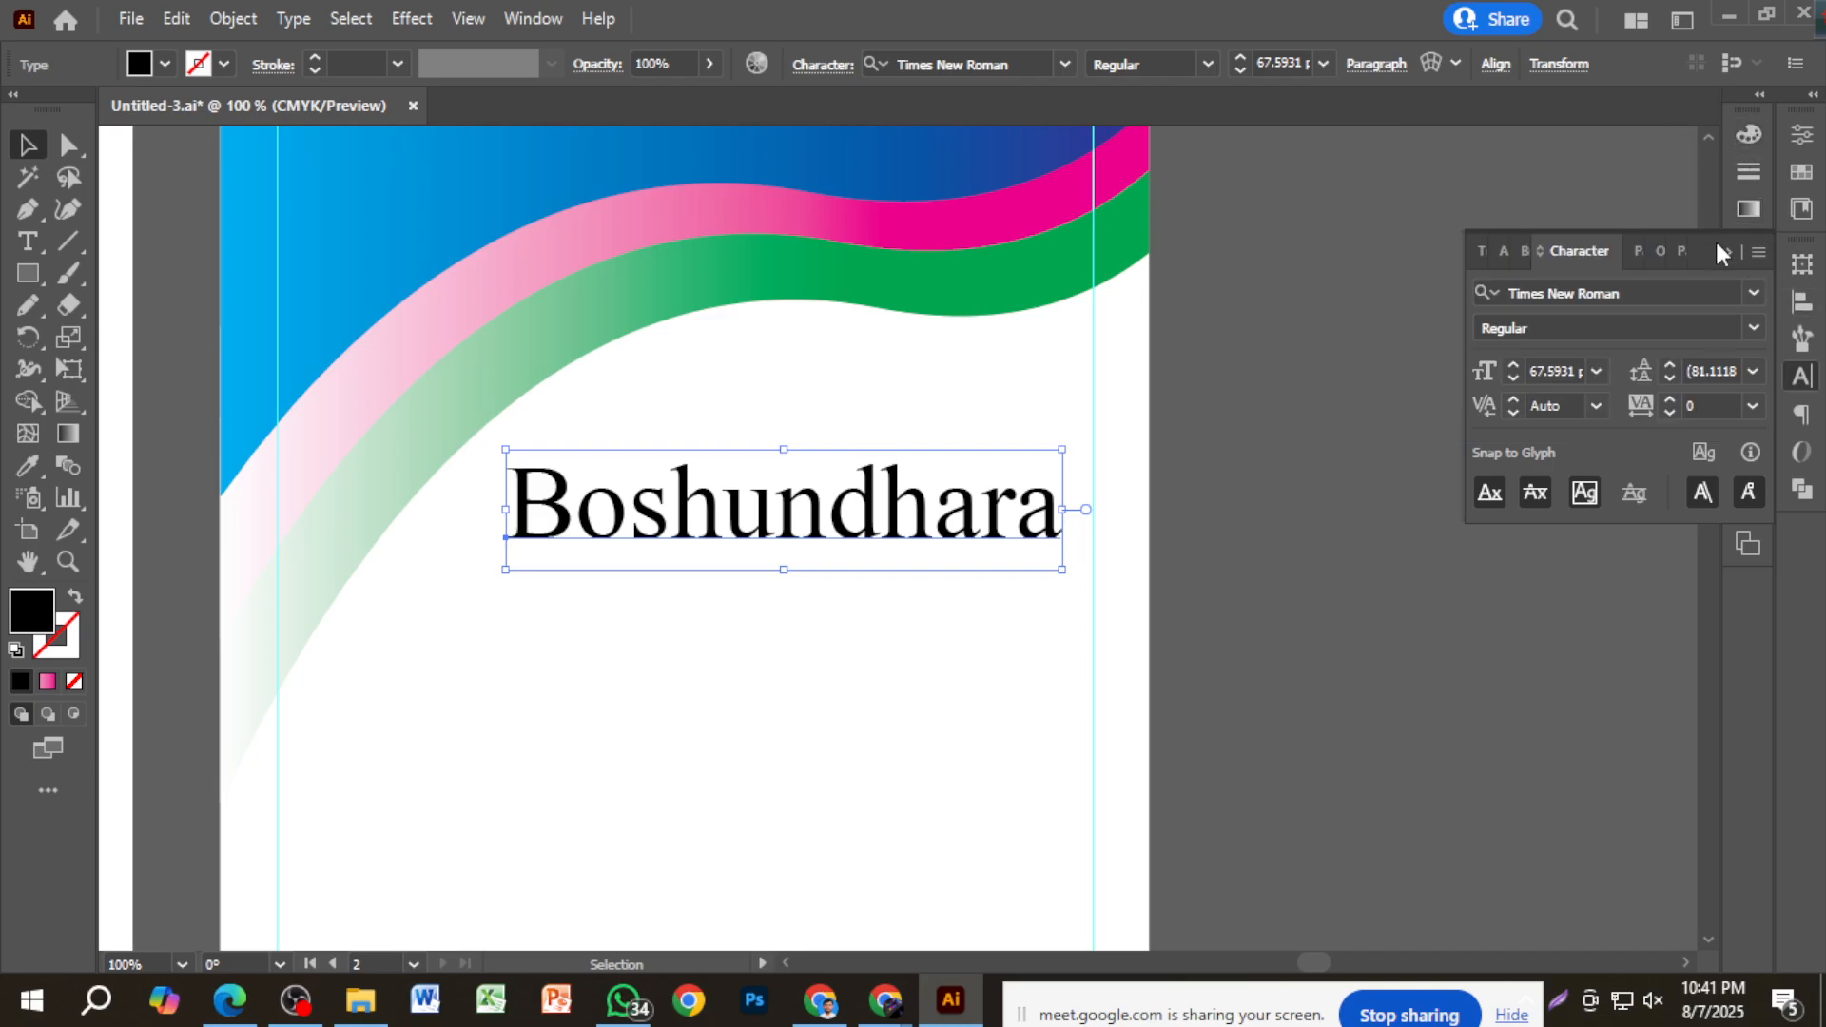
left_click(1753, 294)
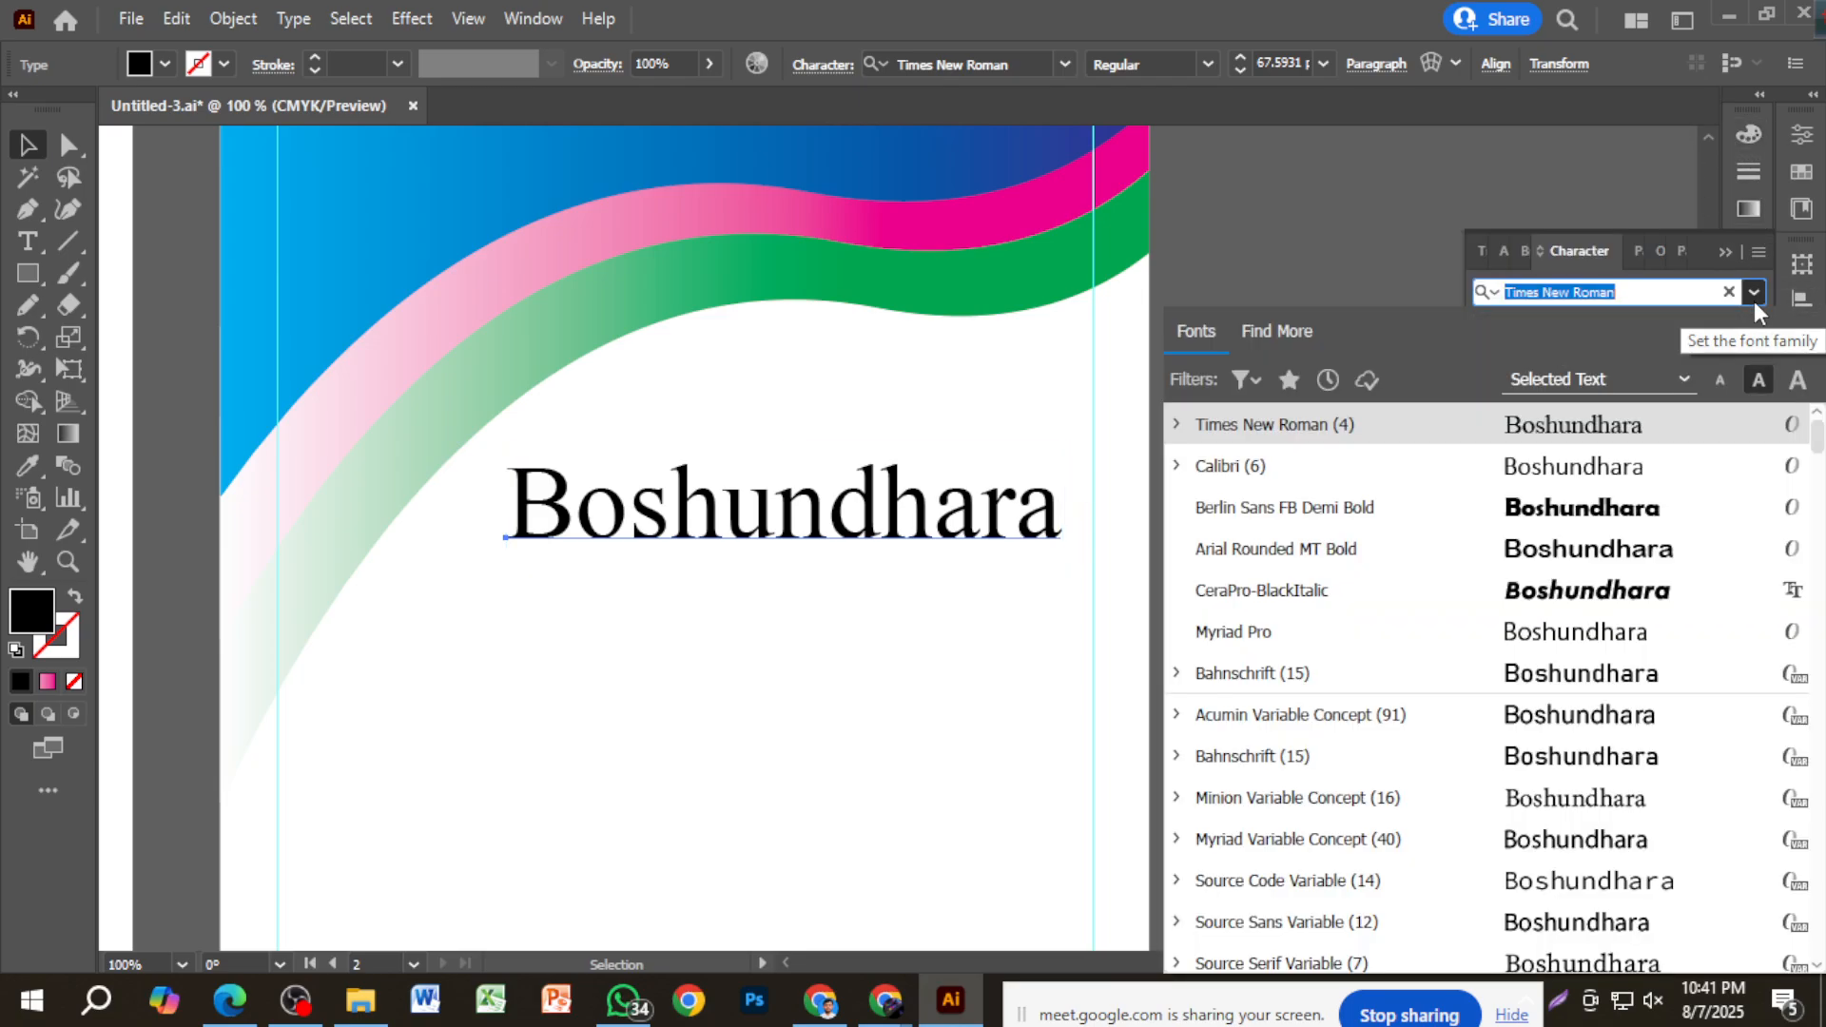
left_click(1635, 521)
left_click_drag(1027, 523, 987, 520)
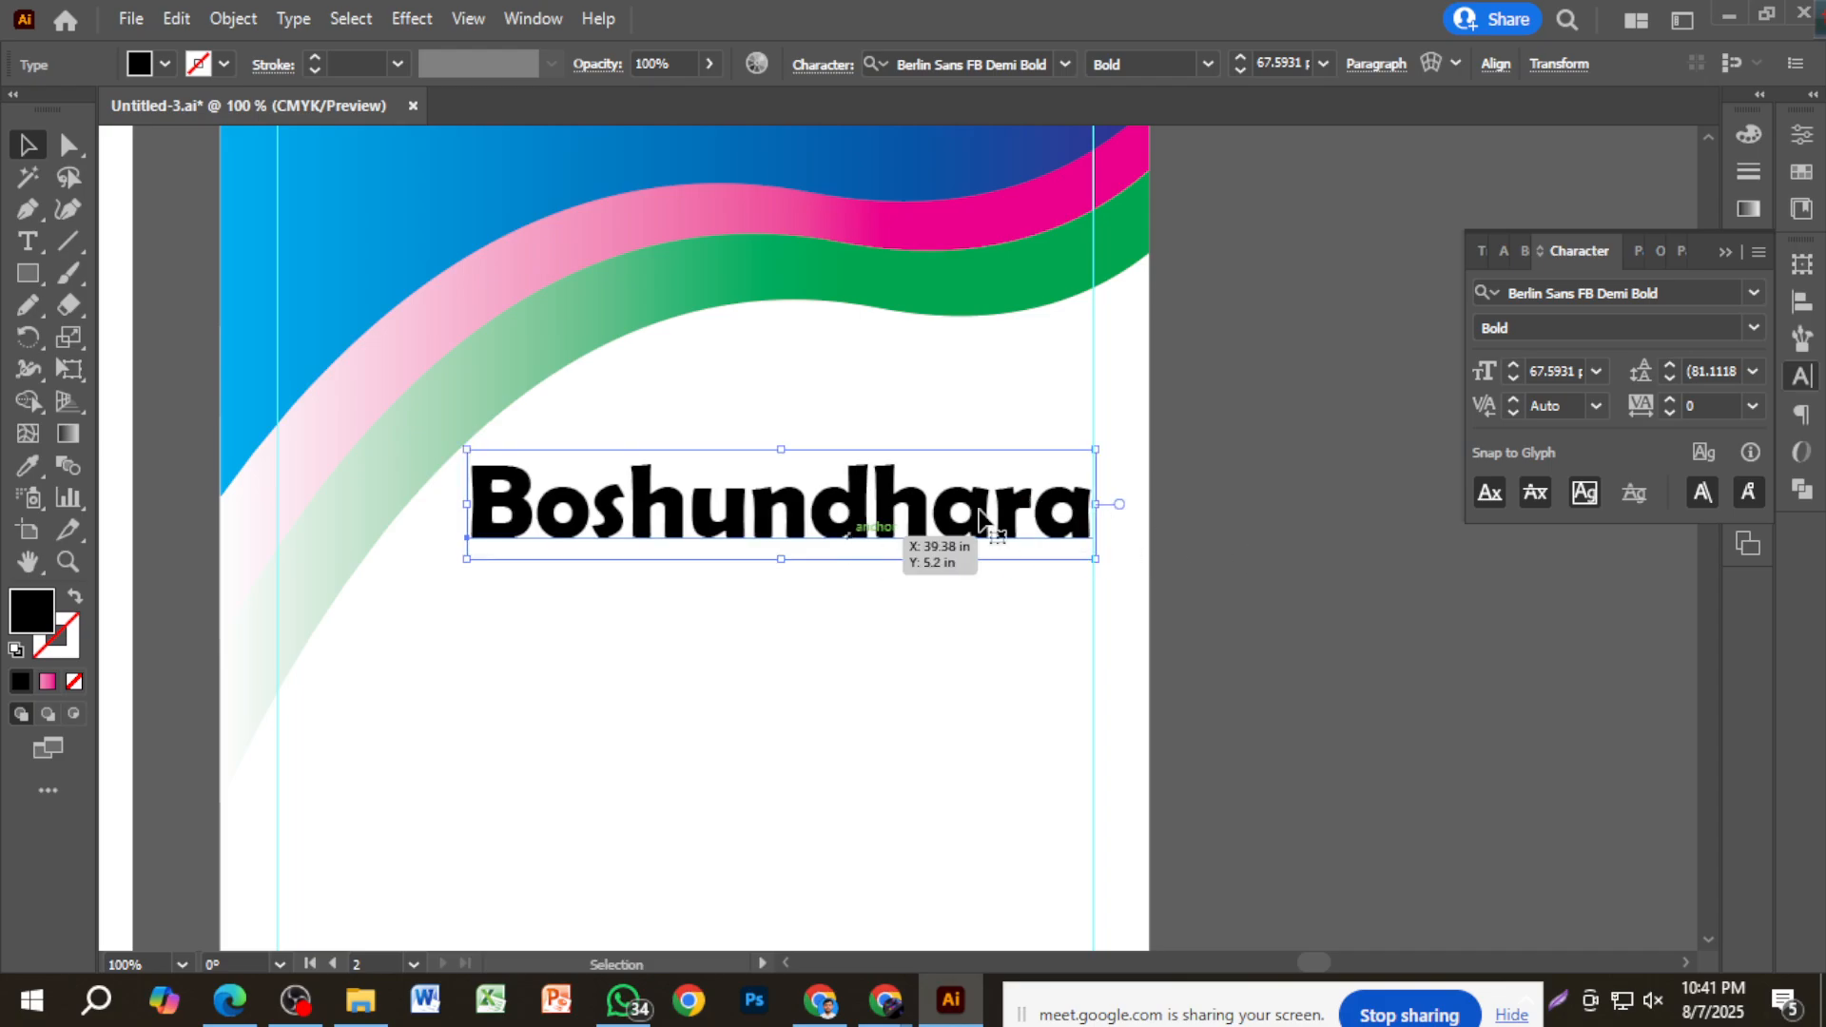
Fill the Boshundhara text with blue C 100, M 85, Y 0, K 0.
left_click(1749, 135)
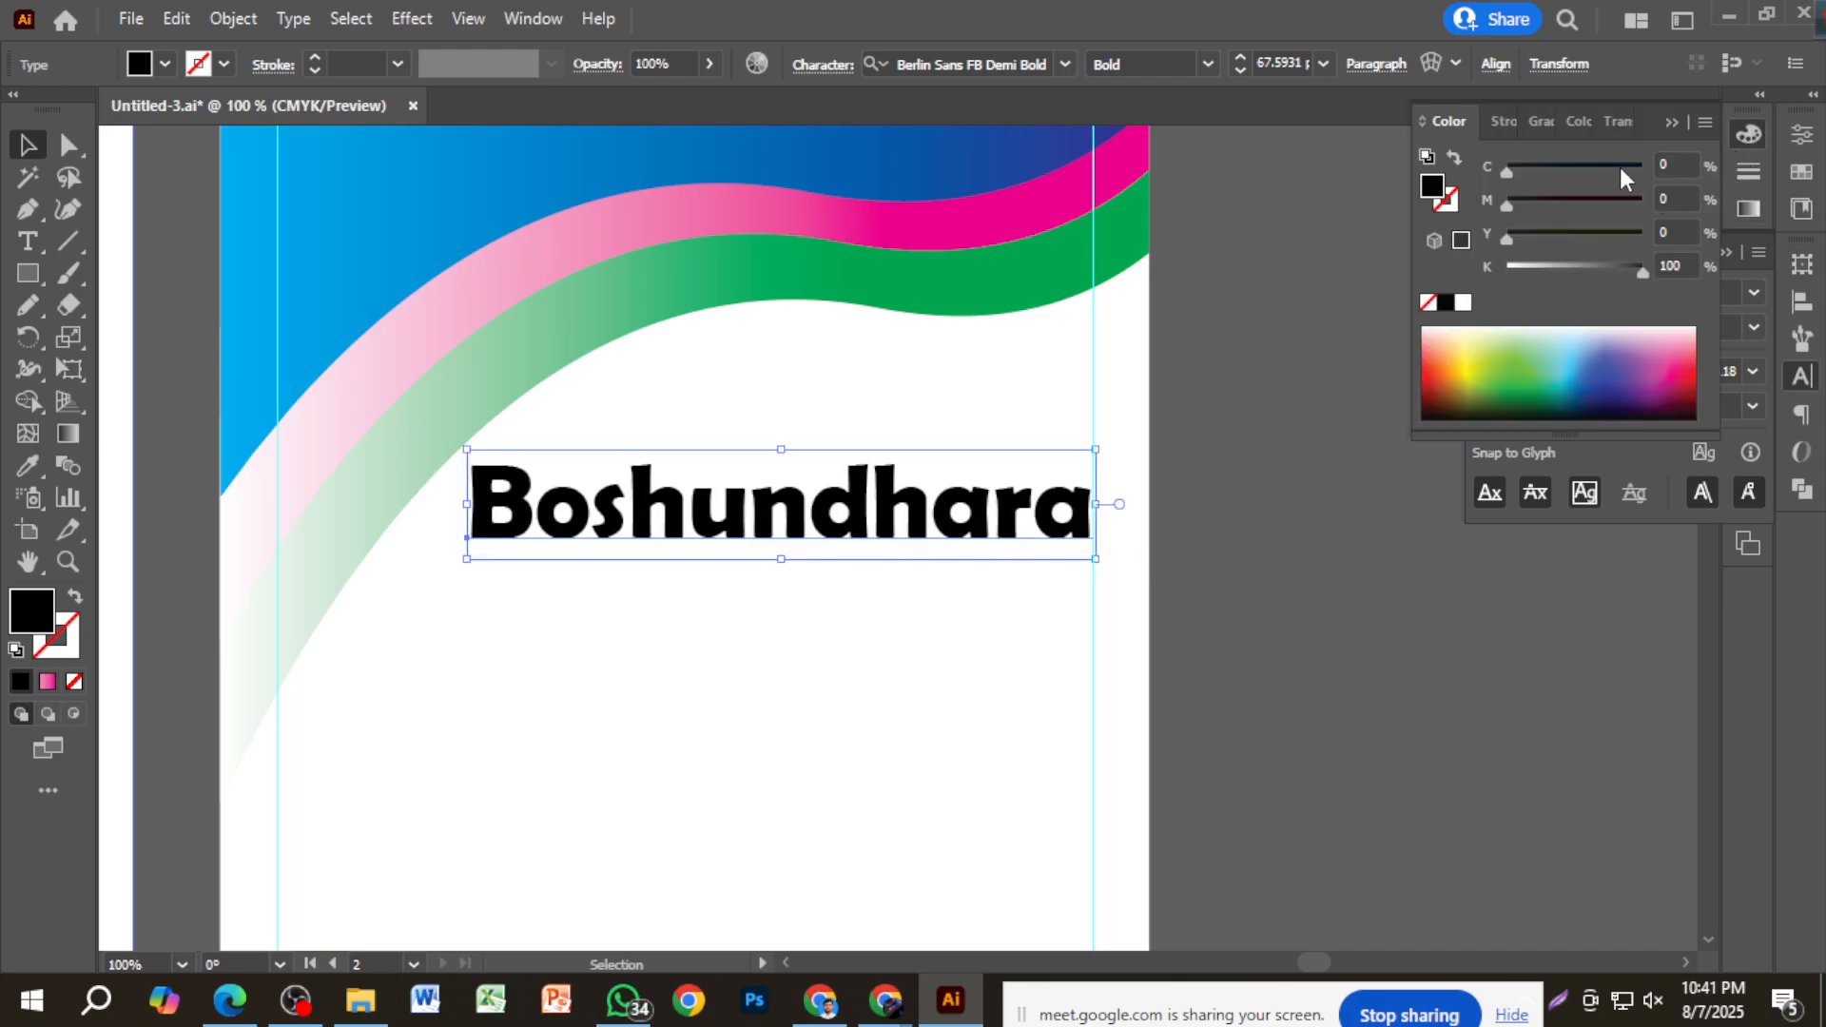
left_click_drag(1557, 249, 1623, 205)
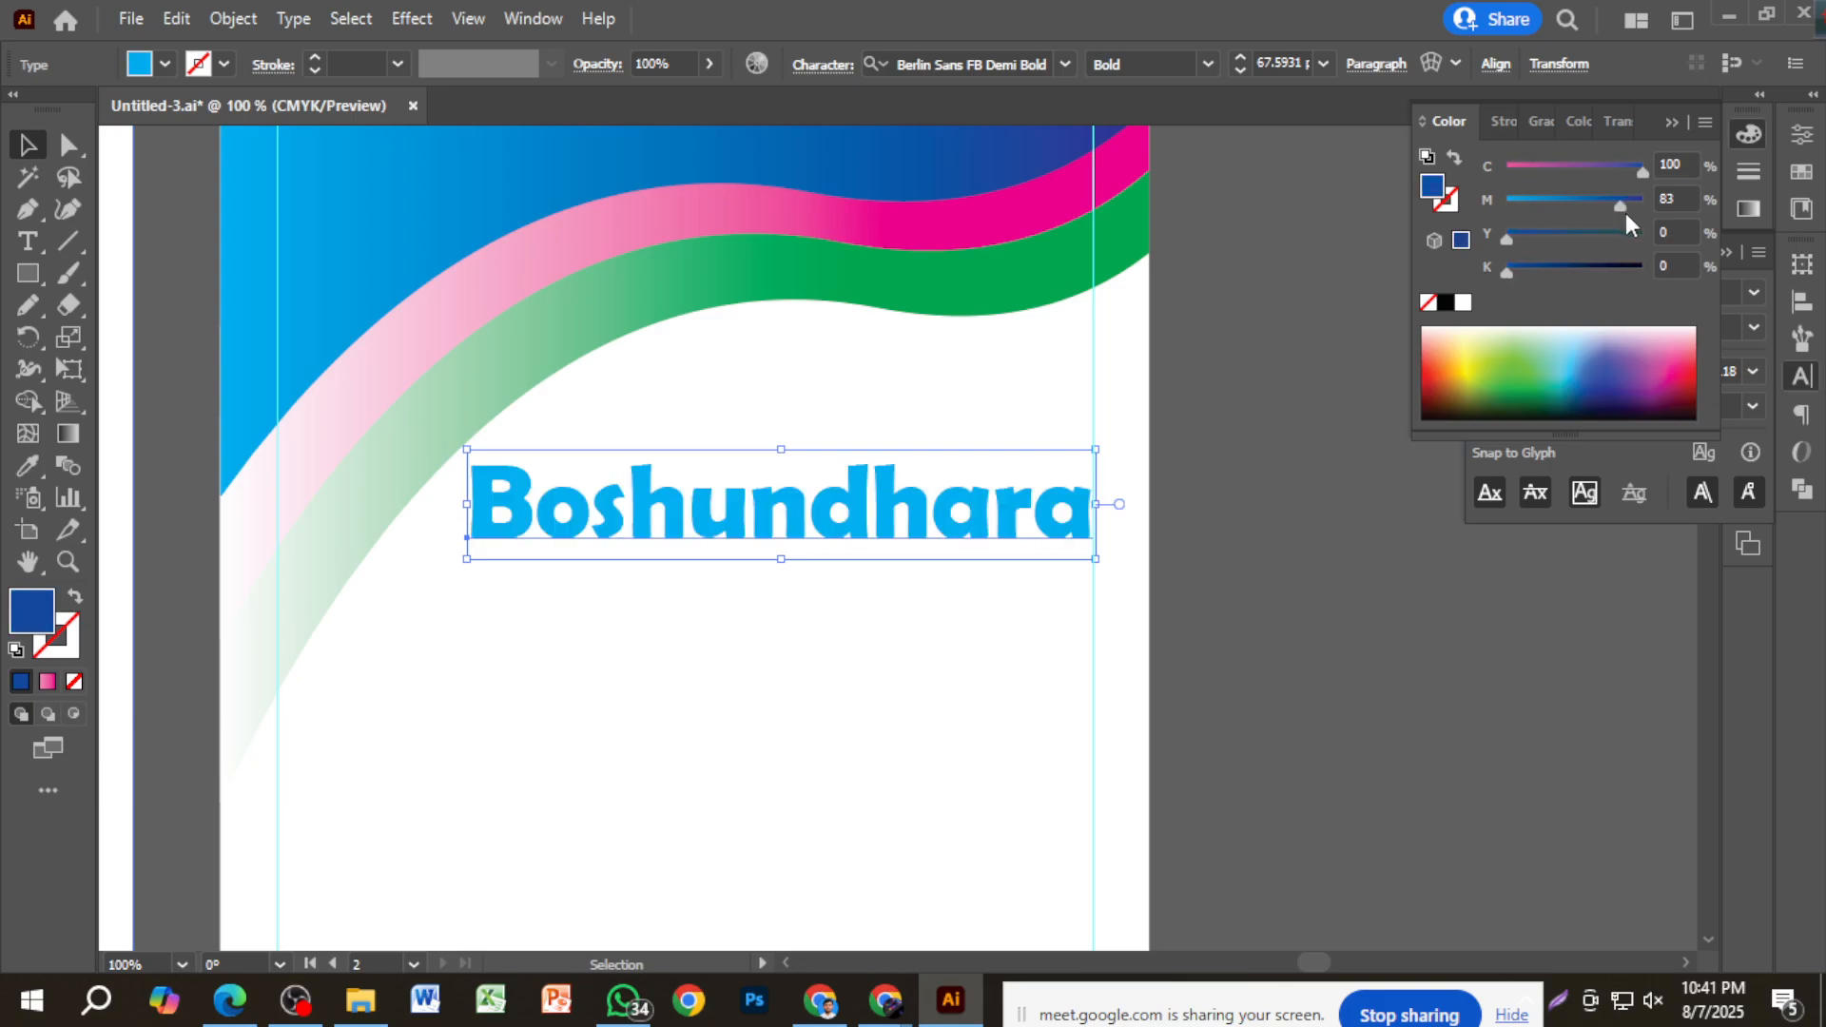
left_click(1179, 613)
Duplicate the Boshundhara text directly below itself and change the copy to "Book House".
scroll(1269, 643, "down", 2)
scroll(1269, 643, "down", 1)
left_click(1113, 485)
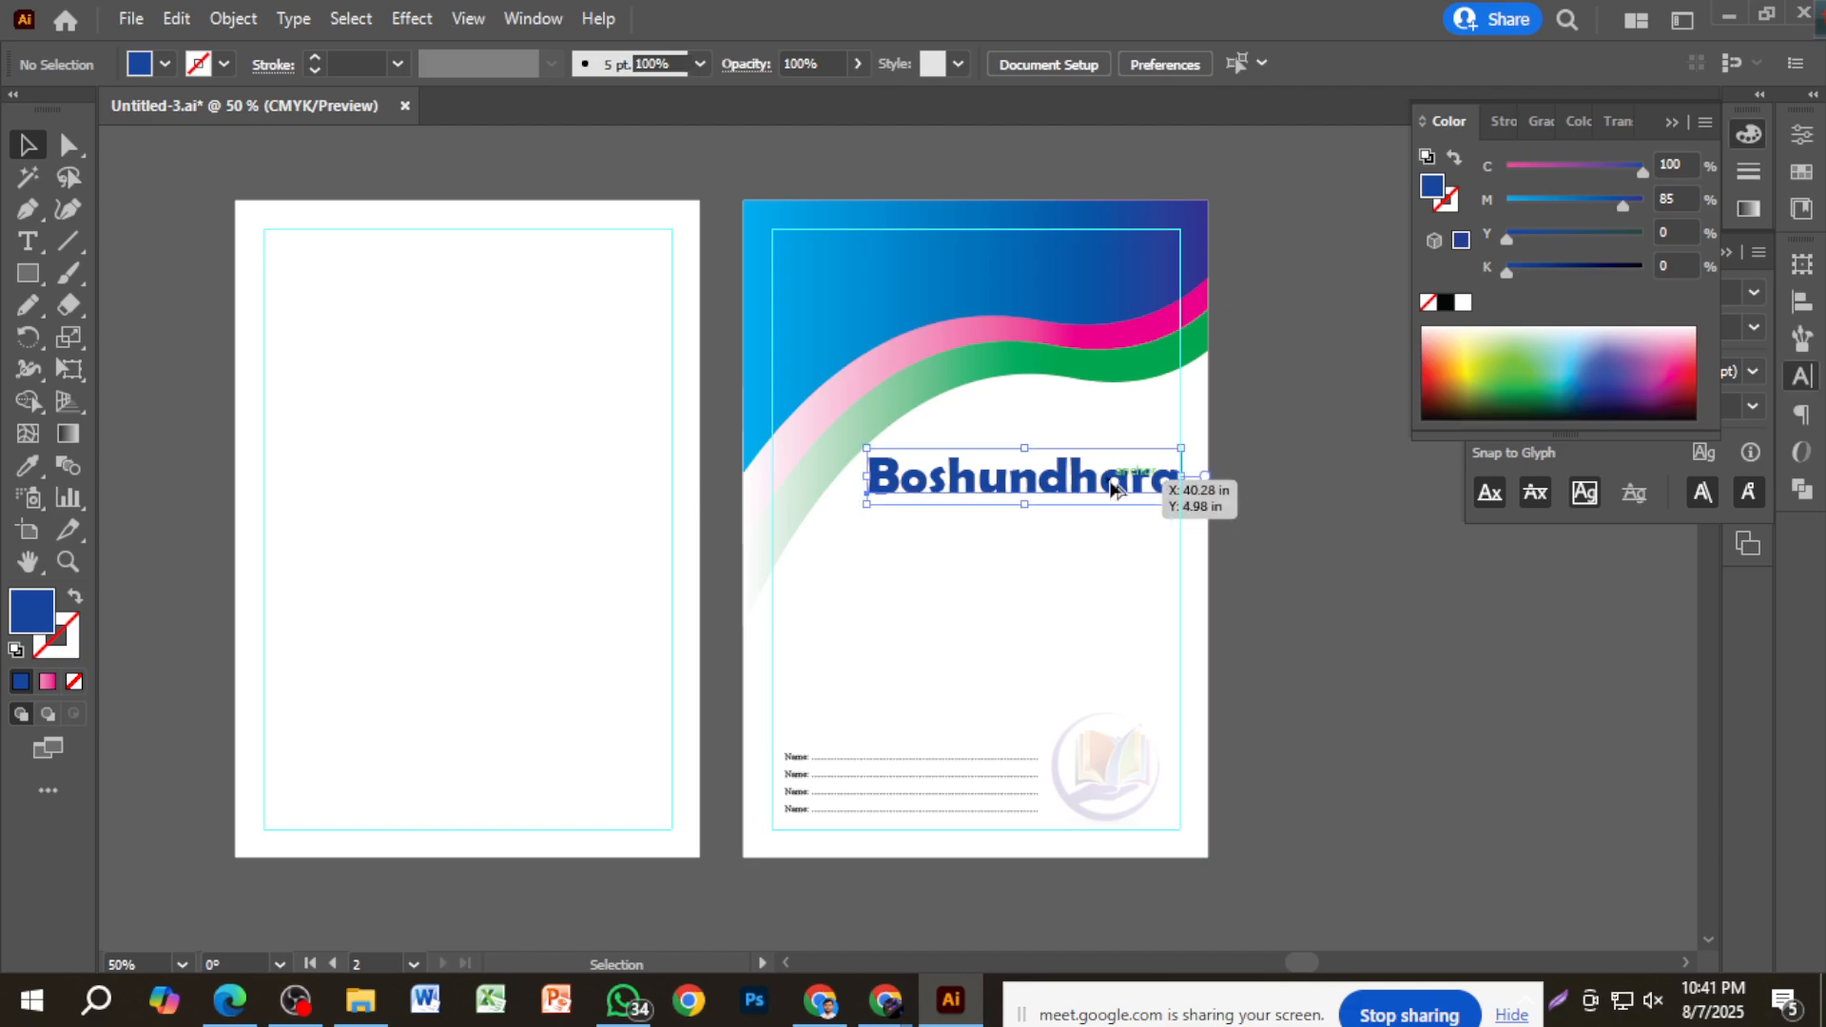
left_click_drag(1113, 487, 1115, 533)
double_click(1115, 532)
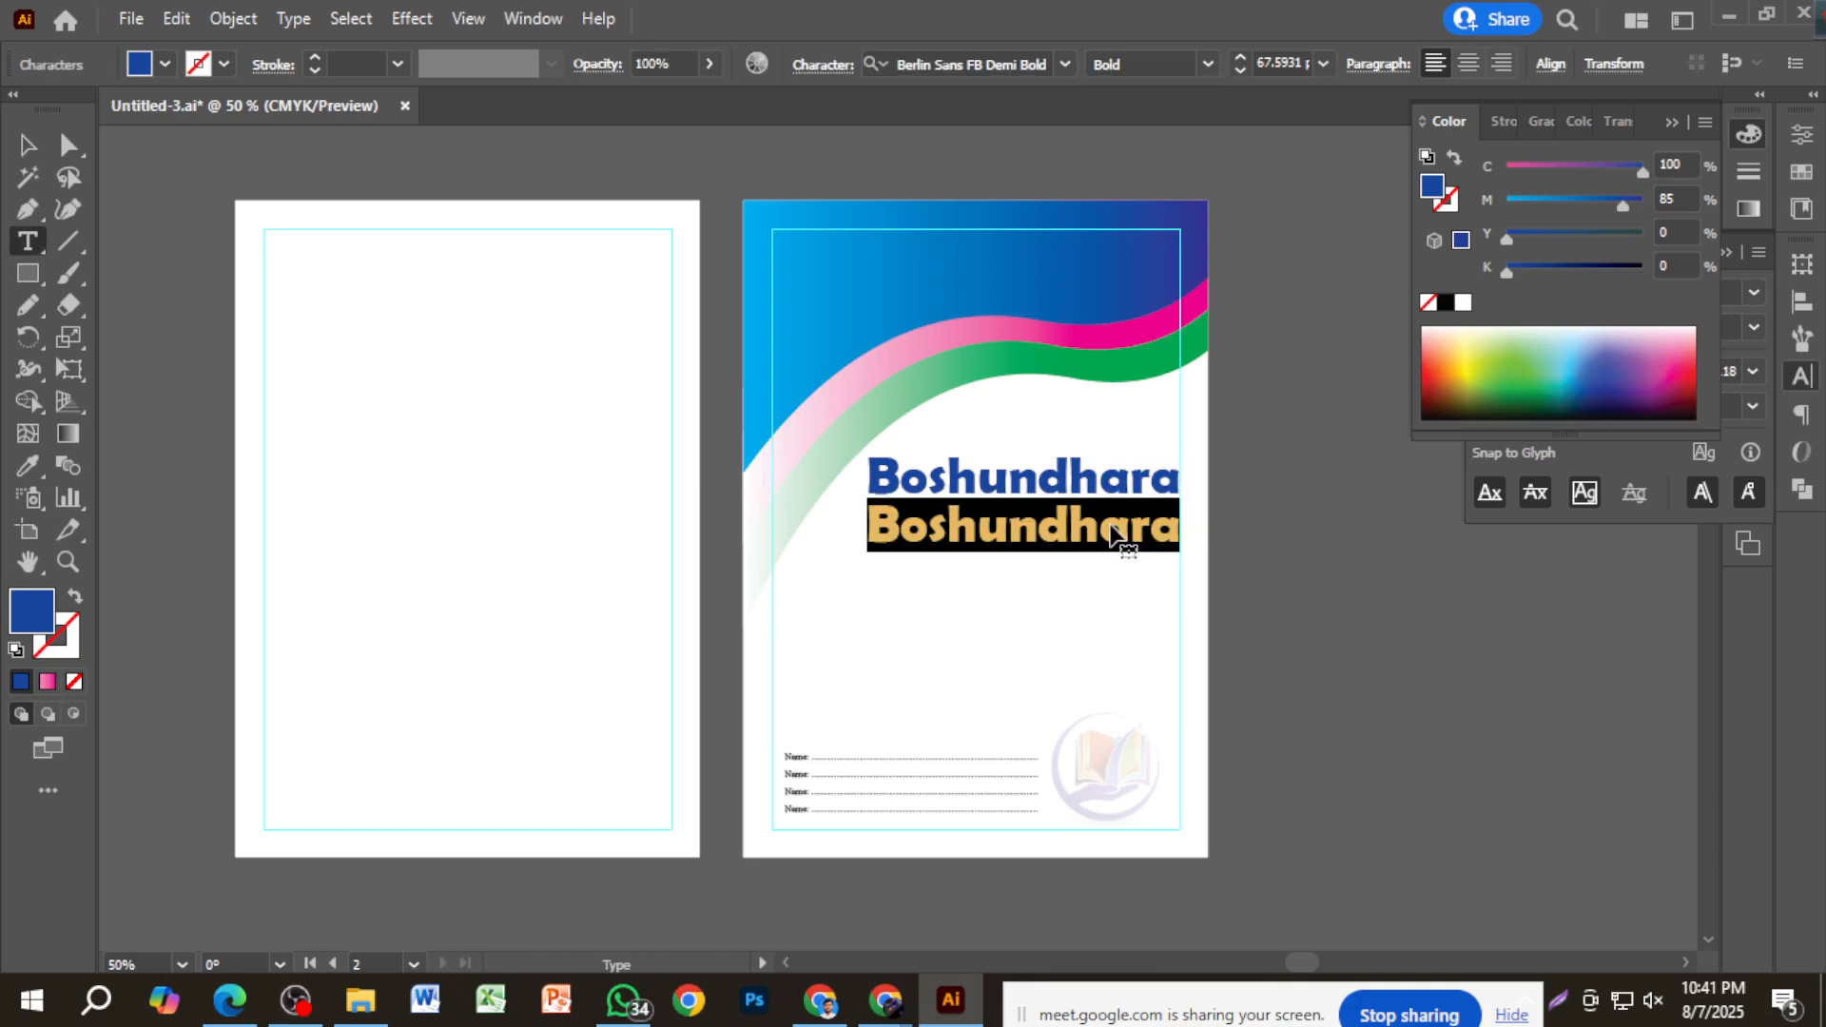
type("B")
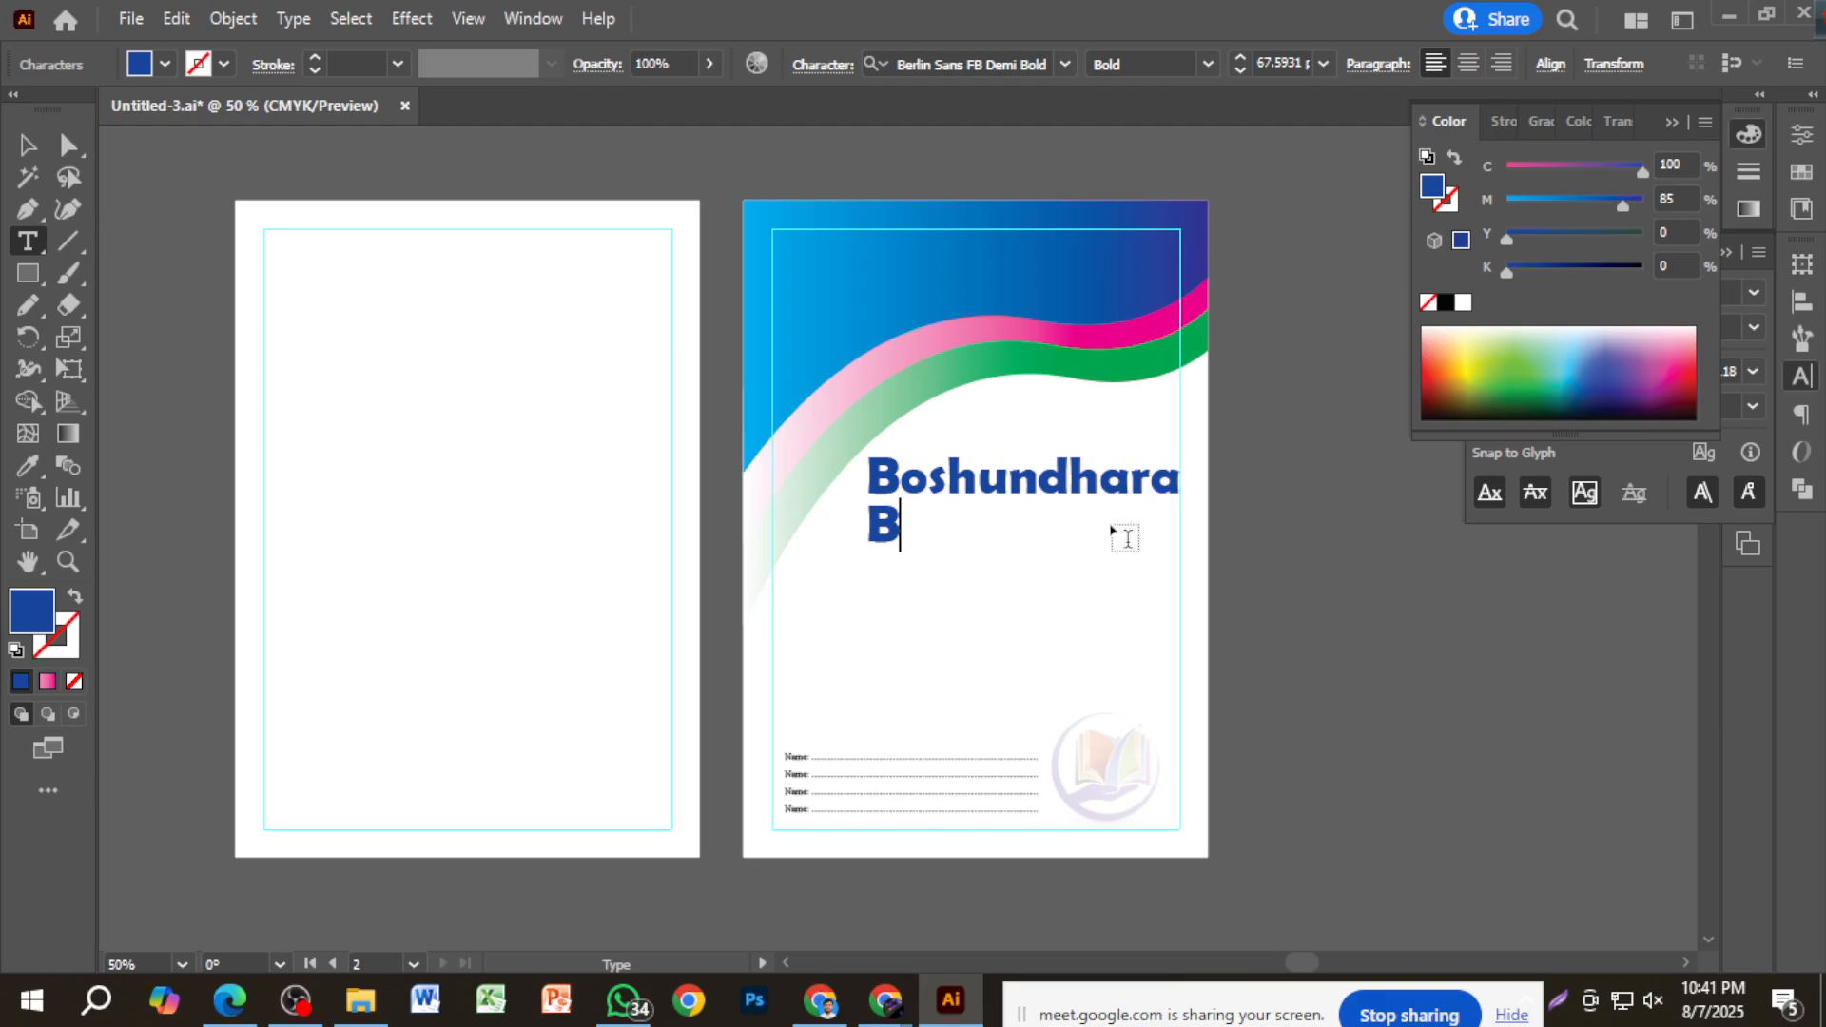
type("ook")
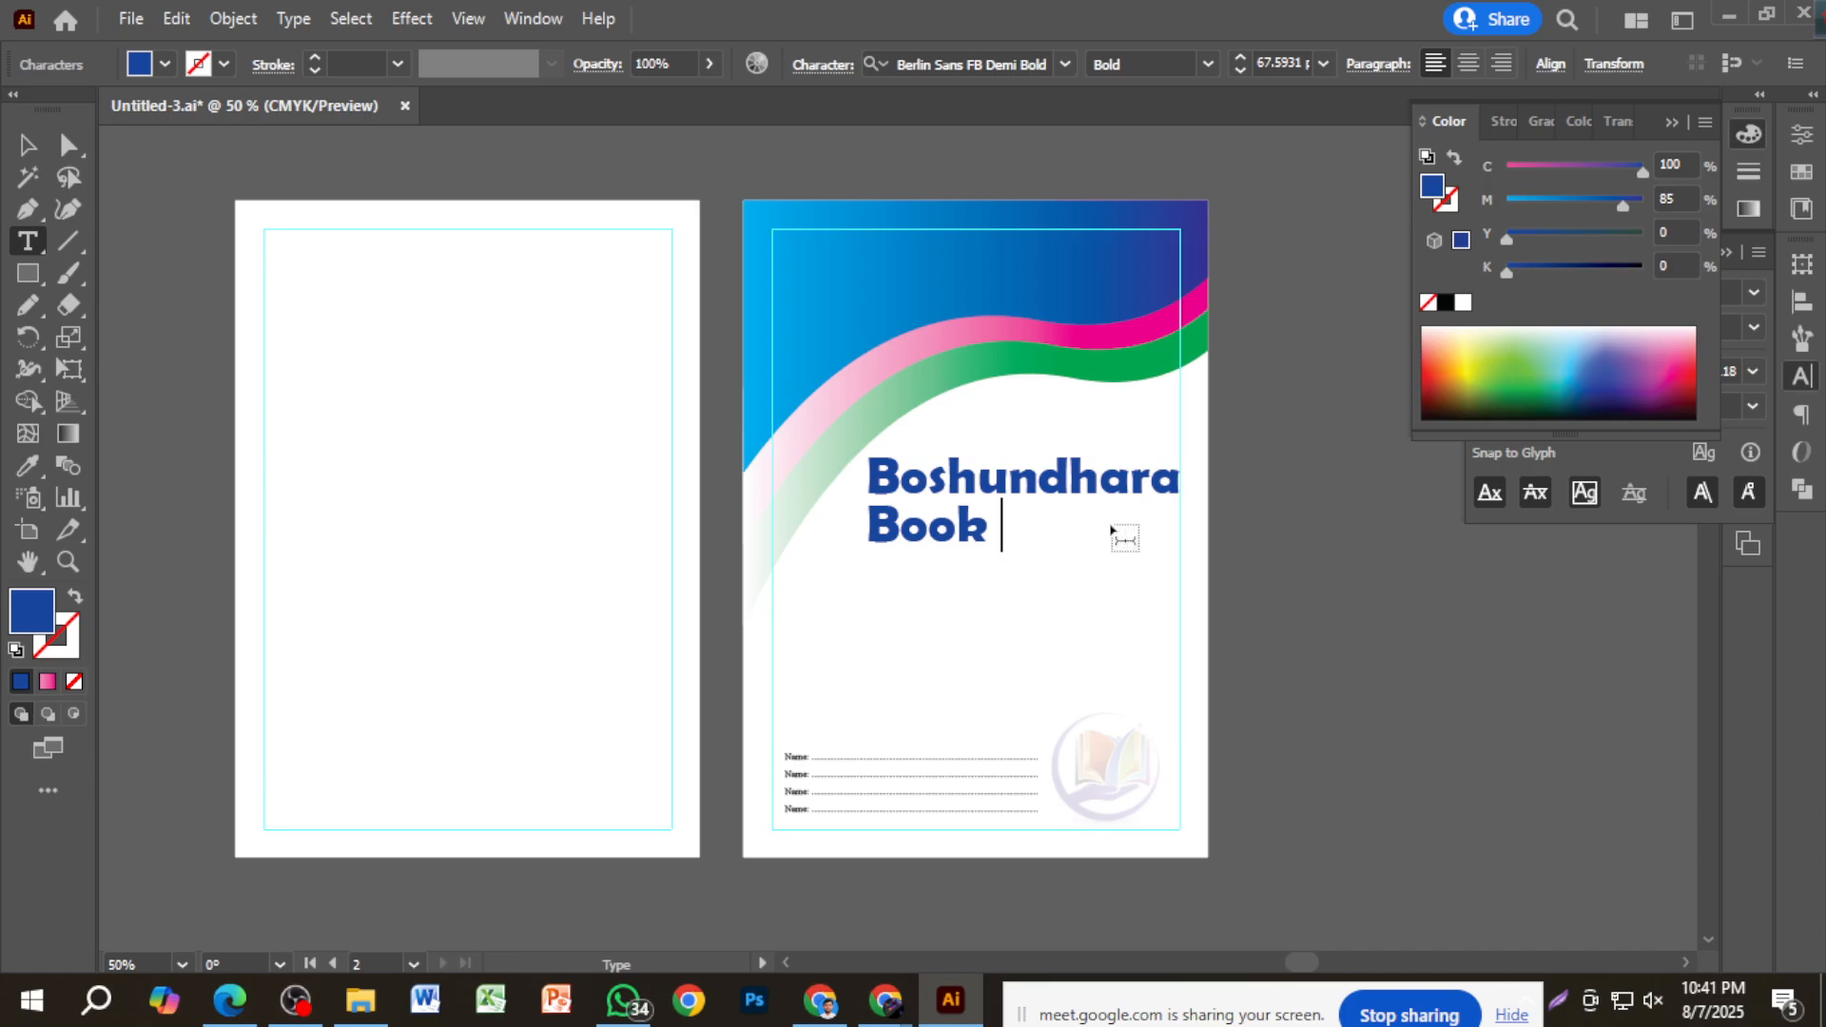
type(" House")
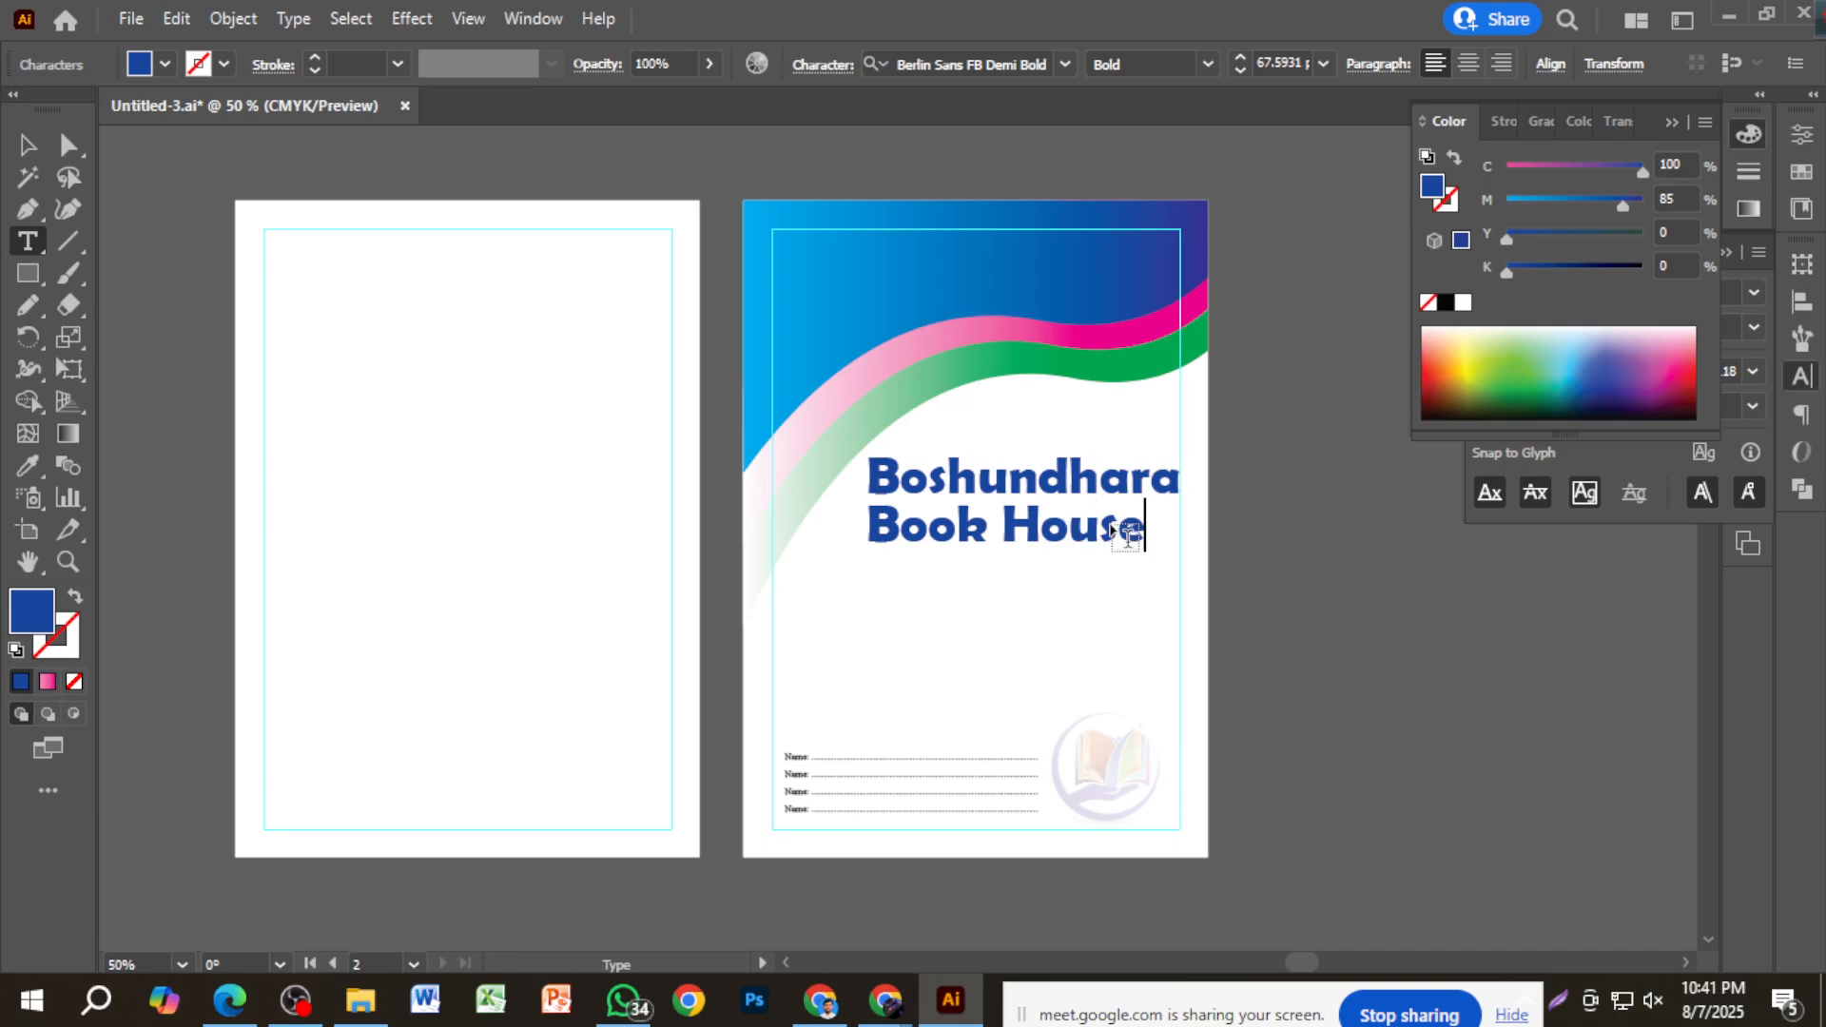
left_click(27, 145)
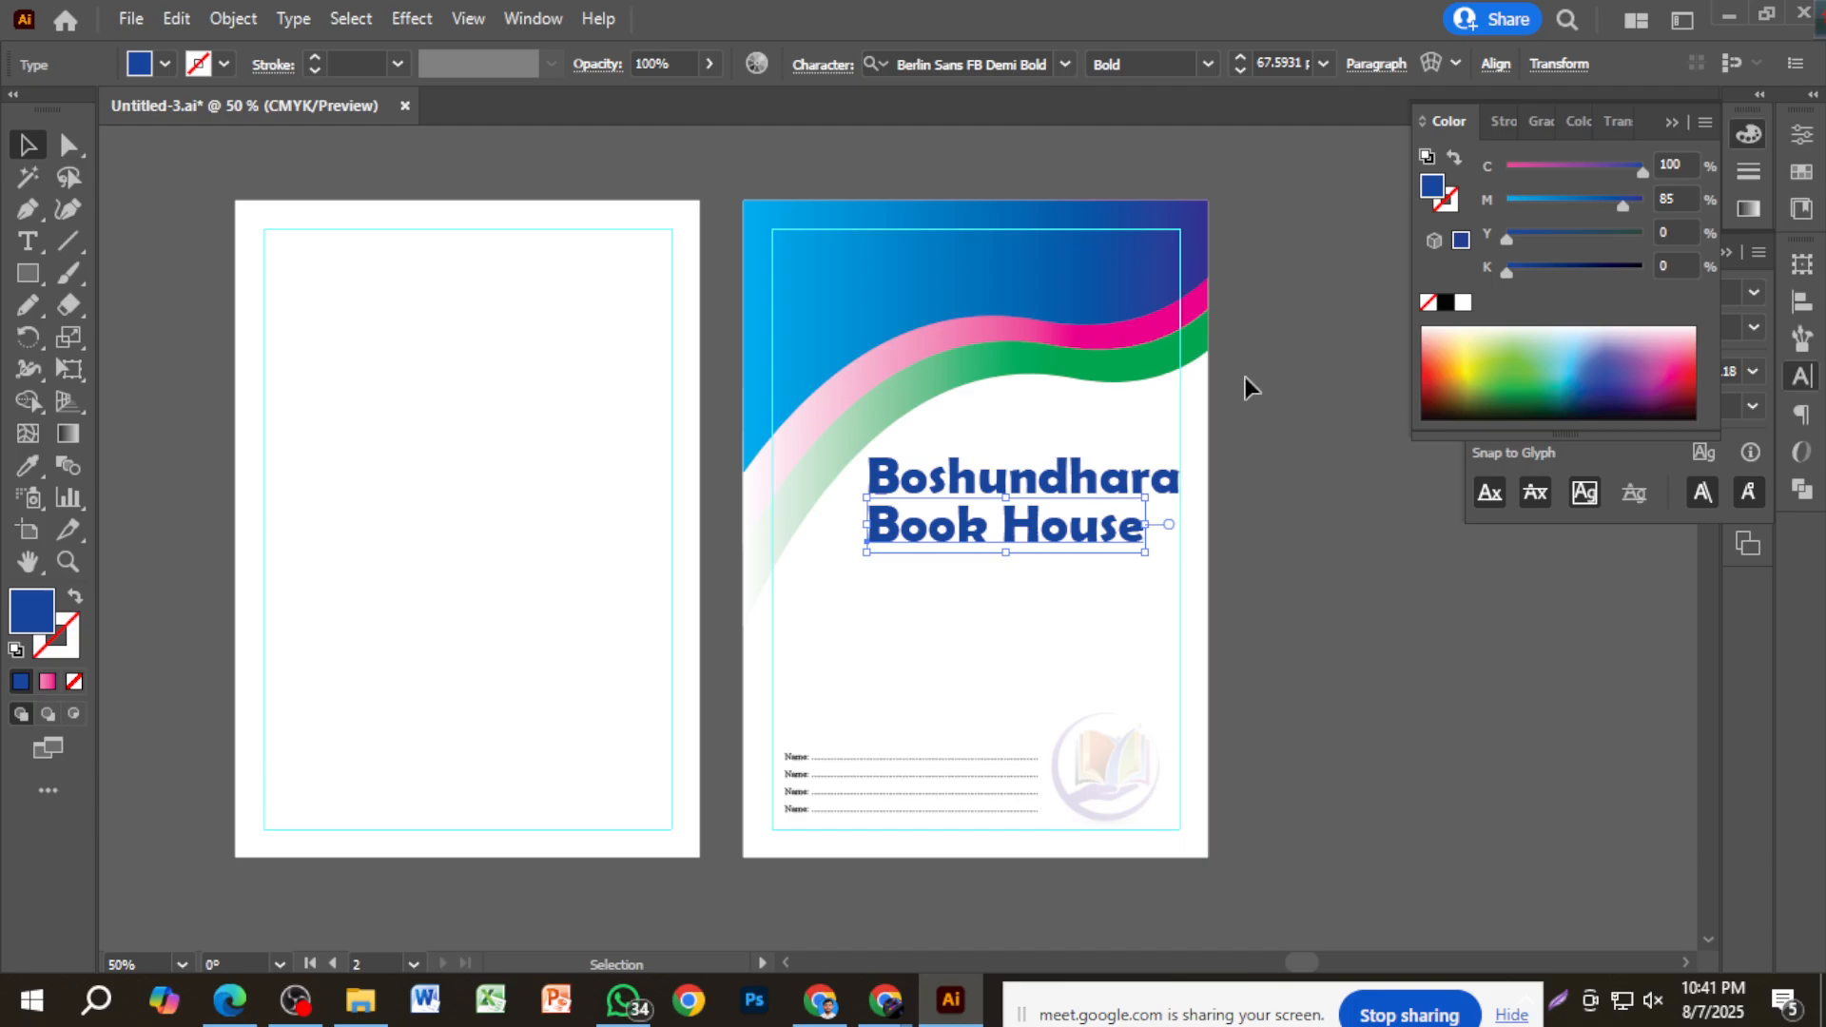
Scale the Book House text down to about 41.8 pt and align it to the right margin guide under Boshundhara.
key("ctrl+equal")
key("ctrl+equal")
key("ctrl+equal")
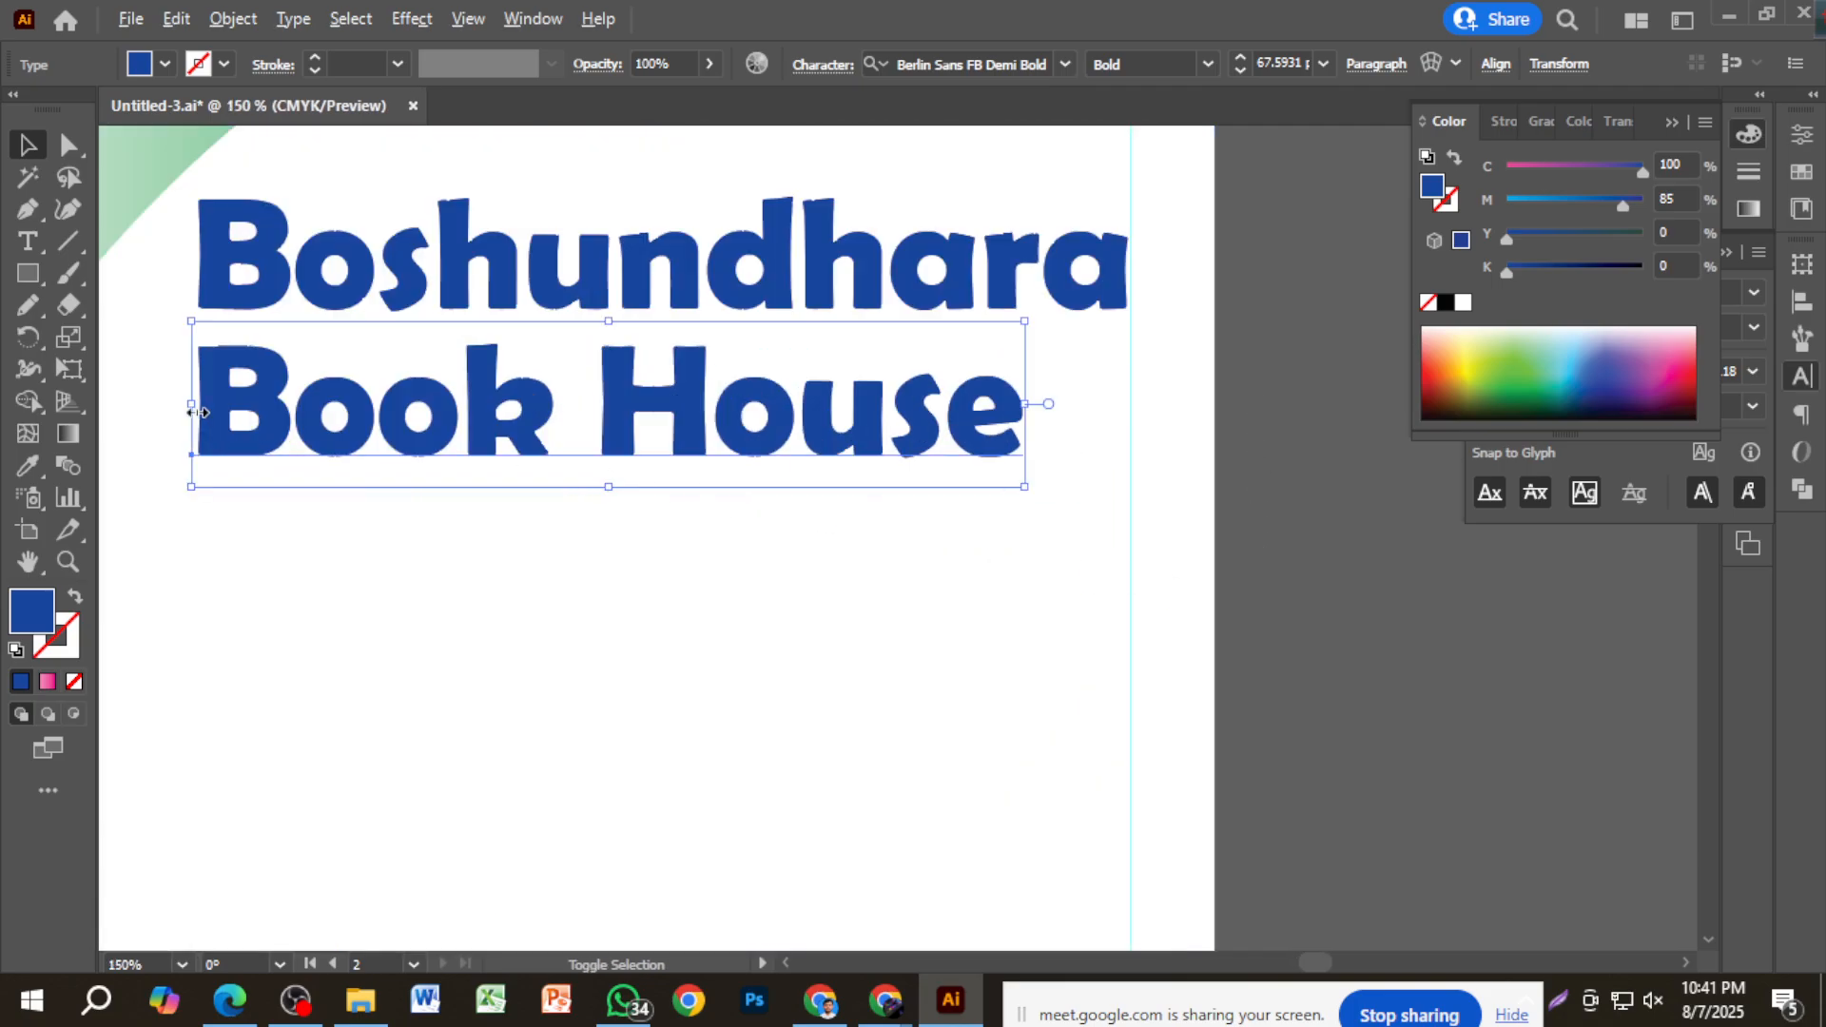
left_click_drag(195, 411, 347, 430)
left_click_drag(485, 431, 769, 386)
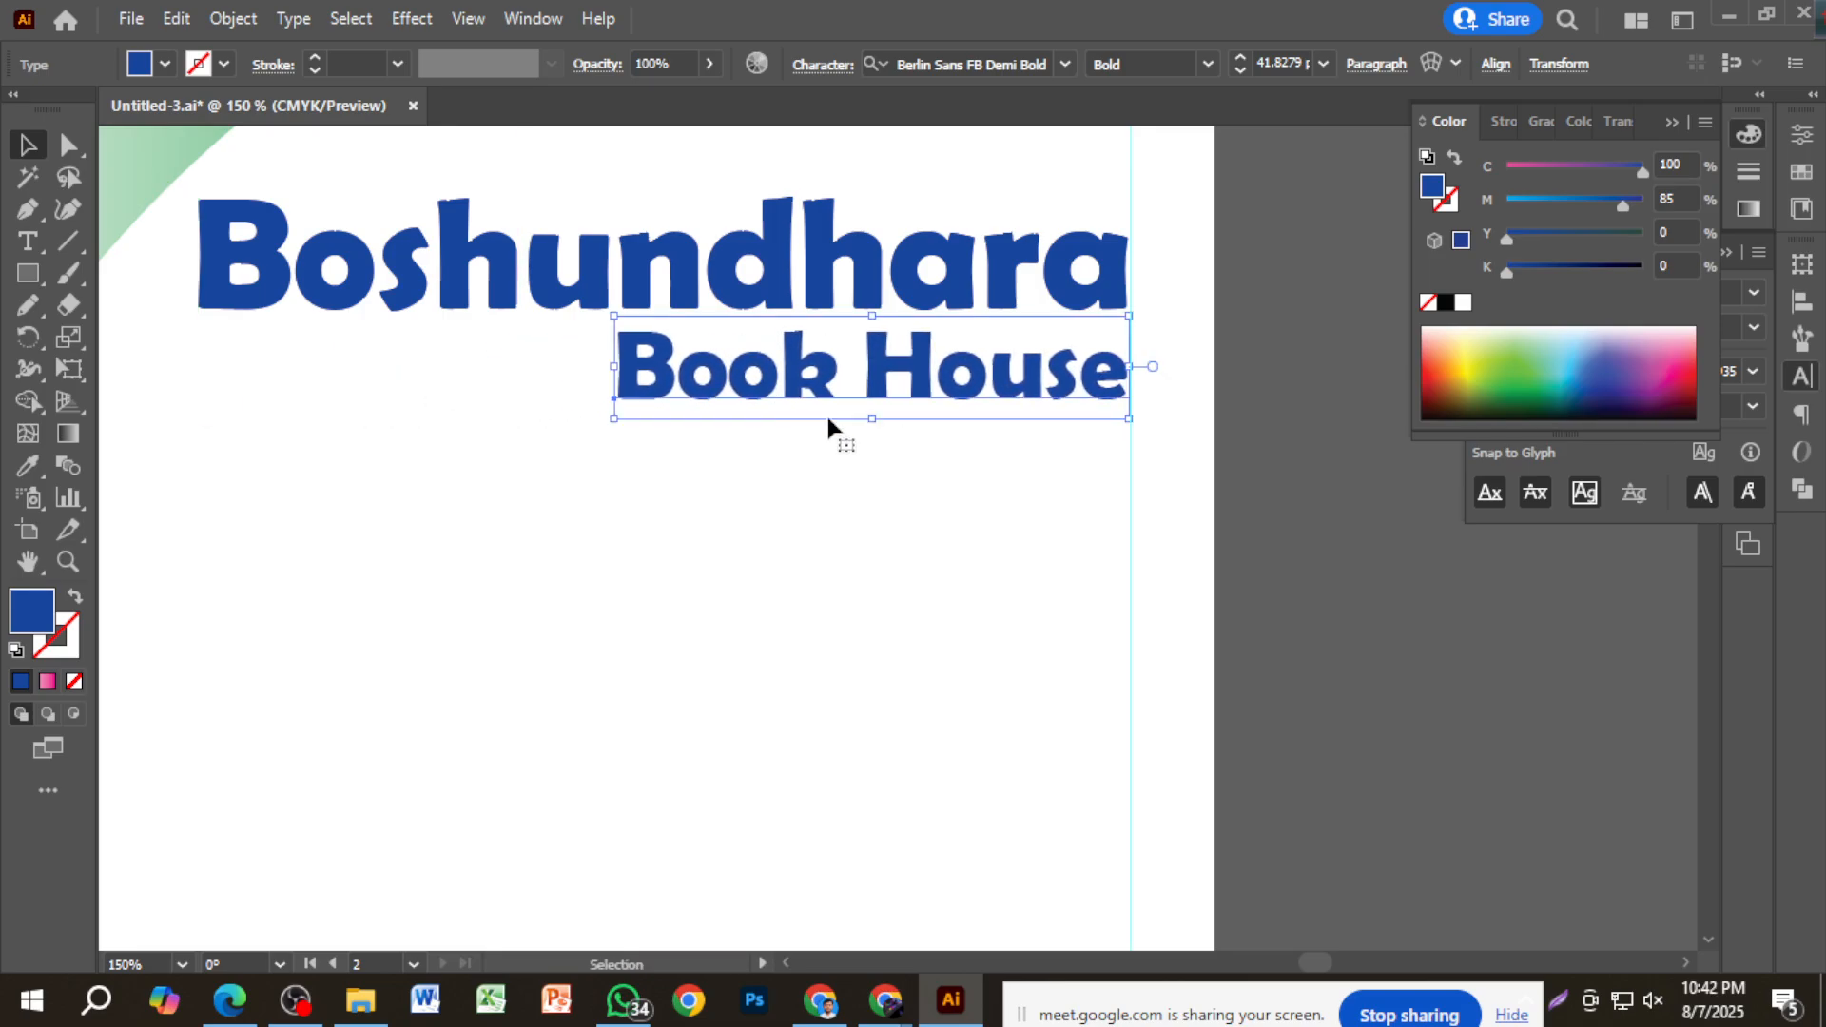
left_click(1404, 673)
key("ctrl+0")
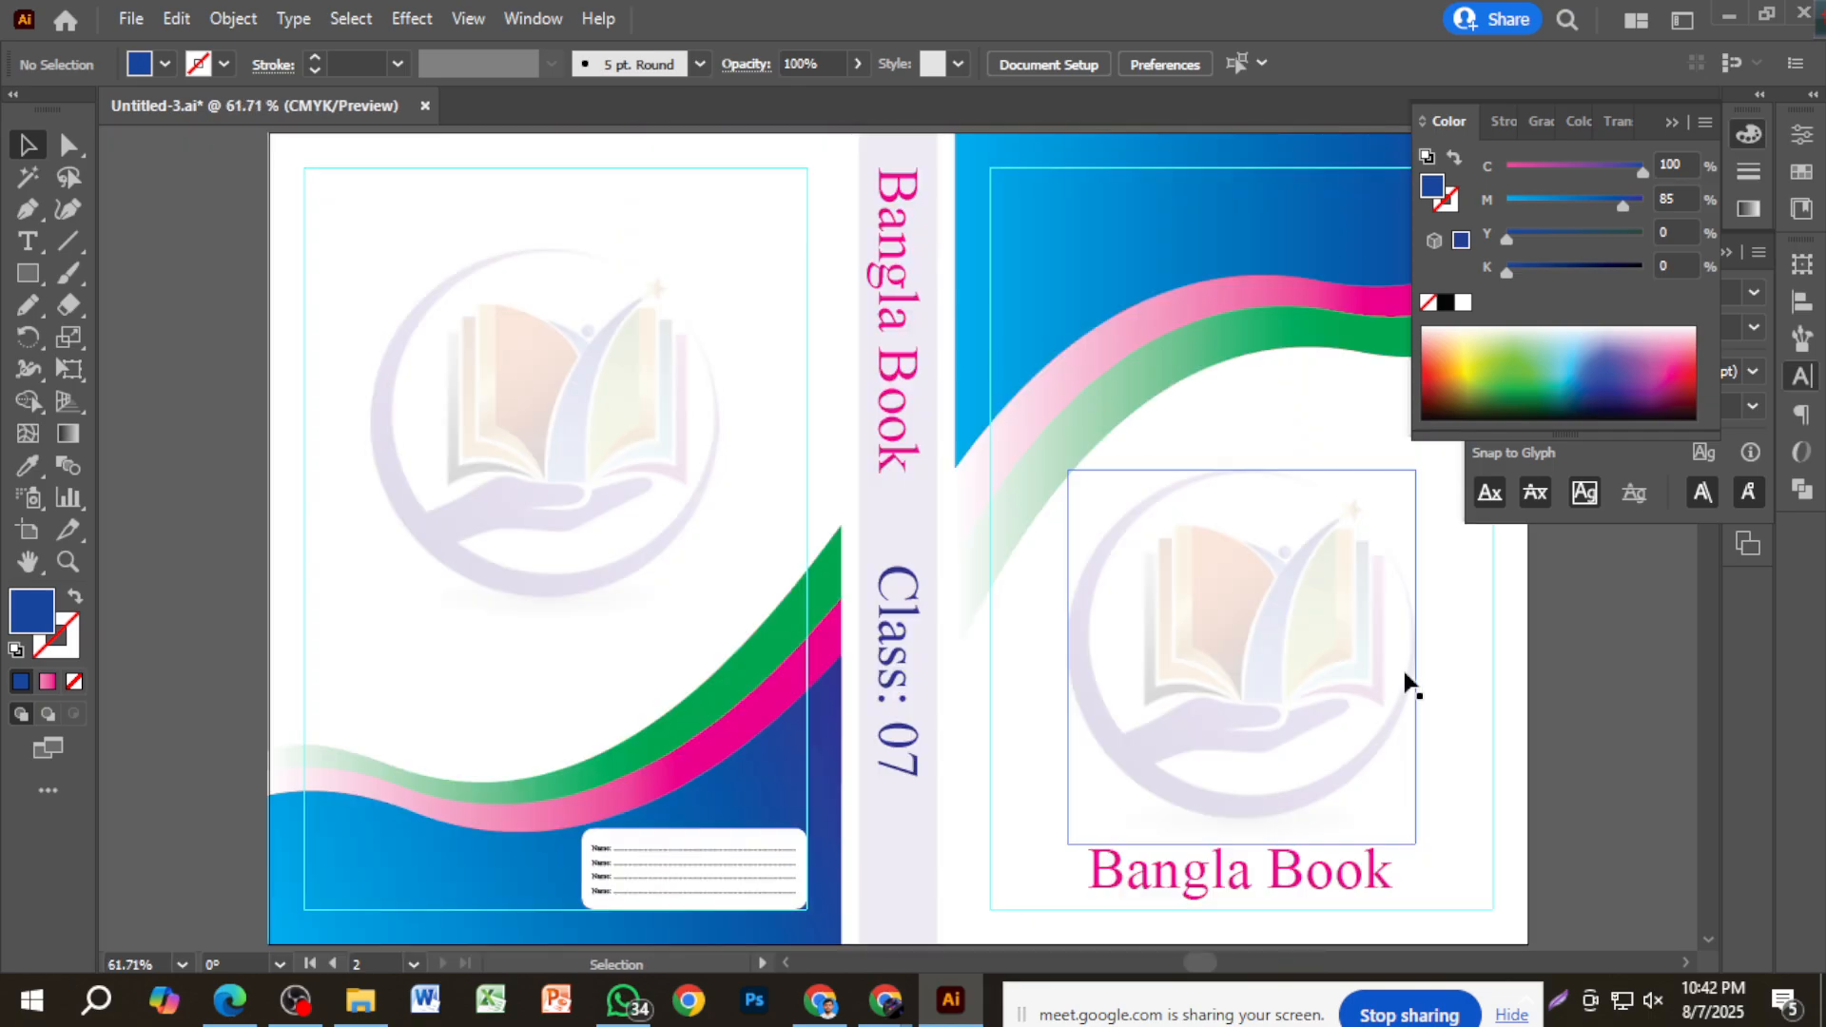
Examine the spiral binding on the notebook in the stationery reference image.
left_click_drag(1583, 719, 534, 673)
left_click_drag(1303, 678, 642, 681)
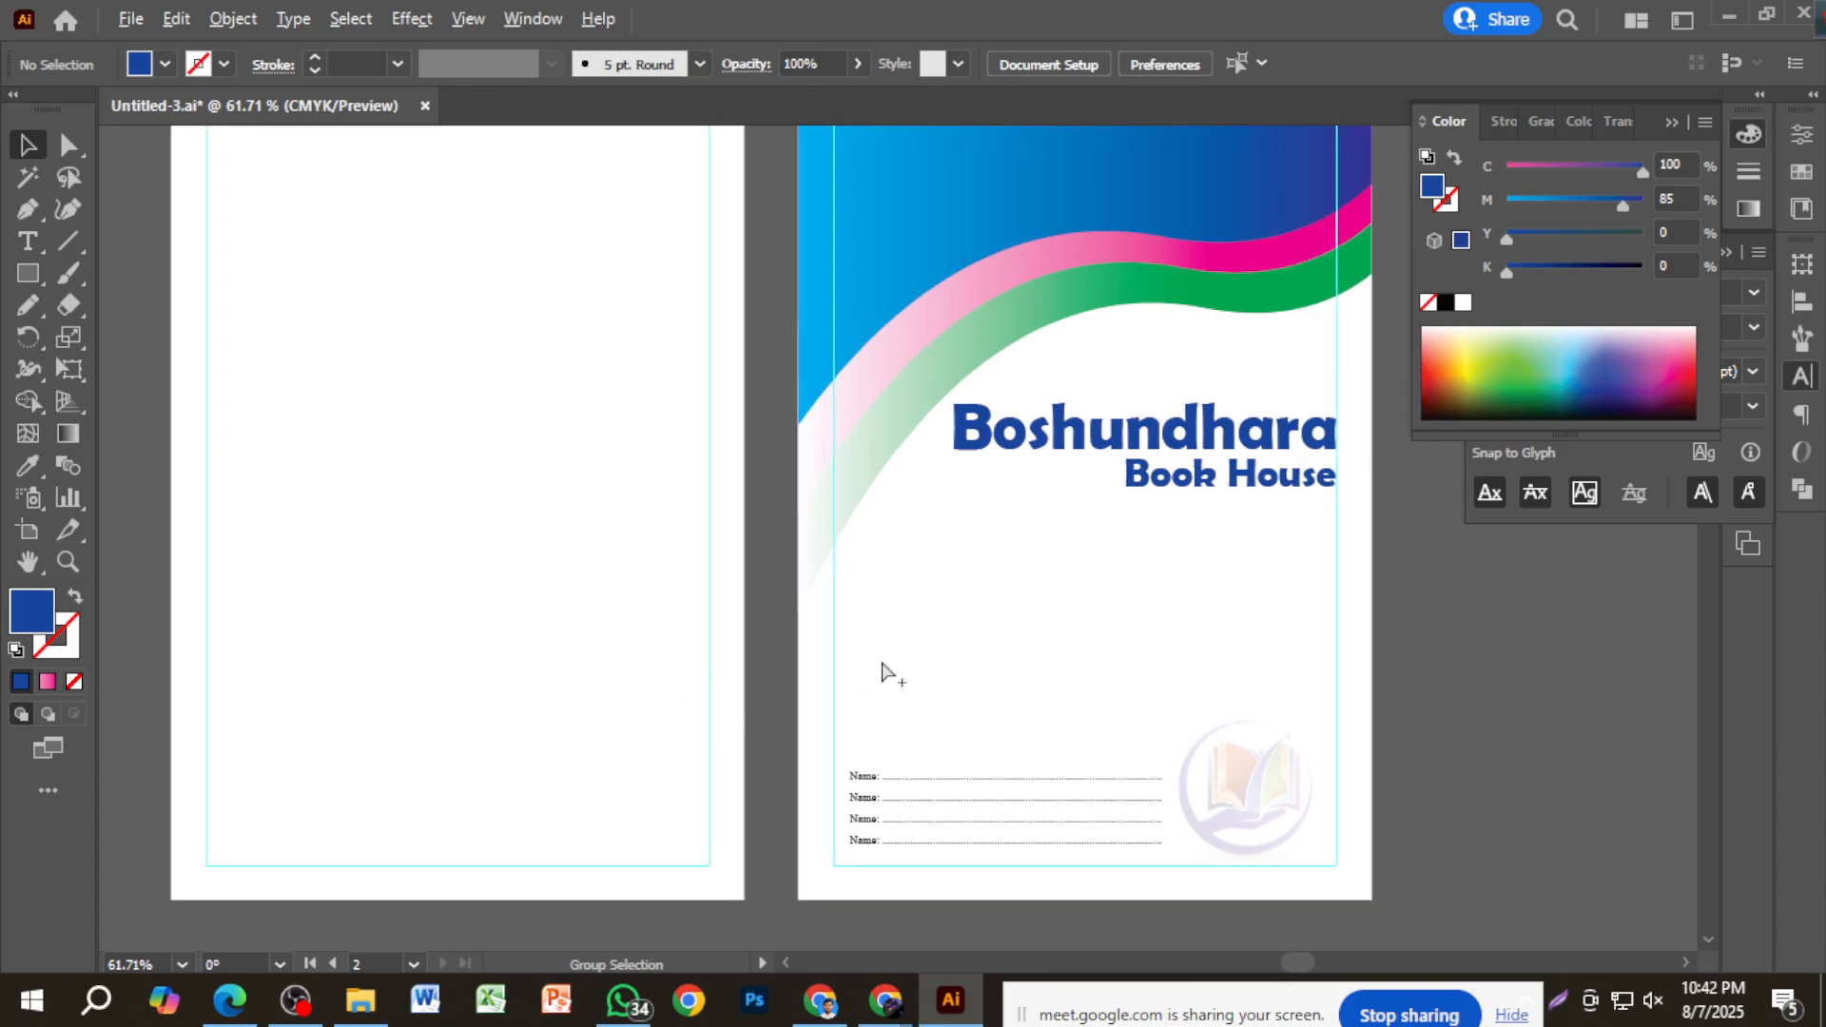
scroll(883, 672, "down", 2)
scroll(1249, 731, "down", 2)
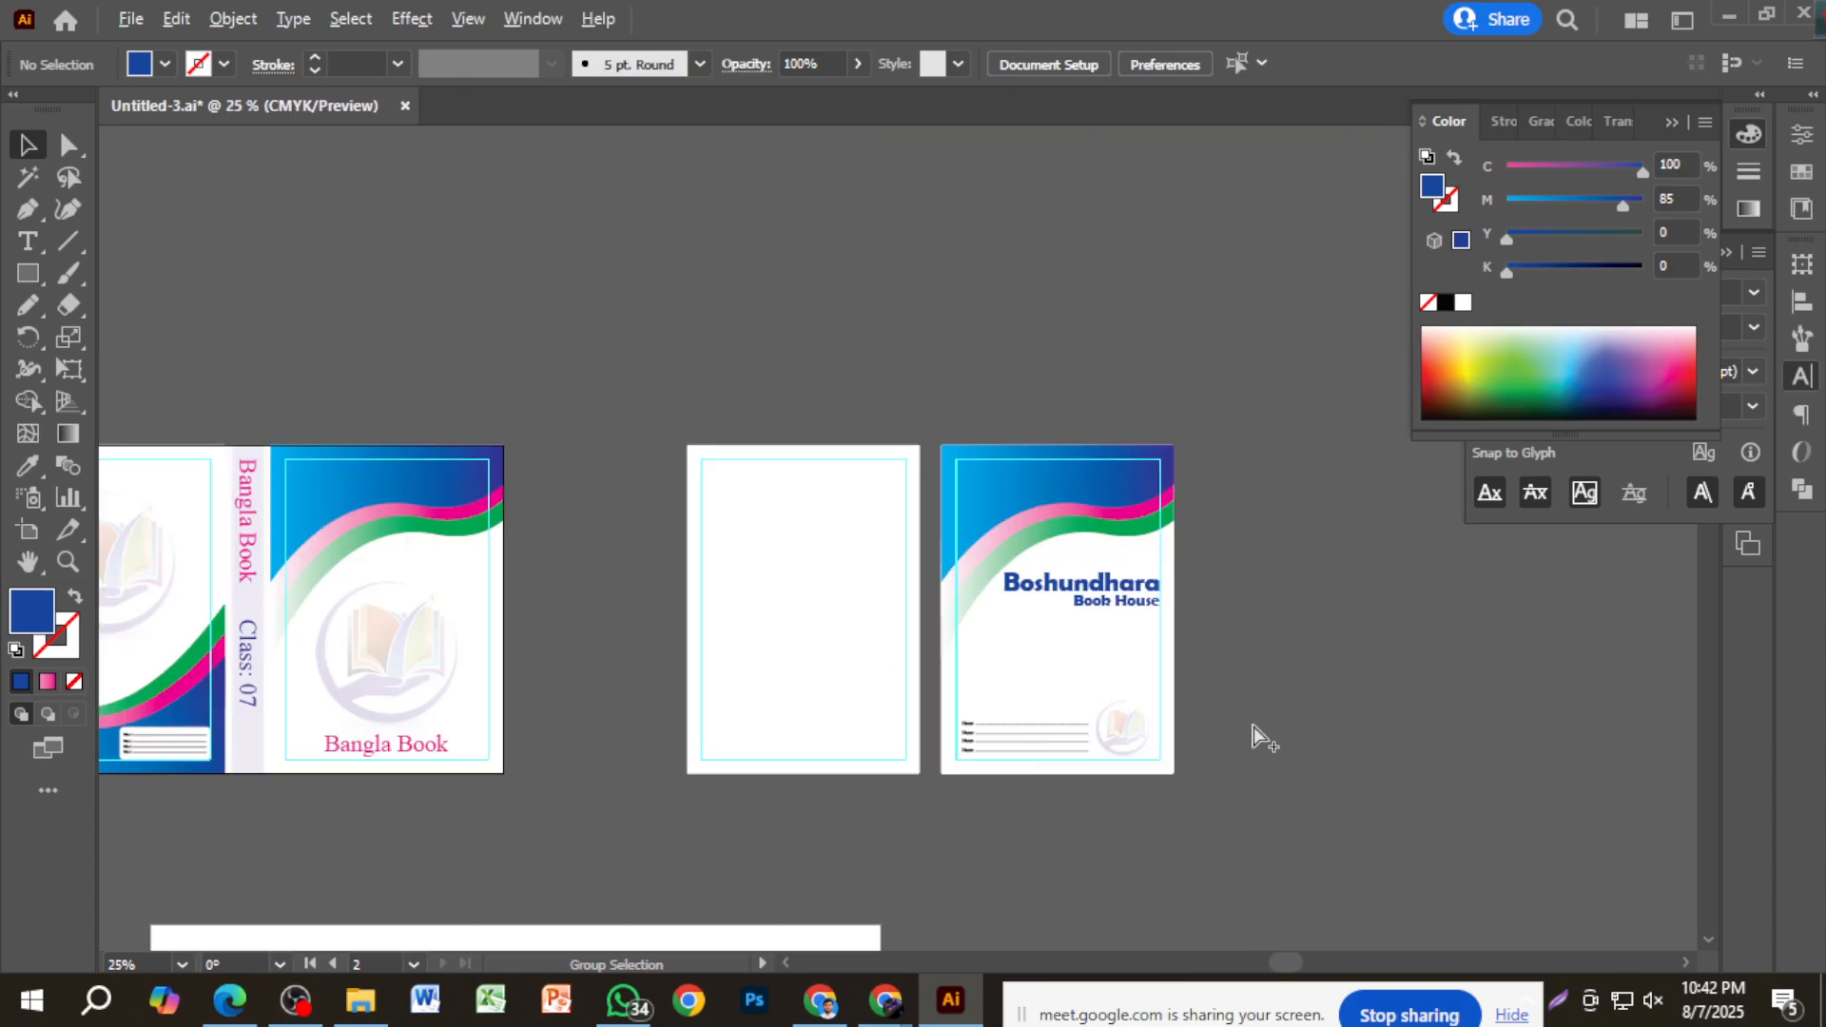
scroll(845, 391, "down", 1)
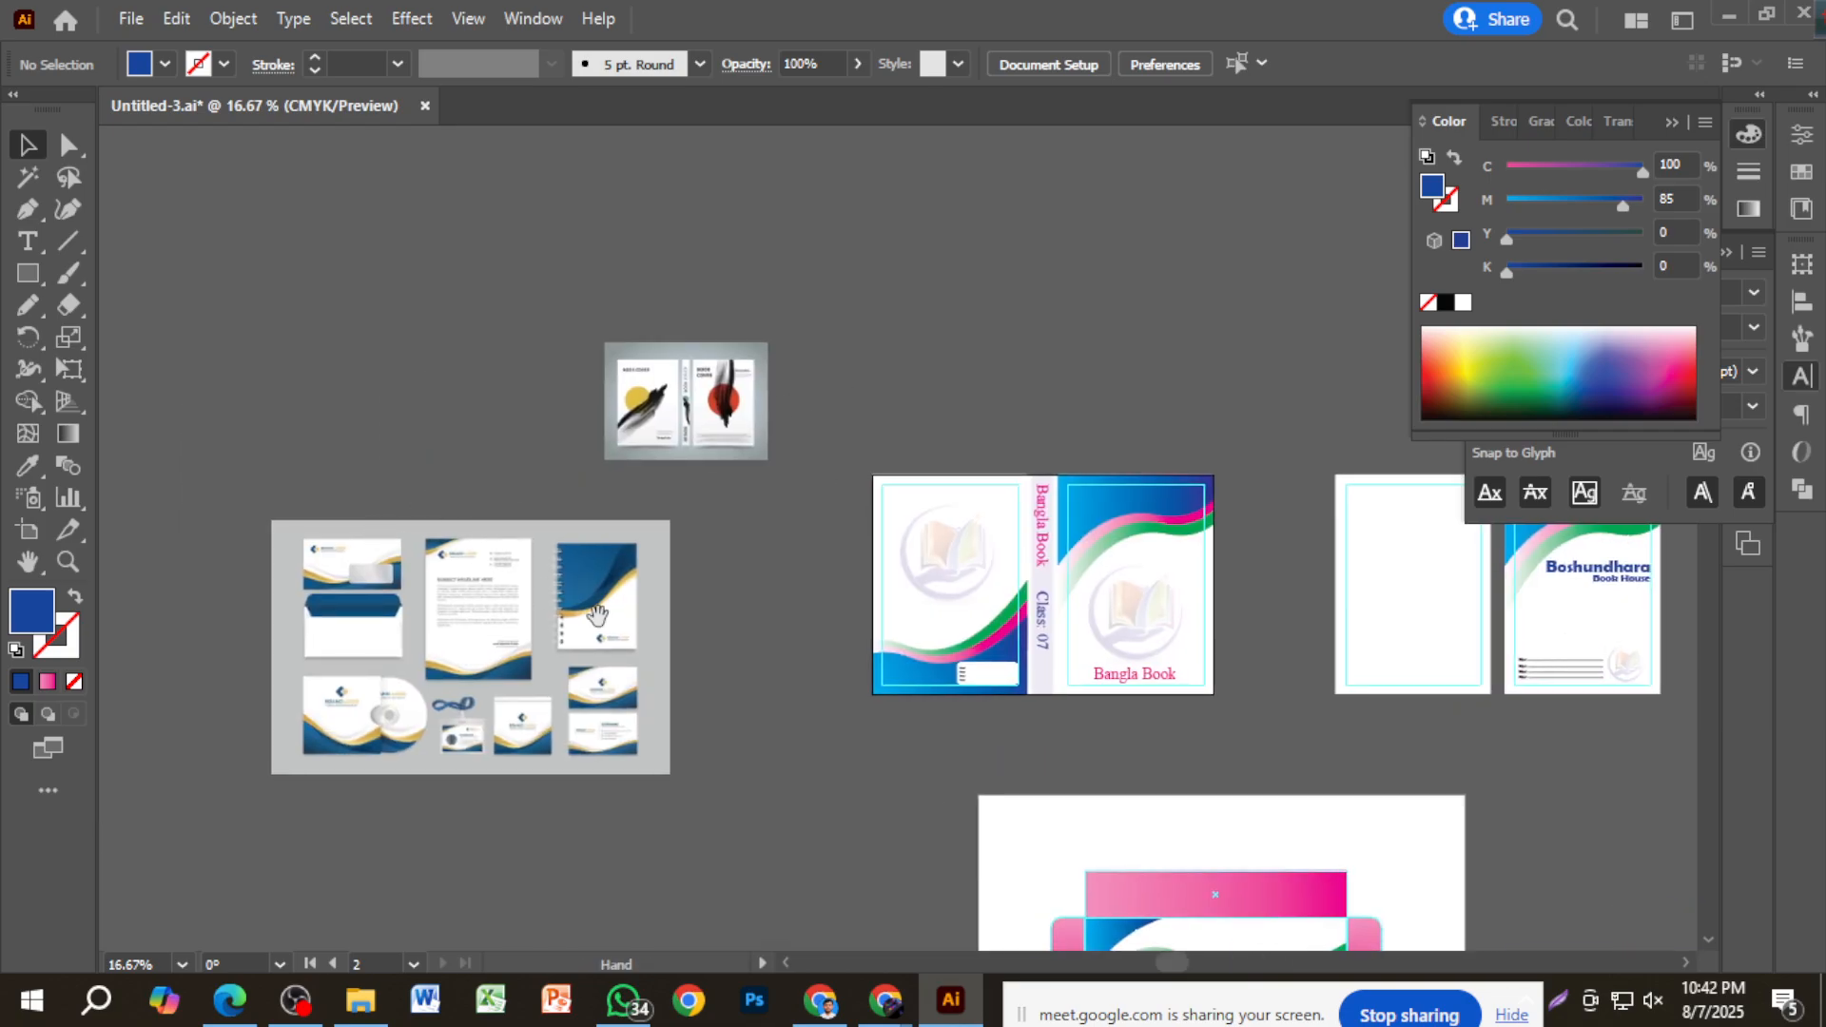
scroll(584, 599, "up", 9)
scroll(524, 499, "down", 6)
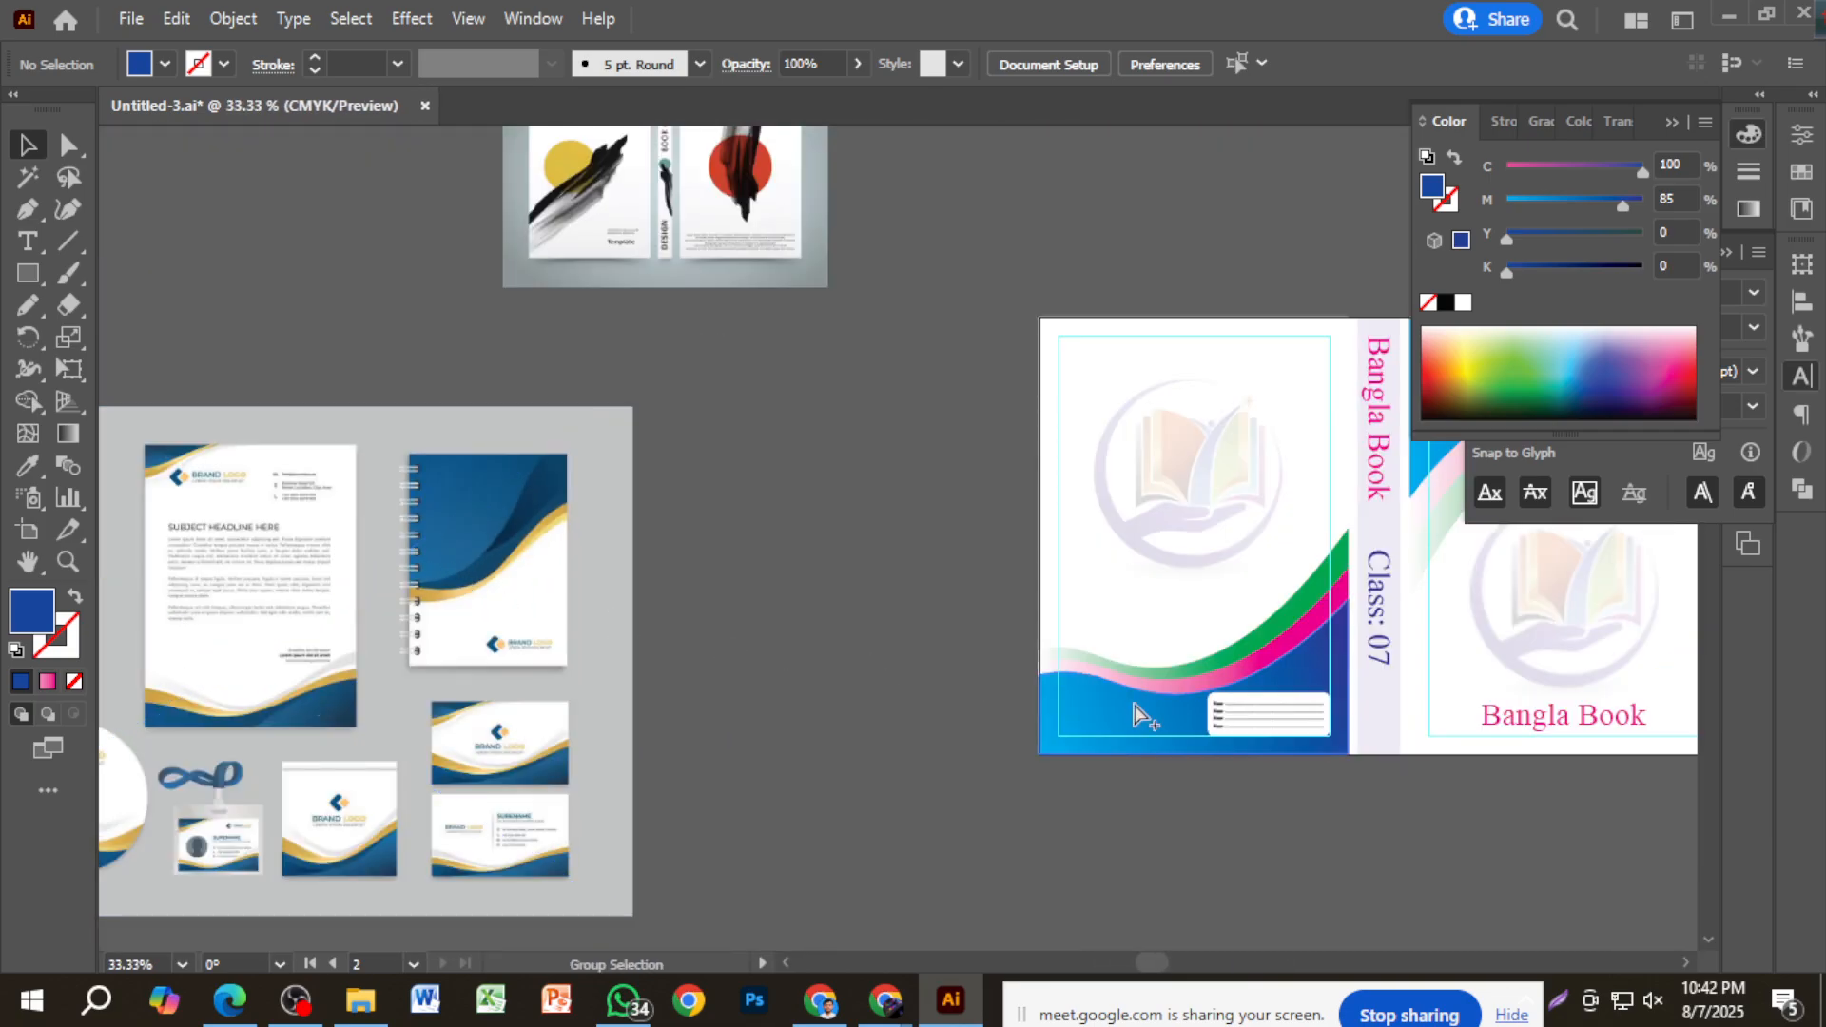
Draw a small rounded bar above the cover pages, fill it with white sampled from the blank page, and duplicate it directly below.
left_click_drag(1134, 705, 39, 747)
scroll(713, 276, "up", 2)
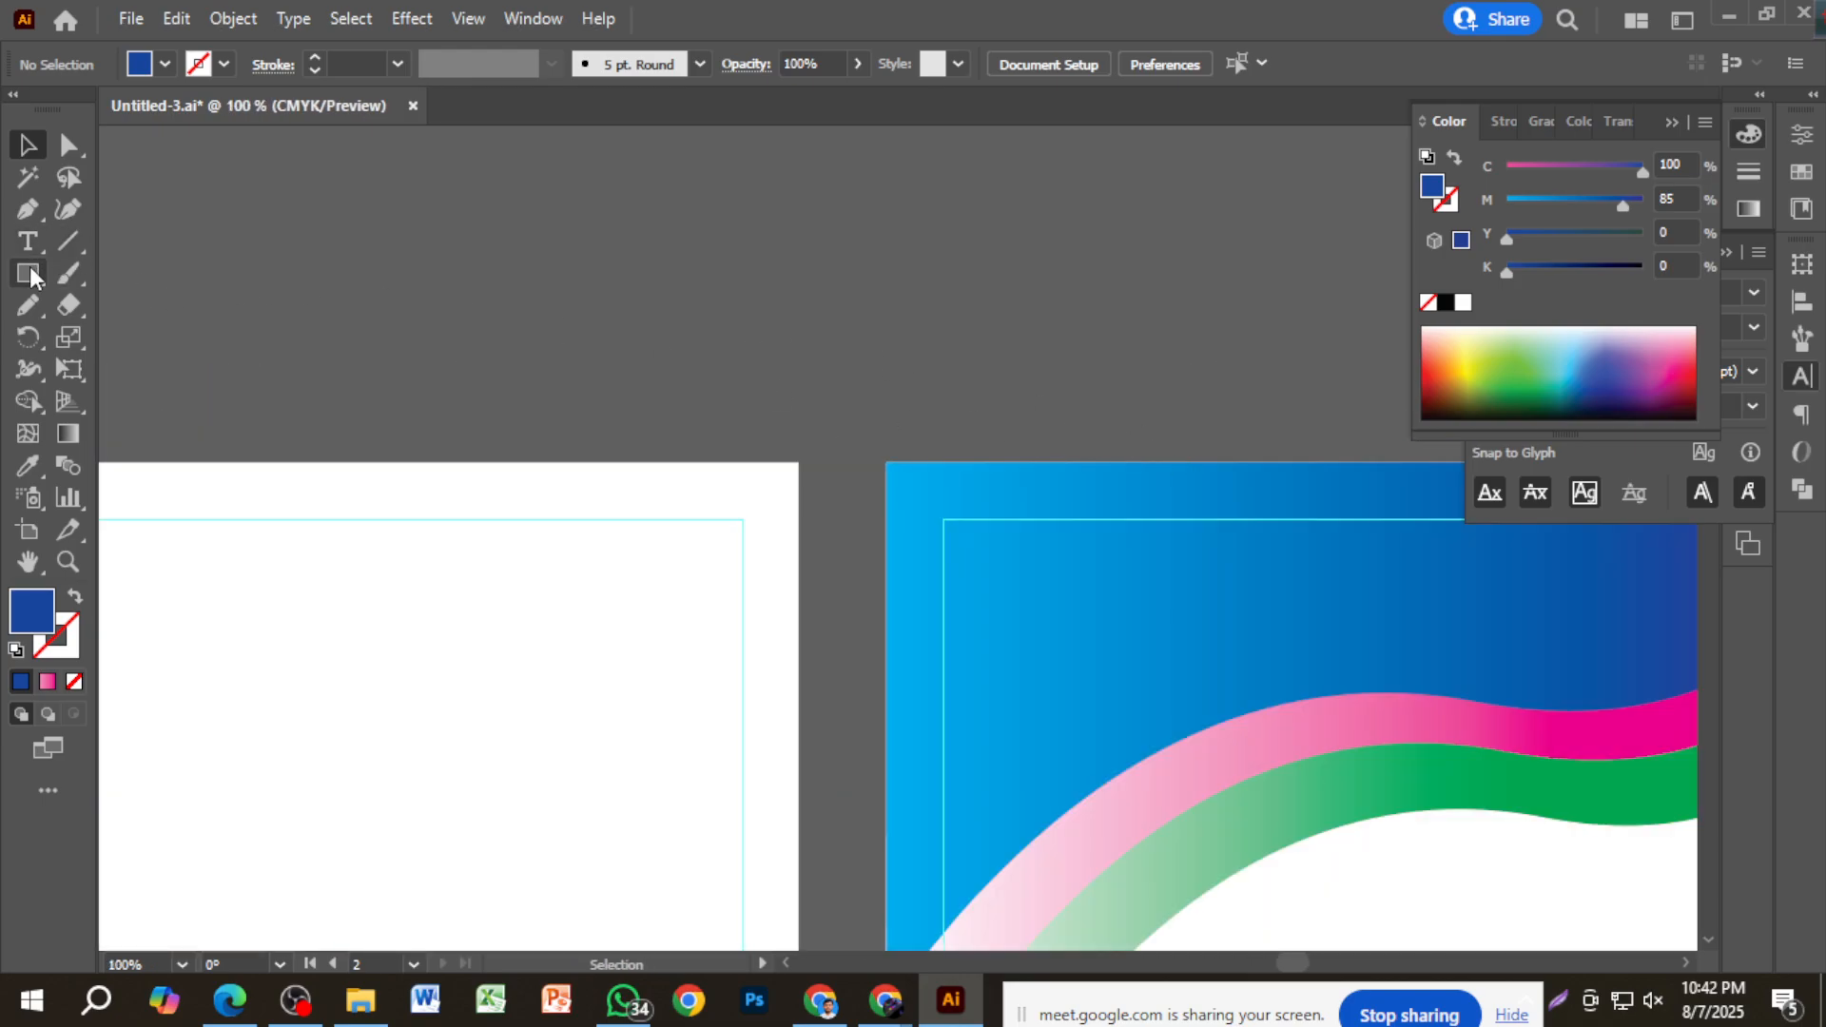
left_click_drag(31, 277, 82, 289)
left_click_drag(869, 235, 1018, 254)
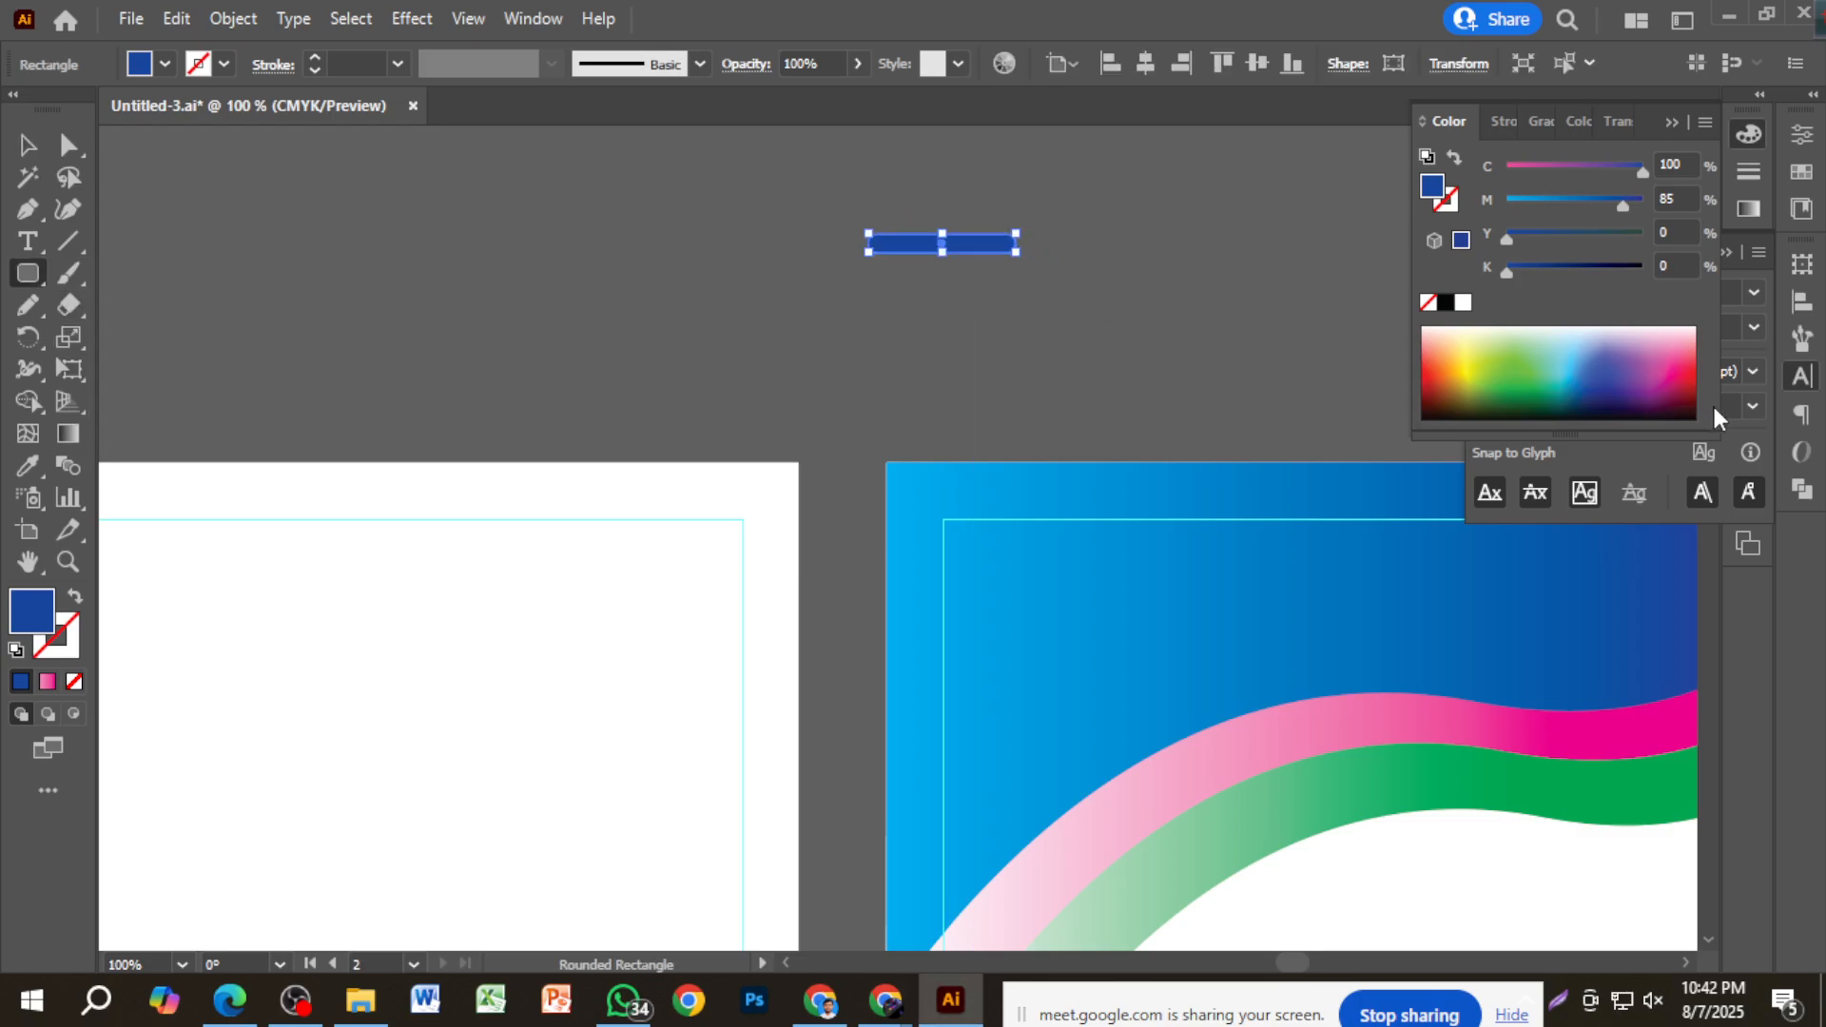
left_click(1674, 125)
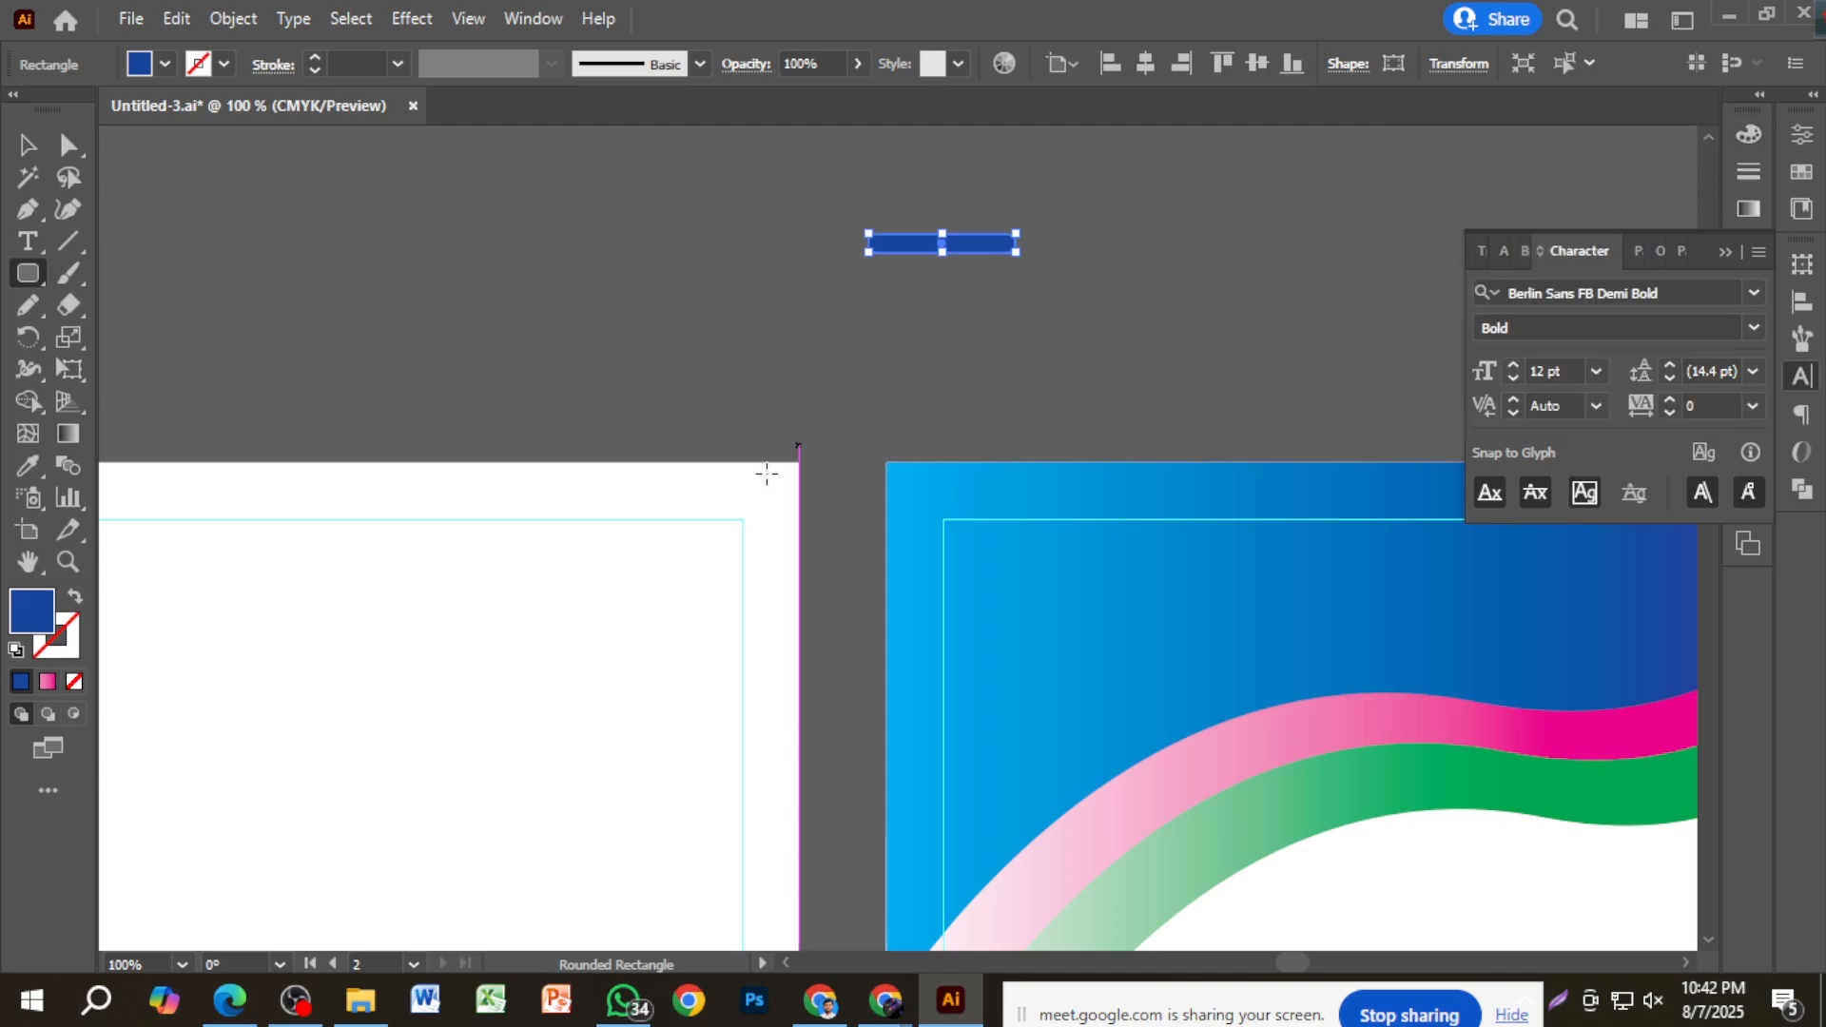
left_click(25, 466)
left_click(162, 518)
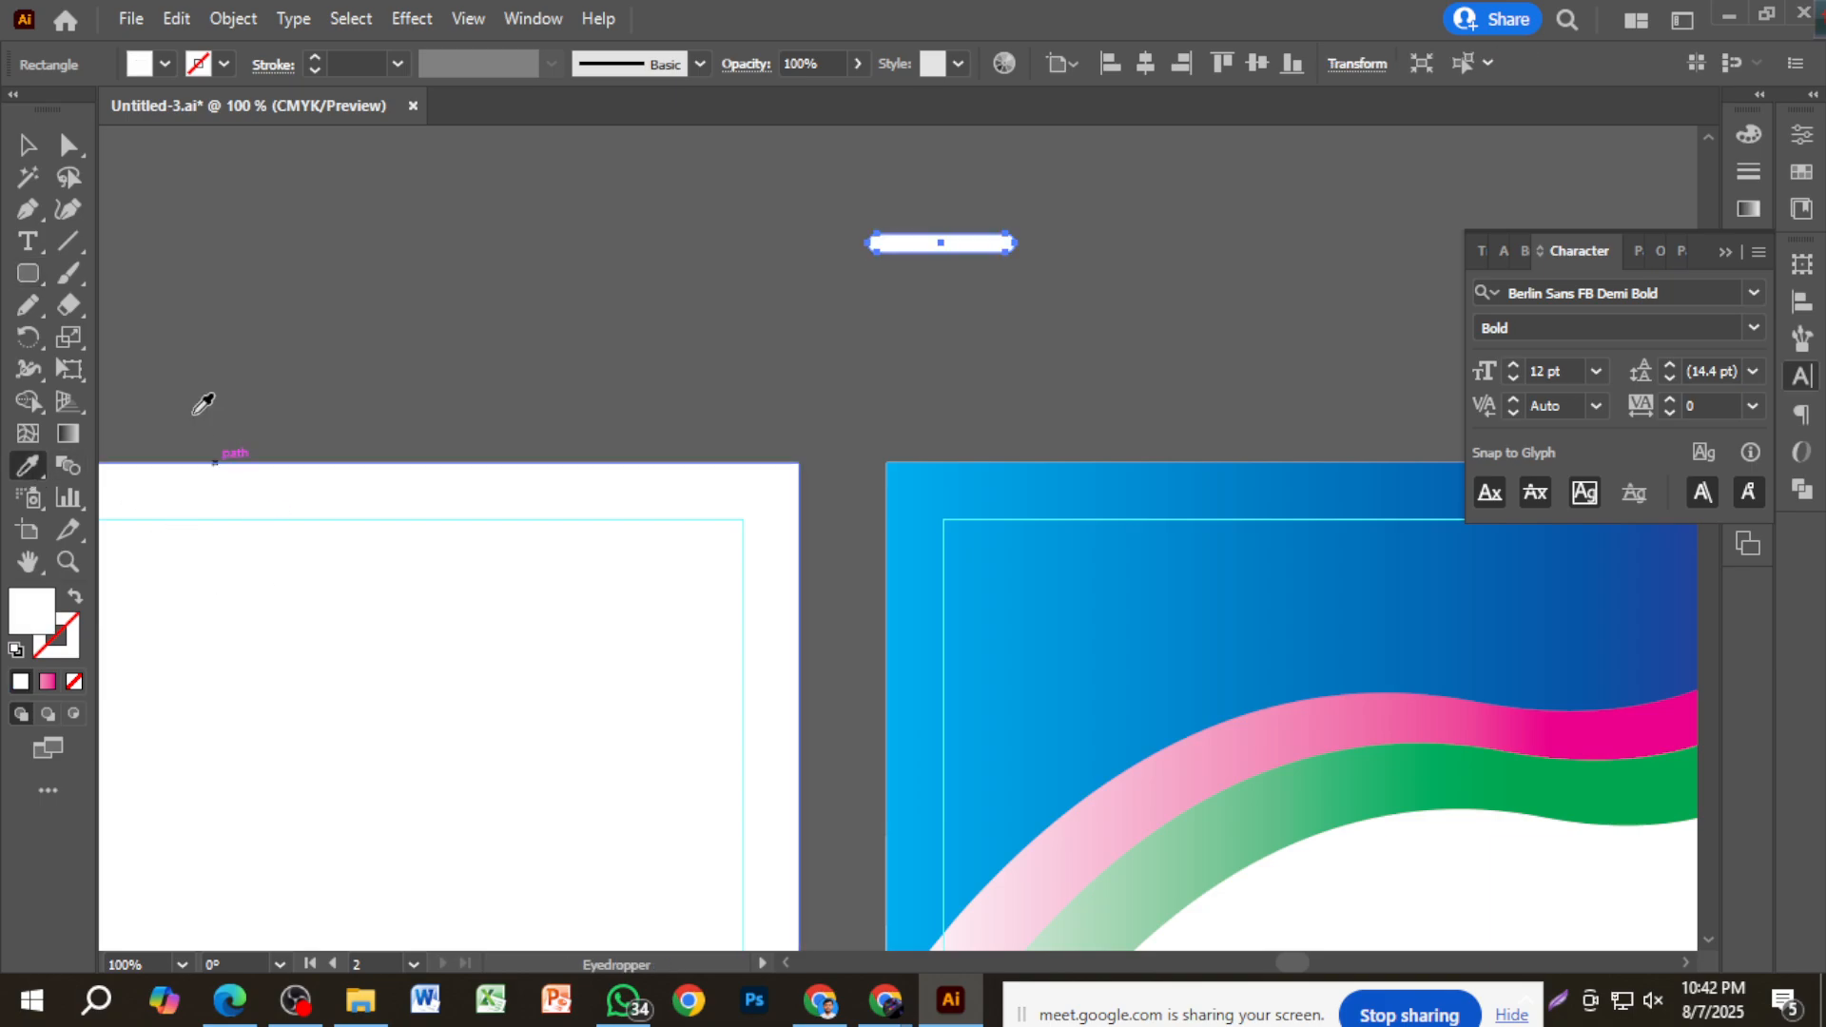
key("v")
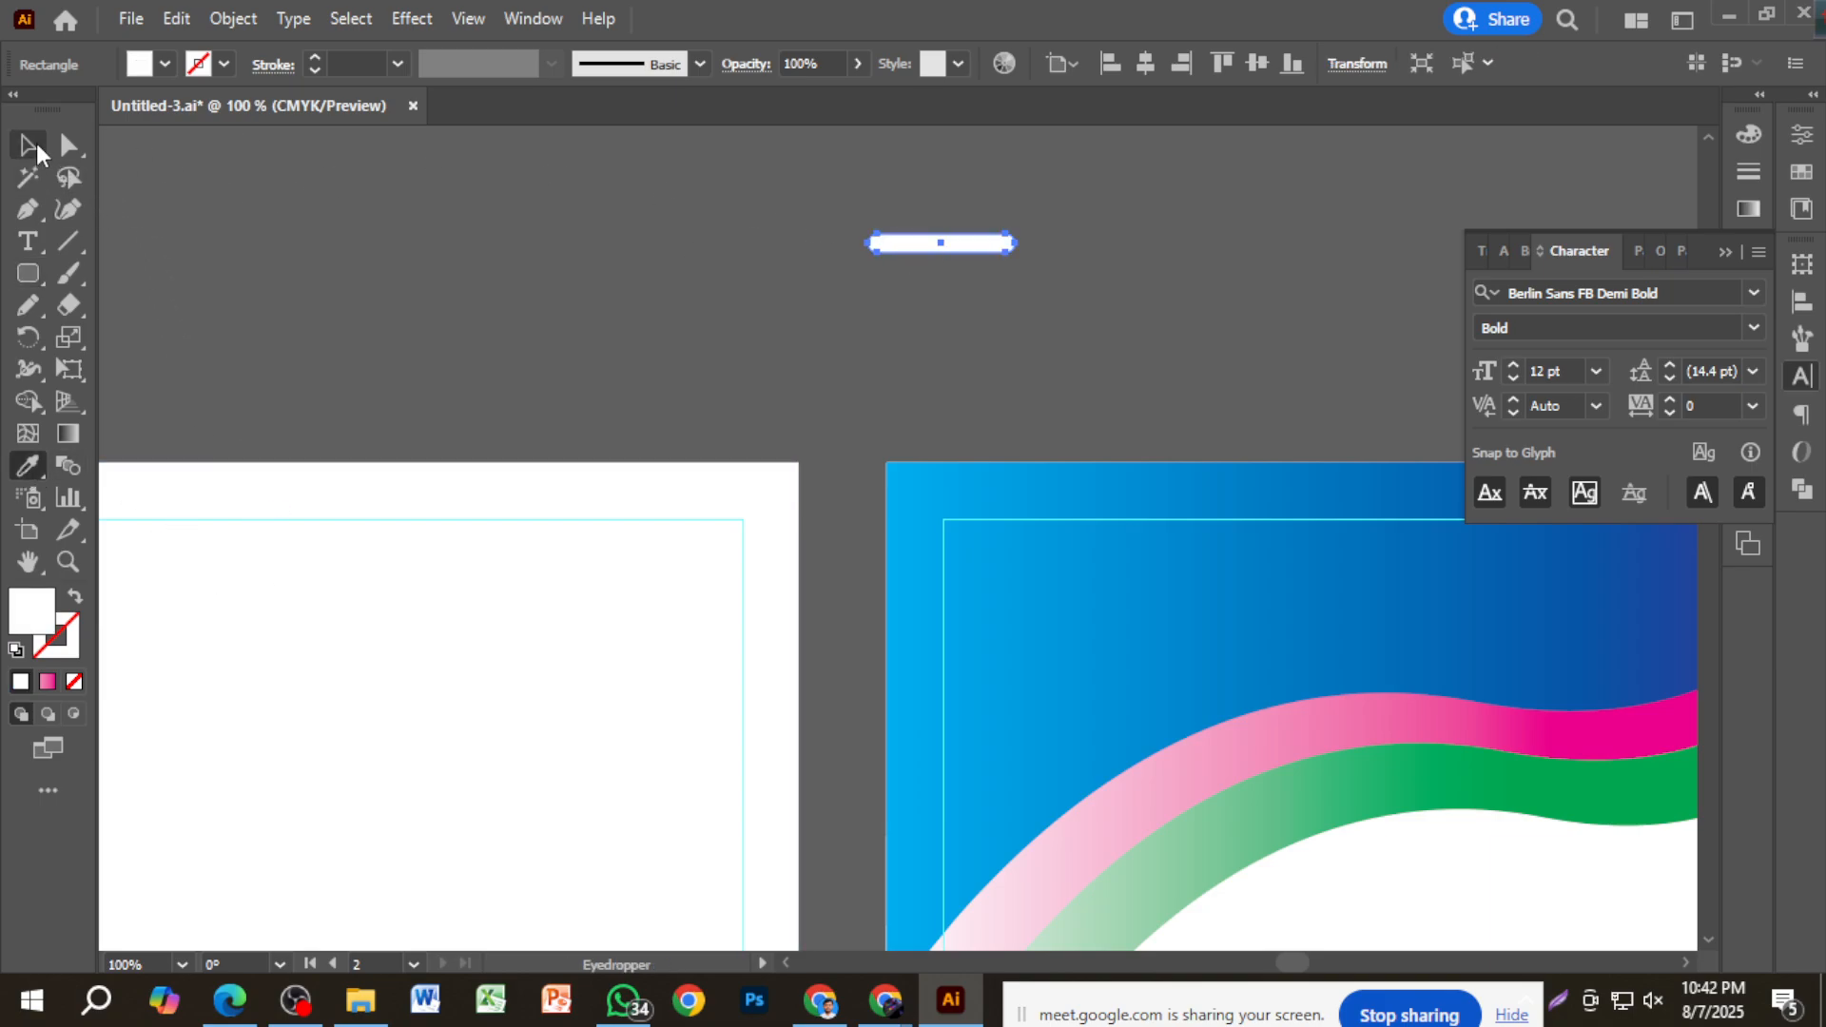
left_click_drag(990, 249, 999, 278)
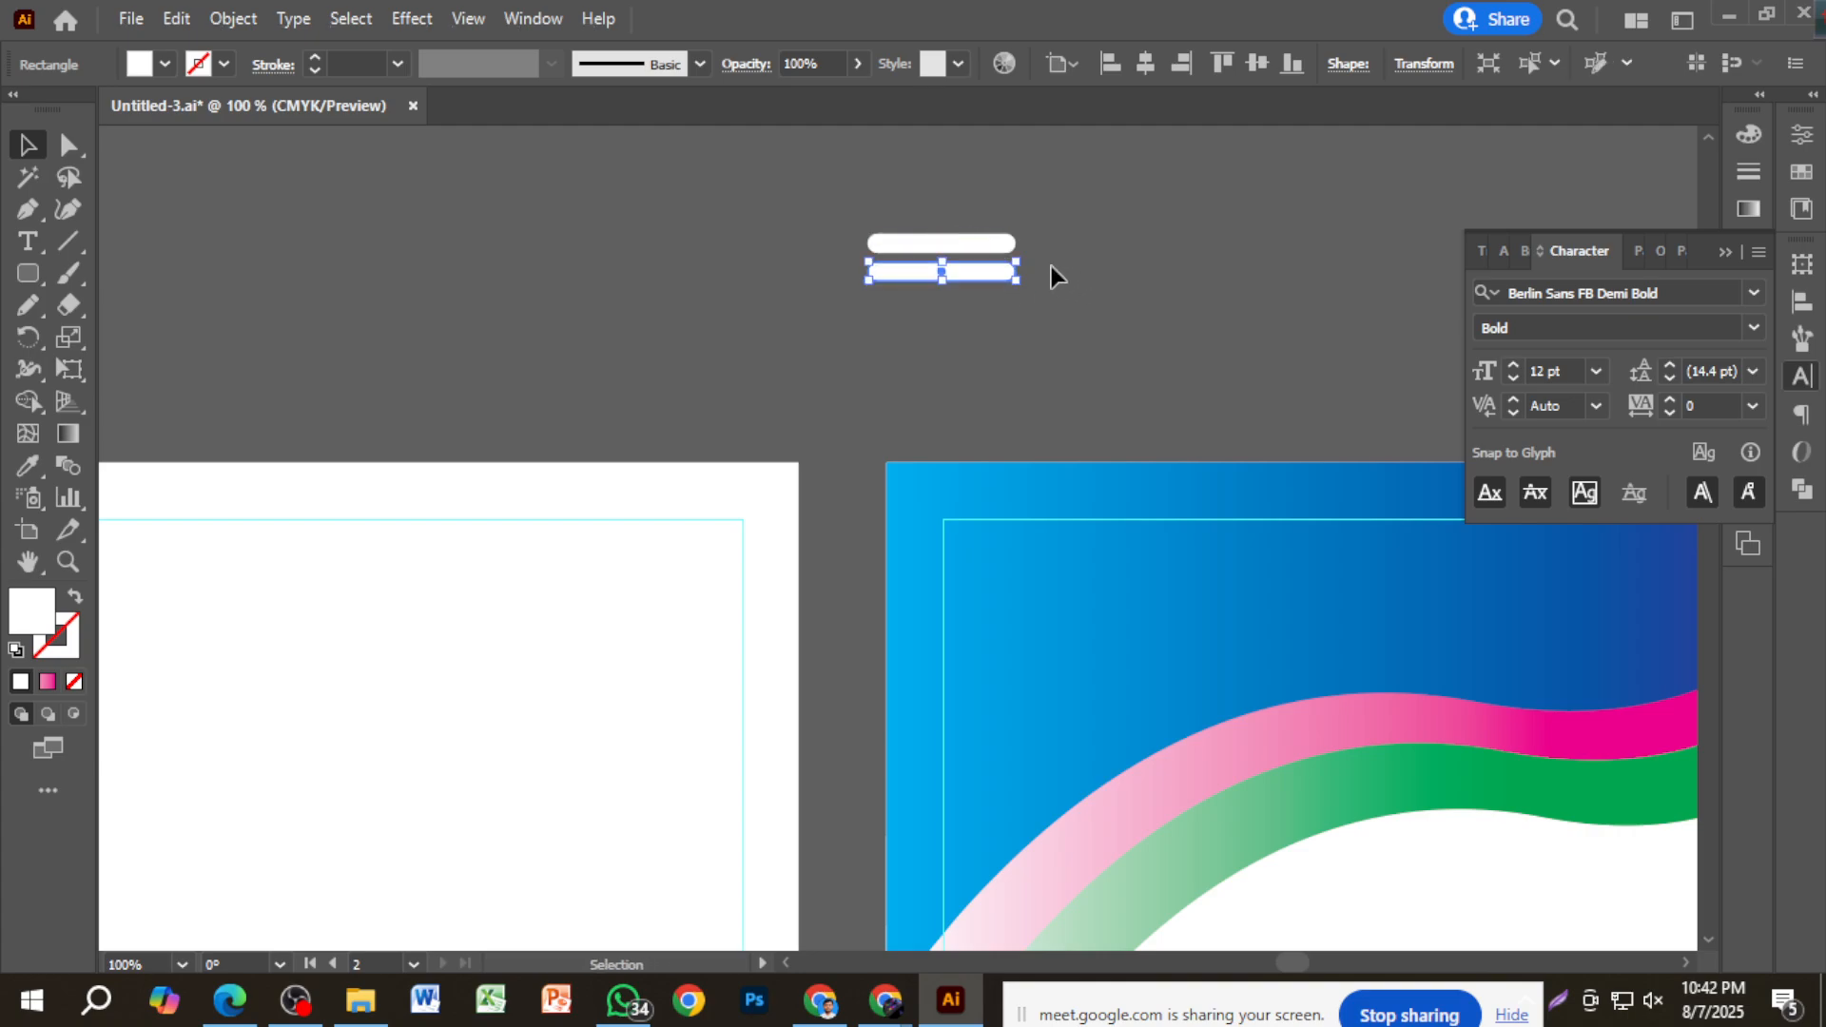
Draw a narrow upright ellipse over the right ends of the two white bars and fill it with black.
left_click_drag(31, 279, 118, 333)
left_click_drag(993, 220, 1032, 302)
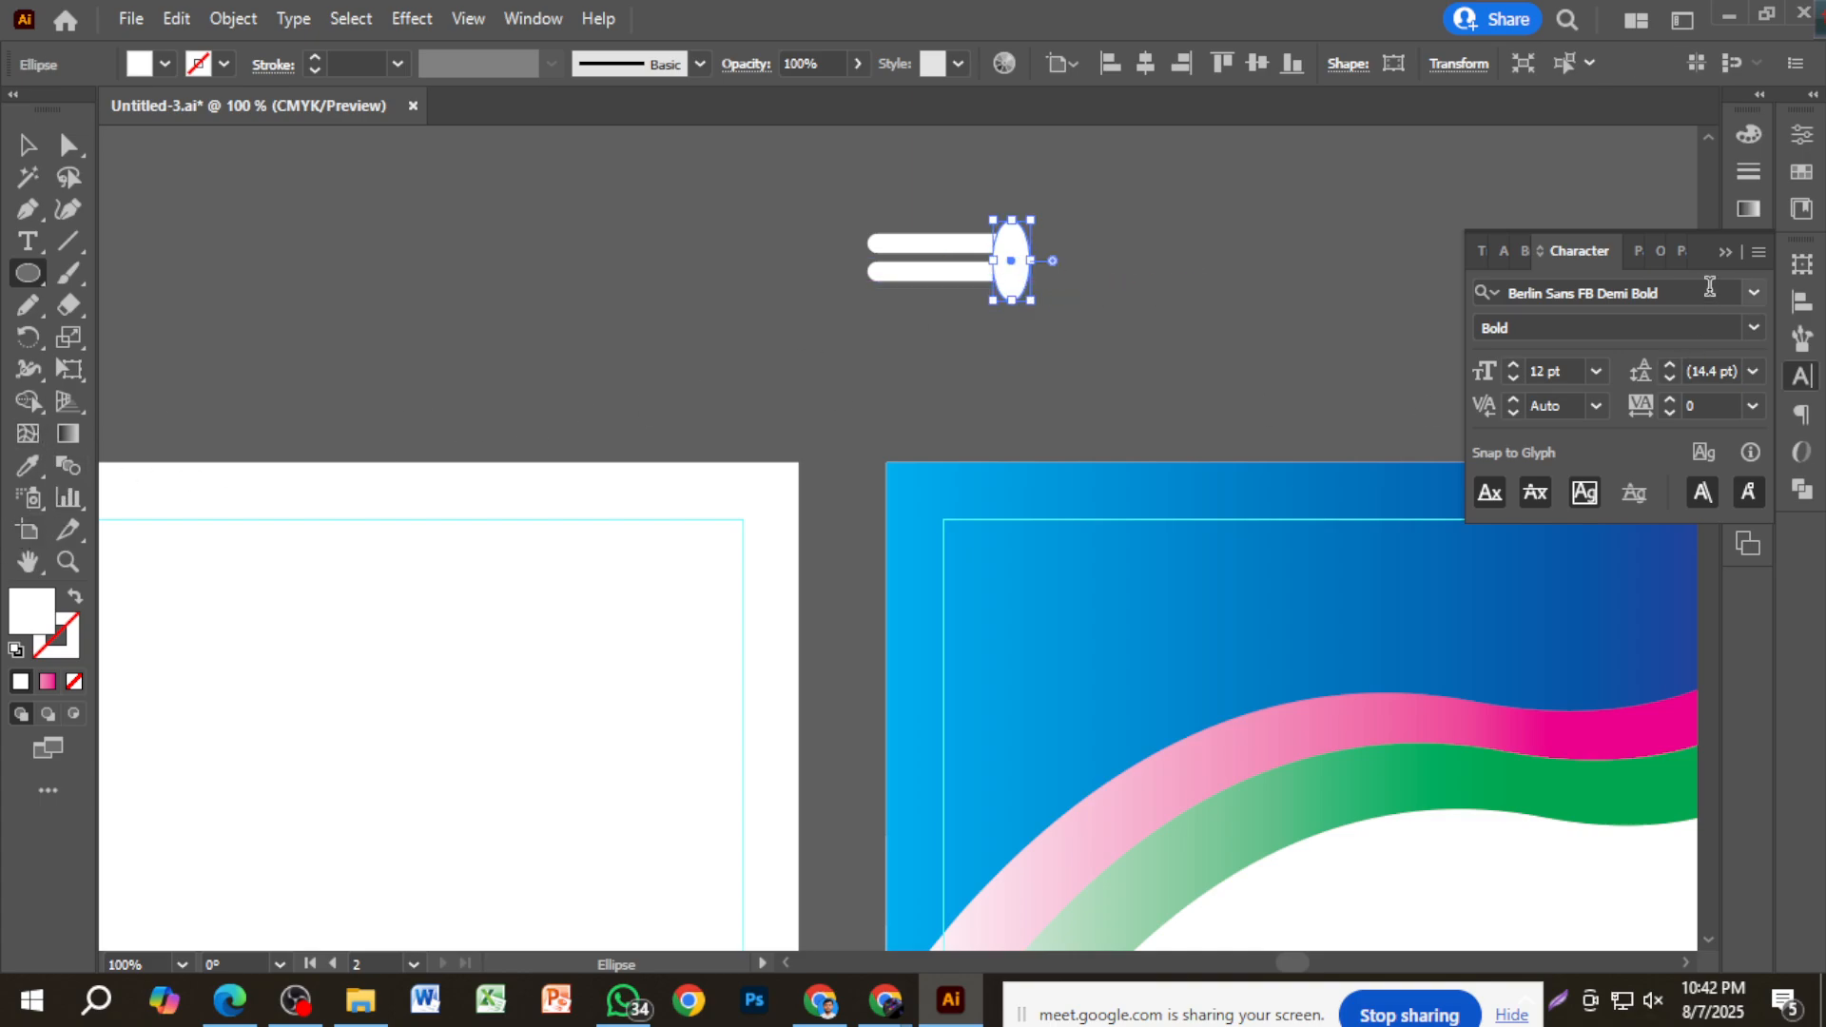
left_click(1750, 135)
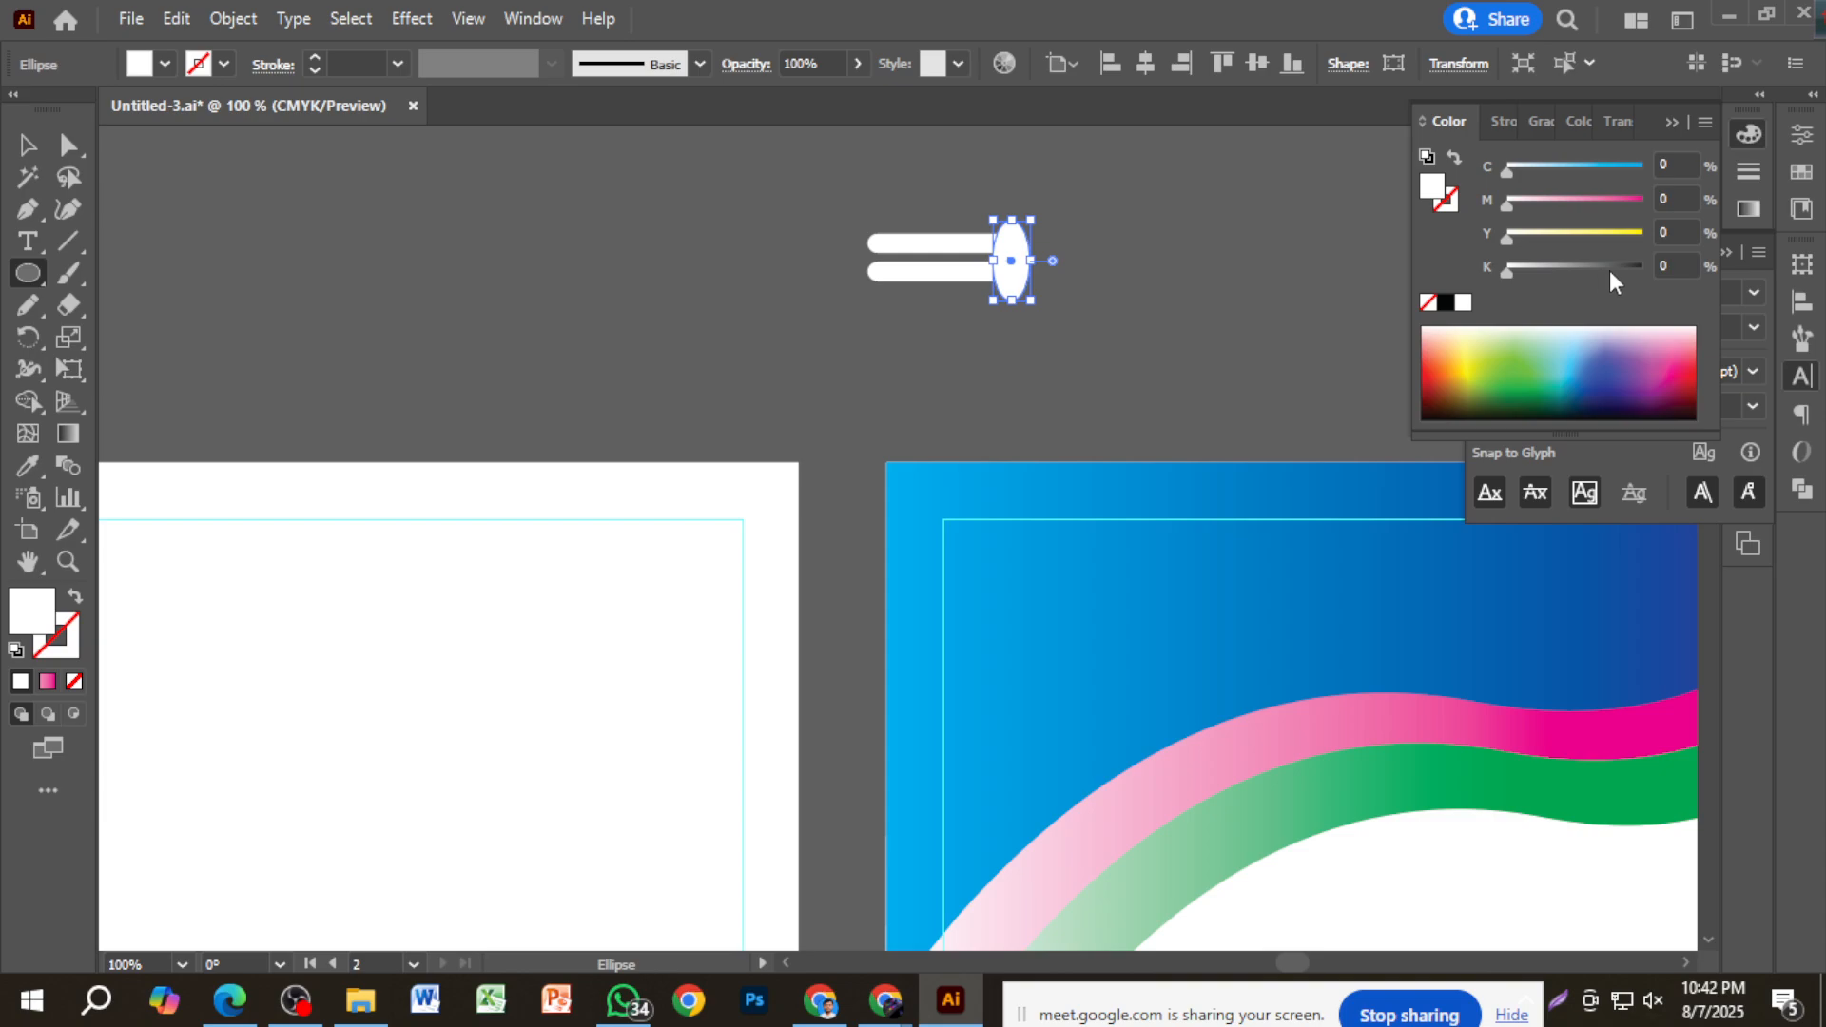
left_click(1445, 302)
left_click(26, 144)
left_click(946, 311)
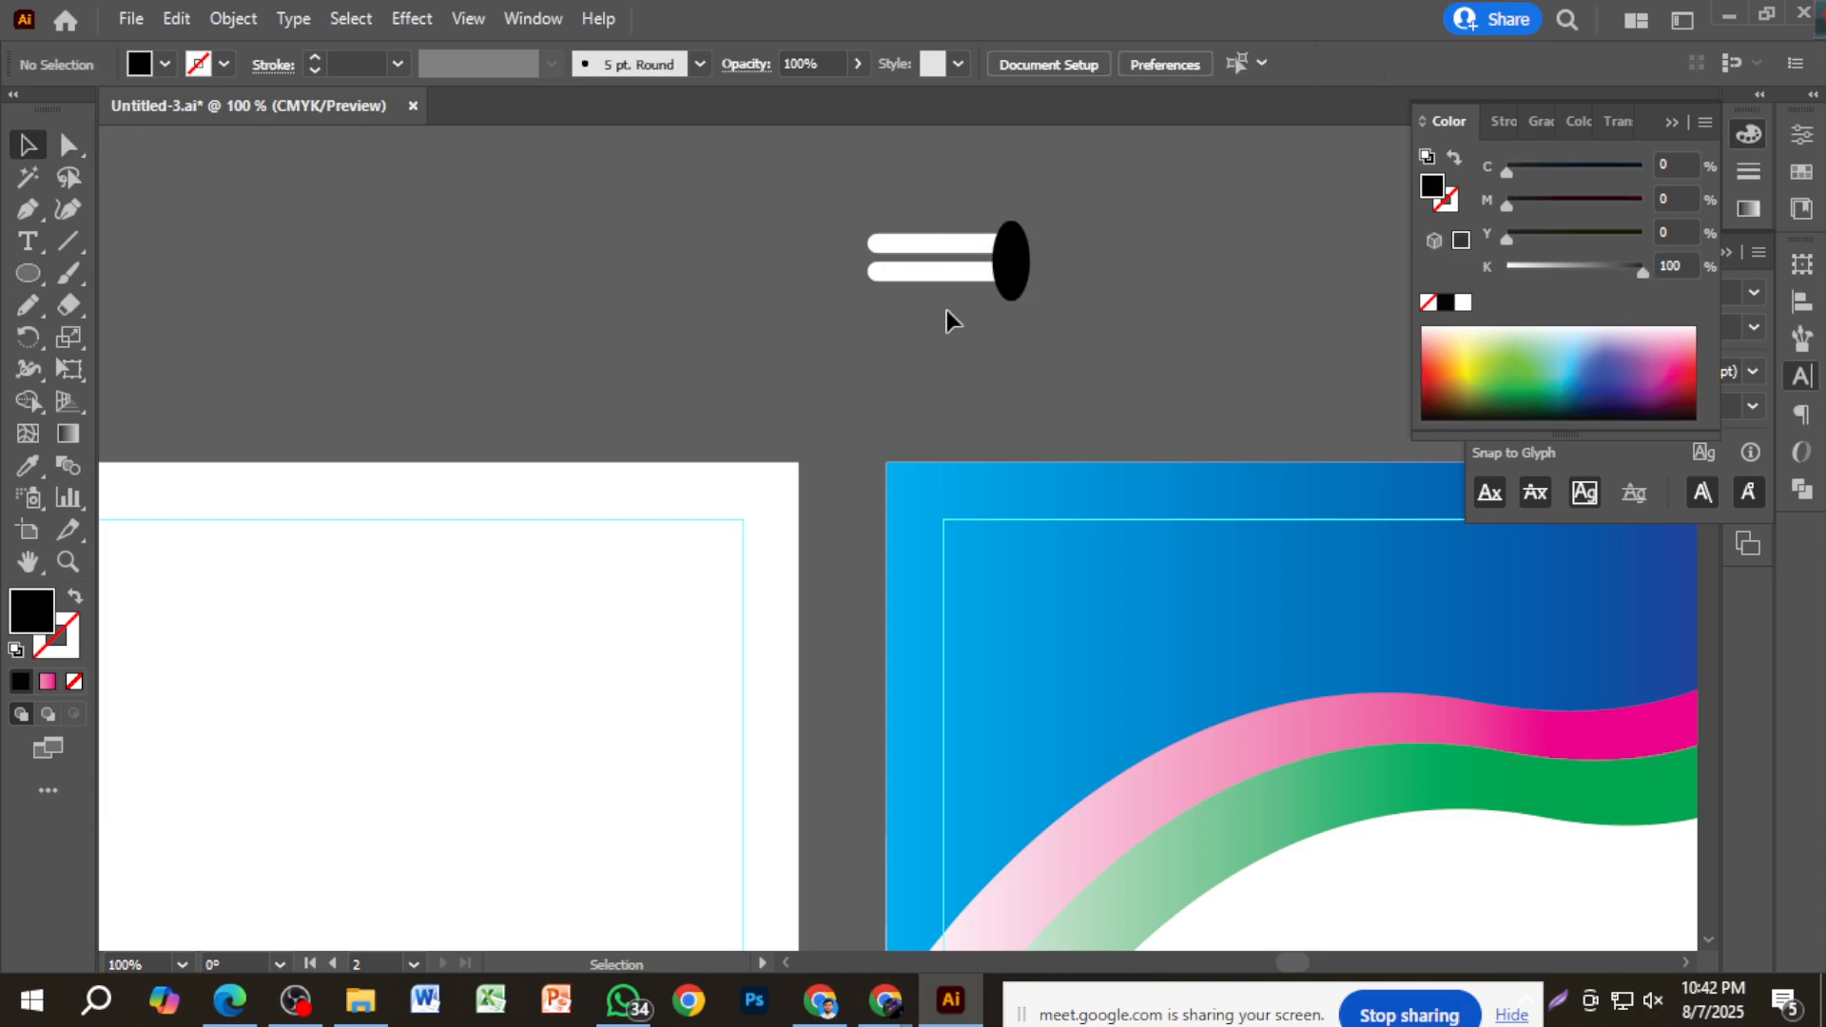
Try a linear gradient on the upper bar, running from white to a near-black with M 100 and K 100.
left_click(963, 246)
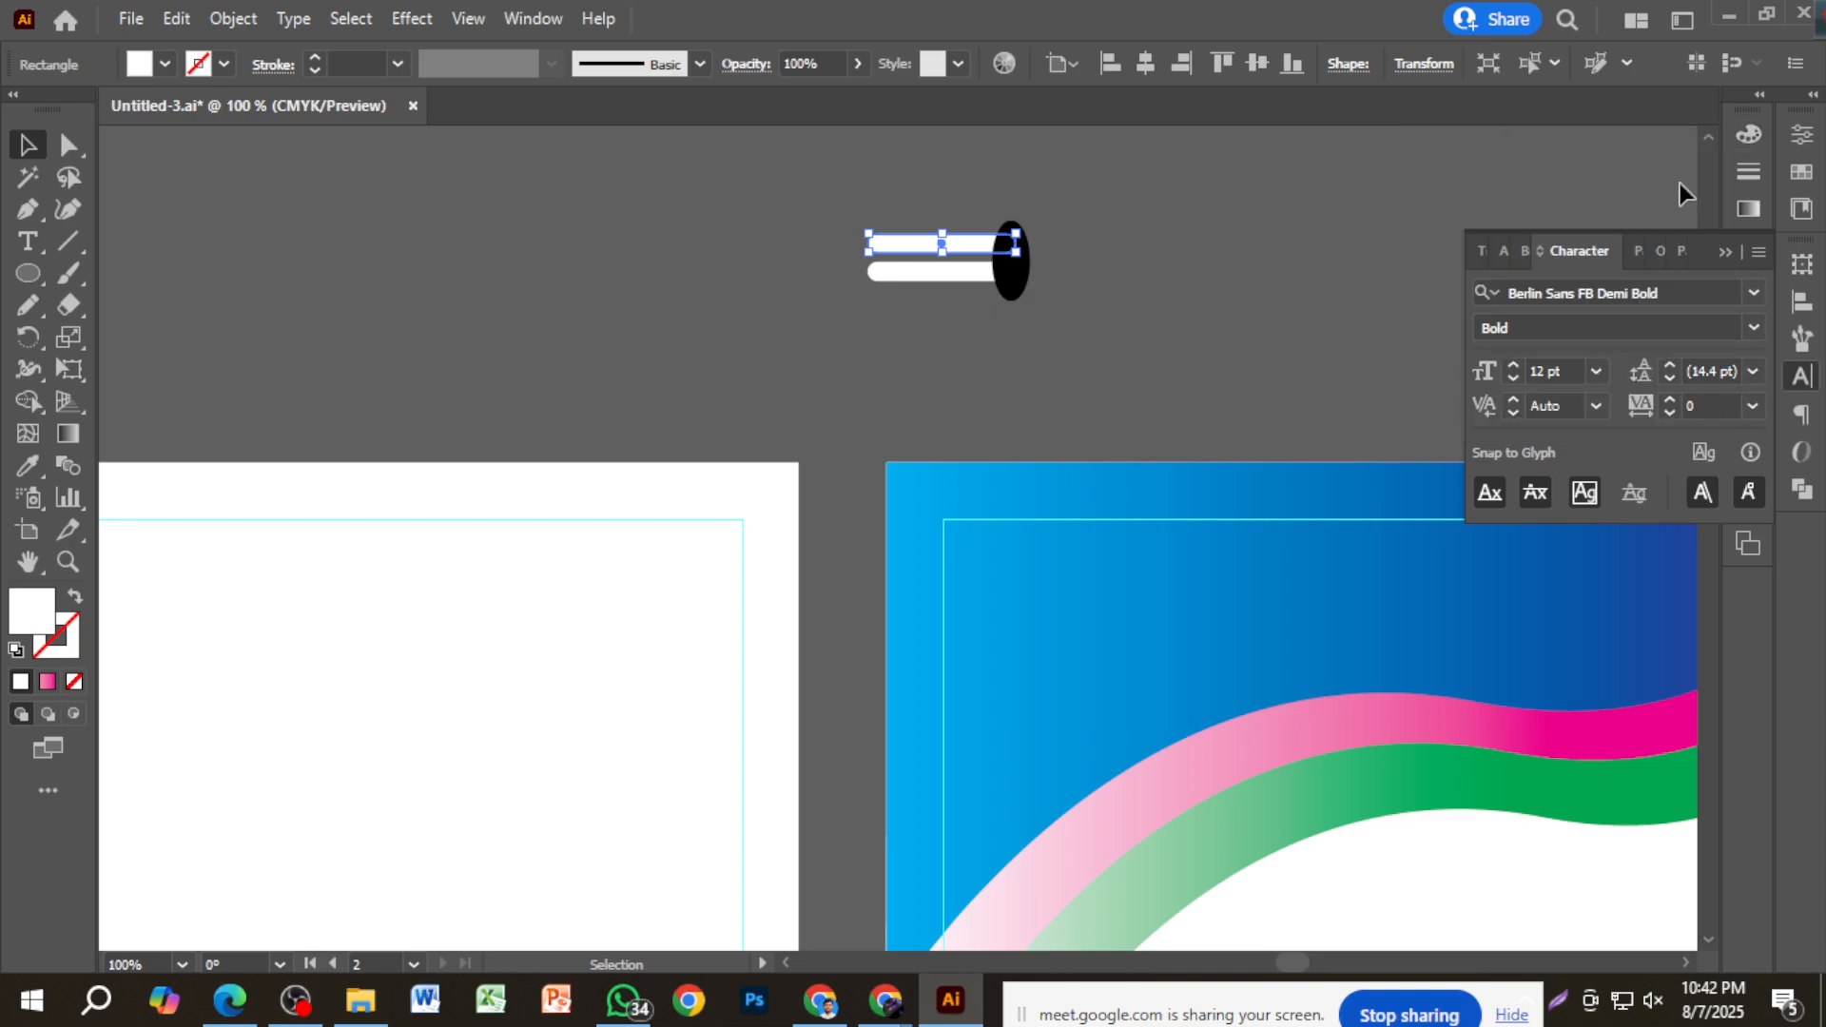
left_click(1745, 210)
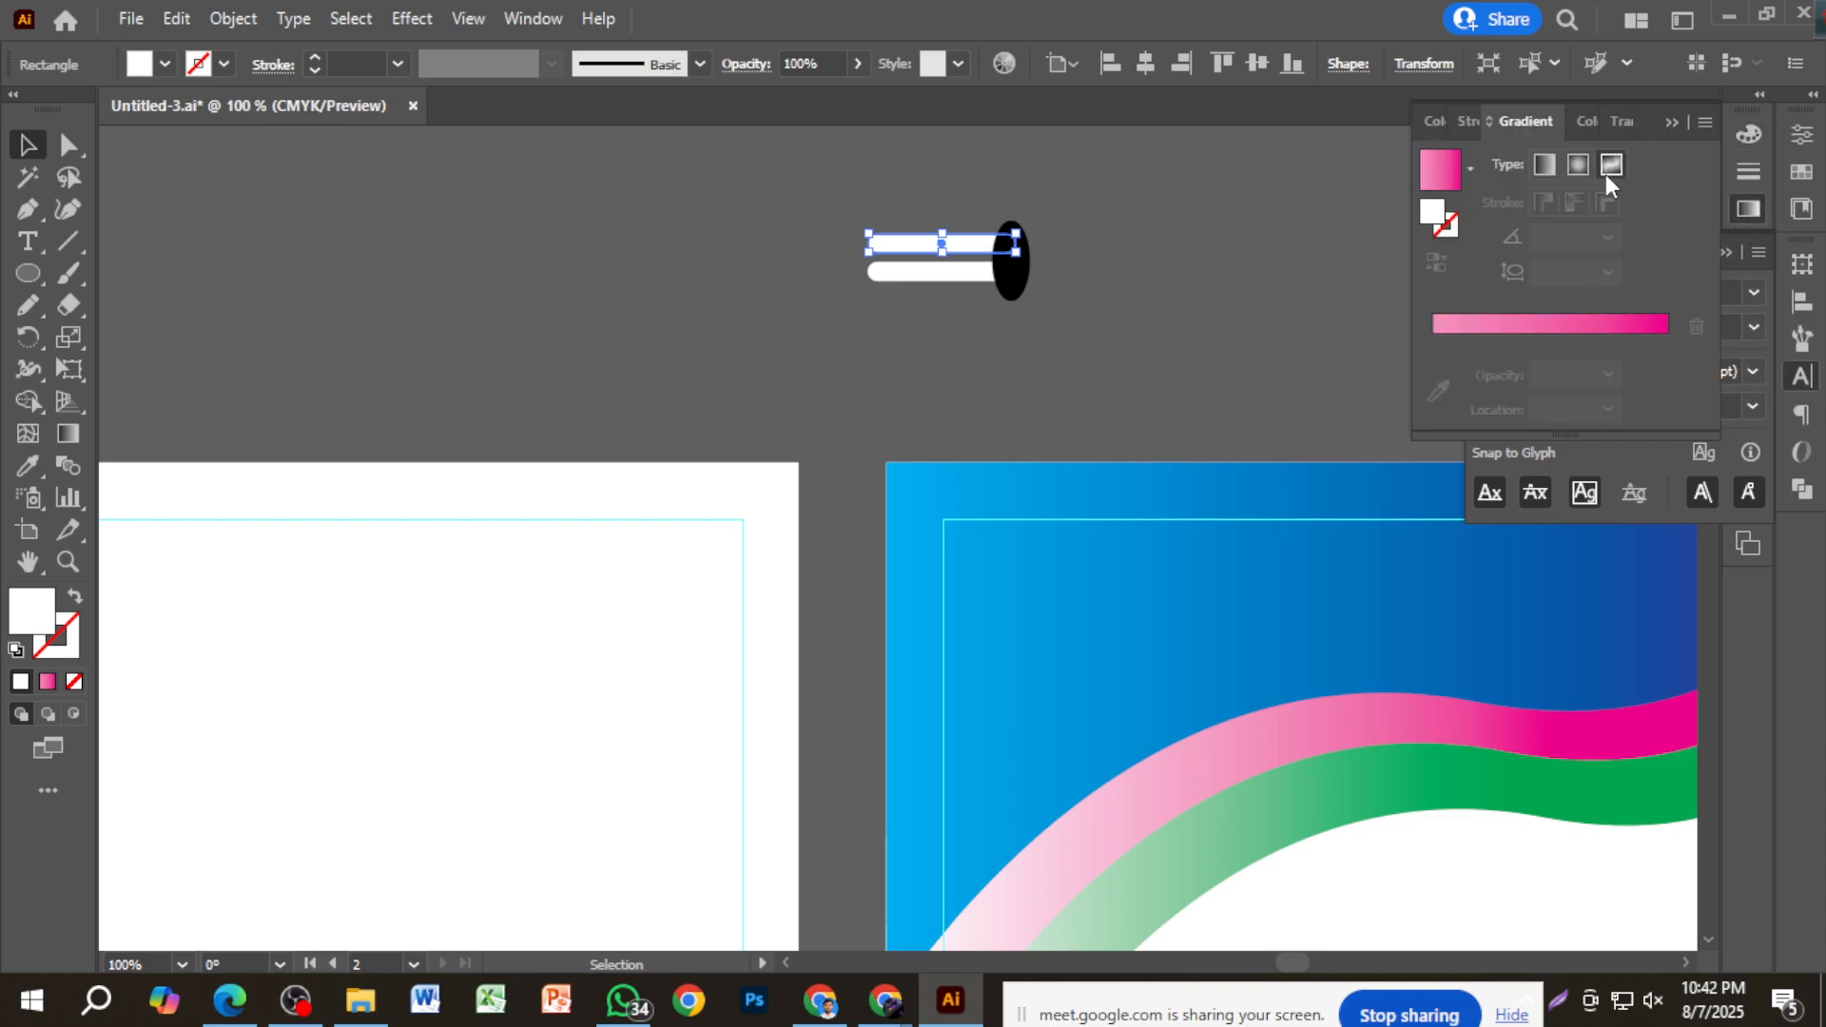
left_click(1545, 164)
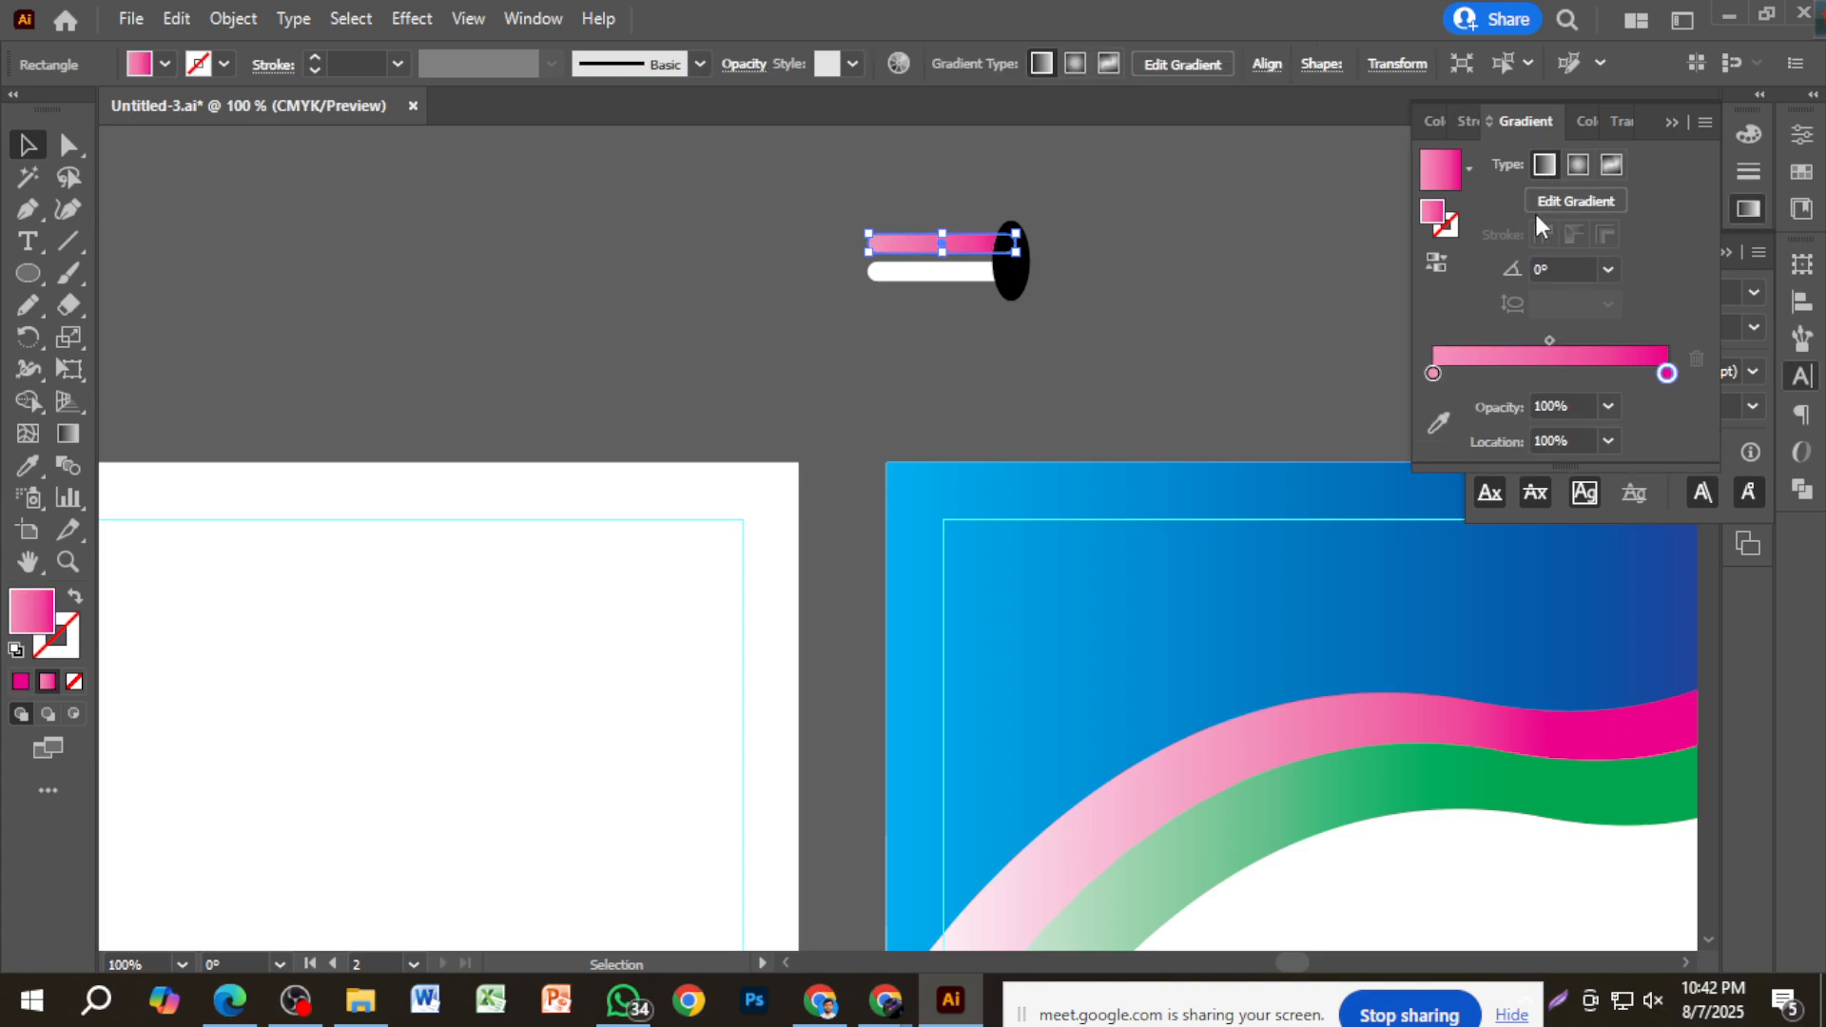
double_click(1667, 374)
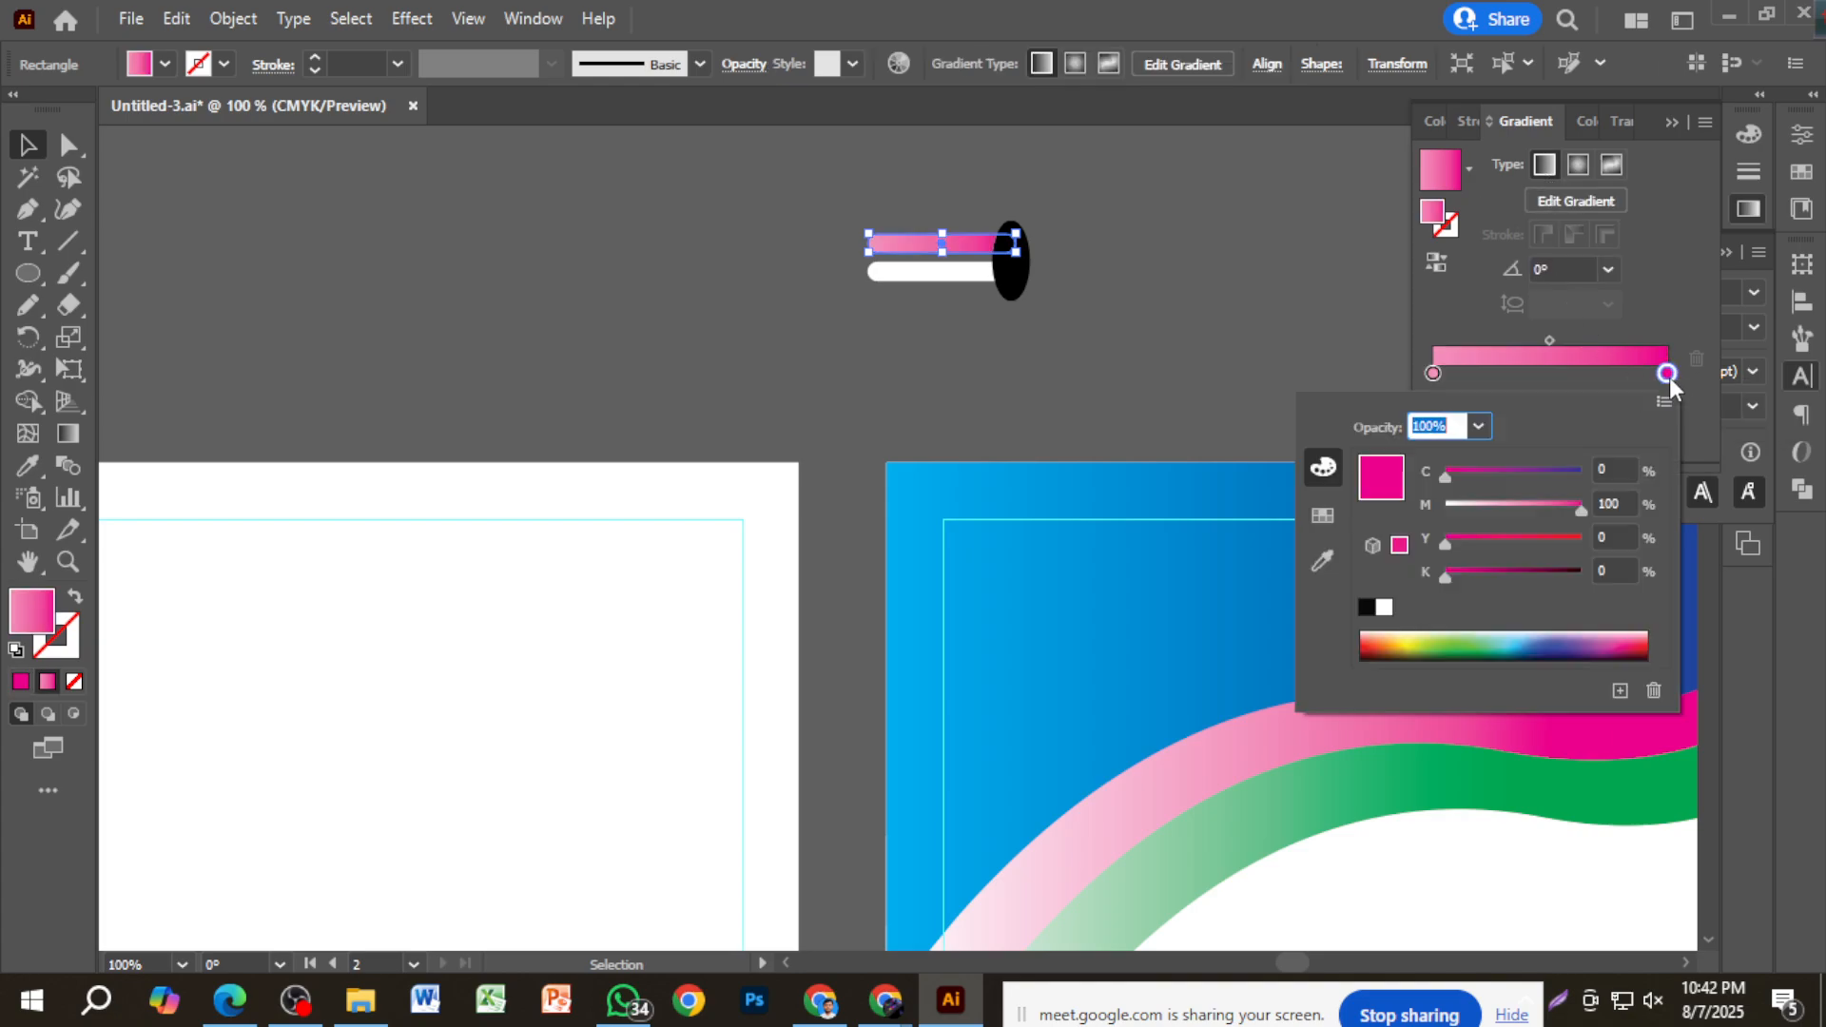
left_click_drag(1560, 580, 1585, 580)
left_click(1550, 478)
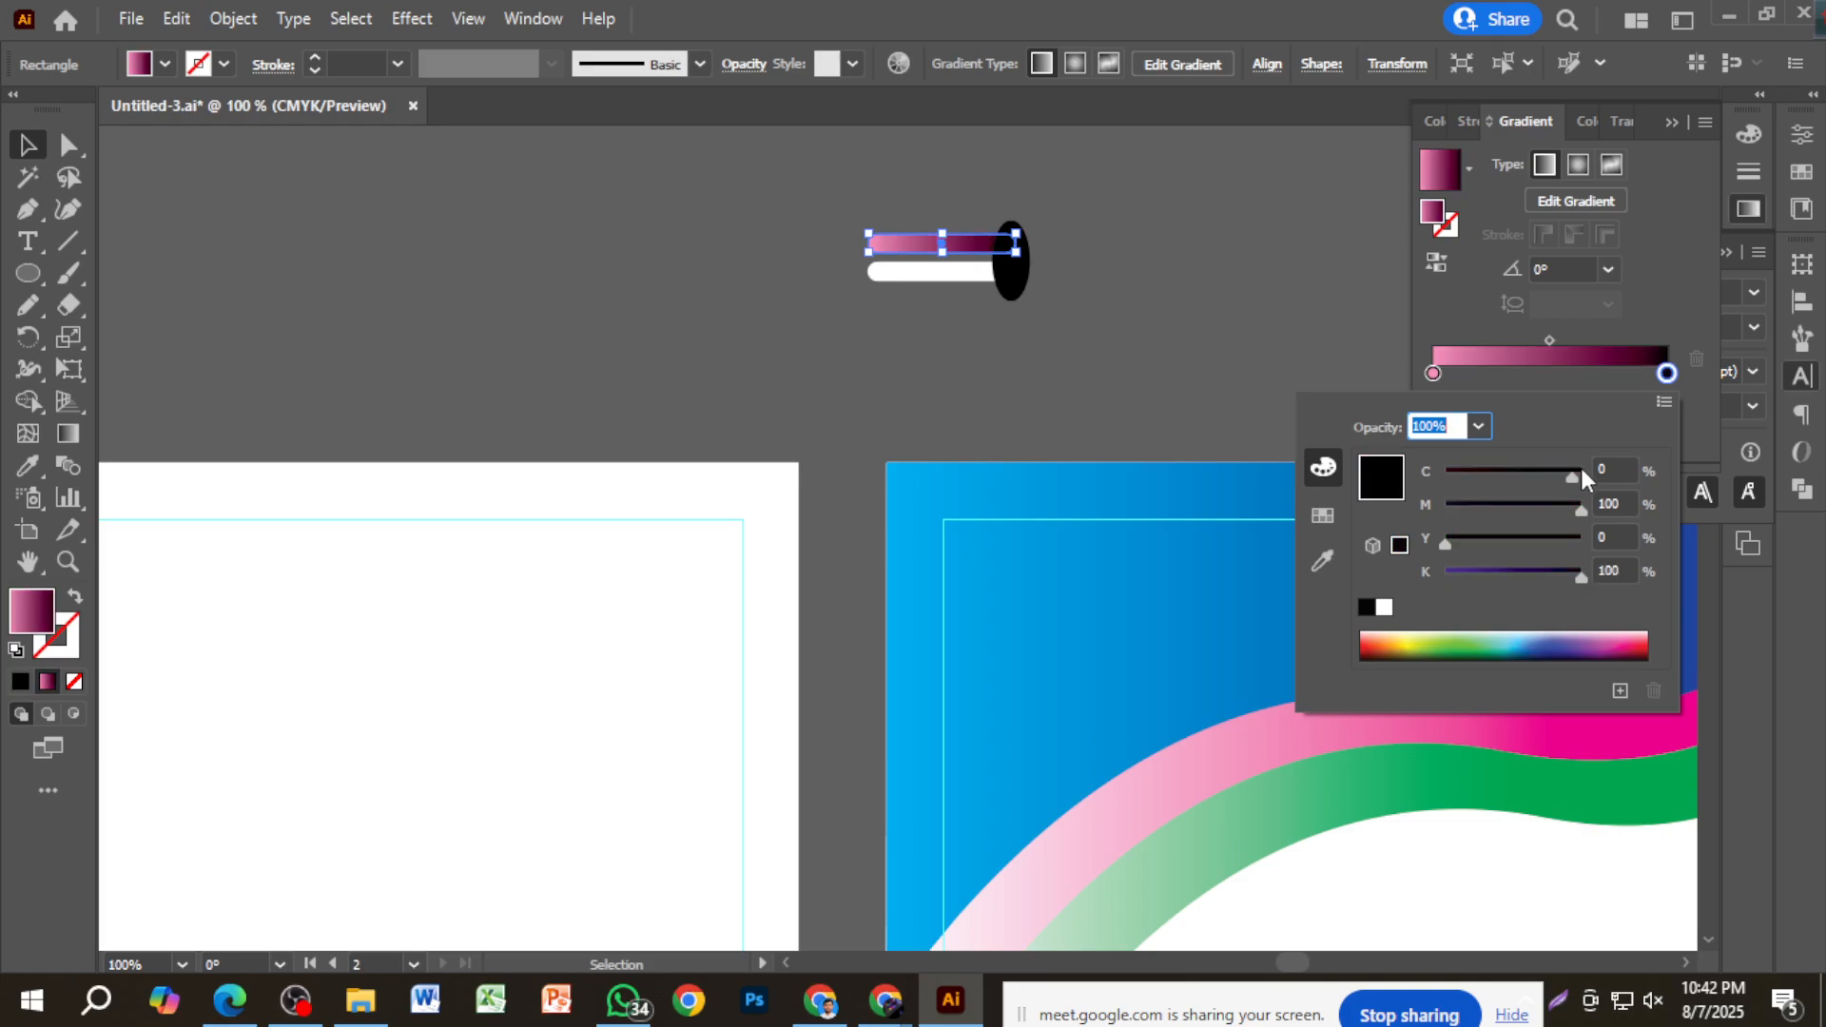
left_click(1436, 374)
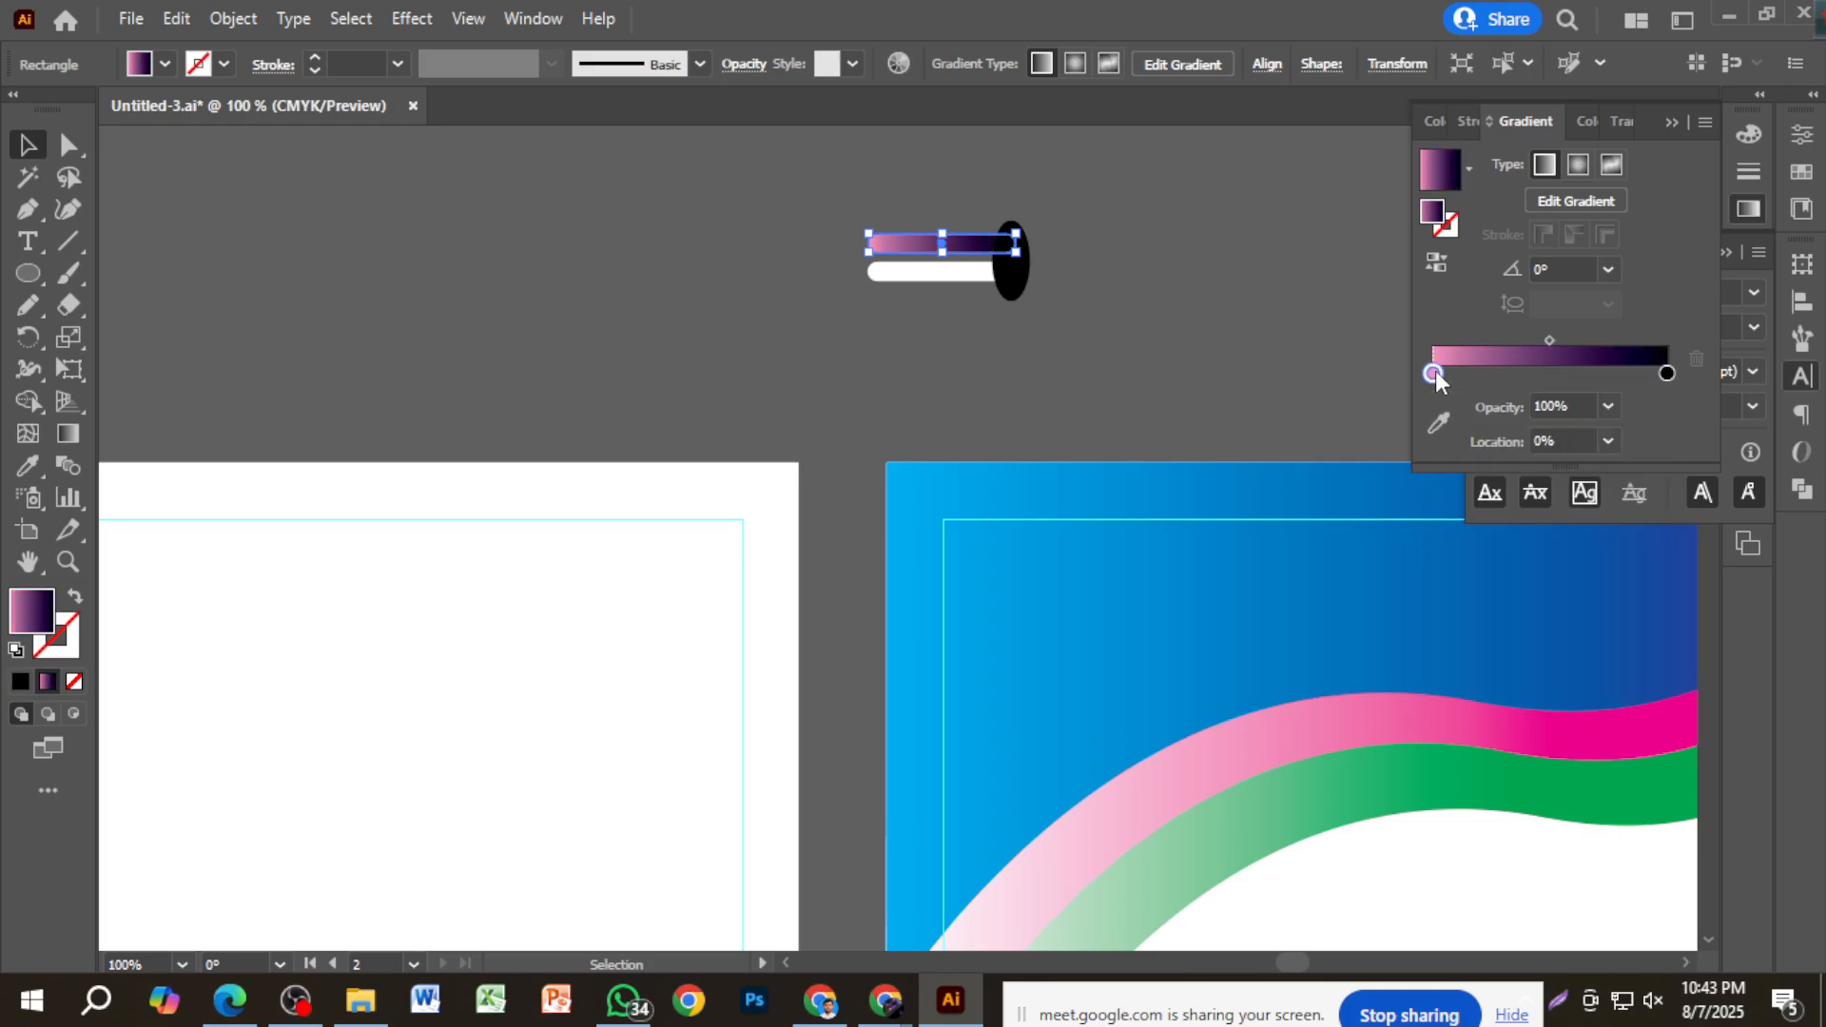
double_click(1436, 374)
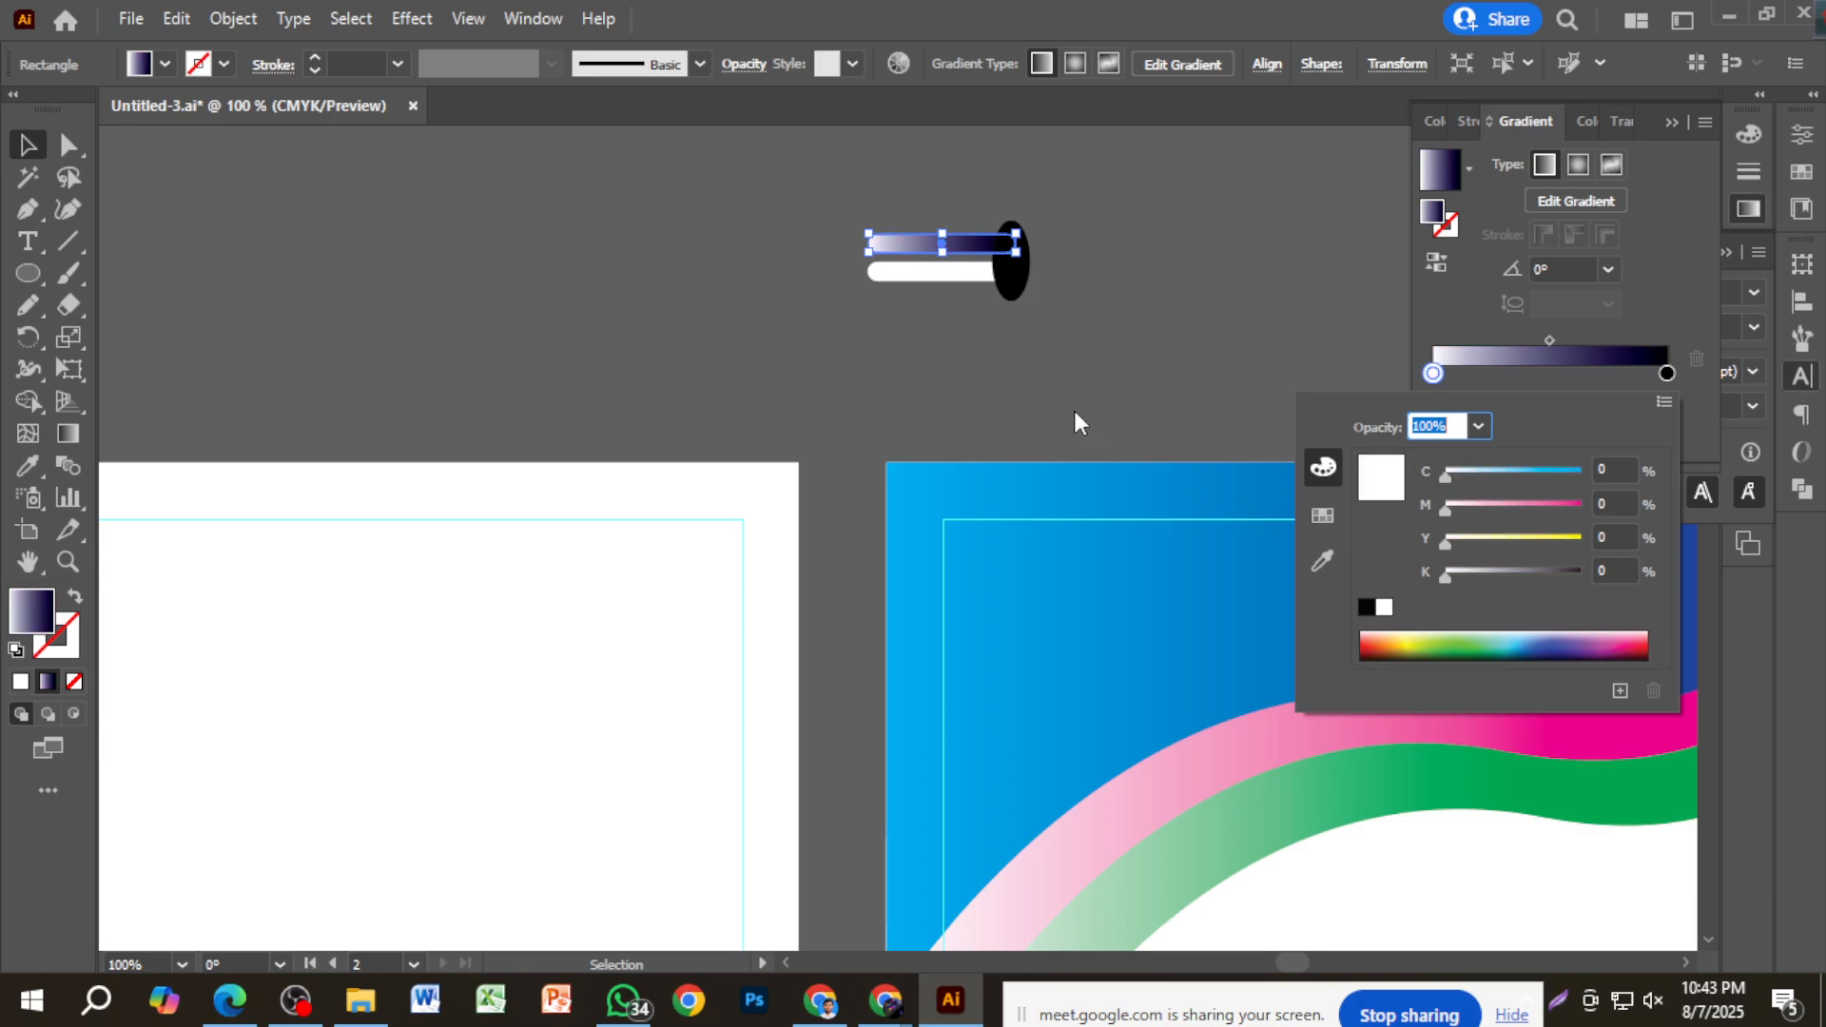
left_click(999, 380)
left_click(1066, 367)
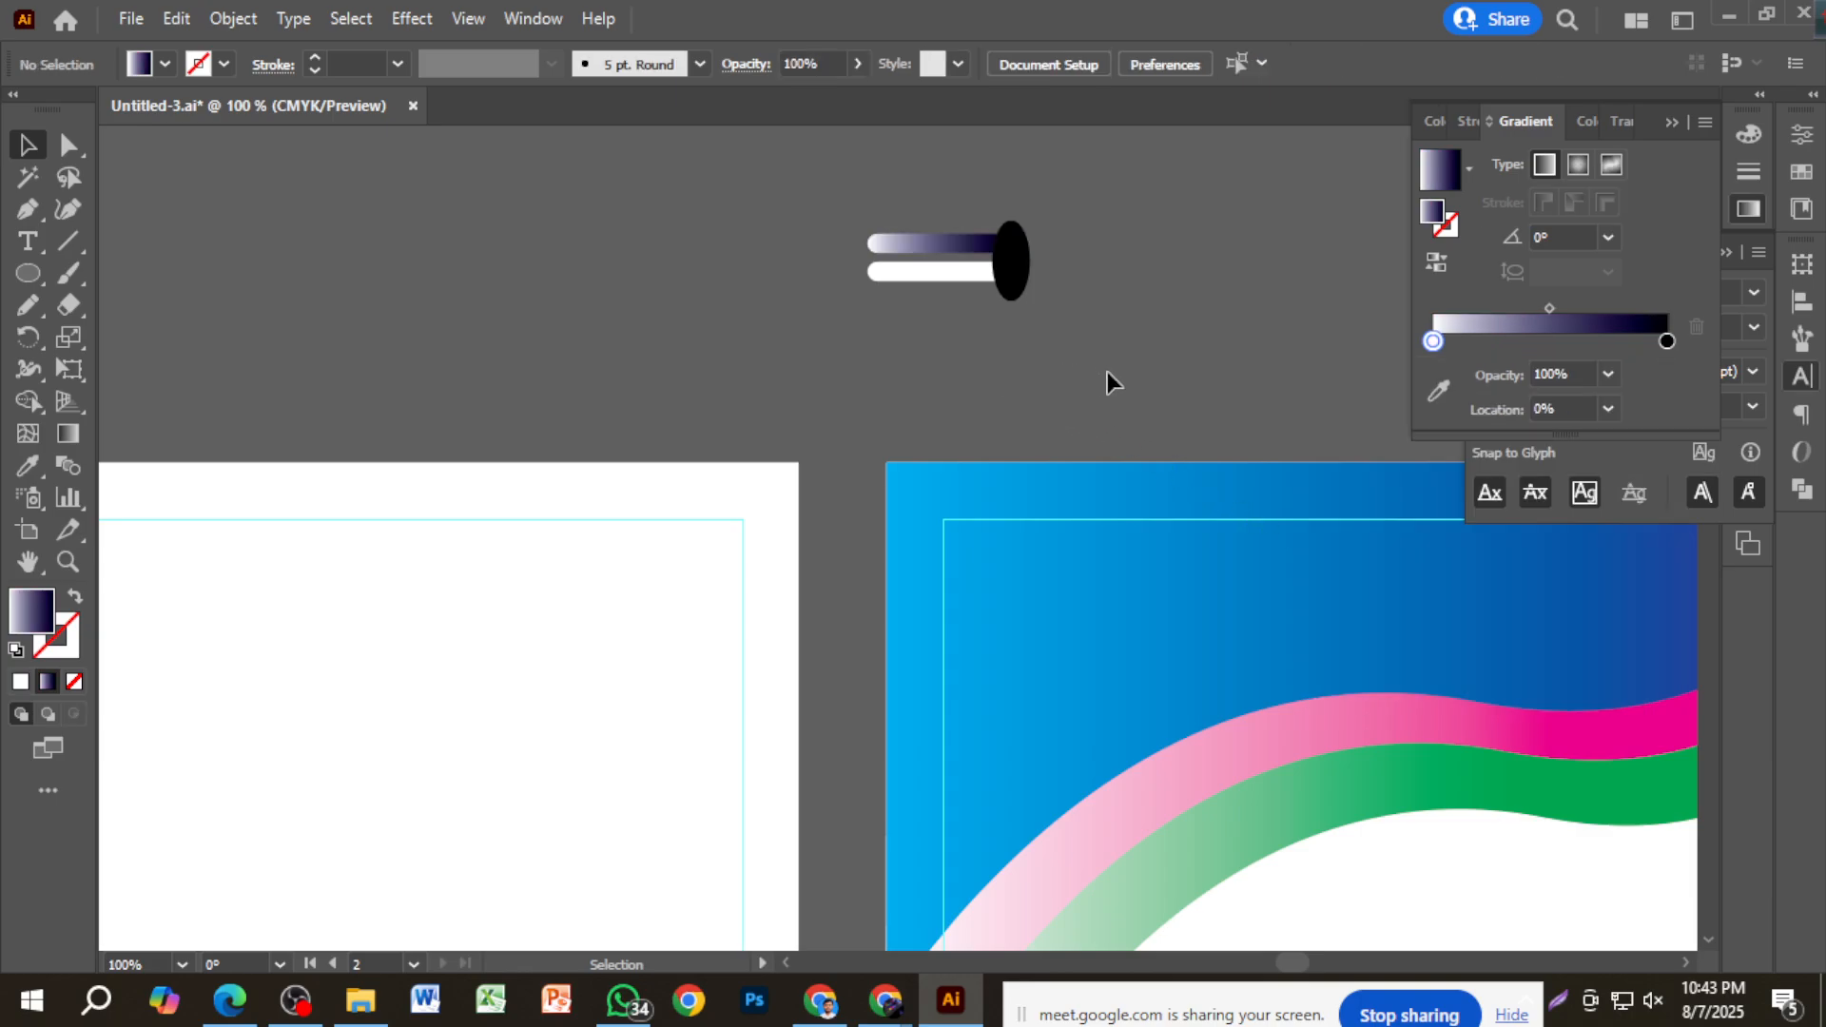
Delete the lower white bar and bring the gradient bar in front of the black ellipse.
left_click(946, 274)
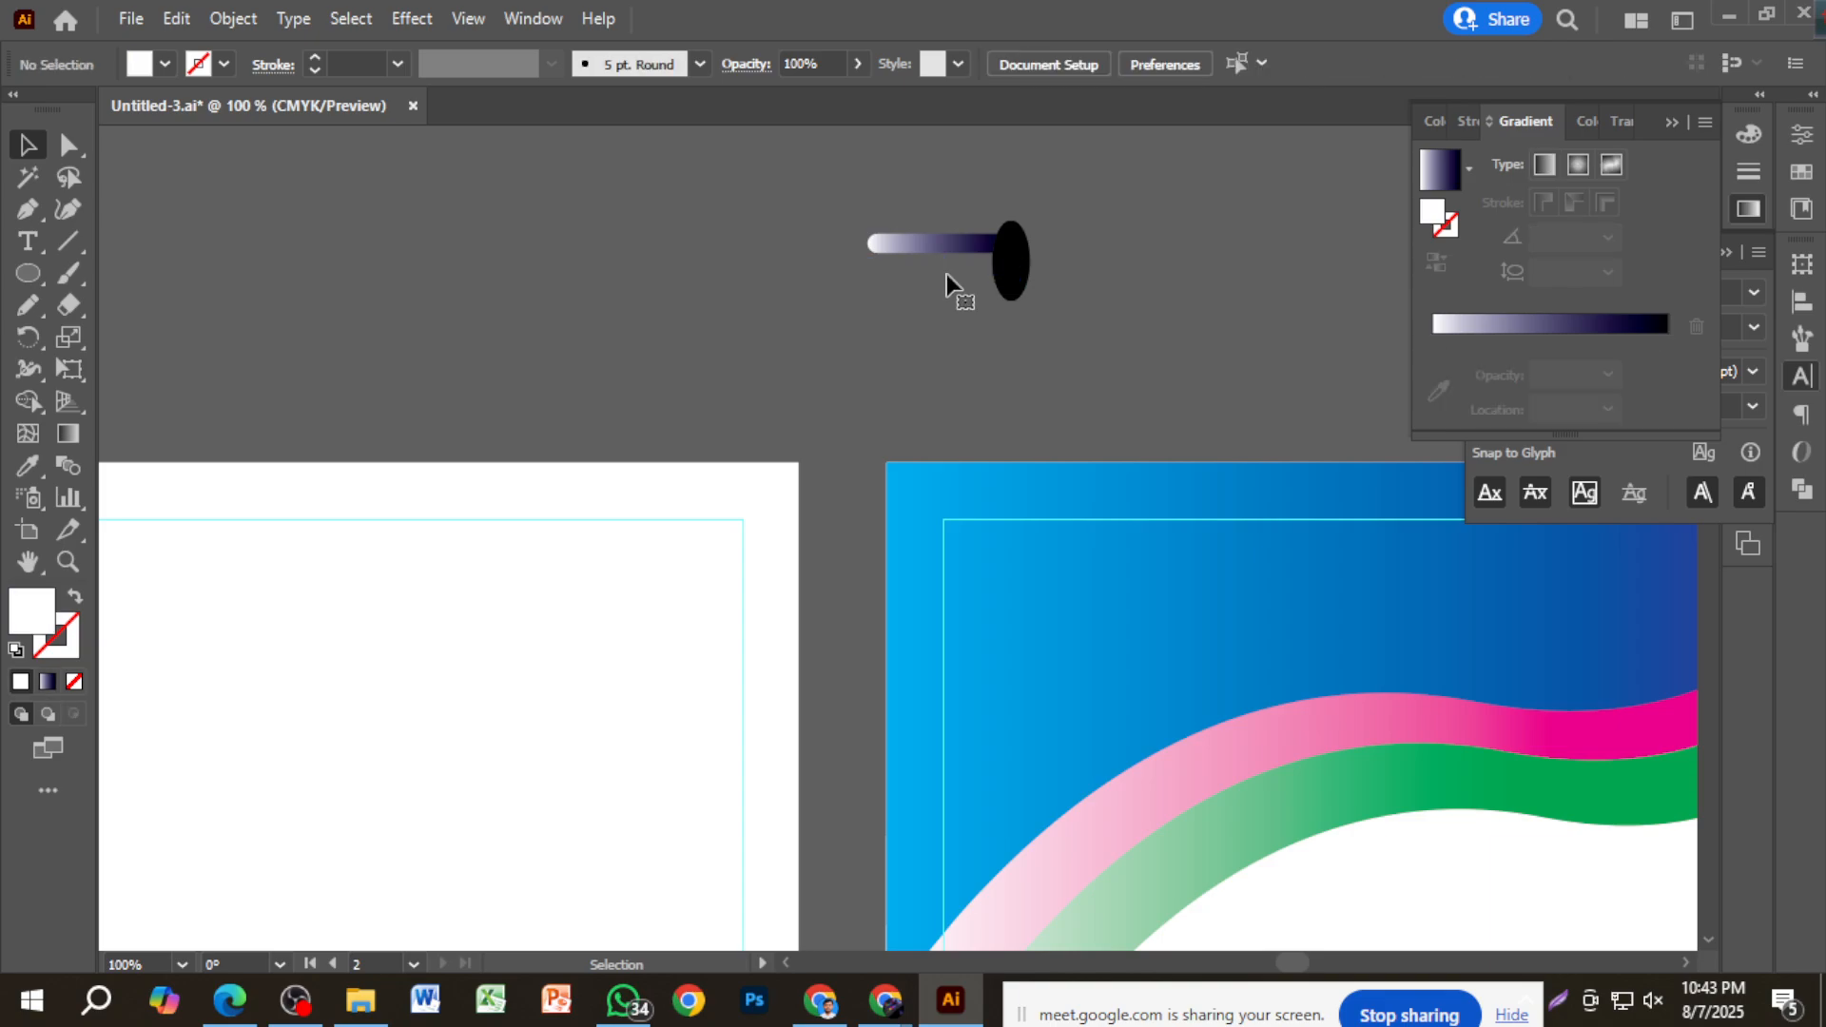
left_click_drag(946, 274, 940, 238)
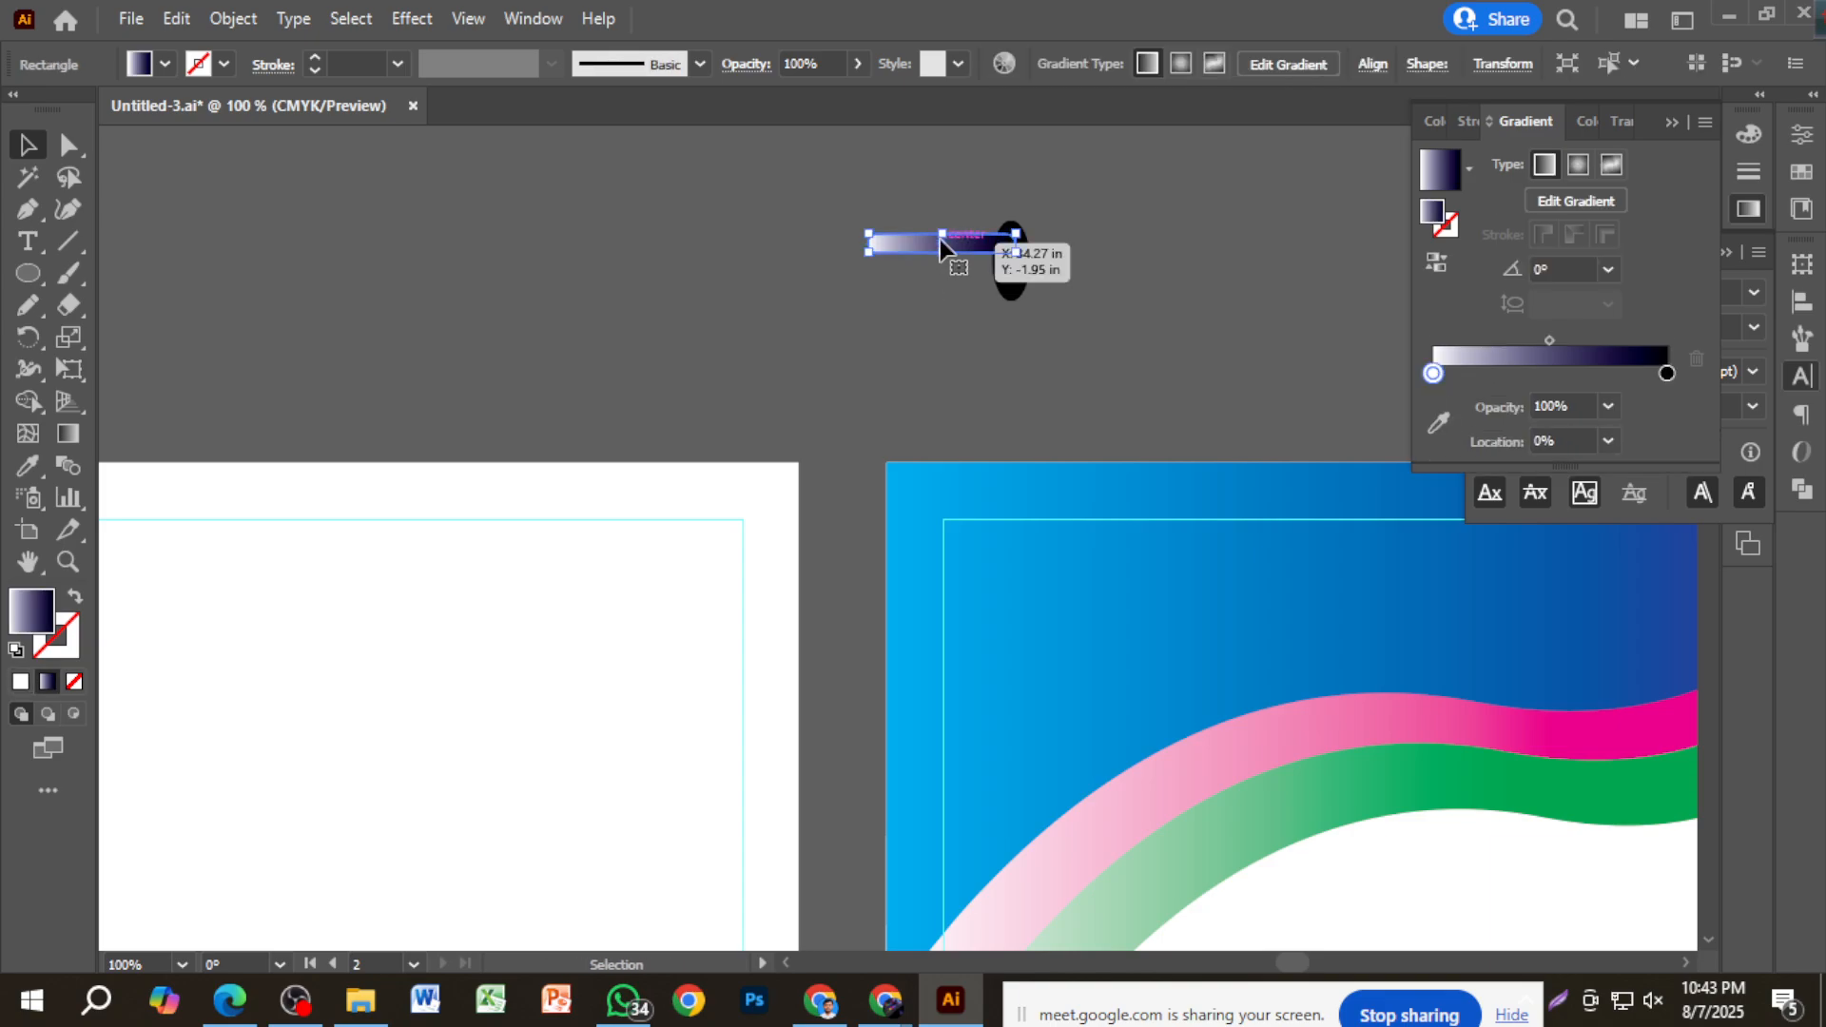
left_click(847, 317)
Examine the color and shape of the binding rings on the reference notebook and compare them with the drawn bar.
scroll(847, 317, "down", 8)
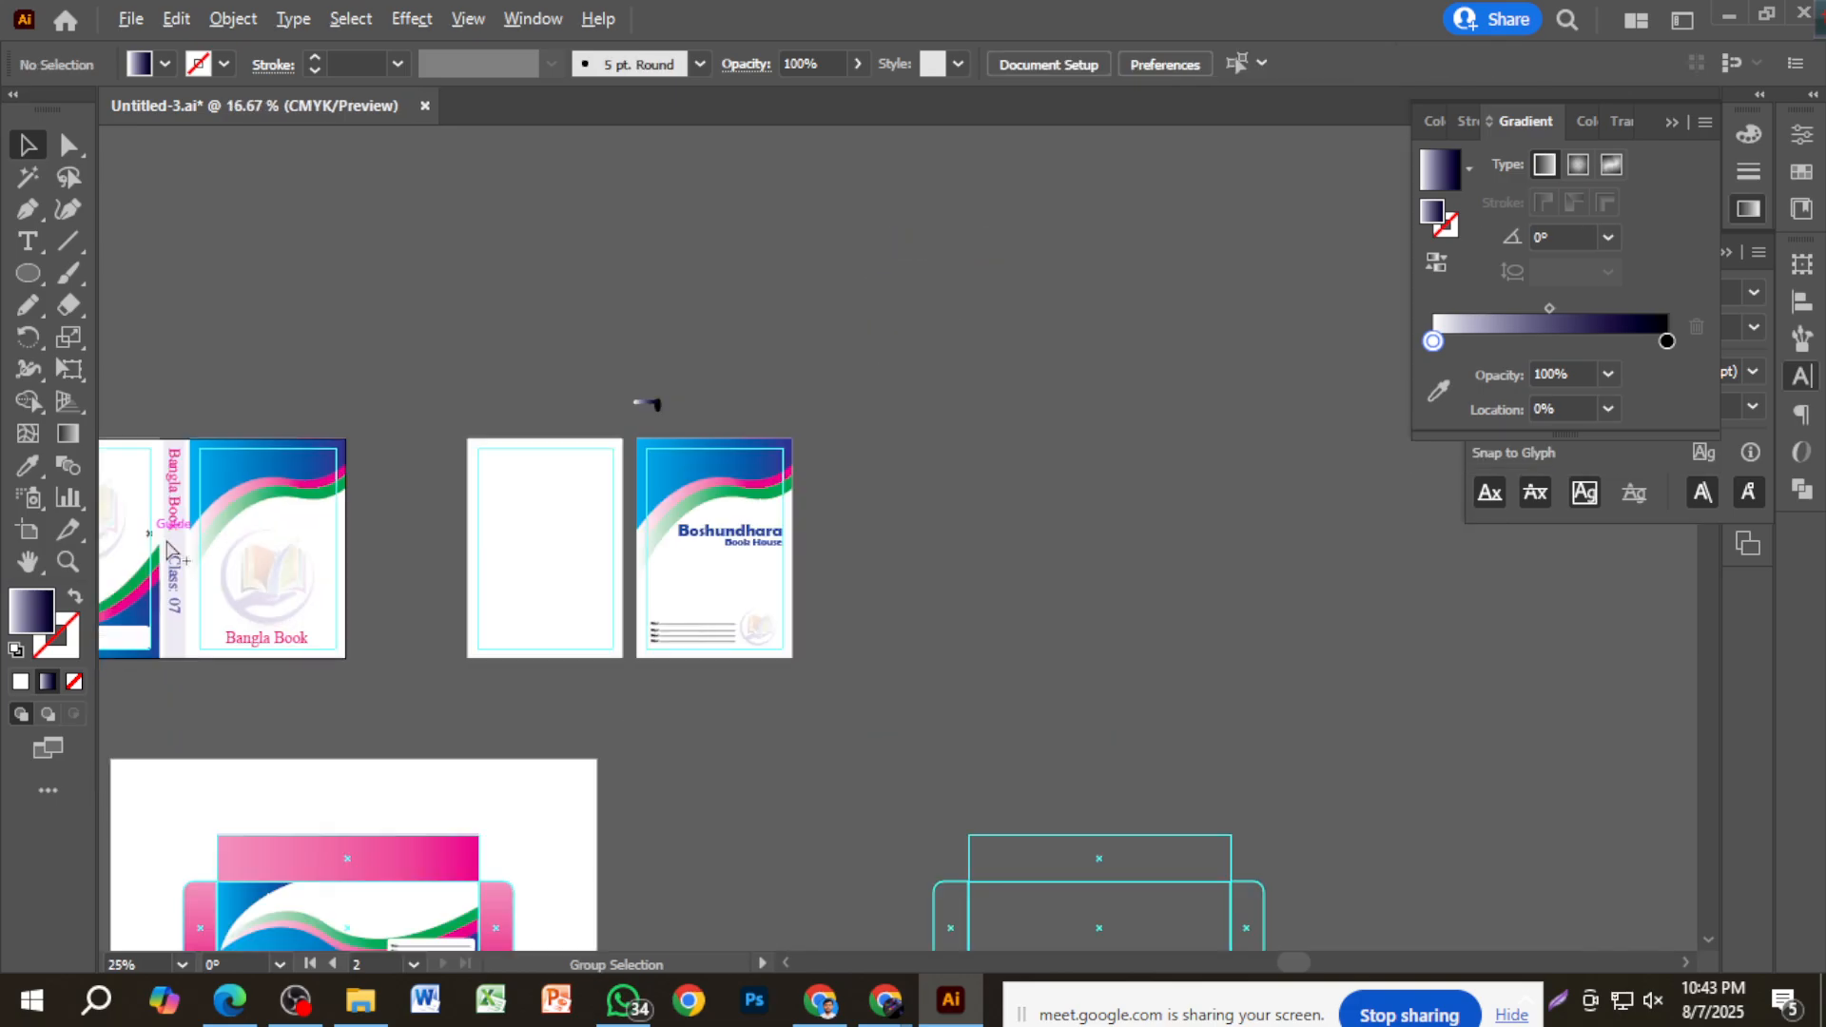
scroll(876, 517, "up", 10)
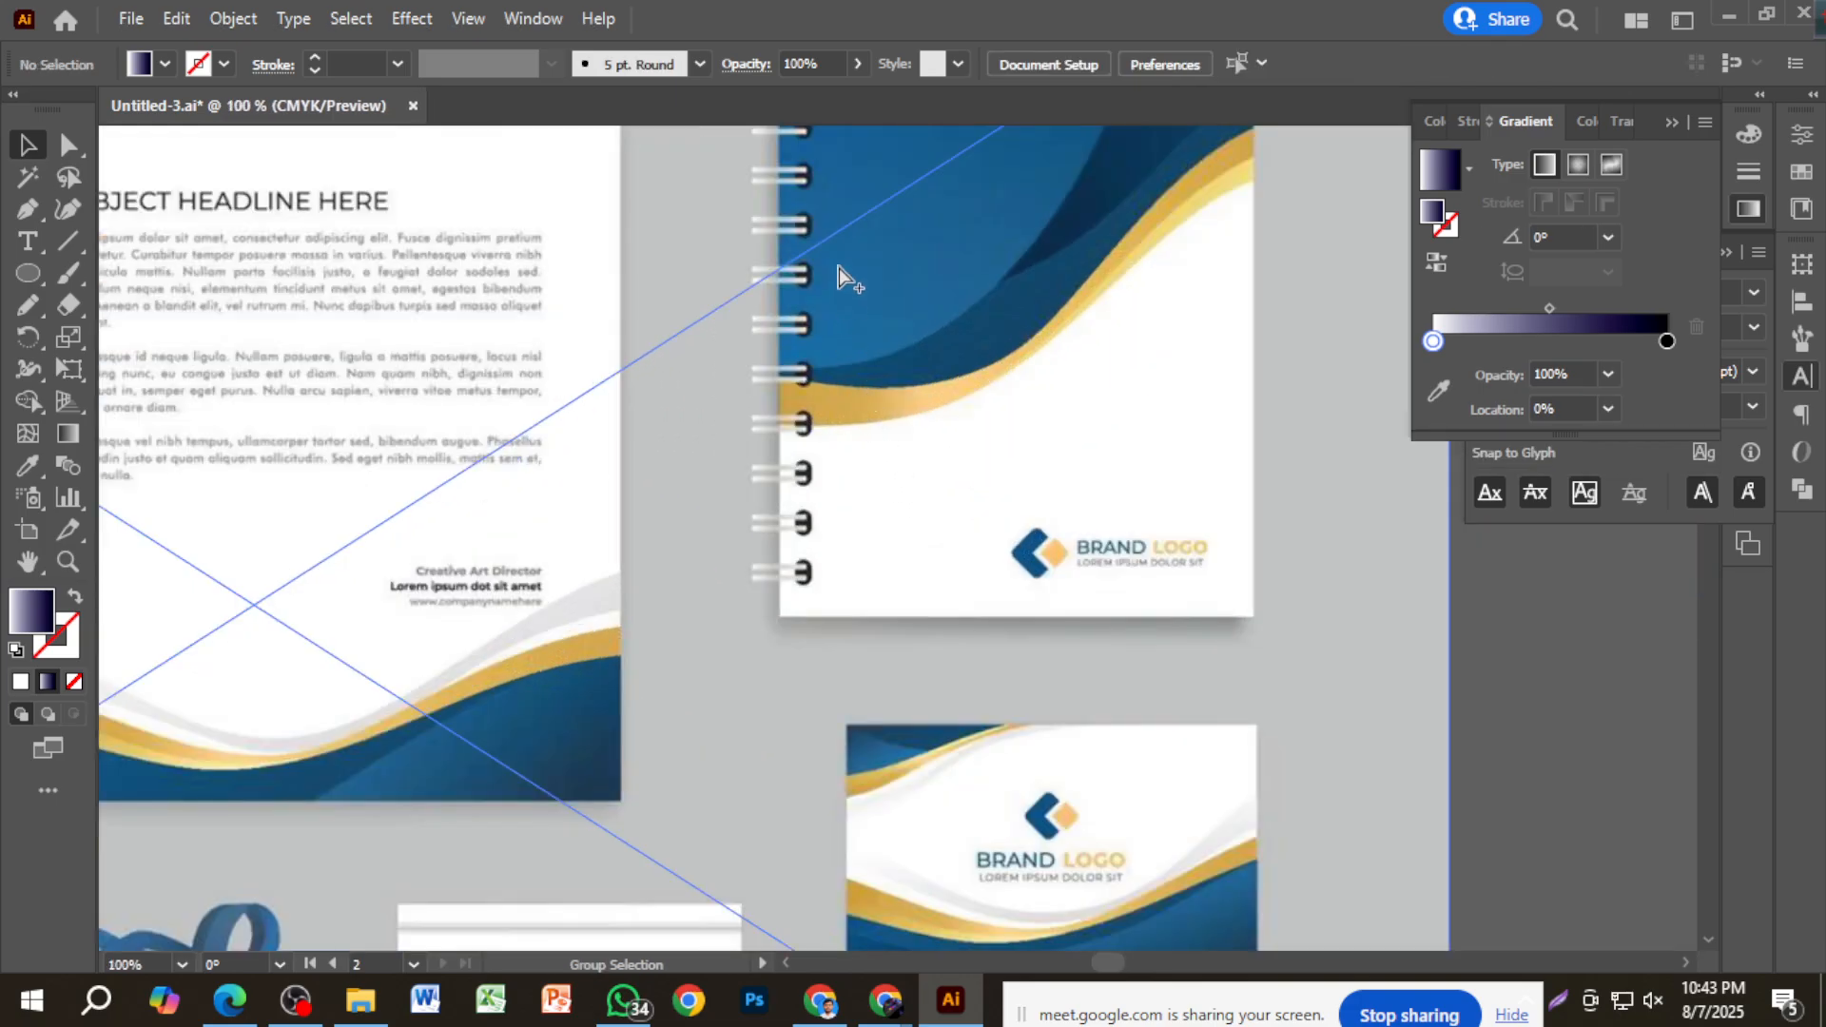
scroll(844, 267, "down", 4)
scroll(834, 269, "down", 3)
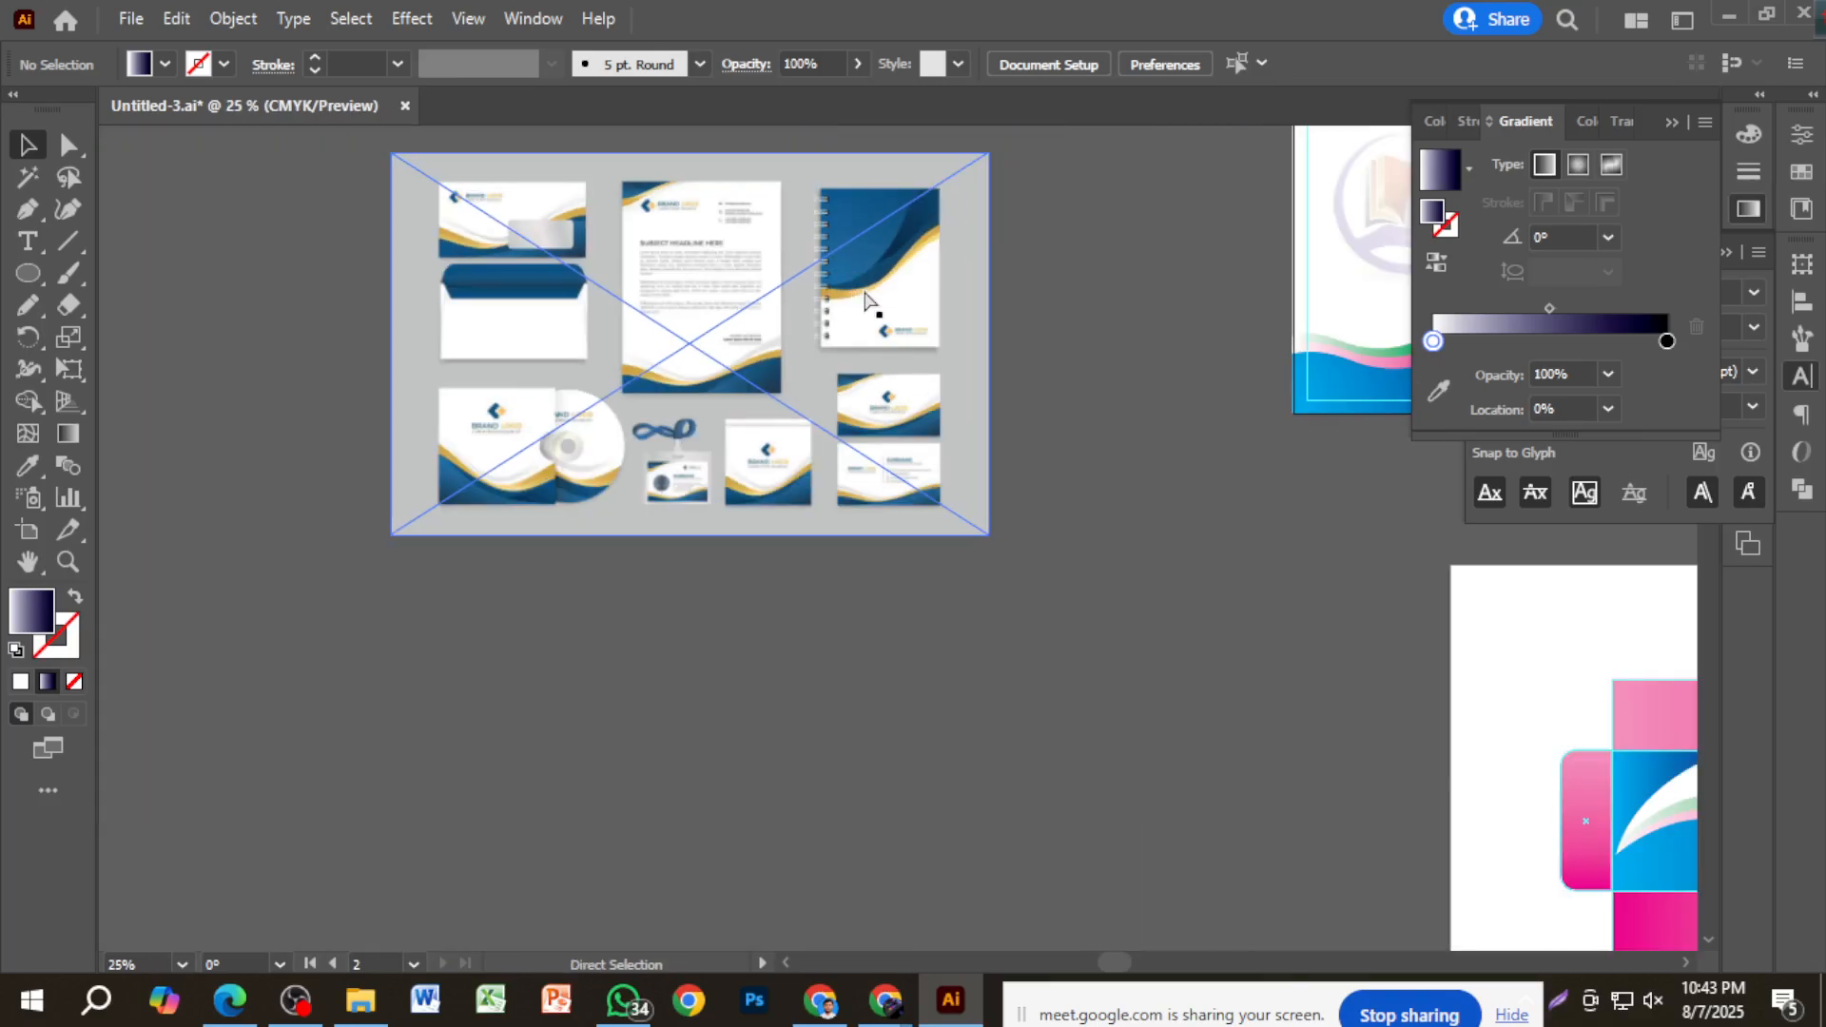
left_click_drag(1203, 346, 518, 660)
left_click_drag(1380, 333, 922, 407)
scroll(907, 396, "up", 3)
scroll(908, 396, "up", 3)
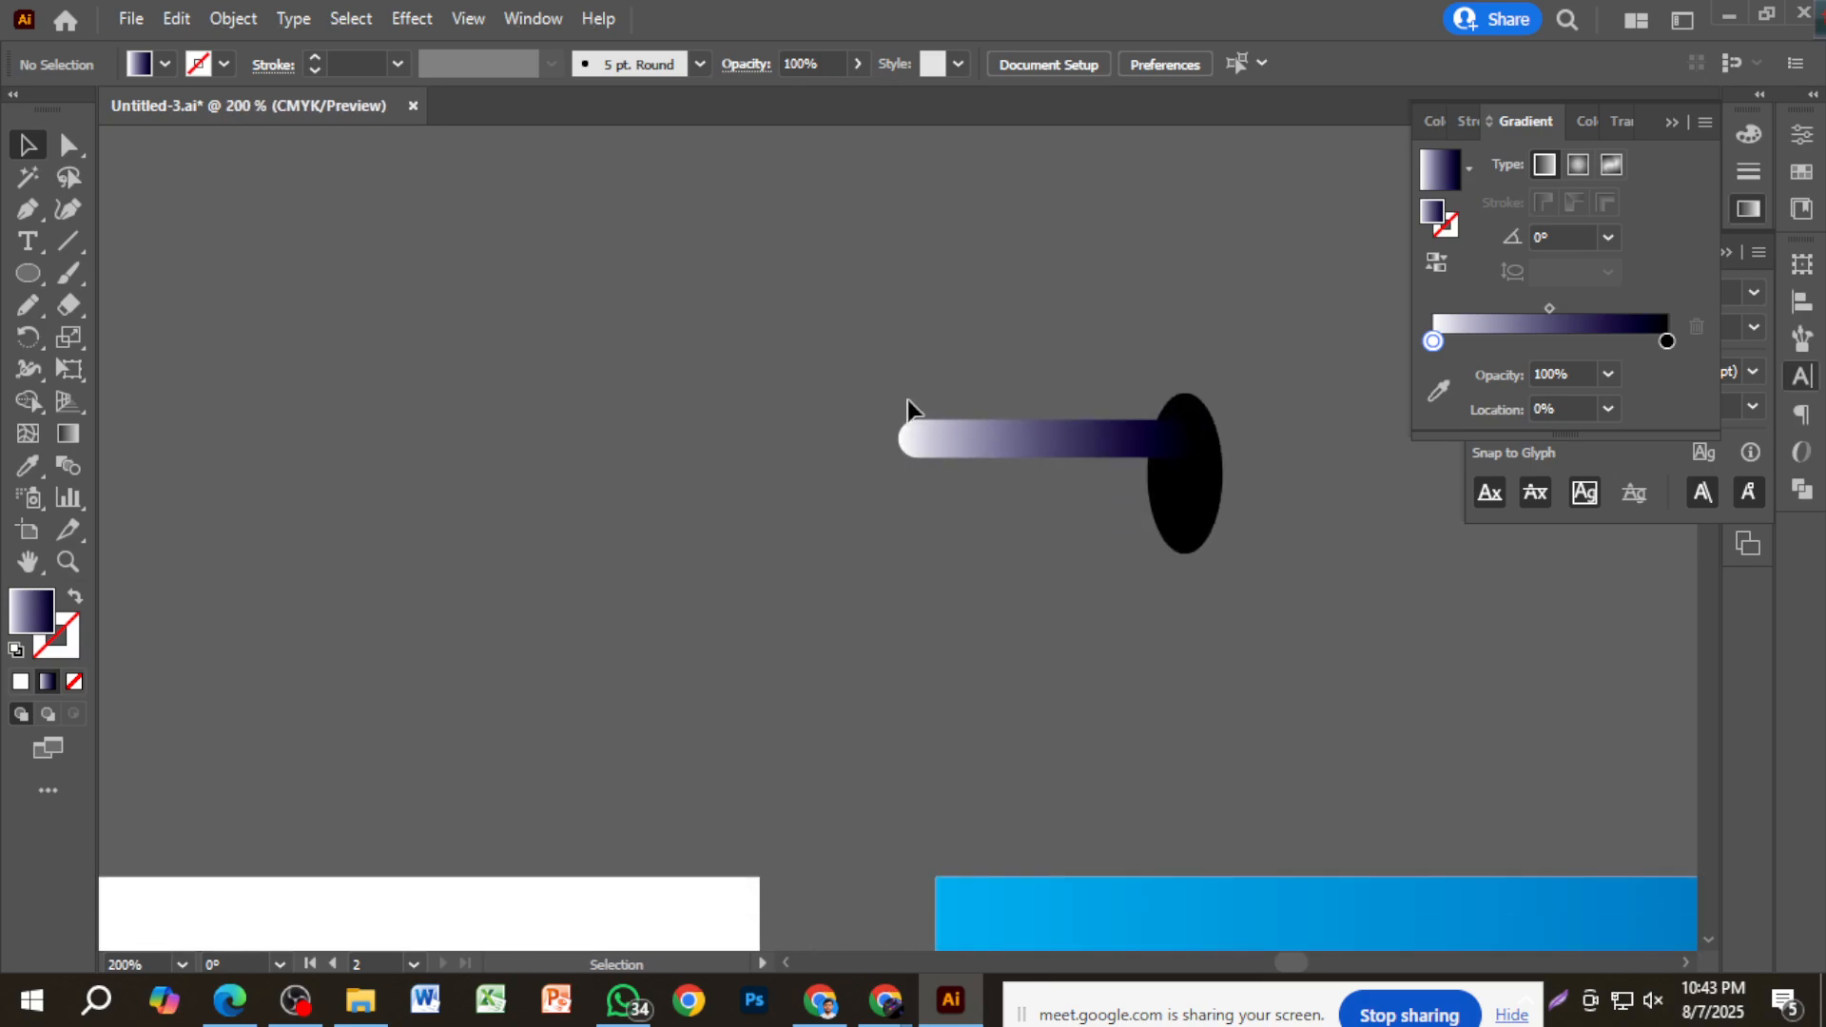
Fill the gradient bar with white sampled from the blank page and duplicate it directly below, over the black ellipse.
scroll(933, 390, "down", 3)
left_click(1032, 286)
left_click(27, 466)
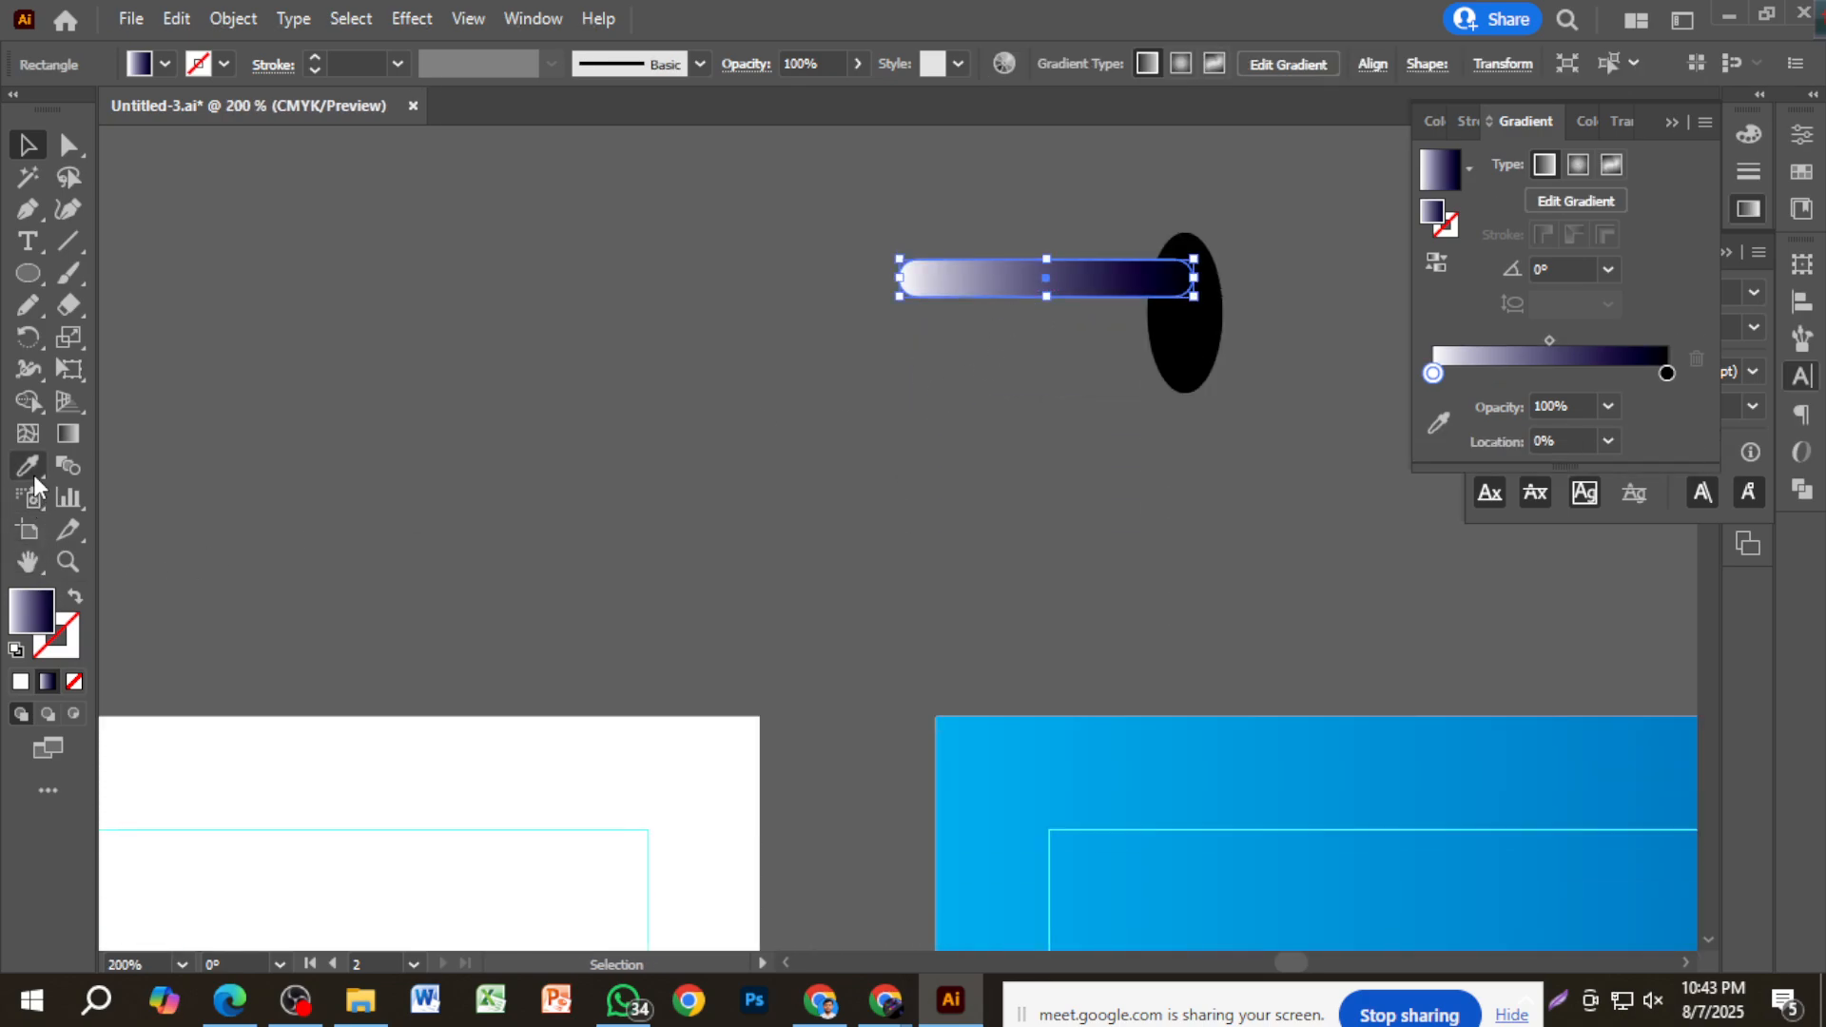
left_click(255, 843)
left_click(27, 145)
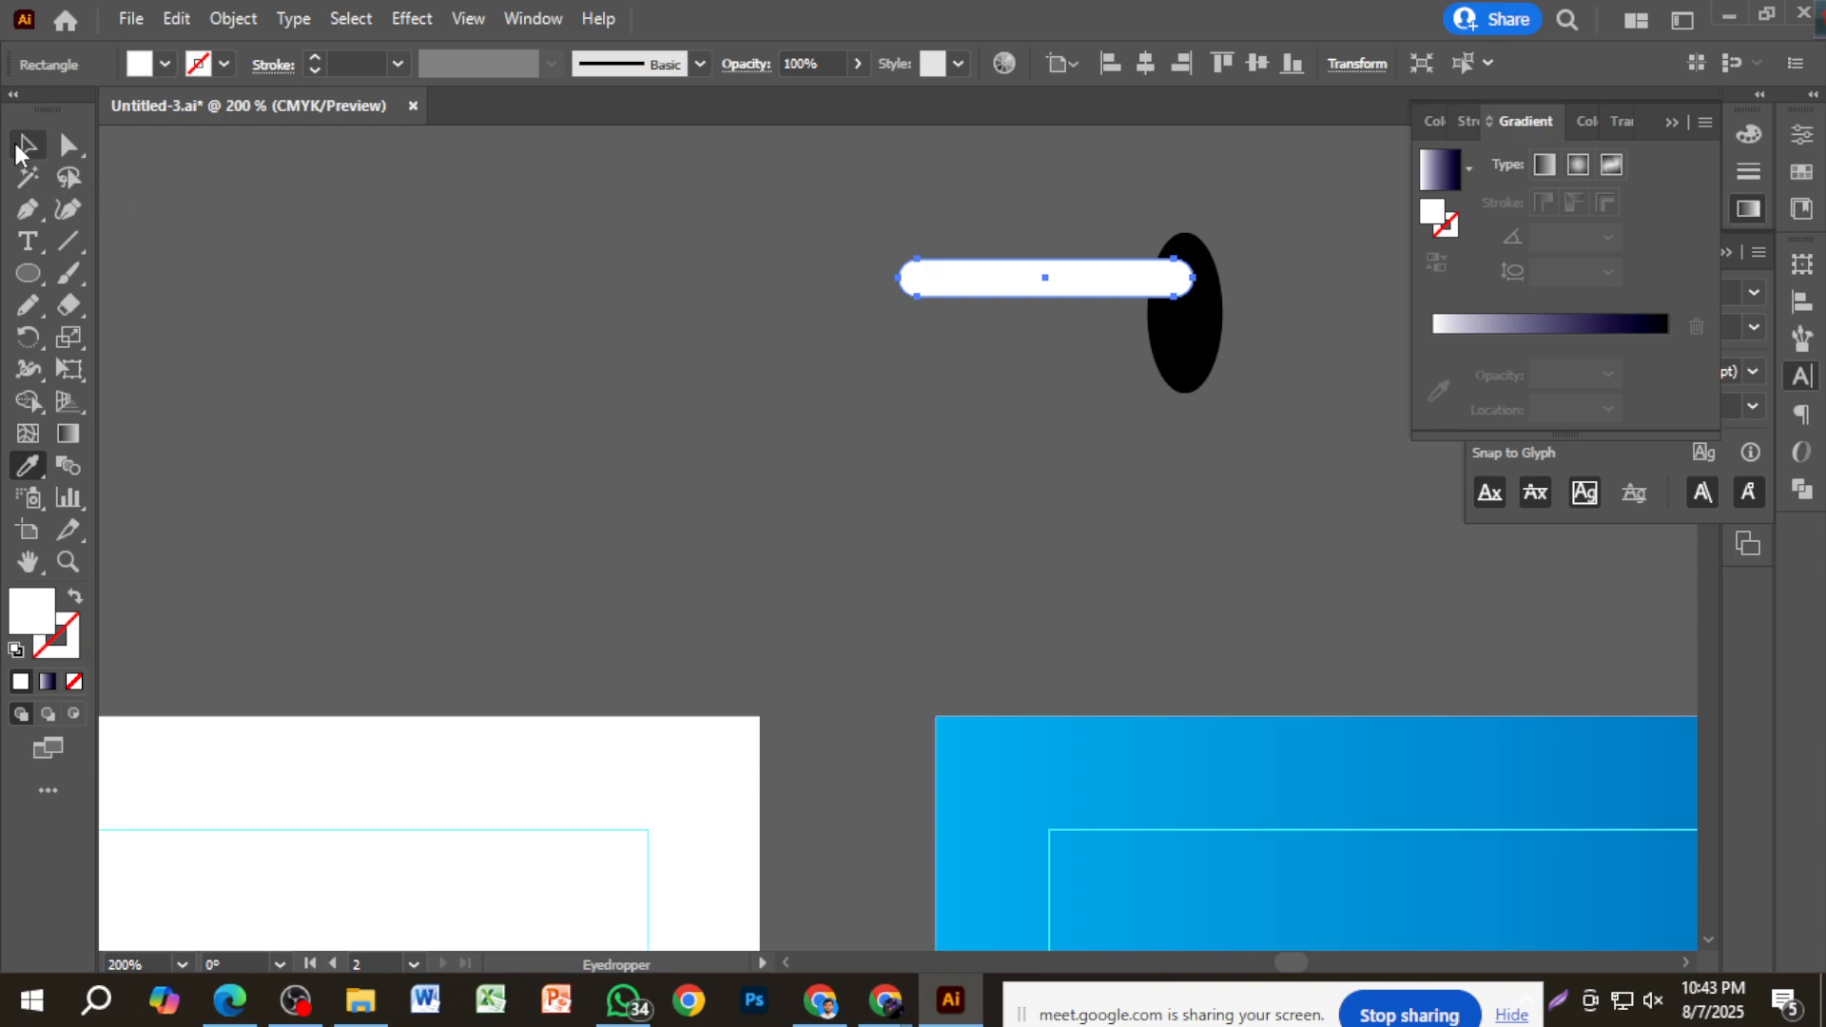
left_click_drag(1094, 297, 1103, 352)
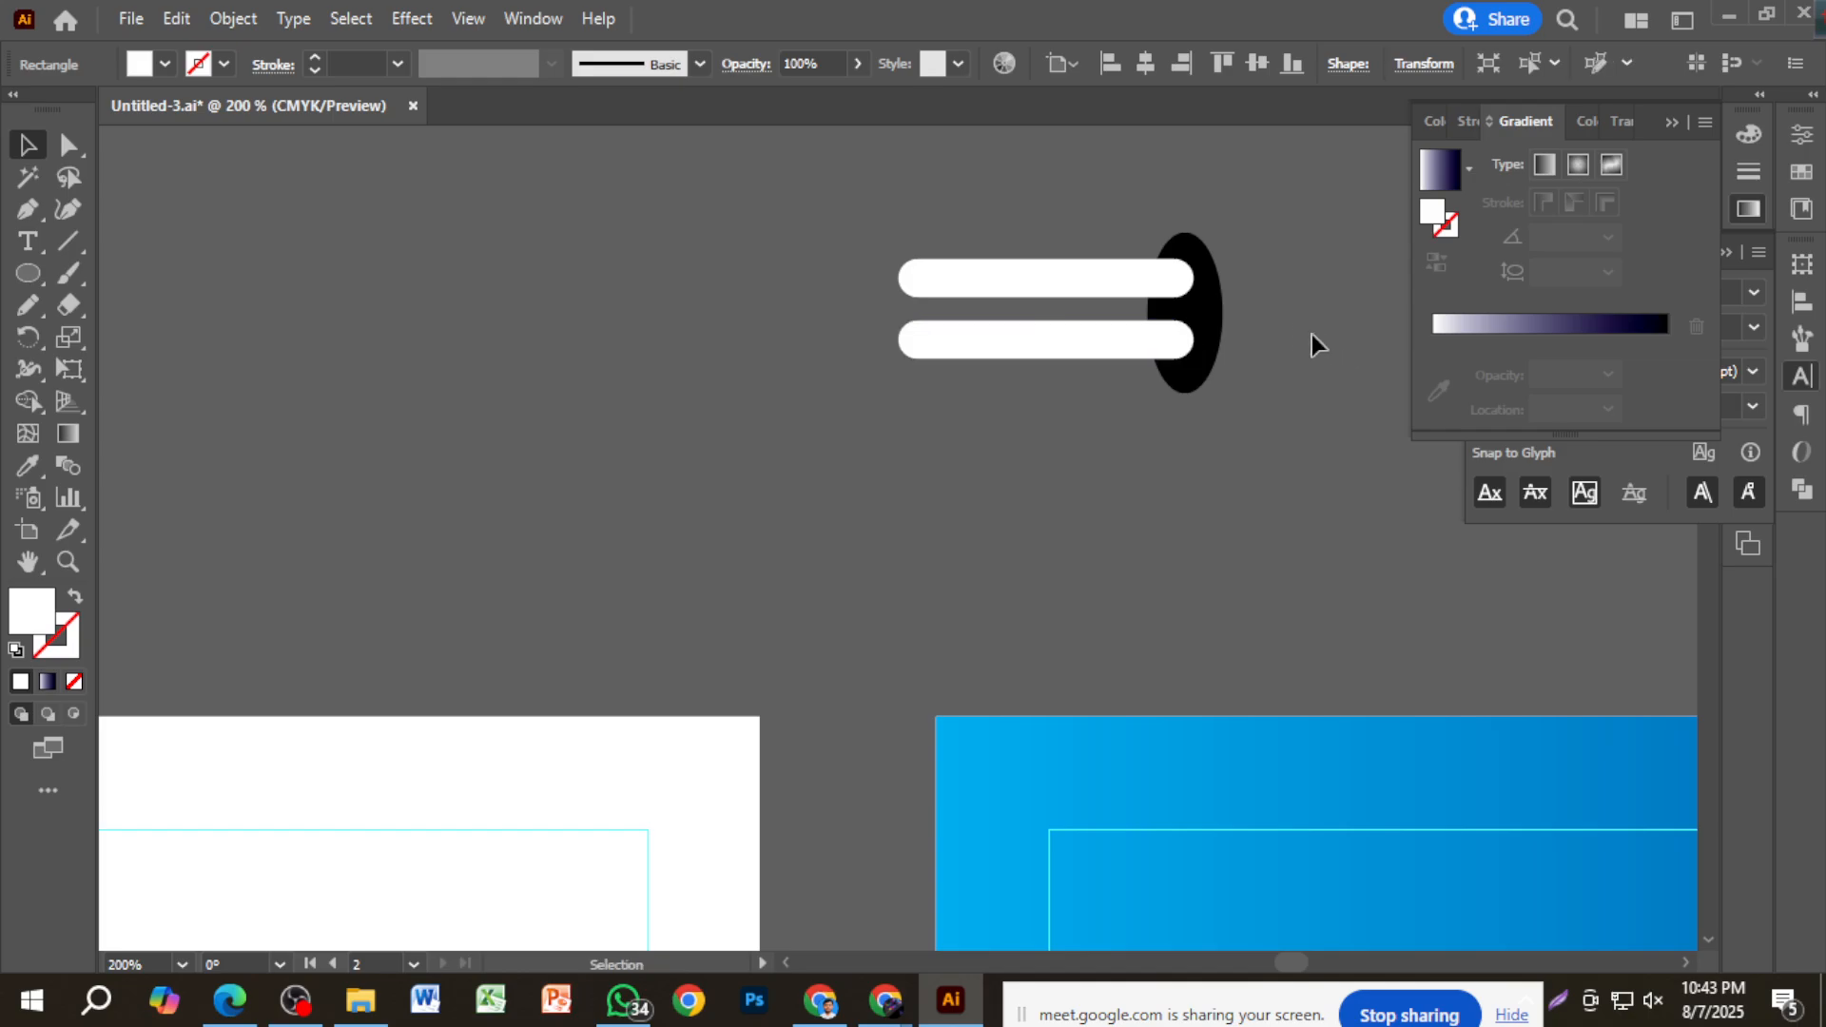
left_click(1311, 334)
Compare the two white bars and black ellipse with the paired binding rings on the reference notebook.
left_click(1208, 324)
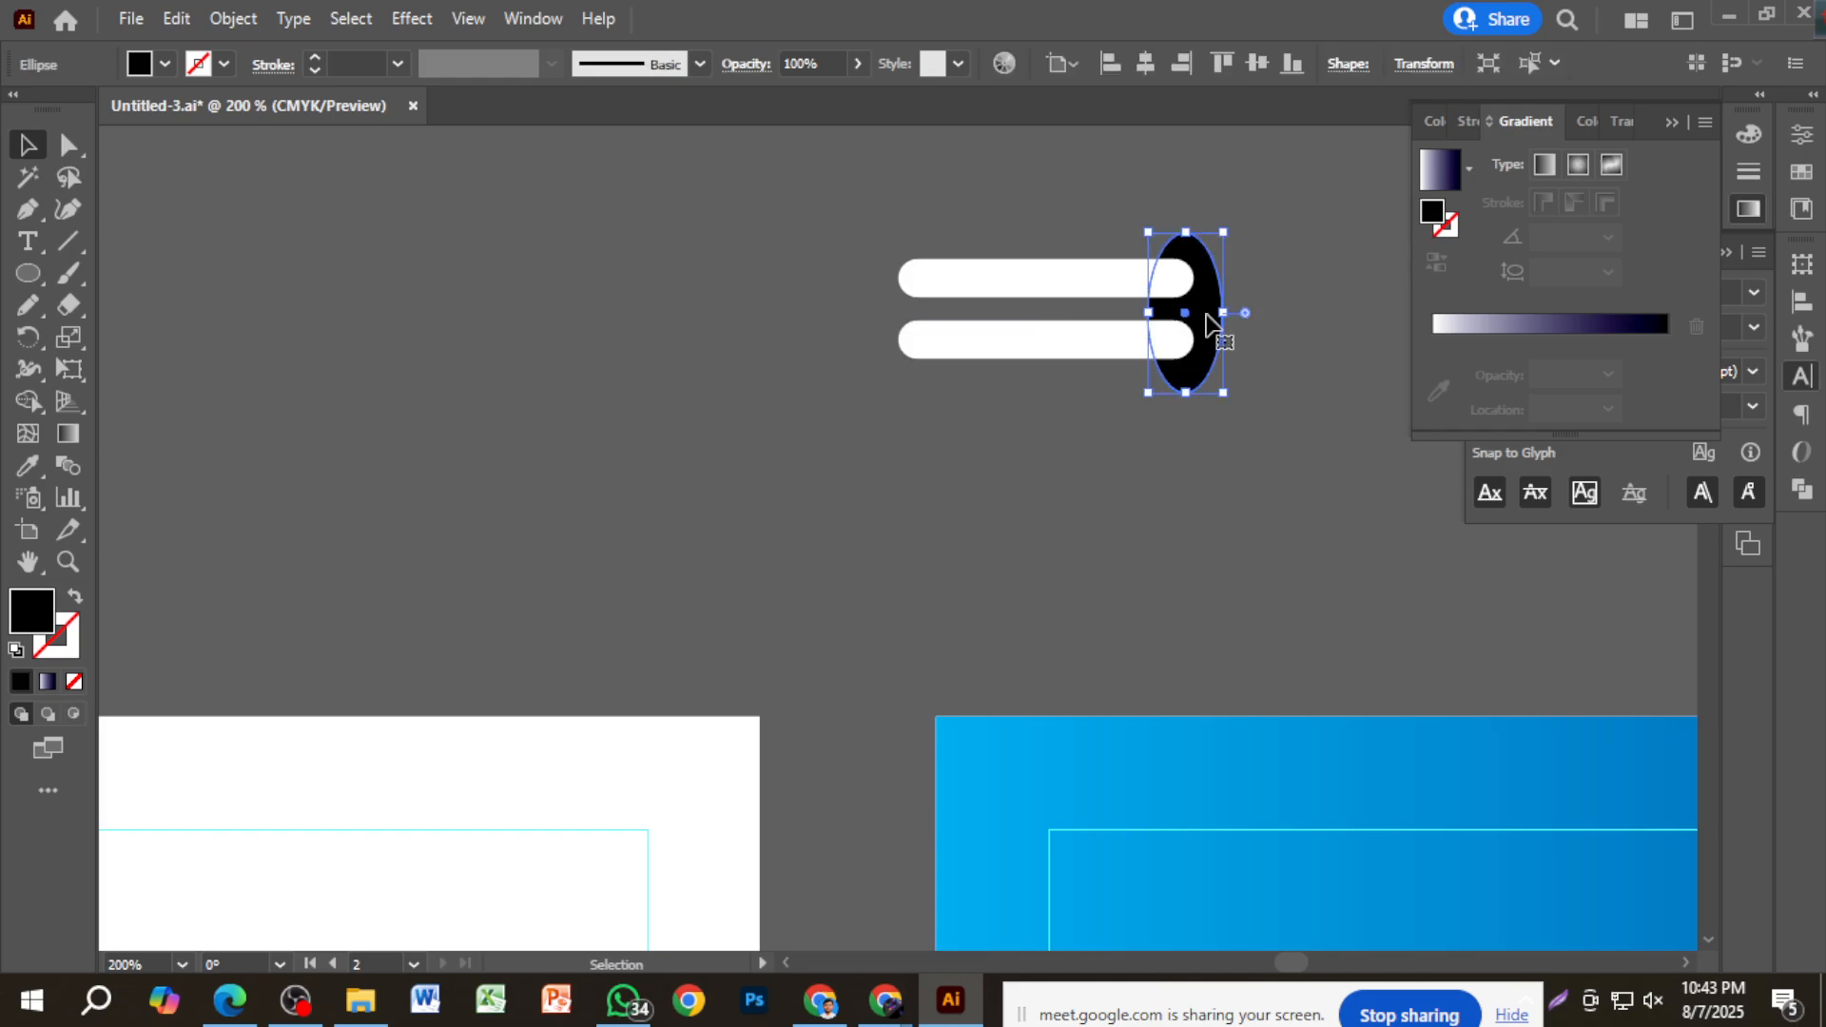
left_click(1211, 488)
scroll(1211, 492, "down", 9)
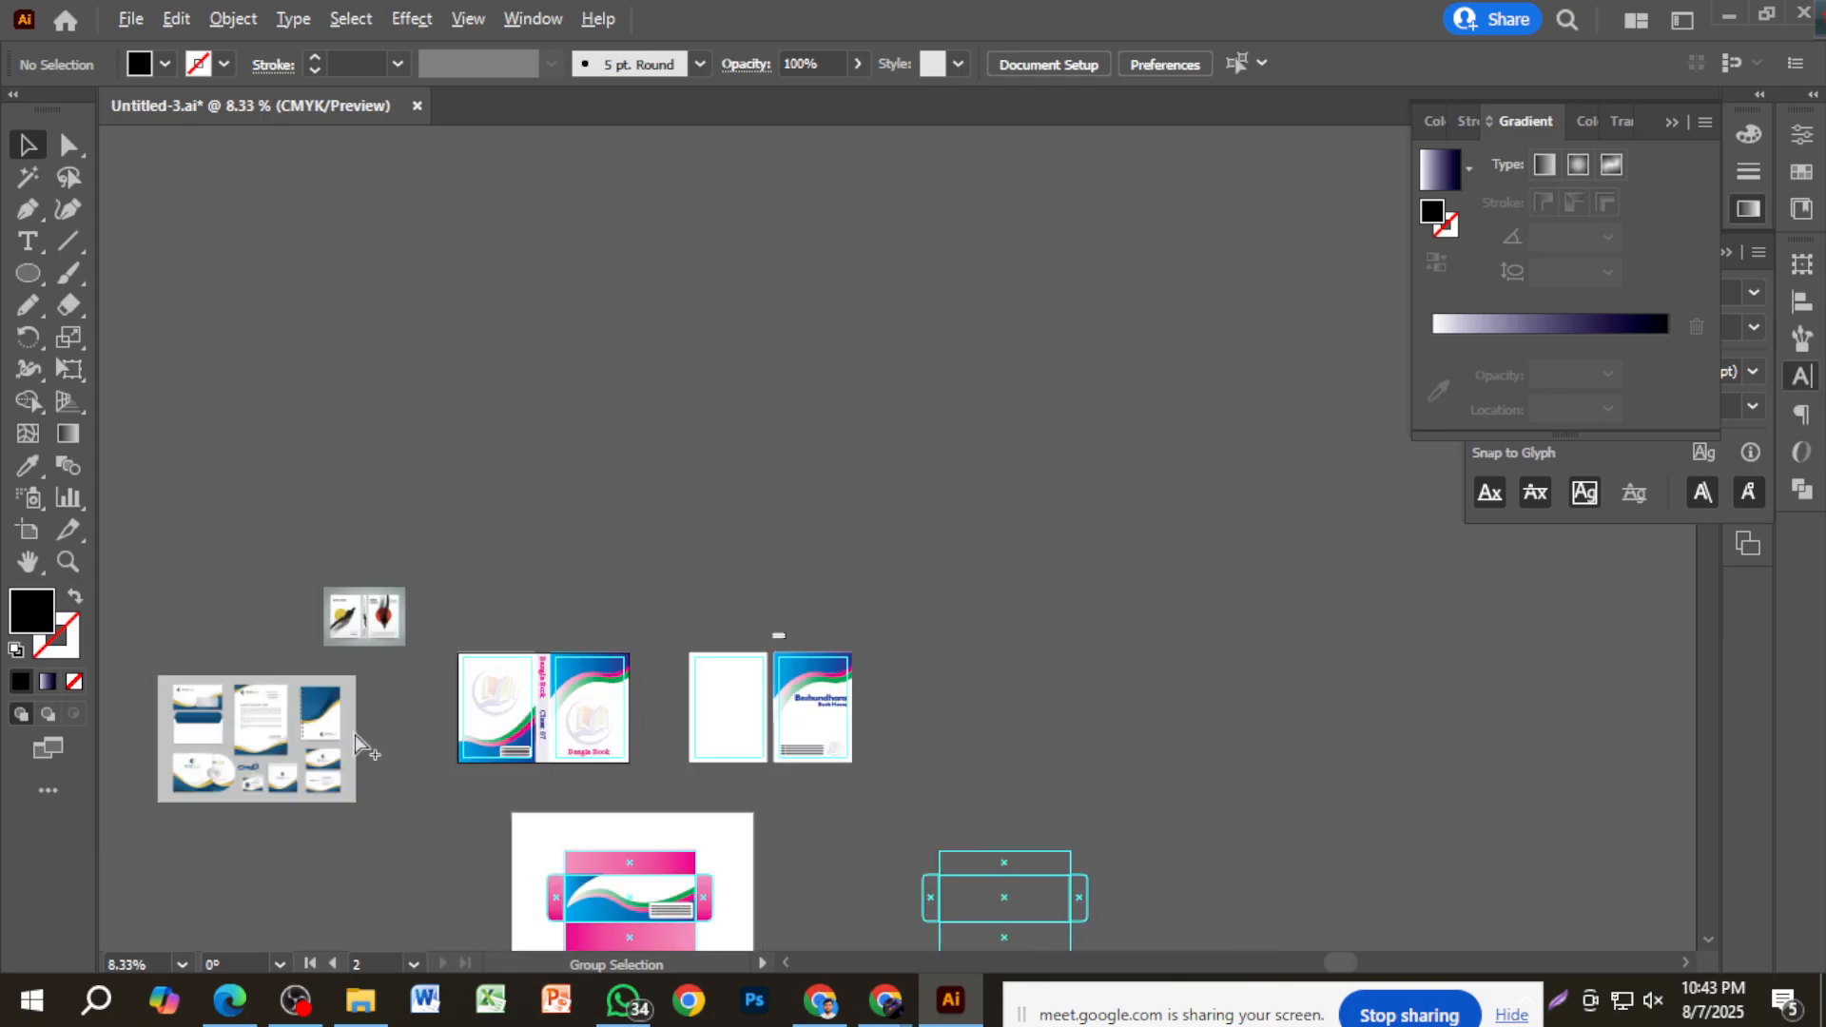
scroll(253, 742, "up", 5)
scroll(493, 562, "up", 4)
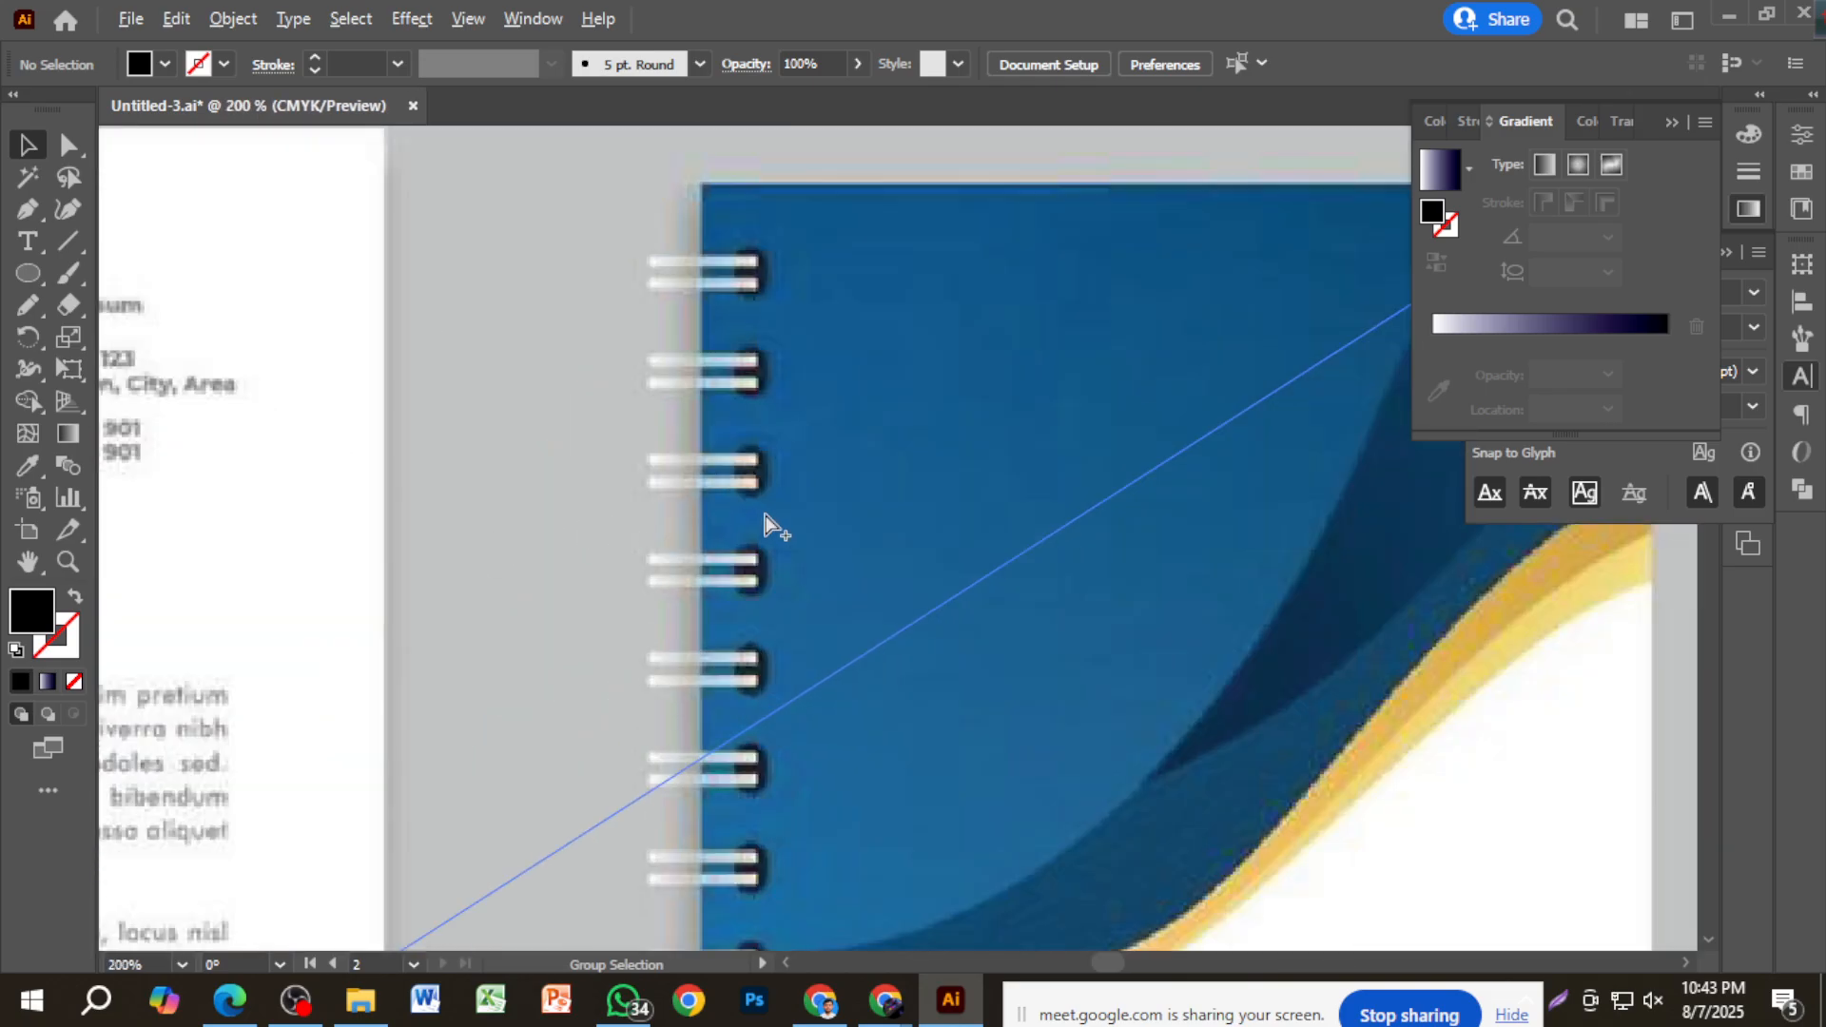
scroll(769, 526, "down", 5)
left_click_drag(1179, 585, 318, 623)
left_click_drag(1022, 369, 251, 515)
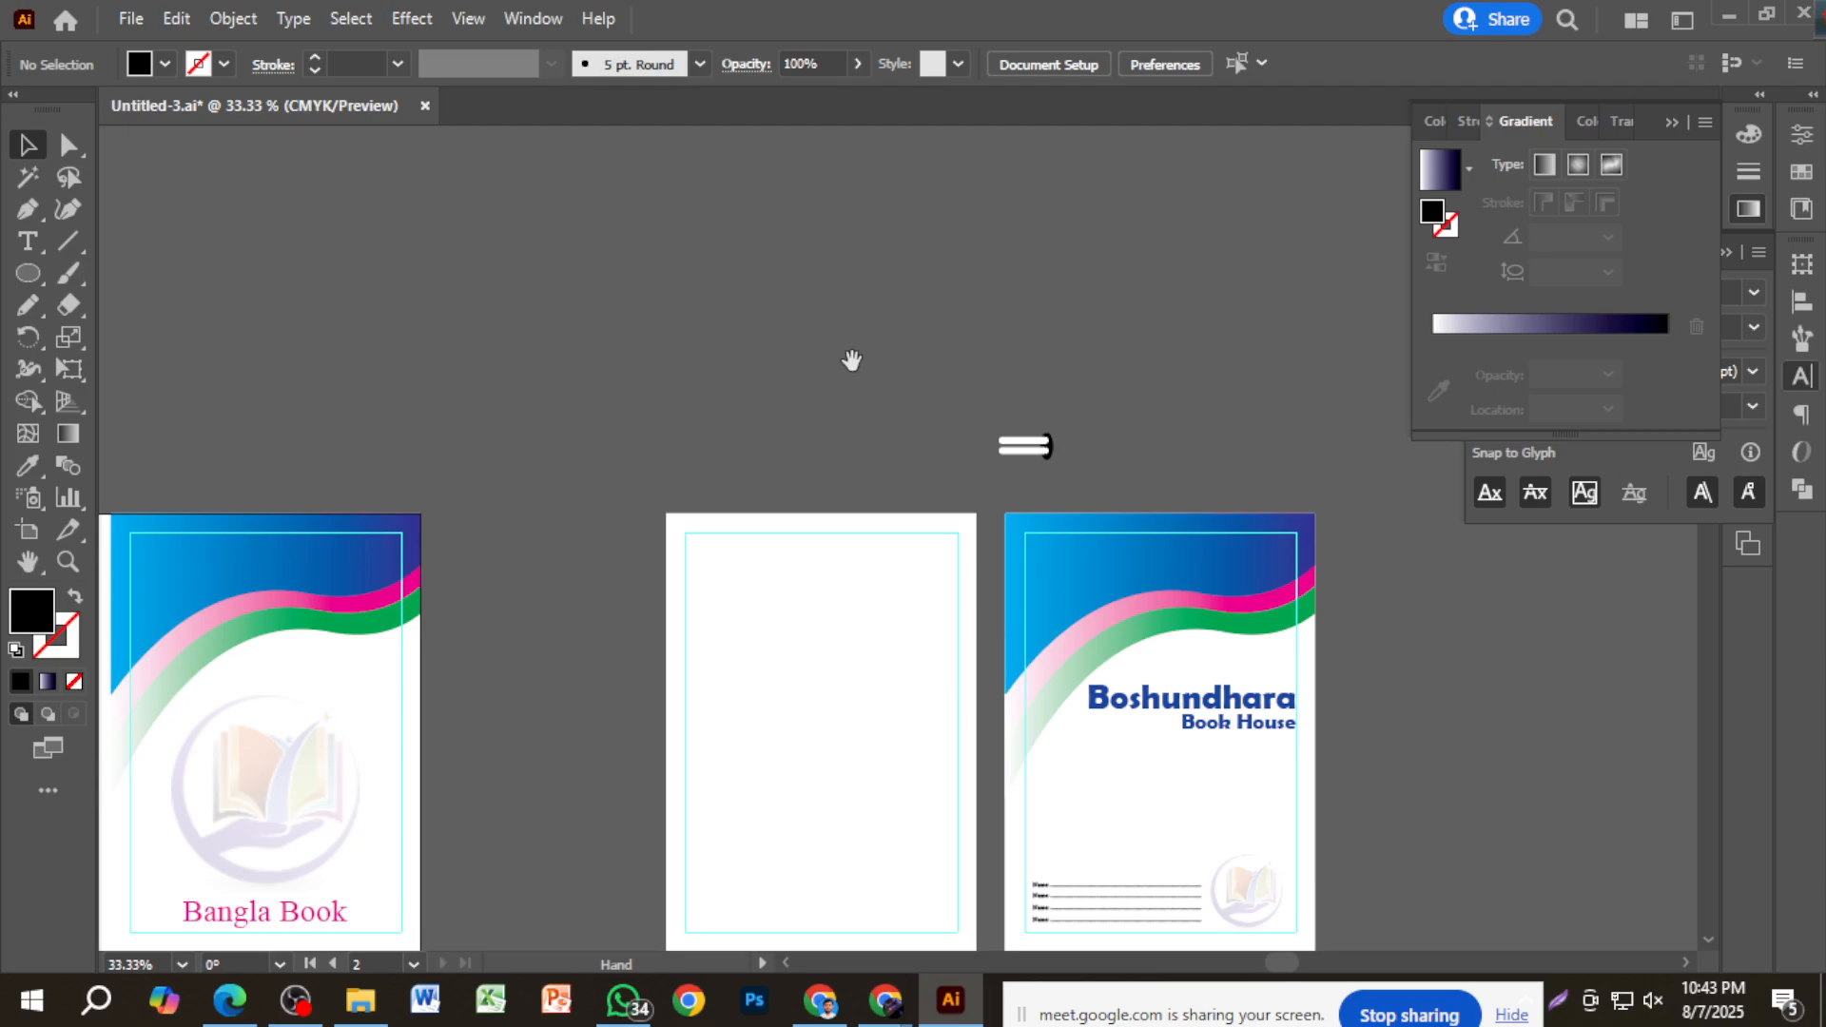
scroll(921, 497, "up", 6)
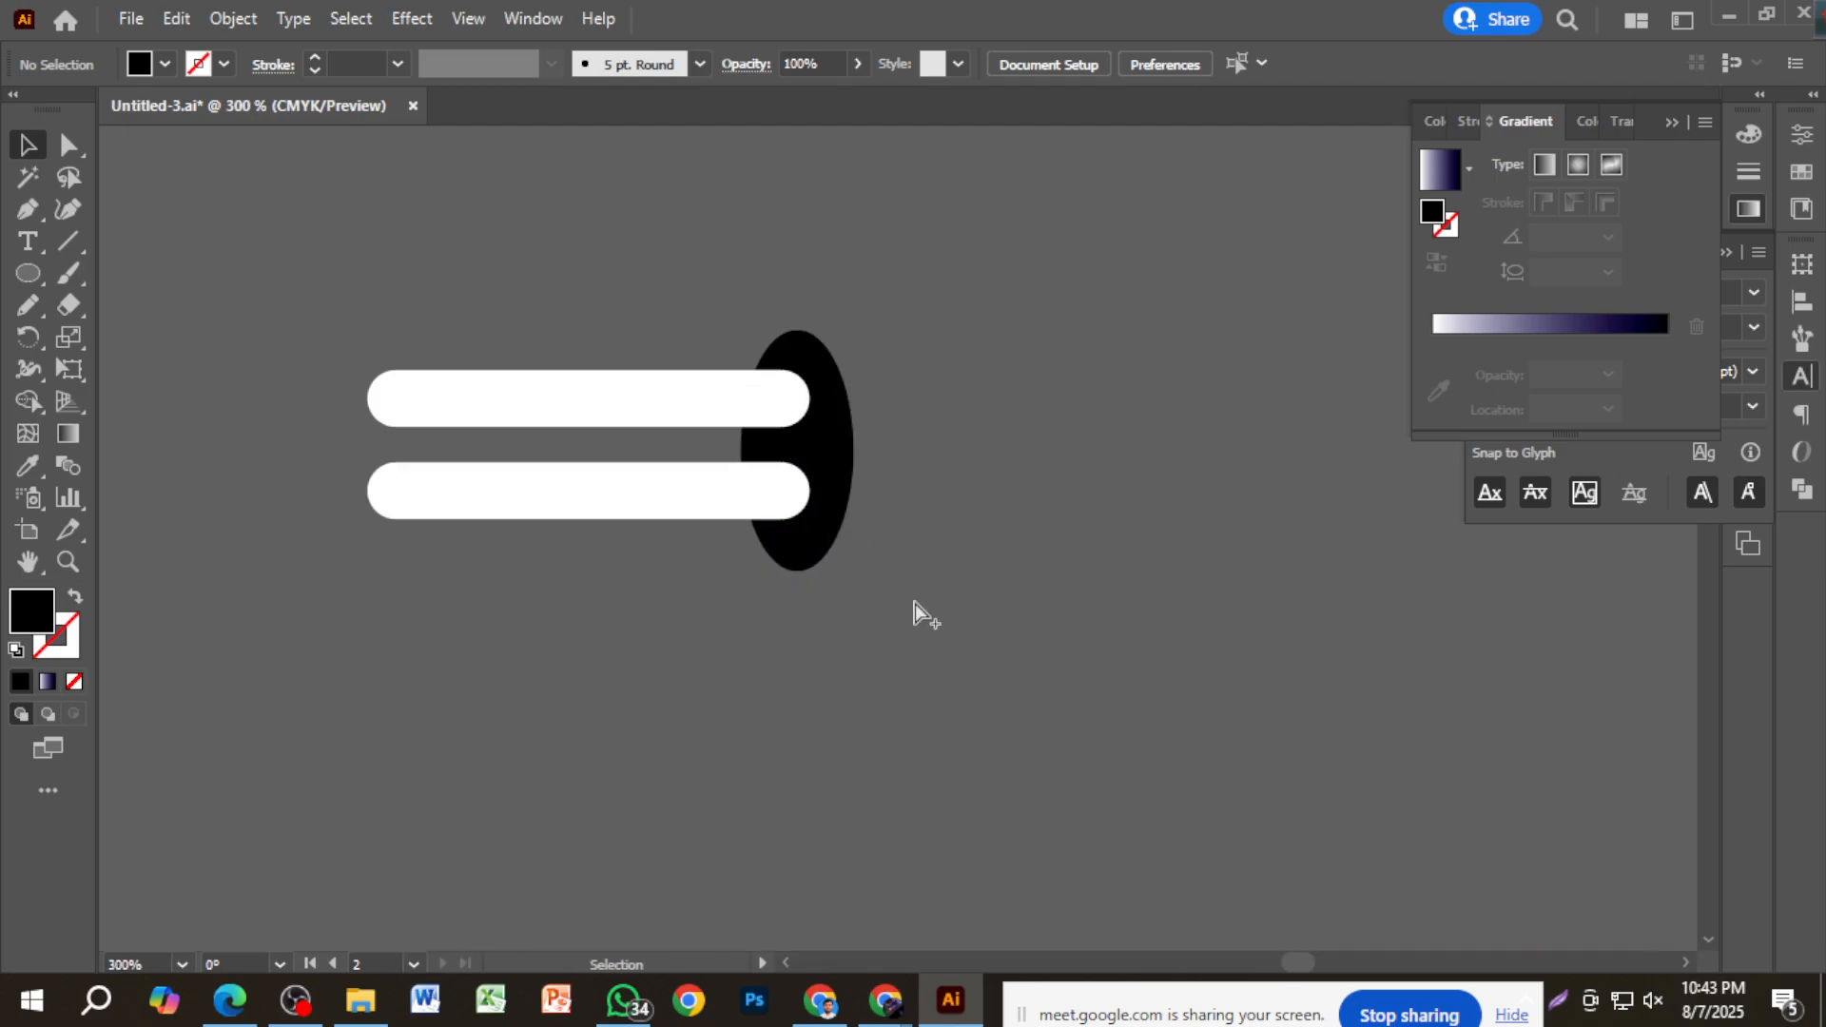
Move the two white bars and black ellipse onto the notebook cover's upper-left edge and shorten both bars from their left ends.
scroll(915, 603, "down", 3)
left_click_drag(734, 384, 889, 599)
scroll(889, 599, "down", 5)
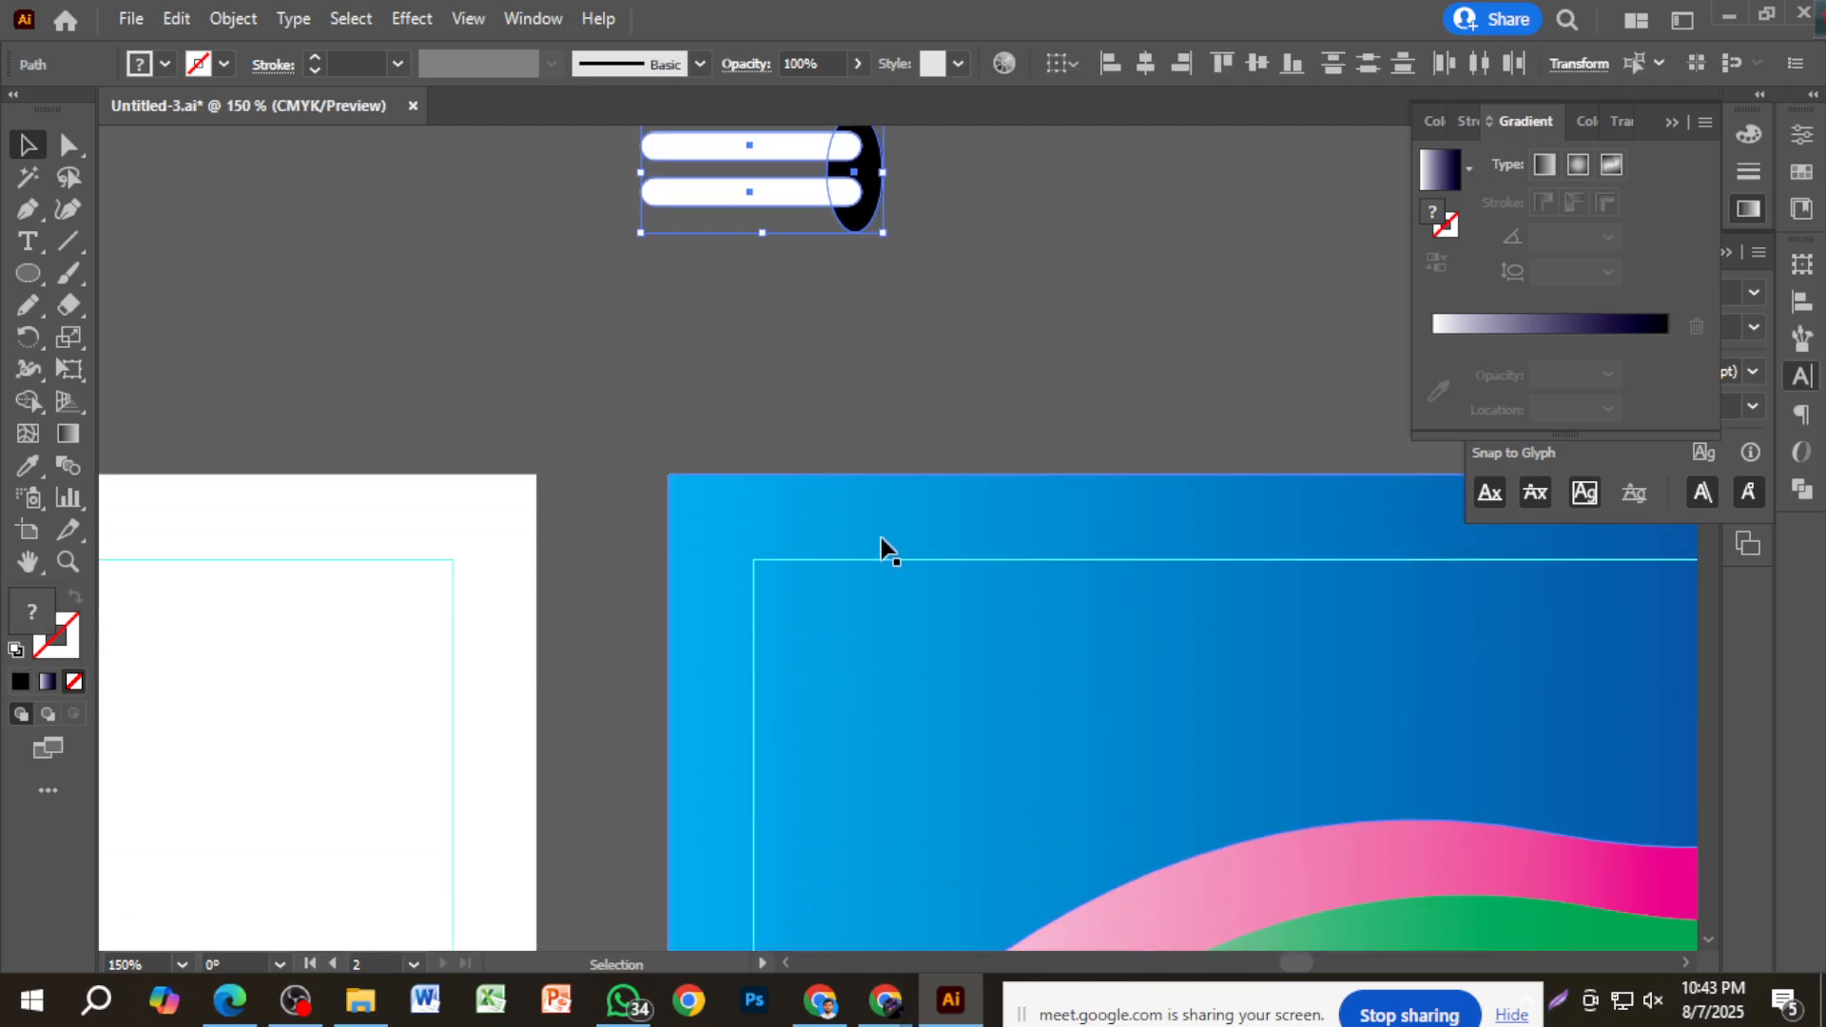
left_click_drag(856, 215, 715, 623)
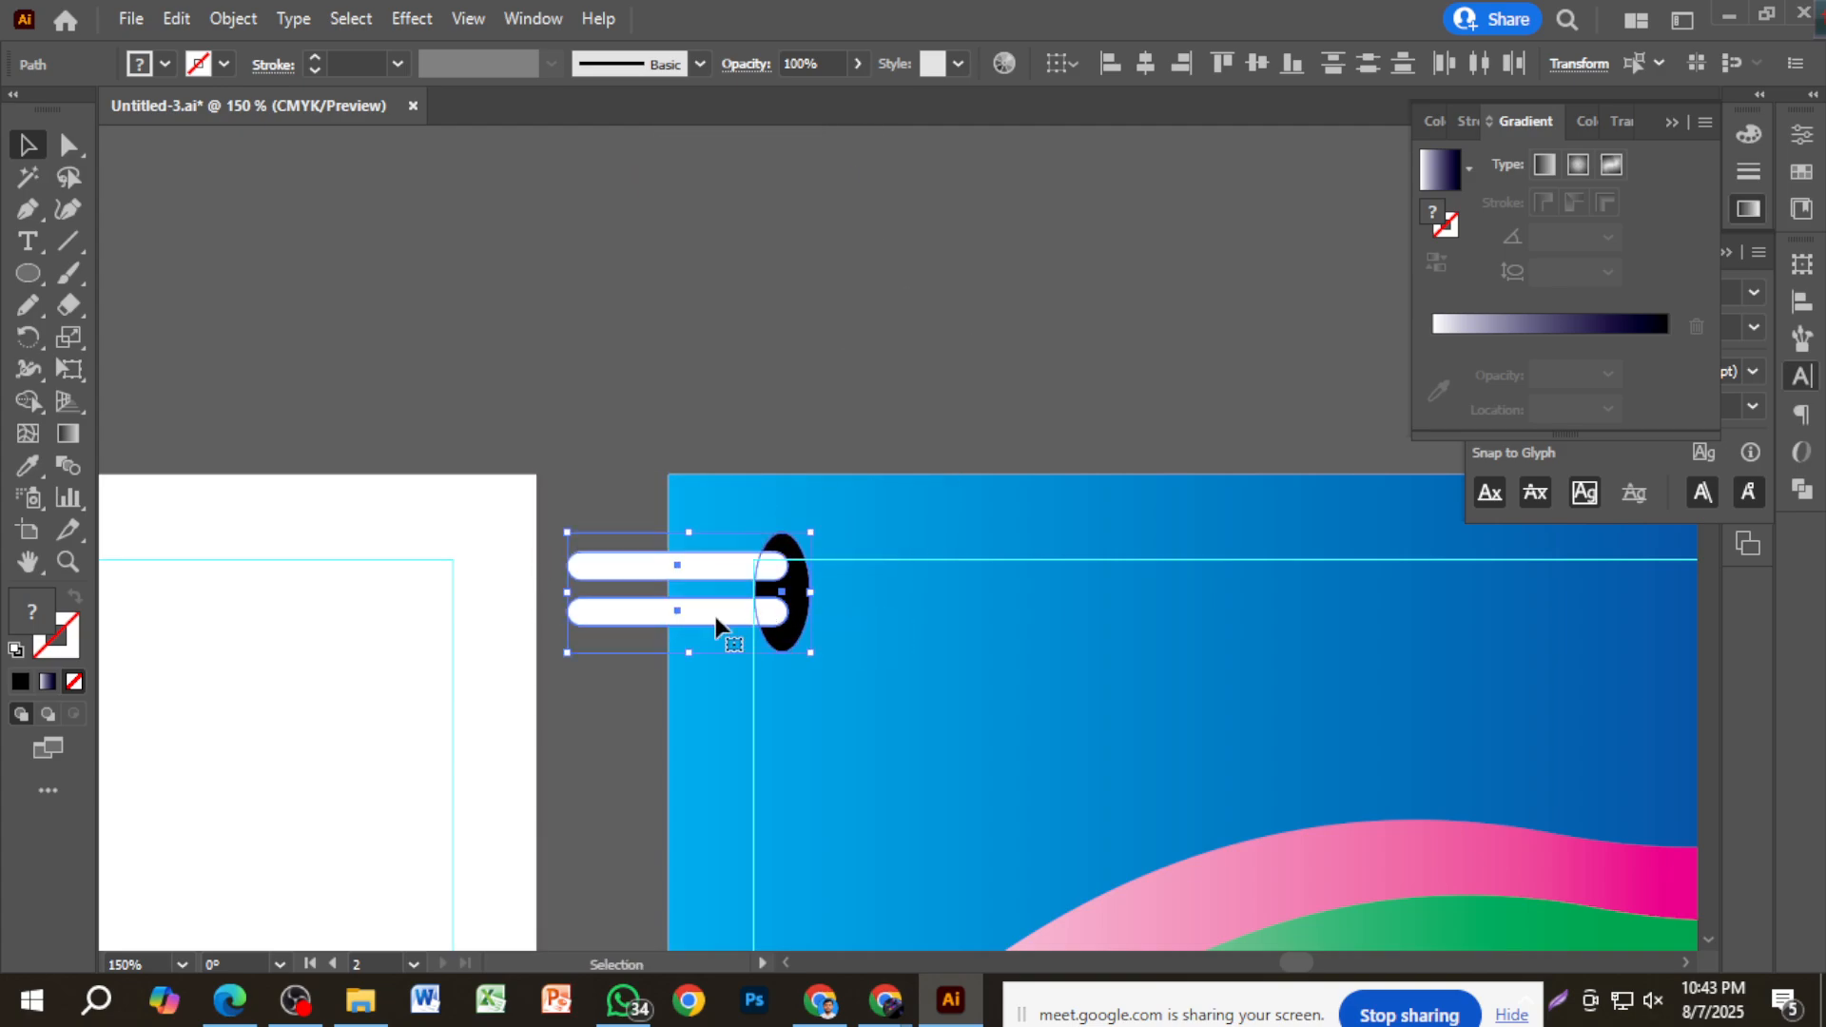
left_click_drag(574, 494, 626, 651)
left_click_drag(568, 592, 633, 600)
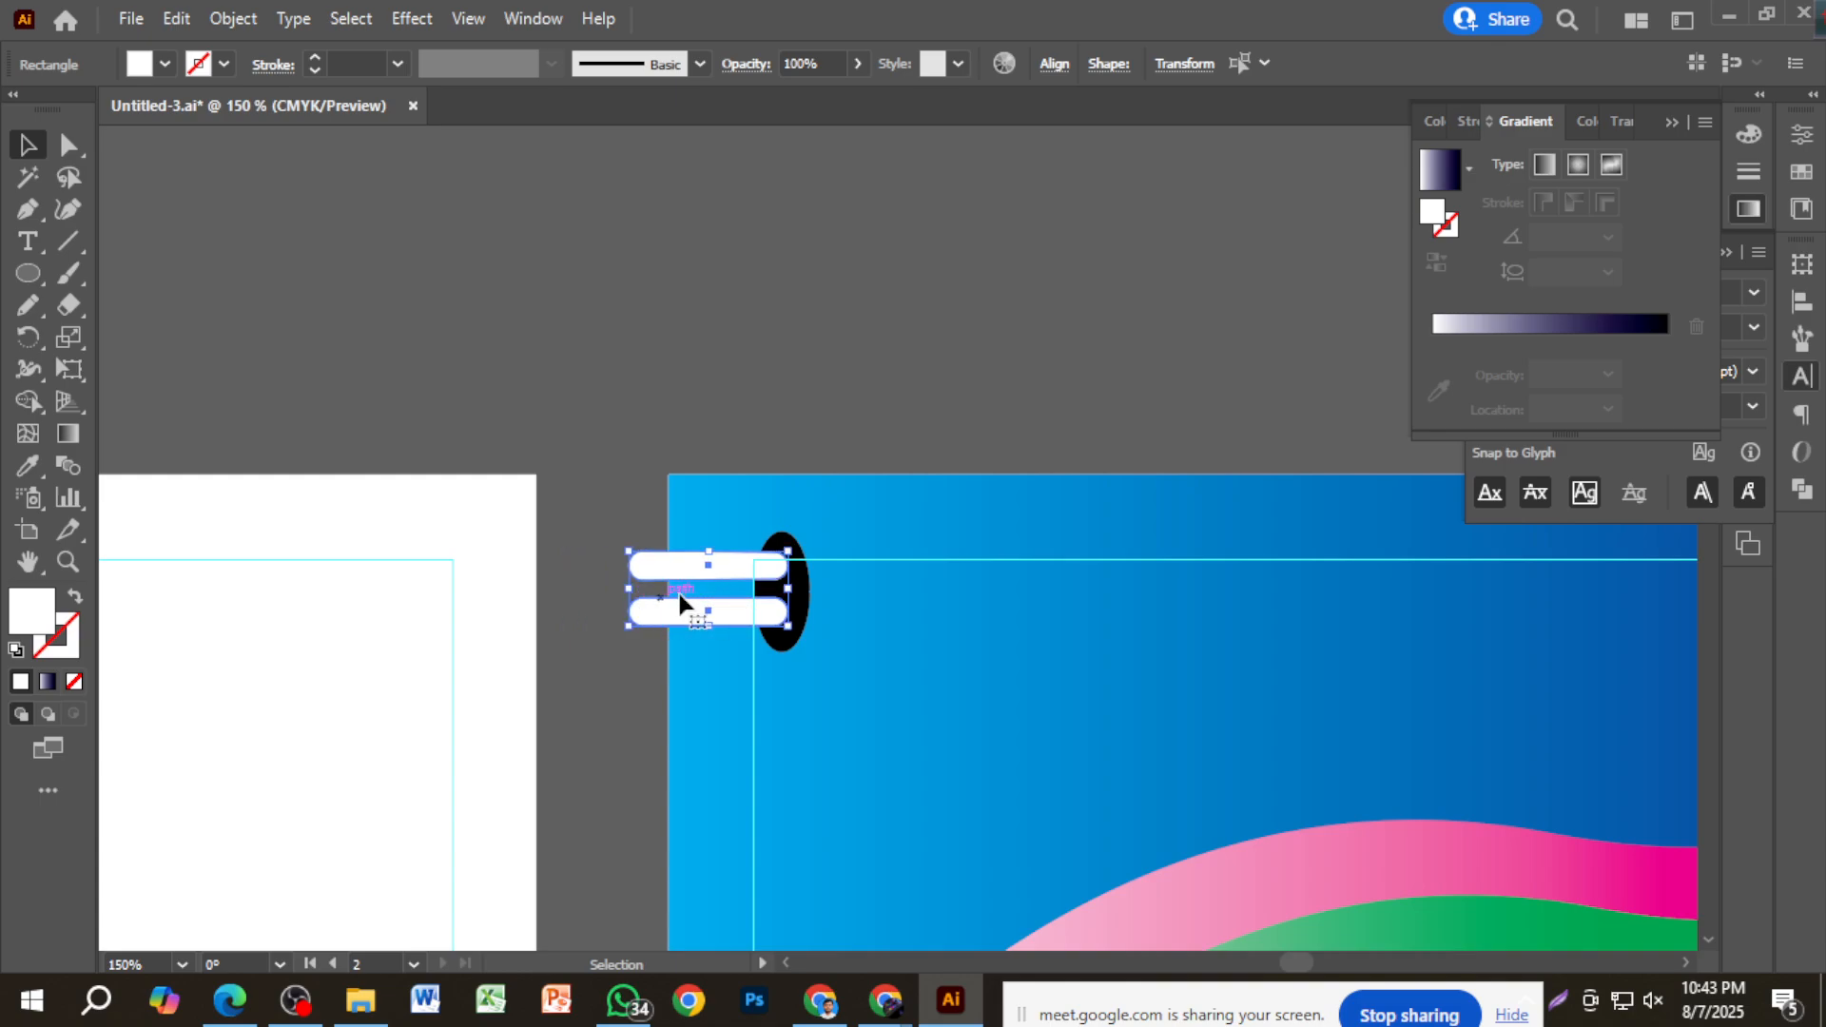
scroll(706, 422, "down", 3)
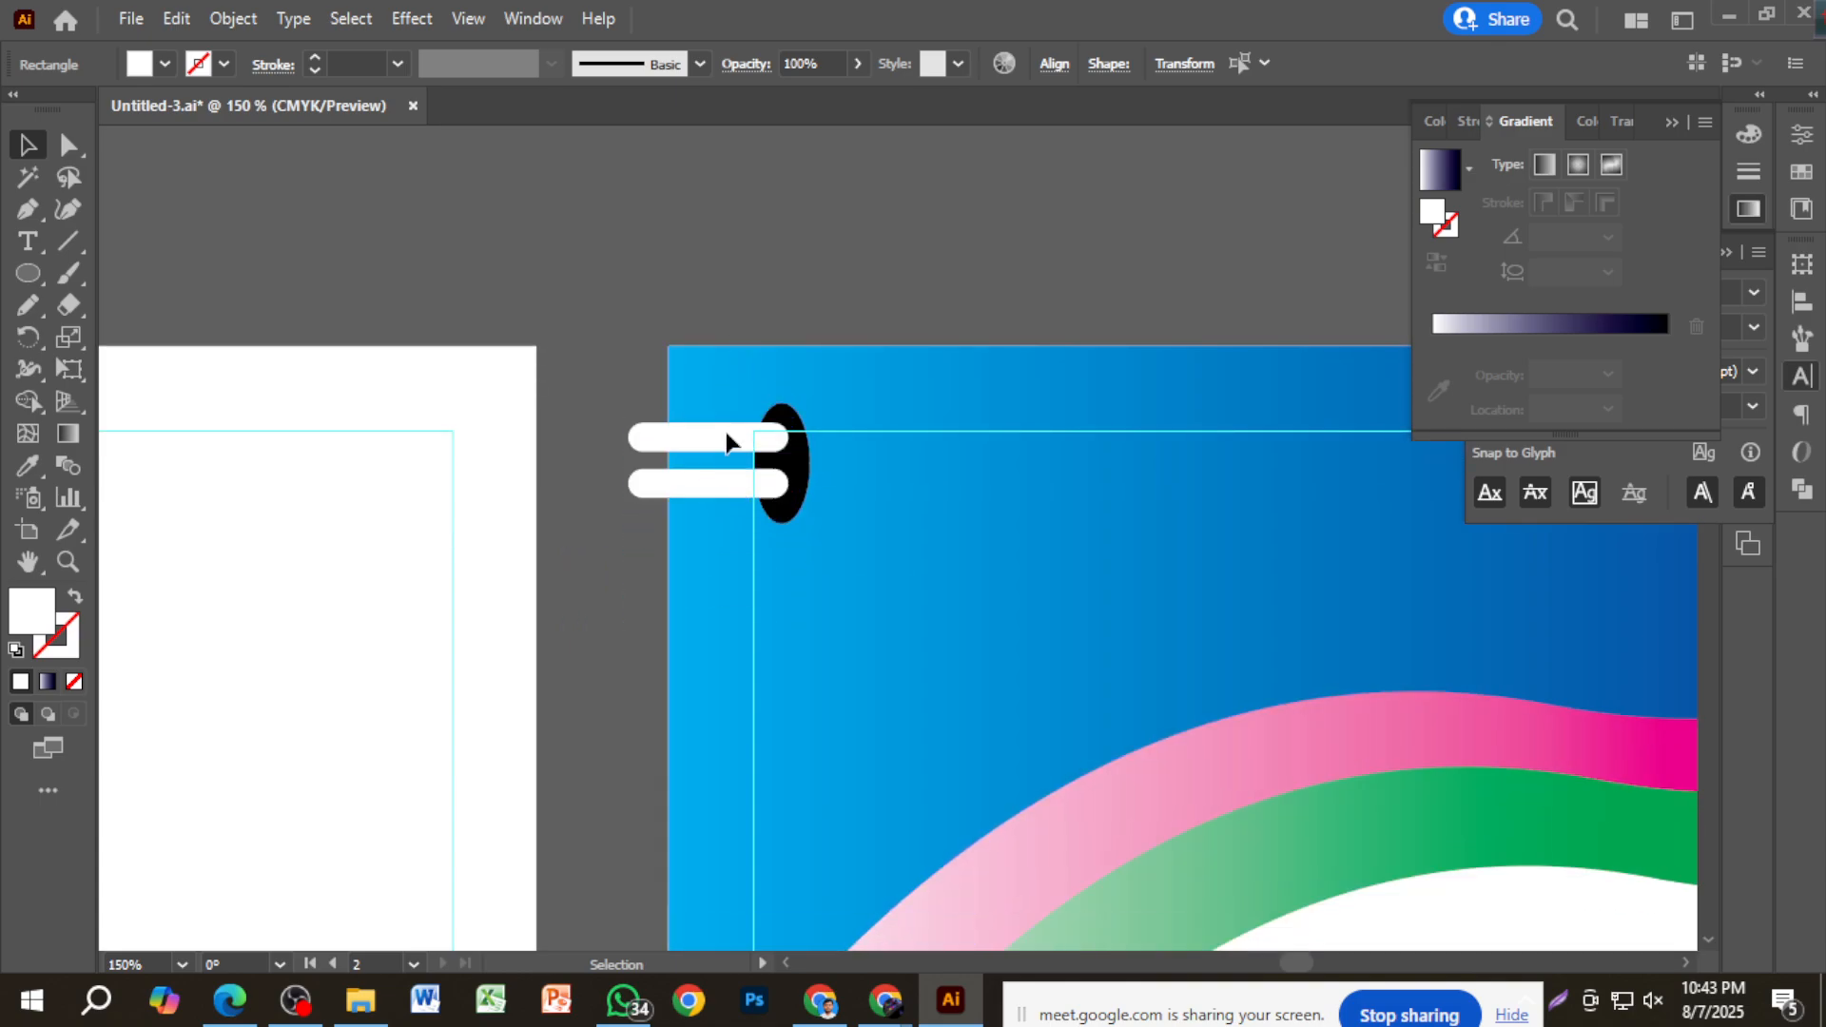
key("ctrl+shift+a")
left_click(721, 379)
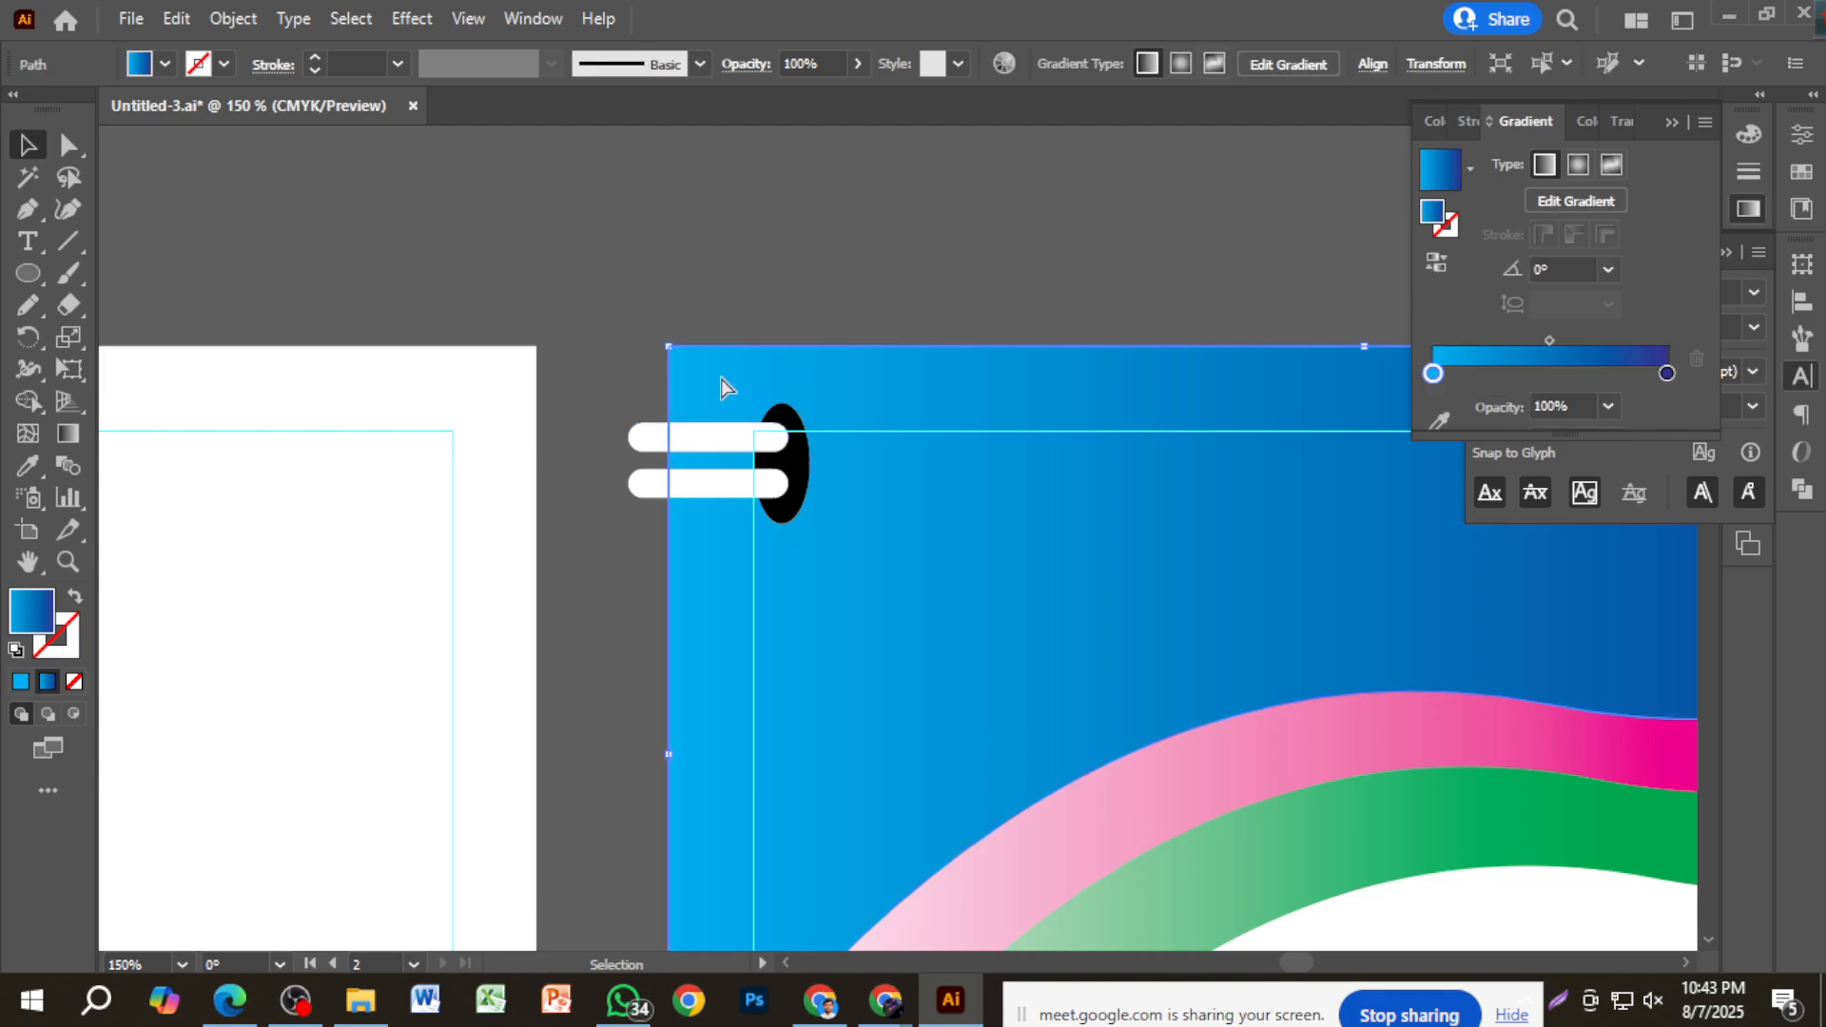
key("ctrl+shift+a")
left_click(807, 505)
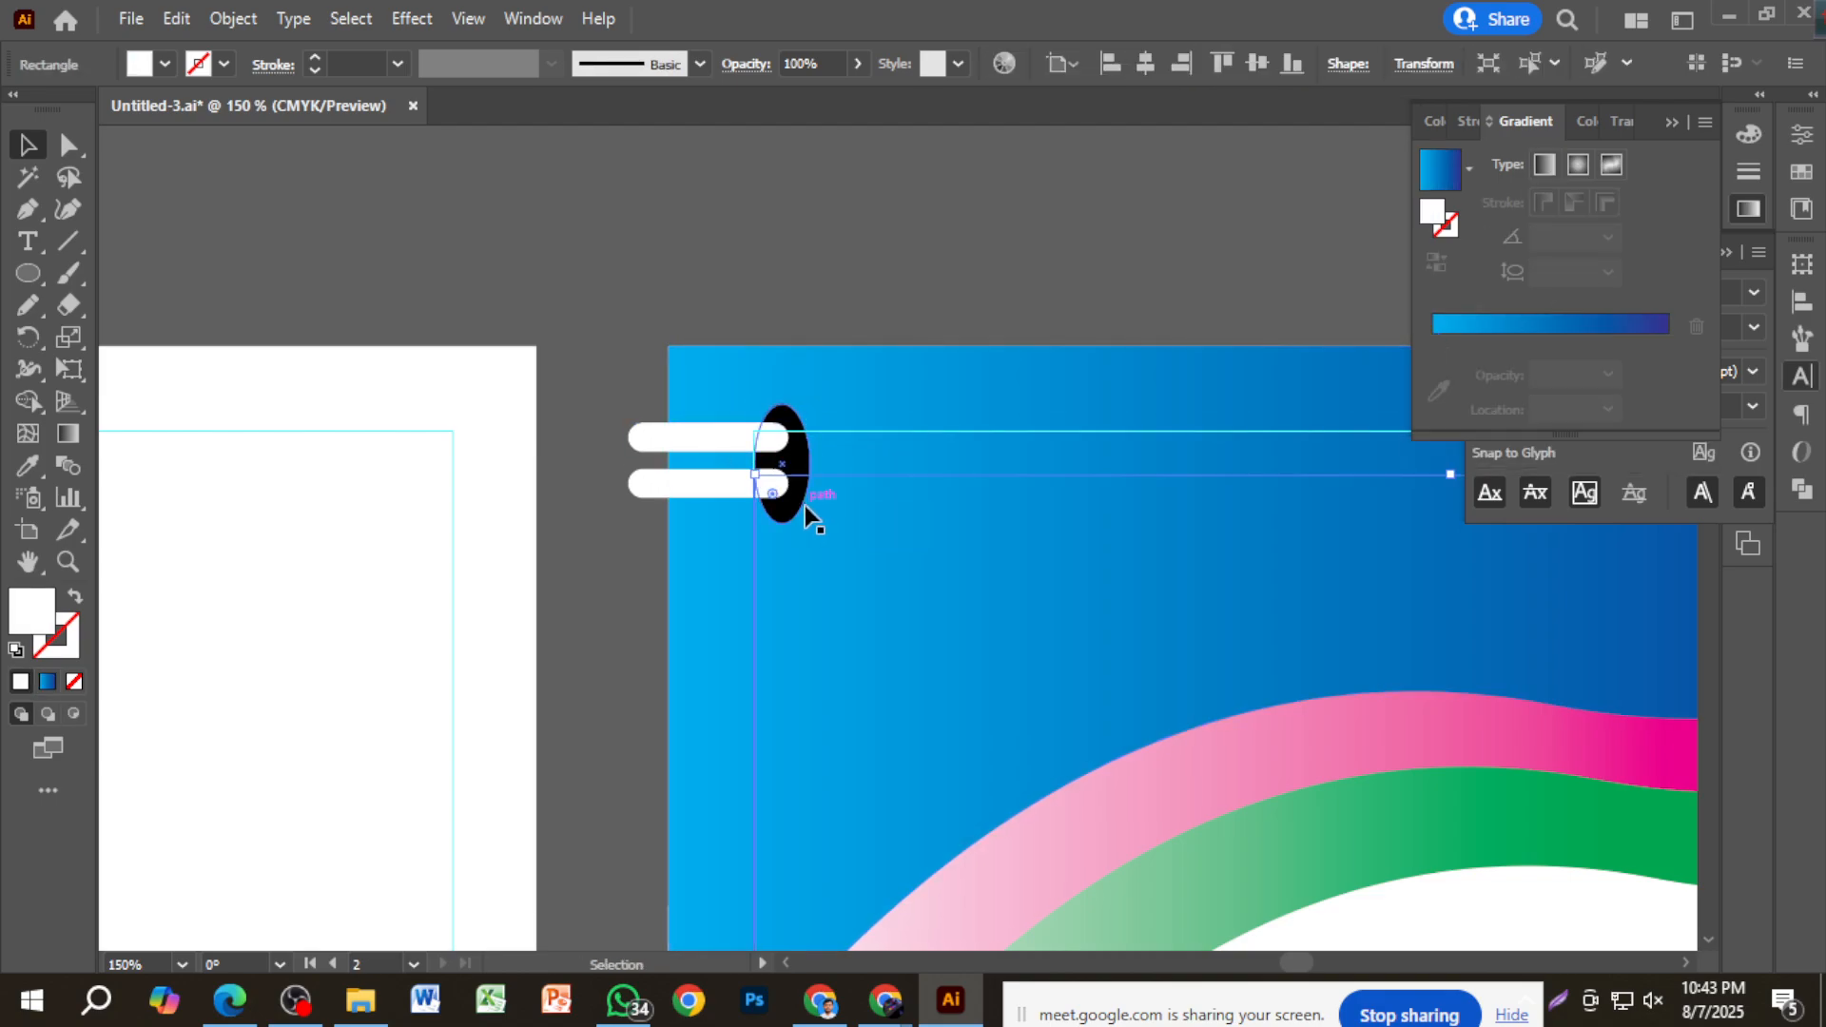
left_click(751, 309)
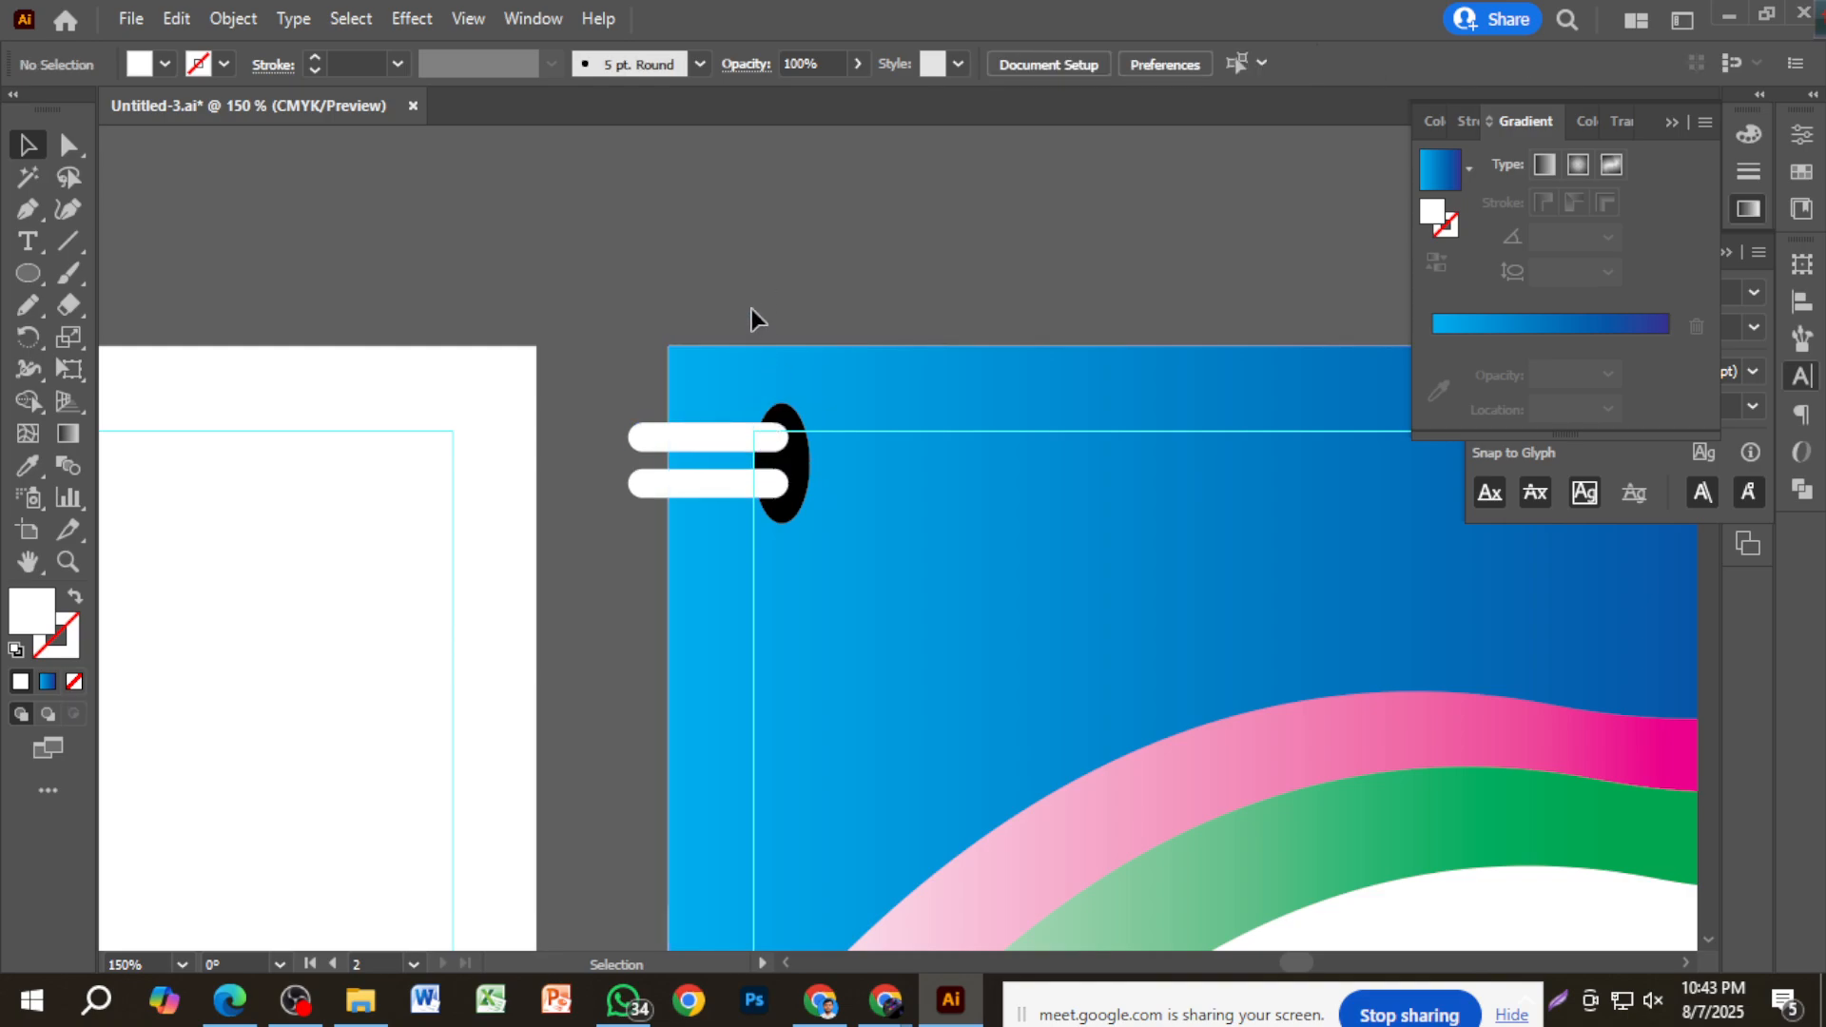
left_click(699, 344)
key("ctrl+shift+a")
left_click(818, 520)
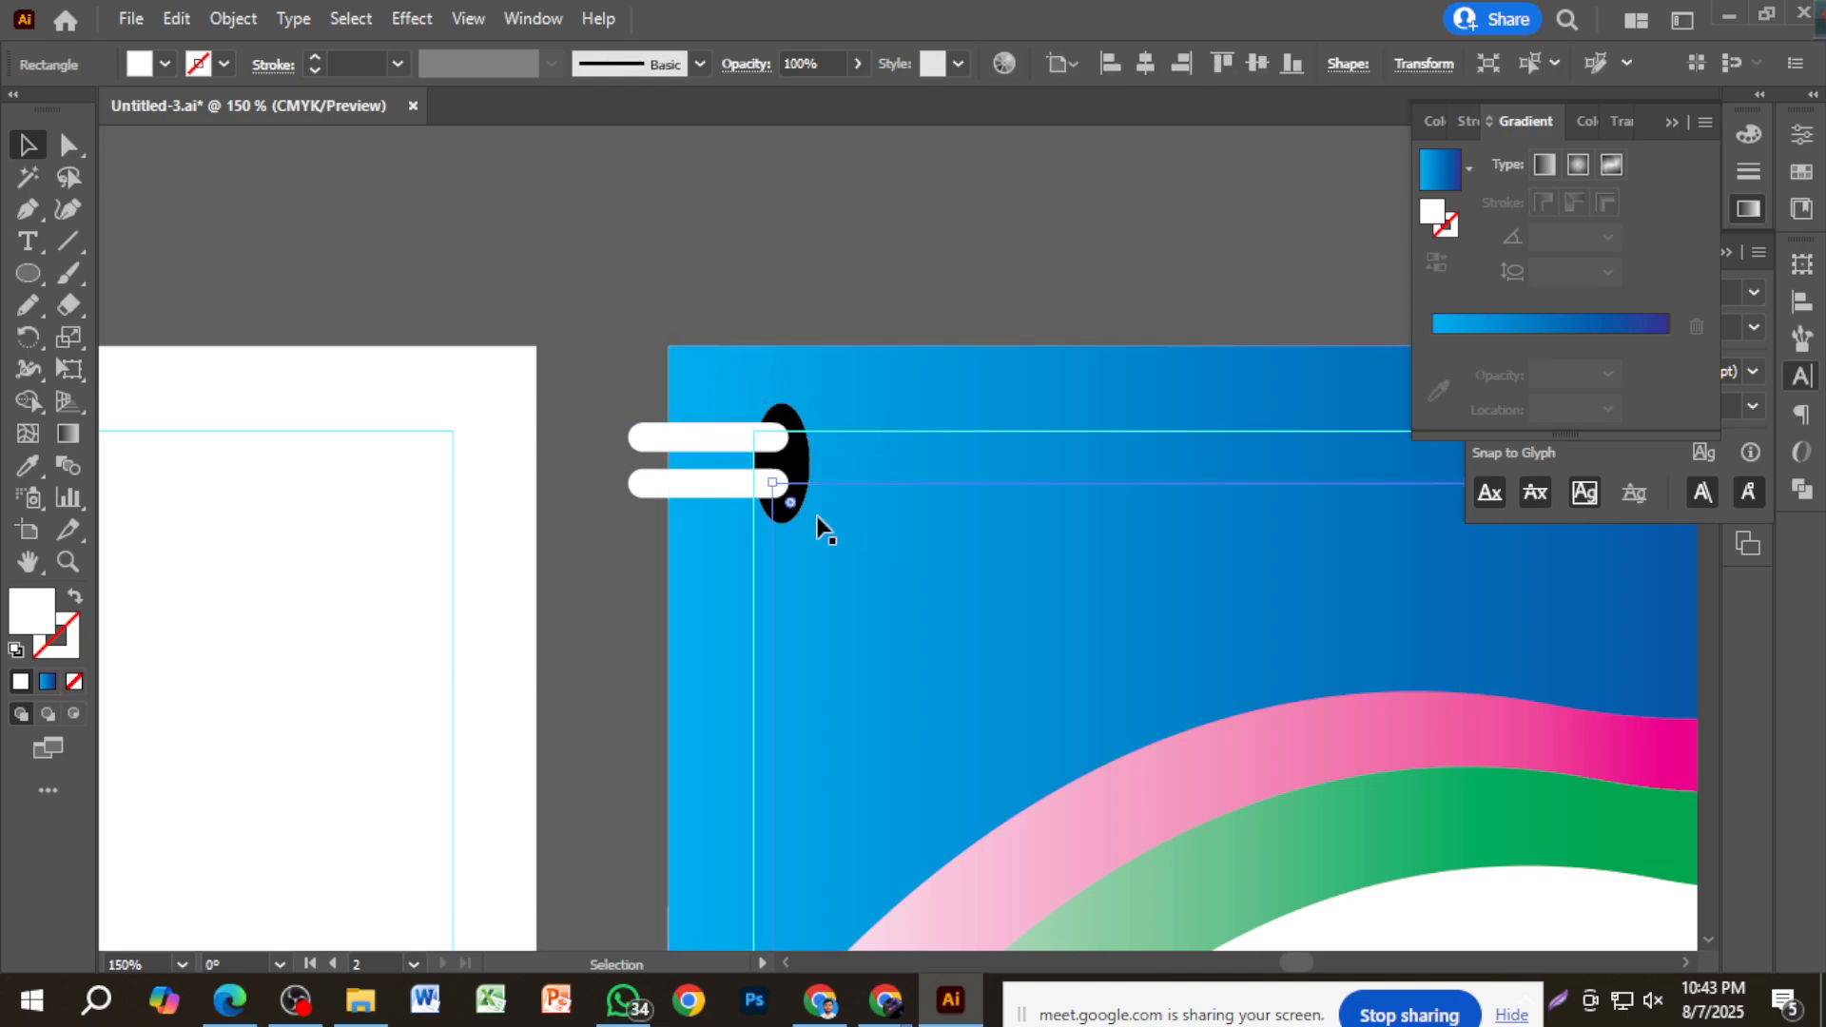
left_click(808, 511)
left_click(745, 277)
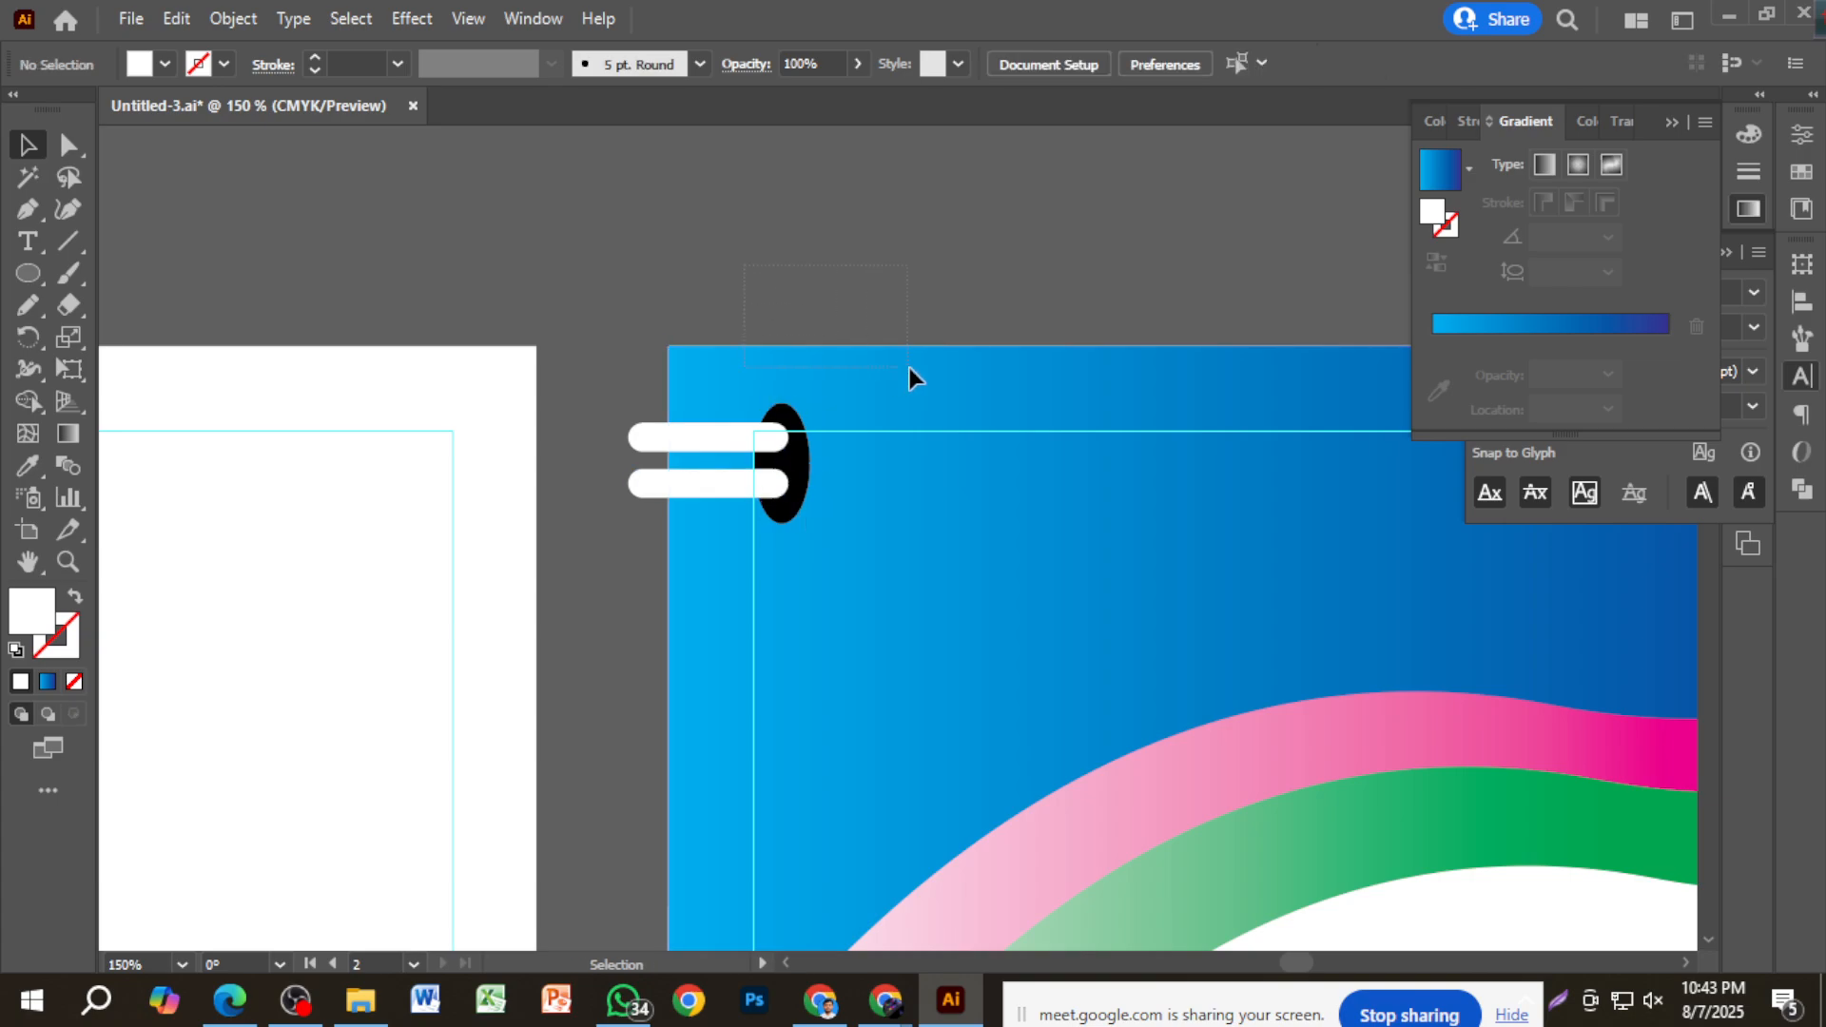
left_click(910, 369)
key("ctrl+shift+a")
left_click(843, 516)
scroll(847, 522, "down", 2)
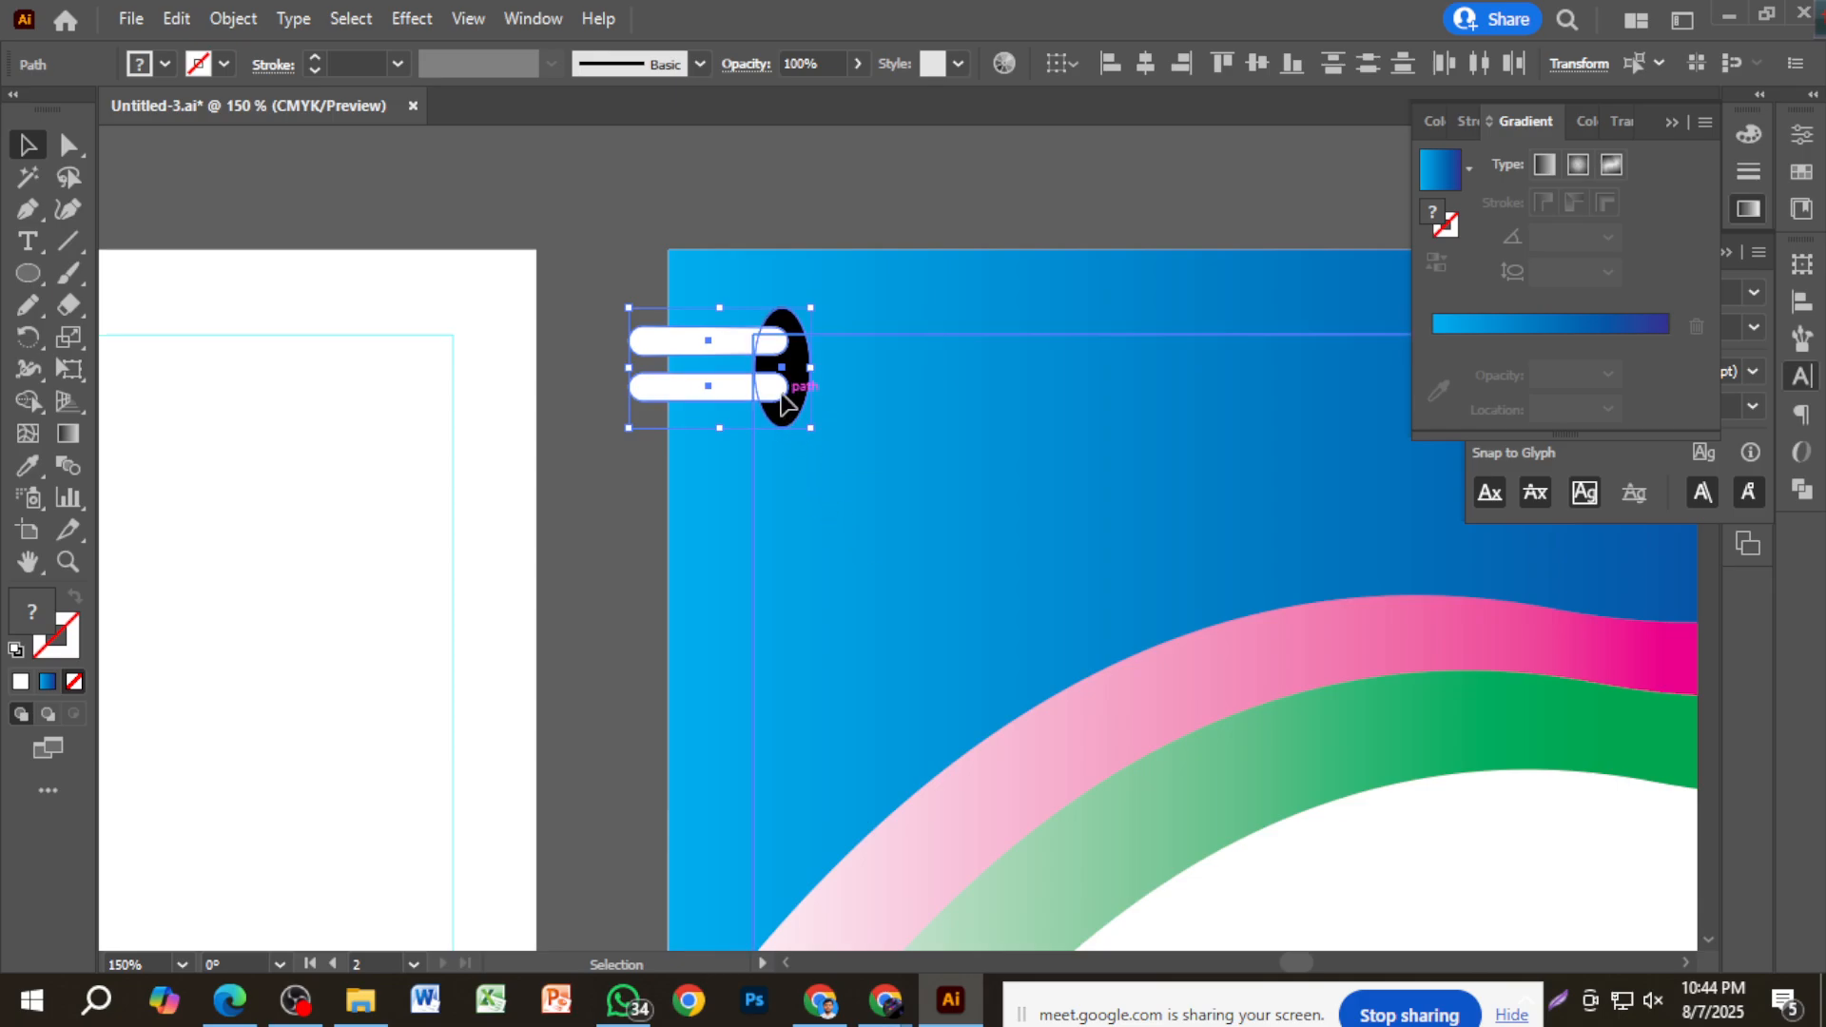
left_click_drag(782, 404, 729, 400)
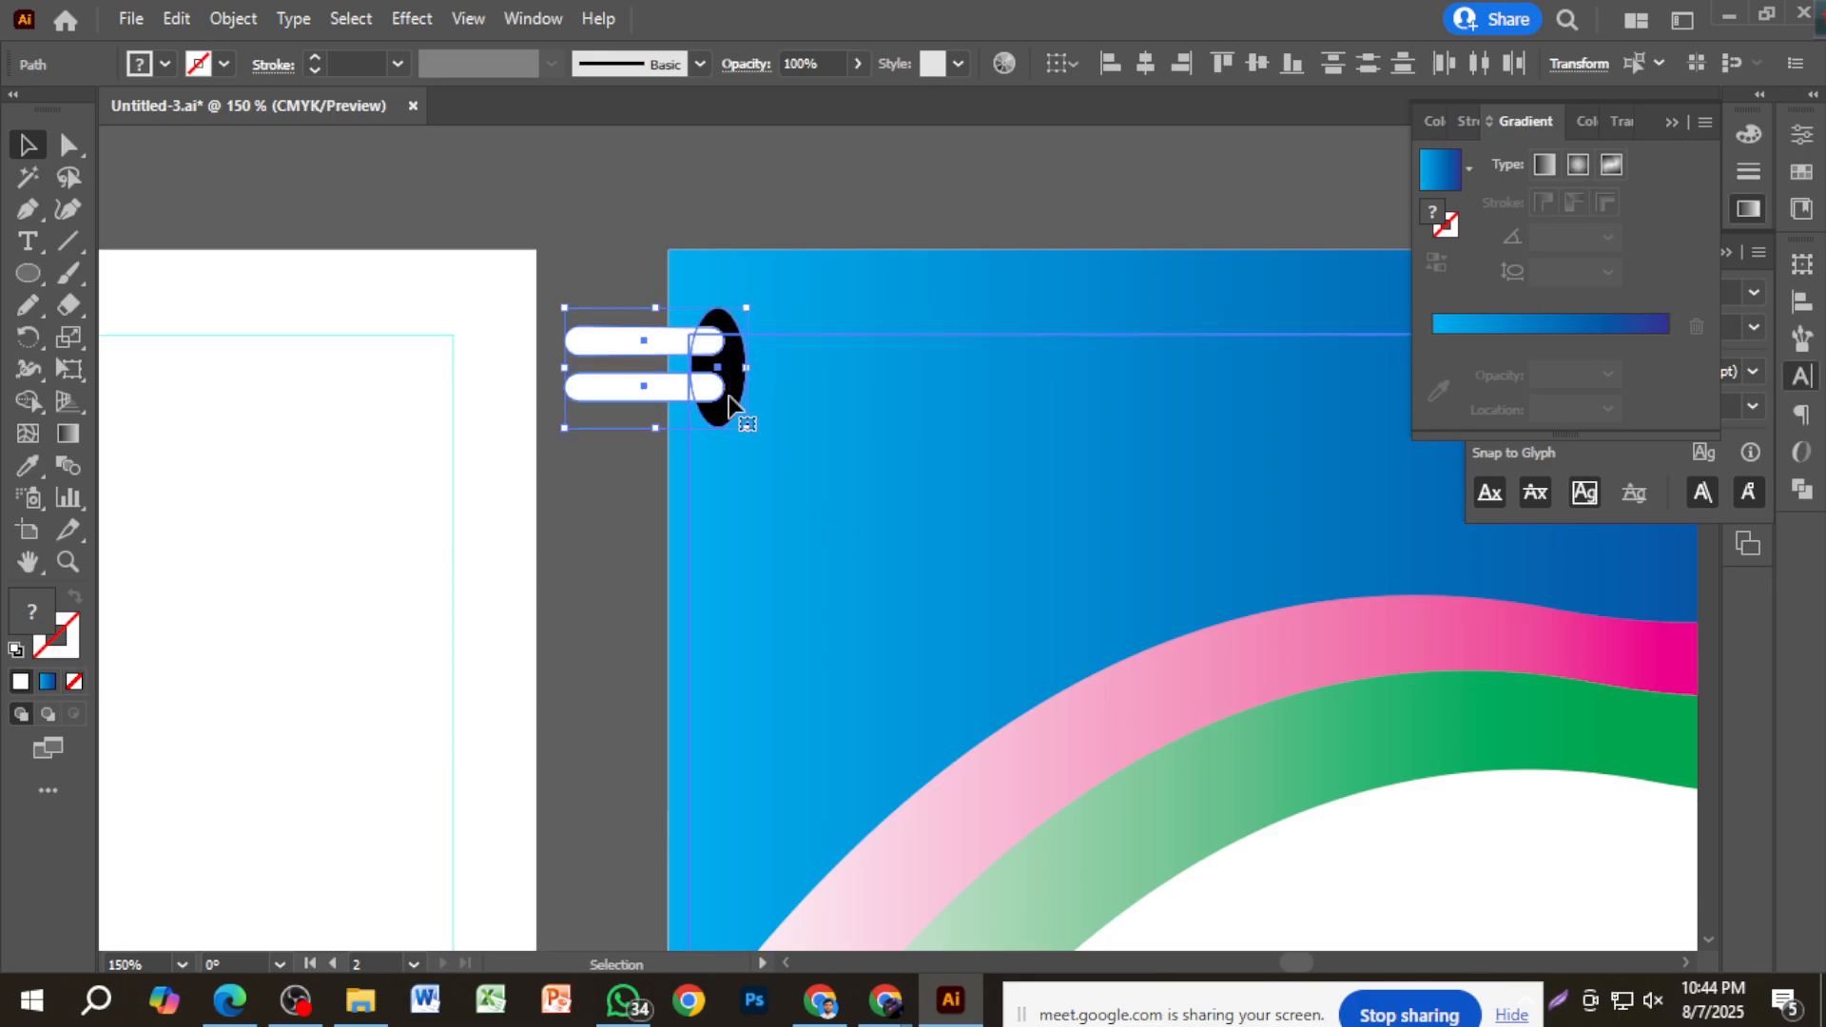
key("ctrl+z")
key("ctrl+z")
key("ctrl+z")
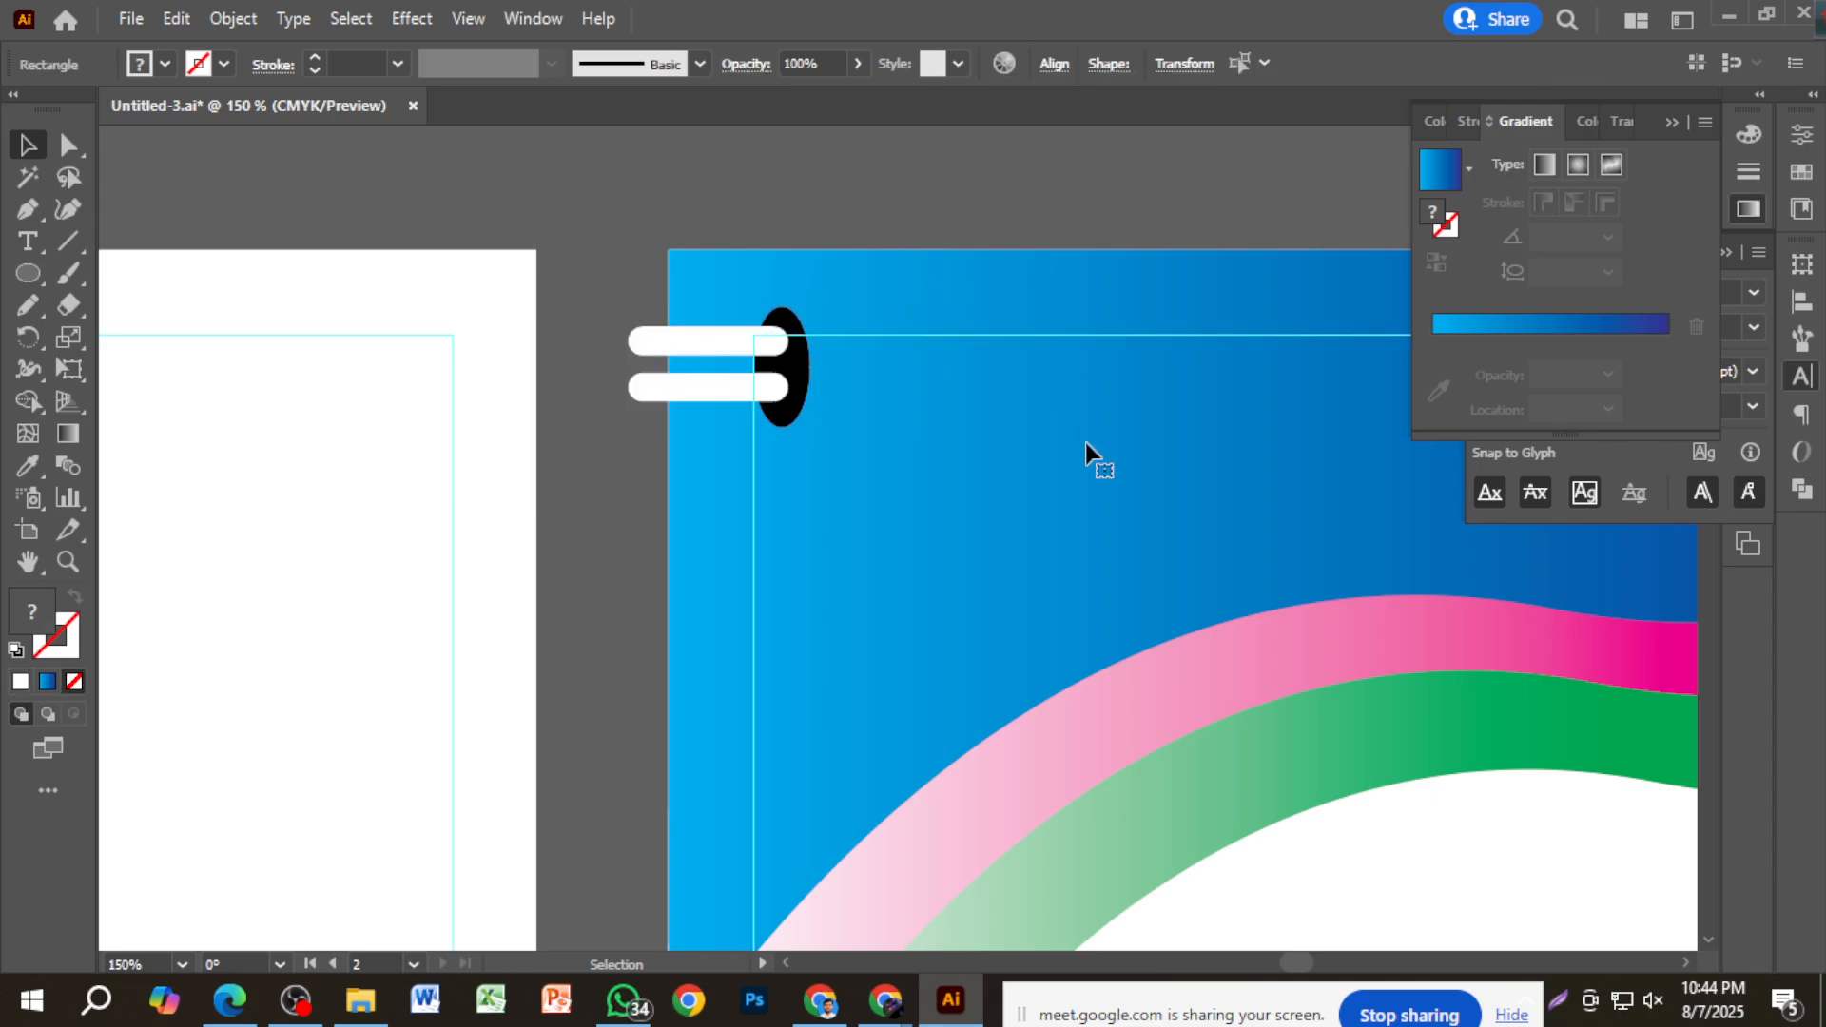
Move the ring's bars and ellipse left so the ellipse sits between the cover's left edge and the margin guide.
left_click(1088, 338)
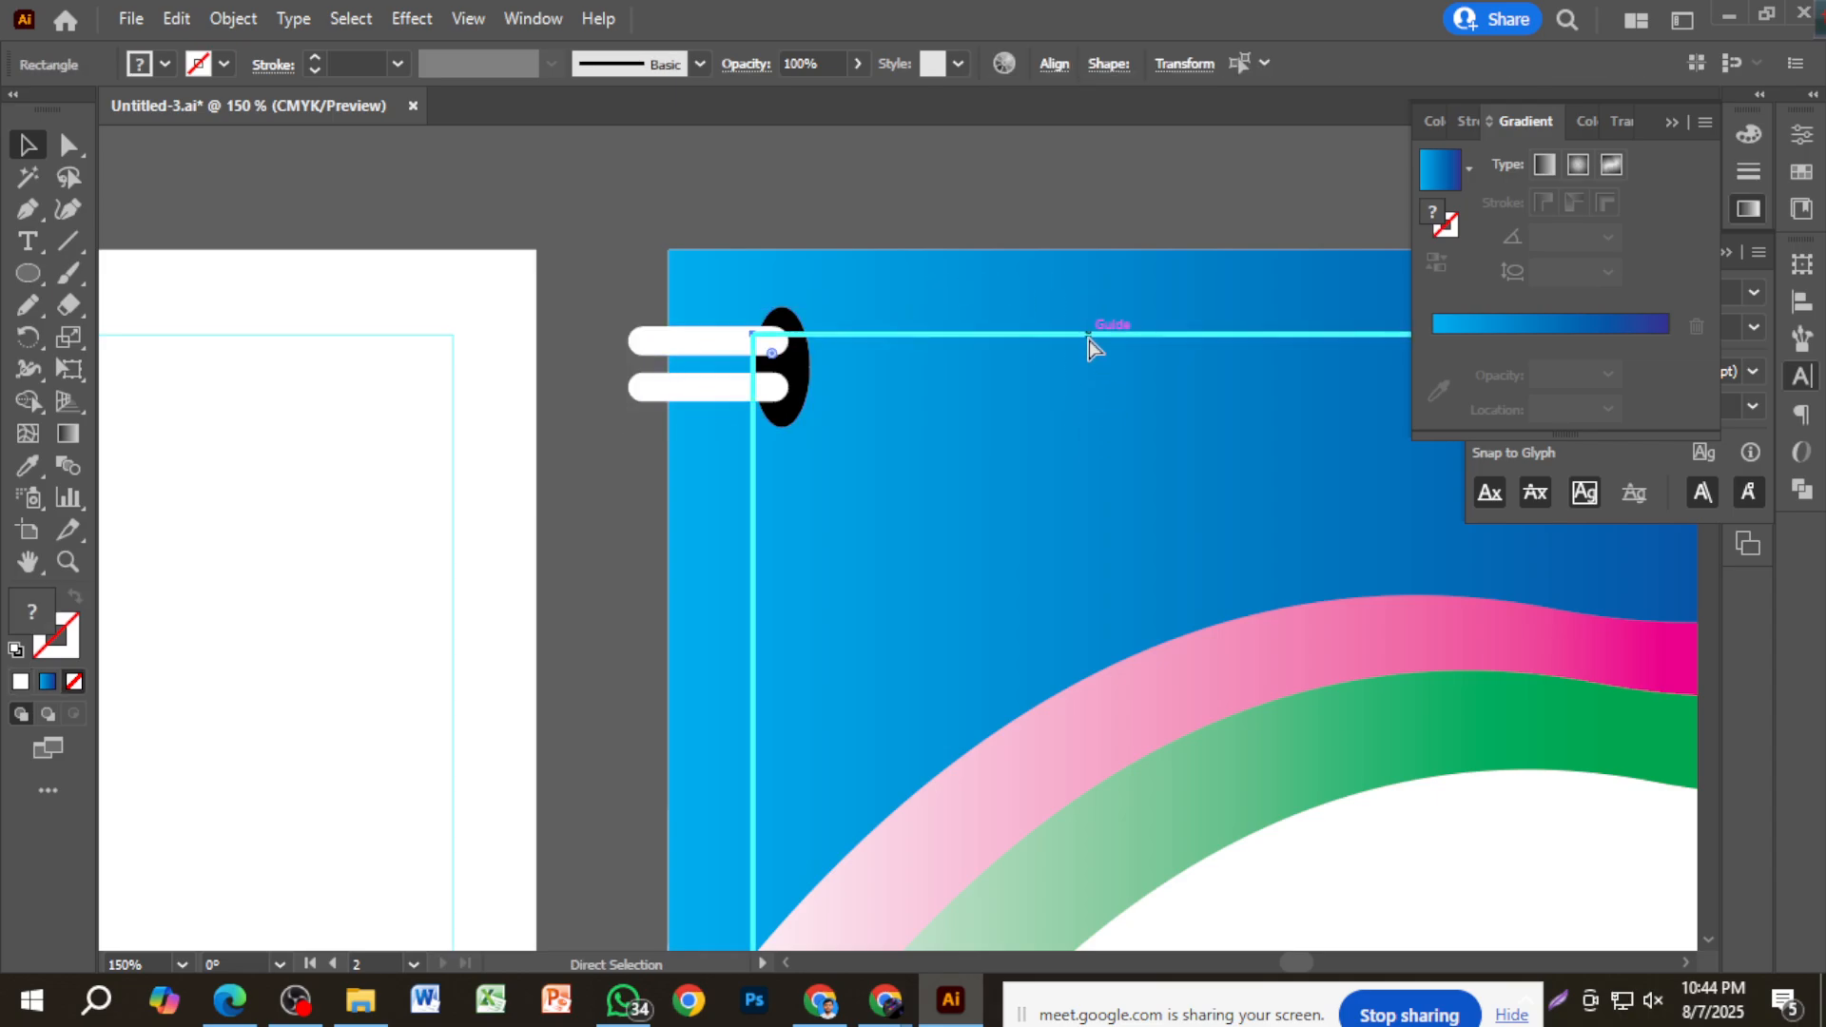
left_click(1088, 339)
left_click_drag(731, 310, 721, 392)
left_click_drag(578, 352, 603, 348)
scroll(914, 392, "down", 2)
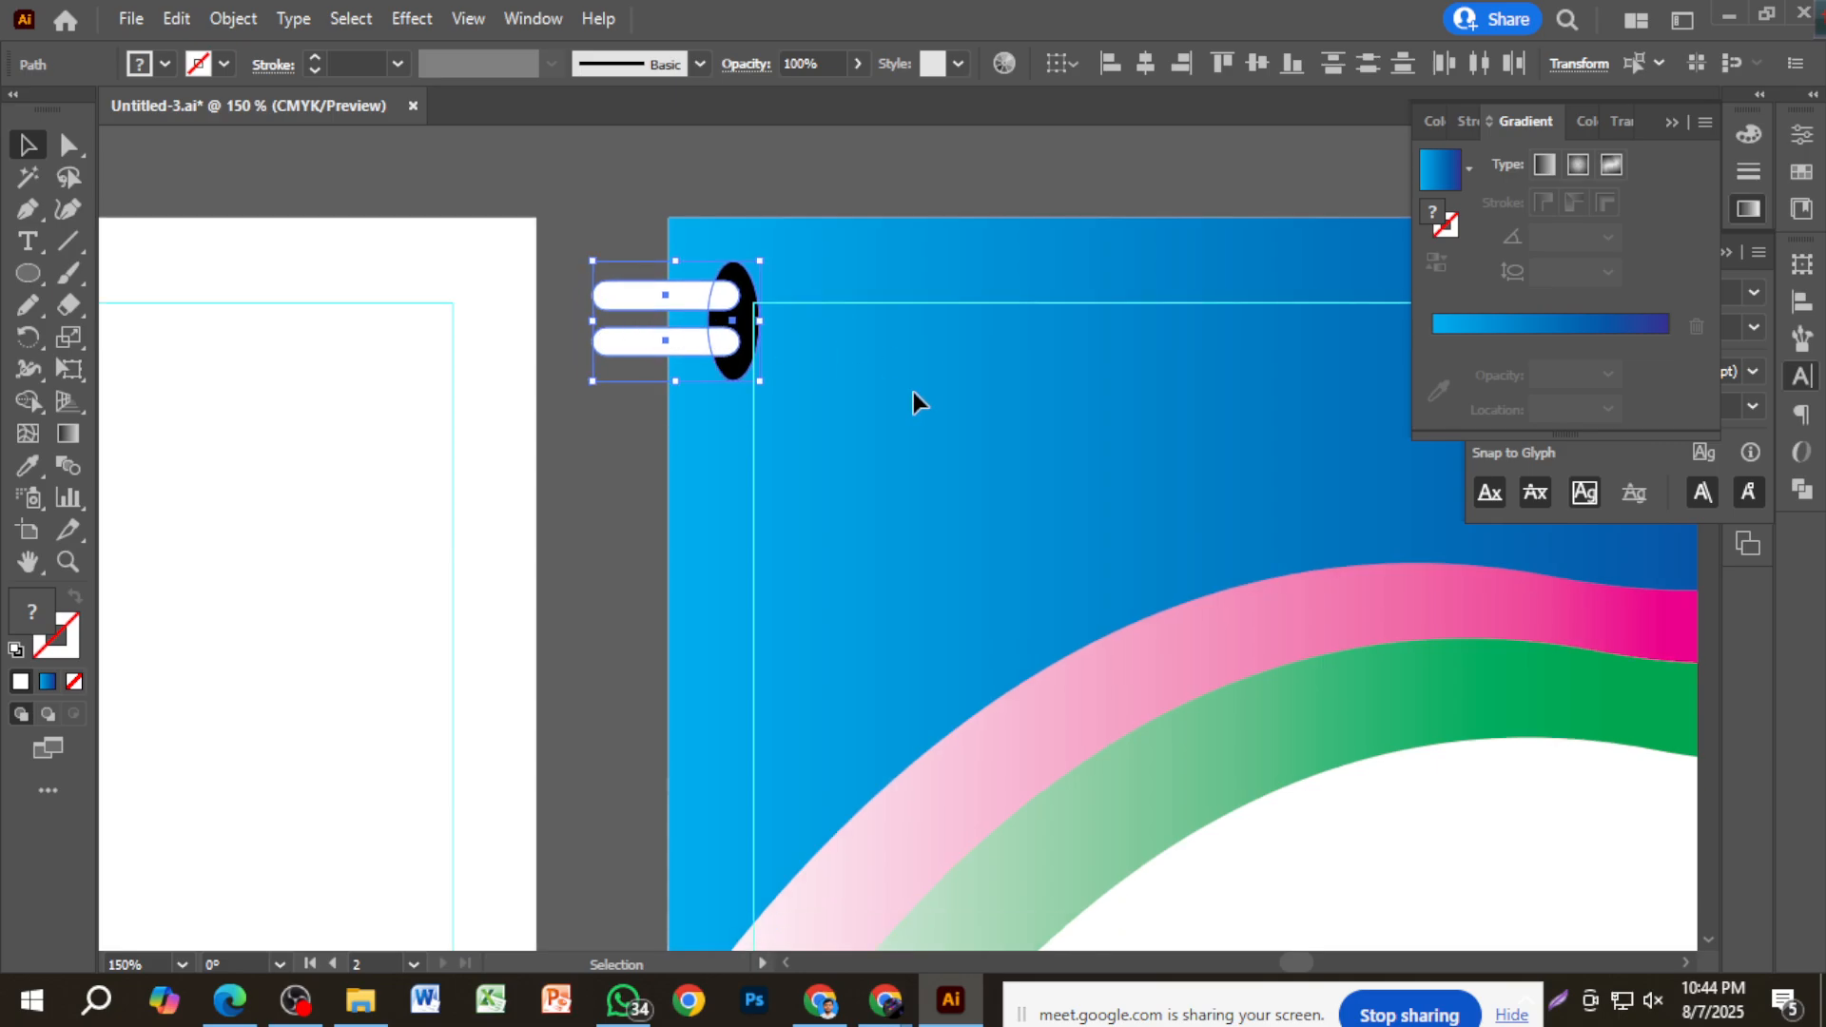
scroll(913, 392, "down", 1)
Duplicate the ring straight down the cover's left edge and repeat the copy to make six evenly spaced rings.
left_click(792, 273, "shift")
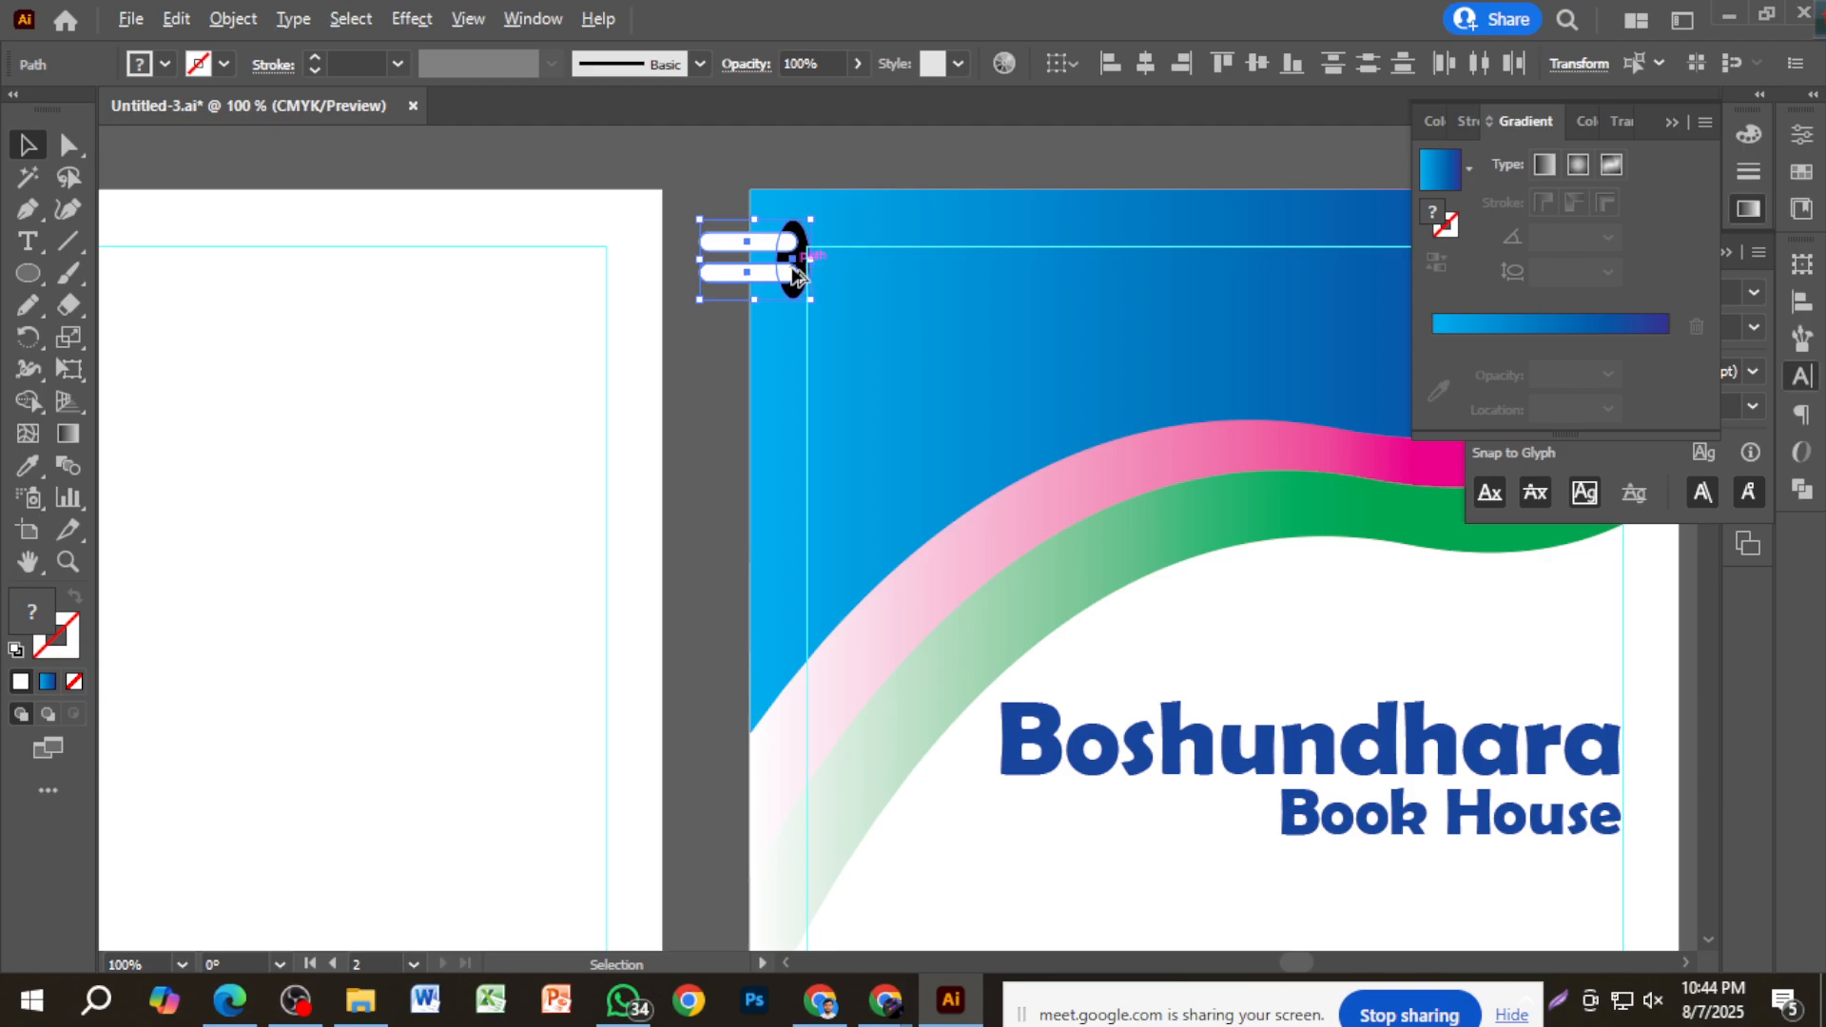
left_click(798, 266)
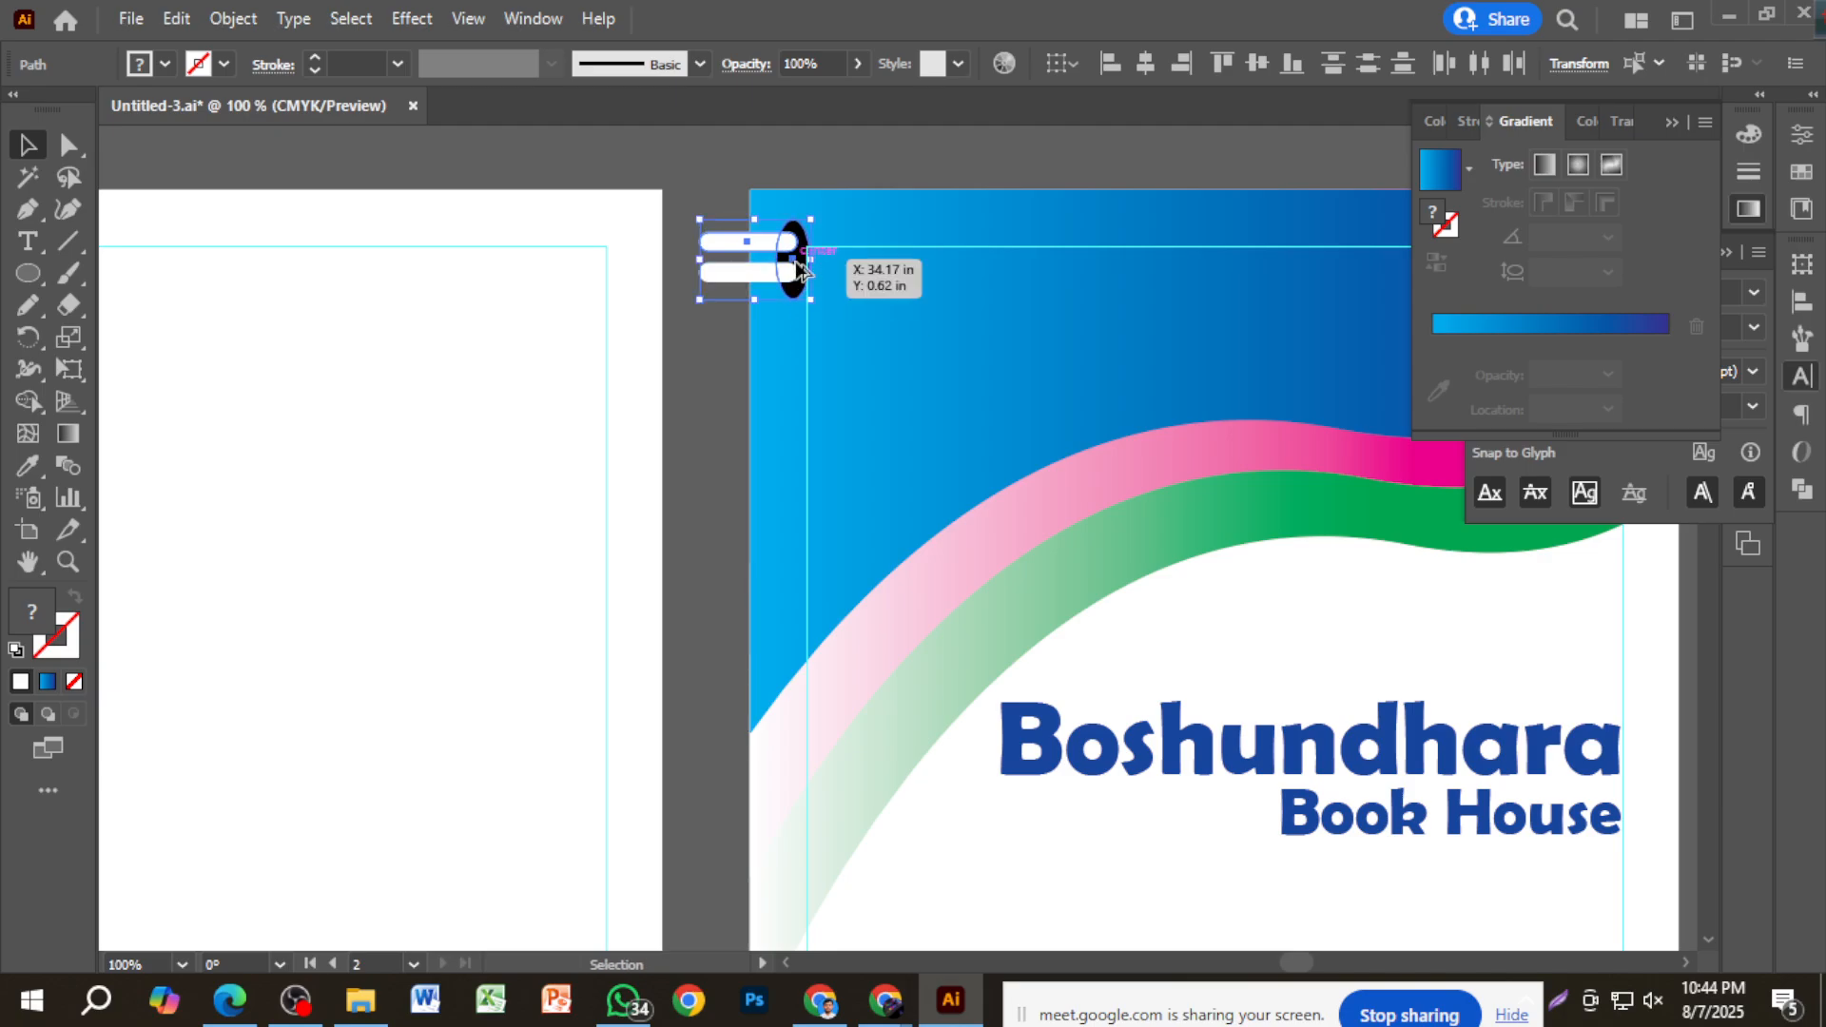
left_click(726, 179)
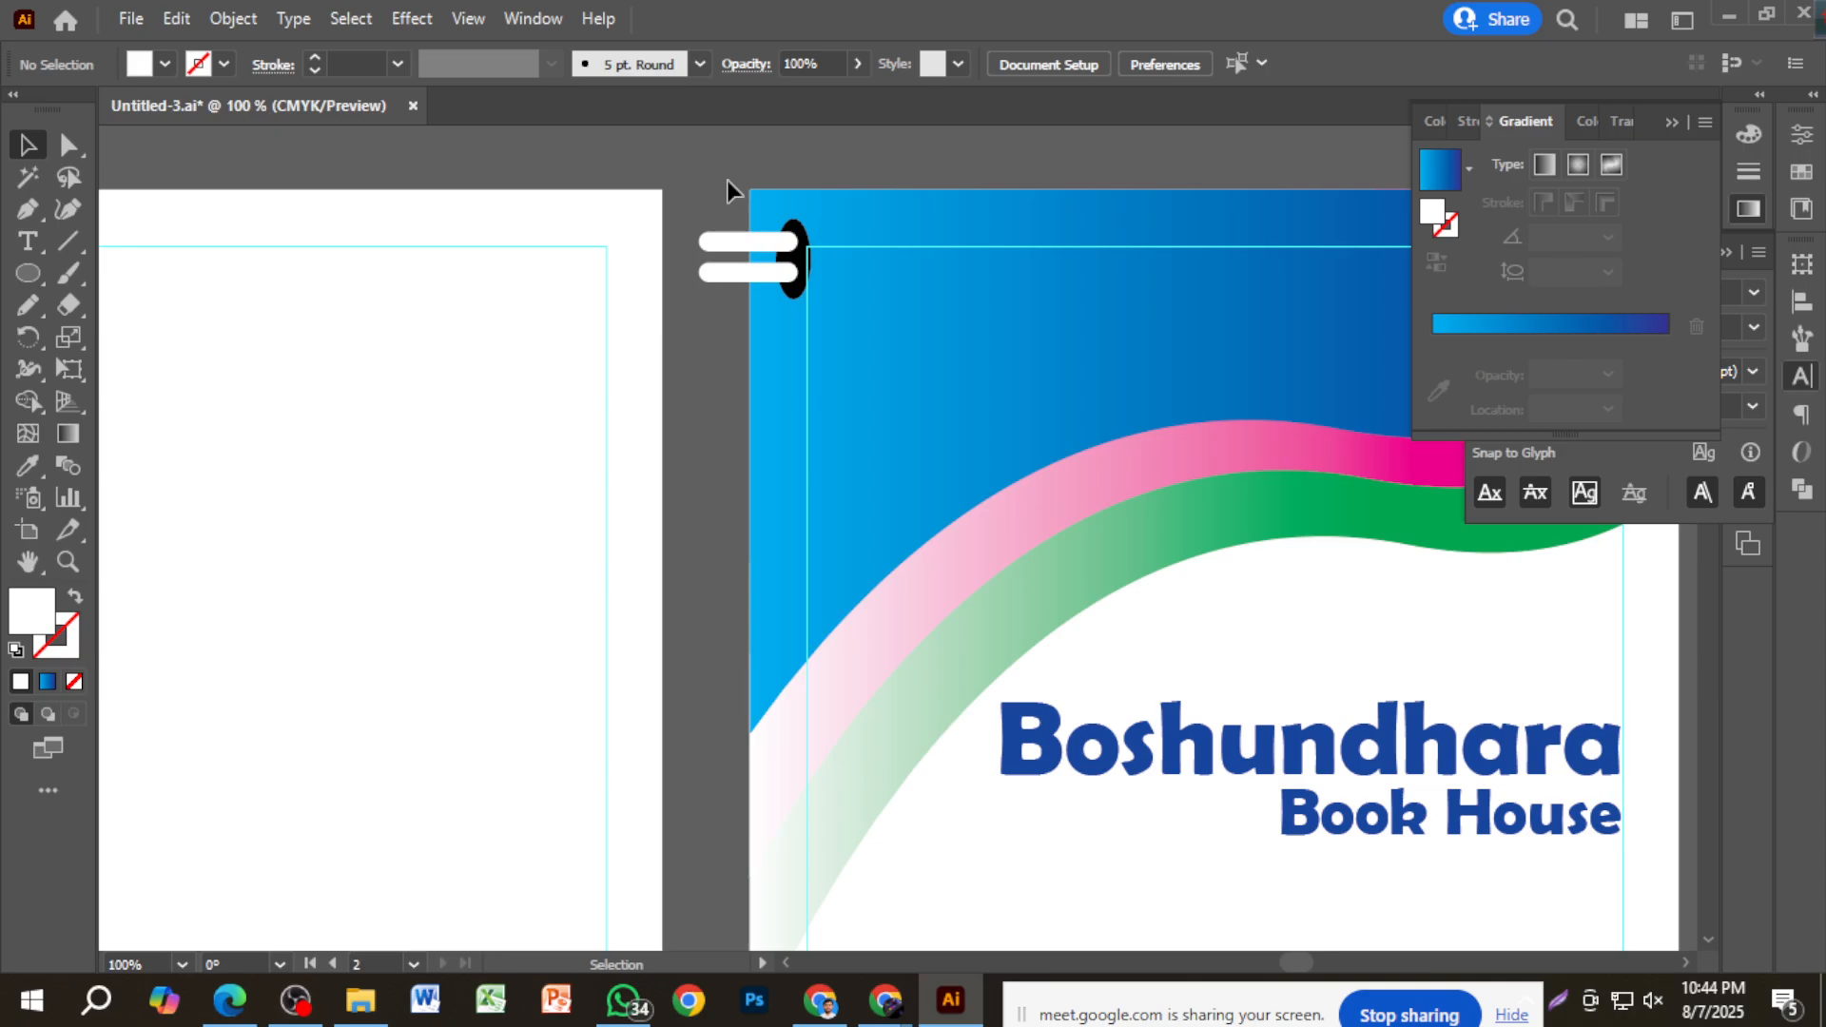
left_click(769, 278)
left_click_drag(775, 276, 792, 394)
key("ctrl+d")
key("ctrl+d")
key("ctrl+d")
key("ctrl+d")
key("ctrl+d")
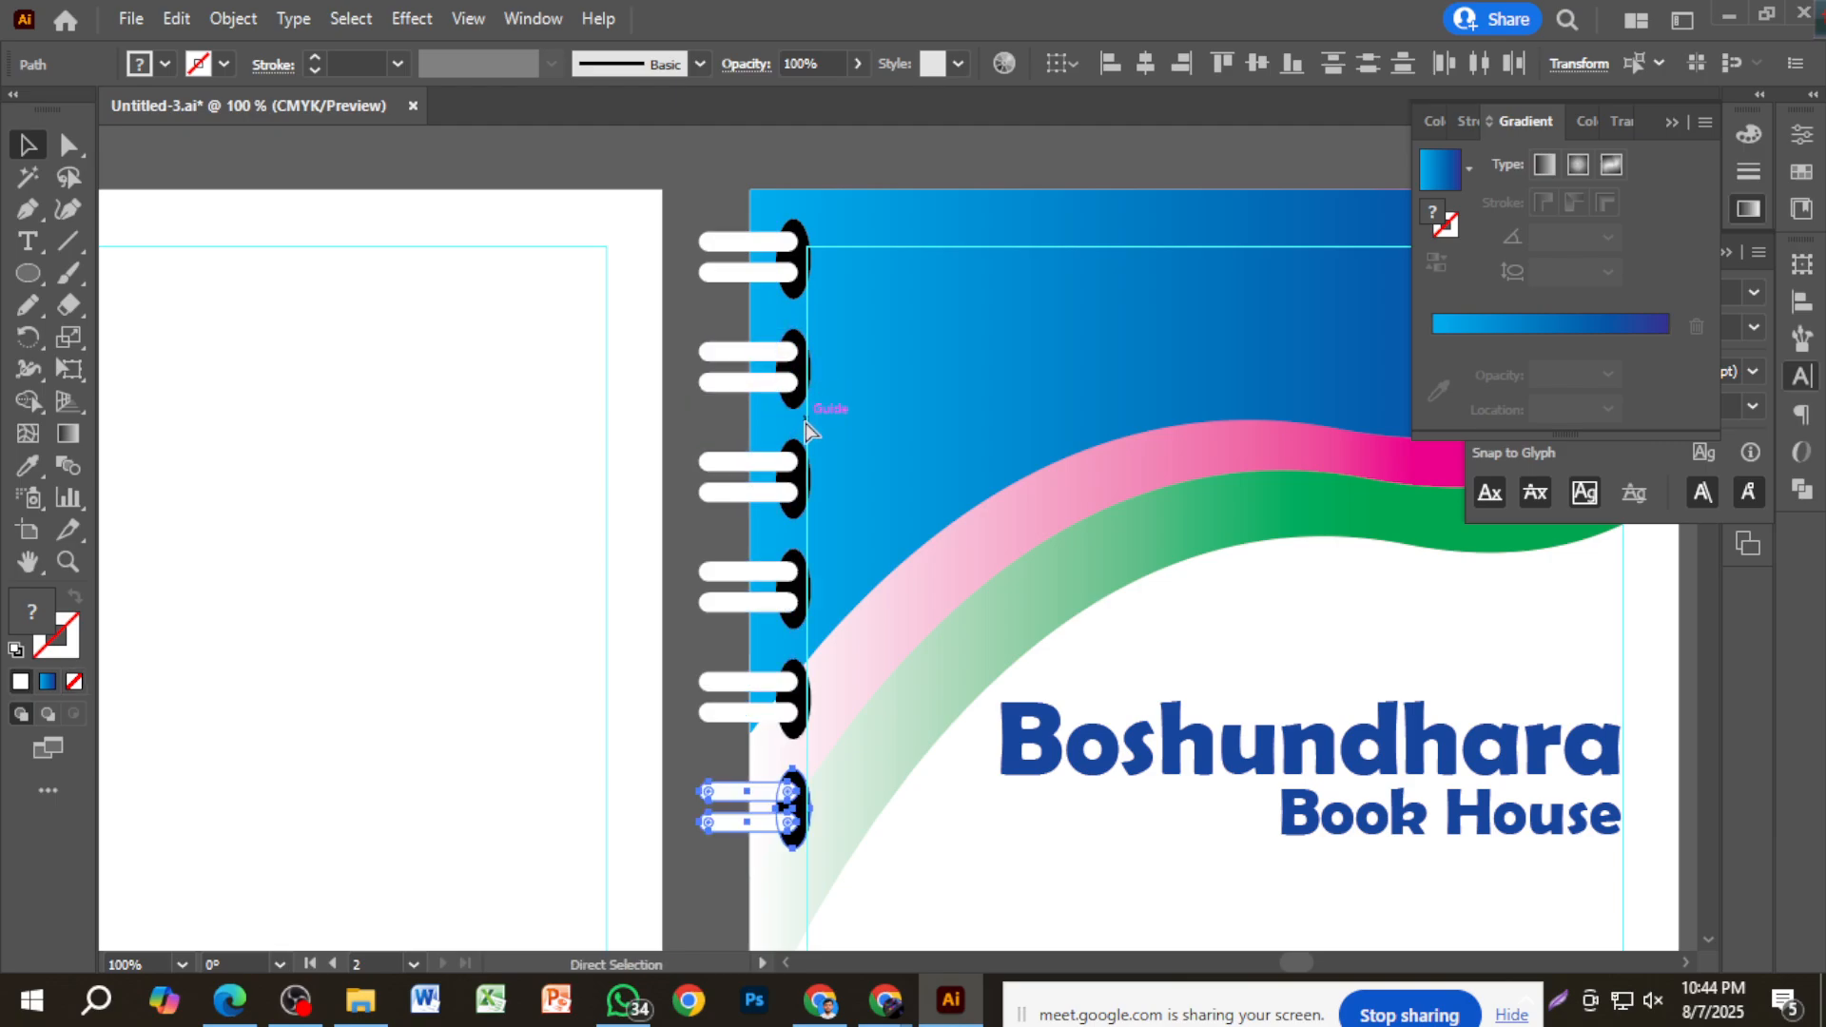
Continue repeating the ring copy down to the cover's bottom edge to complete twelve binding rings.
key("ctrl+minus")
key("ctrl+minus")
key("ctrl+minus")
key("ctrl+d")
key("ctrl+d")
key("ctrl+d")
key("ctrl+d")
key("ctrl+d")
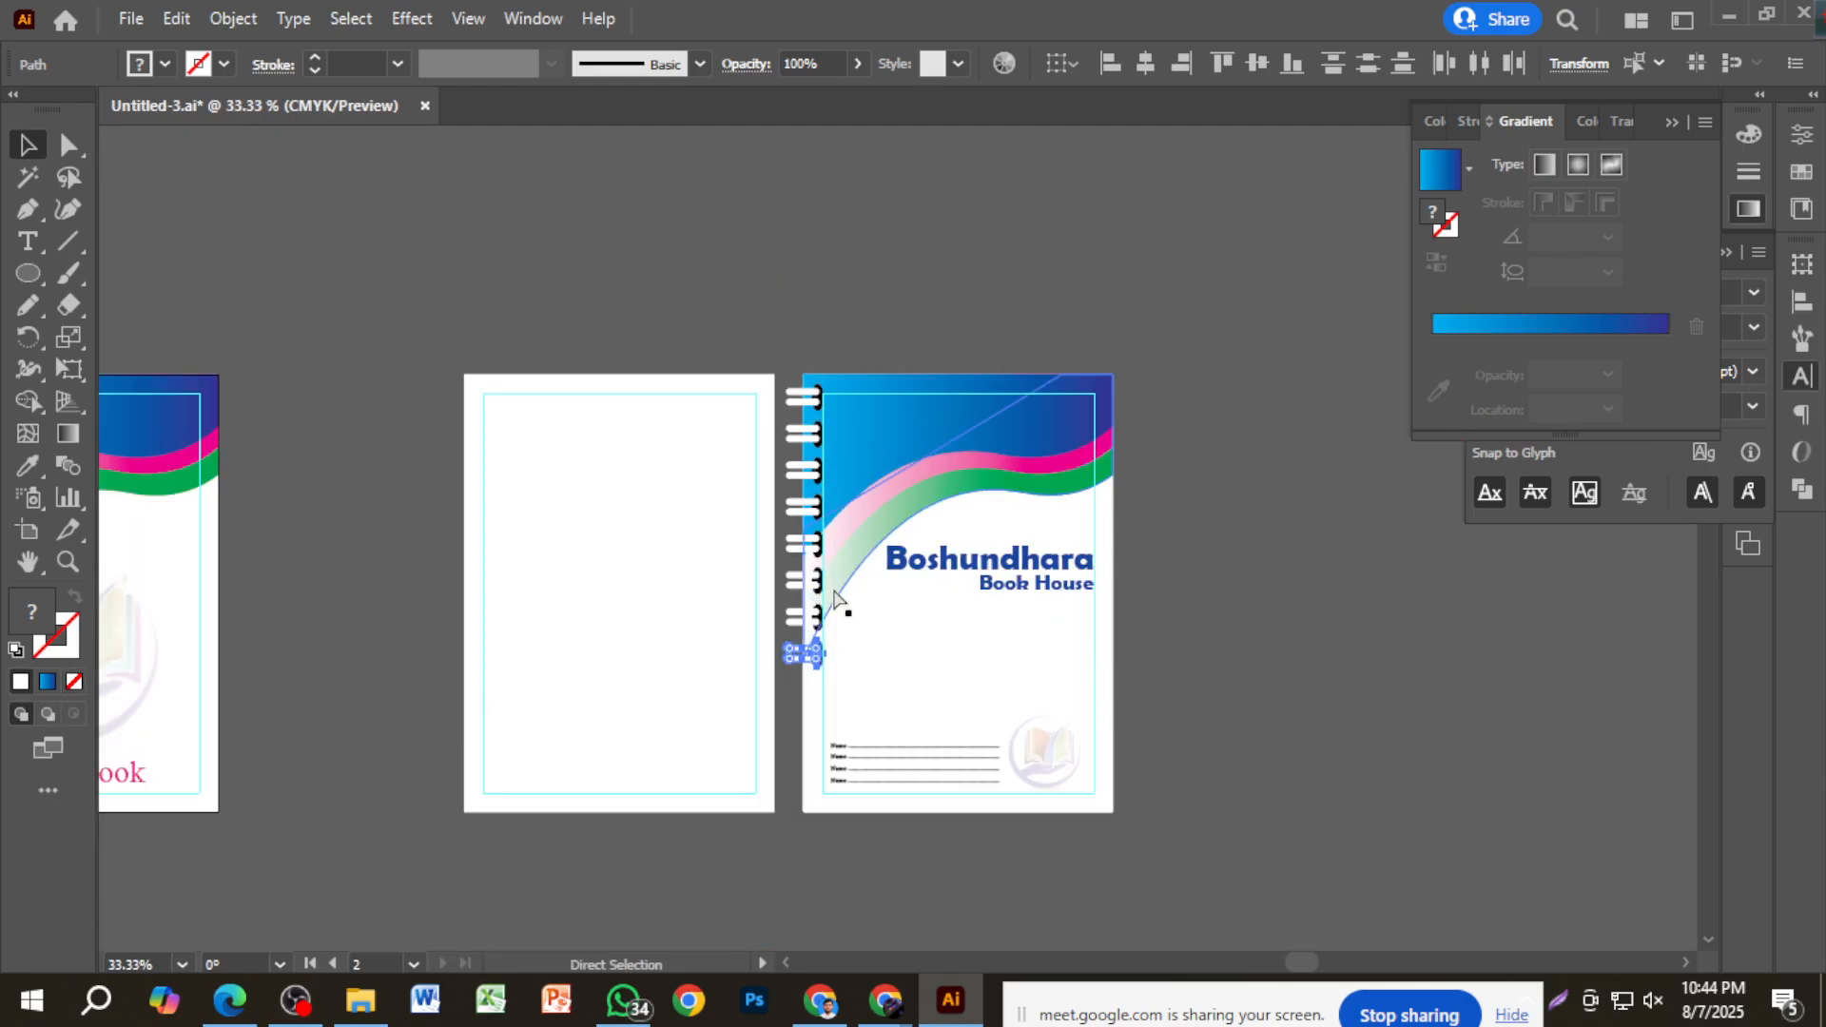
left_click(967, 910)
Copy the small faded book logo into the blank area above the Name lines and enlarge the copy.
key("ctrl+0")
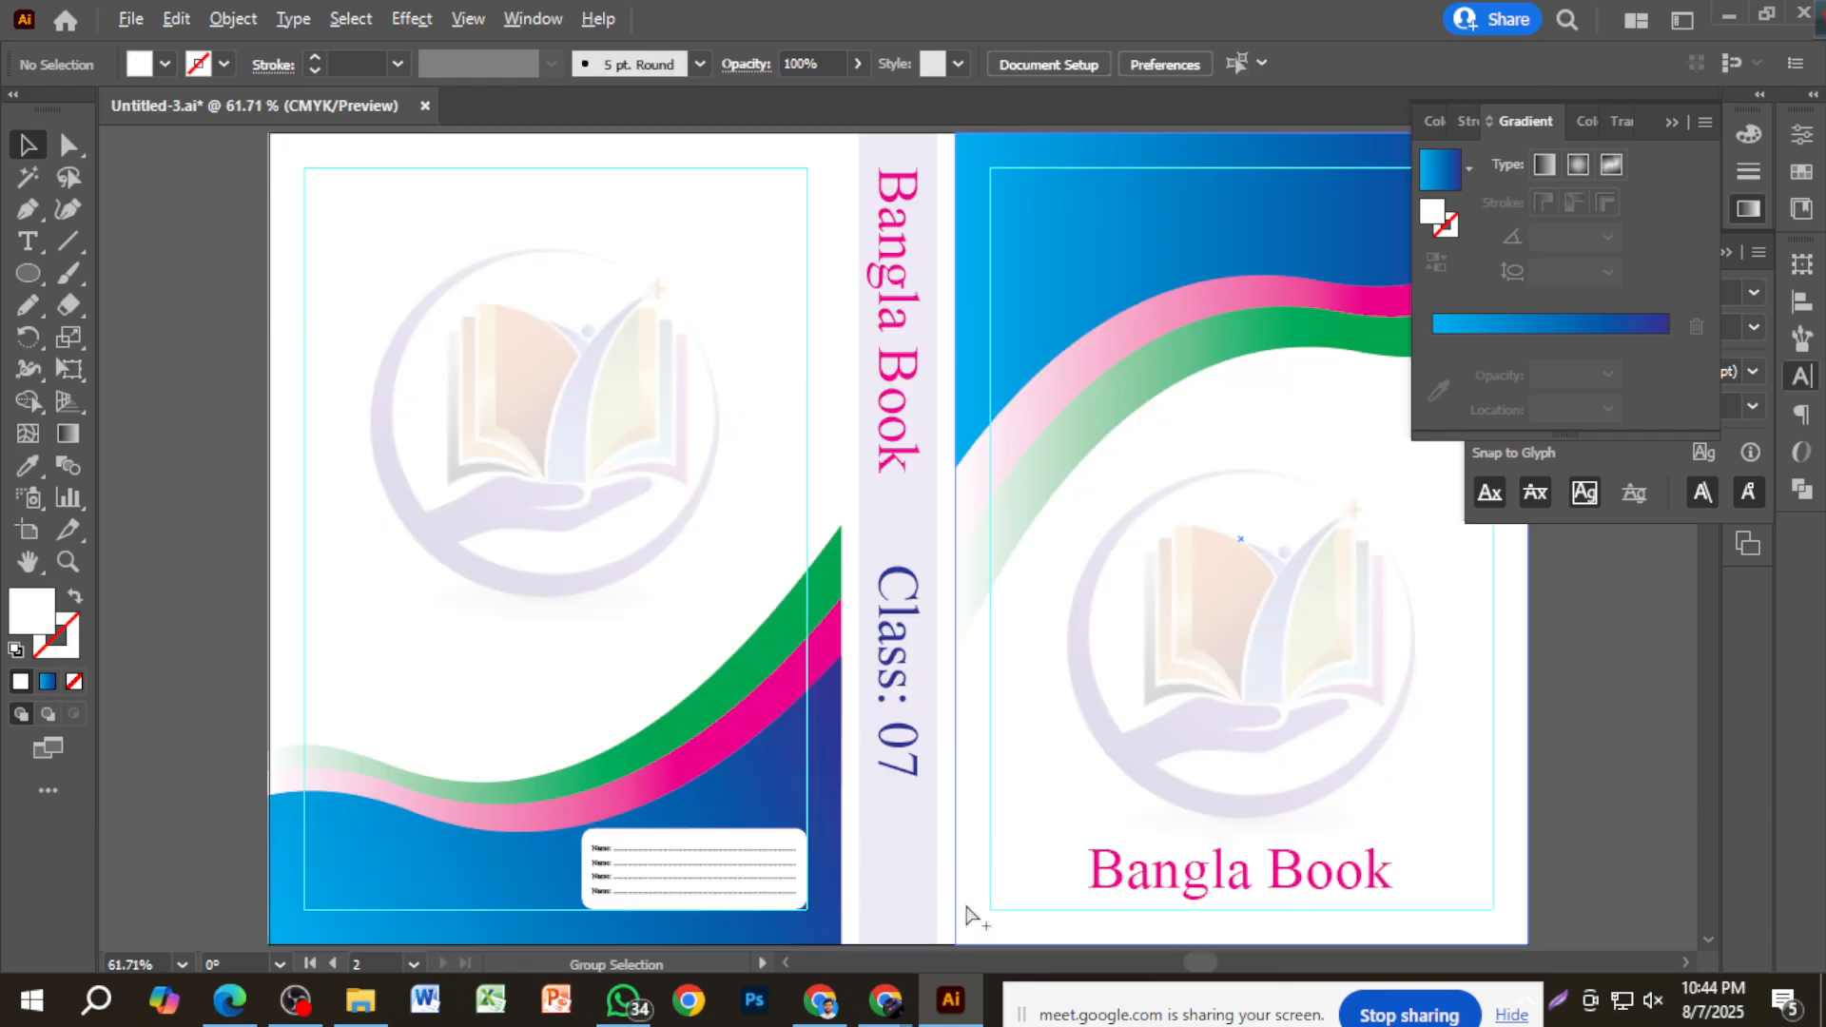
key("ctrl+minus")
key("ctrl+minus")
left_click_drag(1158, 851, 1226, 430)
scroll(1189, 467, "up", 1)
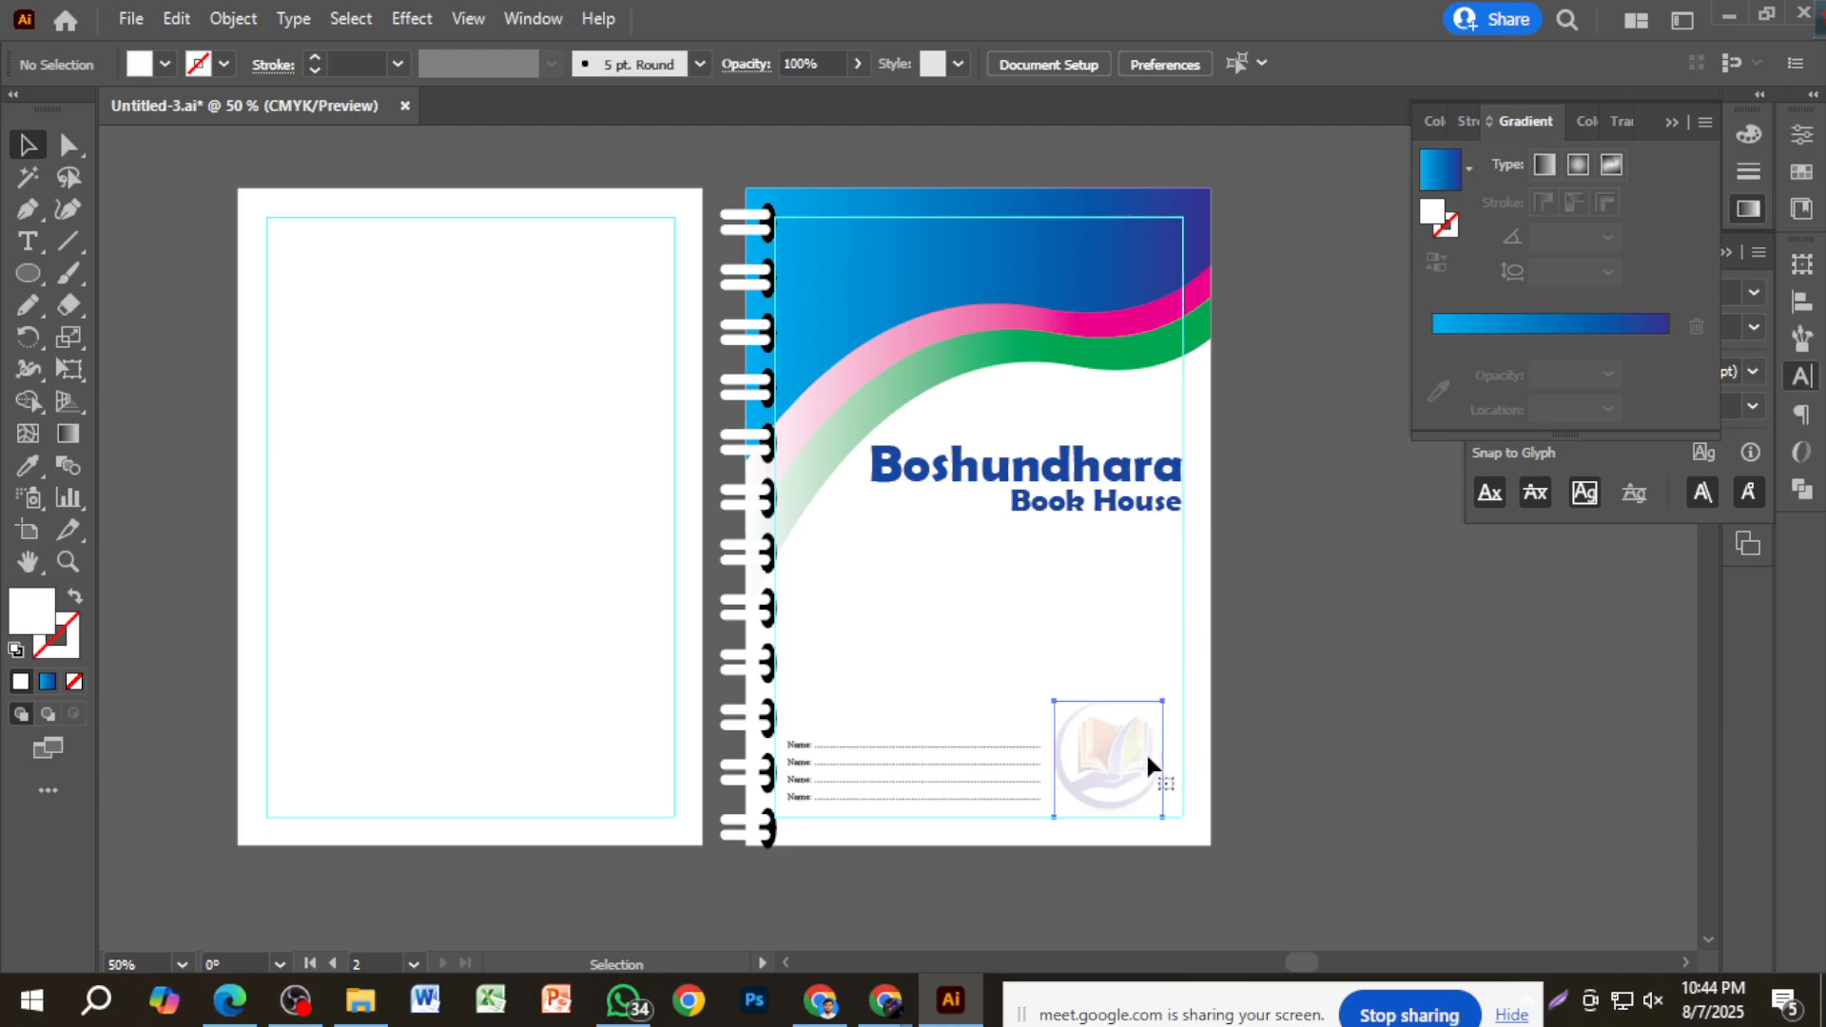
left_click_drag(1148, 761, 1020, 628)
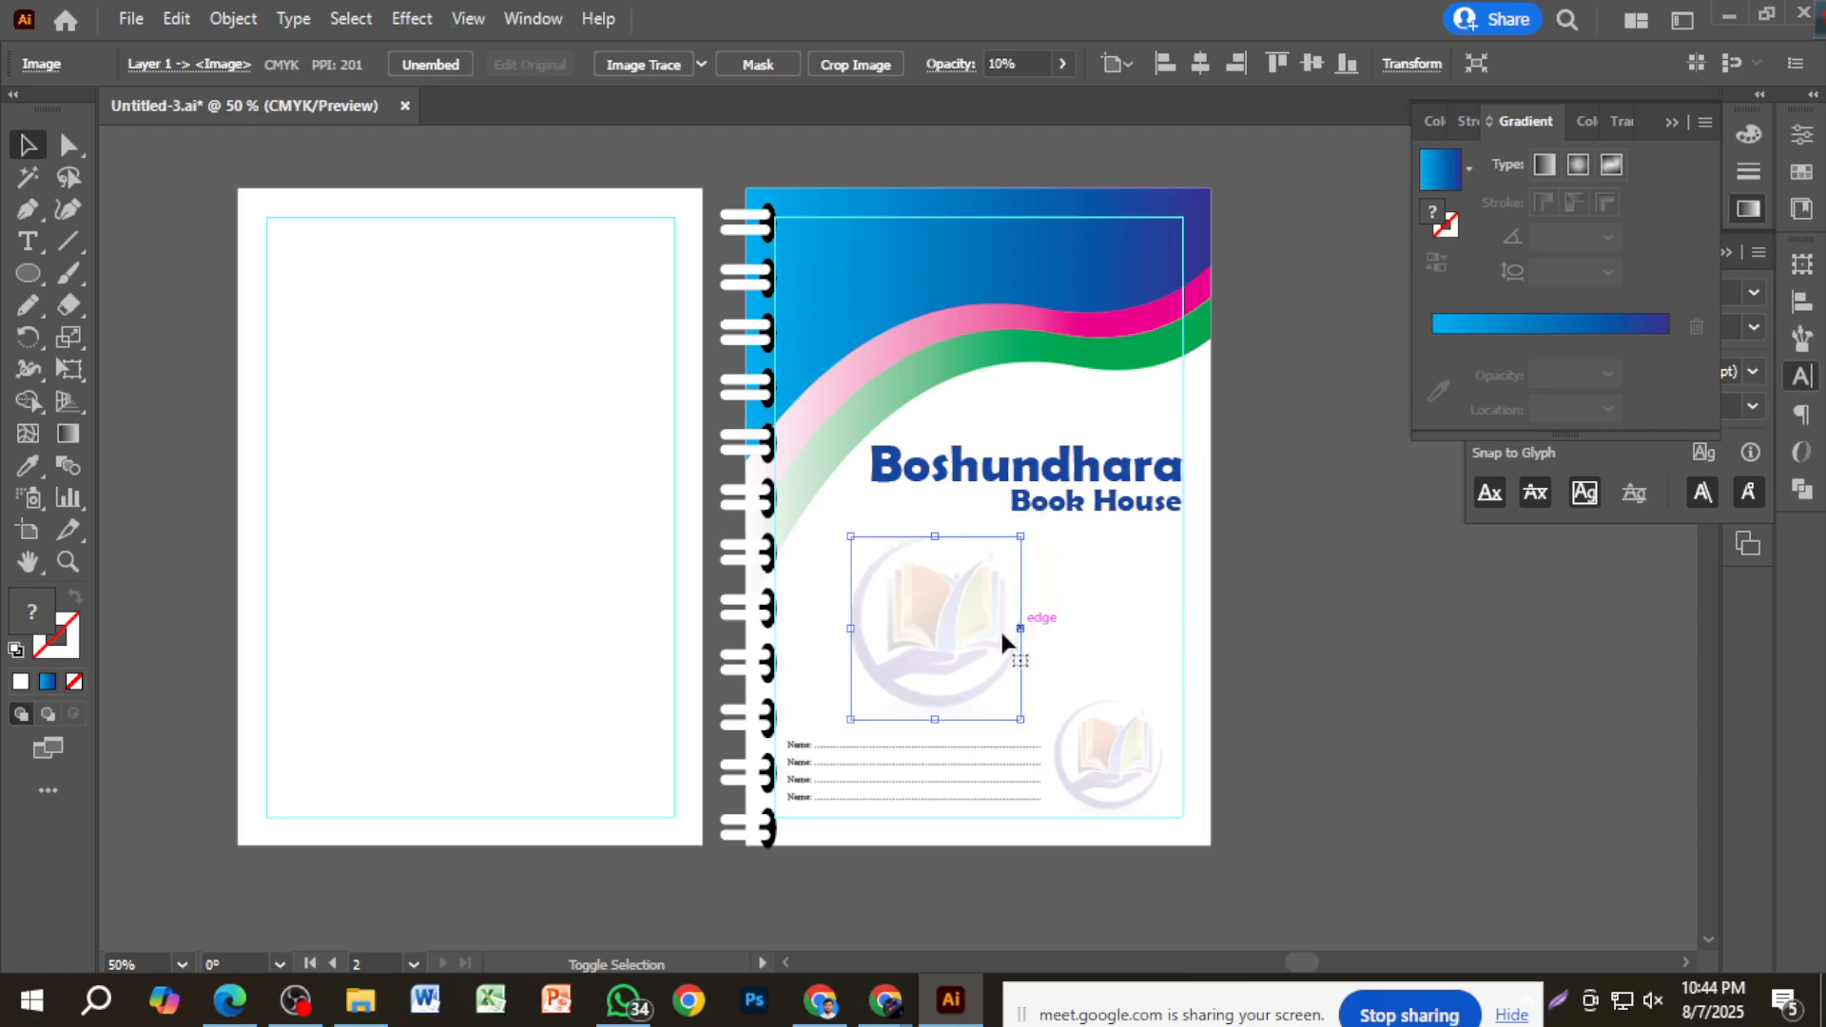
left_click(1260, 658)
left_click(967, 657)
left_click(1299, 689)
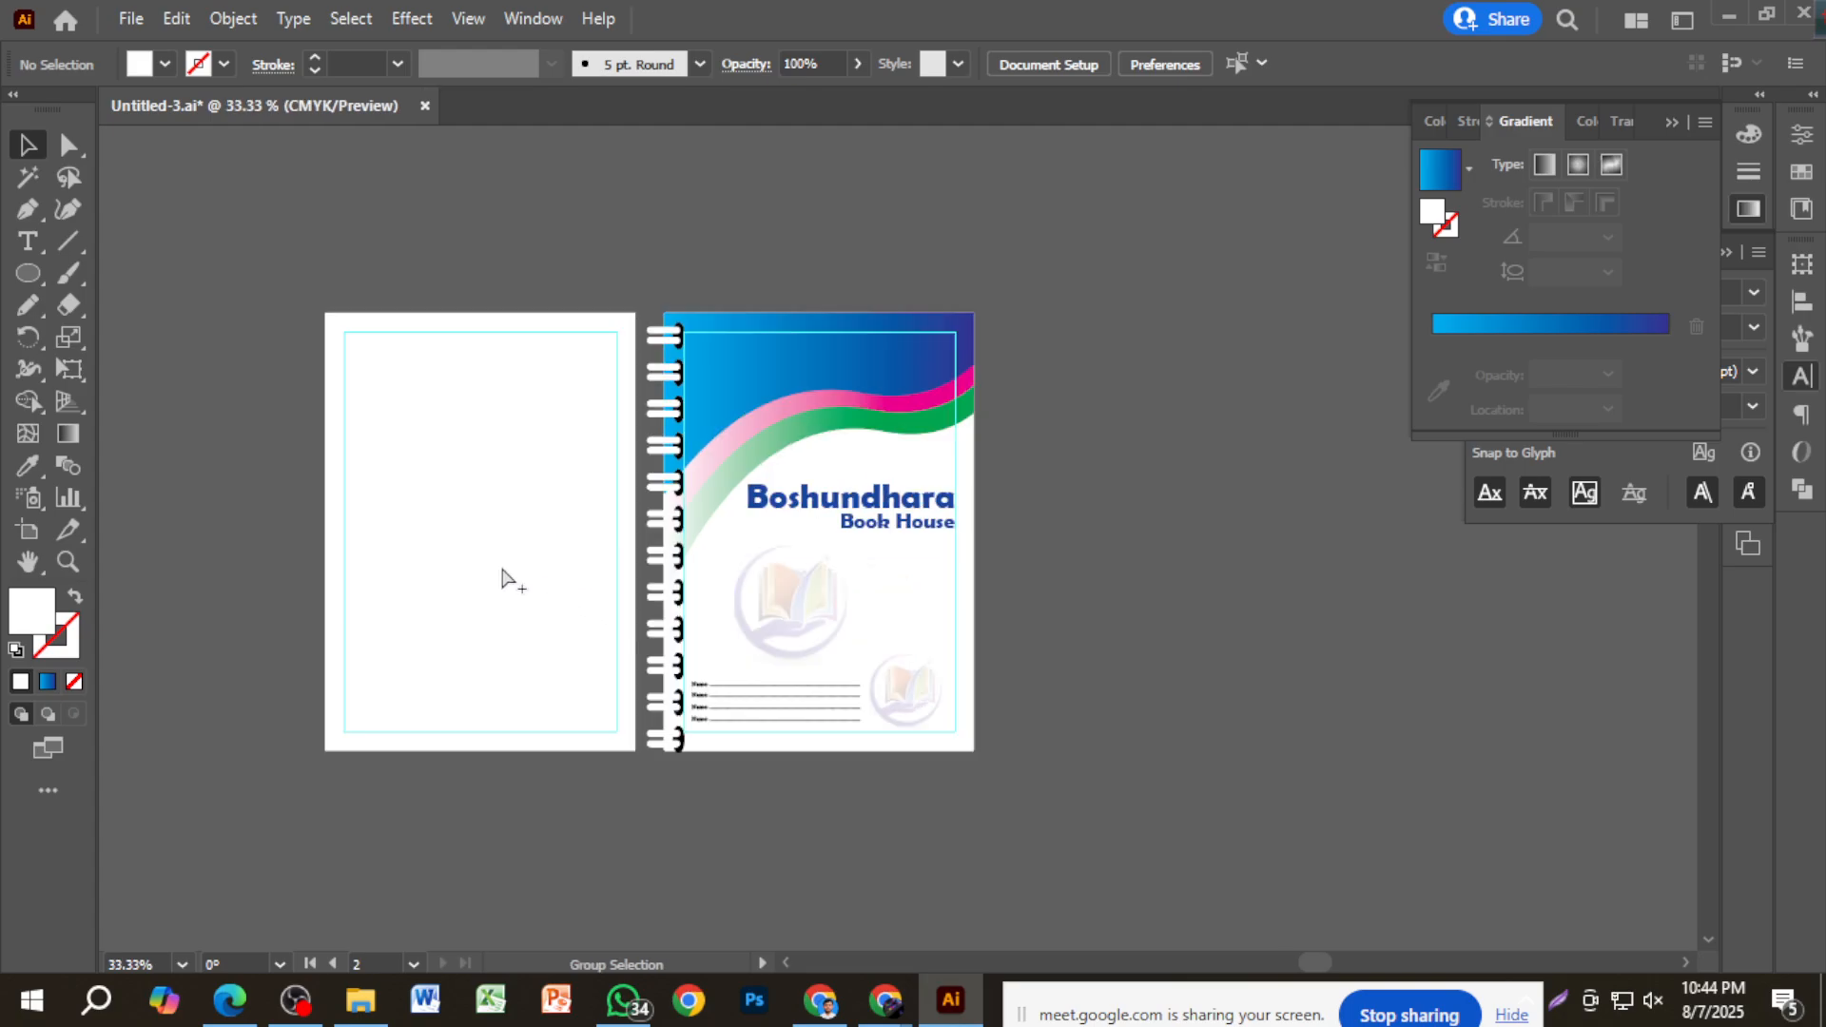
Draw a rectangle covering the whole blank page beside the notebook cover.
scroll(340, 530, "up", 2)
scroll(278, 530, "down", 2)
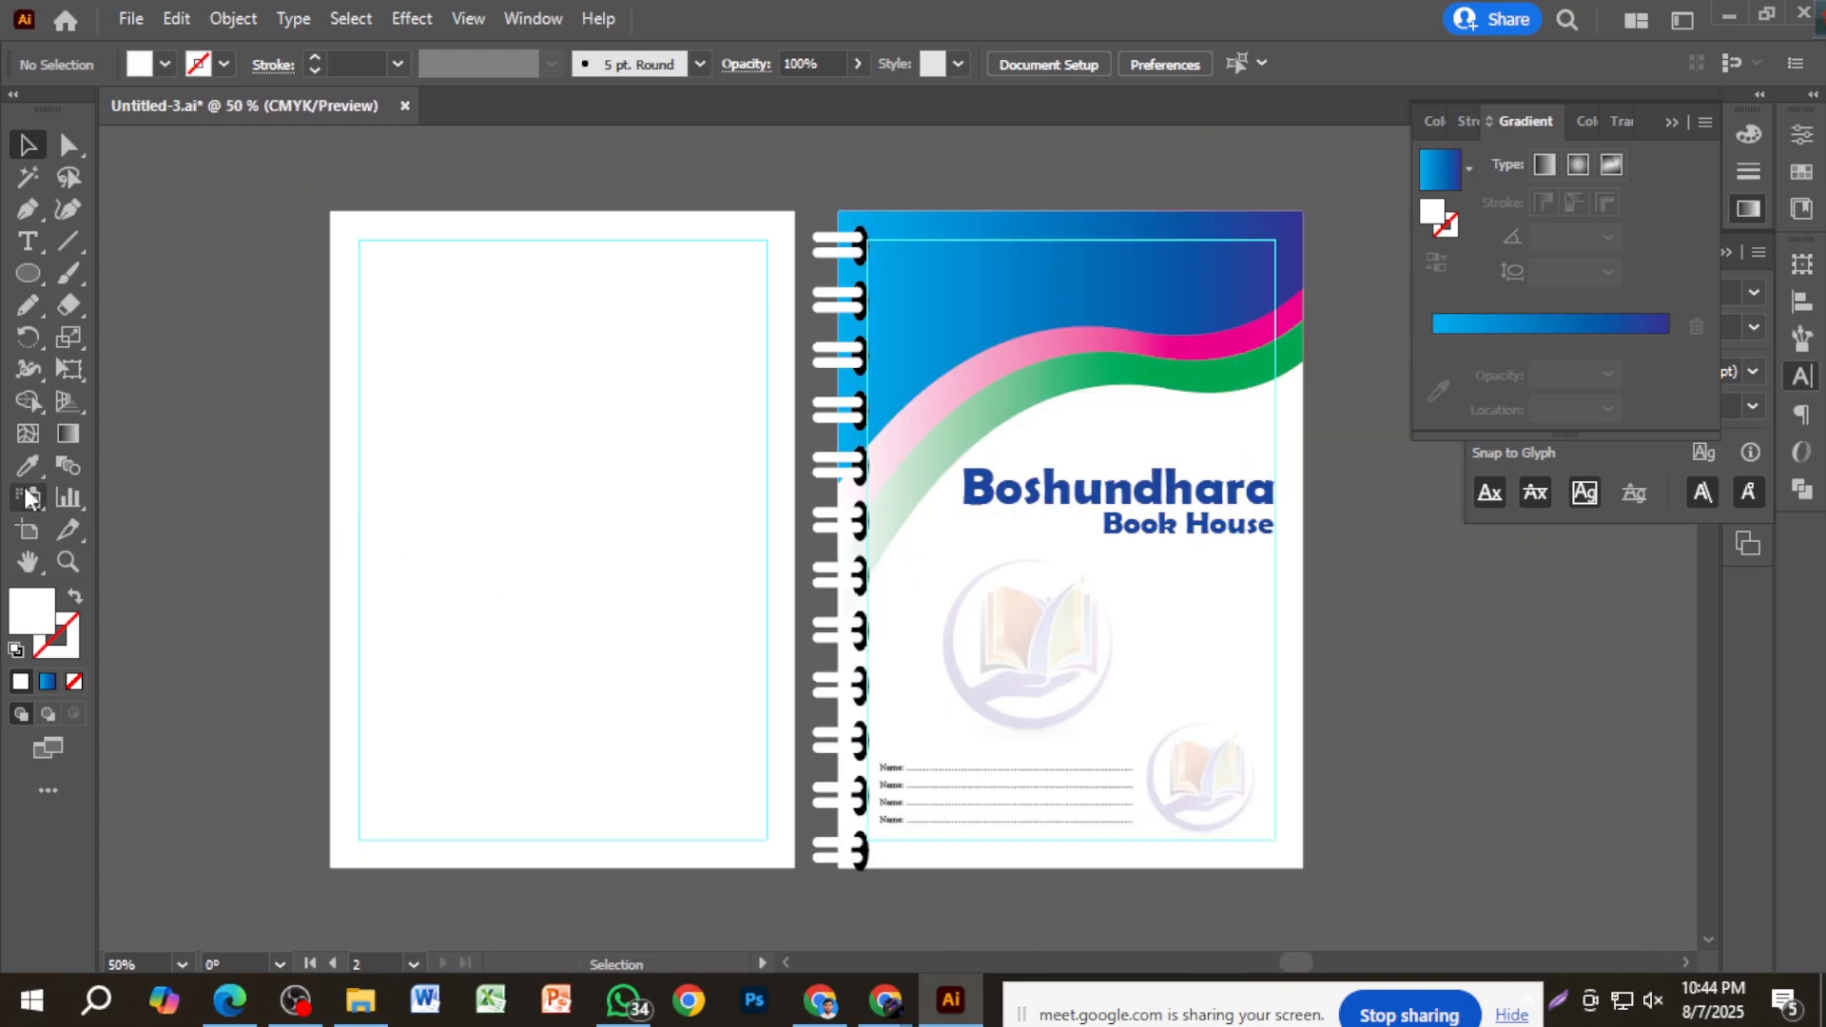
key("m")
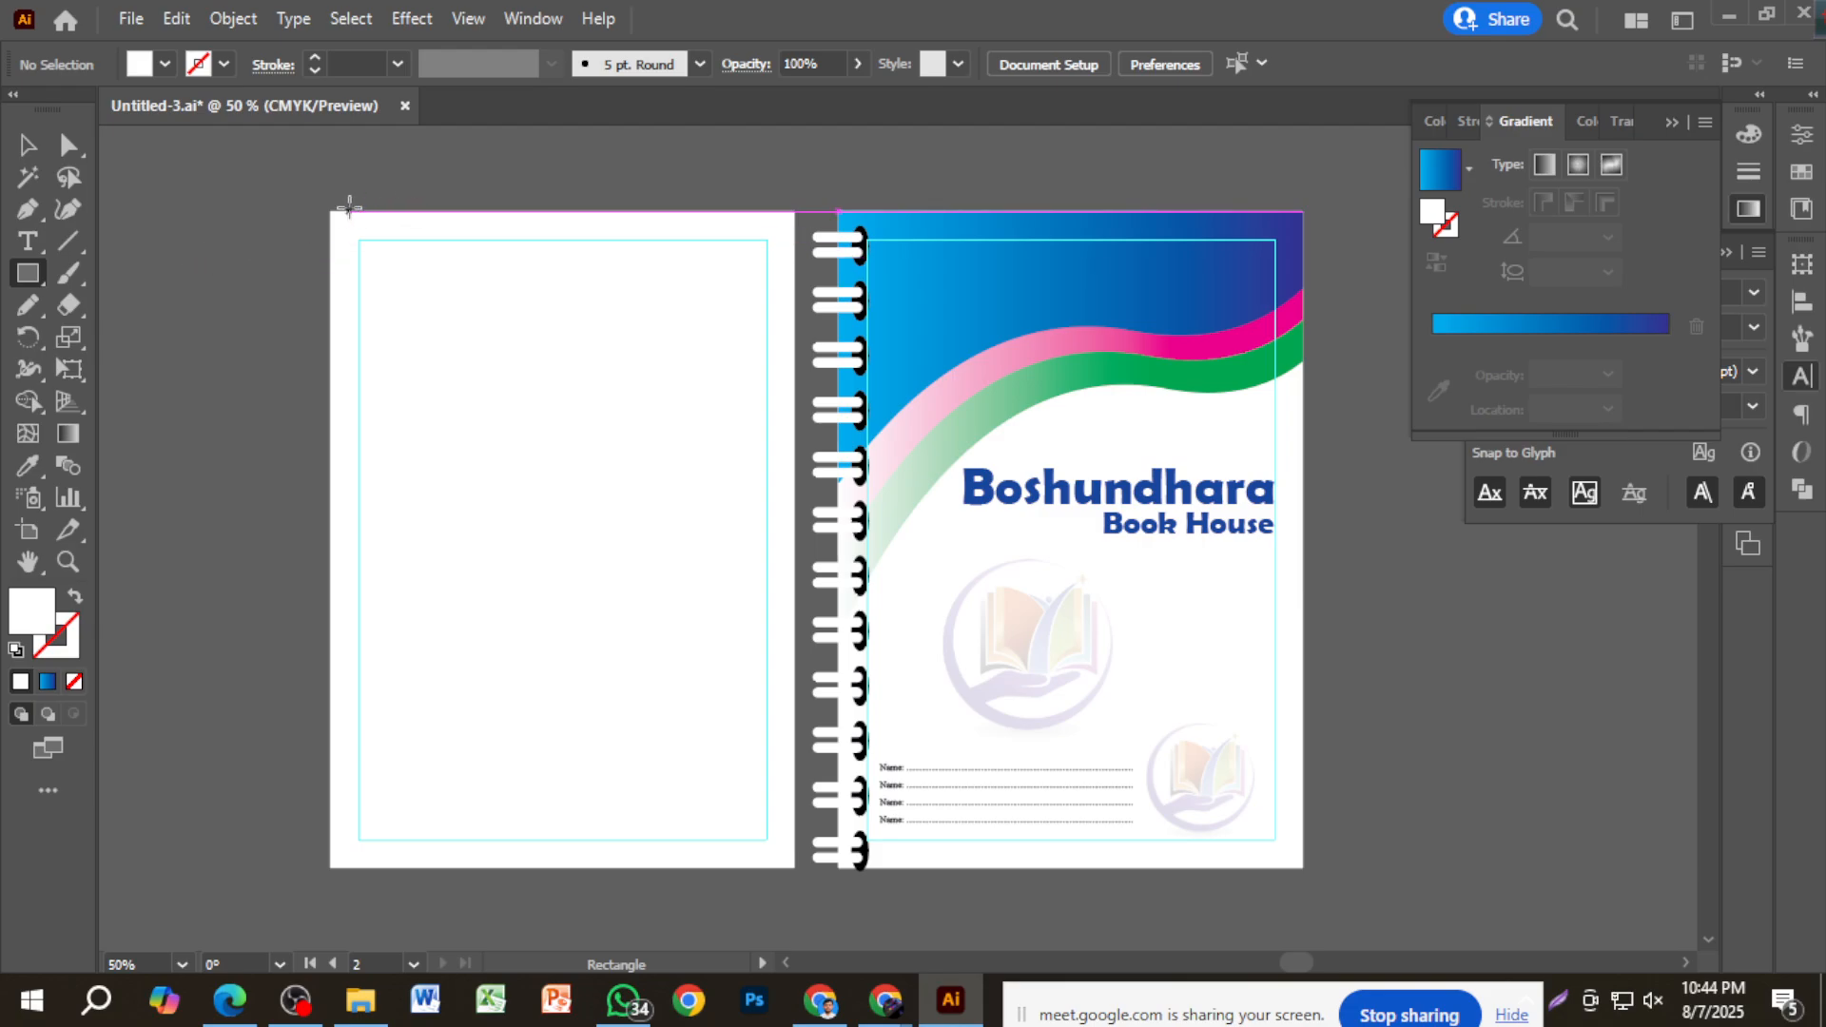
left_click_drag(331, 211, 796, 867)
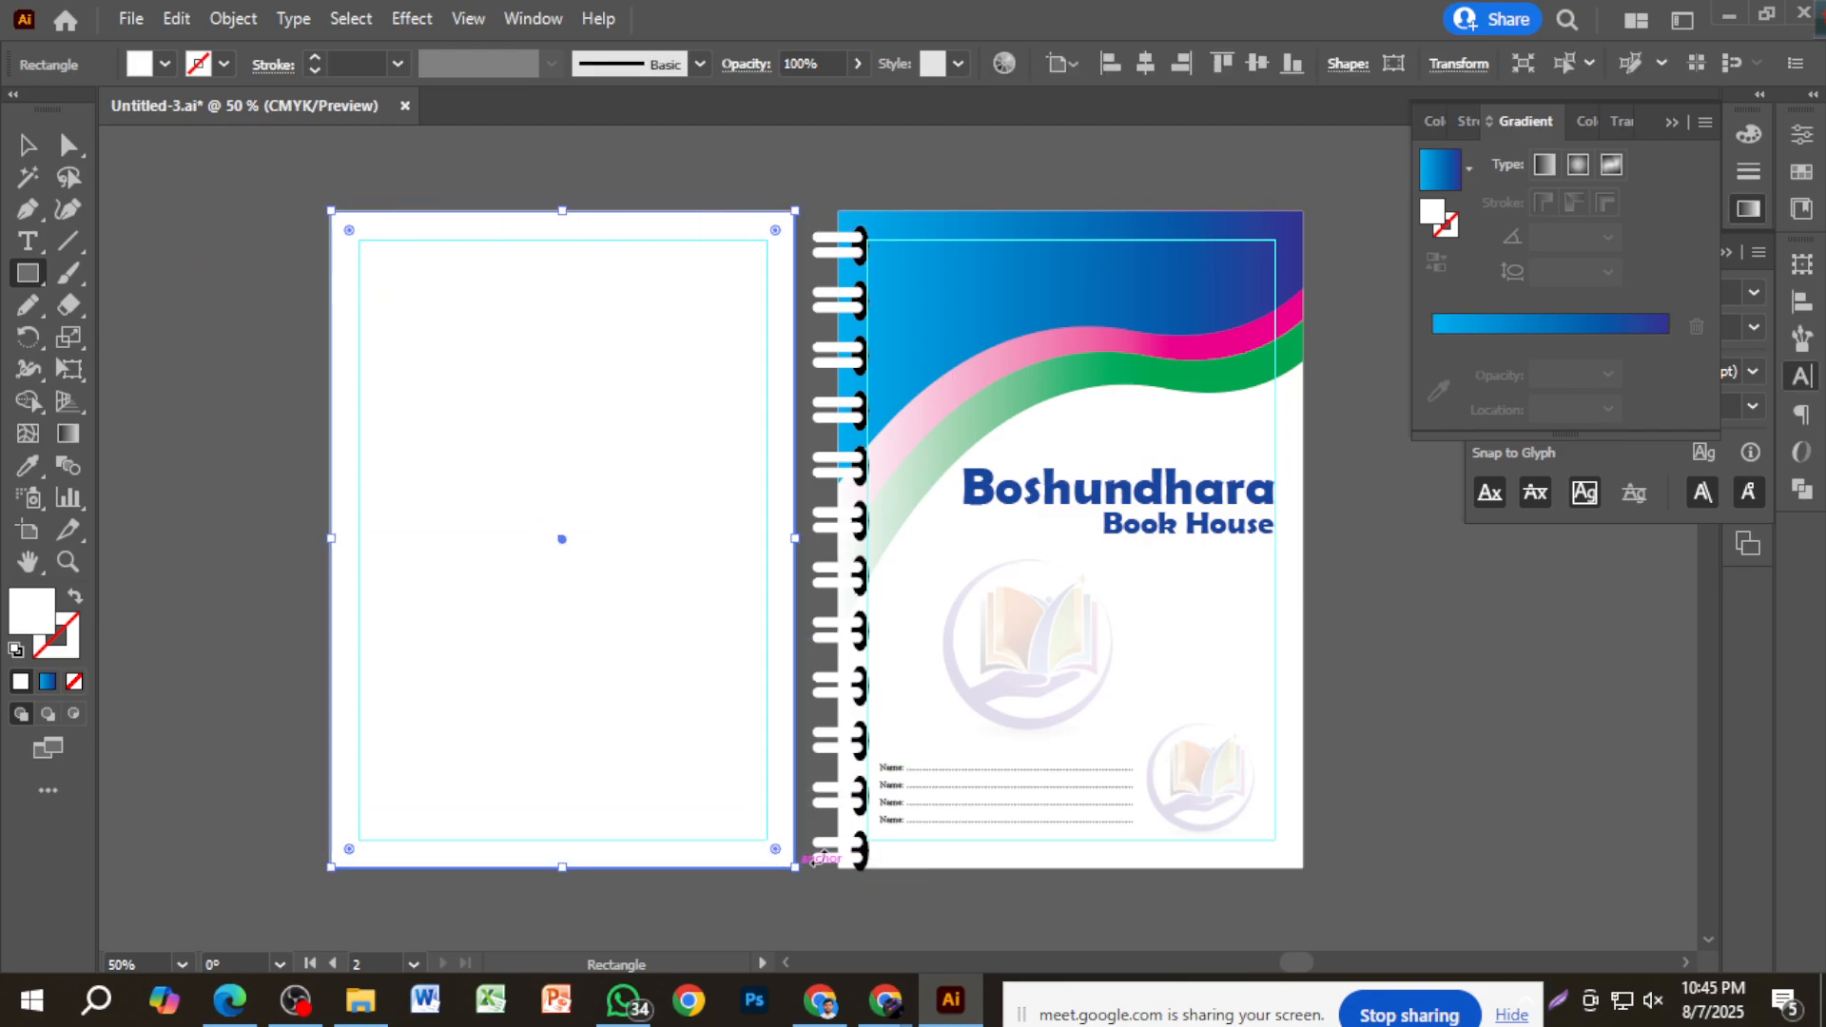
Try the blue gradient fill on the blank page's rectangle and return it to white sampled from the front cover.
left_click(1508, 332)
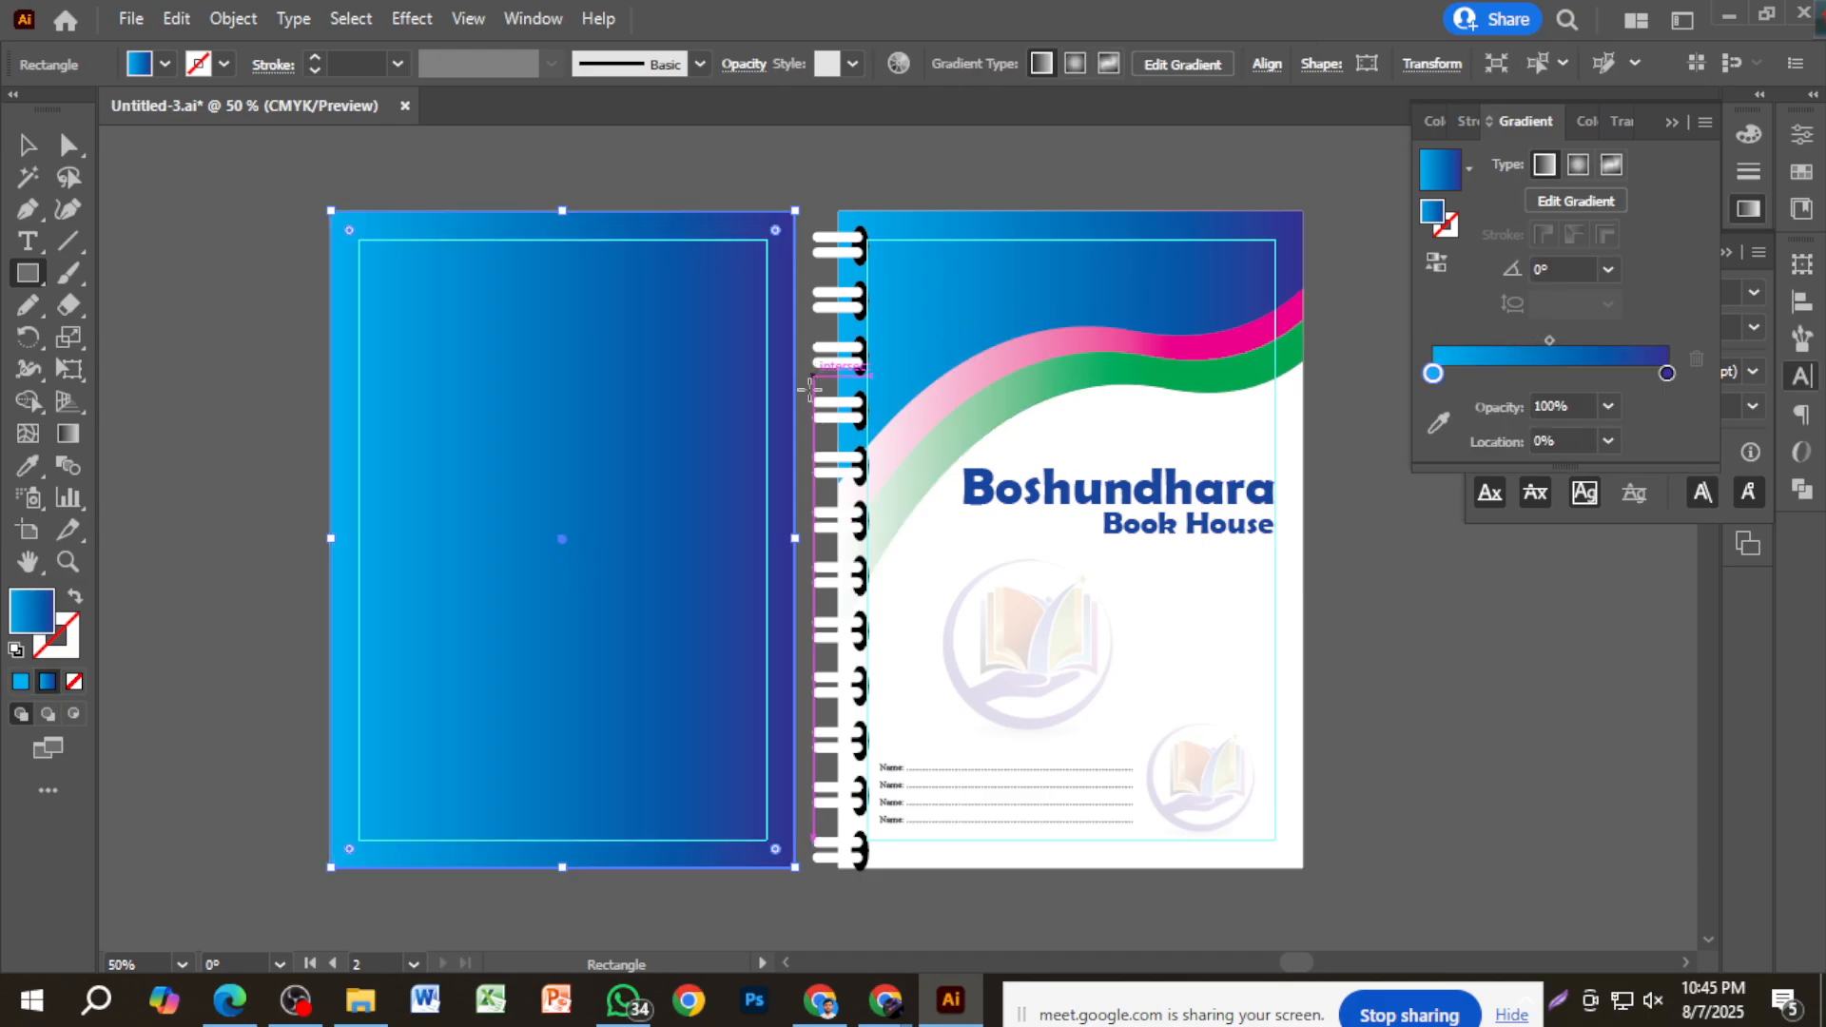
left_click(1667, 123)
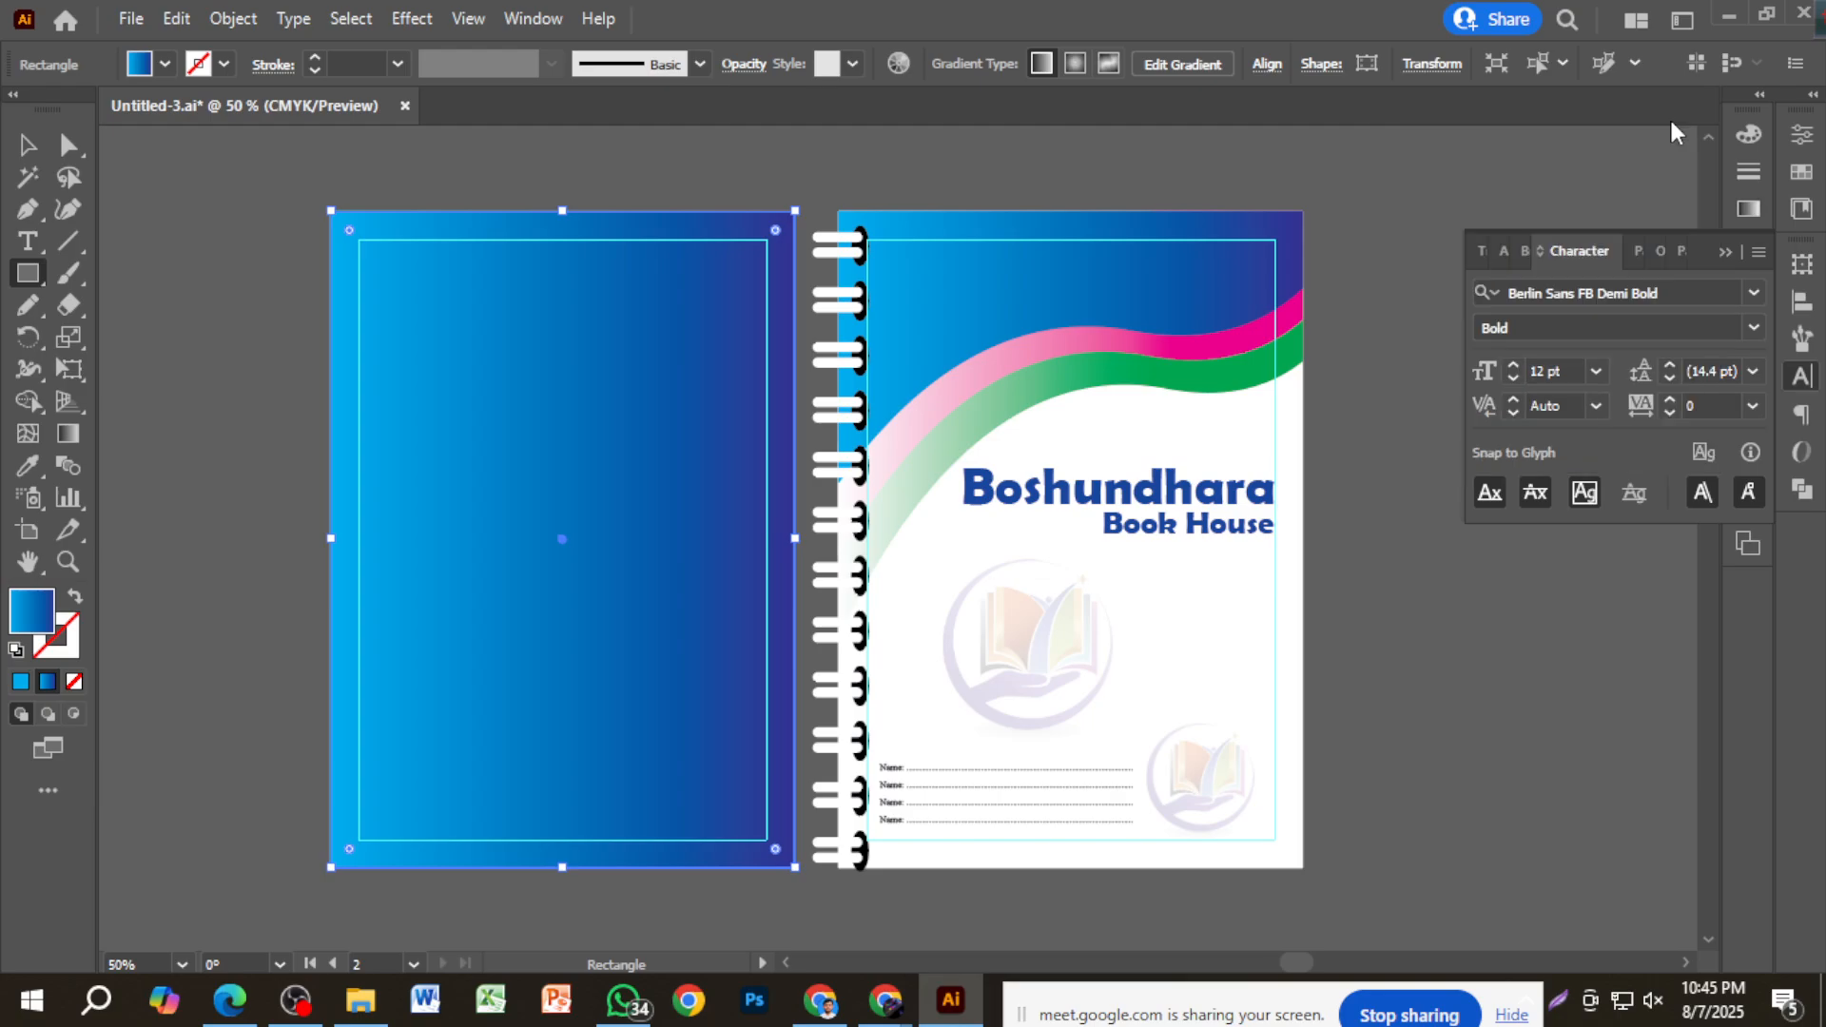
left_click(1726, 253)
left_click(27, 466)
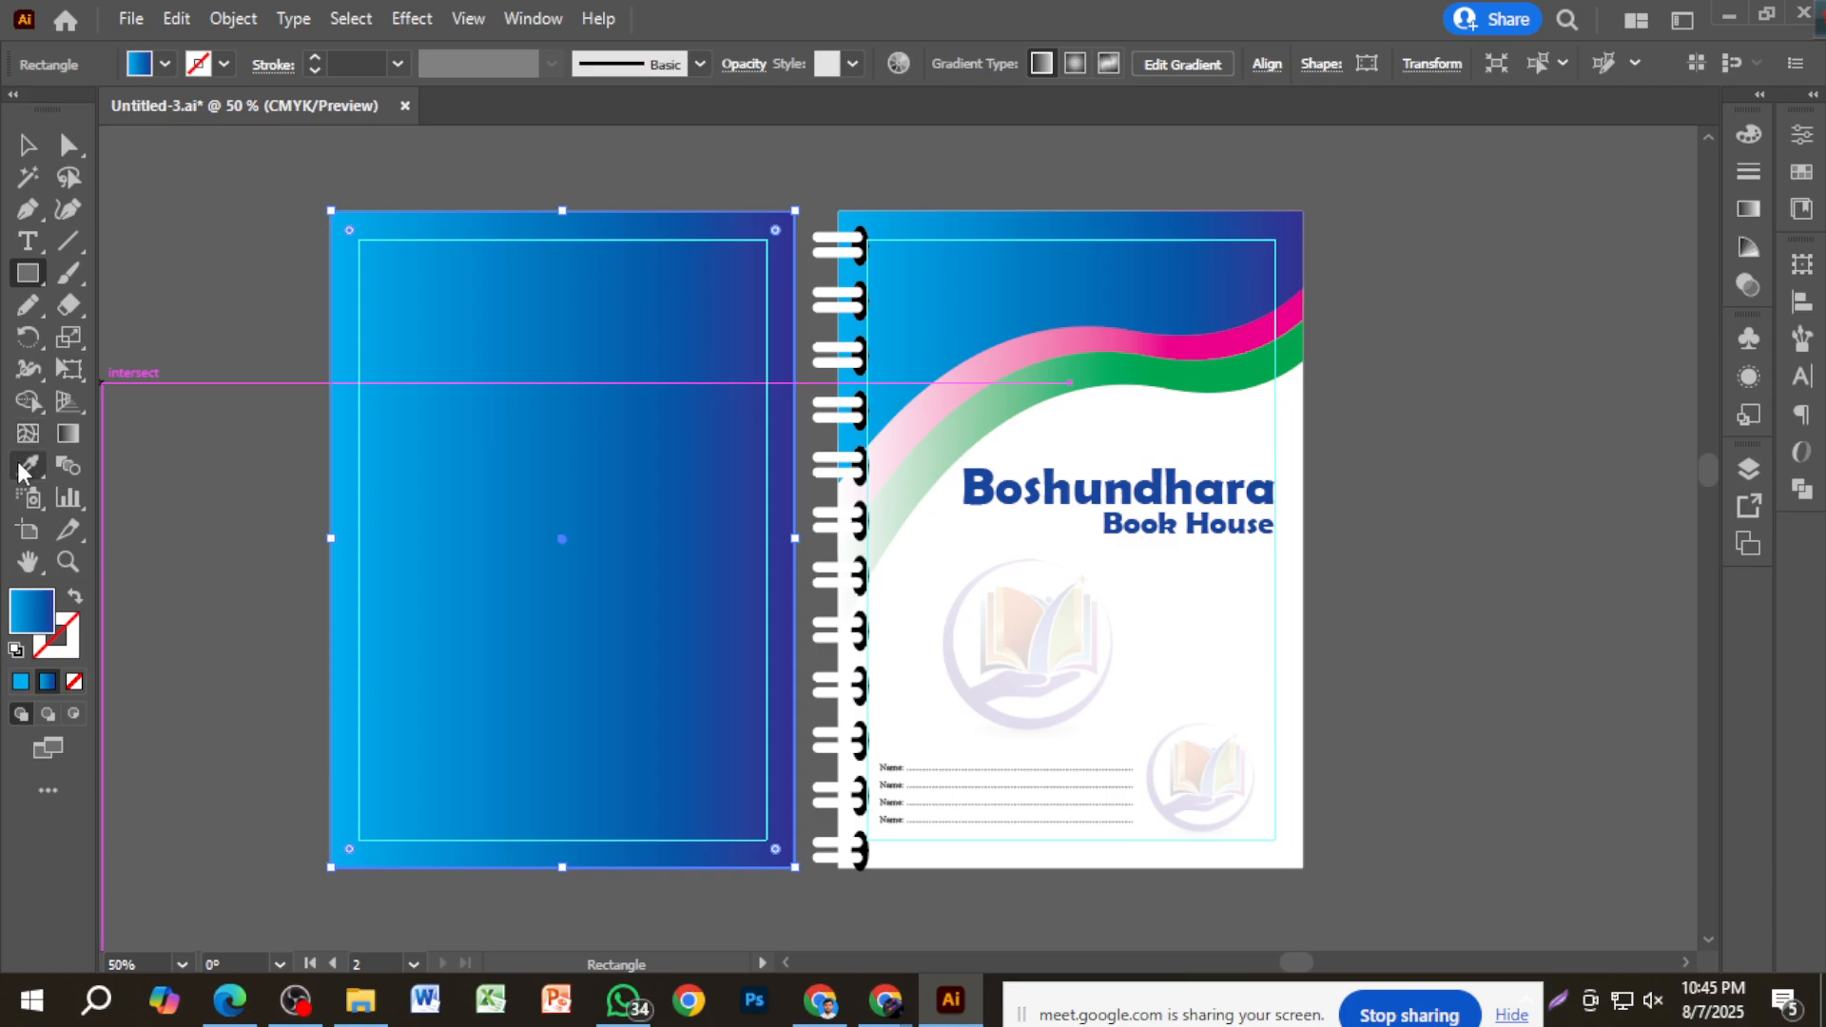
left_click(929, 559)
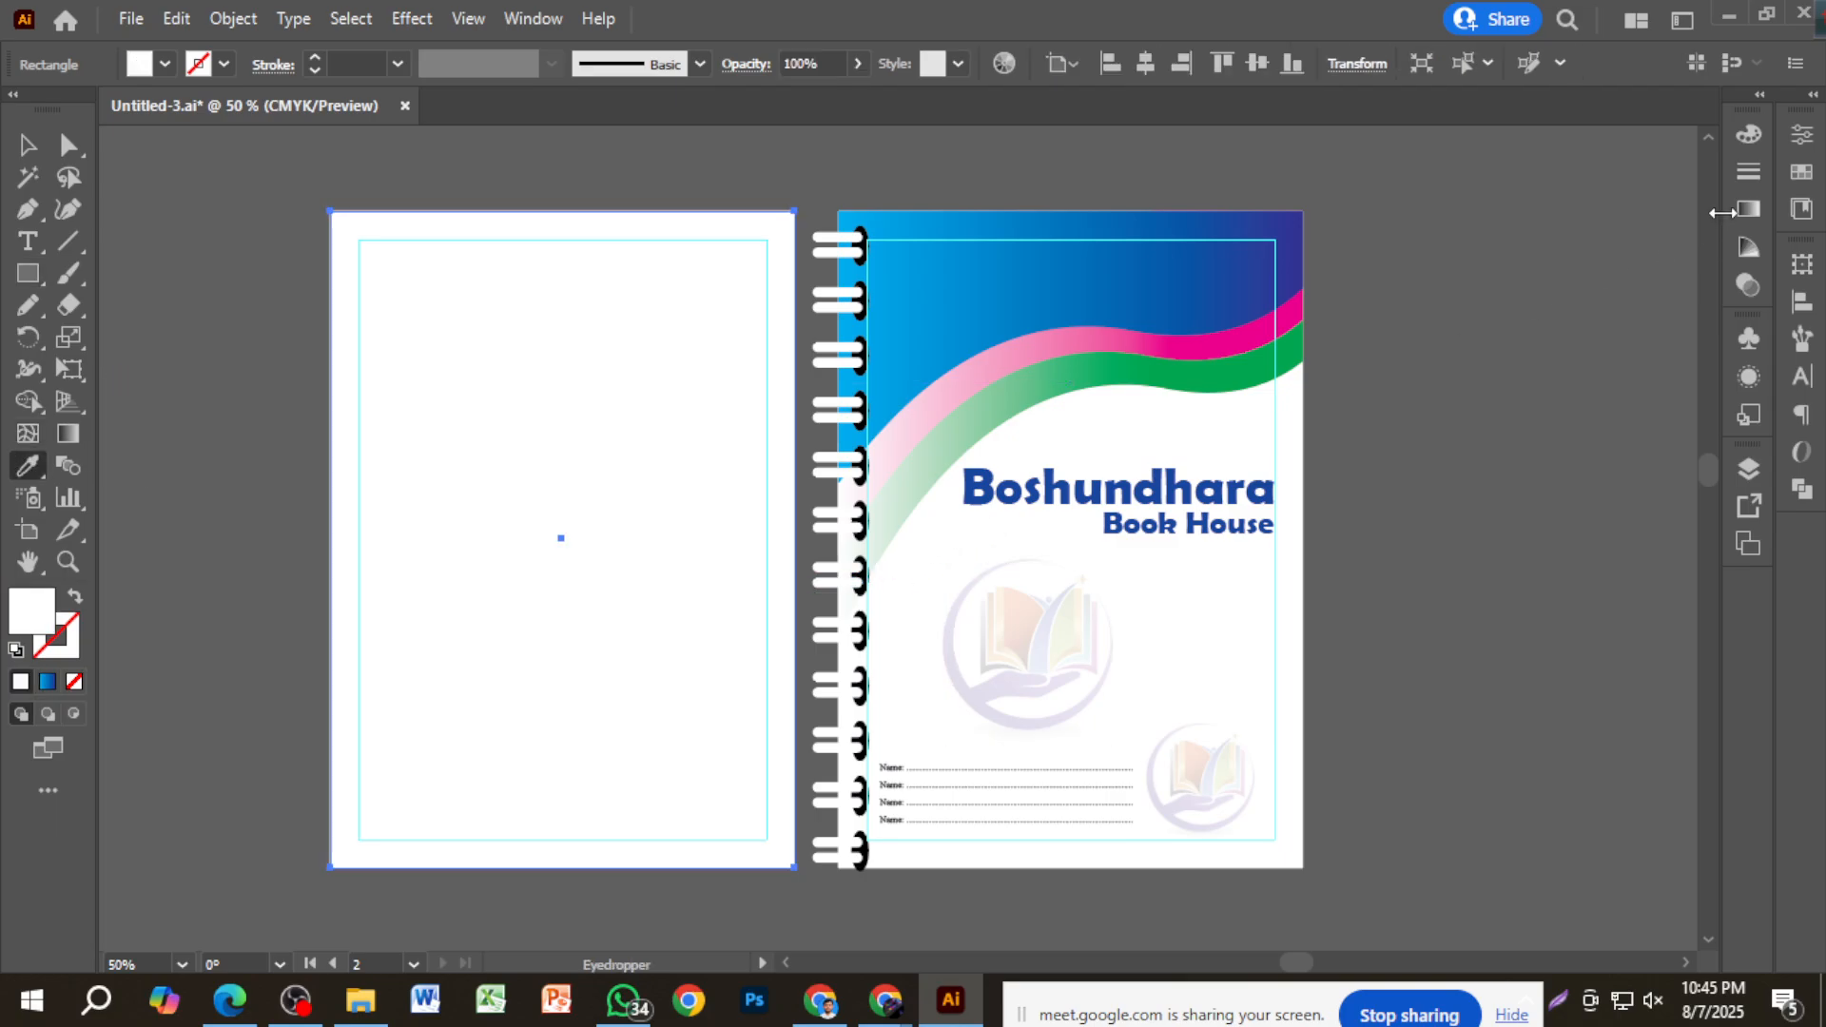
Fill the back page rectangle with a light blue of C 26, M 0, Y 2, K 0.
left_click(1749, 136)
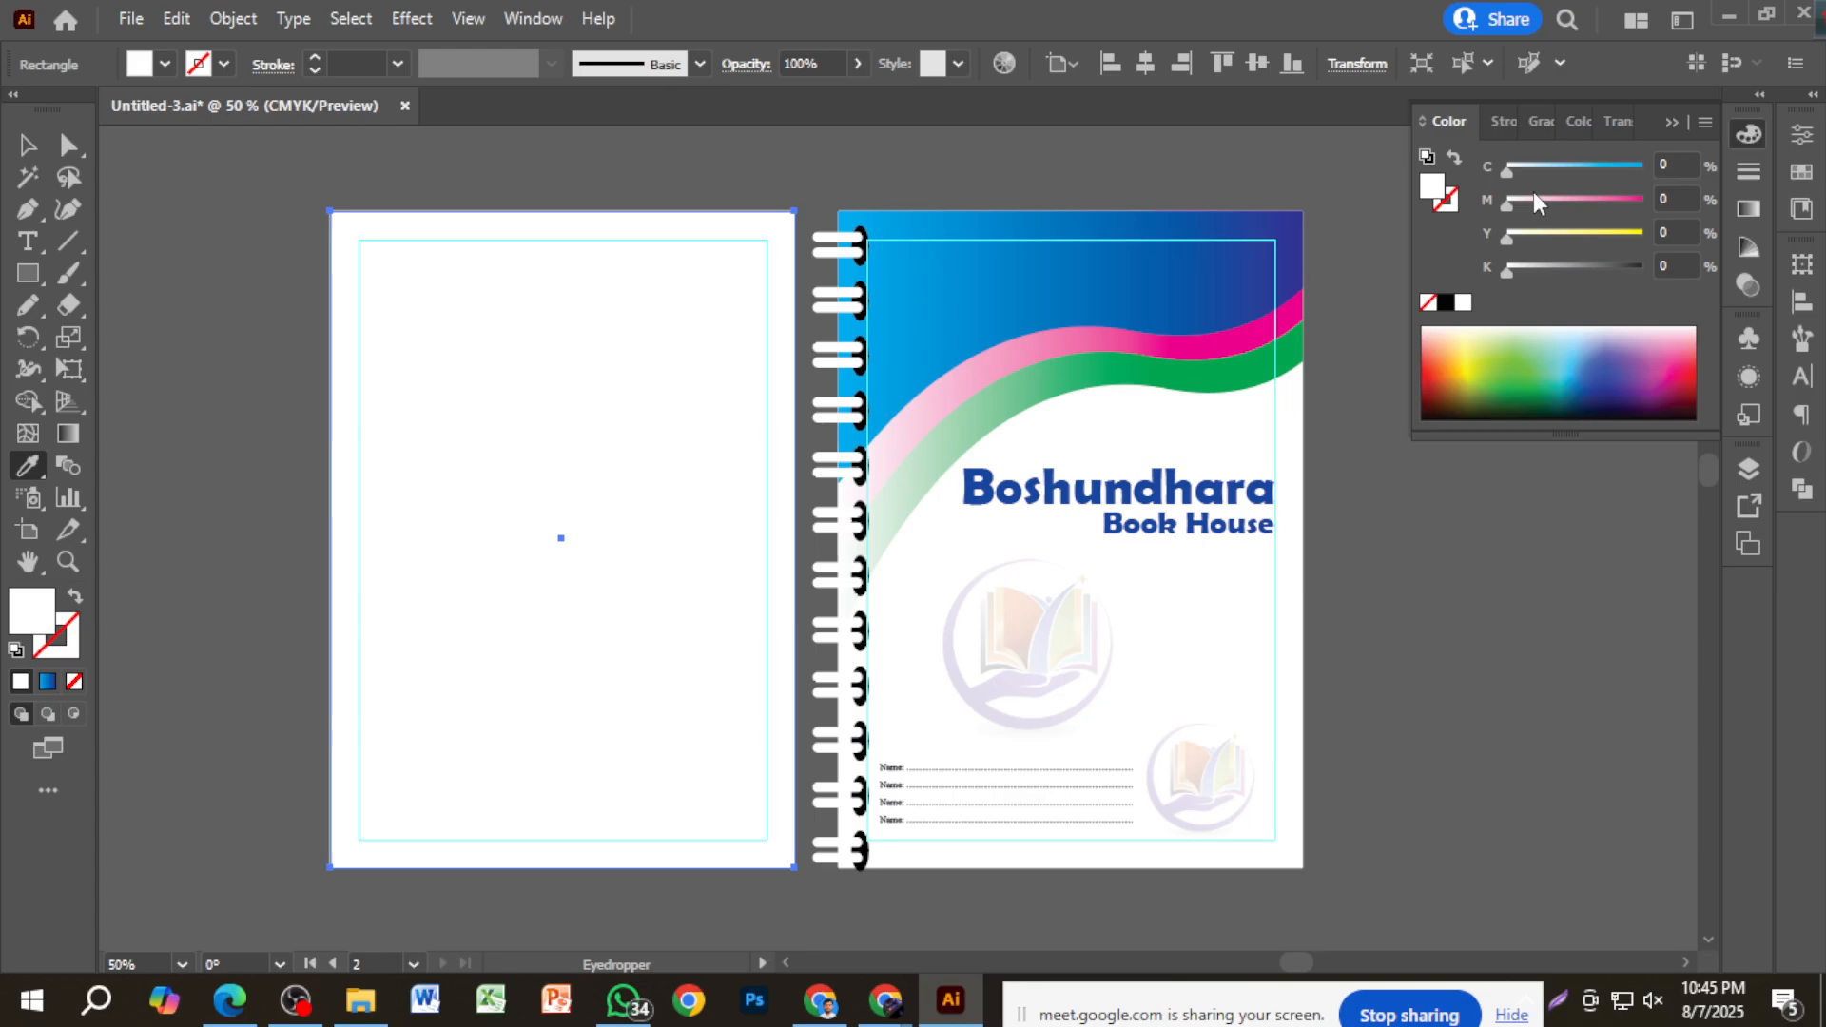
left_click_drag(1545, 202, 1556, 202)
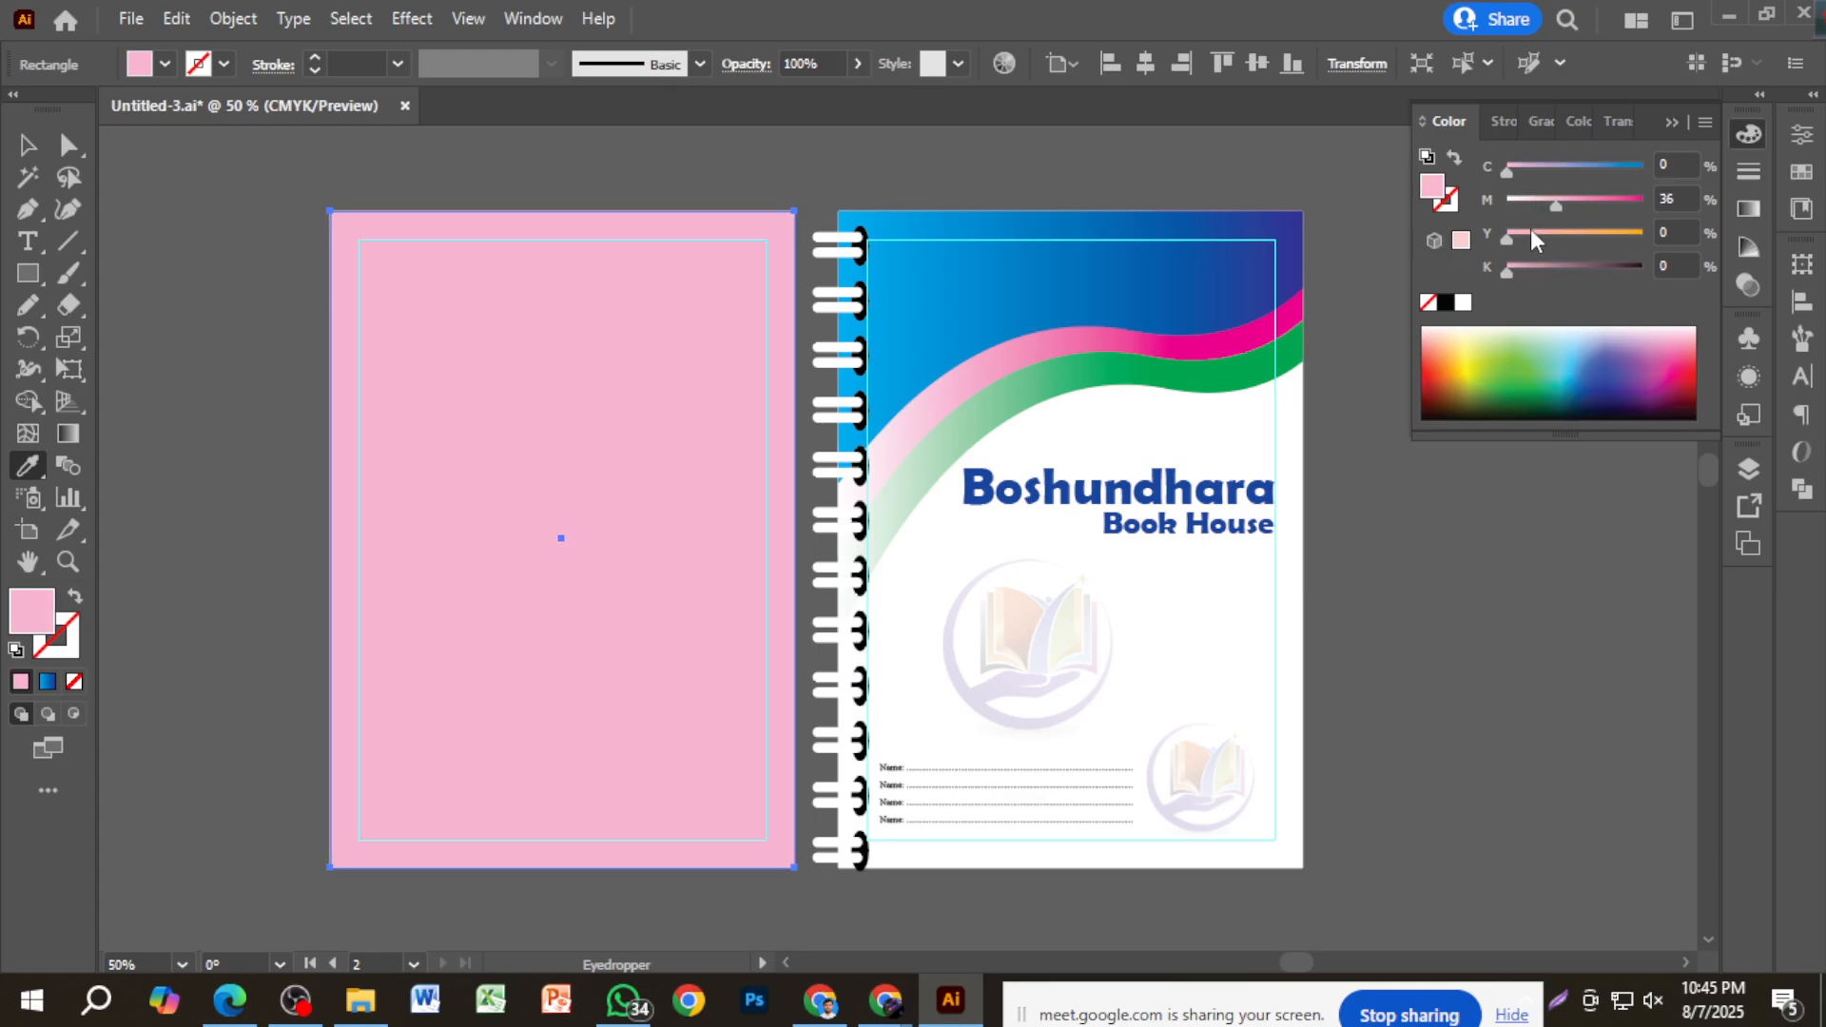
left_click(1569, 240)
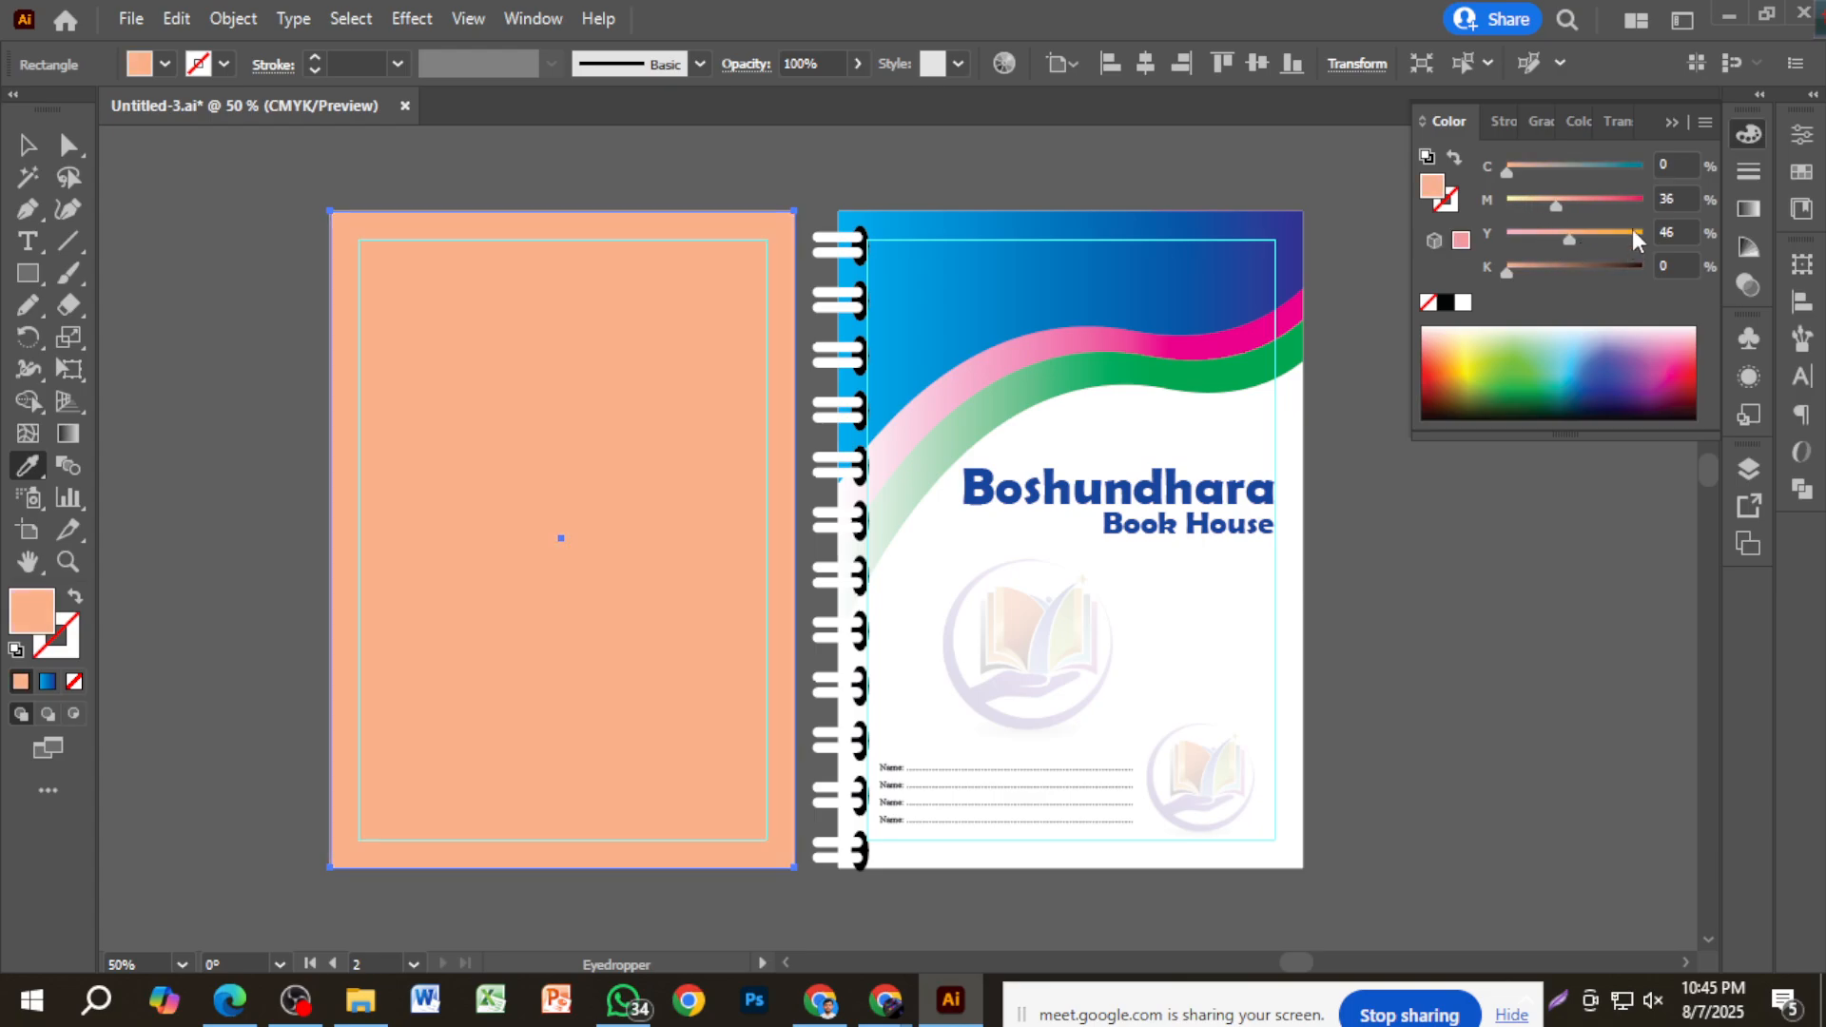
left_click(1525, 203)
left_click(1523, 167)
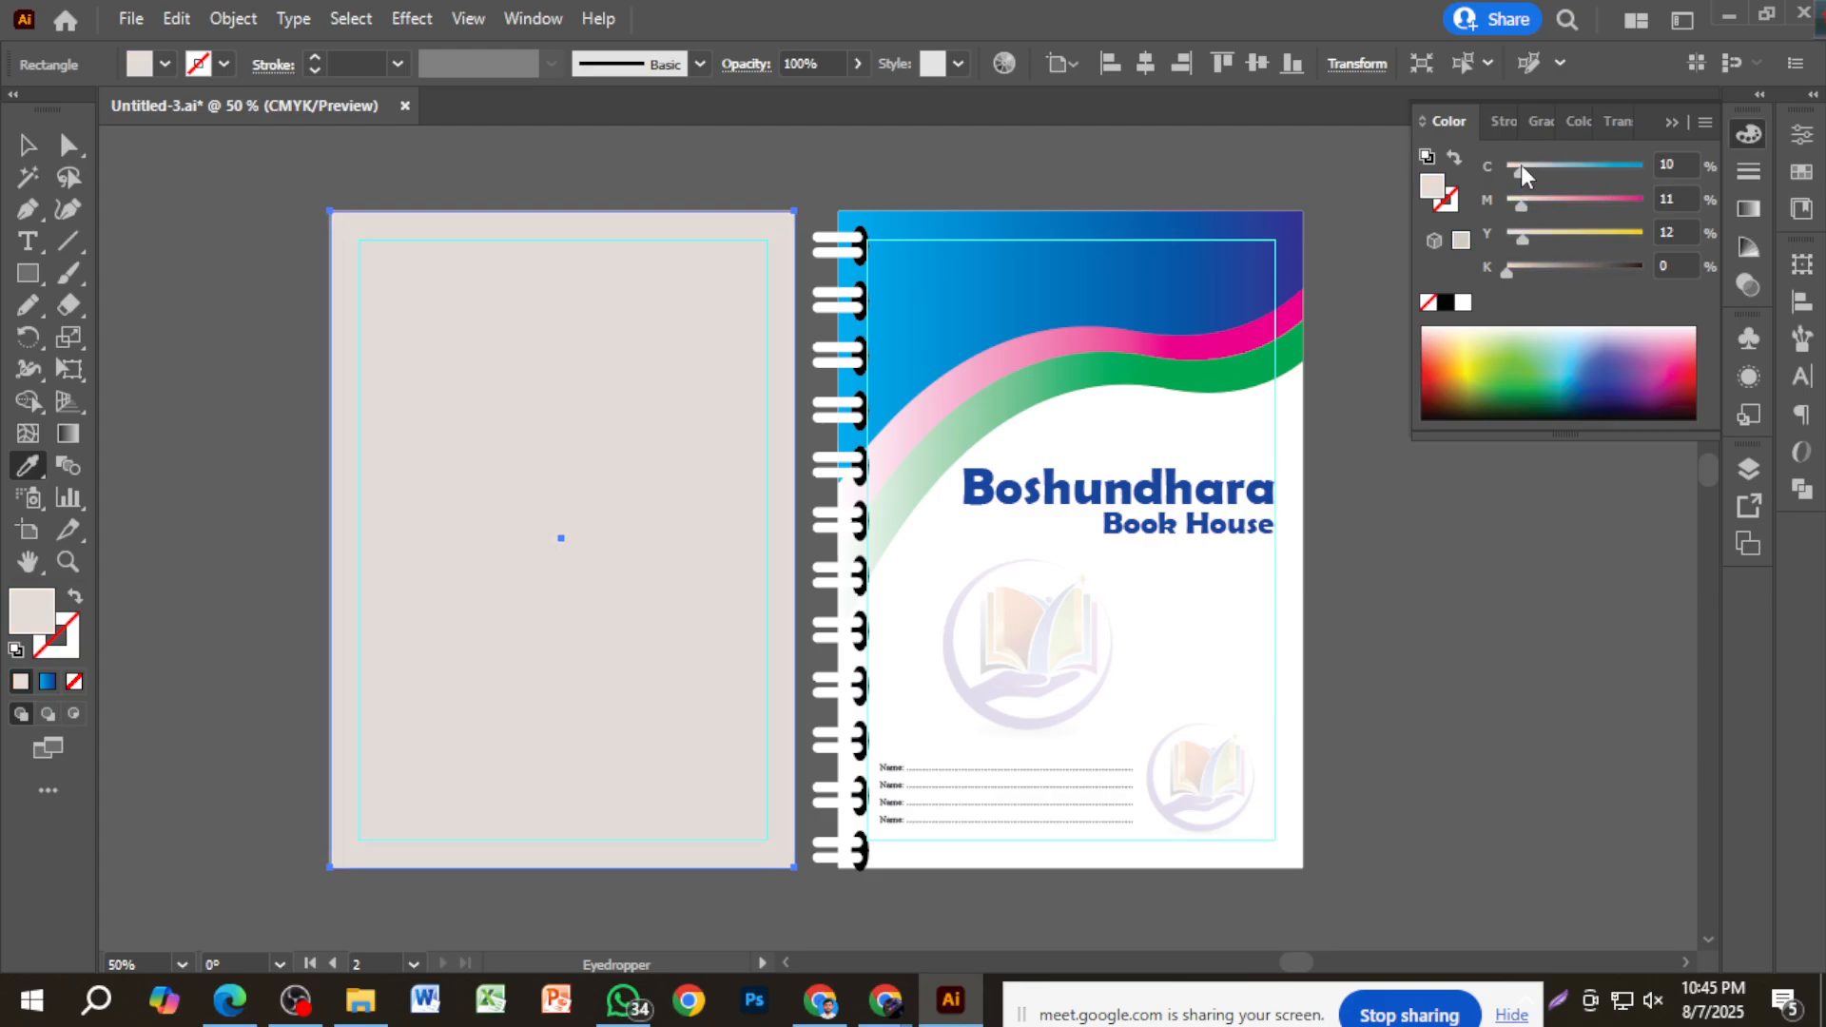
mouse_move(1522, 174)
left_mouse_down()
mouse_move(1543, 171)
mouse_move(1507, 205)
left_mouse_up()
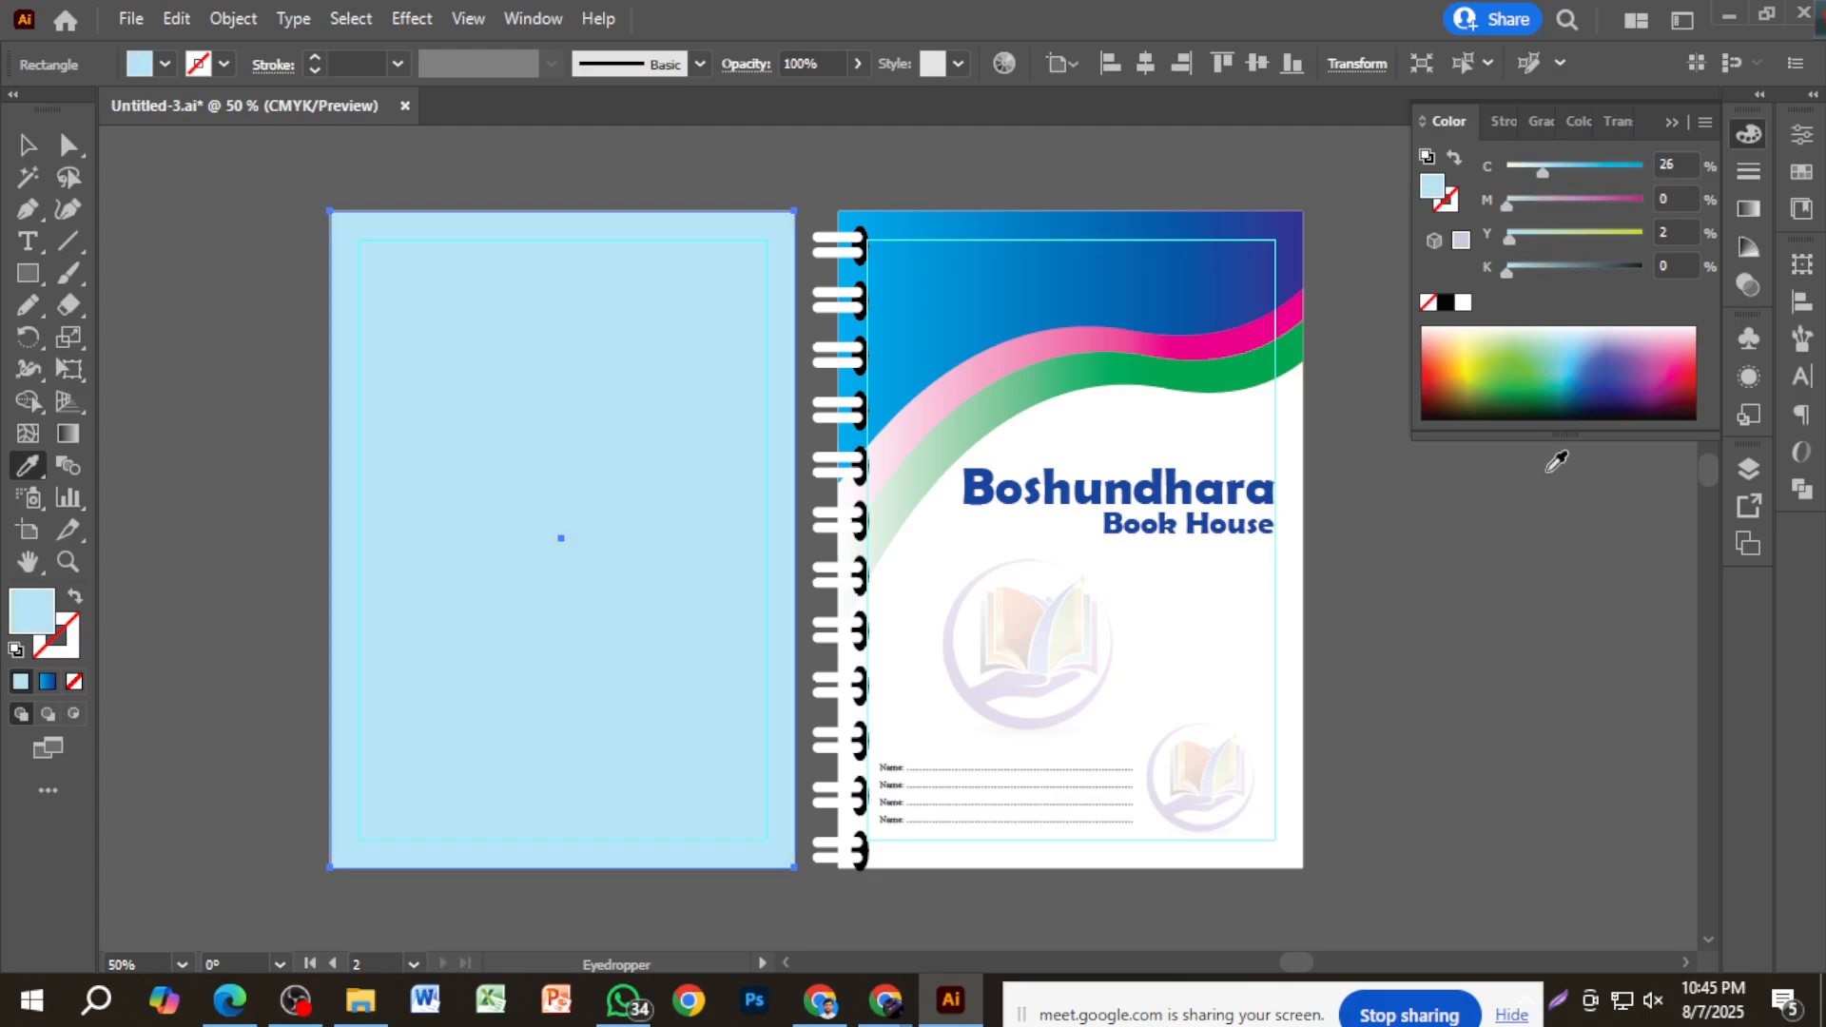
Draw a new artboard about 17.31 by 11.69 in spanning the light blue back page and the notebook front cover.
left_click(1551, 596)
key("ctrl+z")
left_click(26, 145)
left_click(208, 242)
key("ctrl+minus")
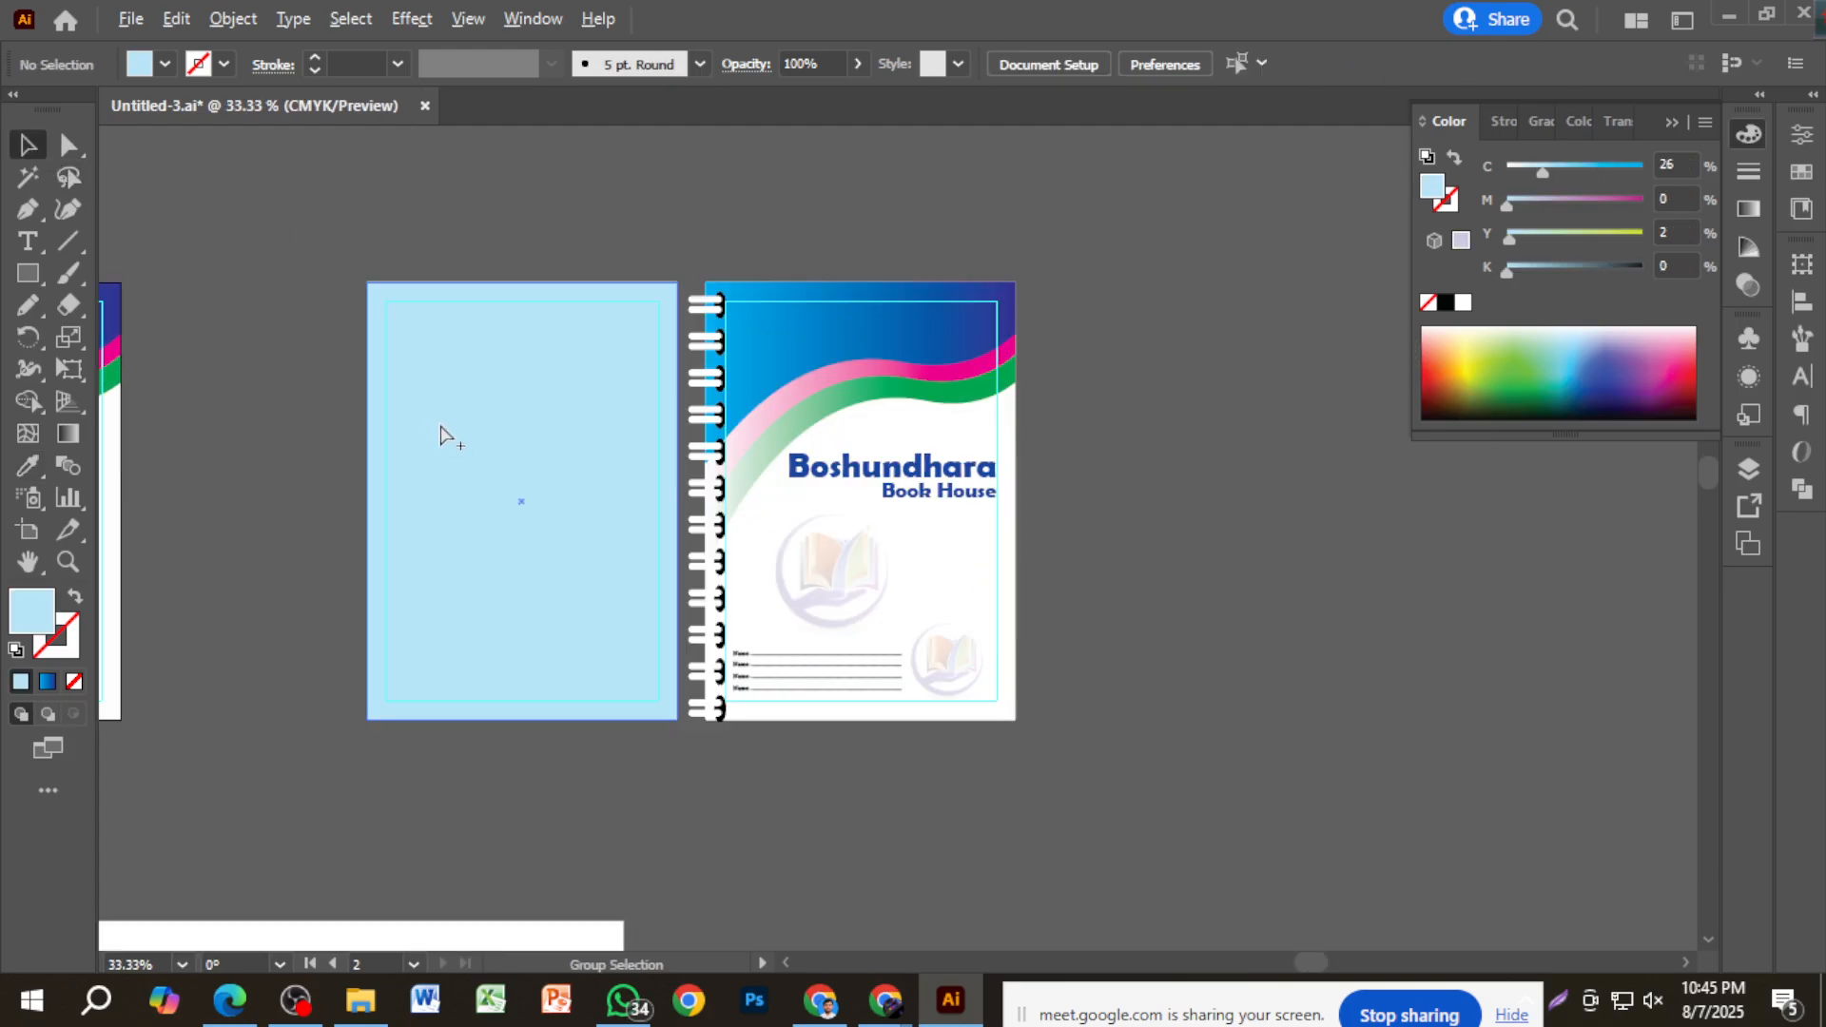
left_click(27, 531)
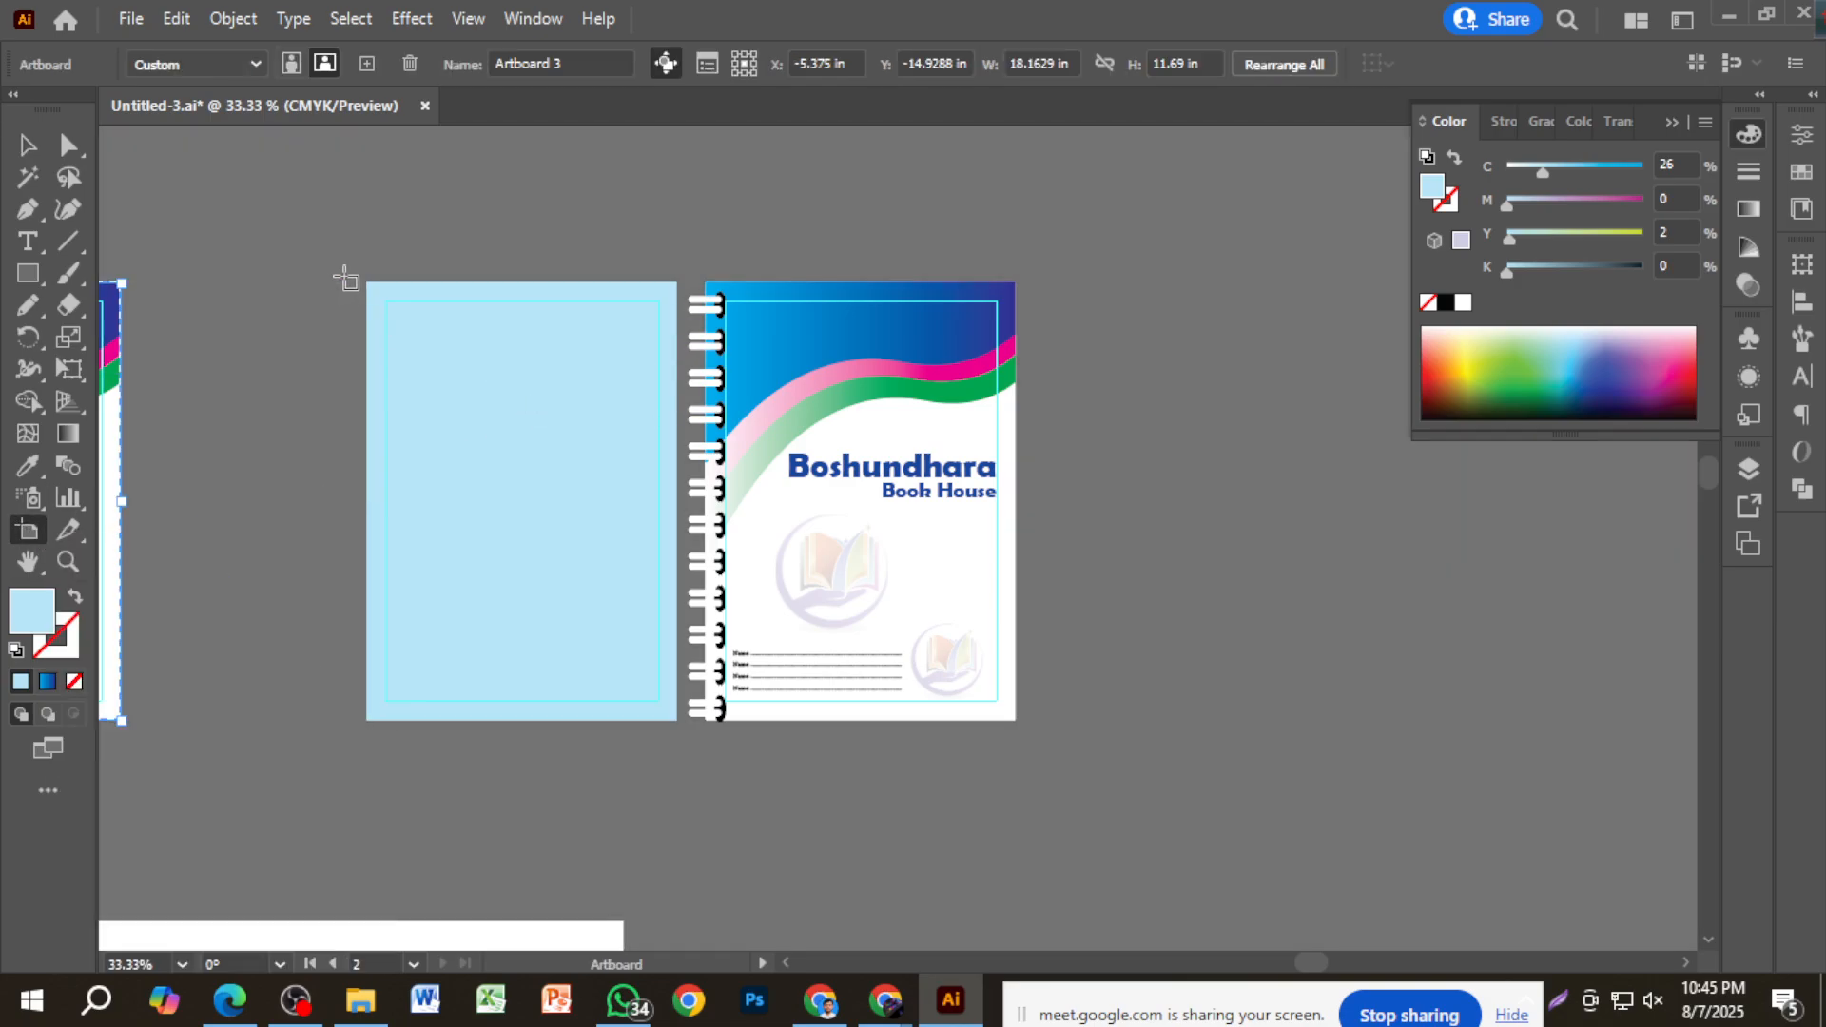
left_click_drag(367, 284, 1021, 727)
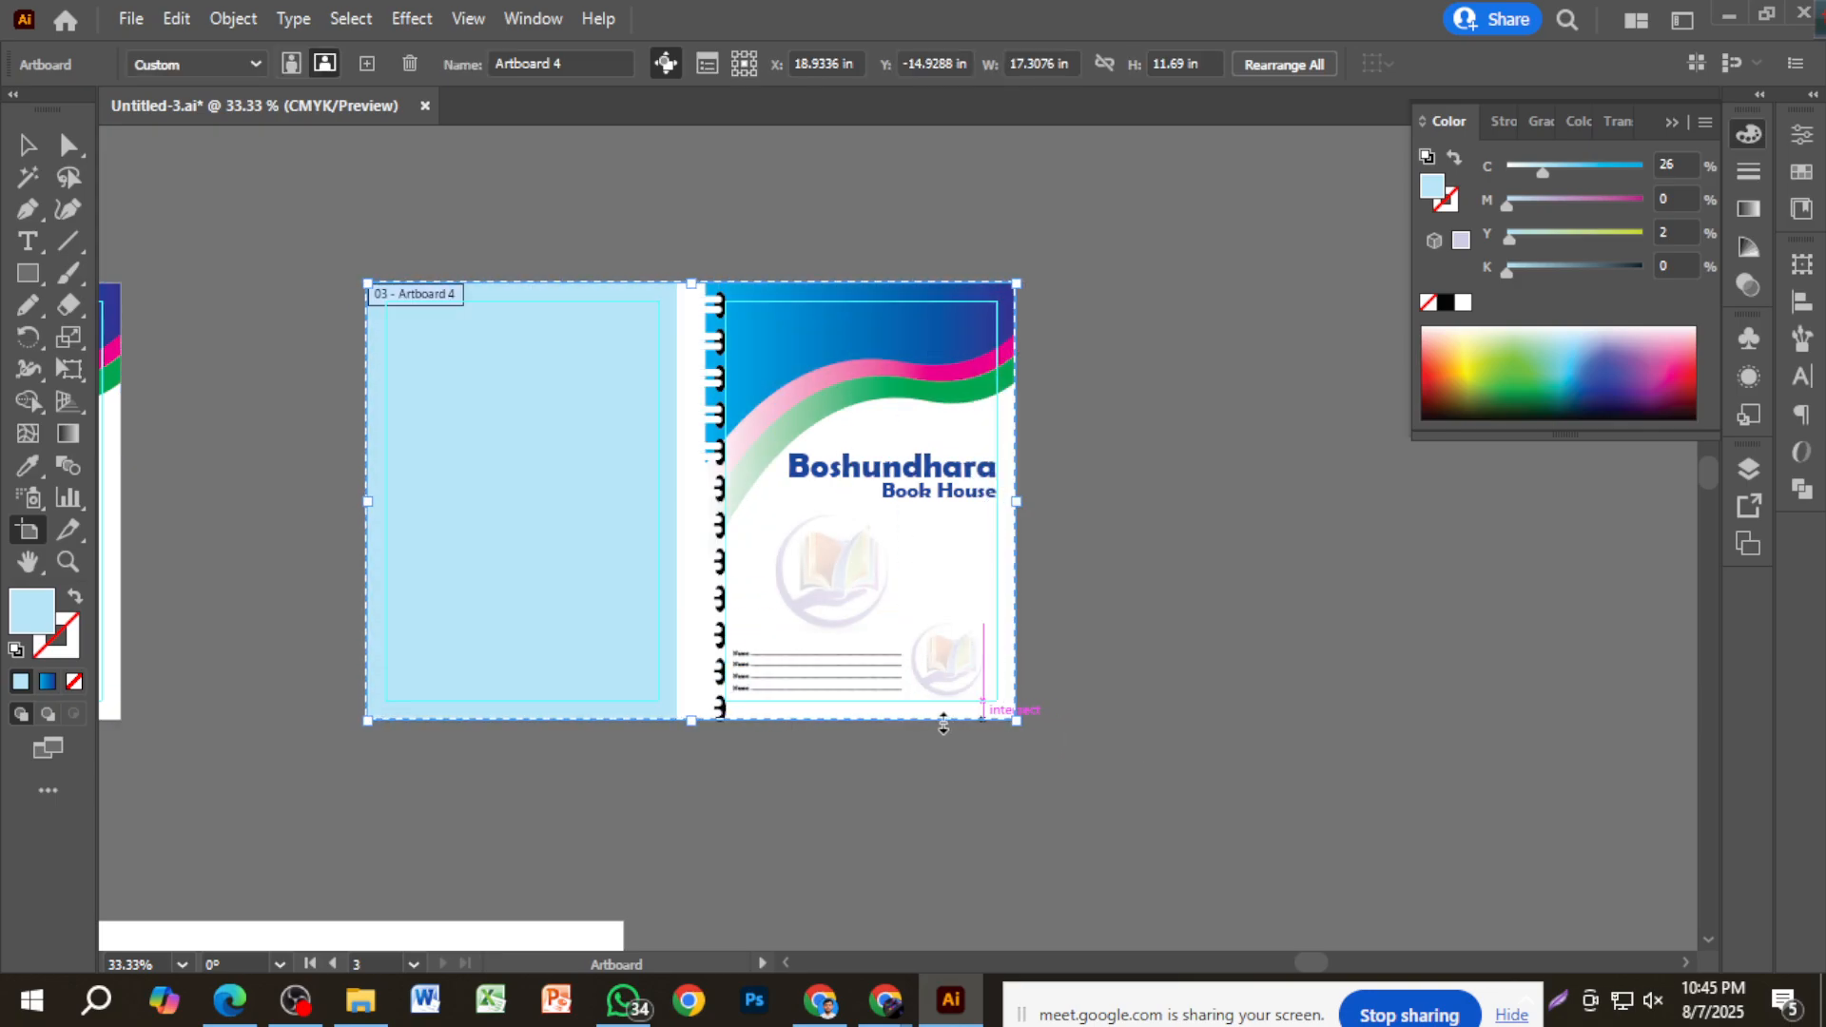
key("v")
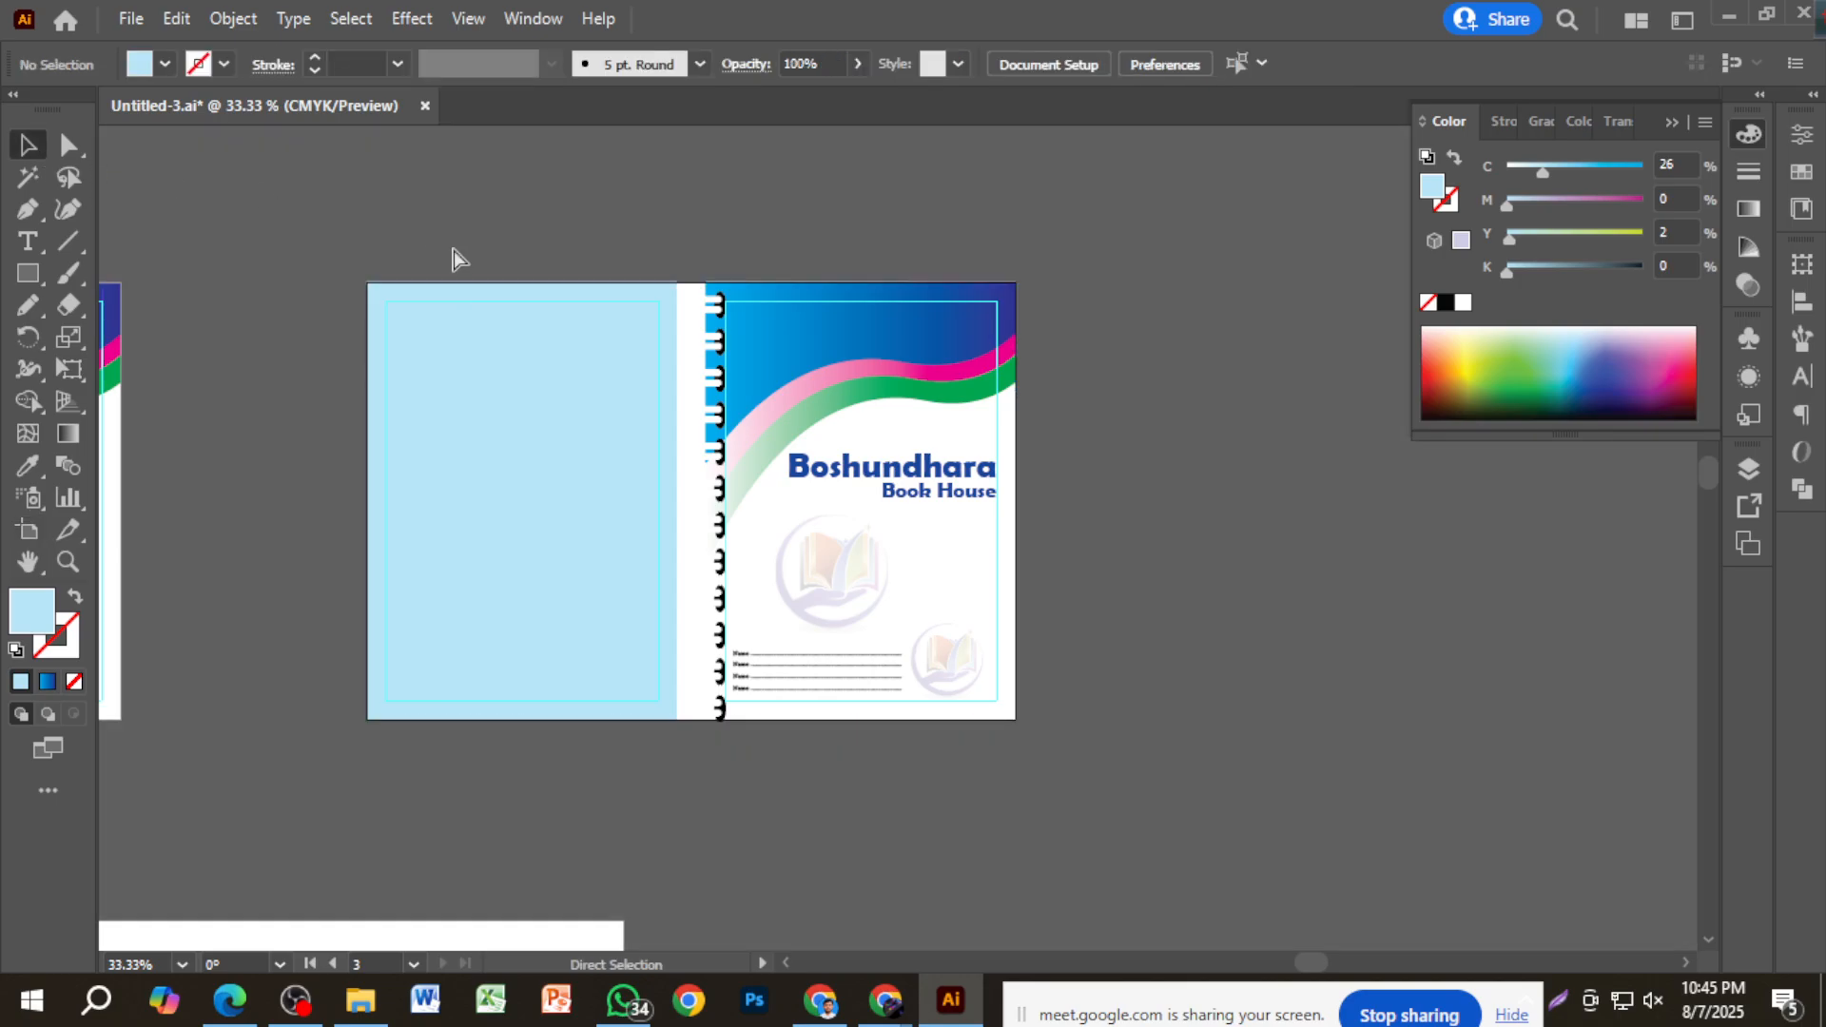
Draw a trial square over the CD sleeve in the stationery reference image and delete it.
scroll(453, 248, "up", 3)
scroll(481, 262, "down", 4)
scroll(488, 276, "down", 4)
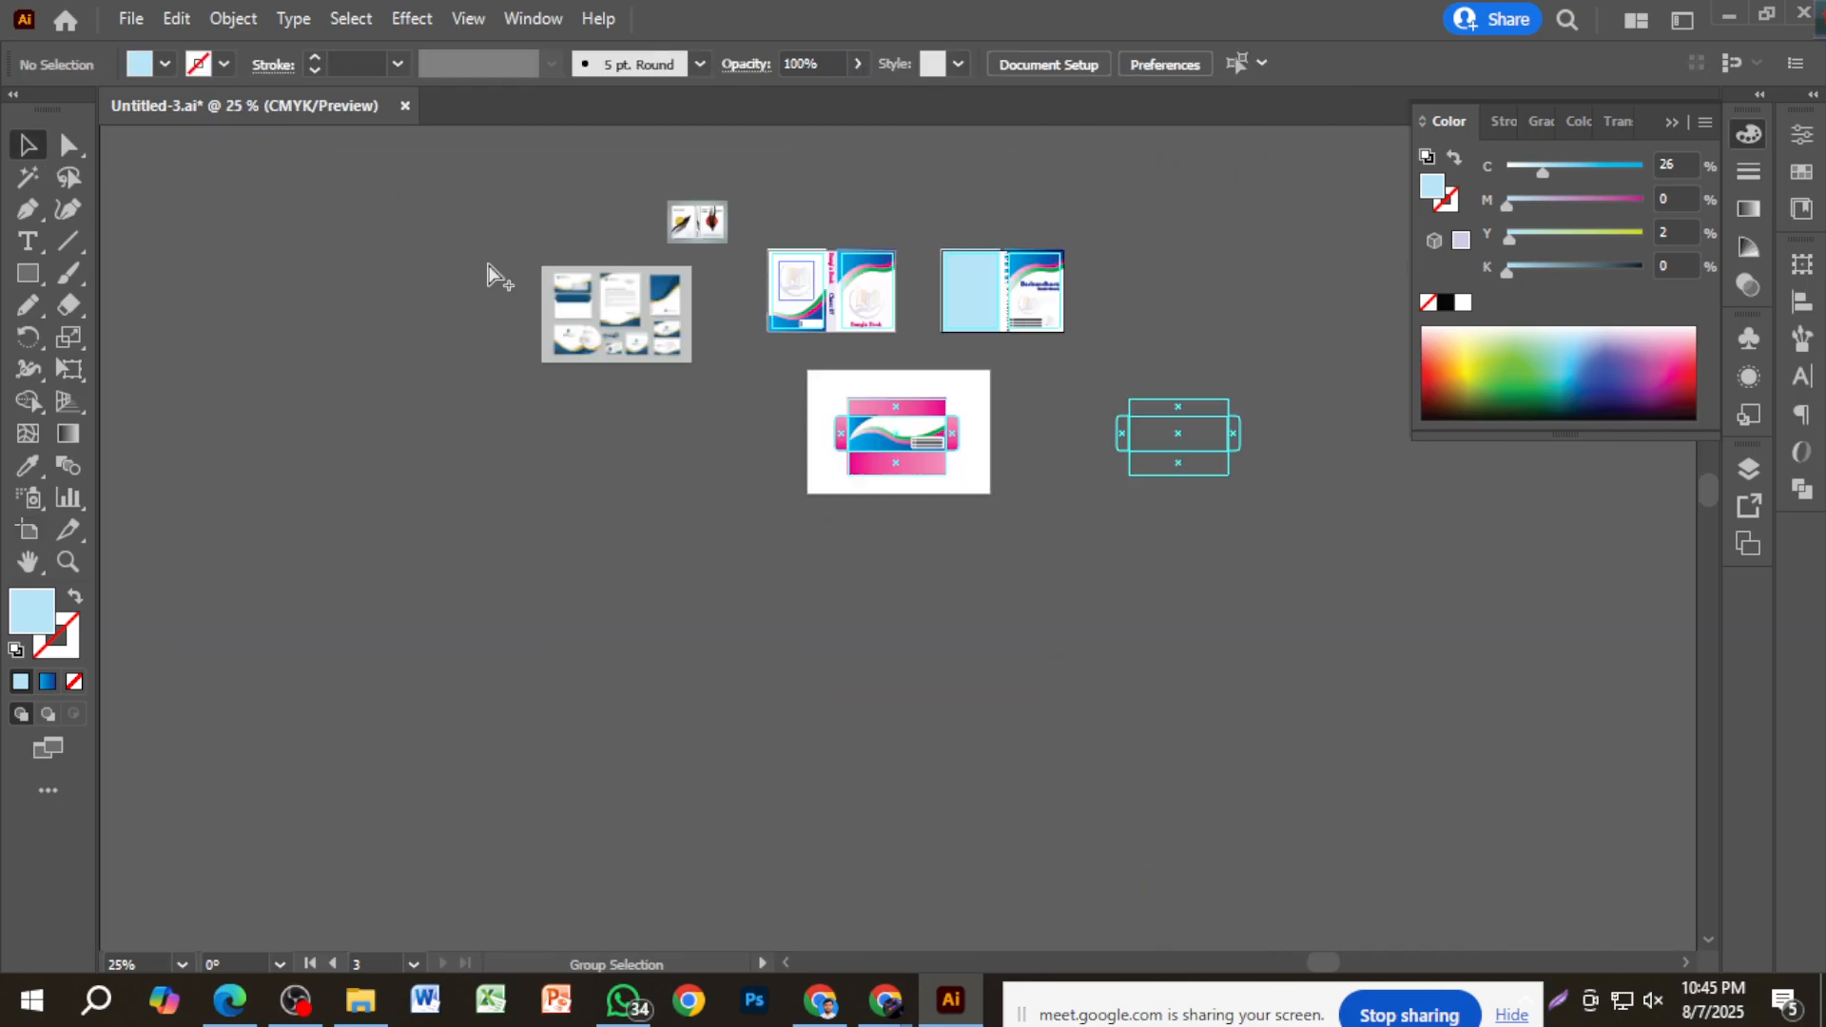
left_click_drag(562, 468, 567, 540)
scroll(571, 391, "up", 6)
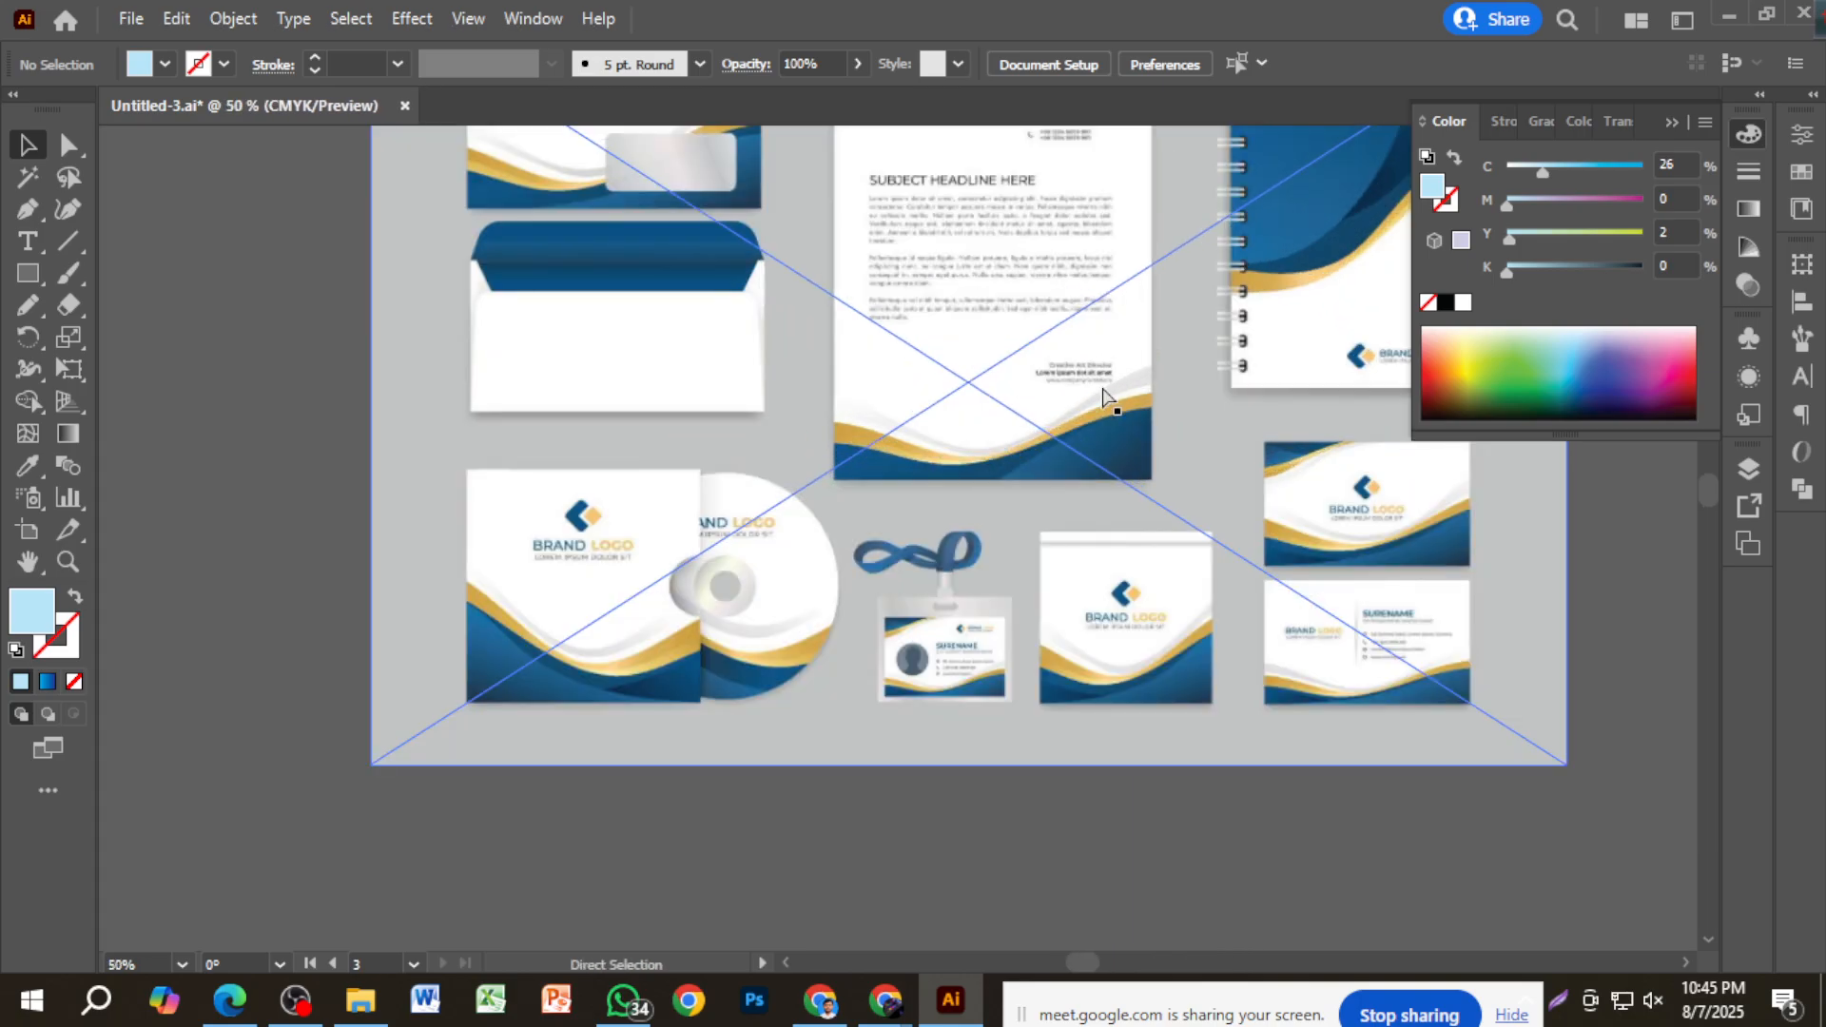
left_click_drag(1104, 394, 920, 545)
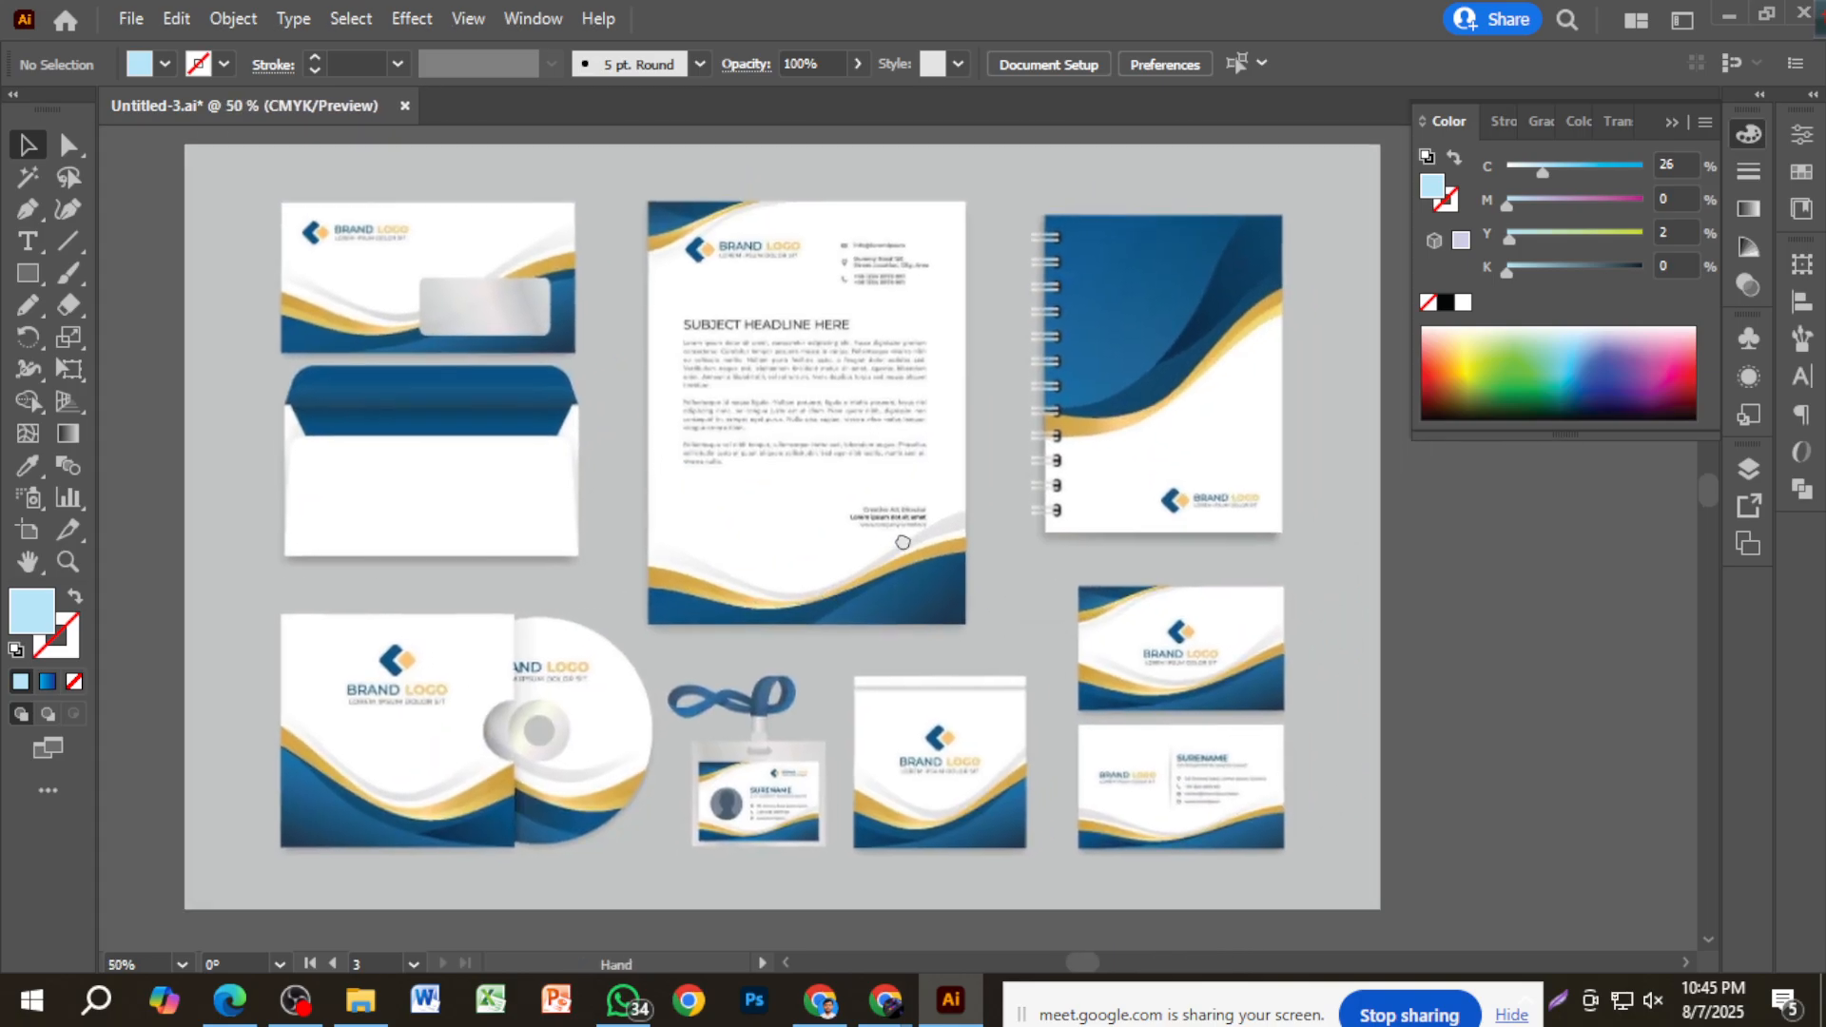
left_click(462, 802)
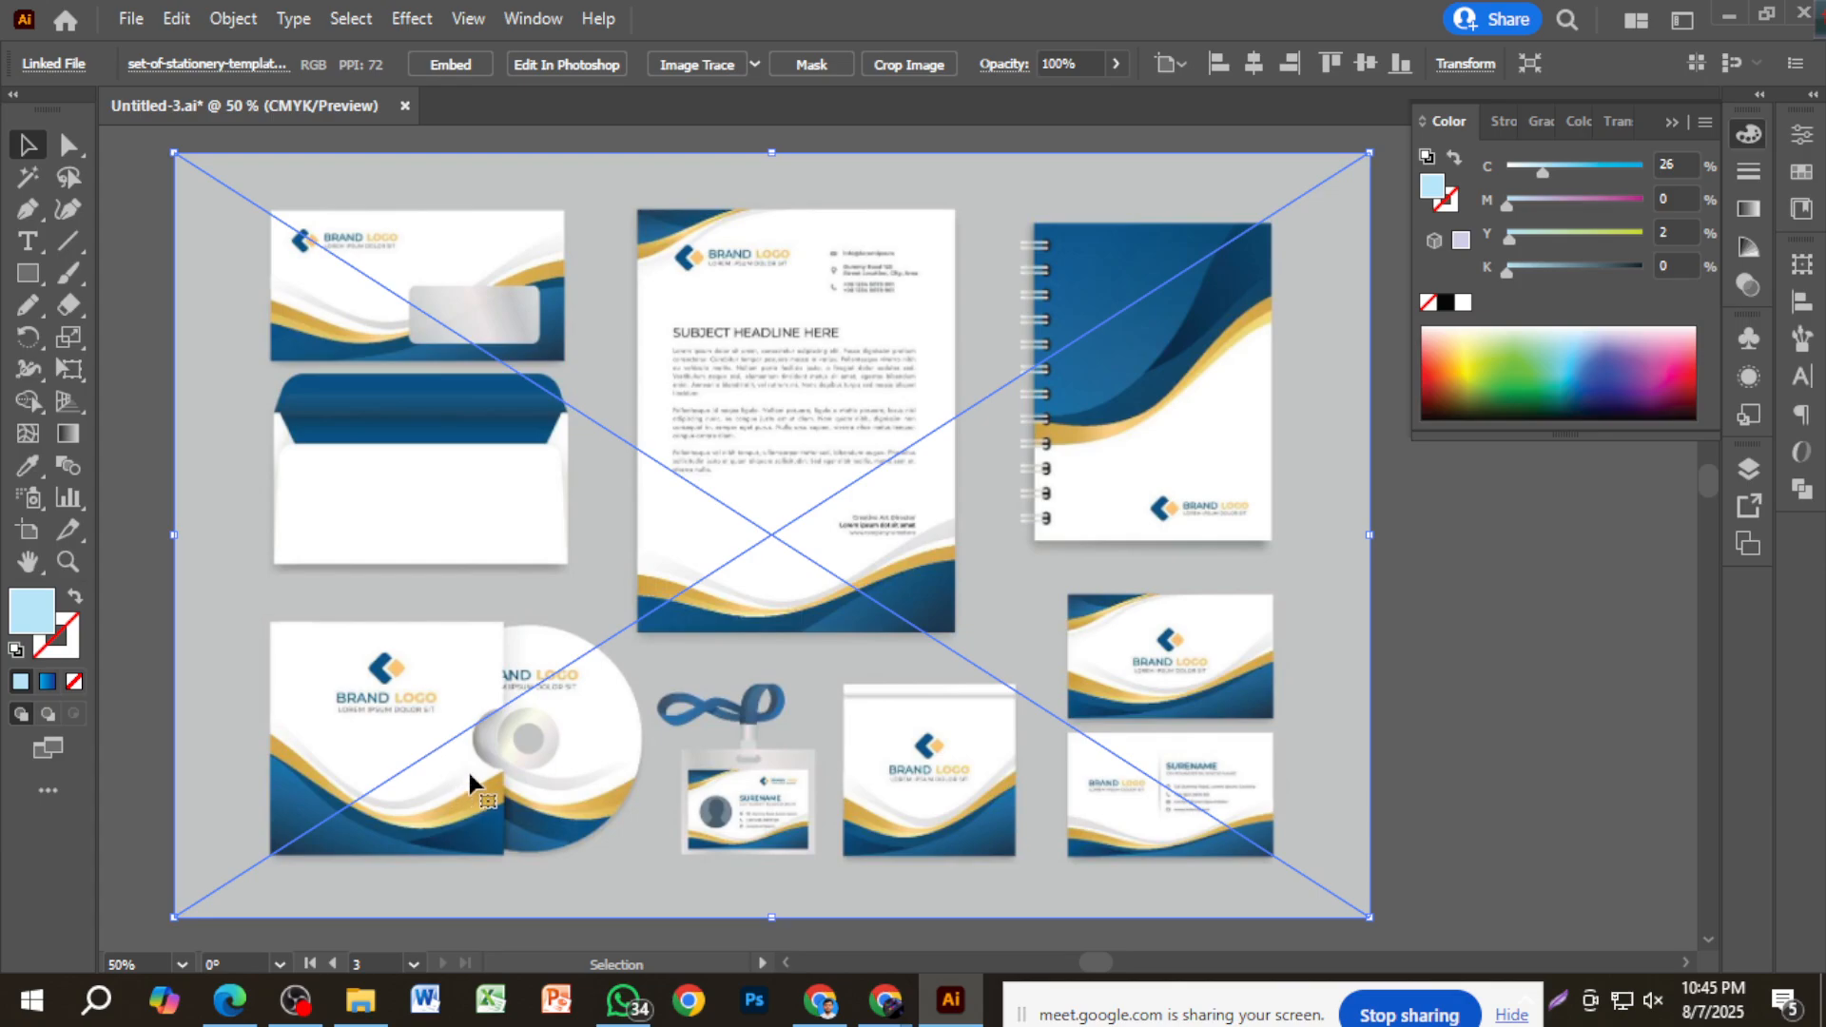
left_click(28, 273)
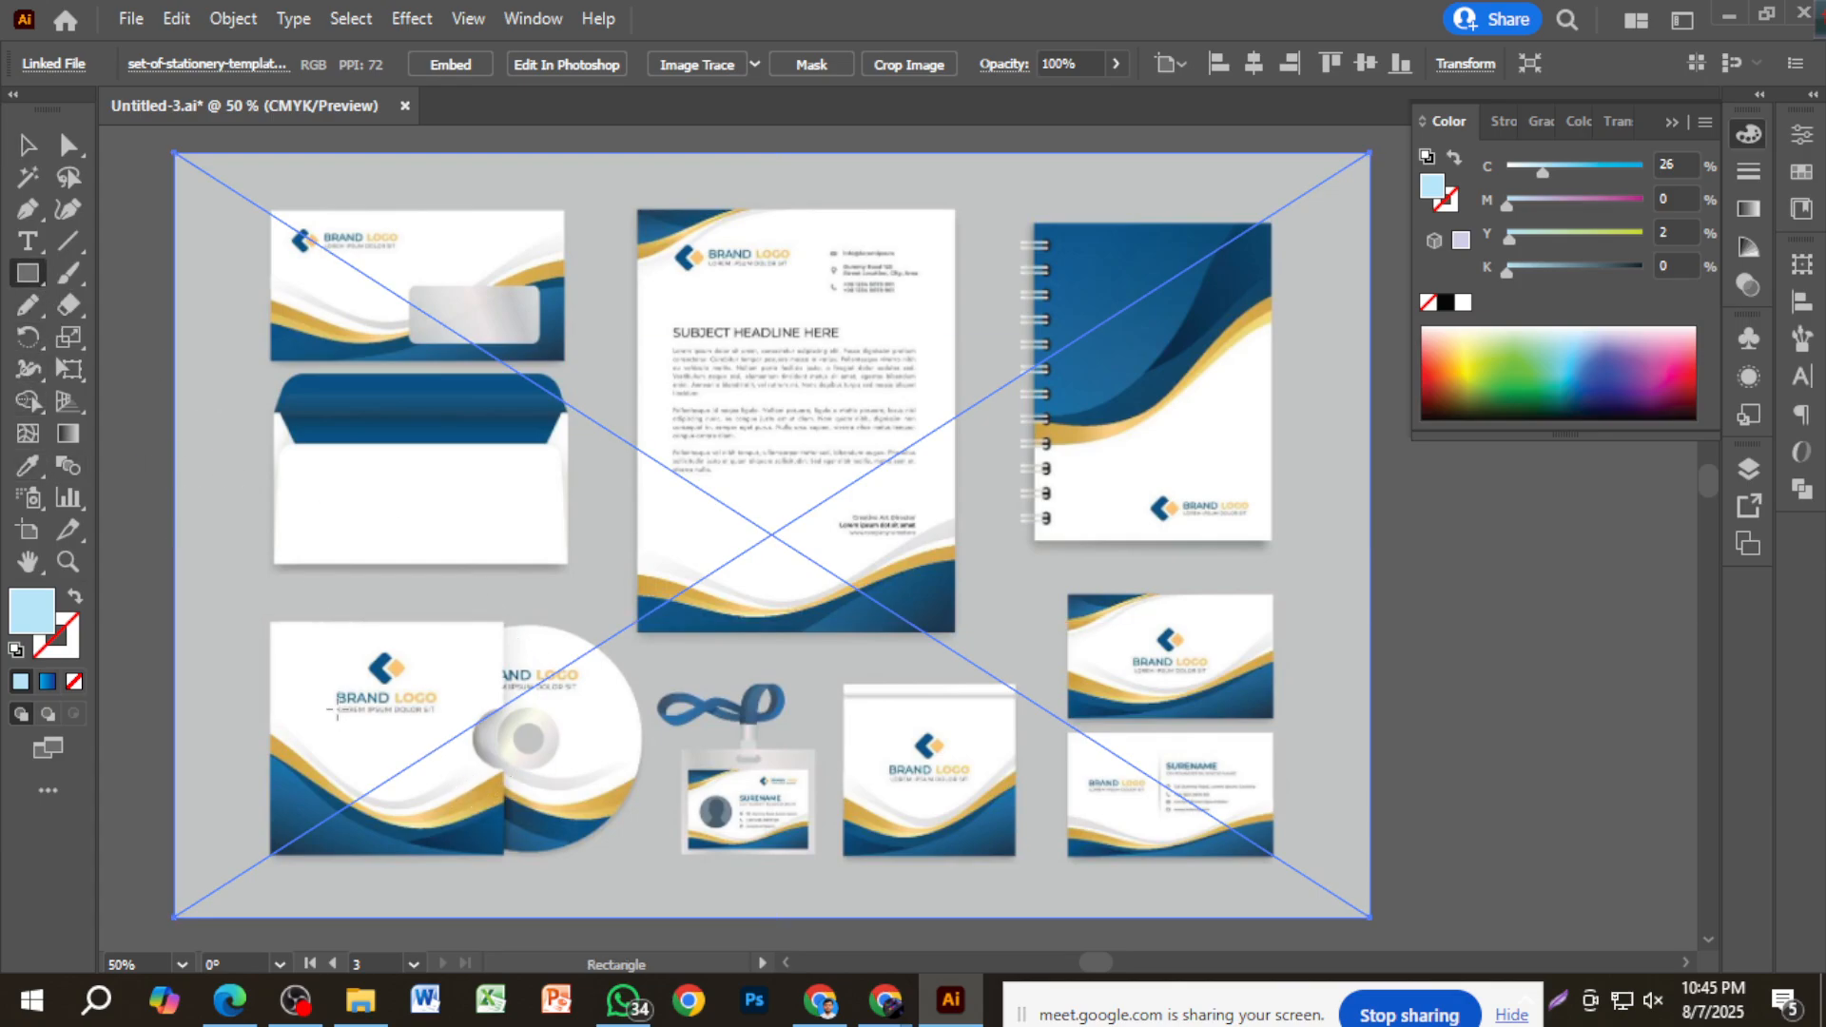
left_click_drag(269, 624, 505, 858)
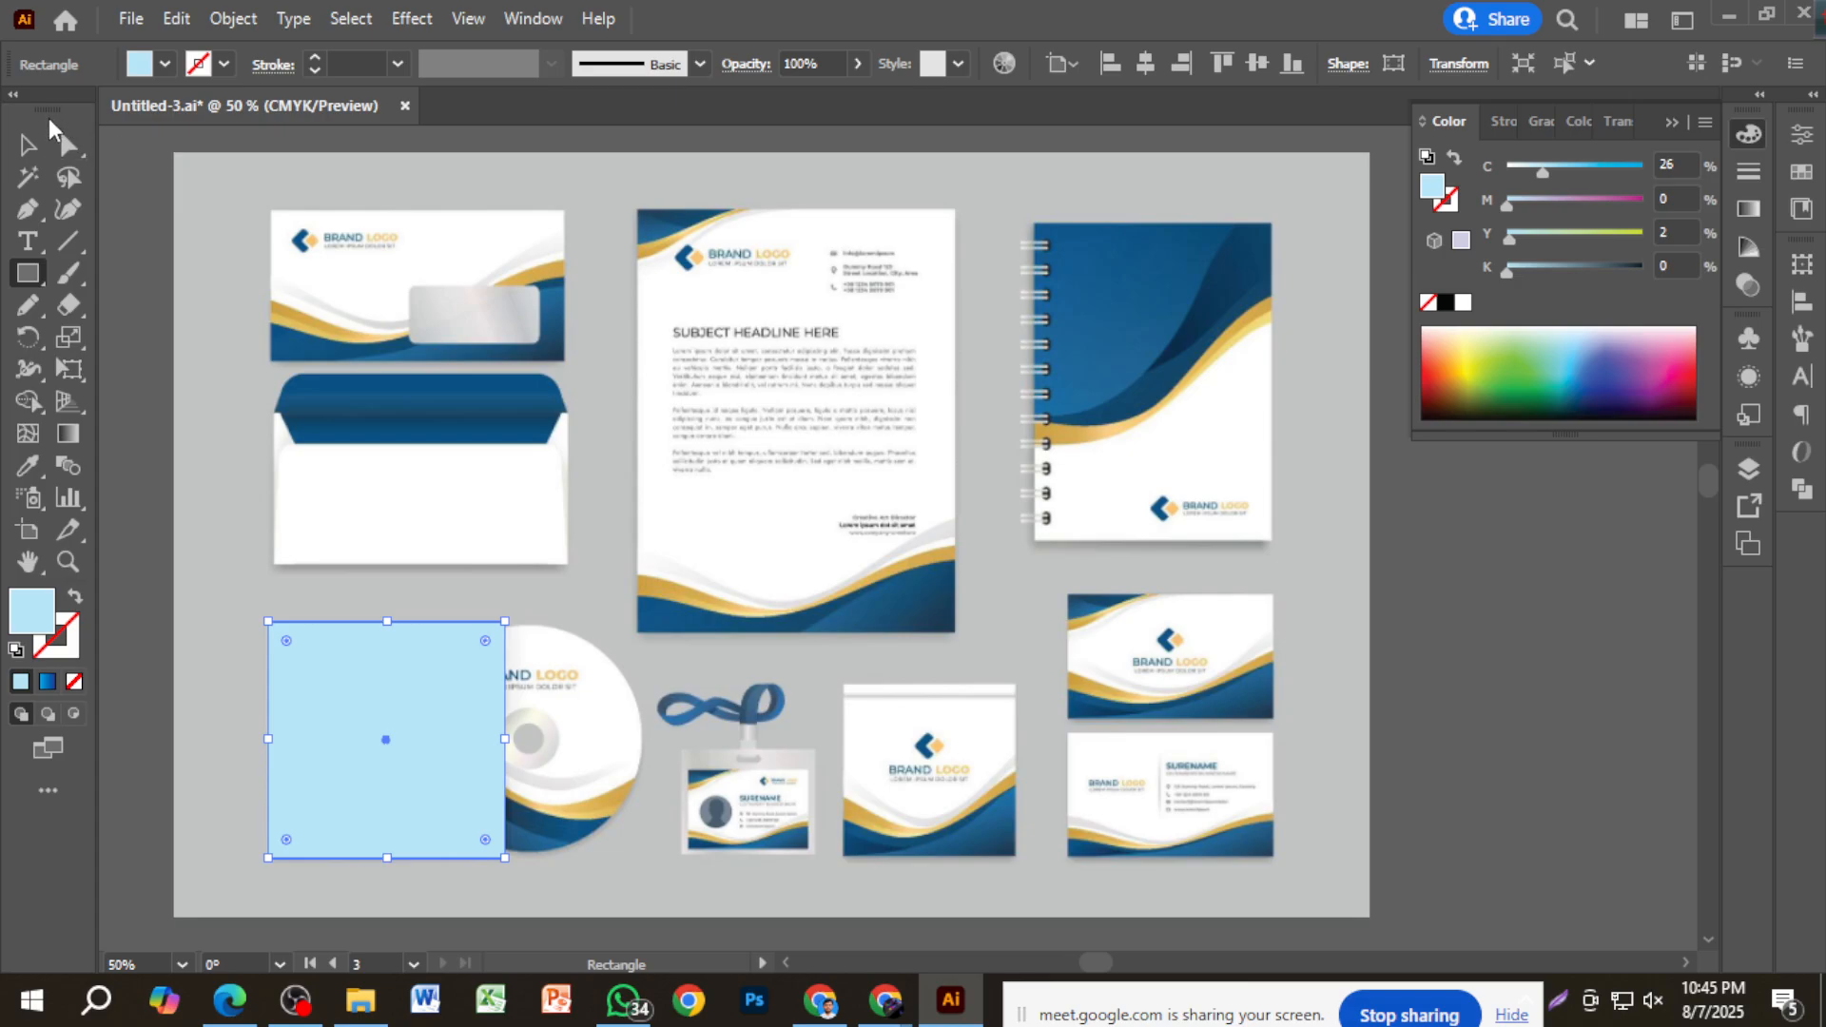
left_click(27, 145)
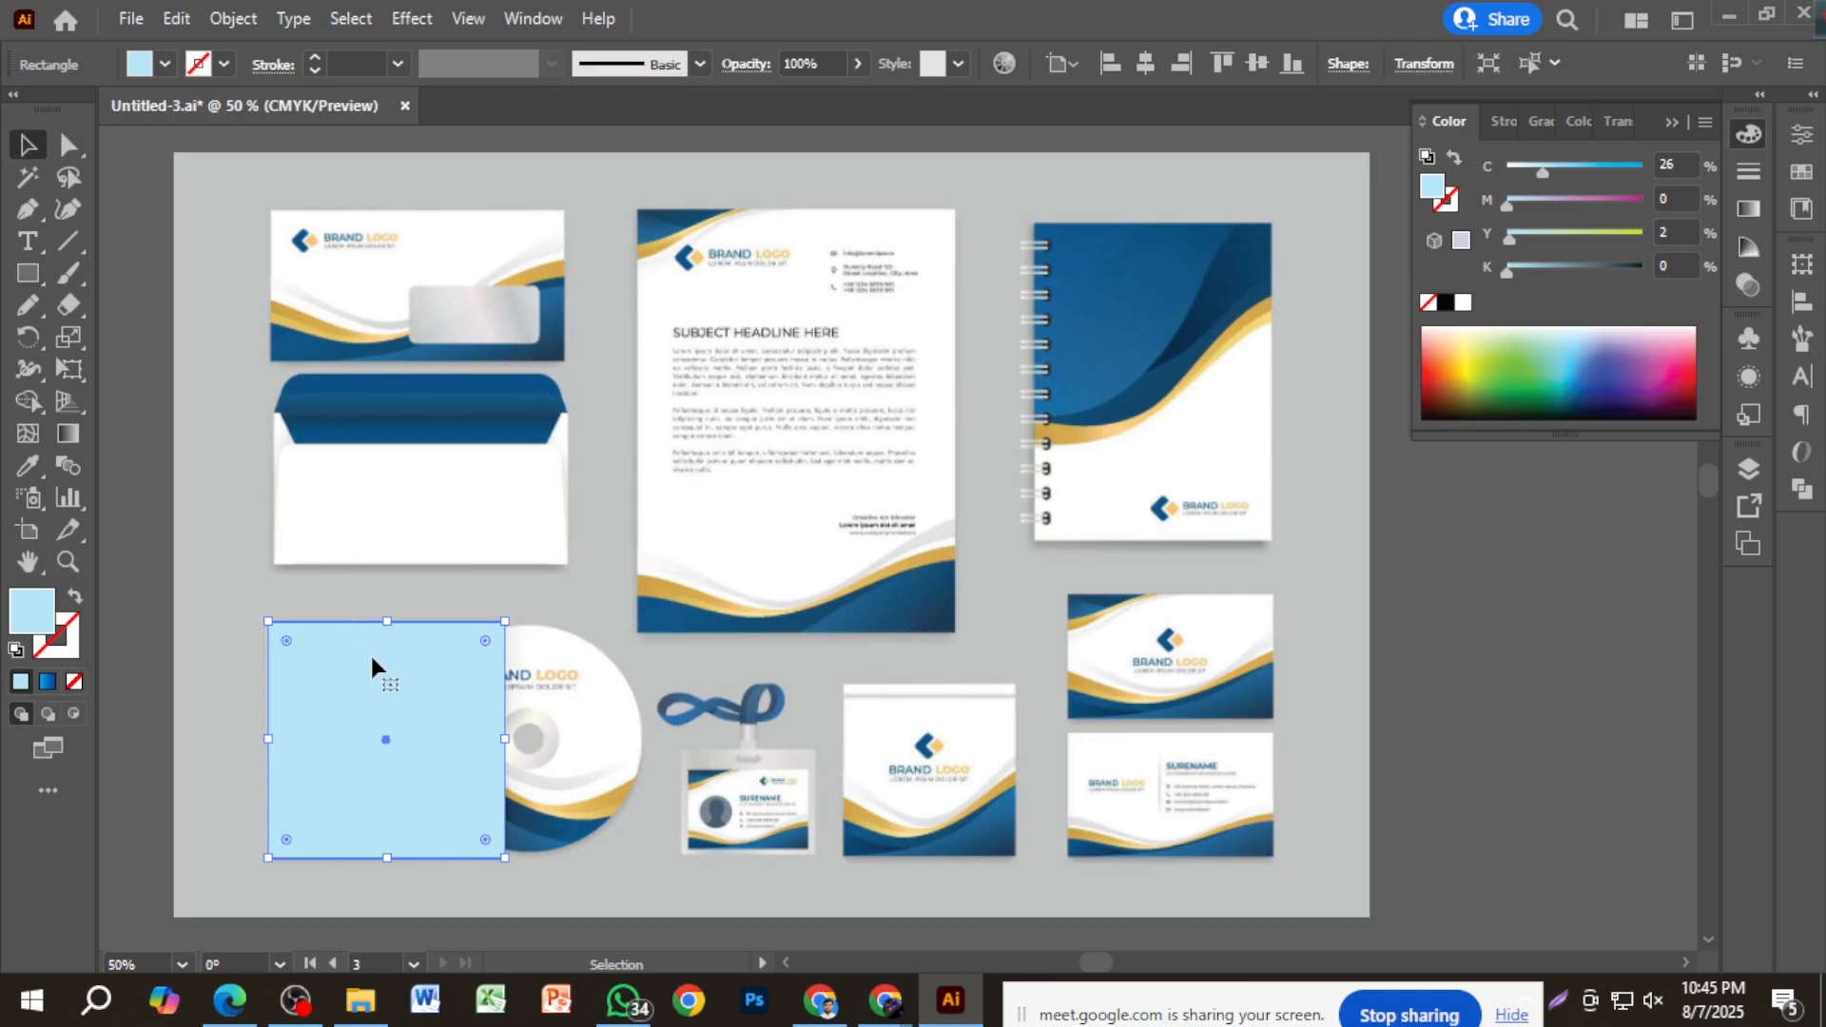
key("Delete")
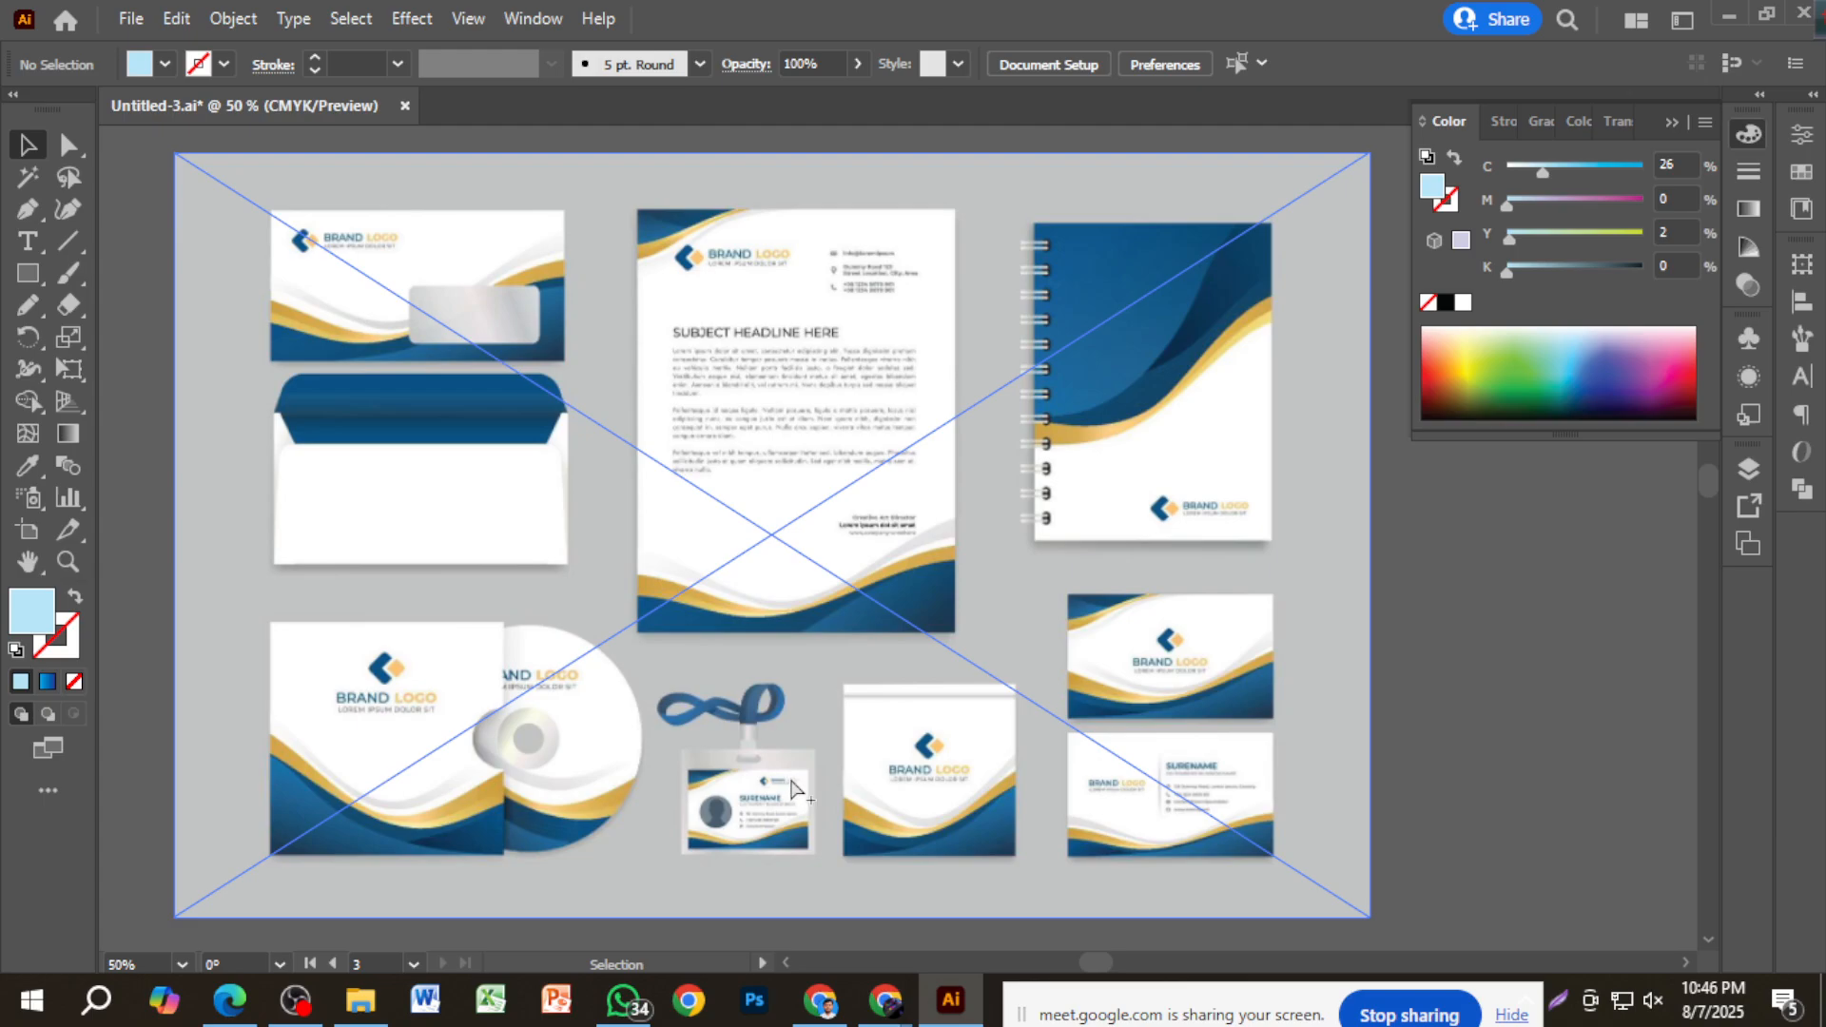
scroll(791, 788, "up", 2)
scroll(705, 784, "down", 7)
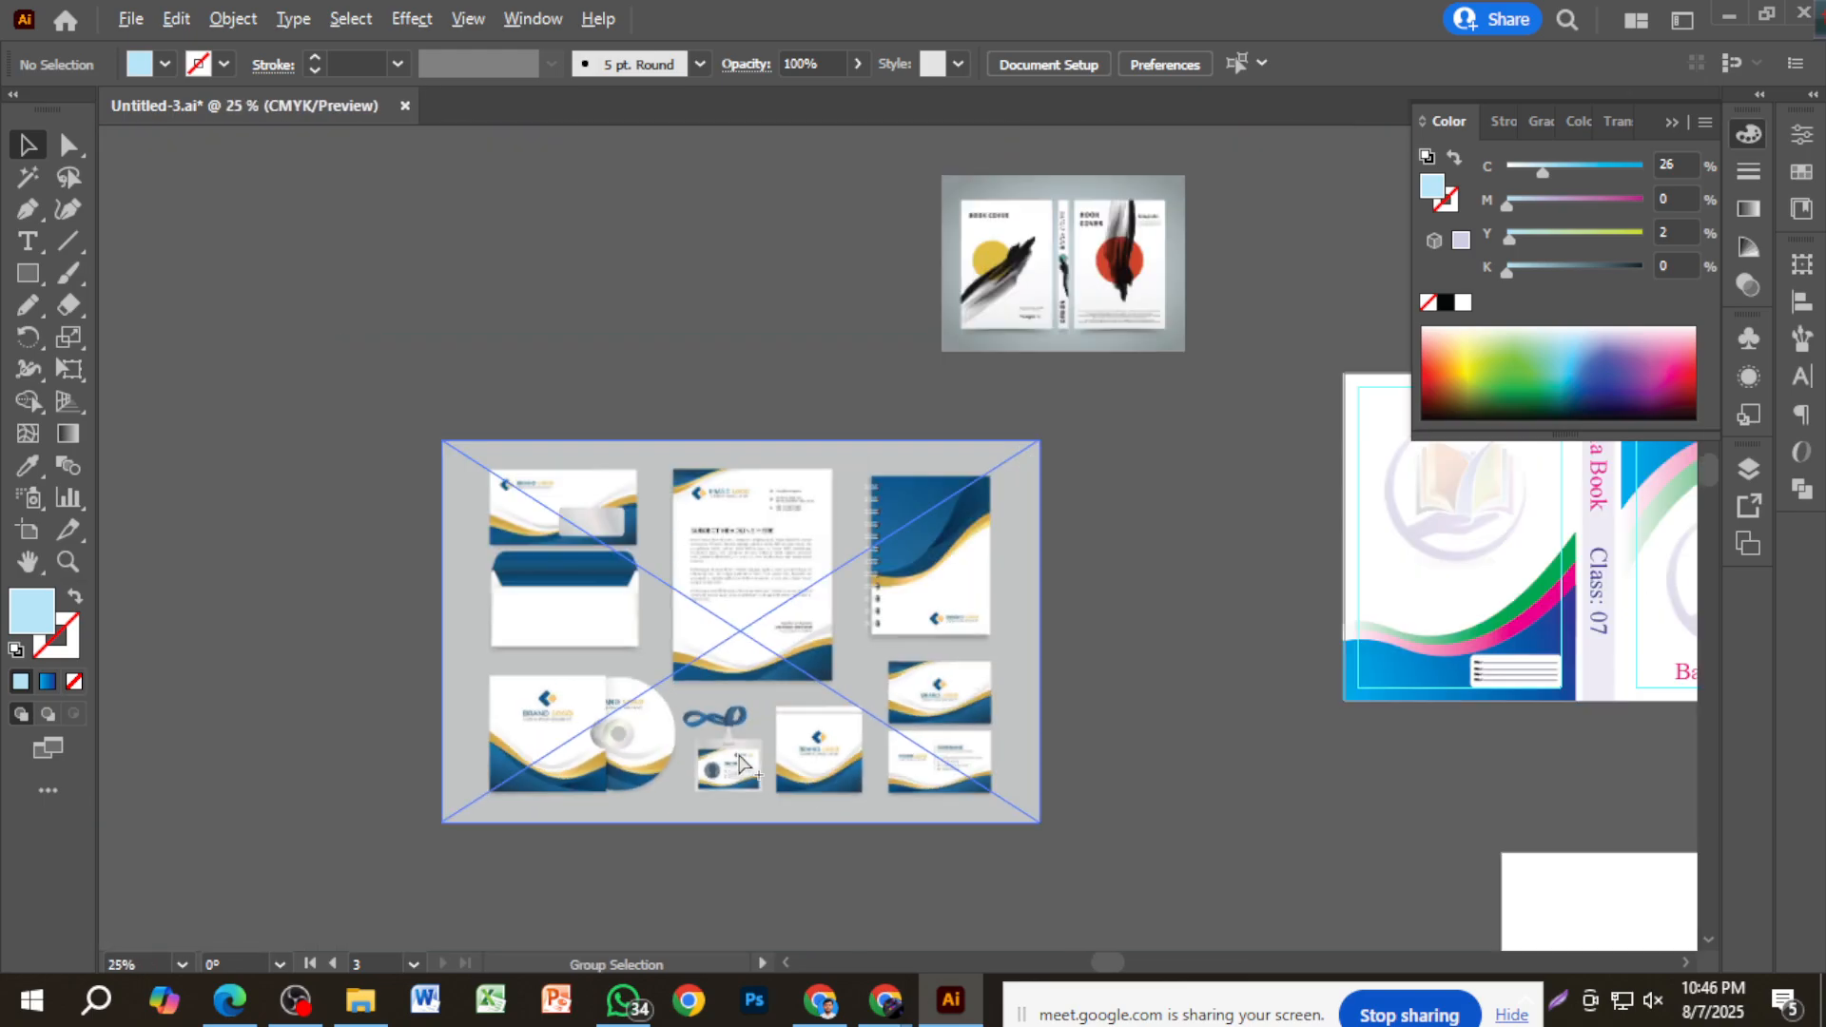
scroll(738, 764, "down", 2)
key("ctrl+0")
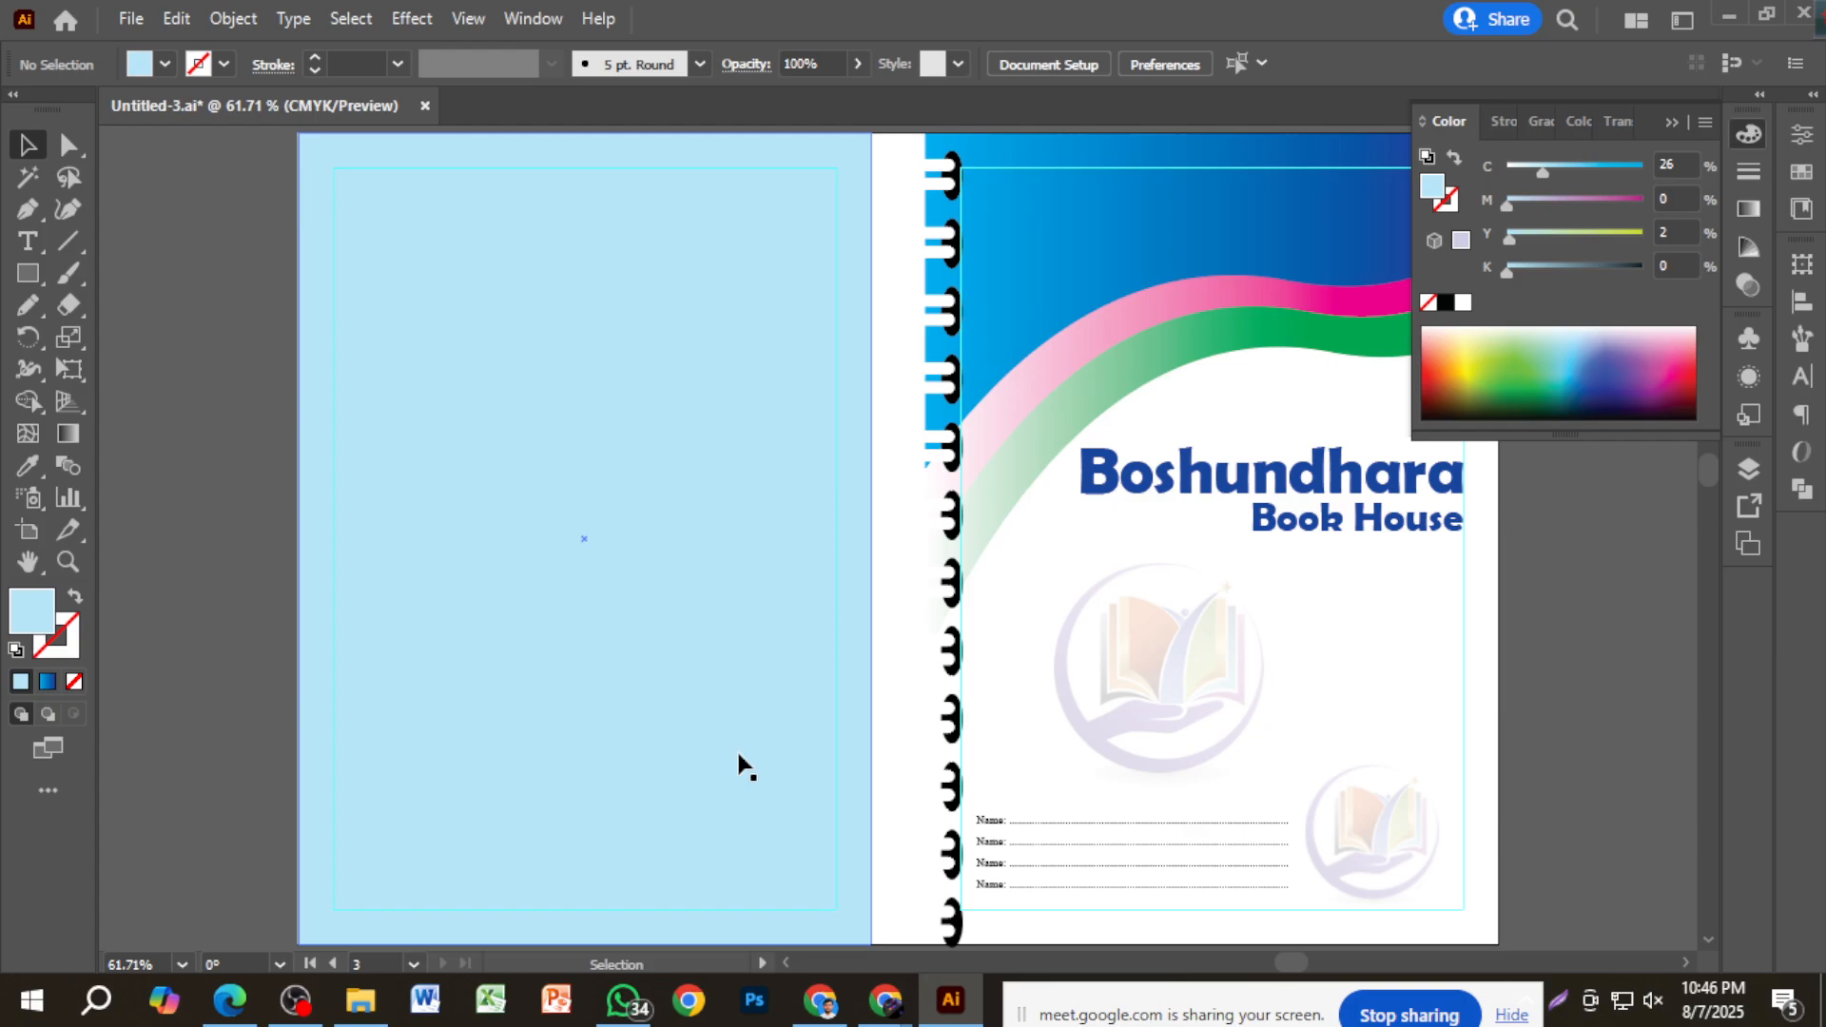
scroll(743, 786, "down", 2)
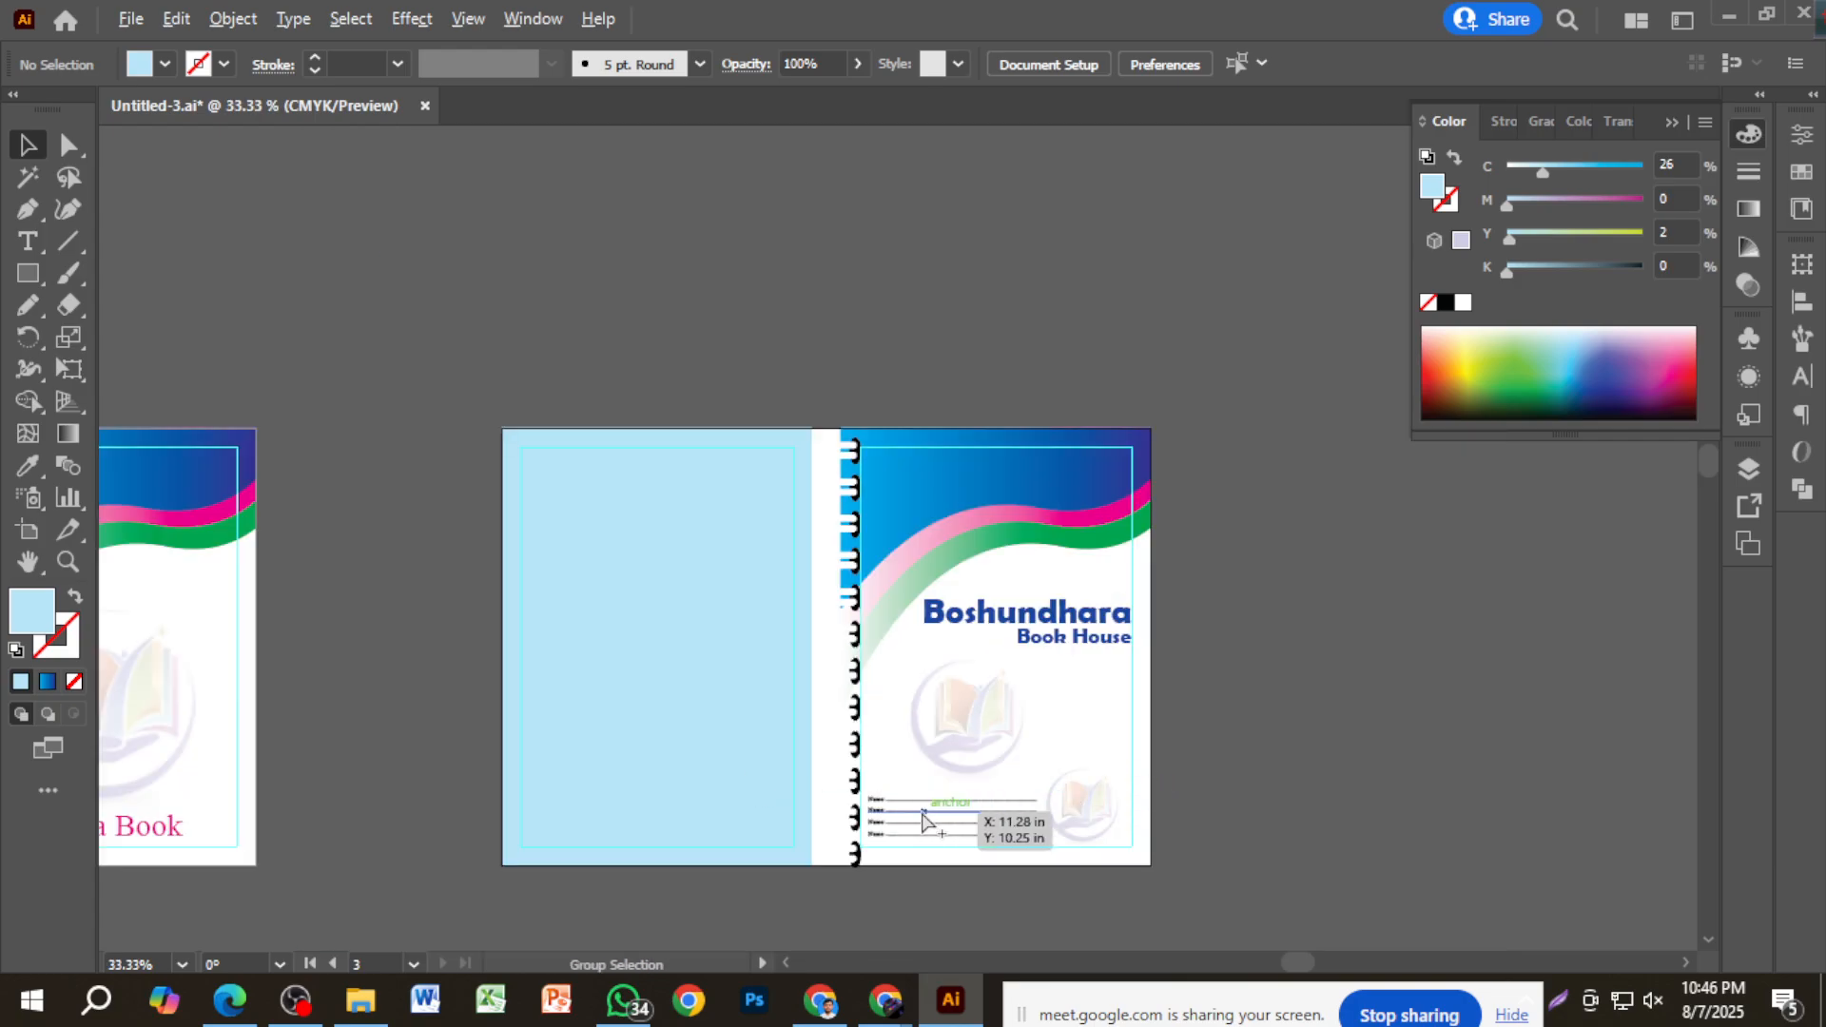
scroll(874, 817, "up", 2)
left_click(295, 999)
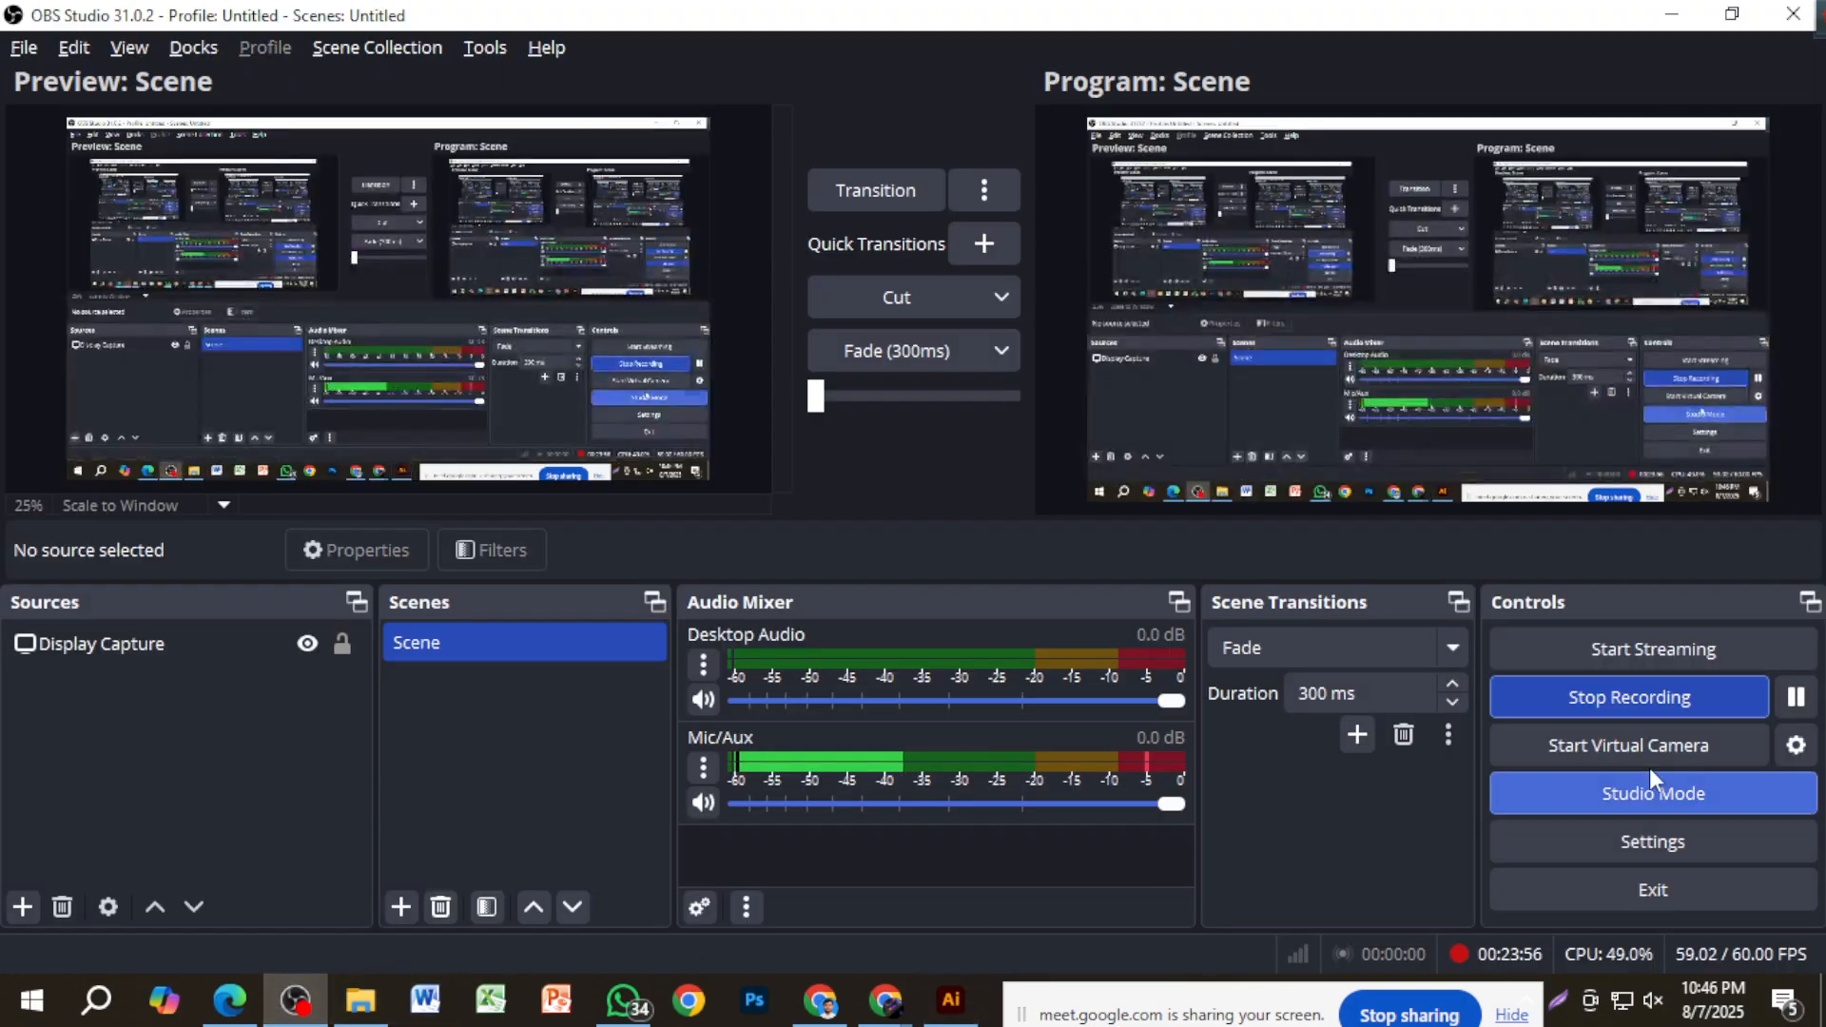